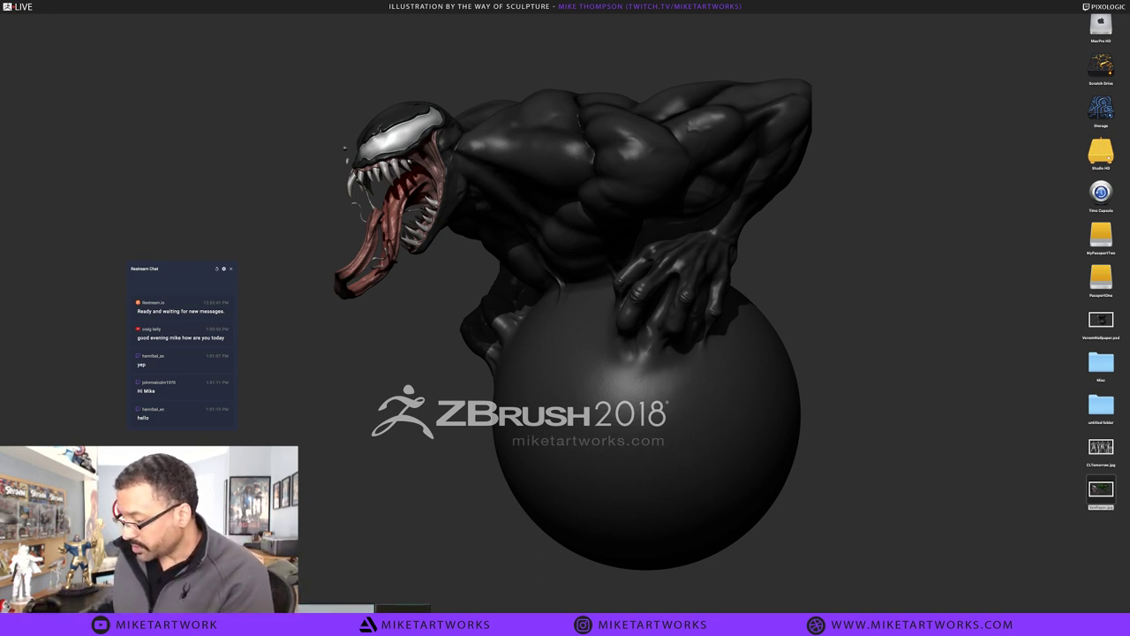
# Bring up the reference image board, then make the stream chat window taller and reposition it beside the board
pyautogui.click(344, 609)
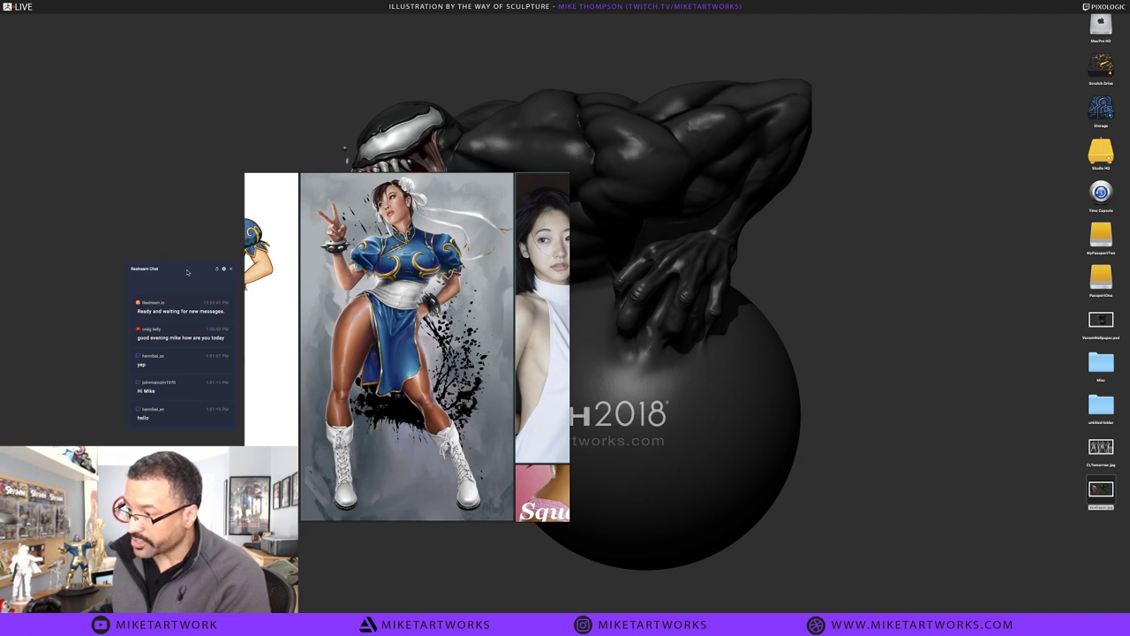
pyautogui.moveTo(188, 272); pyautogui.dragTo(112, 133)
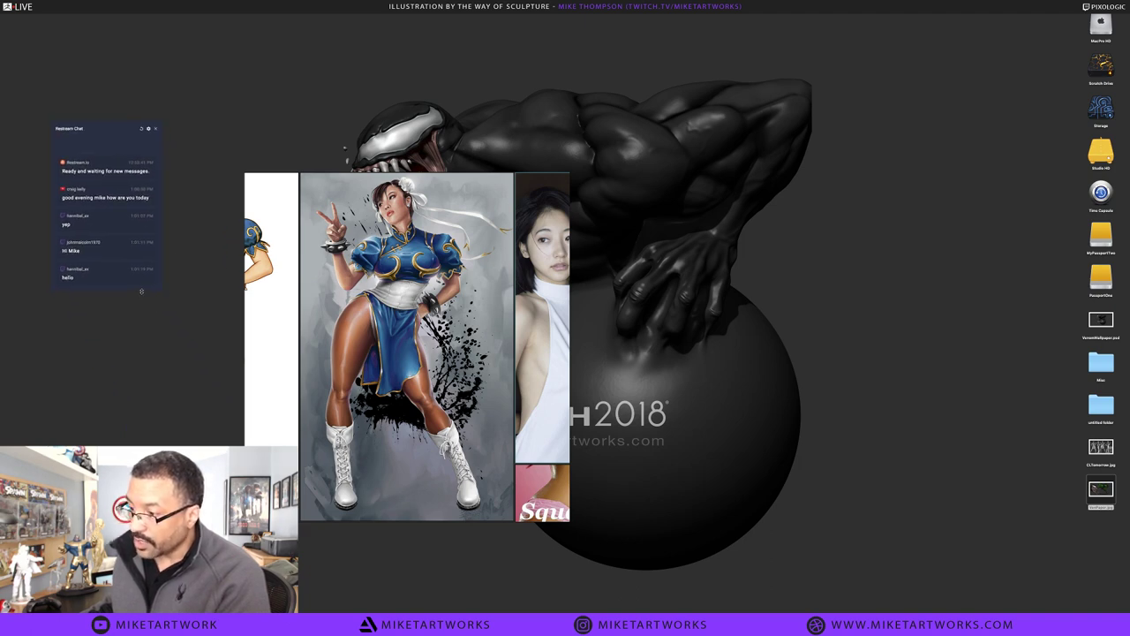
pyautogui.moveTo(143, 292); pyautogui.dragTo(143, 446)
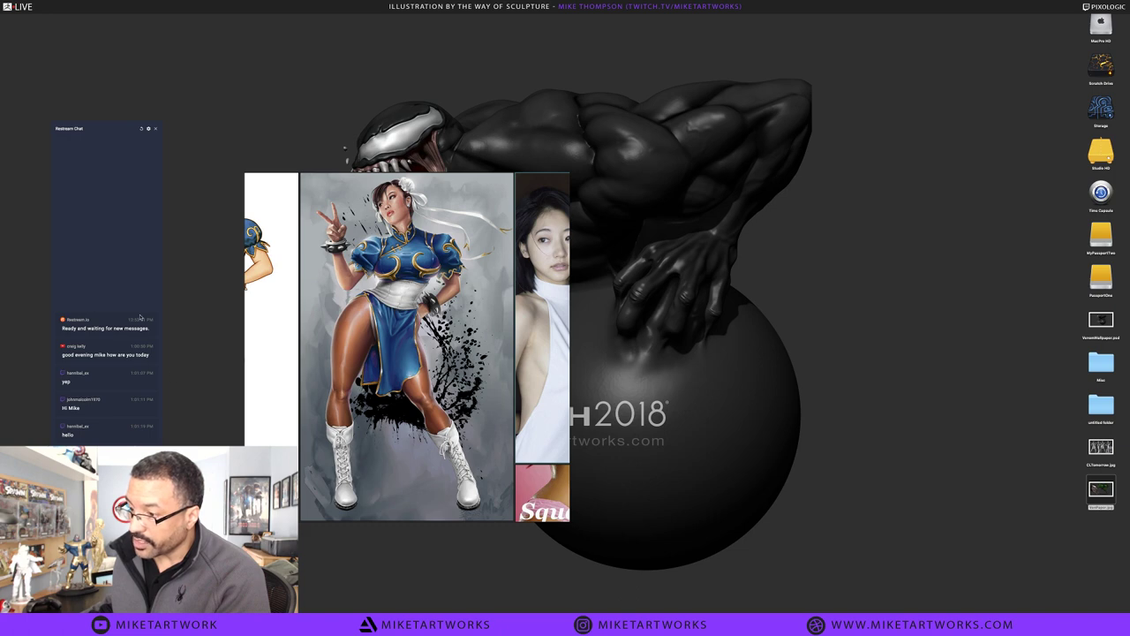
pyautogui.moveTo(106, 128); pyautogui.dragTo(187, 107)
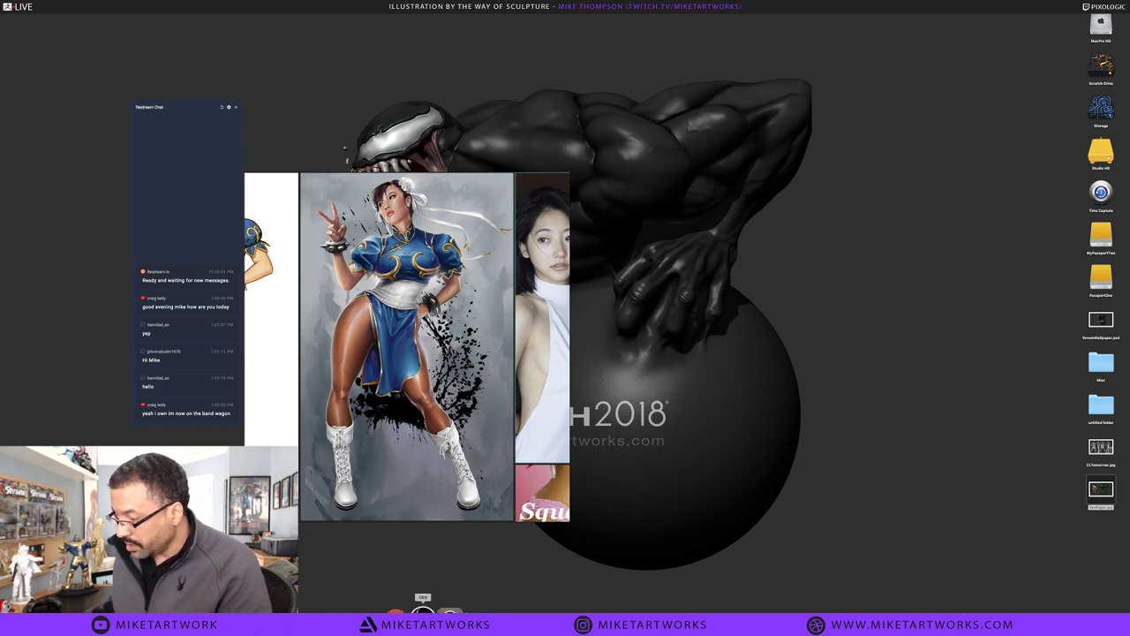
# Switch to ZBrush and move the reference board off the sculpted figure into the empty canvas area
pyautogui.click(521, 611)
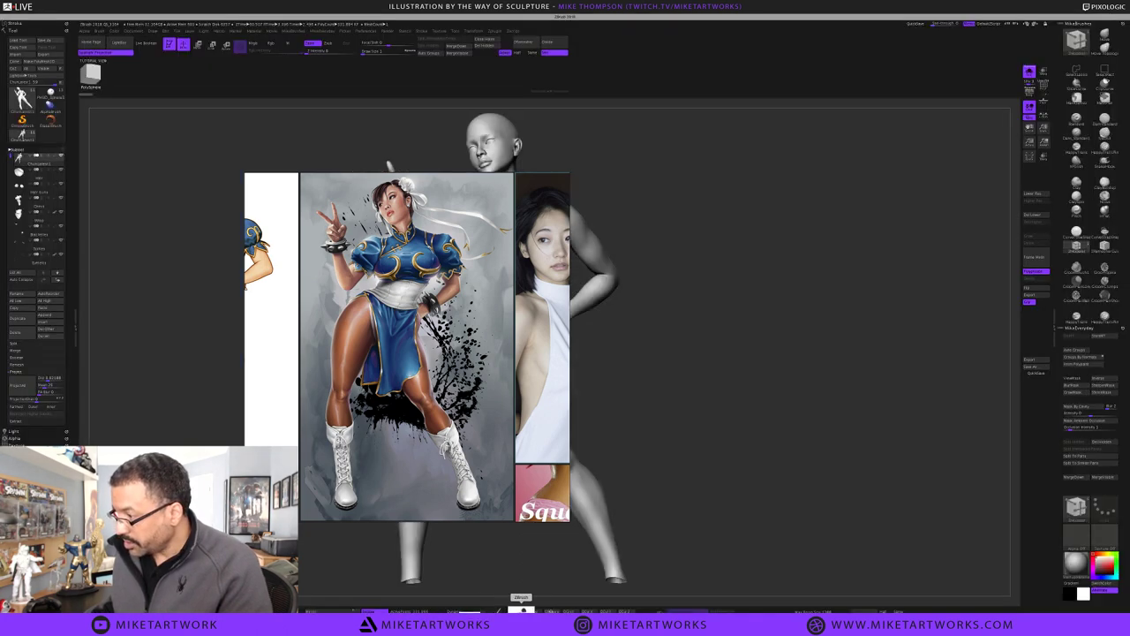
pyautogui.moveTo(473, 184); pyautogui.dragTo(319, 259, button='right')
pyautogui.moveTo(320, 261); pyautogui.dragTo(923, 256)
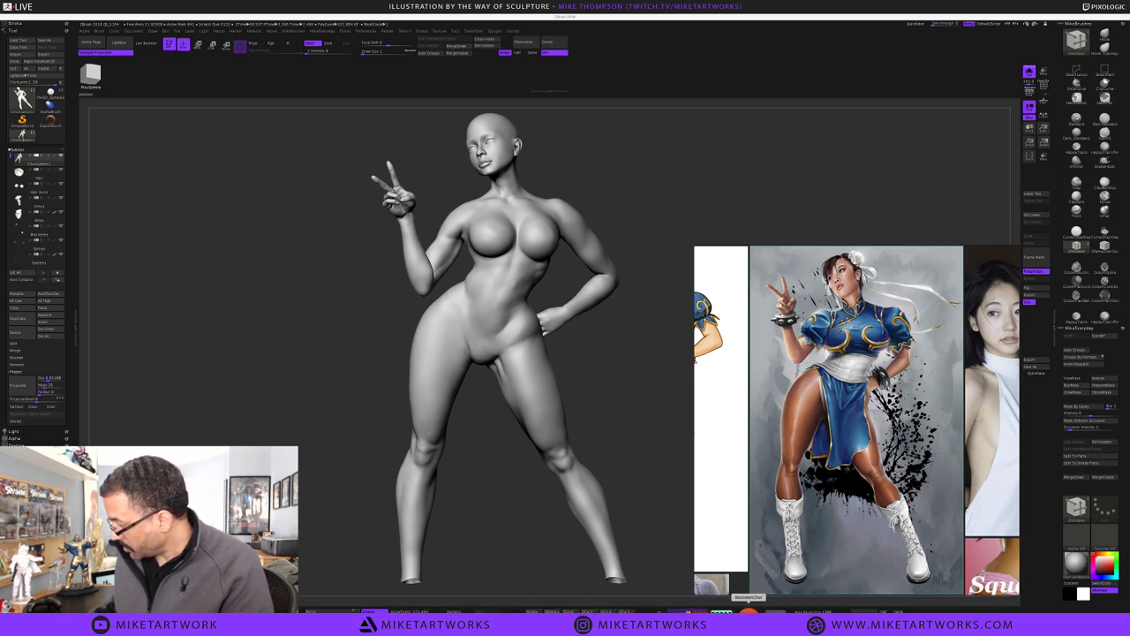
# Bring the Restream chat in front of the sculpt and enable Always On Top in its settings
pyautogui.click(748, 609)
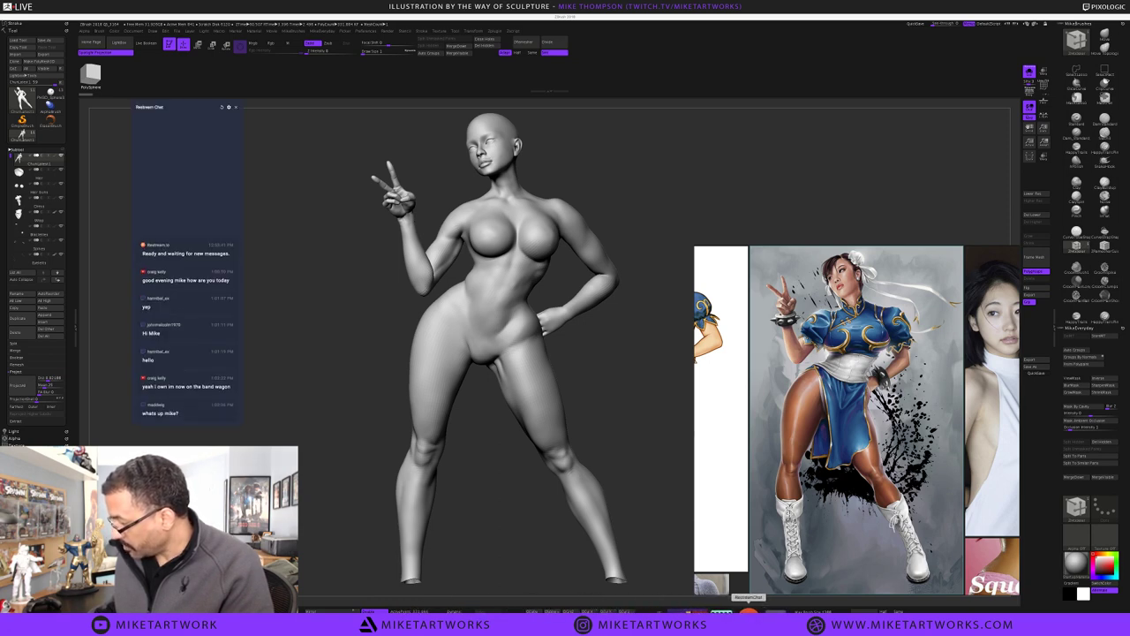
pyautogui.click(229, 107)
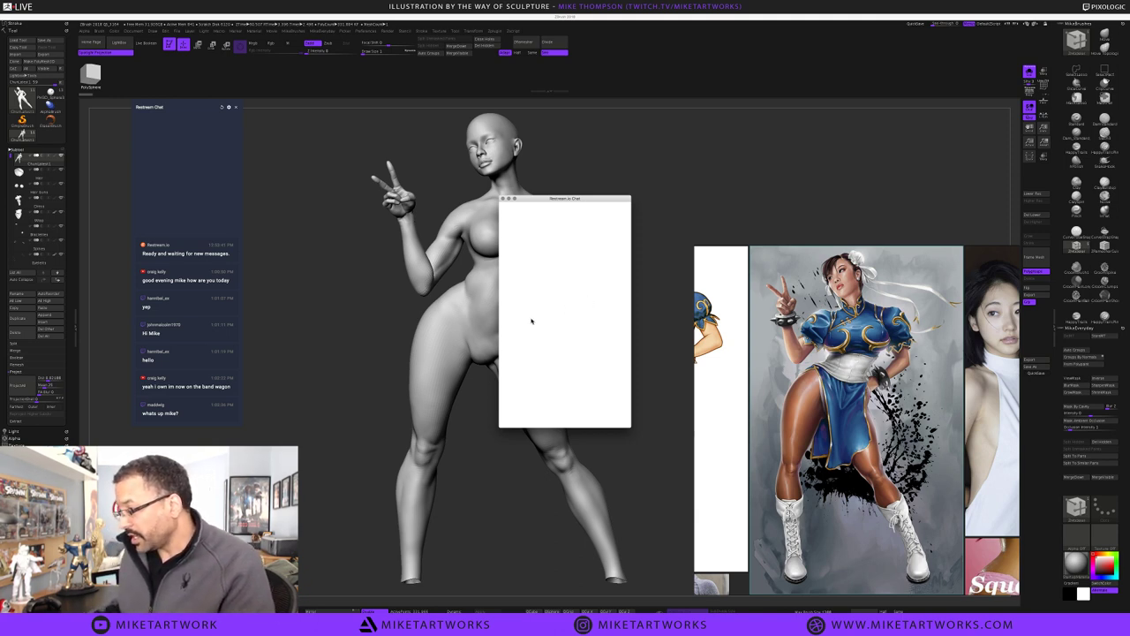
pyautogui.moveTo(579, 199); pyautogui.dragTo(397, 260)
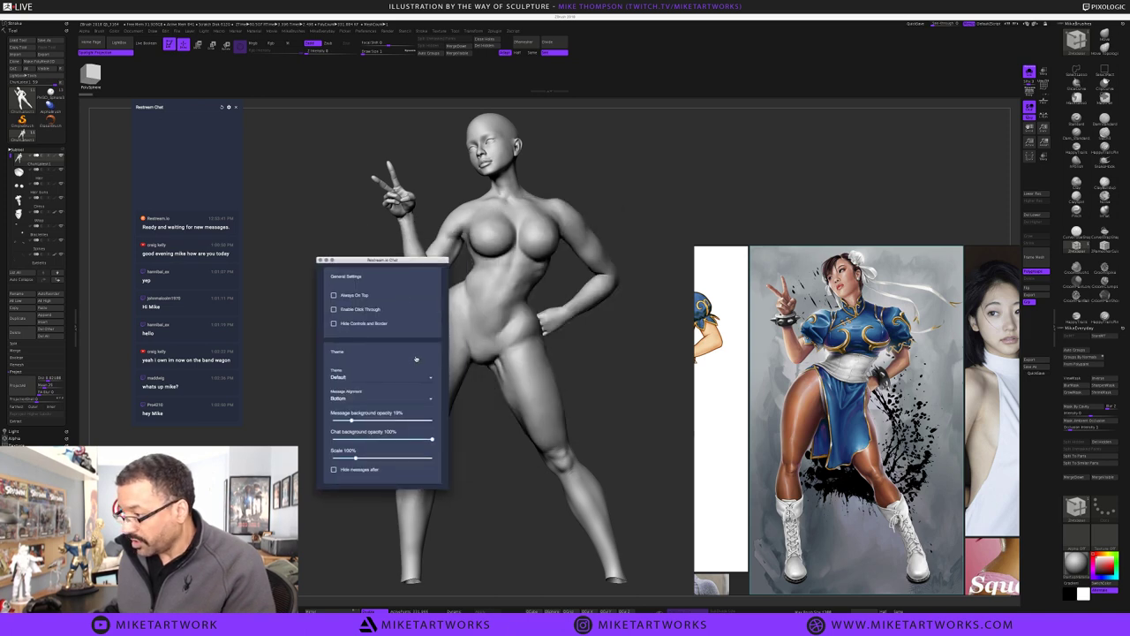
pyautogui.click(334, 296)
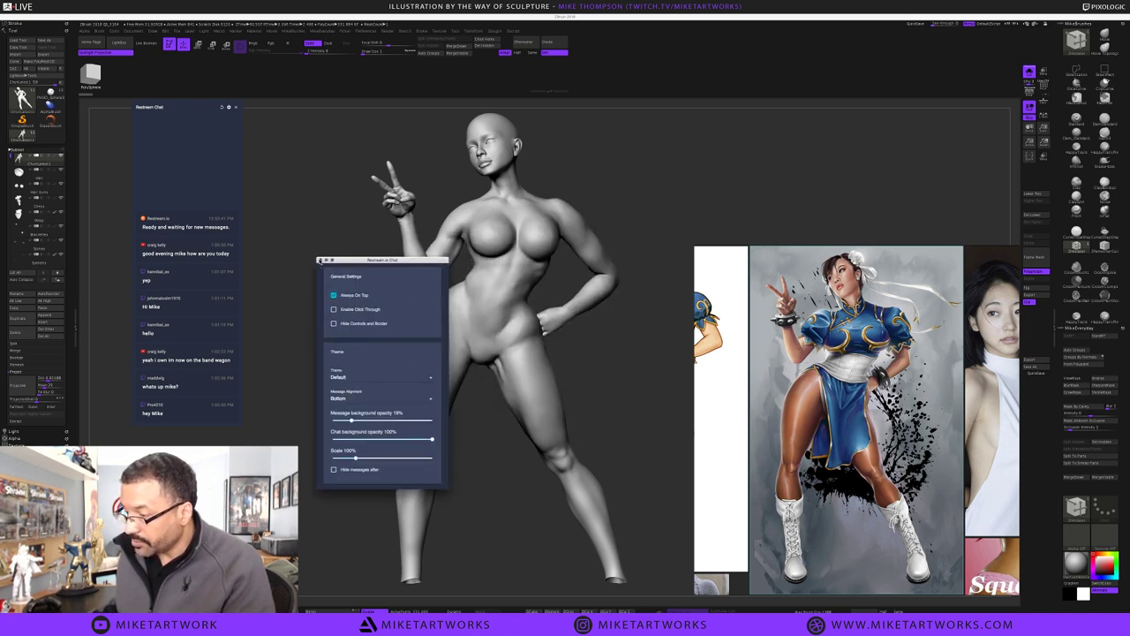
pyautogui.click(319, 261)
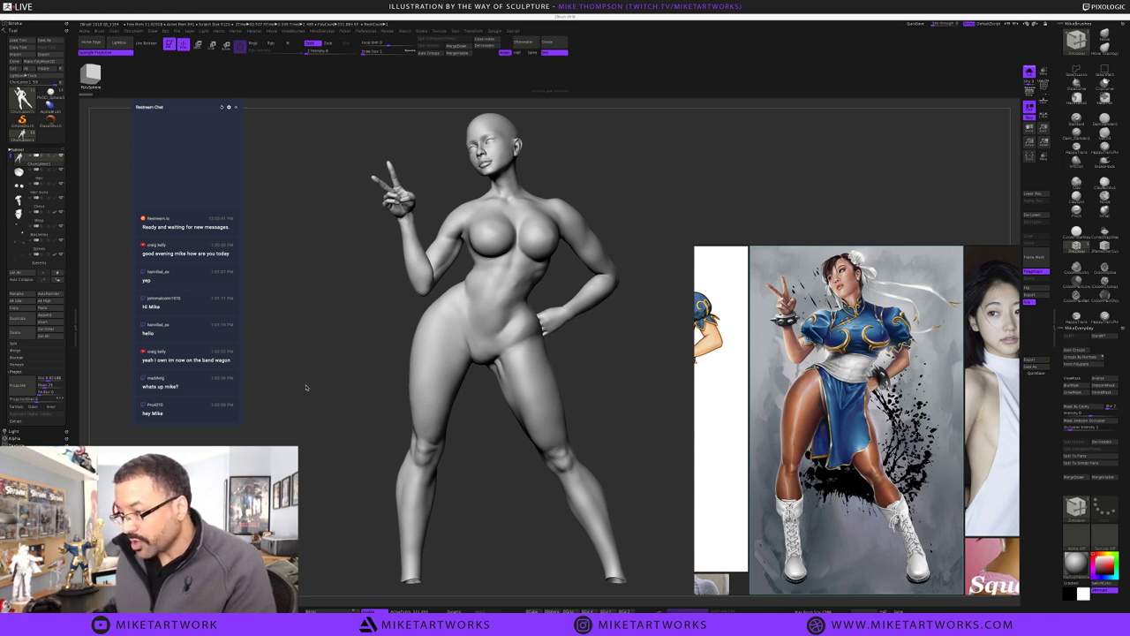
# Shorten the chat window, park it by the canvas edge, and place the narrowed reference board on the figure's opposite side
pyautogui.moveTo(238, 424); pyautogui.dragTo(234, 344)
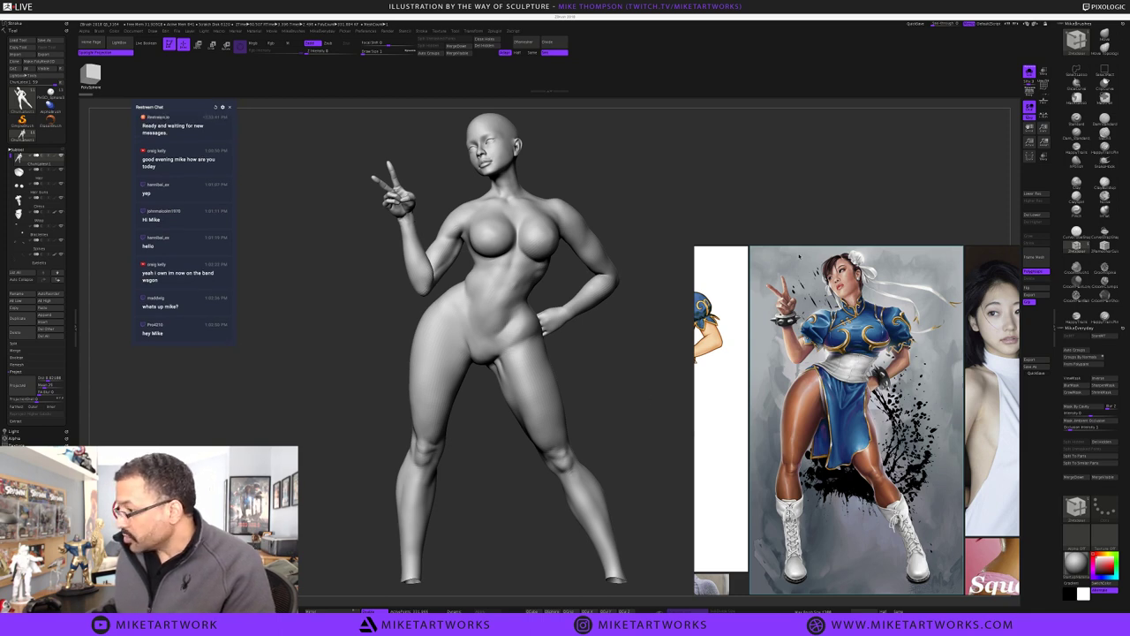
pyautogui.moveTo(184, 108)
pyautogui.mouseDown()
pyautogui.moveTo(993, 140)
pyautogui.moveTo(957, 84)
pyautogui.moveTo(957, 104)
pyautogui.moveTo(958, 32)
pyautogui.moveTo(965, 44)
pyautogui.mouseUp()
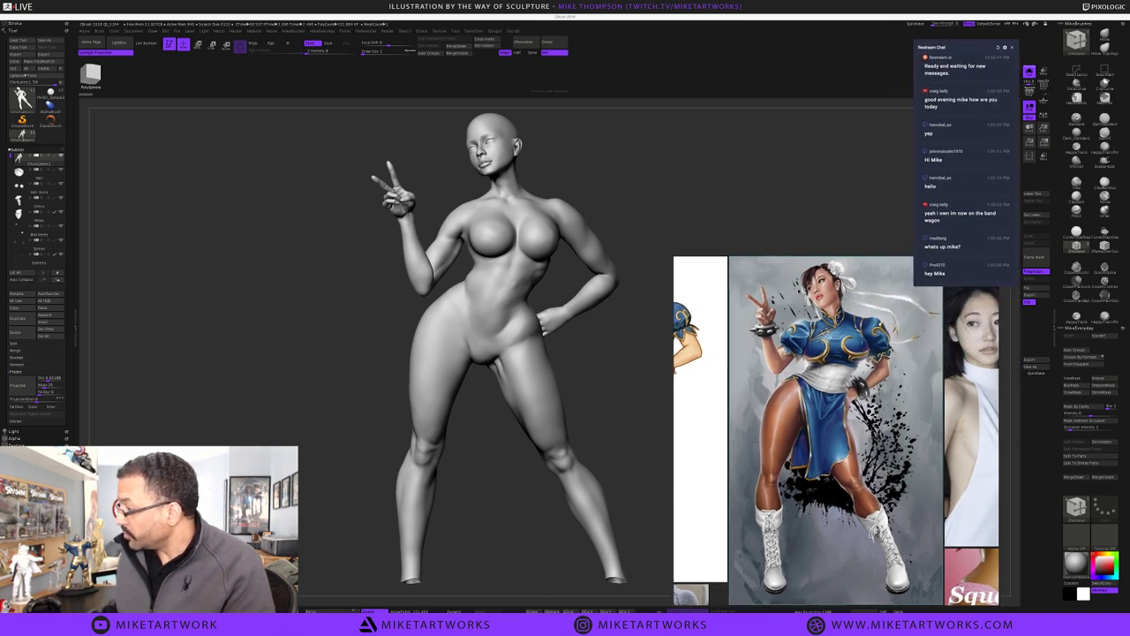
pyautogui.moveTo(835, 431); pyautogui.dragTo(239, 414, button='right')
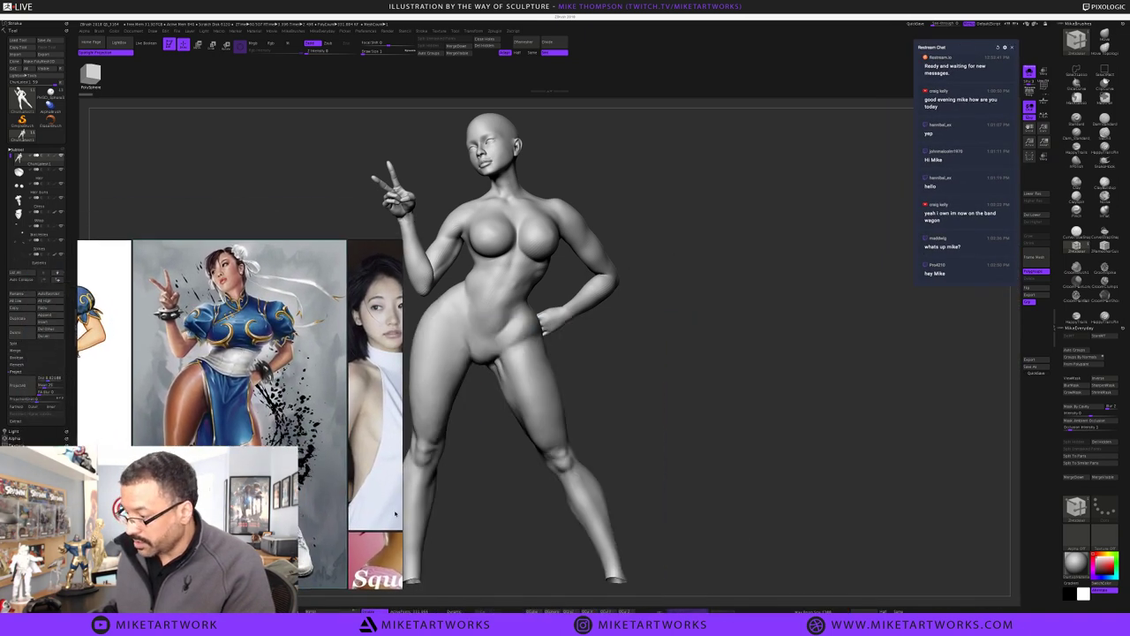
pyautogui.moveTo(393, 588); pyautogui.dragTo(371, 586)
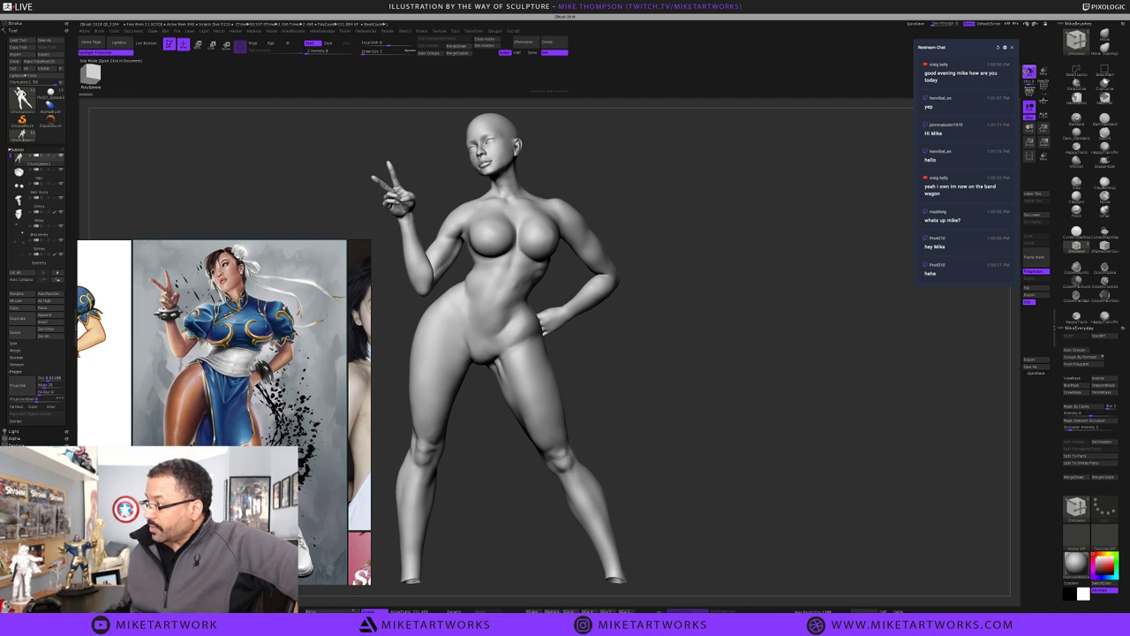
# Turn off Solo mode to show the outfit with the body, and inspect the character from front and back
pyautogui.click(1030, 73)
pyautogui.click(1029, 73)
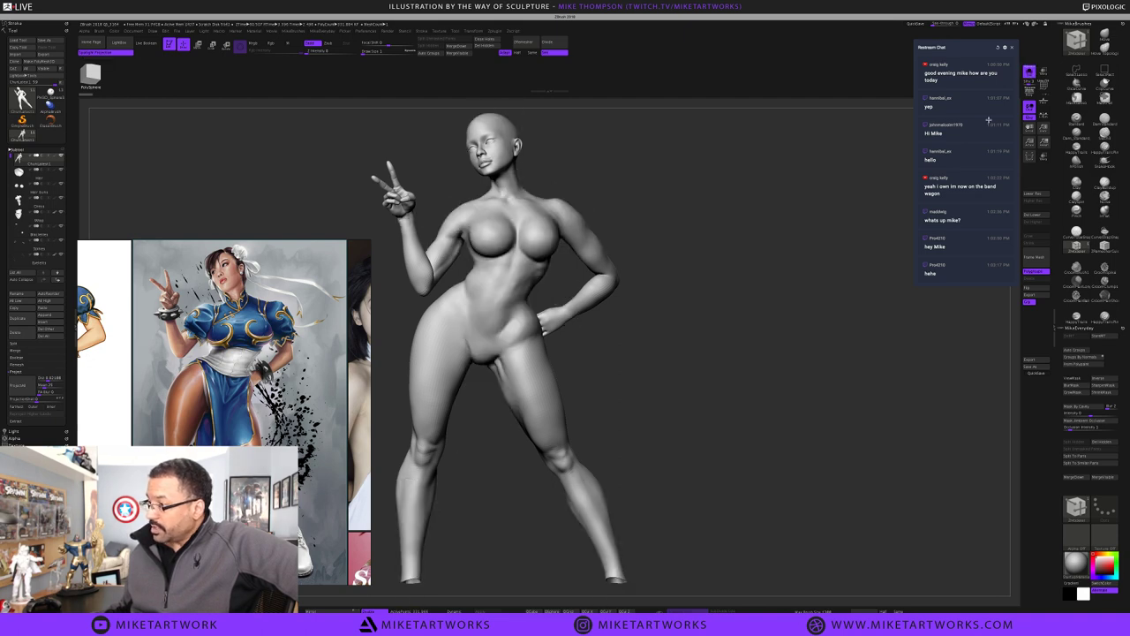
pyautogui.click(1029, 72)
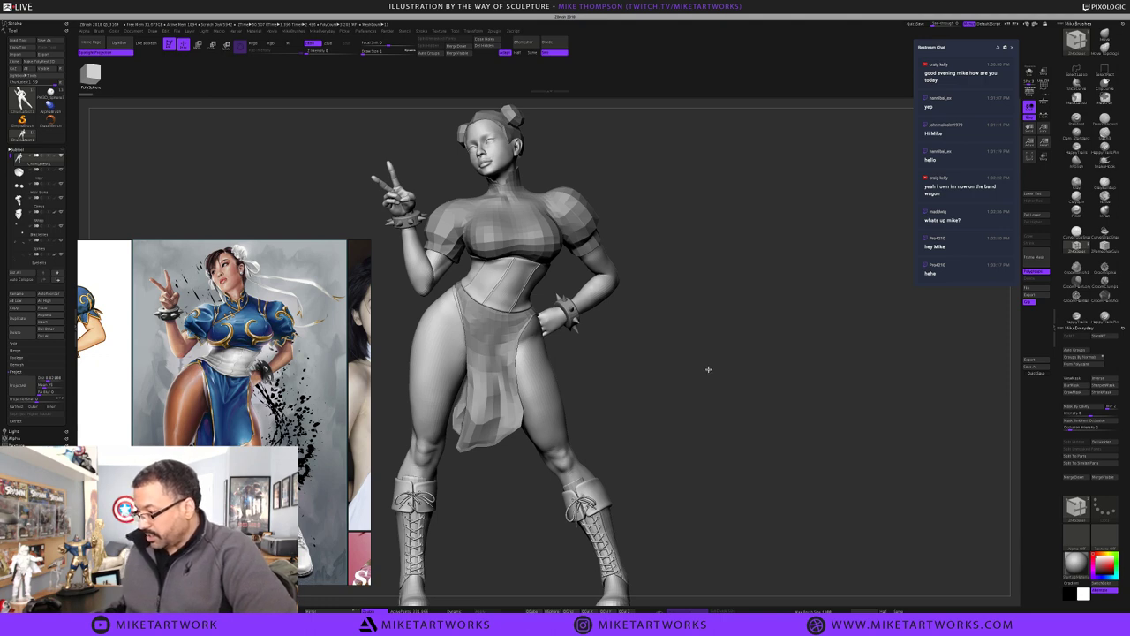
pyautogui.press('f')
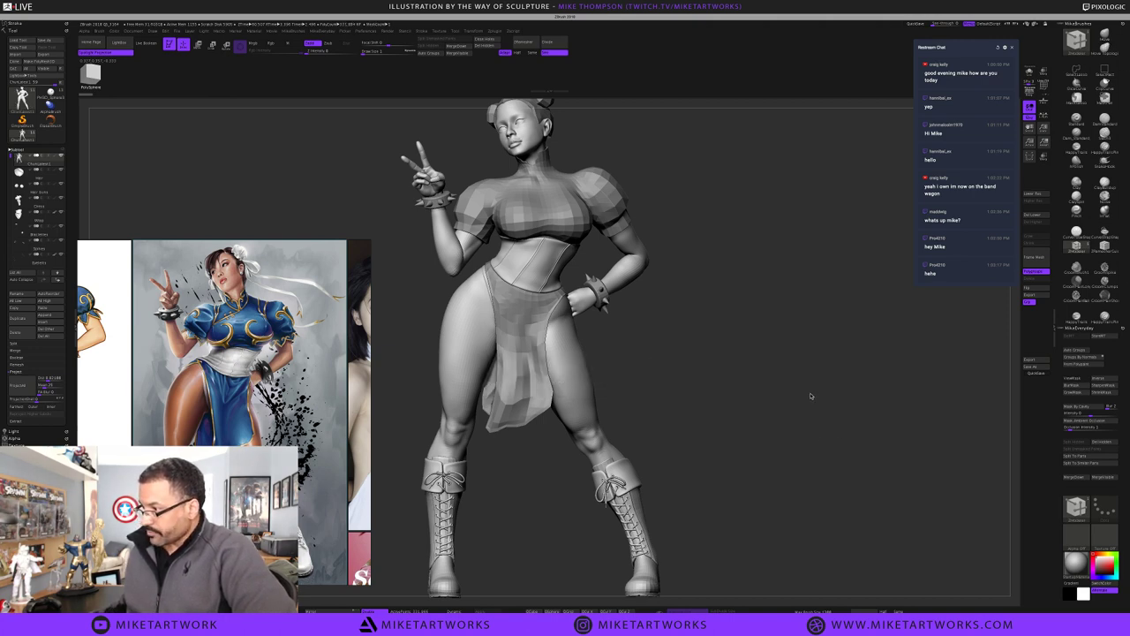
pyautogui.moveTo(828, 383)
pyautogui.mouseDown()
pyautogui.moveTo(862, 321)
pyautogui.moveTo(893, 348)
pyautogui.moveTo(877, 351)
pyautogui.mouseUp()
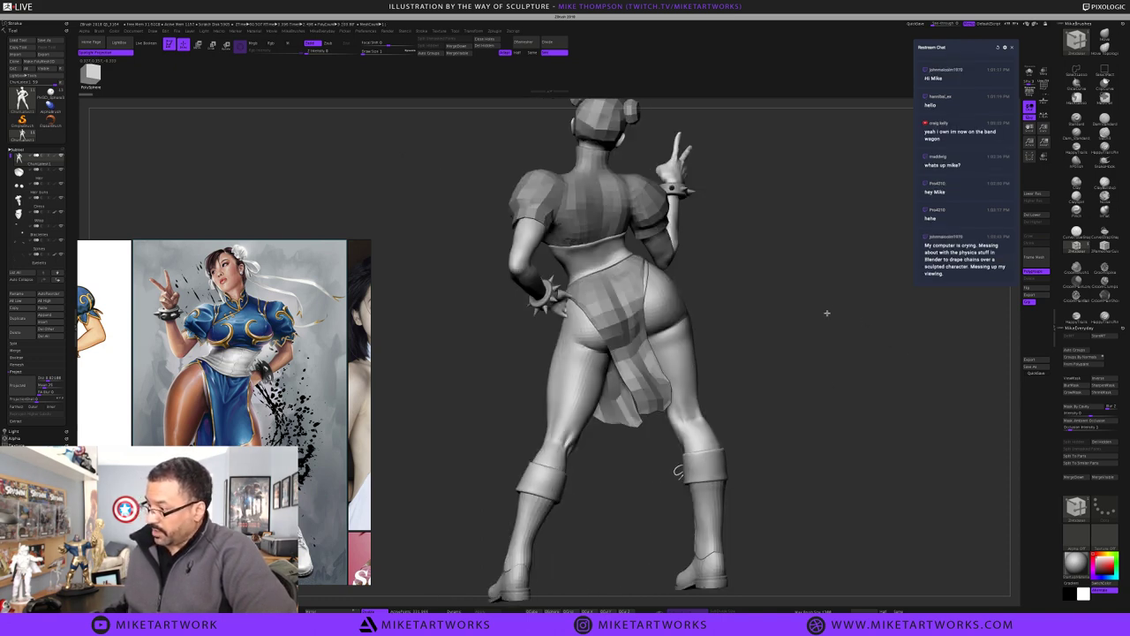
pyautogui.moveTo(827, 312); pyautogui.dragTo(870, 321)
# Select the ZModeler brush
pyautogui.hotkey('ctrl', 'z')
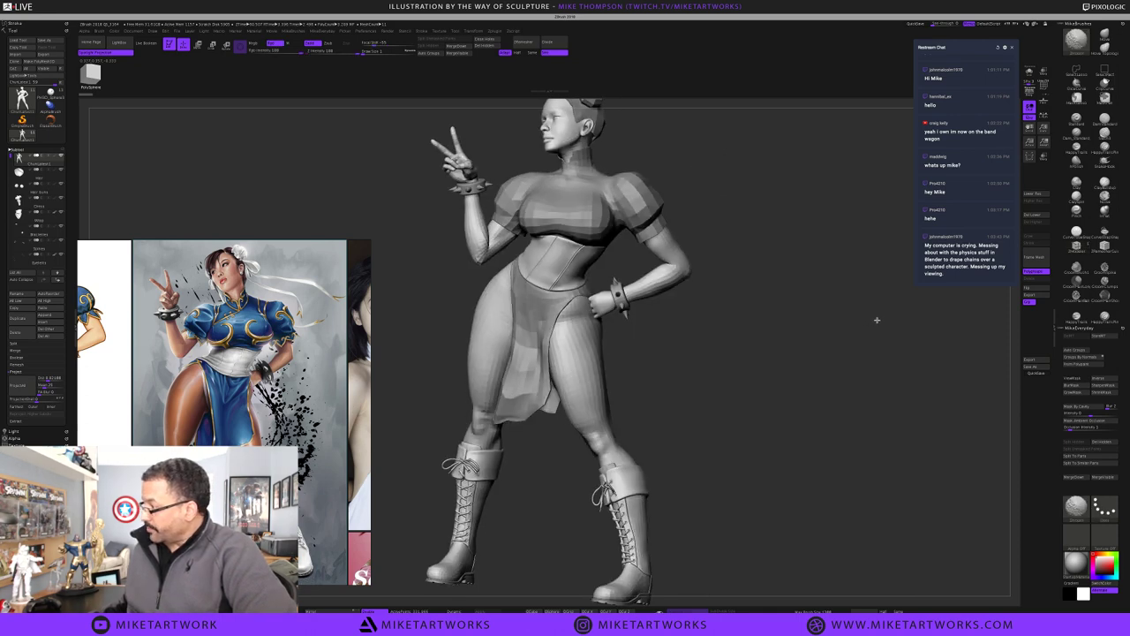
pyautogui.press('b')
pyautogui.press('z')
pyautogui.press('m')
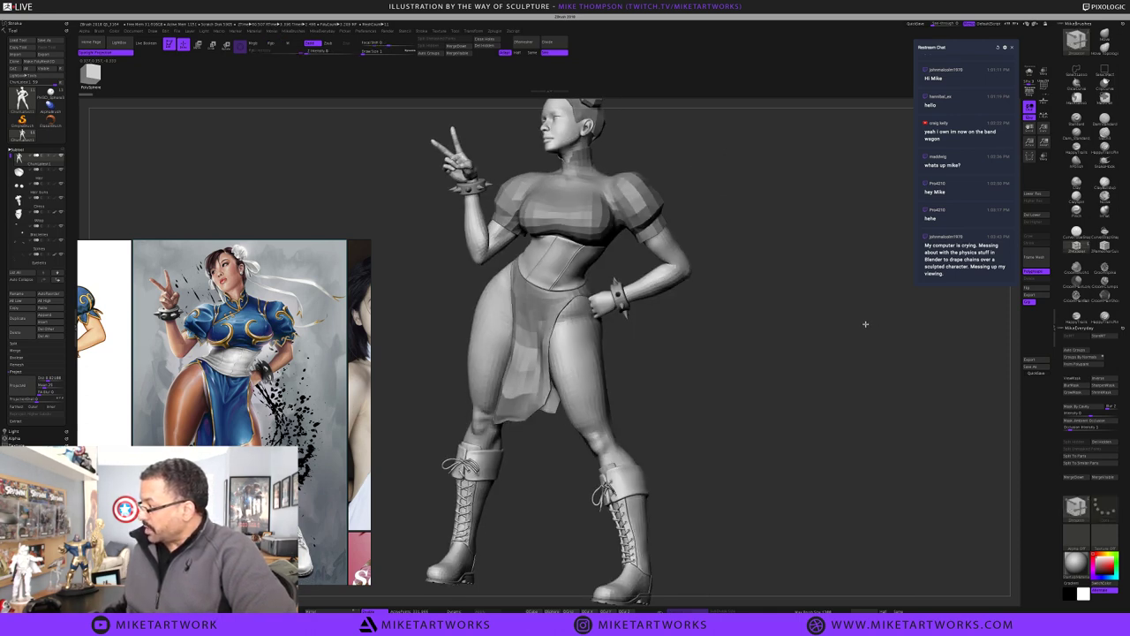
pyautogui.keyDown('shift'); pyautogui.click(865, 324); pyautogui.keyUp('shift')
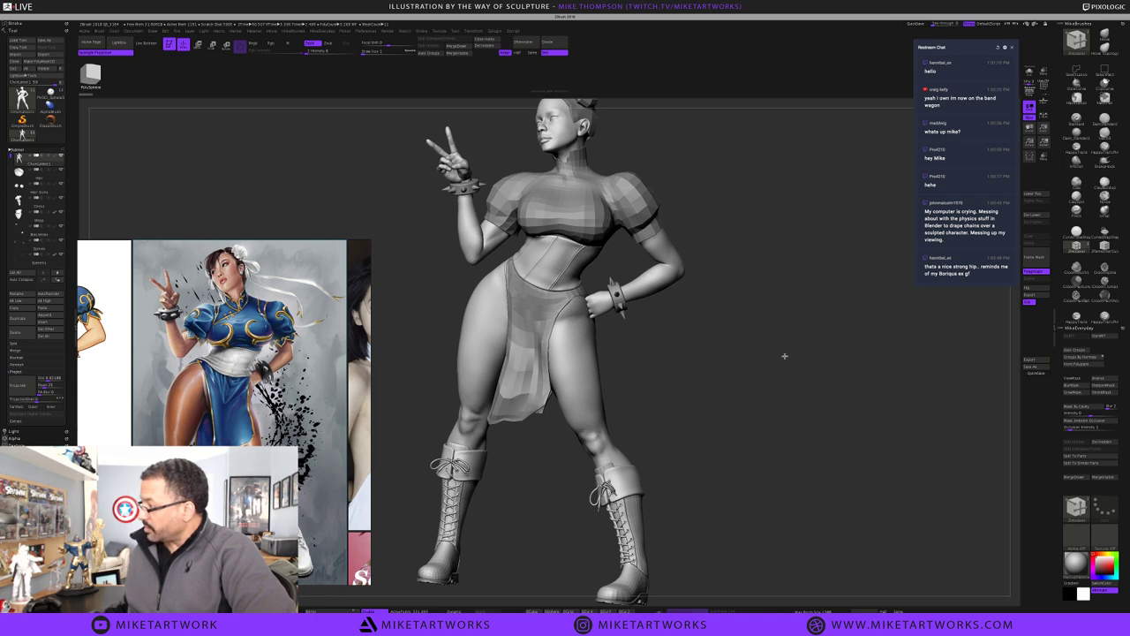
# Move the reference board up beside the figure's upper body and zoom it out to show the surrounding images
pyautogui.keyDown('alt'); pyautogui.moveTo(801, 360); pyautogui.dragTo(817, 364); pyautogui.keyUp('alt')
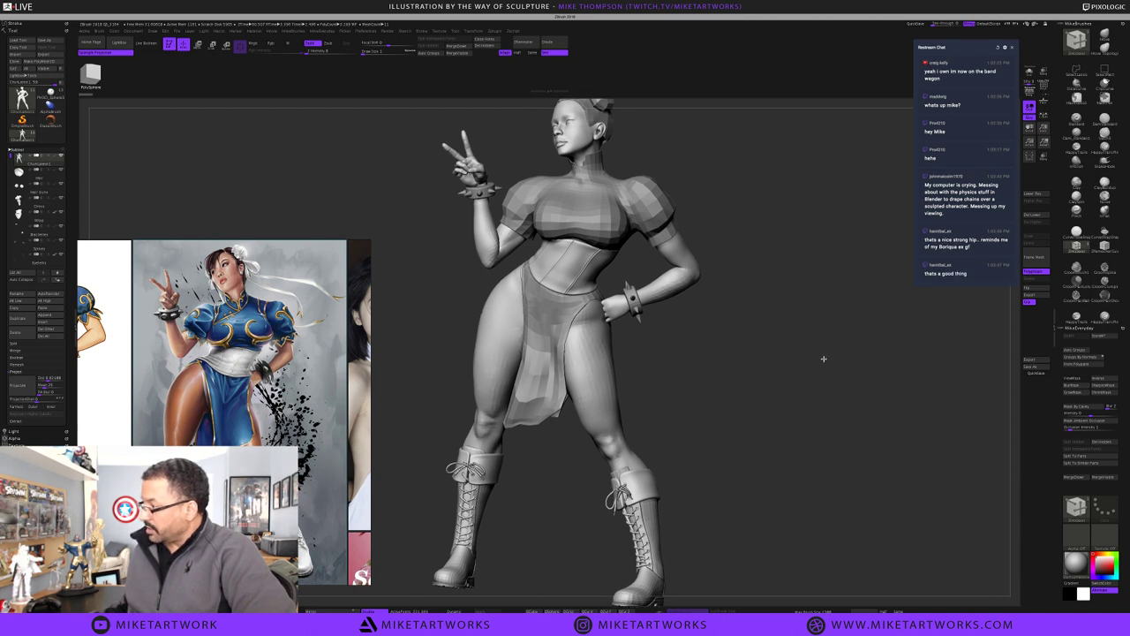
pyautogui.moveTo(670, 376); pyautogui.dragTo(558, 381)
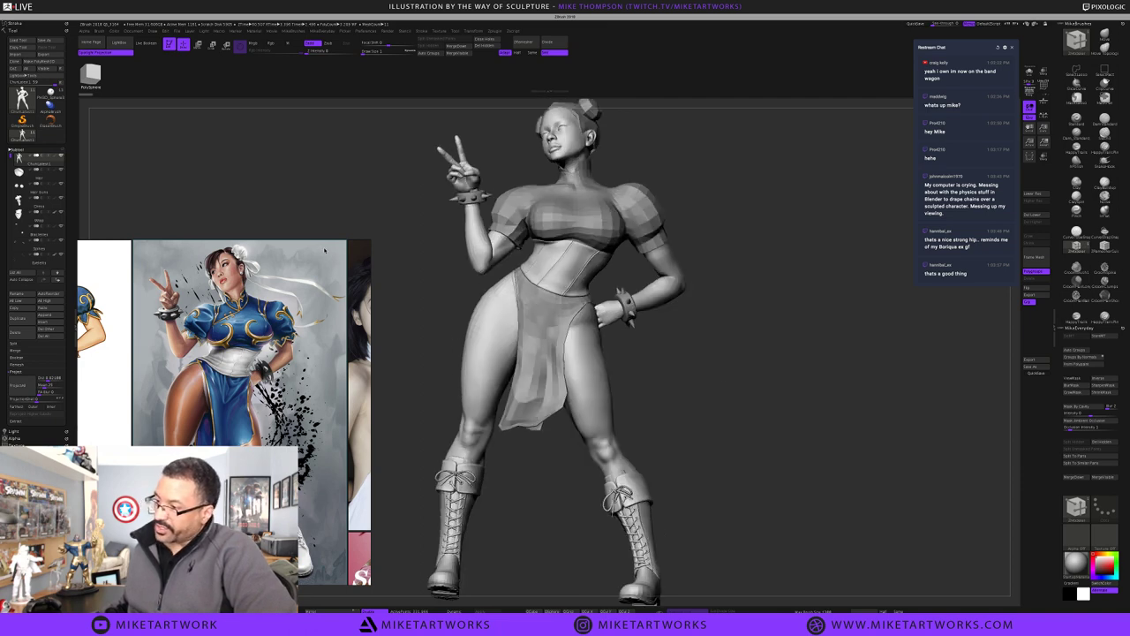
pyautogui.moveTo(323, 250); pyautogui.dragTo(363, 135)
pyautogui.moveTo(706, 344); pyautogui.dragTo(770, 334)
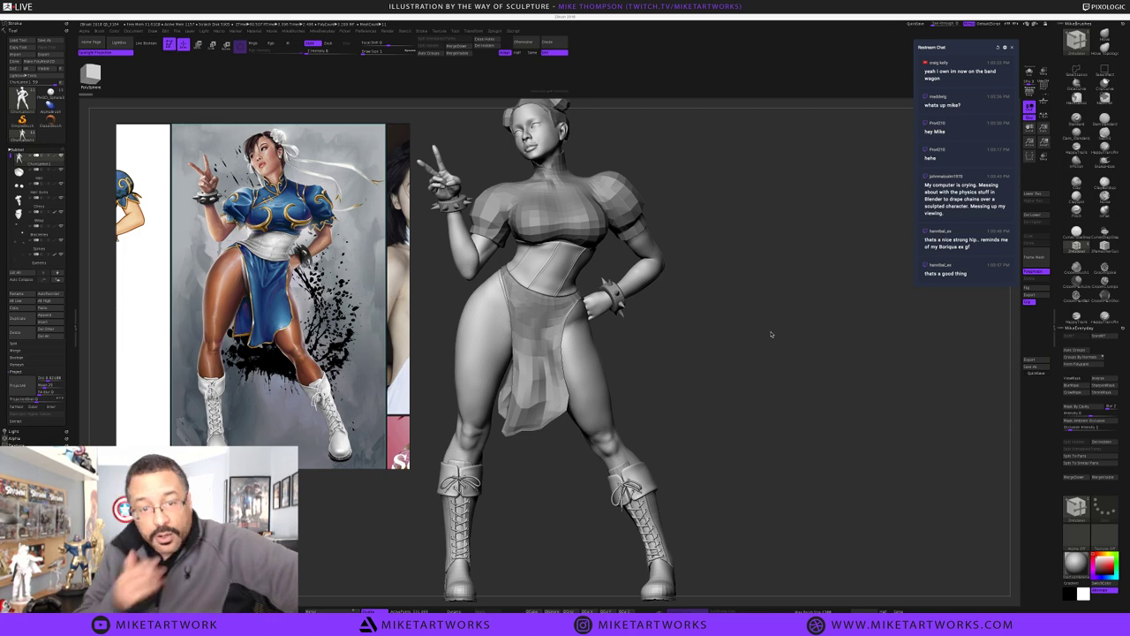
pyautogui.scroll(-5, 286, 356)
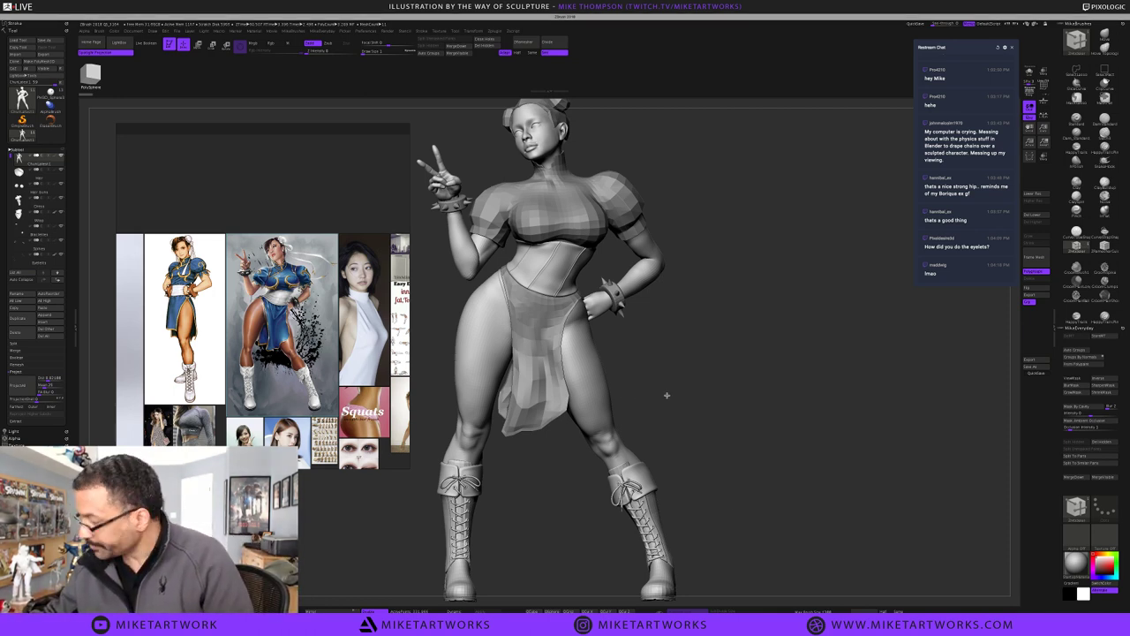
# Select the Move brush for reshaping the character
pyautogui.click(1104, 36)
pyautogui.press('s')
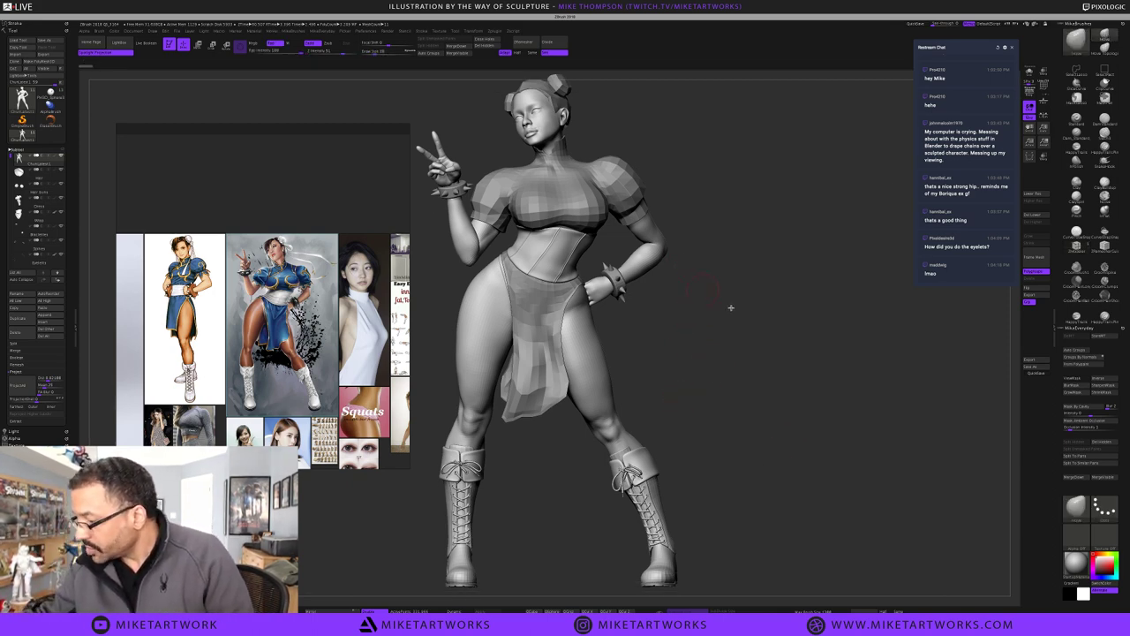
pyautogui.keyDown('alt'); pyautogui.moveTo(707, 293); pyautogui.dragTo(731, 307); pyautogui.keyUp('alt')
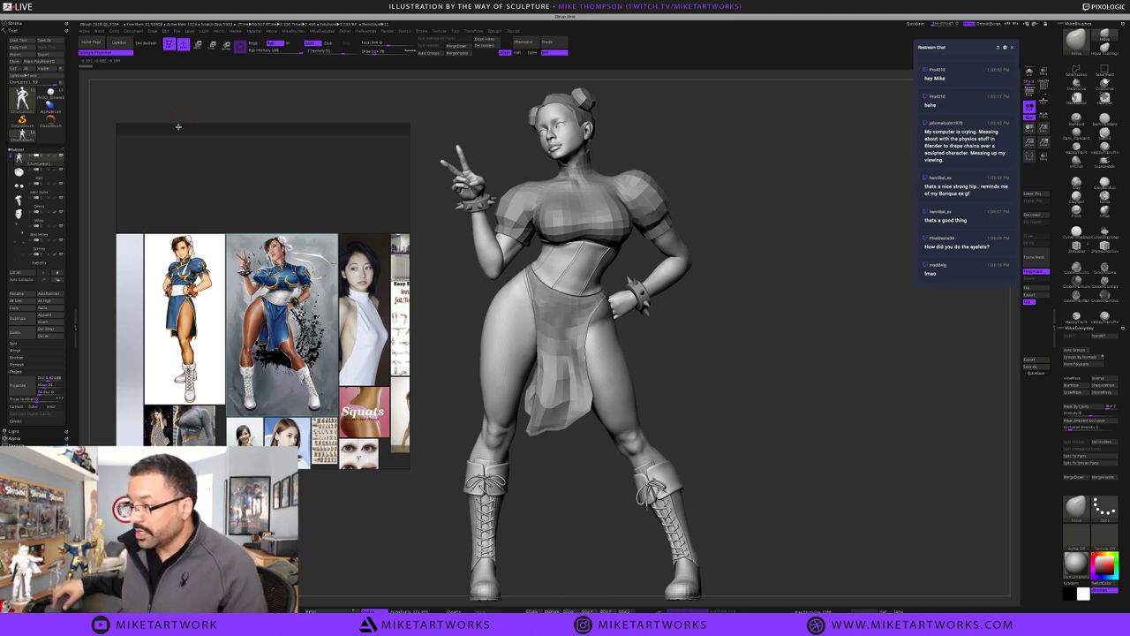
# Enlarge the Chun-Li painting on the gray splattered background within the reference board
pyautogui.scroll(-3, 286, 301)
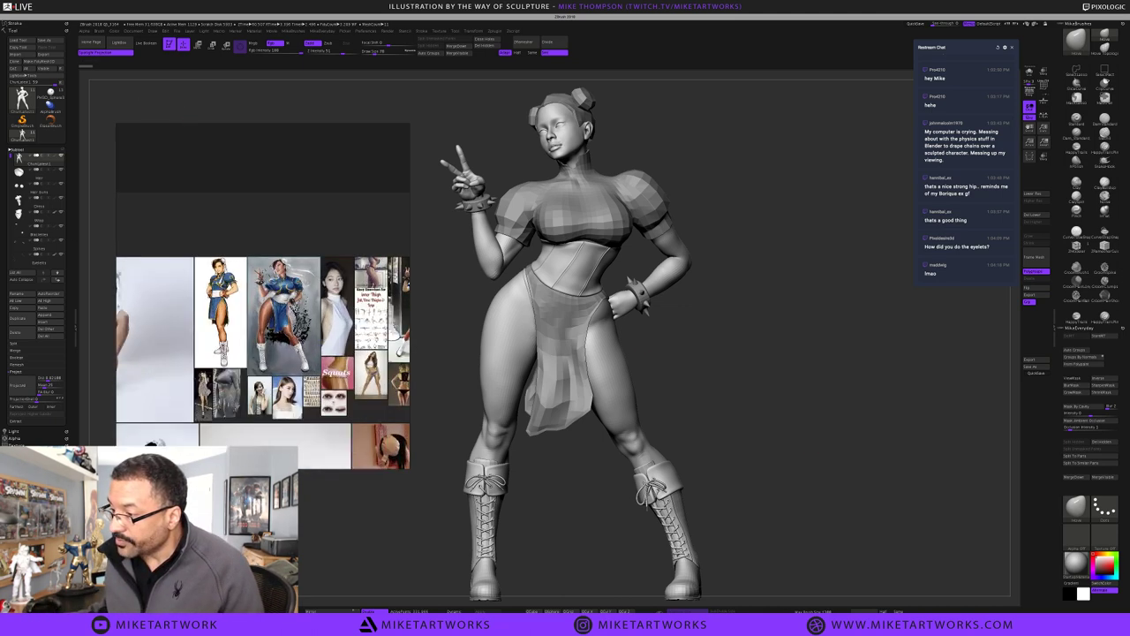
pyautogui.scroll(8, 286, 301)
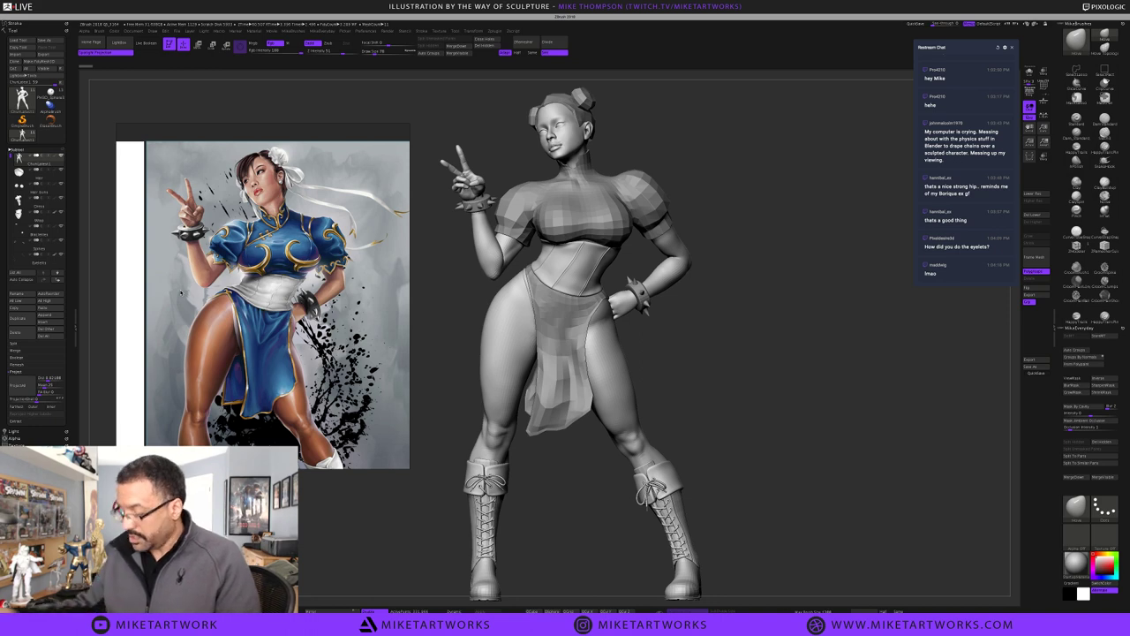
# Turn on PolyFrame display, make the dress the active subtool, and frame it in the view
pyautogui.press('space')
pyautogui.press('space')
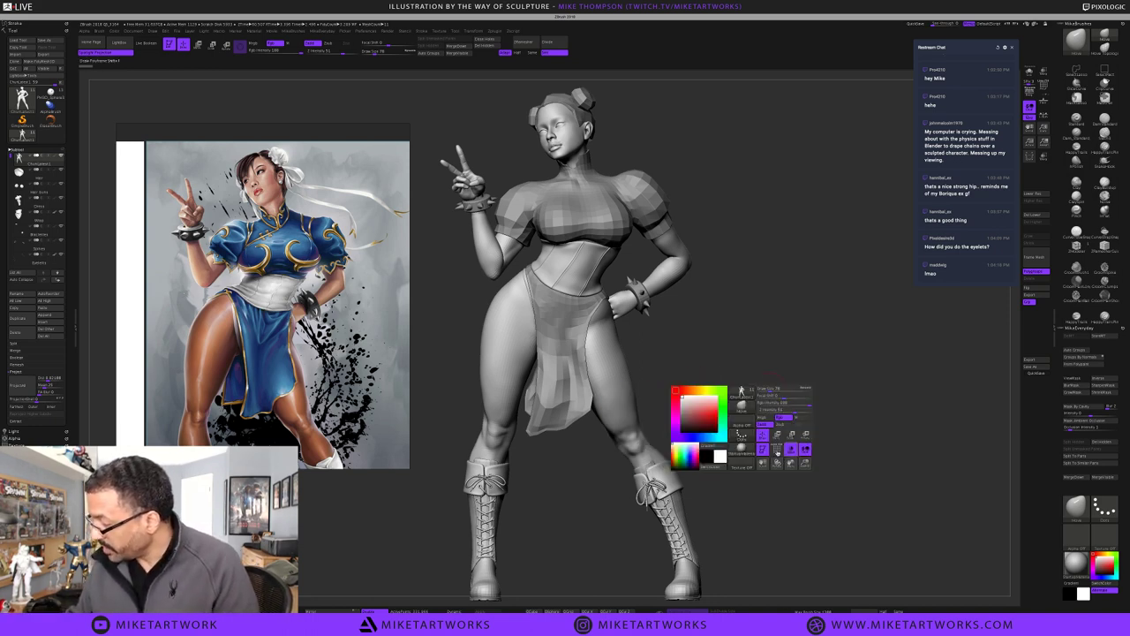
pyautogui.click(777, 449)
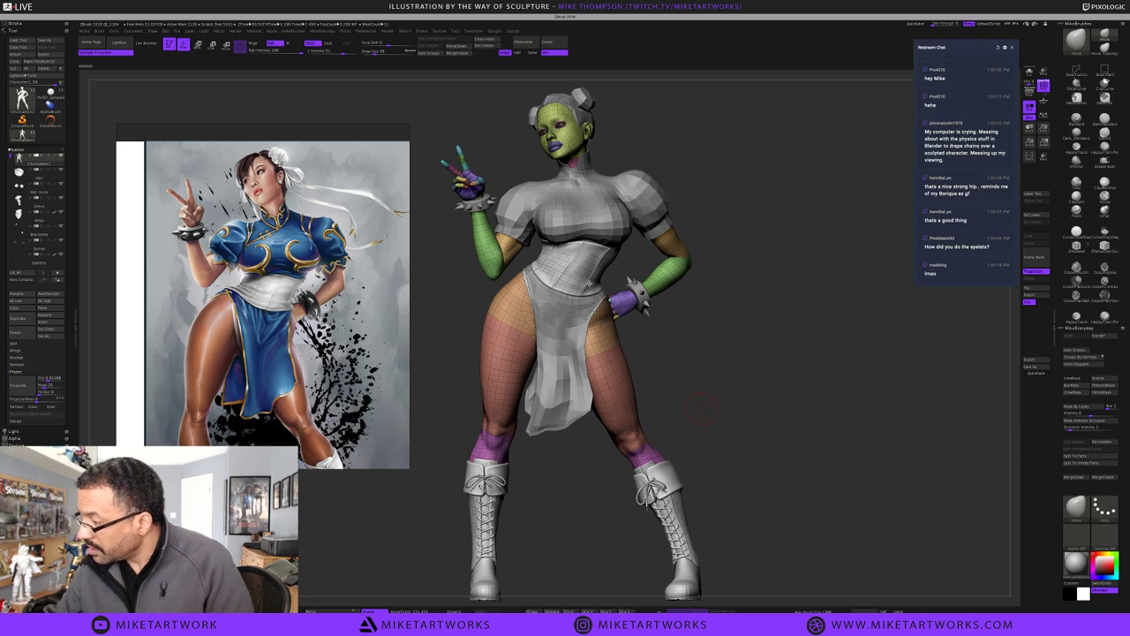
pyautogui.keyDown('alt'); pyautogui.moveTo(709, 279); pyautogui.dragTo(614, 225); pyautogui.keyUp('alt')
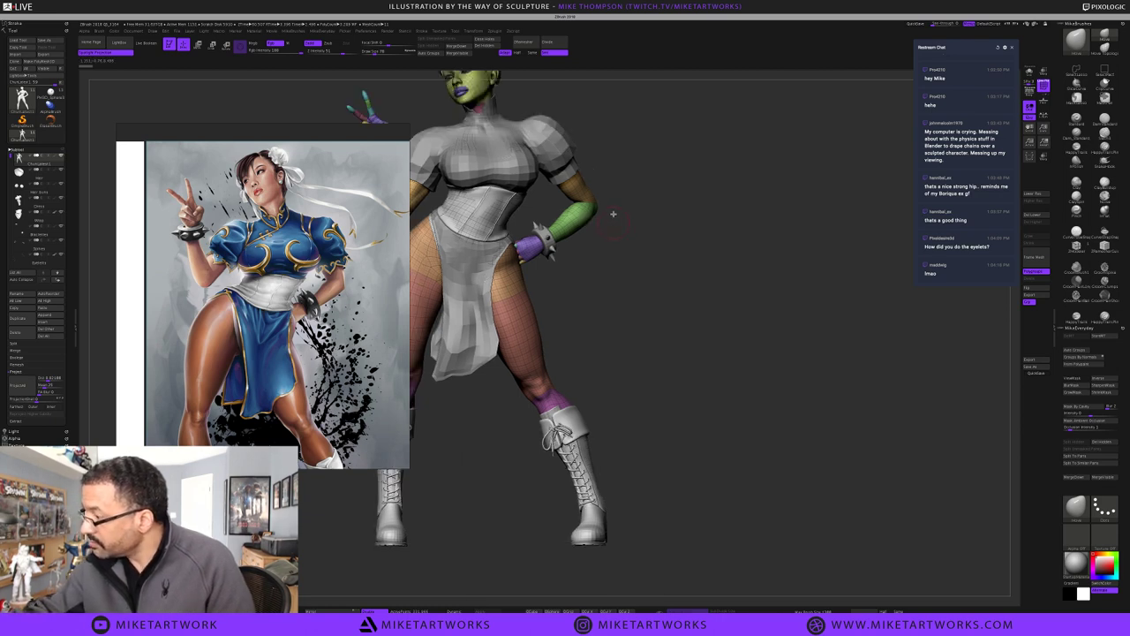
pyautogui.keyDown('alt'); pyautogui.click(556, 156); pyautogui.keyUp('alt')
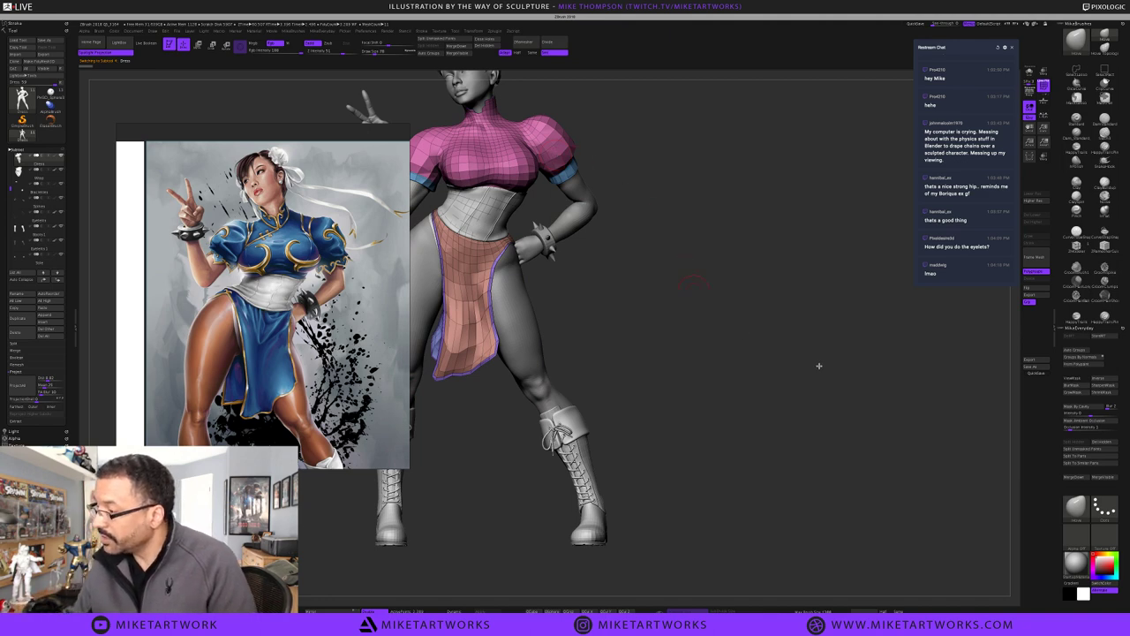
pyautogui.keyDown('alt'); pyautogui.moveTo(819, 366); pyautogui.dragTo(825, 374); pyautogui.keyUp('alt')
pyautogui.press('f')
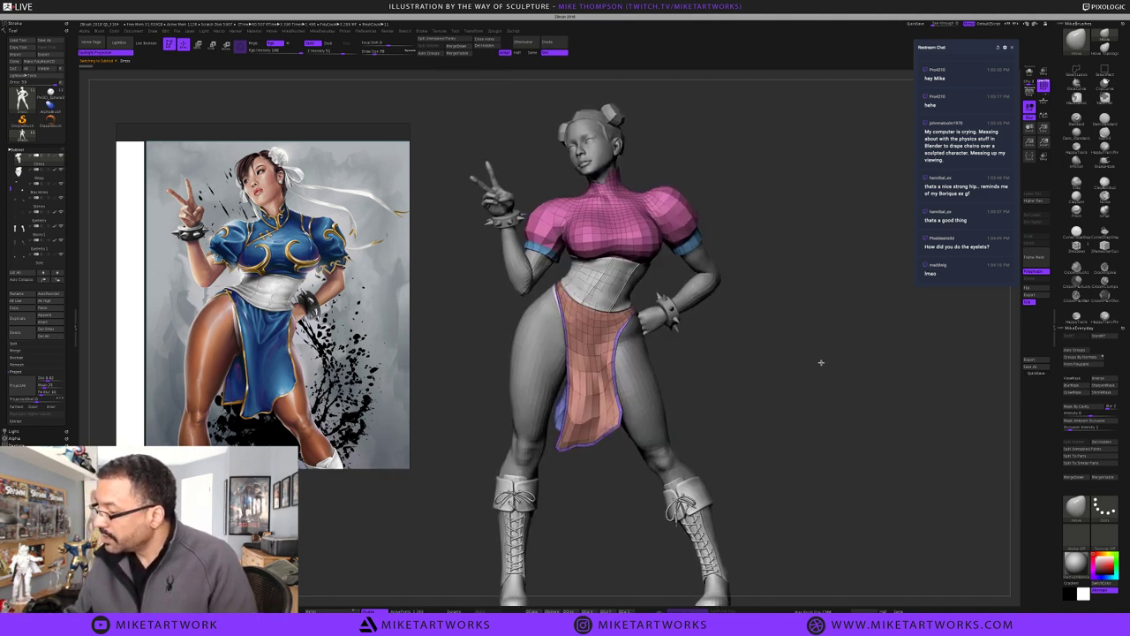
# Isolate the dress subtool with Solo mode and frame the whole garment at a three-quarter angle
pyautogui.keyDown('alt'); pyautogui.moveTo(753, 372); pyautogui.dragTo(1040, 100); pyautogui.keyUp('alt')
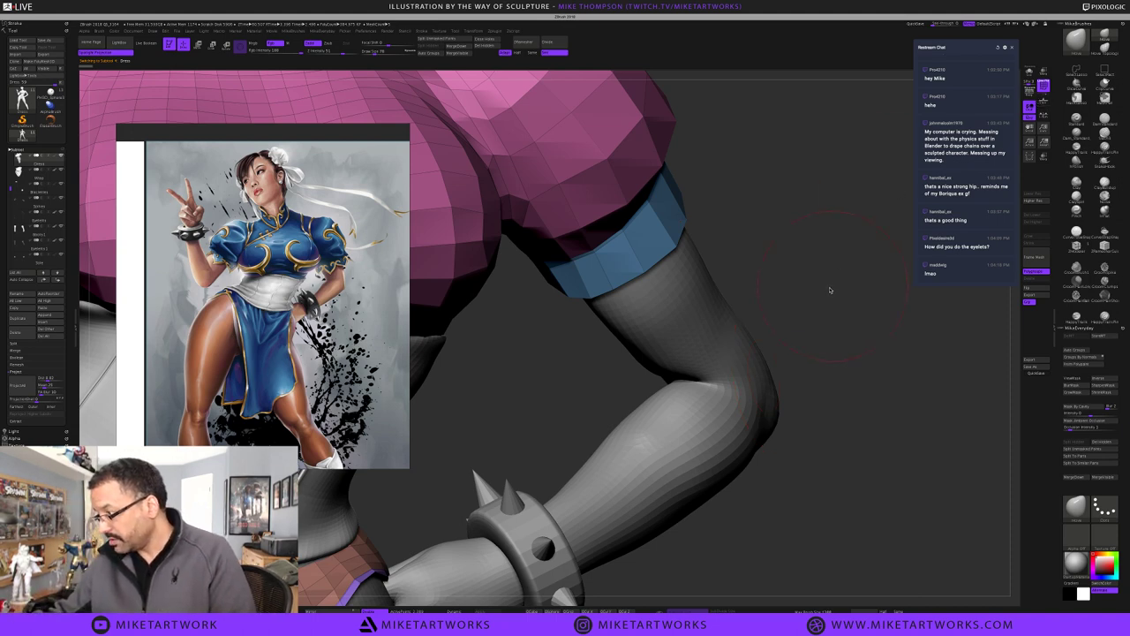
pyautogui.press('f')
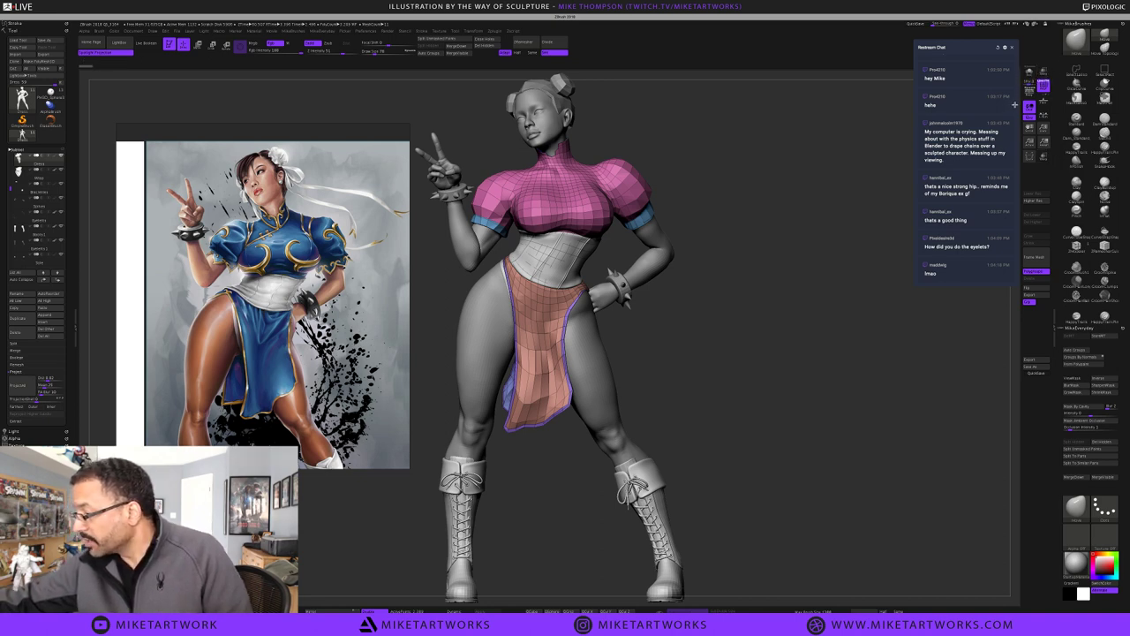
pyautogui.click(1028, 71)
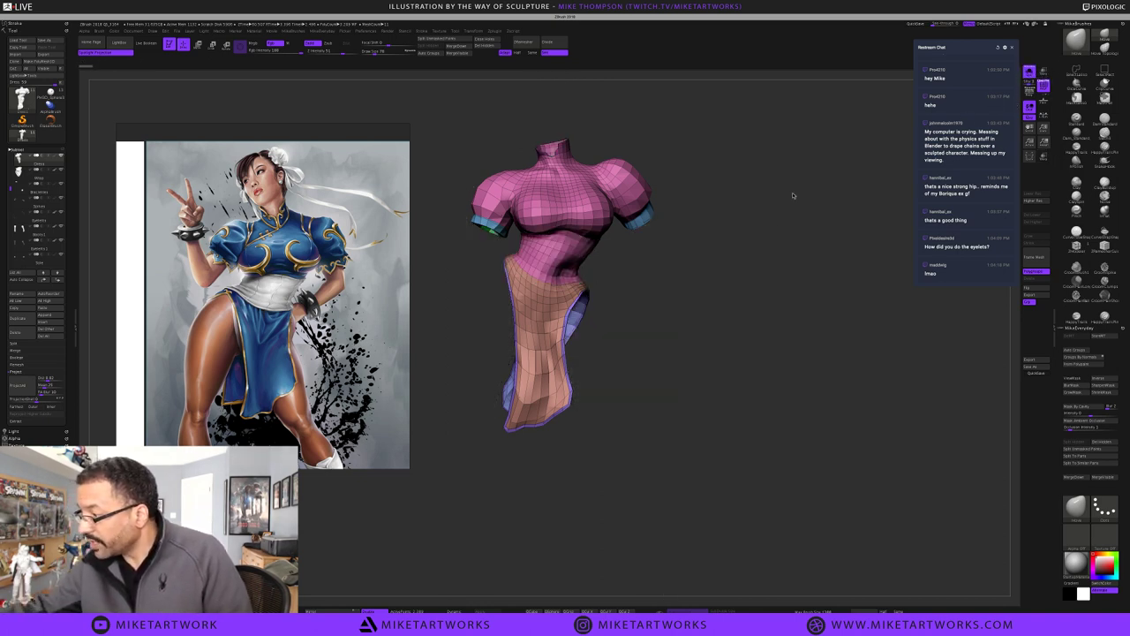
pyautogui.keyDown('alt'); pyautogui.moveTo(705, 343); pyautogui.dragTo(732, 399); pyautogui.keyUp('alt')
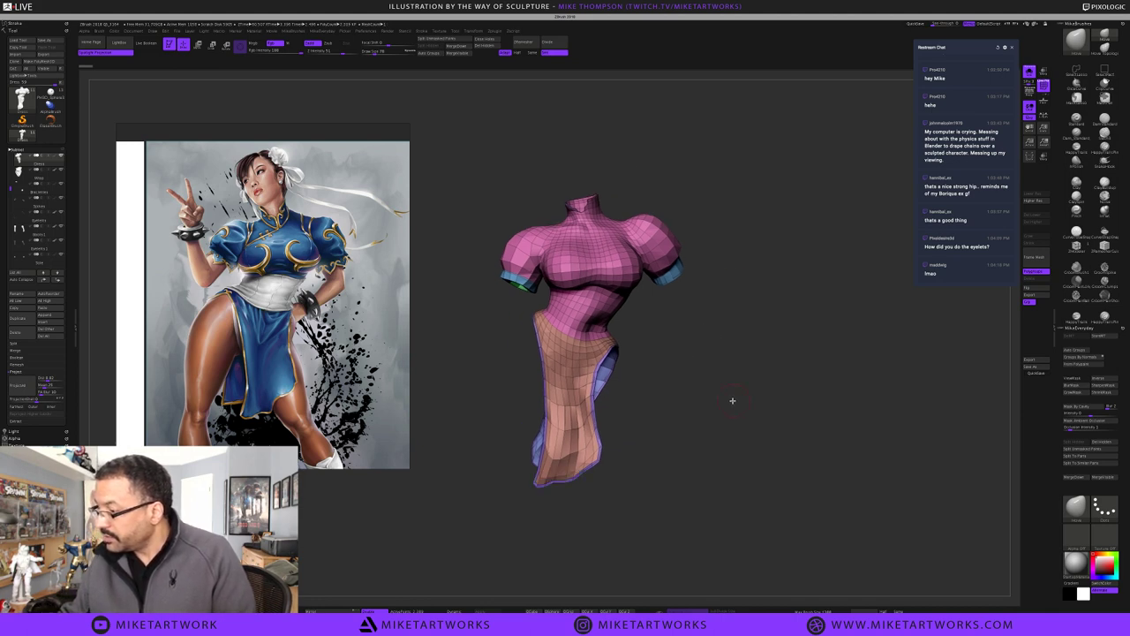
pyautogui.press('f')
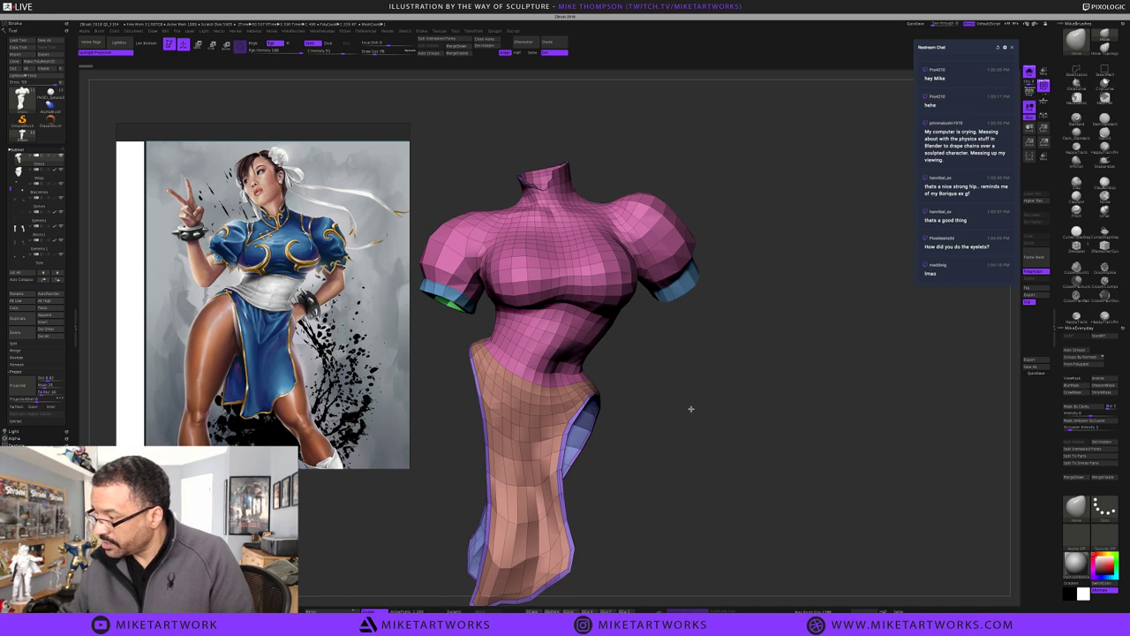
pyautogui.moveTo(750, 382); pyautogui.dragTo(824, 456)
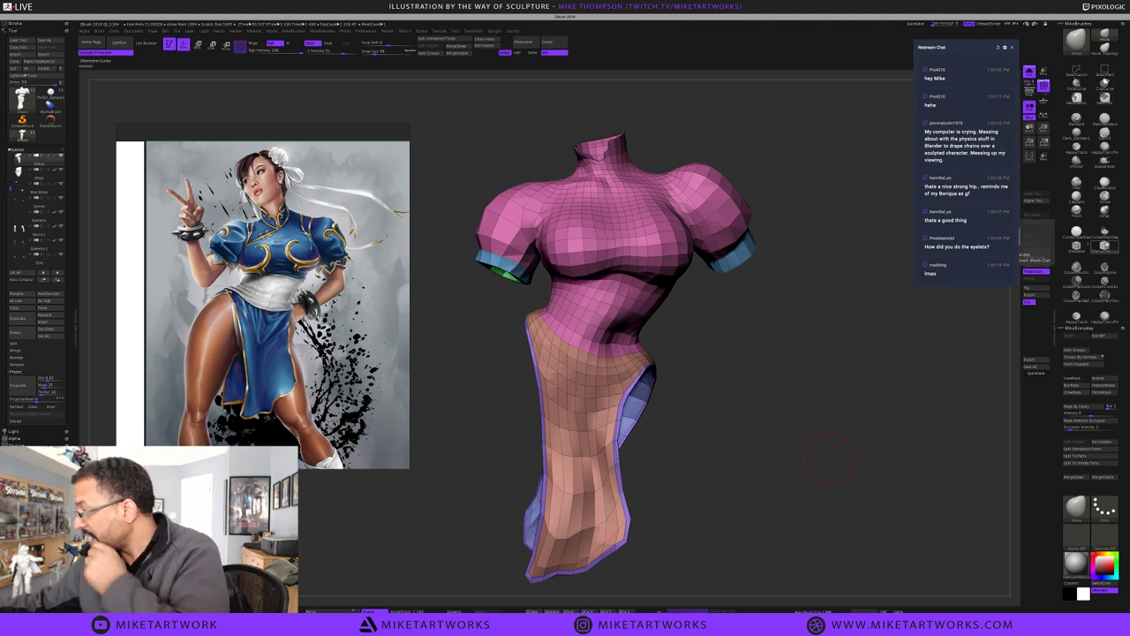
# Select the CurveStrapSnap brush and reduce its draw size for trim-width strokes
pyautogui.click(1104, 234)
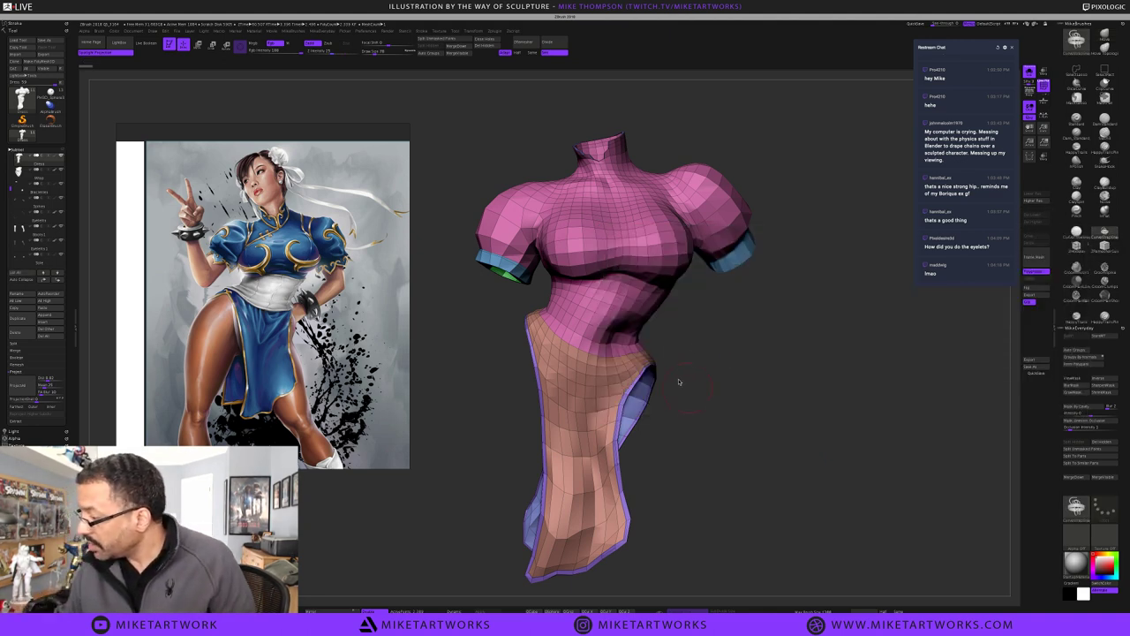
pyautogui.press('s')
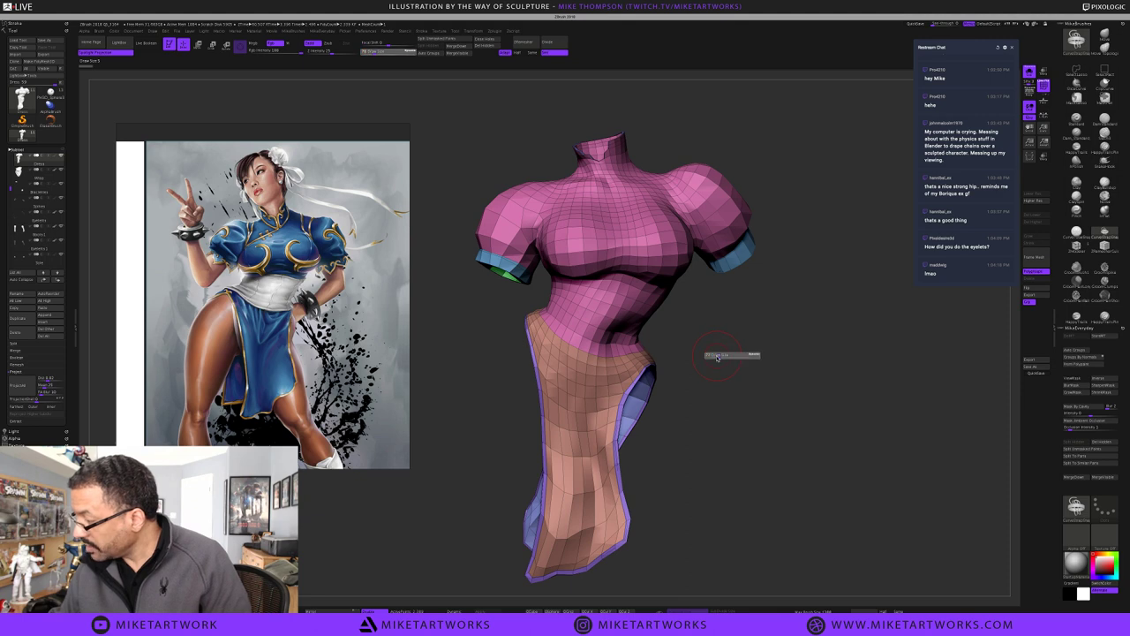
pyautogui.moveTo(719, 359); pyautogui.dragTo(717, 359)
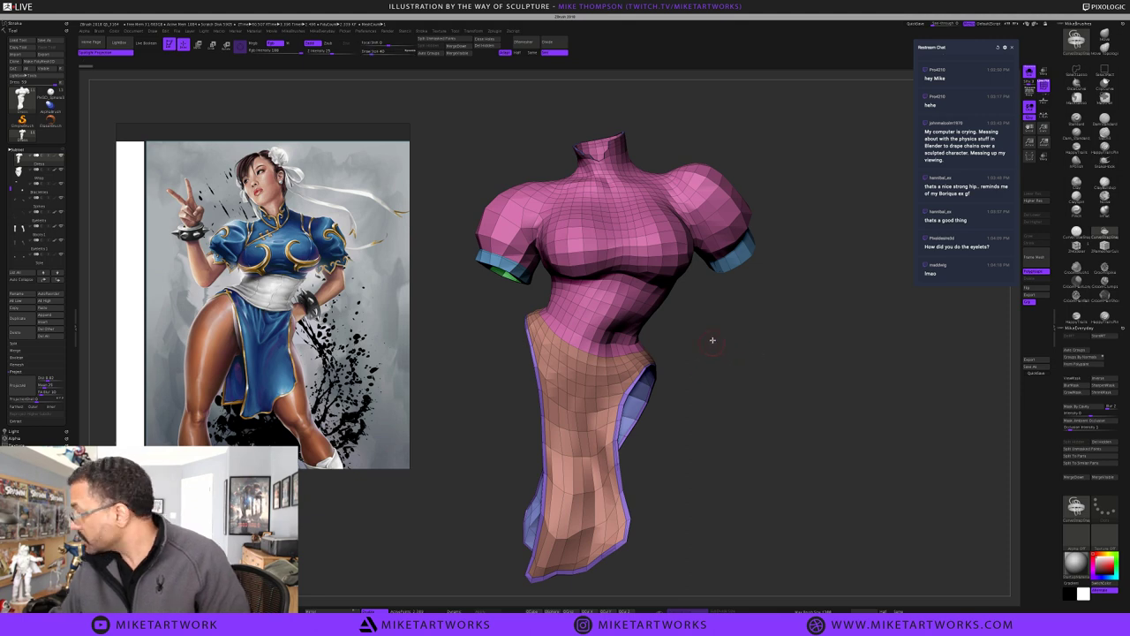
# Preview the dress at a higher subdivision level, return to the lower level, and examine the bodice topology up close
pyautogui.click(1045, 202)
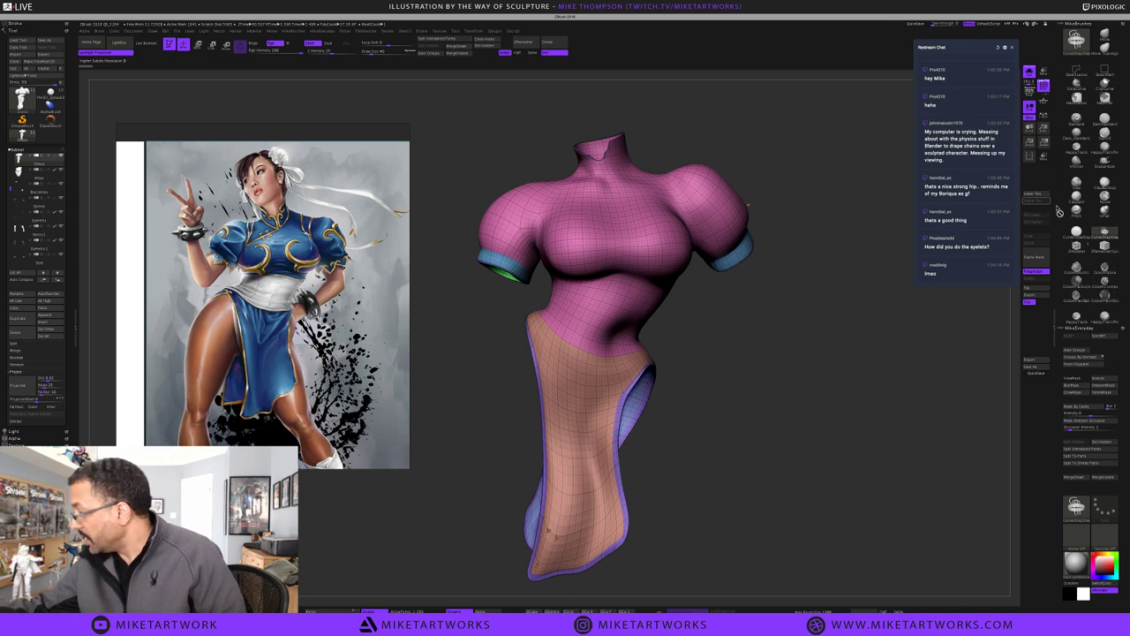
pyautogui.click(1043, 194)
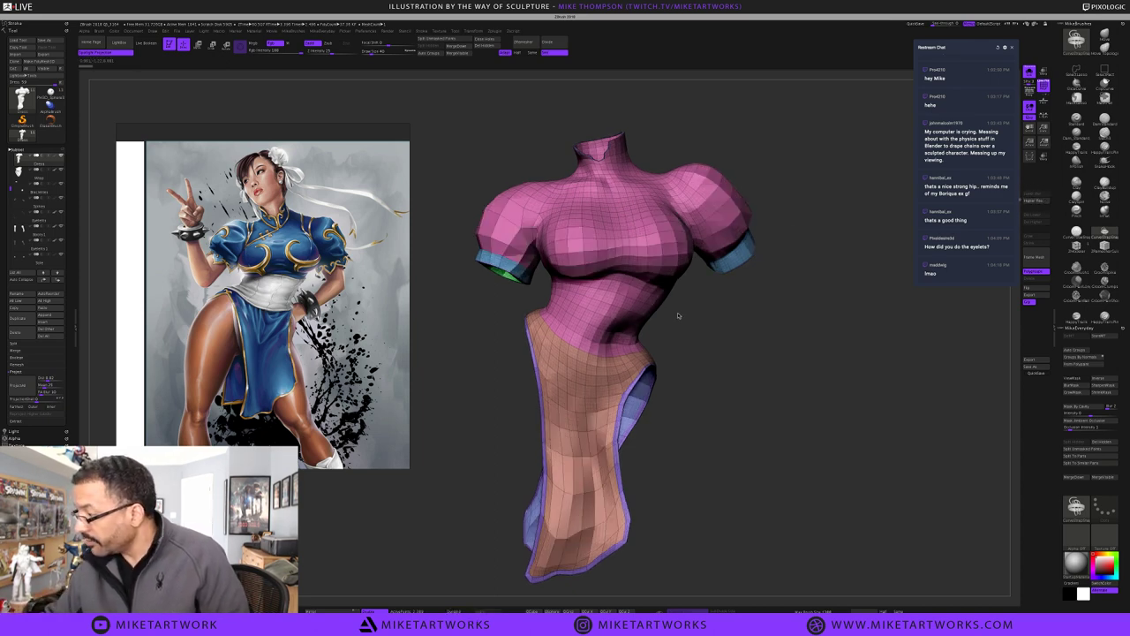
pyautogui.keyDown('alt'); pyautogui.moveTo(716, 375); pyautogui.dragTo(722, 454); pyautogui.keyUp('alt')
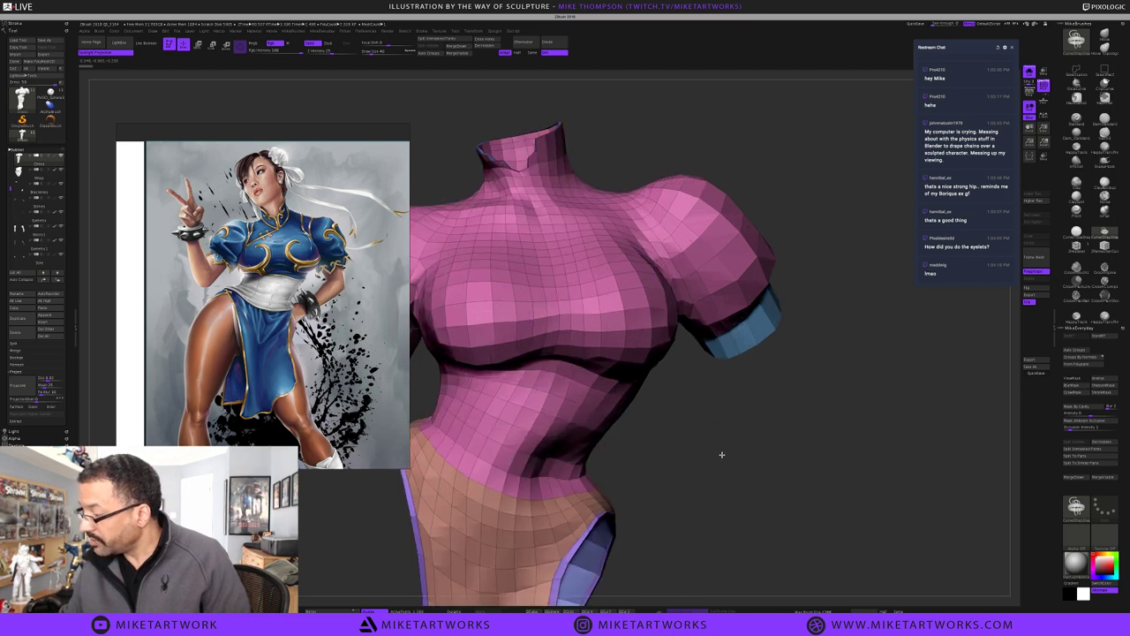
pyautogui.keyDown('alt'); pyautogui.moveTo(792, 481); pyautogui.dragTo(792, 480); pyautogui.keyUp('alt')
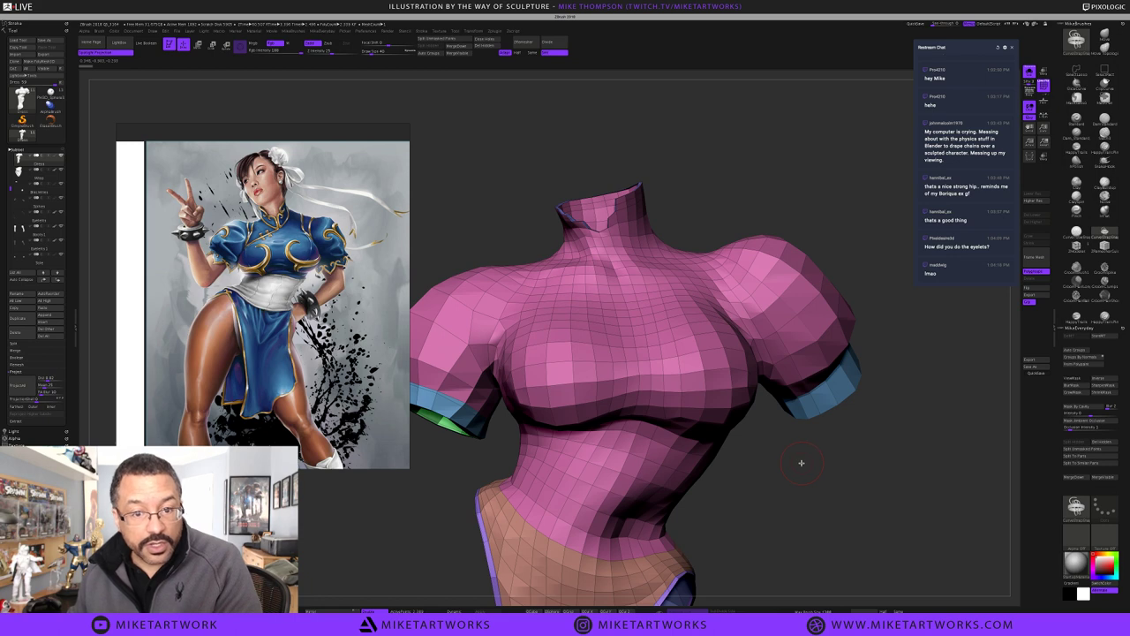
pyautogui.keyDown('ctrl'); pyautogui.keyDown('alt'); pyautogui.keyDown('shift'); pyautogui.click(804, 473); pyautogui.keyUp('shift'); pyautogui.keyUp('alt'); pyautogui.keyUp('ctrl')
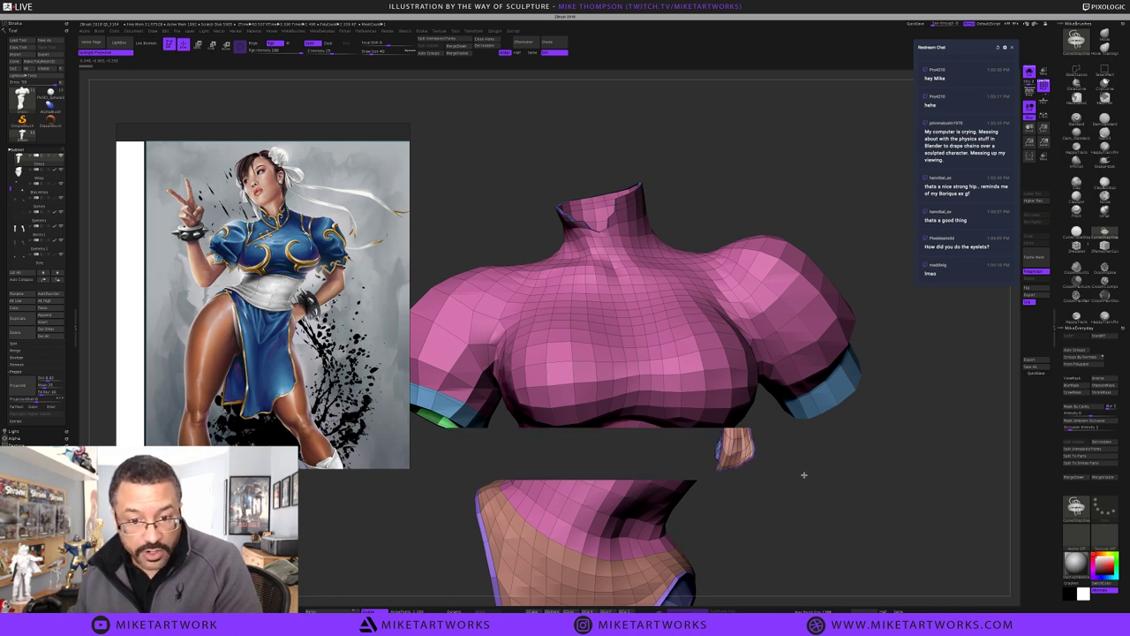
pyautogui.scroll(-5, 804, 475)
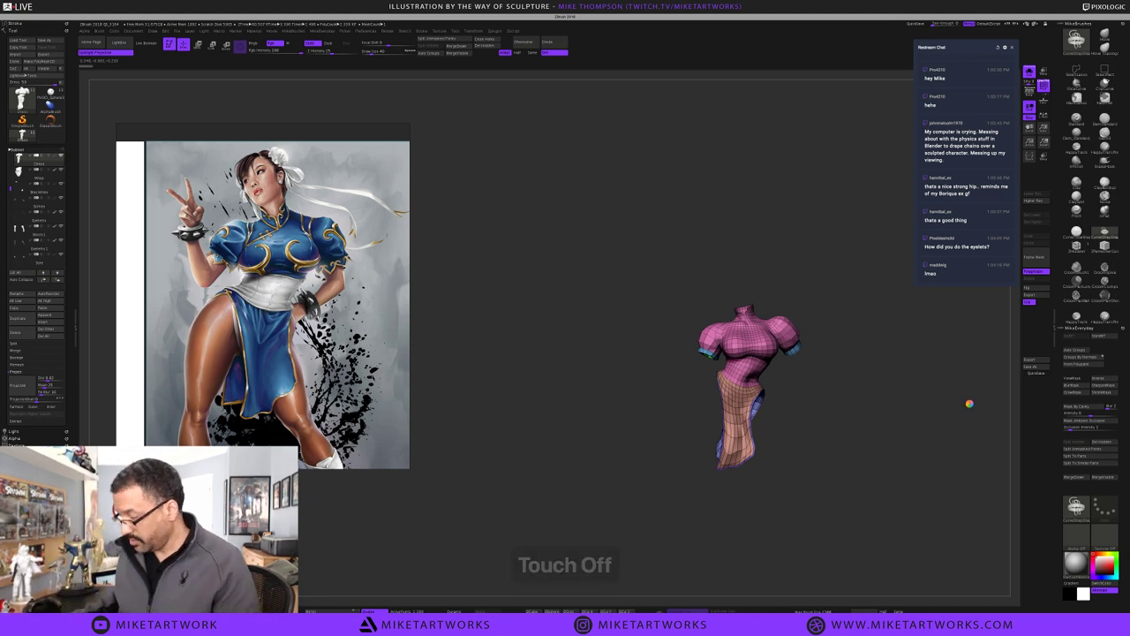
pyautogui.press('f')
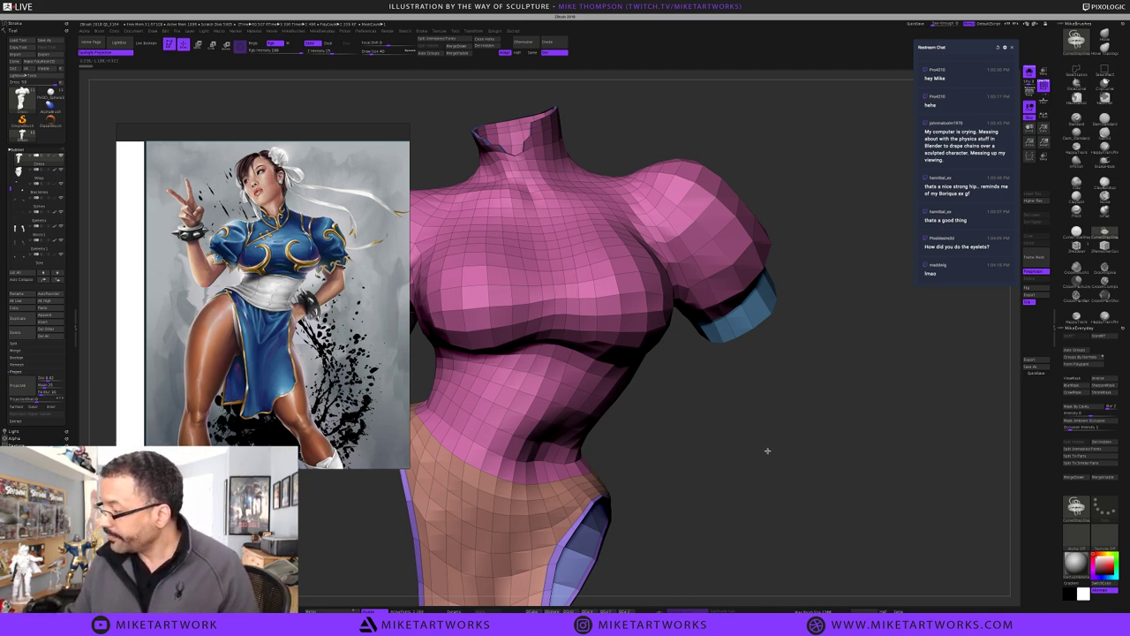
pyautogui.moveTo(767, 450); pyautogui.dragTo(802, 479)
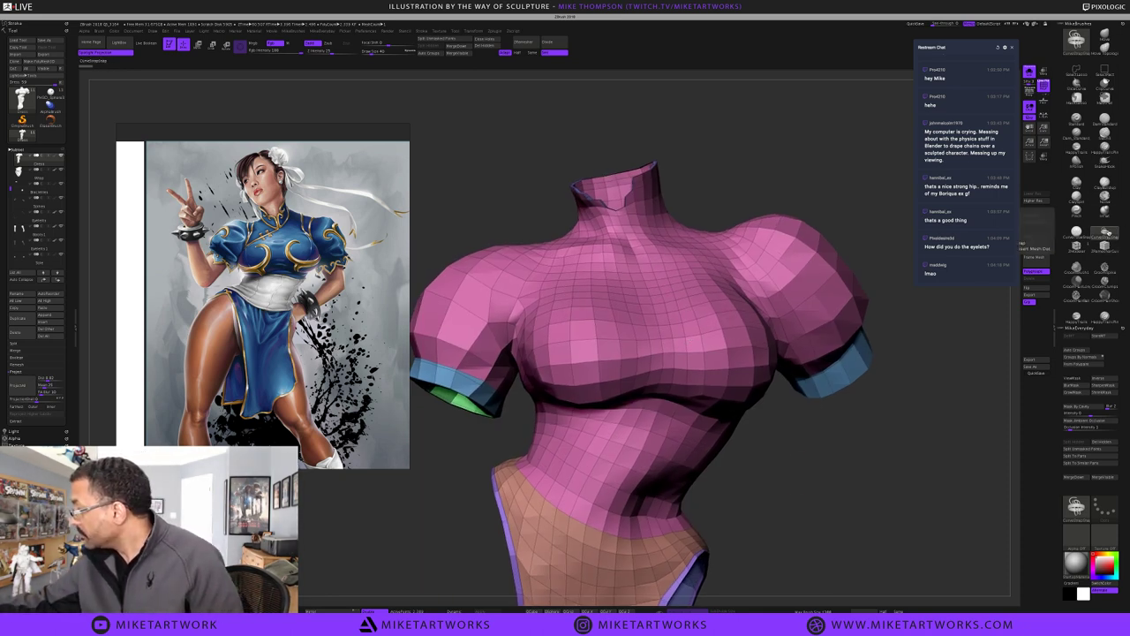
# Try a narrow C-shaped CurveStrapSnap strap around the character's left bust, check it from the side, and undo it
pyautogui.click(1108, 233)
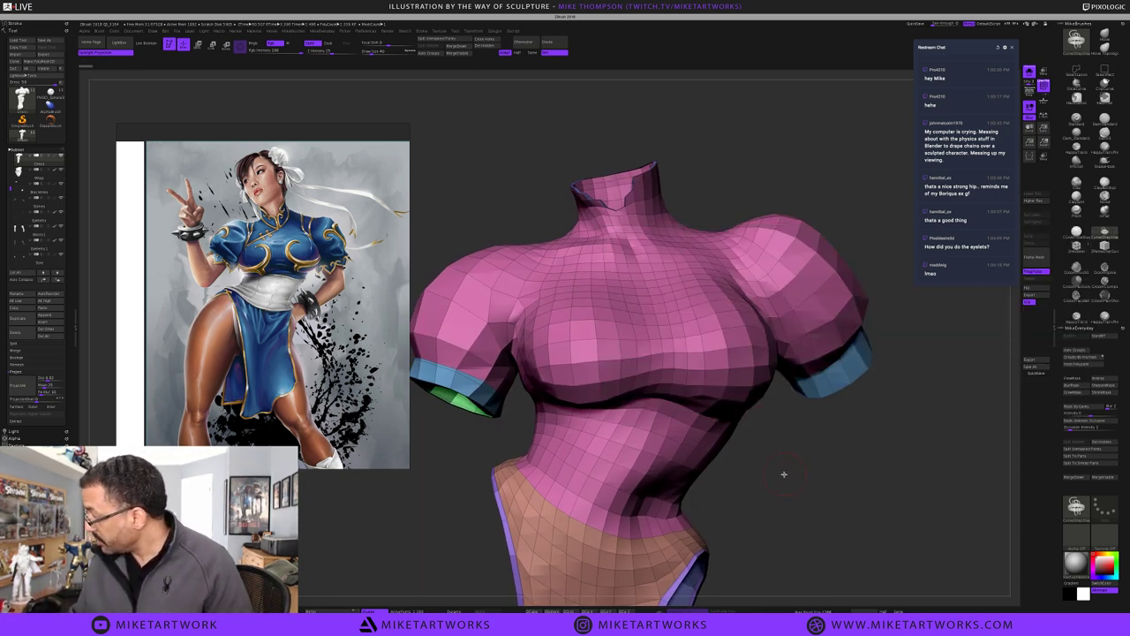
pyautogui.press('s')
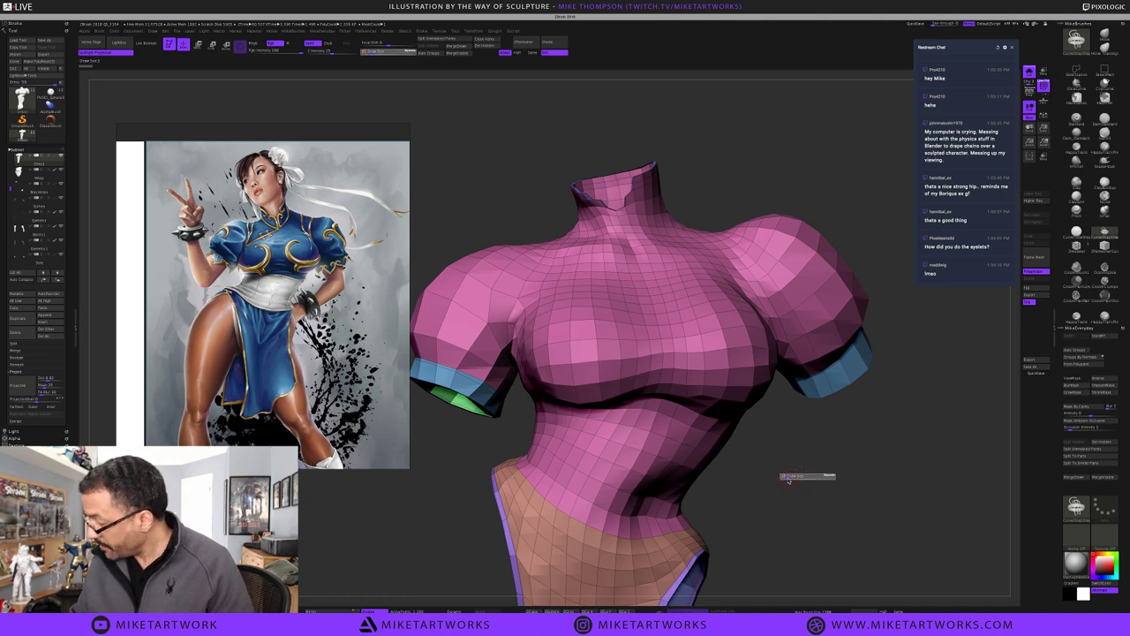
pyautogui.moveTo(809, 470); pyautogui.dragTo(800, 477)
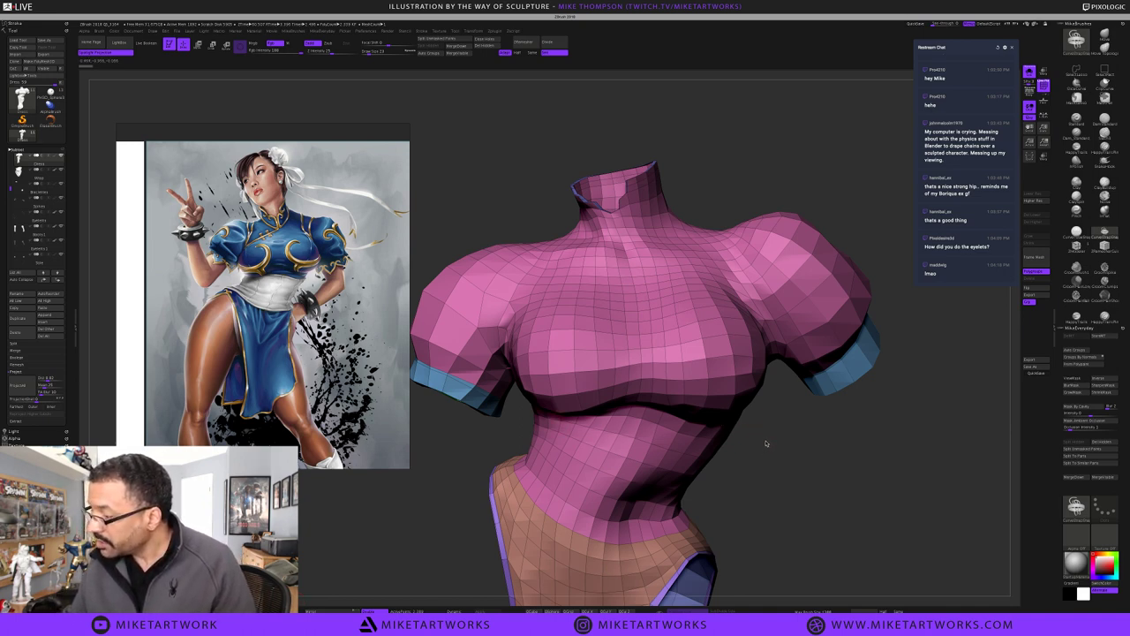
pyautogui.moveTo(763, 448); pyautogui.dragTo(737, 415)
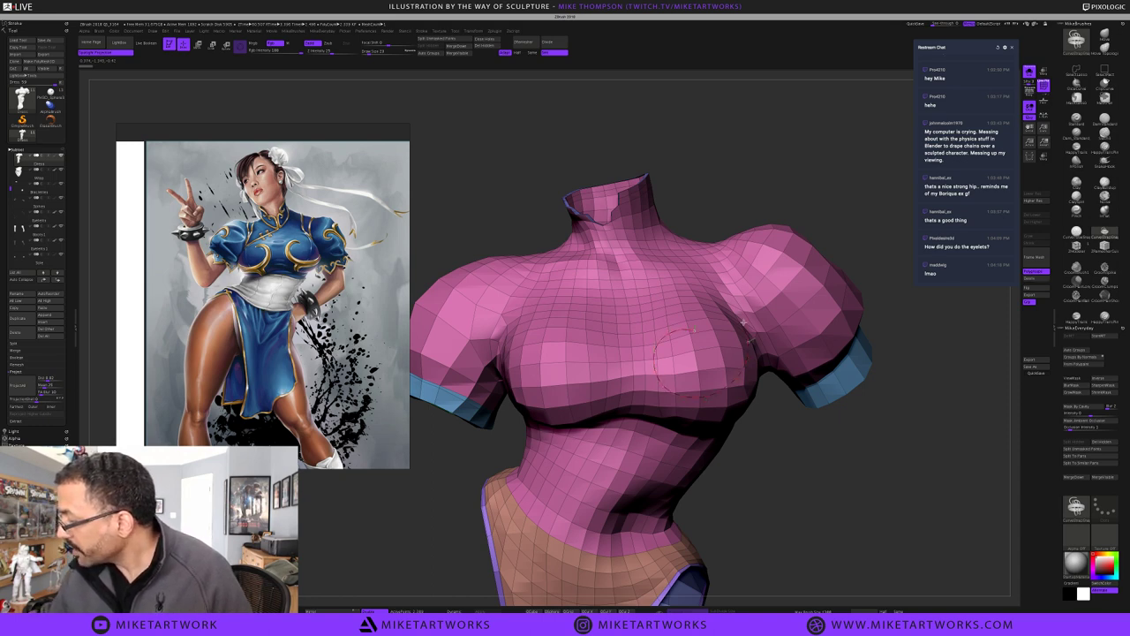
pyautogui.moveTo(735, 311); pyautogui.dragTo(737, 311)
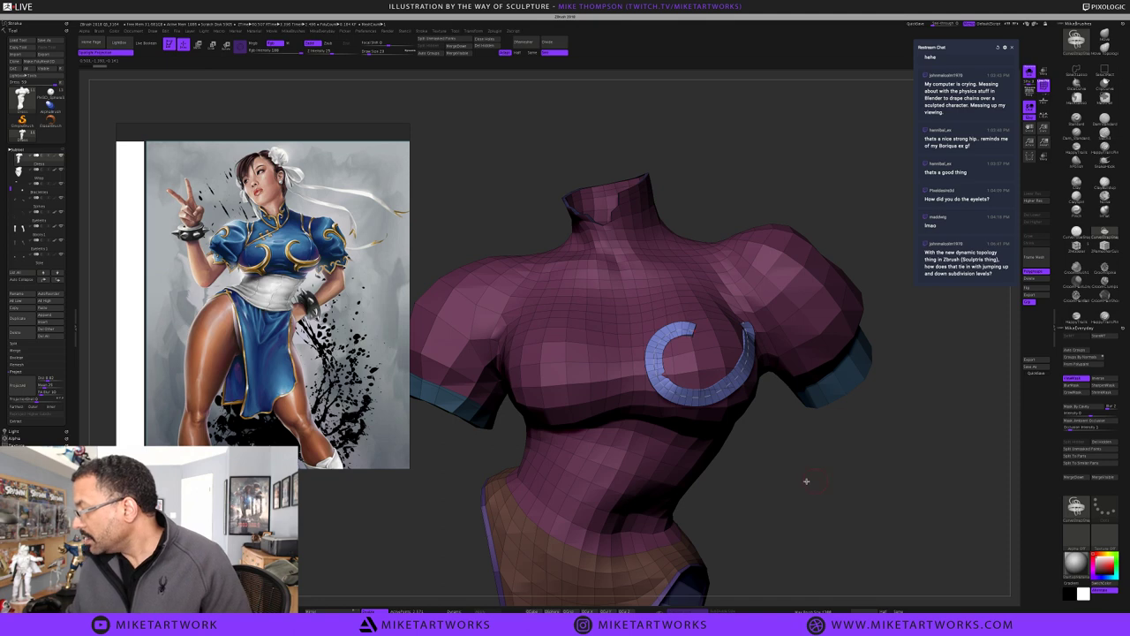
pyautogui.moveTo(816, 481); pyautogui.dragTo(793, 484)
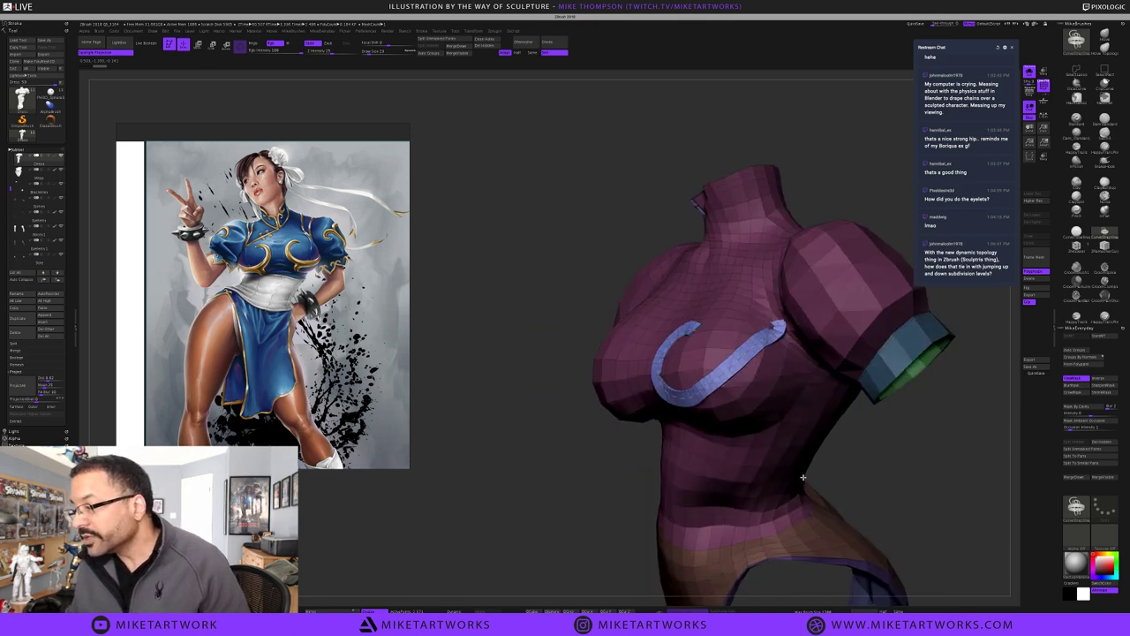
pyautogui.hotkey('ctrl', 'z')
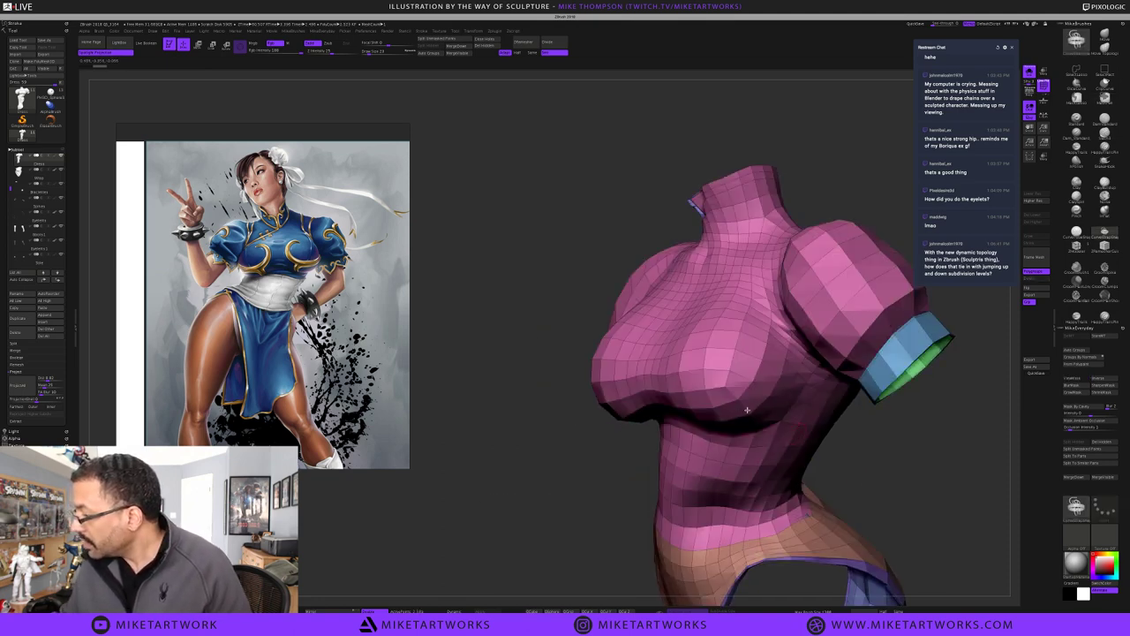
# Try a shallower U-shaped strap under the left bust toward the armpit, and undo that stroke
pyautogui.moveTo(609, 471); pyautogui.dragTo(609, 466)
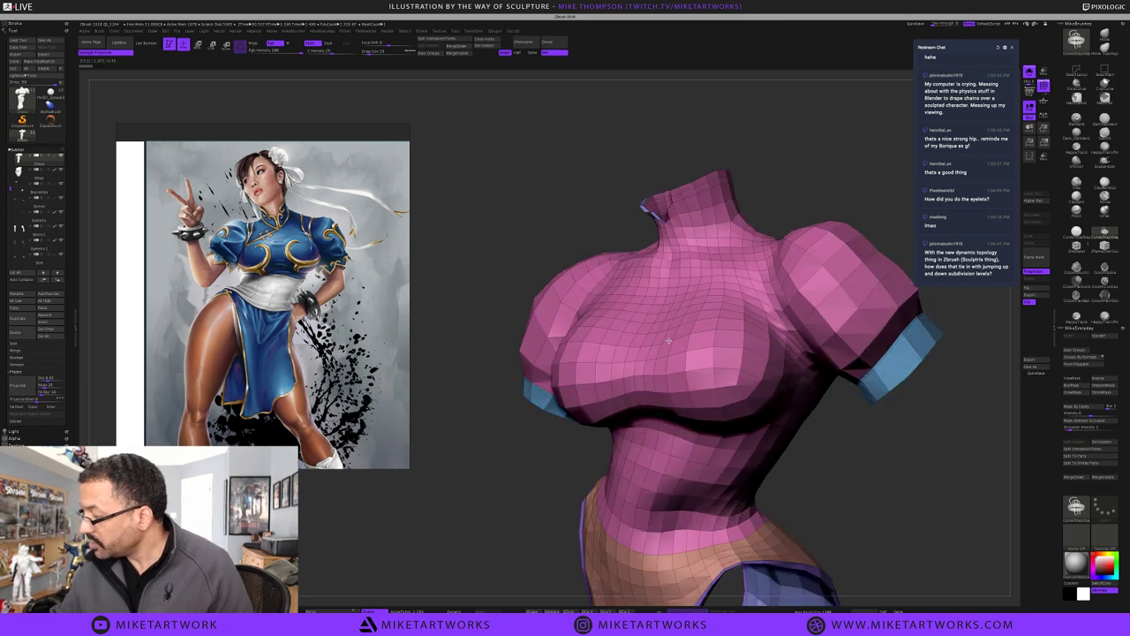
pyautogui.moveTo(668, 341); pyautogui.dragTo(671, 339, button='right')
pyautogui.moveTo(685, 389)
pyautogui.mouseDown()
pyautogui.moveTo(749, 379)
pyautogui.moveTo(791, 335)
pyautogui.mouseUp()
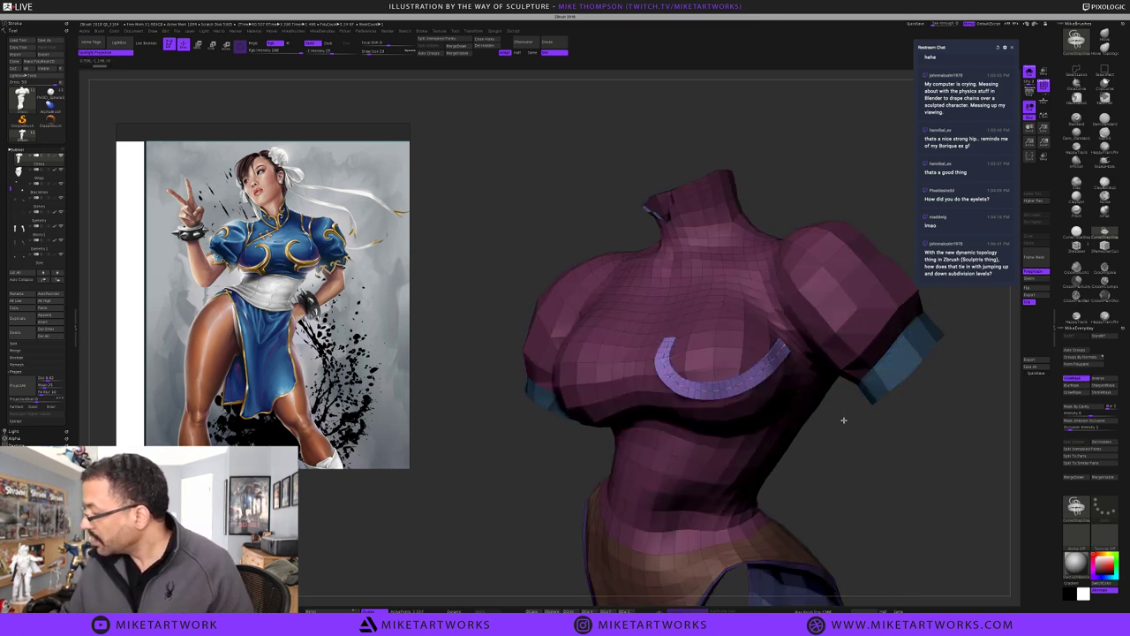
pyautogui.hotkey('ctrl', 'z')
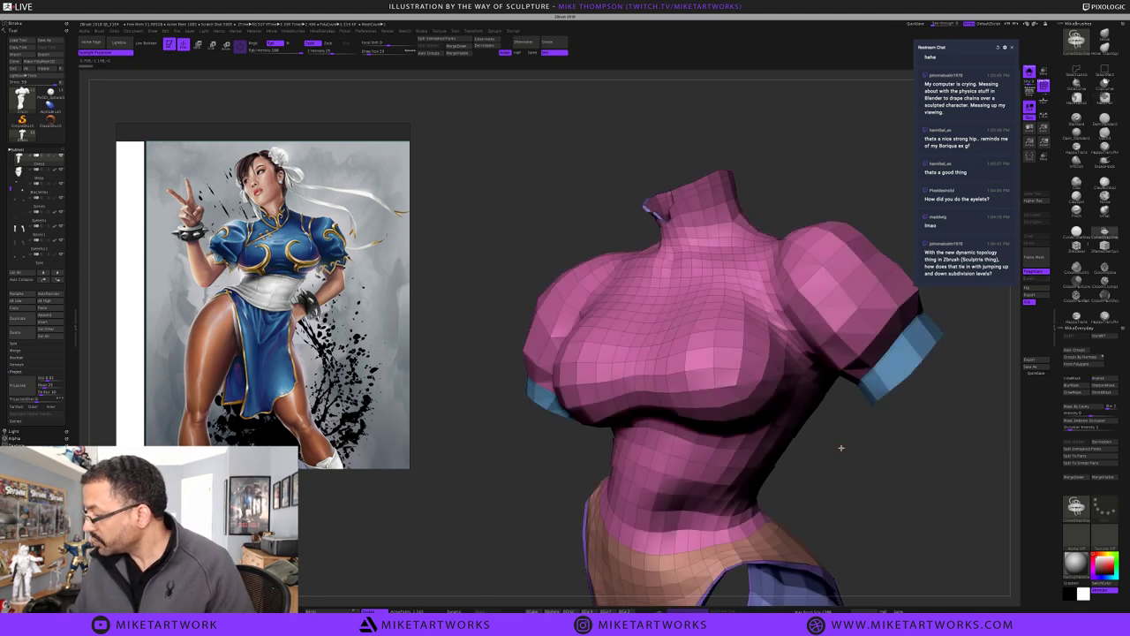
# Draw a wide curved strap under the left bust with a larger brush, and narrow it by updating the curve at a smaller draw size
pyautogui.moveTo(843, 449); pyautogui.dragTo(834, 471)
pyautogui.press('s')
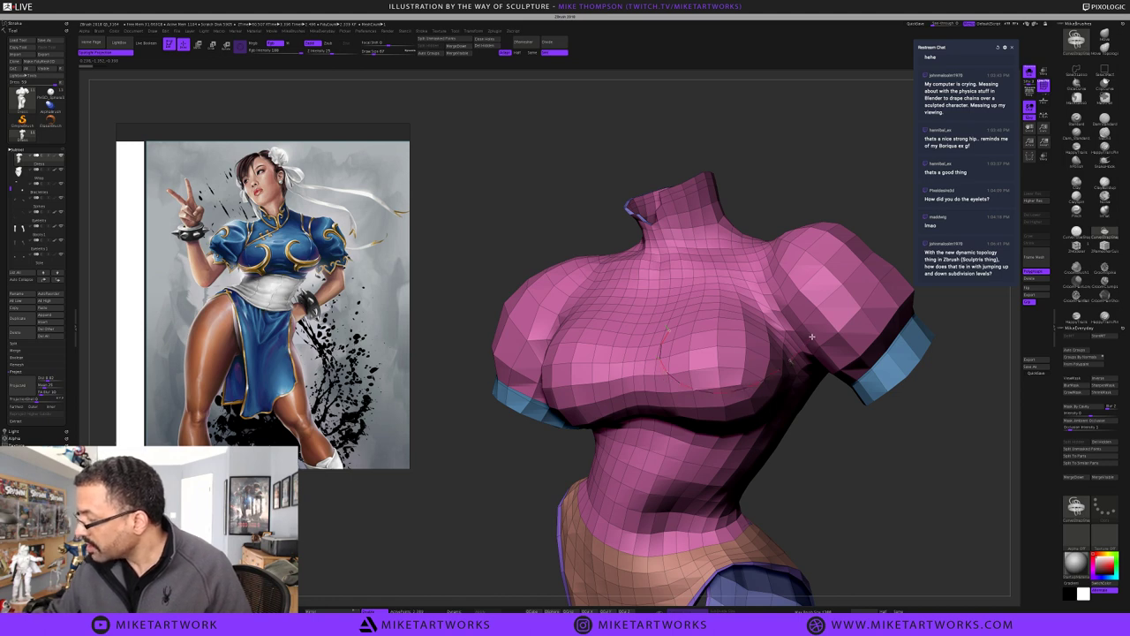
pyautogui.keyDown('ctrl'); pyautogui.click(862, 486); pyautogui.keyUp('ctrl')
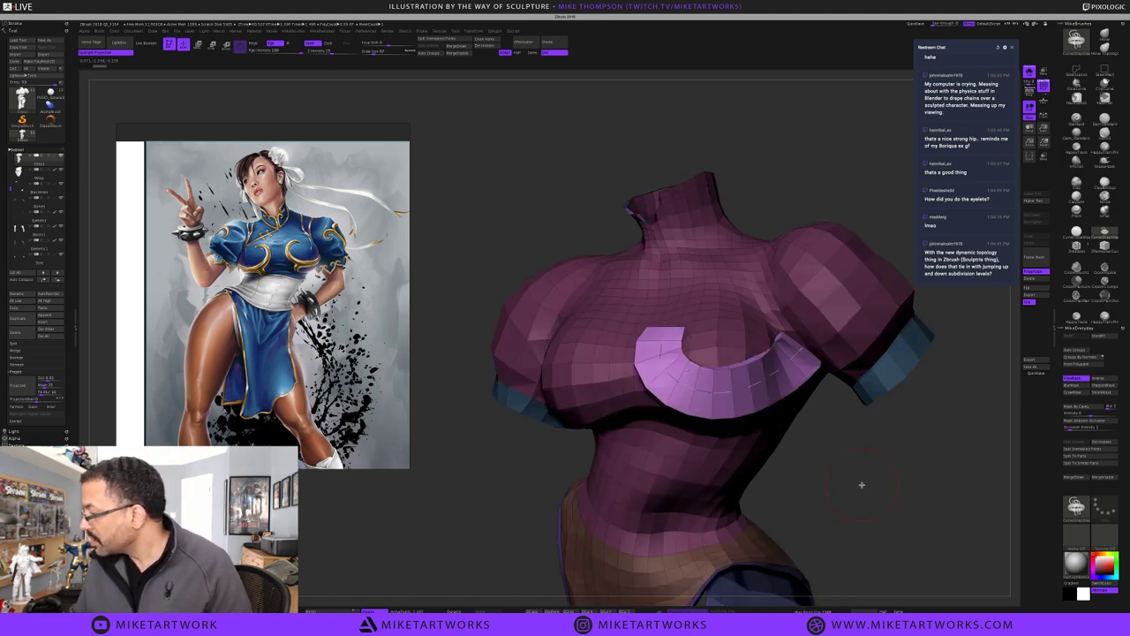
pyautogui.press('s')
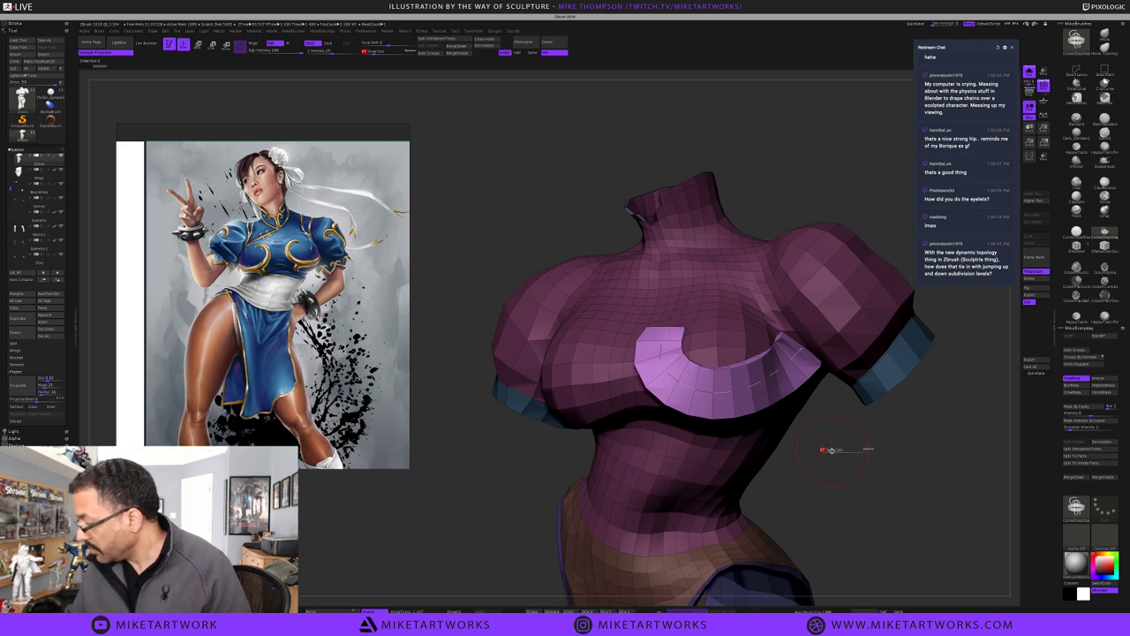
pyautogui.click(772, 382)
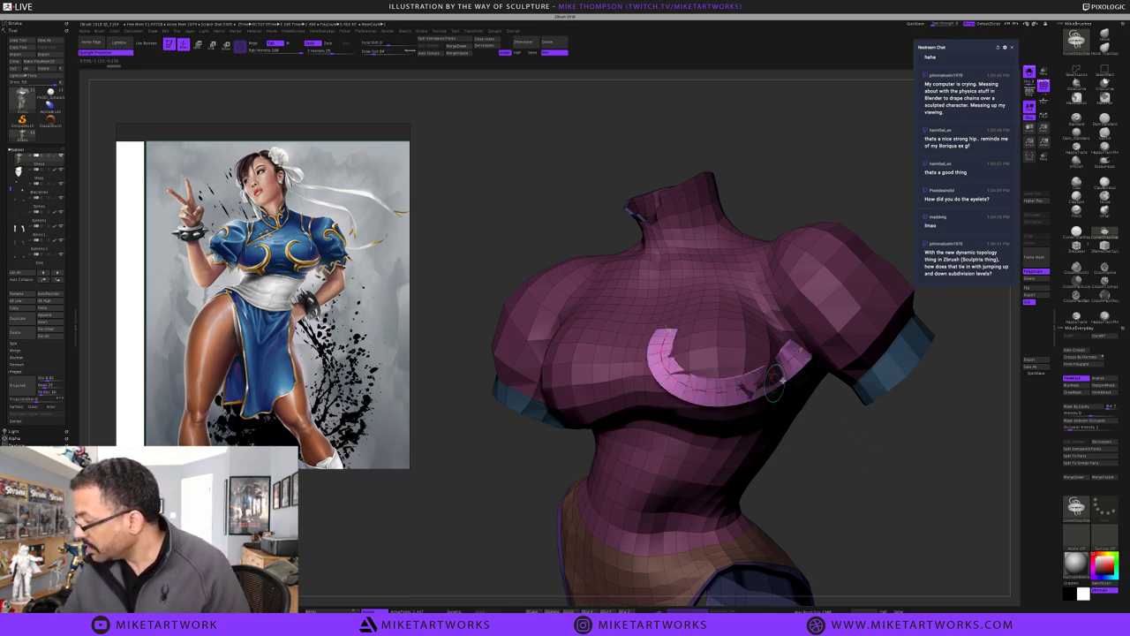
# Adjust the draw size again and reapply it to the existing strap curve on the left bust
pyautogui.moveTo(862, 469); pyautogui.dragTo(874, 463)
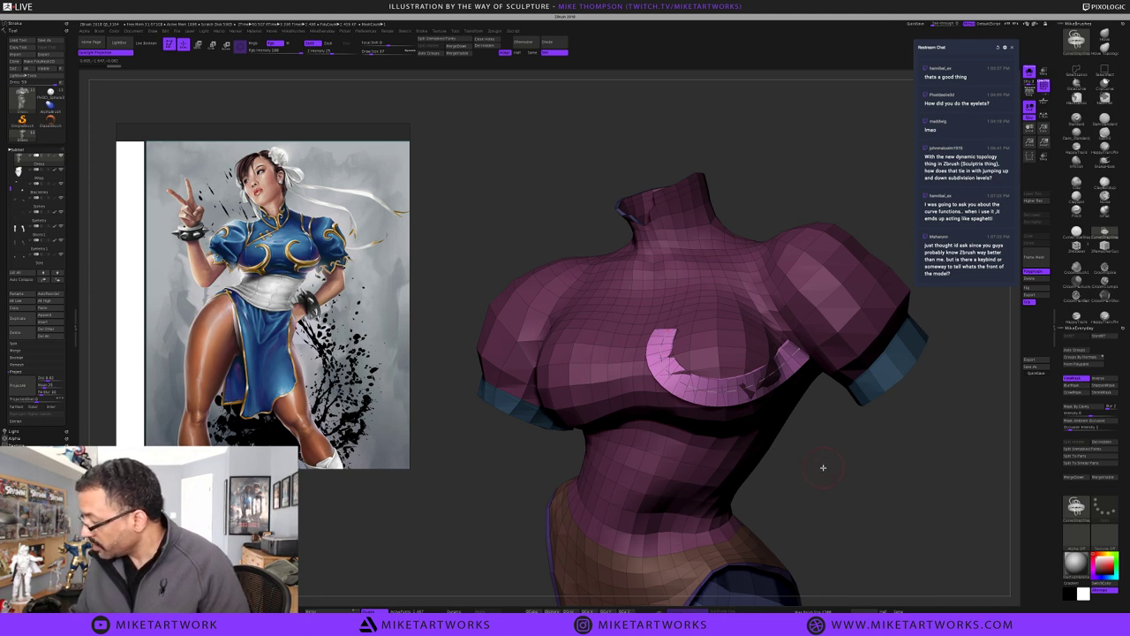
pyautogui.press('s')
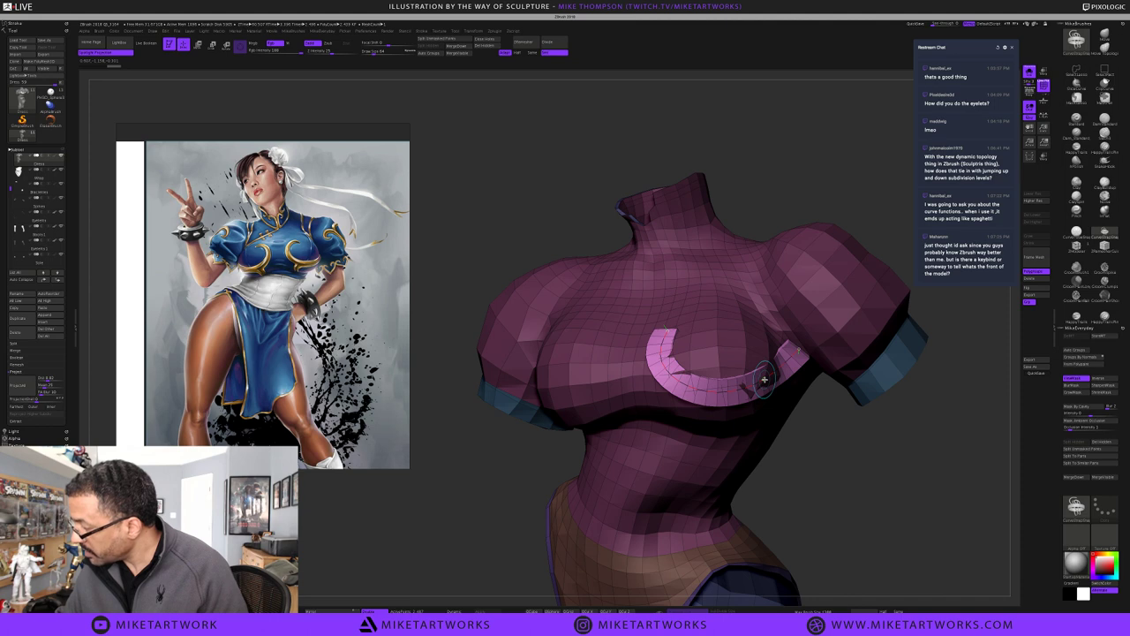
pyautogui.moveTo(764, 379); pyautogui.dragTo(767, 380)
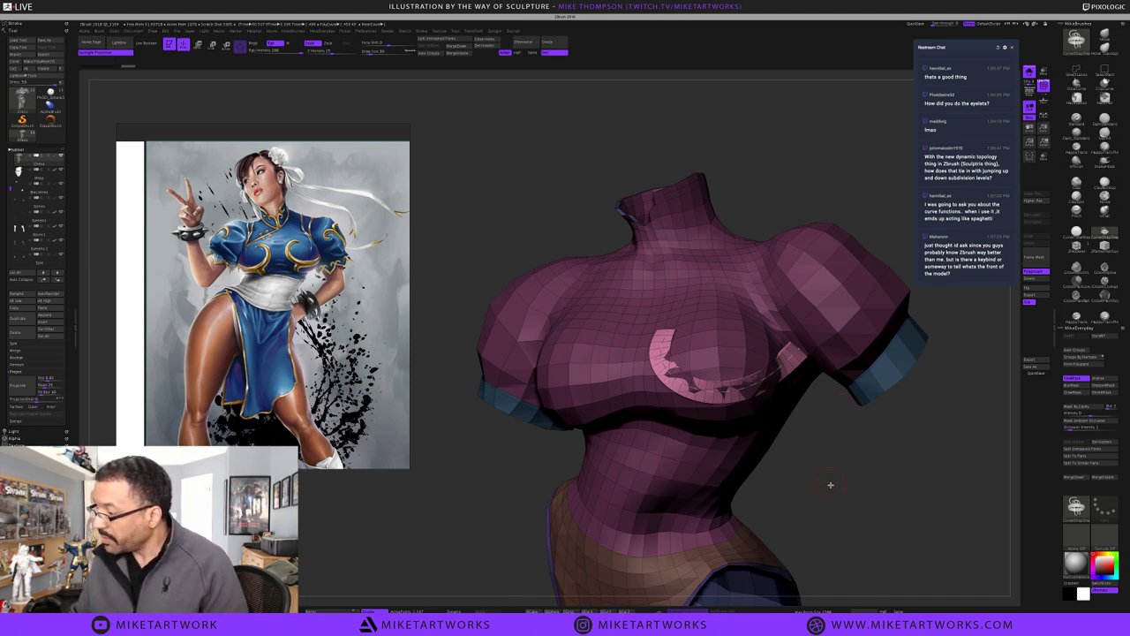
pyautogui.moveTo(830, 485); pyautogui.dragTo(829, 484)
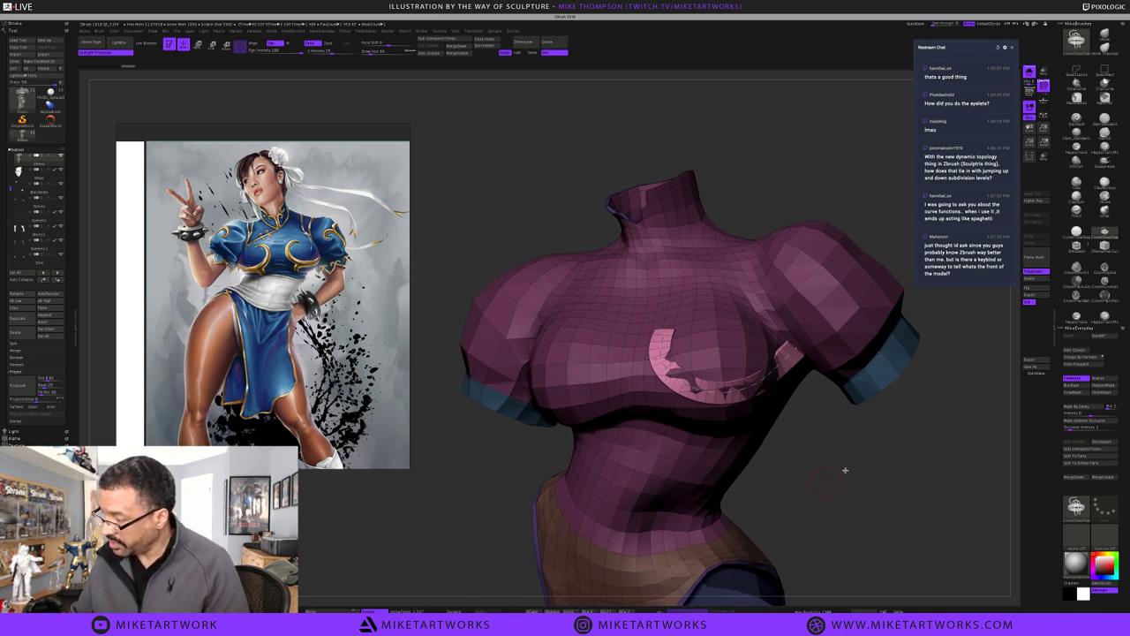
# Try curved strap strokes under the character's right bust and up toward the center of the chest, and undo them
pyautogui.moveTo(809, 457); pyautogui.dragTo(810, 455)
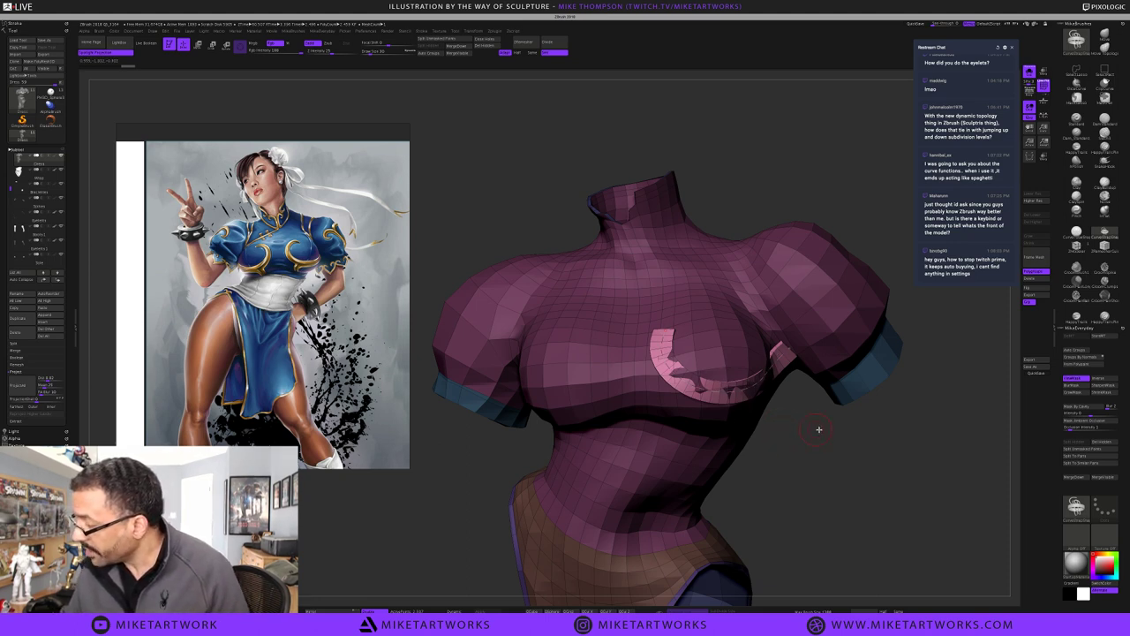
pyautogui.moveTo(818, 429); pyautogui.dragTo(825, 377)
pyautogui.moveTo(801, 328); pyautogui.dragTo(802, 326)
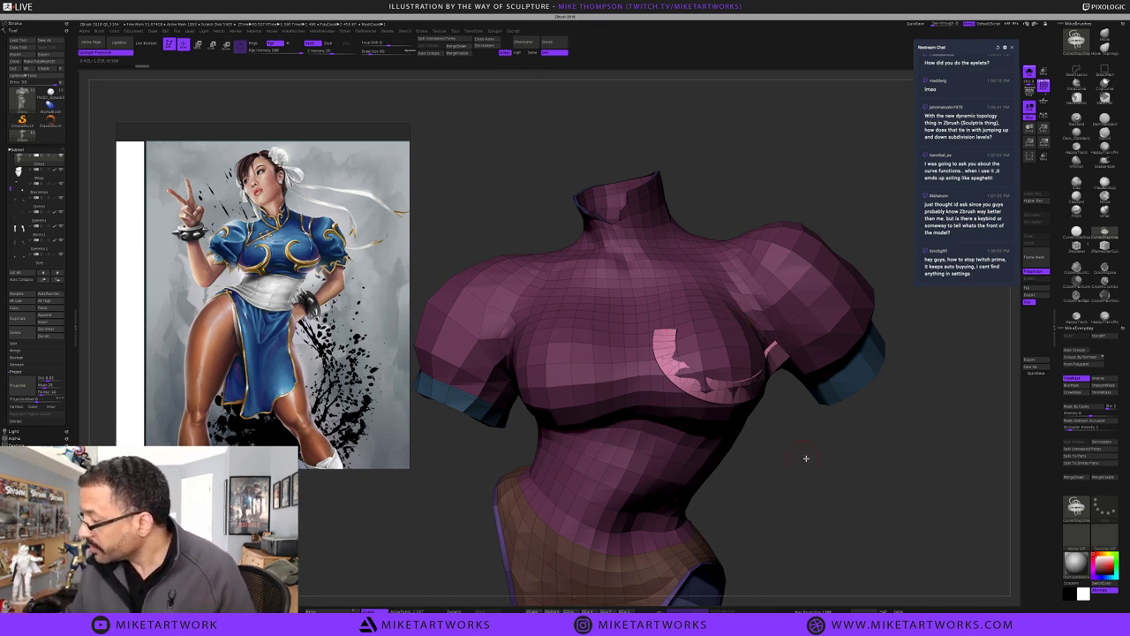
pyautogui.moveTo(805, 457)
pyautogui.mouseDown()
pyautogui.moveTo(797, 444)
pyautogui.moveTo(772, 457)
pyautogui.moveTo(803, 480)
pyautogui.mouseUp()
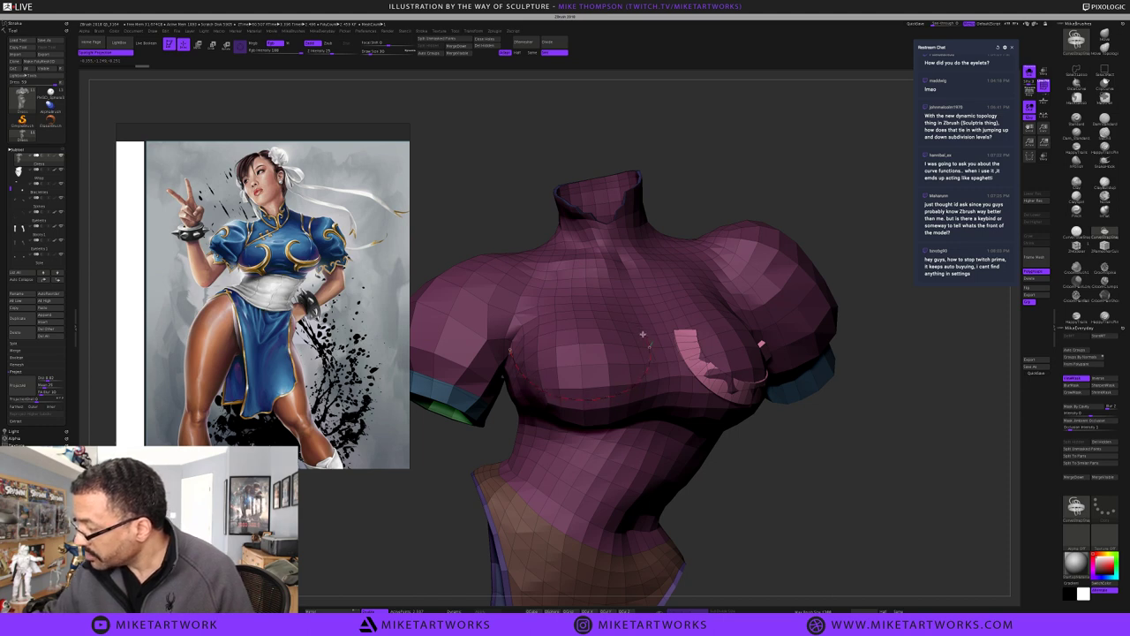
pyautogui.moveTo(642, 333); pyautogui.dragTo(630, 318)
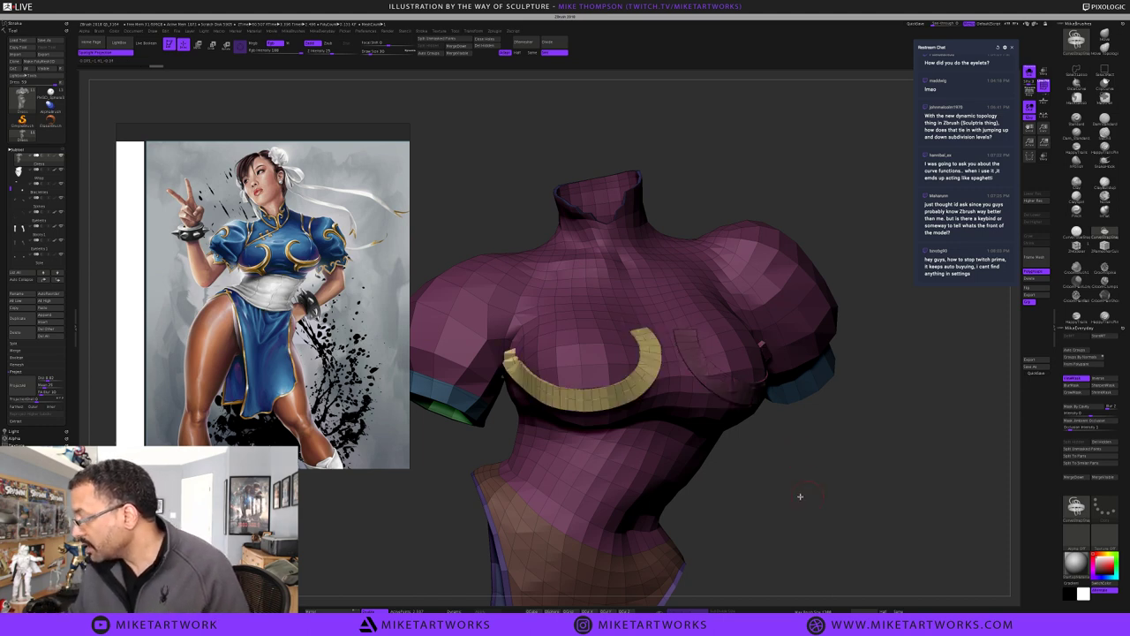
pyautogui.moveTo(800, 496); pyautogui.dragTo(802, 424)
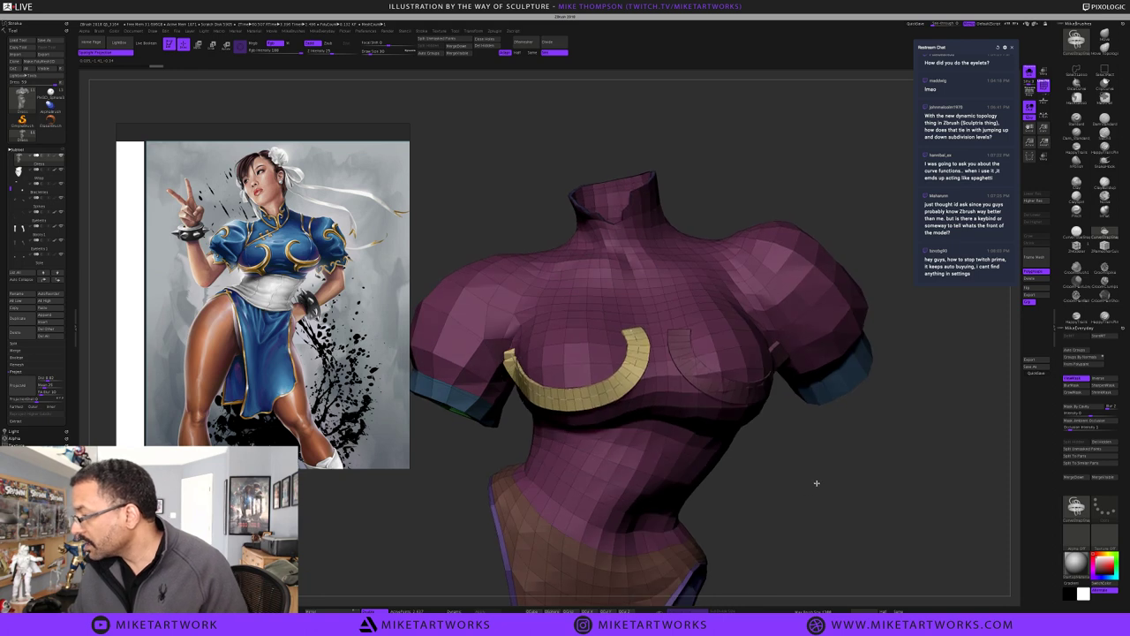
pyautogui.hotkey('ctrl', 'z')
pyautogui.moveTo(809, 492); pyautogui.dragTo(816, 482)
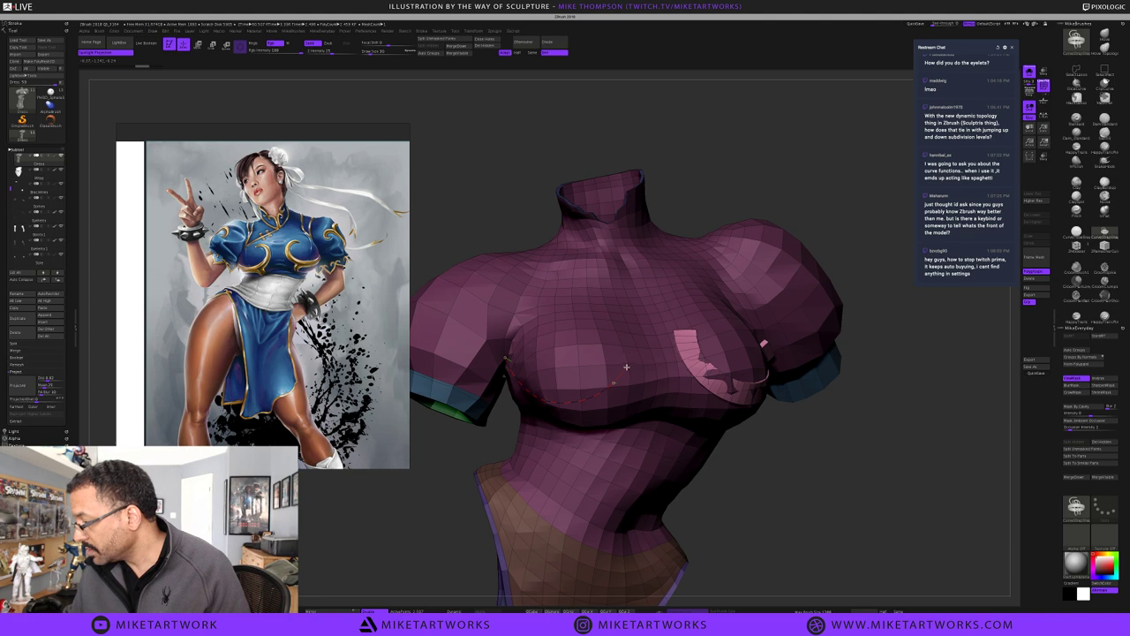
pyautogui.hotkey('ctrl', 'z')
pyautogui.hotkey('ctrl', 'z')
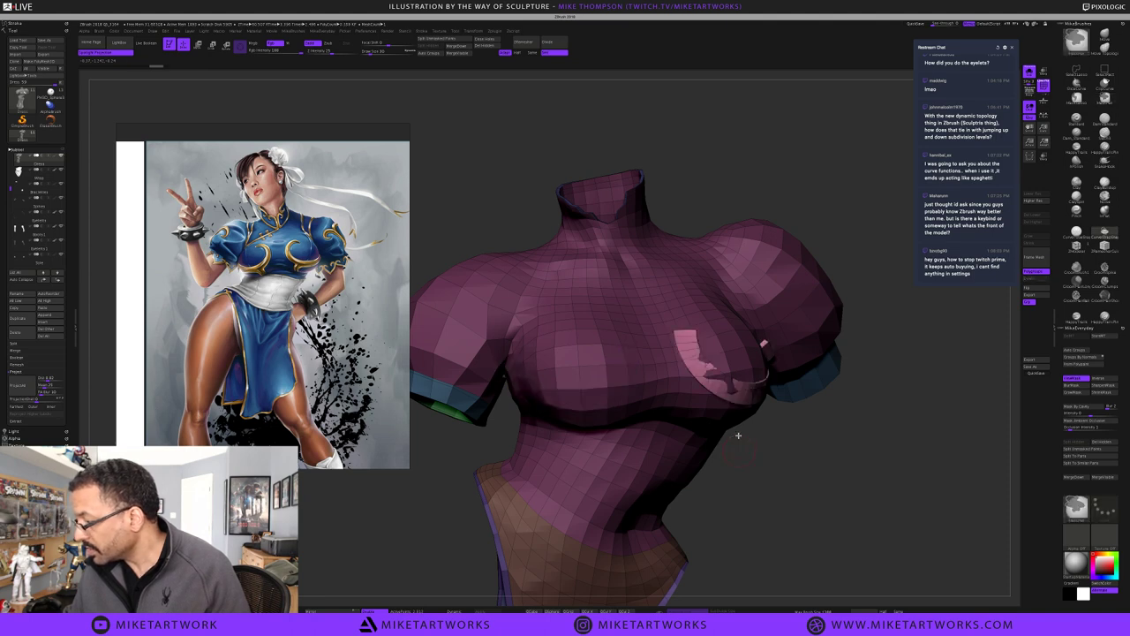
# Draw a U-shaped strap from the right armpit under the right bust and up beside the center of the chest
pyautogui.moveTo(504, 360)
pyautogui.mouseDown()
pyautogui.moveTo(555, 394)
pyautogui.moveTo(616, 374)
pyautogui.mouseUp()
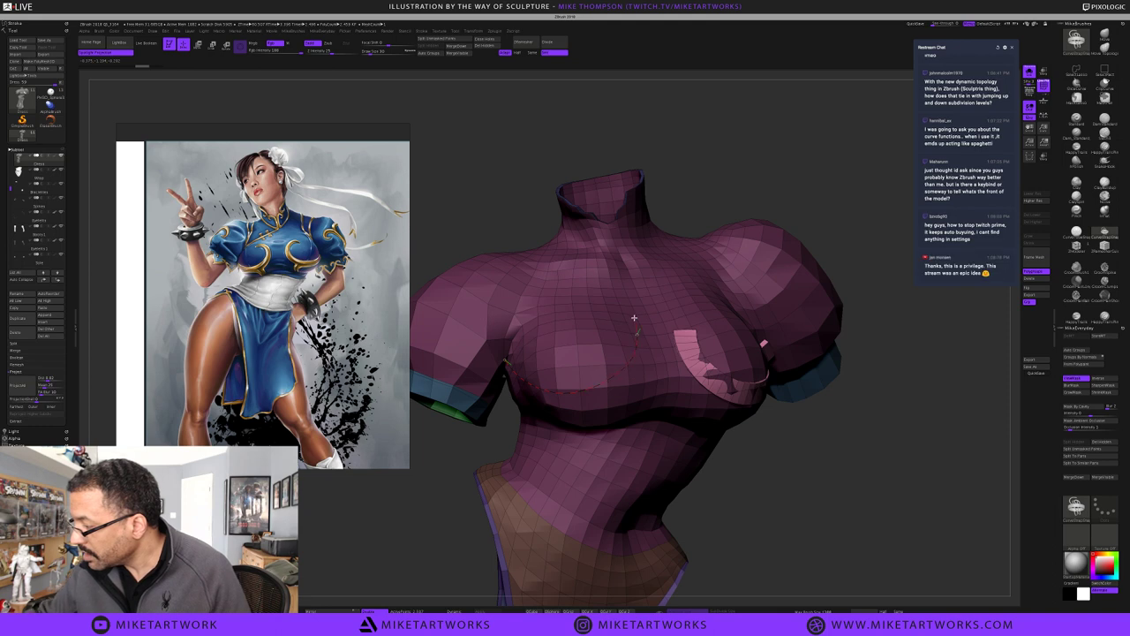
pyautogui.moveTo(634, 318); pyautogui.dragTo(632, 312)
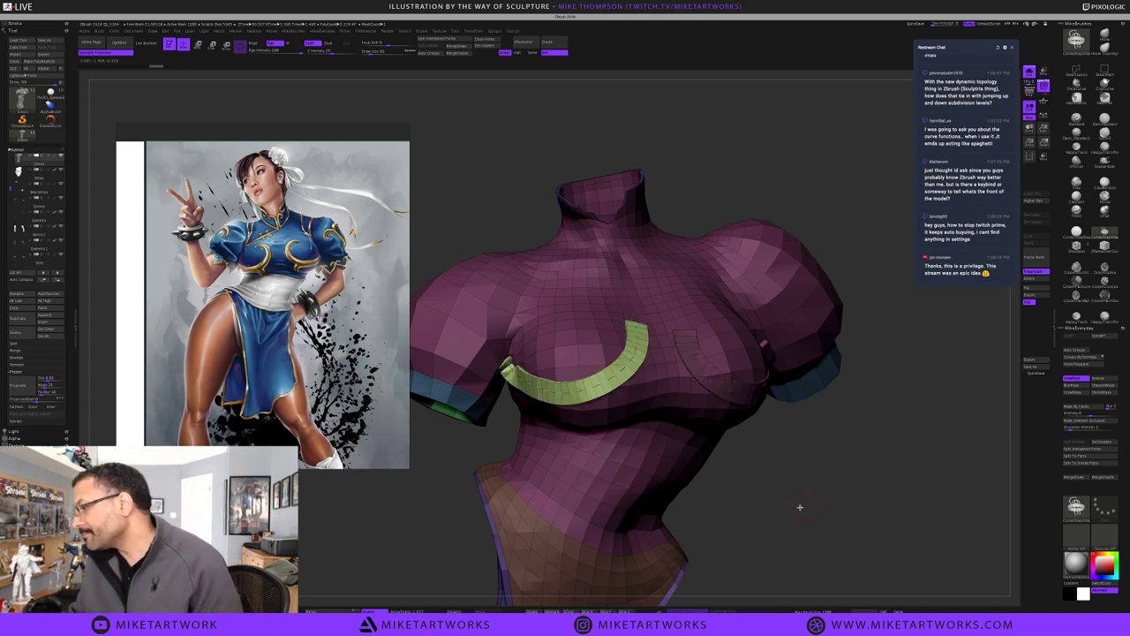
pyautogui.moveTo(799, 507); pyautogui.dragTo(805, 502)
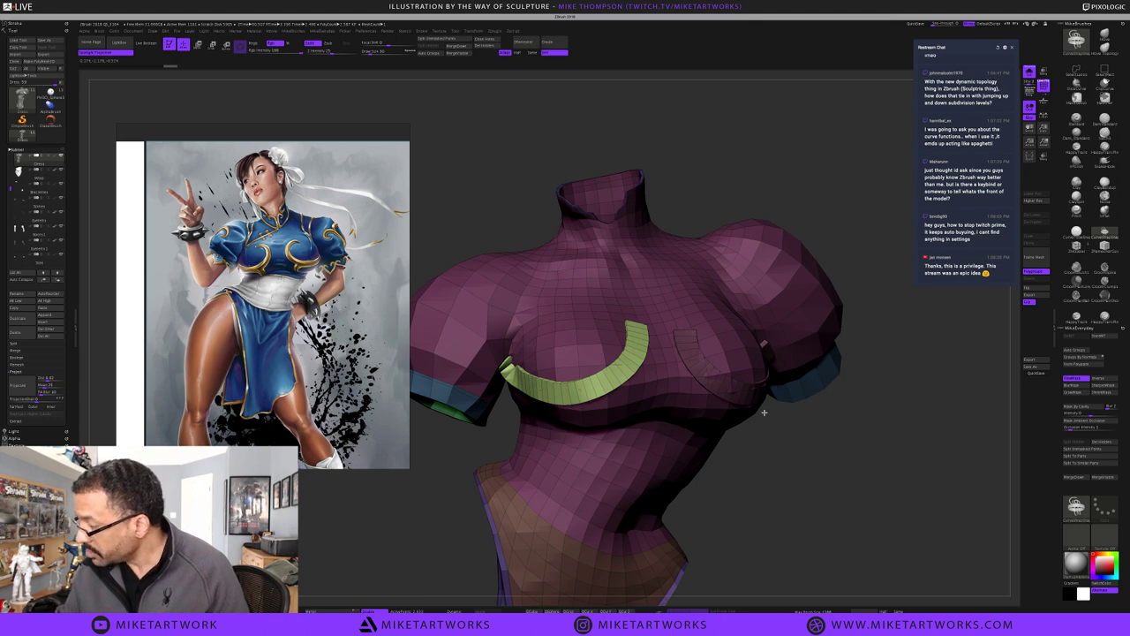
# Add a short curved strap piece on the inner underside of each bust
pyautogui.moveTo(799, 433); pyautogui.dragTo(795, 431)
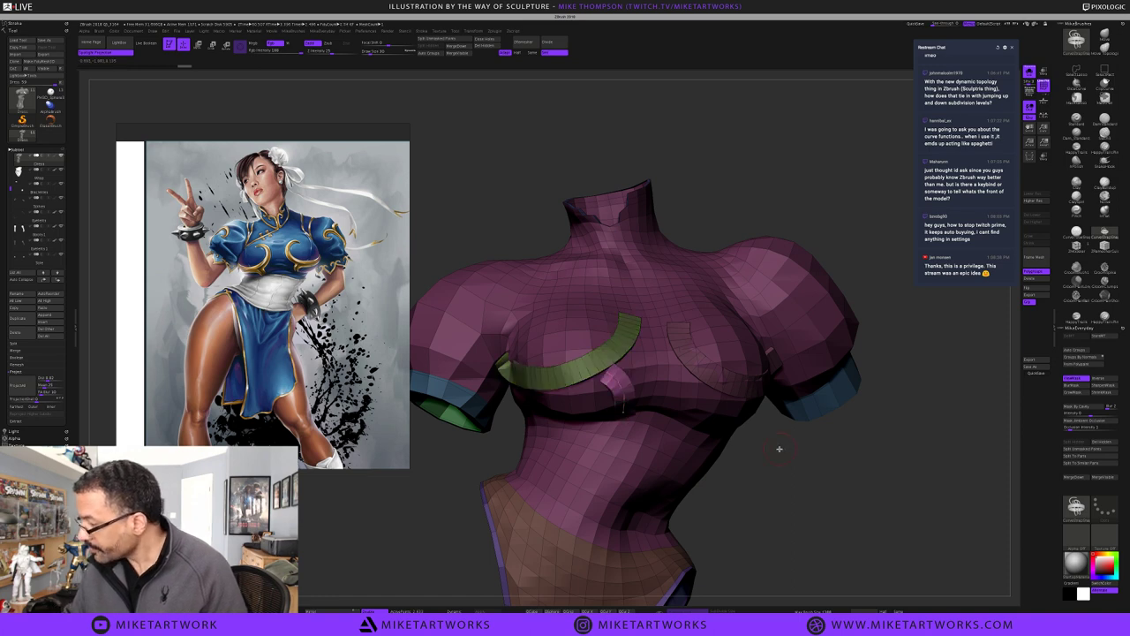
pyautogui.moveTo(791, 497); pyautogui.dragTo(789, 486)
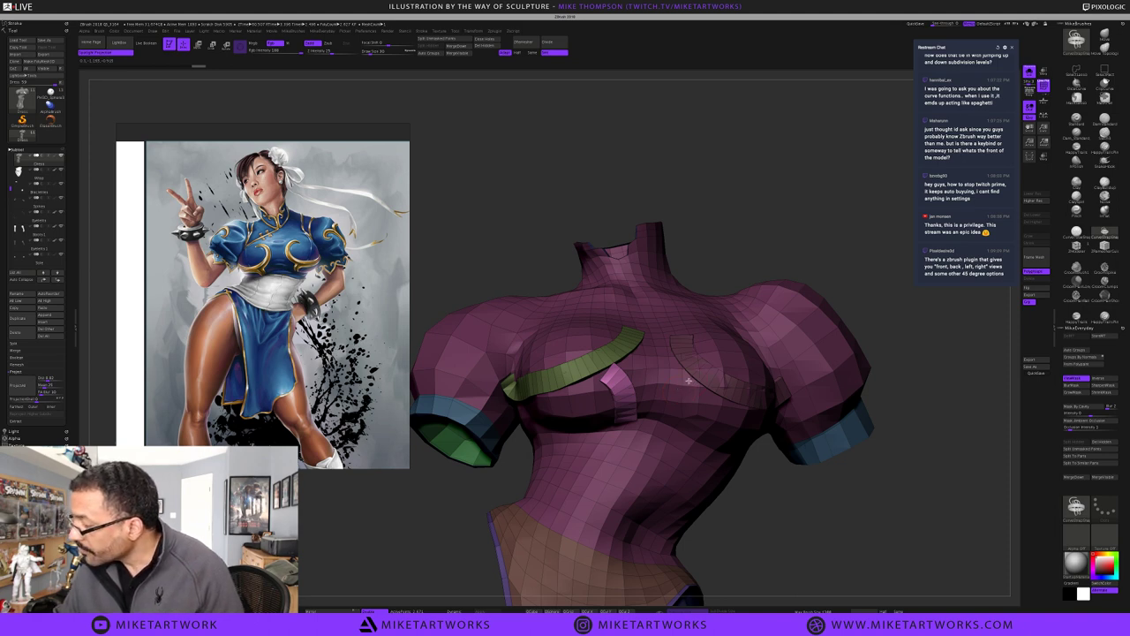
pyautogui.moveTo(668, 409); pyautogui.dragTo(675, 435)
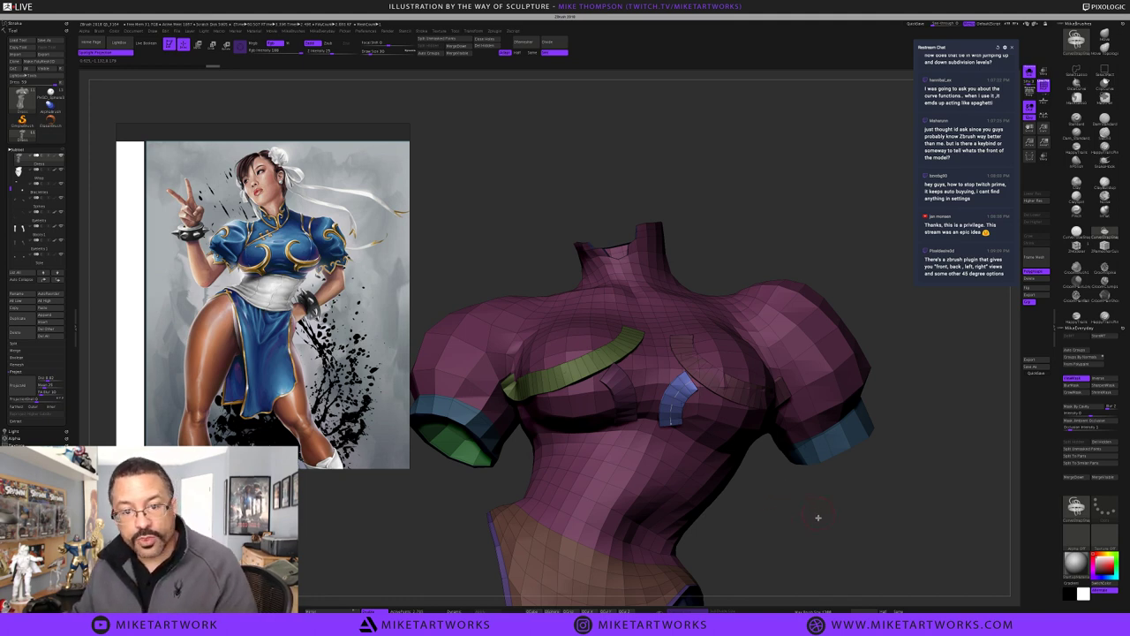
pyautogui.moveTo(817, 519); pyautogui.dragTo(774, 550)
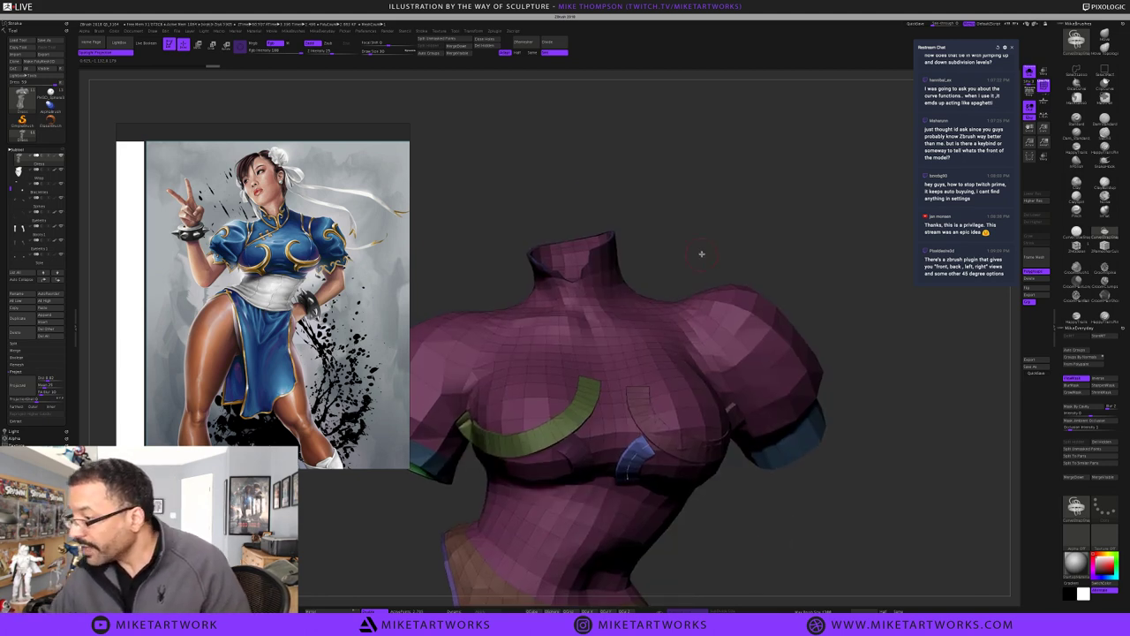
# Reduce the draw size and draw a strap from the left shoulder down the front to the armpit, redrawing the first attempt
pyautogui.press('s')
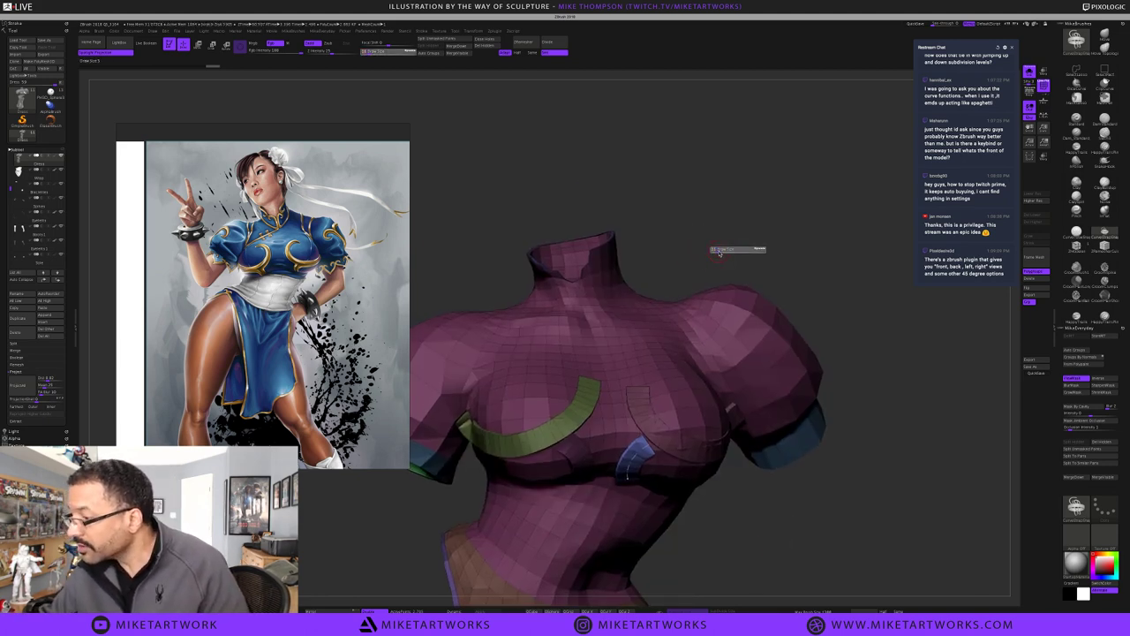
pyautogui.click(718, 253)
pyautogui.moveTo(773, 240); pyautogui.dragTo(771, 235)
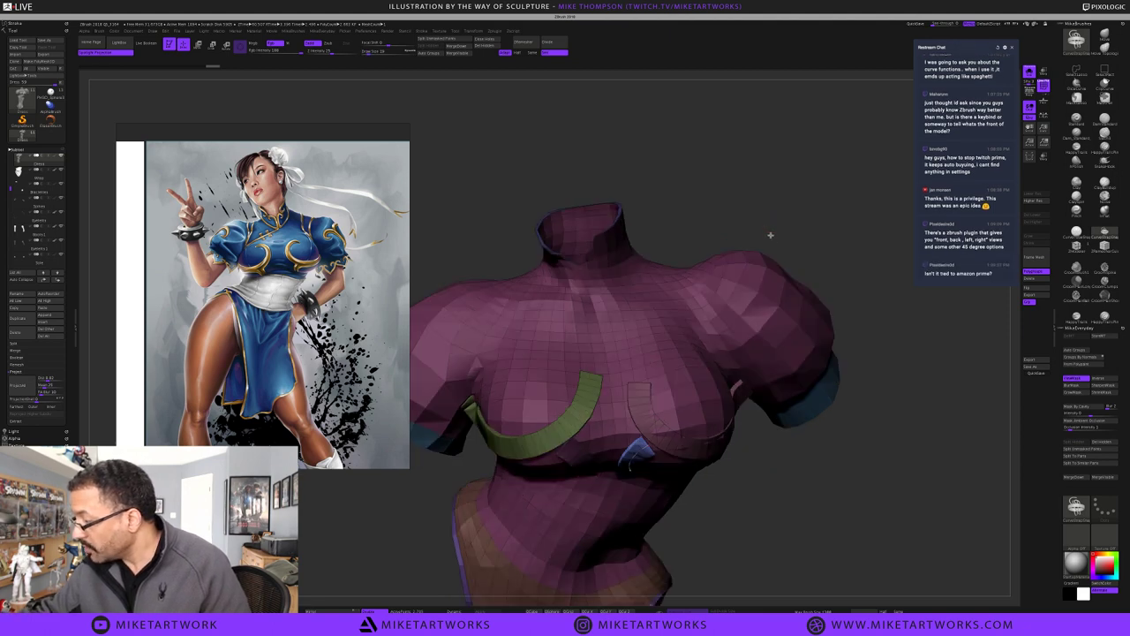
pyautogui.moveTo(738, 312); pyautogui.dragTo(729, 307)
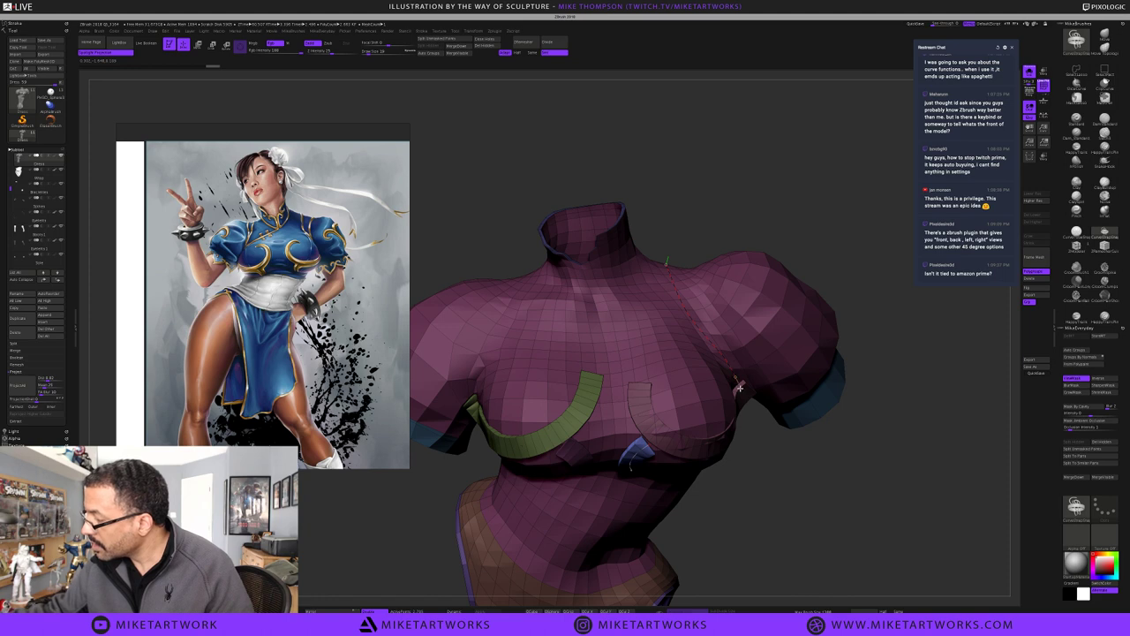
pyautogui.moveTo(742, 394); pyautogui.dragTo(740, 387)
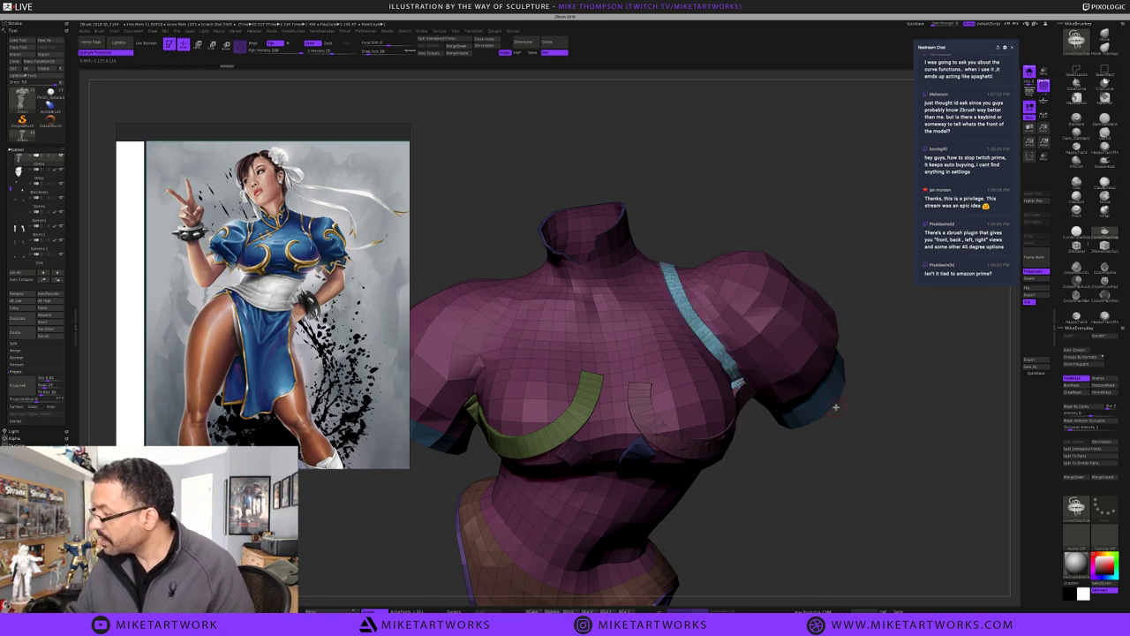
pyautogui.moveTo(802, 502); pyautogui.dragTo(786, 491)
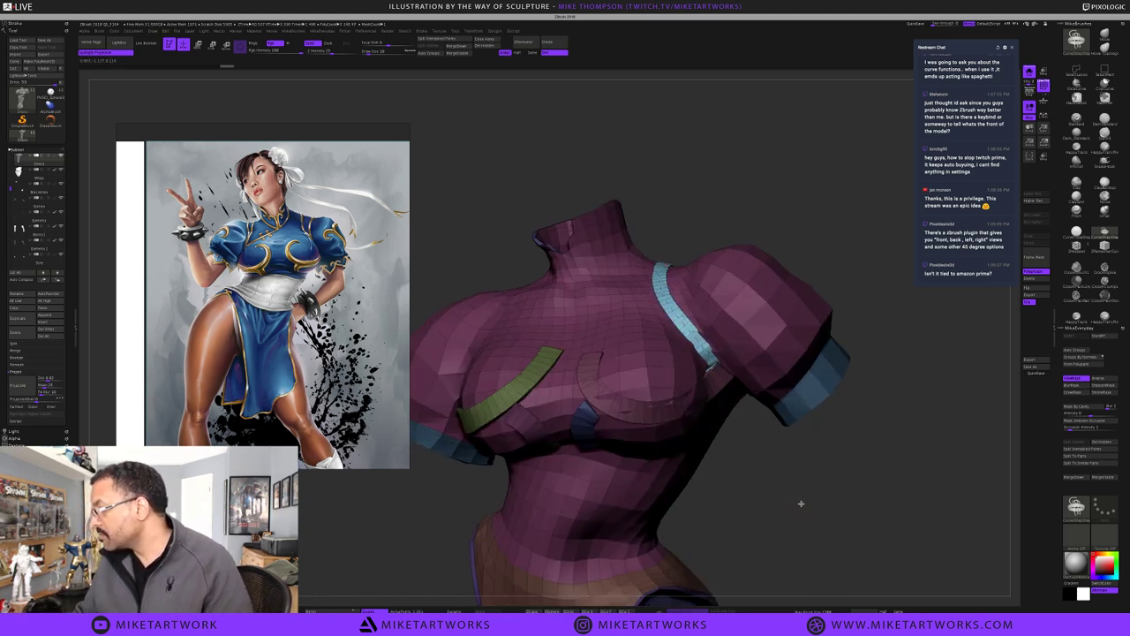
pyautogui.moveTo(802, 529); pyautogui.dragTo(813, 446)
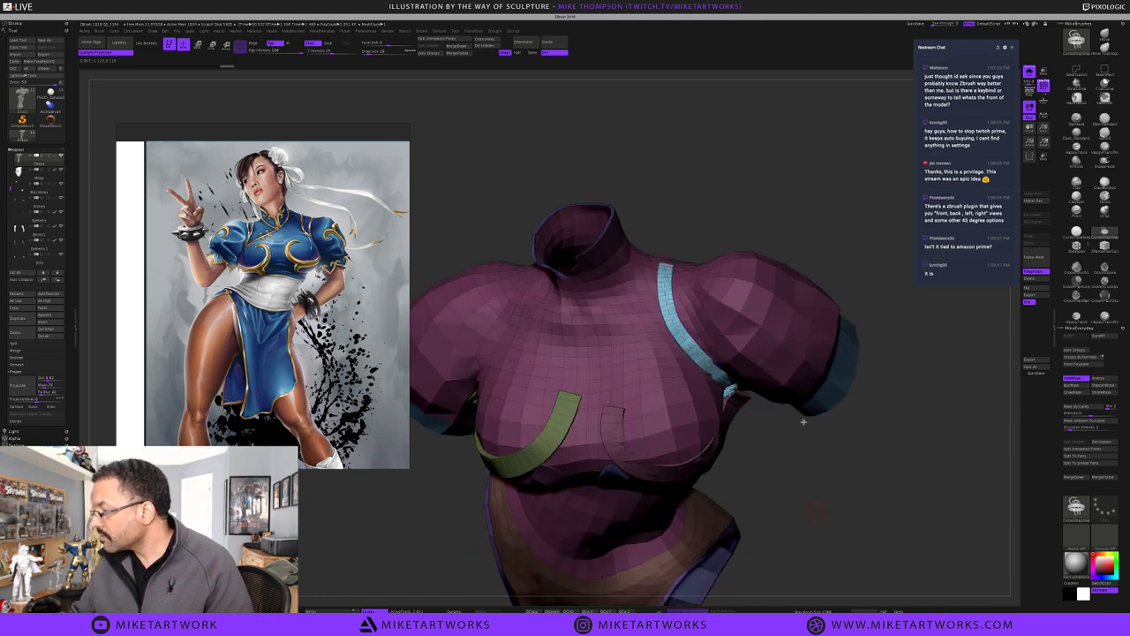
pyautogui.hotkey('ctrl', 'z')
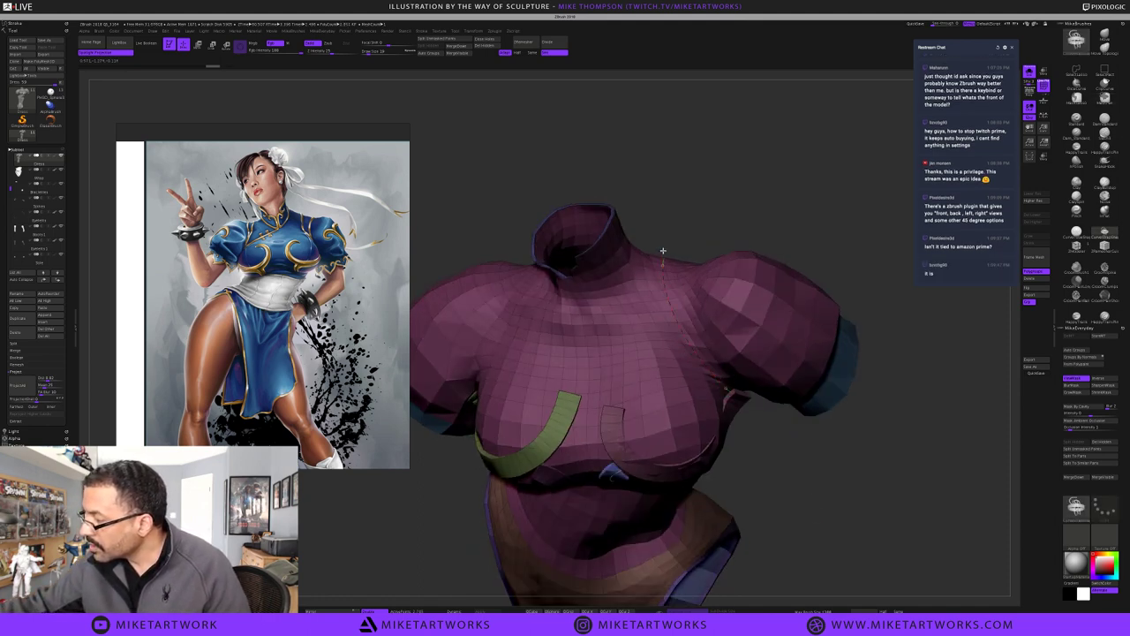
pyautogui.hotkey('ctrl', 'shift', 'z')
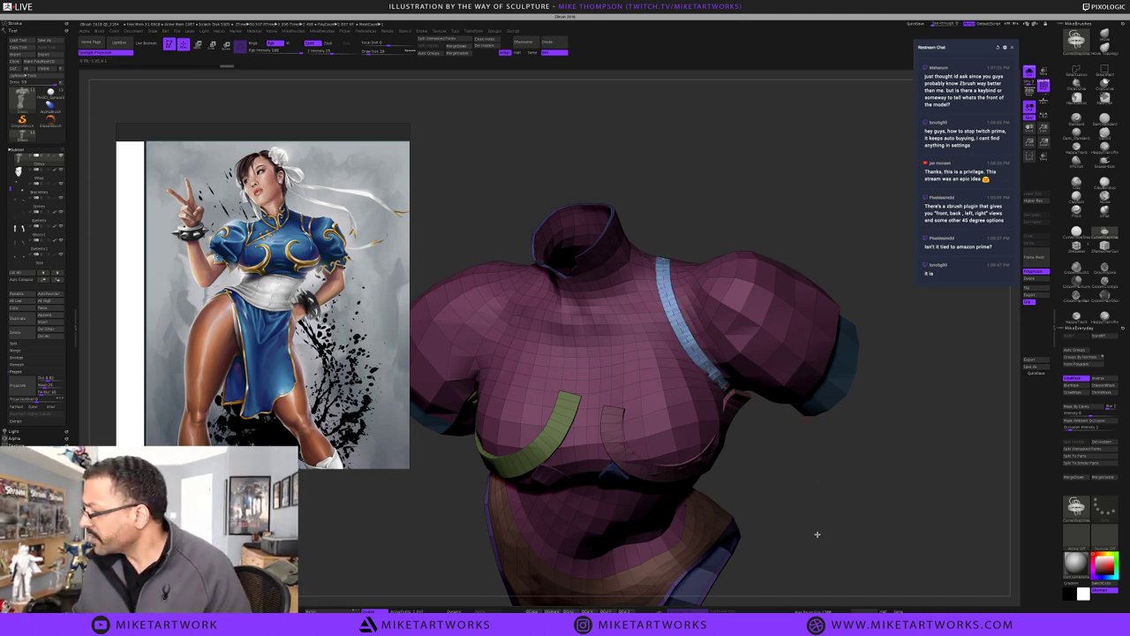
# Add a matching strap behind the left shoulder along the back of the armhole, and narrow it with a smaller draw size
pyautogui.moveTo(817, 534); pyautogui.dragTo(845, 263)
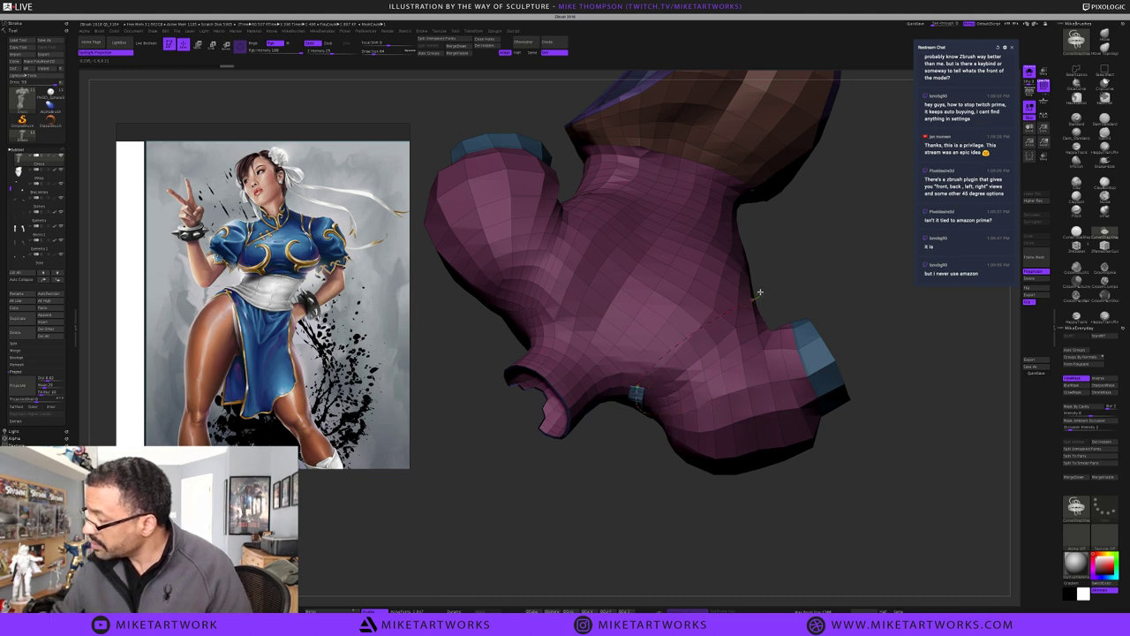
pyautogui.moveTo(704, 532); pyautogui.dragTo(713, 511)
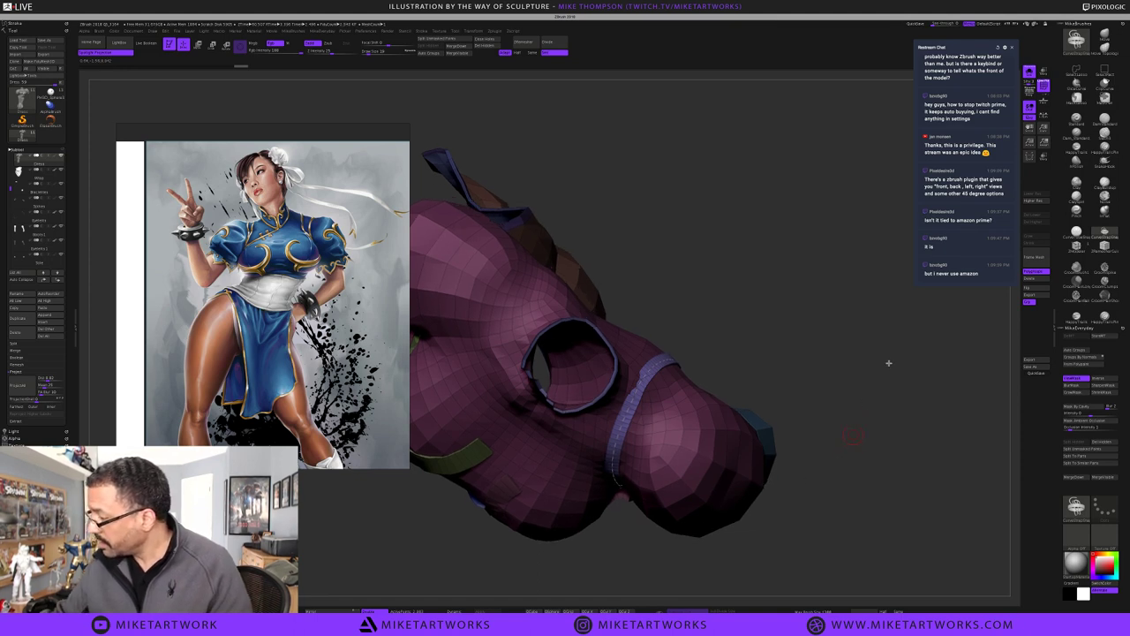
pyautogui.moveTo(889, 362); pyautogui.dragTo(841, 441)
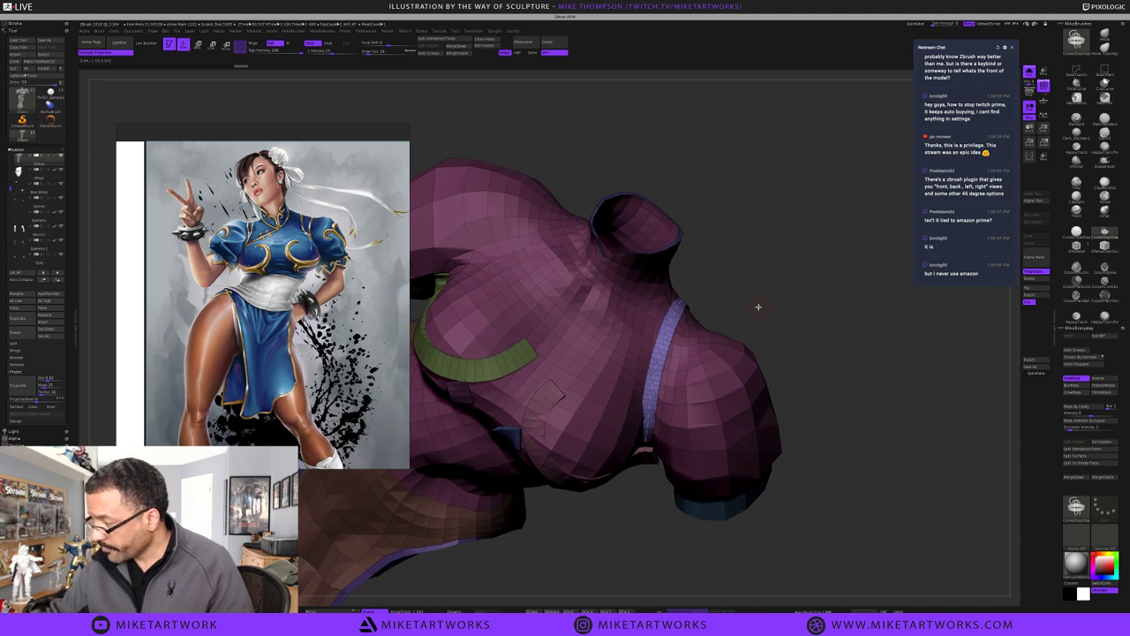
pyautogui.press('s')
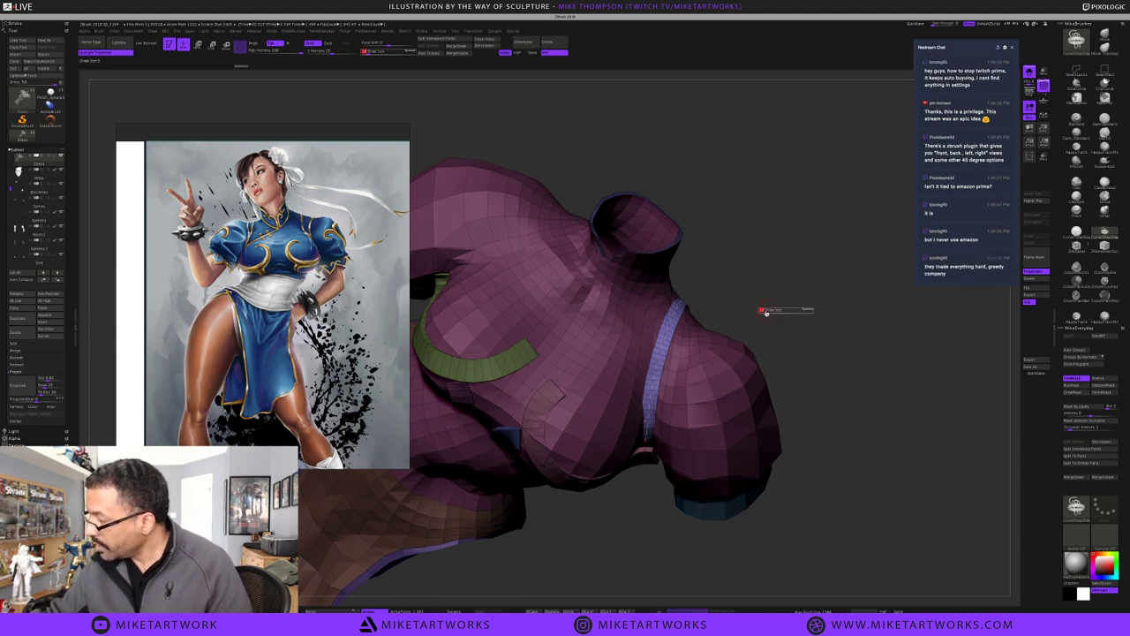
pyautogui.click(666, 336)
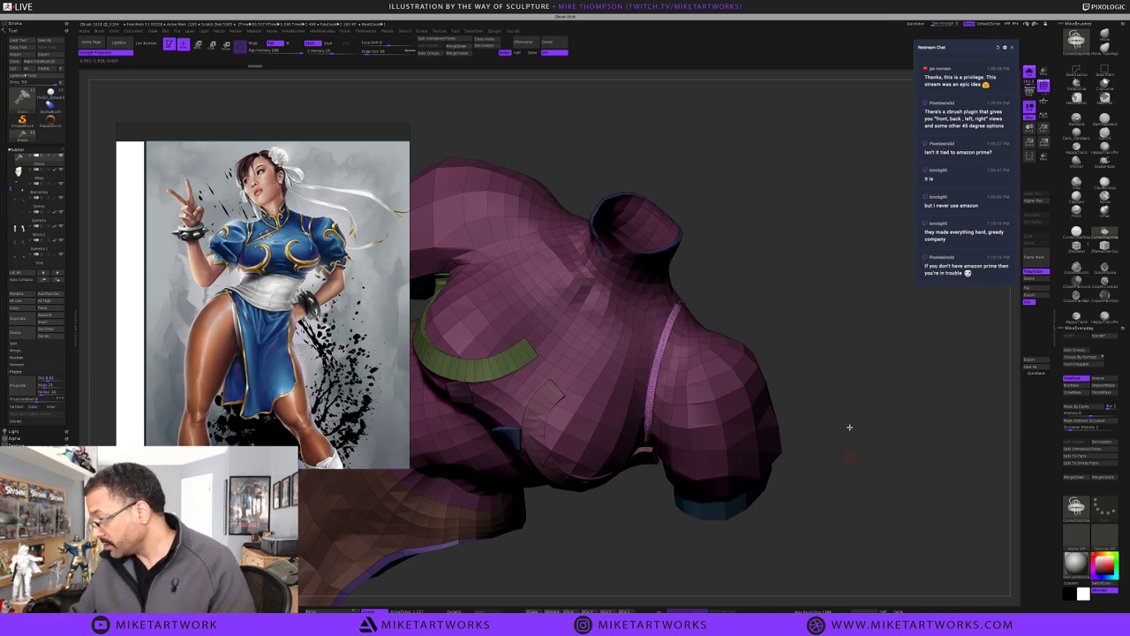
# Try a short second narrow strap on the left sleeve beside the shoulder strap, check it from above, and undo it
pyautogui.moveTo(849, 431); pyautogui.dragTo(852, 427)
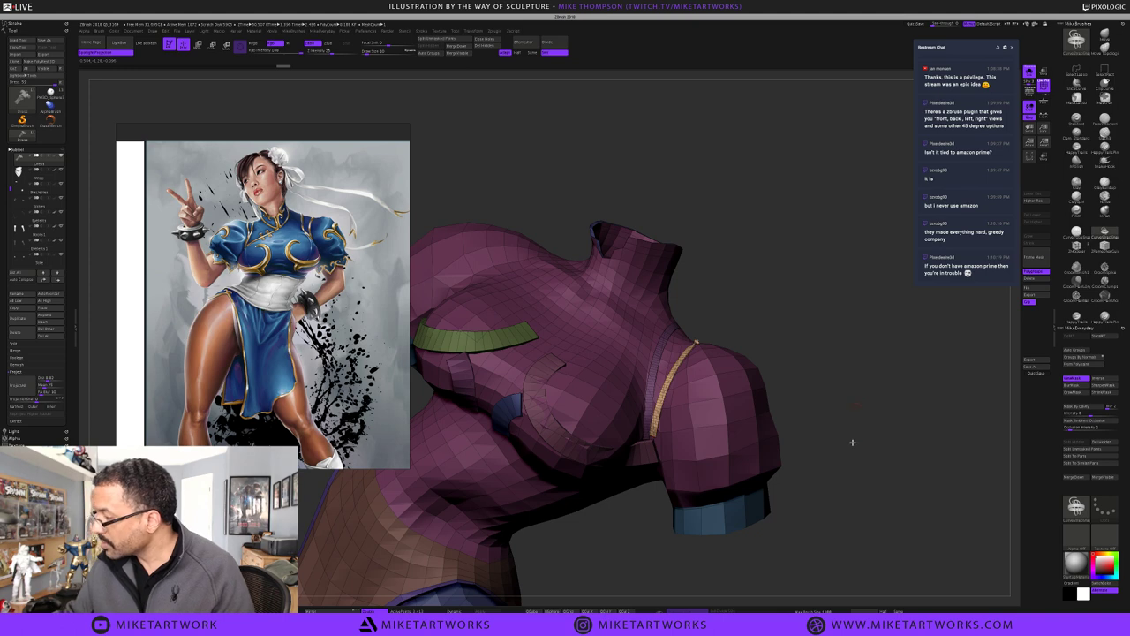
pyautogui.moveTo(849, 488); pyautogui.dragTo(870, 438)
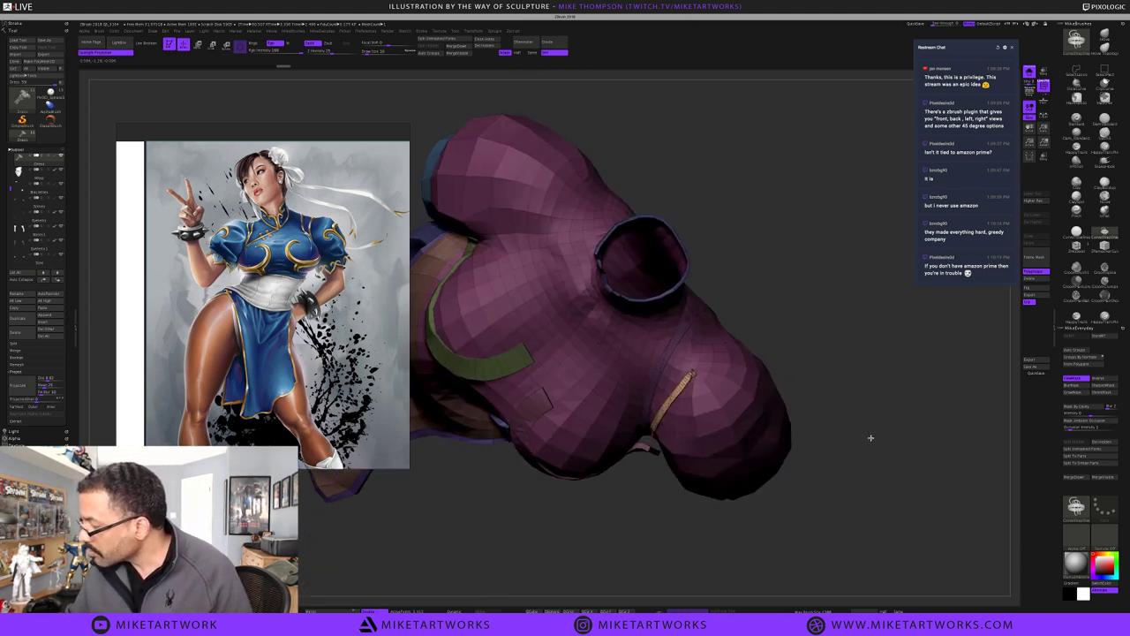
pyautogui.moveTo(814, 415); pyautogui.dragTo(786, 290)
# Draw a second narrow strap on the front of the left sleeve from the shoulder top to the armpit, parallel to the first
pyautogui.moveTo(709, 338); pyautogui.dragTo(709, 334, button='right')
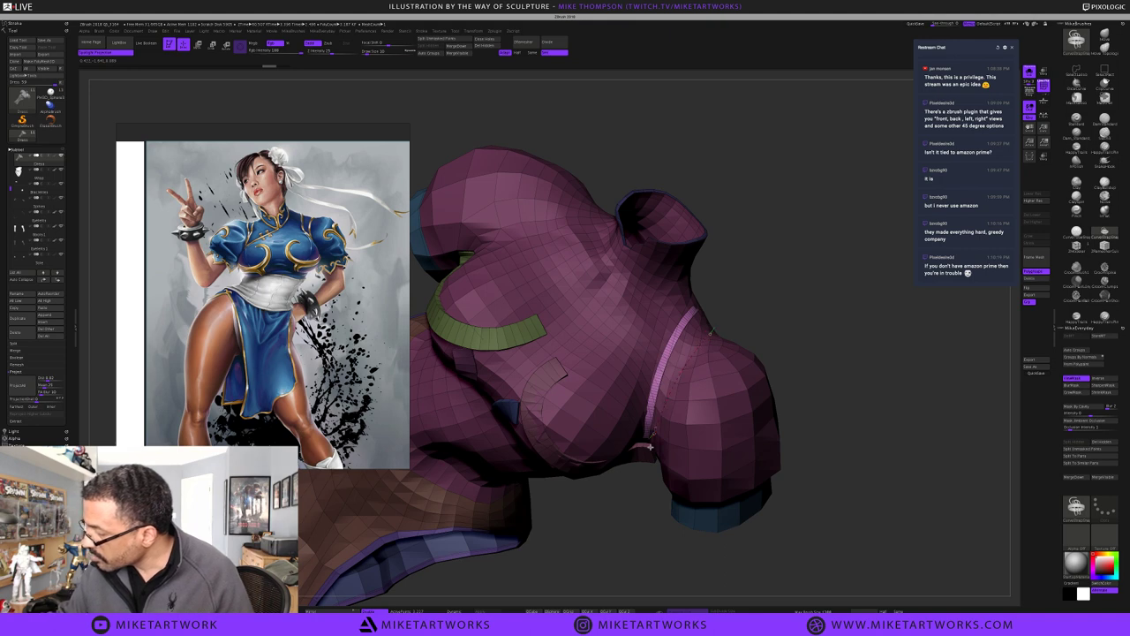
pyautogui.hotkey('ctrl', 'shift', 'z')
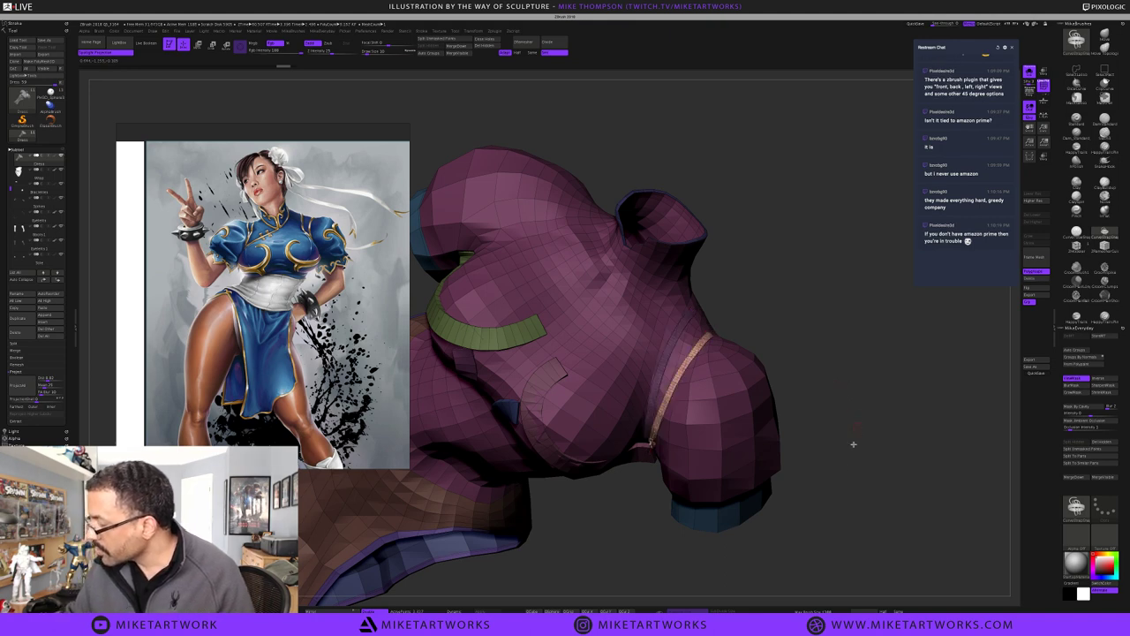
pyautogui.hotkey('ctrl', 'z')
pyautogui.hotkey('ctrl', 'z')
pyautogui.hotkey('ctrl', 'z')
pyautogui.hotkey('ctrl', 'z')
pyautogui.hotkey('ctrl', 'z')
pyautogui.hotkey('ctrl', 'z')
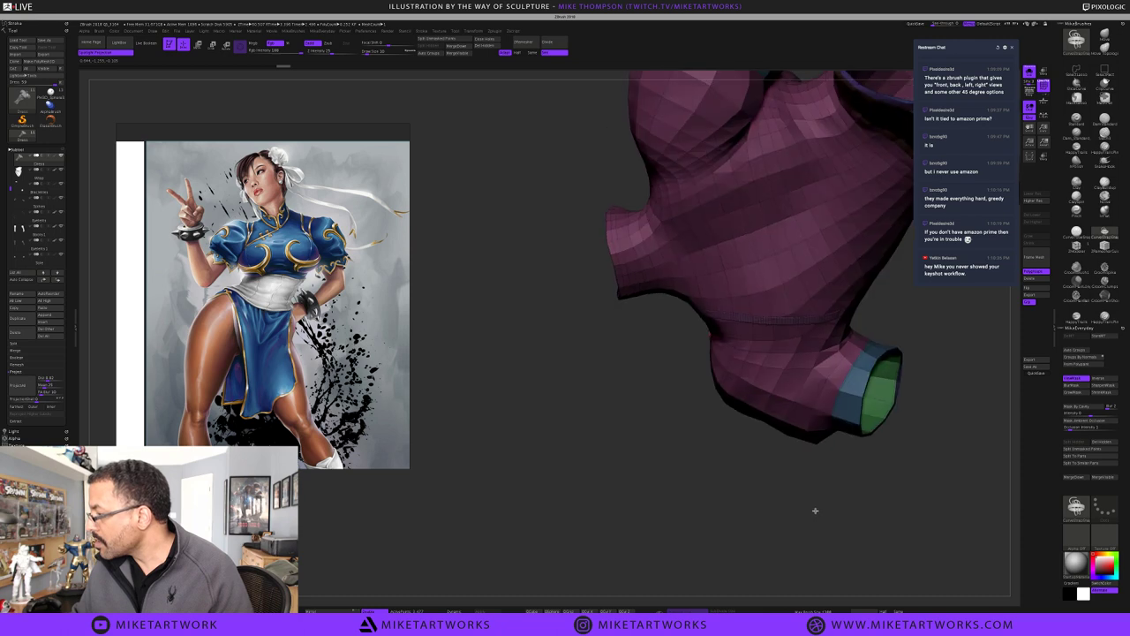
# Draw the second narrow strap across the back of the left sleeve from the shoulder top to the armpit
pyautogui.moveTo(816, 496); pyautogui.dragTo(827, 447)
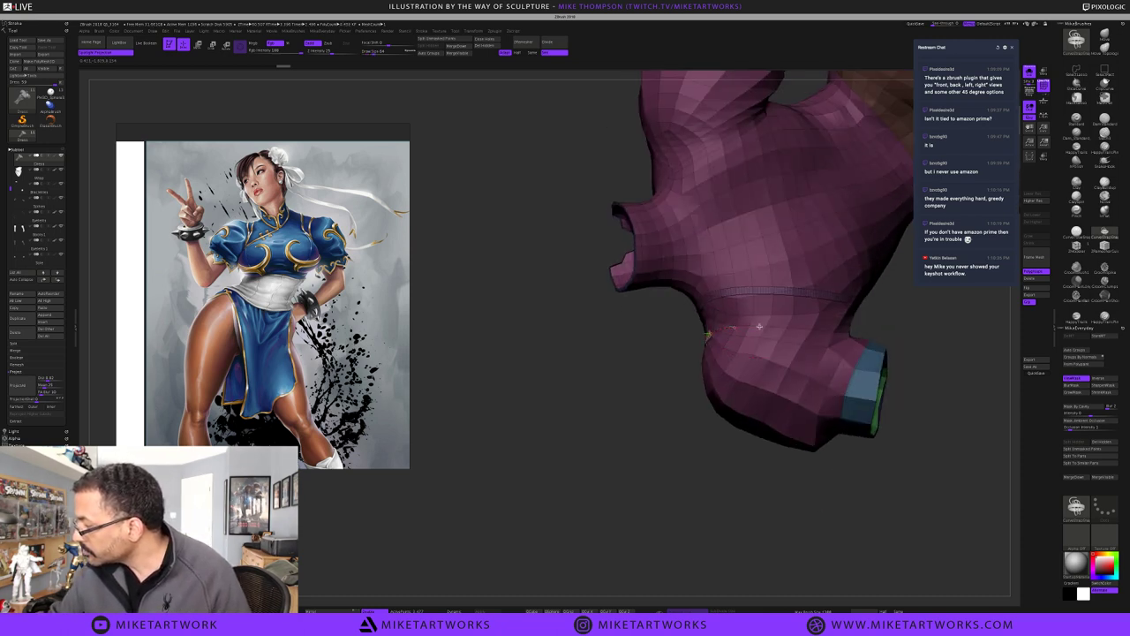
pyautogui.moveTo(844, 323); pyautogui.dragTo(859, 315)
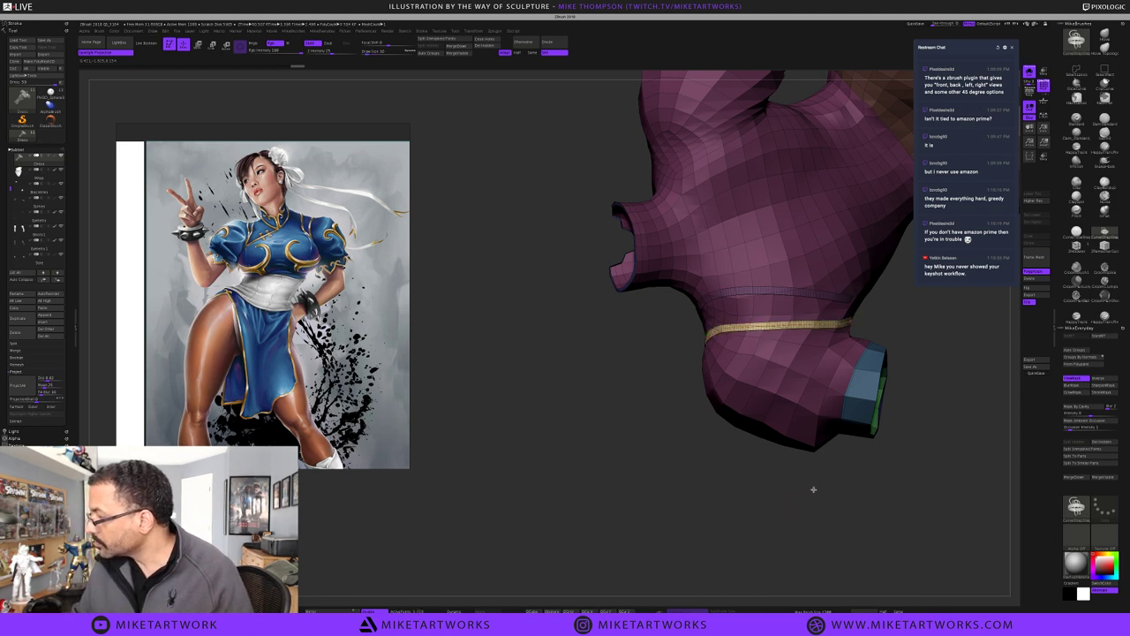
pyautogui.moveTo(813, 489); pyautogui.dragTo(818, 477)
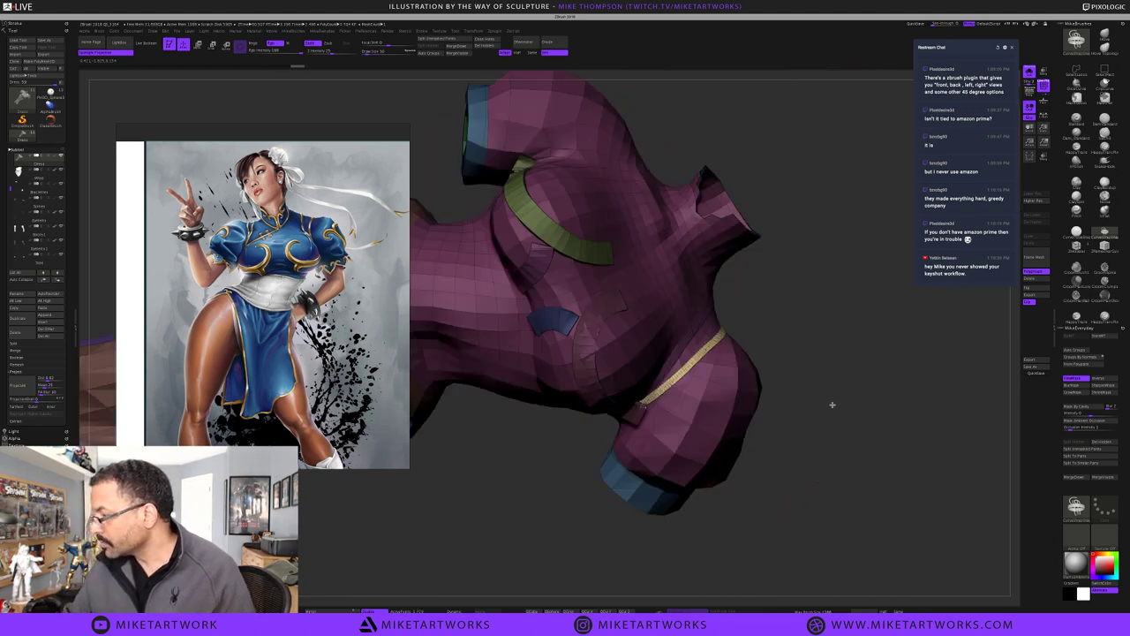
# Draw a narrow strap along the front of the right armhole from the shoulder top to the armpit, undoing the first attempt
pyautogui.moveTo(833, 403); pyautogui.dragTo(835, 399)
pyautogui.moveTo(875, 519); pyautogui.dragTo(888, 535)
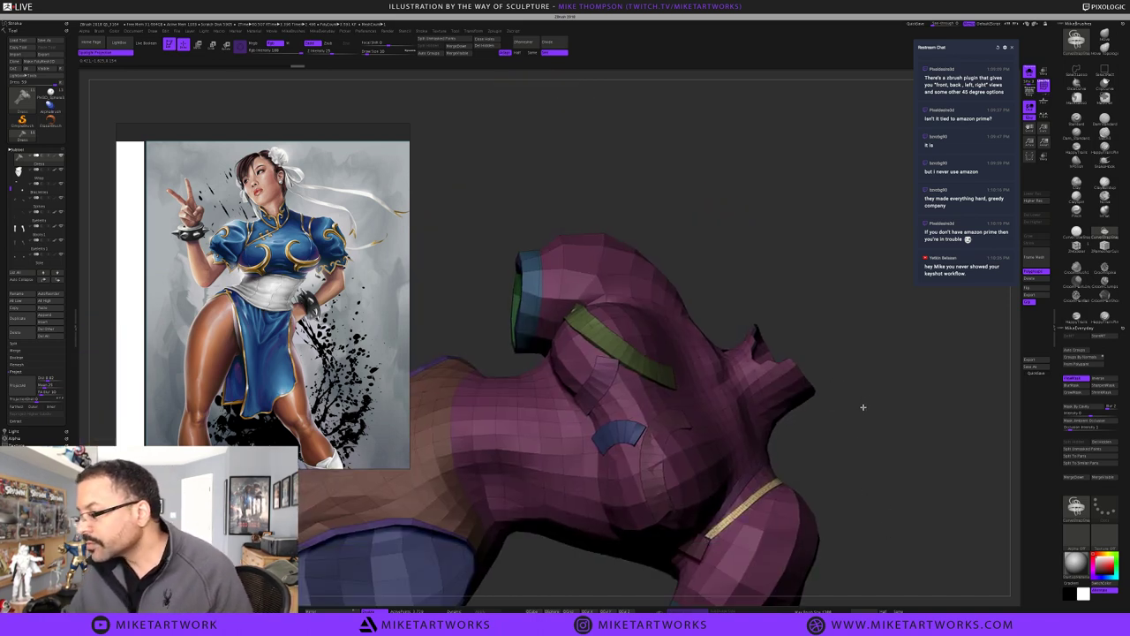
pyautogui.moveTo(859, 411); pyautogui.dragTo(621, 340)
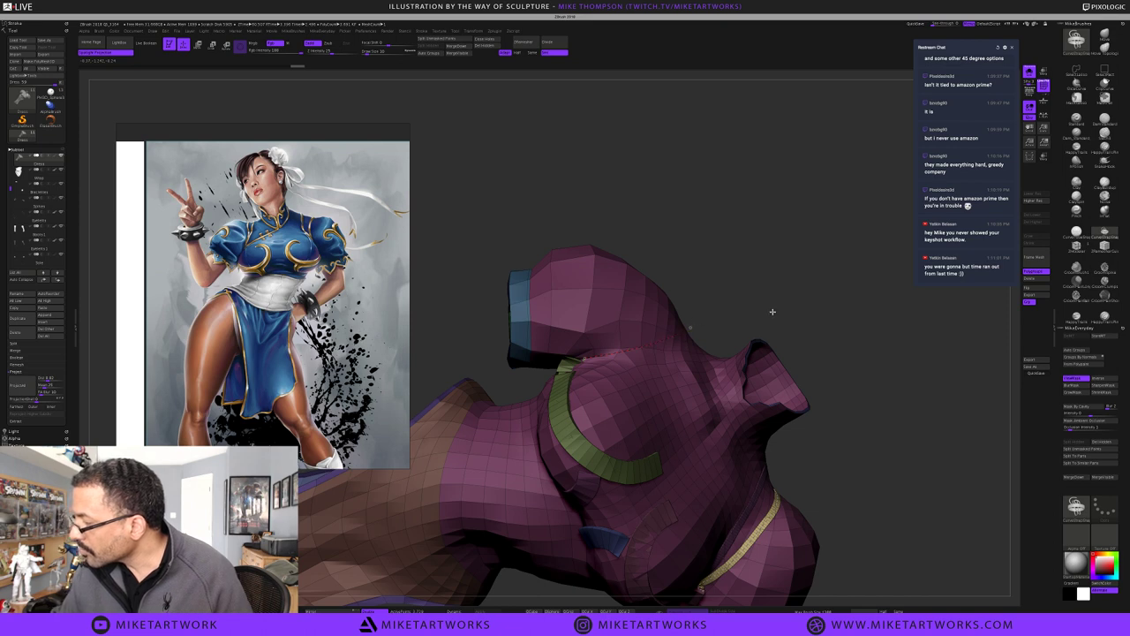
pyautogui.moveTo(772, 312); pyautogui.dragTo(771, 312)
pyautogui.hotkey('ctrl', 'z')
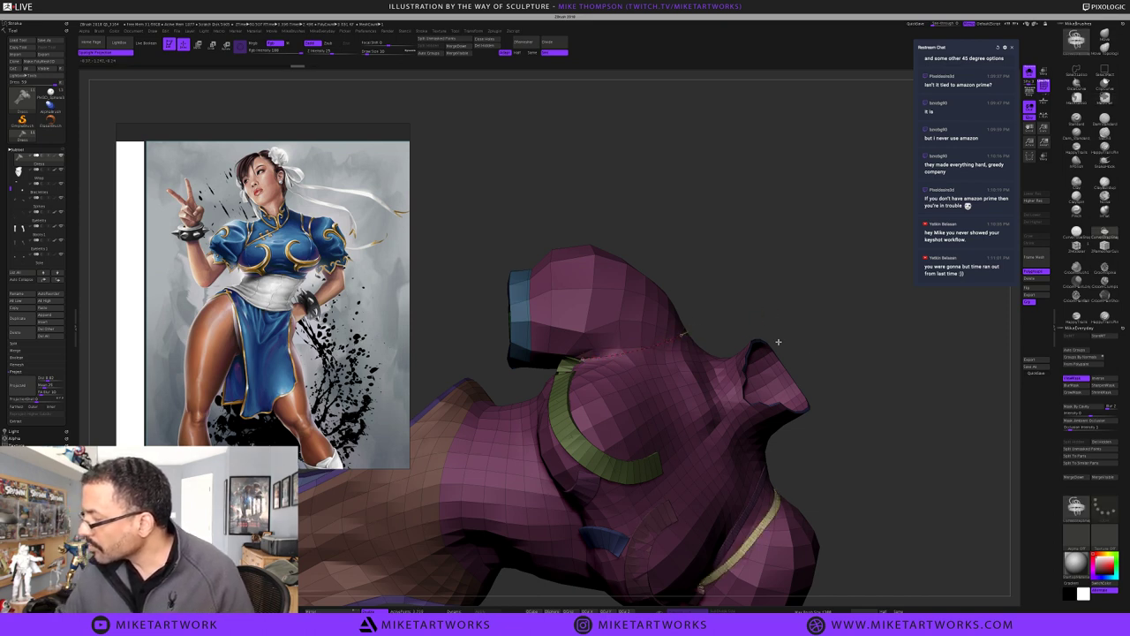
pyautogui.moveTo(875, 469); pyautogui.dragTo(852, 490)
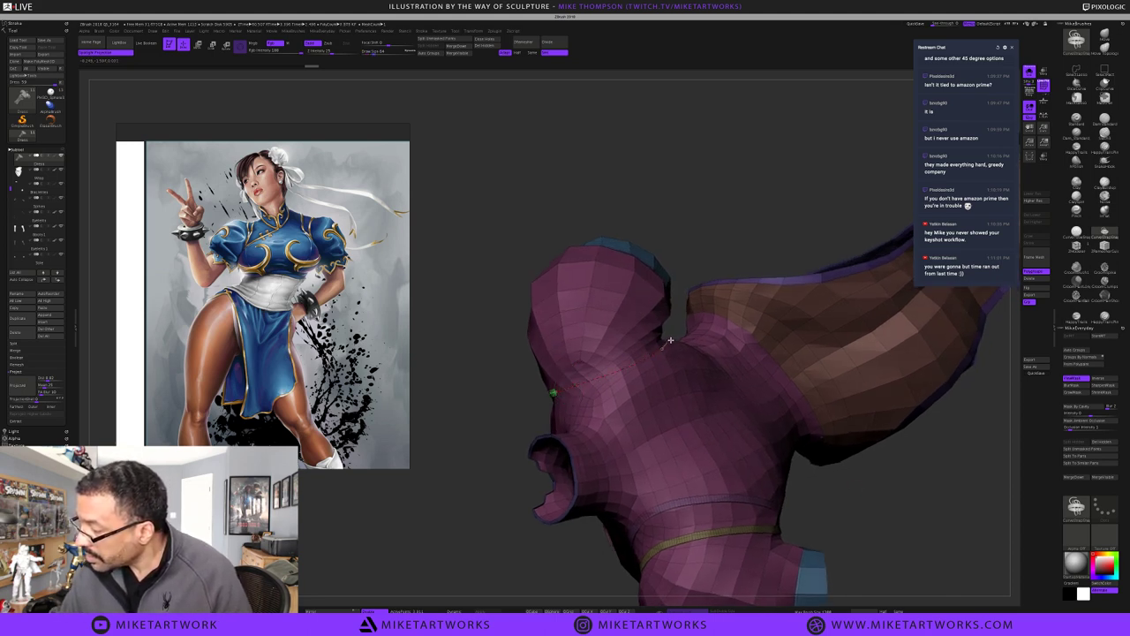
# Continue the narrow strap across the back of the right armhole from the shoulder top to the armpit
pyautogui.moveTo(670, 340); pyautogui.dragTo(670, 339)
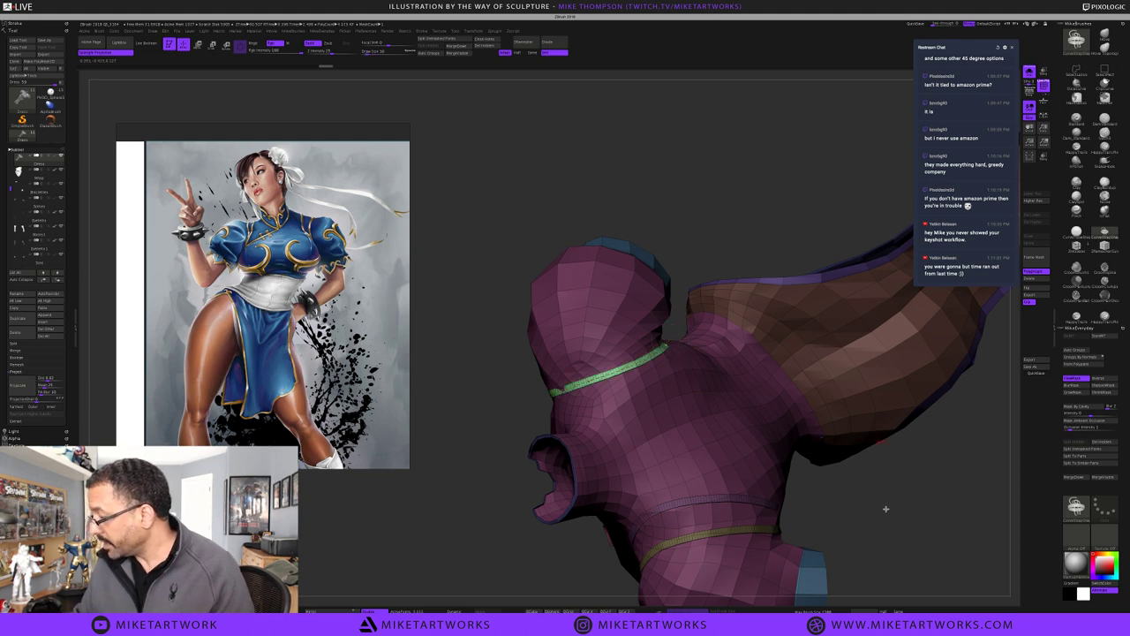
pyautogui.moveTo(885, 508); pyautogui.dragTo(890, 497)
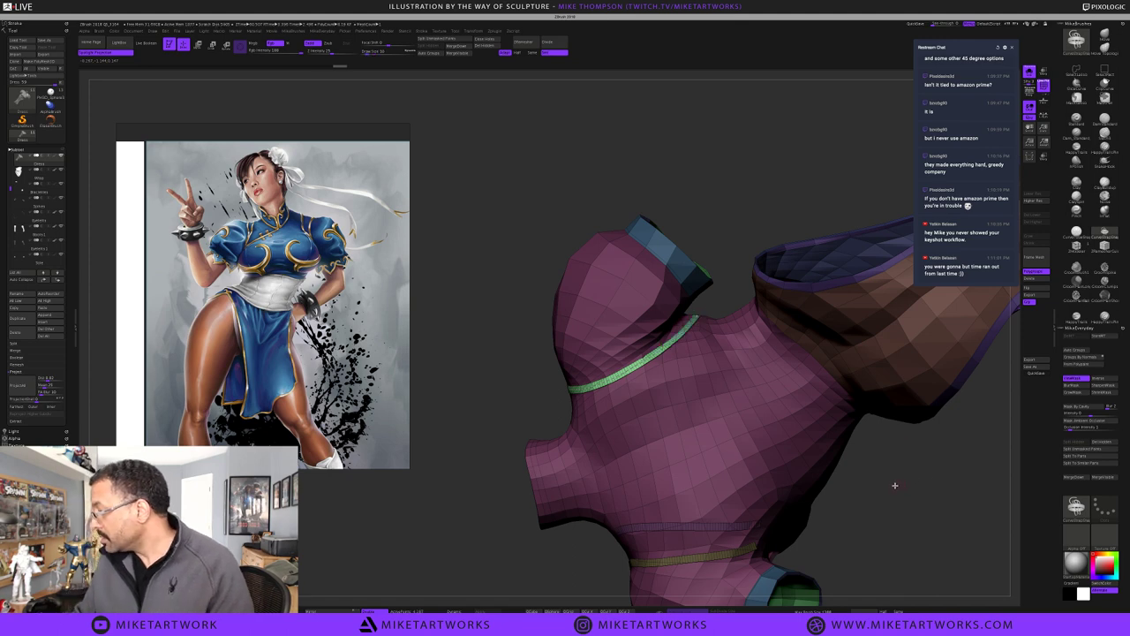
pyautogui.moveTo(904, 483)
pyautogui.mouseDown()
pyautogui.moveTo(915, 497)
pyautogui.moveTo(918, 484)
pyautogui.mouseUp()
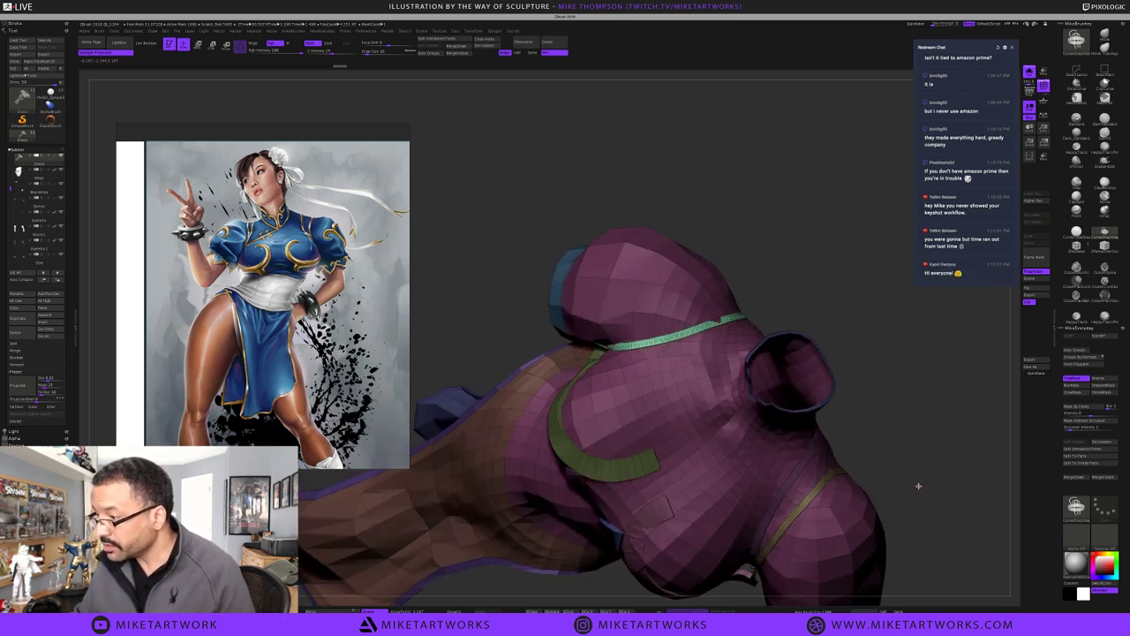
# Check the right armhole strap in isolation, and draw a second narrow strap parallel to it on the front, closer to the collar
pyautogui.keyDown('ctrl'); pyautogui.keyDown('shift'); pyautogui.click(612, 349); pyautogui.keyUp('shift'); pyautogui.keyUp('ctrl')
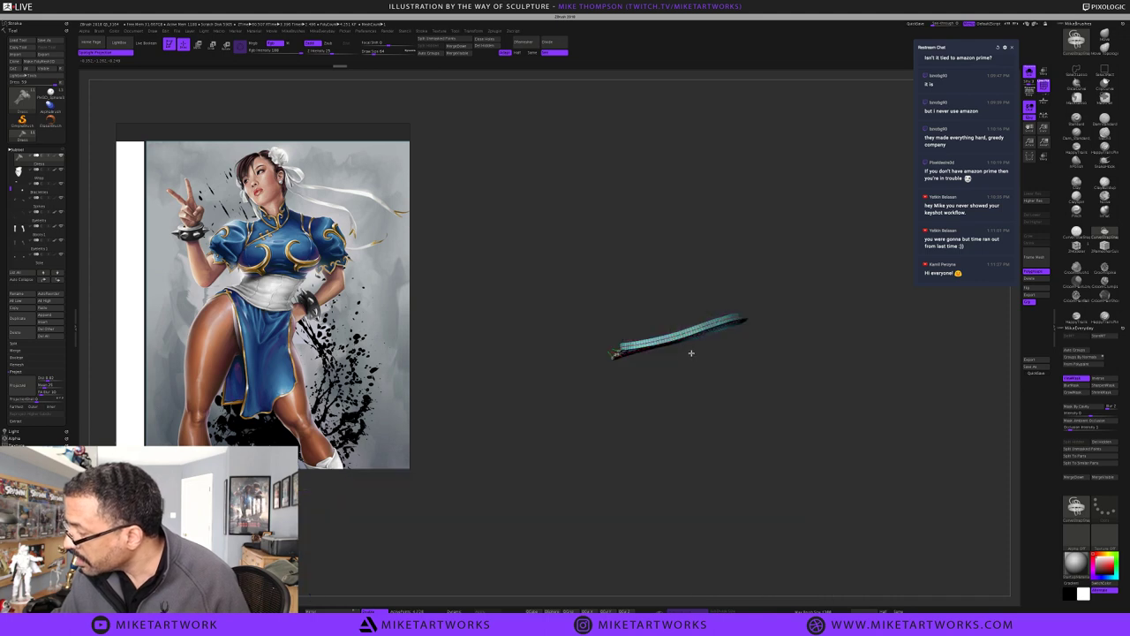
pyautogui.keyDown('ctrl'); pyautogui.keyDown('shift'); pyautogui.click(918, 441); pyautogui.keyUp('shift'); pyautogui.keyUp('ctrl')
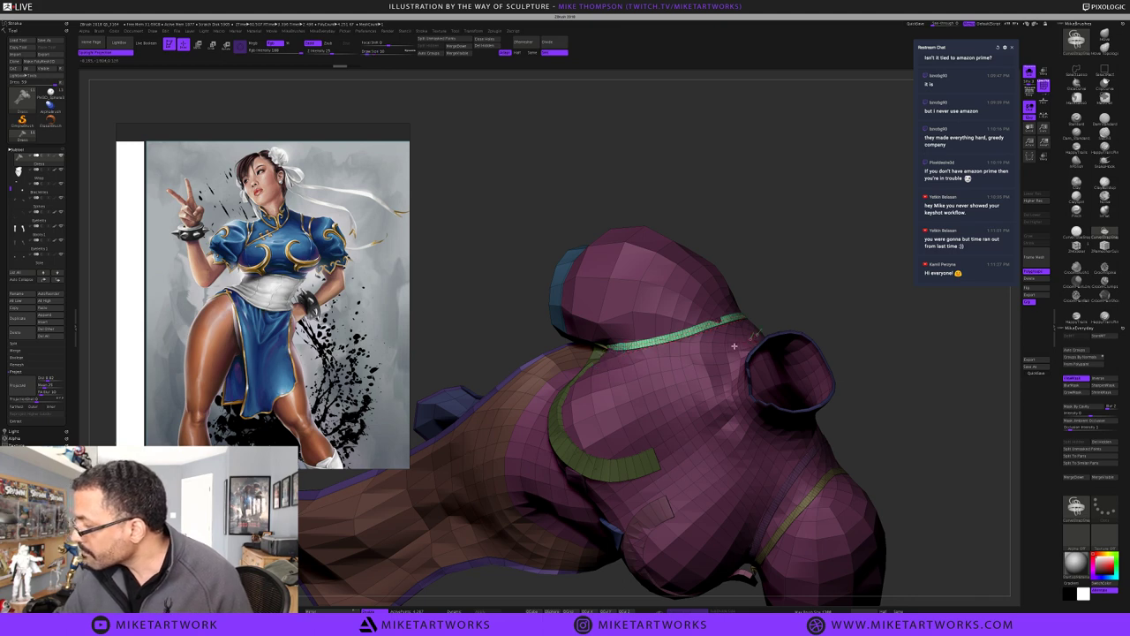
pyautogui.moveTo(637, 356); pyautogui.dragTo(602, 350)
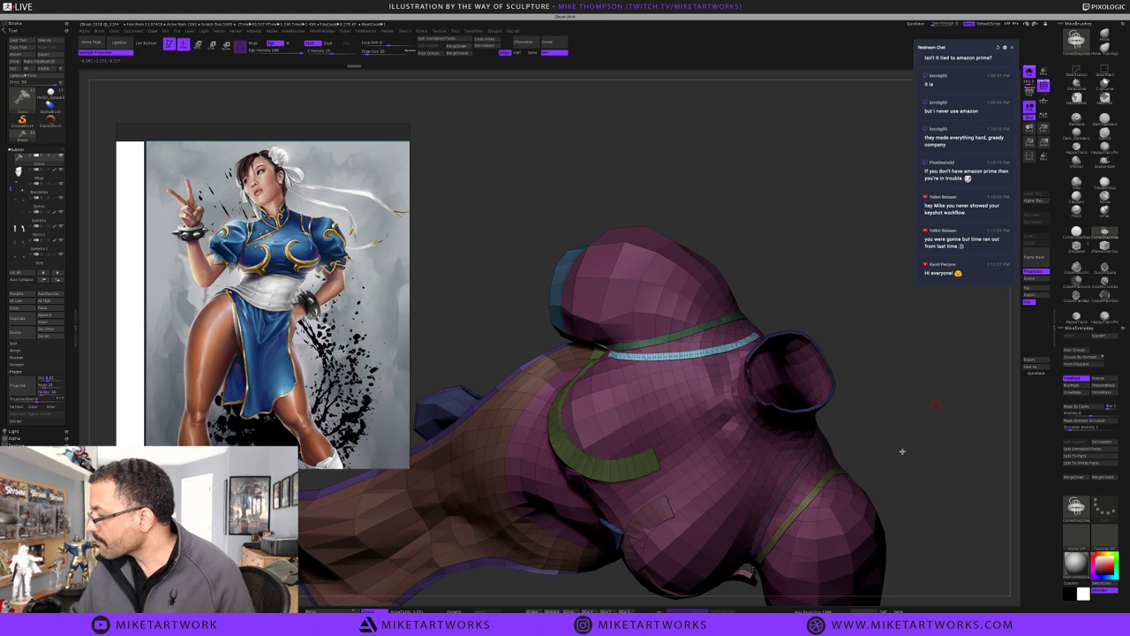
# Draw the second narrow strap across the back of the right shoulder parallel to the armhole strap, redoing the stroke once
pyautogui.moveTo(900, 454); pyautogui.dragTo(529, 532)
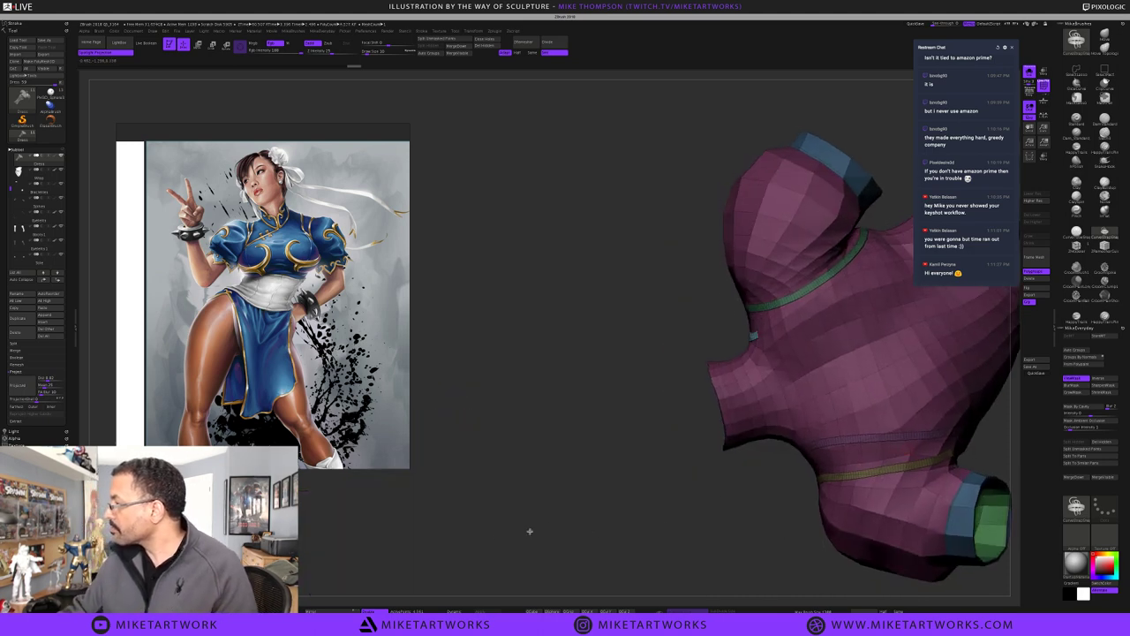
pyautogui.keyDown('alt'); pyautogui.moveTo(463, 551); pyautogui.dragTo(461, 549); pyautogui.keyUp('alt')
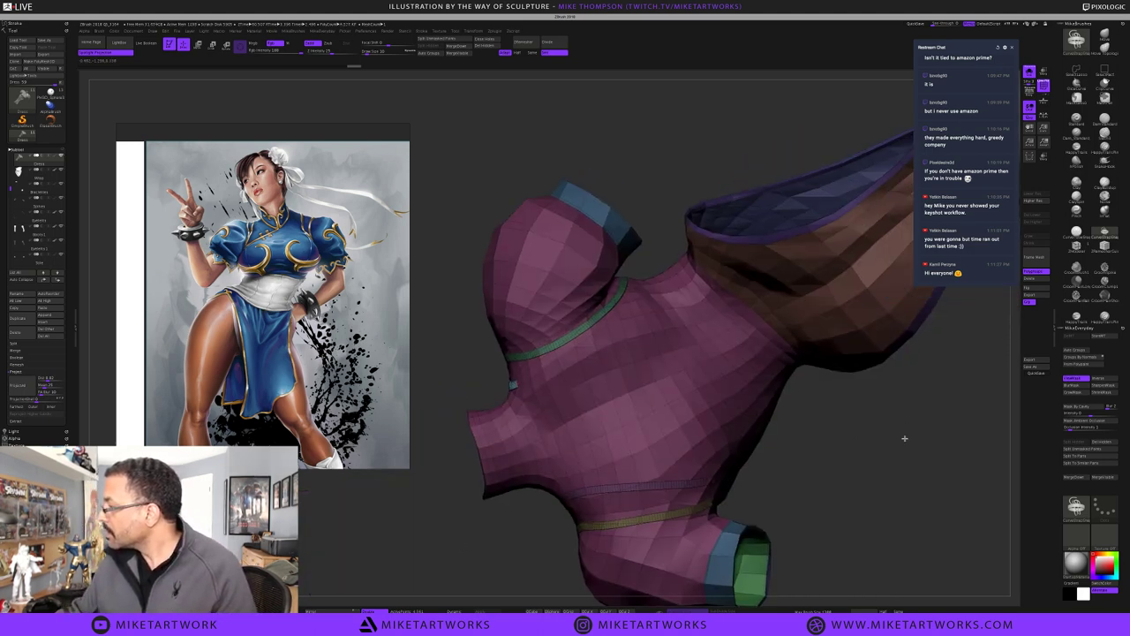
pyautogui.moveTo(691, 330); pyautogui.dragTo(619, 309)
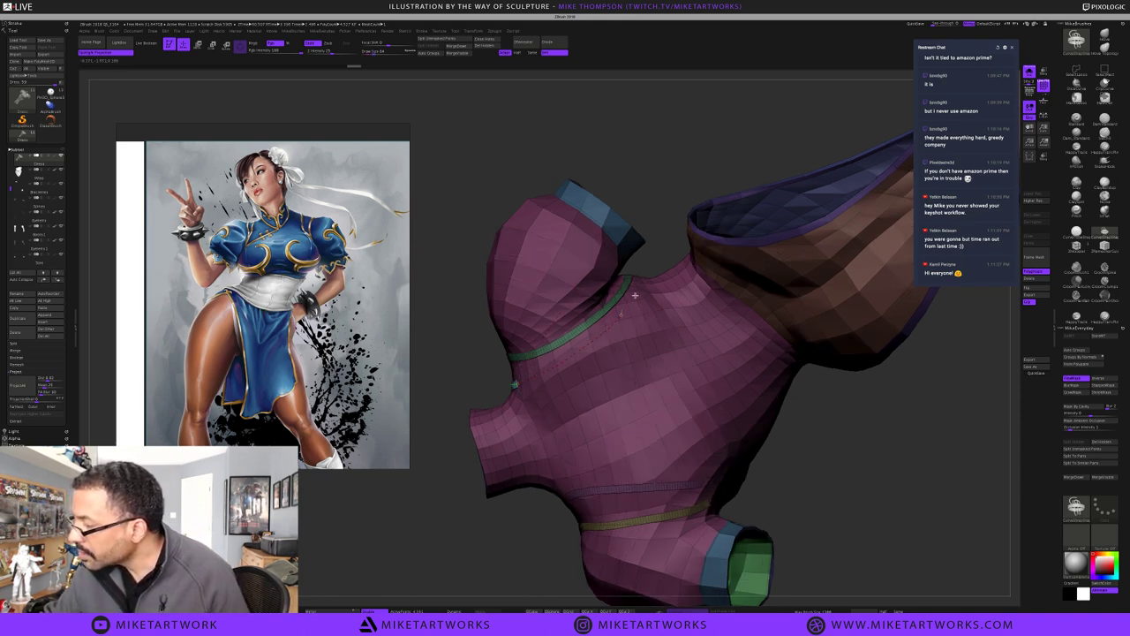
pyautogui.moveTo(648, 269); pyautogui.dragTo(646, 264)
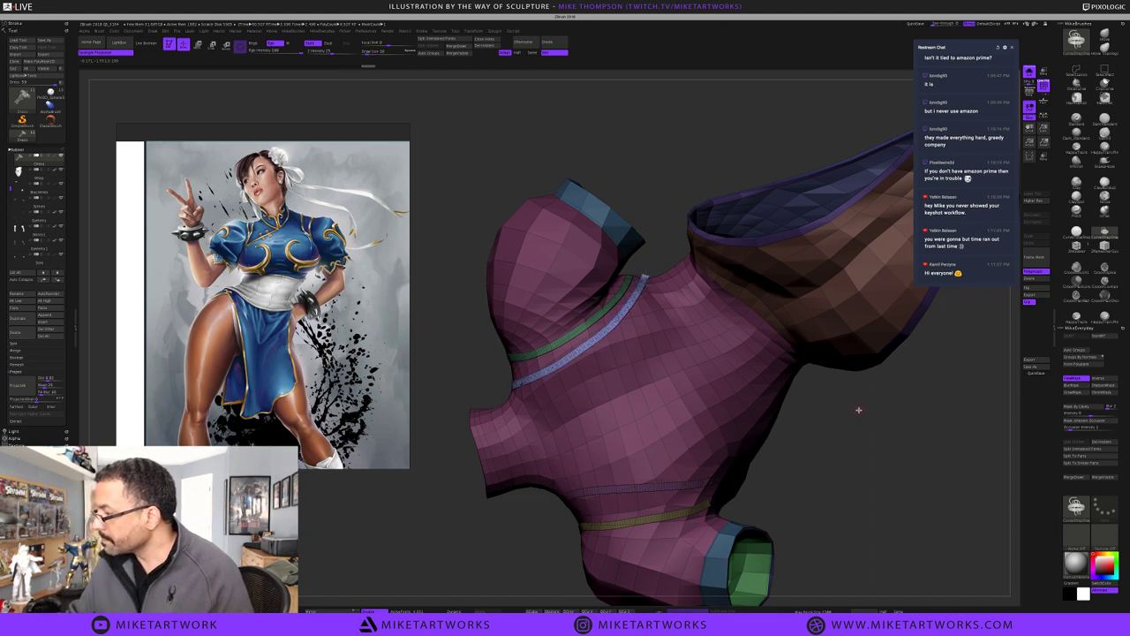
pyautogui.hotkey('ctrl', 'z')
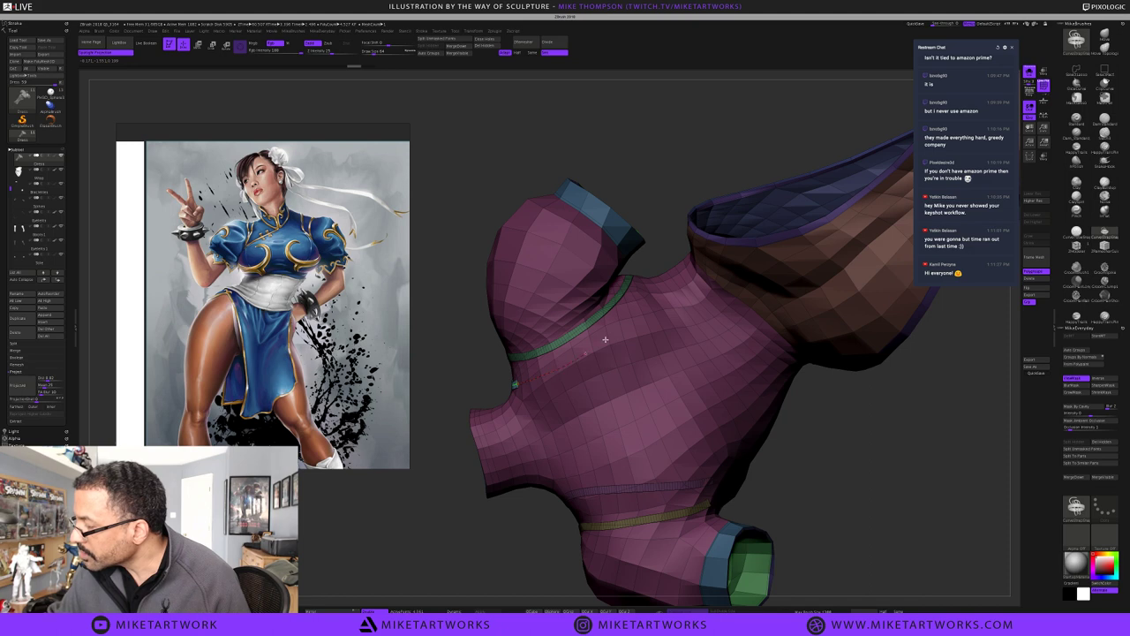
pyautogui.moveTo(647, 291); pyautogui.dragTo(660, 265)
# Try a thin hook-shaped trim on the outer side of the right sleeve with a small draw size, and undo it
pyautogui.moveTo(833, 472); pyautogui.dragTo(830, 389)
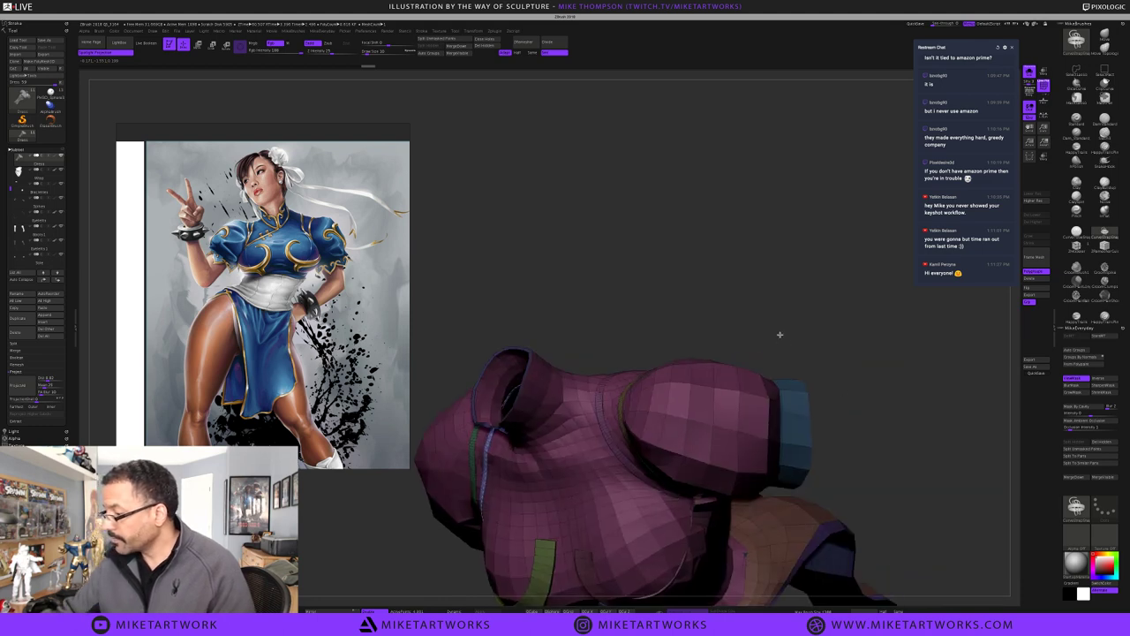
pyautogui.moveTo(741, 302); pyautogui.dragTo(794, 227)
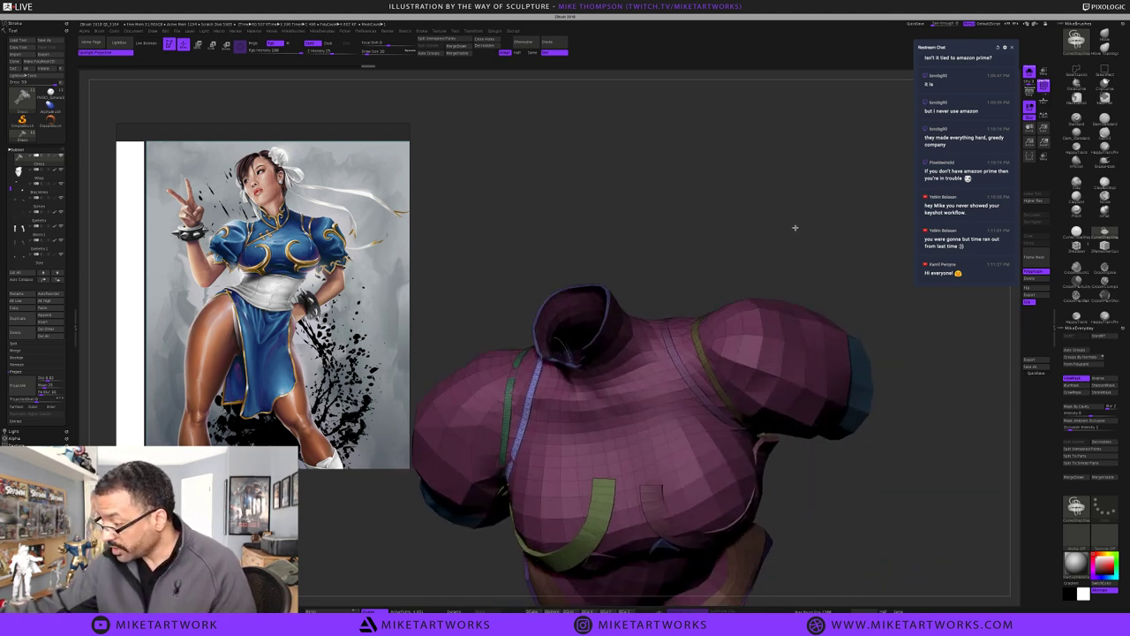
pyautogui.moveTo(817, 426); pyautogui.dragTo(909, 482)
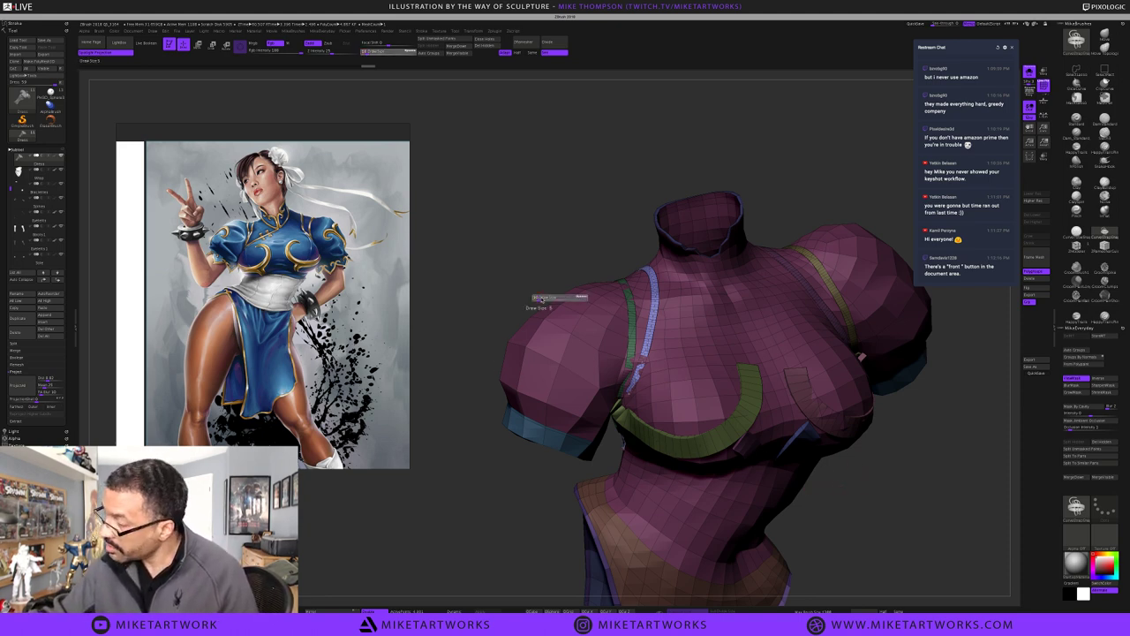
pyautogui.moveTo(570, 270); pyautogui.dragTo(657, 251)
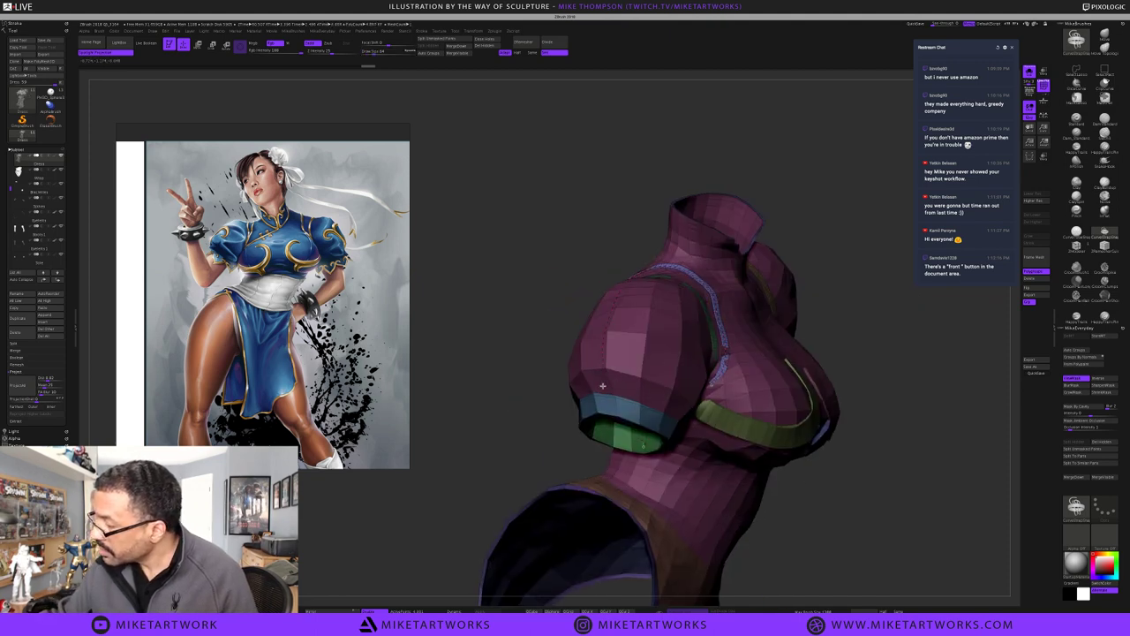
pyautogui.moveTo(897, 484); pyautogui.dragTo(896, 485)
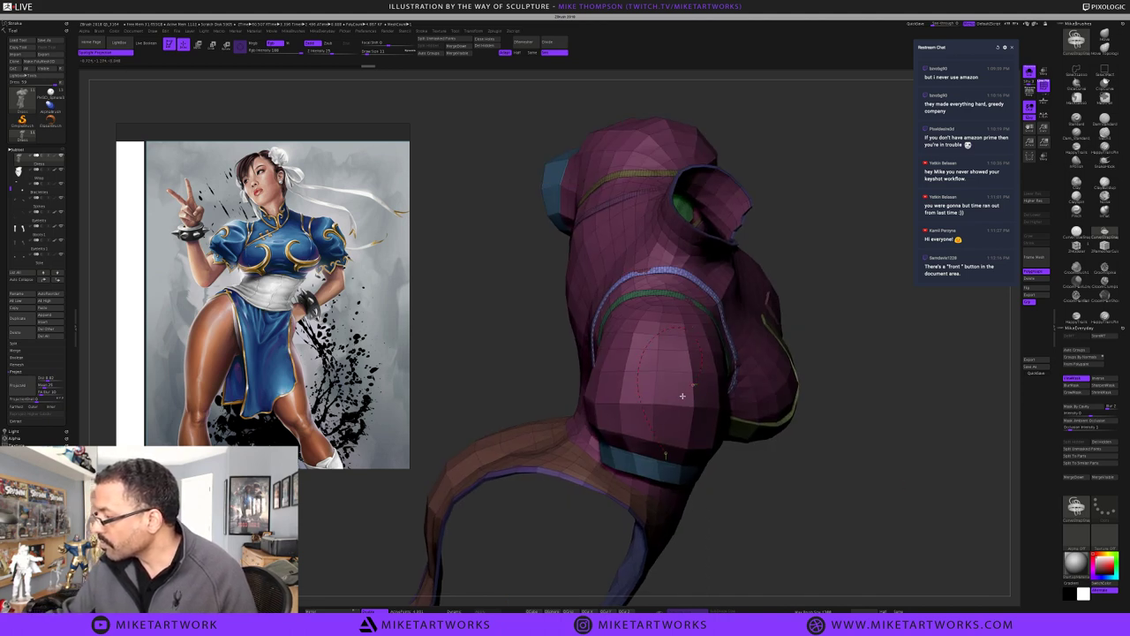
pyautogui.moveTo(682, 396); pyautogui.dragTo(690, 388)
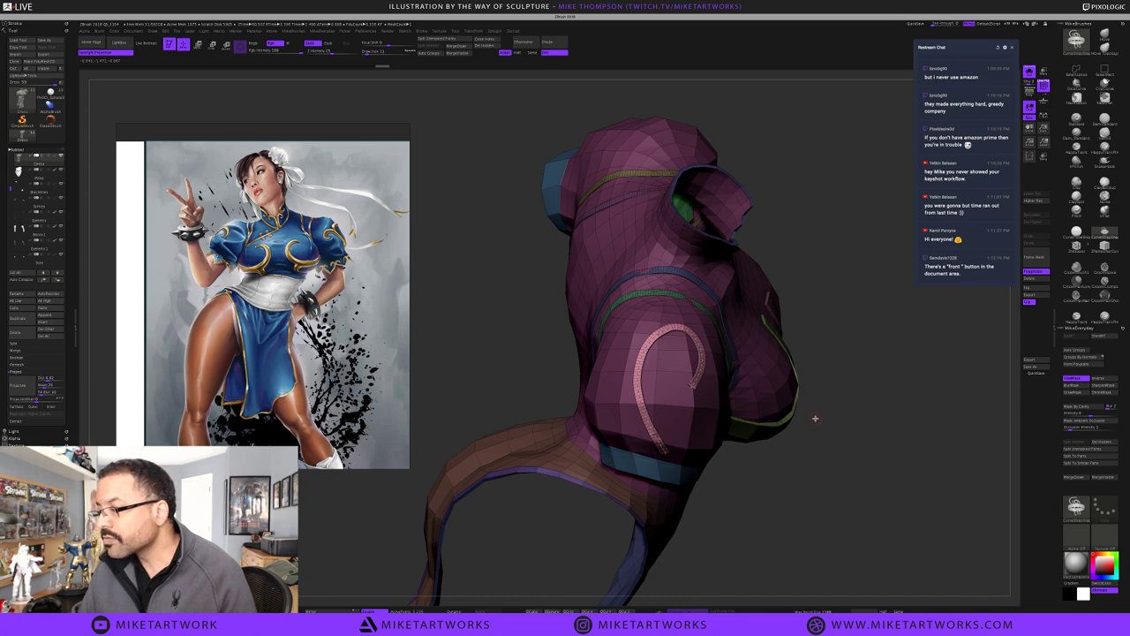
pyautogui.hotkey('ctrl', 'z')
# Draw a wider hook-shaped trim on the outer right sleeve with a larger draw size, and add a short curved piece behind it
pyautogui.press('s')
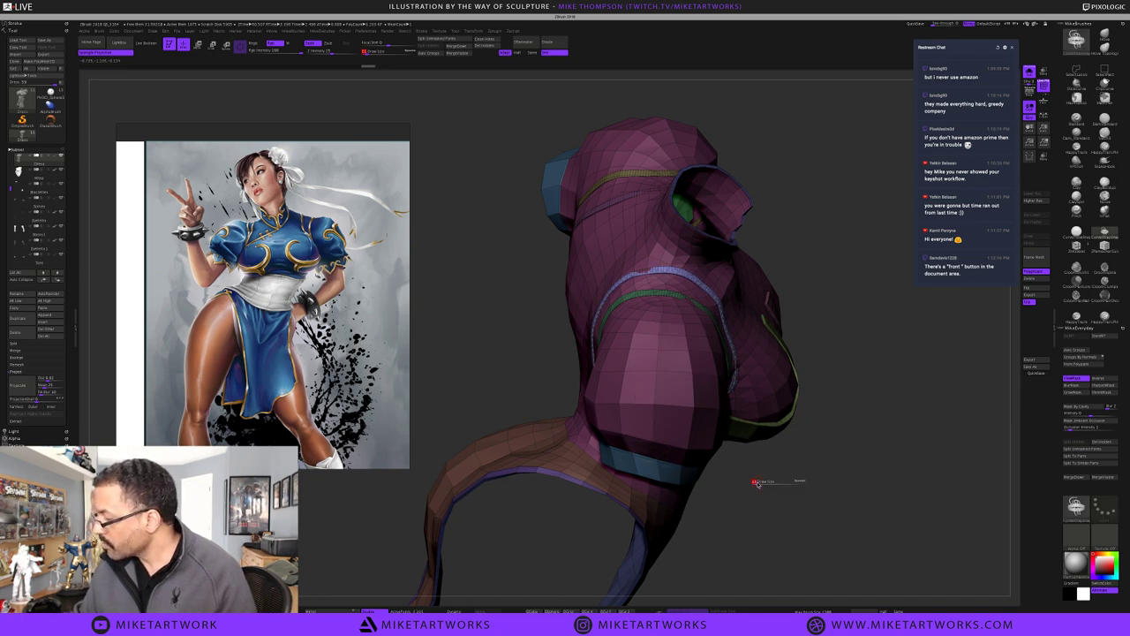
pyautogui.click(760, 484)
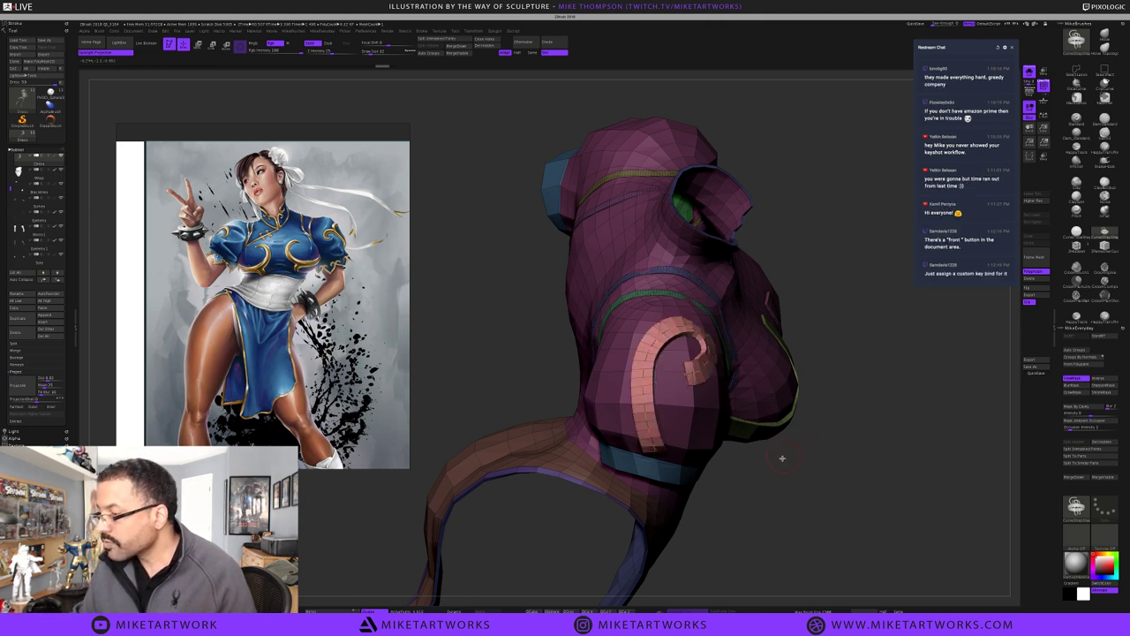
pyautogui.moveTo(801, 474); pyautogui.dragTo(690, 415)
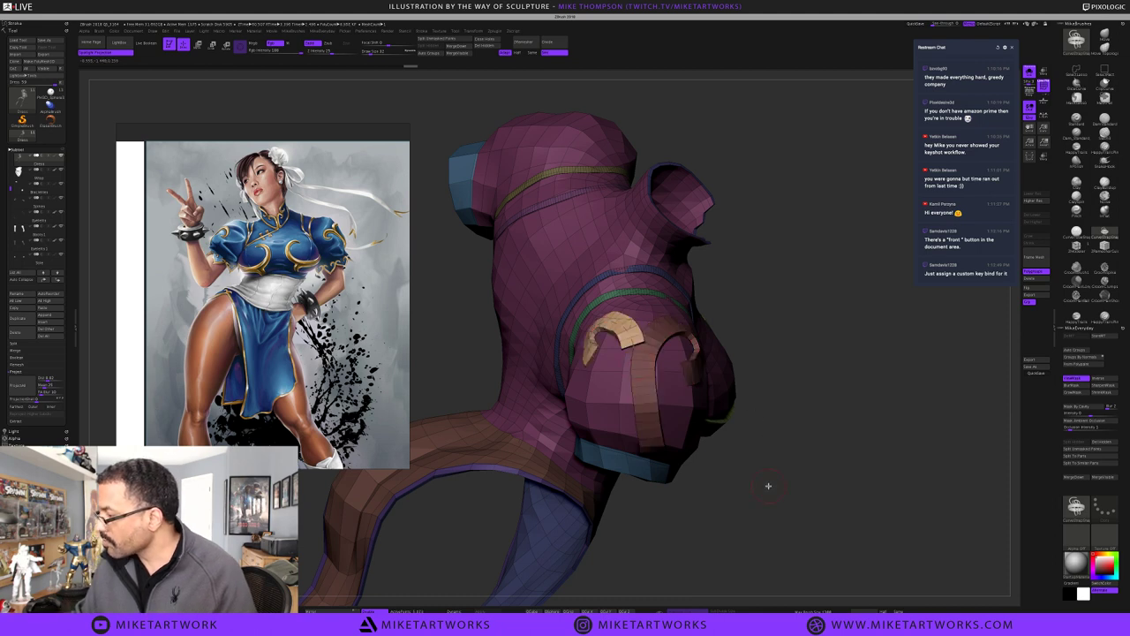
# Draw a matching wide hook-shaped trim on the outer left sleeve from the cuff up to a curl, undoing the first attempt
pyautogui.moveTo(801, 521); pyautogui.dragTo(838, 320)
pyautogui.moveTo(844, 411); pyautogui.dragTo(846, 411)
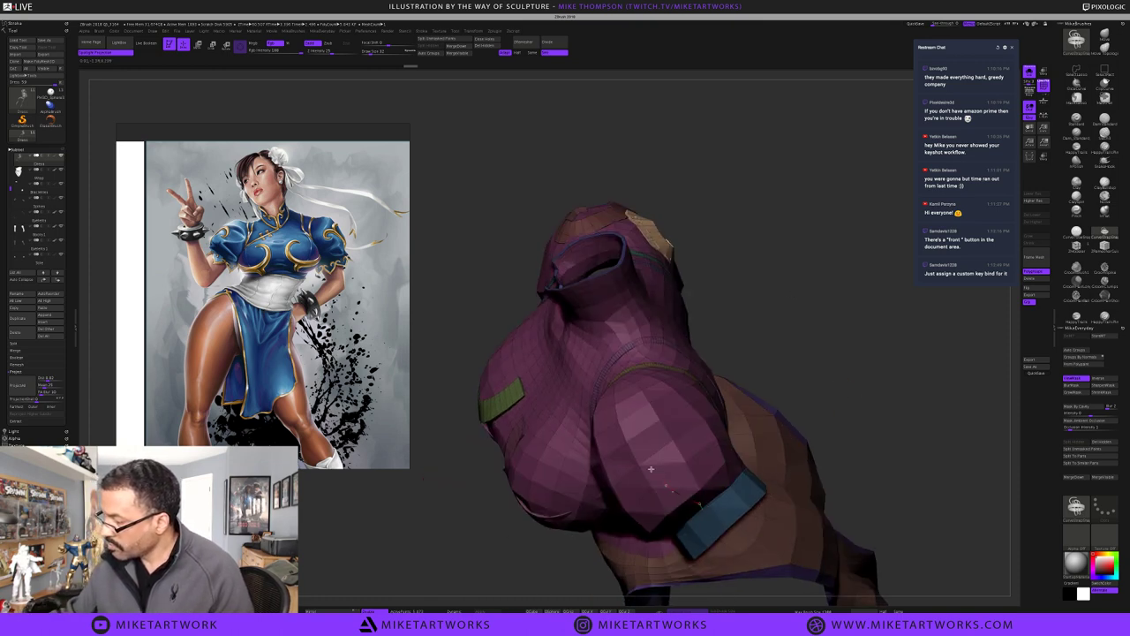
pyautogui.moveTo(651, 468)
pyautogui.mouseDown()
pyautogui.moveTo(640, 402)
pyautogui.moveTo(677, 385)
pyautogui.moveTo(696, 411)
pyautogui.moveTo(671, 432)
pyautogui.mouseUp()
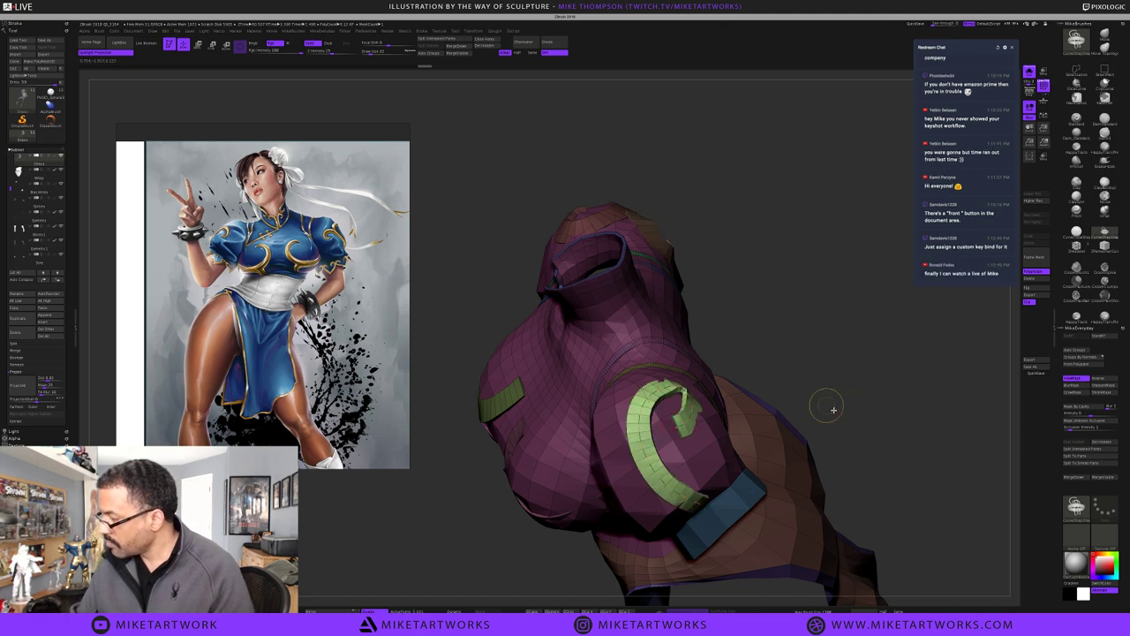
pyautogui.hotkey('ctrl', 'z')
pyautogui.moveTo(822, 383); pyautogui.dragTo(815, 379)
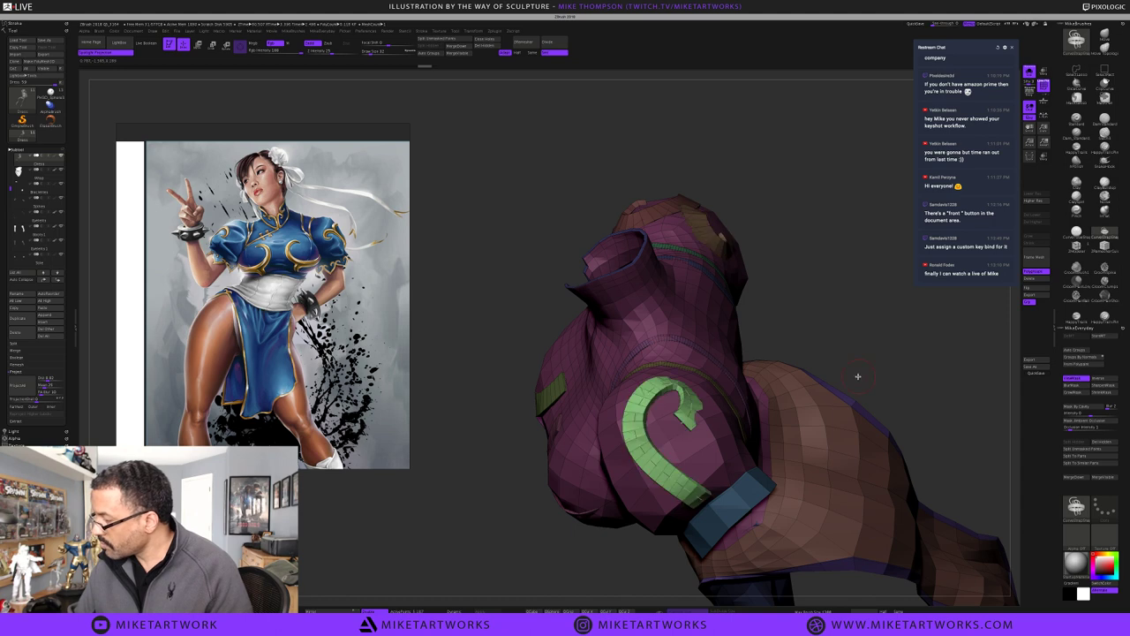
# Add a short wide curved trim piece on the front of the left sleeve beside the hook-shaped trim, and check it from the front
pyautogui.moveTo(855, 367); pyautogui.dragTo(926, 333)
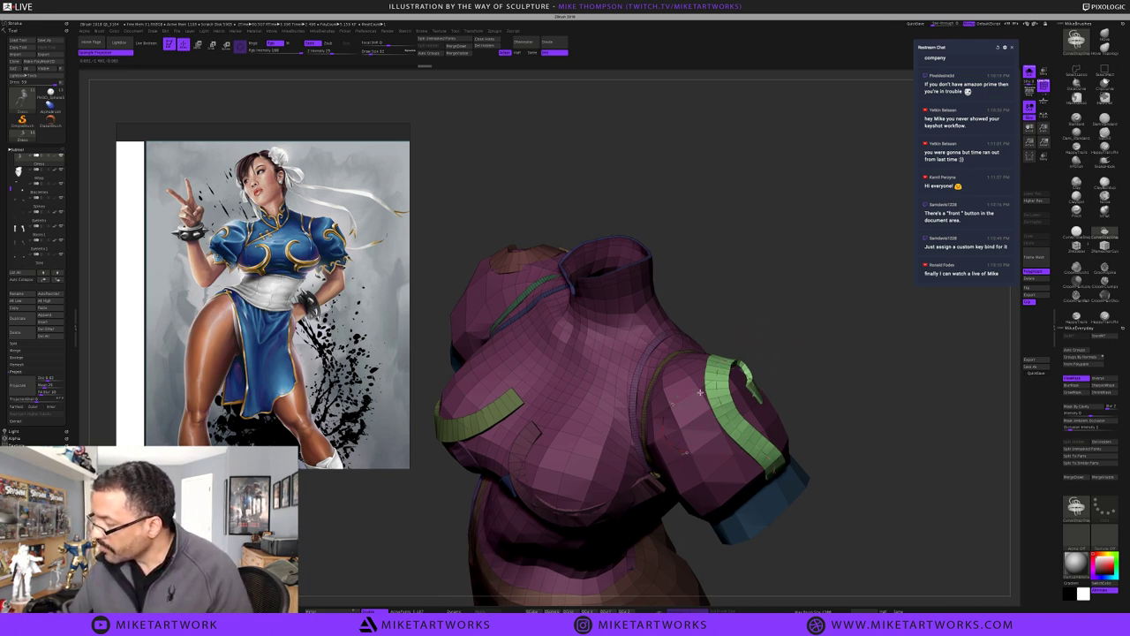
pyautogui.moveTo(729, 407); pyautogui.dragTo(732, 407)
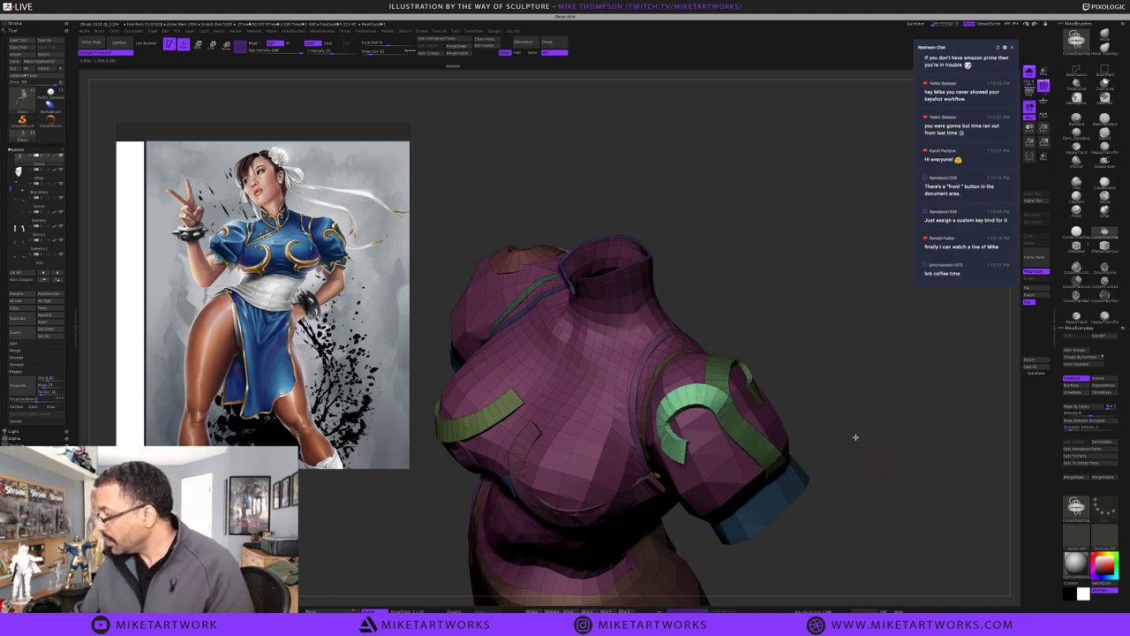
pyautogui.keyDown('alt'); pyautogui.moveTo(855, 437); pyautogui.dragTo(871, 451); pyautogui.keyUp('alt')
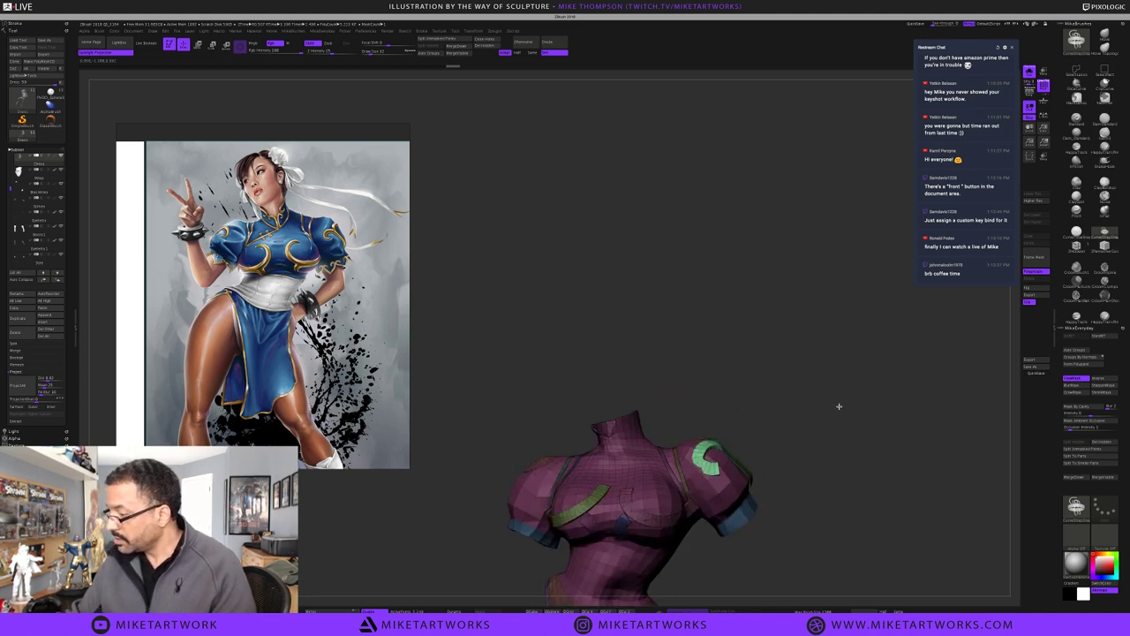
pyautogui.keyDown('alt'); pyautogui.moveTo(839, 314); pyautogui.dragTo(840, 313); pyautogui.keyUp('alt')
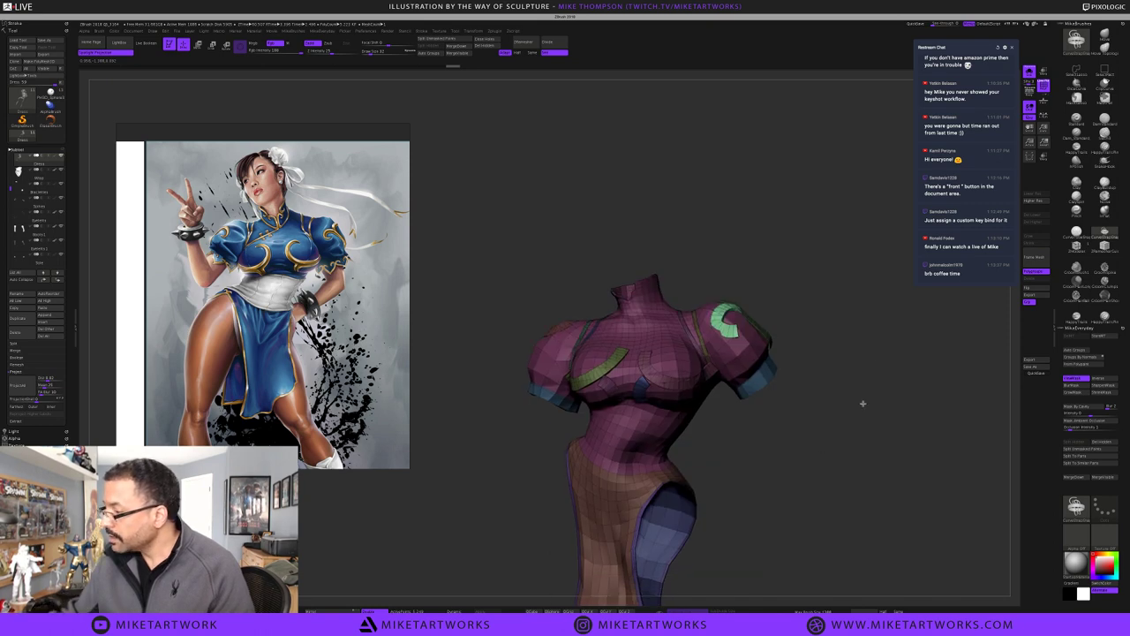
pyautogui.moveTo(797, 473); pyautogui.dragTo(797, 471)
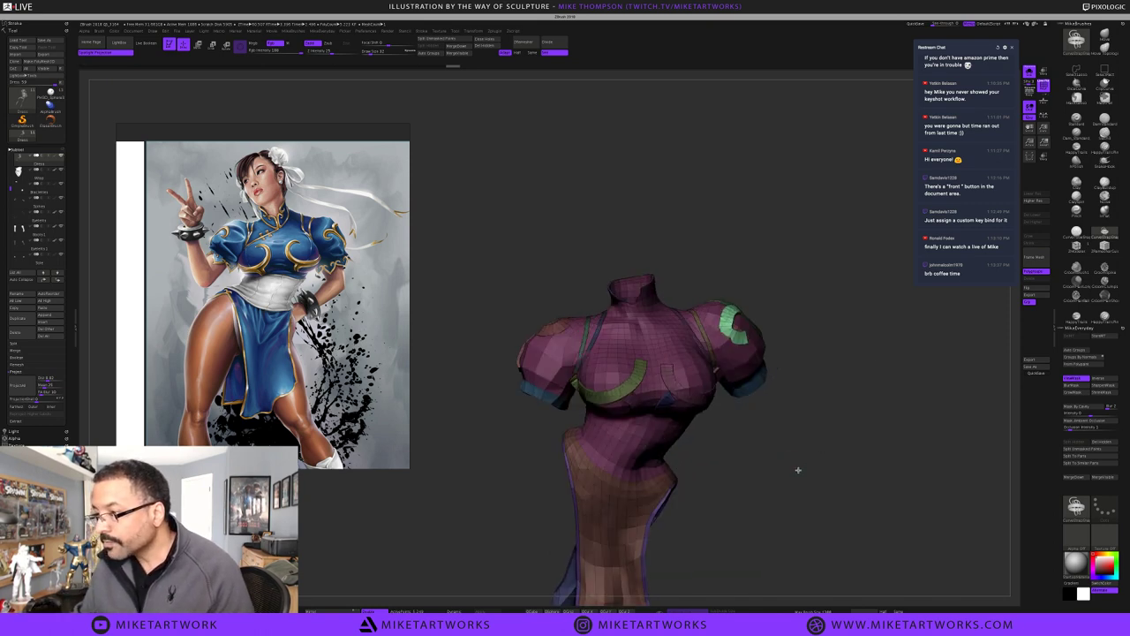
# Draw a thin diagonal trim strap across the upper right chest from the armhole towards the collar, adjusting the draw size
pyautogui.press('s')
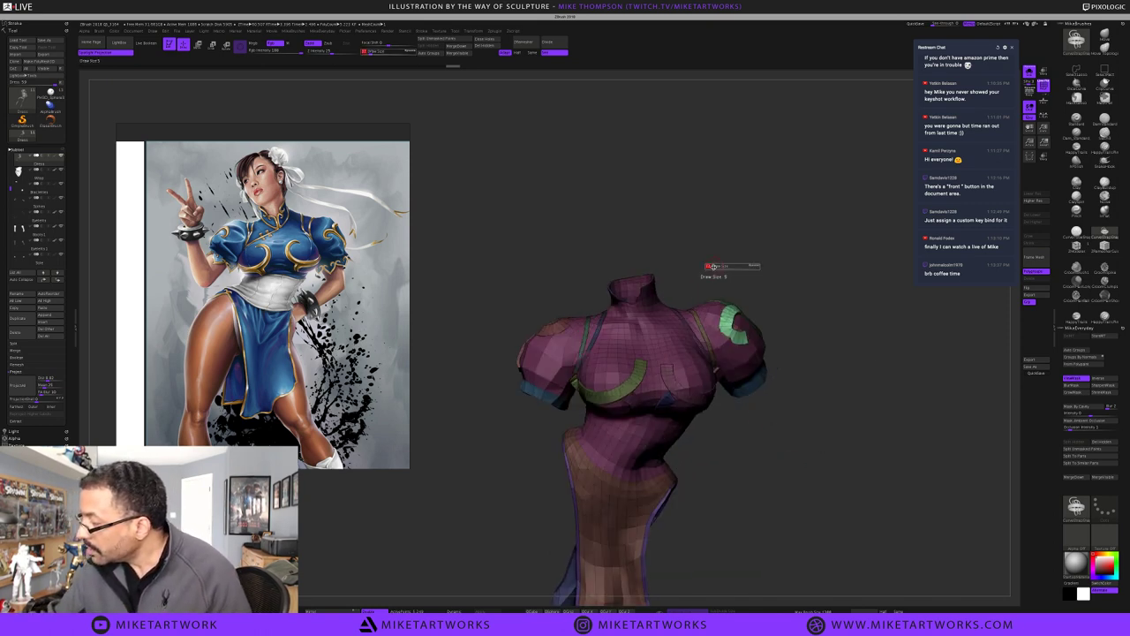
pyautogui.click(713, 267)
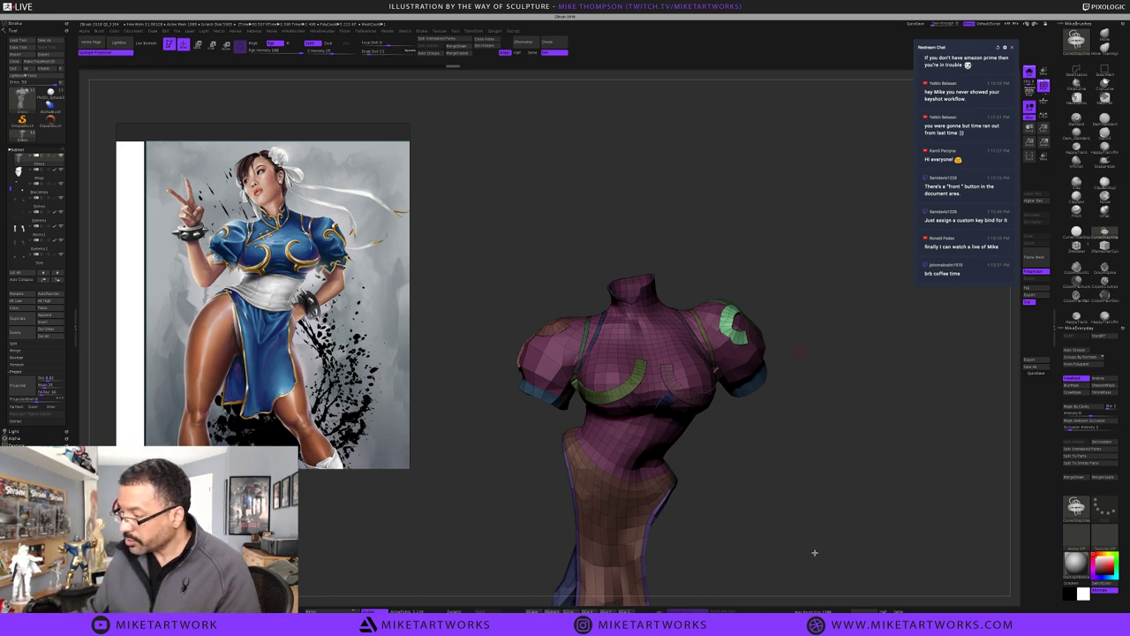
pyautogui.moveTo(819, 544); pyautogui.dragTo(821, 540)
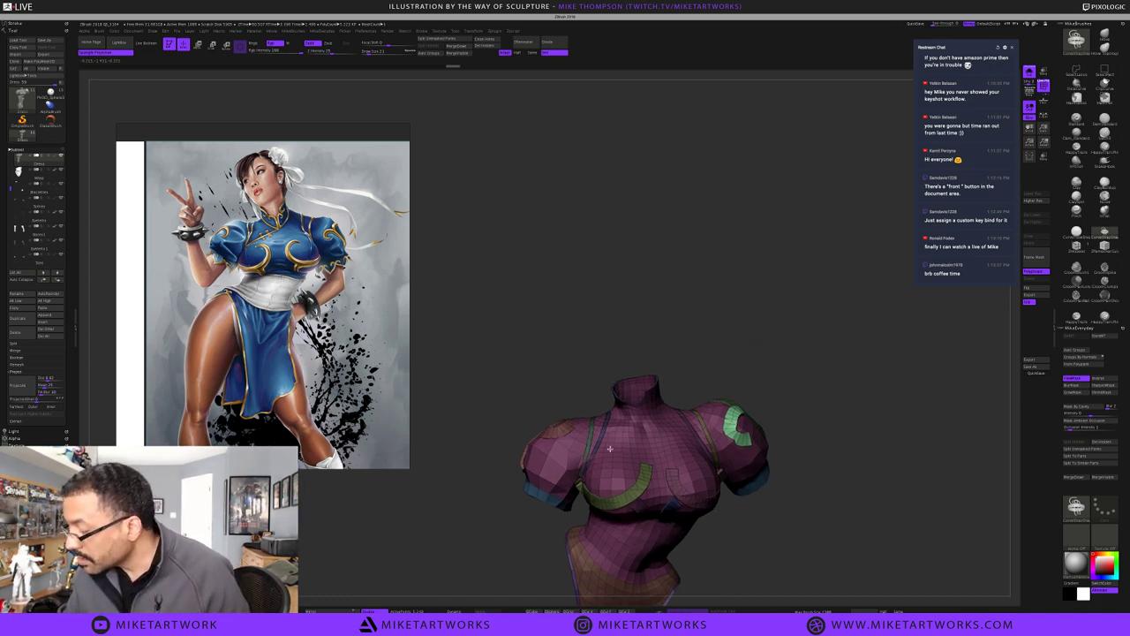
pyautogui.moveTo(734, 370); pyautogui.dragTo(750, 371)
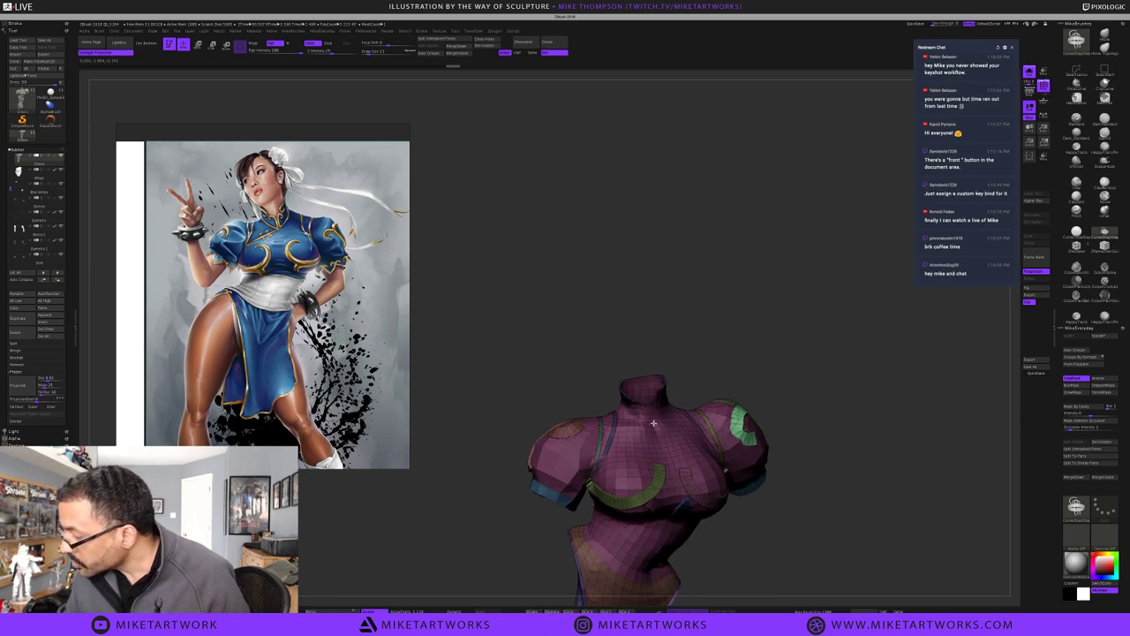
pyautogui.moveTo(595, 467); pyautogui.dragTo(600, 462)
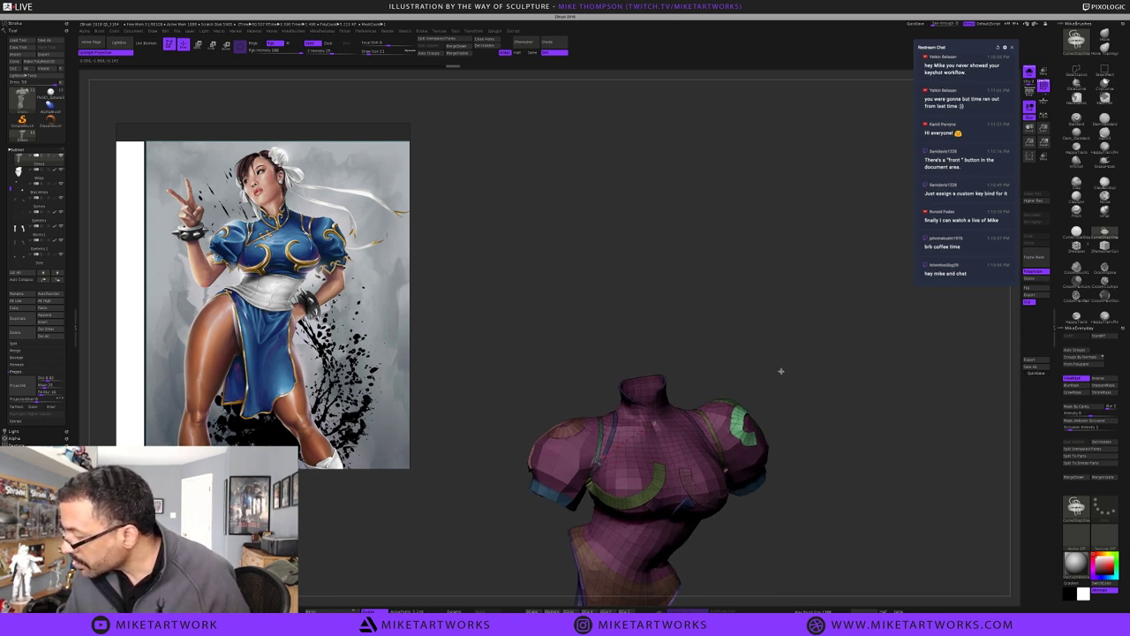
pyautogui.press('s')
pyautogui.moveTo(764, 359); pyautogui.dragTo(768, 360)
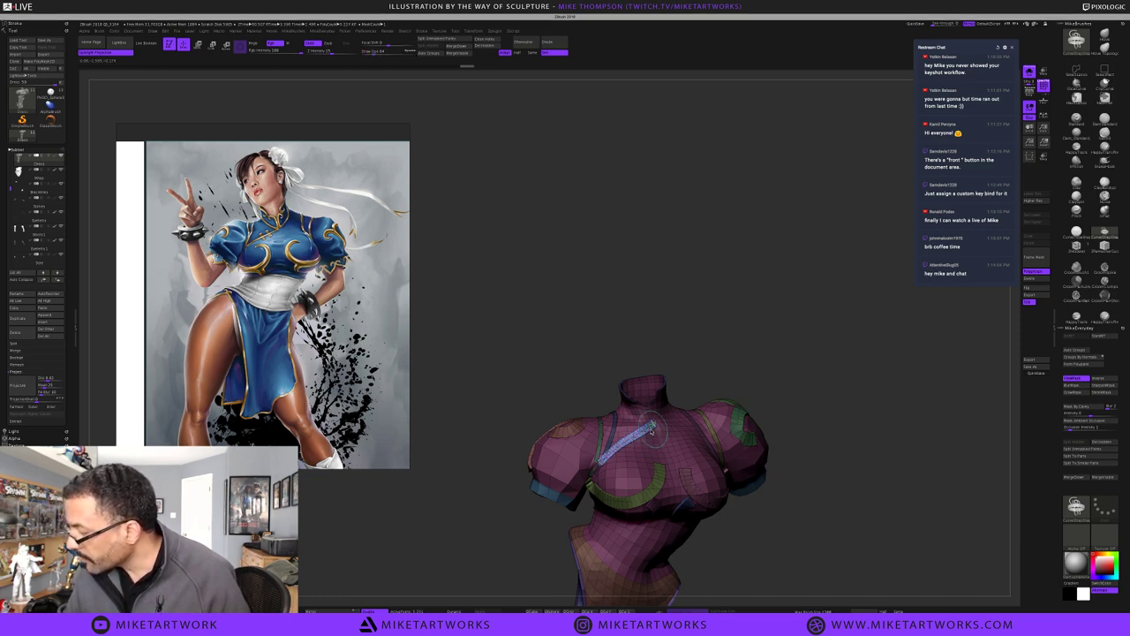
pyautogui.click(638, 434)
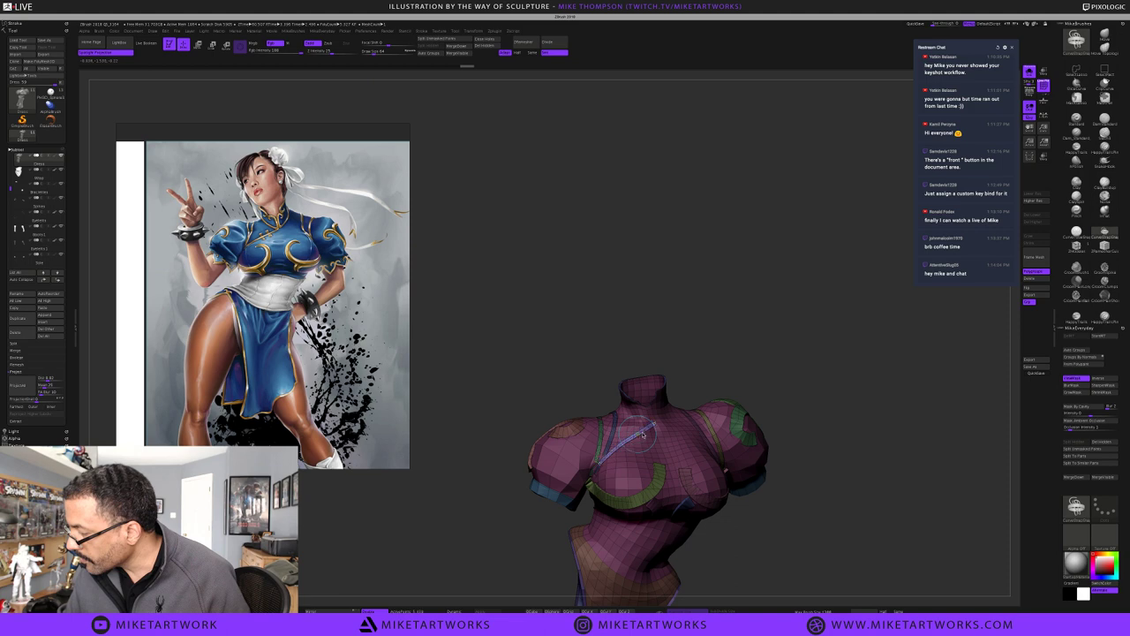
pyautogui.keyDown('ctrl'); pyautogui.moveTo(792, 371); pyautogui.dragTo(816, 422); pyautogui.keyUp('ctrl')
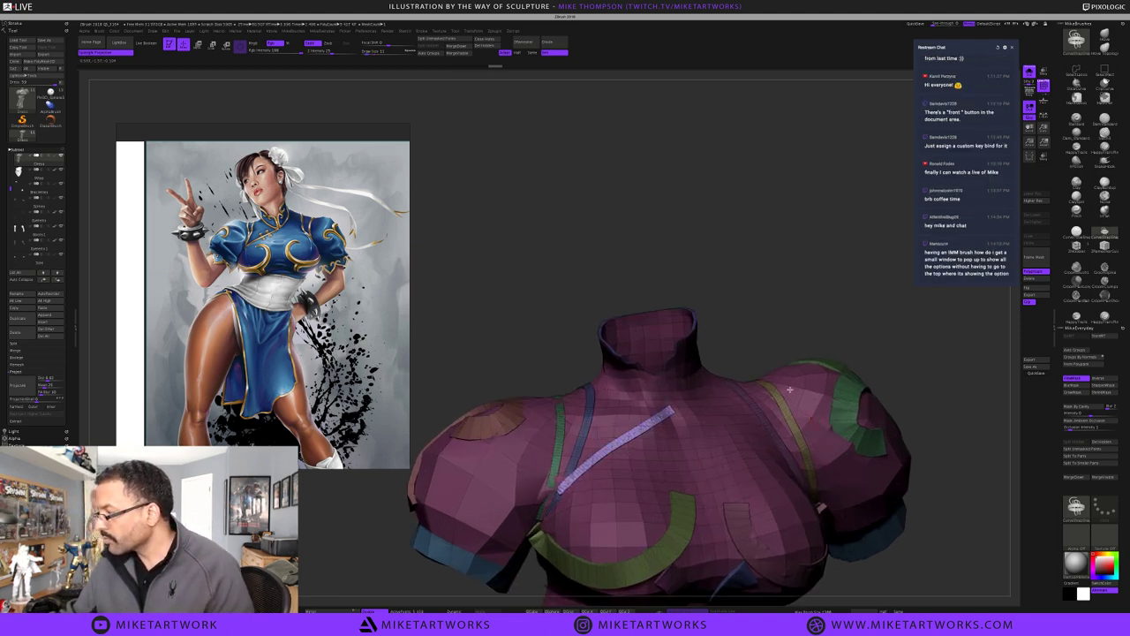
# Draw a thin trim strap around the base of the neck, extending its curve around the back of the collar
pyautogui.keyDown('alt'); pyautogui.moveTo(792, 313); pyautogui.dragTo(812, 341); pyautogui.keyUp('alt')
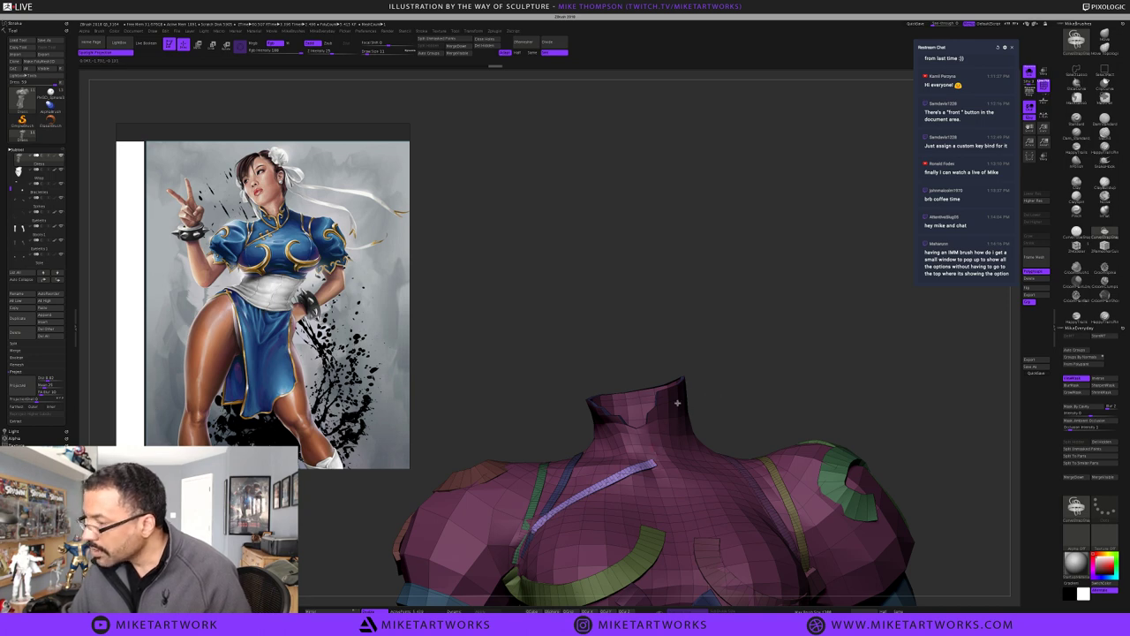
pyautogui.moveTo(735, 380); pyautogui.dragTo(574, 441)
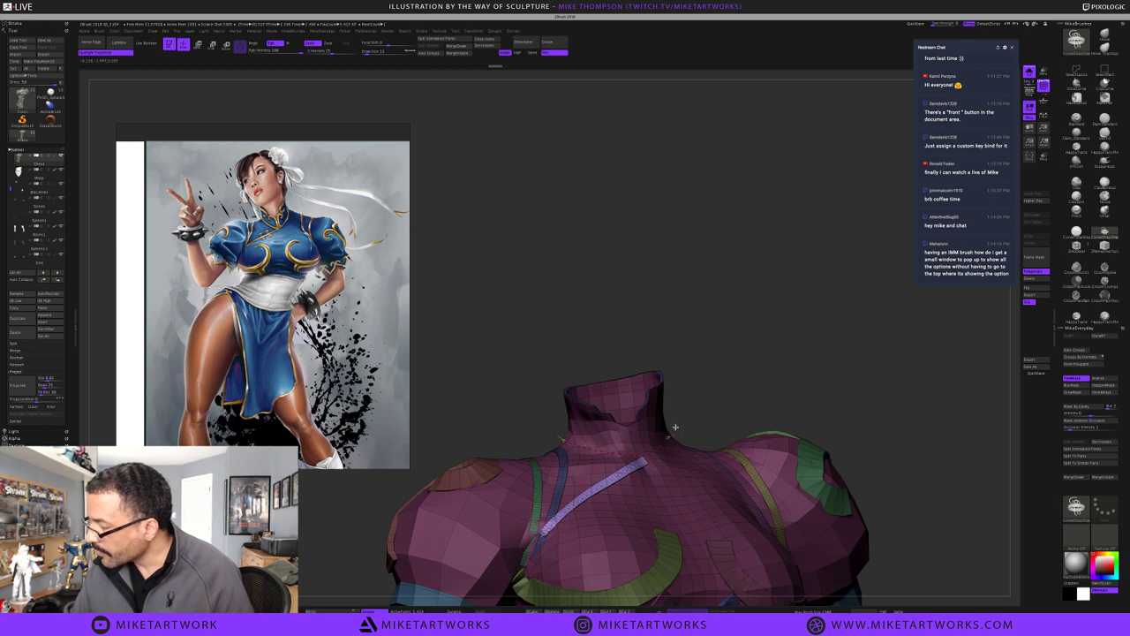
pyautogui.moveTo(812, 385); pyautogui.dragTo(788, 425)
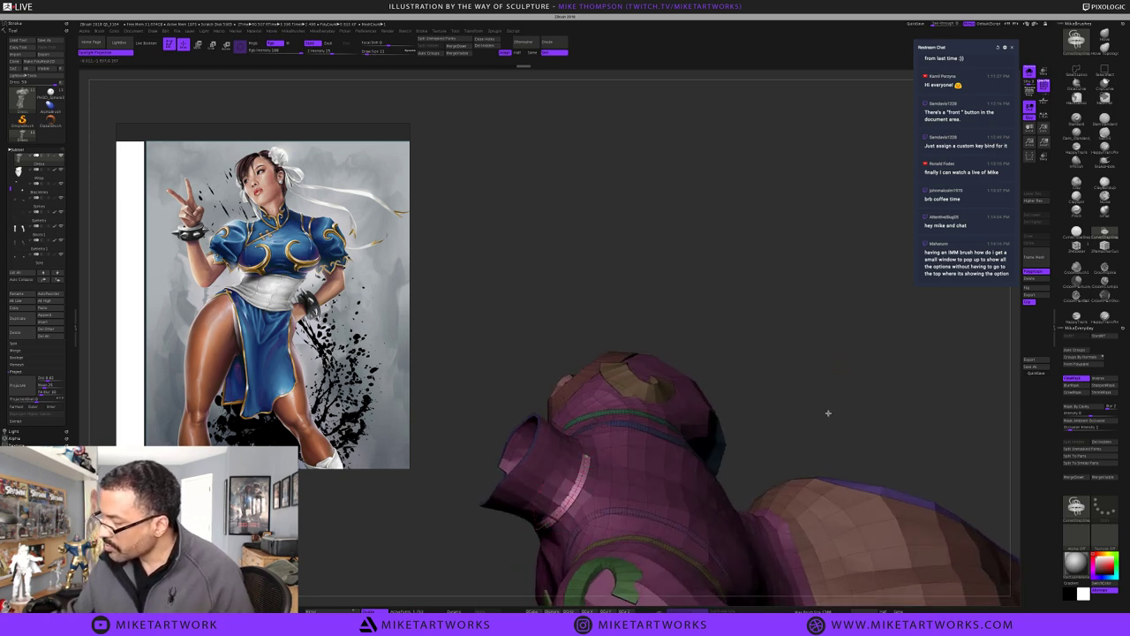
pyautogui.moveTo(825, 411); pyautogui.dragTo(829, 413)
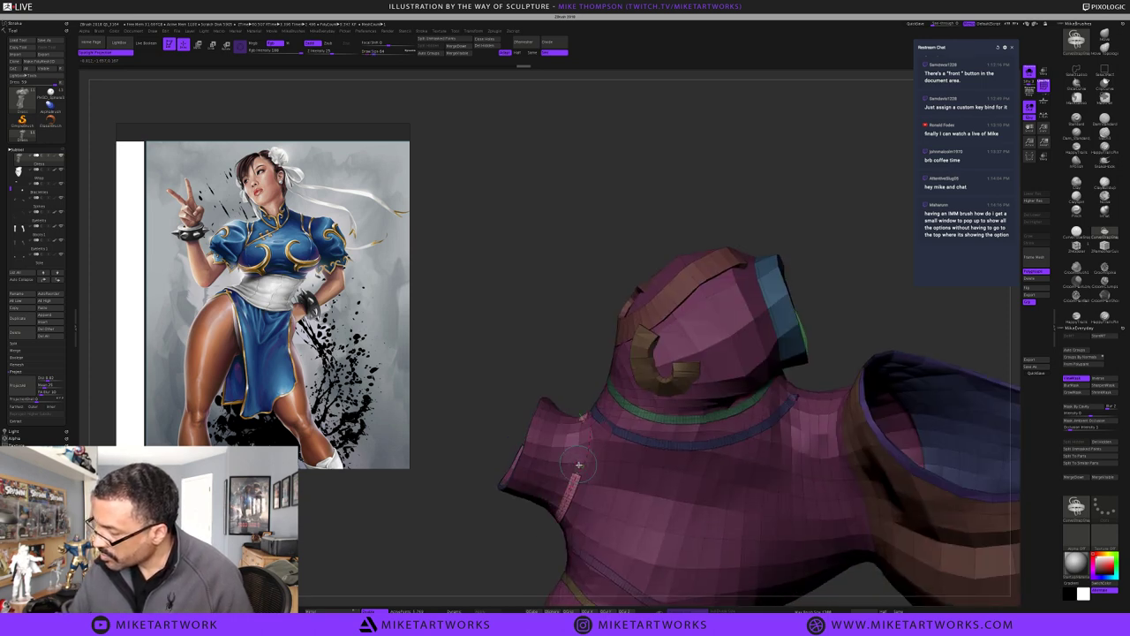
pyautogui.keyDown('ctrl'); pyautogui.keyDown('shift'); pyautogui.click(582, 450); pyautogui.keyUp('shift'); pyautogui.keyUp('ctrl')
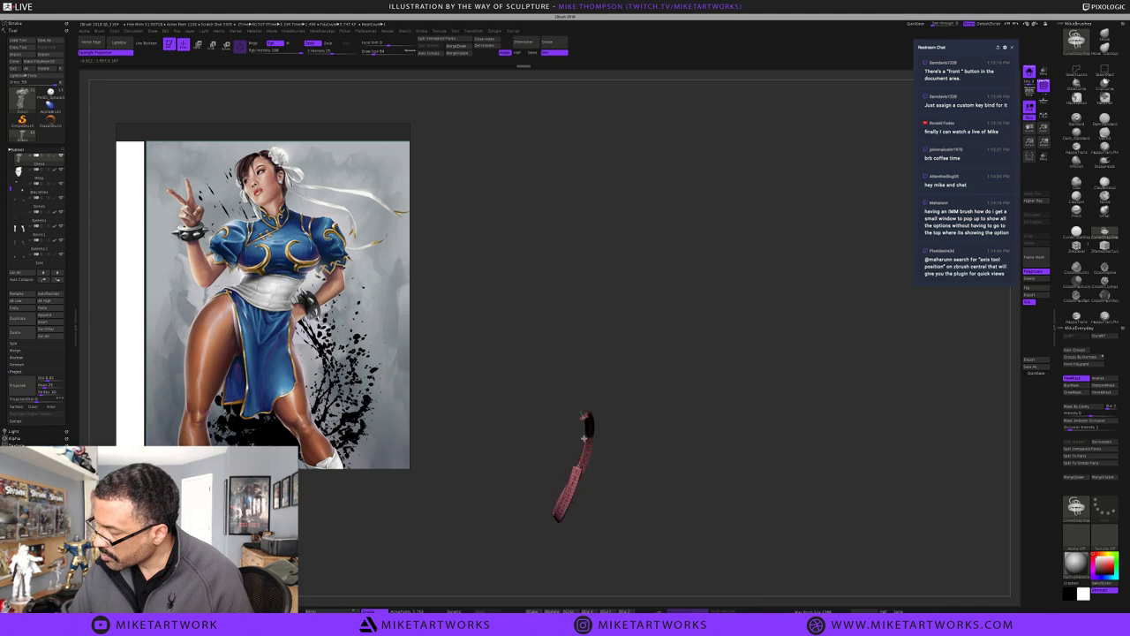
pyautogui.keyDown('ctrl'); pyautogui.keyDown('shift'); pyautogui.click(737, 398); pyautogui.keyUp('shift'); pyautogui.keyUp('ctrl')
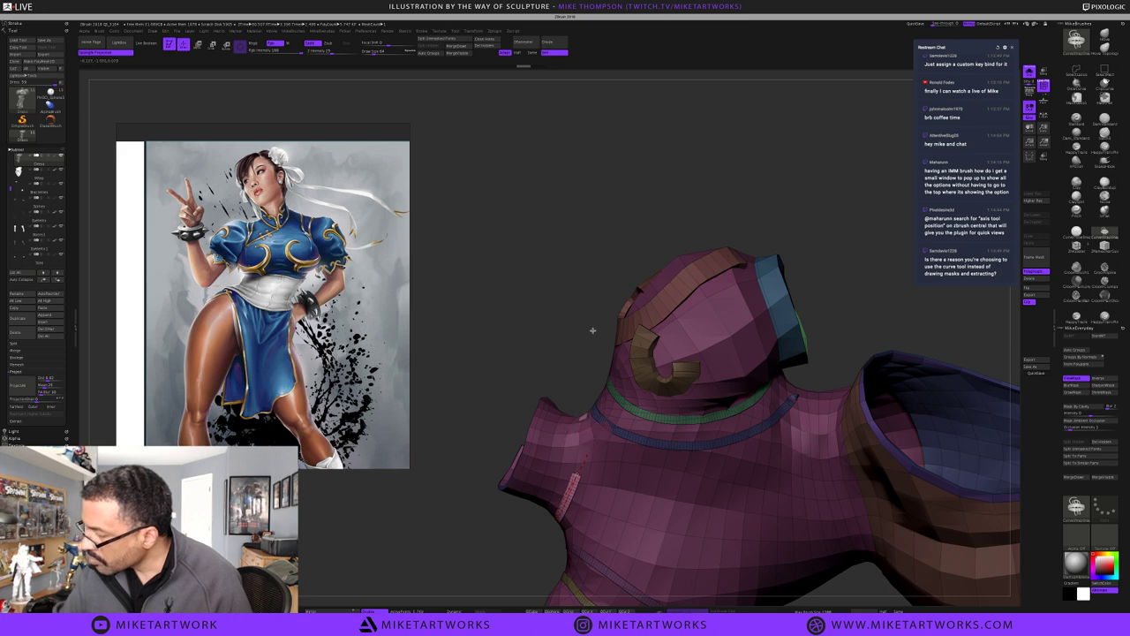
pyautogui.moveTo(602, 330); pyautogui.dragTo(610, 360)
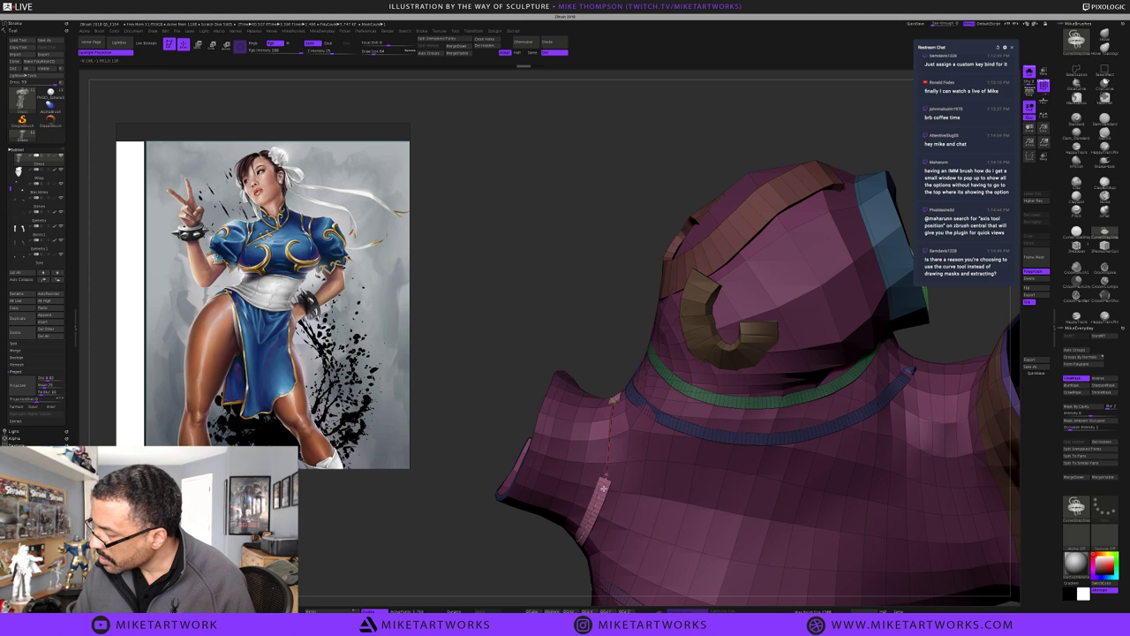
pyautogui.moveTo(614, 400); pyautogui.dragTo(616, 394)
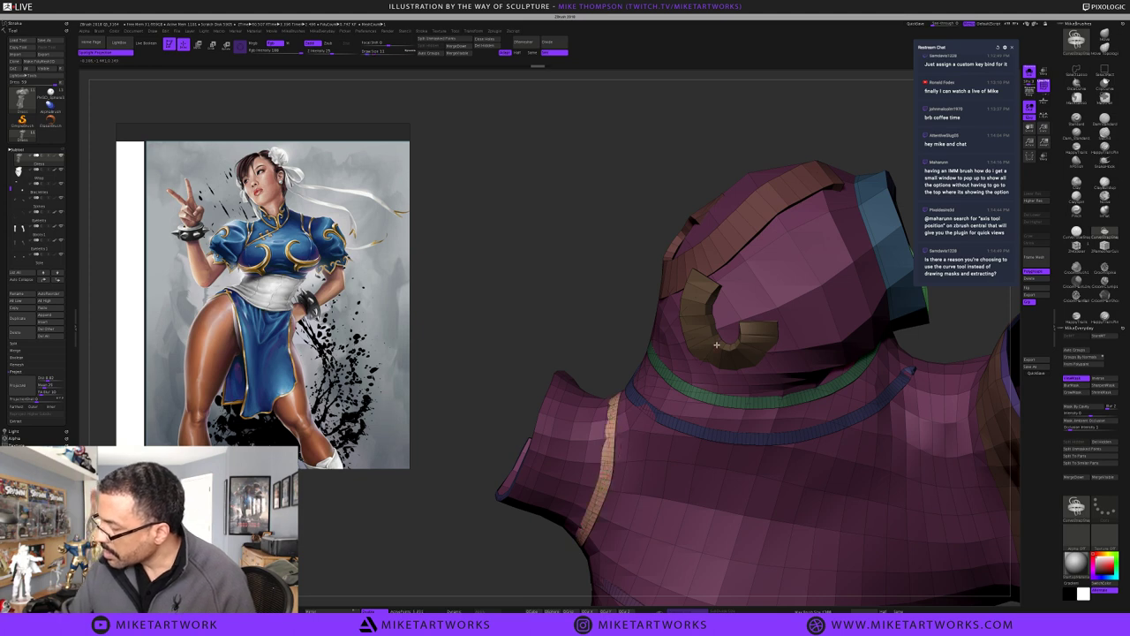
# Check the neckline and chest trim from several sides, and clear the mask from the dress
pyautogui.keyDown('alt'); pyautogui.moveTo(569, 257); pyautogui.dragTo(621, 364); pyautogui.keyUp('alt')
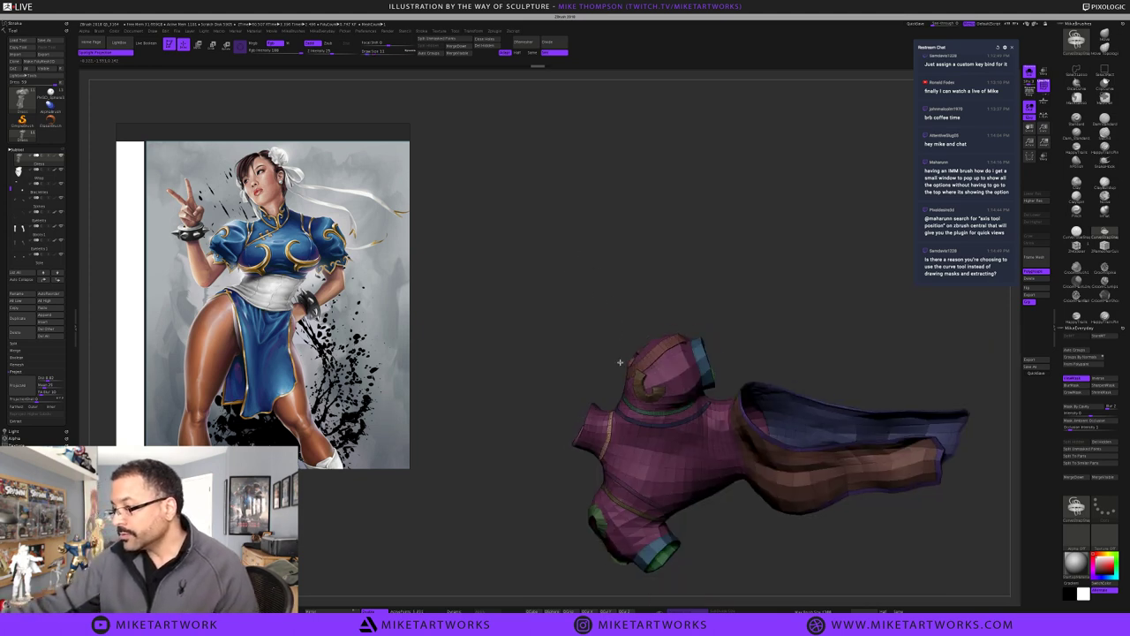
pyautogui.moveTo(846, 269); pyautogui.dragTo(848, 268)
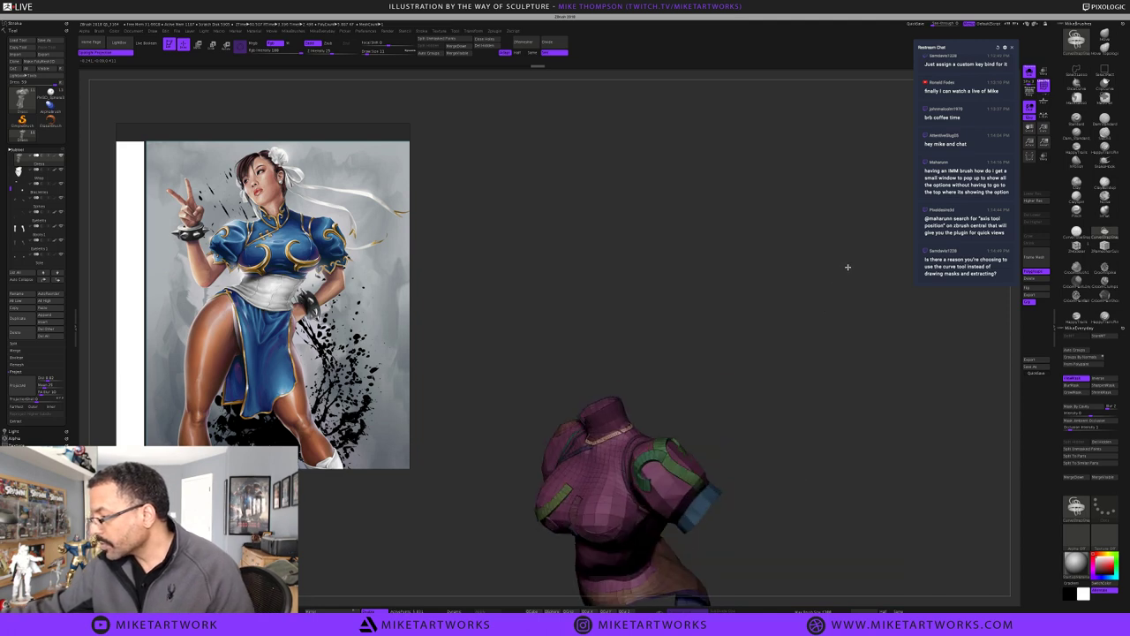
pyautogui.moveTo(804, 385)
pyautogui.keyDown('alt'); pyautogui.mouseDown()
pyautogui.moveTo(815, 390)
pyautogui.moveTo(799, 401)
pyautogui.moveTo(820, 383)
pyautogui.mouseUp(); pyautogui.keyUp('alt')
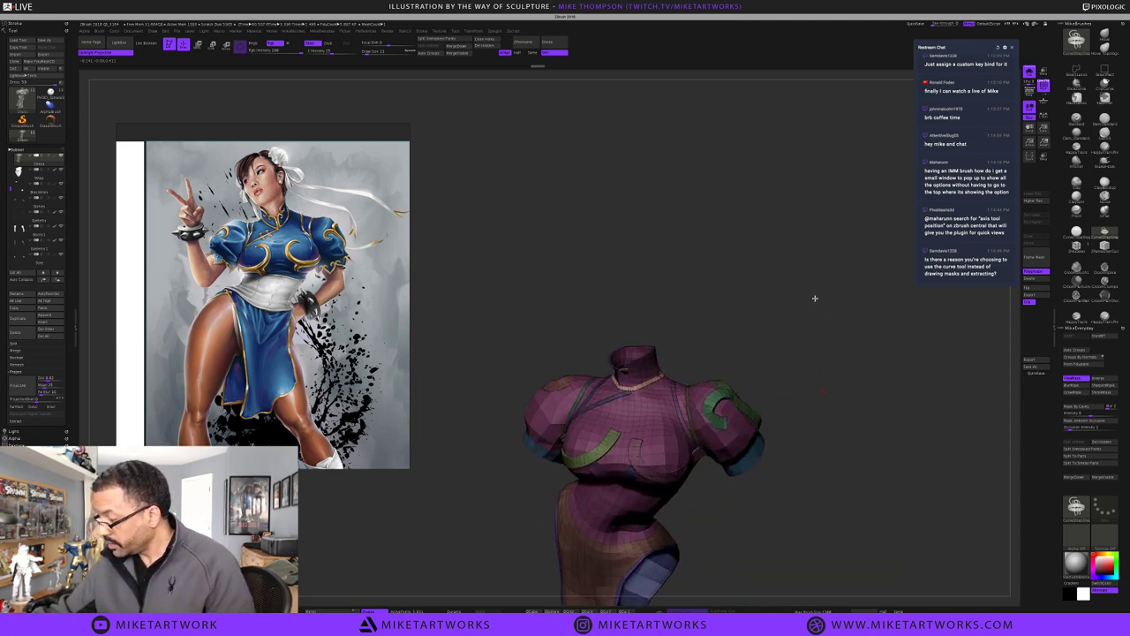
pyautogui.keyDown('alt'); pyautogui.moveTo(815, 298); pyautogui.dragTo(819, 298); pyautogui.keyUp('alt')
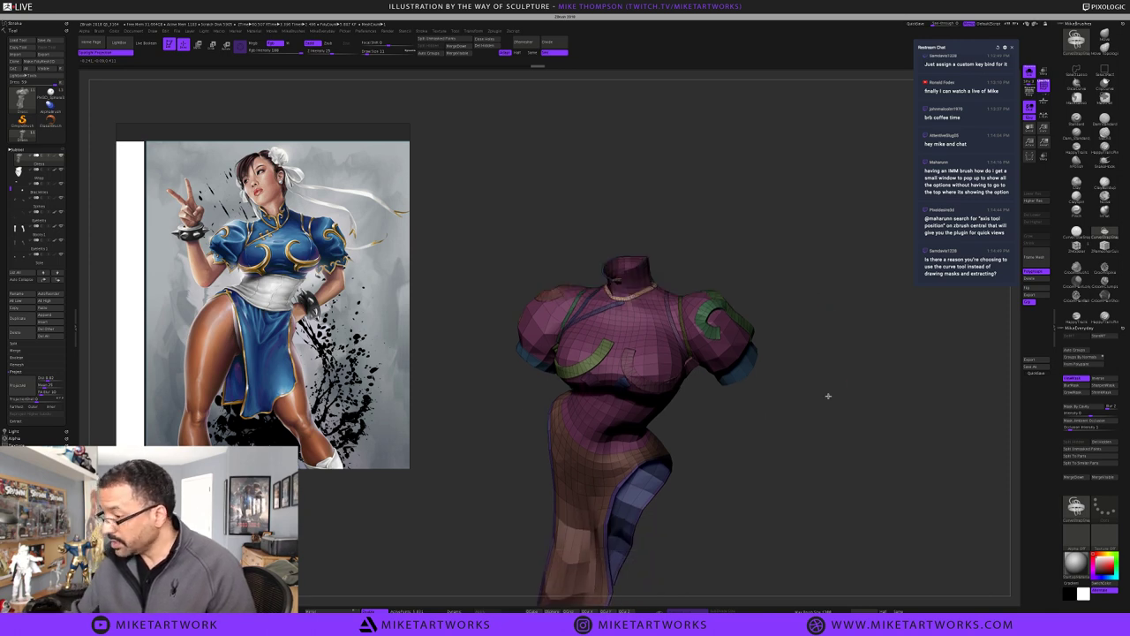
pyautogui.moveTo(828, 396); pyautogui.dragTo(784, 444)
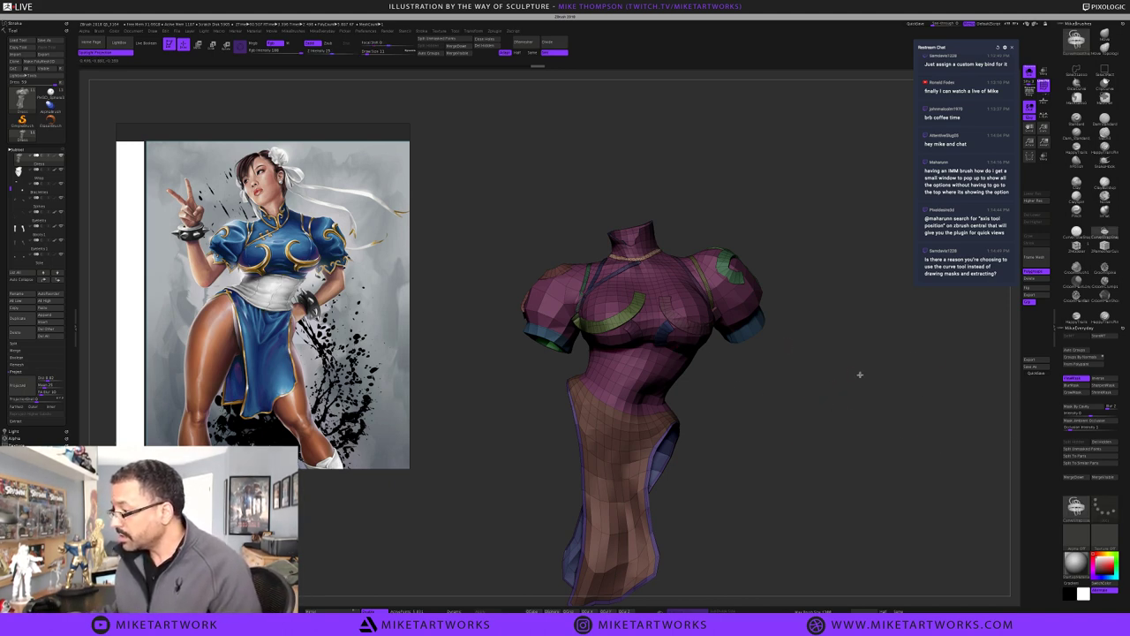
pyautogui.press('ctrl')
pyautogui.keyDown('ctrl'); pyautogui.moveTo(857, 363); pyautogui.dragTo(763, 386); pyautogui.keyUp('ctrl')
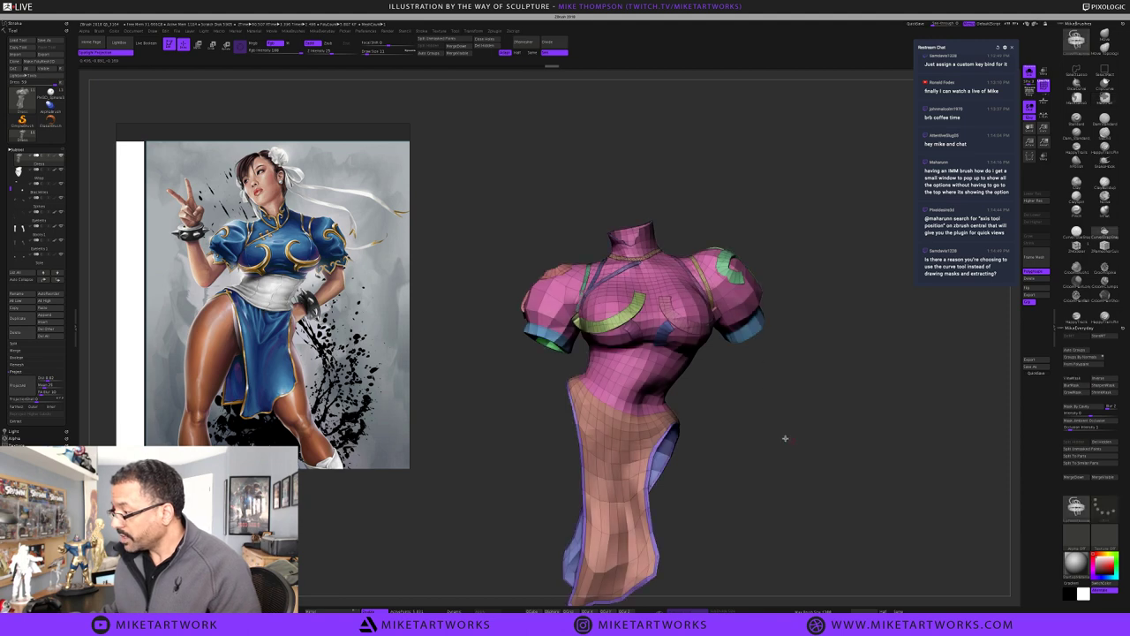
# Hide the curved trim polygroups around both busts, including the small pieces between them, keeping the torso visible
pyautogui.keyDown('ctrl'); pyautogui.keyDown('shift'); pyautogui.click(624, 322); pyautogui.keyUp('shift'); pyautogui.keyUp('ctrl')
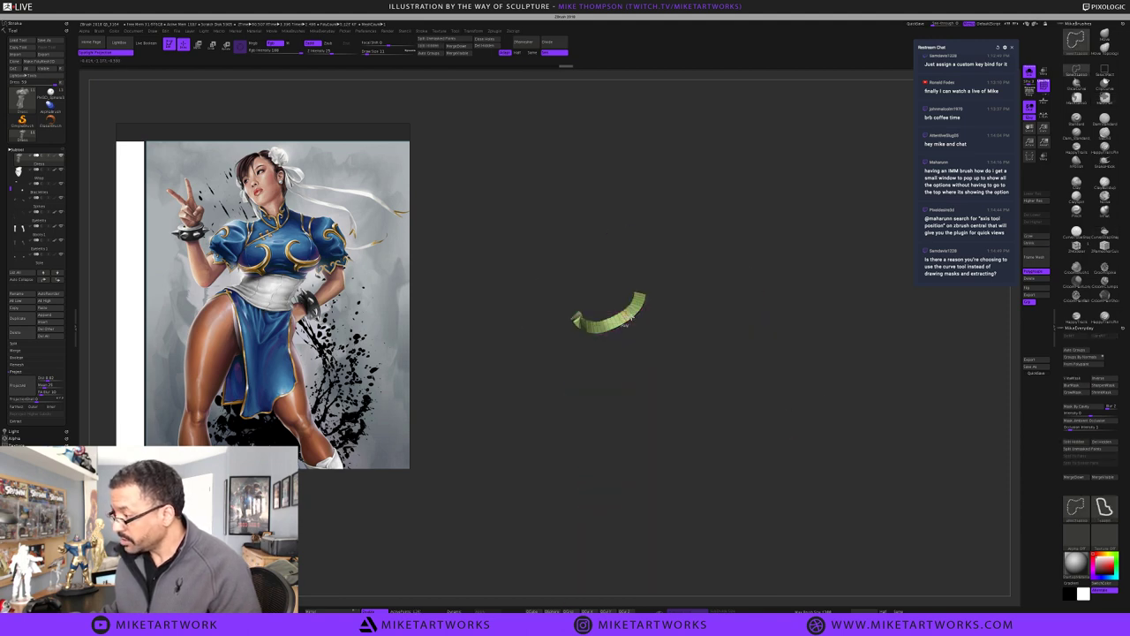
pyautogui.keyDown('ctrl'); pyautogui.keyDown('shift'); pyautogui.click(719, 344); pyautogui.keyUp('shift'); pyautogui.keyUp('ctrl')
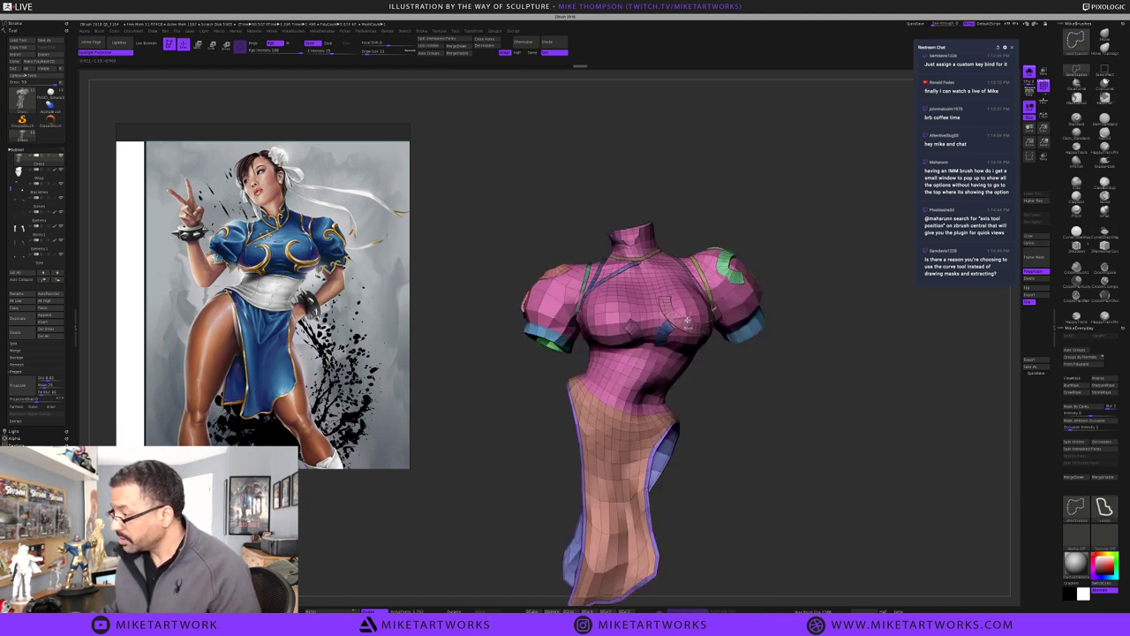
pyautogui.keyDown('ctrl'); pyautogui.keyDown('alt'); pyautogui.keyDown('shift'); pyautogui.click(644, 338); pyautogui.keyUp('shift'); pyautogui.keyUp('alt'); pyautogui.keyUp('ctrl')
pyautogui.keyDown('ctrl'); pyautogui.keyDown('shift'); pyautogui.click(725, 362); pyautogui.keyUp('shift'); pyautogui.keyUp('ctrl')
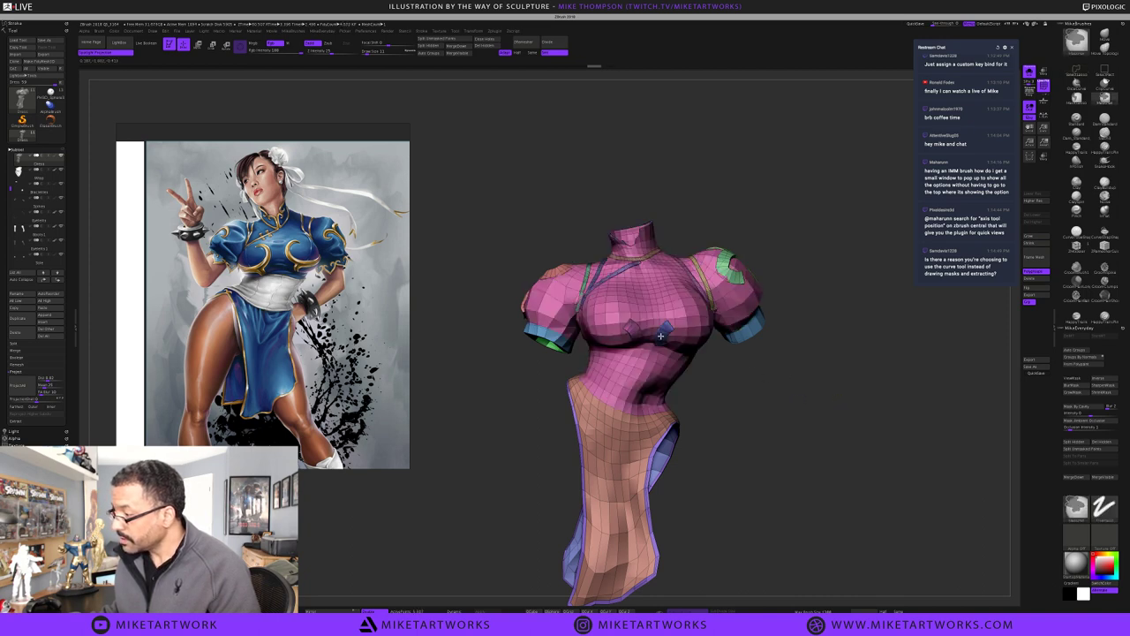
pyautogui.keyDown('ctrl'); pyautogui.keyDown('alt'); pyautogui.keyDown('shift'); pyautogui.click(659, 335); pyautogui.keyUp('shift'); pyautogui.keyUp('alt'); pyautogui.keyUp('ctrl')
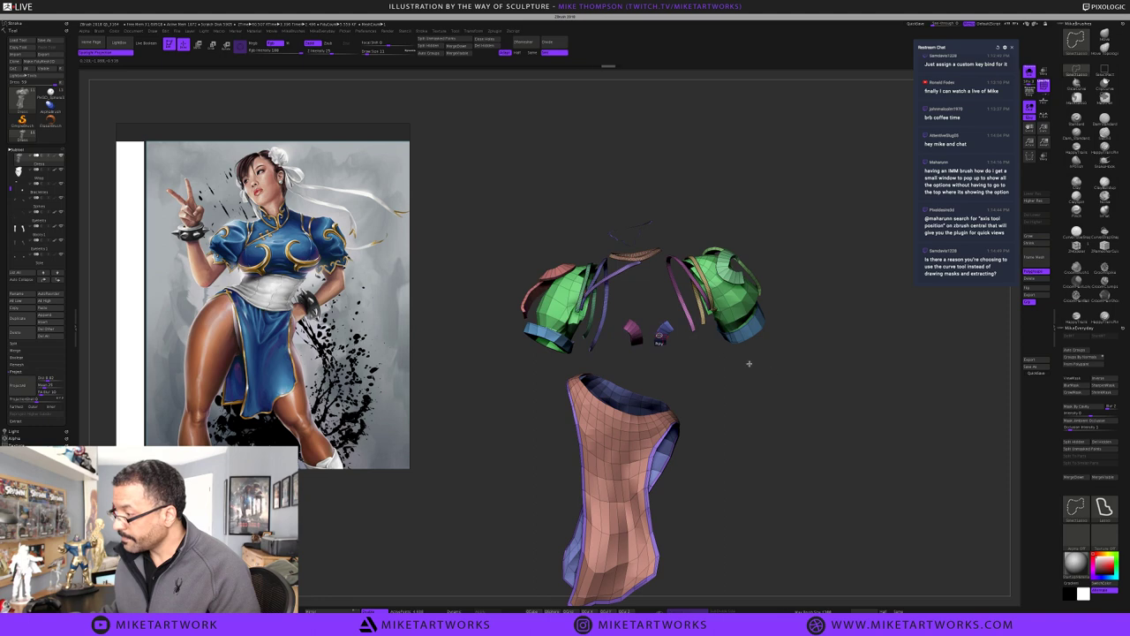
pyautogui.keyDown('ctrl'); pyautogui.keyDown('shift'); pyautogui.click(849, 488); pyautogui.keyUp('shift'); pyautogui.keyUp('ctrl')
pyautogui.keyDown('alt'); pyautogui.moveTo(848, 487); pyautogui.dragTo(807, 433); pyautogui.keyUp('alt')
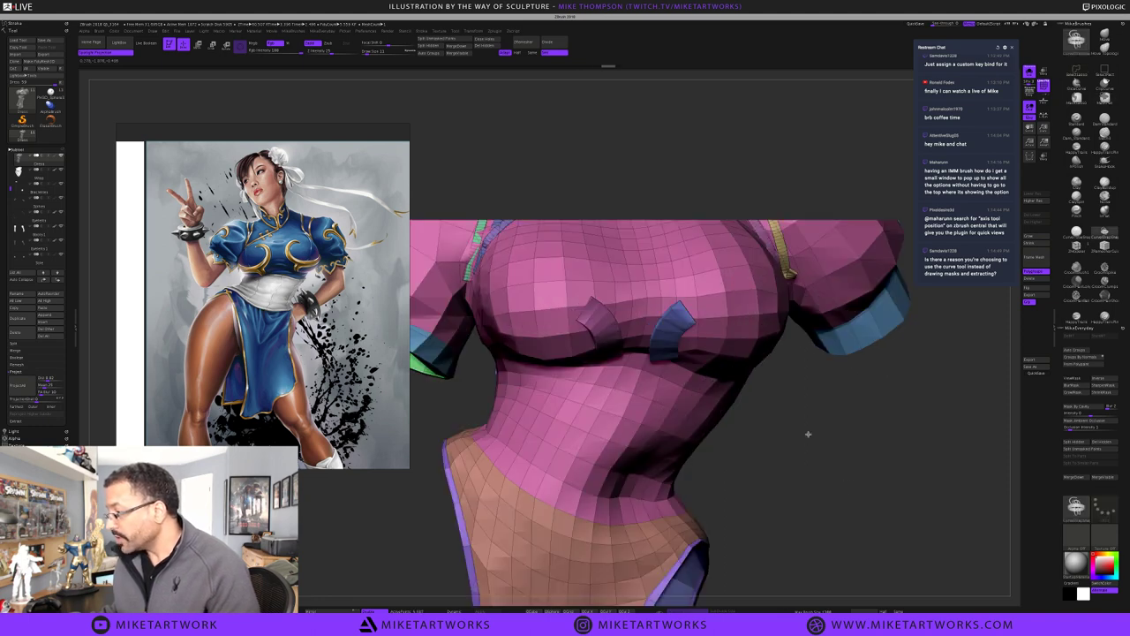
pyautogui.keyDown('ctrl'); pyautogui.keyDown('alt'); pyautogui.keyDown('shift'); pyautogui.click(589, 329); pyautogui.keyUp('shift'); pyautogui.keyUp('alt'); pyautogui.keyUp('ctrl')
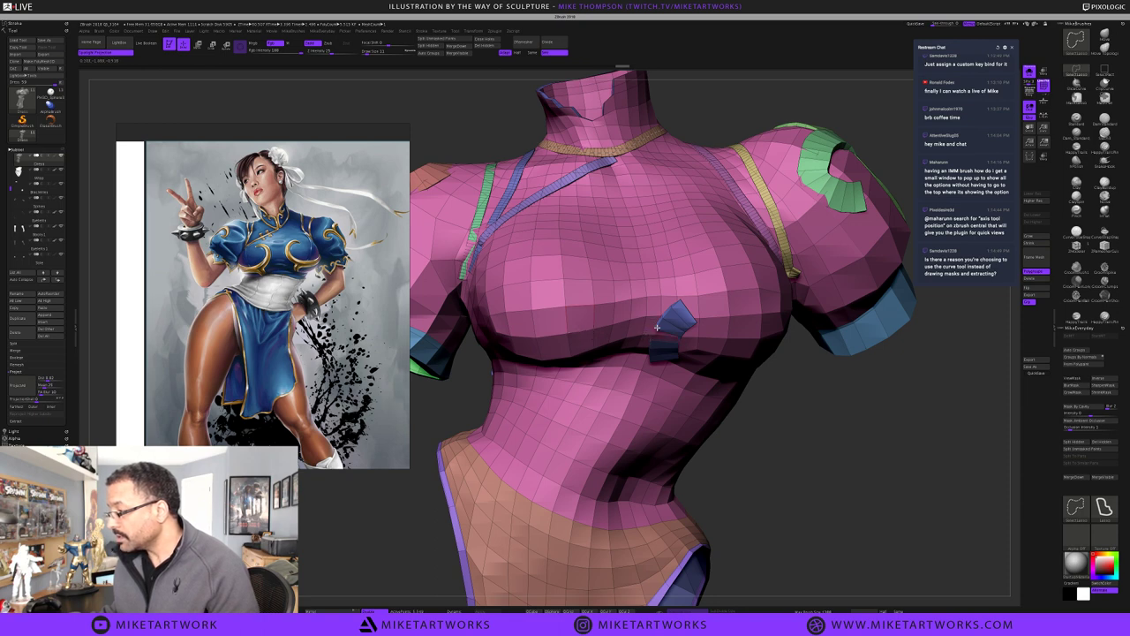
pyautogui.keyDown('ctrl'); pyautogui.keyDown('alt'); pyautogui.keyDown('shift'); pyautogui.click(657, 327); pyautogui.keyUp('shift'); pyautogui.keyUp('alt'); pyautogui.keyUp('ctrl')
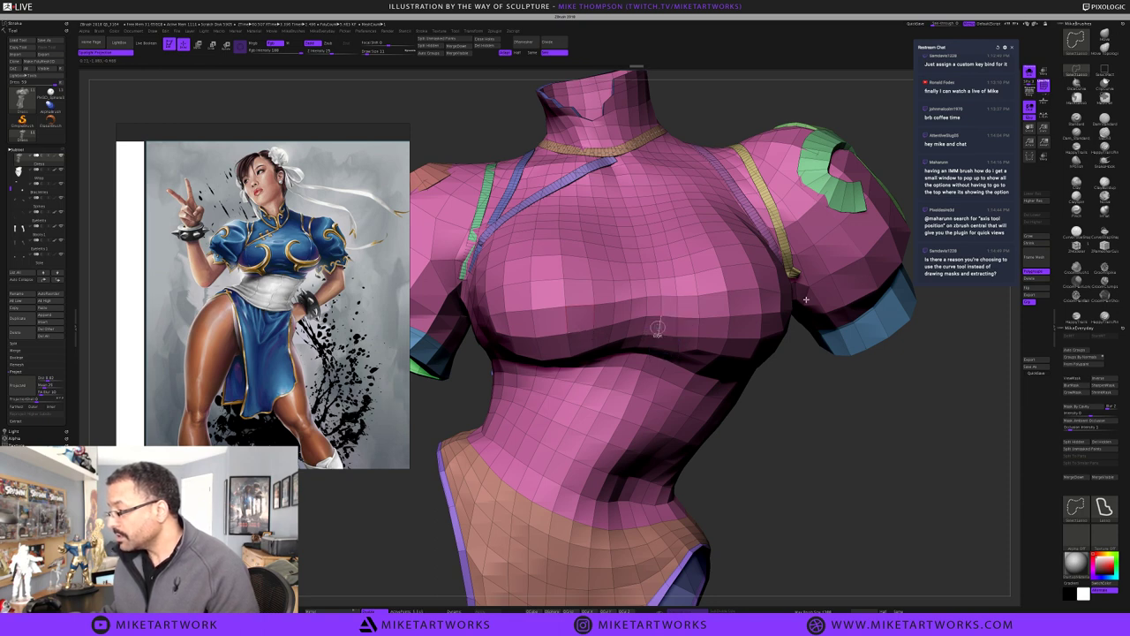
# Hide the hook-shaped and short trim pieces on the left sleeve and the inner strap beside the left shoulder seam
pyautogui.keyDown('ctrl'); pyautogui.keyDown('alt'); pyautogui.keyDown('shift'); pyautogui.click(832, 148); pyautogui.keyUp('shift'); pyautogui.keyUp('alt'); pyautogui.keyUp('ctrl')
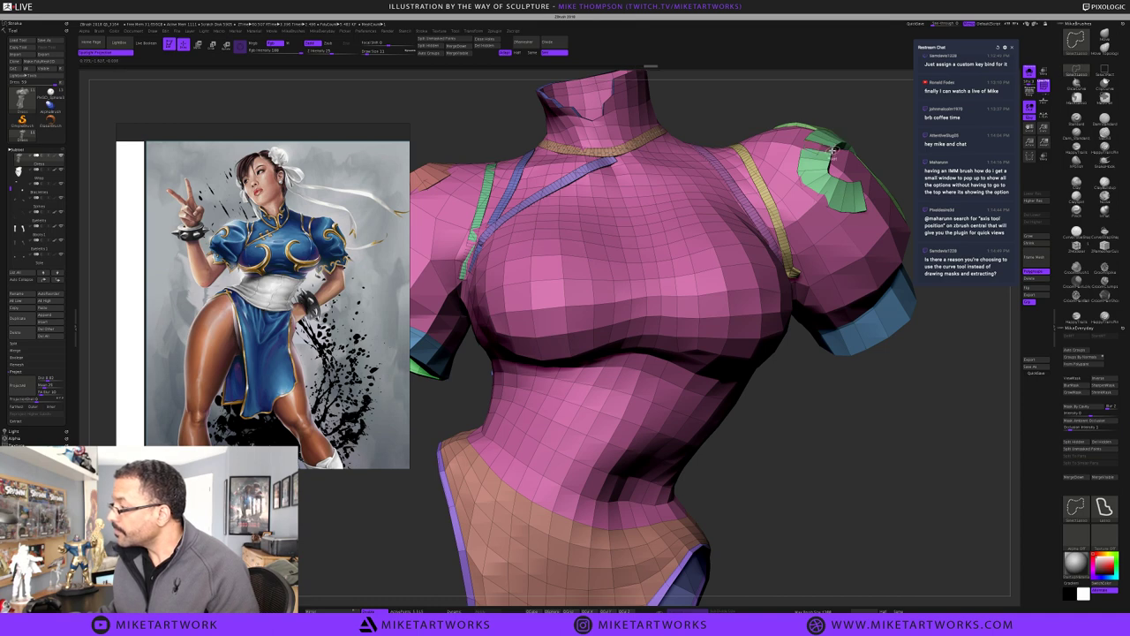
pyautogui.keyDown('ctrl'); pyautogui.keyDown('alt'); pyautogui.keyDown('shift'); pyautogui.click(832, 146); pyautogui.keyUp('shift'); pyautogui.keyUp('alt'); pyautogui.keyUp('ctrl')
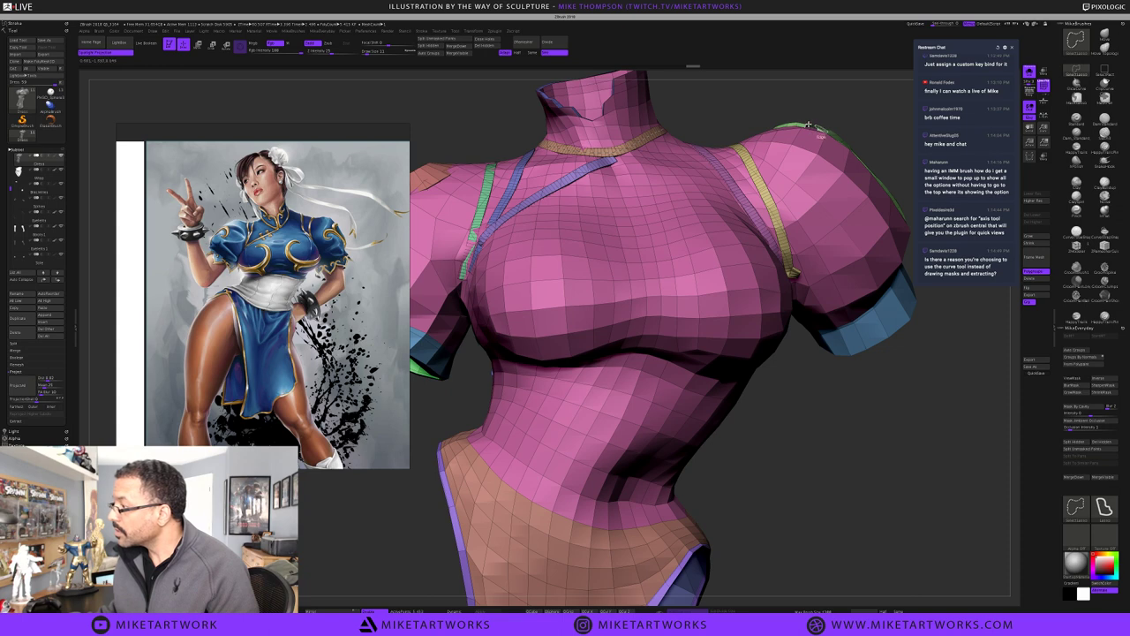
pyautogui.keyDown('ctrl'); pyautogui.keyDown('shift'); pyautogui.click(802, 125); pyautogui.keyUp('shift'); pyautogui.keyUp('ctrl')
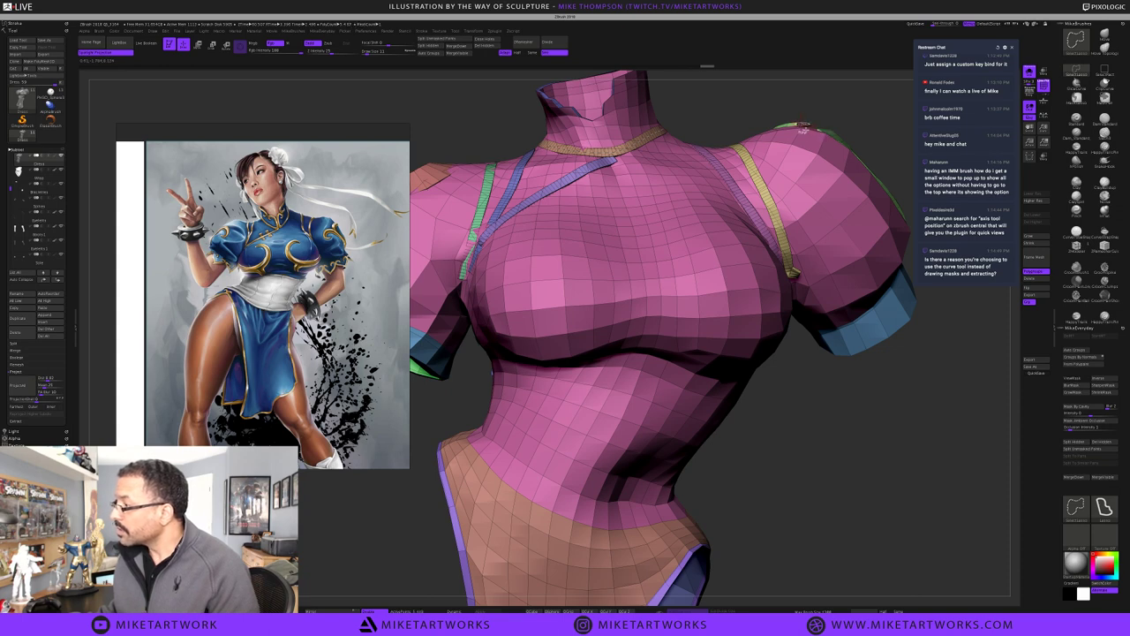
pyautogui.moveTo(832, 127); pyautogui.dragTo(786, 278)
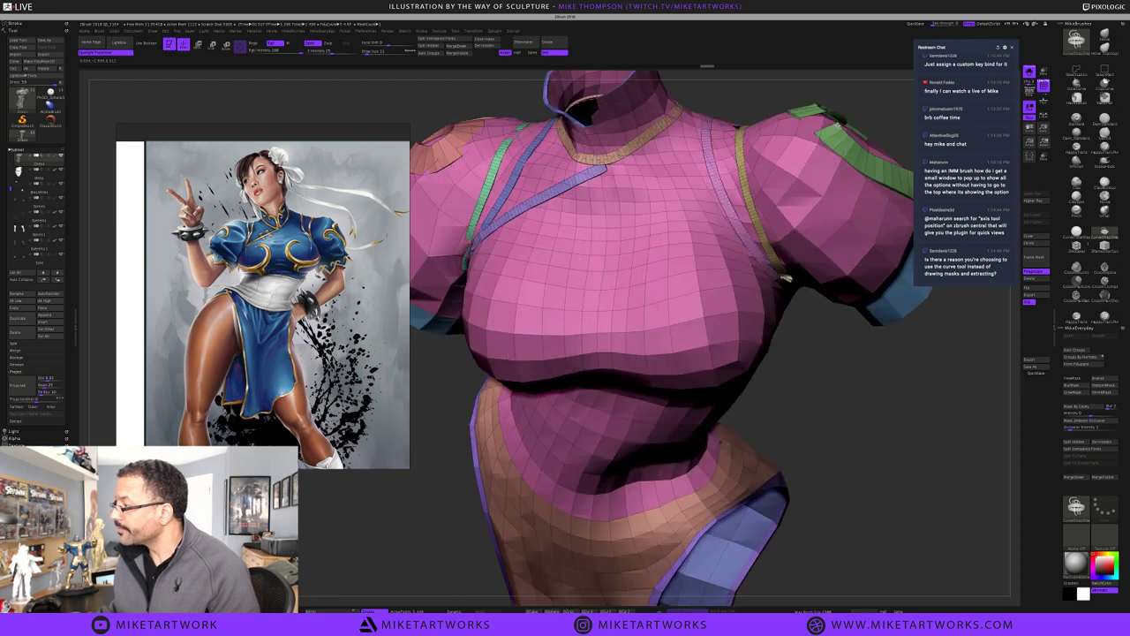
pyautogui.keyDown('ctrl'); pyautogui.keyDown('shift'); pyautogui.click(830, 132); pyautogui.keyUp('shift'); pyautogui.keyUp('ctrl')
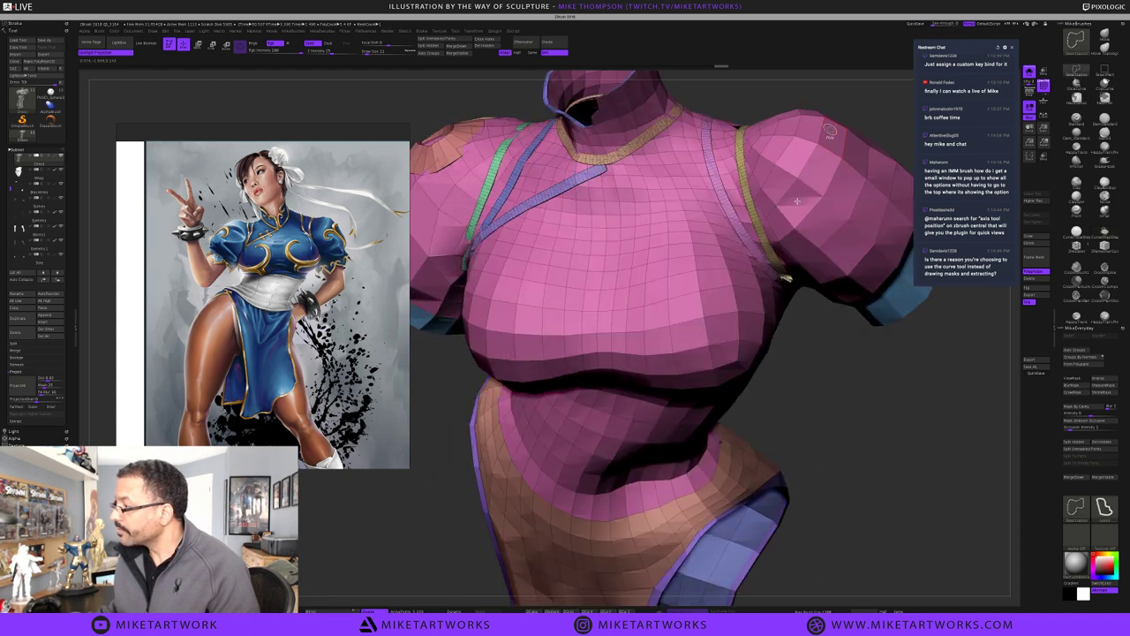
pyautogui.keyDown('ctrl'); pyautogui.keyDown('alt'); pyautogui.keyDown('shift'); pyautogui.click(723, 194); pyautogui.keyUp('shift'); pyautogui.keyUp('alt'); pyautogui.keyUp('ctrl')
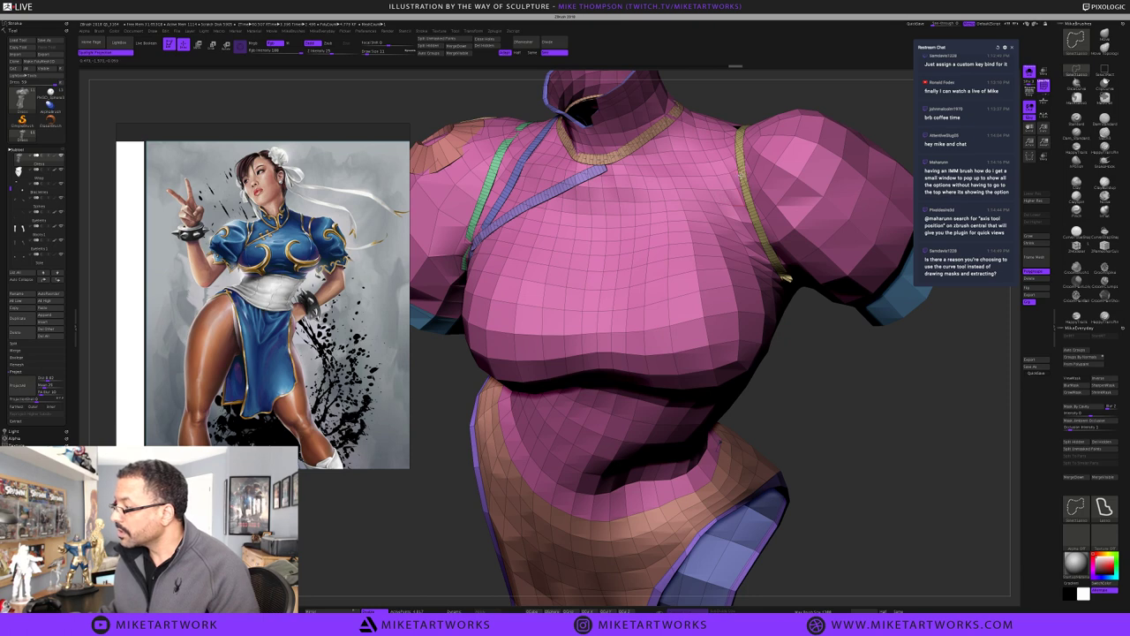
# Hide the strap on the left shoulder seam, the diagonal chest strap and the inner strap beside the right shoulder
pyautogui.keyDown('ctrl'); pyautogui.keyDown('alt'); pyautogui.keyDown('shift'); pyautogui.click(742, 175); pyautogui.keyUp('shift'); pyautogui.keyUp('alt'); pyautogui.keyUp('ctrl')
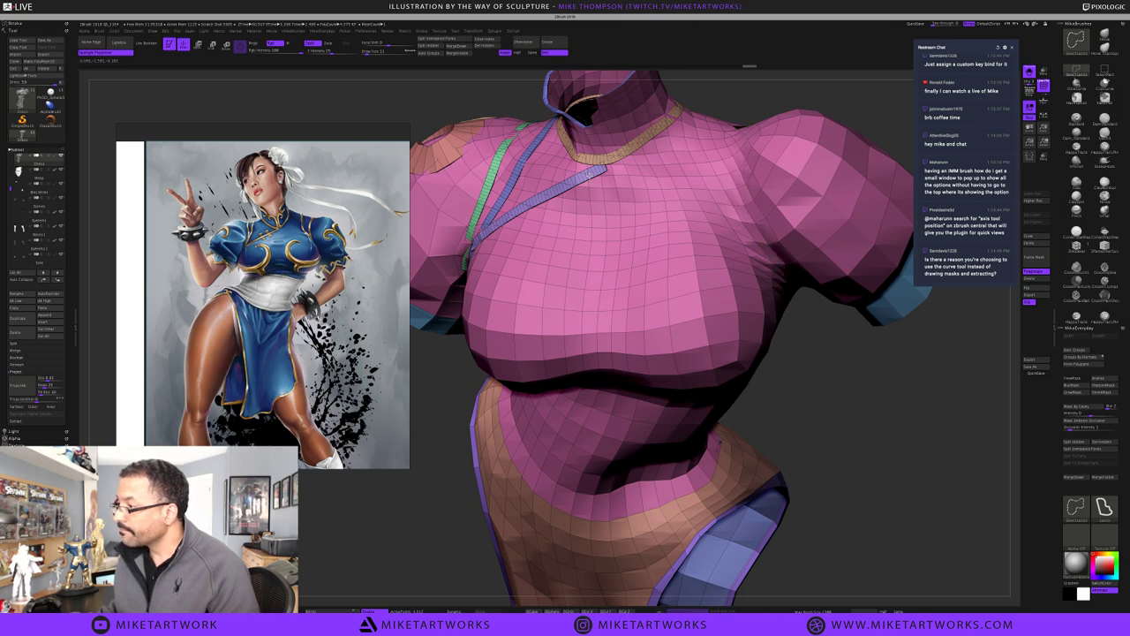
pyautogui.keyDown('ctrl'); pyautogui.keyDown('shift'); pyautogui.click(589, 175); pyautogui.keyUp('shift'); pyautogui.keyUp('ctrl')
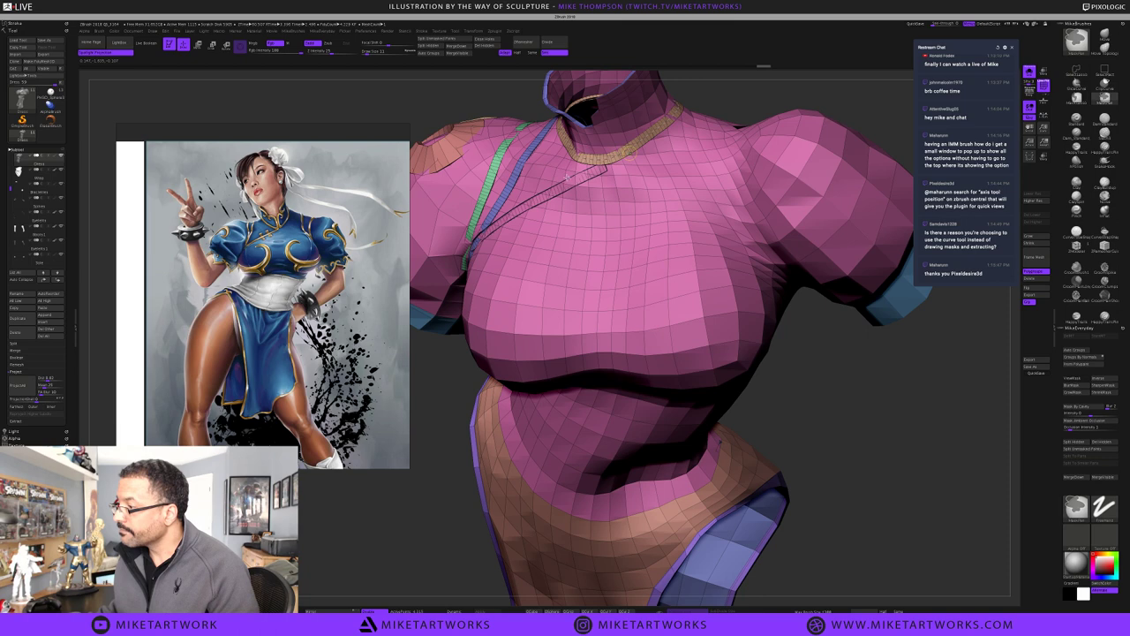
pyautogui.hotkey('ctrl', 'z')
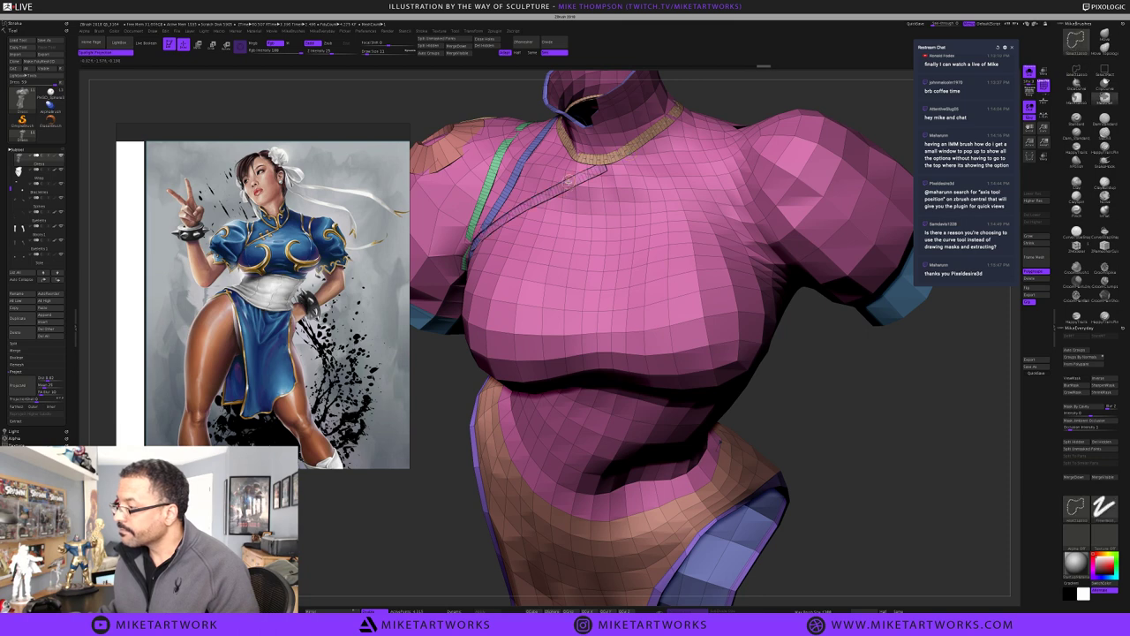
pyautogui.keyDown('ctrl'); pyautogui.keyDown('alt'); pyautogui.keyDown('shift'); pyautogui.click(569, 183); pyautogui.keyUp('shift'); pyautogui.keyUp('alt'); pyautogui.keyUp('ctrl')
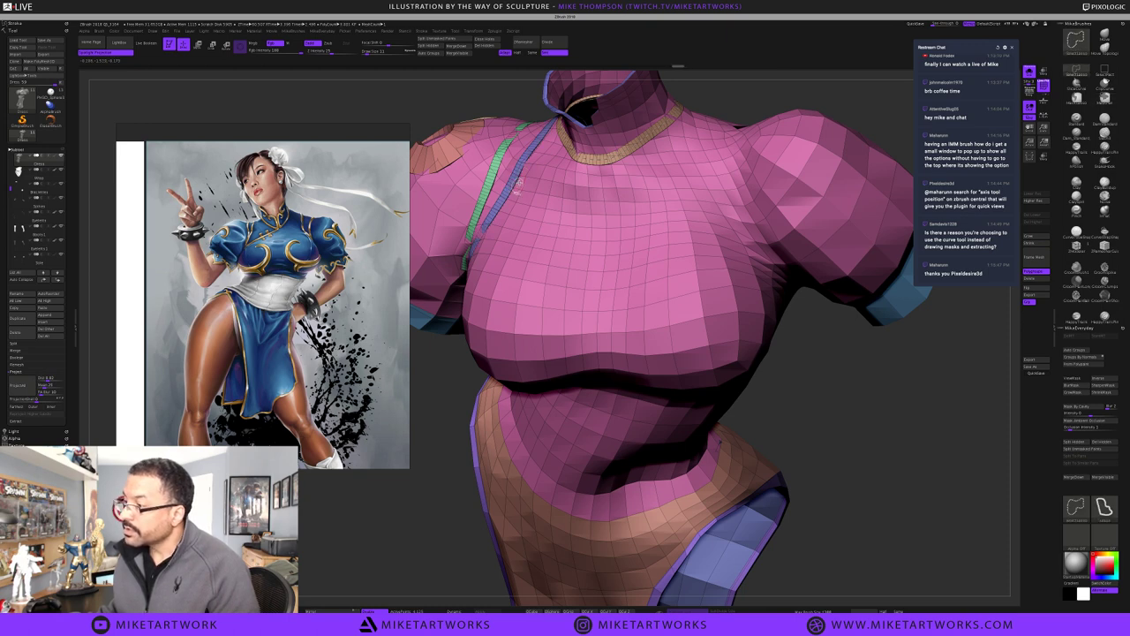
pyautogui.keyDown('ctrl'); pyautogui.keyDown('alt'); pyautogui.keyDown('shift'); pyautogui.click(514, 176); pyautogui.keyUp('shift'); pyautogui.keyUp('alt'); pyautogui.keyUp('ctrl')
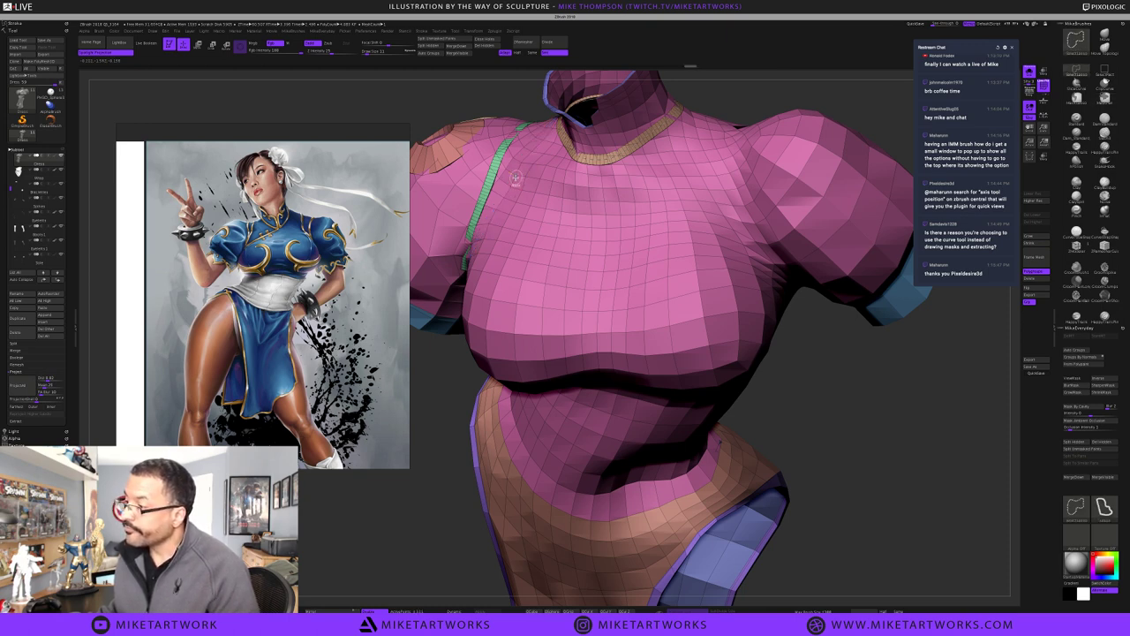
# Hide the remaining right shoulder seam strap, the front trim on the right sleeve and the strap around the neck base
pyautogui.keyDown('ctrl'); pyautogui.keyDown('alt'); pyautogui.keyDown('shift'); pyautogui.click(451, 153); pyautogui.keyUp('shift'); pyautogui.keyUp('alt'); pyautogui.keyUp('ctrl')
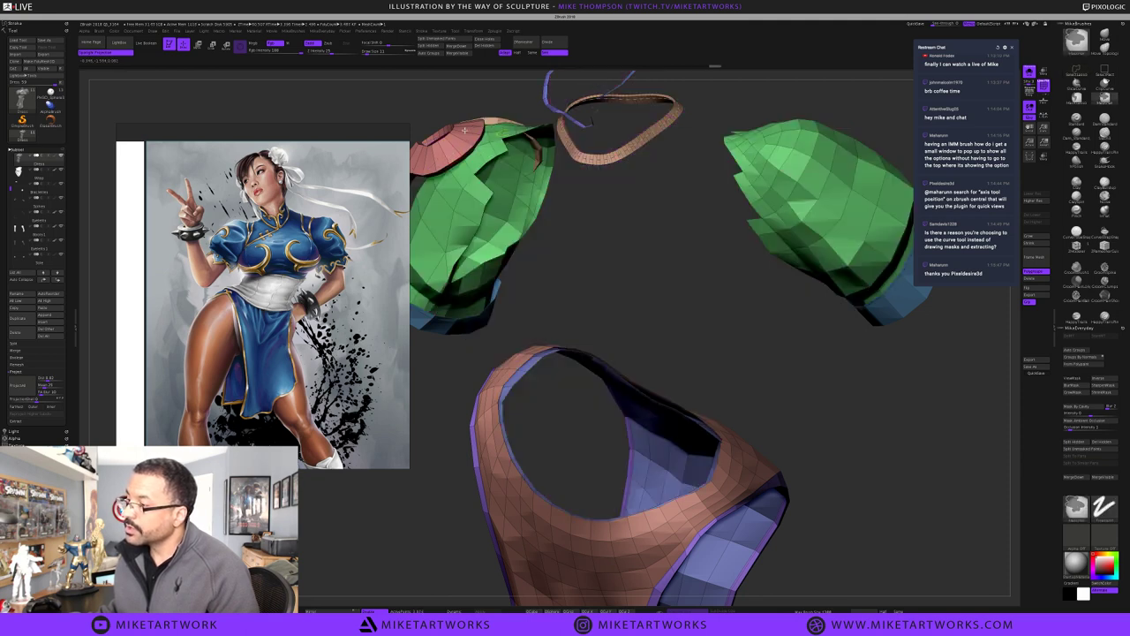
pyautogui.hotkey('ctrl', 'z')
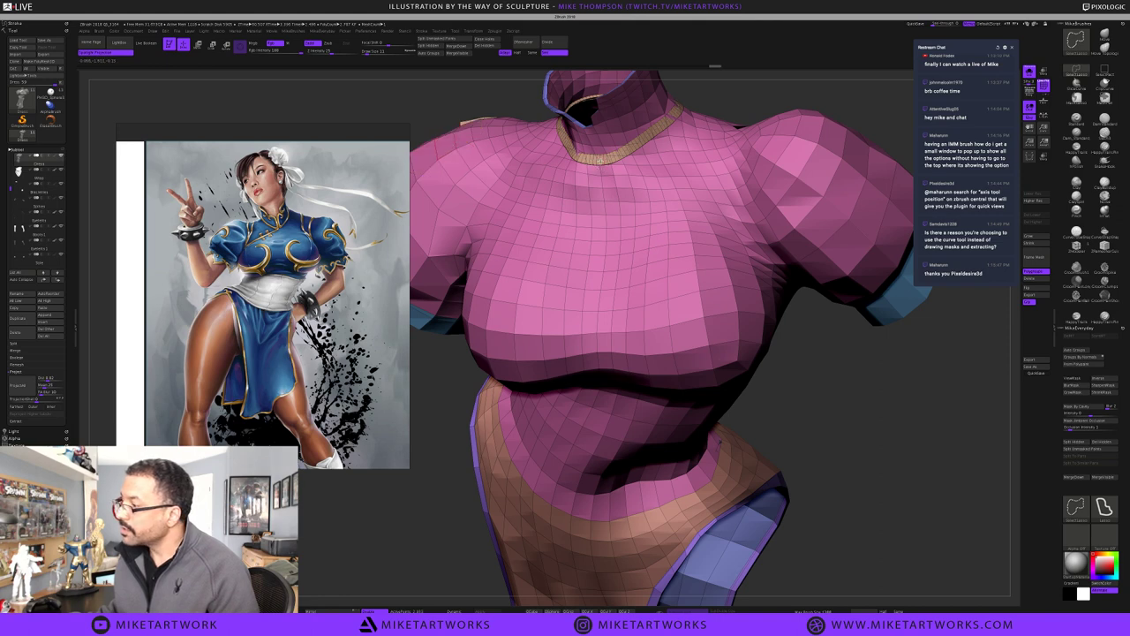
pyautogui.keyDown('ctrl'); pyautogui.keyDown('alt'); pyautogui.keyDown('shift'); pyautogui.click(594, 162); pyautogui.keyUp('shift'); pyautogui.keyUp('alt'); pyautogui.keyUp('ctrl')
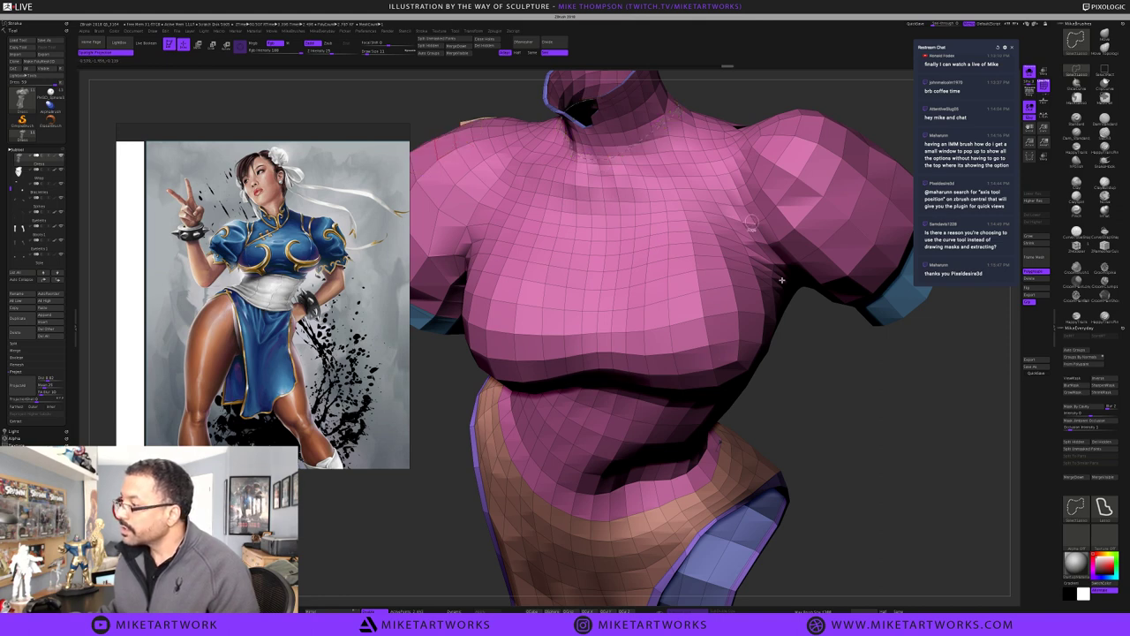
# Hide the last curved trim piece on the back of the right sleeve
pyautogui.press('f')
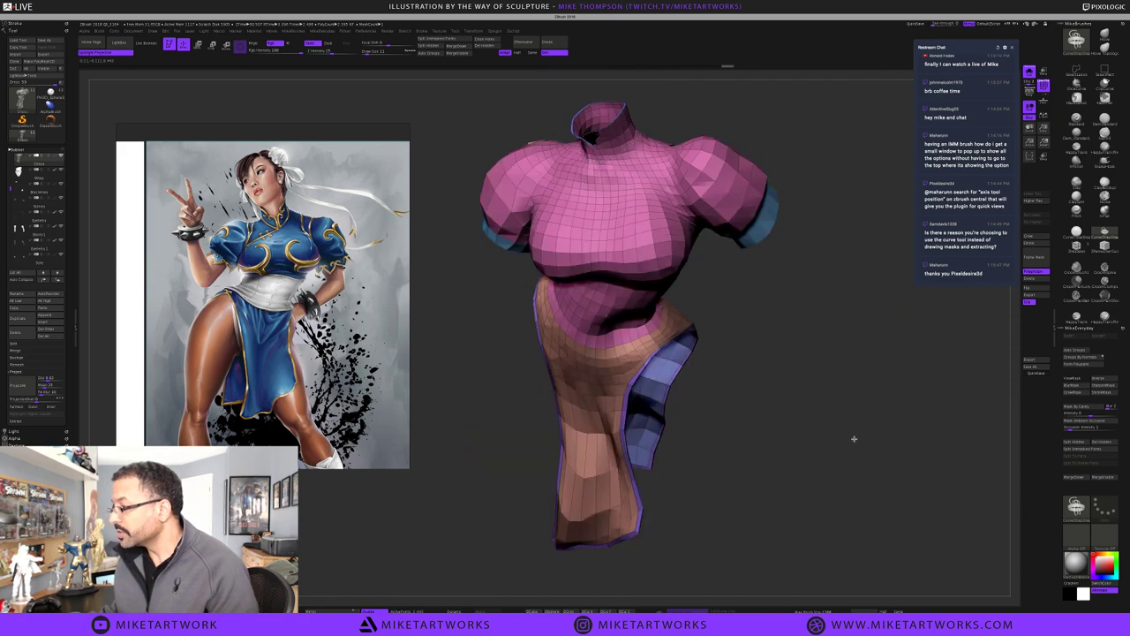
pyautogui.moveTo(841, 441); pyautogui.dragTo(1003, 422)
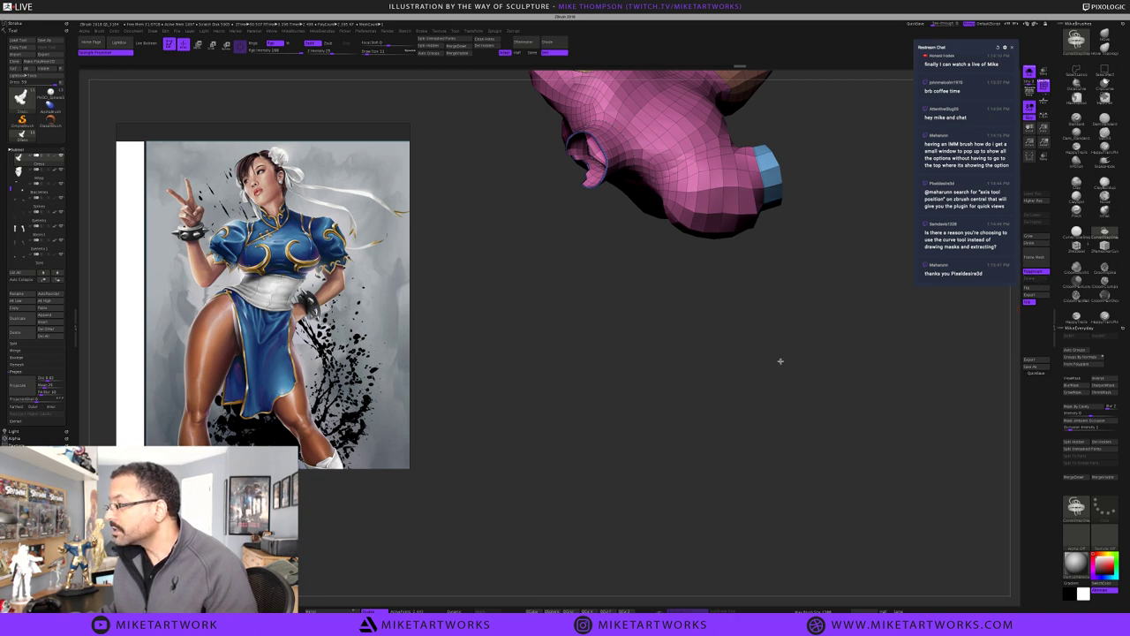
pyautogui.press('f')
pyautogui.hotkey('ctrl', 'shift')
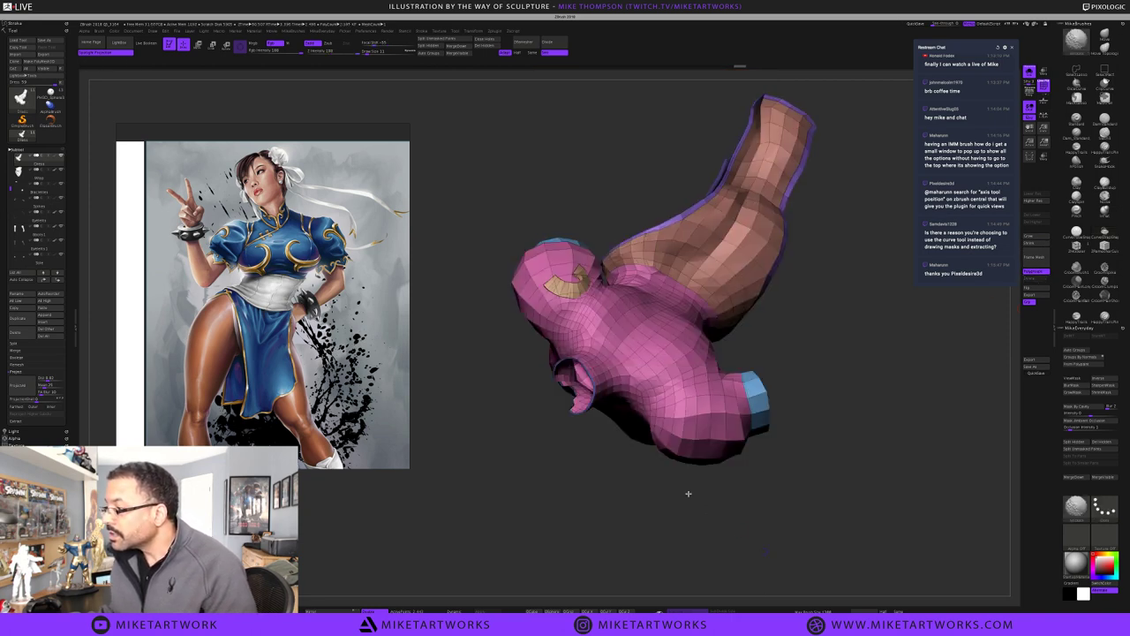
pyautogui.keyDown('ctrl'); pyautogui.keyDown('shift'); pyautogui.click(574, 286); pyautogui.keyUp('shift'); pyautogui.keyUp('ctrl')
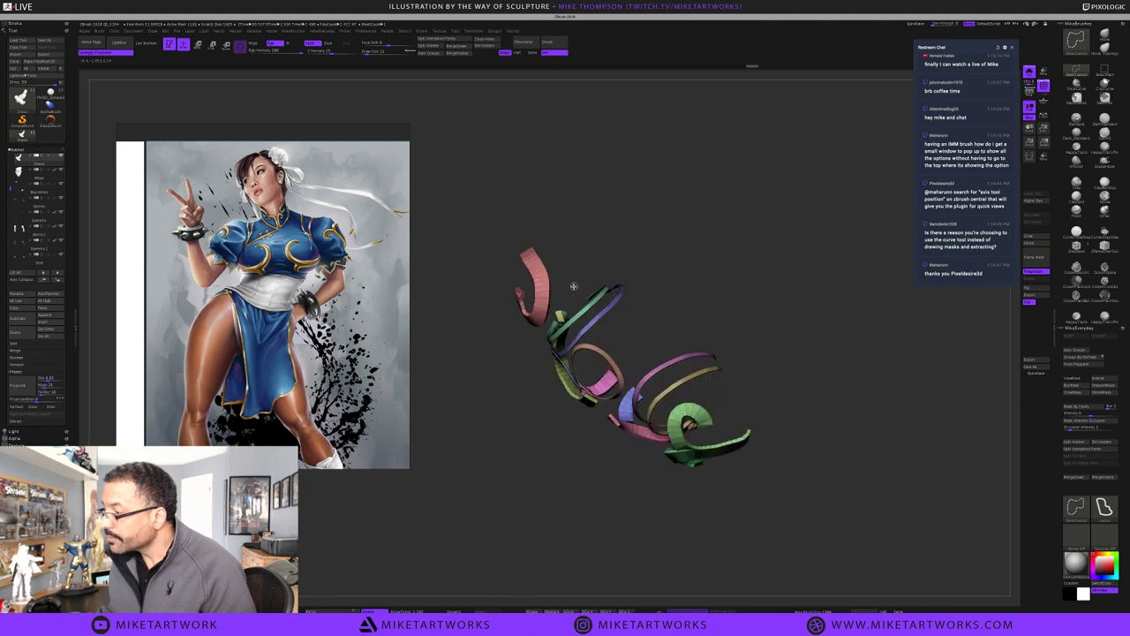
pyautogui.hotkey('ctrl', 'z')
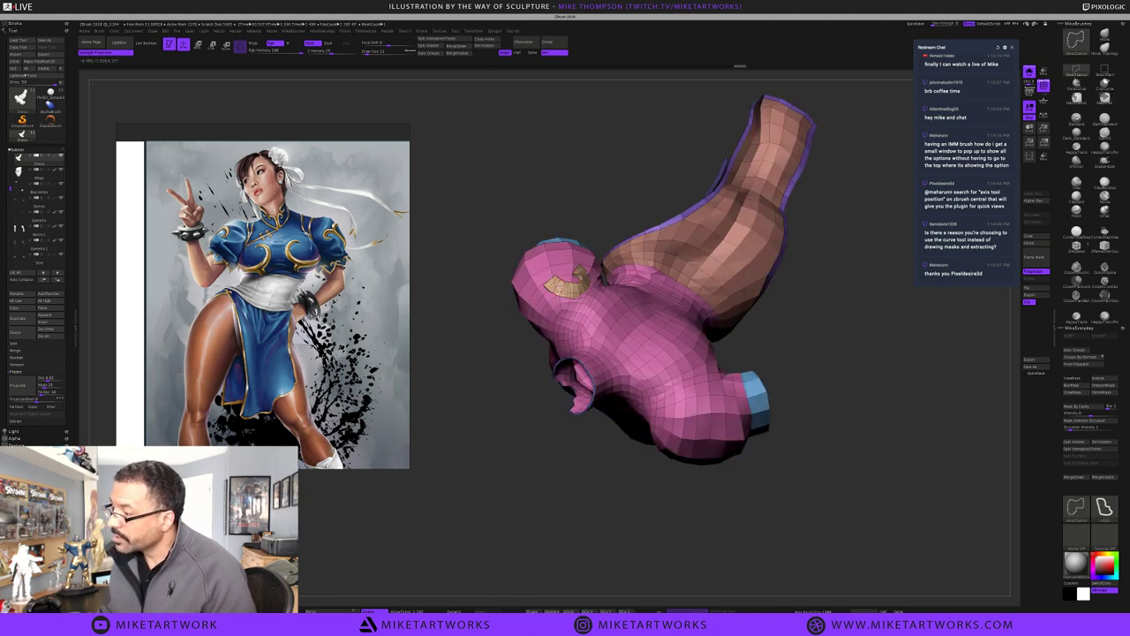
pyautogui.hotkey('ctrl', 'shift', 'z')
pyautogui.hotkey('ctrl', 'z')
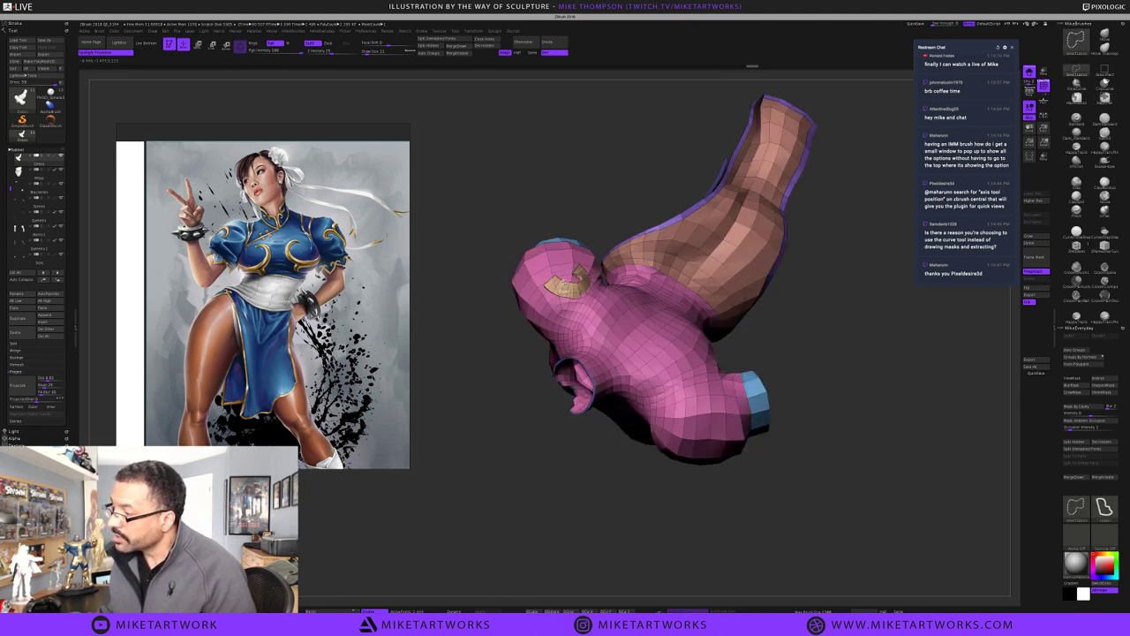
pyautogui.keyDown('ctrl'); pyautogui.keyDown('shift'); pyautogui.click(561, 282); pyautogui.keyUp('shift'); pyautogui.keyUp('ctrl')
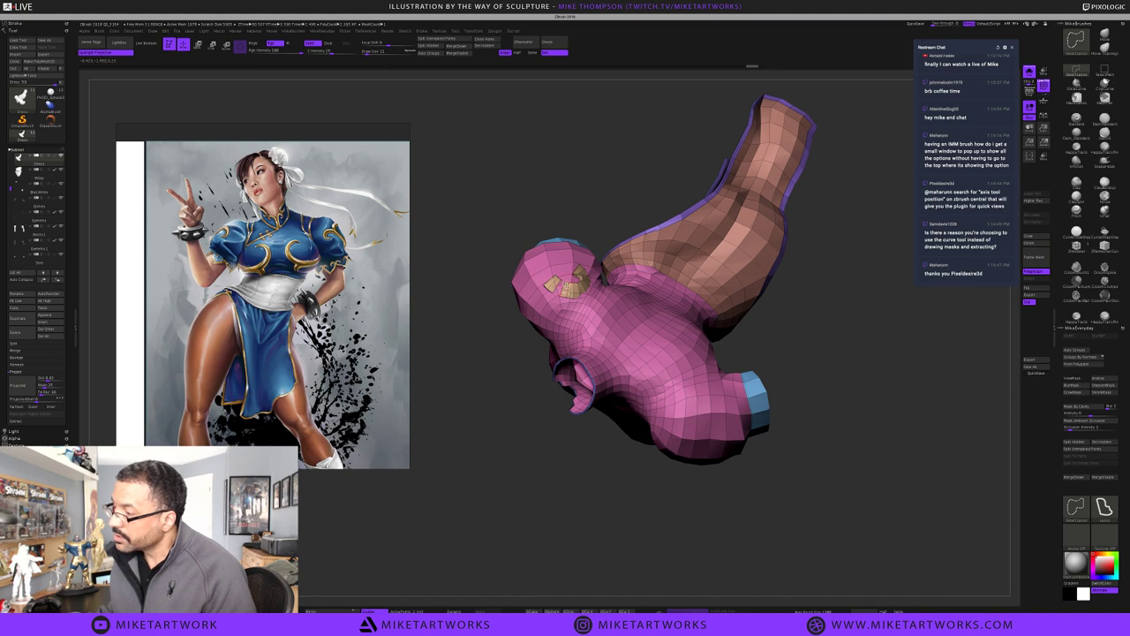
pyautogui.hotkey('ctrl', 'shift', 'z')
# Invert the visibility so only the trim pieces show, and separate them from the dress with Split Hidden
pyautogui.moveTo(902, 403)
pyautogui.keyDown('ctrl'); pyautogui.keyDown('shift'); pyautogui.mouseDown()
pyautogui.moveTo(938, 495)
pyautogui.moveTo(888, 539)
pyautogui.mouseUp(); pyautogui.keyUp('shift'); pyautogui.keyUp('ctrl')
pyautogui.keyDown('shift'); pyautogui.moveTo(894, 451); pyautogui.dragTo(894, 451); pyautogui.keyUp('shift')
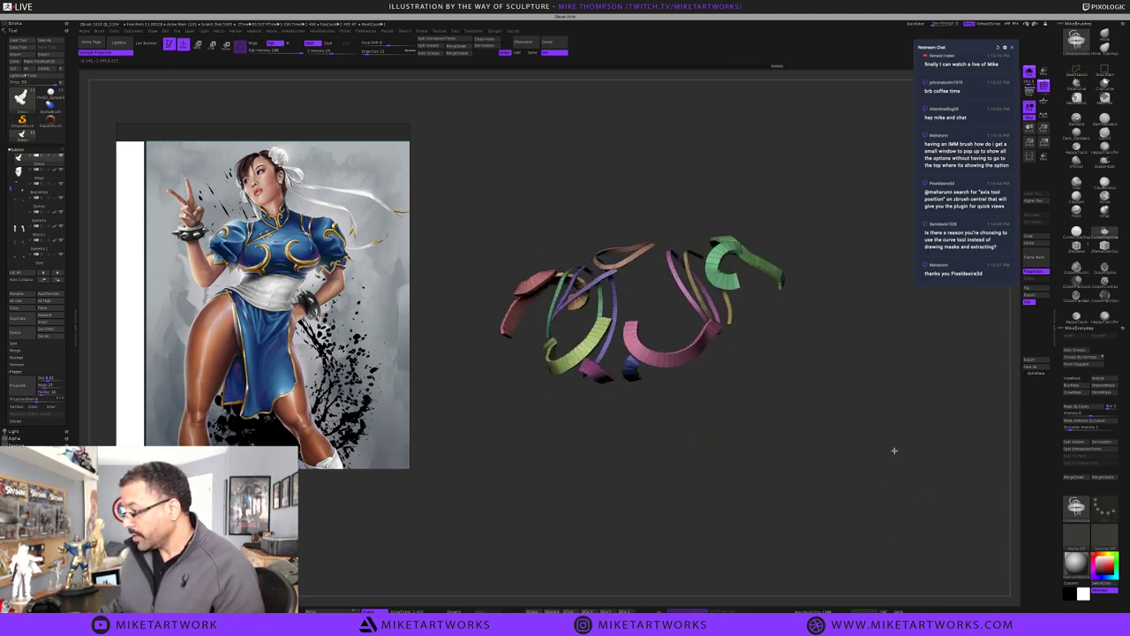
pyautogui.moveTo(881, 501); pyautogui.dragTo(881, 501)
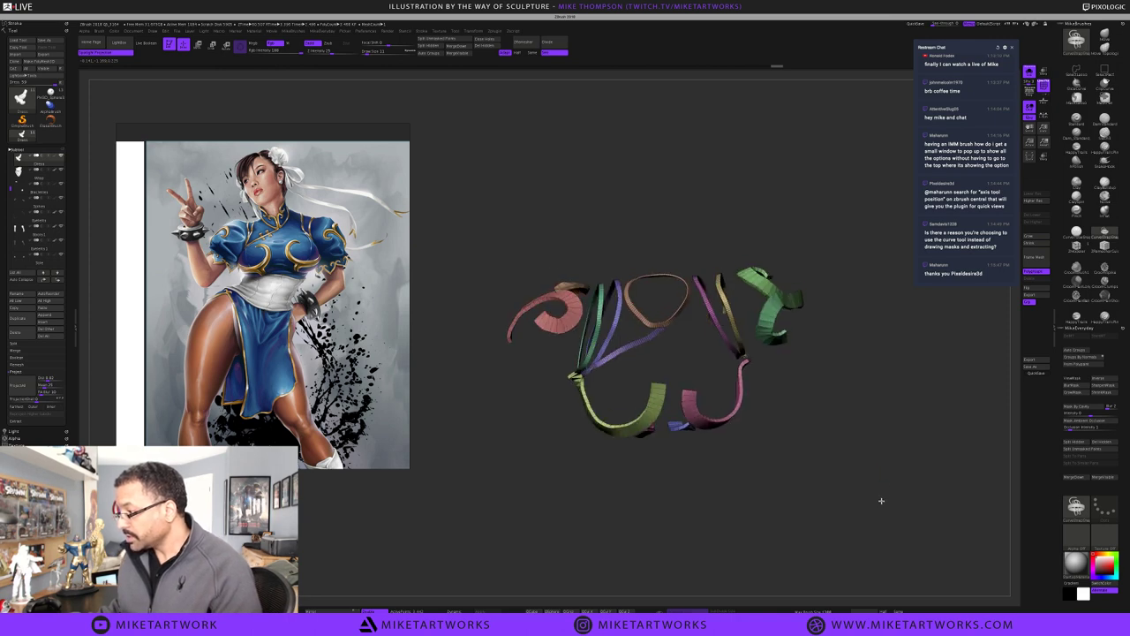
pyautogui.keyDown('alt'); pyautogui.moveTo(820, 391); pyautogui.dragTo(800, 308); pyautogui.keyUp('alt')
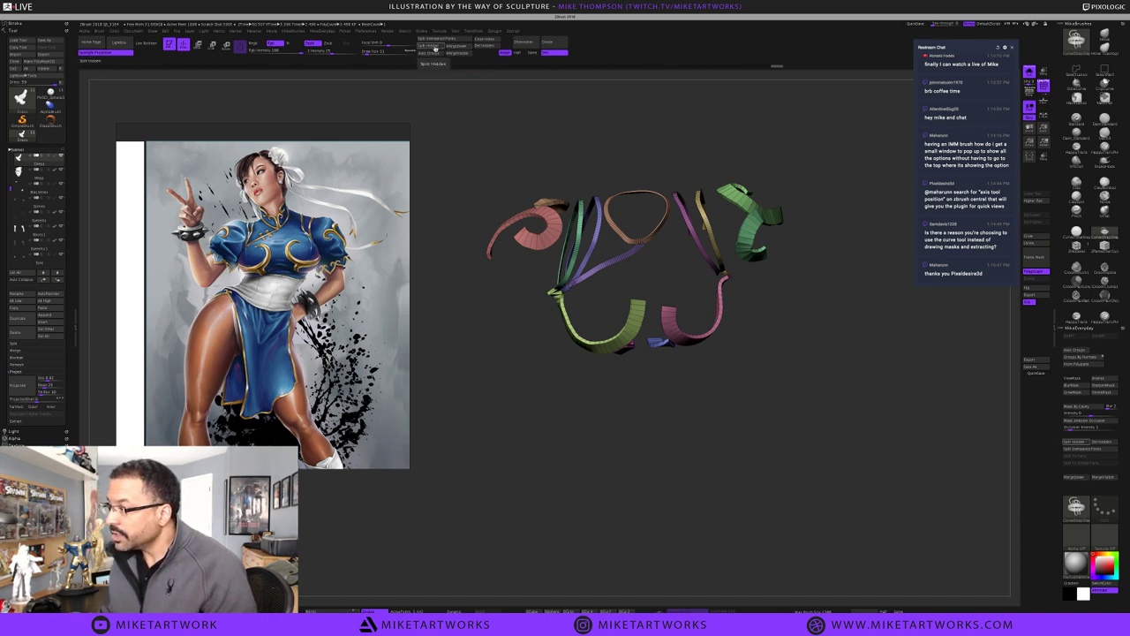
pyautogui.click(435, 51)
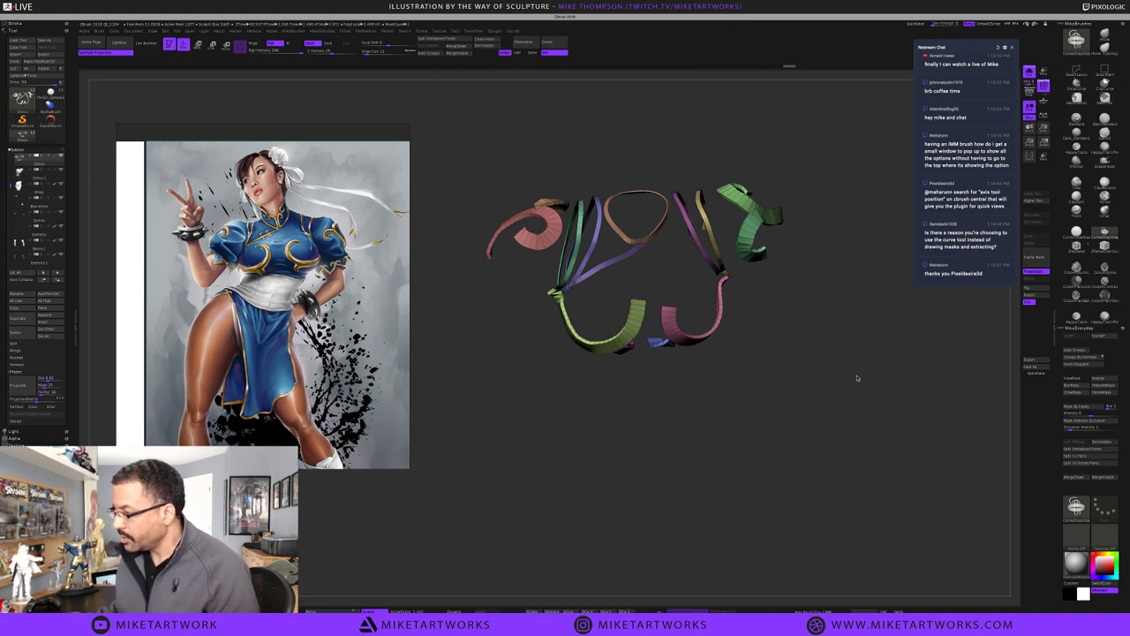
# Examine the separated trim strips from several sides, up close and as a whole, with the ZModeler brush active
pyautogui.keyDown('alt'); pyautogui.moveTo(845, 440); pyautogui.dragTo(913, 423); pyautogui.keyUp('alt')
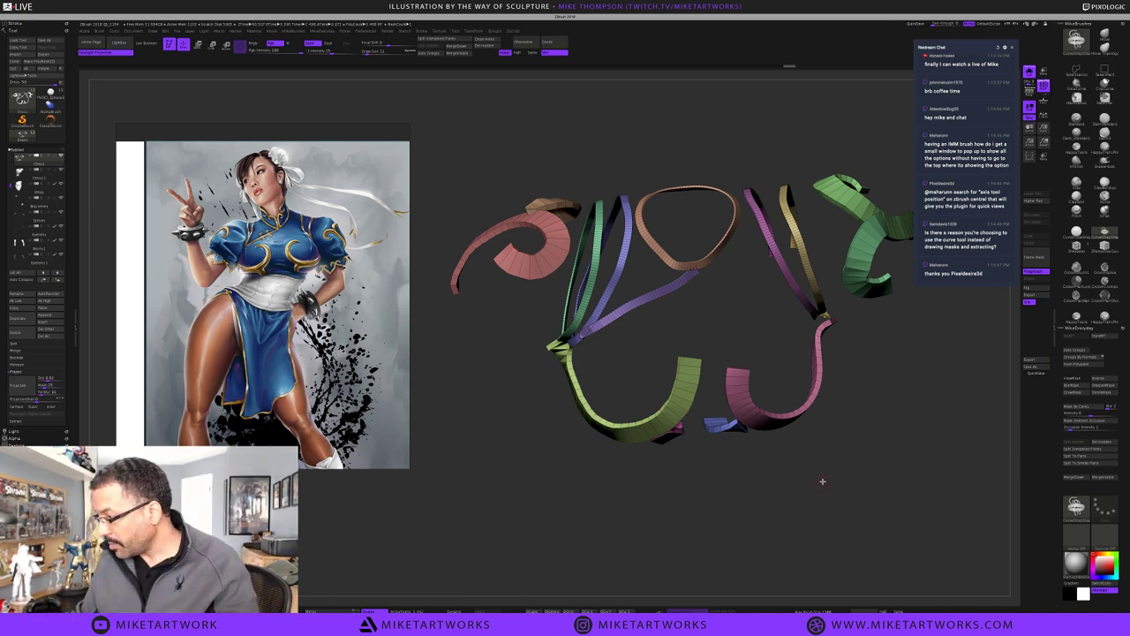
pyautogui.keyDown('alt'); pyautogui.moveTo(824, 481); pyautogui.dragTo(754, 490); pyautogui.keyUp('alt')
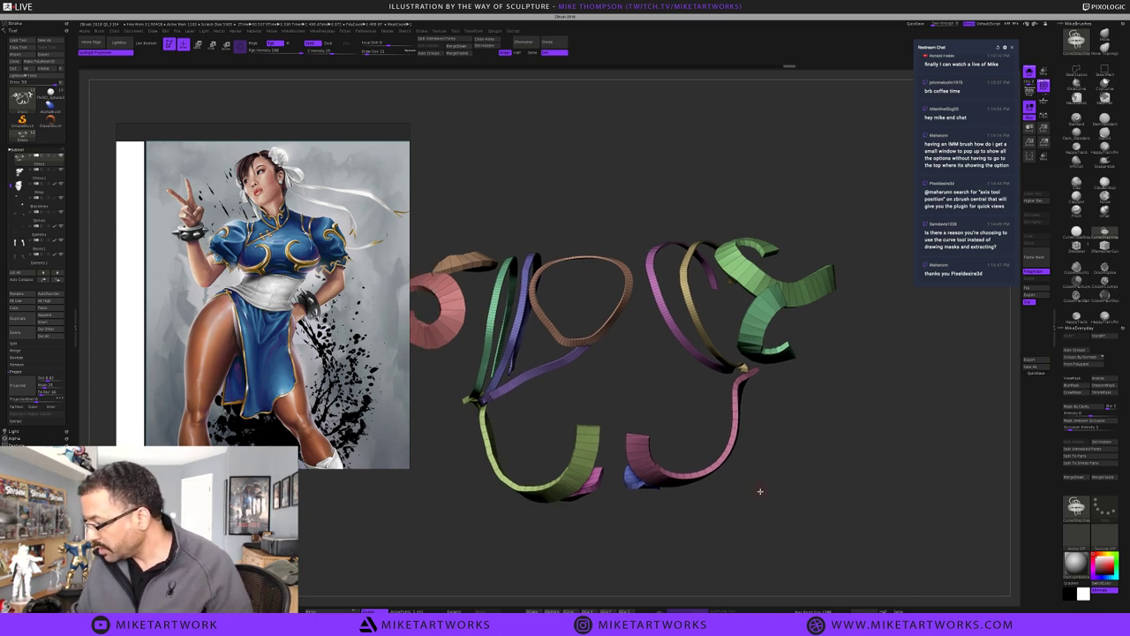
pyautogui.keyDown('alt'); pyautogui.moveTo(769, 505); pyautogui.dragTo(769, 507); pyautogui.keyUp('alt')
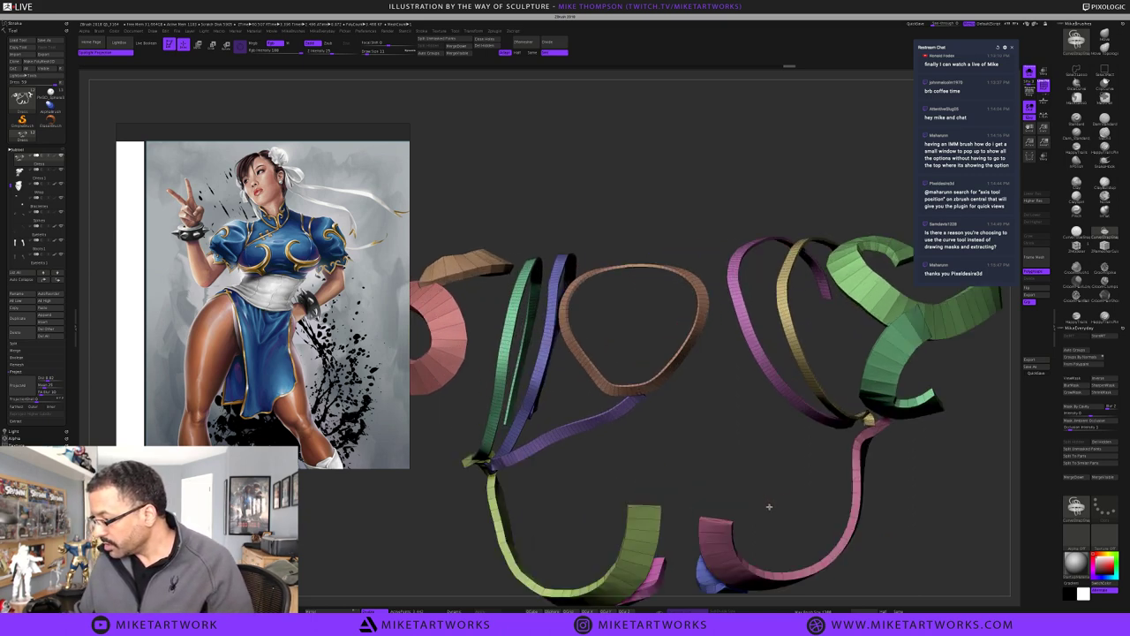
pyautogui.moveTo(738, 447)
pyautogui.mouseDown()
pyautogui.moveTo(732, 479)
pyautogui.moveTo(761, 455)
pyautogui.mouseUp()
pyautogui.moveTo(678, 467); pyautogui.dragTo(689, 514)
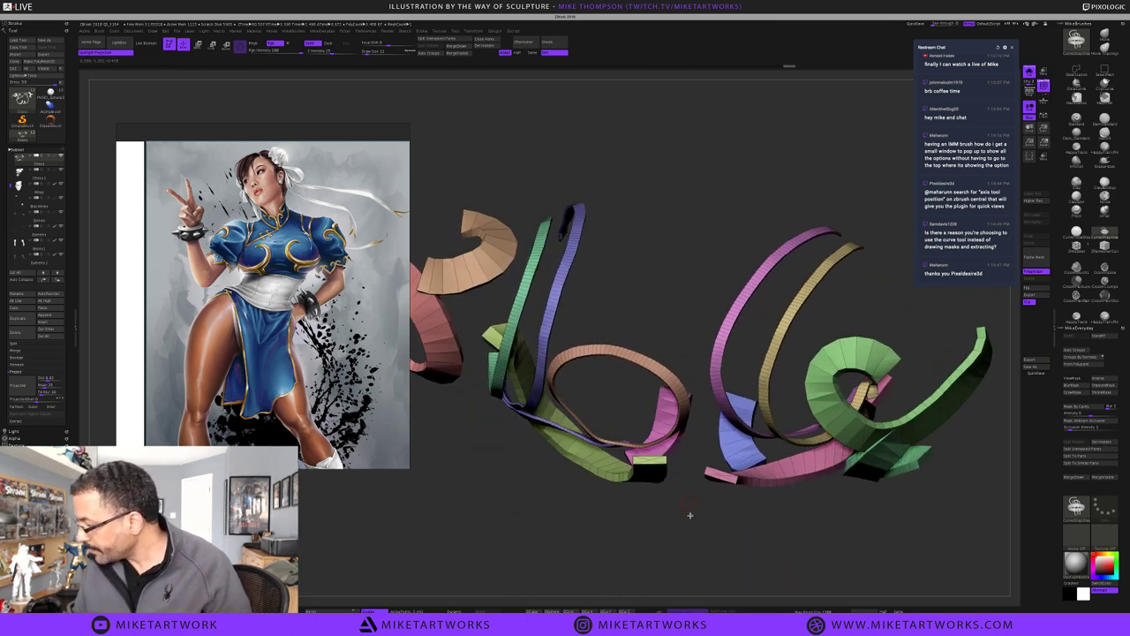
pyautogui.scroll(3, 690, 517)
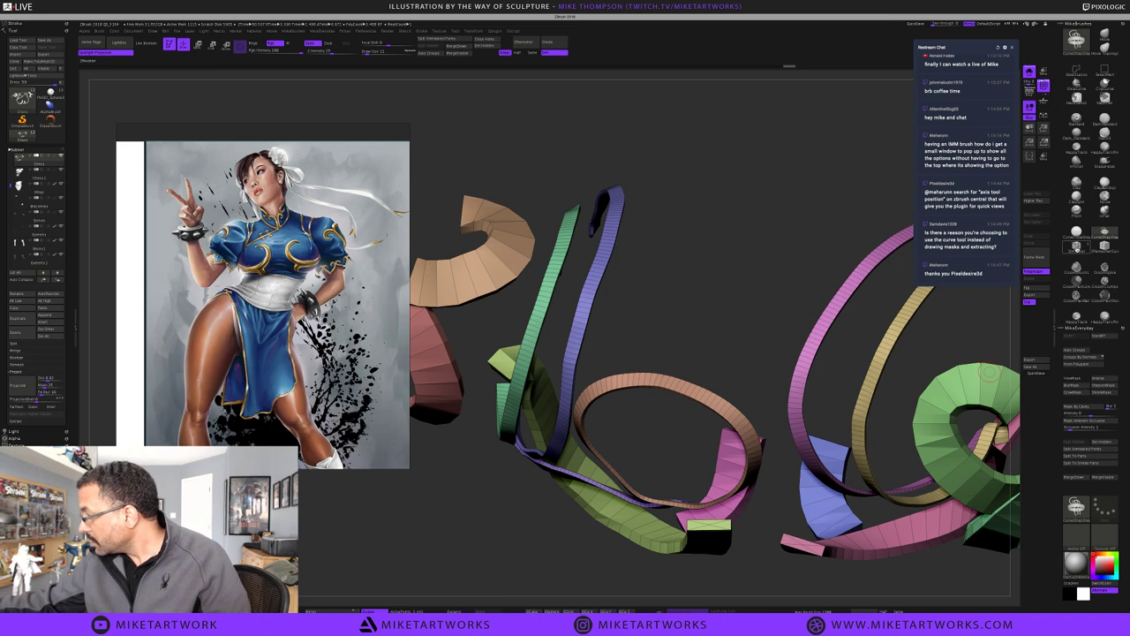
pyautogui.click(1077, 249)
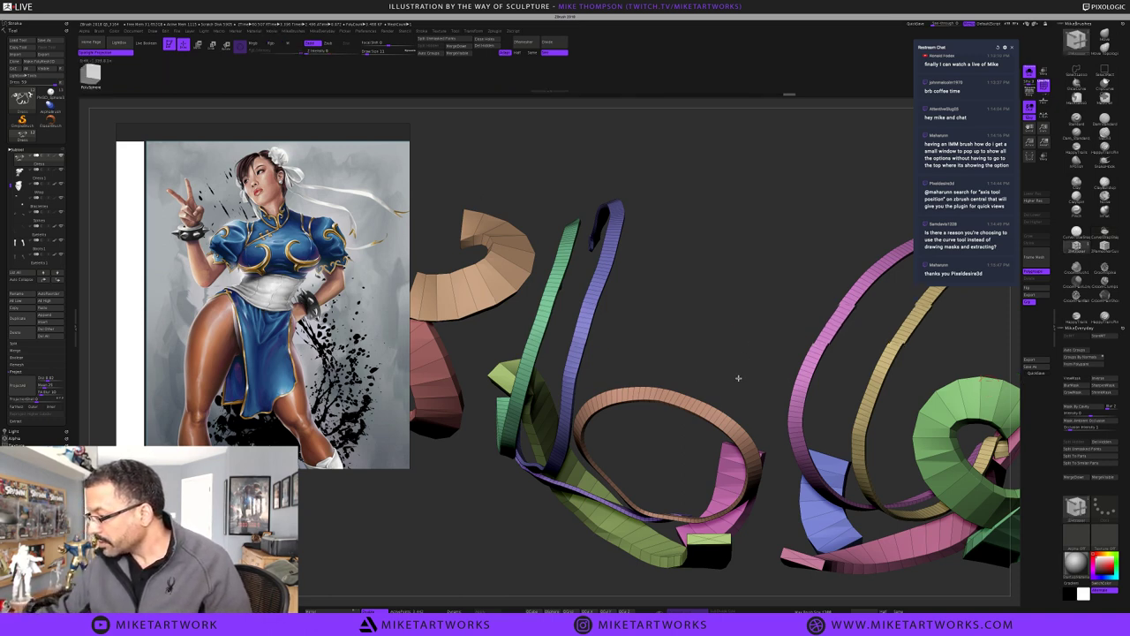
pyautogui.moveTo(739, 377); pyautogui.dragTo(738, 378)
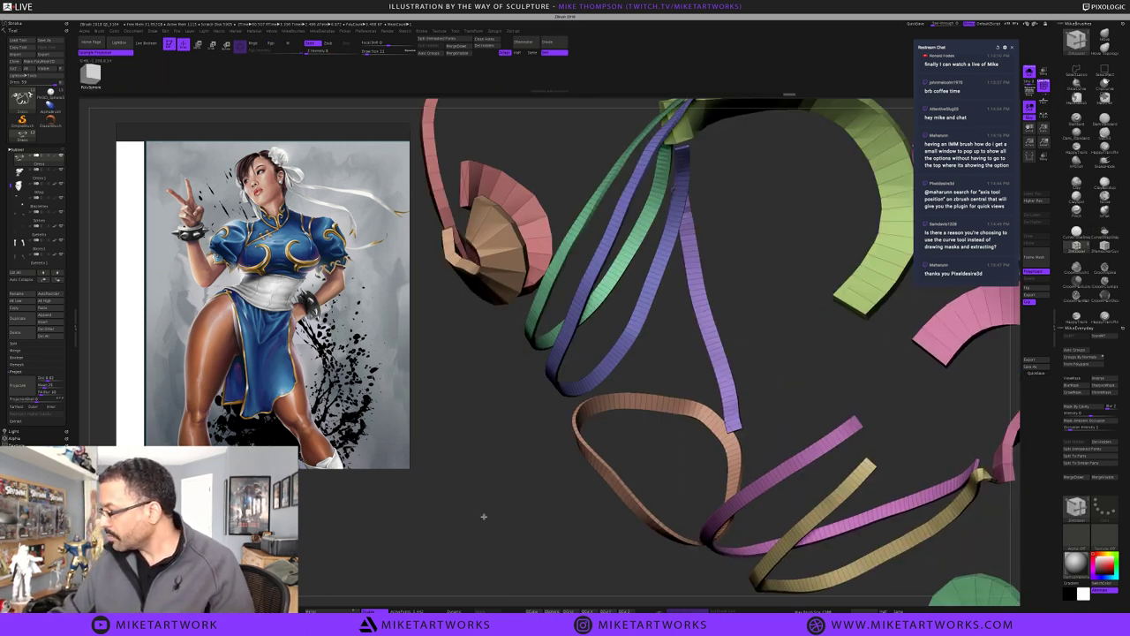
pyautogui.press('f')
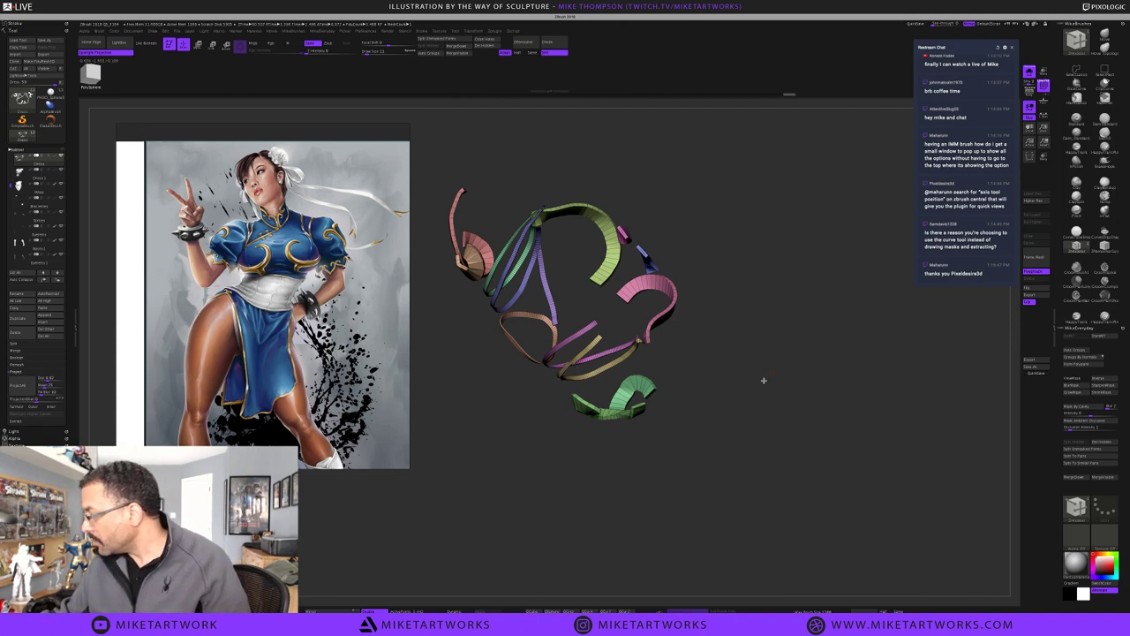
pyautogui.moveTo(763, 381); pyautogui.dragTo(761, 373)
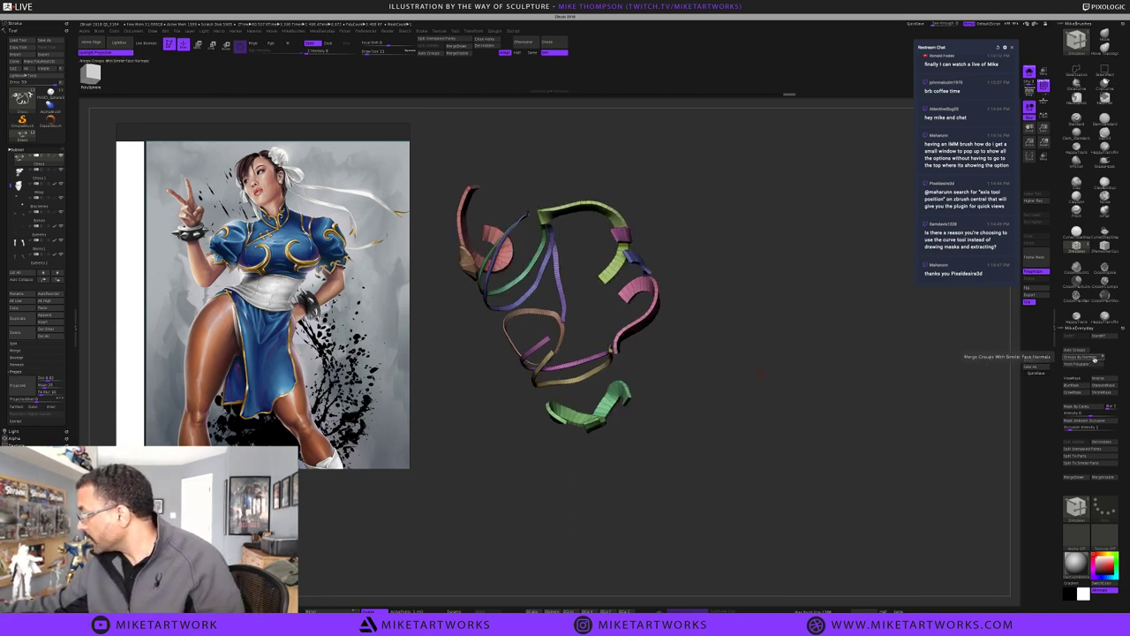
# Regroup the trim strips into polygroups by face normals and check the new groups
pyautogui.click(1093, 359)
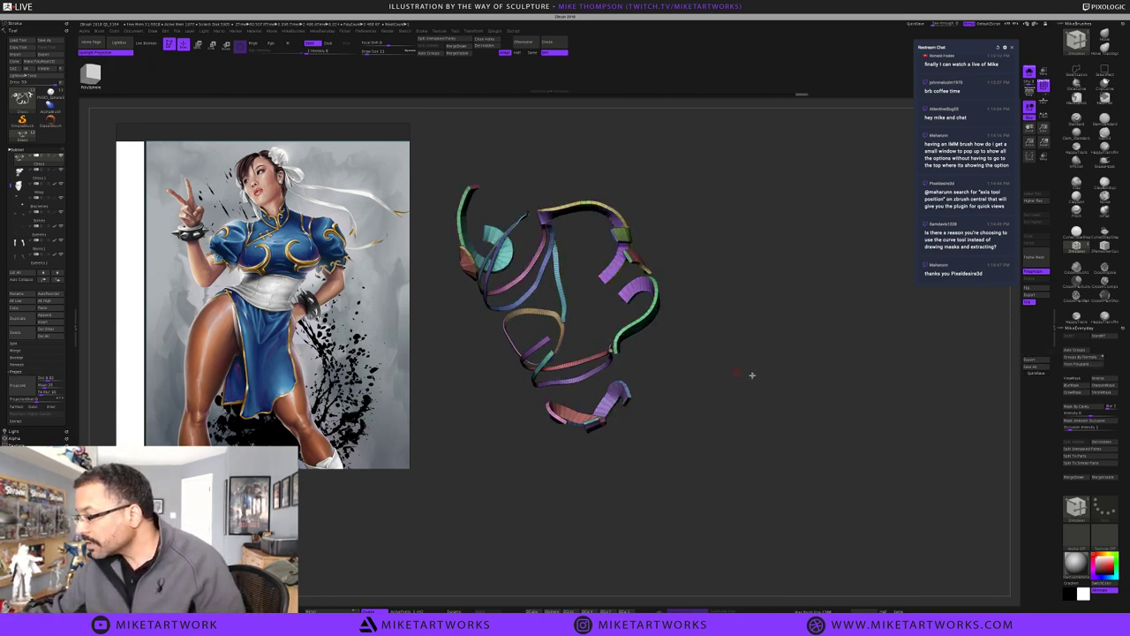
pyautogui.moveTo(752, 374); pyautogui.dragTo(707, 253)
pyautogui.hotkey('ctrl', 'shift')
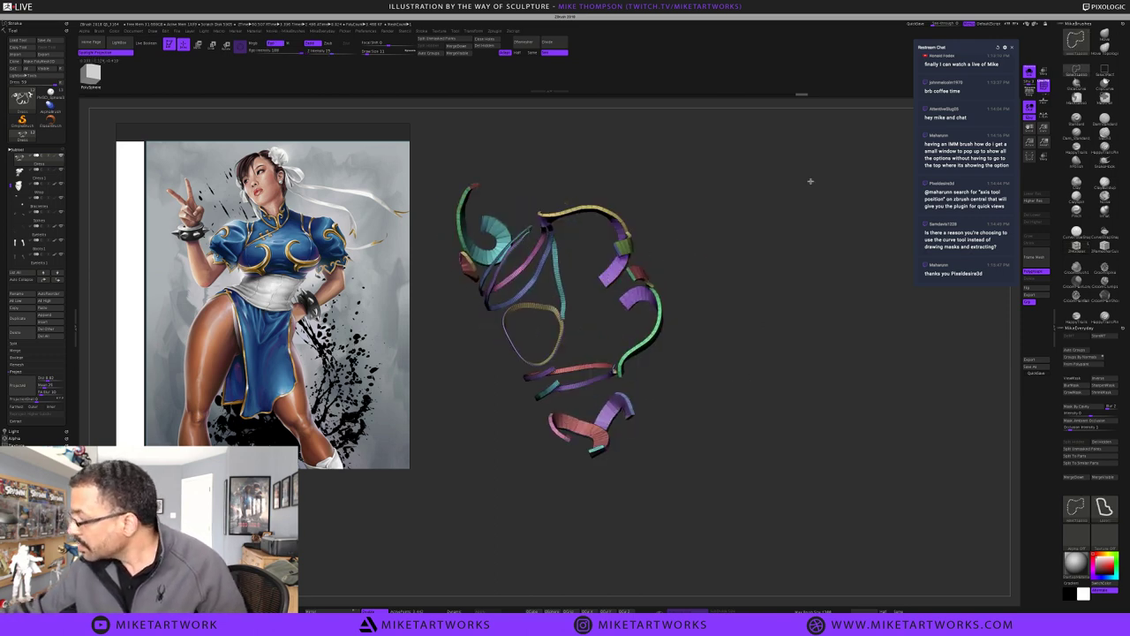
pyautogui.moveTo(810, 181); pyautogui.dragTo(718, 225)
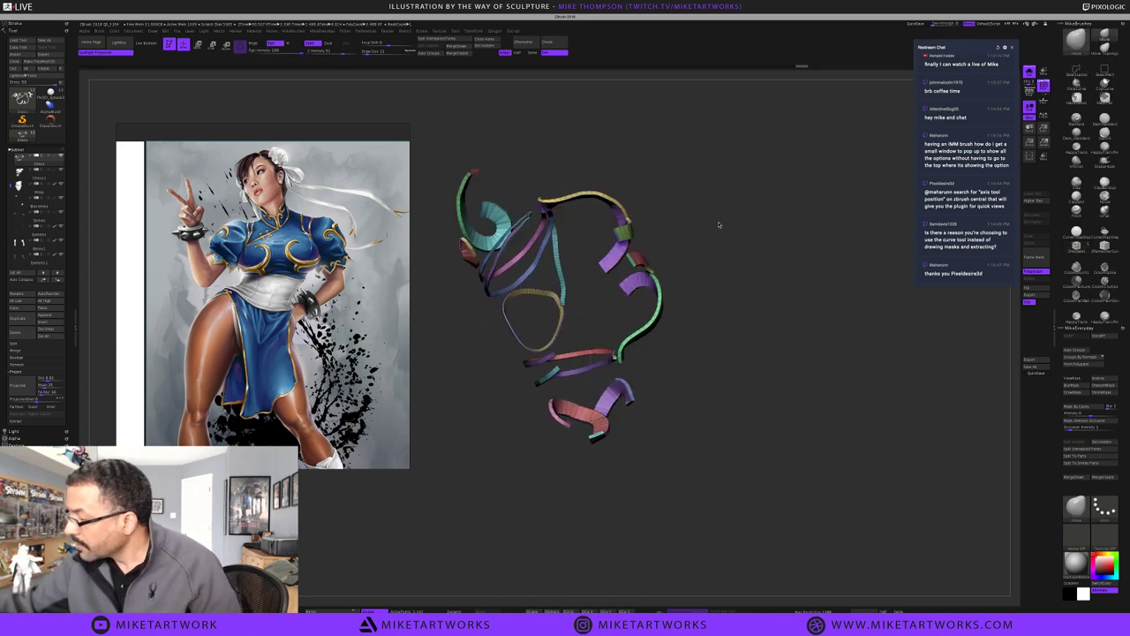
# Inspect the front-face polygroup of the right bust's curved strap in isolation, hide its stray edge group, and show all trim again
pyautogui.keyDown('ctrl'); pyautogui.keyDown('shift'); pyautogui.click(607, 263); pyautogui.keyUp('shift'); pyautogui.keyUp('ctrl')
pyautogui.press('b')
pyautogui.press('s')
pyautogui.press('t')
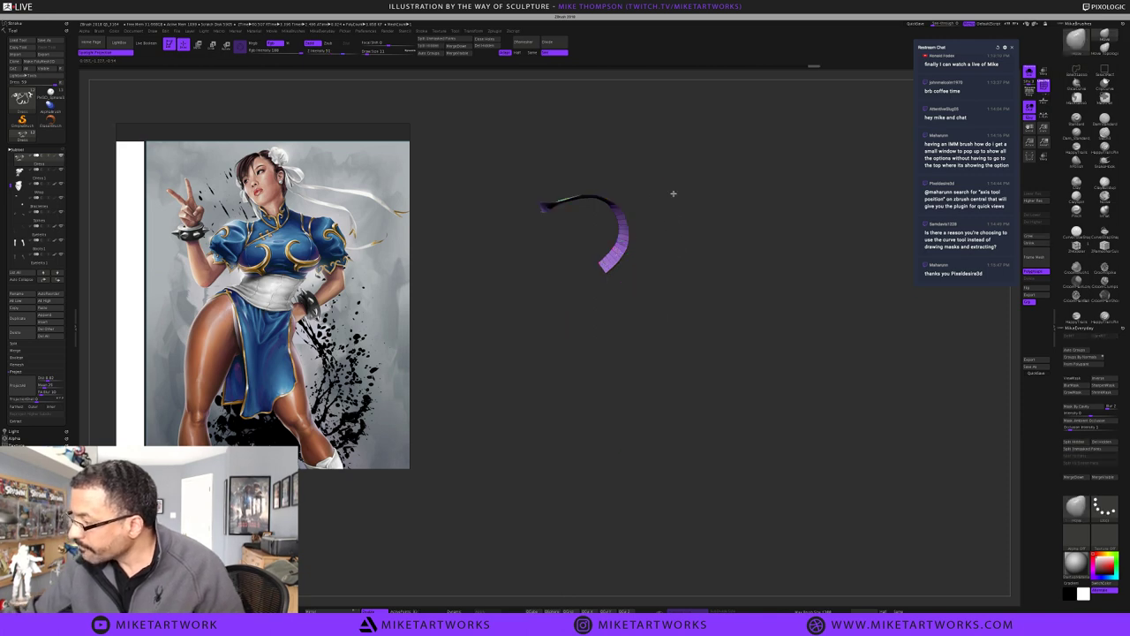
pyautogui.moveTo(722, 227); pyautogui.dragTo(739, 288)
pyautogui.press('f')
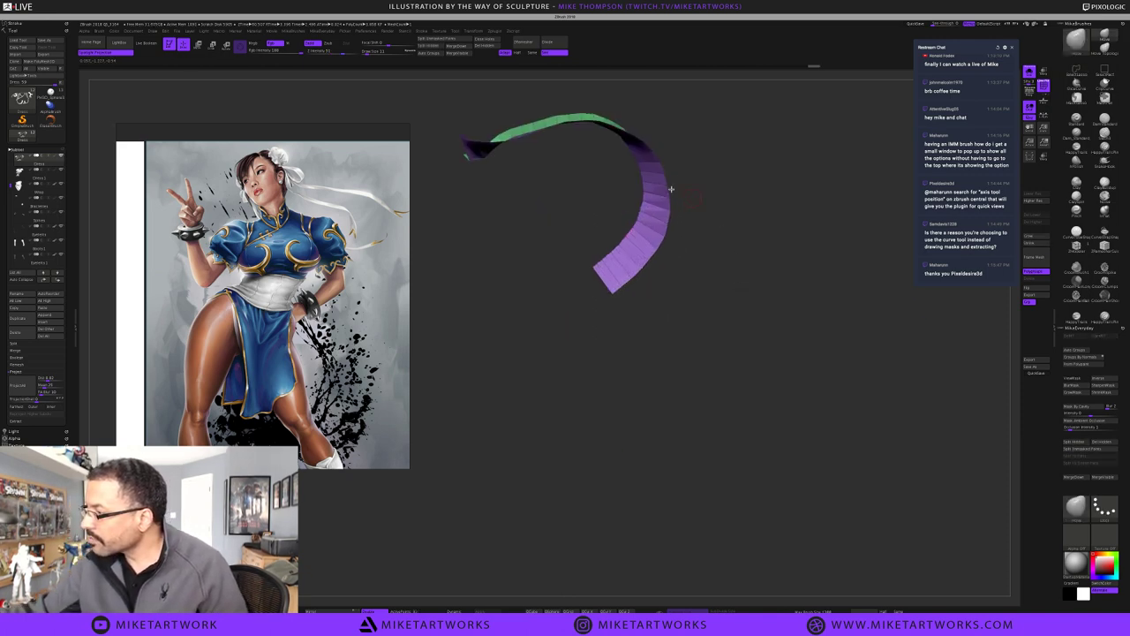
pyautogui.keyDown('ctrl'); pyautogui.keyDown('shift'); pyautogui.click(587, 114); pyautogui.keyUp('shift'); pyautogui.keyUp('ctrl')
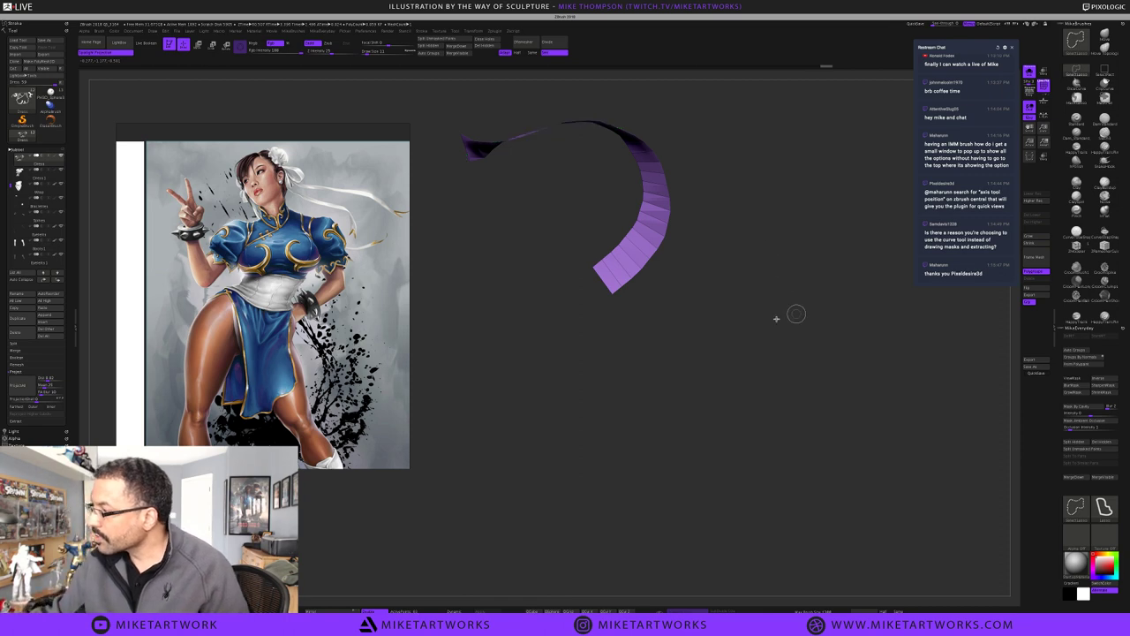
pyautogui.keyDown('ctrl'); pyautogui.keyDown('shift'); pyautogui.moveTo(775, 318); pyautogui.dragTo(792, 320); pyautogui.keyUp('shift'); pyautogui.keyUp('ctrl')
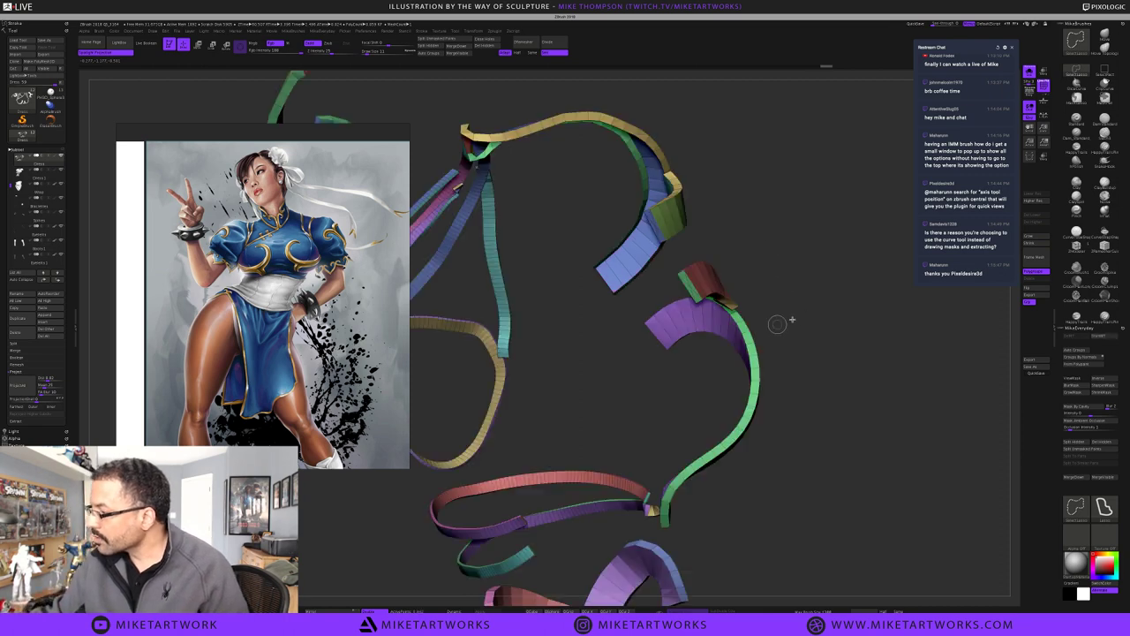
# Hide the front-face polygroup of the right bust's curved strap and briefly invert the visibility to check the hidden faces
pyautogui.keyDown('ctrl'); pyautogui.keyDown('shift'); pyautogui.click(698, 318); pyautogui.keyUp('shift'); pyautogui.keyUp('ctrl')
pyautogui.moveTo(822, 280); pyautogui.dragTo(834, 273)
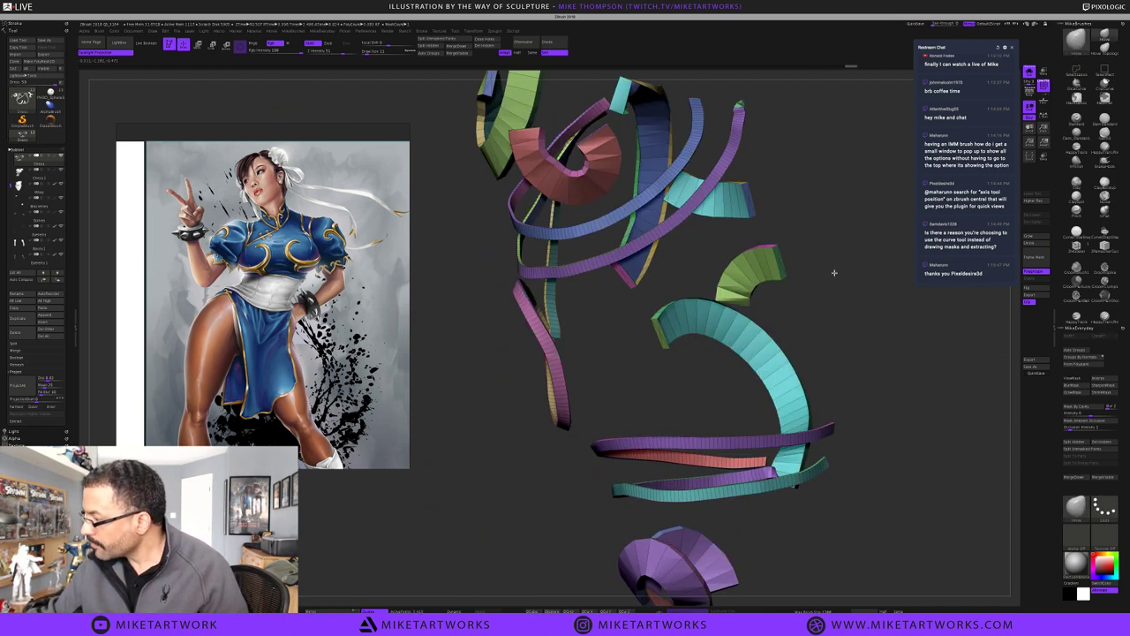
pyautogui.keyDown('ctrl'); pyautogui.keyDown('shift'); pyautogui.click(777, 256); pyautogui.keyUp('shift'); pyautogui.keyUp('ctrl')
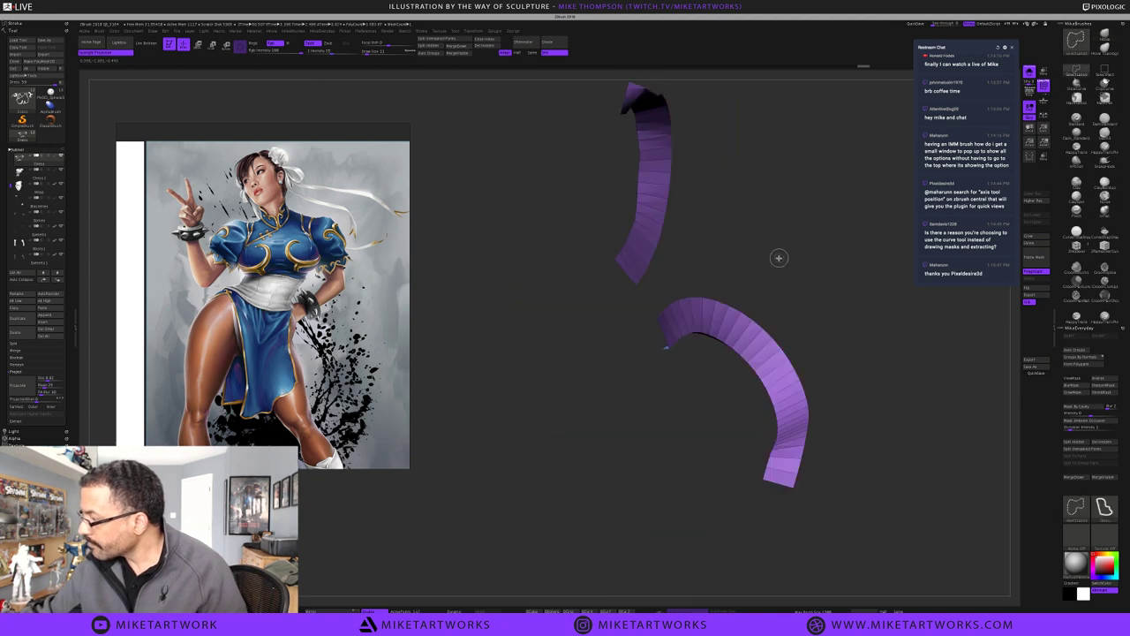
pyautogui.keyDown('ctrl'); pyautogui.keyDown('shift'); pyautogui.click(784, 255); pyautogui.keyUp('shift'); pyautogui.keyUp('ctrl')
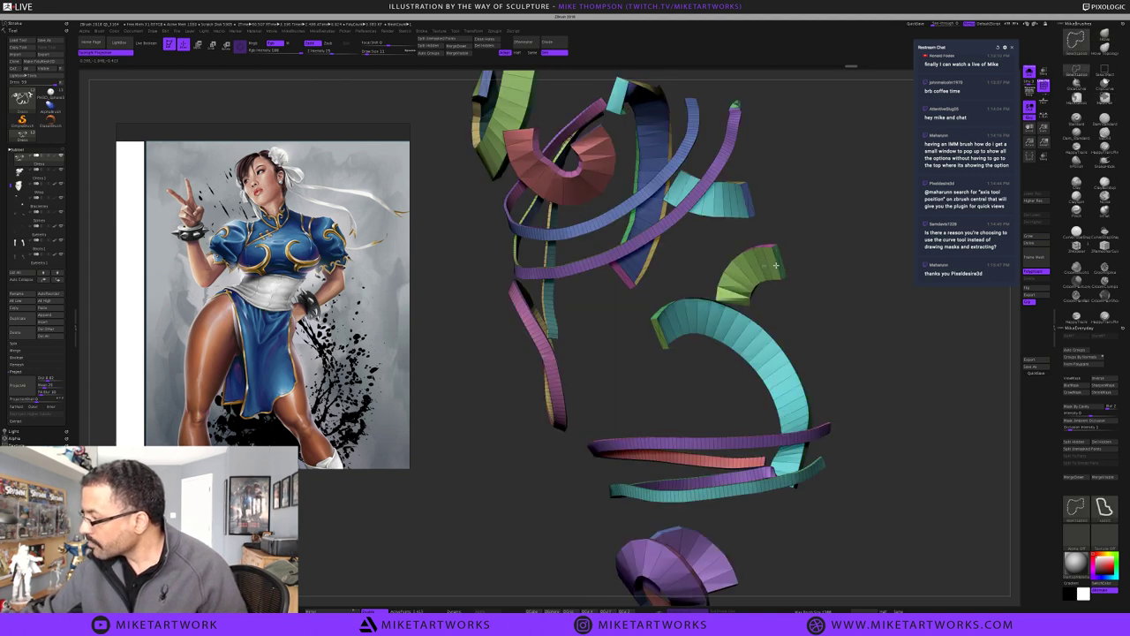
# Hide the front-face polygroups of the two short curved pieces on the right side and the fan-shaped piece at the bottom of the trim
pyautogui.keyDown('ctrl'); pyautogui.keyDown('shift'); pyautogui.click(747, 197); pyautogui.keyUp('shift'); pyautogui.keyUp('ctrl')
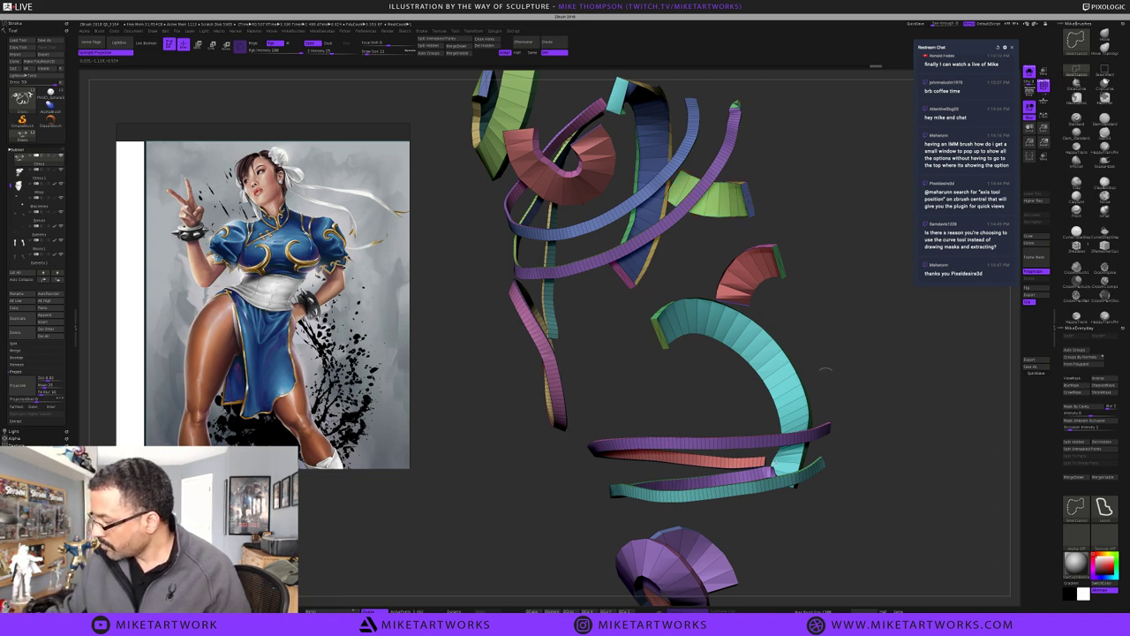
pyautogui.keyDown('ctrl'); pyautogui.keyDown('shift'); pyautogui.click(712, 559); pyautogui.keyUp('shift'); pyautogui.keyUp('ctrl')
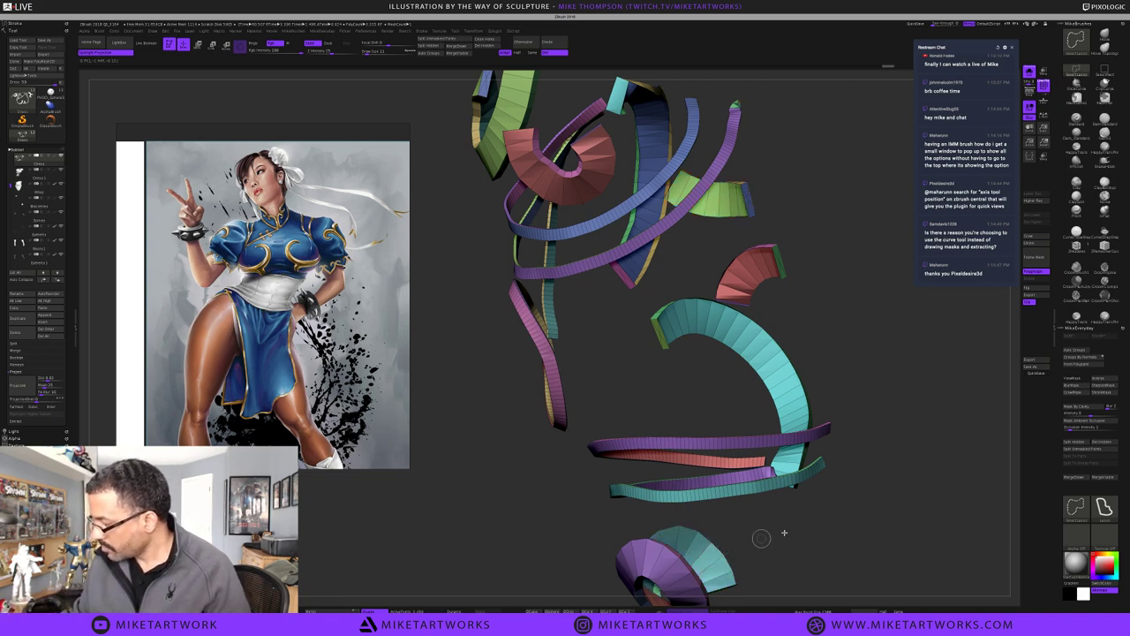
pyautogui.moveTo(799, 534); pyautogui.dragTo(795, 536)
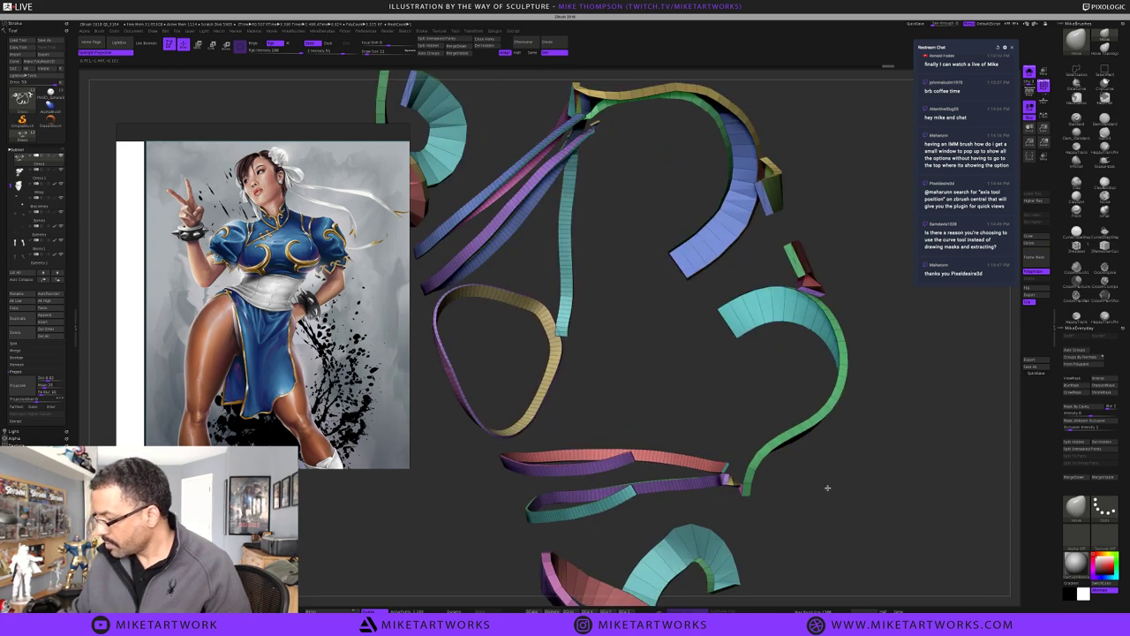
pyautogui.keyDown('alt'); pyautogui.moveTo(857, 320); pyautogui.dragTo(827, 339); pyautogui.keyUp('alt')
pyautogui.press('f')
pyautogui.press('f')
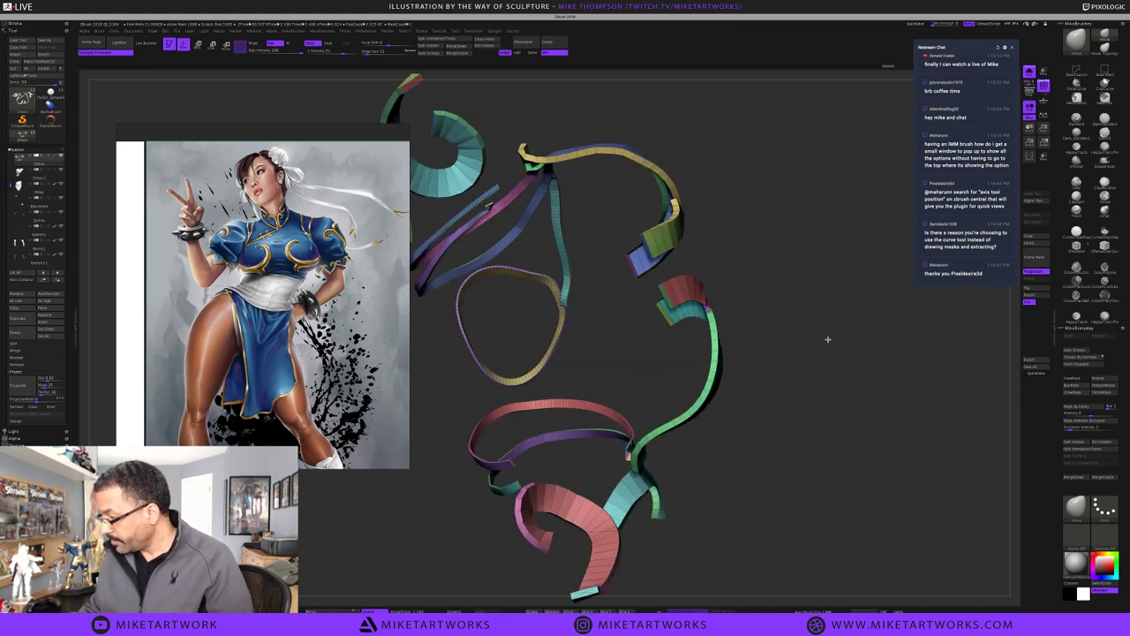
# Hide the front-face polygroups of the red curved strap at the bottom and the spiral strap on the left
pyautogui.keyDown('ctrl'); pyautogui.keyDown('shift'); pyautogui.click(596, 512); pyautogui.keyUp('shift'); pyautogui.keyUp('ctrl')
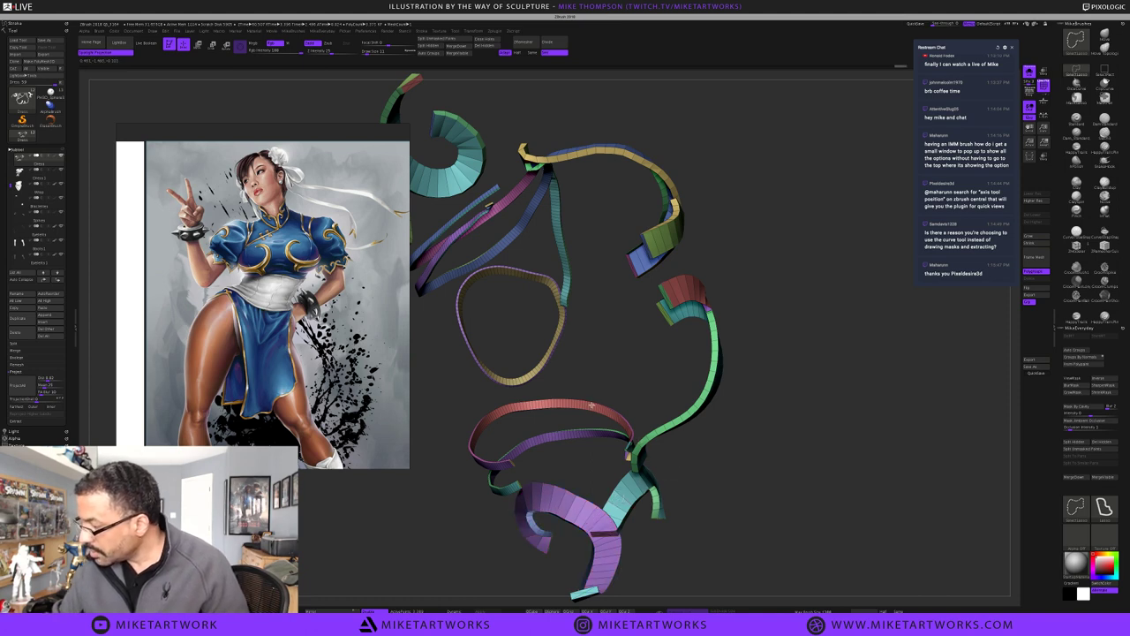
pyautogui.click(479, 156)
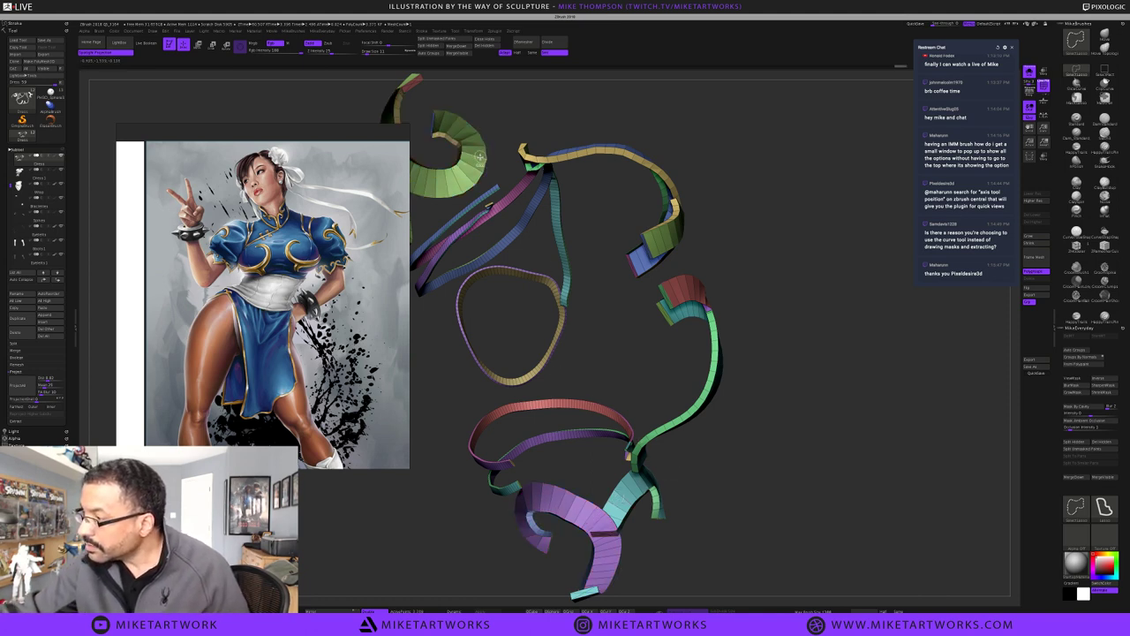
pyautogui.press('ctrl')
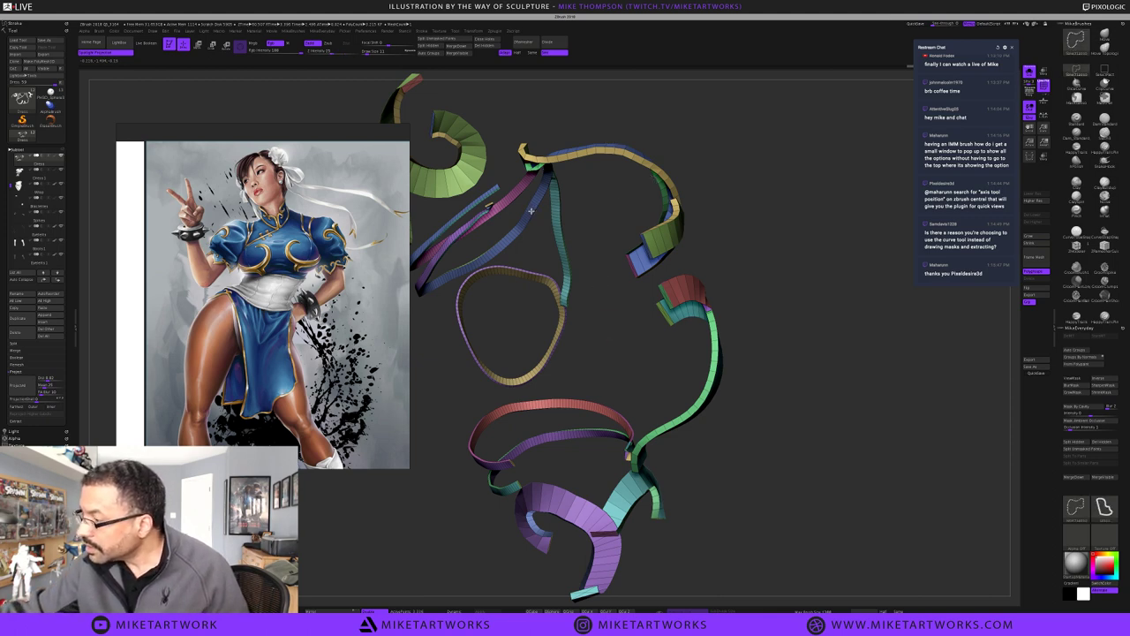
# Hide the front-face polygroups of the central vertical strap, the closed yellow loop and the long curved straps below it
pyautogui.keyDown('alt'); pyautogui.moveTo(817, 407); pyautogui.dragTo(816, 408); pyautogui.keyUp('alt')
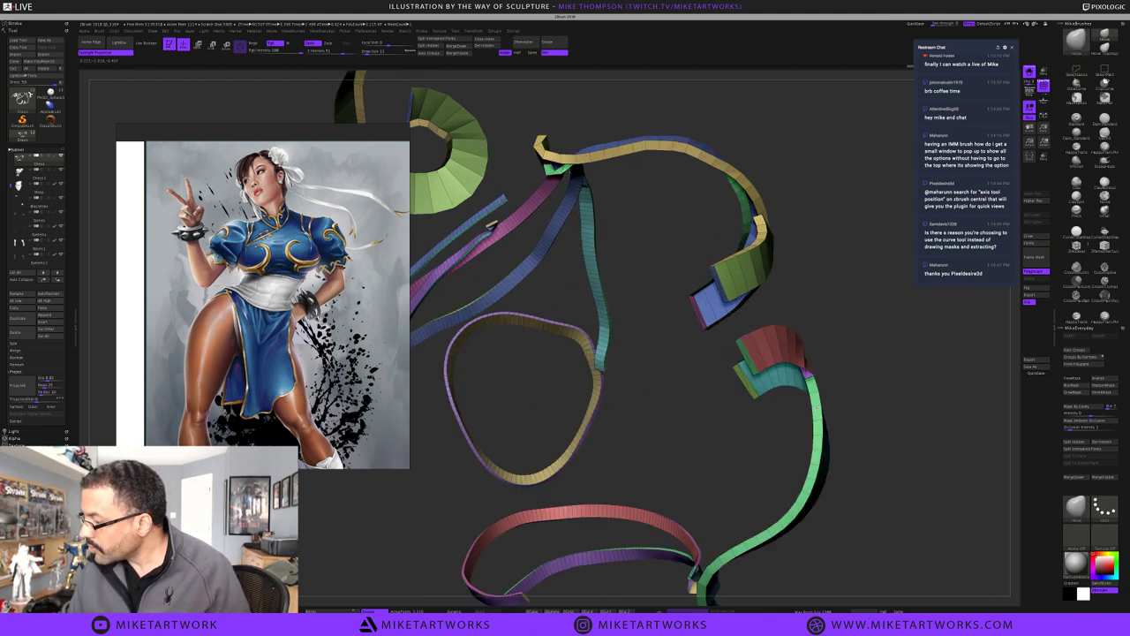
pyautogui.moveTo(620, 357); pyautogui.dragTo(617, 354)
pyautogui.keyDown('ctrl'); pyautogui.keyDown('shift'); pyautogui.click(607, 337); pyautogui.keyUp('shift'); pyautogui.keyUp('ctrl')
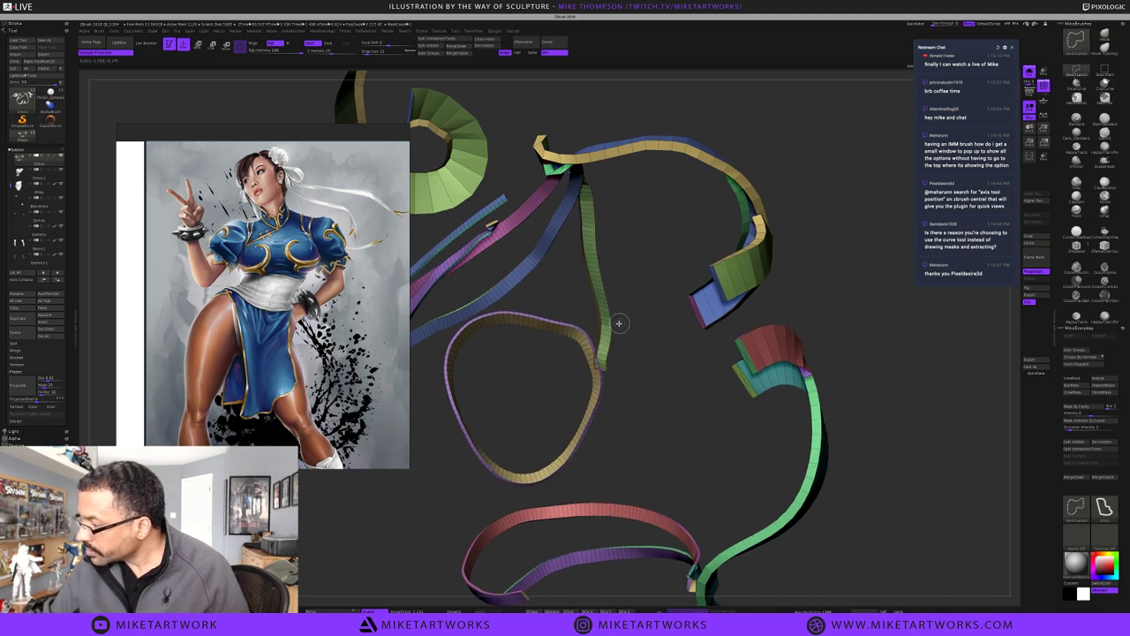
pyautogui.keyDown('ctrl'); pyautogui.keyDown('shift'); pyautogui.click(552, 248); pyautogui.keyUp('shift'); pyautogui.keyUp('ctrl')
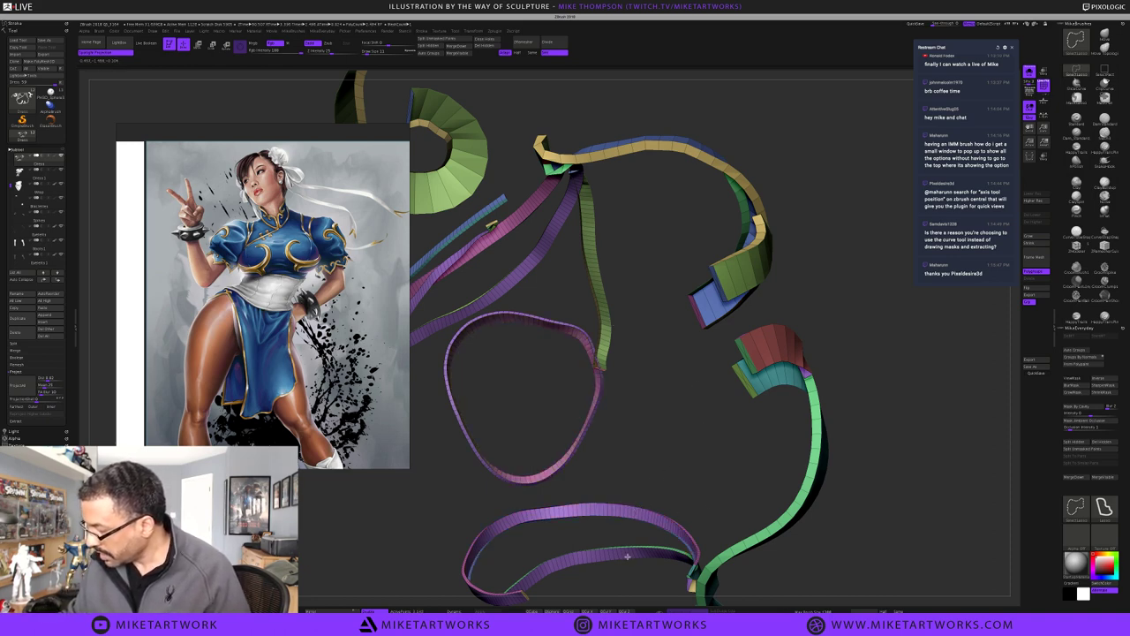
pyautogui.keyDown('ctrl'); pyautogui.keyDown('shift'); pyautogui.click(629, 552); pyautogui.keyUp('shift'); pyautogui.keyUp('ctrl')
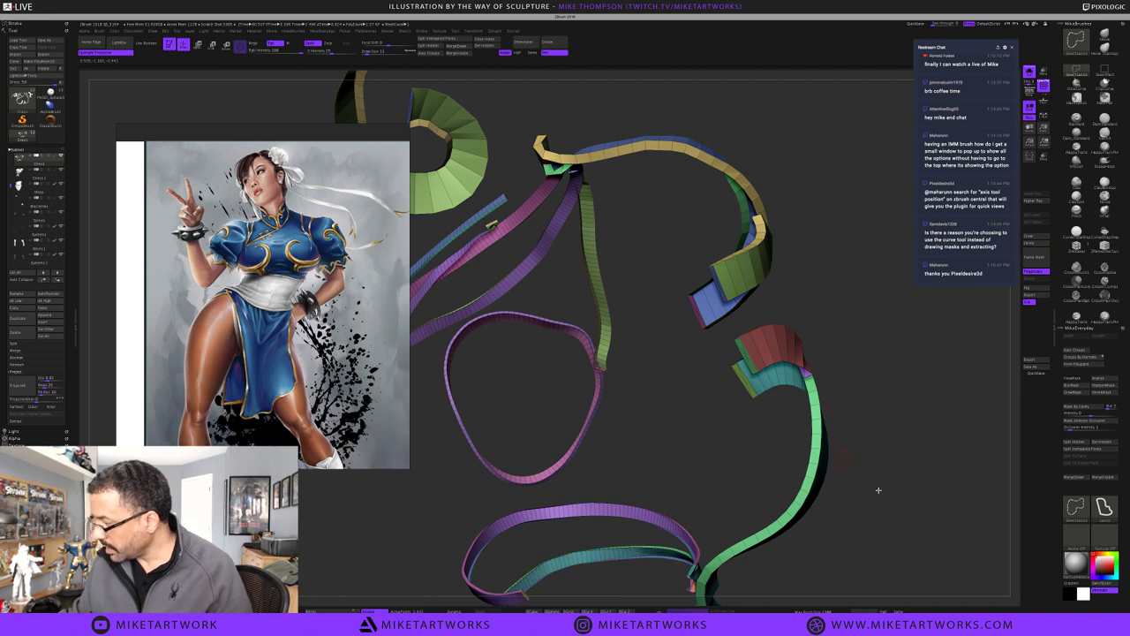
# Hide the front-face polygroup of the small piece at the trim's far left, and invert the visibility to show only the collected faces
pyautogui.keyDown('alt'); pyautogui.moveTo(855, 433); pyautogui.dragTo(856, 433); pyautogui.keyUp('alt')
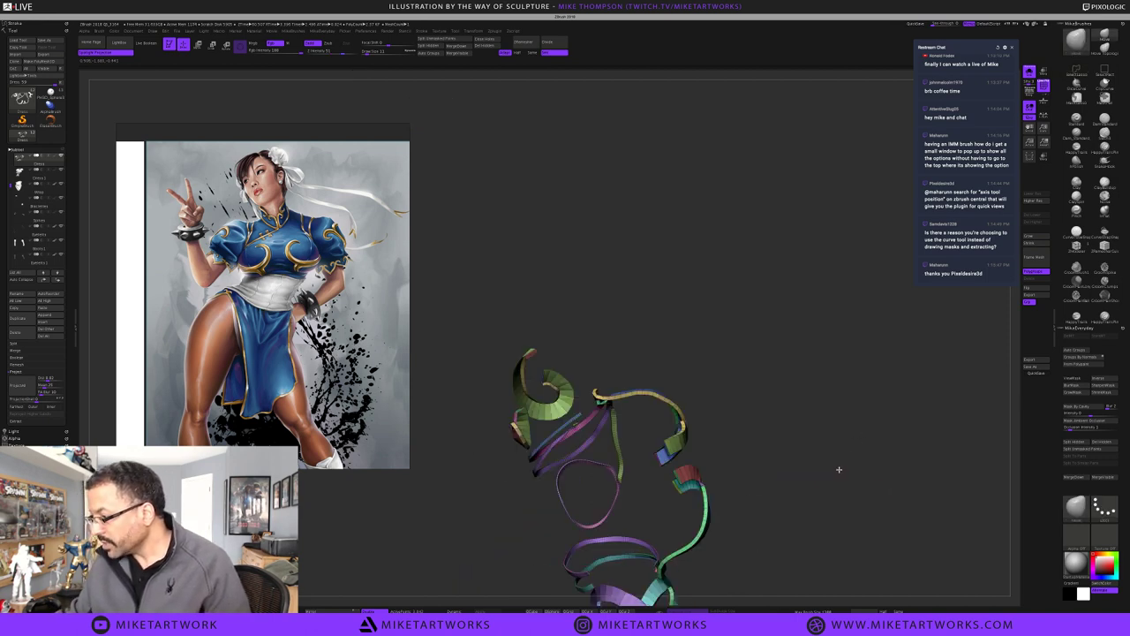
pyautogui.keyDown('alt'); pyautogui.moveTo(567, 488); pyautogui.dragTo(562, 391); pyautogui.keyUp('alt')
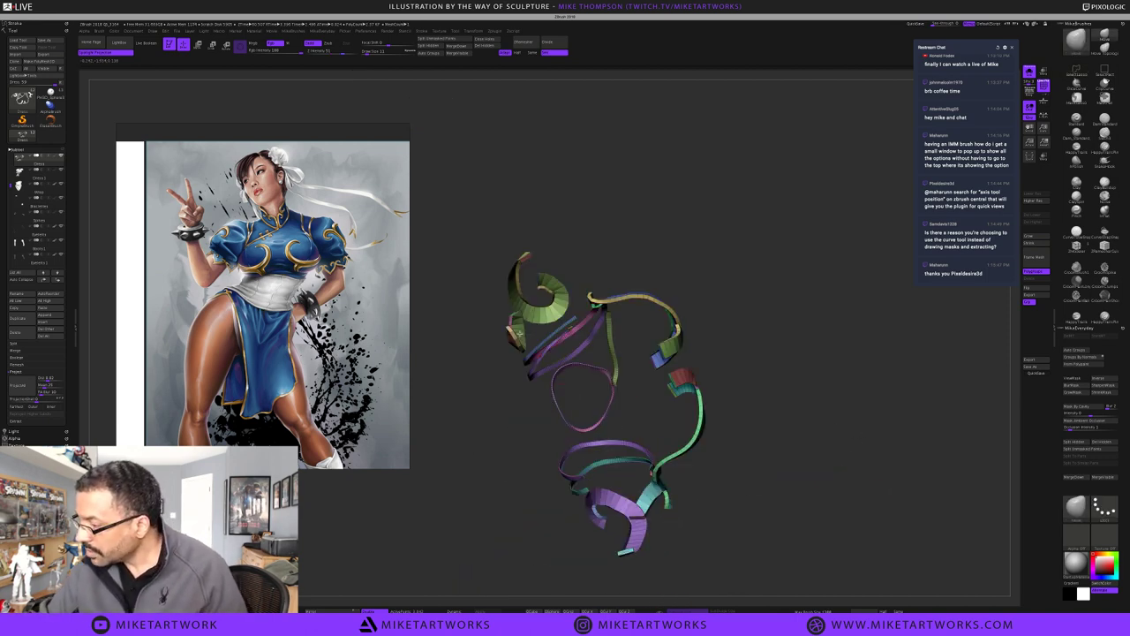
pyautogui.hotkey('ctrl', 'shift')
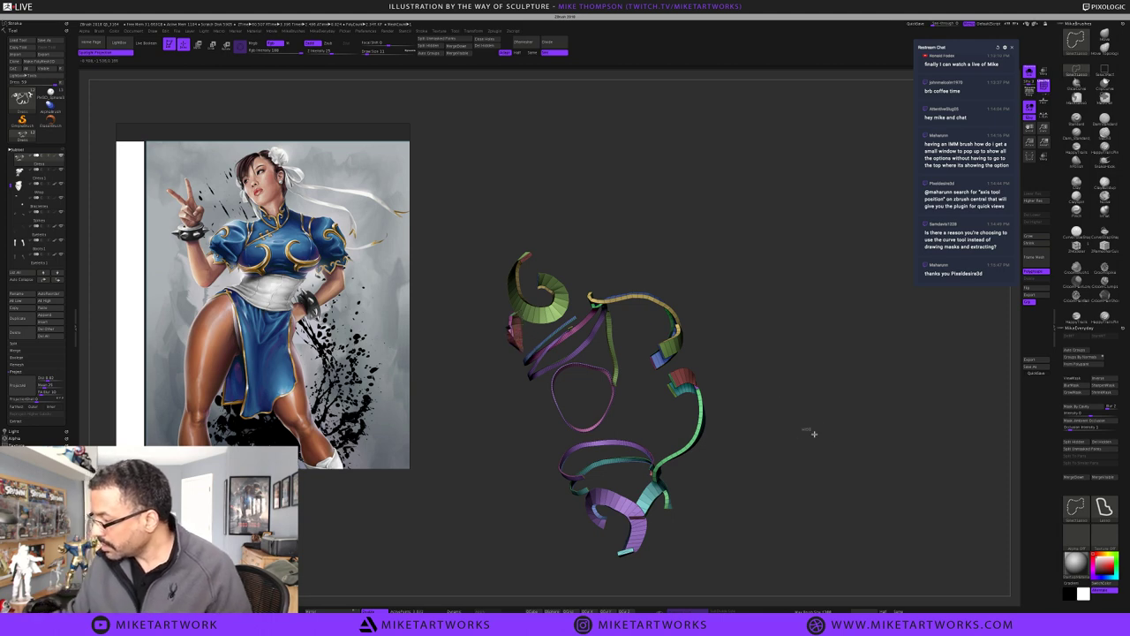
pyautogui.keyDown('ctrl'); pyautogui.keyDown('shift'); pyautogui.moveTo(814, 432); pyautogui.dragTo(840, 498); pyautogui.keyUp('shift'); pyautogui.keyUp('ctrl')
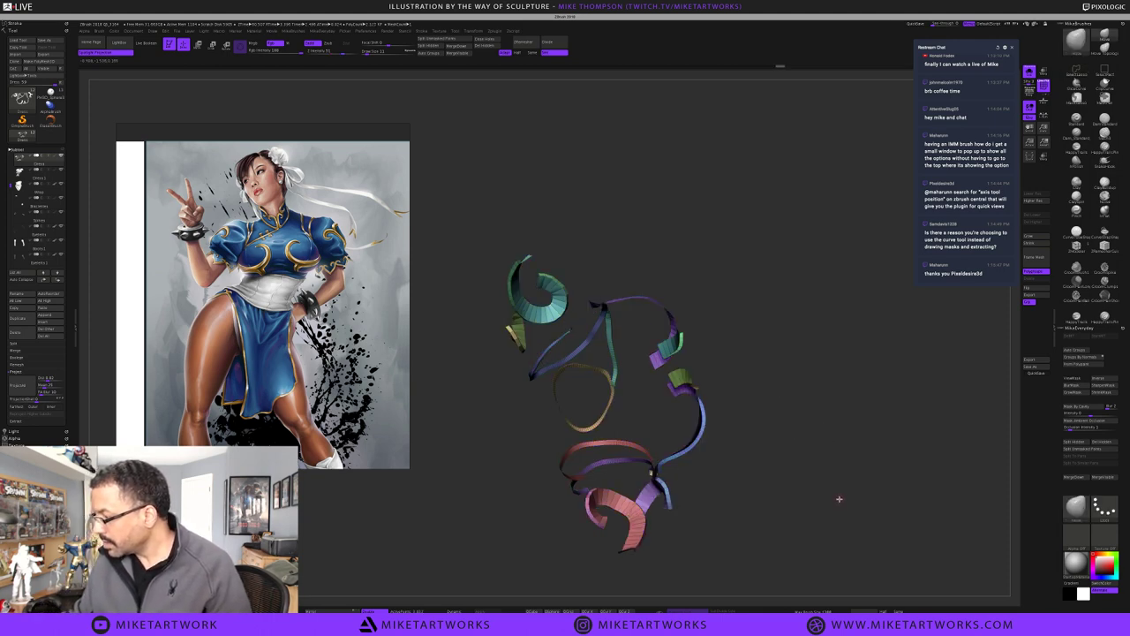
# Switch the inverted visibility off and on again to compare the front faces with the rest of the trim
pyautogui.hotkey('ctrl', 'z')
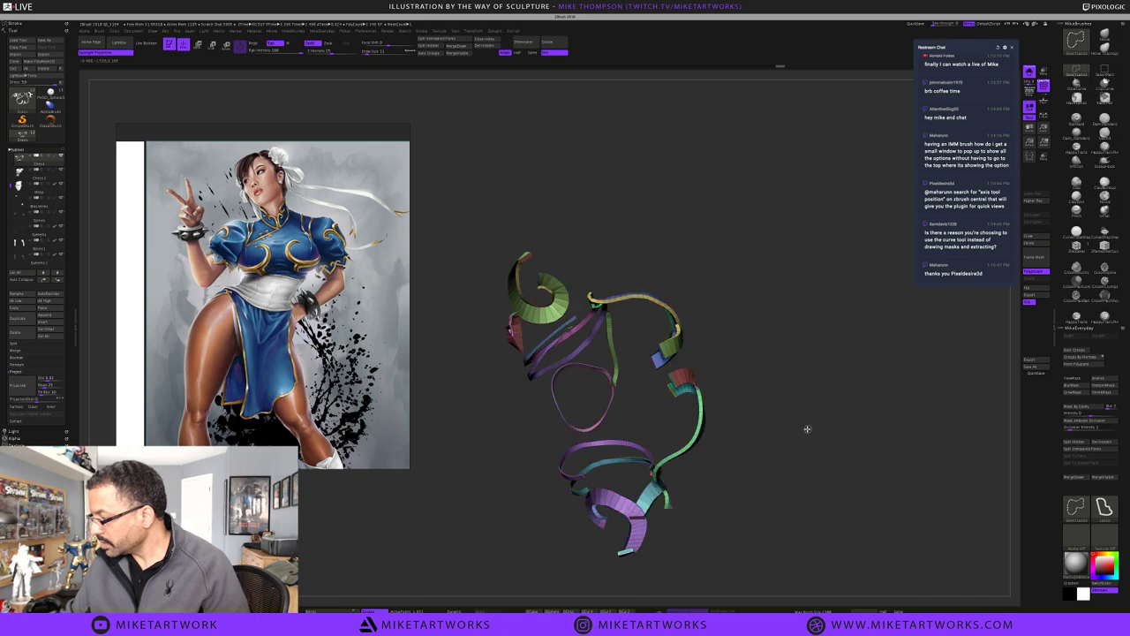
pyautogui.moveTo(820, 484); pyautogui.dragTo(818, 487)
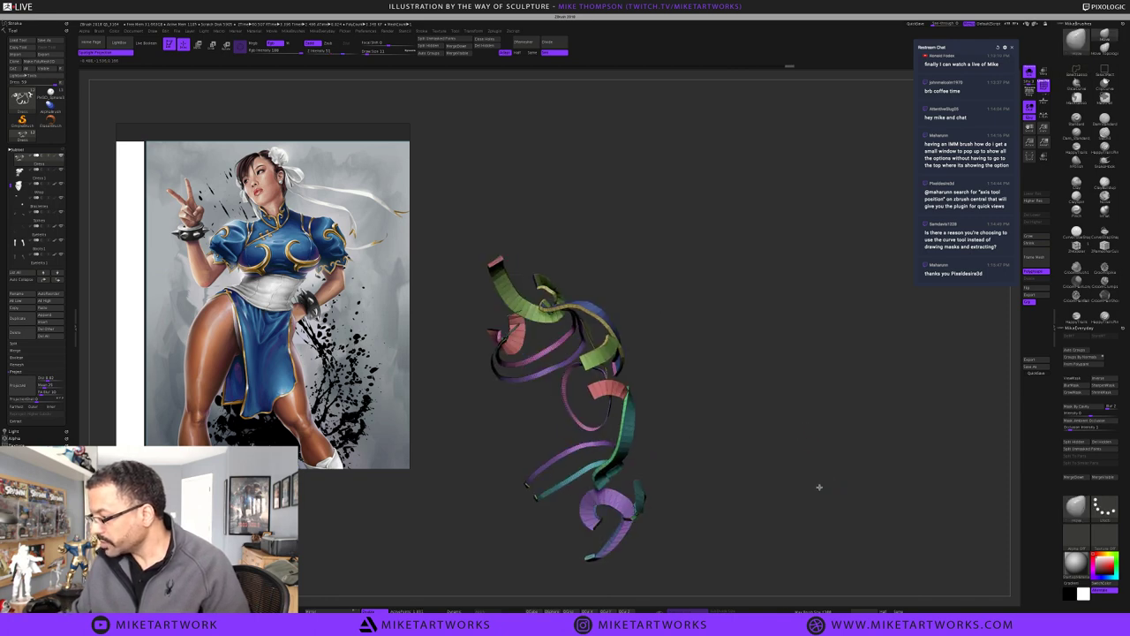
pyautogui.hotkey('ctrl', 'z')
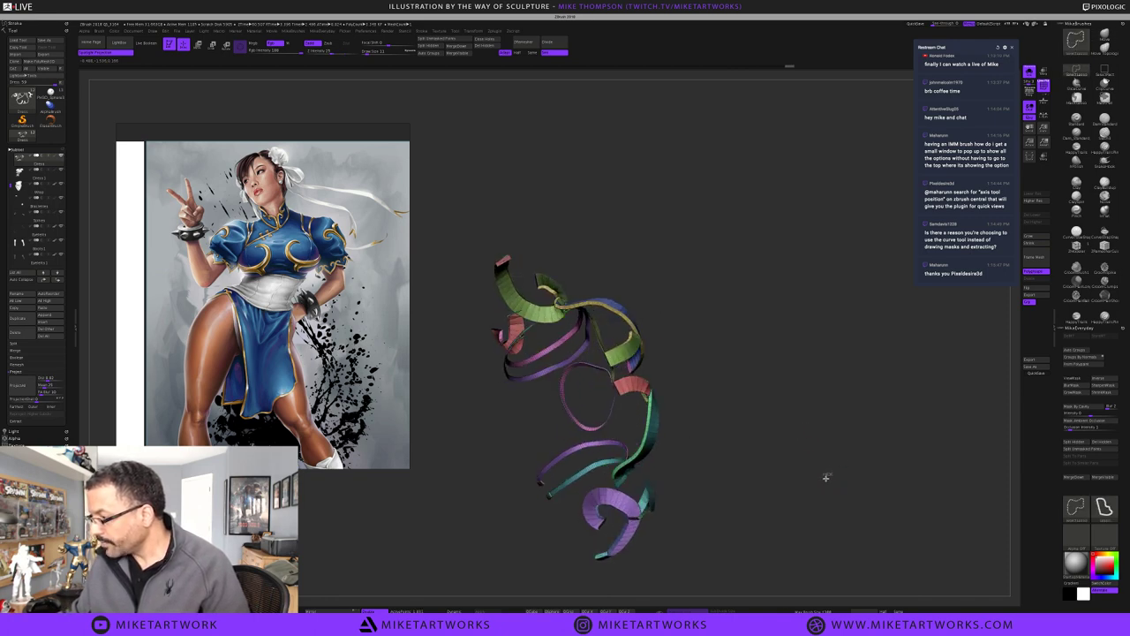
pyautogui.hotkey('ctrl', 'z')
pyautogui.hotkey('ctrl', 'z')
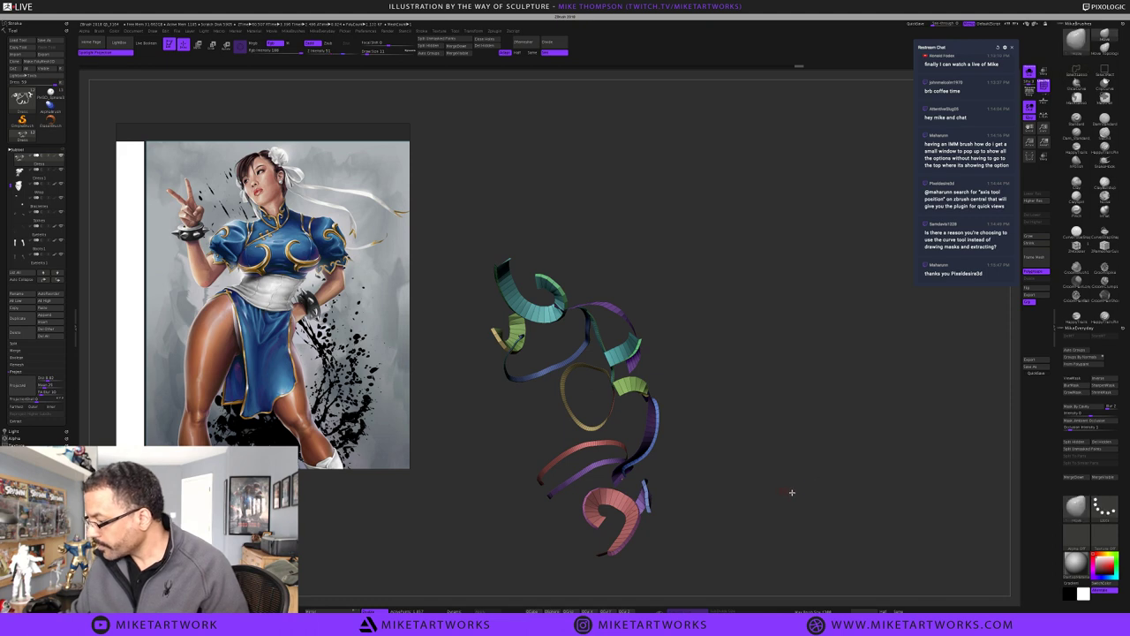
# Examine the isolated front faces from the front and from below, briefly inverting the visibility to compare them with the remaining faces
pyautogui.hotkey('ctrl', 'z')
pyautogui.hotkey('ctrl', 'z')
pyautogui.hotkey('ctrl', 'z')
pyautogui.hotkey('ctrl', 'z')
pyautogui.hotkey('ctrl', 'z')
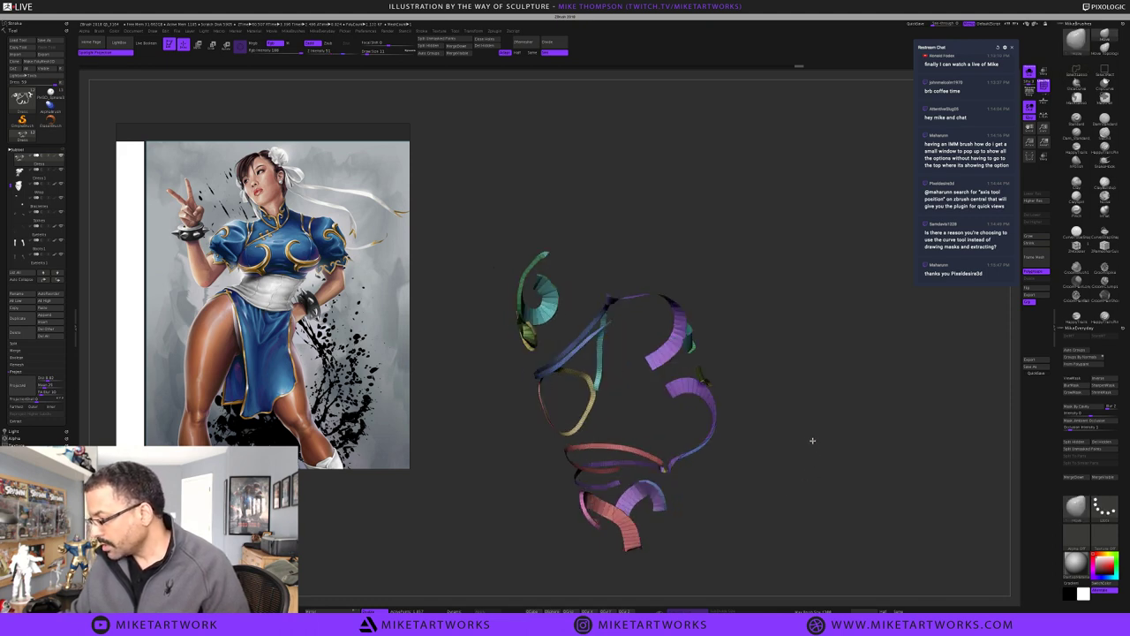
pyautogui.hotkey('ctrl', 'z')
pyautogui.hotkey('ctrl', 'z')
pyautogui.hotkey('ctrl', 'z')
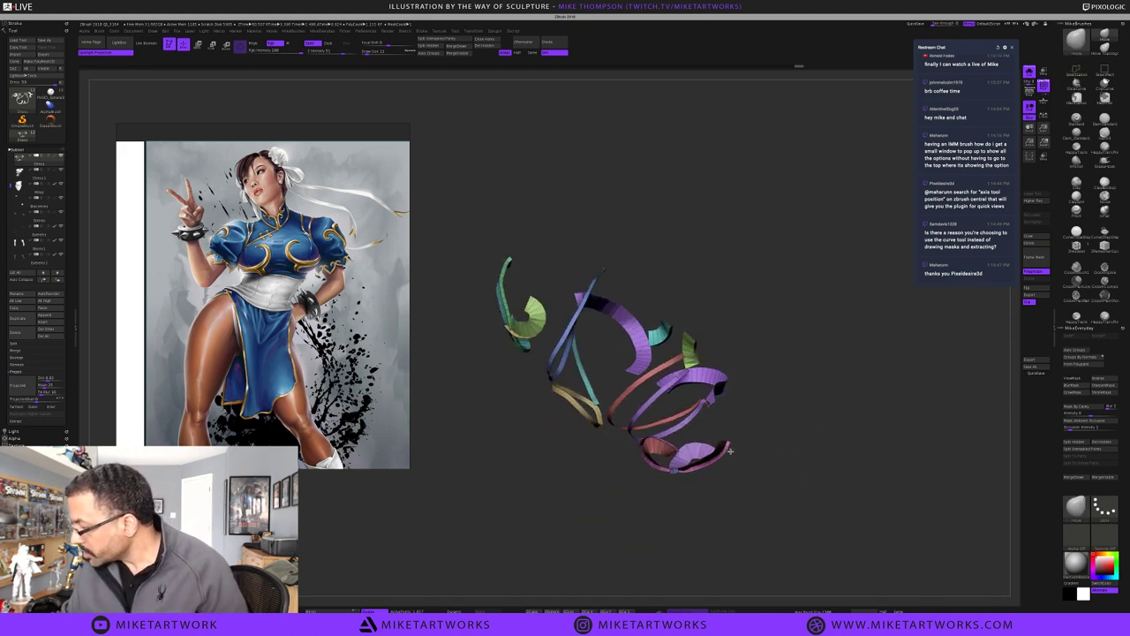
pyautogui.hotkey('ctrl', 'z')
pyautogui.hotkey('ctrl', 'z')
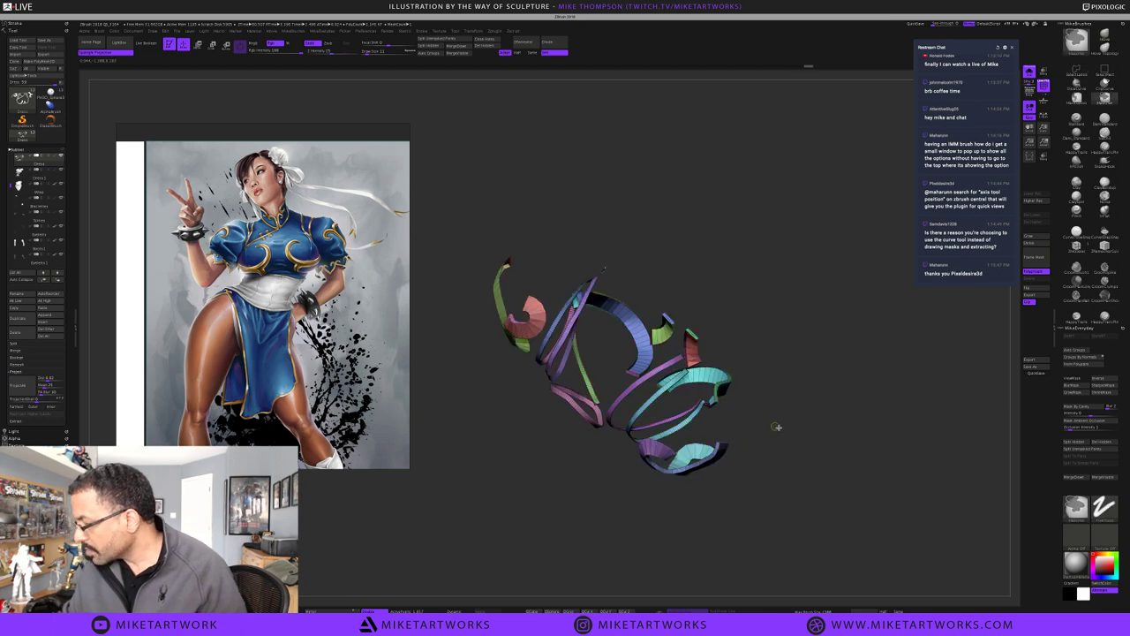
pyautogui.hotkey('ctrl', 'z')
pyautogui.hotkey('ctrl', 'z')
pyautogui.hotkey('ctrl', 'z')
pyautogui.hotkey('ctrl', 'z')
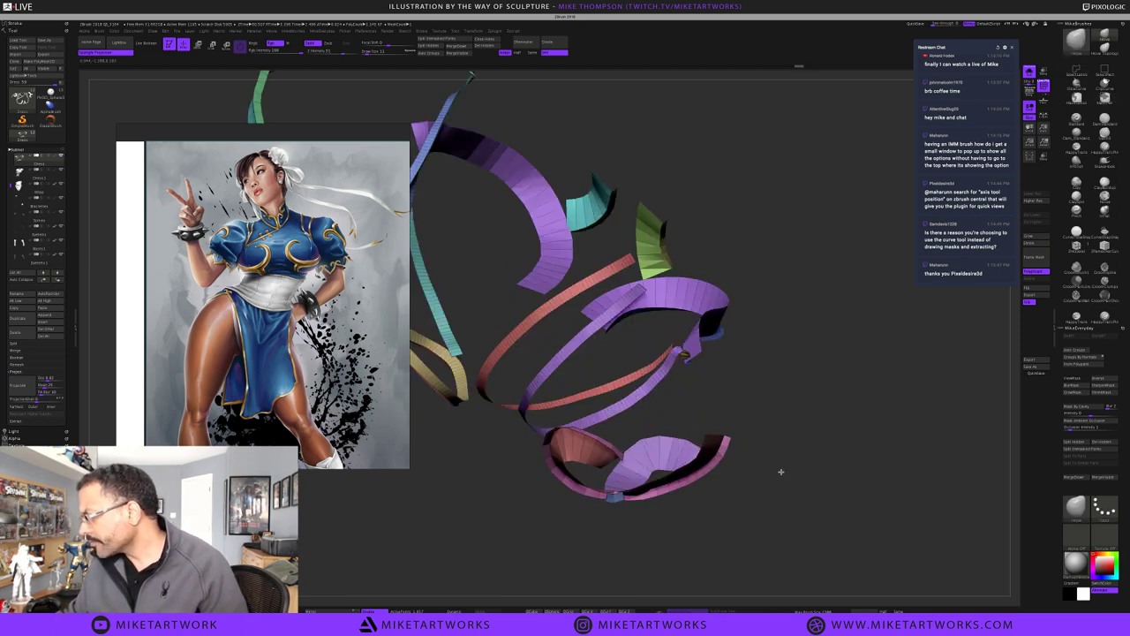
# Hide the stray edge groups left along the bottom curved strap, the right bust strap and the yellow loop
pyautogui.hotkey('ctrl', 'z')
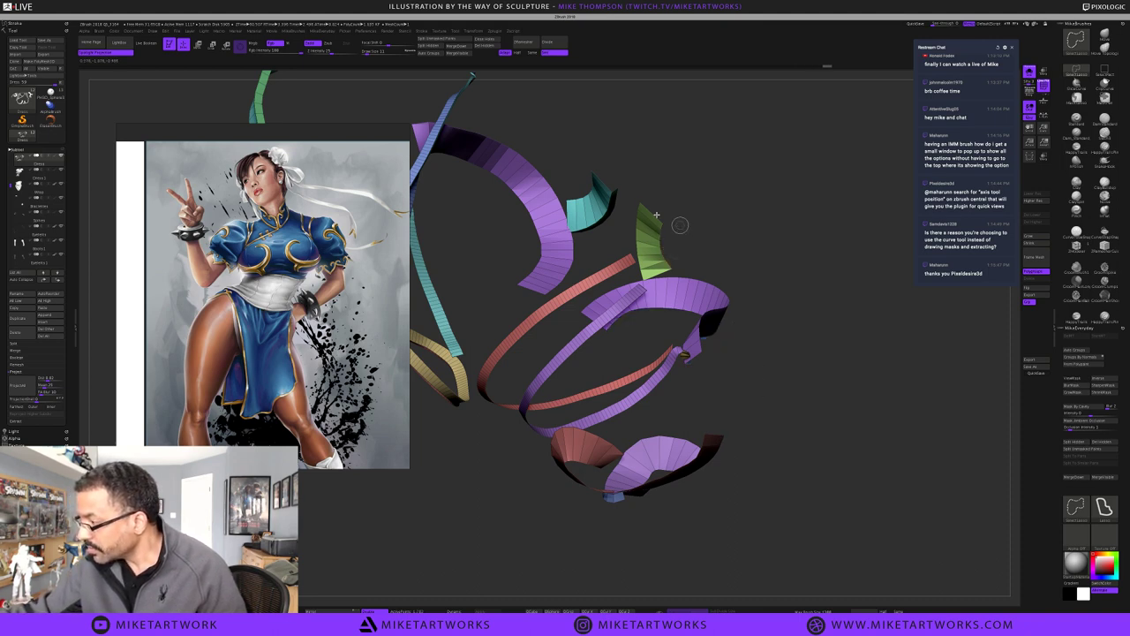
pyautogui.keyDown('ctrl'); pyautogui.keyDown('shift'); pyautogui.click(615, 200); pyautogui.keyUp('shift'); pyautogui.keyUp('ctrl')
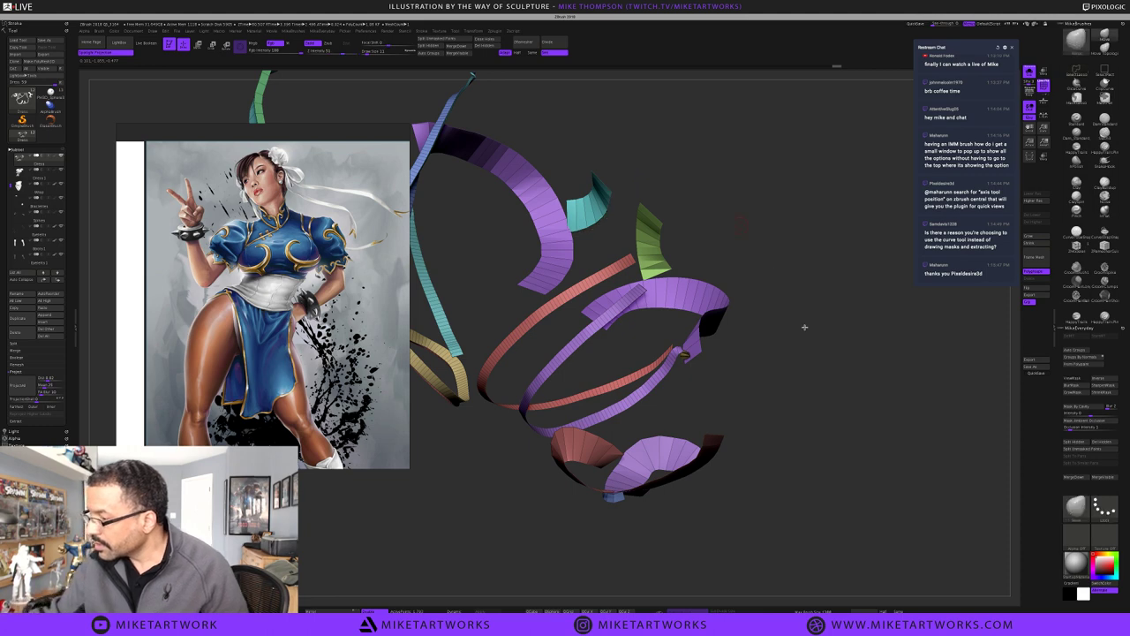
pyautogui.keyDown('alt'); pyautogui.moveTo(899, 406); pyautogui.dragTo(1015, 522); pyautogui.keyUp('alt')
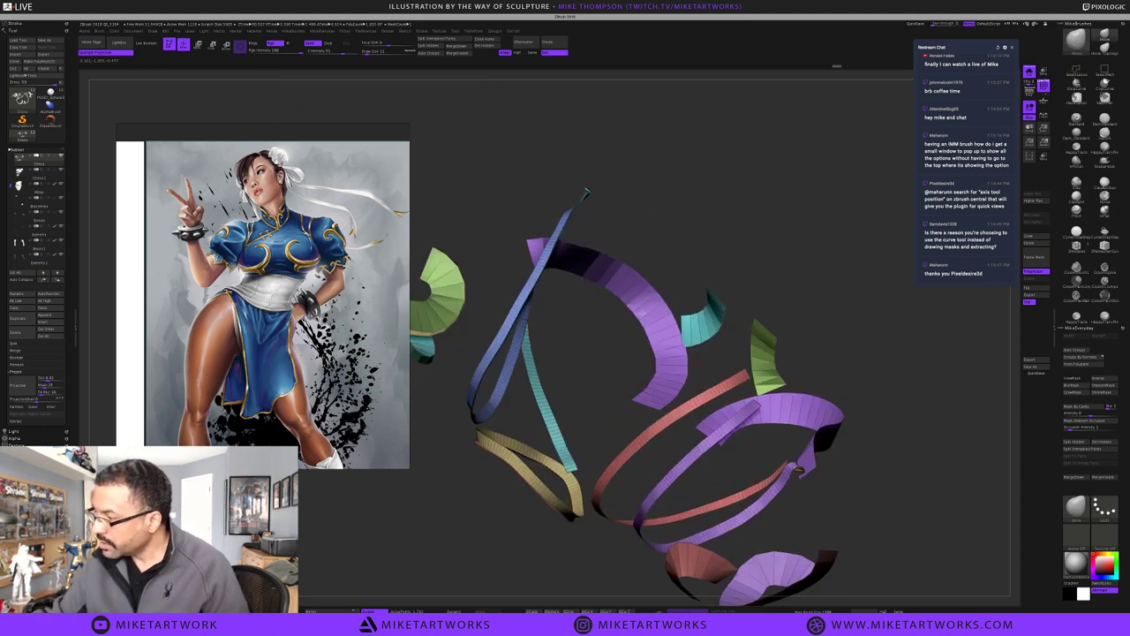
pyautogui.hotkey('ctrl', 'shift')
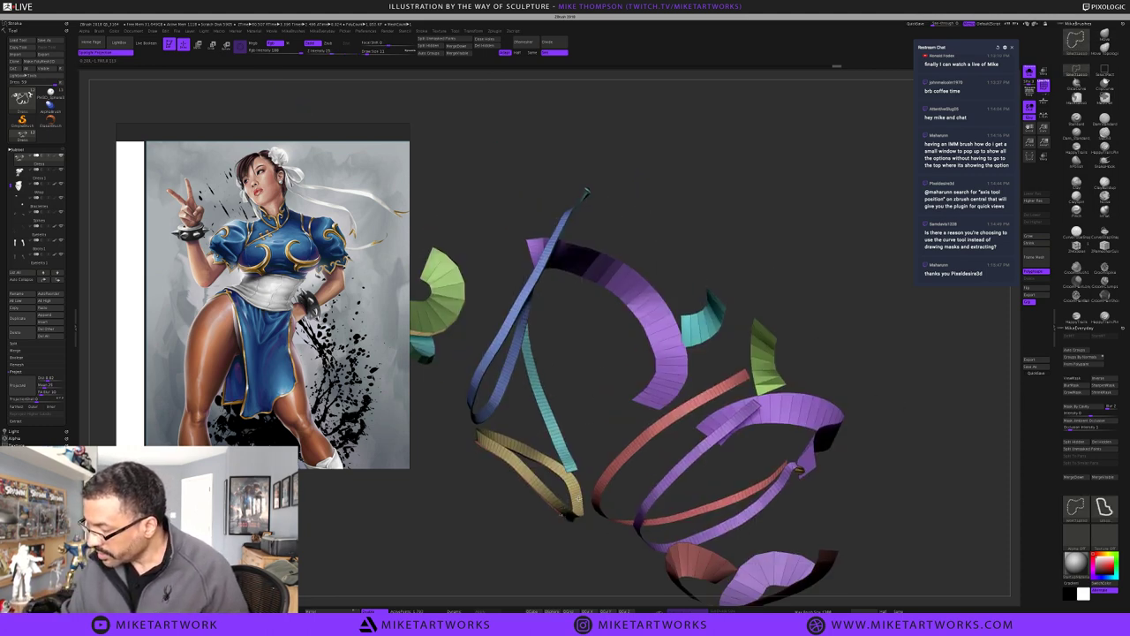
pyautogui.keyDown('ctrl'); pyautogui.keyDown('shift'); pyautogui.click(591, 487); pyautogui.keyUp('shift'); pyautogui.keyUp('ctrl')
pyautogui.hotkey('ctrl', 'z')
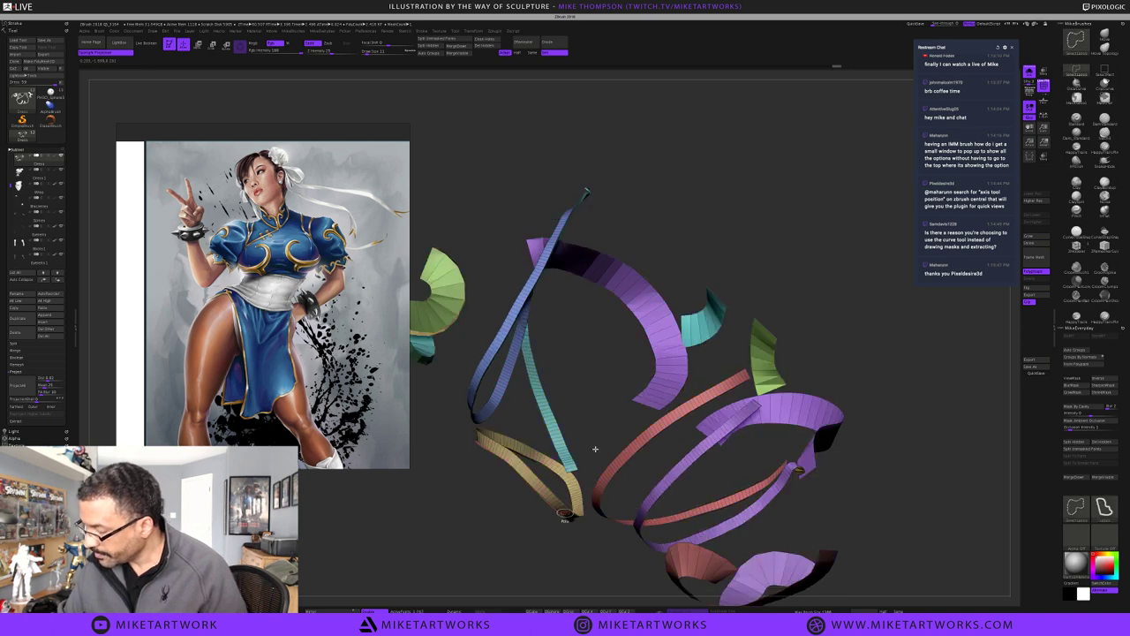
pyautogui.moveTo(591, 442); pyautogui.dragTo(550, 511)
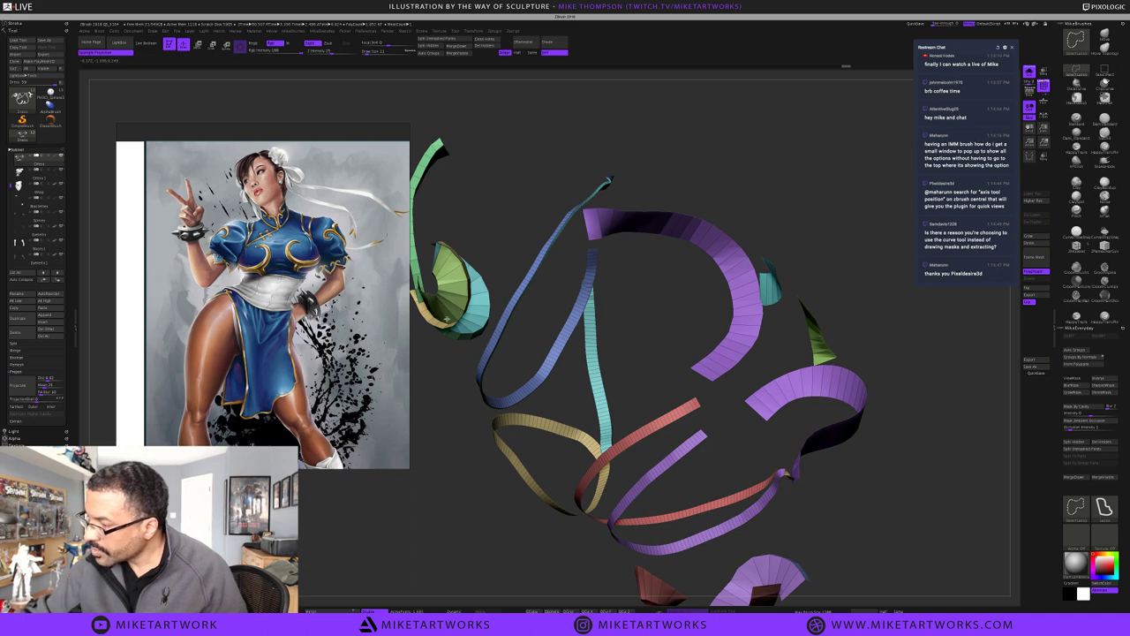
# Hide the stray yellow and green edge groups on the left spiral strap
pyautogui.keyDown('ctrl'); pyautogui.keyDown('shift'); pyautogui.click(443, 321); pyautogui.keyUp('shift'); pyautogui.keyUp('ctrl')
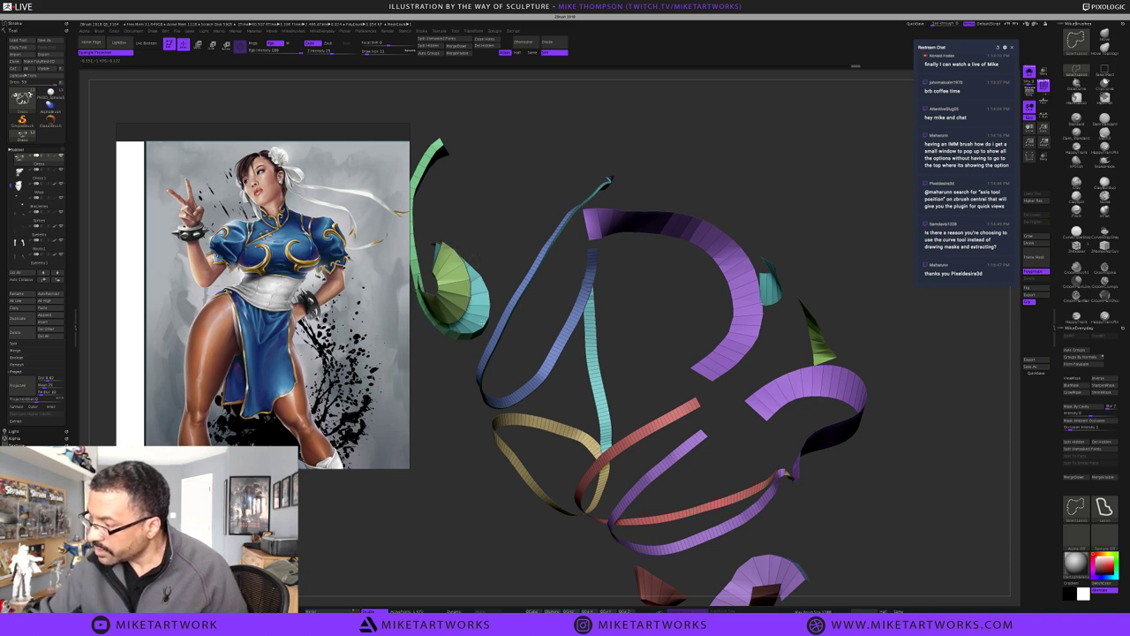
pyautogui.keyDown('ctrl'); pyautogui.keyDown('shift'); pyautogui.click(469, 333); pyautogui.keyUp('shift'); pyautogui.keyUp('ctrl')
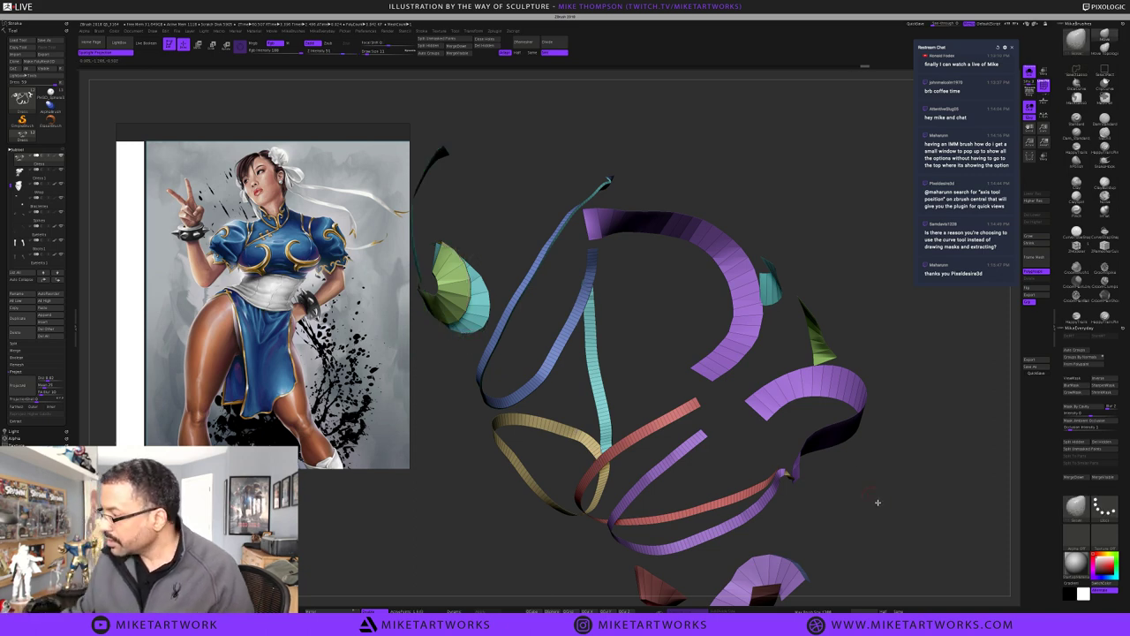
pyautogui.keyDown('alt'); pyautogui.moveTo(862, 466); pyautogui.dragTo(885, 383); pyautogui.keyUp('alt')
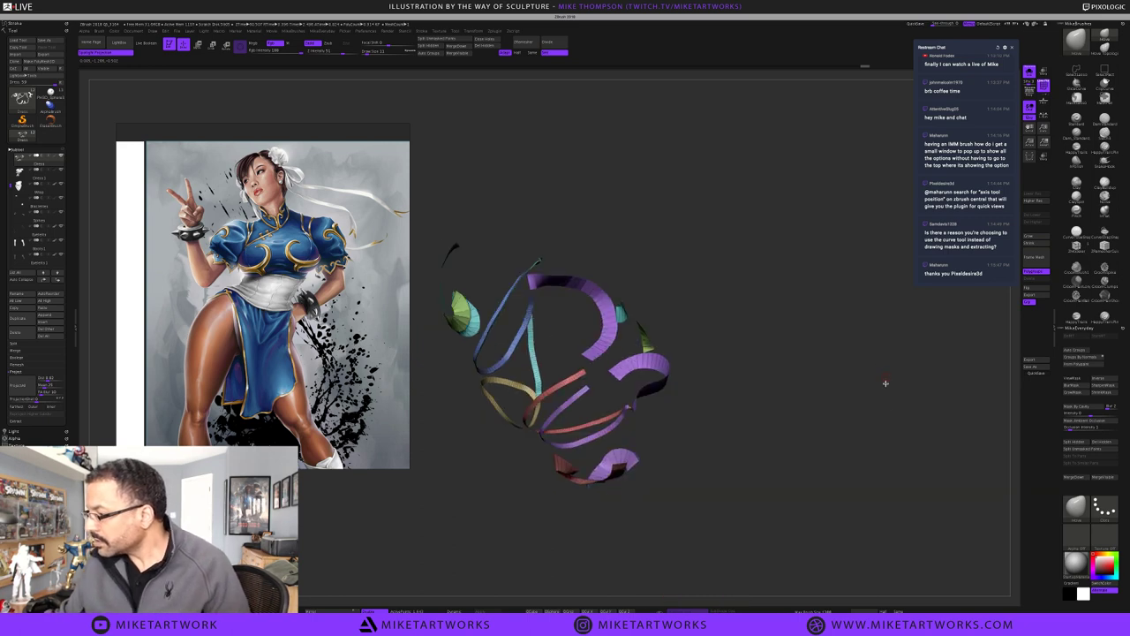
# Try to hide the edge group along the blue strap while keeping its front faces visible
pyautogui.press('f')
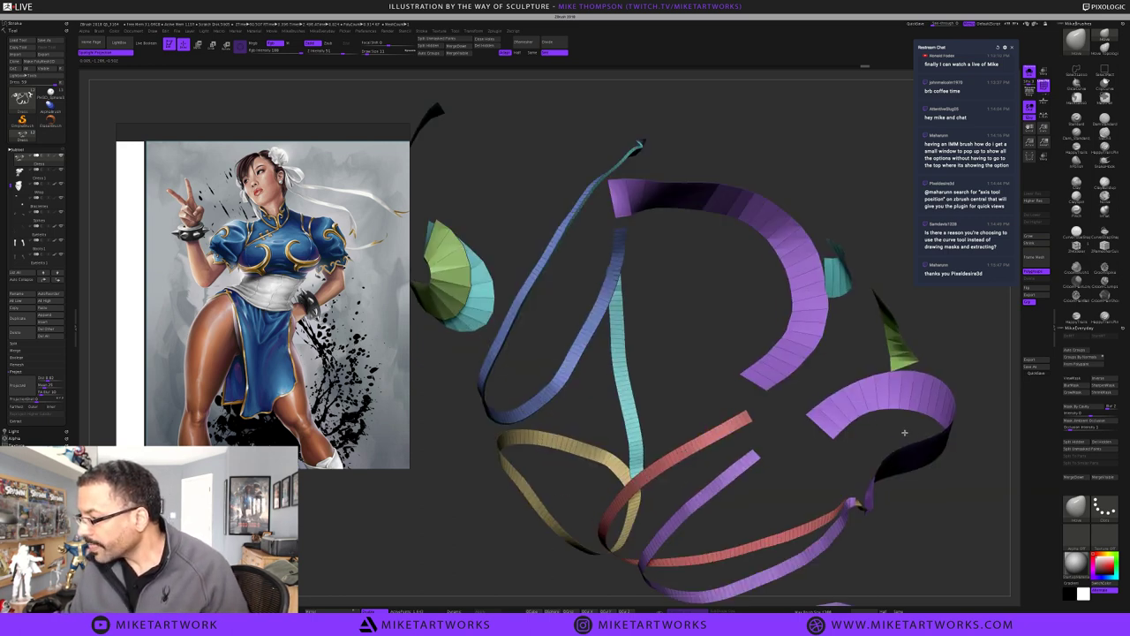
pyautogui.keyDown('alt'); pyautogui.moveTo(550, 268); pyautogui.dragTo(542, 268); pyautogui.keyUp('alt')
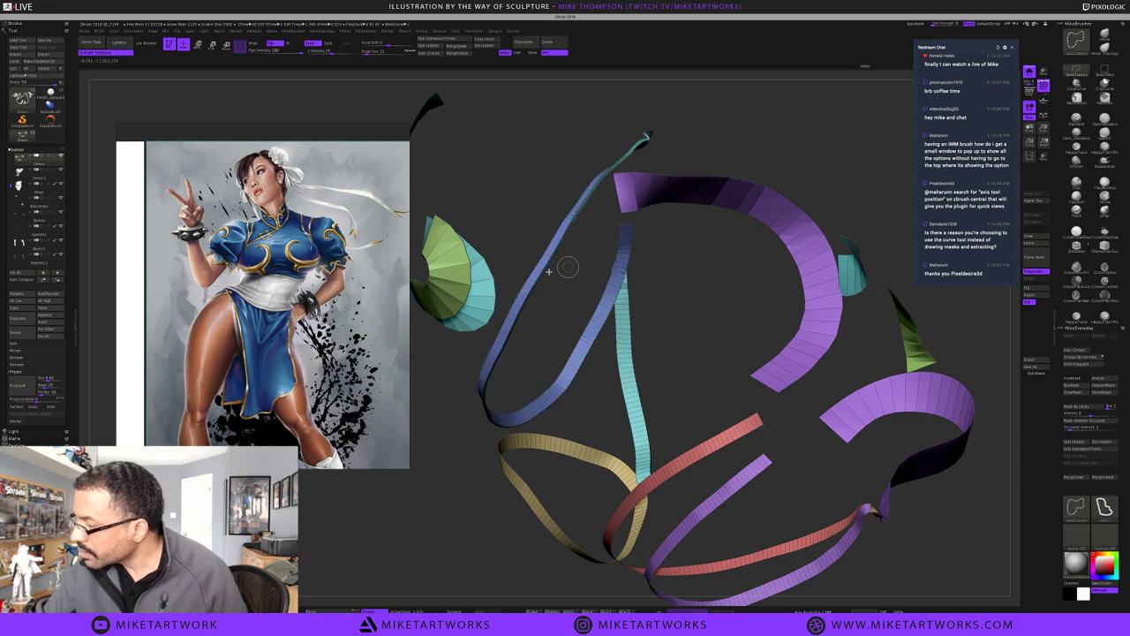
pyautogui.keyDown('ctrl'); pyautogui.keyDown('shift'); pyautogui.click(546, 273); pyautogui.keyUp('shift'); pyautogui.keyUp('ctrl')
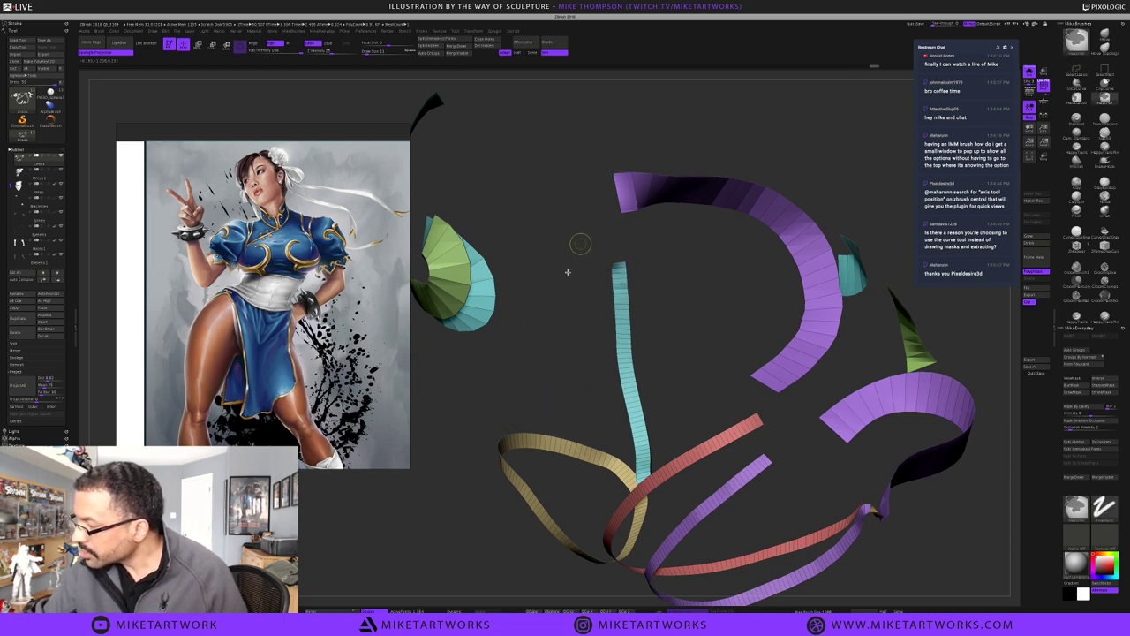
pyautogui.hotkey('ctrl', 'z')
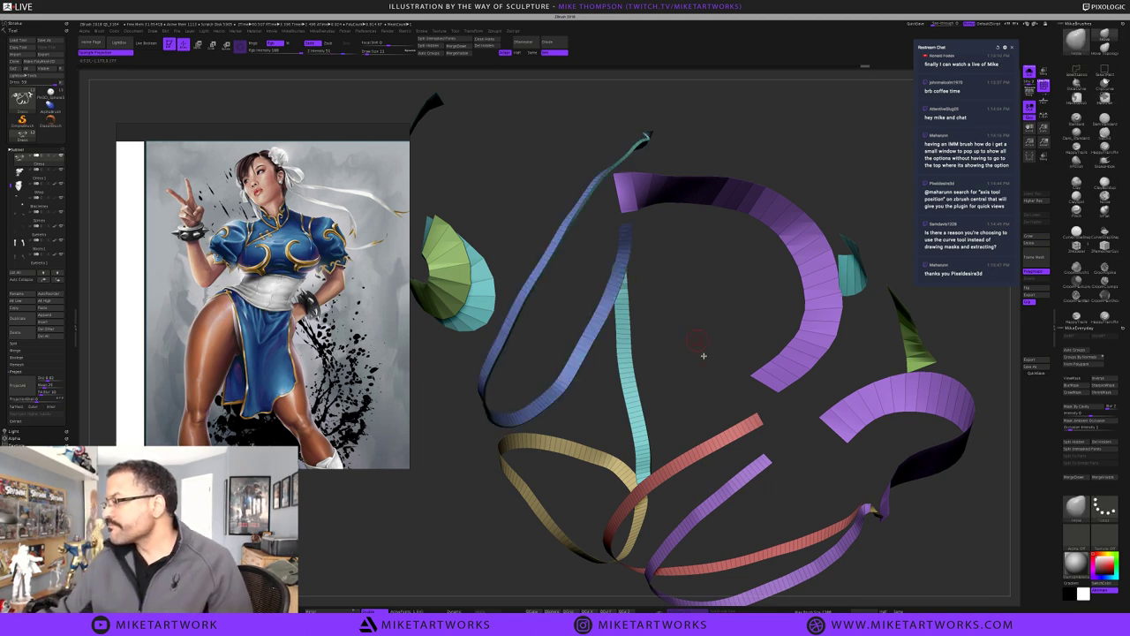
pyautogui.keyDown('alt'); pyautogui.moveTo(716, 388); pyautogui.dragTo(716, 389); pyautogui.keyUp('alt')
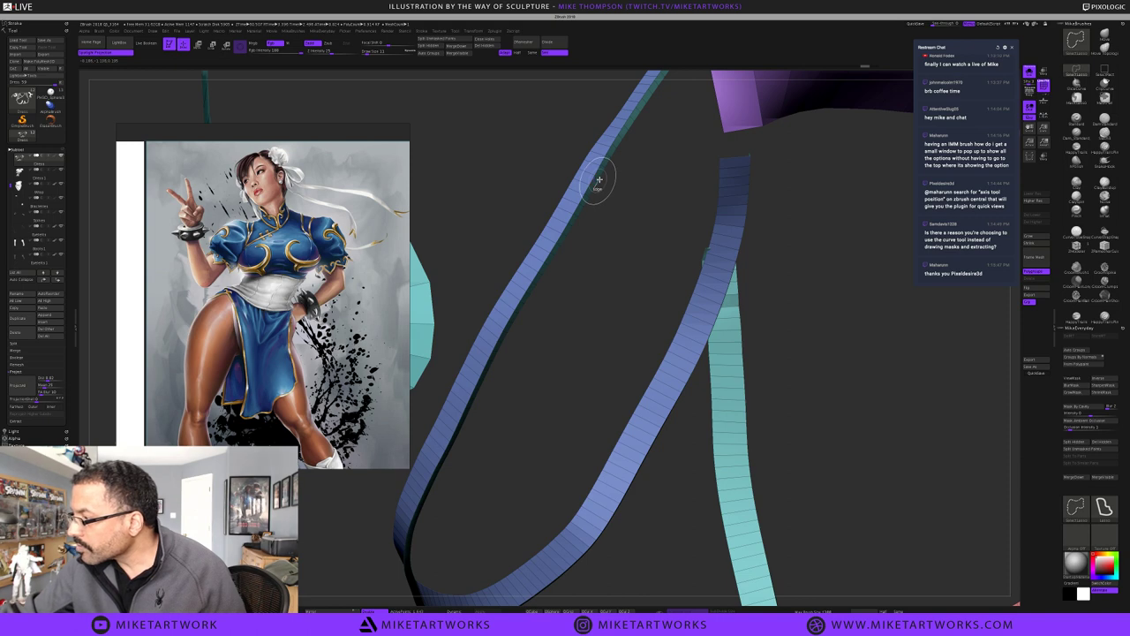
pyautogui.hotkey('ctrl', 'shift', 'z')
pyautogui.hotkey('ctrl', 'z')
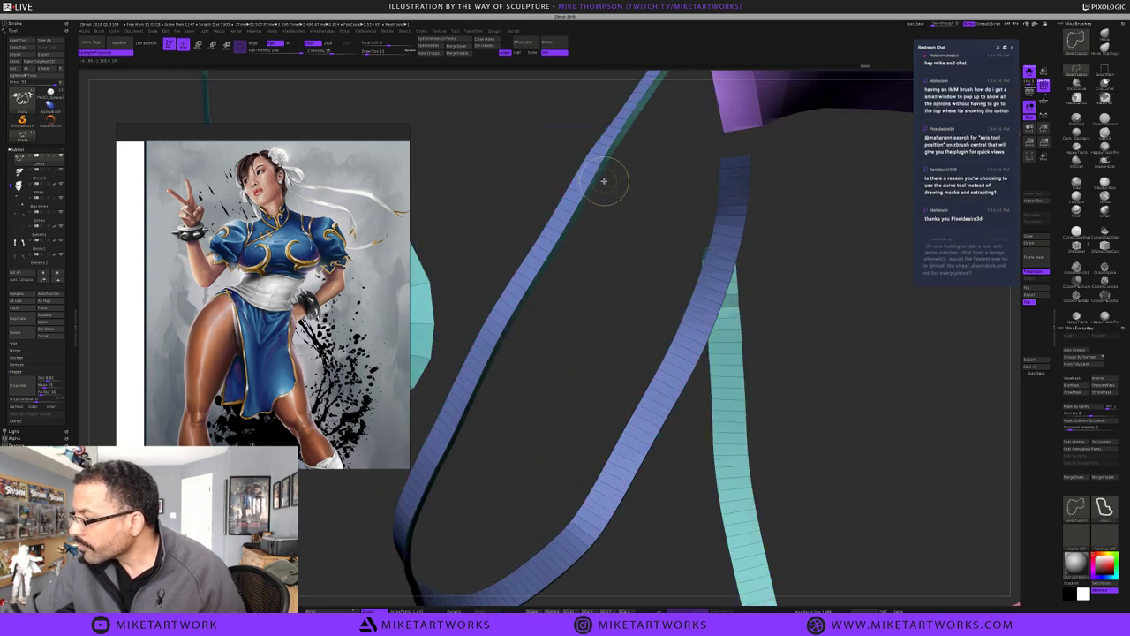
# Try to lasso away the stray dark faces along the upper part of the blue strap
pyautogui.keyDown('ctrl'); pyautogui.keyDown('shift'); pyautogui.click(601, 176); pyautogui.keyUp('shift'); pyautogui.keyUp('ctrl')
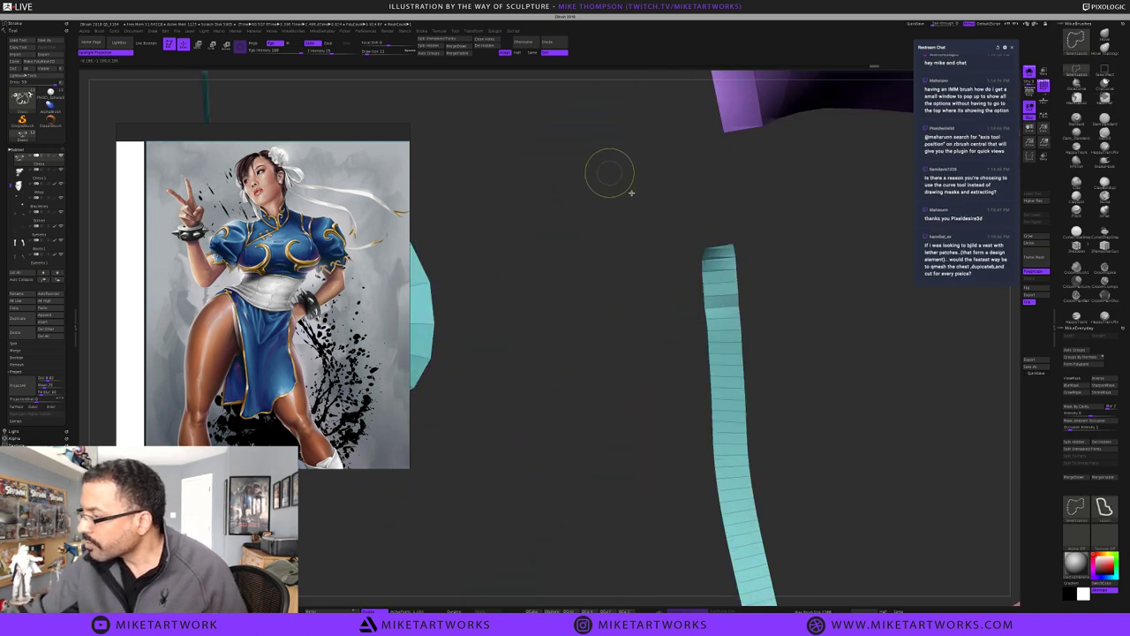
pyautogui.keyDown('ctrl'); pyautogui.keyDown('shift'); pyautogui.click(629, 198); pyautogui.keyUp('shift'); pyautogui.keyUp('ctrl')
pyautogui.hotkey('ctrl', 'shift')
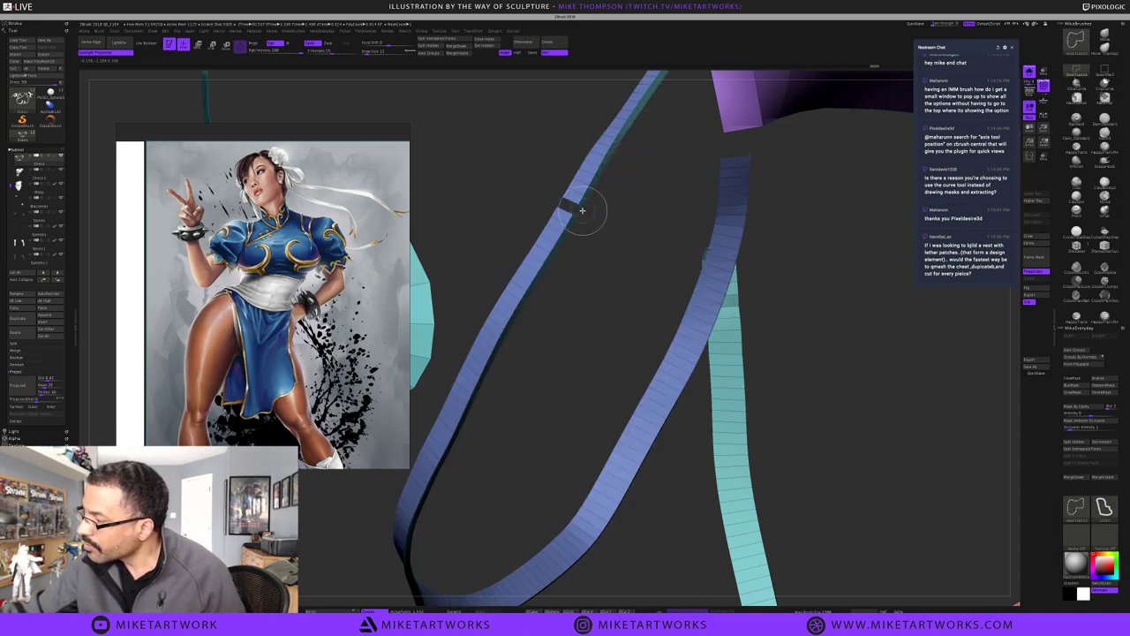
pyautogui.keyDown('ctrl'); pyautogui.keyDown('shift'); pyautogui.click(588, 201); pyautogui.keyUp('shift'); pyautogui.keyUp('ctrl')
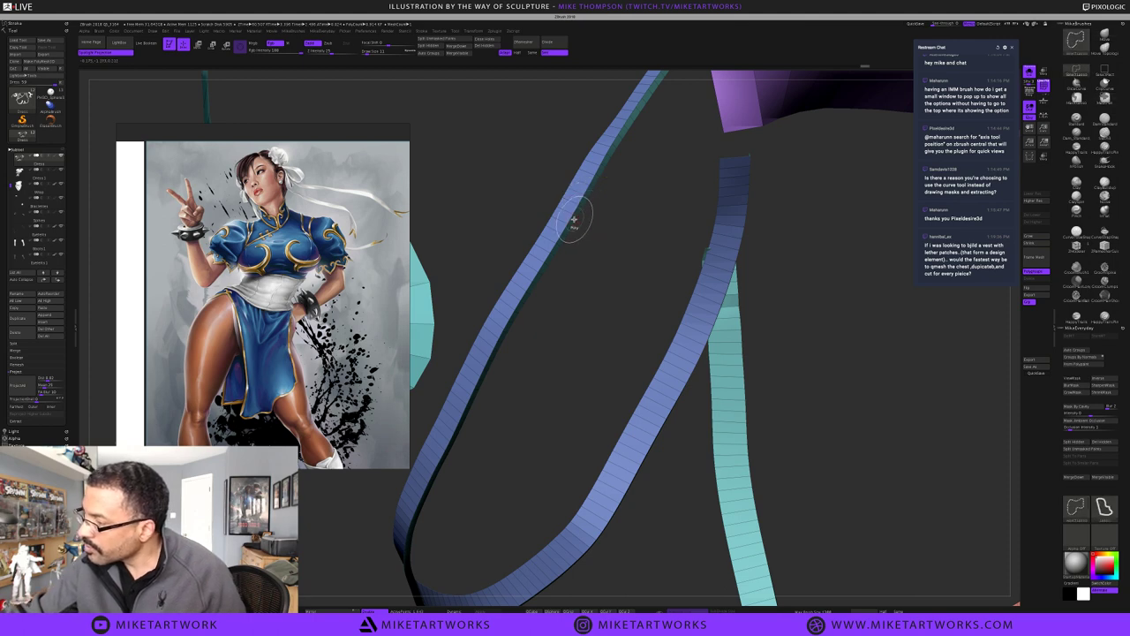
pyautogui.keyDown('ctrl'); pyautogui.keyDown('shift'); pyautogui.click(575, 218); pyautogui.keyUp('shift'); pyautogui.keyUp('ctrl')
pyautogui.keyDown('ctrl'); pyautogui.keyDown('shift'); pyautogui.click(789, 396); pyautogui.keyUp('shift'); pyautogui.keyUp('ctrl')
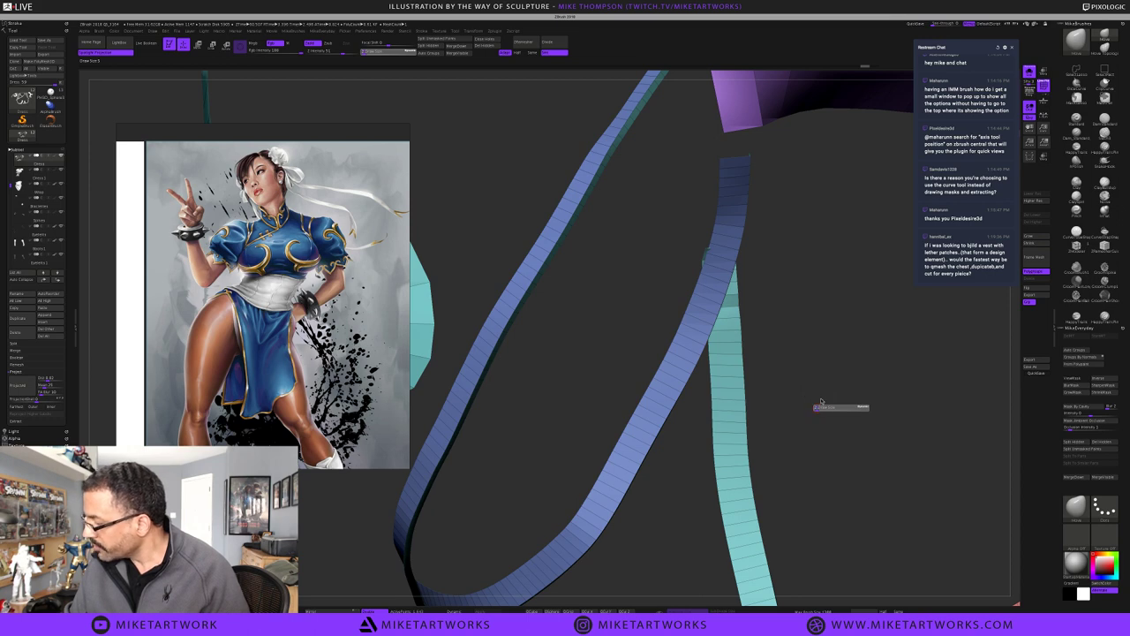
# Hide the stray blue edge group at the end of the bottom curved strap beside the red and purple faces
pyautogui.moveTo(619, 176); pyautogui.dragTo(592, 192)
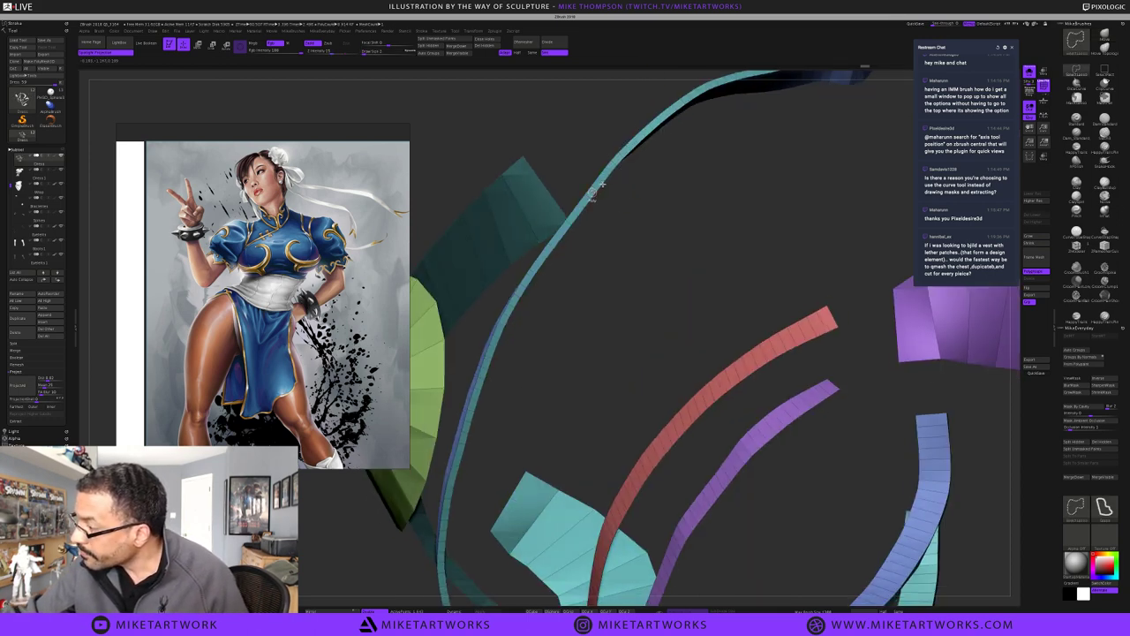
pyautogui.hotkey('ctrl', 'shift', 'z')
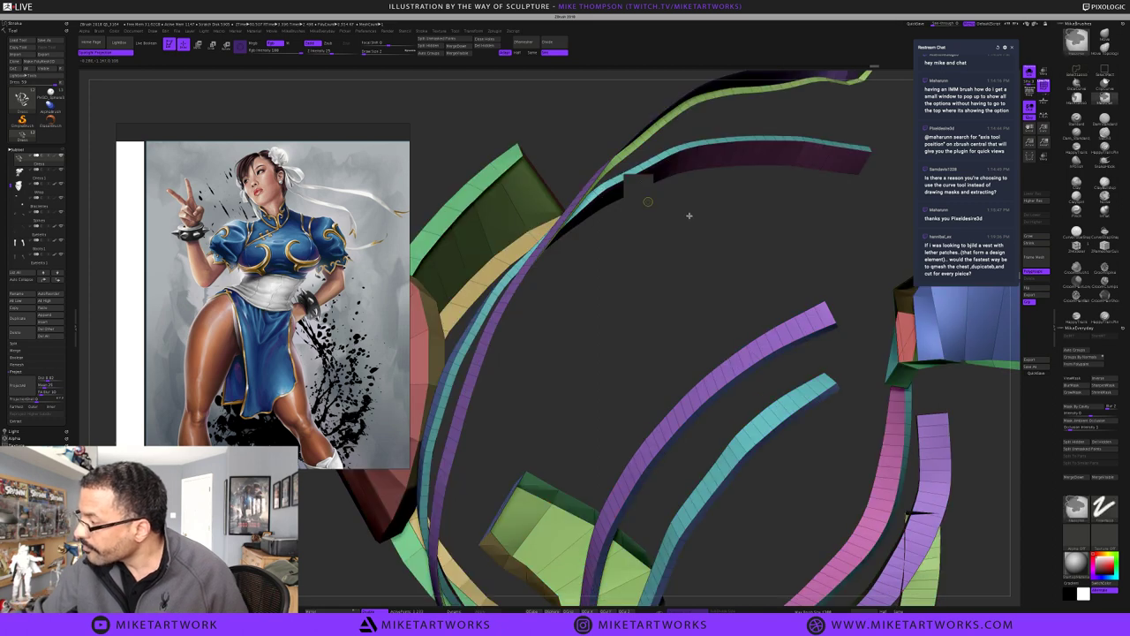
pyautogui.moveTo(686, 214); pyautogui.dragTo(803, 235)
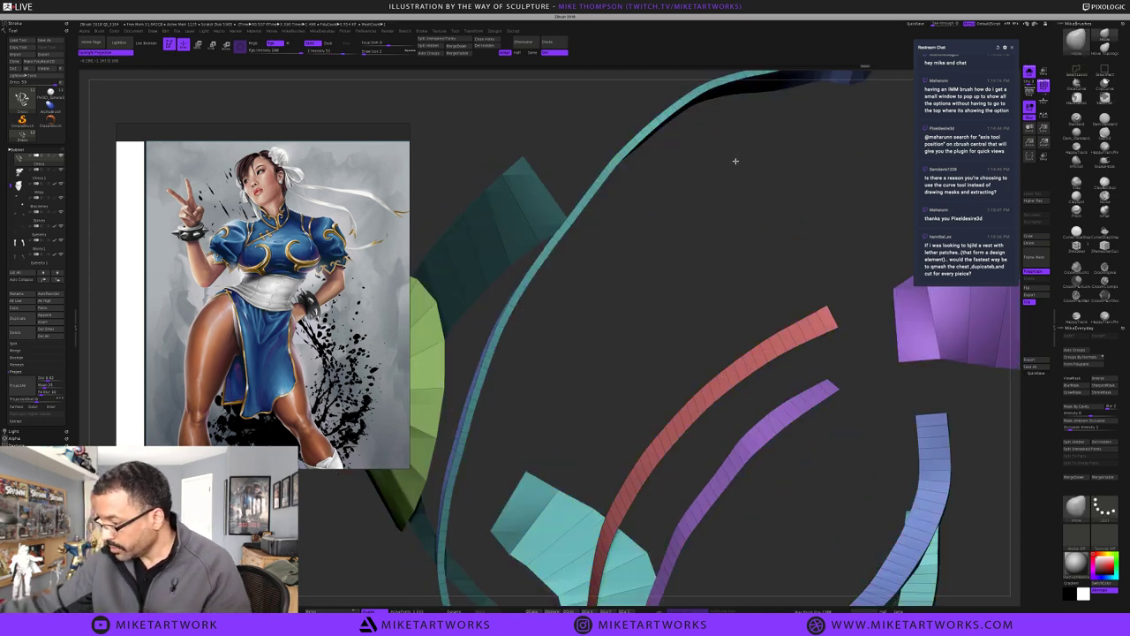
pyautogui.press('f')
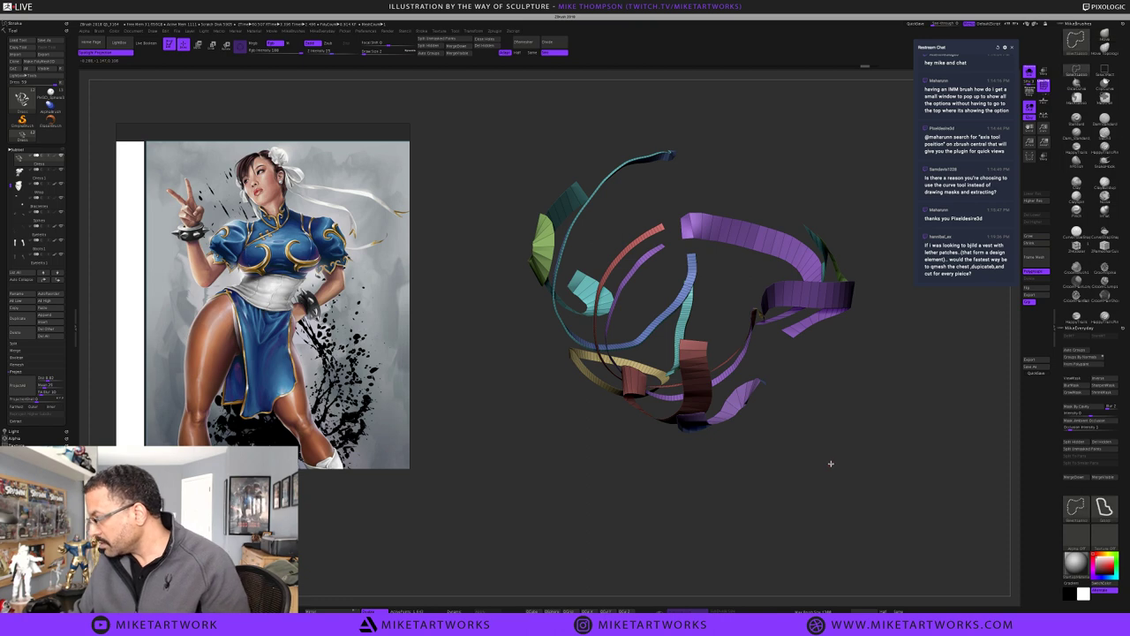
pyautogui.moveTo(812, 491); pyautogui.dragTo(751, 395)
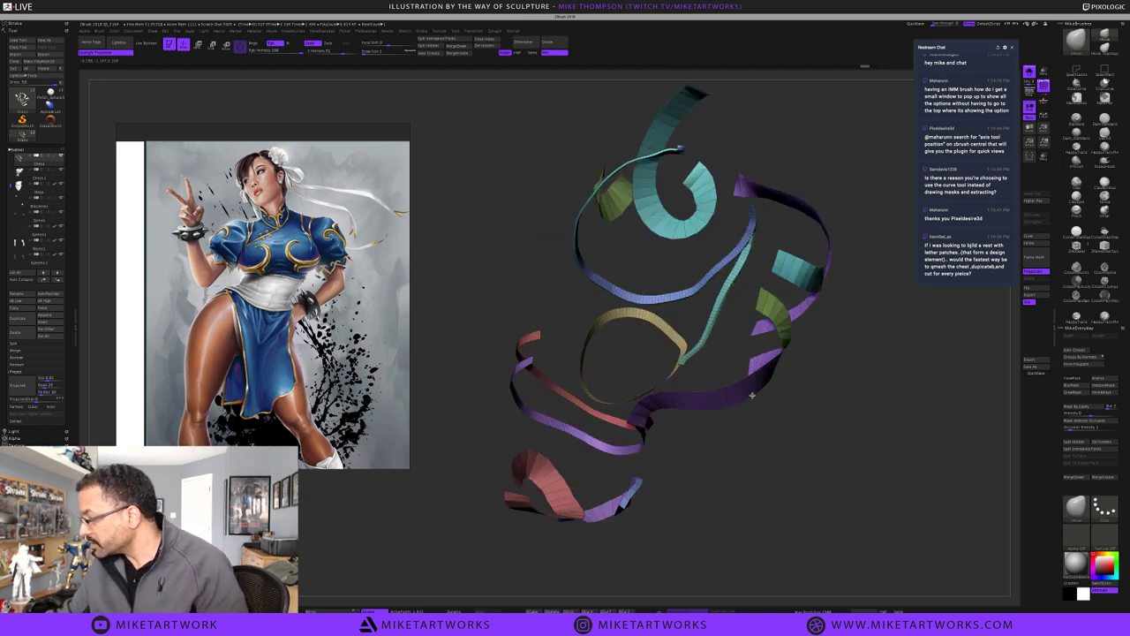
pyautogui.keyDown('ctrl'); pyautogui.keyDown('alt'); pyautogui.keyDown('shift'); pyautogui.click(637, 488); pyautogui.keyUp('shift'); pyautogui.keyUp('alt'); pyautogui.keyUp('ctrl')
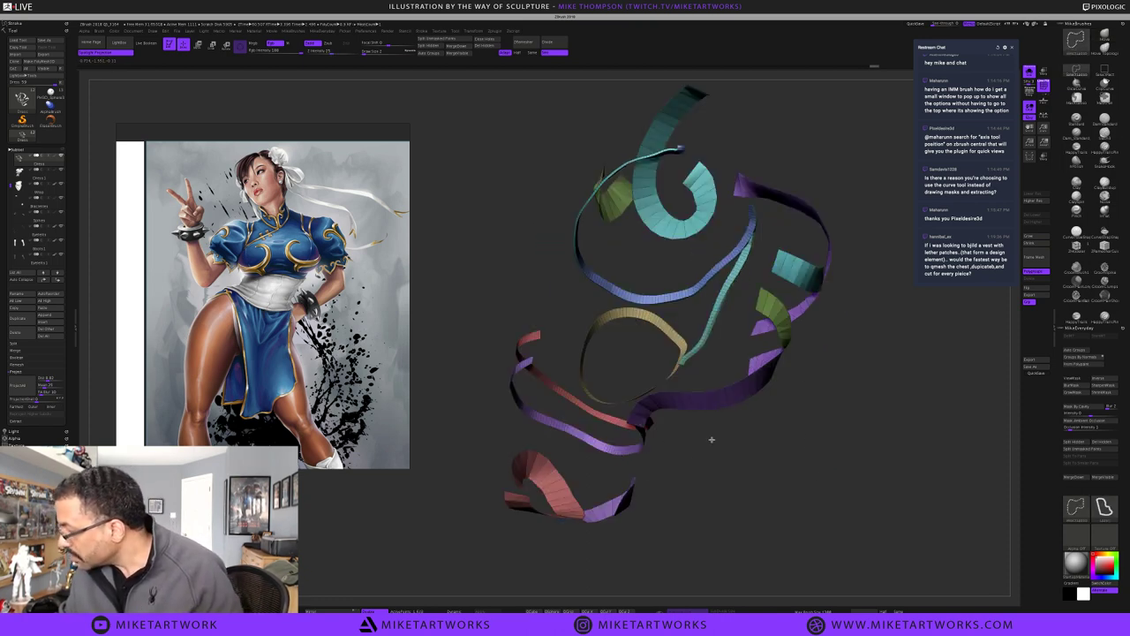
# Examine the bottom curved straps up close from the side, switching to the inverted visibility to compare the remaining faces
pyautogui.moveTo(802, 474)
pyautogui.keyDown('ctrl'); pyautogui.mouseDown()
pyautogui.moveTo(769, 498)
pyautogui.moveTo(808, 475)
pyautogui.mouseUp(); pyautogui.keyUp('ctrl')
pyautogui.press('b')
pyautogui.press('s')
pyautogui.press('t')
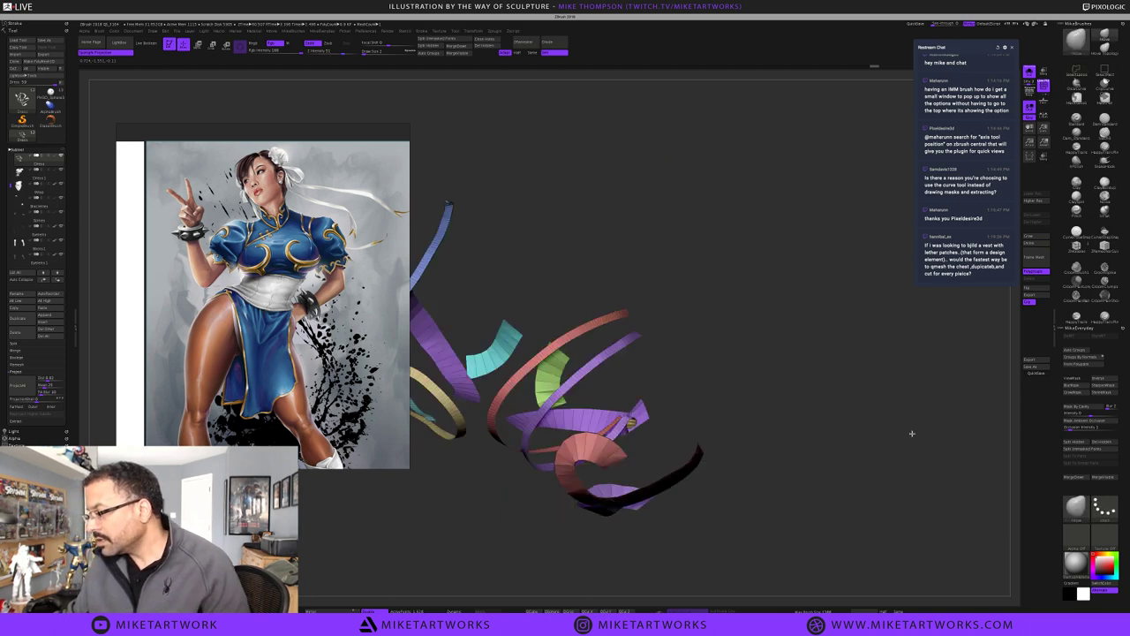
pyautogui.moveTo(879, 453)
pyautogui.mouseDown()
pyautogui.moveTo(870, 453)
pyautogui.moveTo(877, 433)
pyautogui.moveTo(822, 450)
pyautogui.moveTo(954, 376)
pyautogui.moveTo(840, 486)
pyautogui.mouseUp()
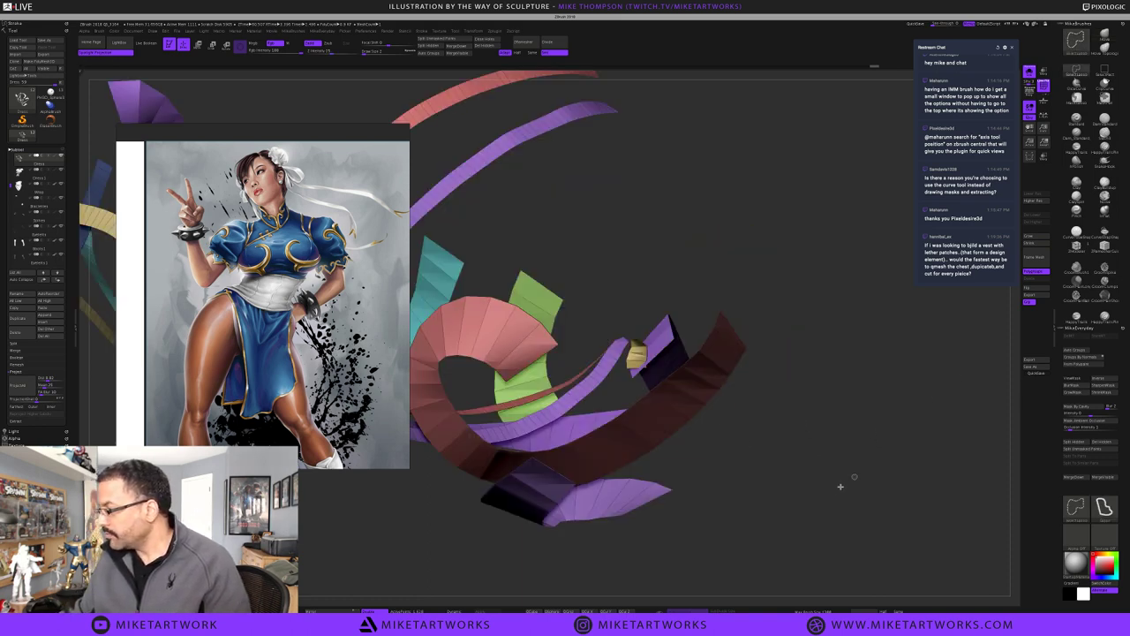
pyautogui.hotkey('ctrl', 'shift', 'z')
pyautogui.press('f')
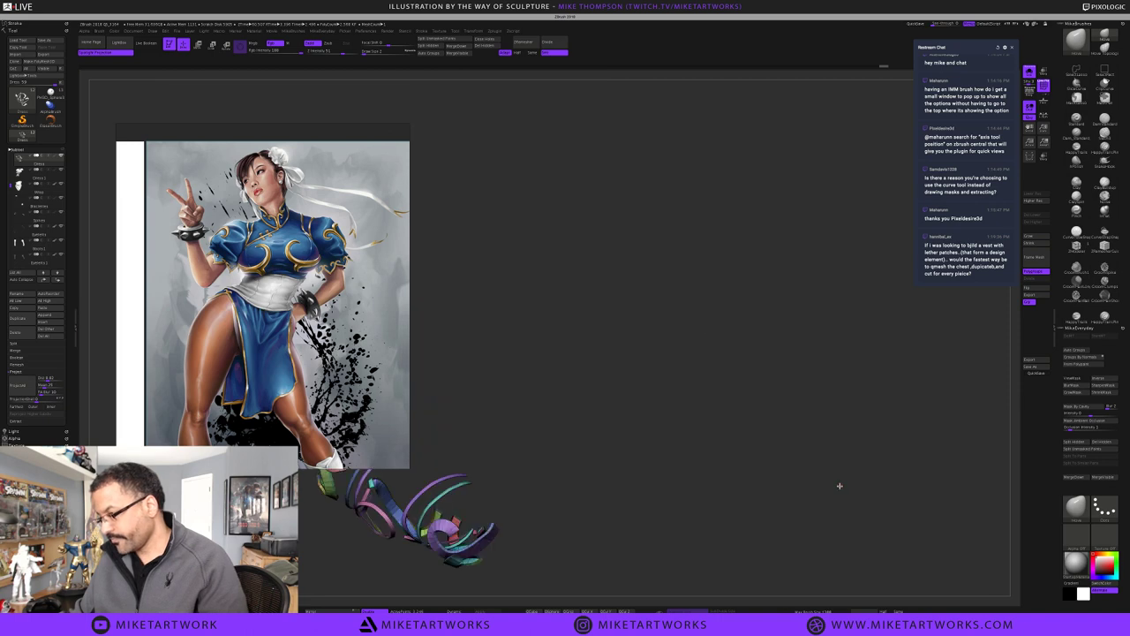
pyautogui.press('f')
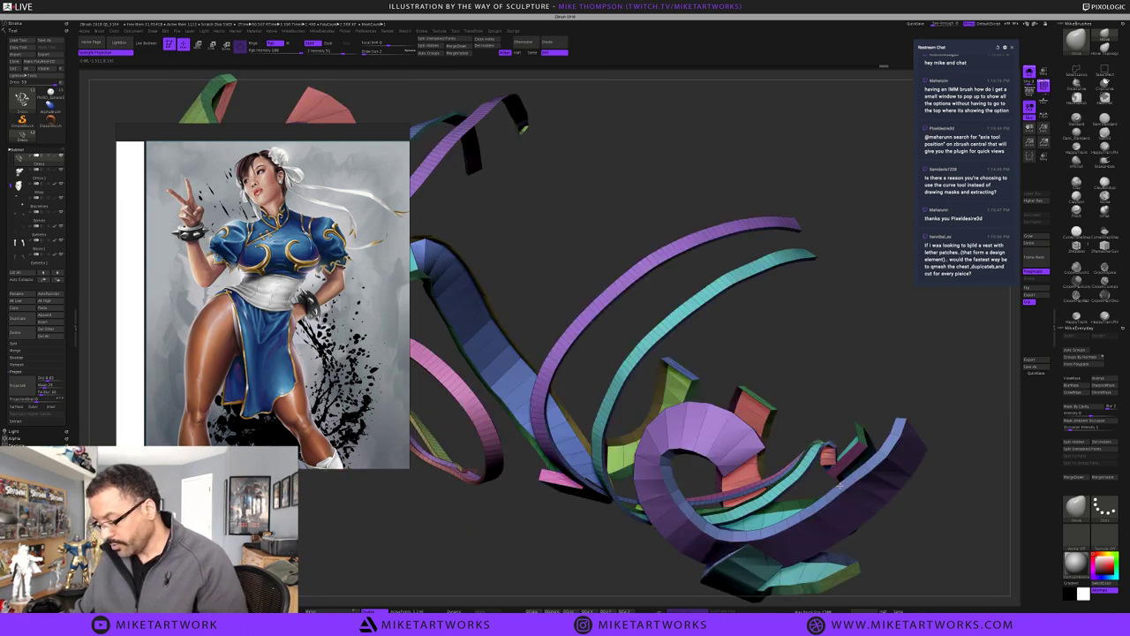
# Examine the trim's remaining faces from the side and the front, toggling between the partial and full visibility
pyautogui.hotkey('ctrl', 'z')
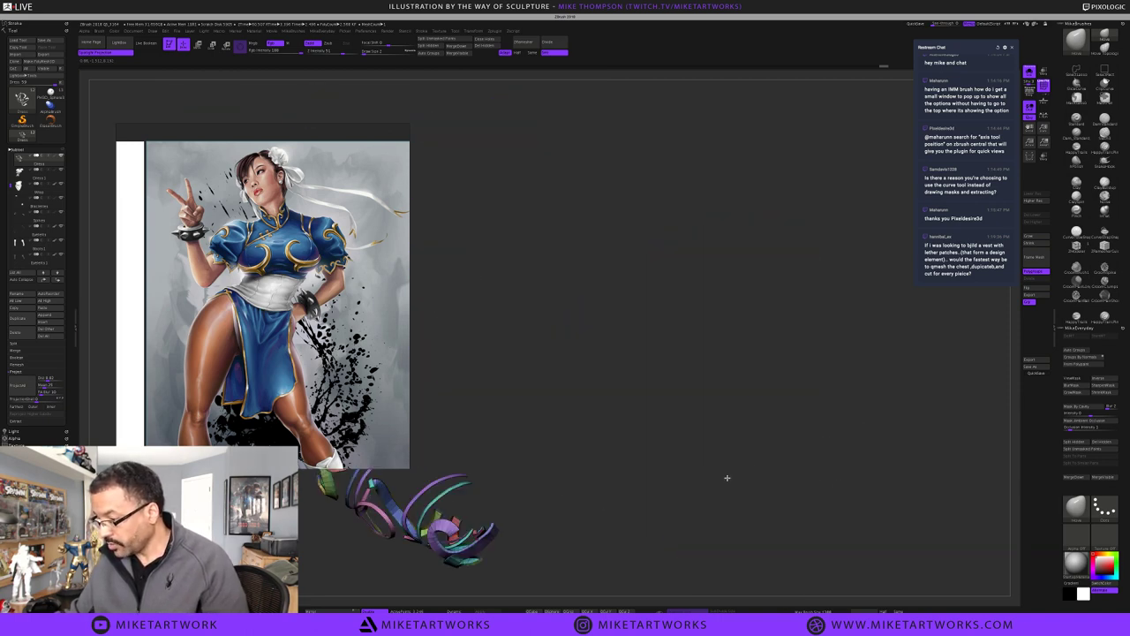
pyautogui.keyDown('alt'); pyautogui.moveTo(728, 478); pyautogui.dragTo(925, 356); pyautogui.keyUp('alt')
pyautogui.keyDown('alt'); pyautogui.moveTo(706, 494); pyautogui.dragTo(935, 350); pyautogui.keyUp('alt')
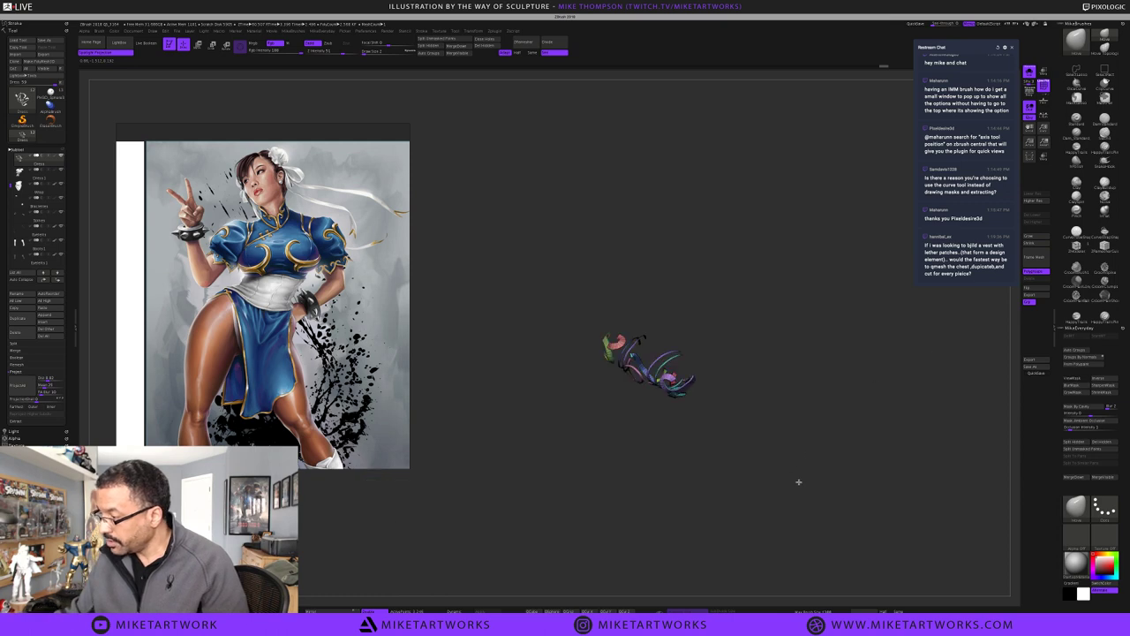
pyautogui.keyDown('alt'); pyautogui.moveTo(799, 482); pyautogui.dragTo(805, 506); pyautogui.keyUp('alt')
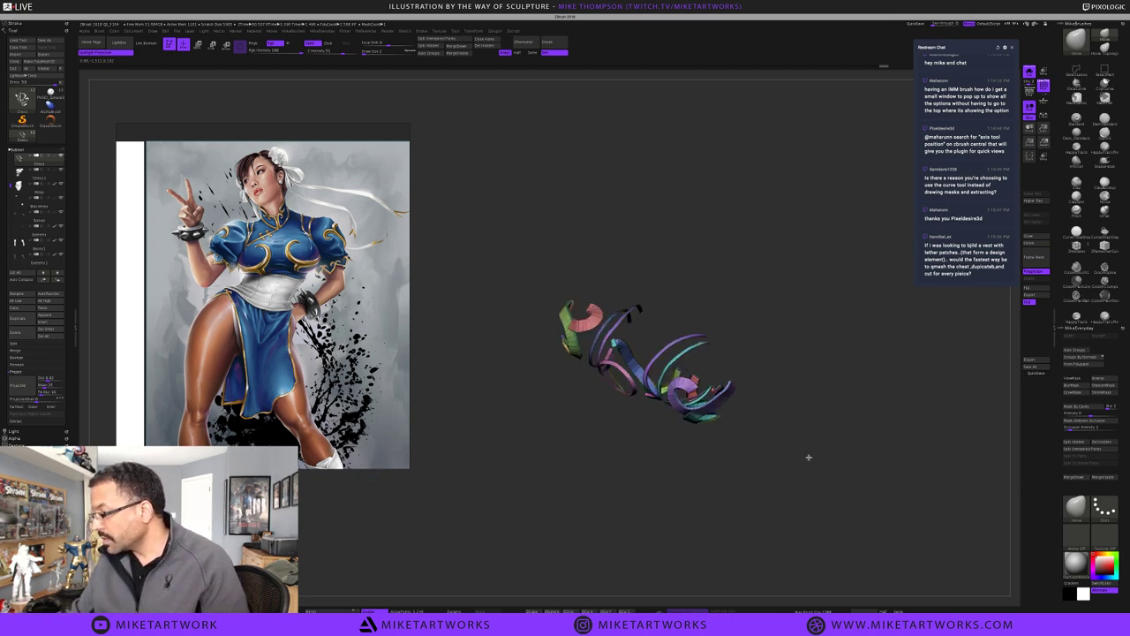
pyautogui.hotkey('ctrl', 'z')
pyautogui.keyDown('ctrl'); pyautogui.keyDown('shift'); pyautogui.moveTo(835, 469); pyautogui.dragTo(842, 468); pyautogui.keyUp('shift'); pyautogui.keyUp('ctrl')
pyautogui.hotkey('ctrl', 'z')
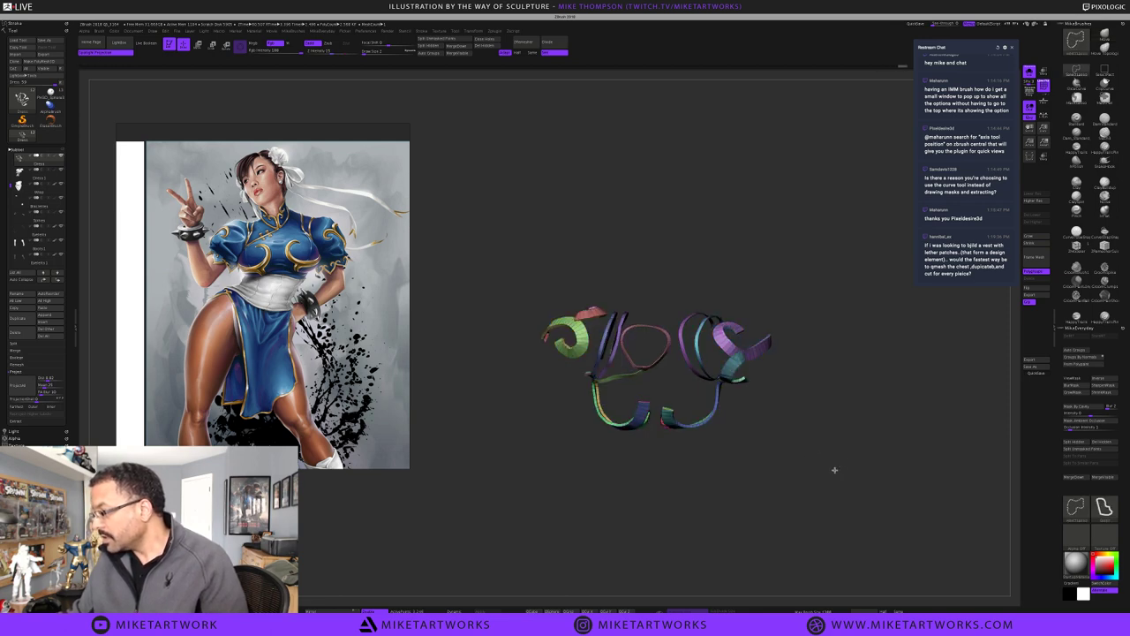
pyautogui.hotkey('ctrl', 'z')
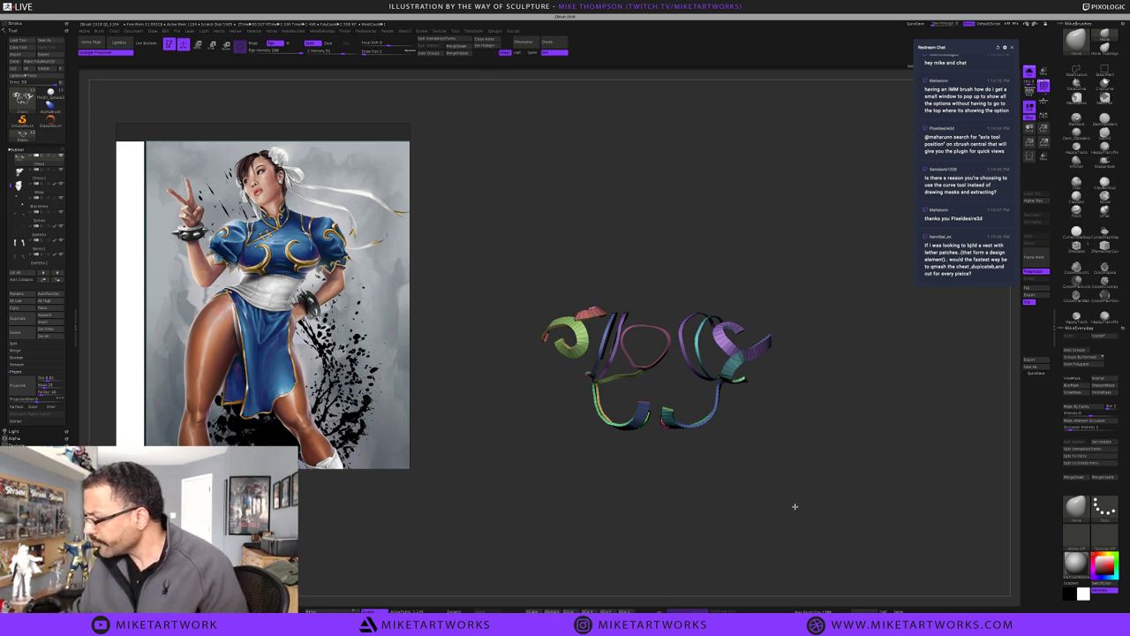
pyautogui.scroll(5, 794, 506)
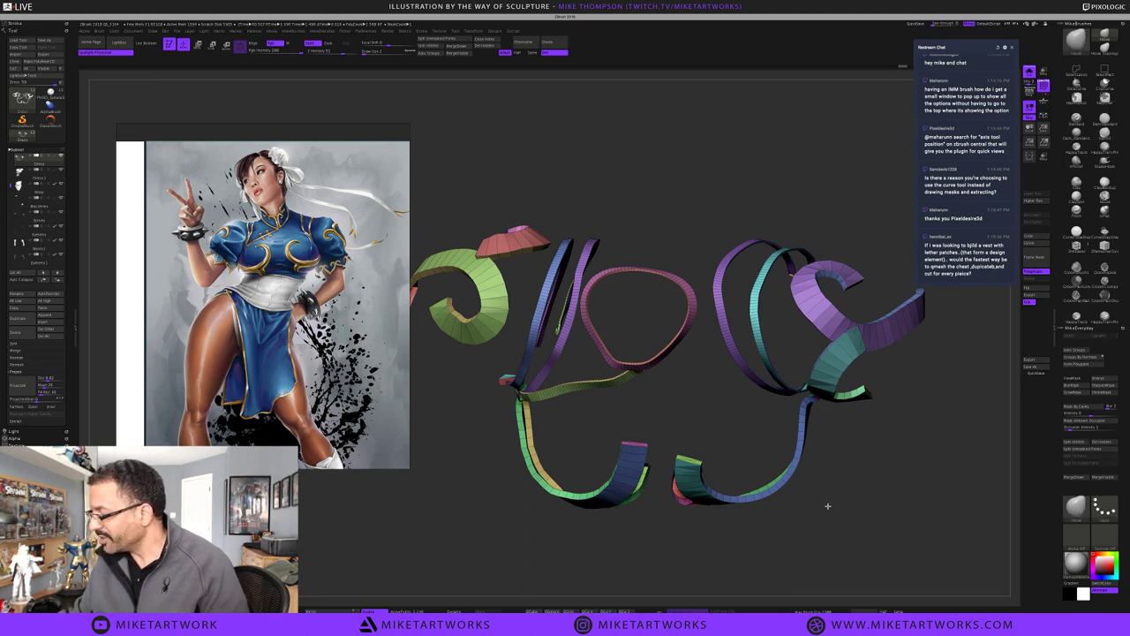
# Invert the visibility to show only the trim's front faces and delete all the hidden faces
pyautogui.keyDown('ctrl'); pyautogui.keyDown('shift'); pyautogui.moveTo(830, 506); pyautogui.dragTo(832, 506); pyautogui.keyUp('shift'); pyautogui.keyUp('ctrl')
pyautogui.press('b')
pyautogui.press('s')
pyautogui.press('t')
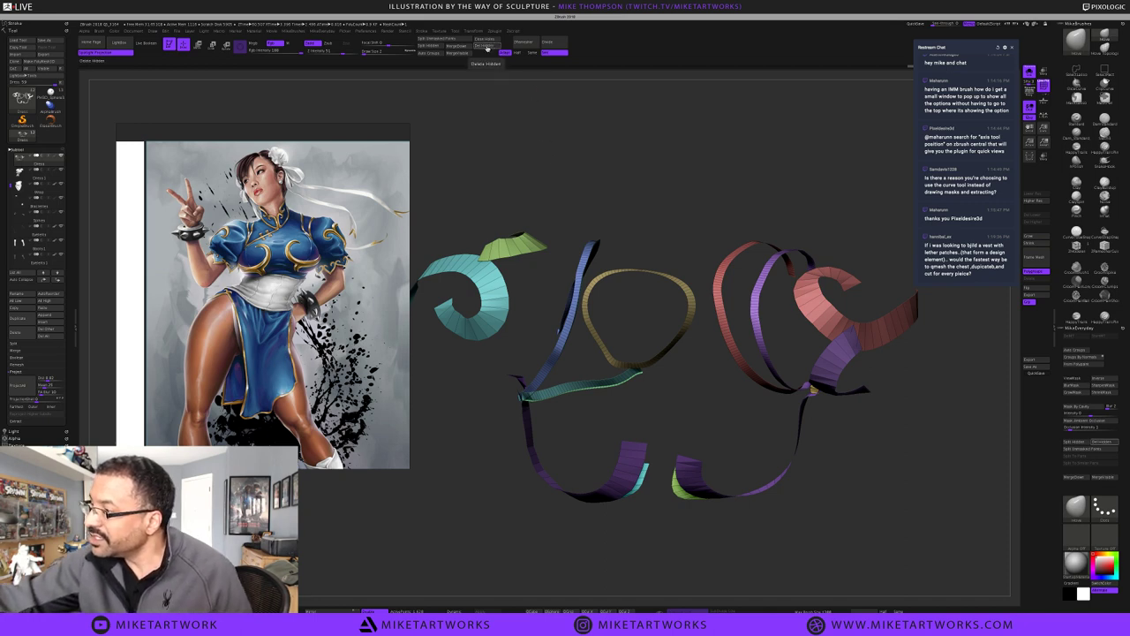
# Isolate the teal chest strip, show all strips again, and examine the single-sided trim from a raised front angle
pyautogui.keyDown('ctrl'); pyautogui.keyDown('shift'); pyautogui.click(637, 382); pyautogui.keyUp('shift'); pyautogui.keyUp('ctrl')
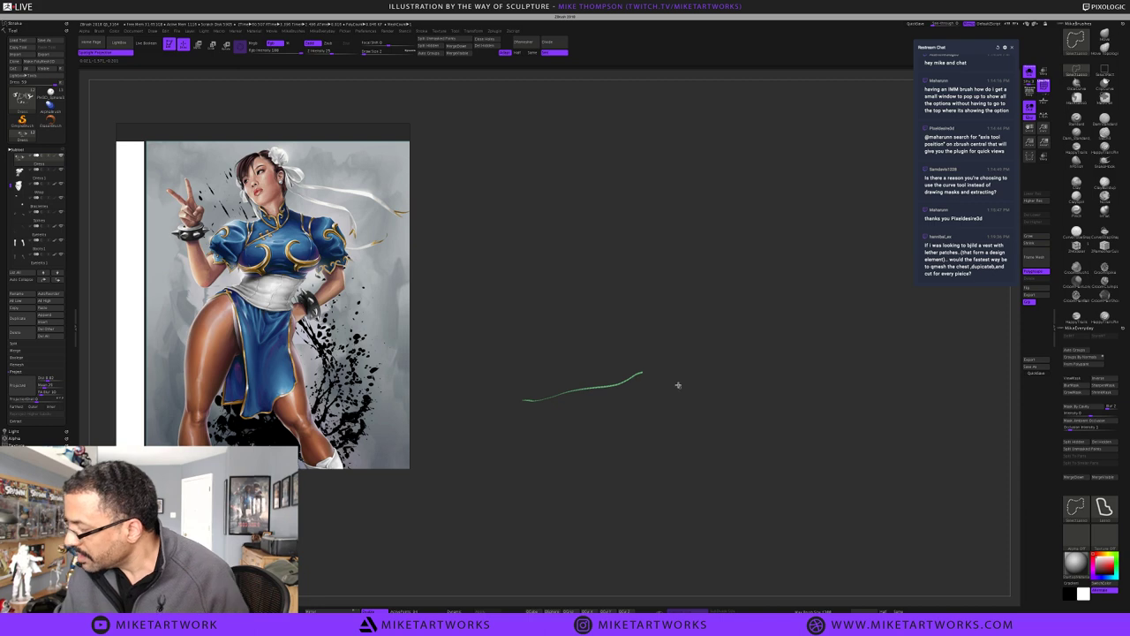
pyautogui.keyDown('ctrl'); pyautogui.keyDown('shift'); pyautogui.click(787, 501); pyautogui.keyUp('shift'); pyautogui.keyUp('ctrl')
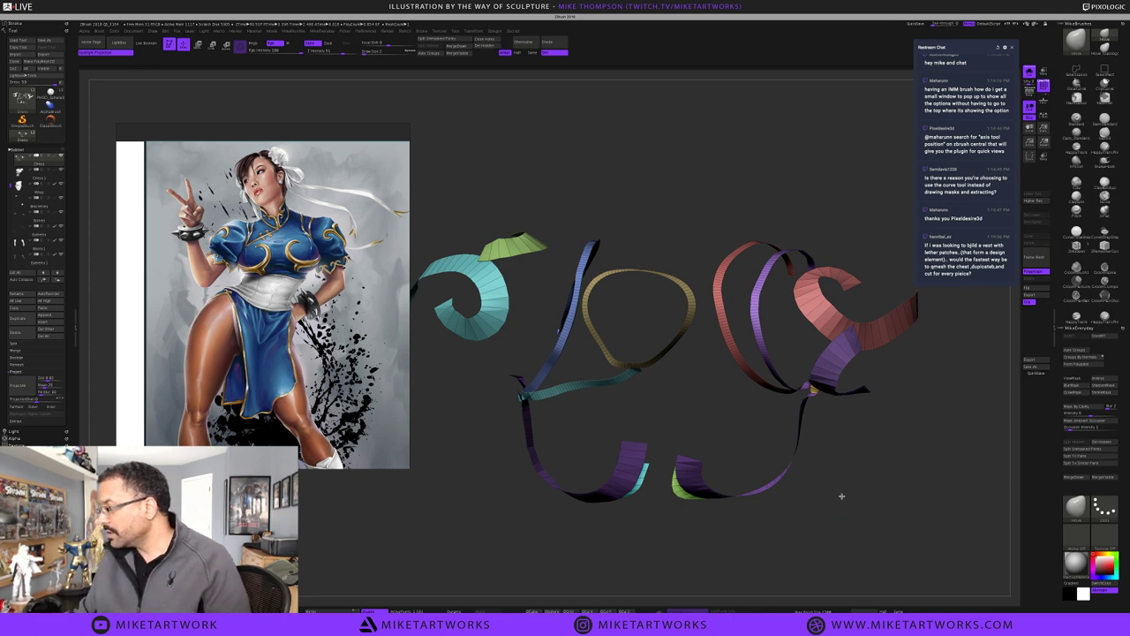
pyautogui.moveTo(839, 504); pyautogui.dragTo(840, 496)
pyautogui.moveTo(866, 450); pyautogui.dragTo(865, 451)
pyautogui.moveTo(853, 503); pyautogui.dragTo(853, 496)
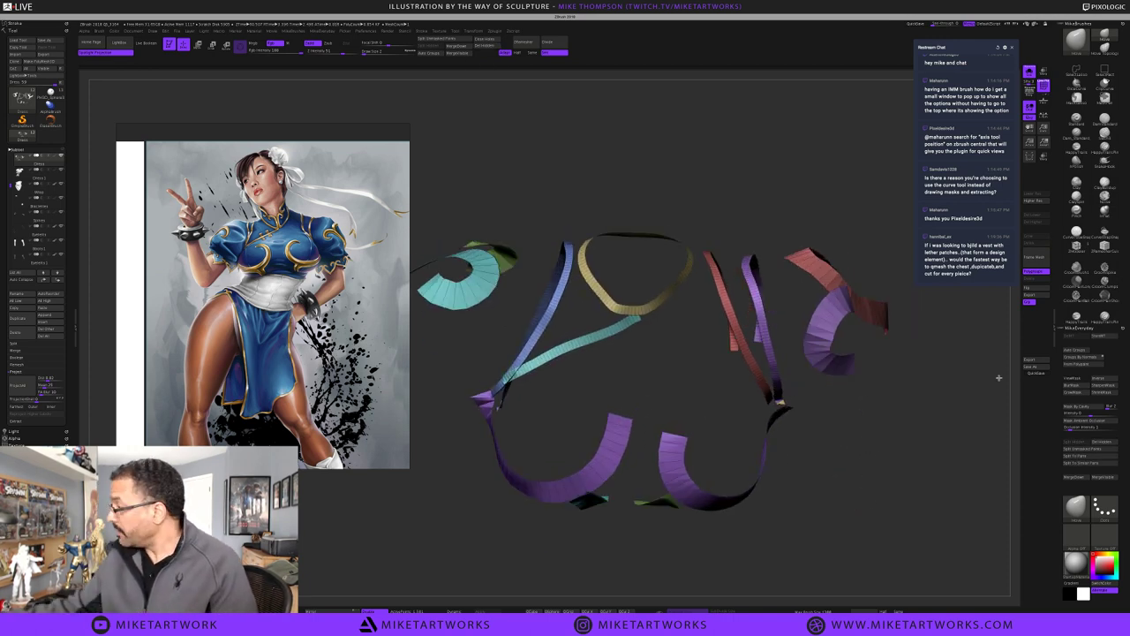
# Turn off Solo mode and hide the head, arms and accessories, leaving the trim strips with the dress for inspection
pyautogui.keyDown('ctrl'); pyautogui.keyDown('shift'); pyautogui.click(954, 286); pyautogui.keyUp('shift'); pyautogui.keyUp('ctrl')
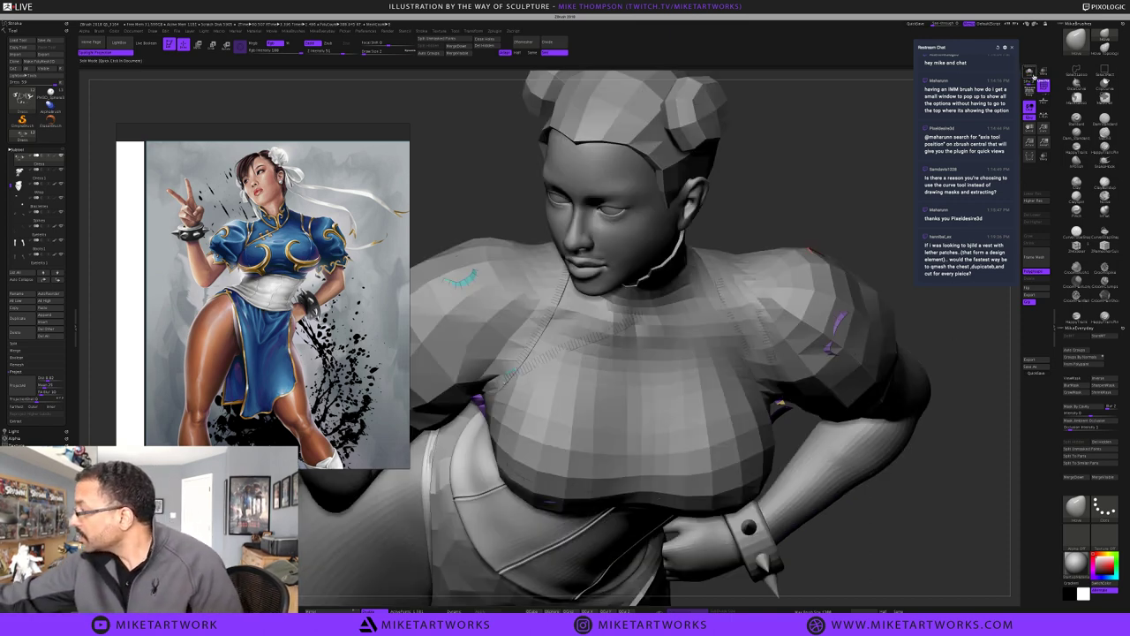
pyautogui.click(1030, 73)
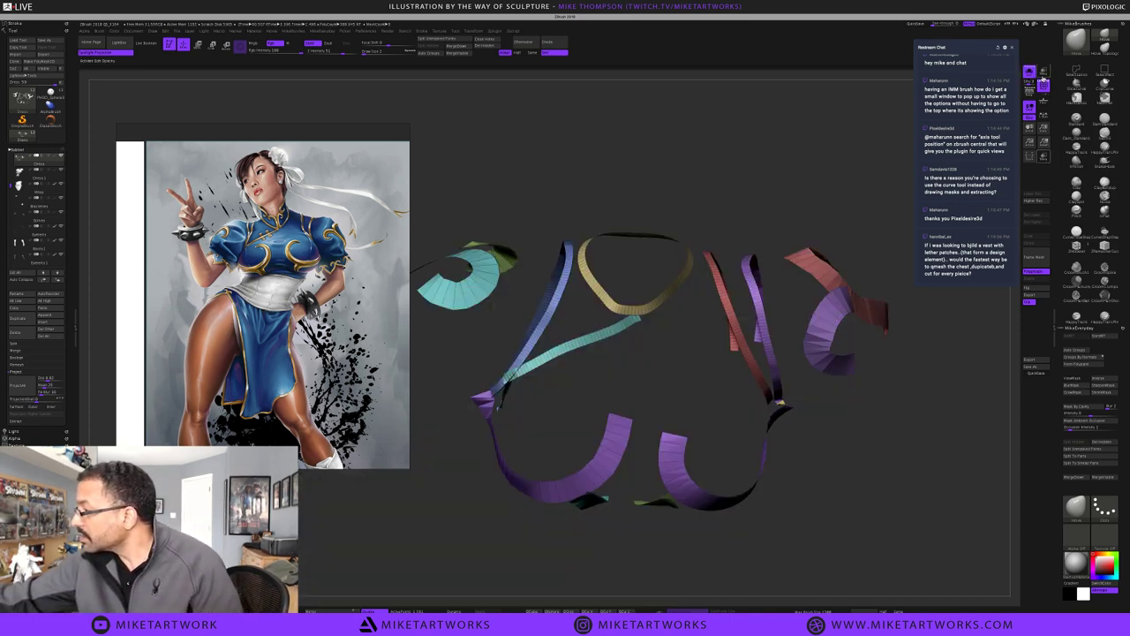
pyautogui.click(63, 157)
pyautogui.click(63, 159)
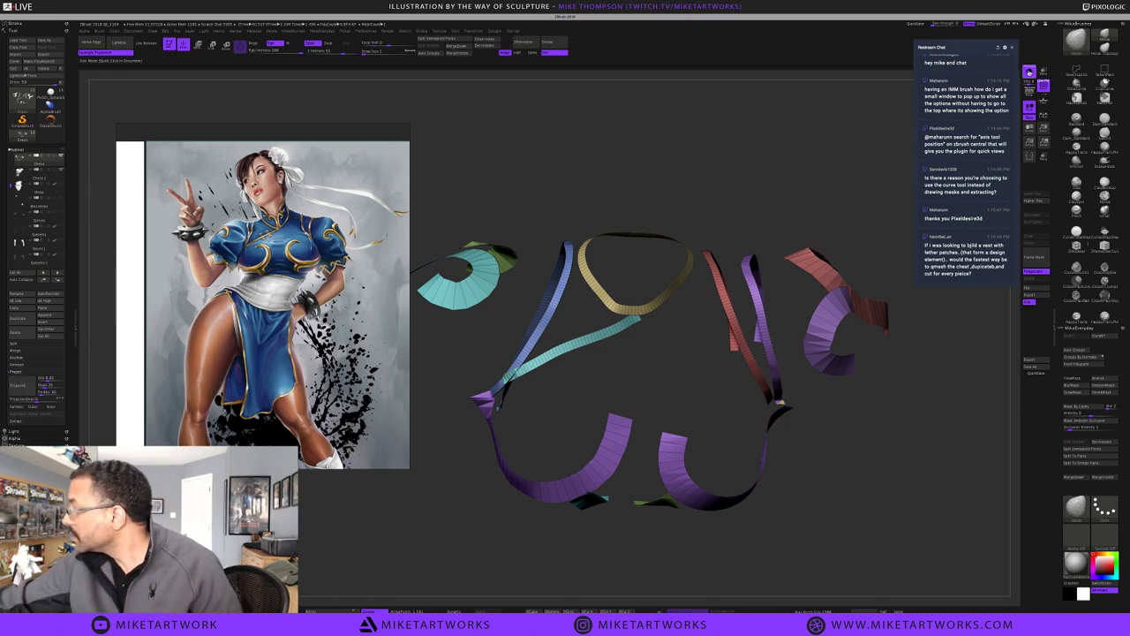
pyautogui.keyDown('ctrl'); pyautogui.keyDown('shift'); pyautogui.click(877, 485); pyautogui.keyUp('shift'); pyautogui.keyUp('ctrl')
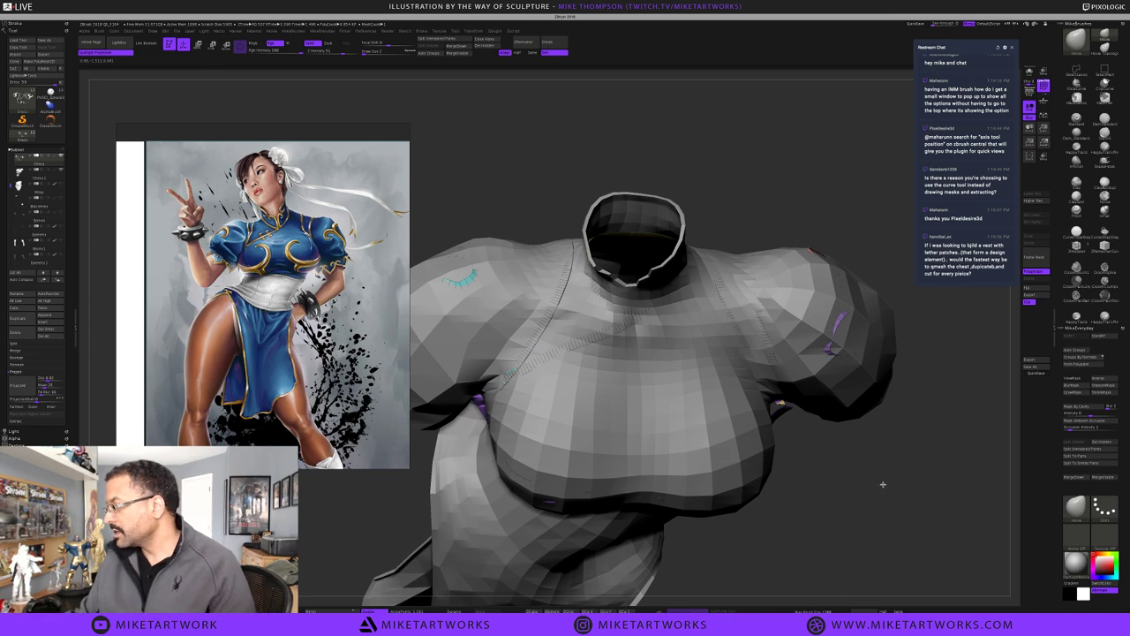
pyautogui.moveTo(882, 484); pyautogui.dragTo(880, 492)
pyautogui.moveTo(994, 350); pyautogui.dragTo(1001, 323)
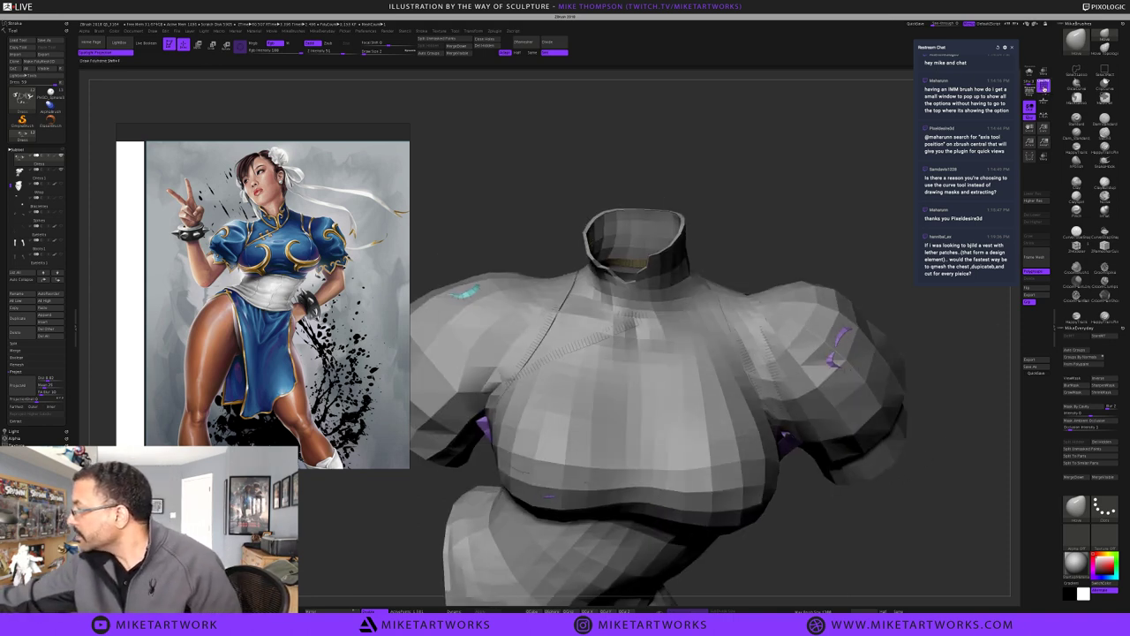
# Turn on transparency and examine how the trim strips sit on the dress torso from raised and lowered front angles
pyautogui.click(1044, 71)
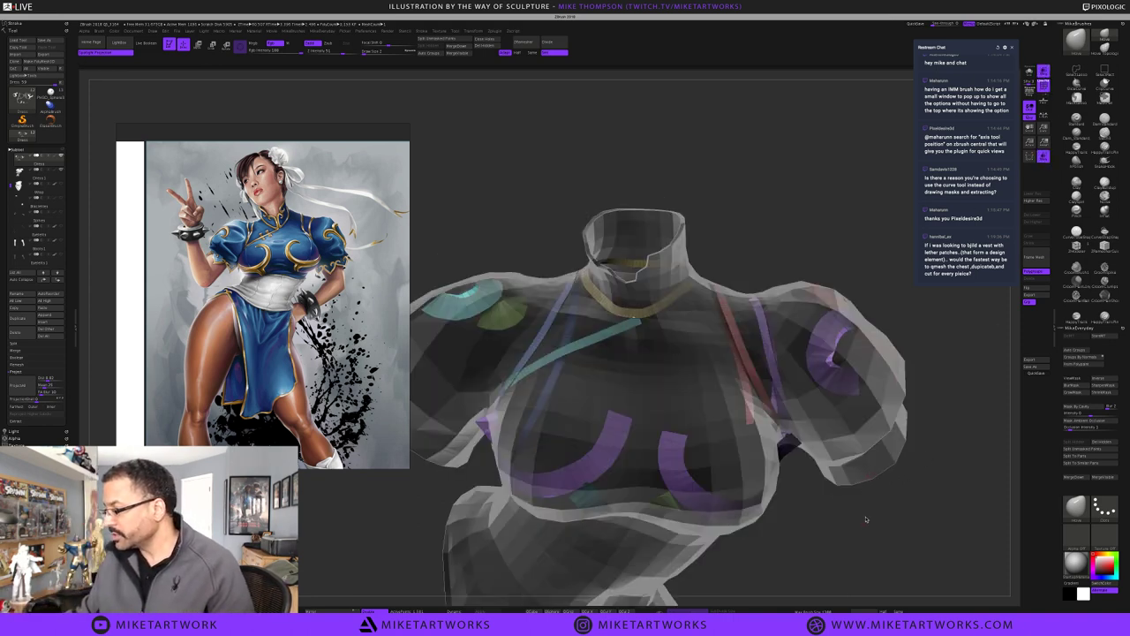
pyautogui.keyDown('alt'); pyautogui.moveTo(863, 523); pyautogui.dragTo(880, 462); pyautogui.keyUp('alt')
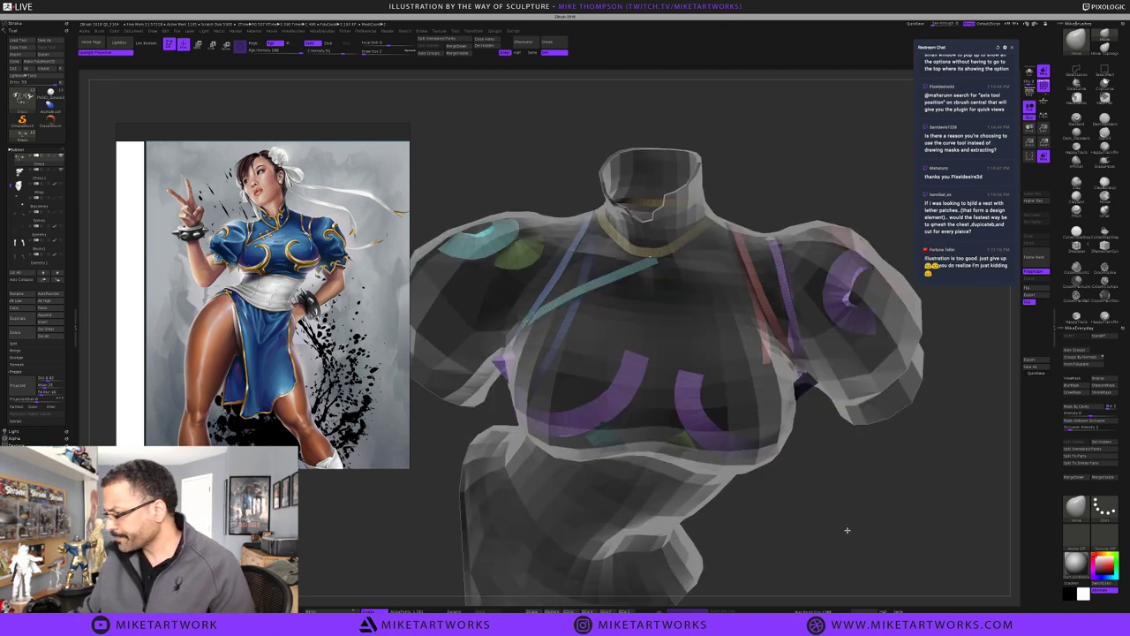
pyautogui.moveTo(845, 515); pyautogui.dragTo(845, 514)
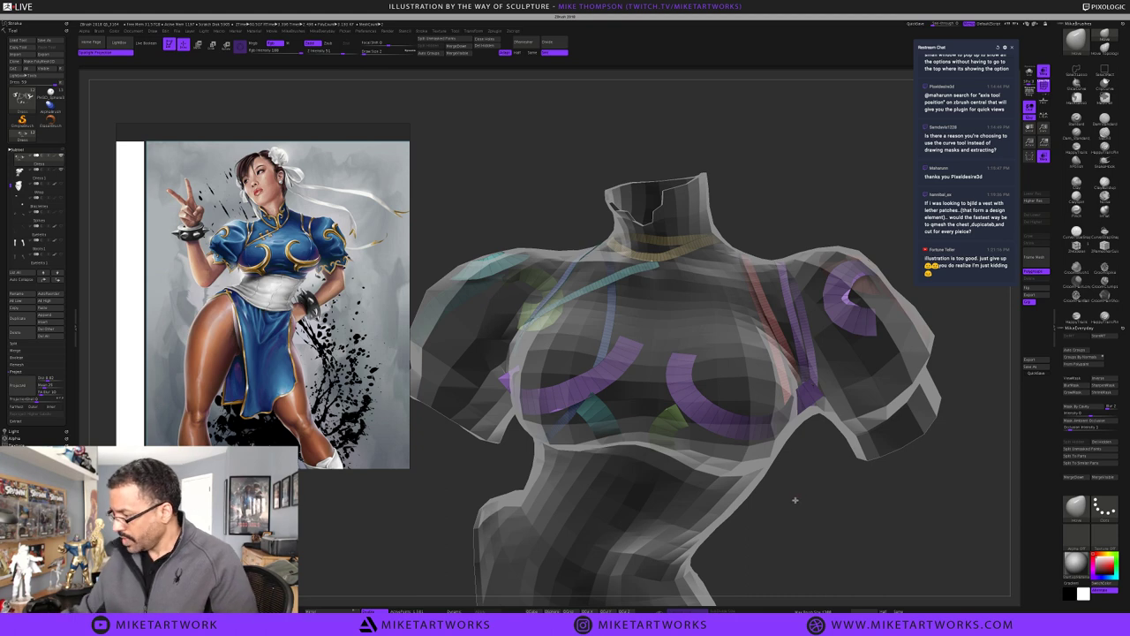
pyautogui.moveTo(807, 505); pyautogui.dragTo(805, 502)
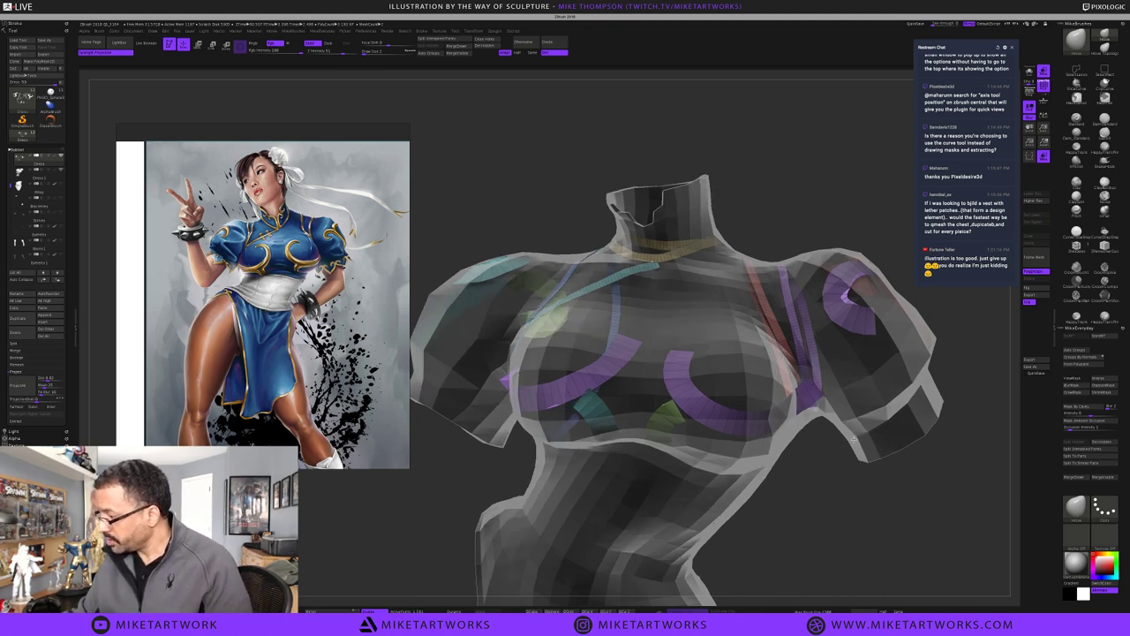
# Isolate the trim in Solo mode and hide everything except the curved purple chest strip and the green strip beside it
pyautogui.click(1030, 72)
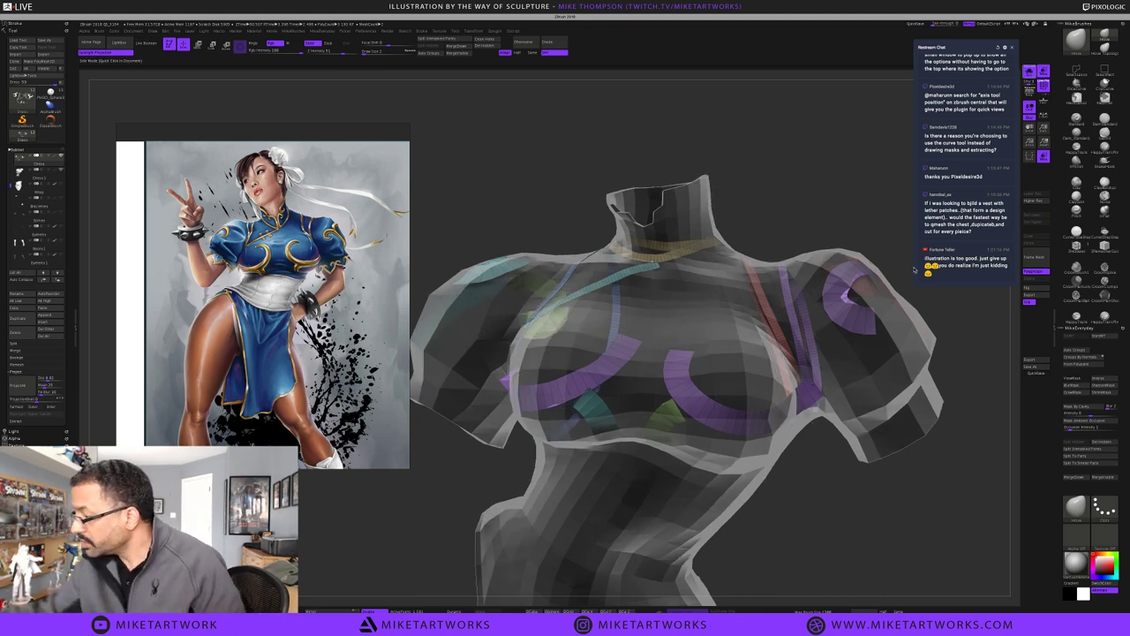
pyautogui.keyDown('alt'); pyautogui.moveTo(803, 509); pyautogui.dragTo(802, 500); pyautogui.keyUp('alt')
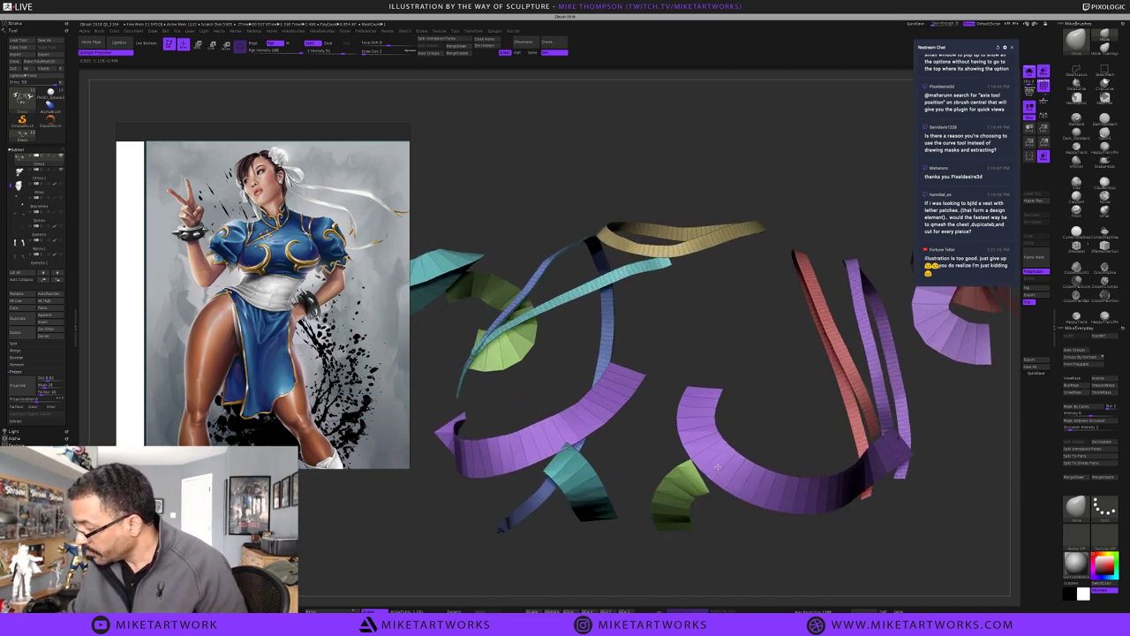
pyautogui.hotkey('ctrl', 'shift')
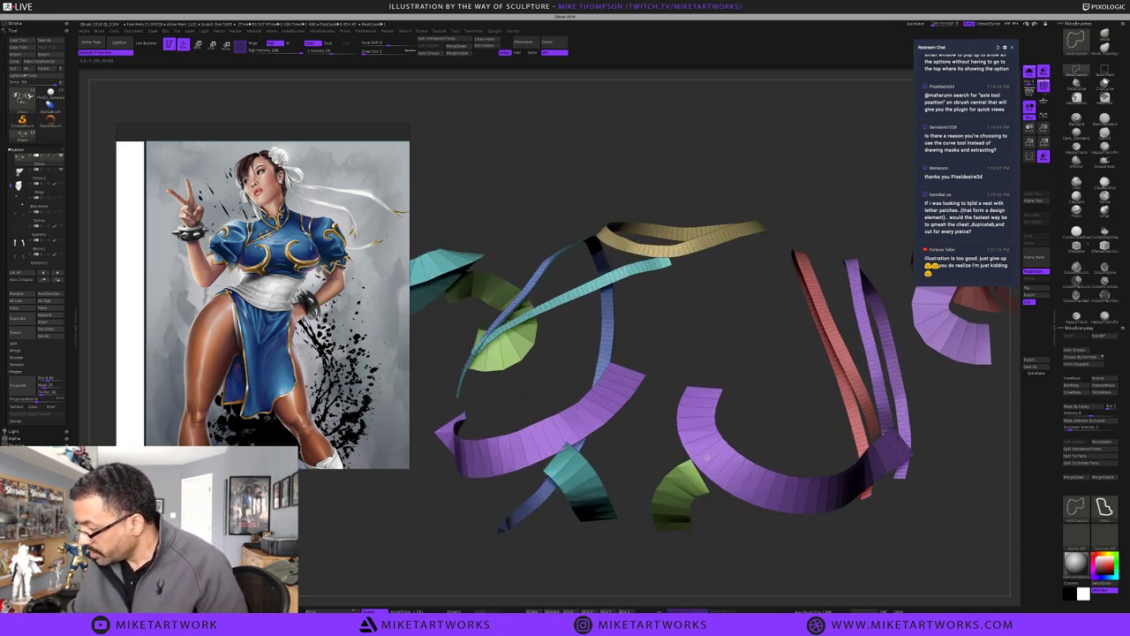
pyautogui.keyDown('ctrl'); pyautogui.keyDown('shift'); pyautogui.click(715, 462); pyautogui.keyUp('shift'); pyautogui.keyUp('ctrl')
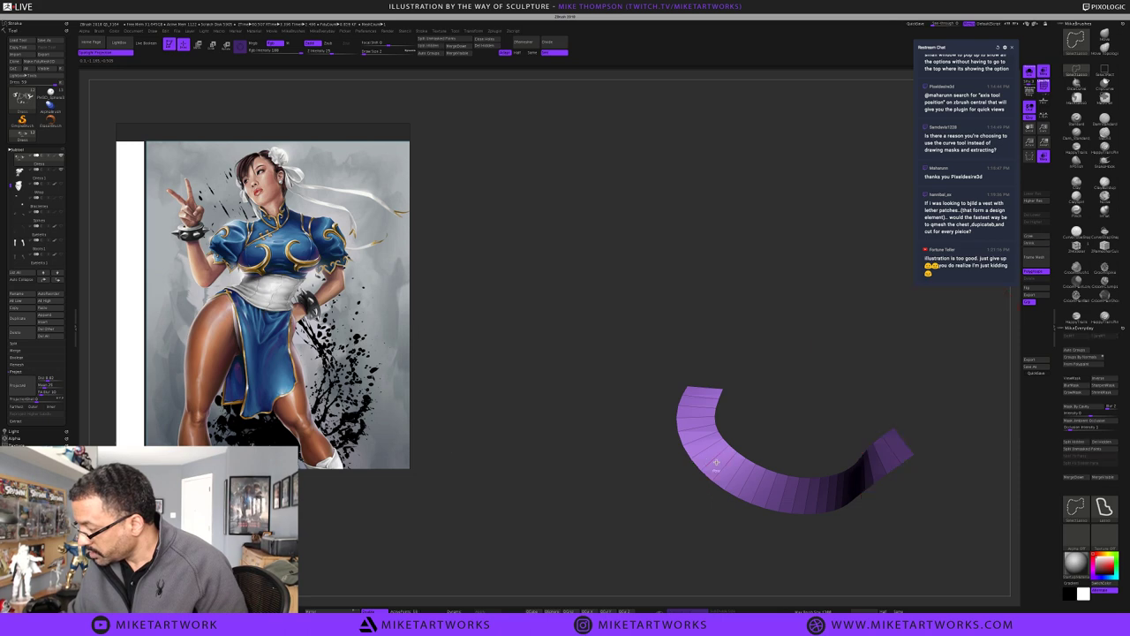
pyautogui.keyDown('ctrl'); pyautogui.keyDown('shift'); pyautogui.click(712, 533); pyautogui.keyUp('shift'); pyautogui.keyUp('ctrl')
pyautogui.keyDown('ctrl'); pyautogui.keyDown('shift'); pyautogui.click(695, 482); pyautogui.keyUp('shift'); pyautogui.keyUp('ctrl')
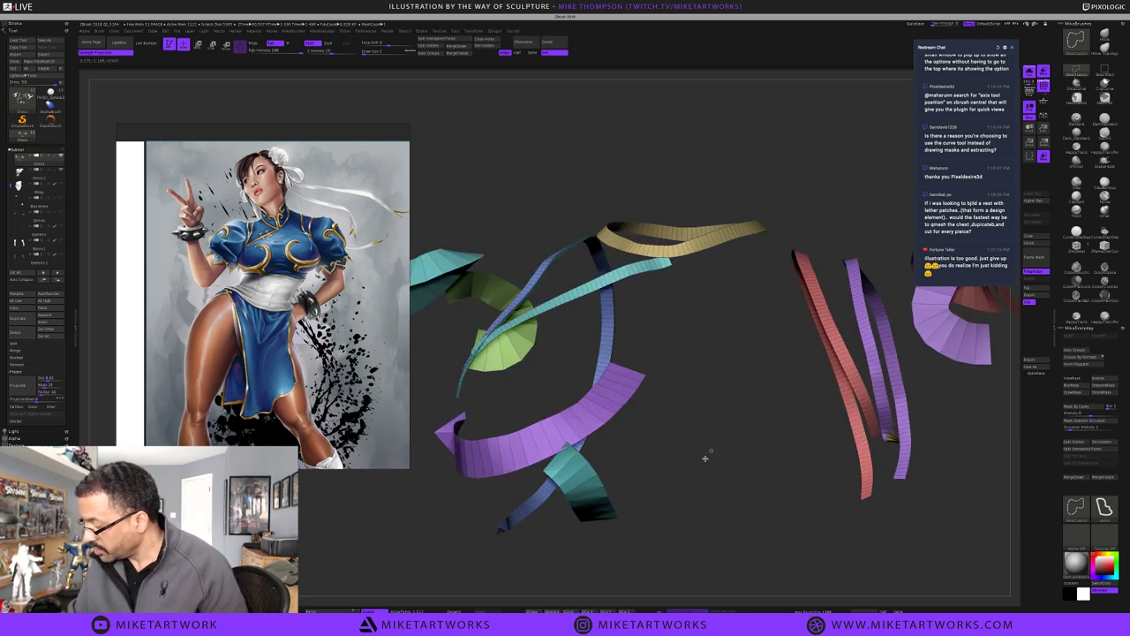
pyautogui.keyDown('ctrl'); pyautogui.keyDown('shift'); pyautogui.click(754, 537); pyautogui.keyUp('shift'); pyautogui.keyUp('ctrl')
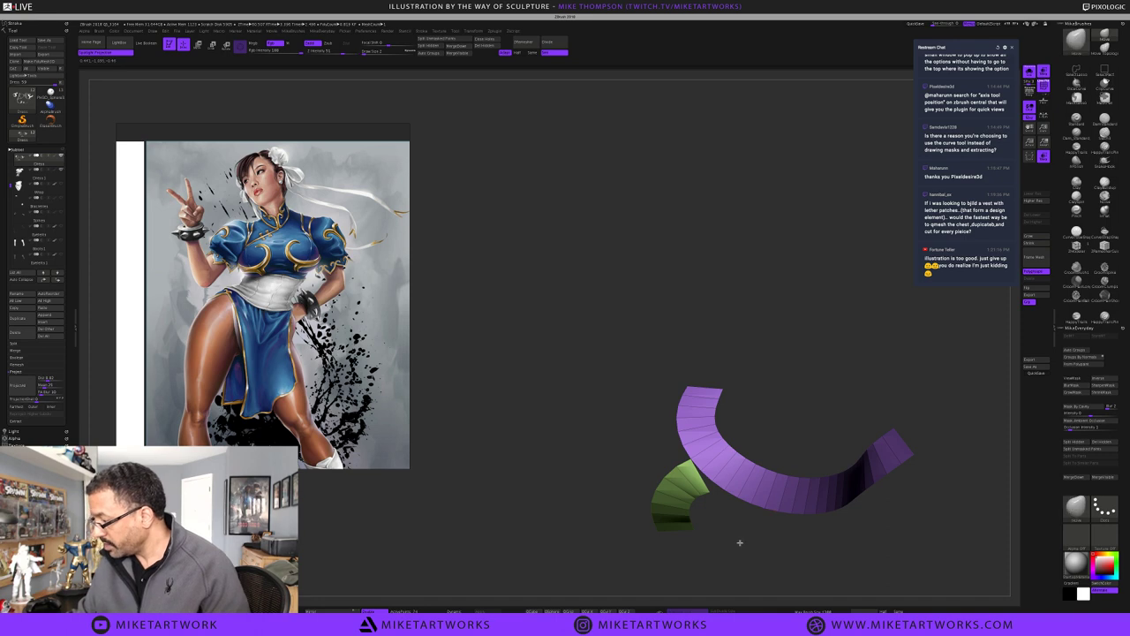
pyautogui.moveTo(738, 542)
pyautogui.keyDown('alt'); pyautogui.mouseDown()
pyautogui.moveTo(748, 484)
pyautogui.moveTo(750, 510)
pyautogui.mouseUp(); pyautogui.keyUp('alt')
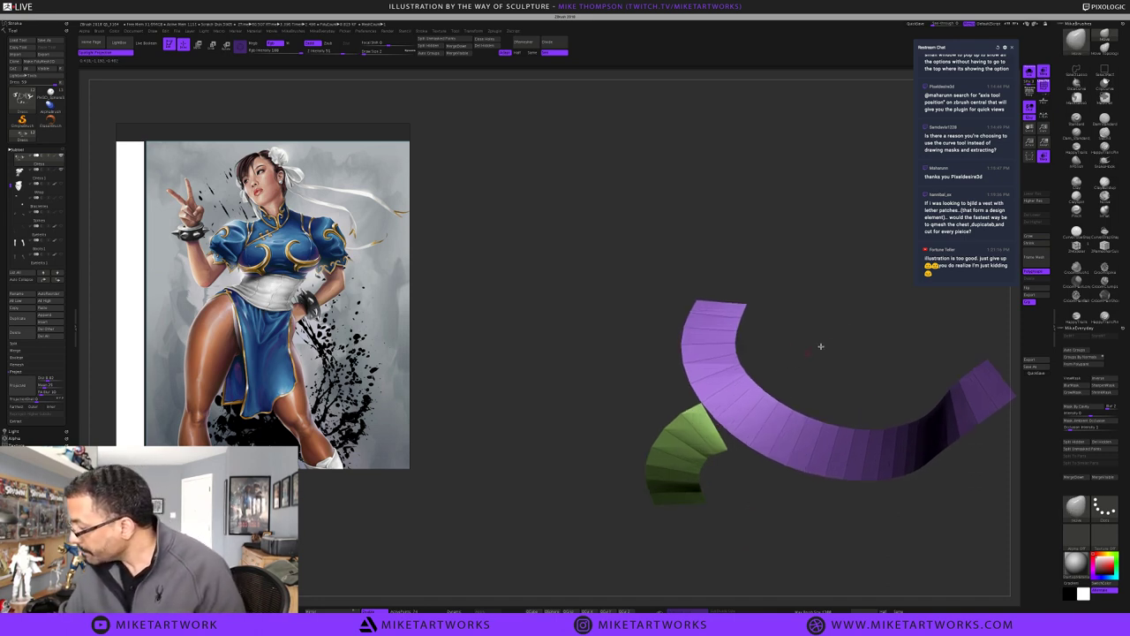
# Join the green strip's end to the purple strip's edge with ZModeler and insert a lengthwise centre edge loop through both
pyautogui.click(1077, 247)
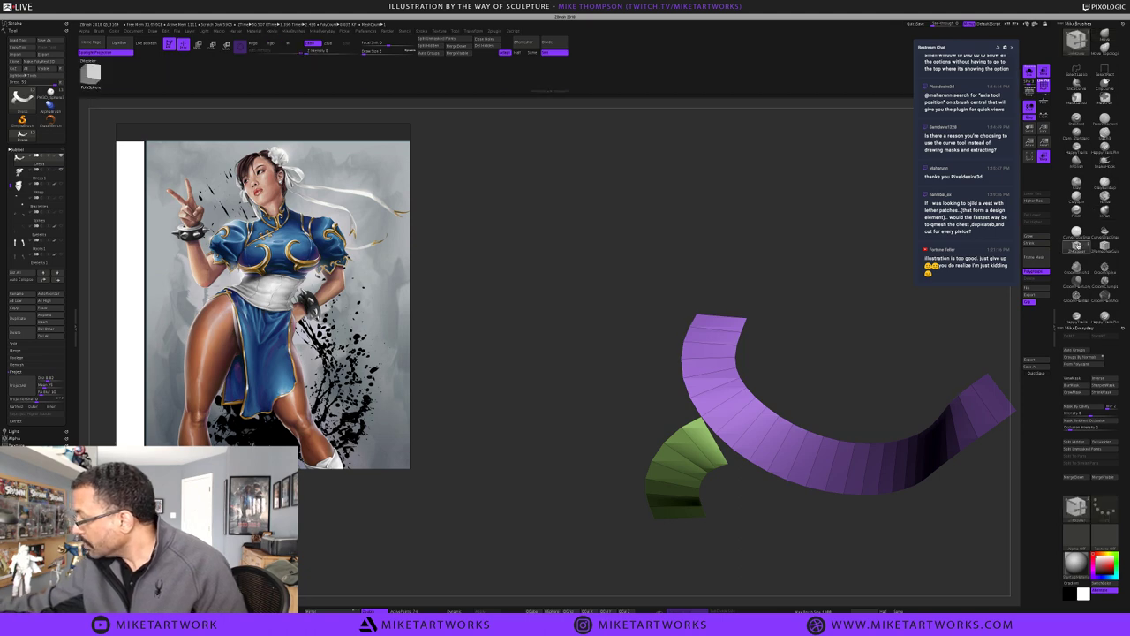
pyautogui.click(1084, 249)
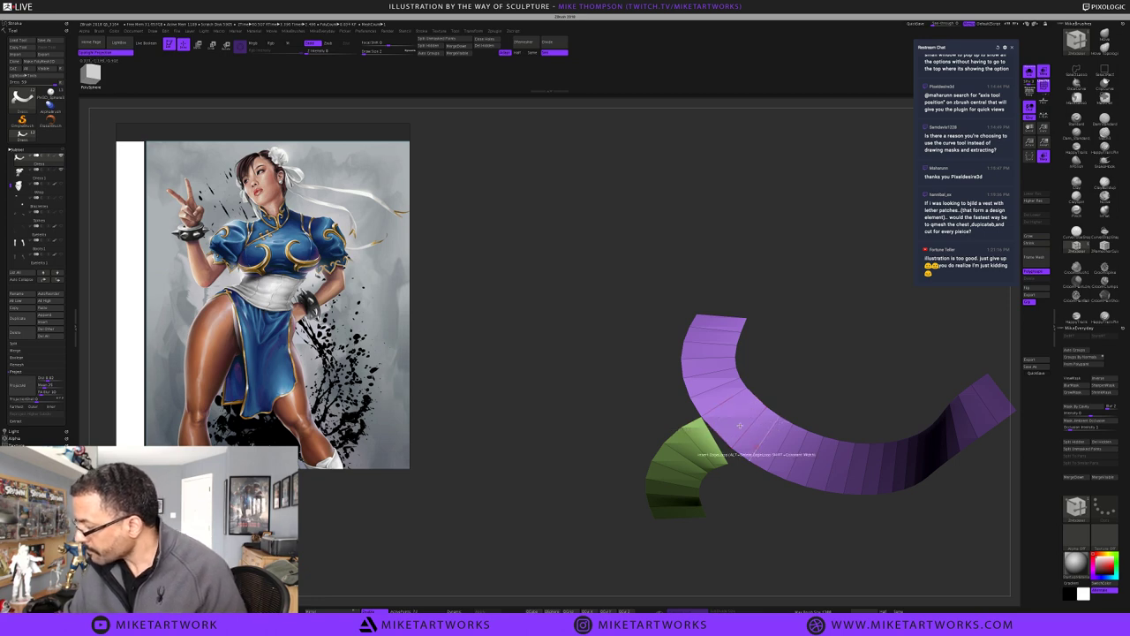
pyautogui.click(1103, 37)
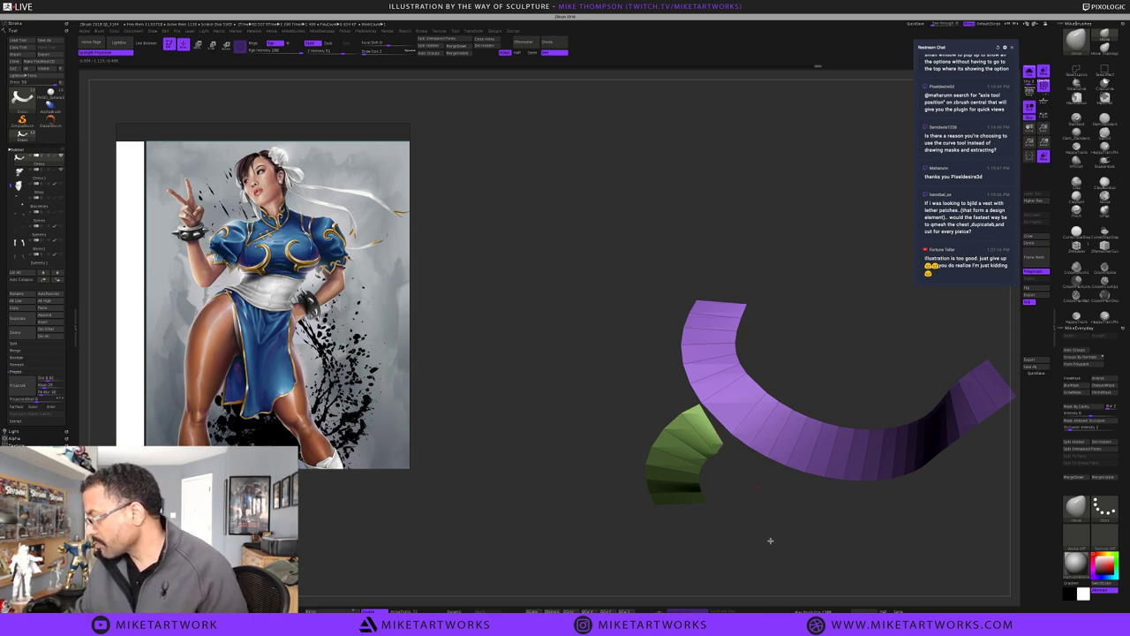
pyautogui.keyDown('alt'); pyautogui.moveTo(770, 538); pyautogui.dragTo(772, 538); pyautogui.keyUp('alt')
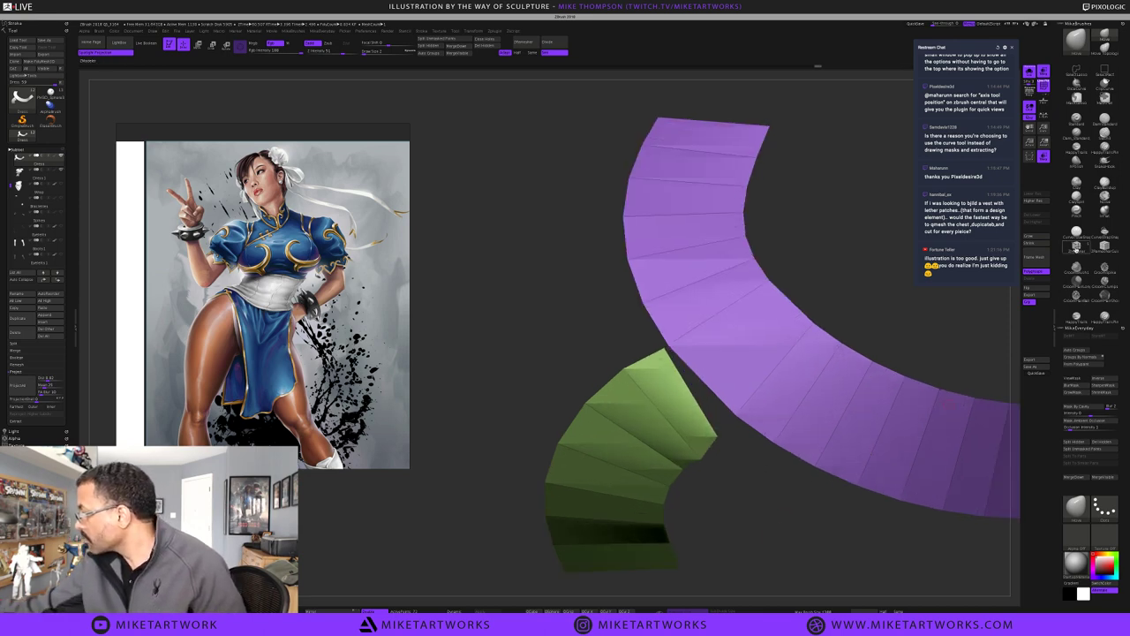
pyautogui.click(1076, 247)
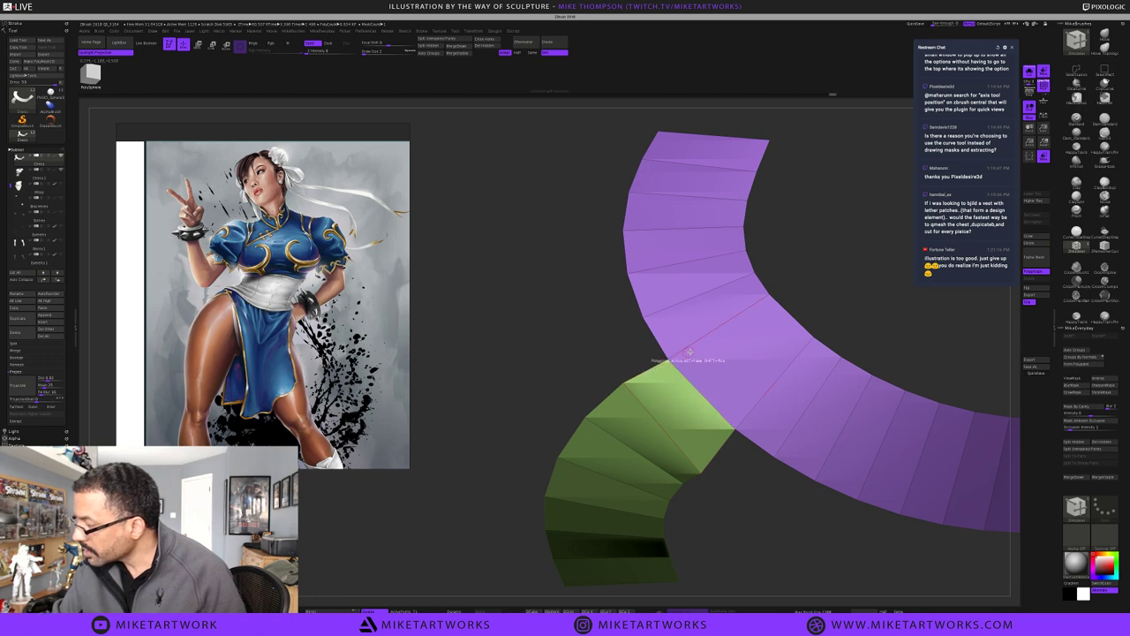
pyautogui.keyDown('alt'); pyautogui.moveTo(739, 468); pyautogui.dragTo(739, 467); pyautogui.keyUp('alt')
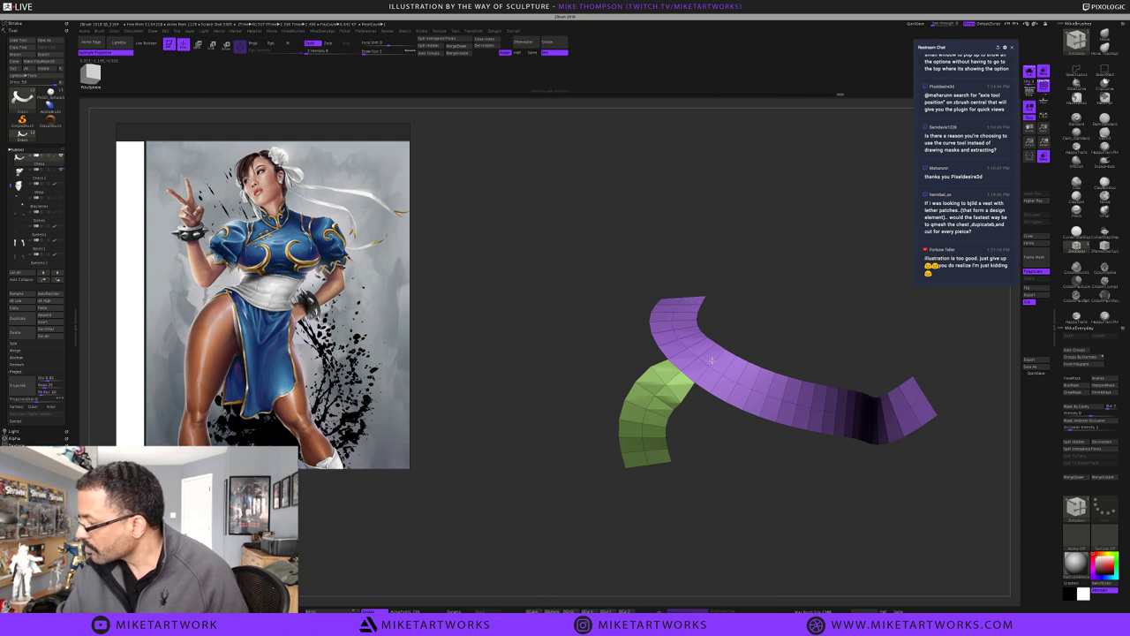
# Adjust the junction between the green and purple strips with the Move brush, using a resized brush
pyautogui.click(1104, 36)
pyautogui.press('s')
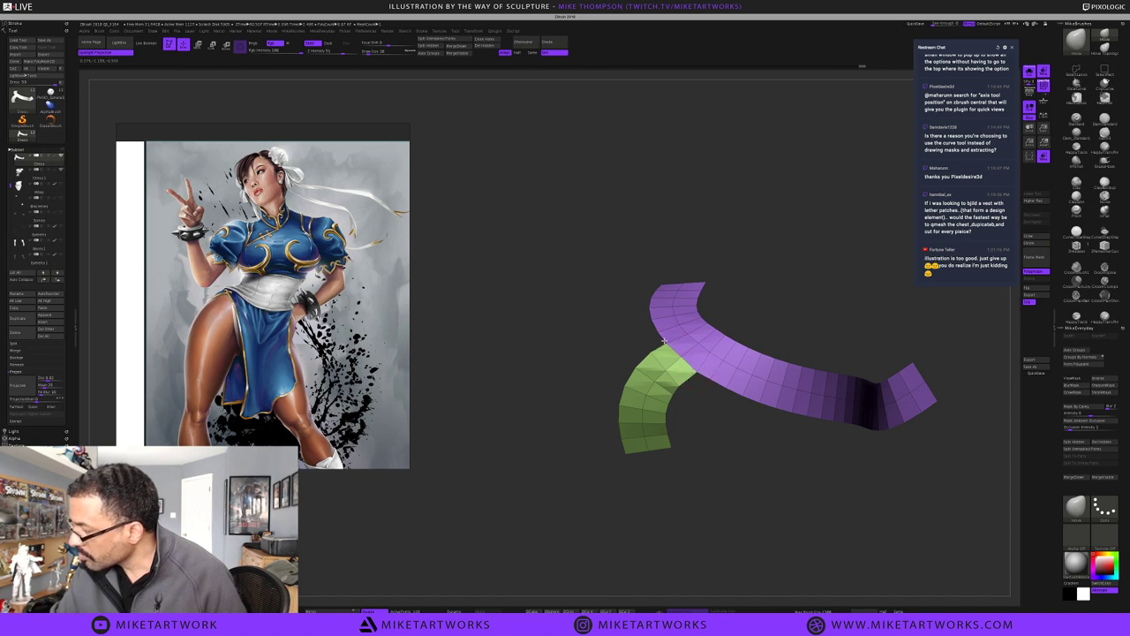
pyautogui.moveTo(804, 283); pyautogui.dragTo(804, 287)
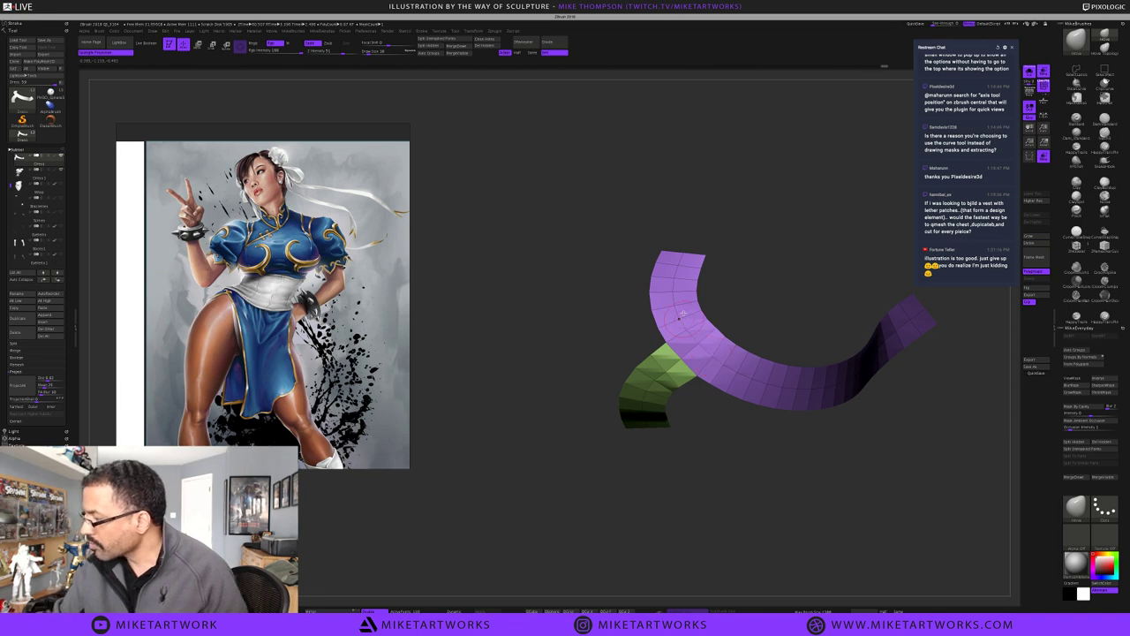
# Delete surplus crosswise edge loops along the joined purple strip with ZModeler, leaving wider, more even polygons
pyautogui.click(1086, 261)
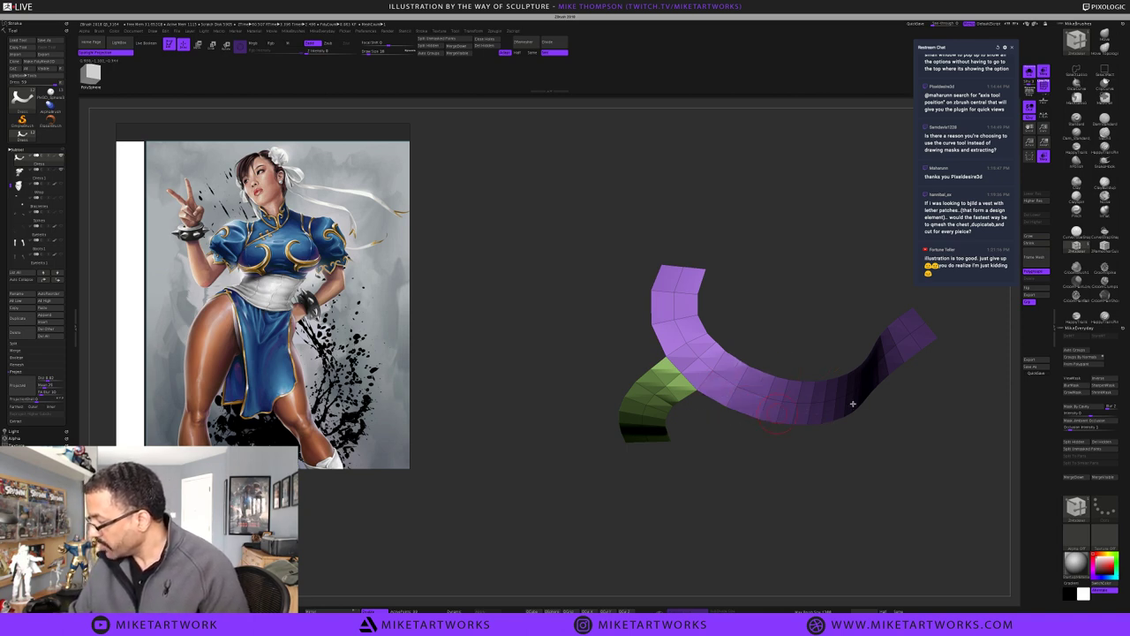
pyautogui.keyDown('shift'); pyautogui.moveTo(814, 478); pyautogui.dragTo(816, 476); pyautogui.keyUp('shift')
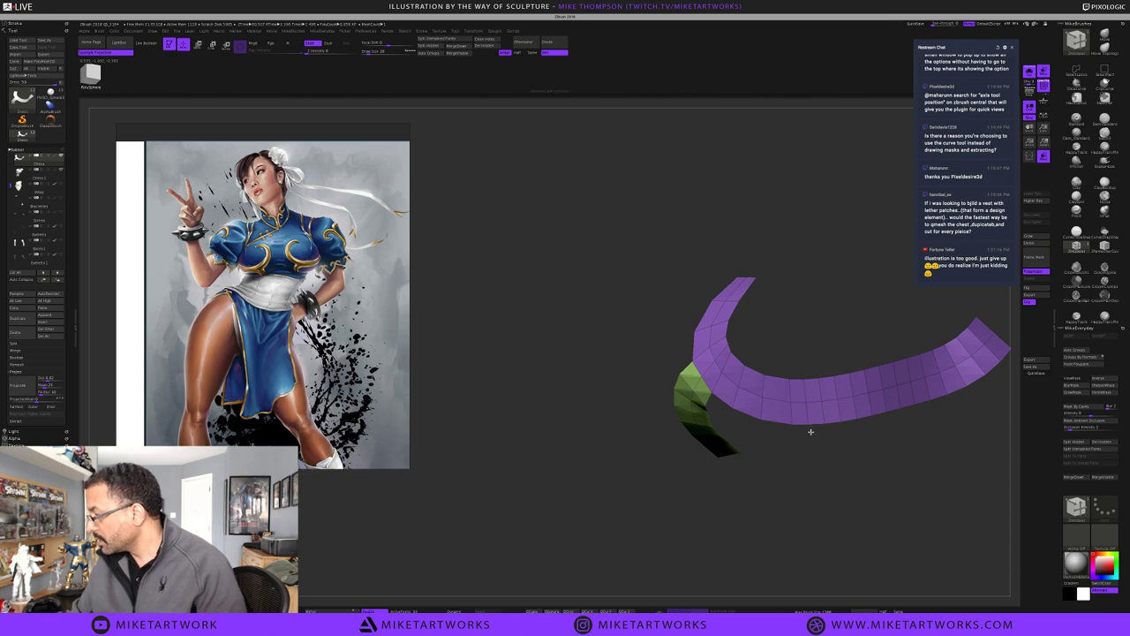
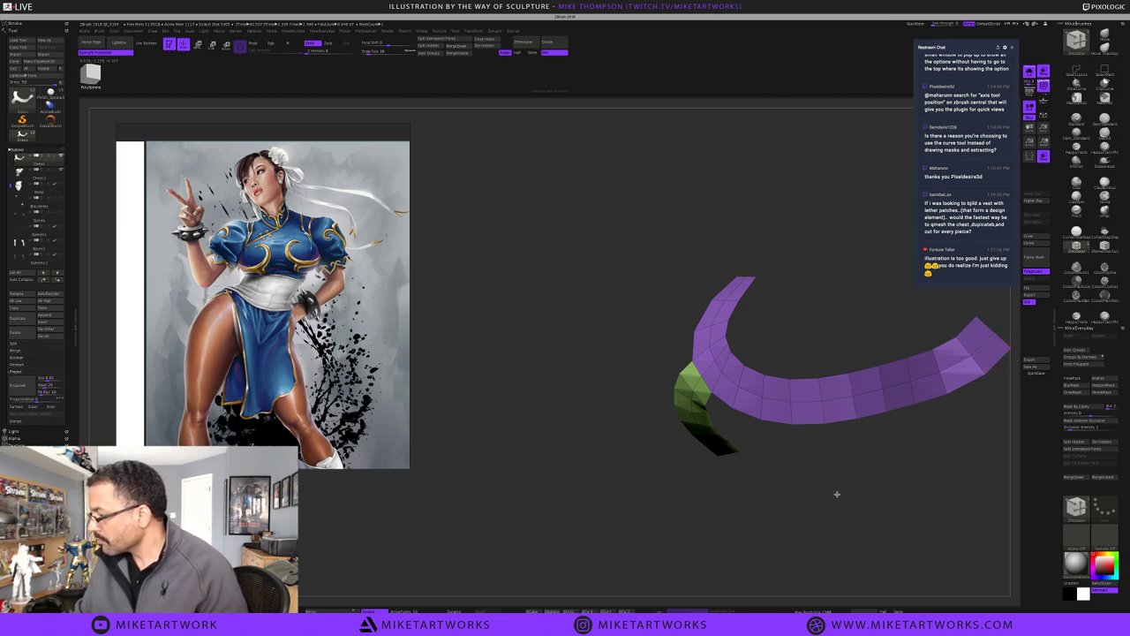
pyautogui.moveTo(836, 495); pyautogui.dragTo(733, 451)
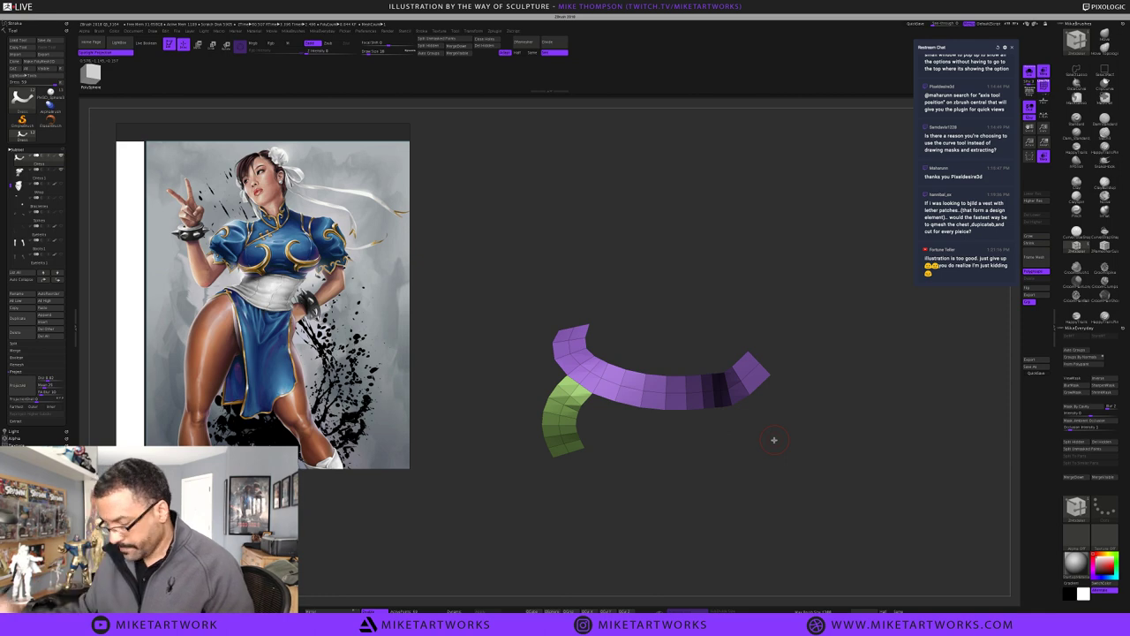
# Merge the joined purple and green strips into one polygroup and show all the trim strips again
pyautogui.hotkey('ctrl', 'w')
pyautogui.moveTo(758, 464); pyautogui.dragTo(760, 464)
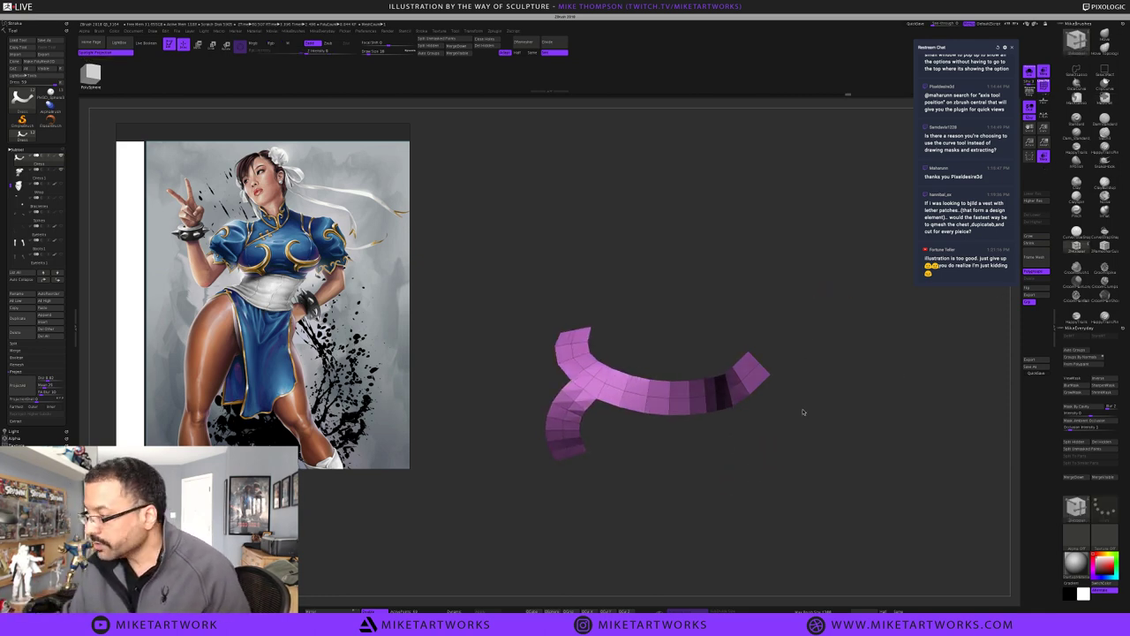
pyautogui.keyDown('ctrl'); pyautogui.keyDown('shift'); pyautogui.click(782, 498); pyautogui.keyUp('shift'); pyautogui.keyUp('ctrl')
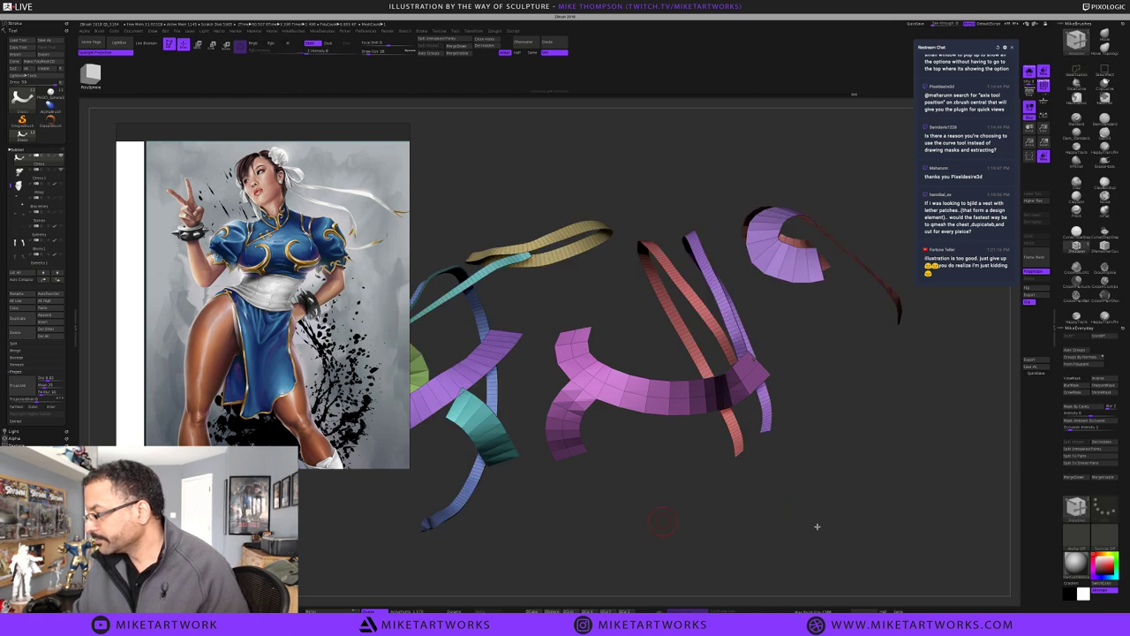
pyautogui.moveTo(818, 526); pyautogui.dragTo(866, 525)
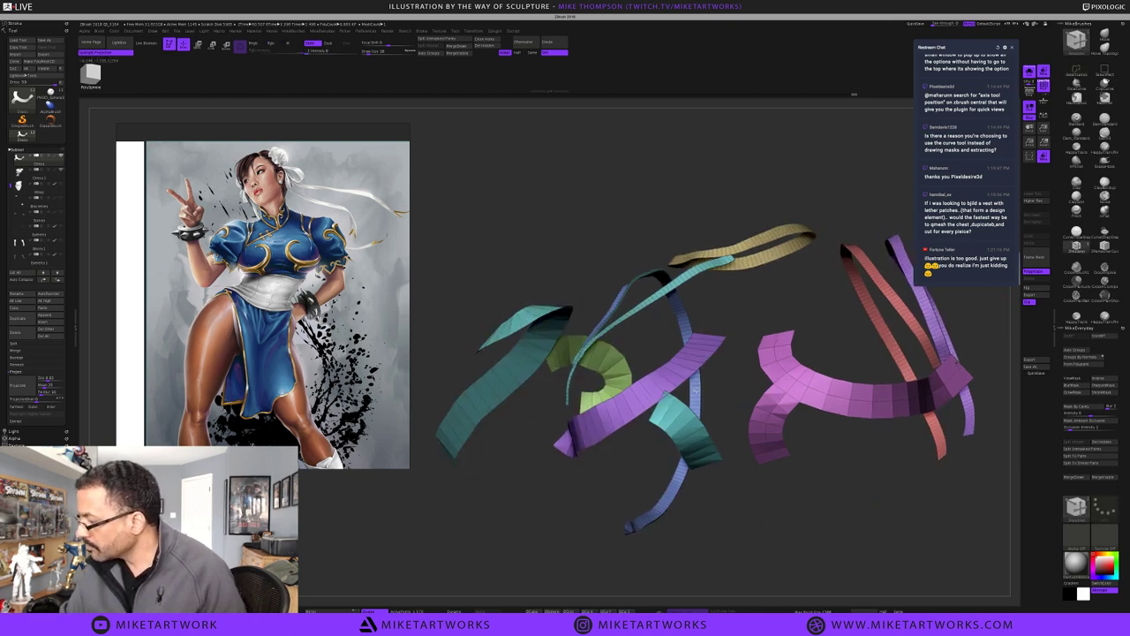
# Hide everything except the opposite purple chest strip and the short teal strip beneath it
pyautogui.keyDown('alt'); pyautogui.click(650, 421); pyautogui.keyUp('alt')
pyautogui.keyDown('ctrl'); pyautogui.keyDown('shift'); pyautogui.click(650, 424); pyautogui.keyUp('shift'); pyautogui.keyUp('ctrl')
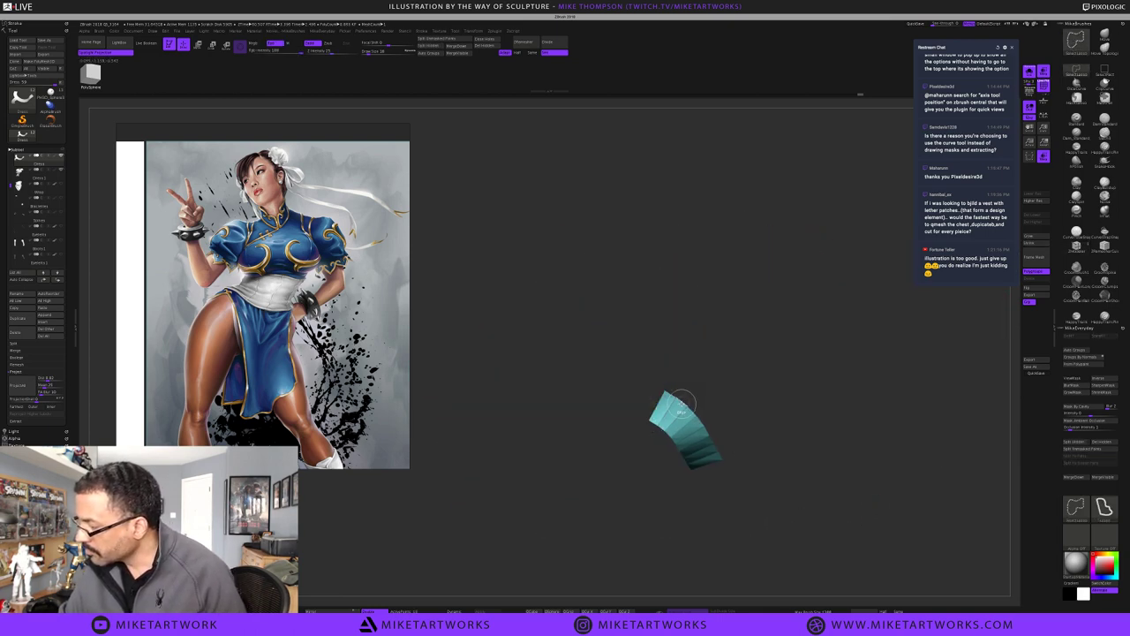
pyautogui.keyDown('ctrl'); pyautogui.keyDown('shift'); pyautogui.click(699, 373); pyautogui.keyUp('shift'); pyautogui.keyUp('ctrl')
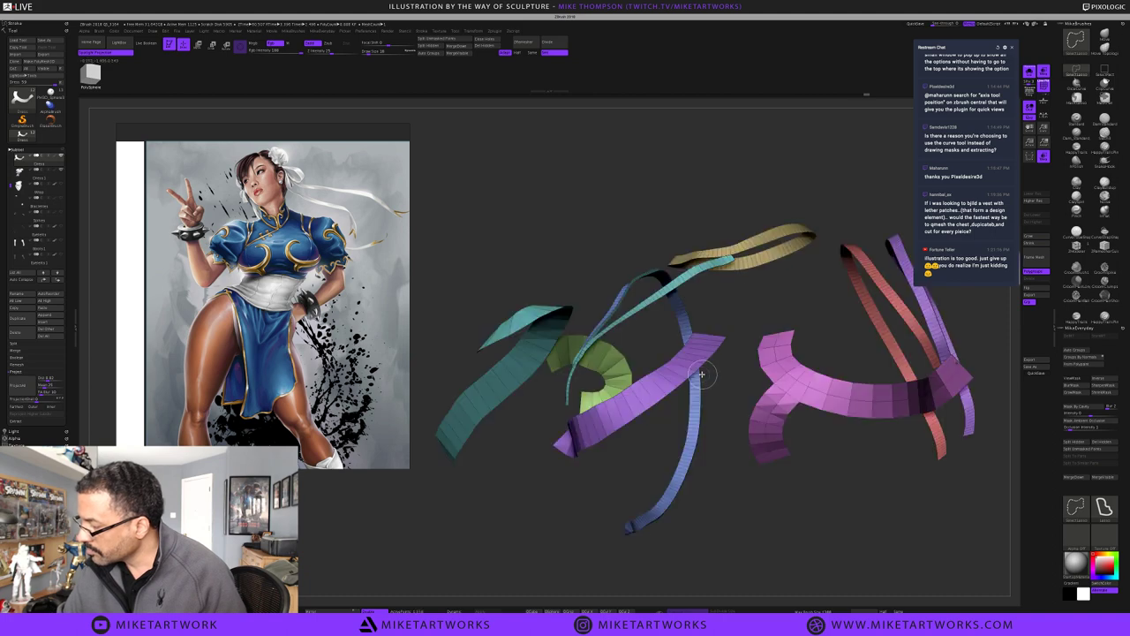
pyautogui.keyDown('ctrl'); pyautogui.keyDown('shift'); pyautogui.click(658, 396); pyautogui.keyUp('shift'); pyautogui.keyUp('ctrl')
pyautogui.keyDown('ctrl'); pyautogui.keyDown('shift'); pyautogui.moveTo(751, 480); pyautogui.dragTo(748, 509); pyautogui.keyUp('shift'); pyautogui.keyUp('ctrl')
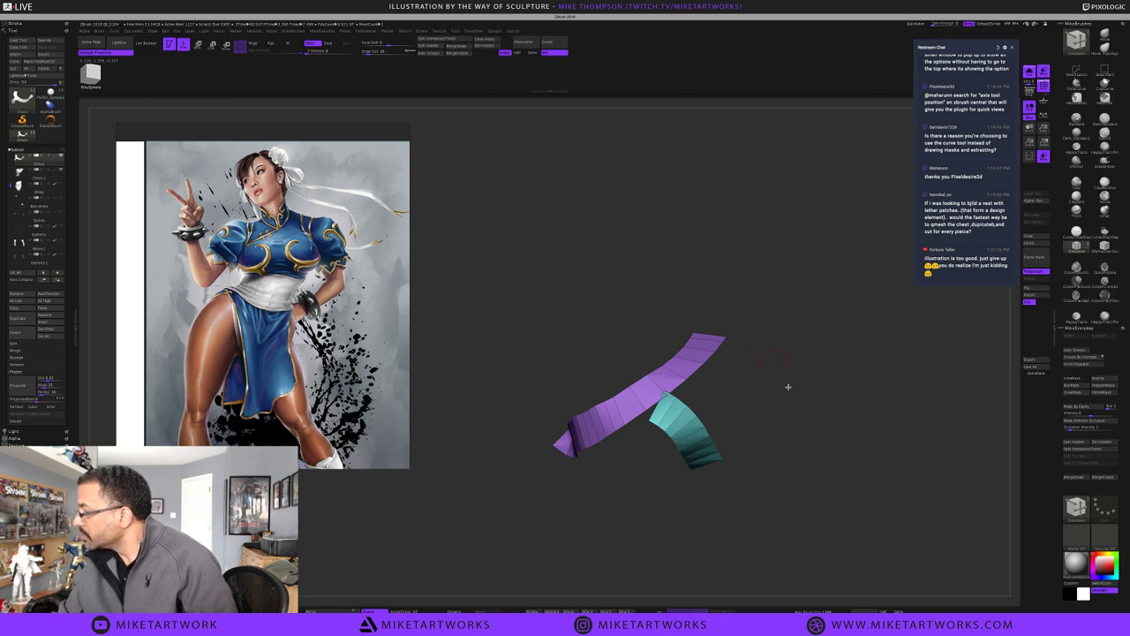
# Delete surplus crosswise edge loops along the isolated purple strip beside the teal piece with ZModeler
pyautogui.moveTo(778, 456); pyautogui.dragTo(799, 448)
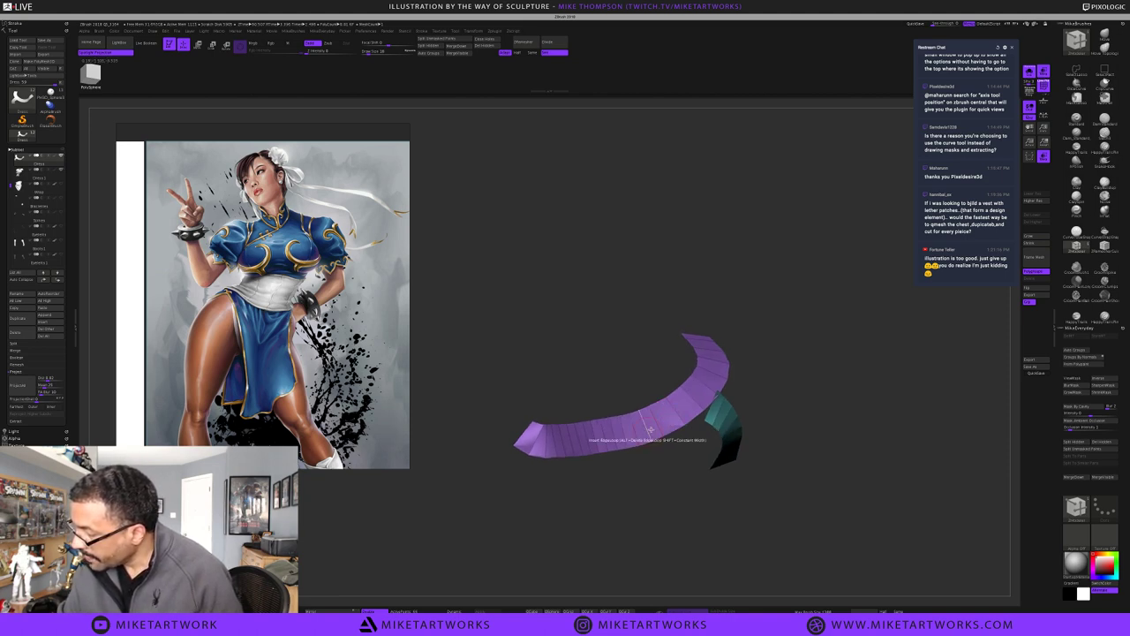
pyautogui.click(623, 438)
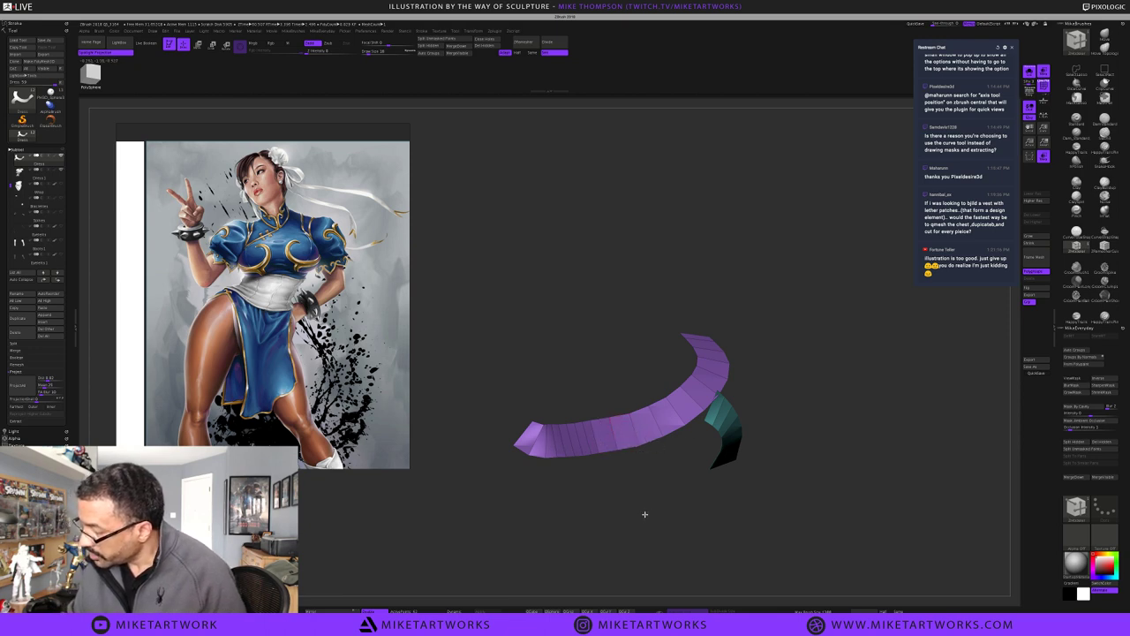
pyautogui.moveTo(645, 514); pyautogui.dragTo(649, 504)
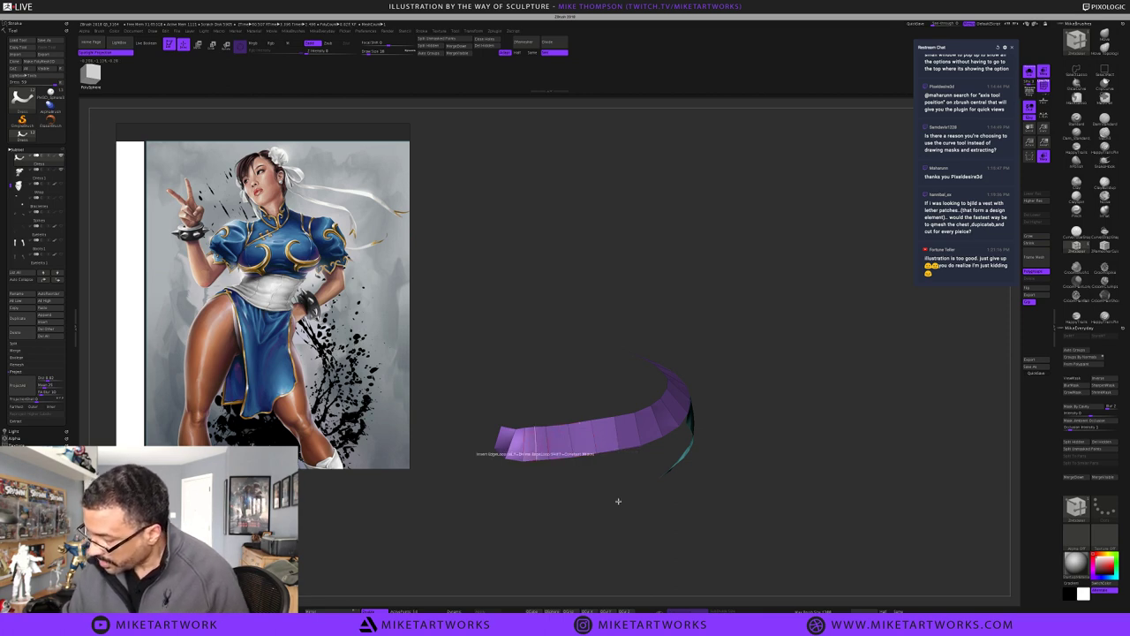
pyautogui.moveTo(608, 518); pyautogui.dragTo(642, 475)
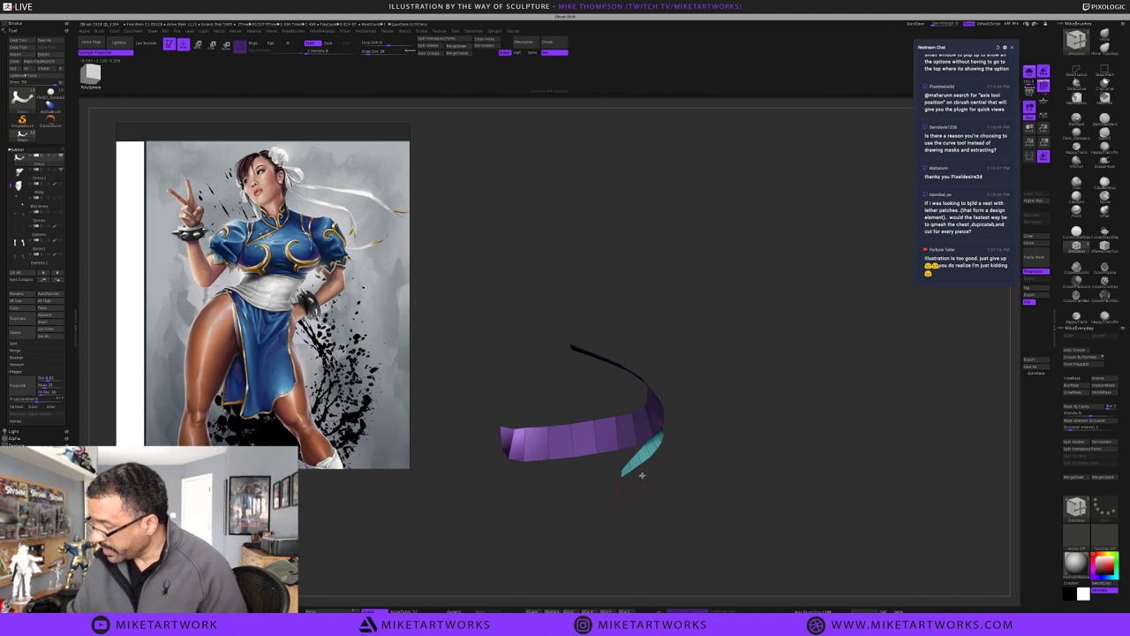
pyautogui.moveTo(713, 465); pyautogui.dragTo(713, 464)
pyautogui.moveTo(545, 469); pyautogui.dragTo(521, 427)
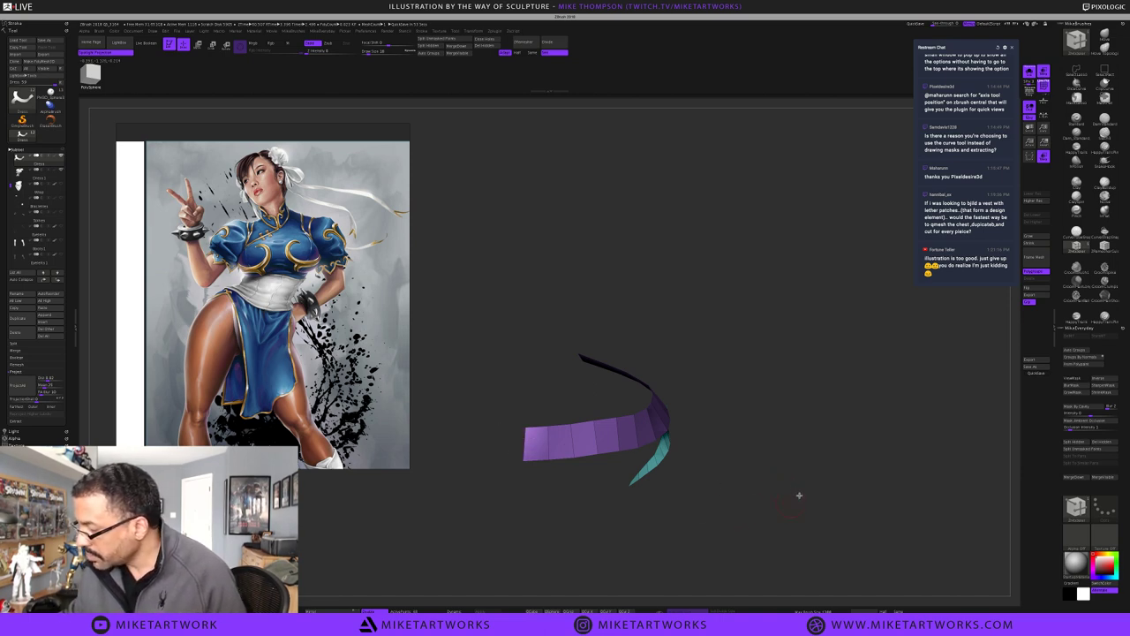
pyautogui.moveTo(804, 499)
pyautogui.mouseDown()
pyautogui.moveTo(773, 494)
pyautogui.moveTo(789, 462)
pyautogui.mouseUp()
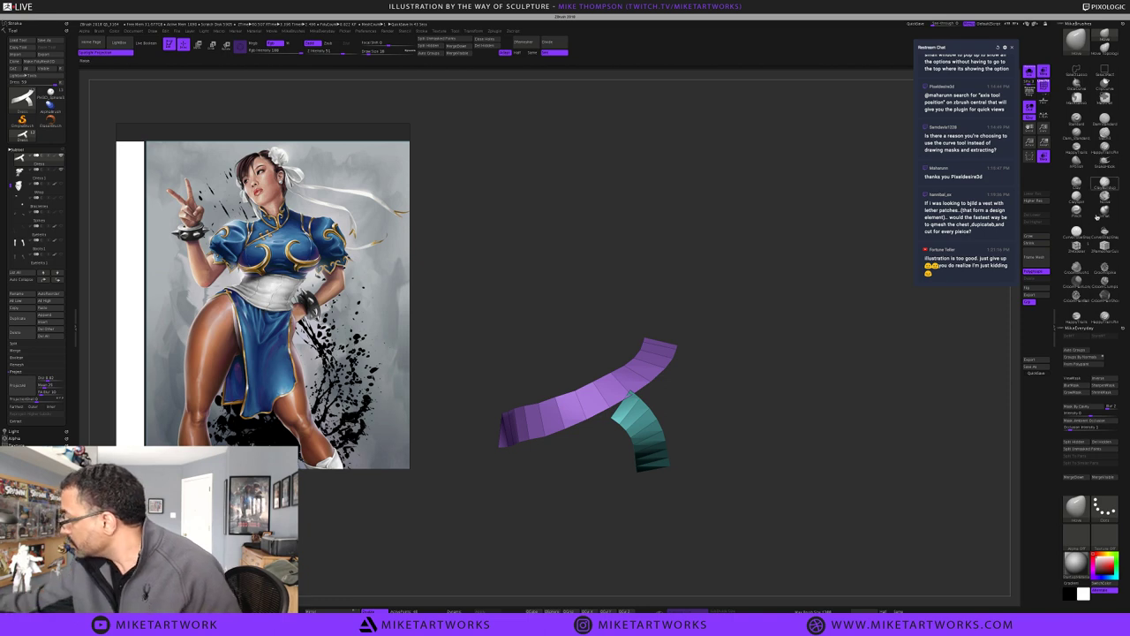
# Delete surplus crosswise edge loops along the short teal branch with ZModeler and save the project
pyautogui.click(1085, 244)
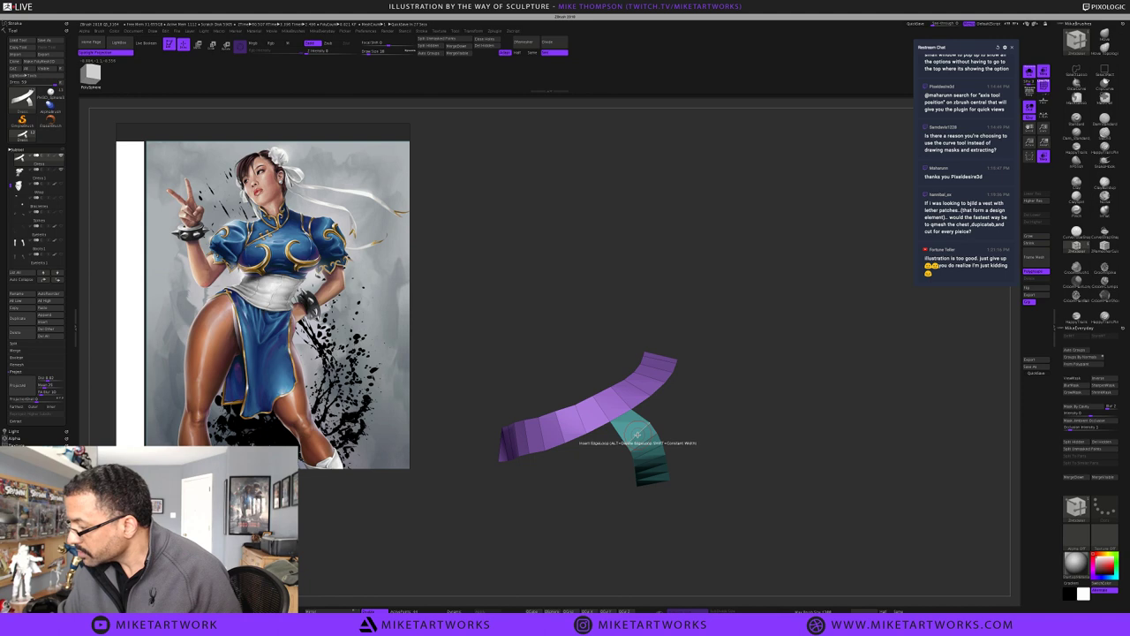
pyautogui.click(1104, 36)
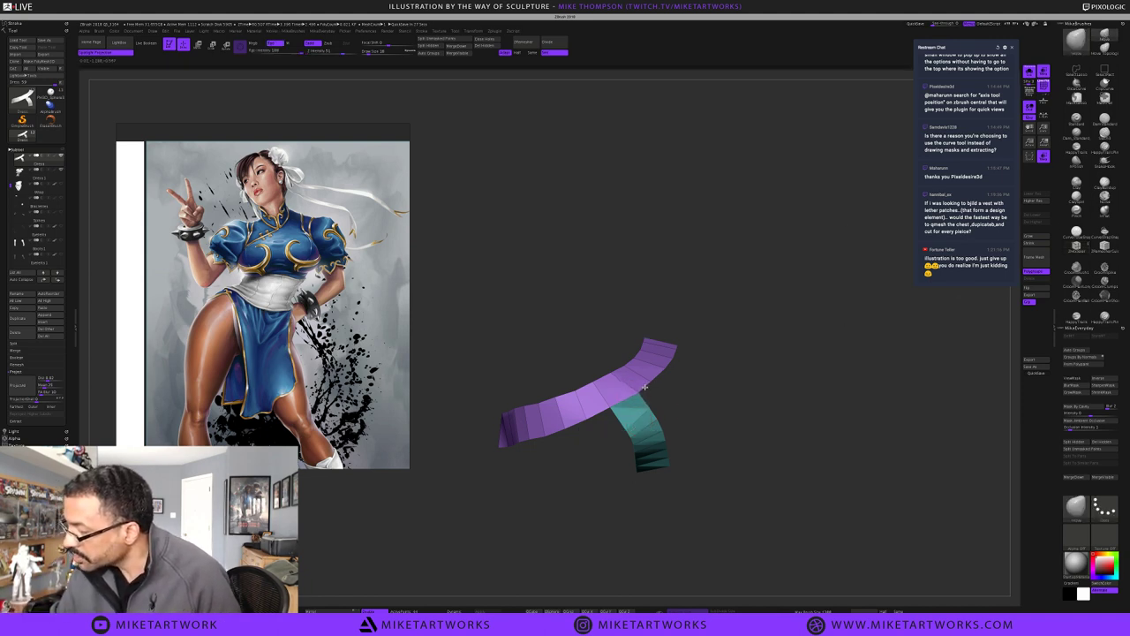
pyautogui.moveTo(712, 429); pyautogui.dragTo(710, 429)
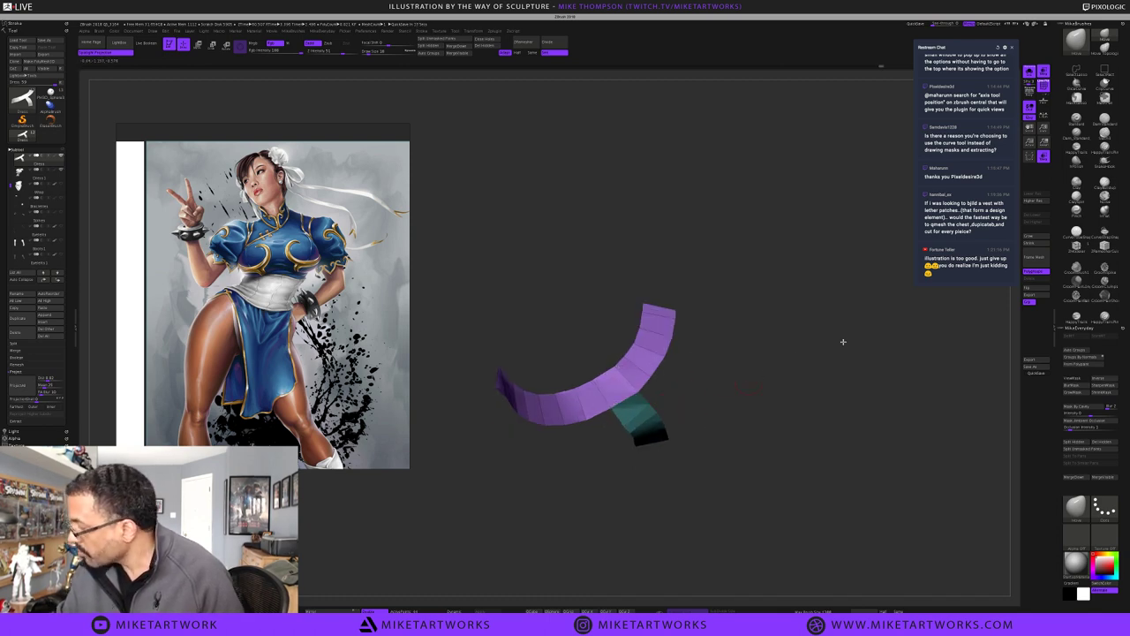
pyautogui.click(1076, 247)
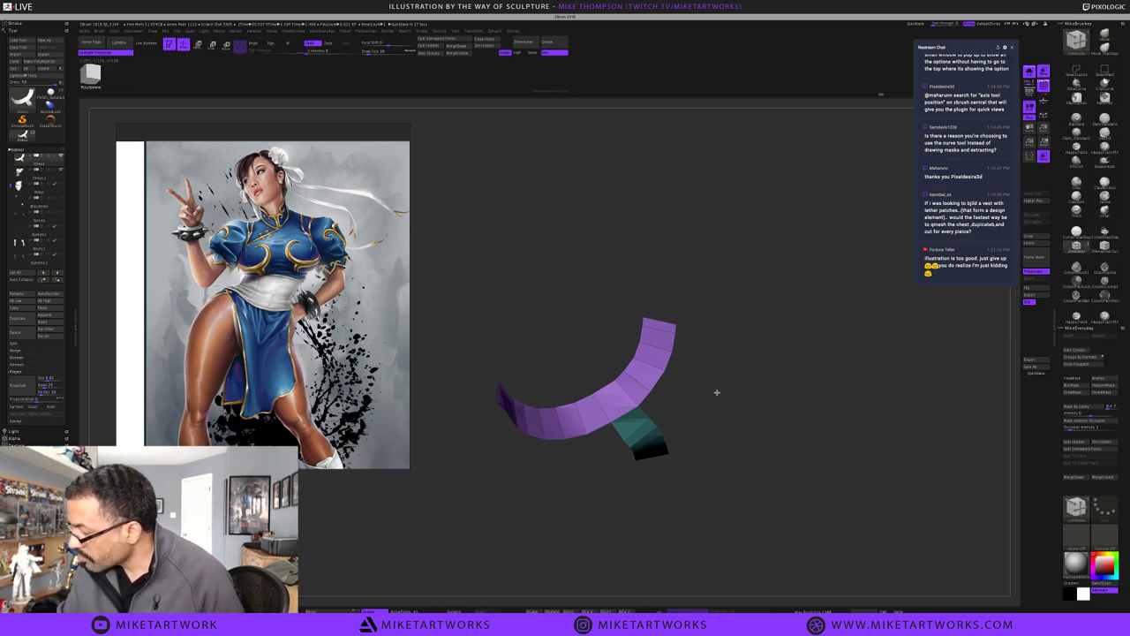
pyautogui.moveTo(716, 391); pyautogui.dragTo(714, 383)
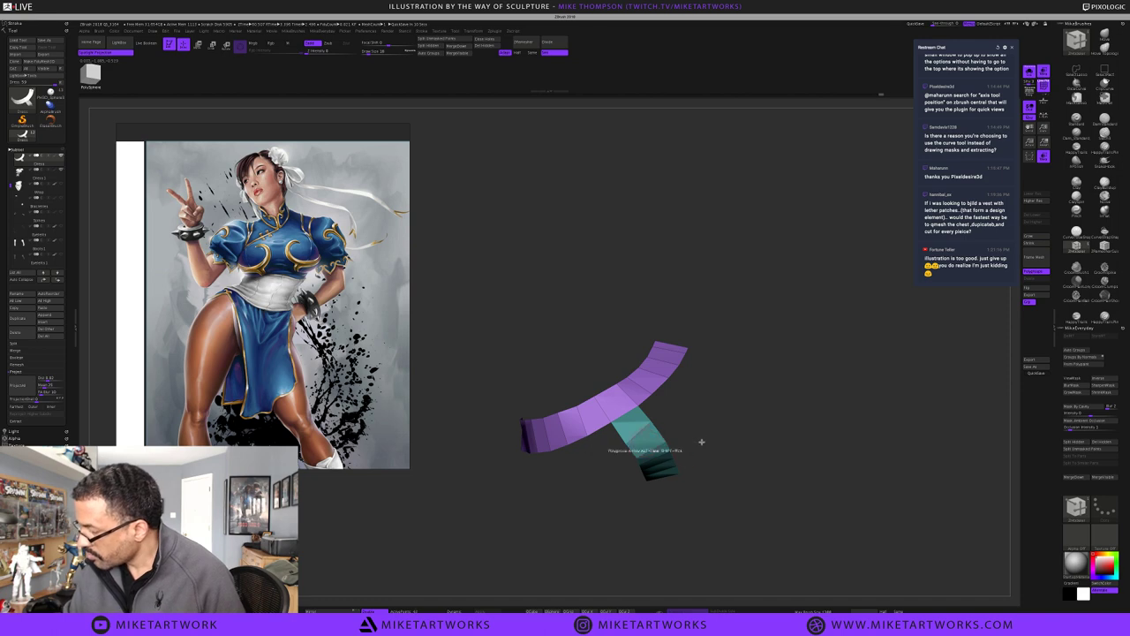
pyautogui.moveTo(733, 412); pyautogui.dragTo(736, 420)
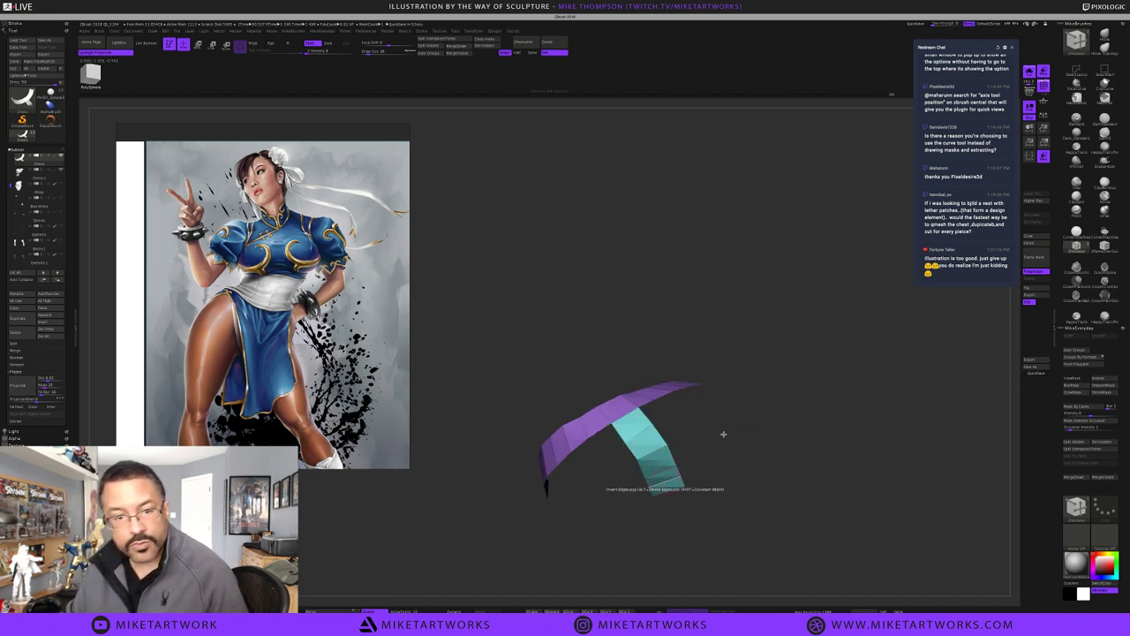
pyautogui.moveTo(784, 372); pyautogui.dragTo(786, 366)
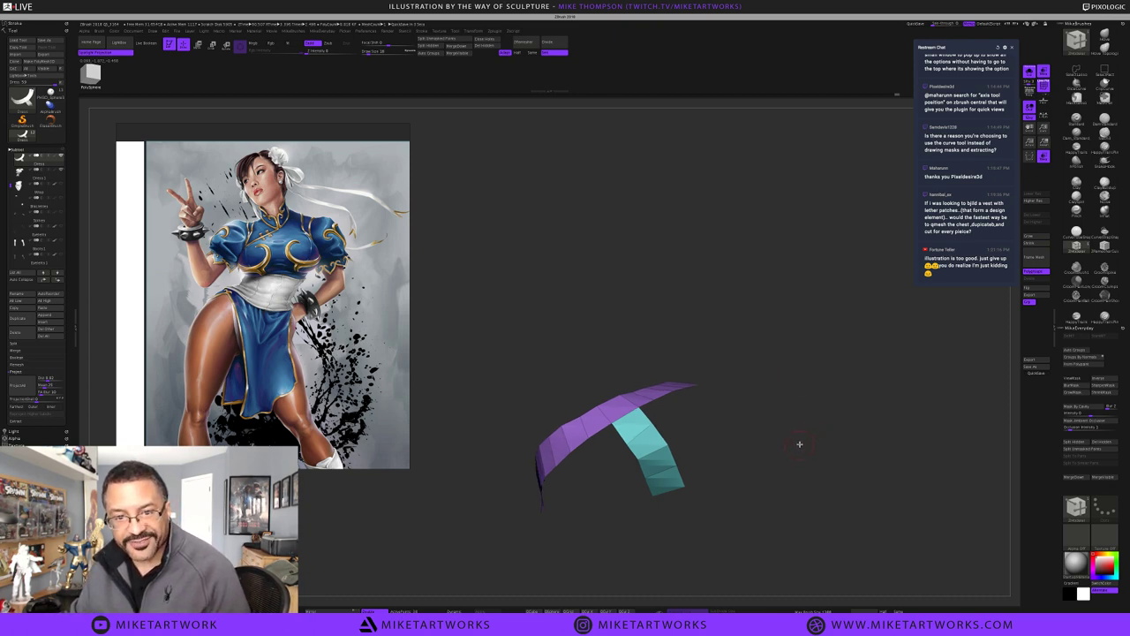
pyautogui.hotkey('ctrl', 's')
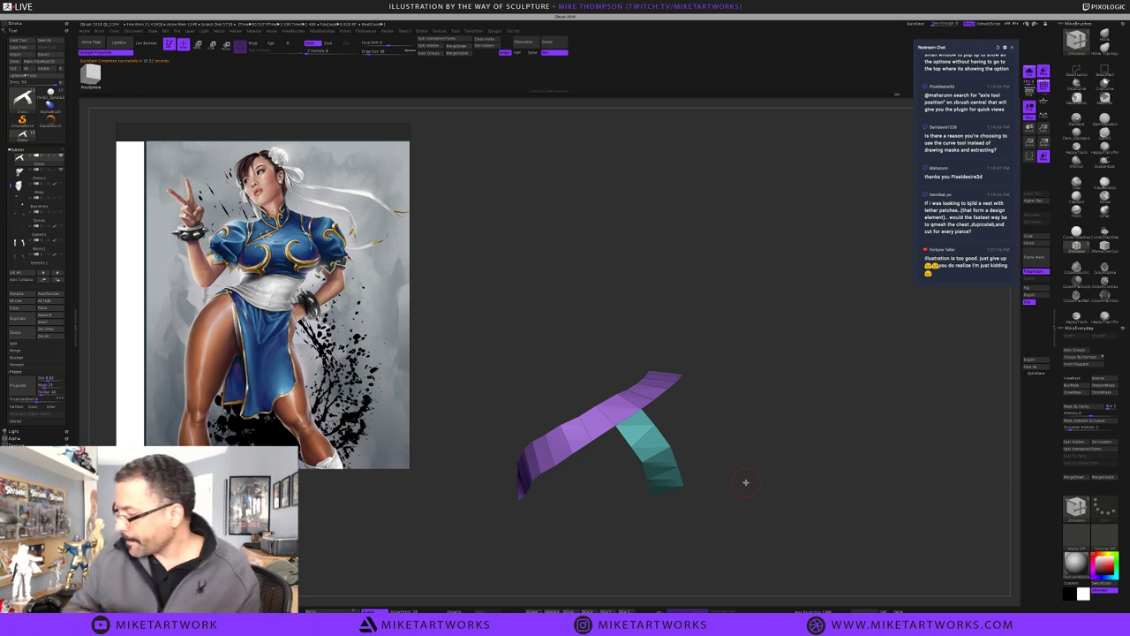
# Insert a lengthwise edge loop through the purple strip and its teal branch, and merge both into one polygroup
pyautogui.moveTo(744, 423)
pyautogui.mouseDown()
pyautogui.moveTo(751, 431)
pyautogui.moveTo(768, 405)
pyautogui.mouseUp()
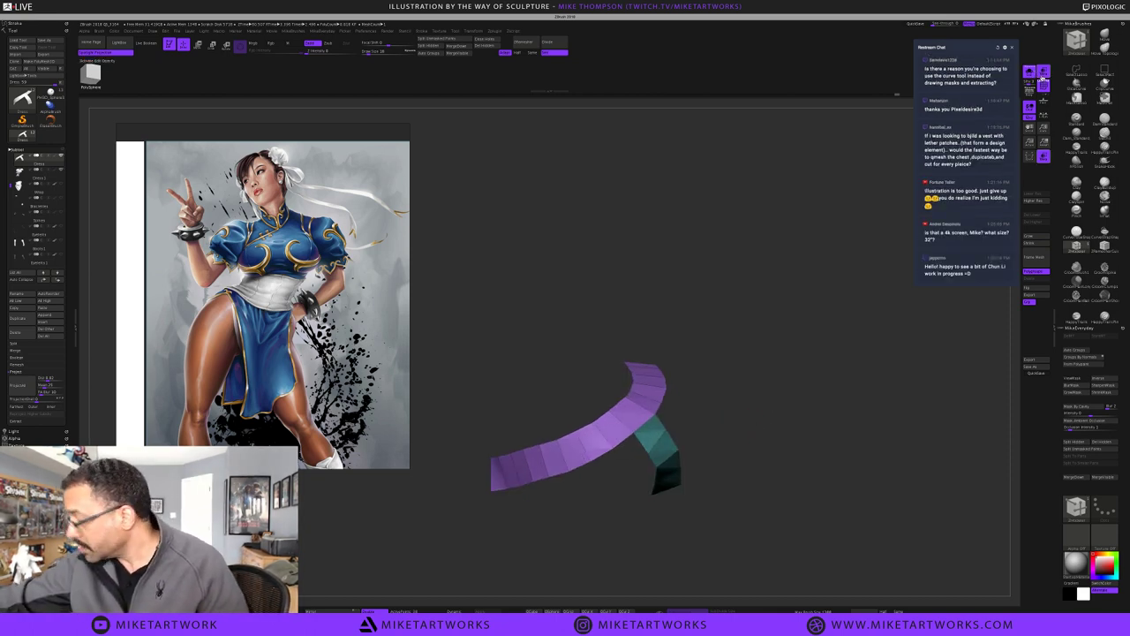
pyautogui.press('ctrl')
pyautogui.hotkey('ctrl', 'w')
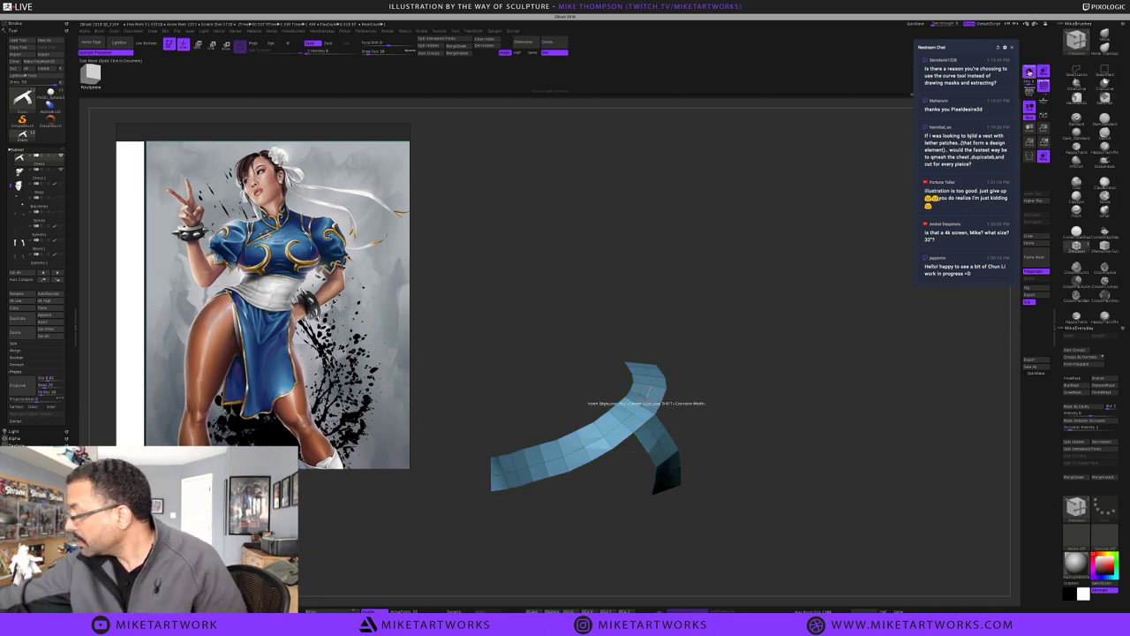
# Show the ghosted torso around the branching strip and adjust the strip's fit on the chest with the Move brush
pyautogui.hotkey('alt', 's')
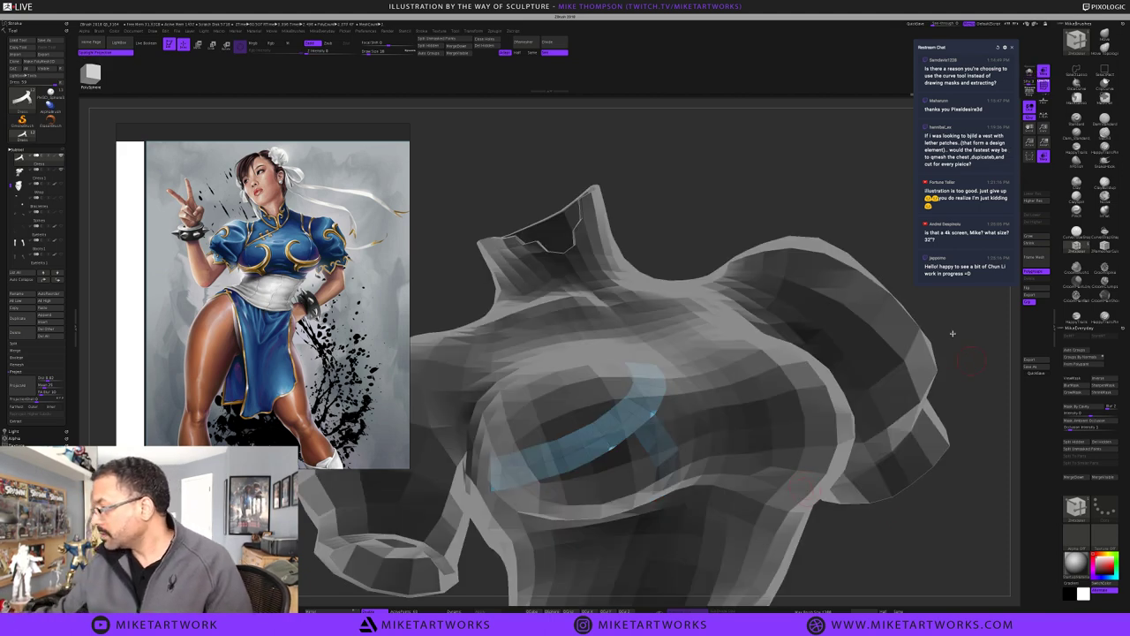
pyautogui.press('f')
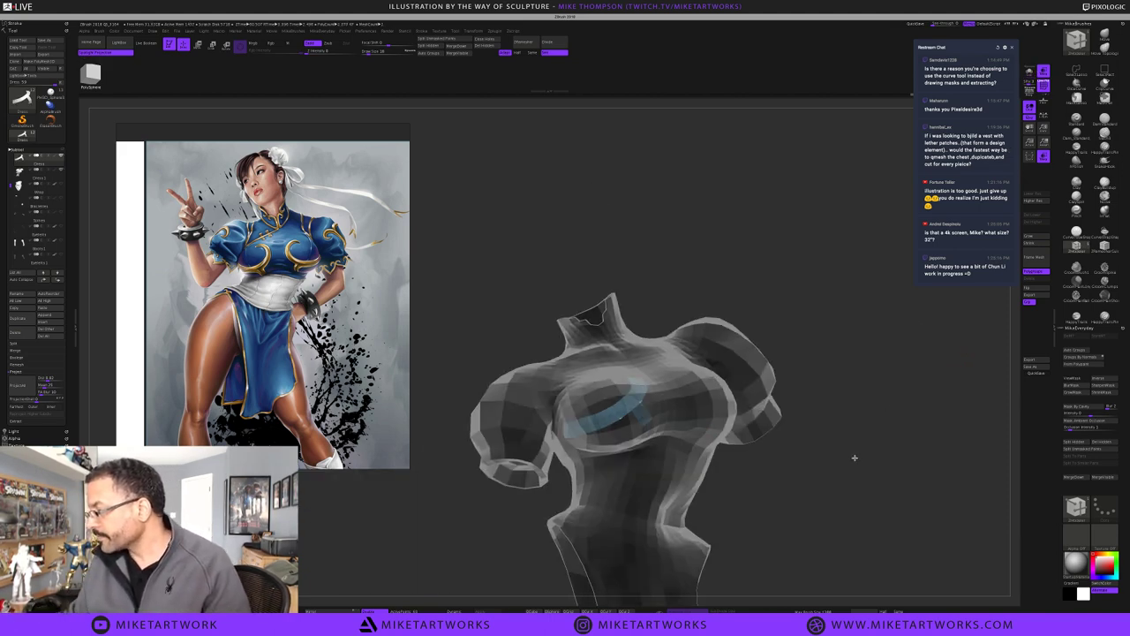
pyautogui.moveTo(855, 457); pyautogui.dragTo(854, 457)
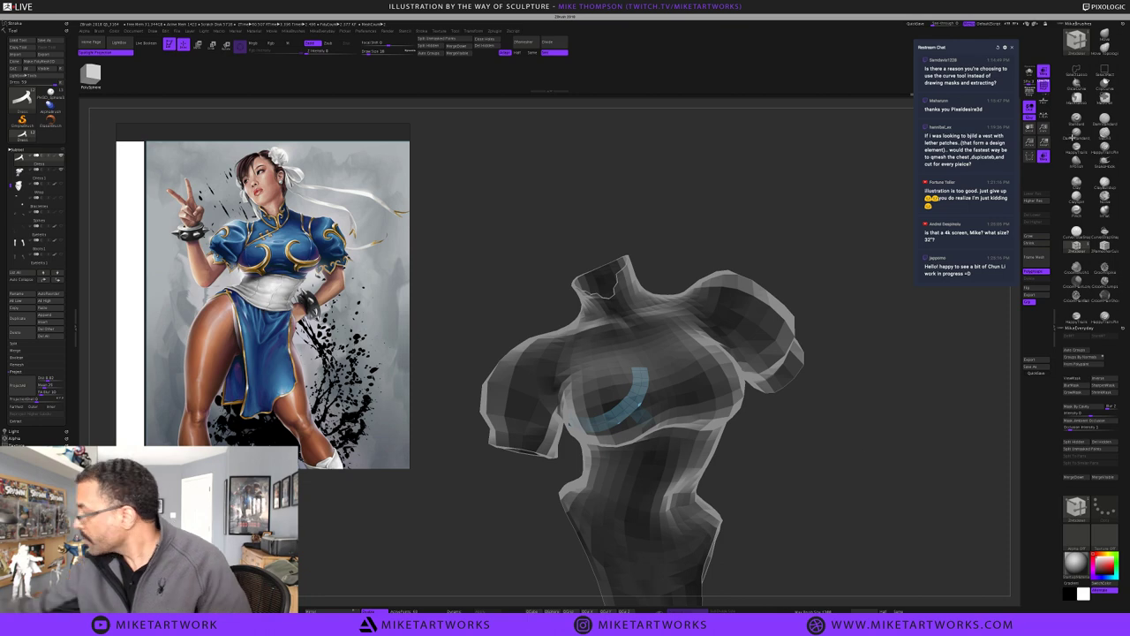
pyautogui.click(1104, 37)
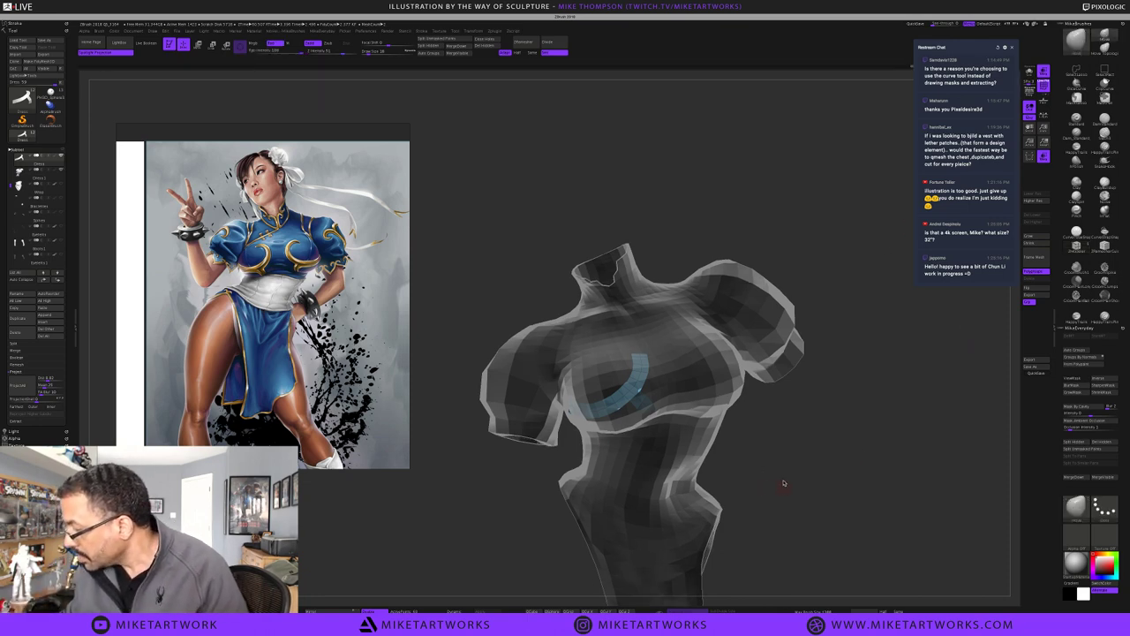
pyautogui.moveTo(774, 471); pyautogui.dragTo(782, 538)
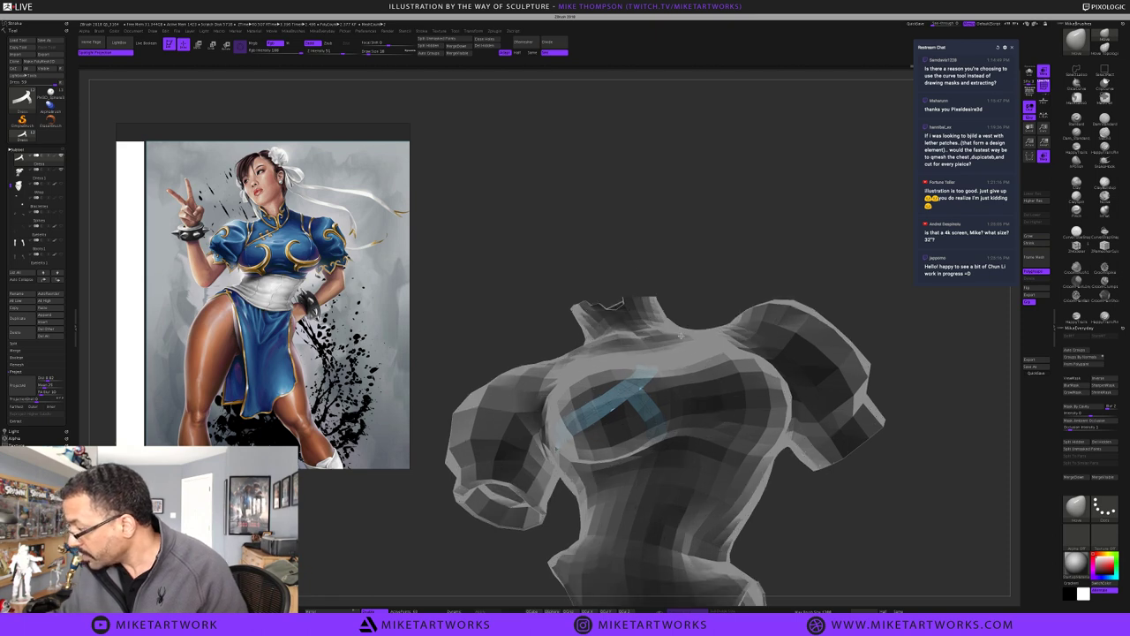
pyautogui.press('s')
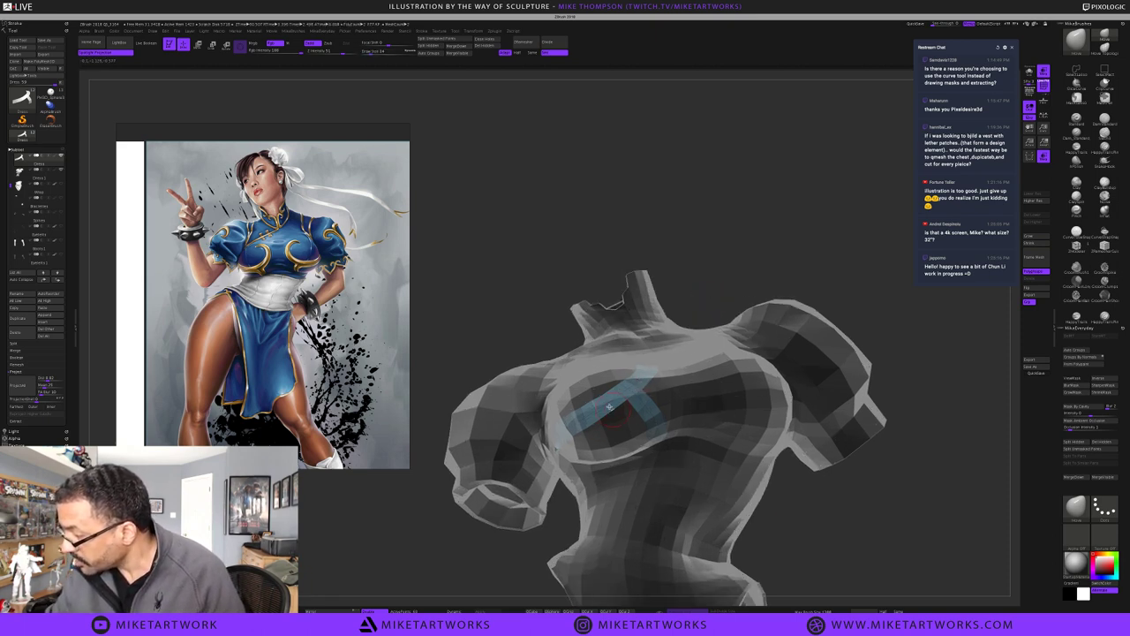
pyautogui.moveTo(774, 249); pyautogui.dragTo(522, 417)
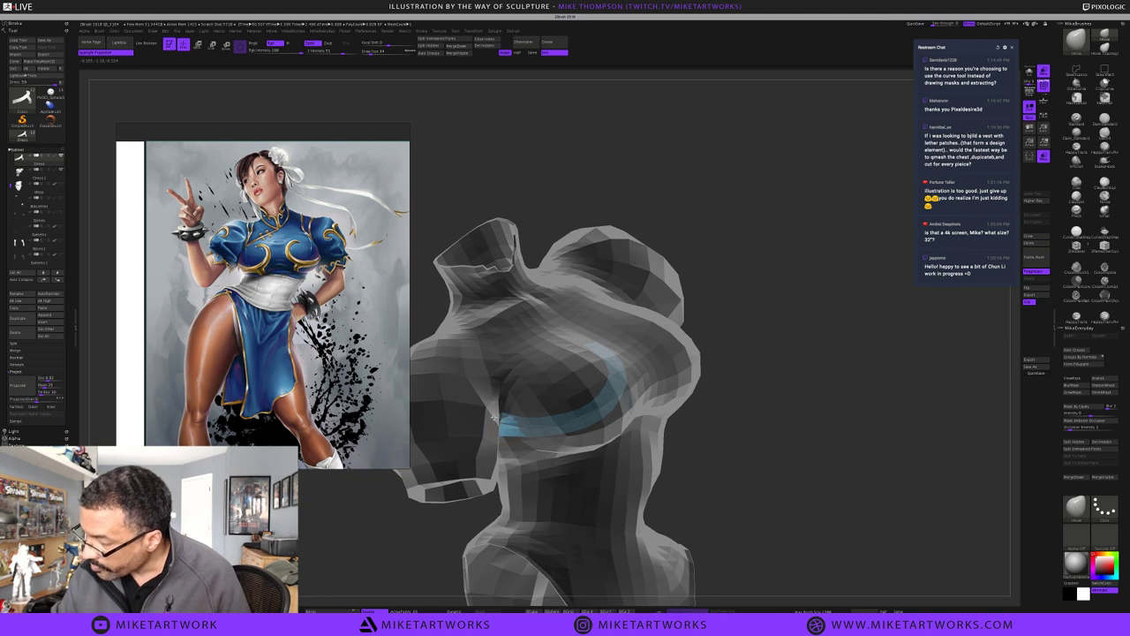
pyautogui.moveTo(761, 414); pyautogui.dragTo(651, 414)
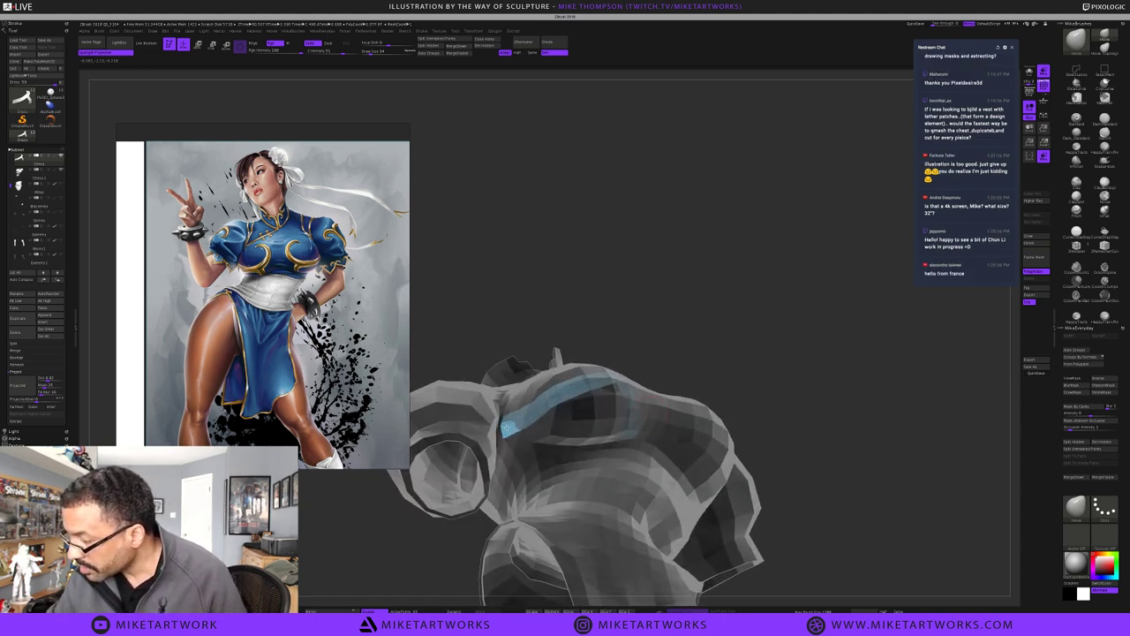
pyautogui.moveTo(505, 437); pyautogui.dragTo(509, 439)
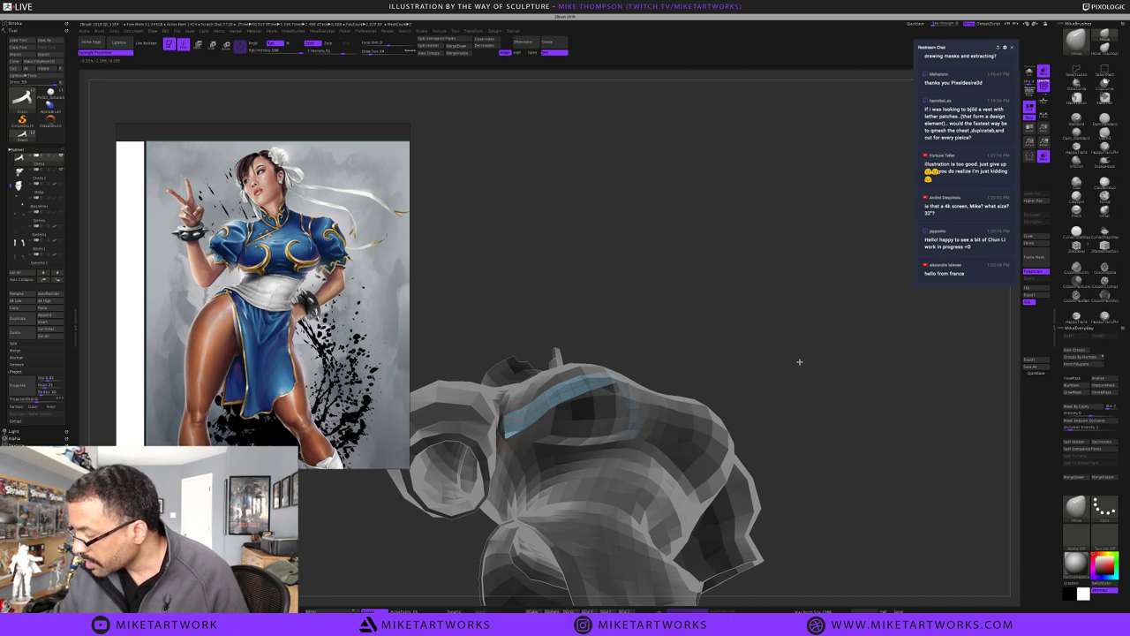
pyautogui.moveTo(797, 361)
pyautogui.mouseDown()
pyautogui.moveTo(813, 416)
pyautogui.moveTo(795, 380)
pyautogui.mouseUp()
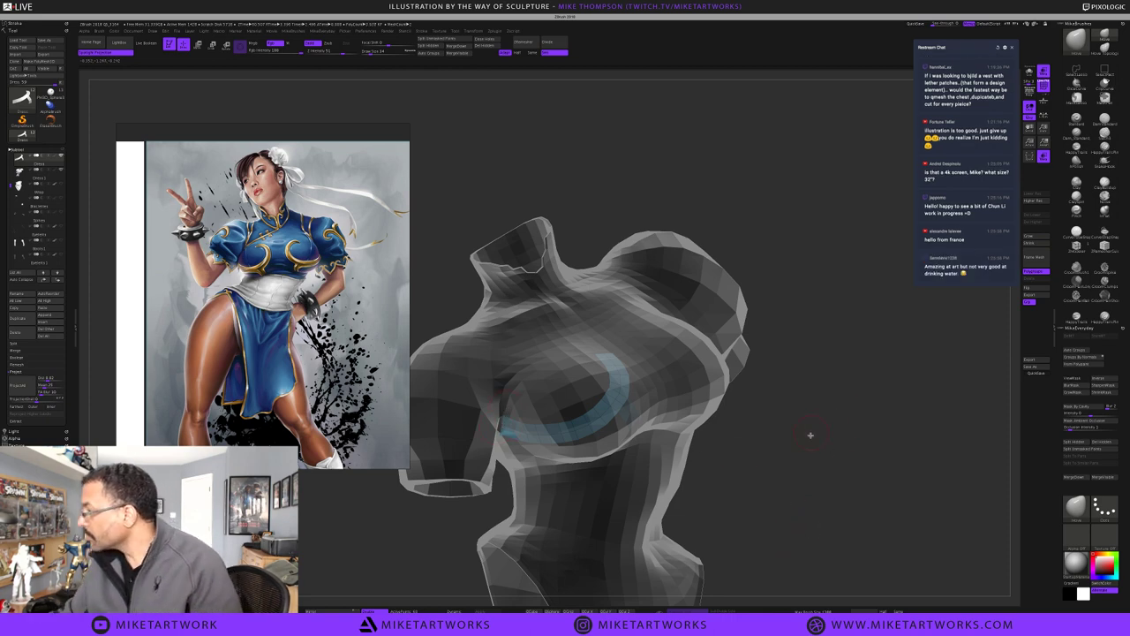
pyautogui.moveTo(817, 428); pyautogui.dragTo(834, 473)
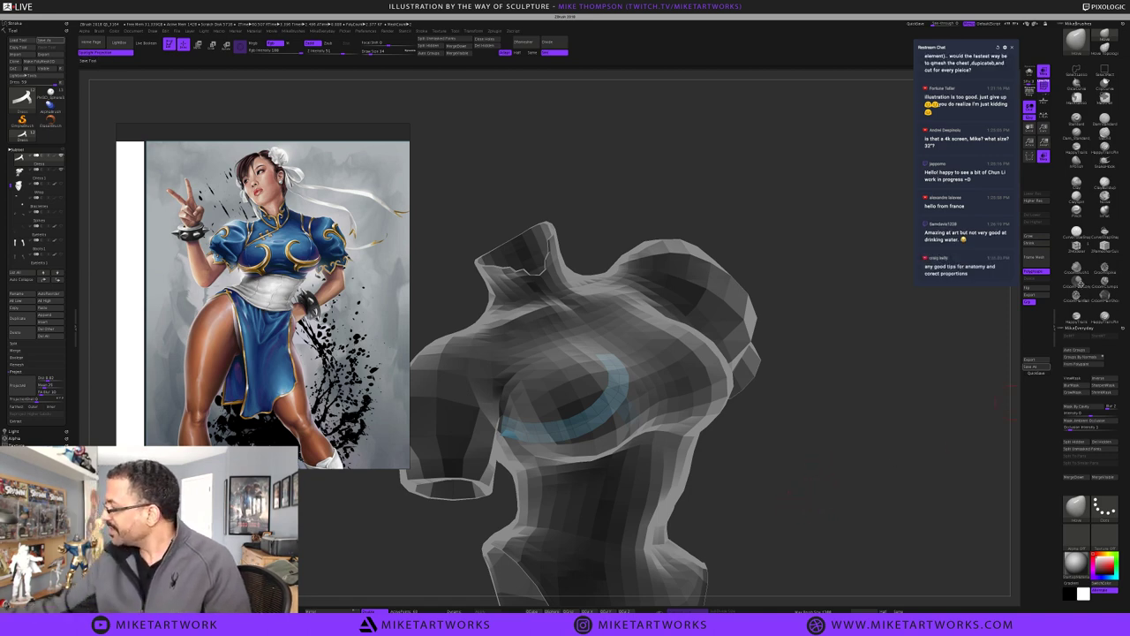
# Isolate the branching strip and pull the corners of its long arm's ends into tapered, rounded tips with the Move brush
pyautogui.click(1076, 247)
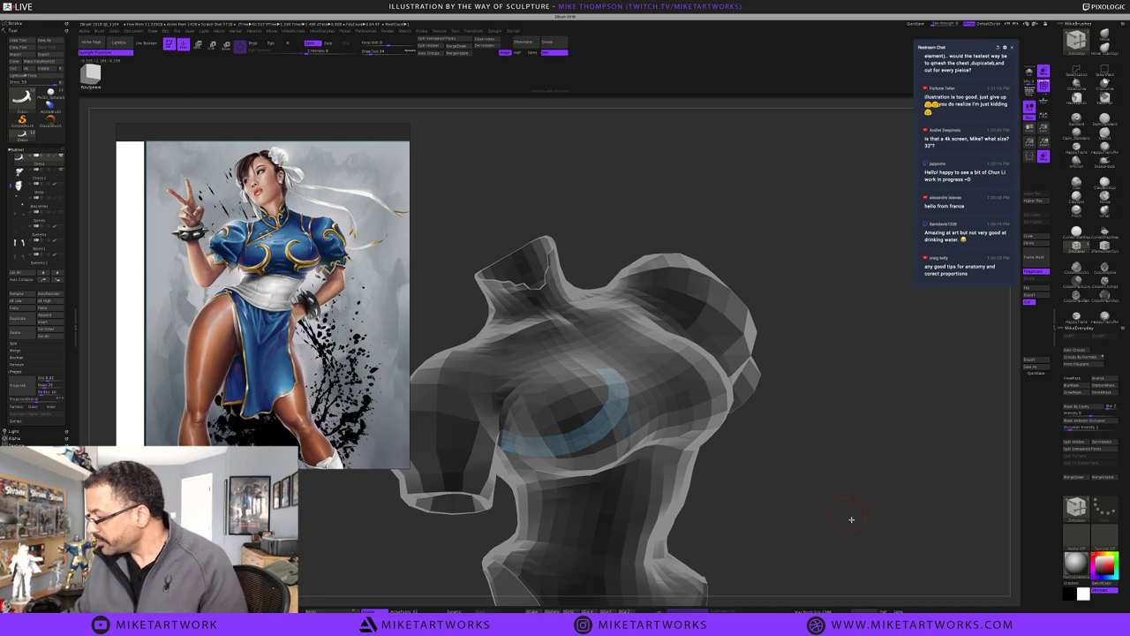
pyautogui.moveTo(840, 517); pyautogui.dragTo(872, 492)
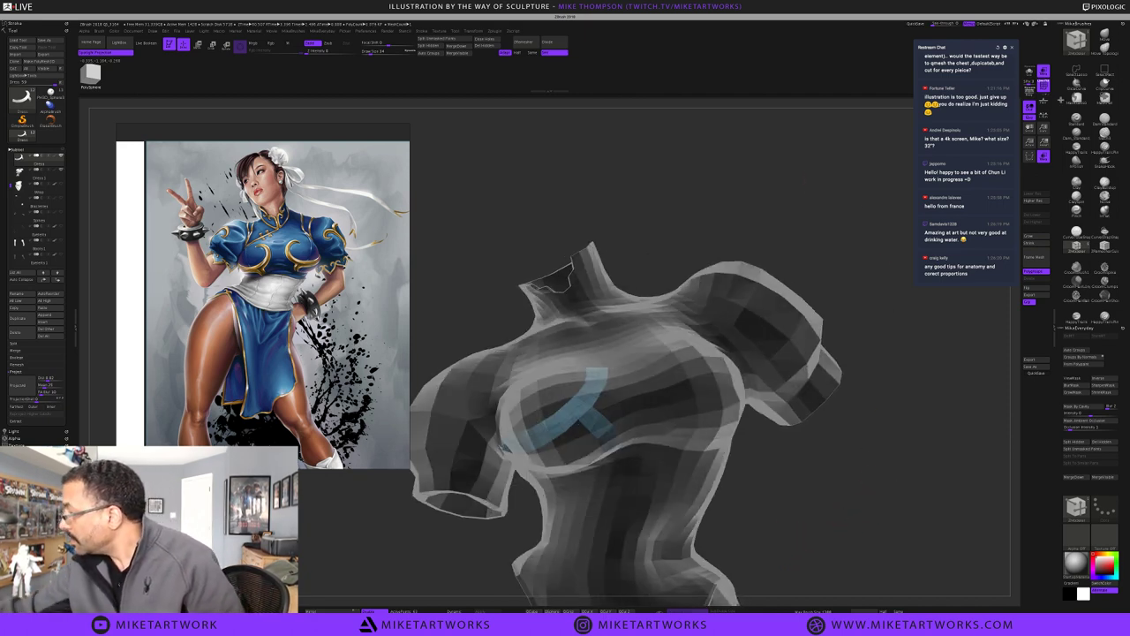
pyautogui.click(1029, 71)
pyautogui.click(1105, 36)
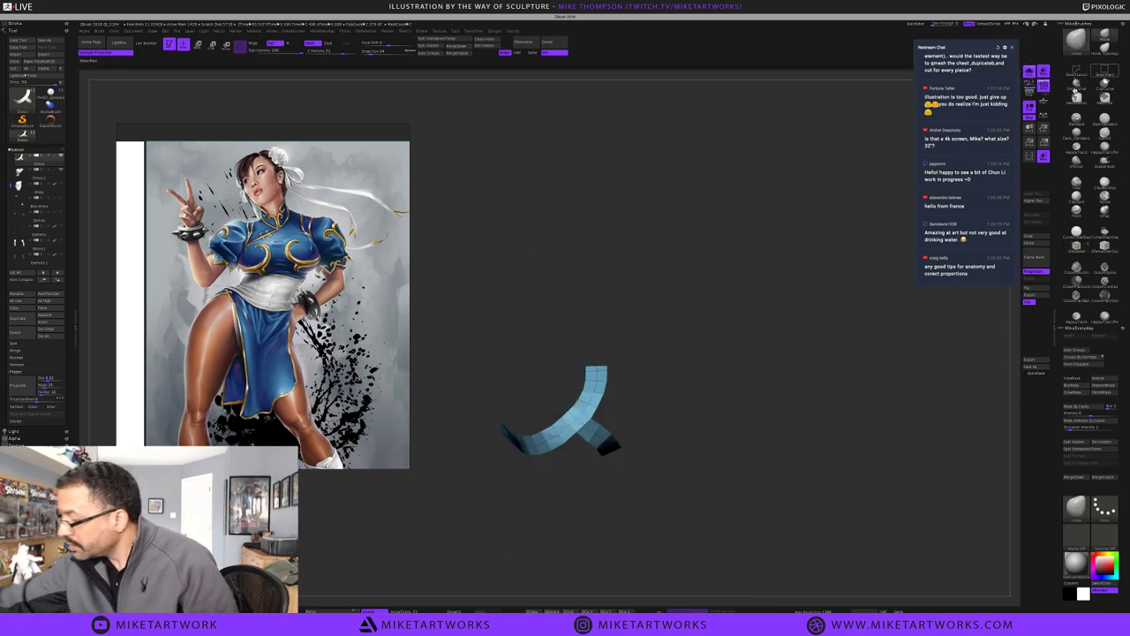
pyautogui.moveTo(671, 420); pyautogui.dragTo(685, 341)
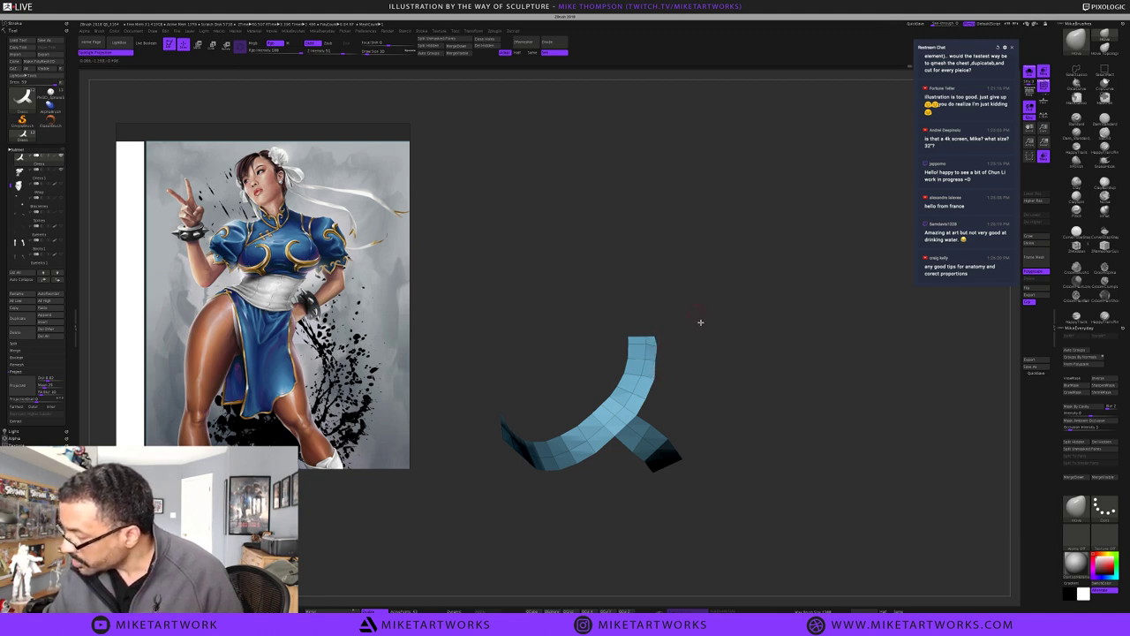
pyautogui.moveTo(698, 323); pyautogui.dragTo(703, 326)
pyautogui.moveTo(634, 317); pyautogui.dragTo(634, 324)
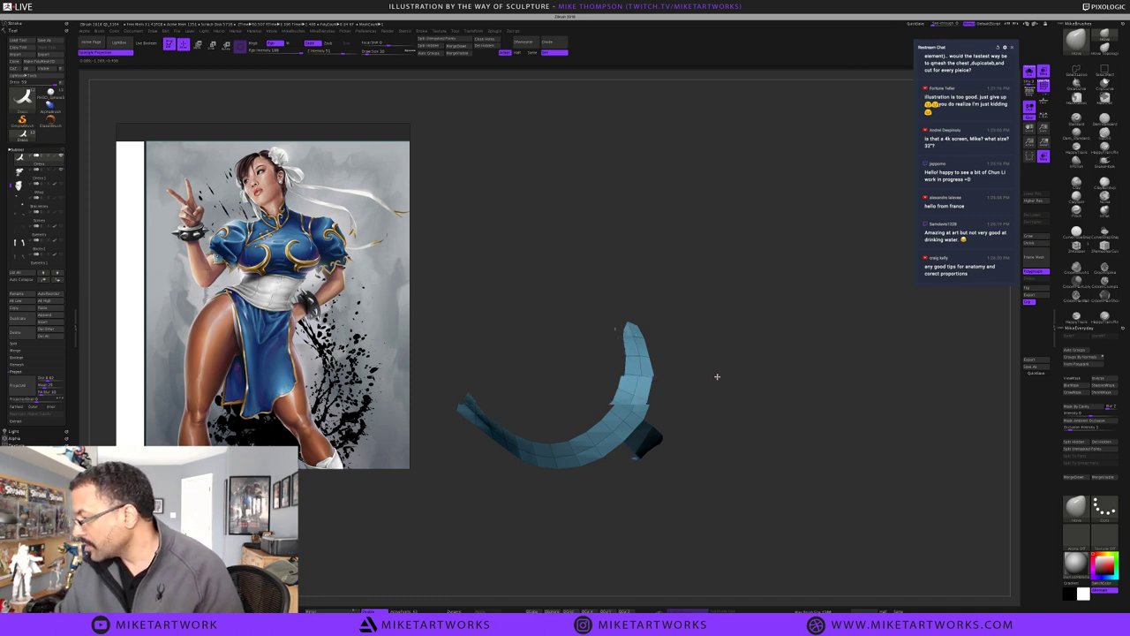
pyautogui.moveTo(716, 377); pyautogui.dragTo(662, 377)
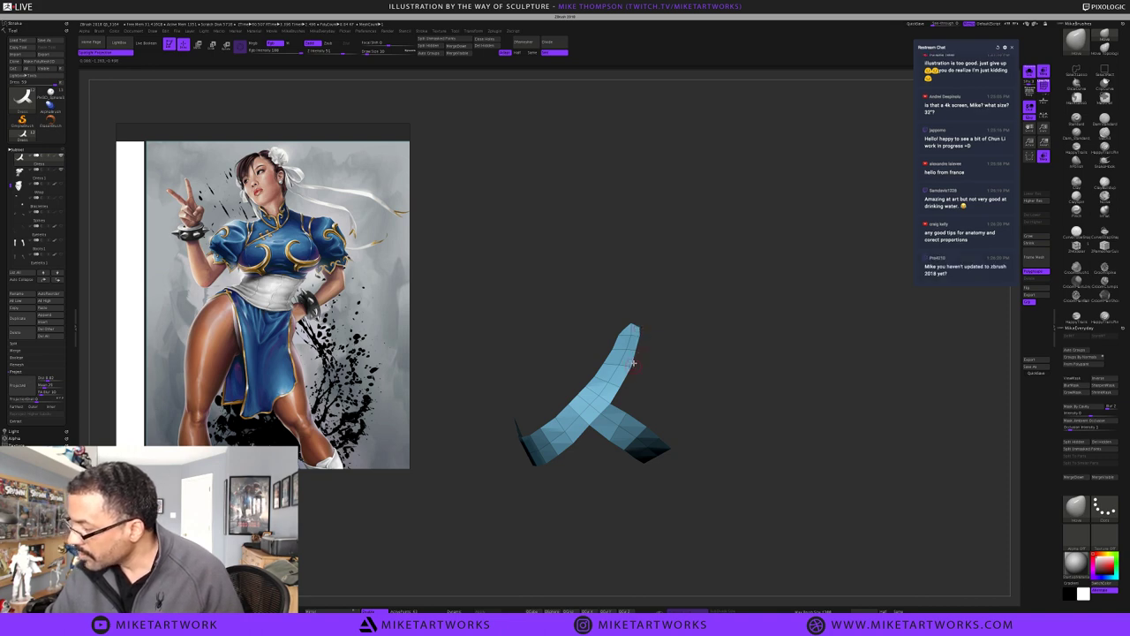
# Round off the free end of the short branch with the Move brush and refine the strip's outline
pyautogui.moveTo(747, 464); pyautogui.dragTo(632, 464)
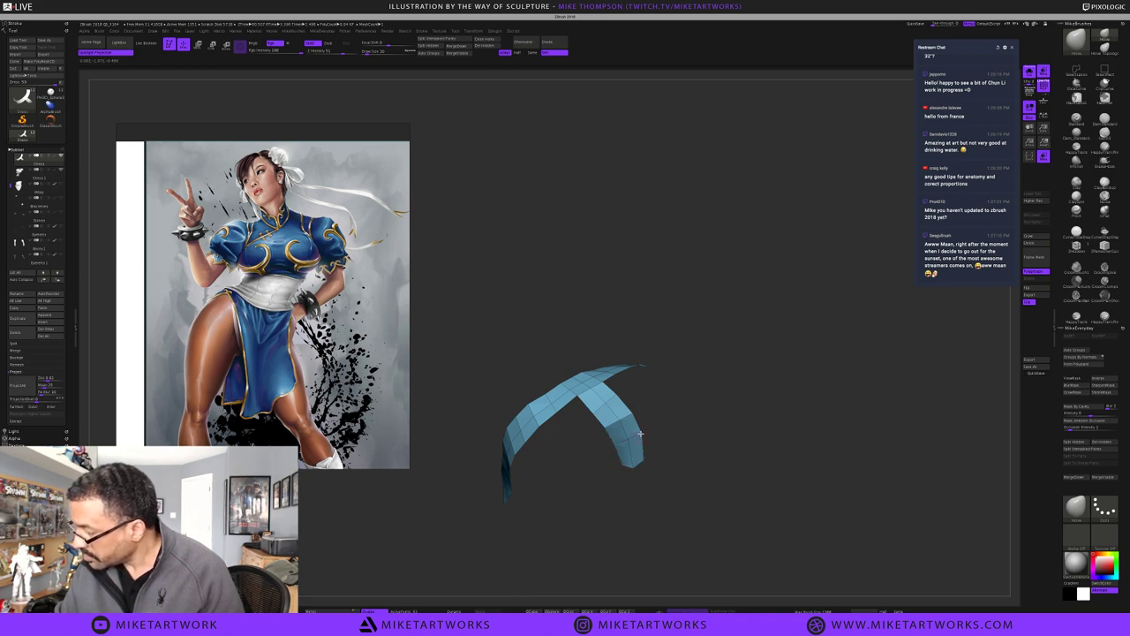
pyautogui.moveTo(742, 509); pyautogui.dragTo(753, 464)
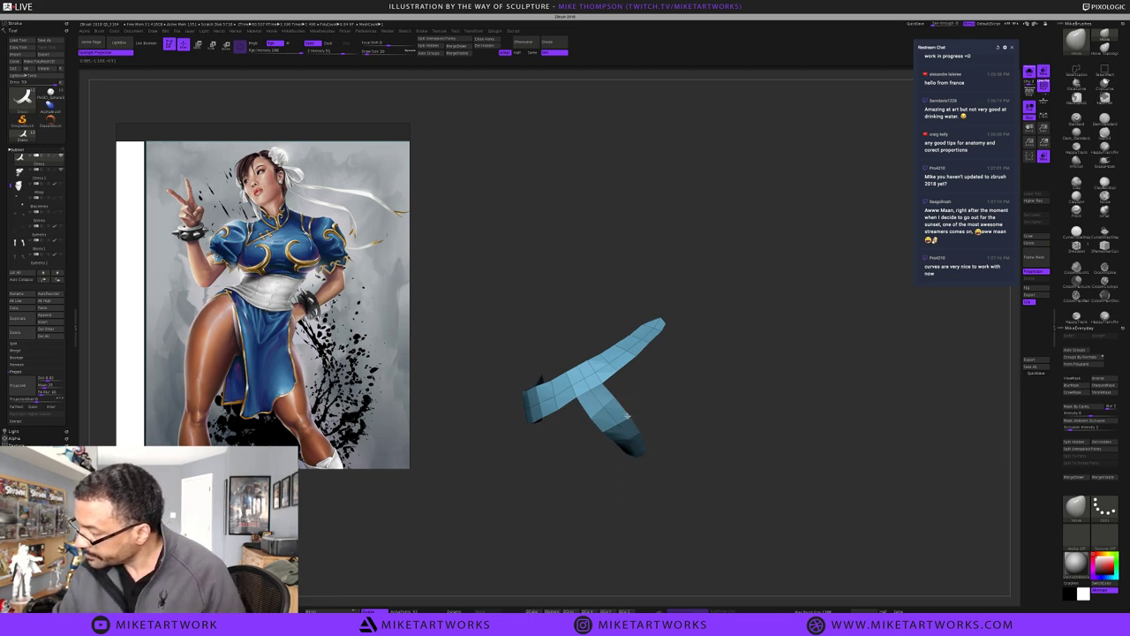
pyautogui.moveTo(777, 467)
pyautogui.mouseDown()
pyautogui.moveTo(781, 454)
pyautogui.moveTo(769, 467)
pyautogui.mouseUp()
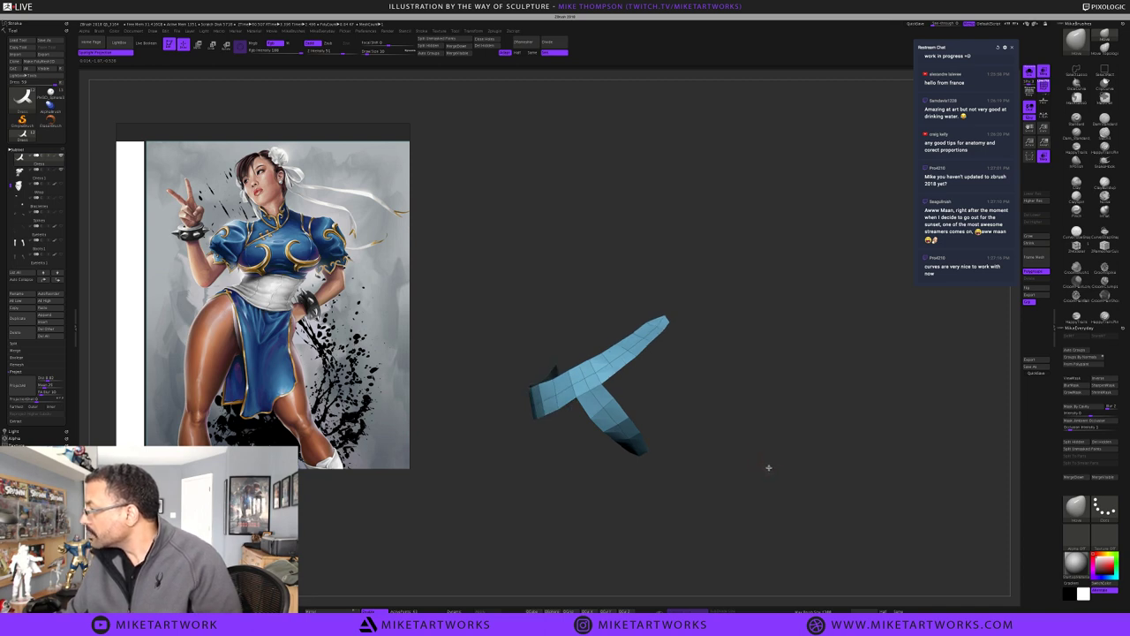
pyautogui.moveTo(744, 485); pyautogui.dragTo(586, 398)
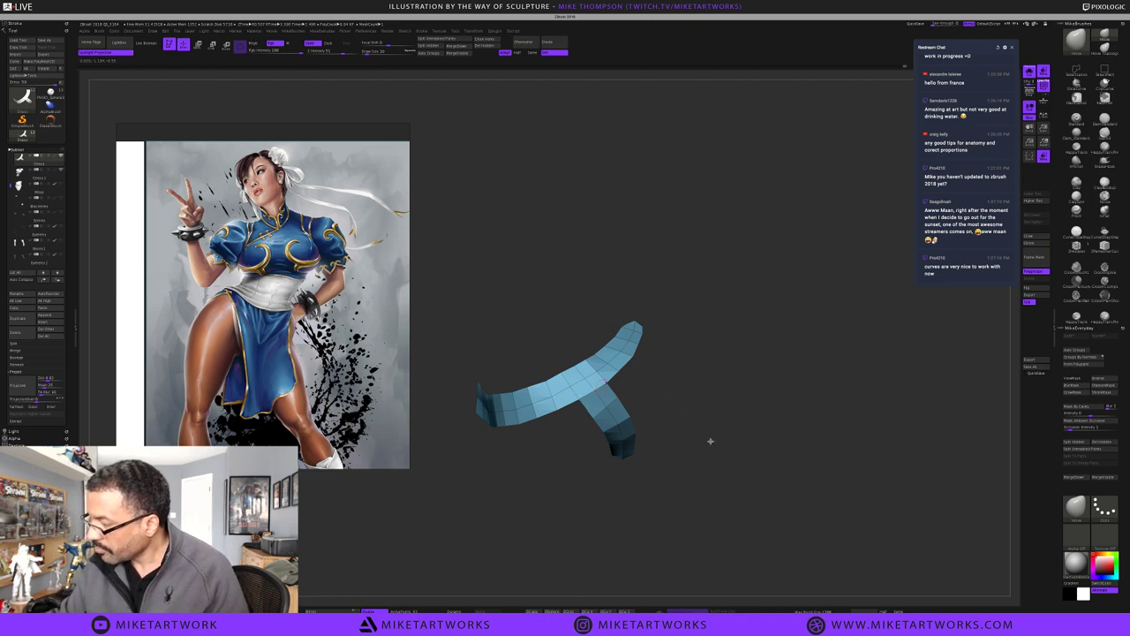
pyautogui.moveTo(836, 518)
pyautogui.keyDown('alt'); pyautogui.mouseDown()
pyautogui.moveTo(865, 512)
pyautogui.moveTo(843, 532)
pyautogui.moveTo(848, 523)
pyautogui.mouseUp(); pyautogui.keyUp('alt')
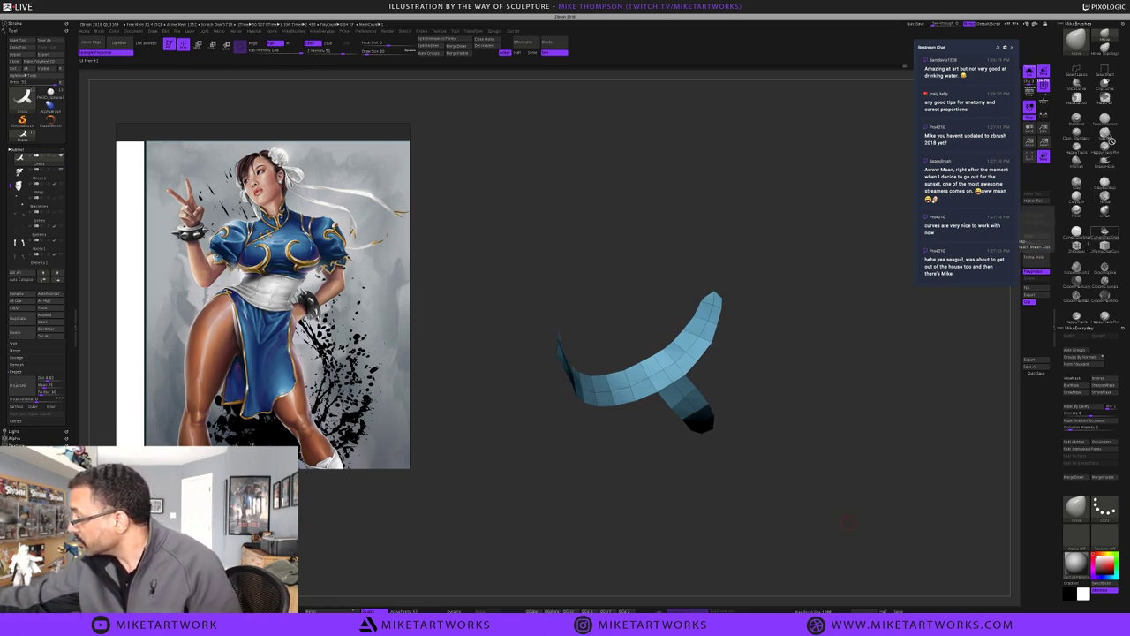
# Enlarge the draw size and thicken the whole branching strip into a solid band with a ZModeler polygon action
pyautogui.click(1075, 247)
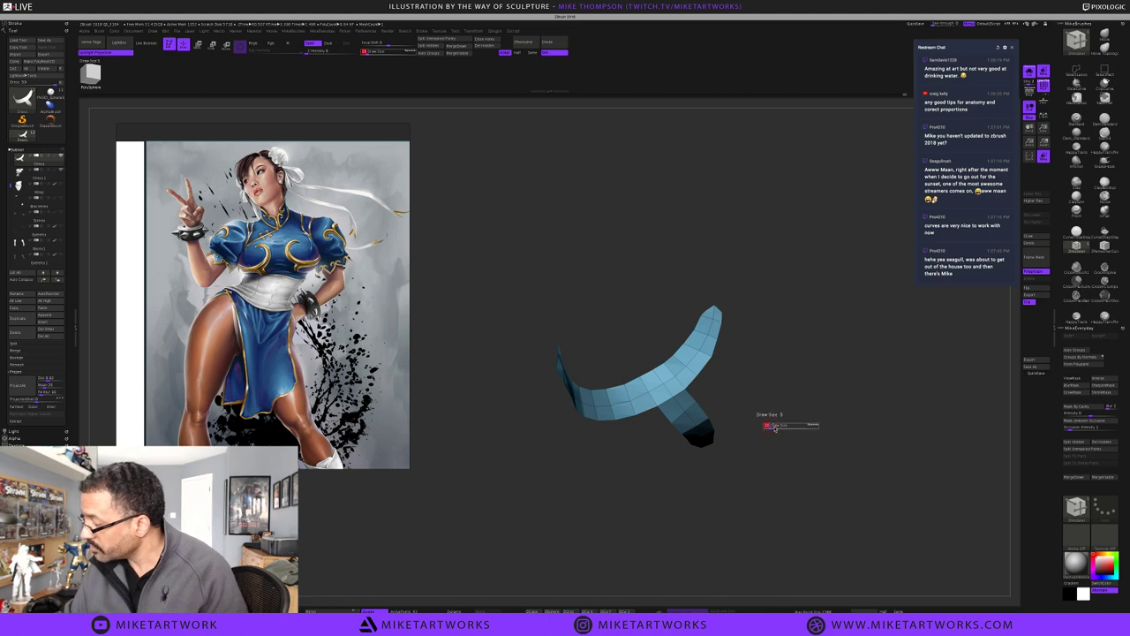
pyautogui.moveTo(787, 424); pyautogui.dragTo(769, 422)
pyautogui.press('s')
pyautogui.click(778, 424)
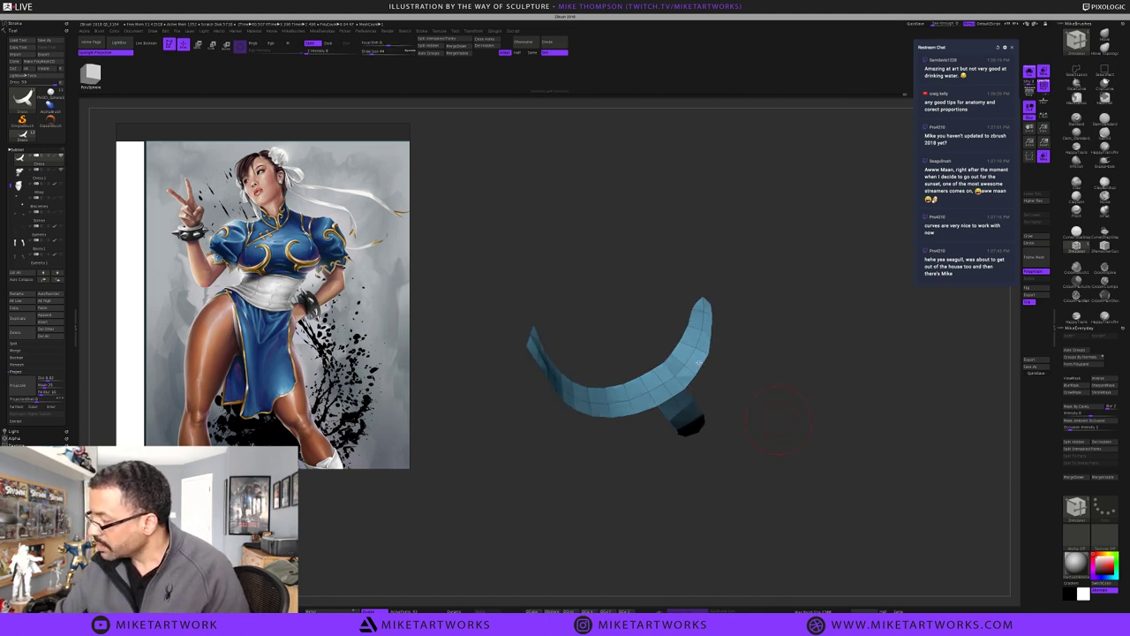
pyautogui.moveTo(700, 360); pyautogui.dragTo(697, 369)
pyautogui.press('space')
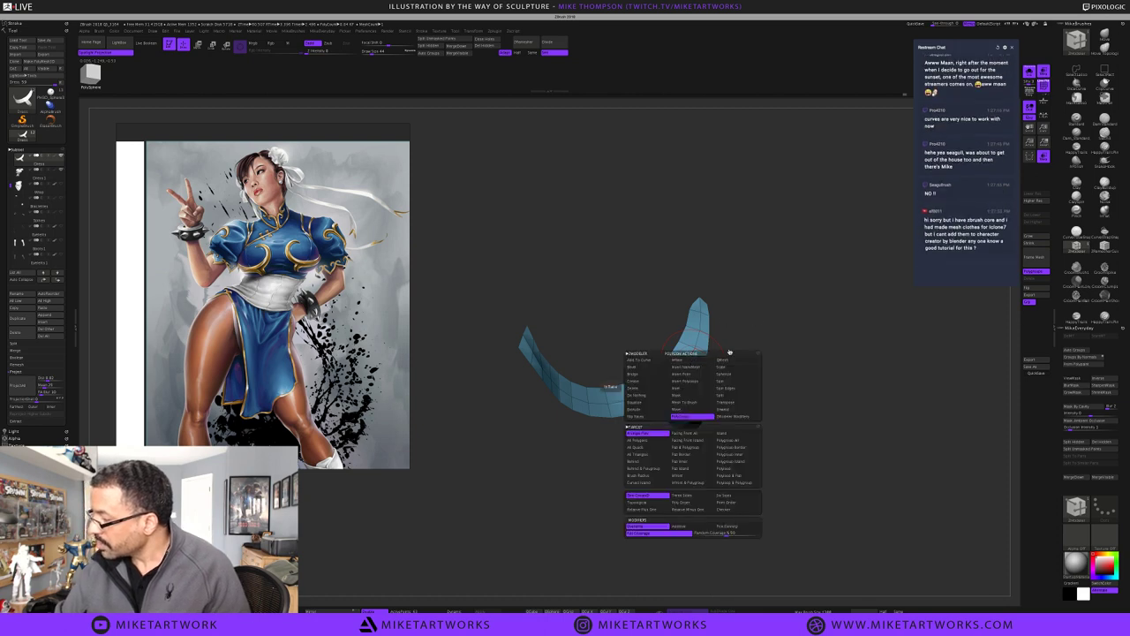
pyautogui.click(731, 360)
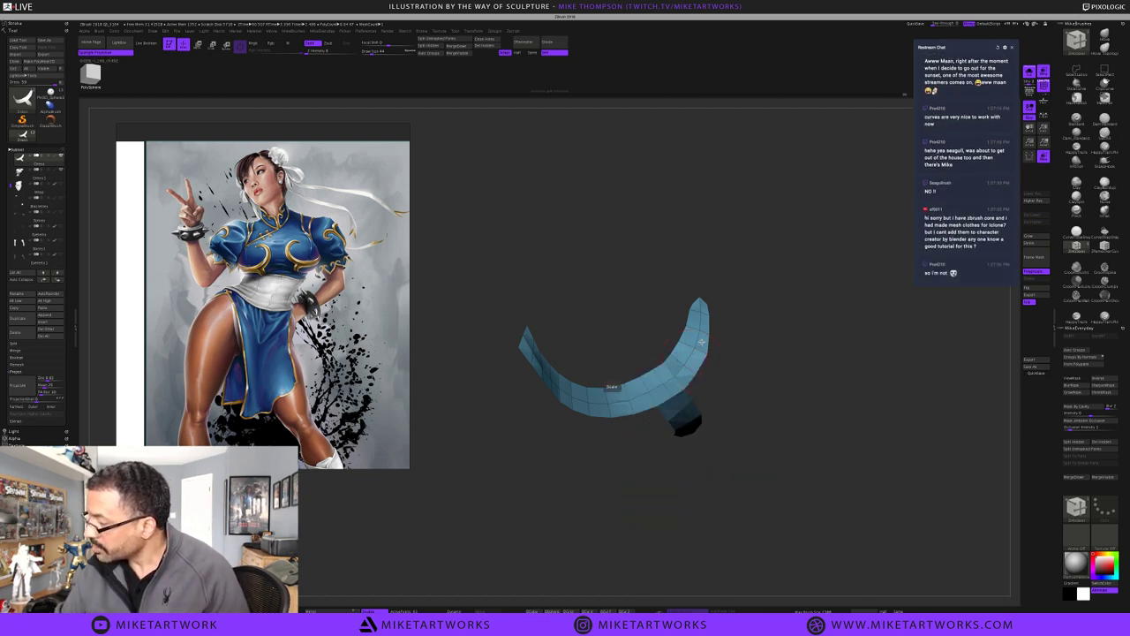
pyautogui.click(706, 339)
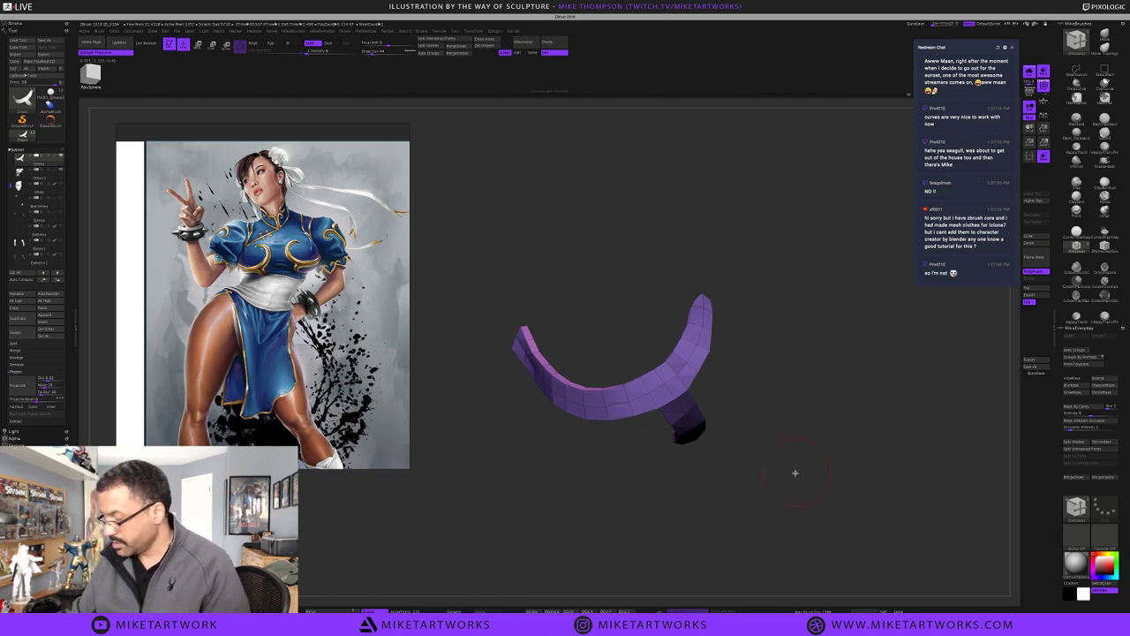
pyautogui.press('w')
pyautogui.moveTo(792, 474); pyautogui.dragTo(797, 474)
pyautogui.press('q')
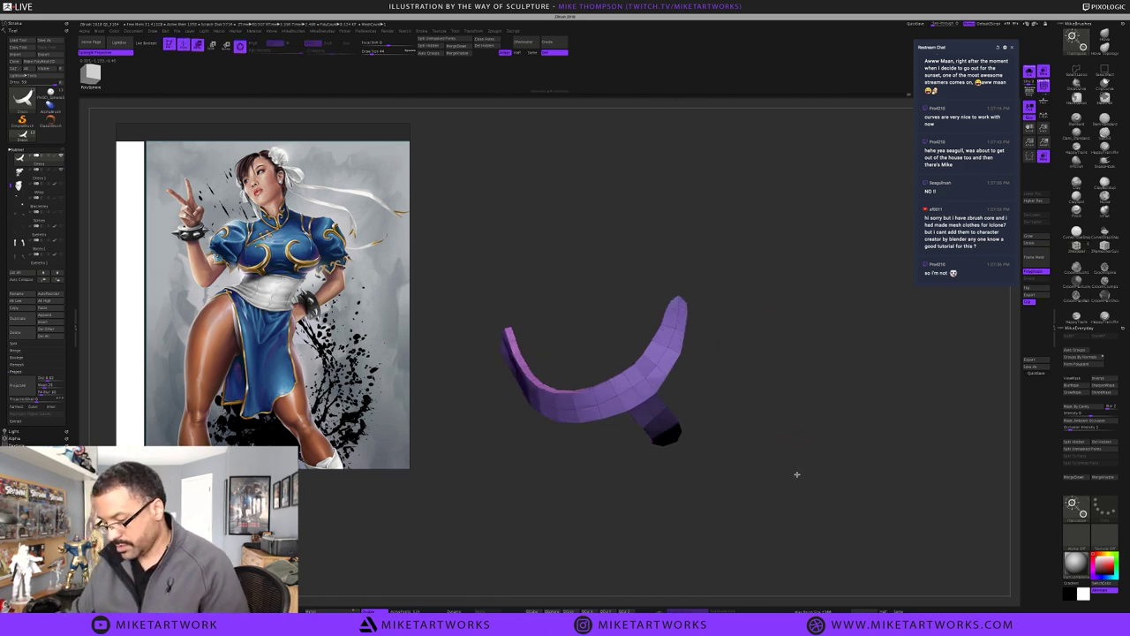
# Turn off Solo mode and transparency to display the opaque torso together with the purple chest trim
pyautogui.press('s')
pyautogui.click(796, 476)
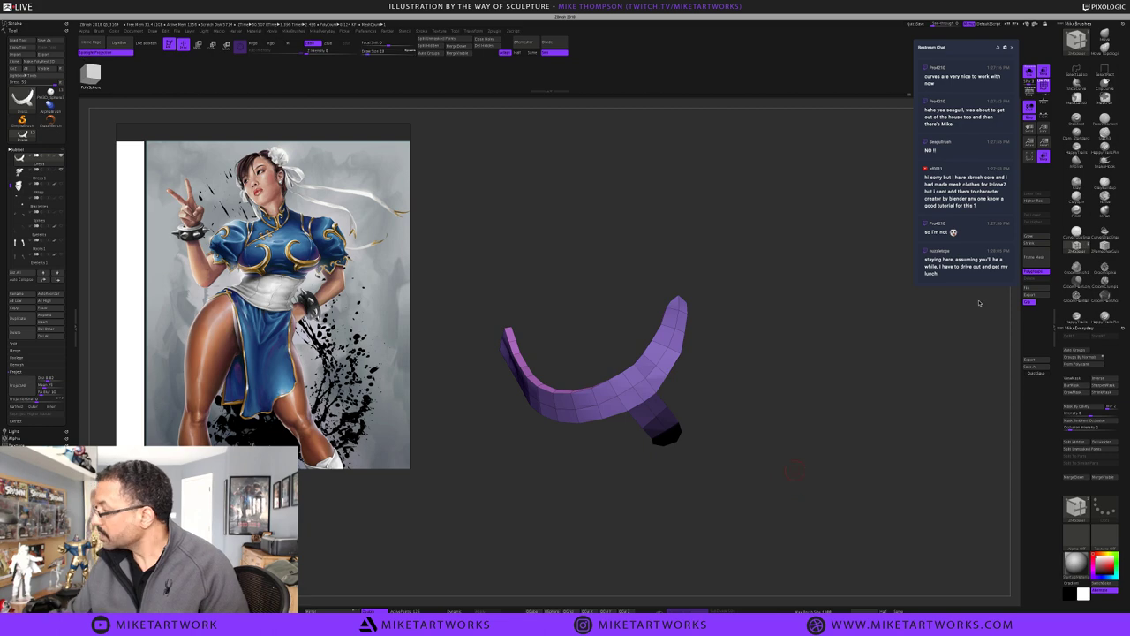
pyautogui.click(1031, 73)
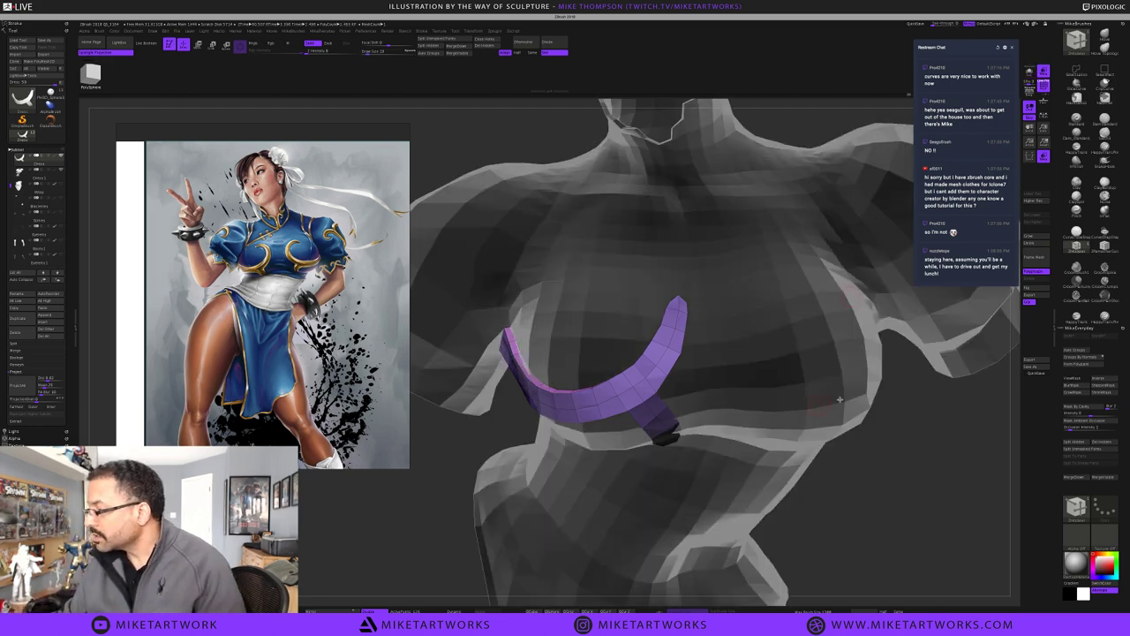
pyautogui.click(1044, 73)
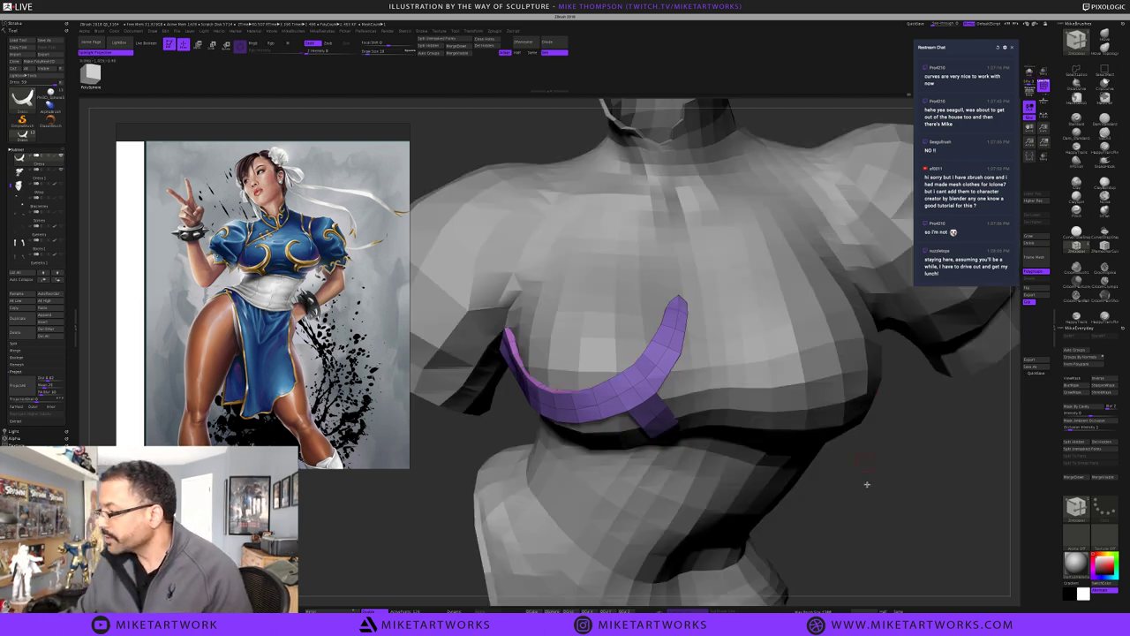
# Switch to the Move brush and inspect the purple chest trim up close against the torso
pyautogui.moveTo(858, 474); pyautogui.dragTo(888, 466)
pyautogui.click(1104, 38)
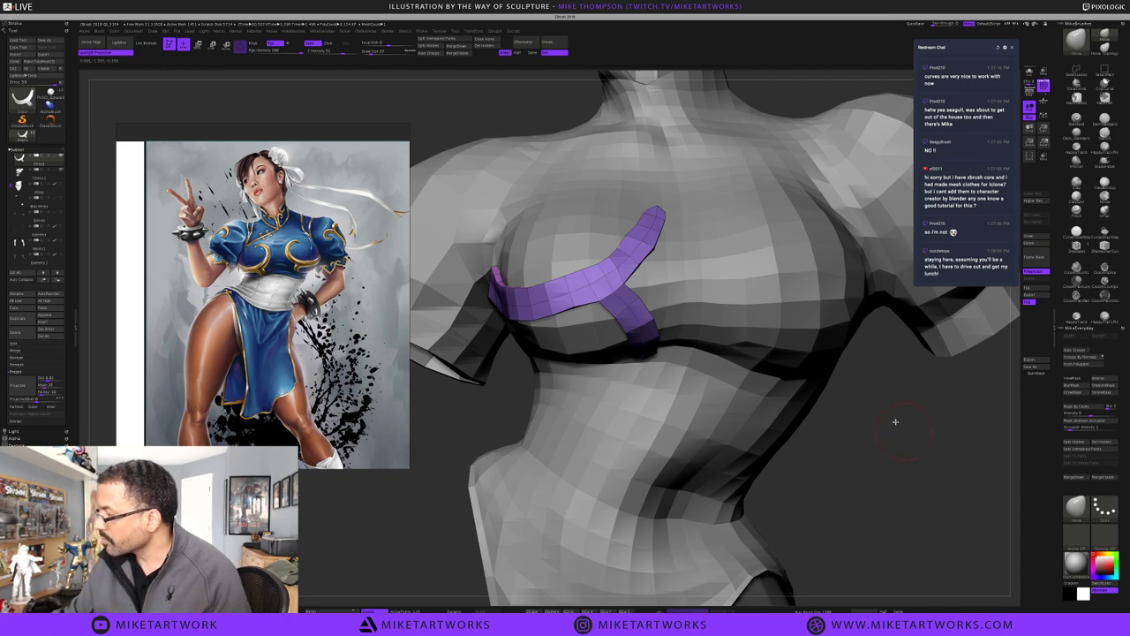
pyautogui.moveTo(903, 553); pyautogui.dragTo(895, 513)
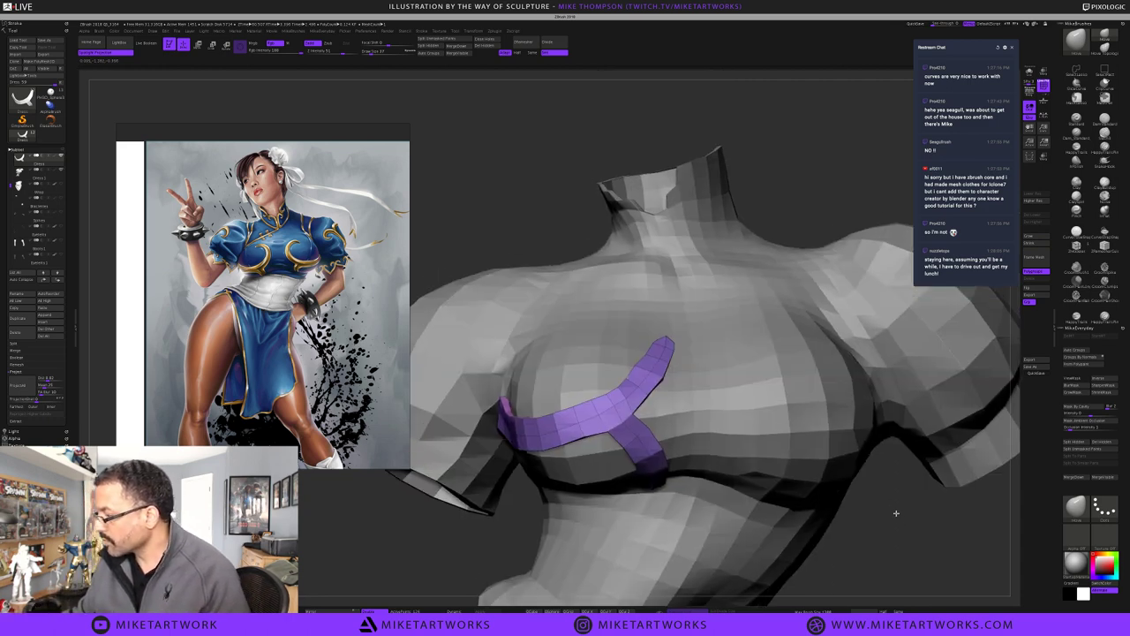
pyautogui.press('f')
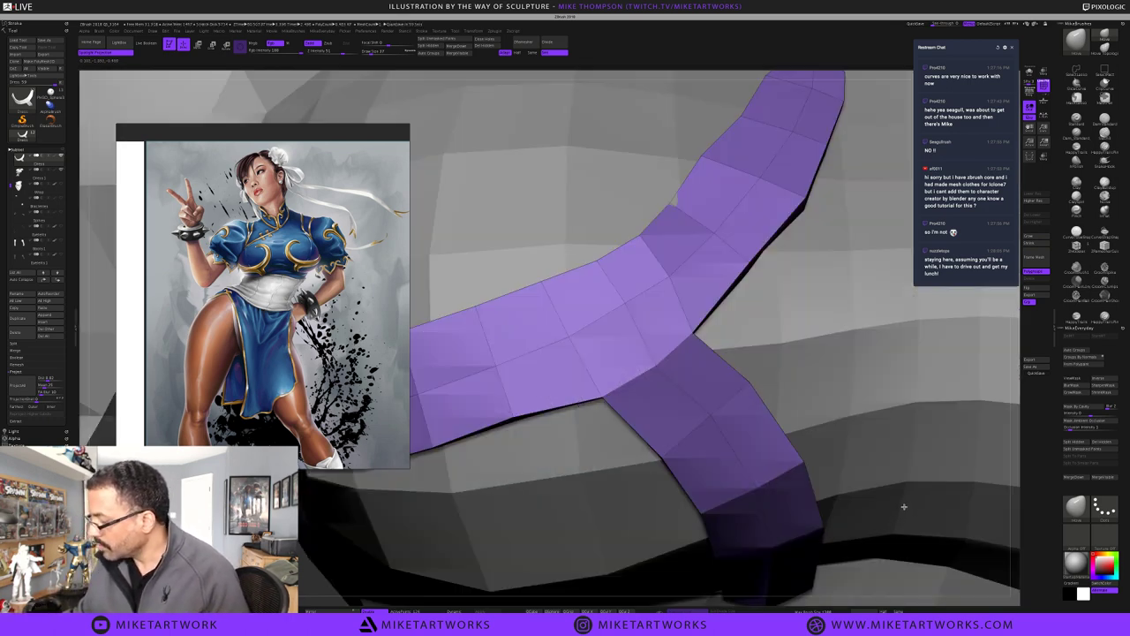
pyautogui.keyDown('alt'); pyautogui.moveTo(900, 512); pyautogui.dragTo(898, 512); pyautogui.keyUp('alt')
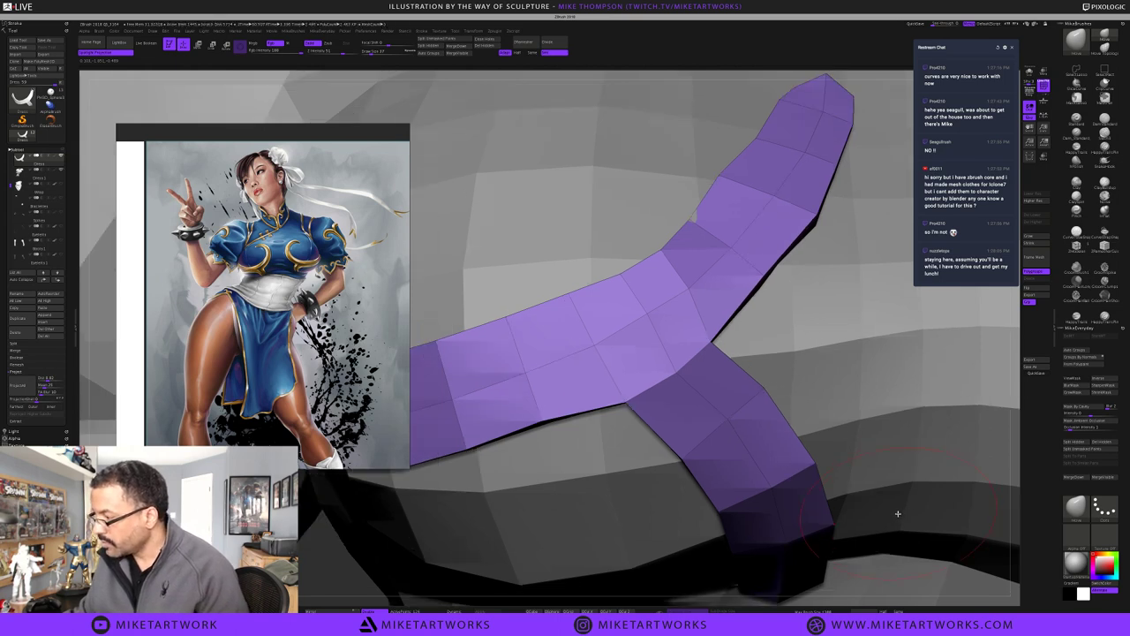
pyautogui.press('f')
pyautogui.keyDown('alt'); pyautogui.moveTo(699, 368); pyautogui.dragTo(863, 575); pyautogui.keyUp('alt')
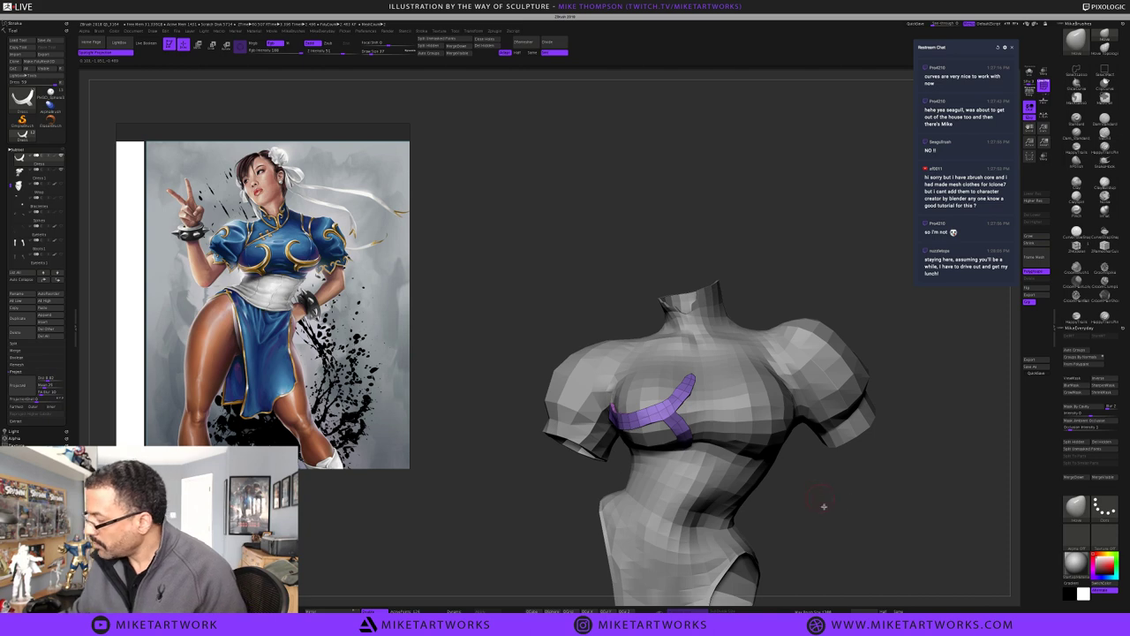
# Adjust the purple chest trim with the Move brush so it follows the curve of the bust
pyautogui.moveTo(828, 517); pyautogui.dragTo(902, 489)
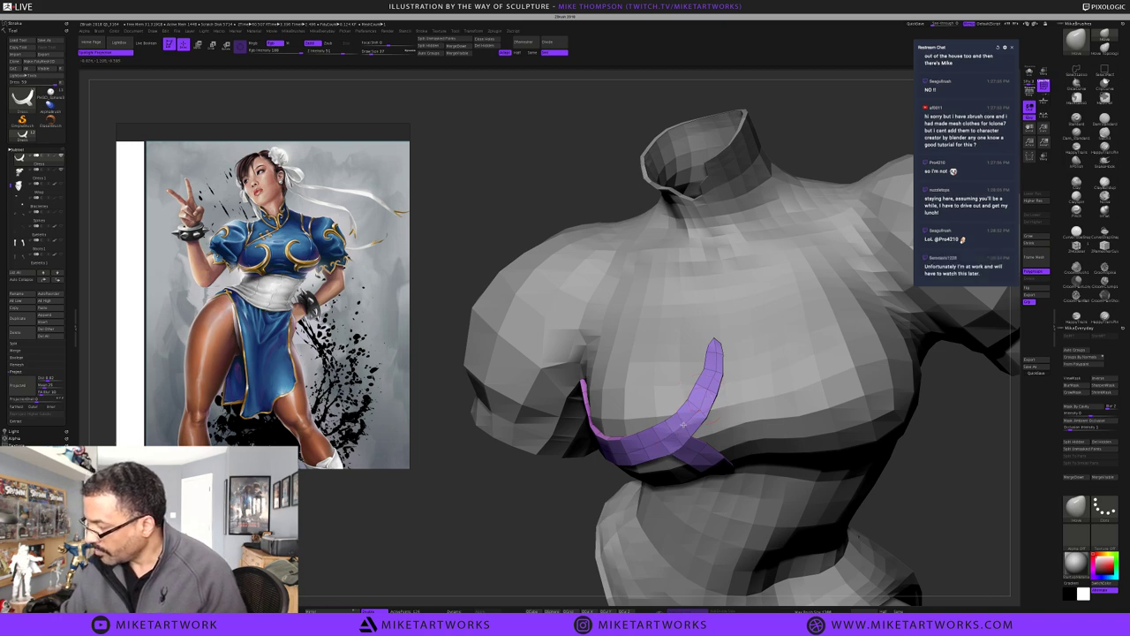
pyautogui.moveTo(947, 468); pyautogui.dragTo(931, 464)
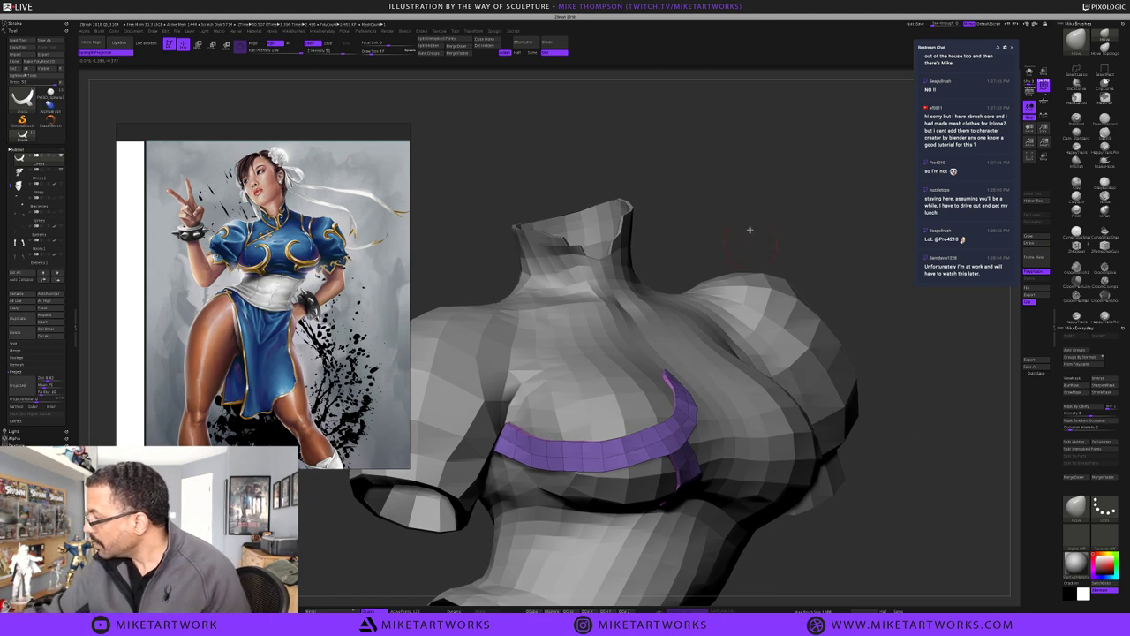
pyautogui.keyDown('alt'); pyautogui.moveTo(750, 230); pyautogui.dragTo(819, 253); pyautogui.keyUp('alt')
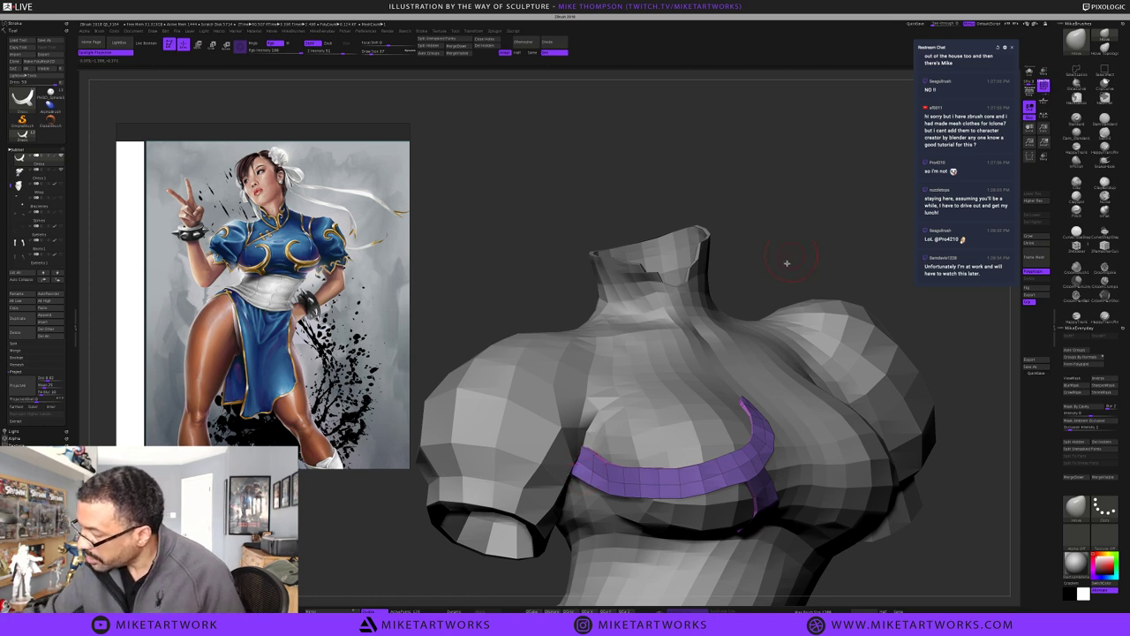
pyautogui.moveTo(786, 272); pyautogui.dragTo(784, 265)
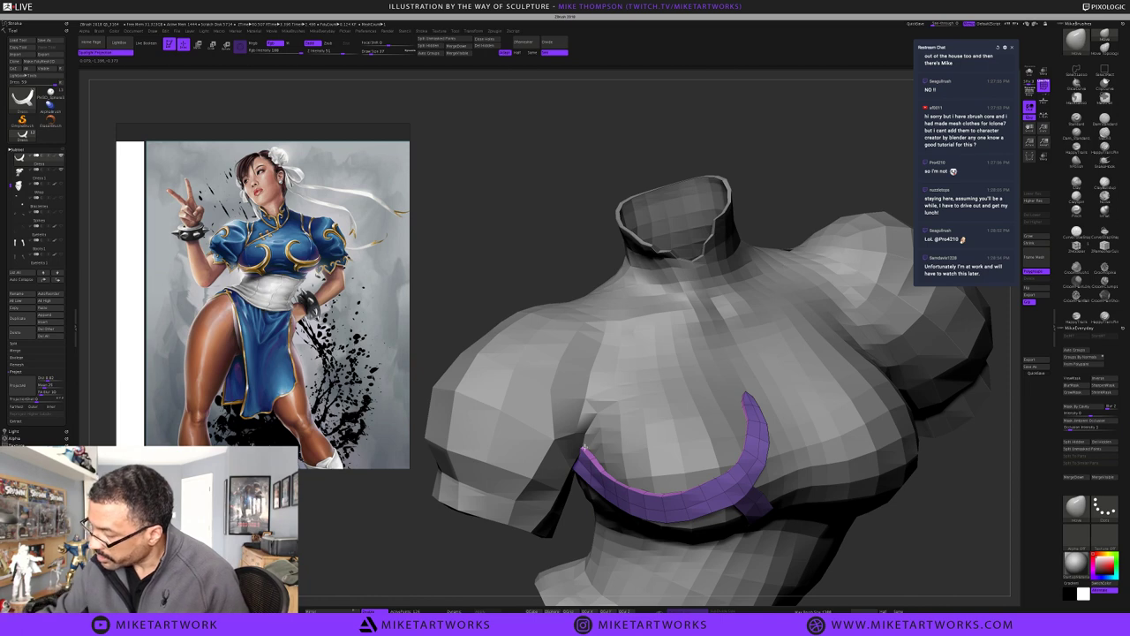
pyautogui.moveTo(584, 449); pyautogui.dragTo(585, 449, button='right')
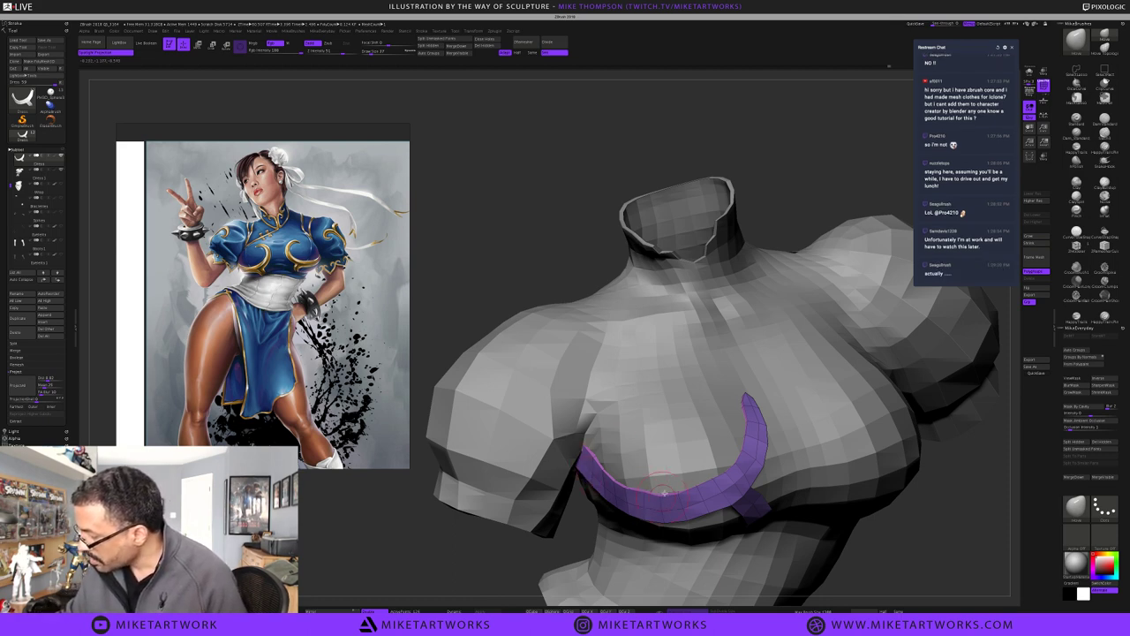
pyautogui.moveTo(933, 504); pyautogui.dragTo(683, 486)
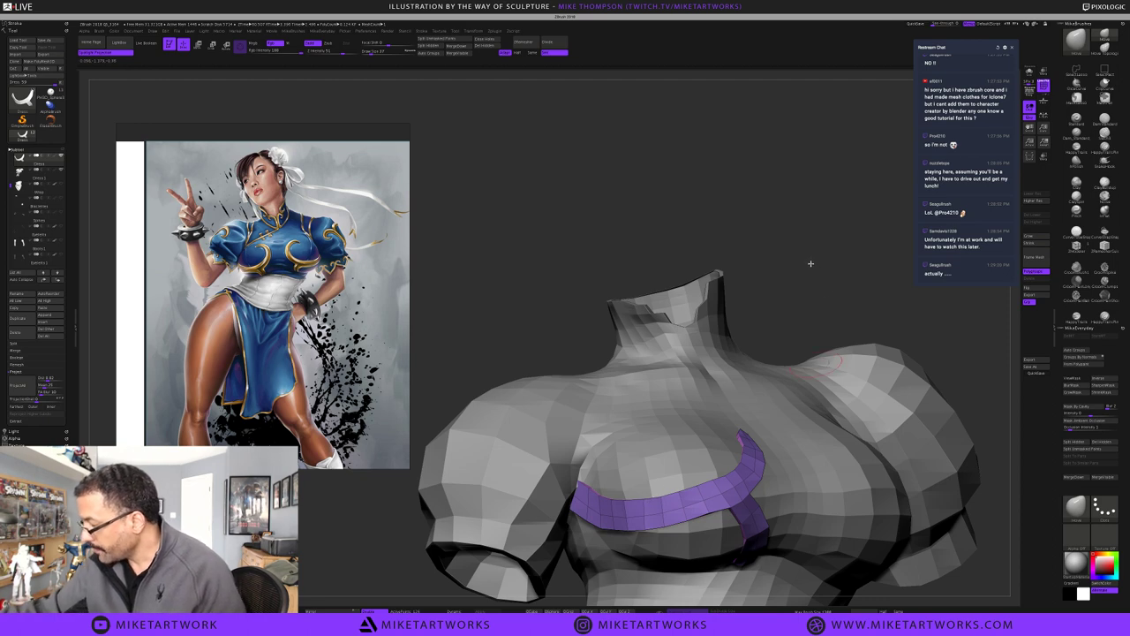
# Undo the last two adjustments to the purple chest trim and check it against the whole torso
pyautogui.moveTo(848, 280); pyautogui.dragTo(888, 383)
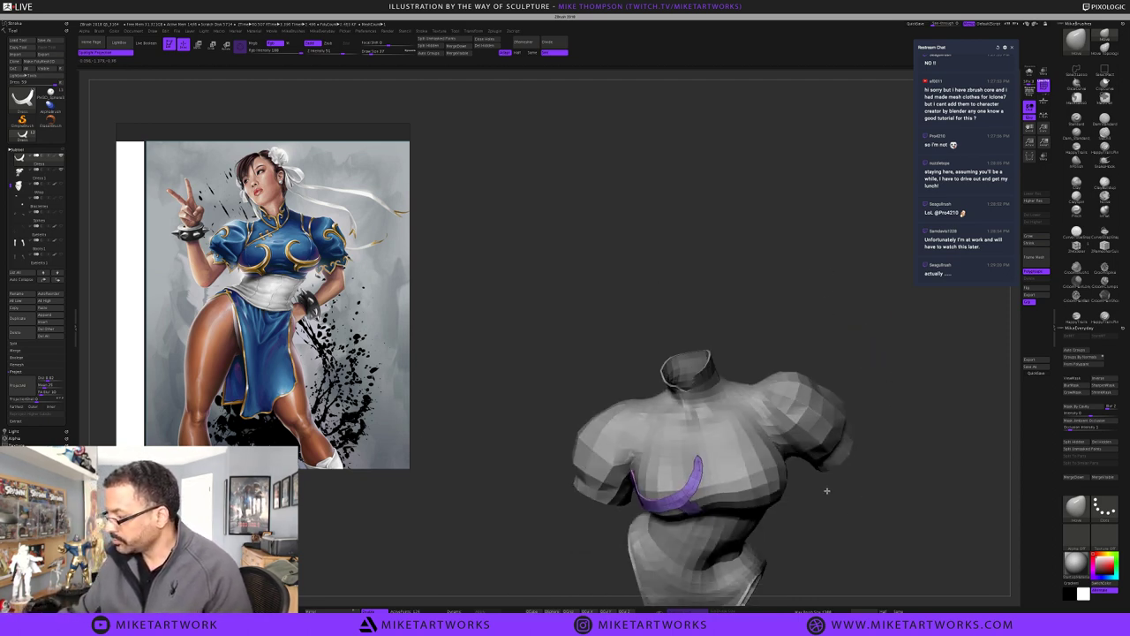
pyautogui.keyDown('alt'); pyautogui.moveTo(815, 484); pyautogui.dragTo(775, 457); pyautogui.keyUp('alt')
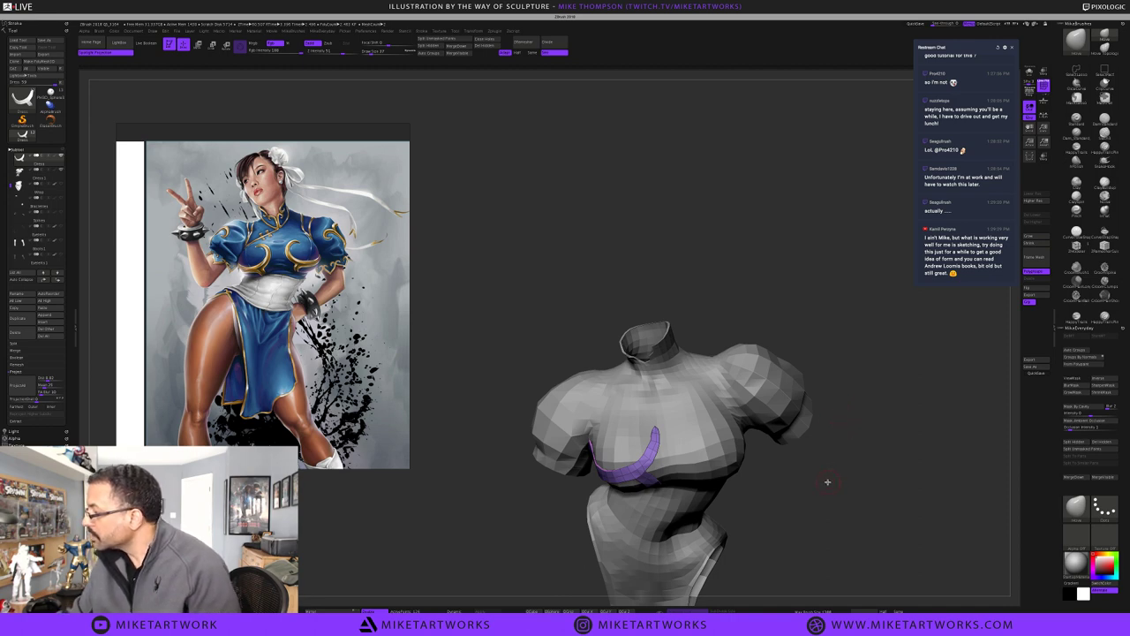
pyautogui.moveTo(827, 480); pyautogui.dragTo(823, 467)
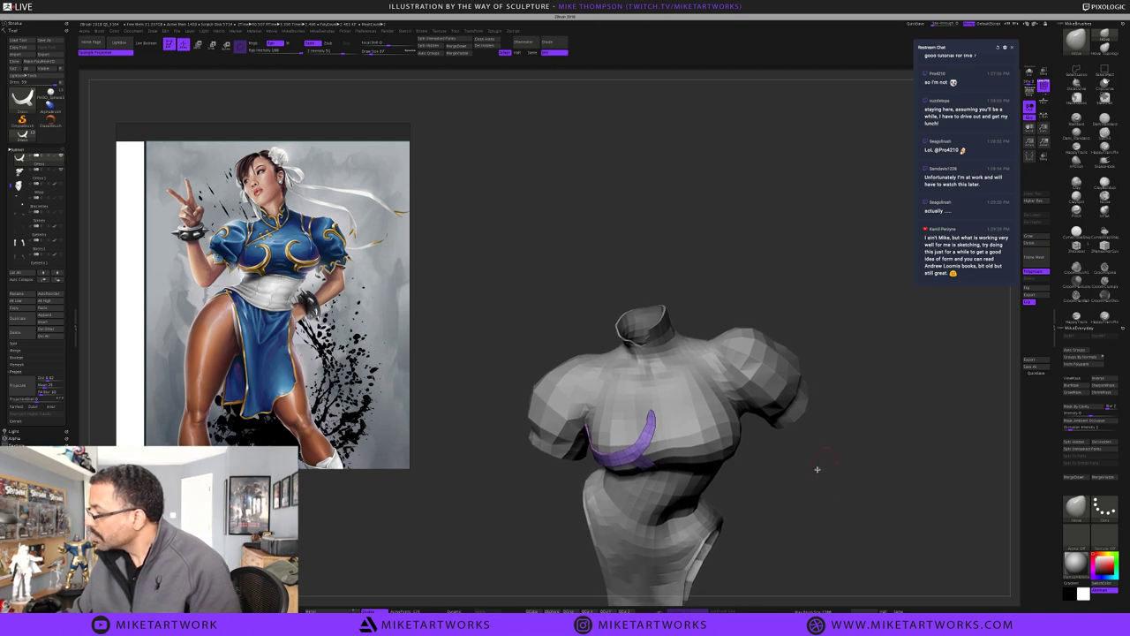
pyautogui.hotkey('ctrl', 'z')
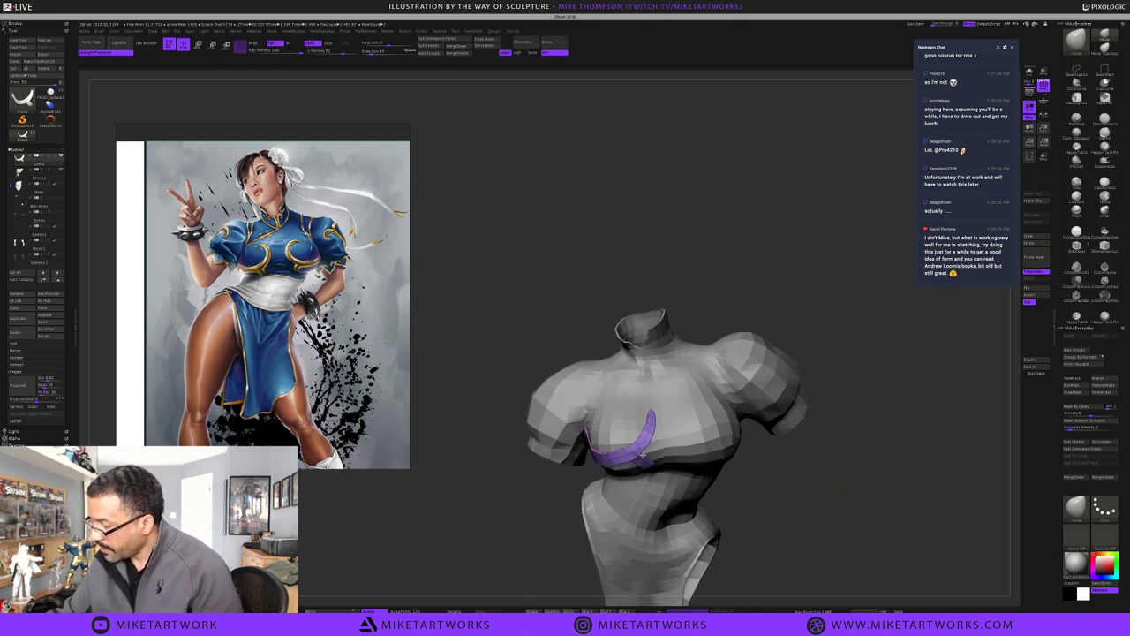
pyautogui.hotkey('ctrl', 'z')
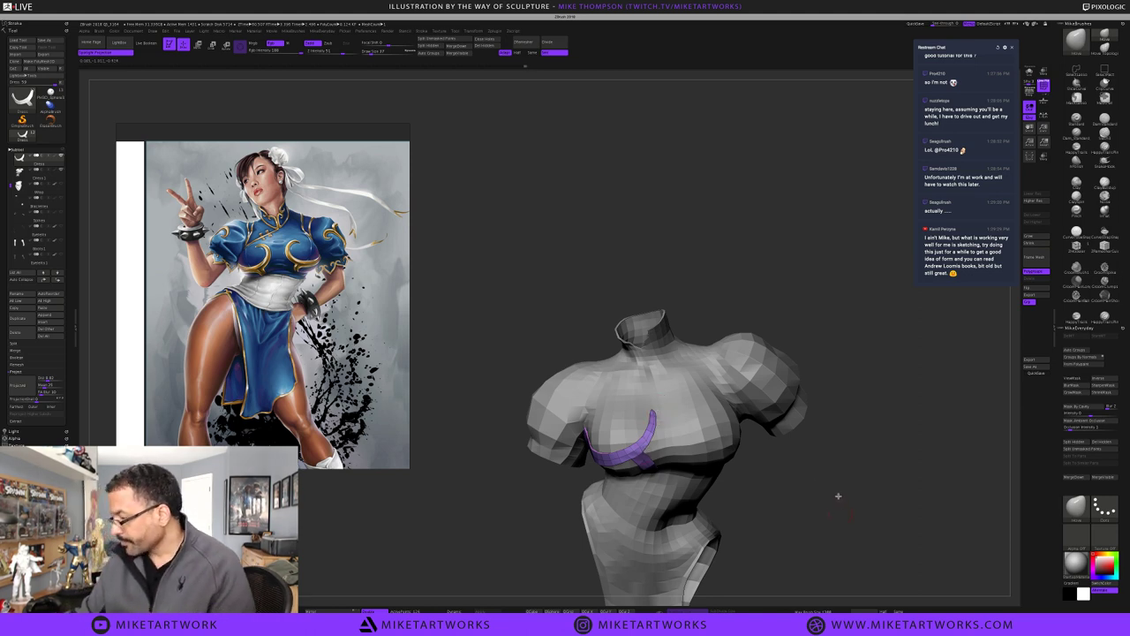
pyautogui.moveTo(851, 512); pyautogui.dragTo(848, 509)
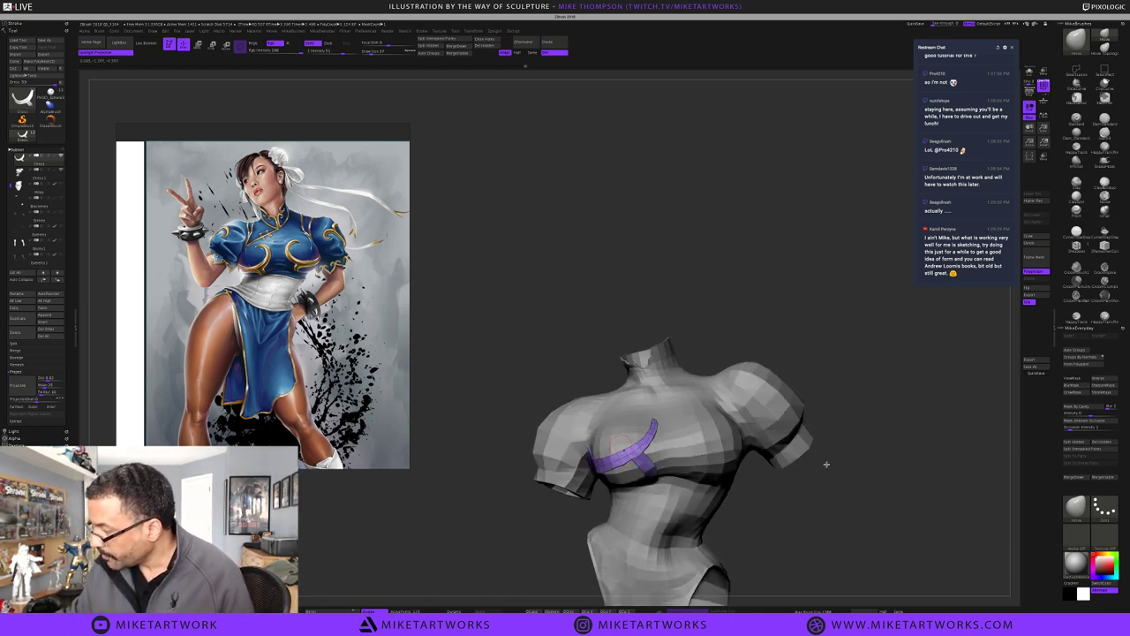
# Unhide all trim strips of the subtool and isolate them from the torso with Solo mode
pyautogui.keyDown('ctrl'); pyautogui.keyDown('shift'); pyautogui.click(845, 511); pyautogui.keyUp('shift'); pyautogui.keyUp('ctrl')
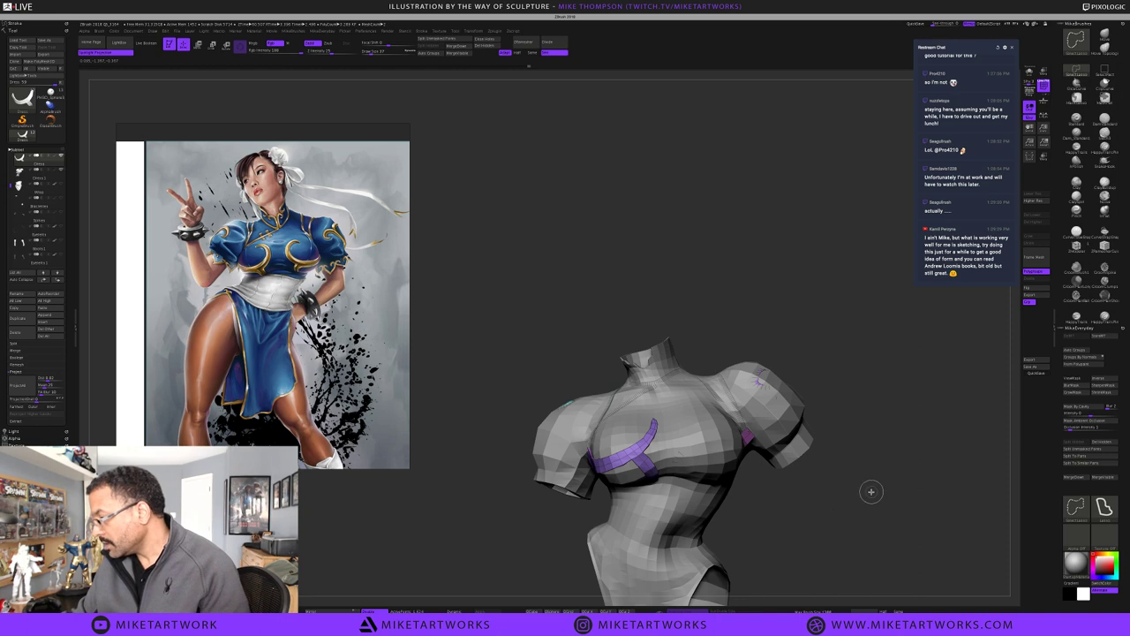
pyautogui.moveTo(889, 487); pyautogui.dragTo(891, 492)
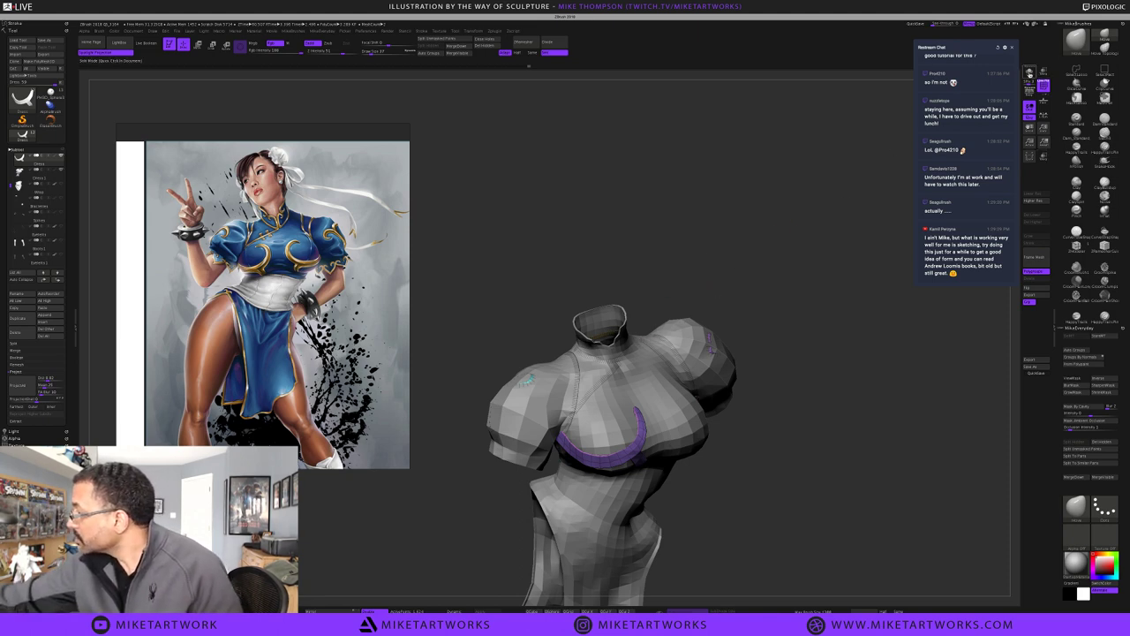
pyautogui.click(1029, 72)
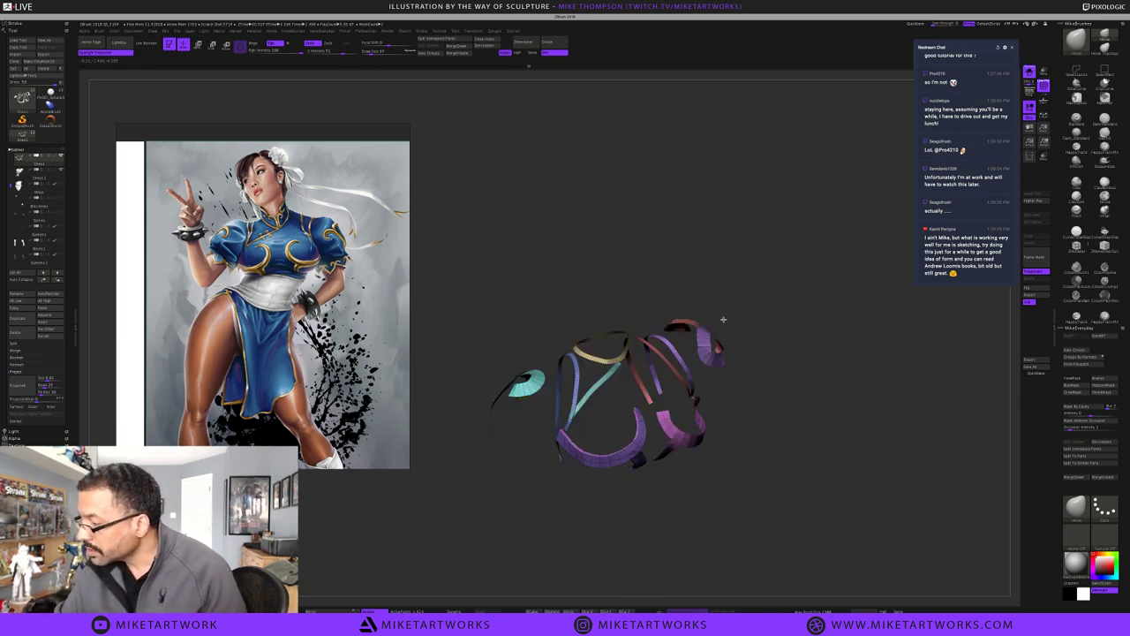
pyautogui.press('f')
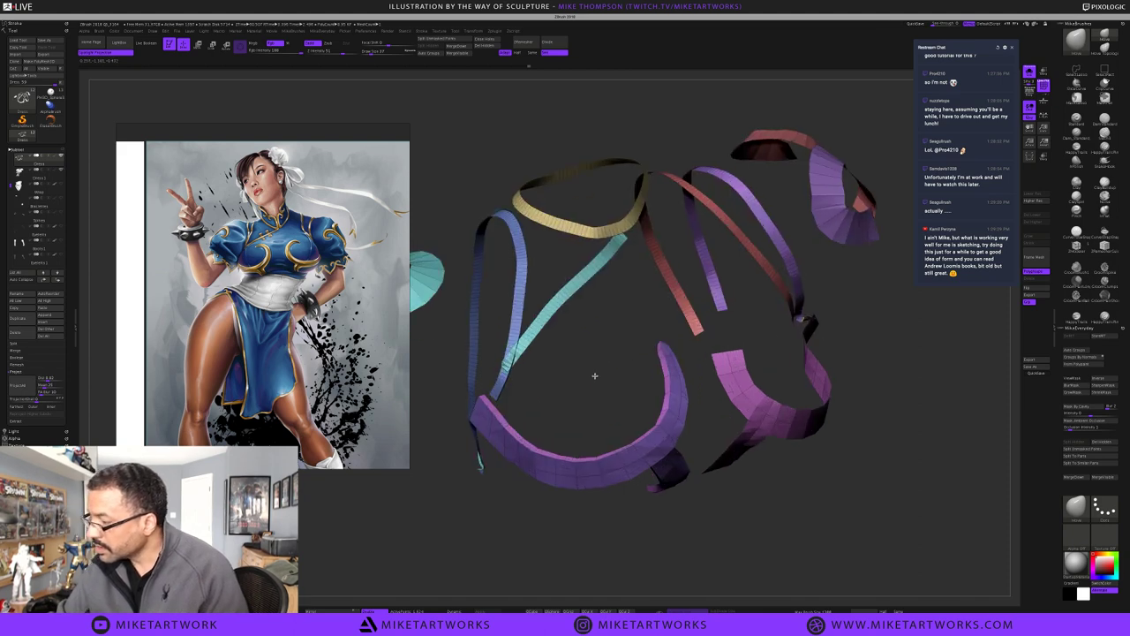
pyautogui.keyDown('alt'); pyautogui.moveTo(583, 374); pyautogui.dragTo(658, 435); pyautogui.keyUp('alt')
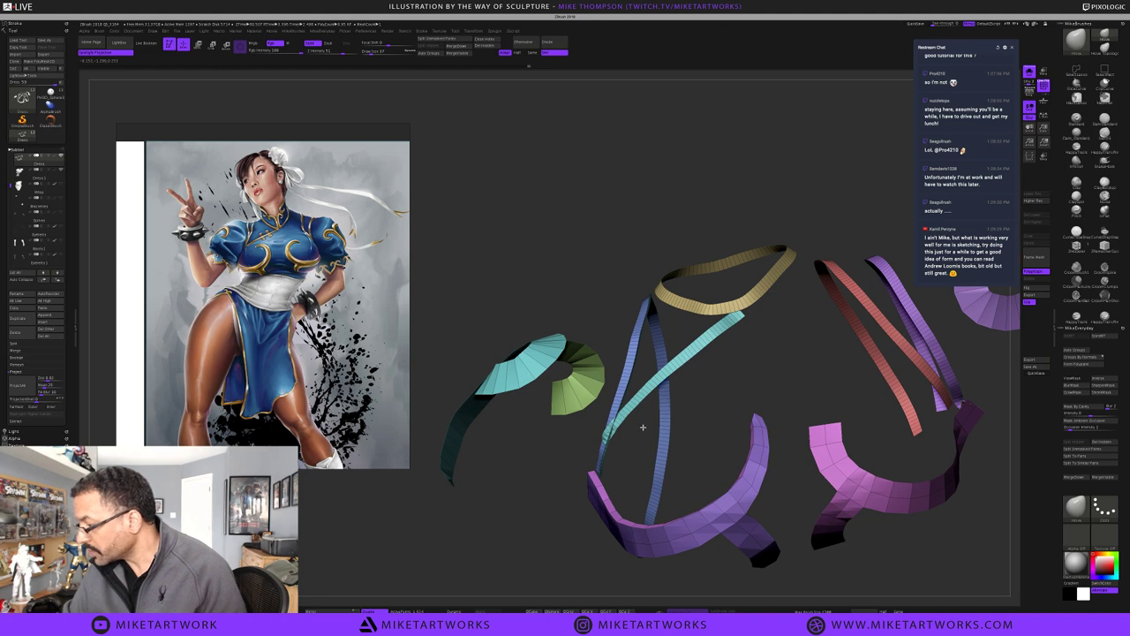
# Use the selection lasso near the purple chest trim's inner tip and delete the hidden geometry
pyautogui.hotkey('ctrl', 'shift')
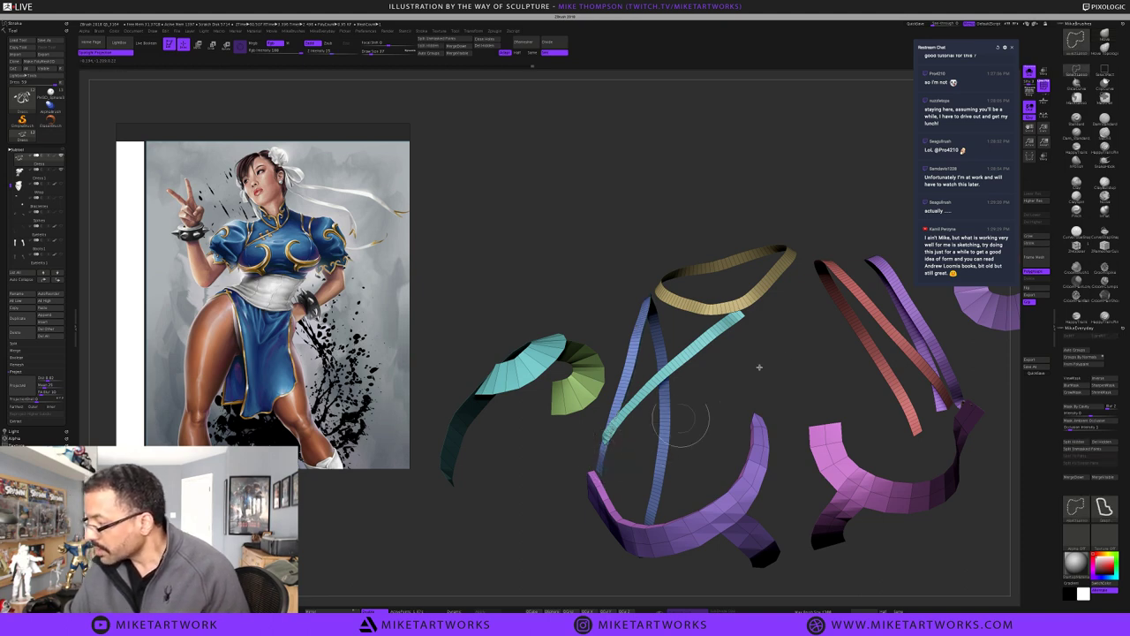
pyautogui.keyDown('ctrl'); pyautogui.keyDown('shift'); pyautogui.moveTo(744, 399); pyautogui.dragTo(749, 404); pyautogui.keyUp('shift'); pyautogui.keyUp('ctrl')
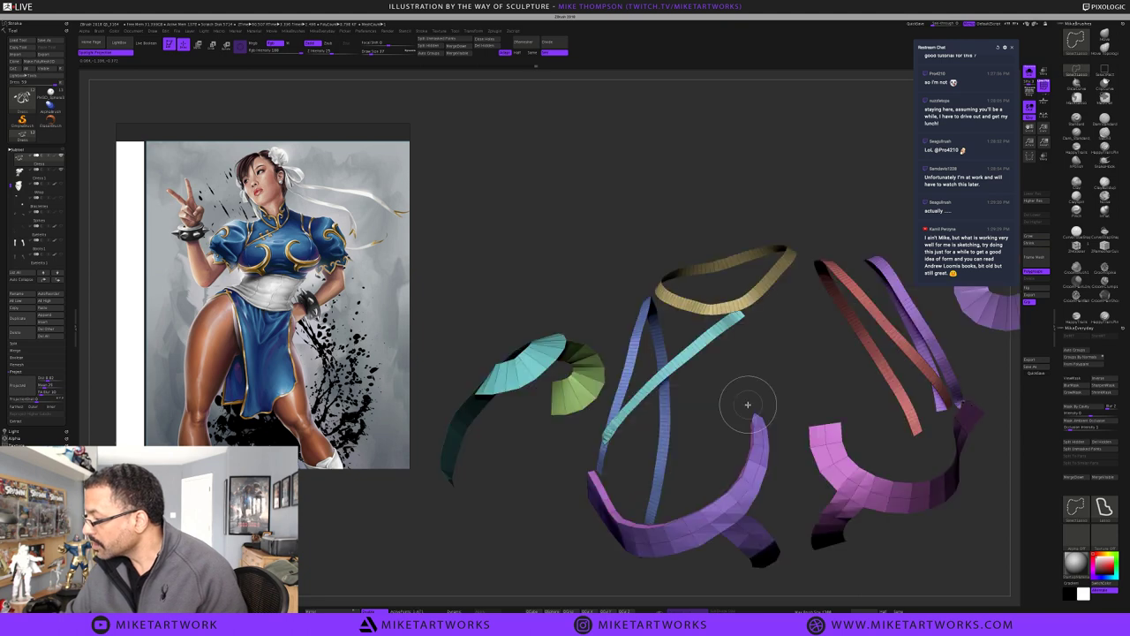
pyautogui.click(485, 46)
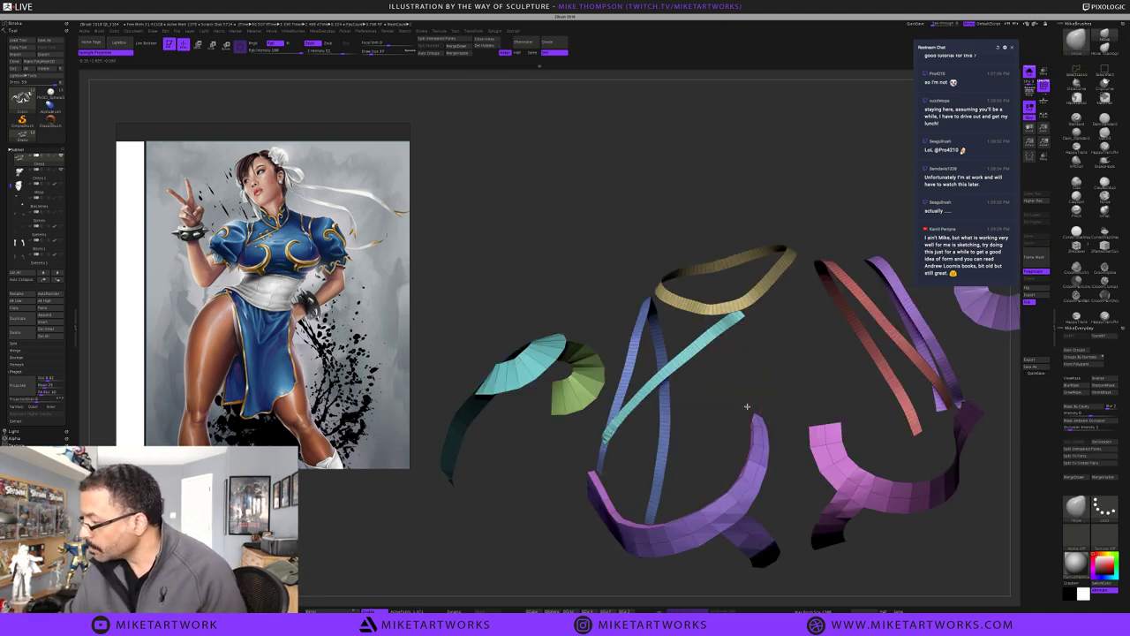
# Hide the blue, teal, red and purple shoulder strips and the yellow collar strip, leaving the chest and sleeve trims displayed
pyautogui.moveTo(746, 406); pyautogui.dragTo(636, 372)
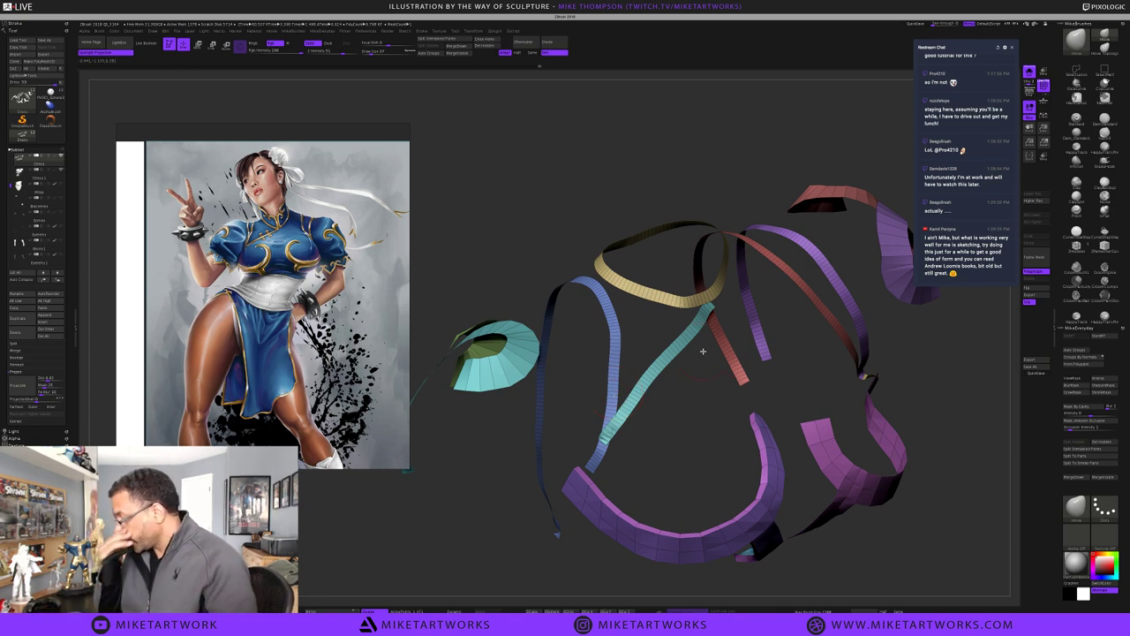
pyautogui.hotkey('ctrl', 'shift')
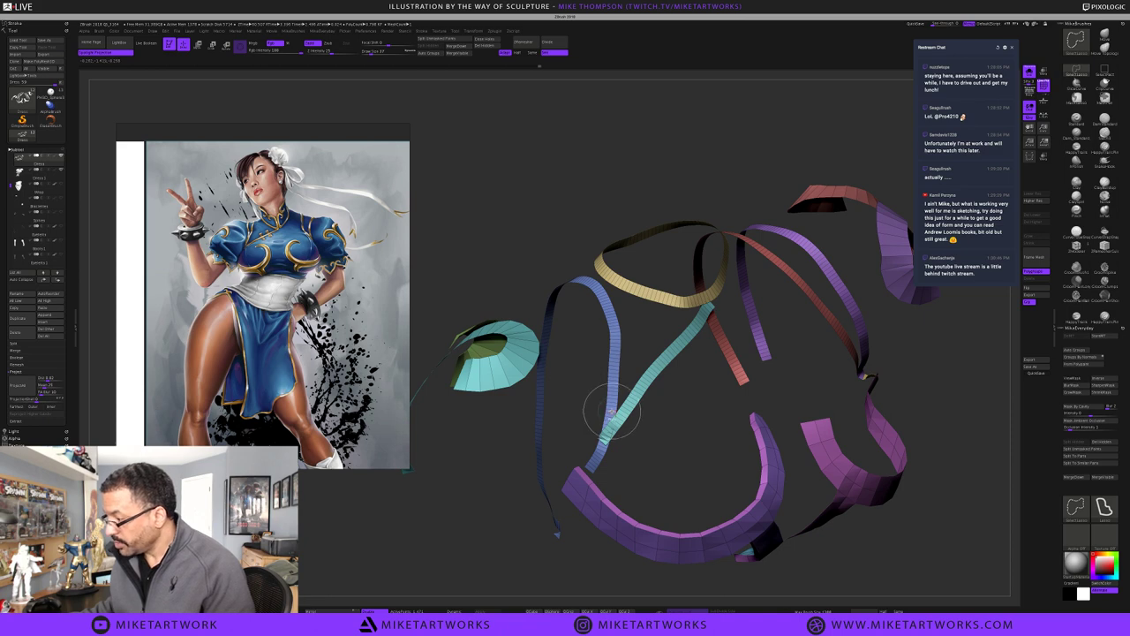
pyautogui.keyDown('ctrl'); pyautogui.keyDown('shift'); pyautogui.click(609, 413); pyautogui.keyUp('shift'); pyautogui.keyUp('ctrl')
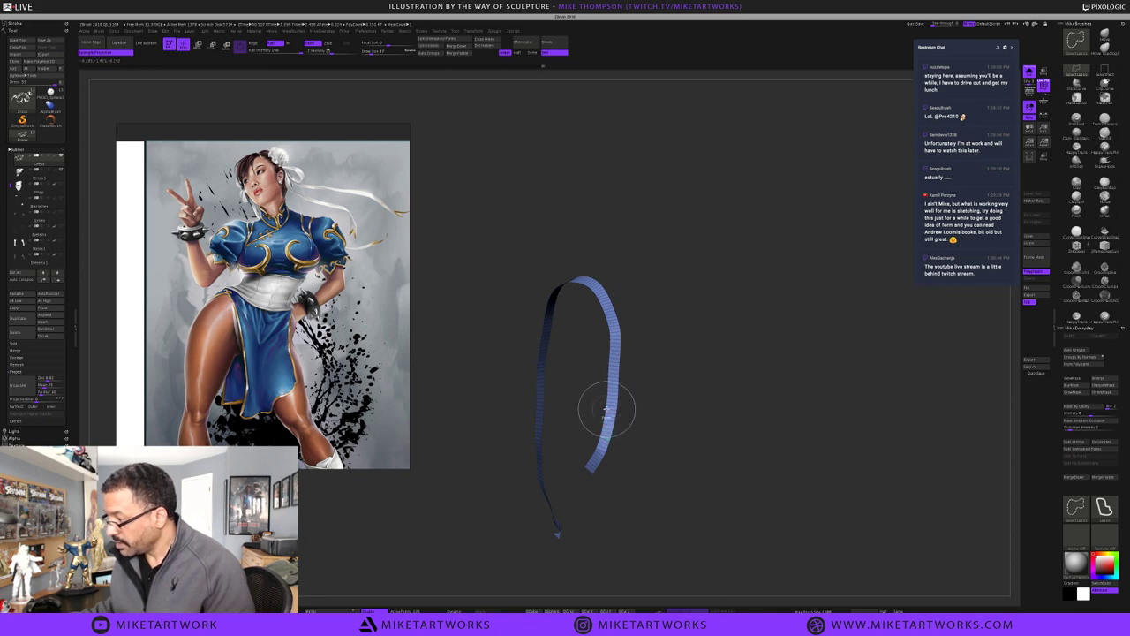
pyautogui.keyDown('ctrl'); pyautogui.keyDown('shift'); pyautogui.click(669, 427); pyautogui.keyUp('shift'); pyautogui.keyUp('ctrl')
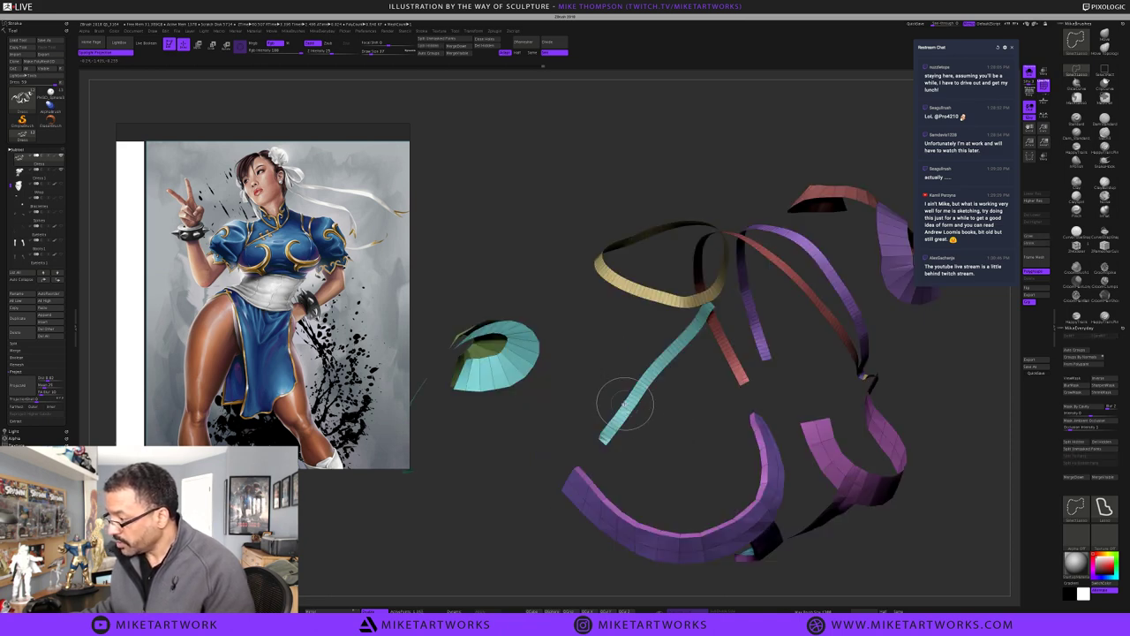
pyautogui.keyDown('ctrl'); pyautogui.keyDown('alt'); pyautogui.keyDown('shift'); pyautogui.click(624, 403); pyautogui.keyUp('shift'); pyautogui.keyUp('alt'); pyautogui.keyUp('ctrl')
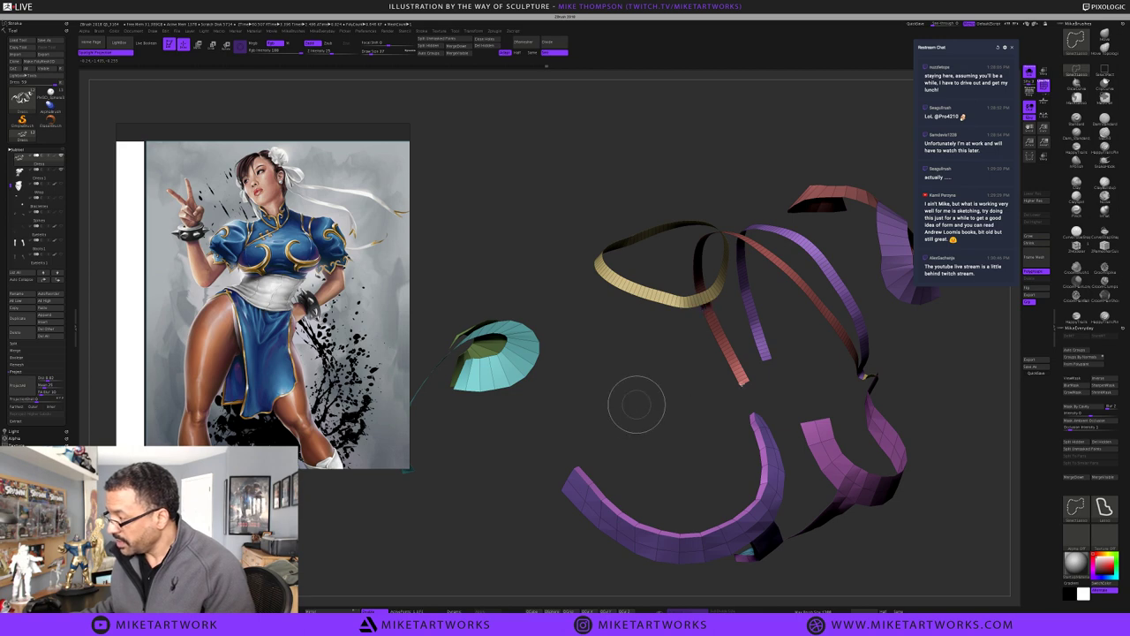
pyautogui.keyDown('ctrl'); pyautogui.keyDown('alt'); pyautogui.keyDown('shift'); pyautogui.click(805, 266); pyautogui.keyUp('shift'); pyautogui.keyUp('alt'); pyautogui.keyUp('ctrl')
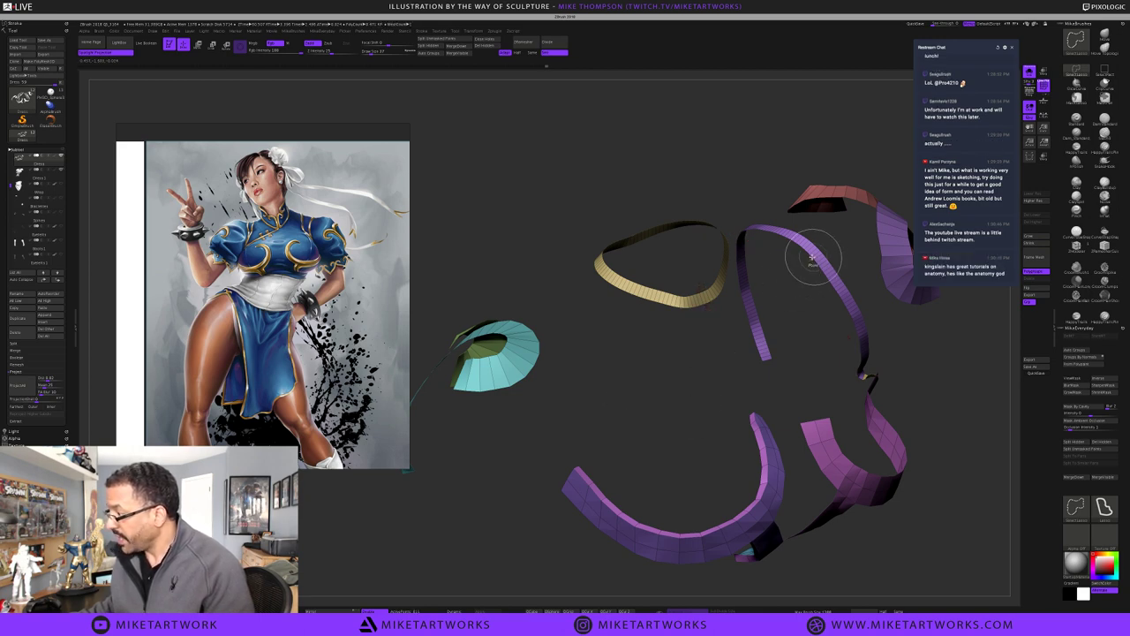
pyautogui.keyDown('ctrl'); pyautogui.keyDown('alt'); pyautogui.keyDown('shift'); pyautogui.click(812, 256); pyautogui.keyUp('shift'); pyautogui.keyUp('alt'); pyautogui.keyUp('ctrl')
pyautogui.keyDown('ctrl'); pyautogui.keyDown('alt'); pyautogui.keyDown('shift'); pyautogui.click(687, 305); pyautogui.keyUp('shift'); pyautogui.keyUp('alt'); pyautogui.keyUp('ctrl')
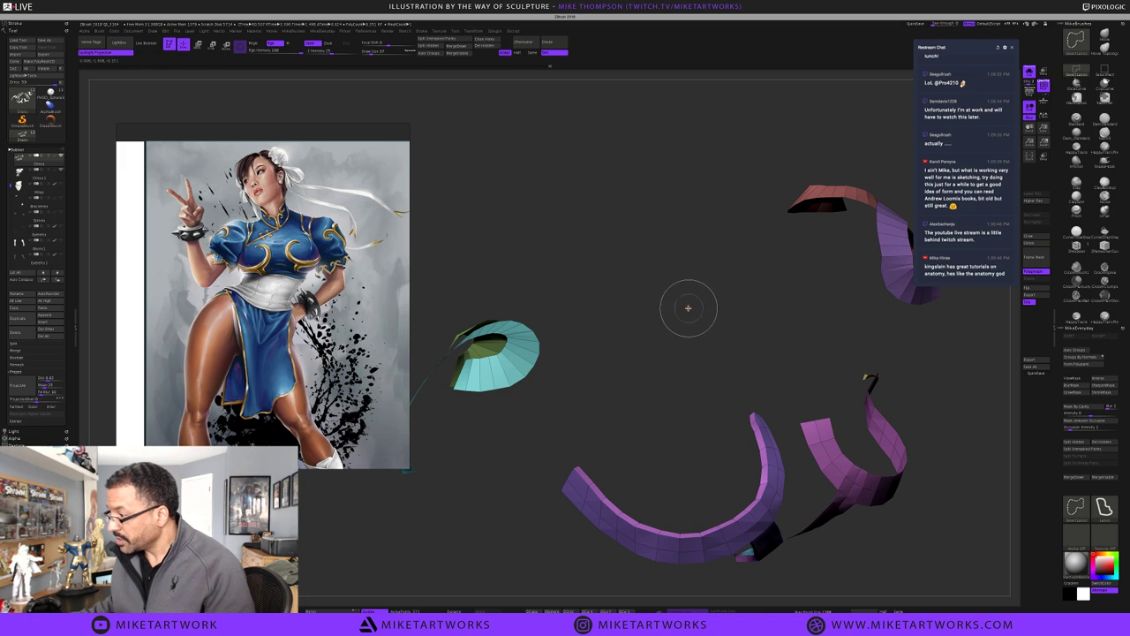
# Switch the display to the collar and shoulder strips in place of the chest trims and remesh them with ZRemesher
pyautogui.keyDown('ctrl'); pyautogui.keyDown('shift'); pyautogui.click(694, 373); pyautogui.keyUp('shift'); pyautogui.keyUp('ctrl')
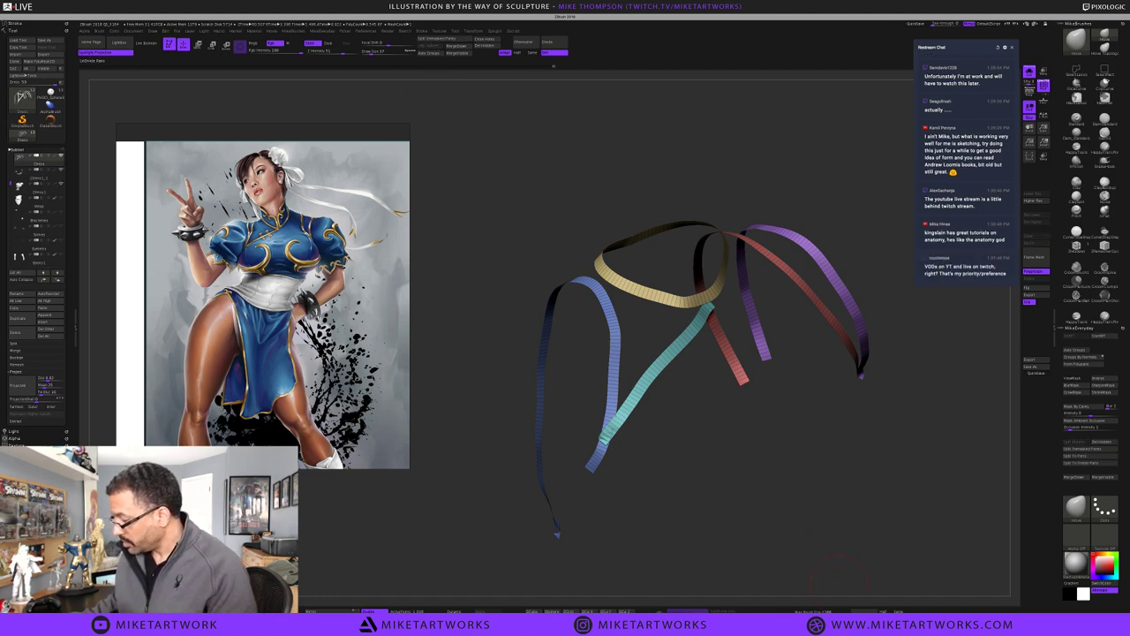
pyautogui.click(884, 610)
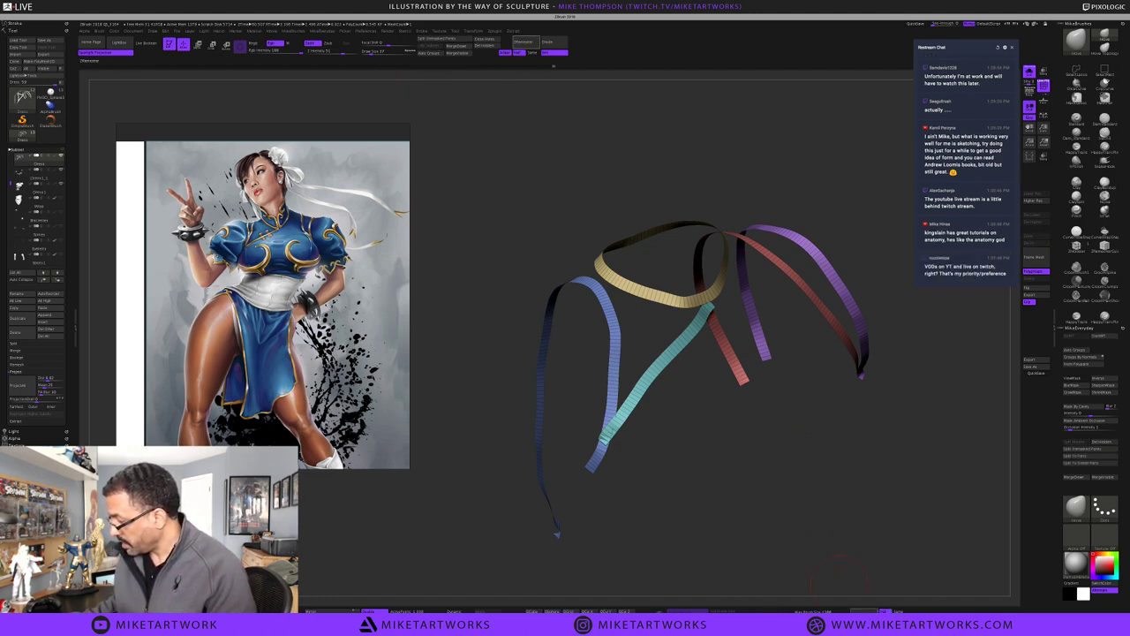
pyautogui.click(865, 610)
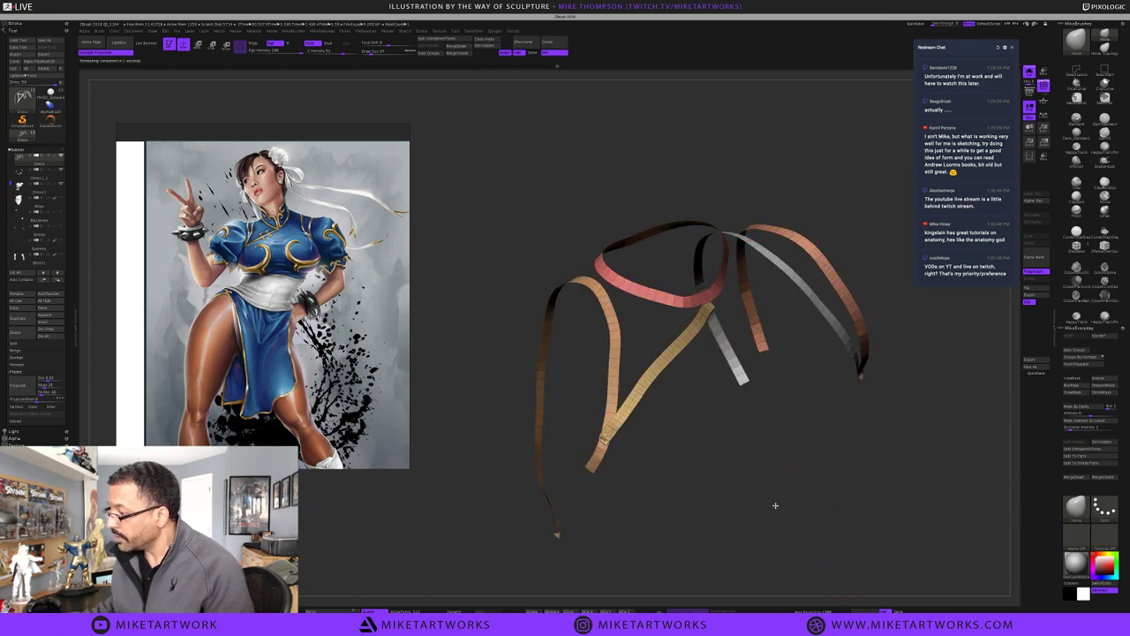
pyautogui.moveTo(775, 506); pyautogui.dragTo(706, 505)
pyautogui.moveTo(777, 507); pyautogui.dragTo(777, 505)
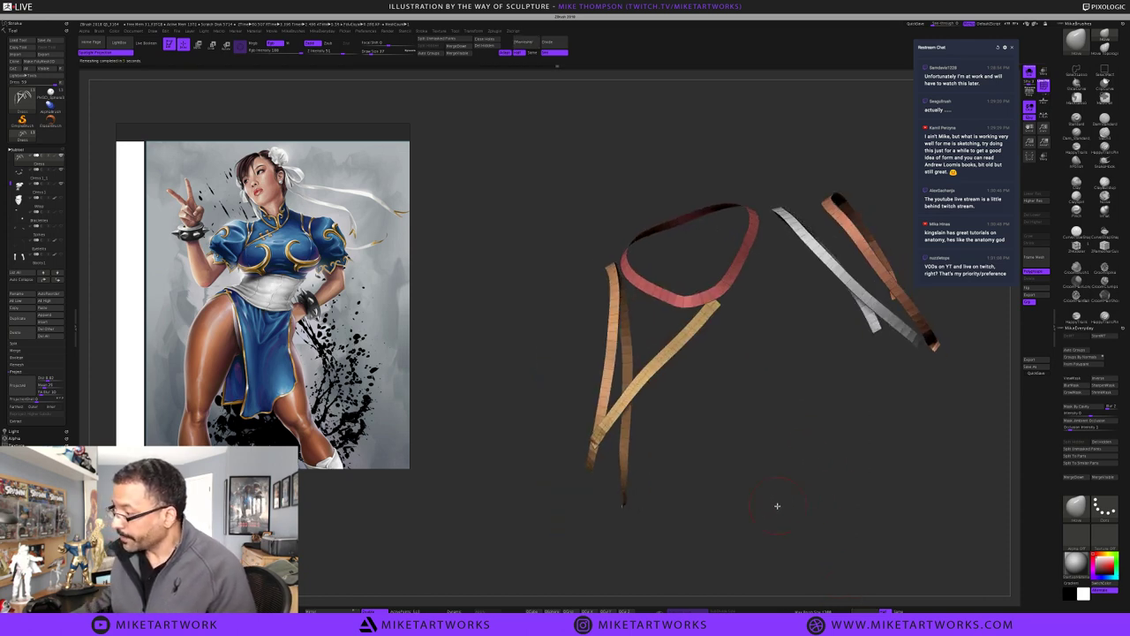
# Choose the ZModeler brush, reduce its draw size, and compare the remeshed strips with the torso by switching Solo mode
pyautogui.click(1076, 248)
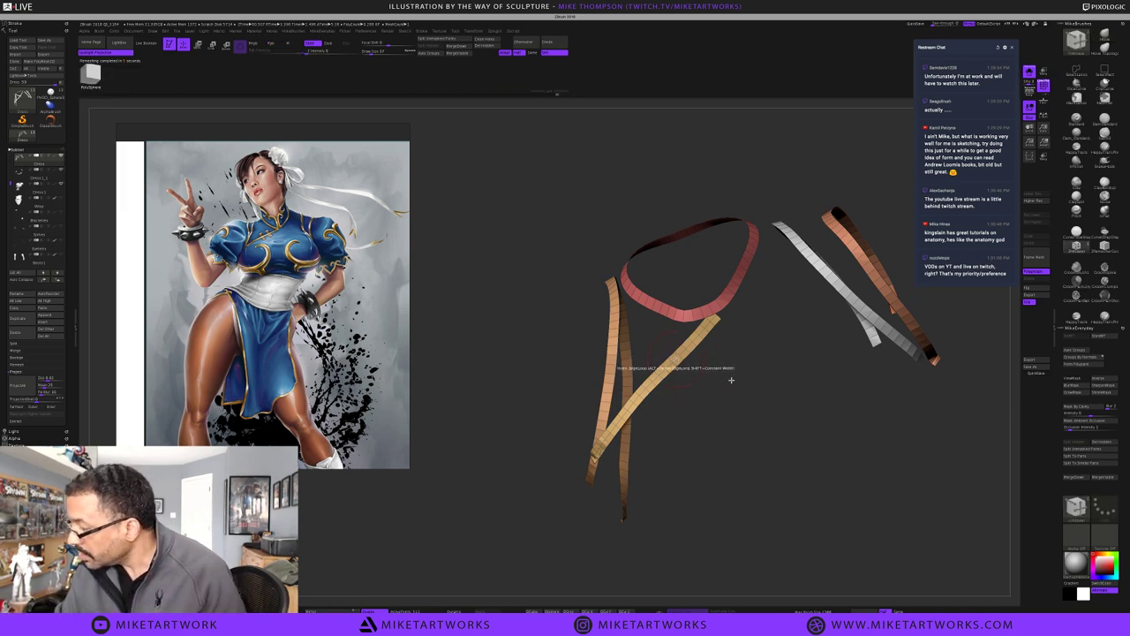
pyautogui.moveTo(746, 471)
pyautogui.mouseDown()
pyautogui.moveTo(774, 441)
pyautogui.moveTo(759, 483)
pyautogui.moveTo(747, 482)
pyautogui.mouseUp()
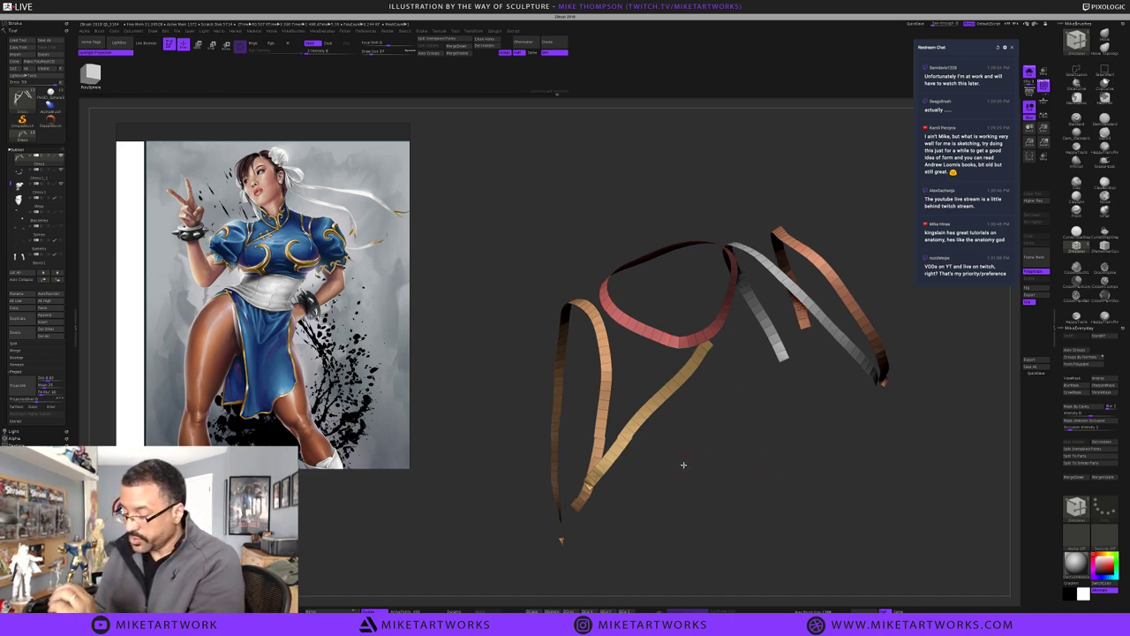
pyautogui.scroll(2, 684, 464)
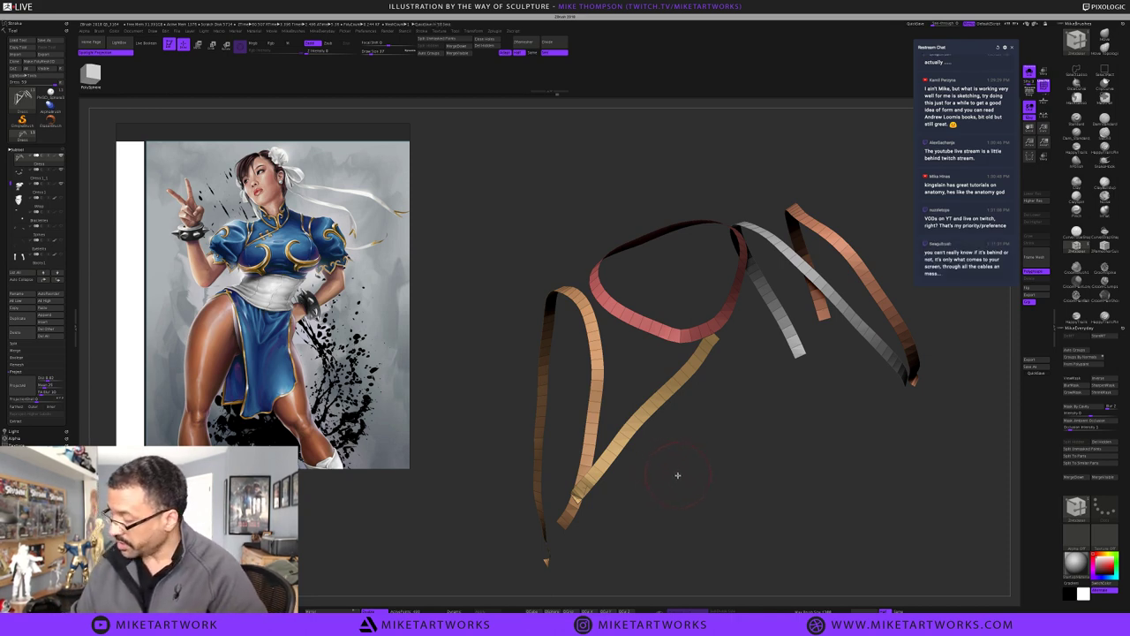
pyautogui.press('s')
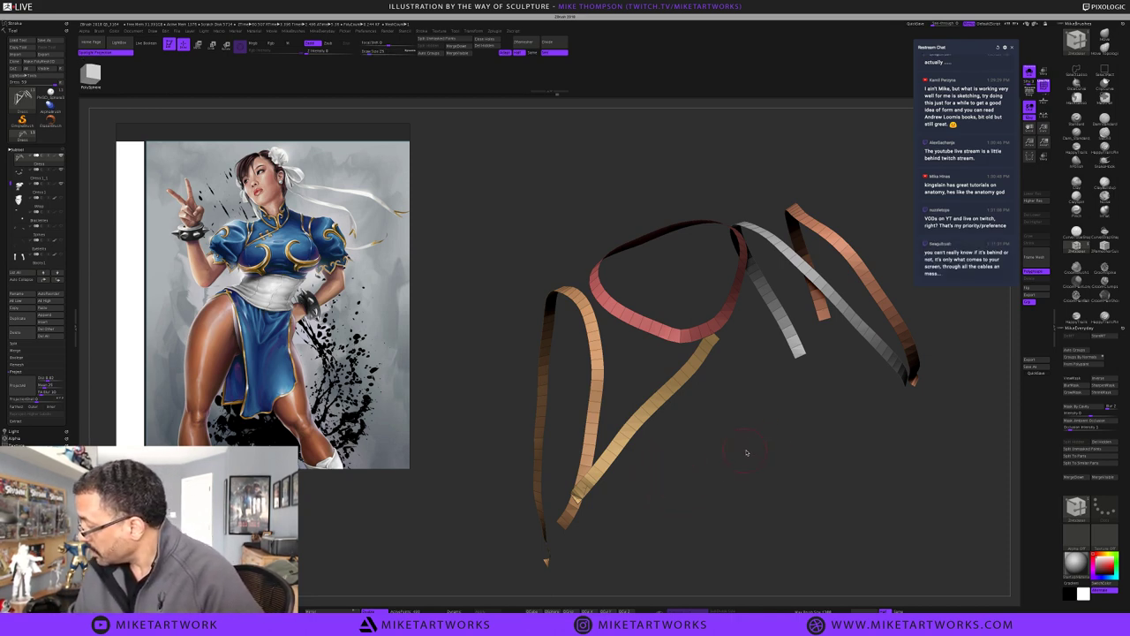
pyautogui.moveTo(746, 457); pyautogui.dragTo(750, 462)
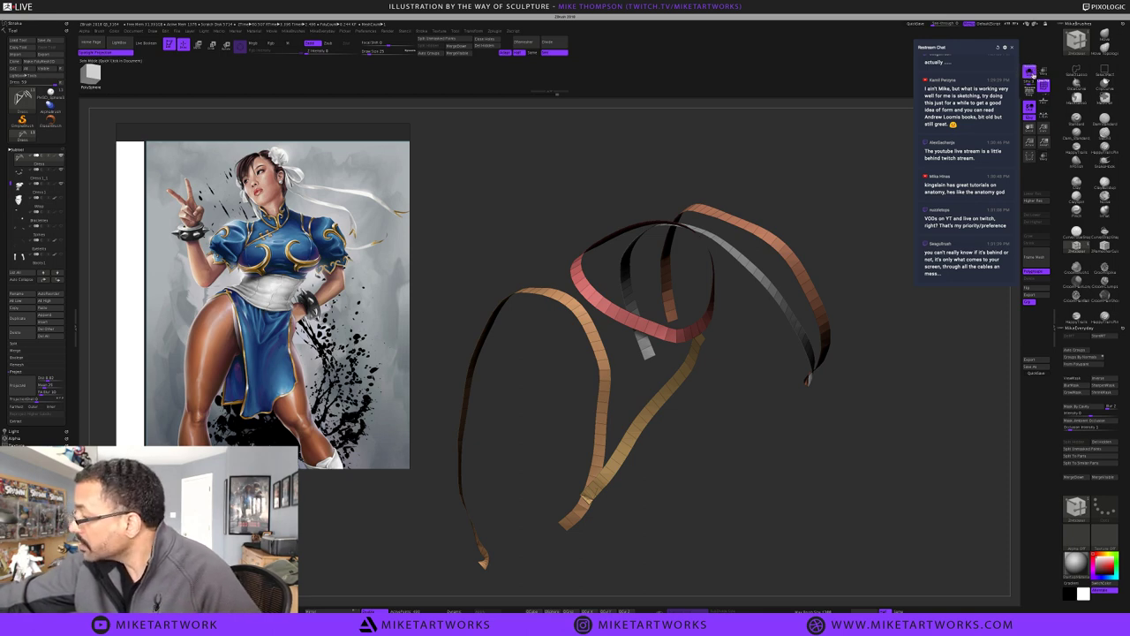
pyautogui.click(1029, 71)
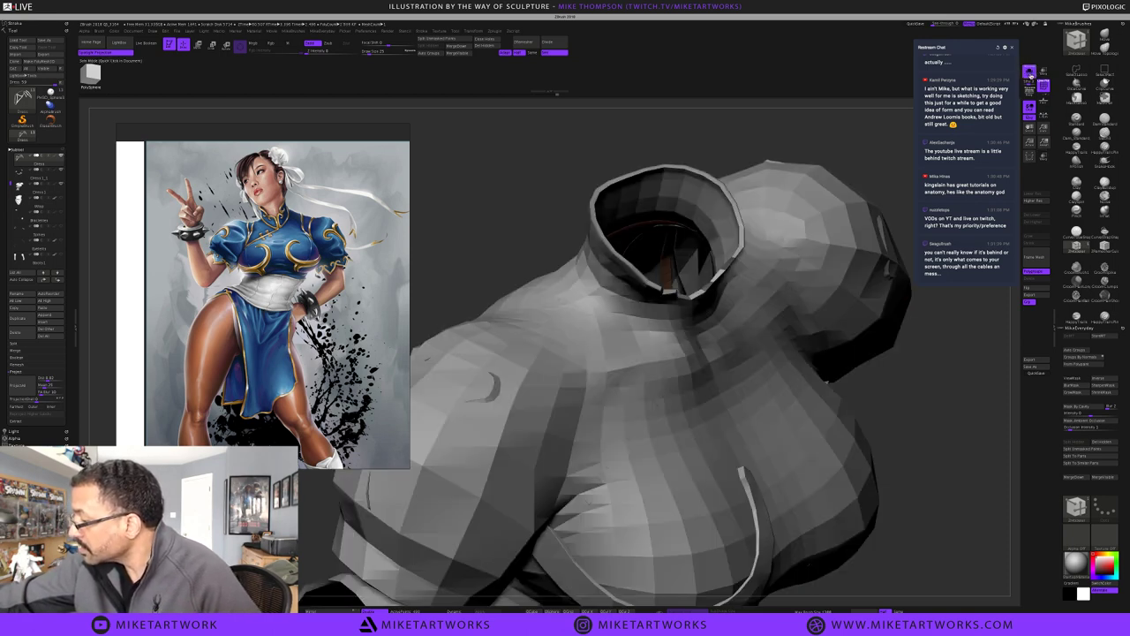
pyautogui.click(1029, 72)
# Remove the uneven tip polygons from the lower ends of the outer shoulder strips
pyautogui.moveTo(666, 503); pyautogui.dragTo(705, 435)
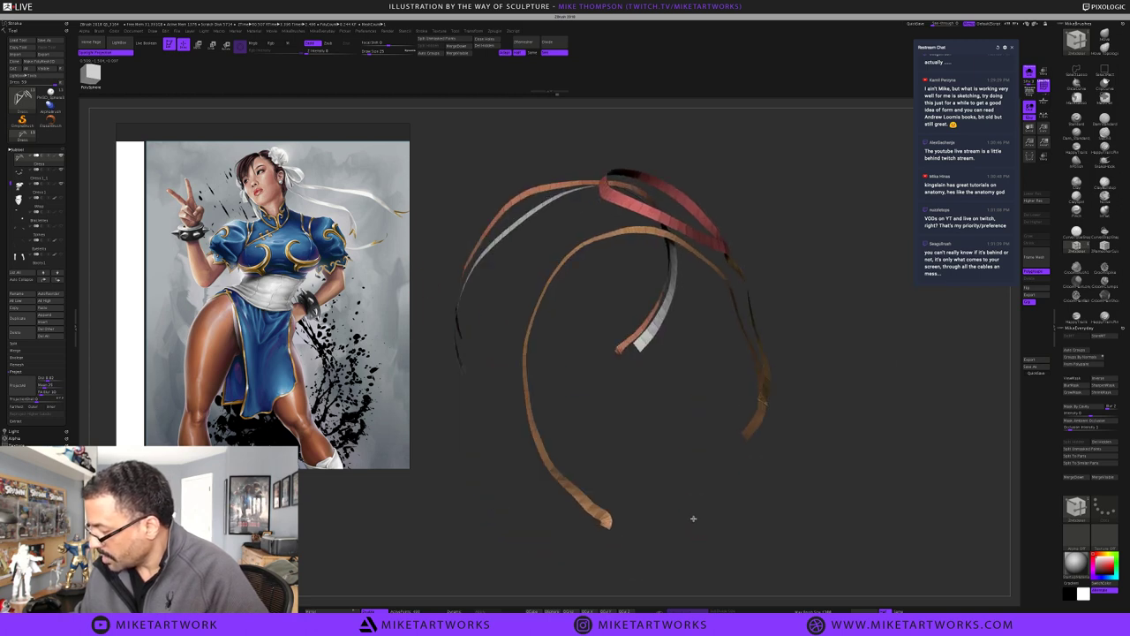
pyautogui.moveTo(623, 537)
pyautogui.keyDown('ctrl'); pyautogui.keyDown('shift'); pyautogui.mouseDown()
pyautogui.moveTo(616, 501)
pyautogui.moveTo(586, 555)
pyautogui.moveTo(602, 574)
pyautogui.mouseUp(); pyautogui.keyUp('shift'); pyautogui.keyUp('ctrl')
pyautogui.hotkey('ctrl', 'z')
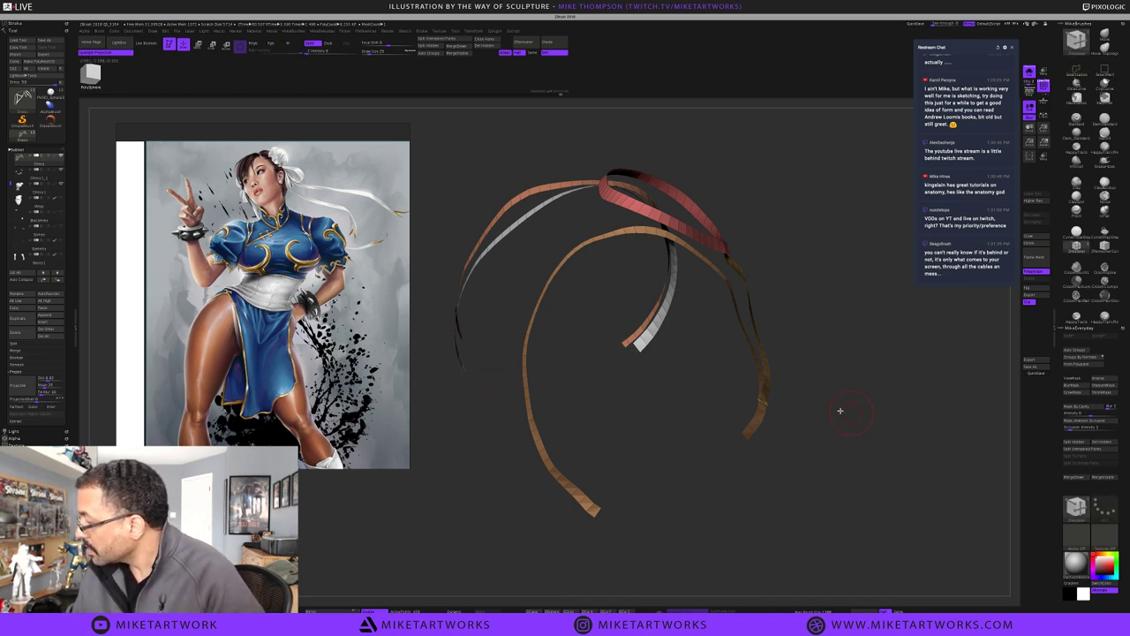
# Assign a separate polygroup to each collar and shoulder strip with Auto Groups
pyautogui.moveTo(832, 411); pyautogui.dragTo(833, 413)
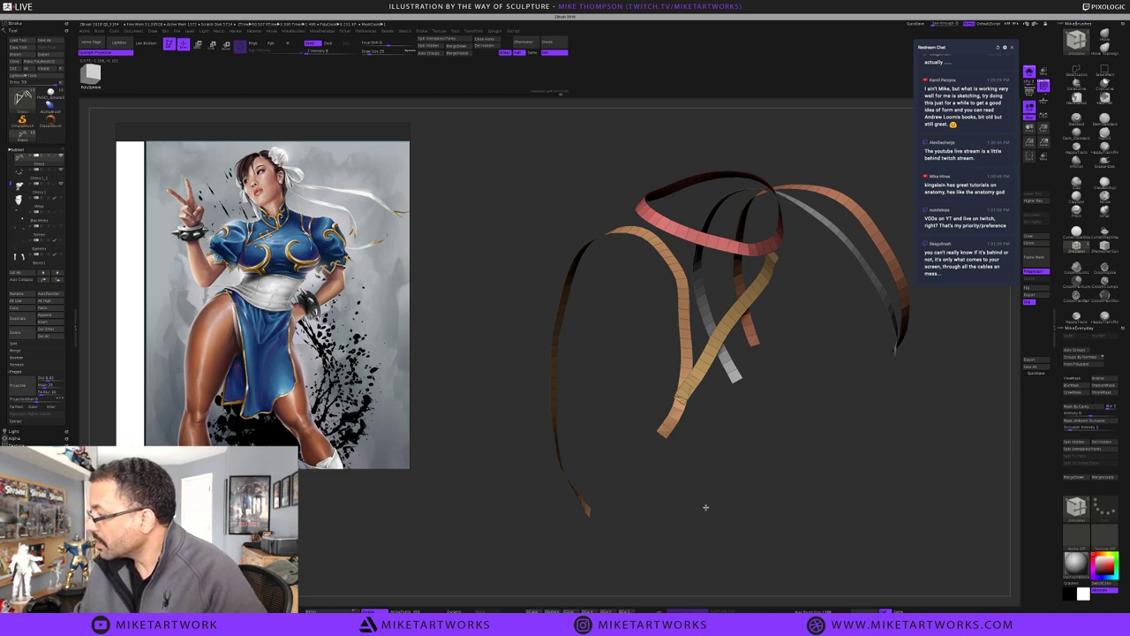
pyautogui.moveTo(706, 507); pyautogui.dragTo(706, 497)
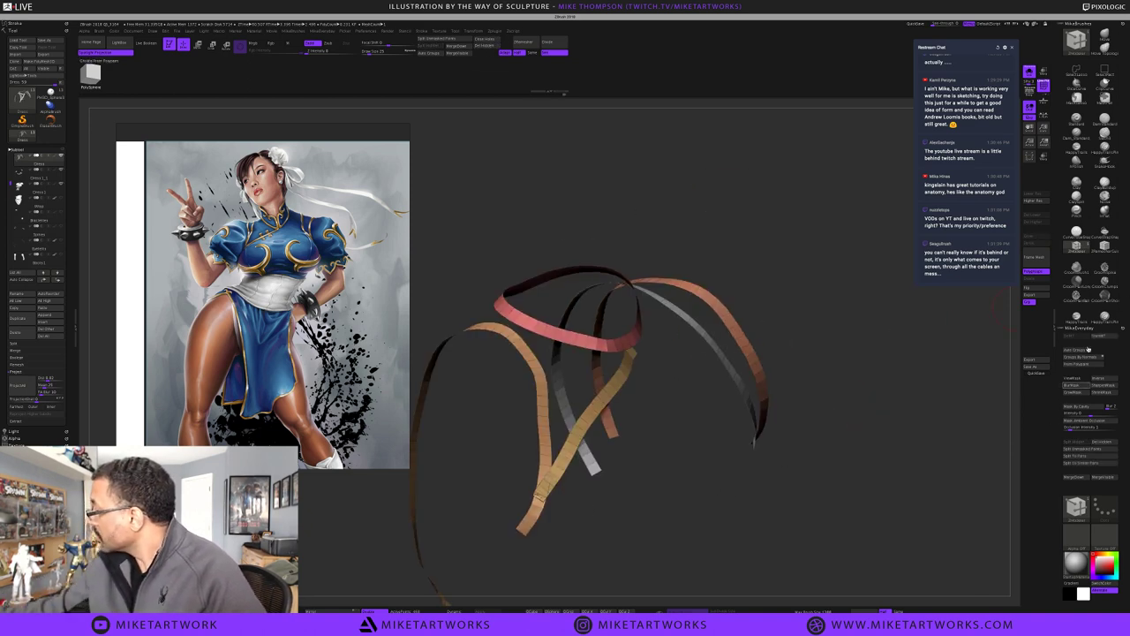
pyautogui.hotkey('shift', 'f')
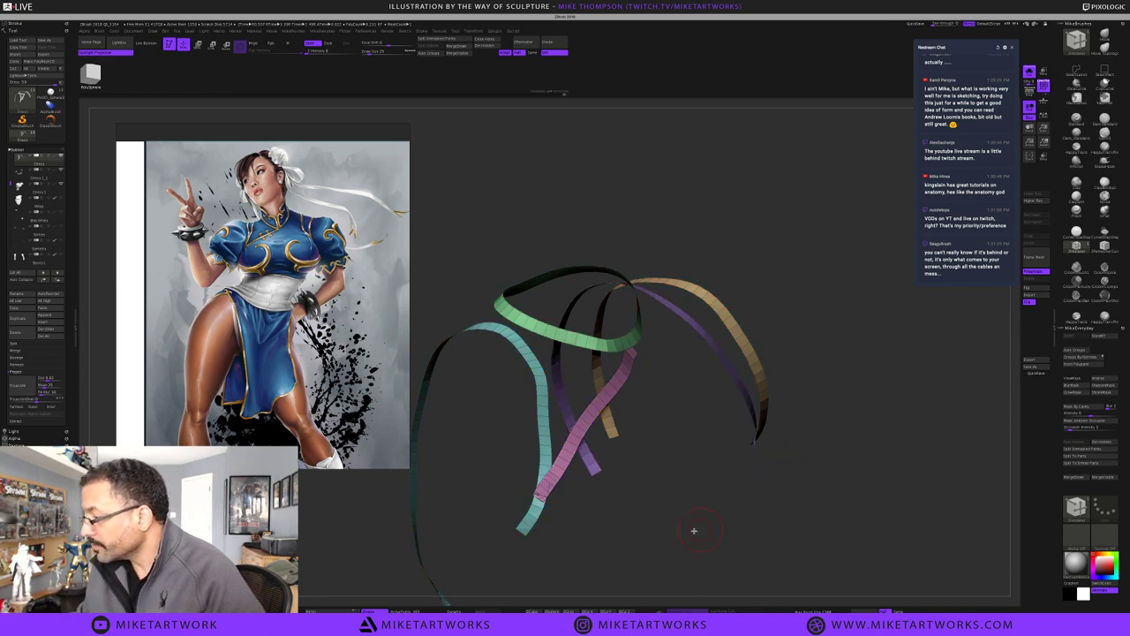
pyautogui.moveTo(694, 530)
pyautogui.mouseDown()
pyautogui.moveTo(683, 530)
pyautogui.moveTo(727, 503)
pyautogui.moveTo(717, 503)
pyautogui.mouseUp()
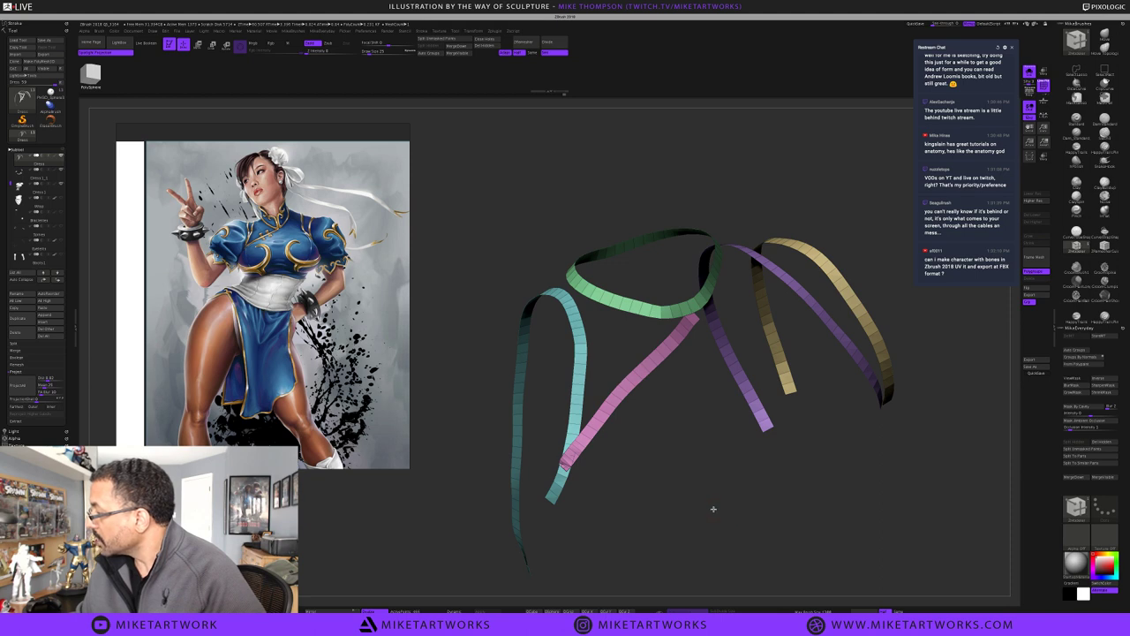
pyautogui.moveTo(714, 509)
pyautogui.mouseDown()
pyautogui.moveTo(703, 510)
pyautogui.moveTo(707, 489)
pyautogui.moveTo(709, 511)
pyautogui.moveTo(697, 520)
pyautogui.mouseUp()
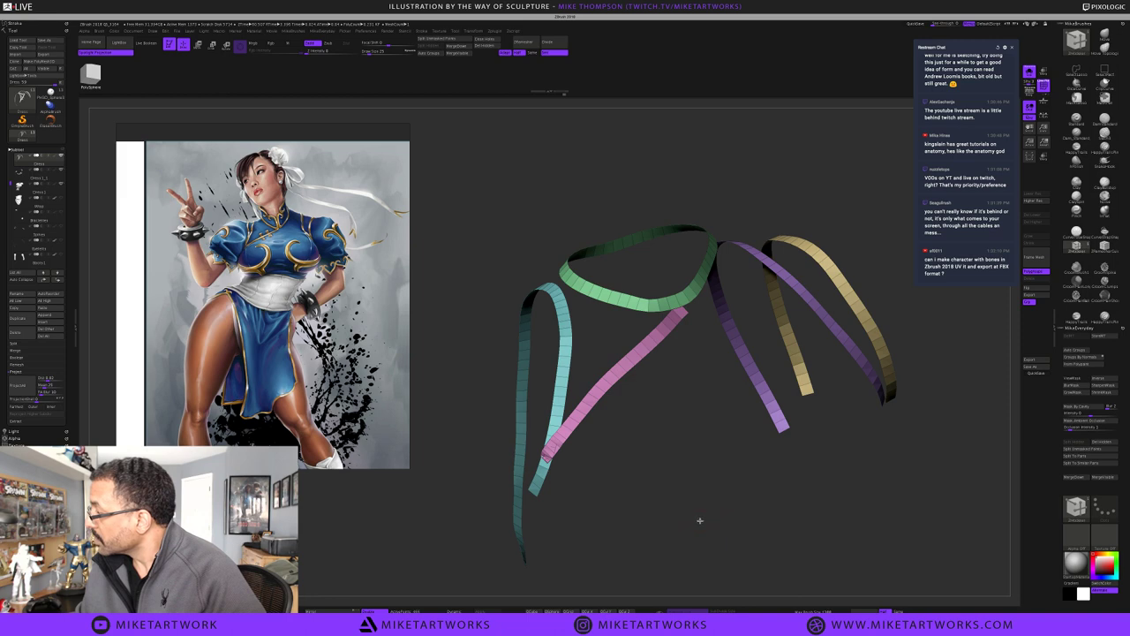
# Isolate the pink chest strip and the teal shoulder strip in turn to inspect their overlap, restoring all strips each time
pyautogui.moveTo(570, 454)
pyautogui.mouseDown()
pyautogui.moveTo(588, 456)
pyautogui.moveTo(575, 428)
pyautogui.mouseUp()
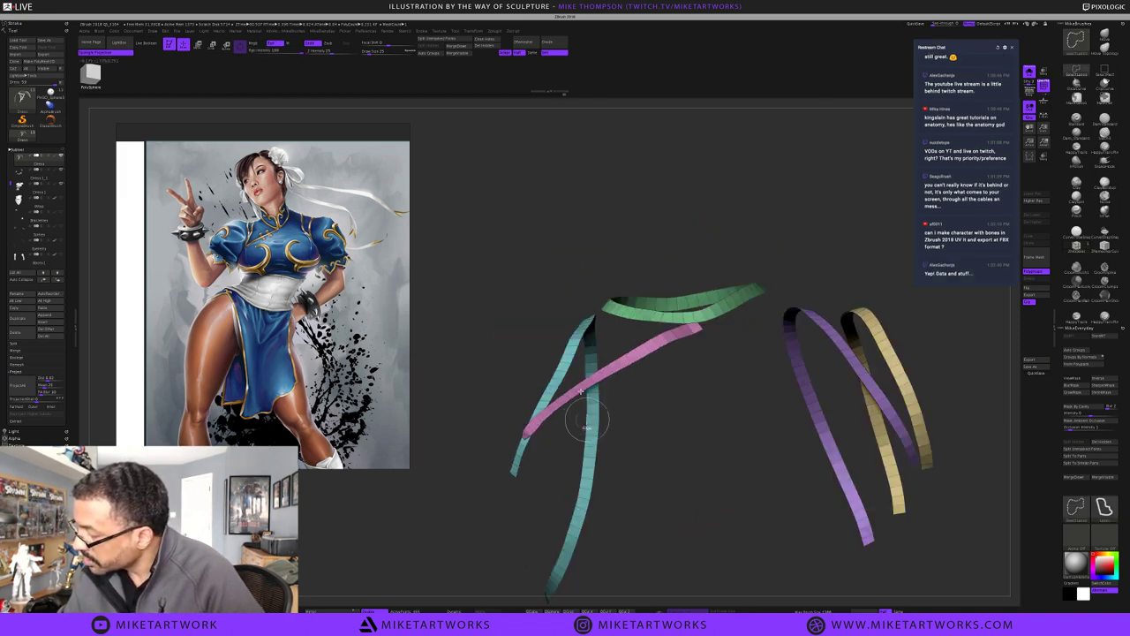
pyautogui.keyDown('ctrl'); pyautogui.keyDown('shift'); pyautogui.click(574, 399); pyautogui.keyUp('shift'); pyautogui.keyUp('ctrl')
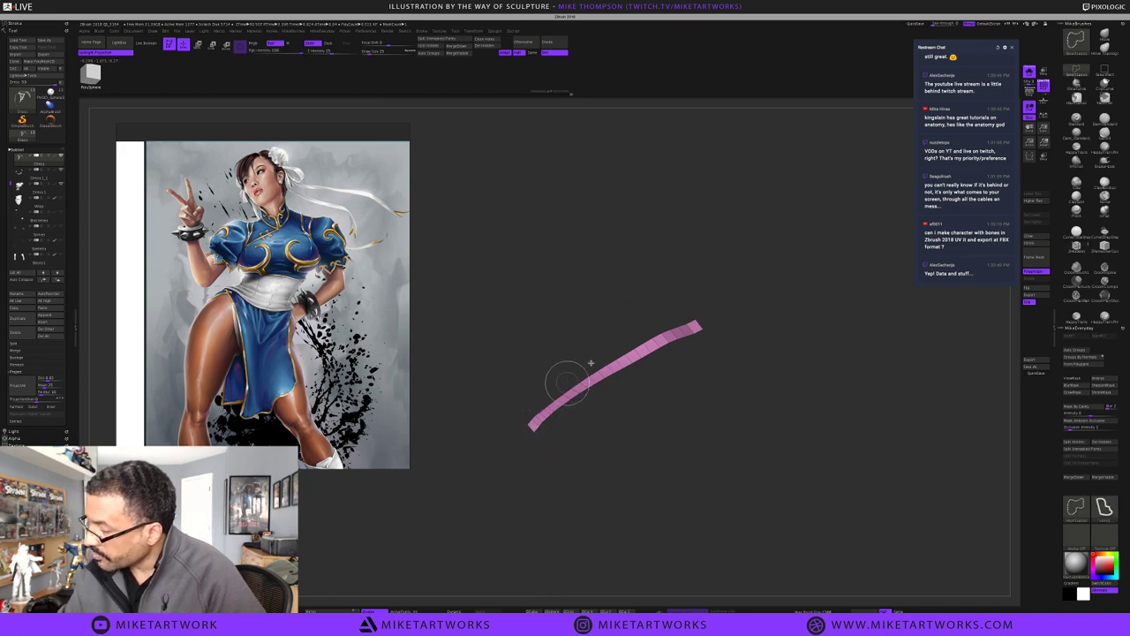
pyautogui.click(491, 45)
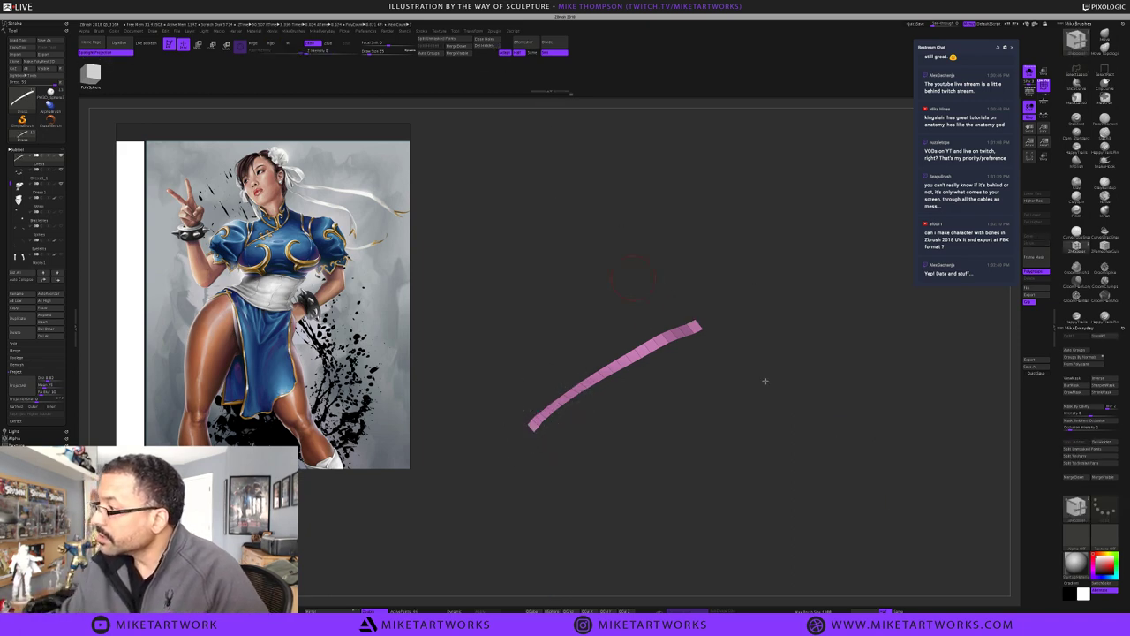
pyautogui.keyDown('ctrl'); pyautogui.keyDown('shift'); pyautogui.click(764, 436); pyautogui.keyUp('shift'); pyautogui.keyUp('ctrl')
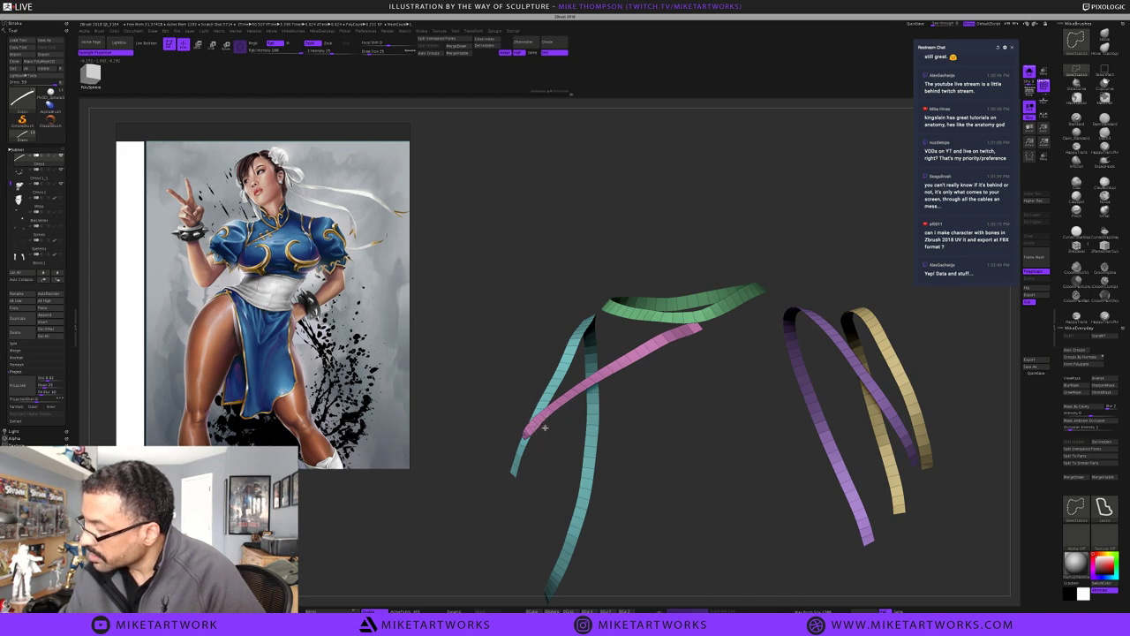
pyautogui.keyDown('ctrl'); pyautogui.keyDown('shift'); pyautogui.click(542, 438); pyautogui.keyUp('shift'); pyautogui.keyUp('ctrl')
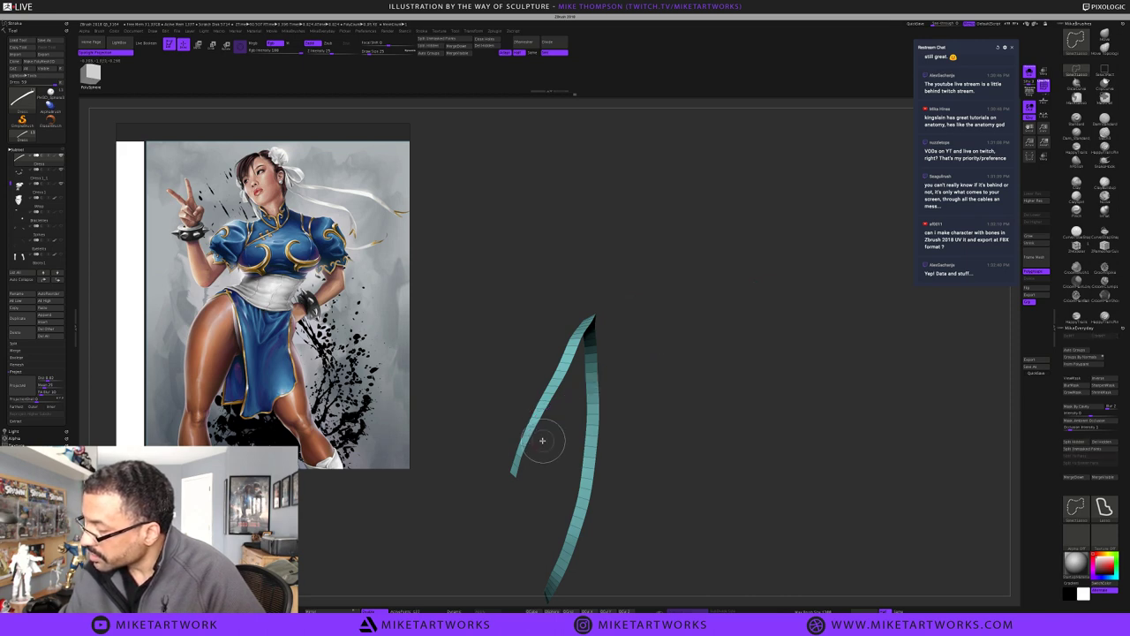
pyautogui.keyDown('ctrl'); pyautogui.keyDown('shift'); pyautogui.click(692, 444); pyautogui.keyUp('shift'); pyautogui.keyUp('ctrl')
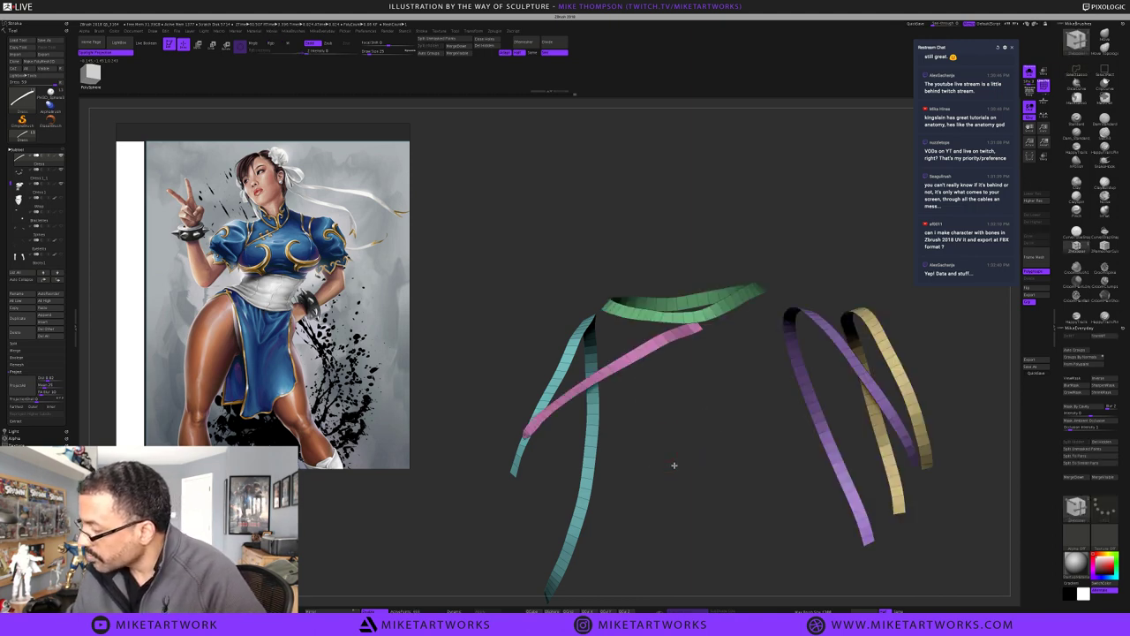
# Hide the stray end piece of the pink strip where it crosses the teal strip and delete the hidden geometry
pyautogui.moveTo(673, 464); pyautogui.dragTo(660, 496)
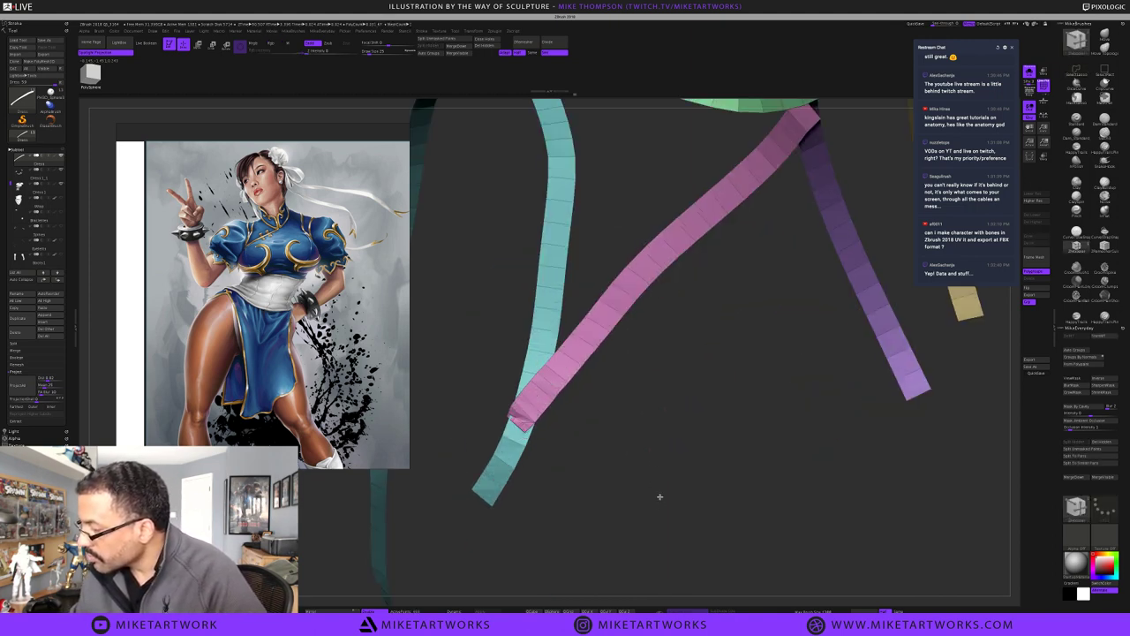
pyautogui.moveTo(624, 450)
pyautogui.mouseDown()
pyautogui.moveTo(494, 399)
pyautogui.moveTo(512, 380)
pyautogui.mouseUp()
pyautogui.moveTo(600, 454); pyautogui.dragTo(611, 461)
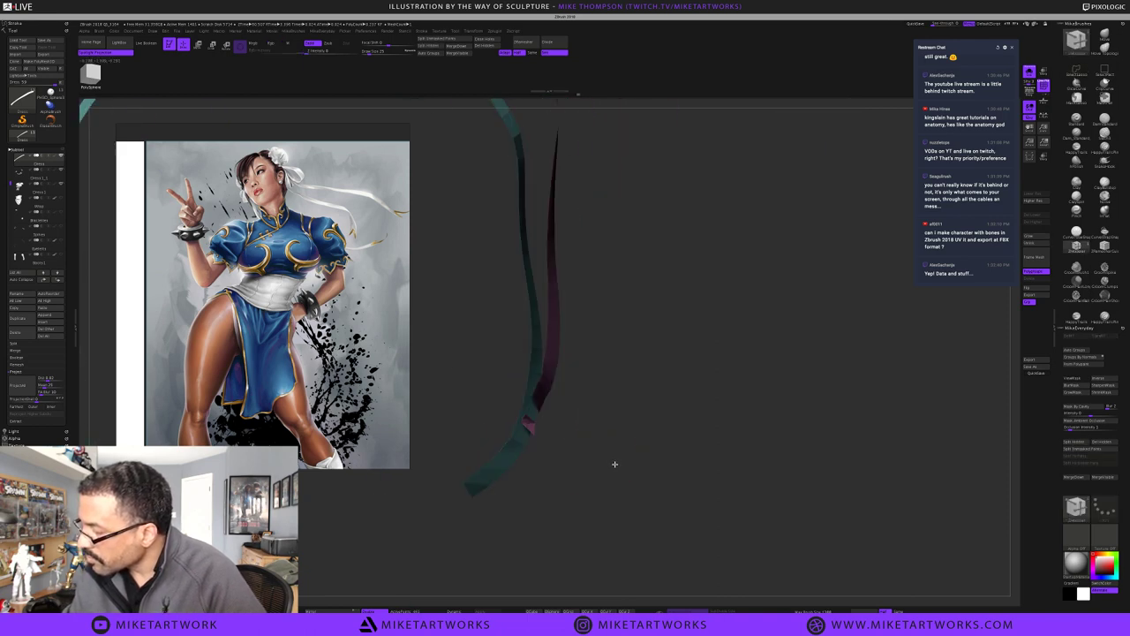
pyautogui.hotkey('ctrl', 'z')
pyautogui.hotkey('ctrl', 'z')
pyautogui.hotkey('ctrl', 'z')
pyautogui.hotkey('ctrl', 'z')
pyautogui.hotkey('ctrl', 'z')
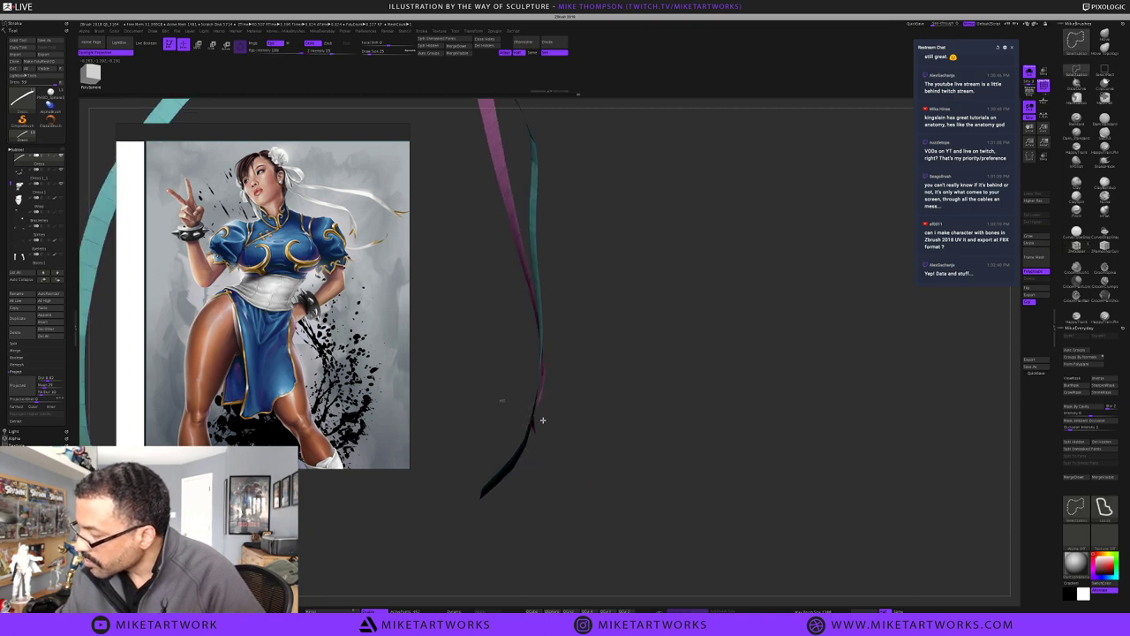
pyautogui.keyDown('ctrl'); pyautogui.keyDown('alt'); pyautogui.keyDown('shift'); pyautogui.moveTo(539, 453); pyautogui.dragTo(531, 429); pyautogui.keyUp('shift'); pyautogui.keyUp('alt'); pyautogui.keyUp('ctrl')
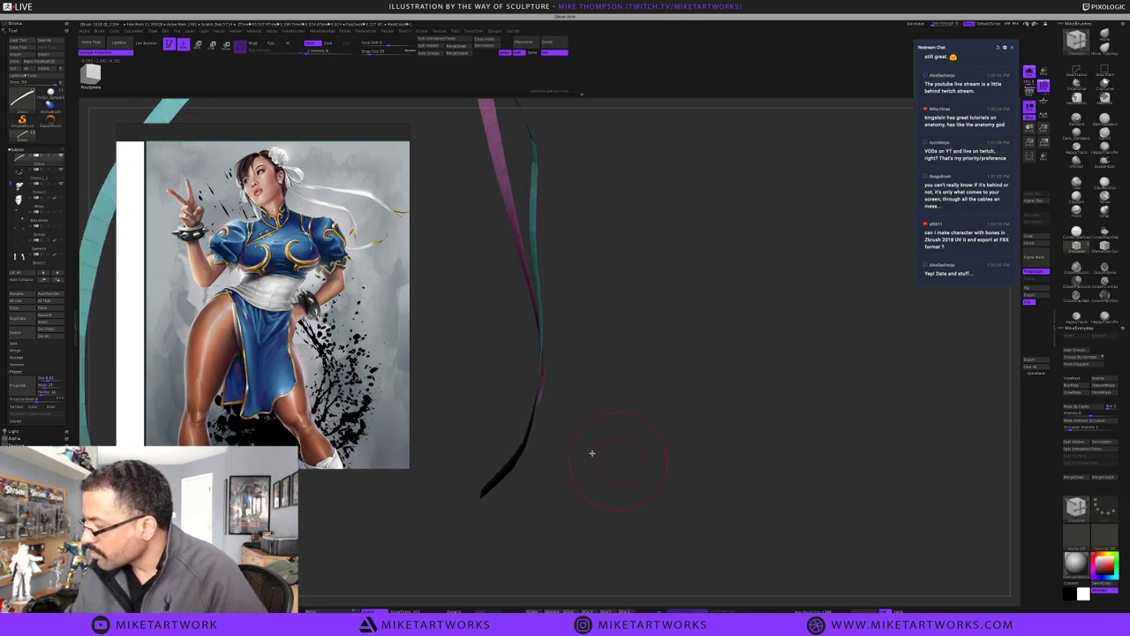
pyautogui.moveTo(592, 453); pyautogui.dragTo(606, 437)
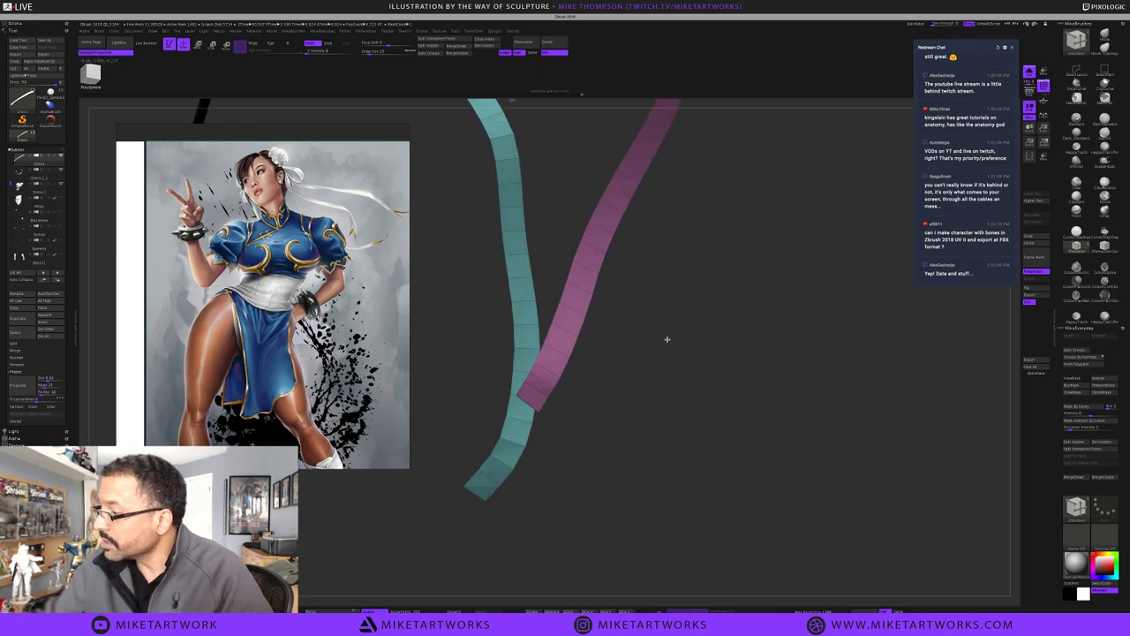
pyautogui.keyDown('alt'); pyautogui.moveTo(657, 407); pyautogui.dragTo(691, 426); pyautogui.keyUp('alt')
pyautogui.keyDown('ctrl'); pyautogui.keyDown('shift'); pyautogui.moveTo(690, 473); pyautogui.dragTo(694, 464); pyautogui.keyUp('shift'); pyautogui.keyUp('ctrl')
pyautogui.click(488, 46)
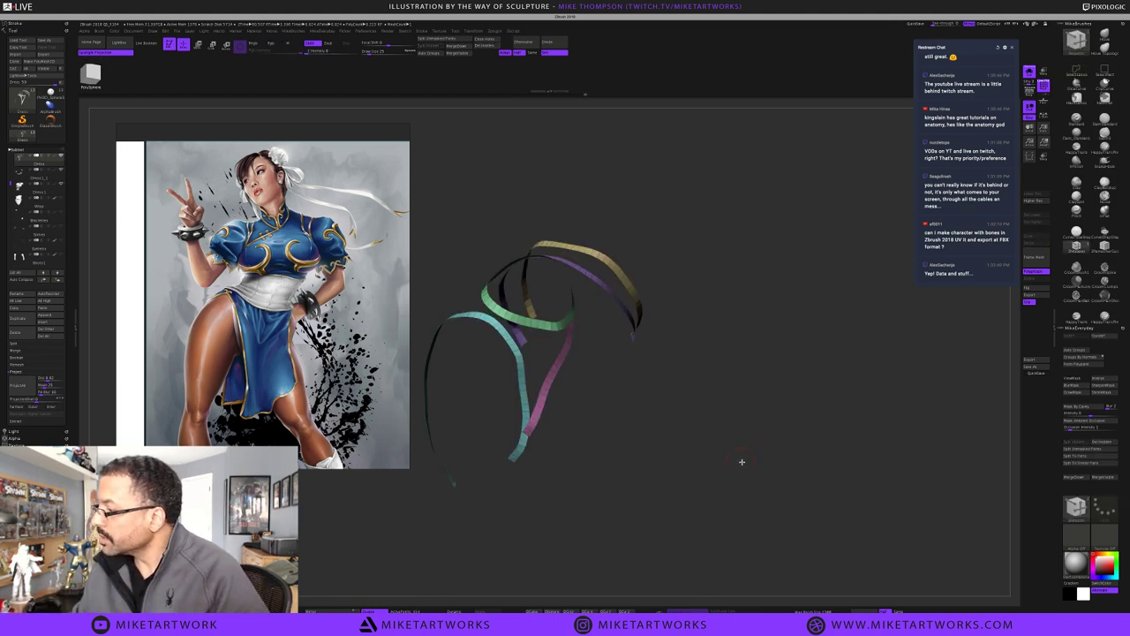
# Set the ZModeler edge action to Slide and delete the front collar polygon where the pink chest strip meets it
pyautogui.moveTo(731, 457); pyautogui.dragTo(688, 389)
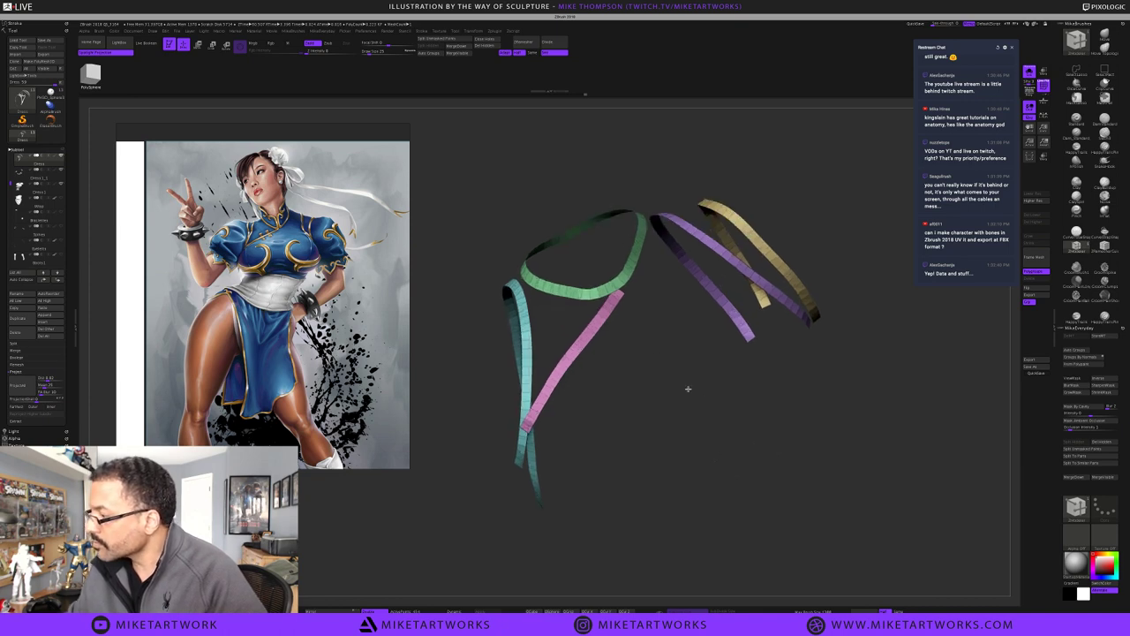
pyautogui.keyDown('alt'); pyautogui.moveTo(667, 475); pyautogui.dragTo(682, 604); pyautogui.keyUp('alt')
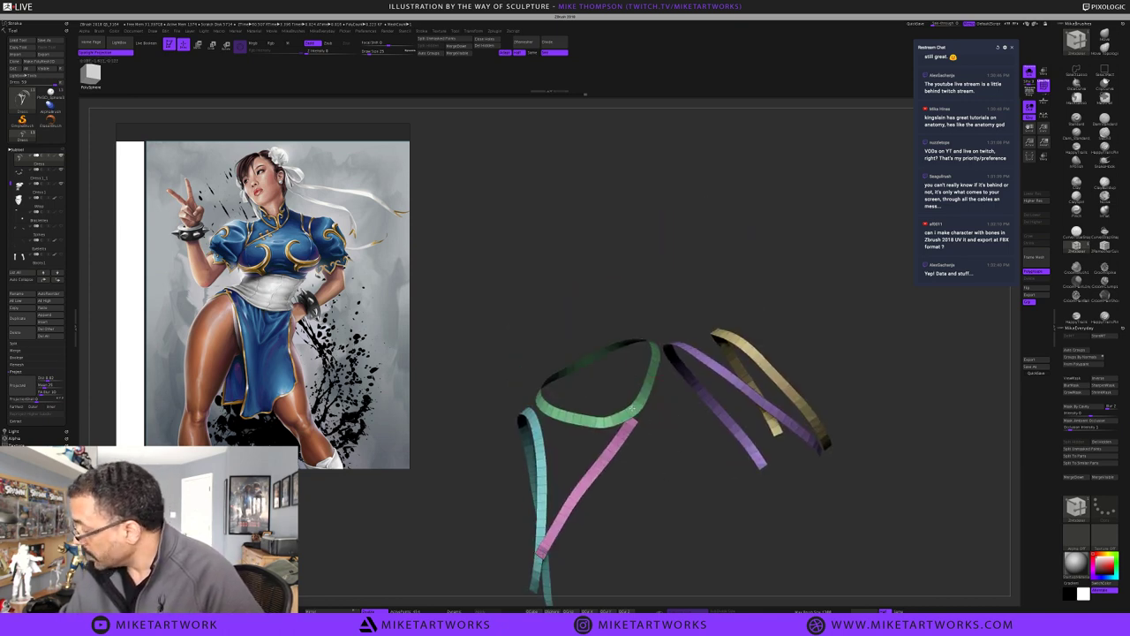
pyautogui.click(1077, 247)
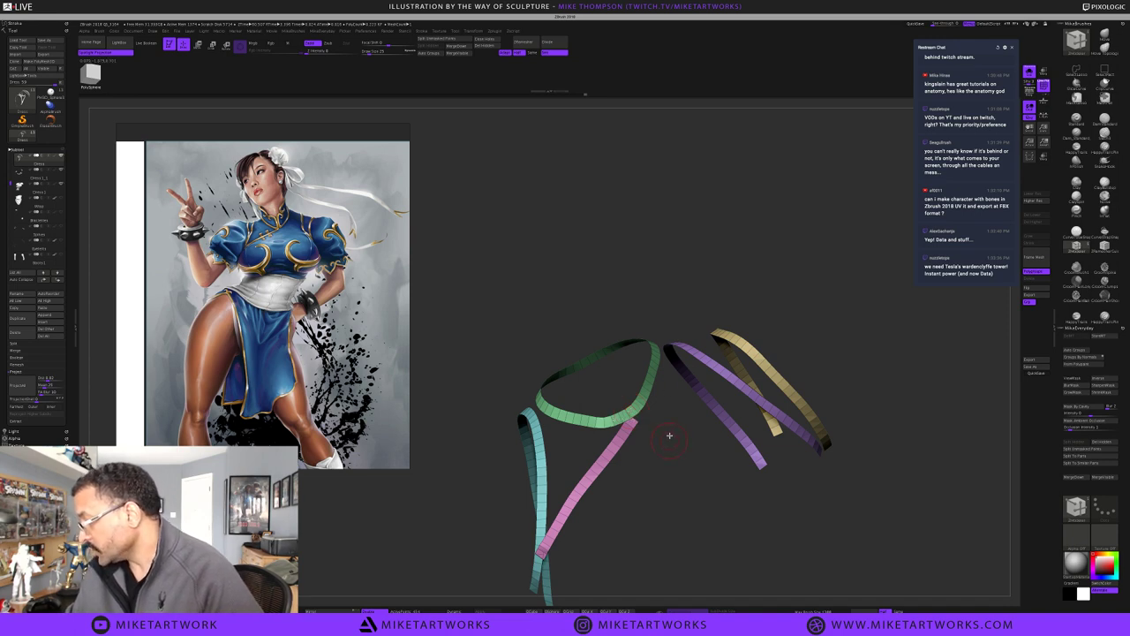
pyautogui.moveTo(669, 435); pyautogui.dragTo(666, 425)
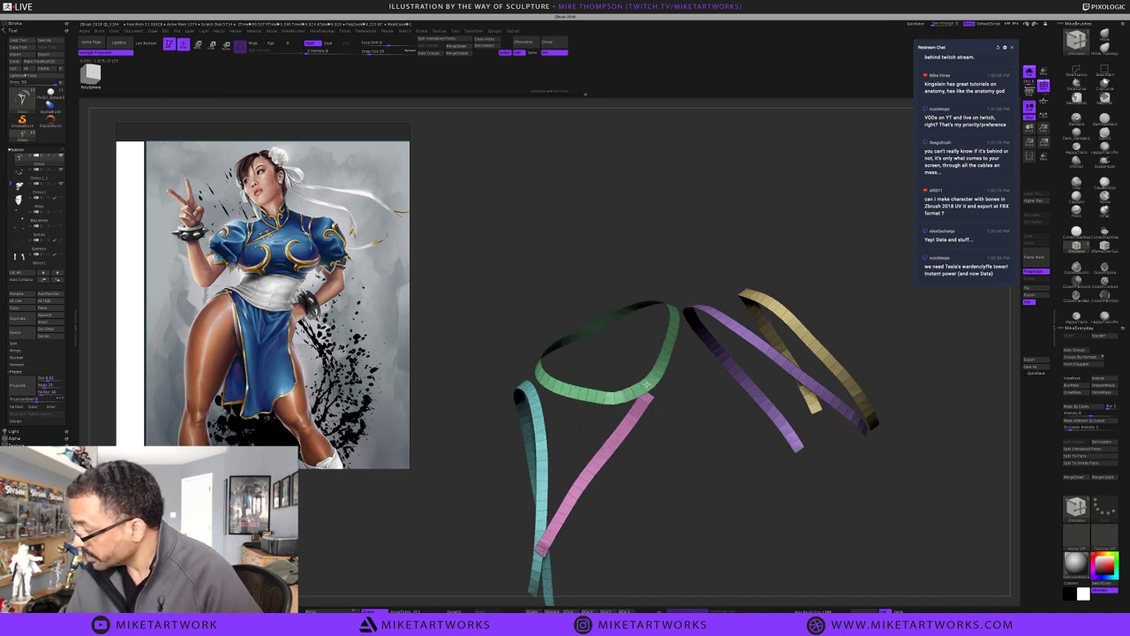
pyautogui.press('space')
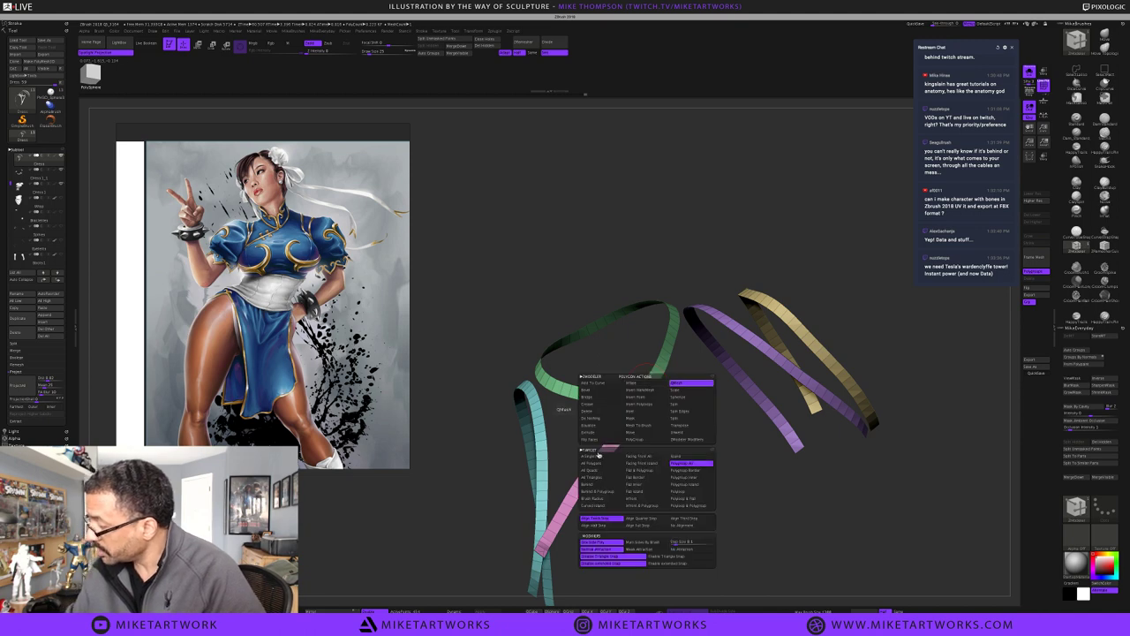
pyautogui.click(649, 391)
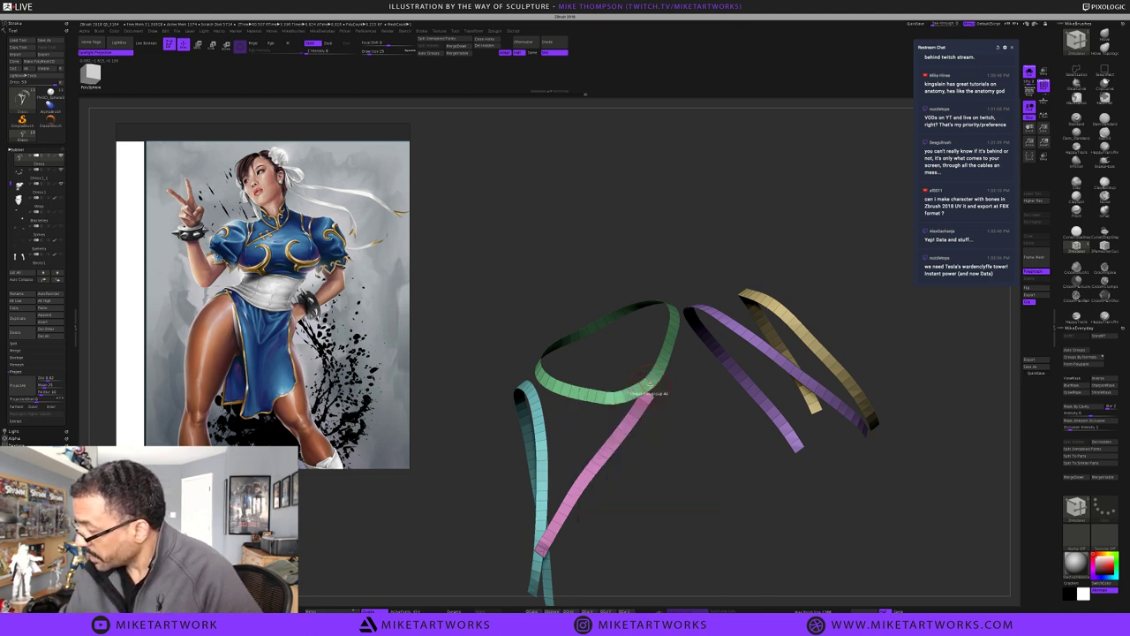
pyautogui.press('space')
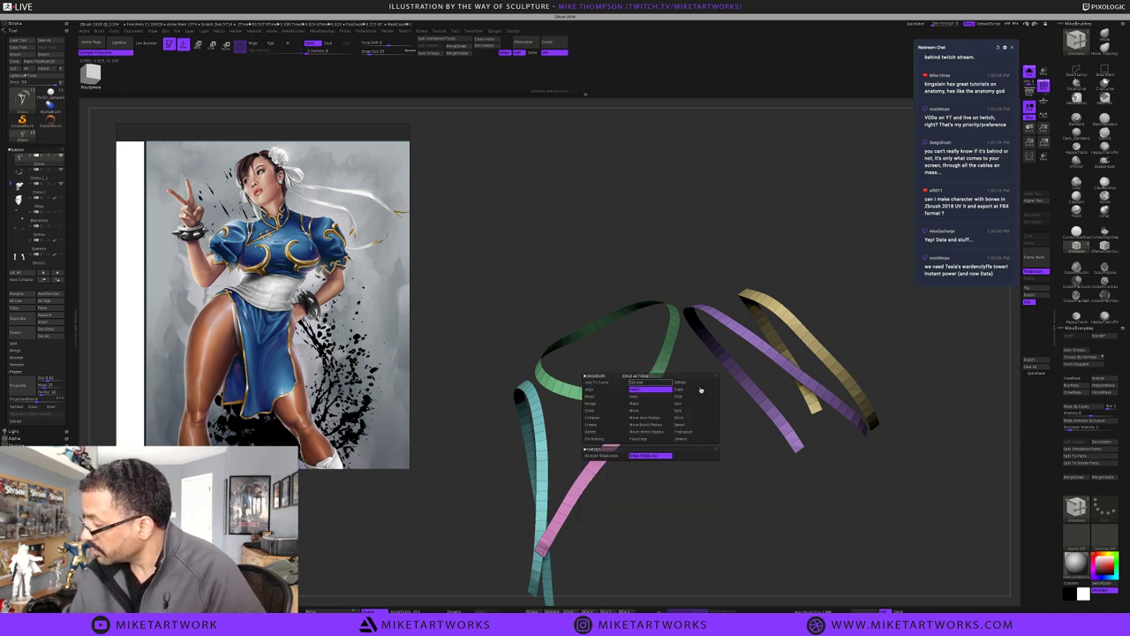
pyautogui.click(695, 398)
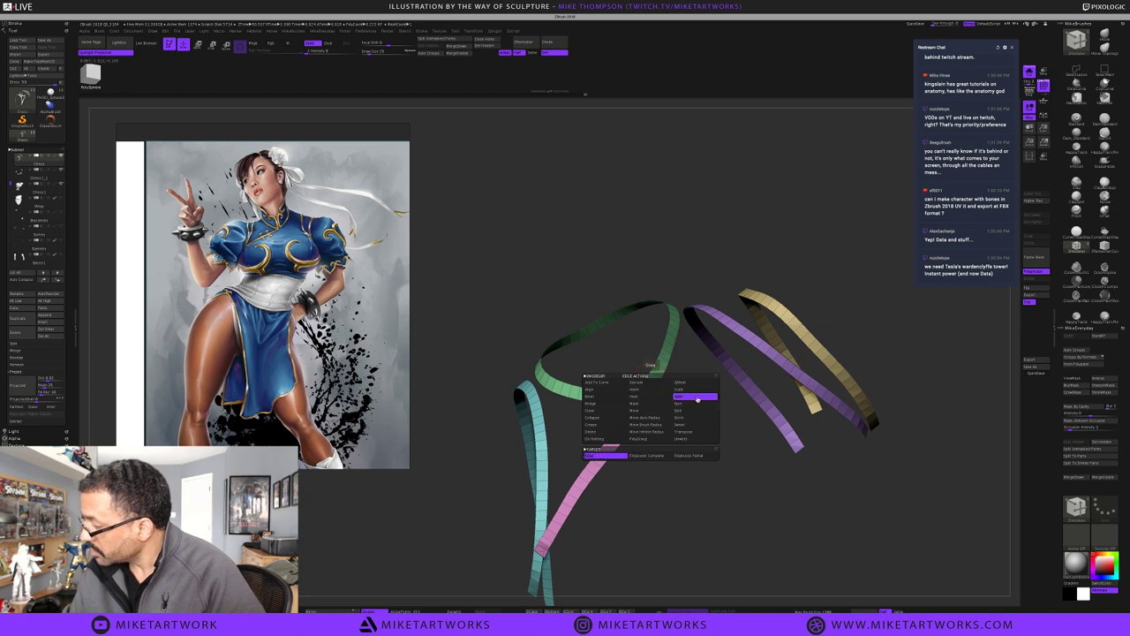
pyautogui.click(632, 446)
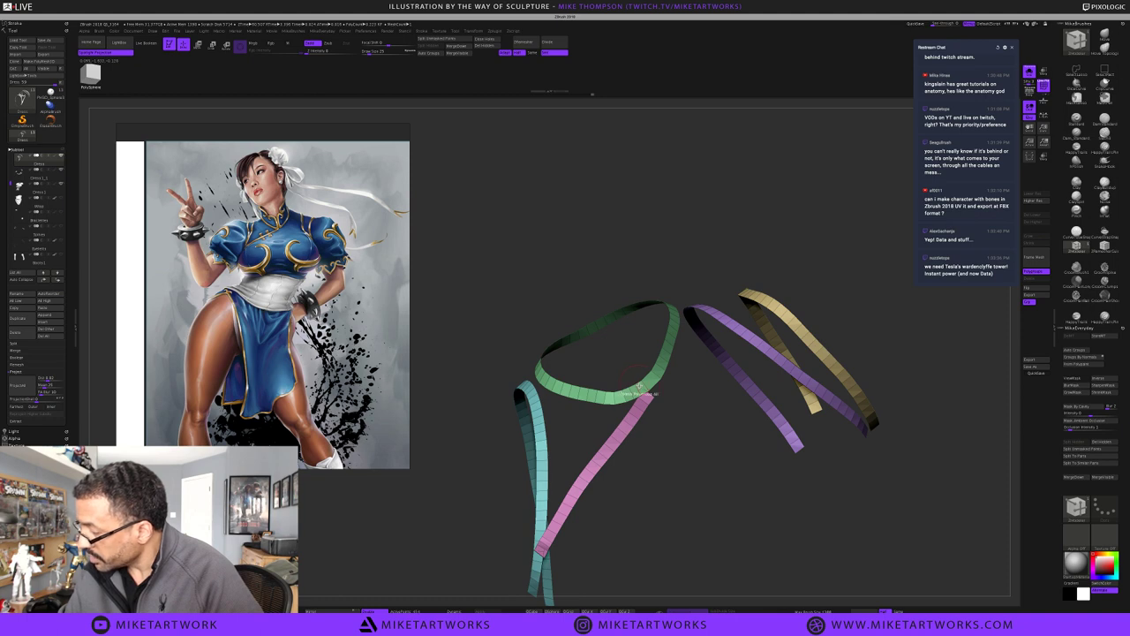
pyautogui.press('space')
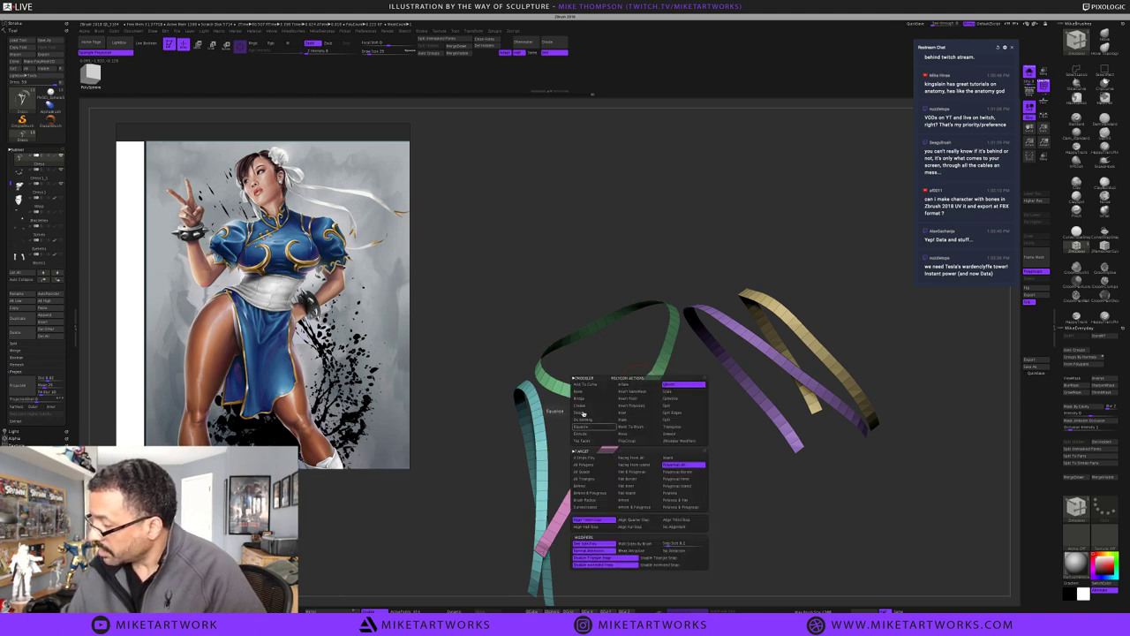
pyautogui.click(583, 413)
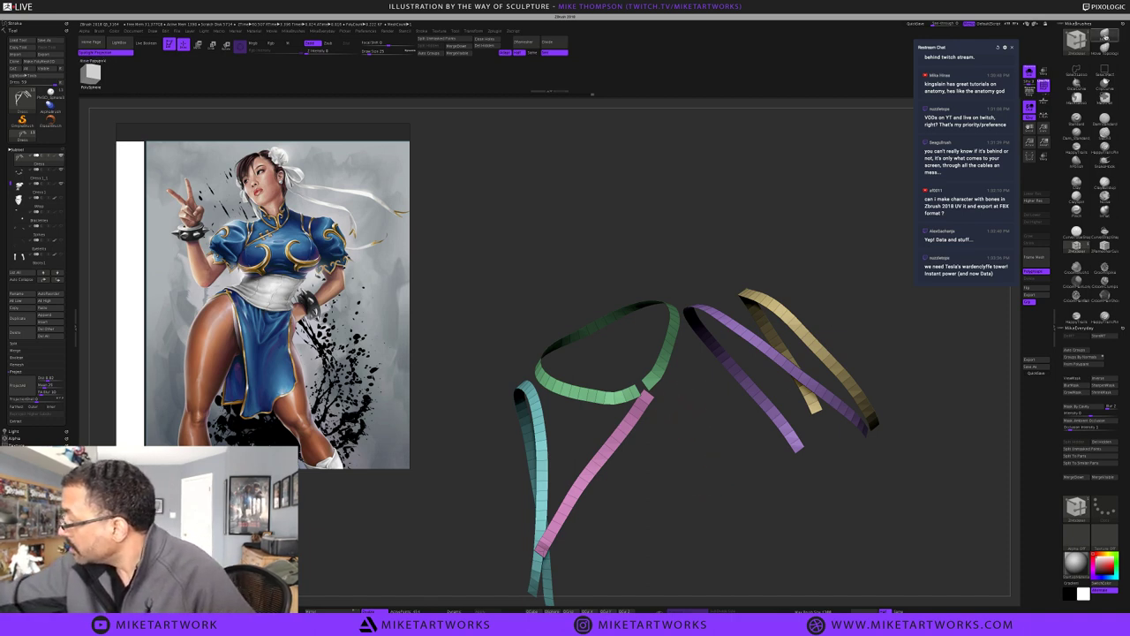
# Mask all strips except the pink one, reshape its upper tip into the collar gap with the Move brush, and clear the mask
pyautogui.click(1104, 35)
pyautogui.press('w')
pyautogui.keyDown('ctrl'); pyautogui.click(644, 391); pyautogui.keyUp('ctrl')
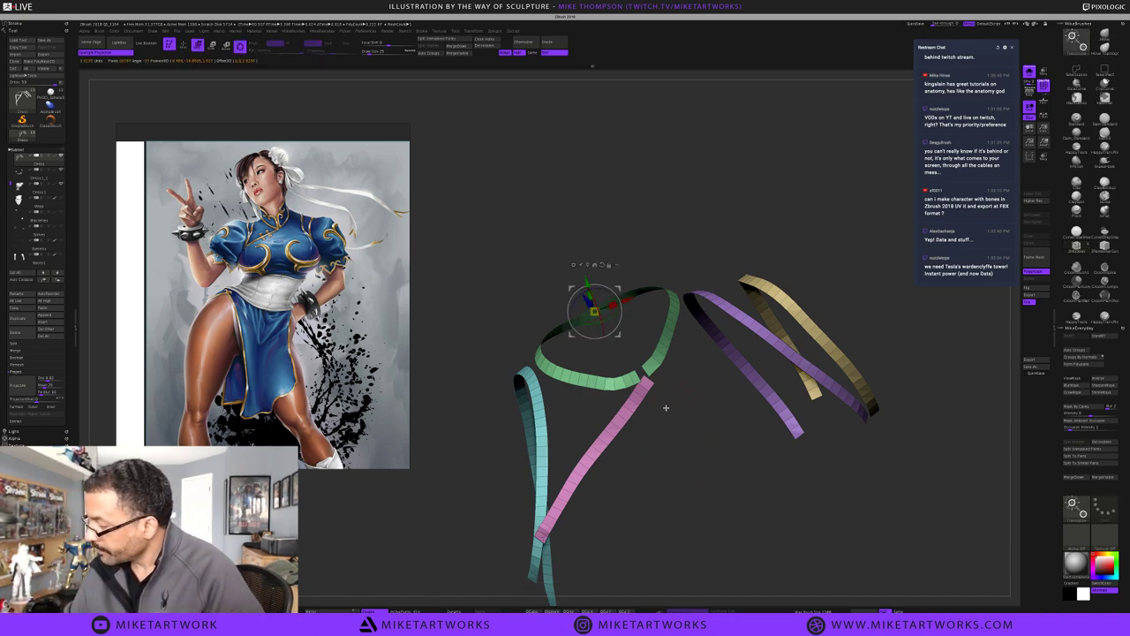
pyautogui.press('q')
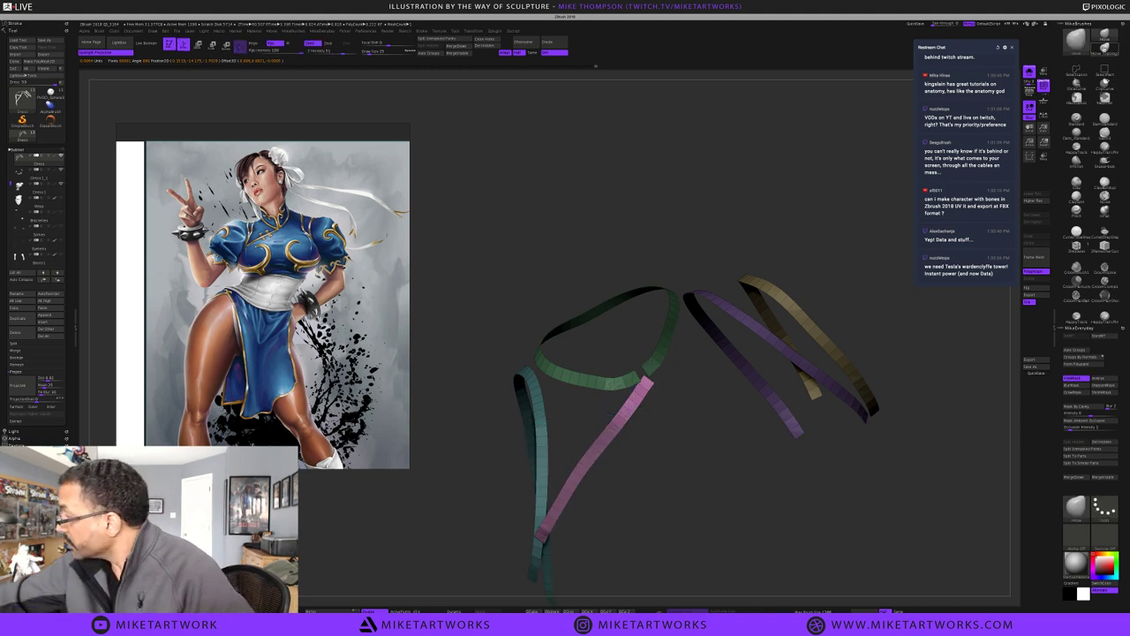
pyautogui.press('s')
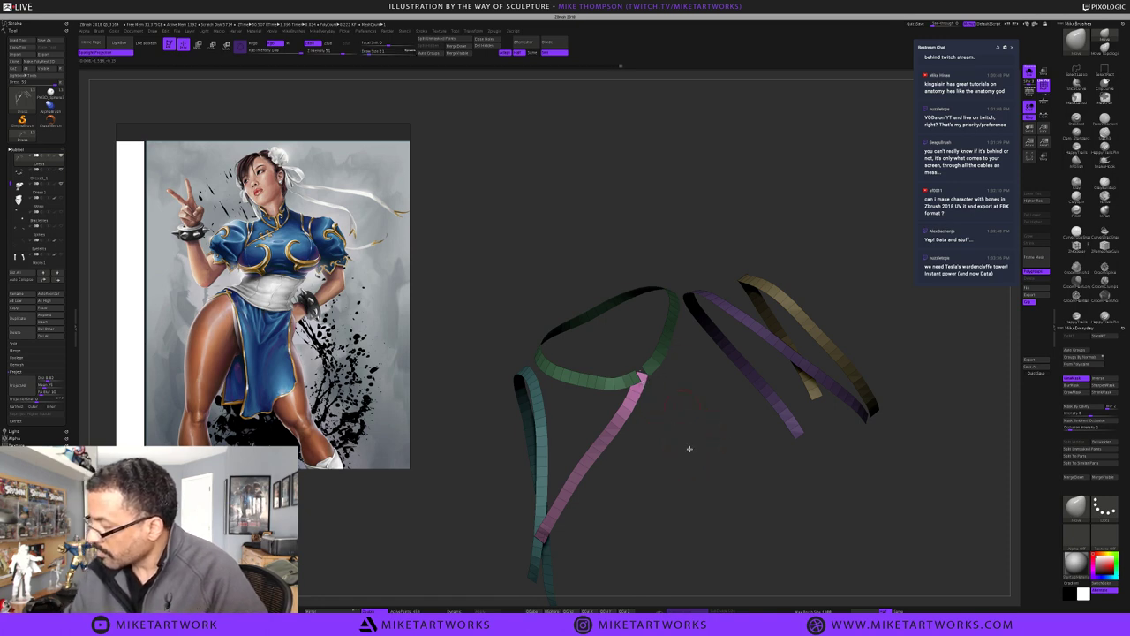
pyautogui.keyDown('ctrl'); pyautogui.click(690, 497); pyautogui.keyUp('ctrl')
# Thicken the green collar strip with the ZModeler QMesh action targeting Polygroup All
pyautogui.moveTo(704, 496); pyautogui.dragTo(772, 490)
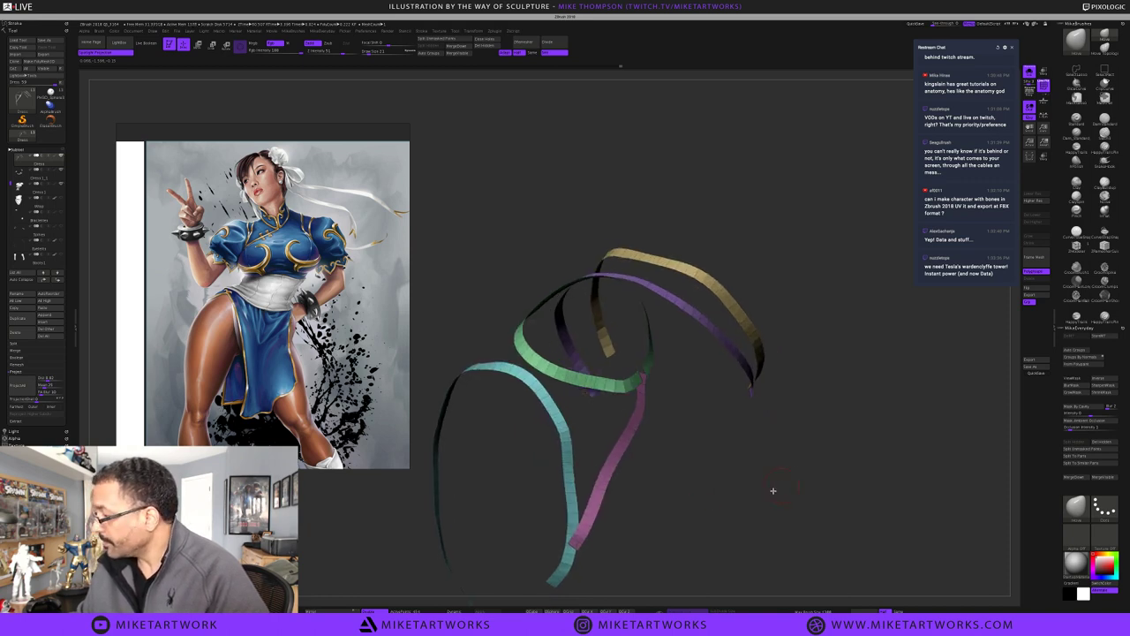
pyautogui.moveTo(707, 516)
pyautogui.mouseDown()
pyautogui.moveTo(741, 469)
pyautogui.moveTo(760, 467)
pyautogui.moveTo(745, 449)
pyautogui.moveTo(718, 467)
pyautogui.mouseUp()
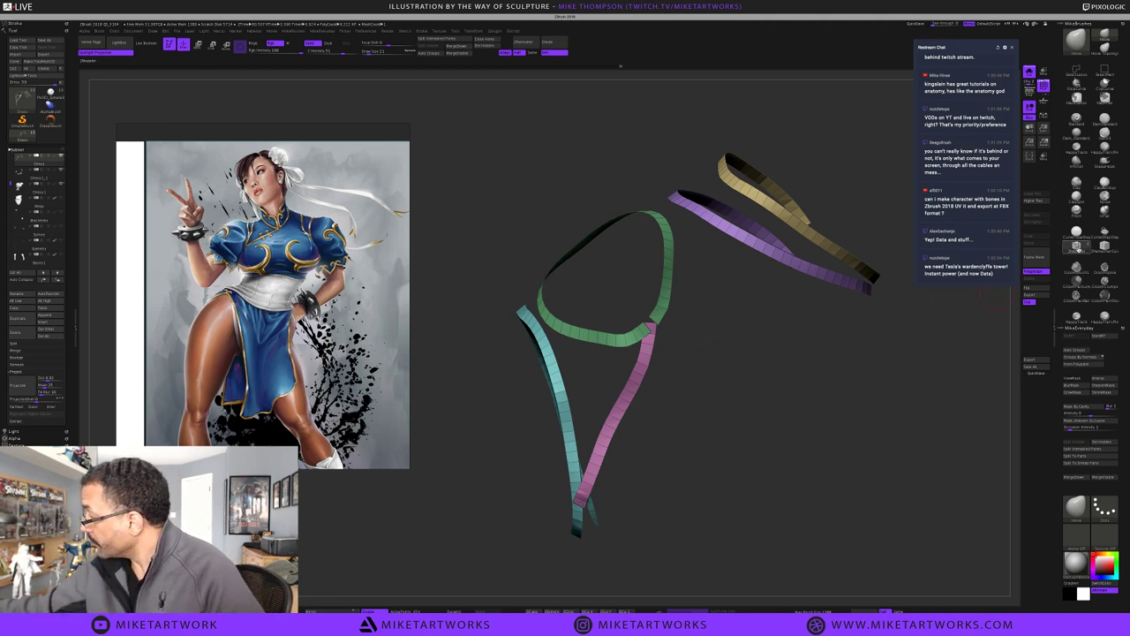
pyautogui.click(1076, 247)
pyautogui.moveTo(691, 356); pyautogui.dragTo(691, 285)
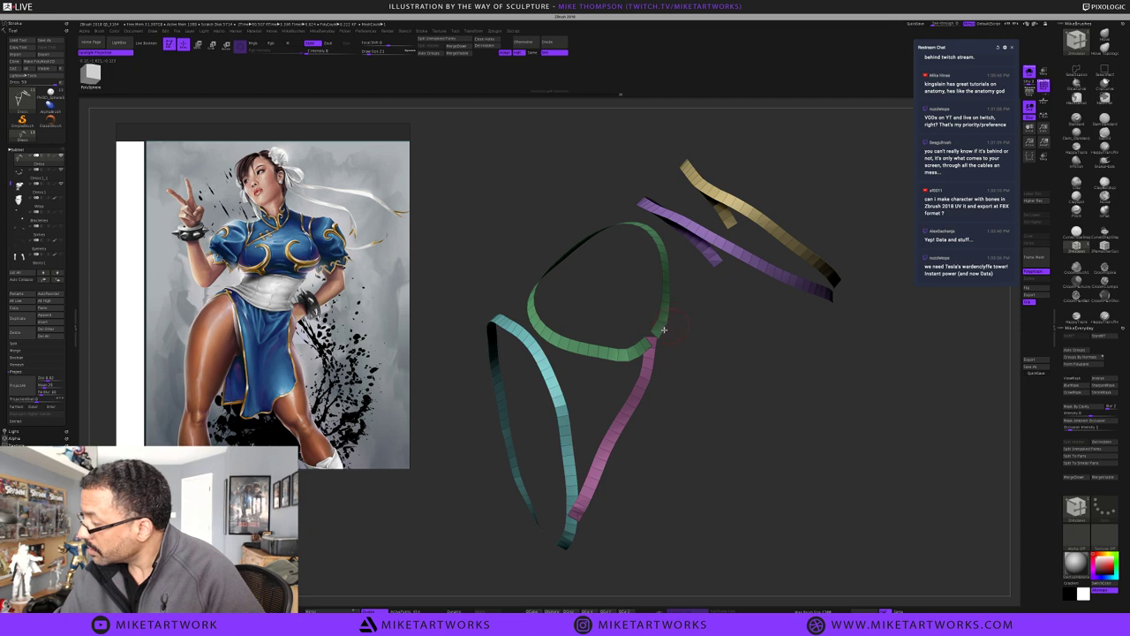
pyautogui.press('space')
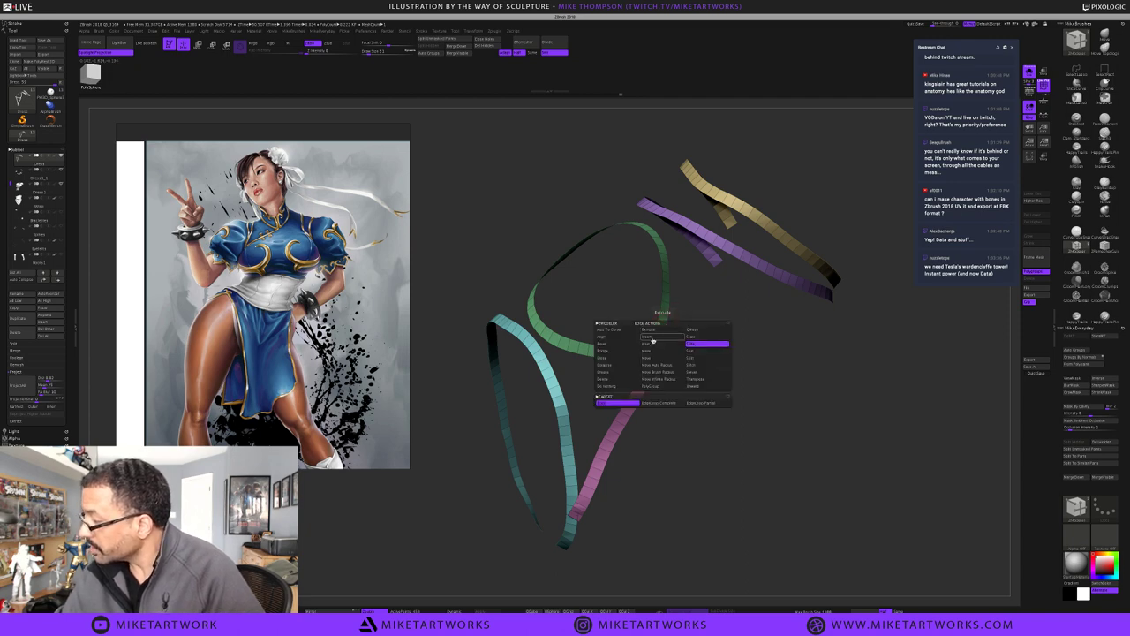
pyautogui.click(652, 339)
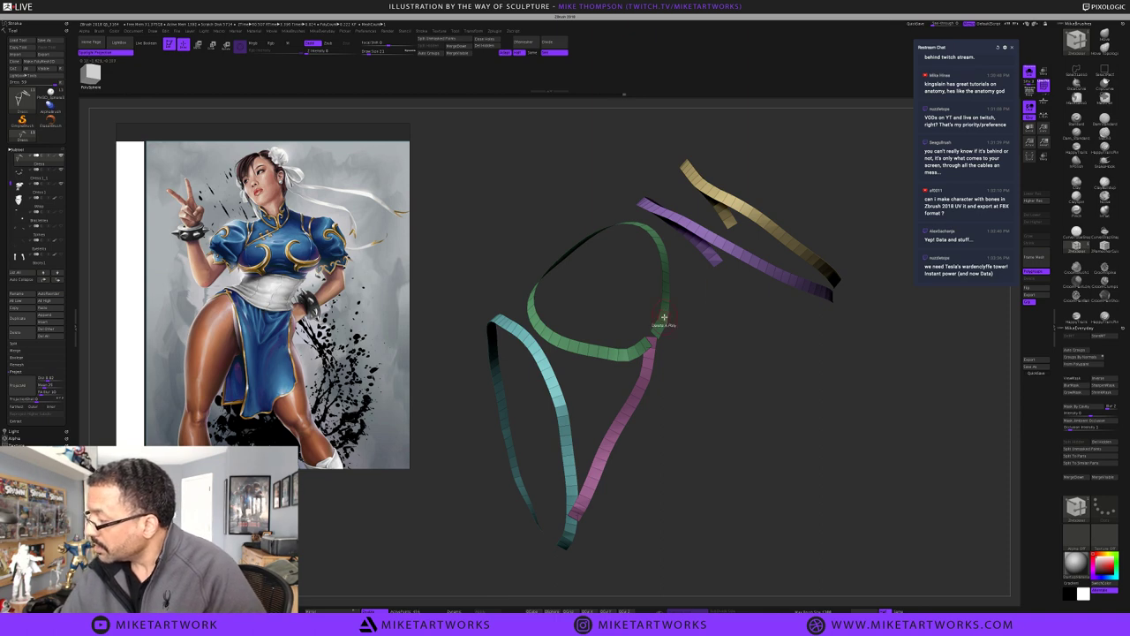
pyautogui.press('space')
pyautogui.click(695, 317)
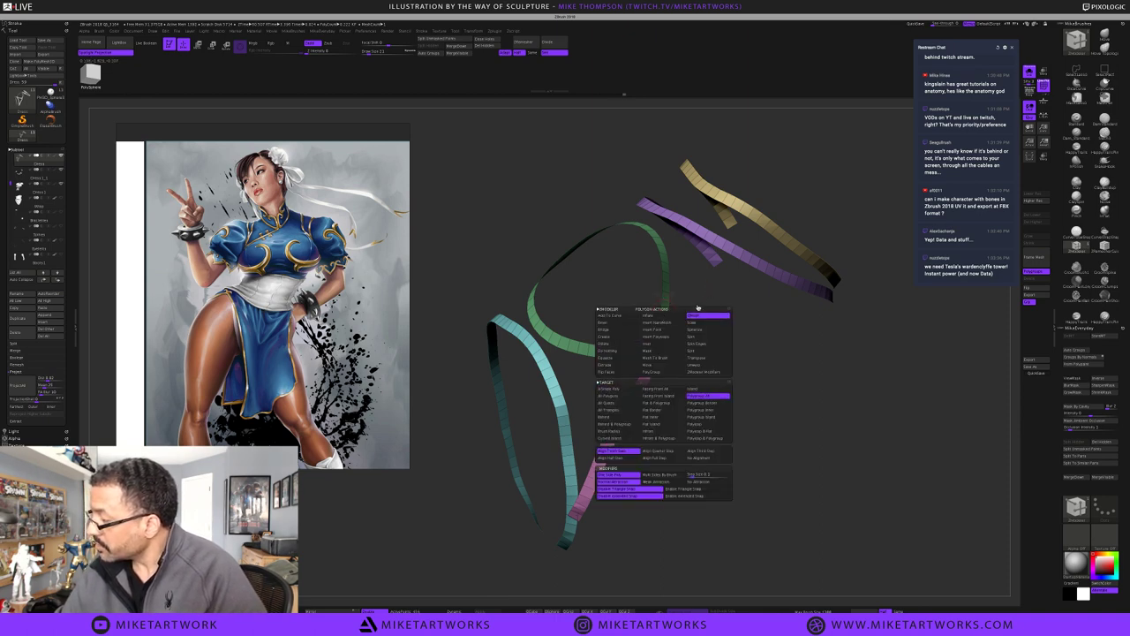
pyautogui.click(668, 314)
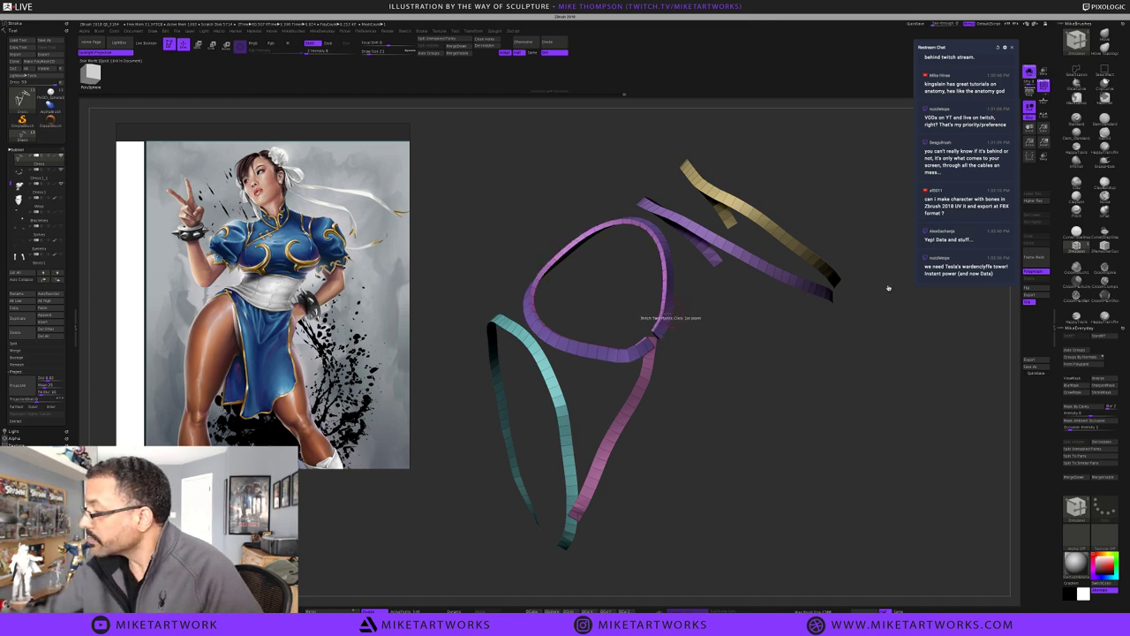
# Check the thickened collar against the full body, and apply the same QMesh thickness to the pink chest strip
pyautogui.click(1030, 72)
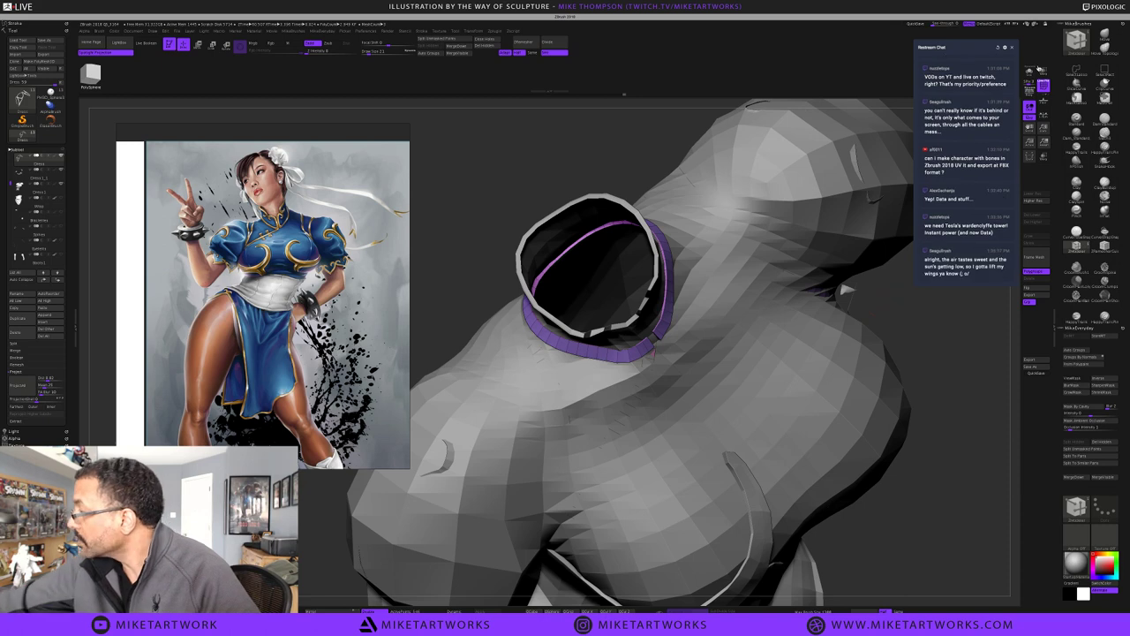
pyautogui.click(1028, 71)
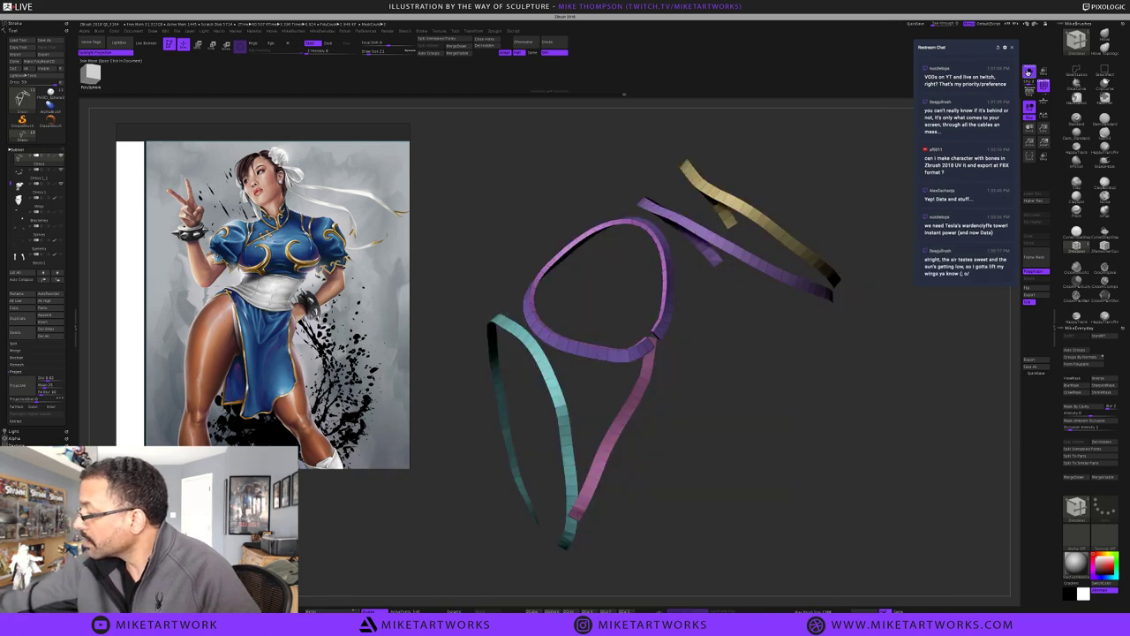
pyautogui.click(646, 373)
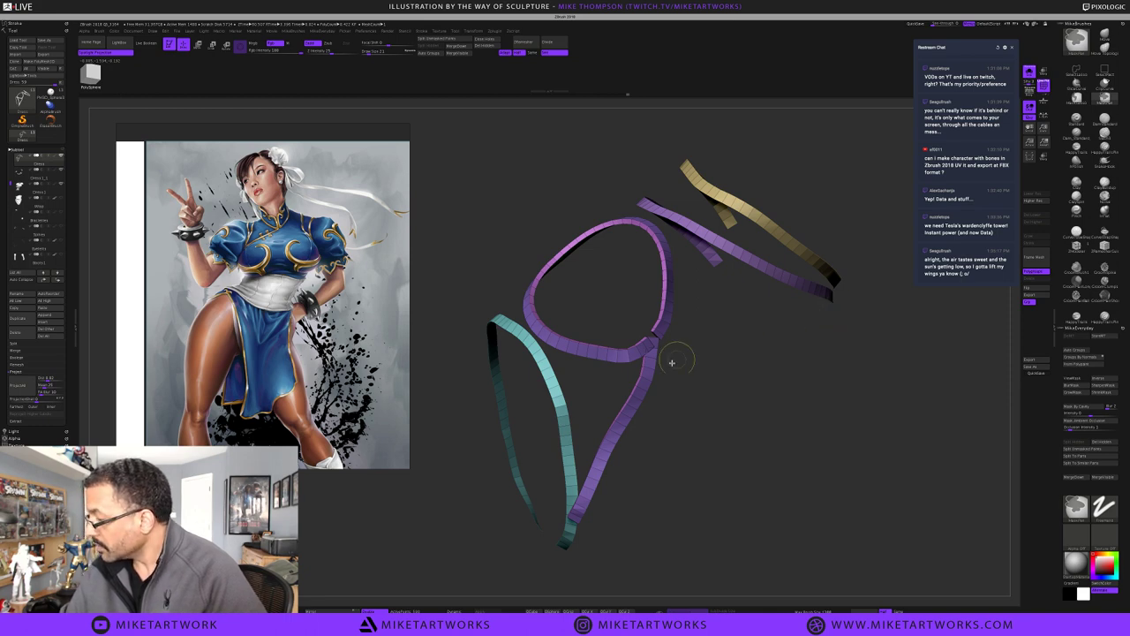
pyautogui.press('b')
pyautogui.press('c')
pyautogui.press('s')
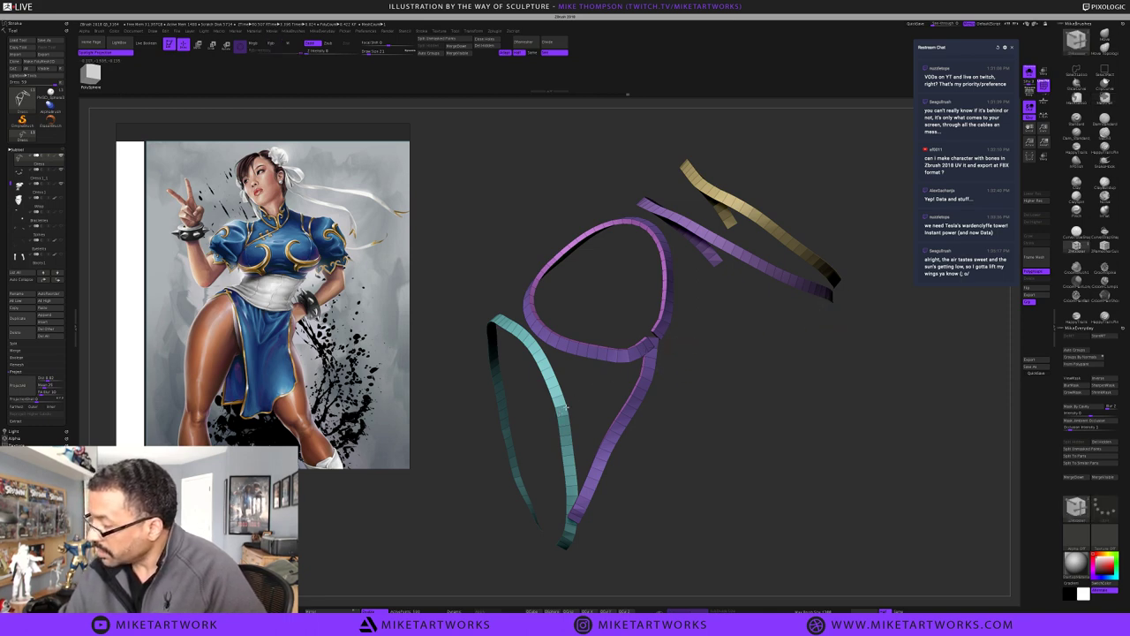
# Try to thicken the teal, purple and gold strips with the same QMesh action, and undo these extrusions
pyautogui.click(561, 413)
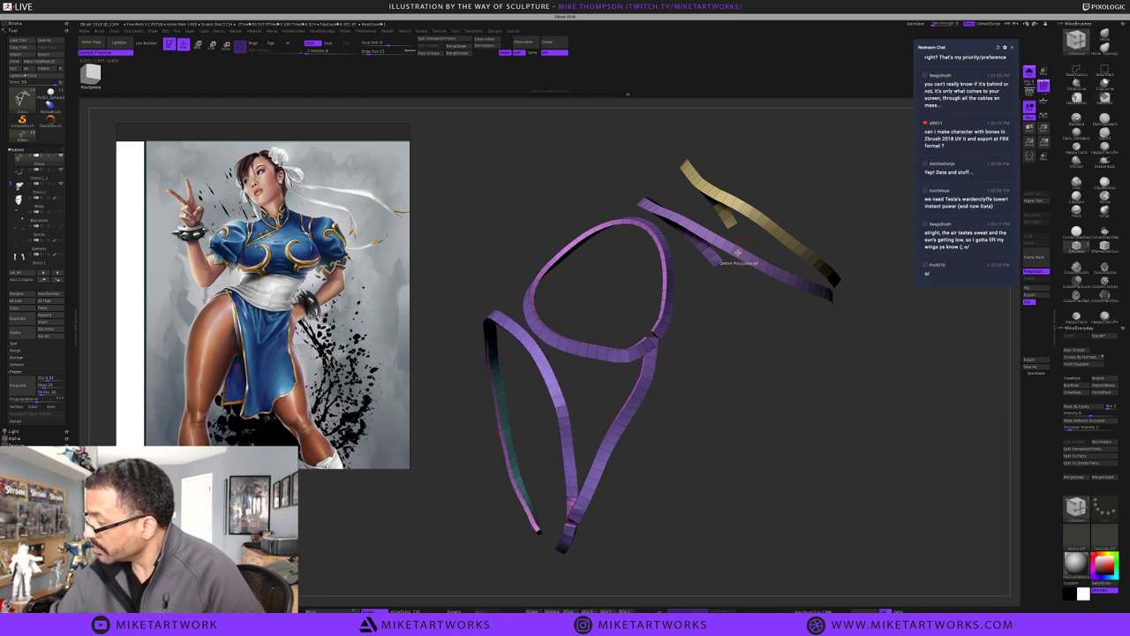
pyautogui.click(761, 214)
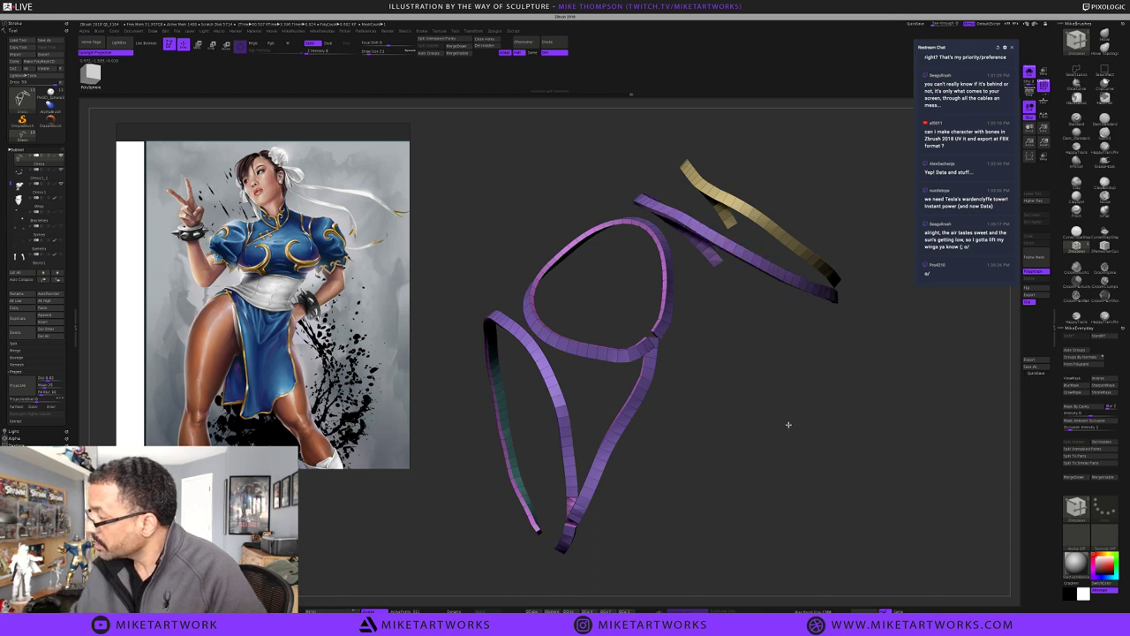
pyautogui.moveTo(743, 439); pyautogui.dragTo(770, 499)
pyautogui.hotkey('ctrl', 'z')
pyautogui.hotkey('ctrl', 'z')
pyautogui.hotkey('ctrl', 'z')
pyautogui.hotkey('ctrl', 'z')
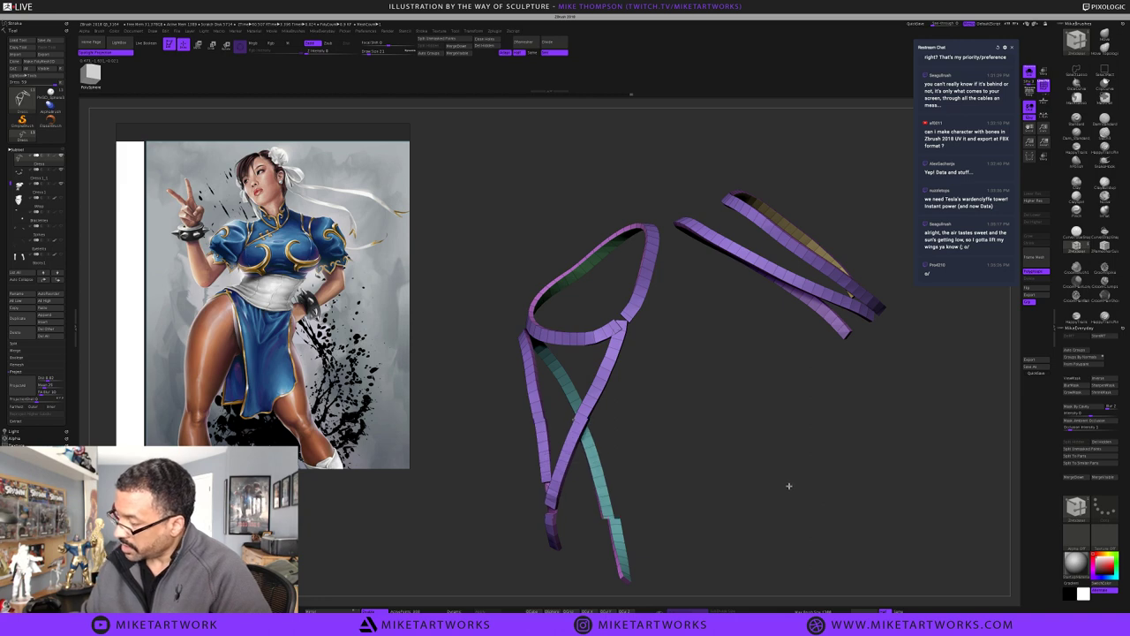
pyautogui.hotkey('ctrl', 'z')
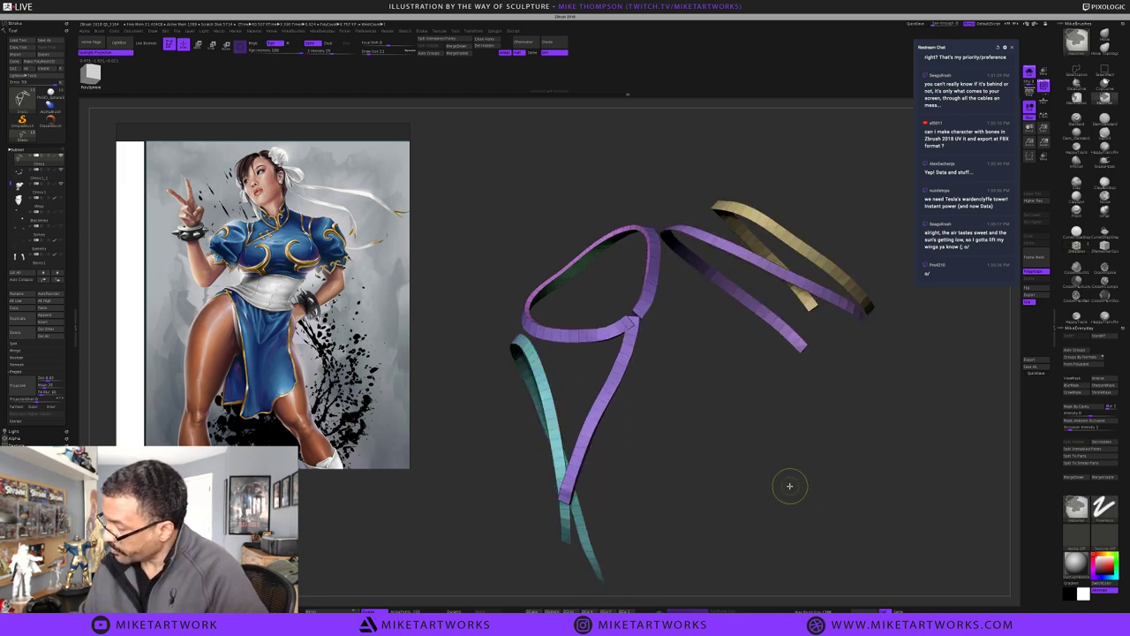
# Thicken the teal shoulder strip with the ZModeler Extrude action targeting Polygroup All
pyautogui.moveTo(749, 485); pyautogui.dragTo(791, 451)
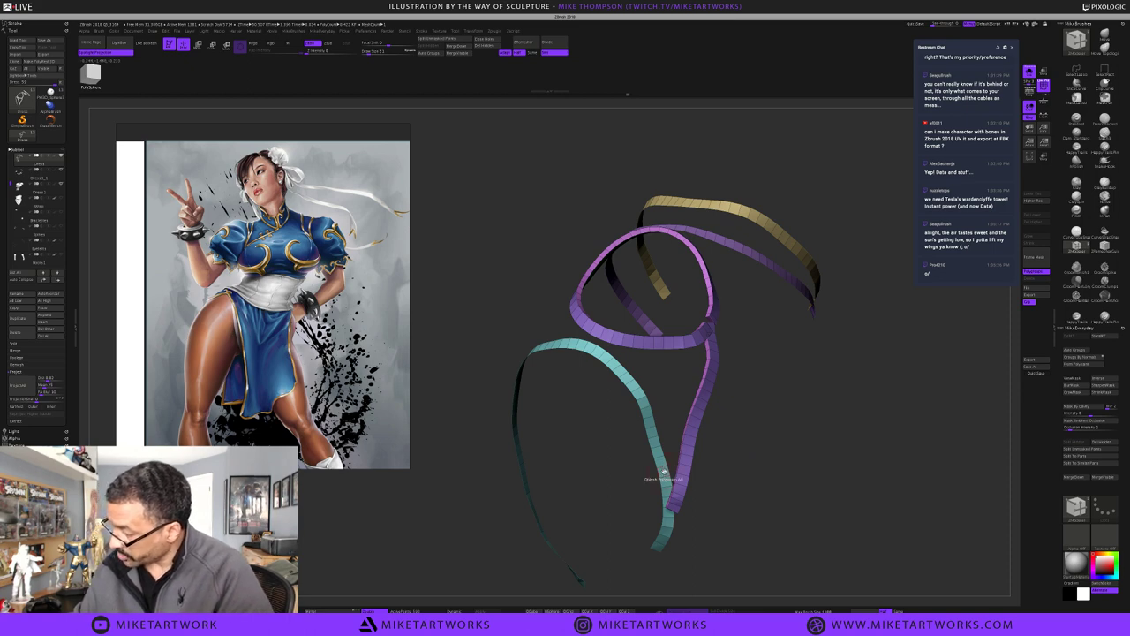
pyautogui.press('space')
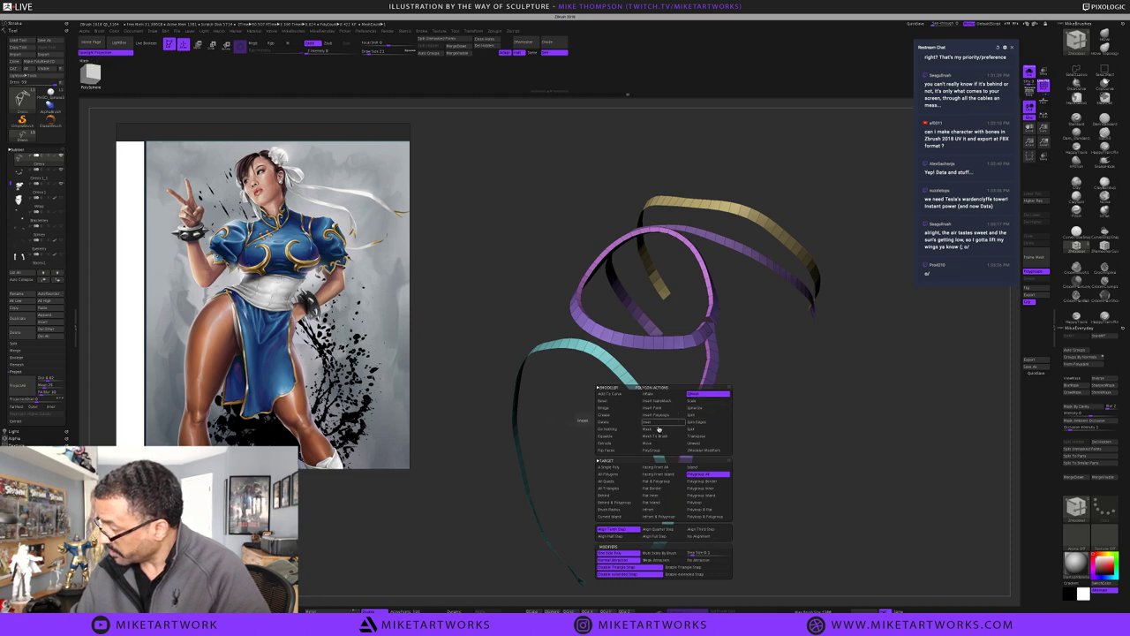
pyautogui.click(607, 436)
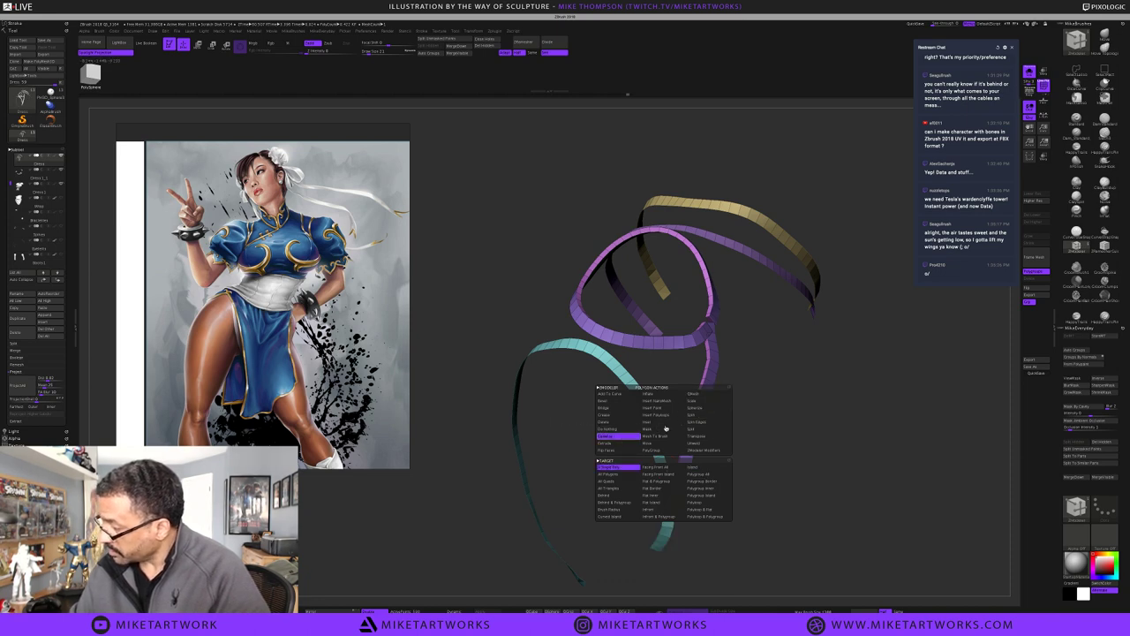
pyautogui.click(606, 443)
pyautogui.moveTo(741, 466); pyautogui.dragTo(718, 469)
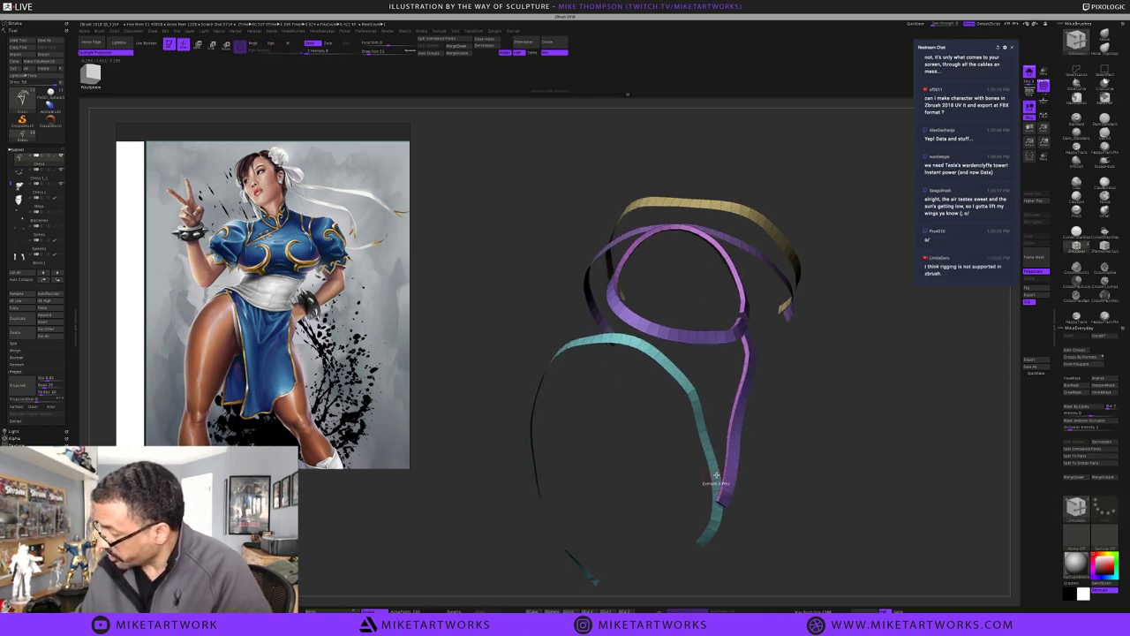
pyautogui.press('space')
pyautogui.click(755, 475)
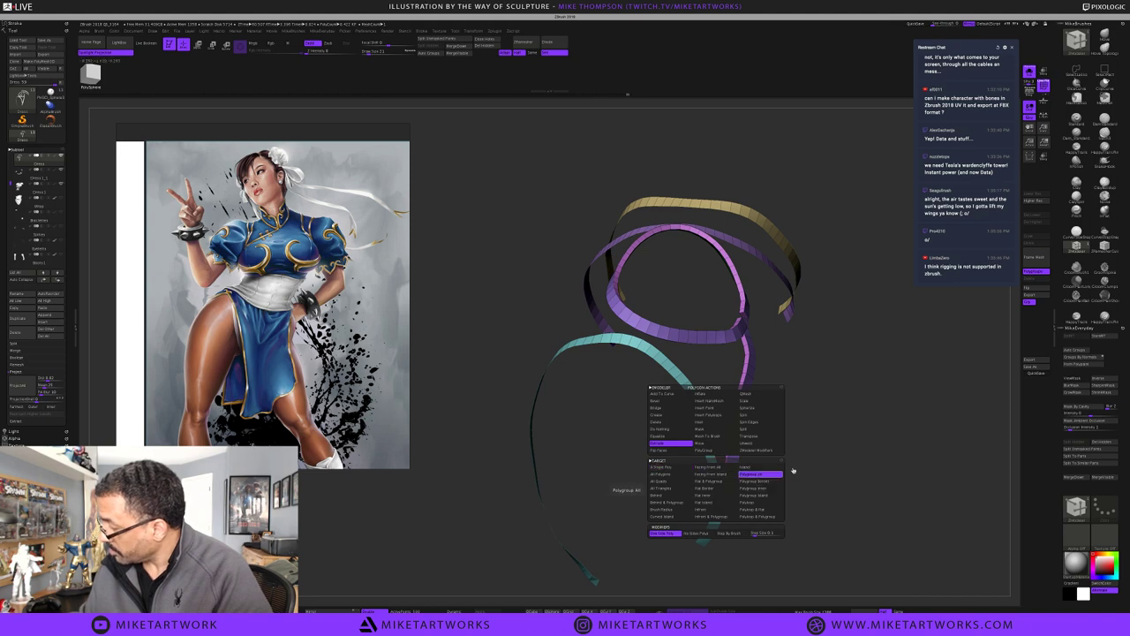
pyautogui.click(720, 475)
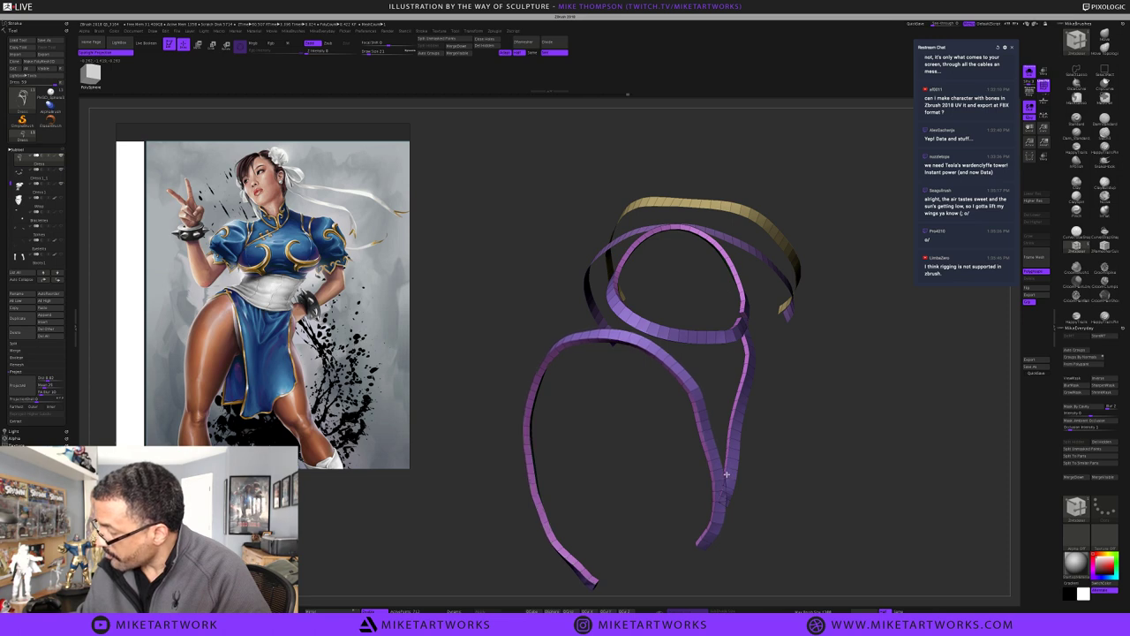
# Thicken the front purple shoulder strip and the purple rear strip with Extrude targeting Polygroup All, and check them against the full body
pyautogui.click(725, 474)
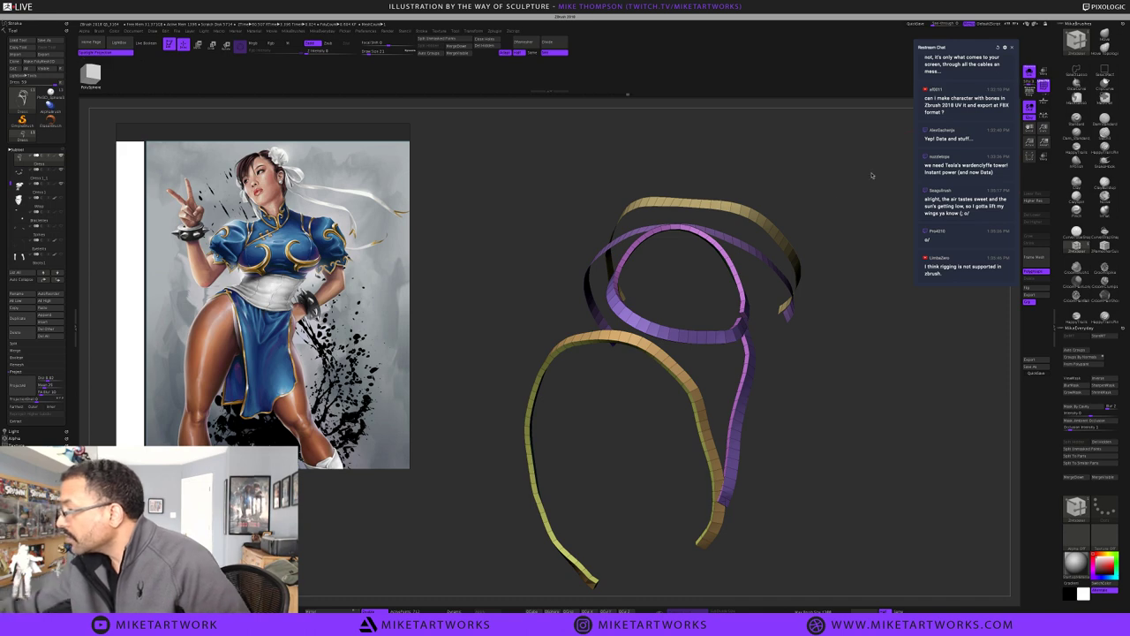
pyautogui.click(770, 232)
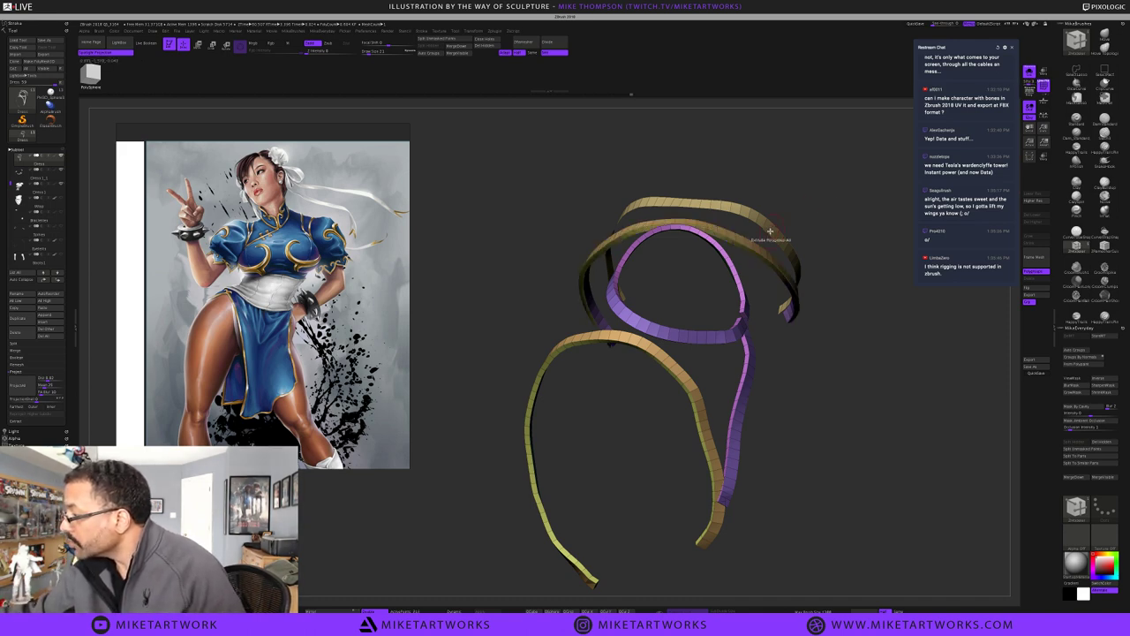
pyautogui.click(1029, 71)
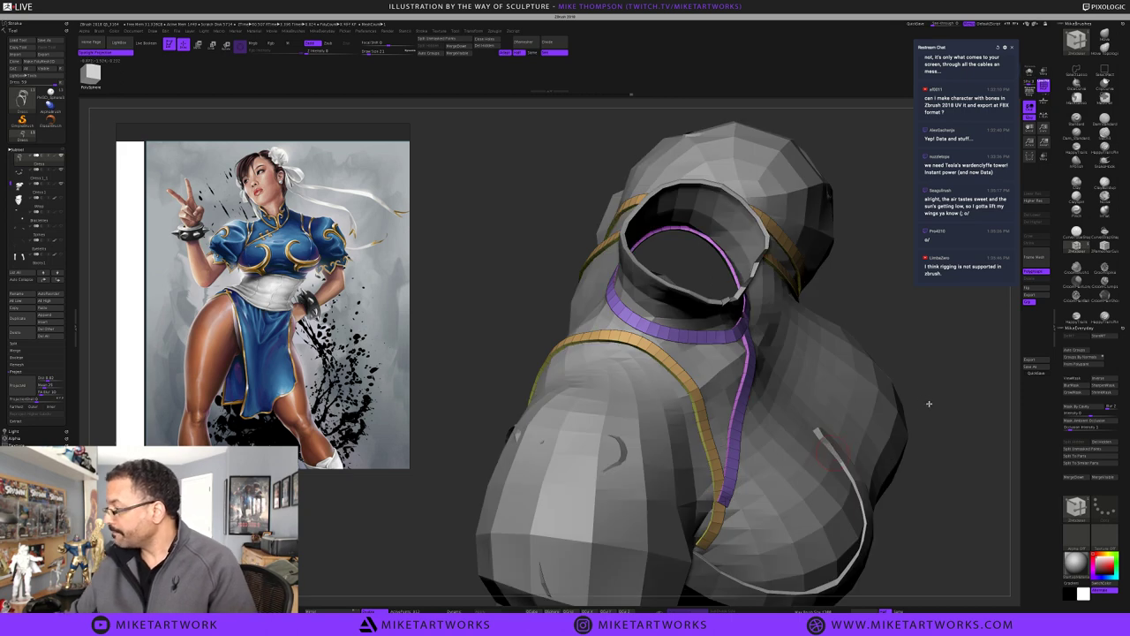
pyautogui.keyDown('alt'); pyautogui.moveTo(911, 365); pyautogui.dragTo(911, 365); pyautogui.keyUp('alt')
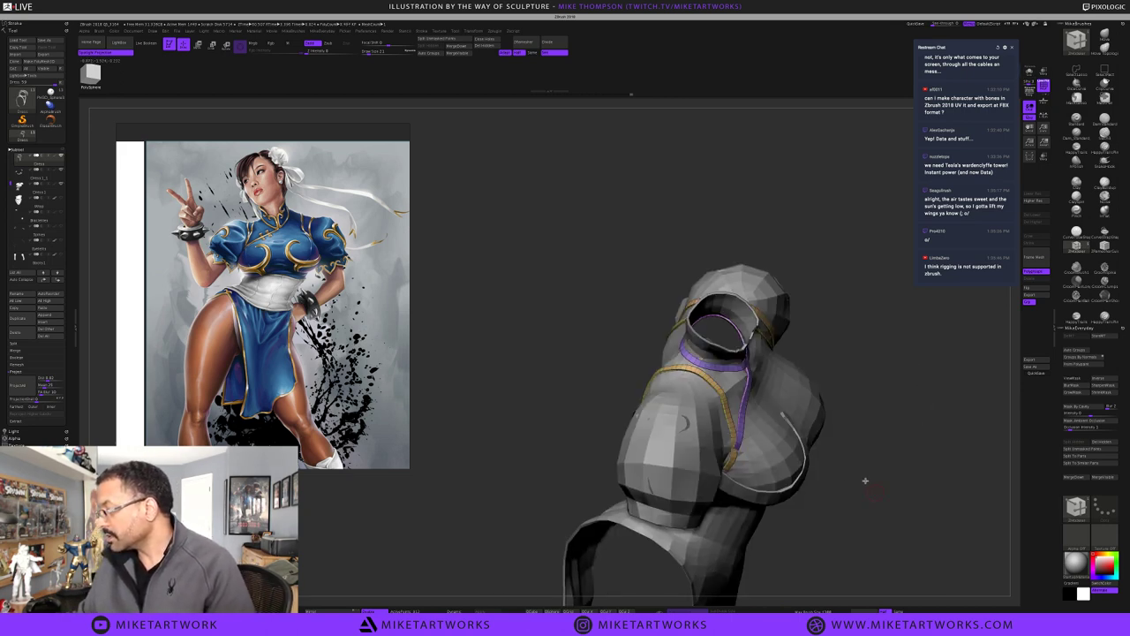
pyautogui.moveTo(865, 480); pyautogui.dragTo(868, 473)
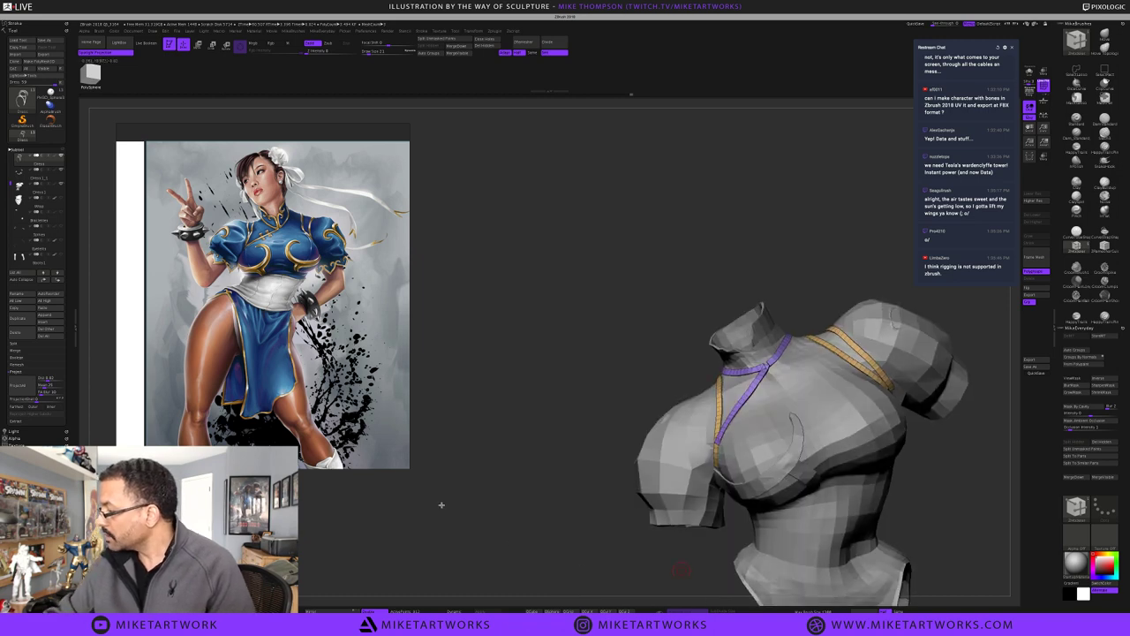
pyautogui.press('f')
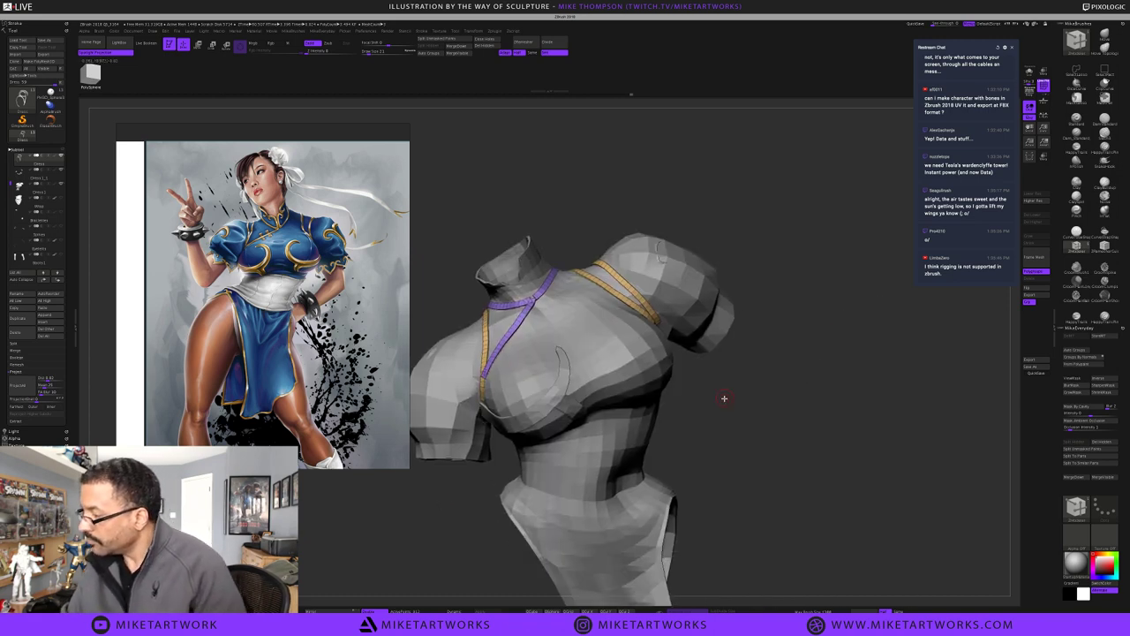
pyautogui.moveTo(721, 392); pyautogui.dragTo(715, 394)
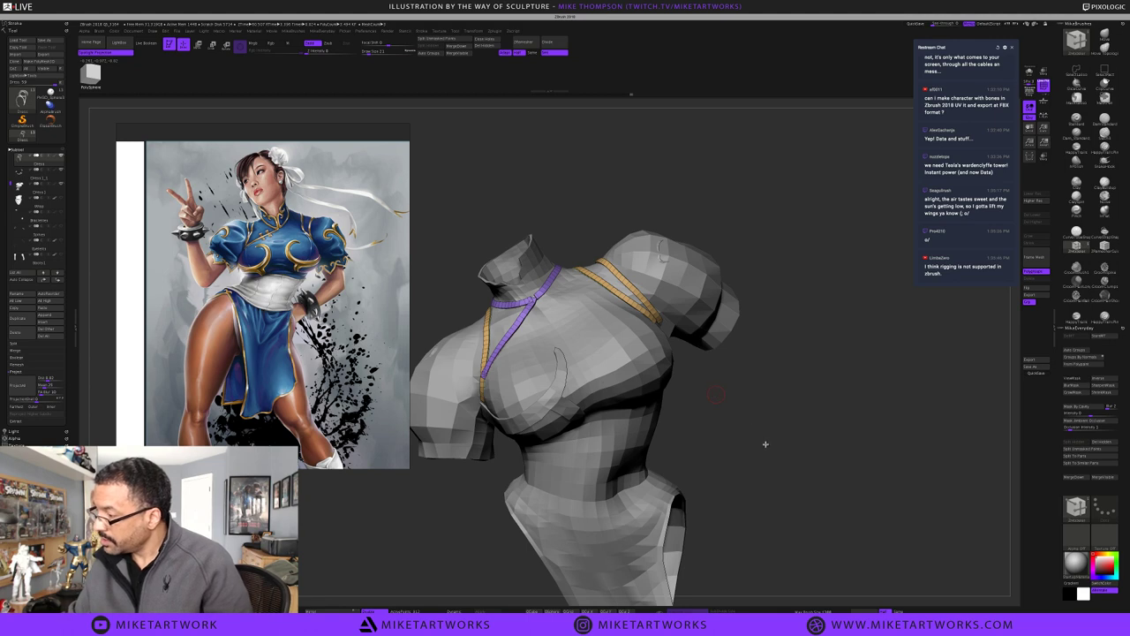
pyautogui.keyDown('alt'); pyautogui.moveTo(765, 444); pyautogui.dragTo(814, 493); pyautogui.keyUp('alt')
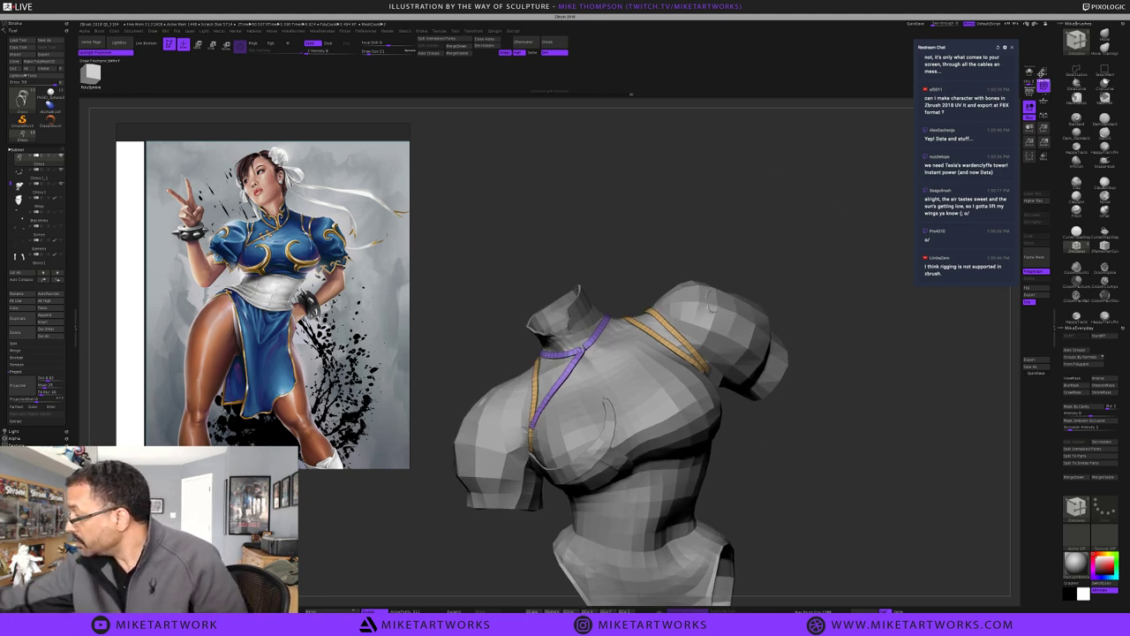
pyautogui.click(1030, 71)
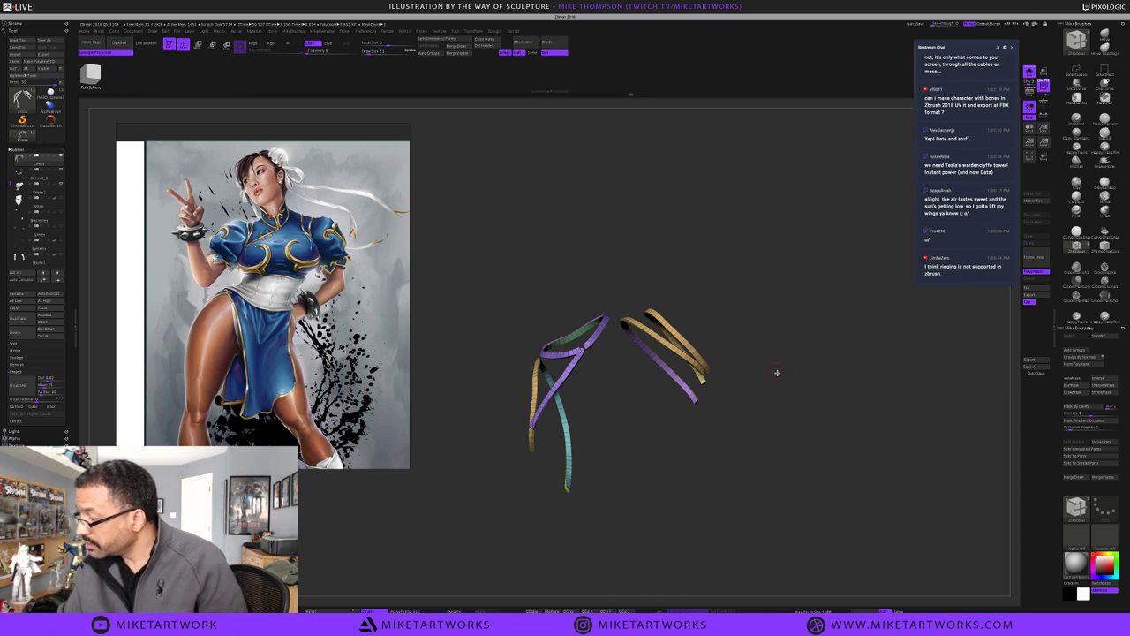
pyautogui.moveTo(777, 372); pyautogui.dragTo(781, 367)
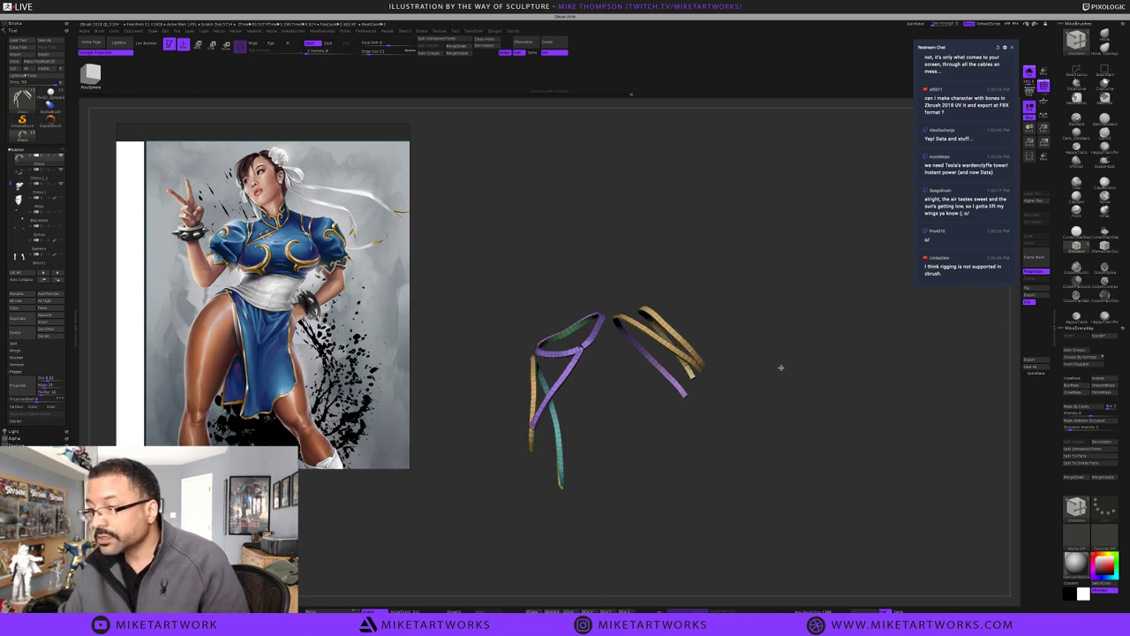
# Switch to the curled ornament strips subtool (Dress1_1) and pull the pink strip's inner chest end to a point with the Move brush
pyautogui.click(52, 179)
pyautogui.moveTo(778, 395); pyautogui.dragTo(768, 462)
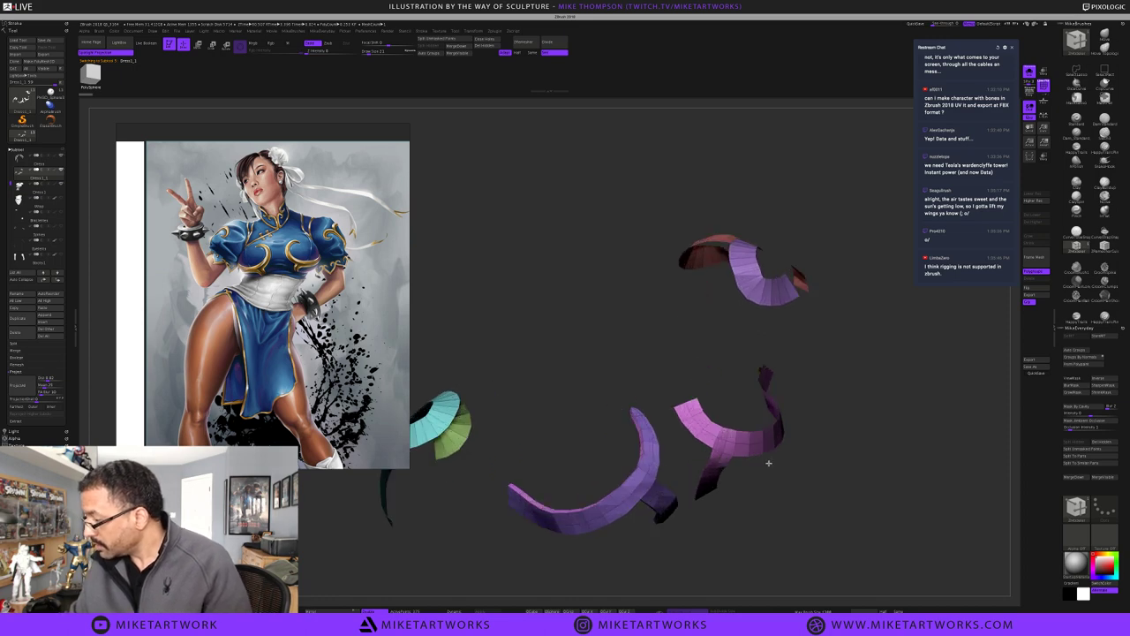
pyautogui.moveTo(850, 422); pyautogui.dragTo(822, 463)
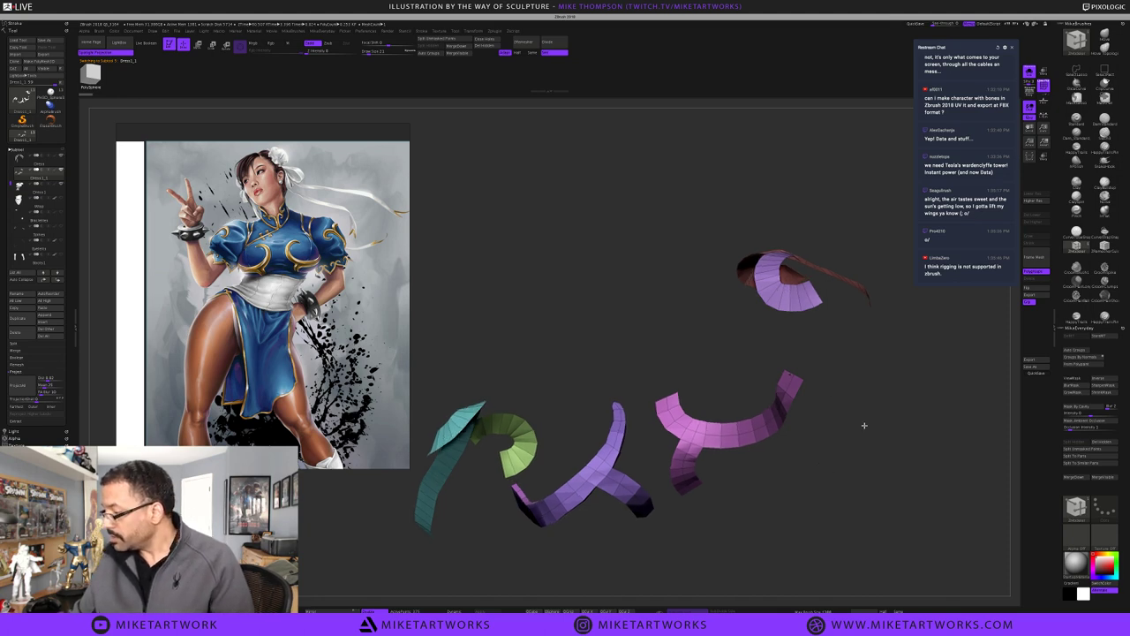
pyautogui.moveTo(865, 426); pyautogui.dragTo(741, 354)
pyautogui.click(1104, 36)
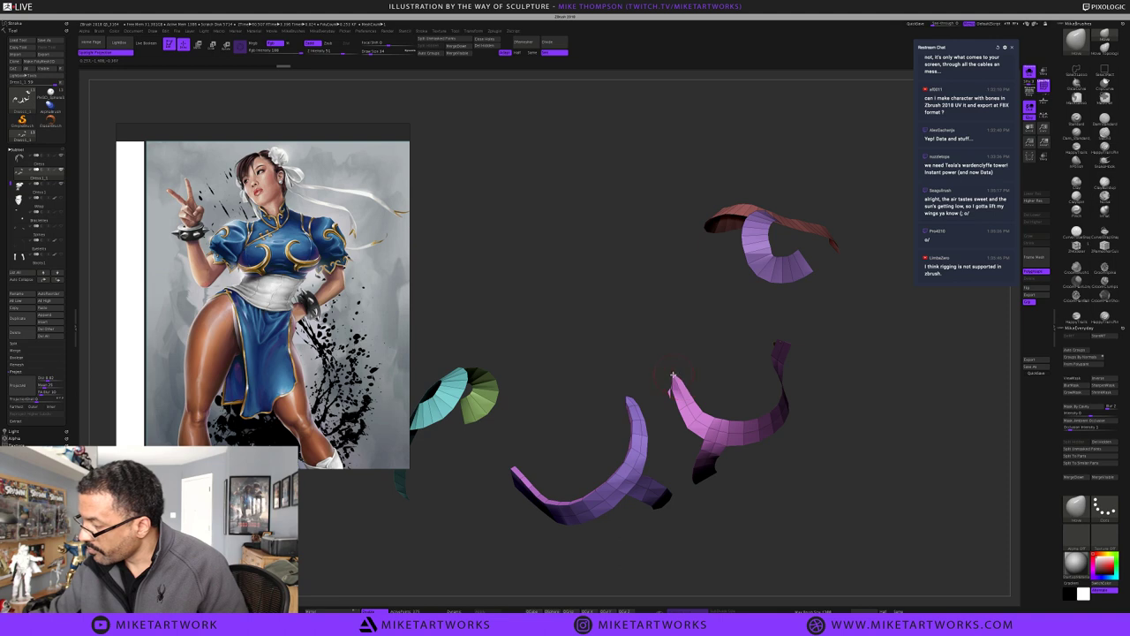
pyautogui.moveTo(680, 381); pyautogui.dragTo(675, 377)
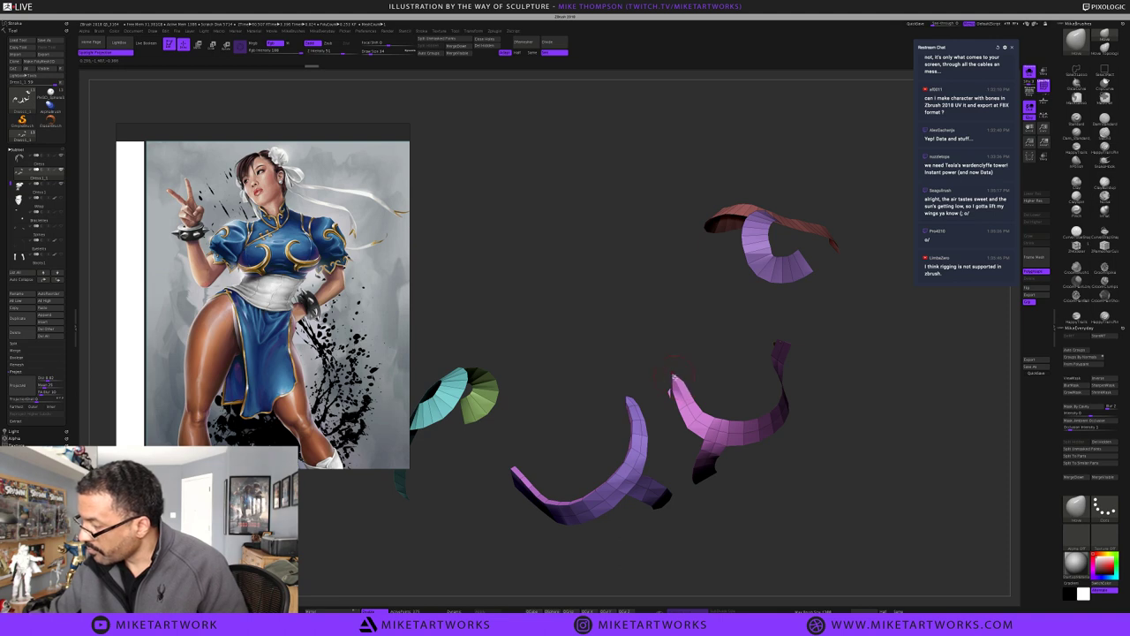
# Refine the pink ornament strip's curve and ends with the Move brush, checking its shape from several angles
pyautogui.moveTo(772, 512); pyautogui.dragTo(777, 496)
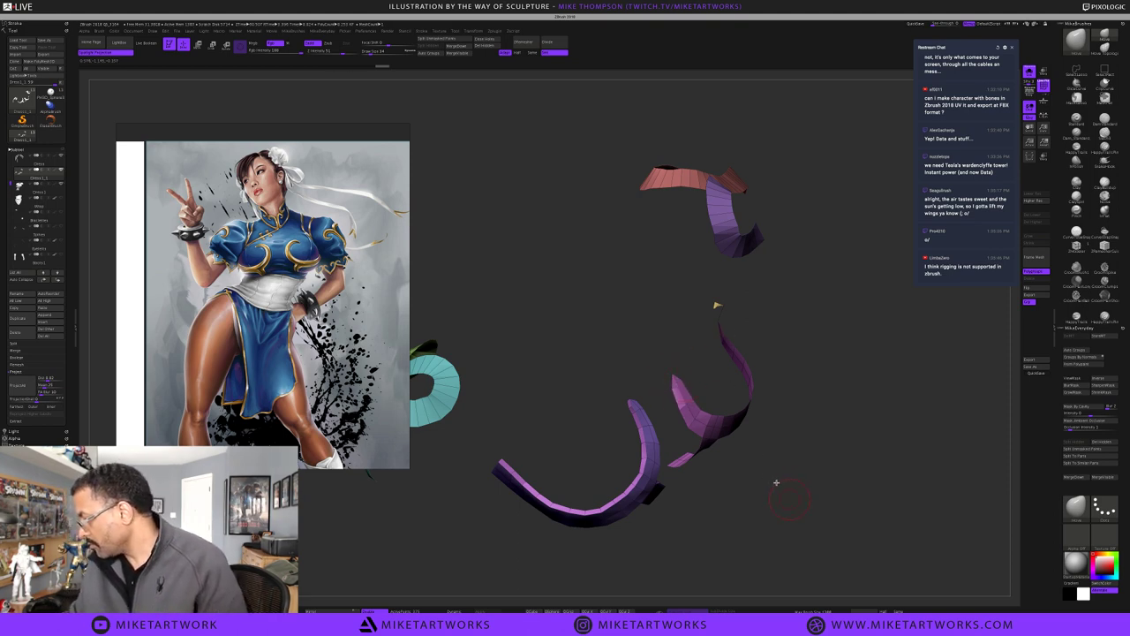
pyautogui.moveTo(776, 482)
pyautogui.mouseDown()
pyautogui.moveTo(769, 472)
pyautogui.moveTo(779, 472)
pyautogui.mouseUp()
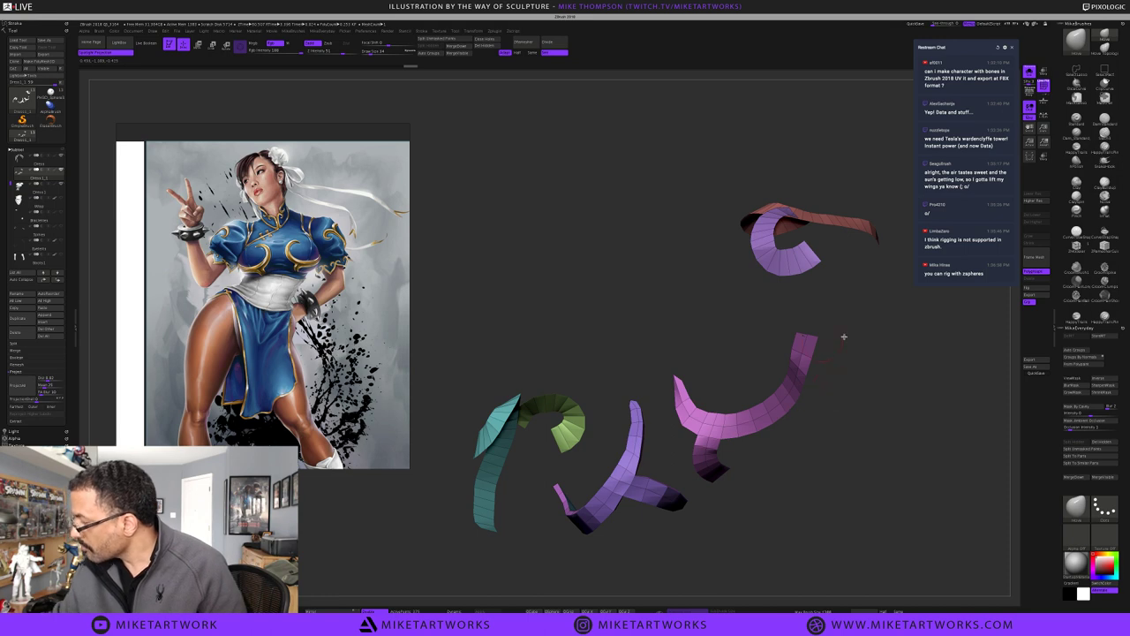
pyautogui.moveTo(866, 428); pyautogui.dragTo(776, 497)
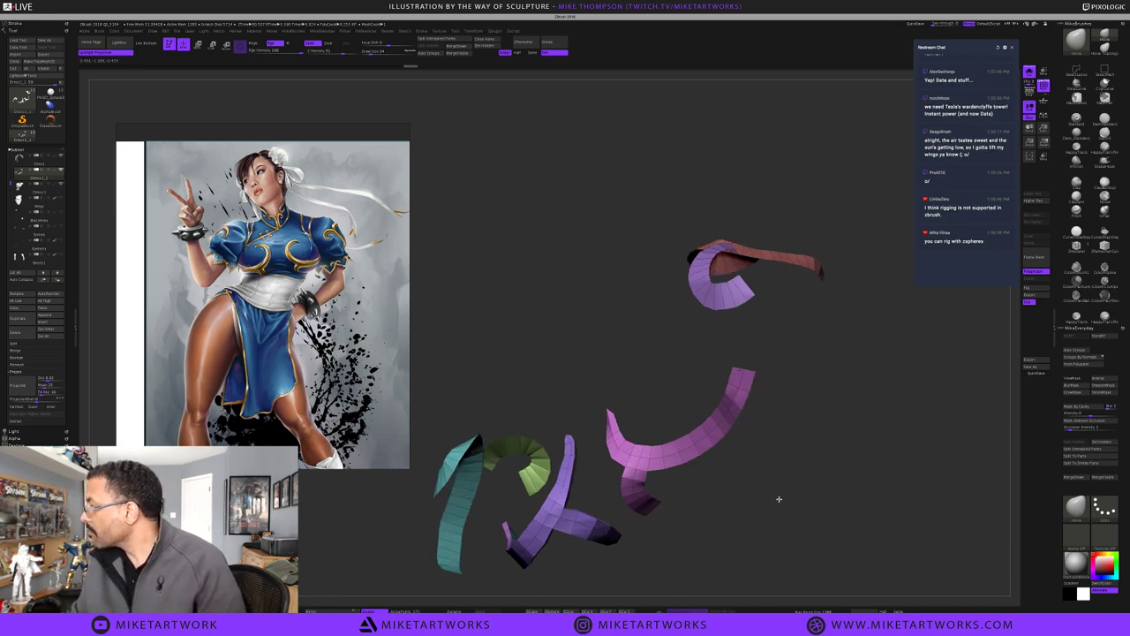
pyautogui.moveTo(805, 433); pyautogui.dragTo(814, 425)
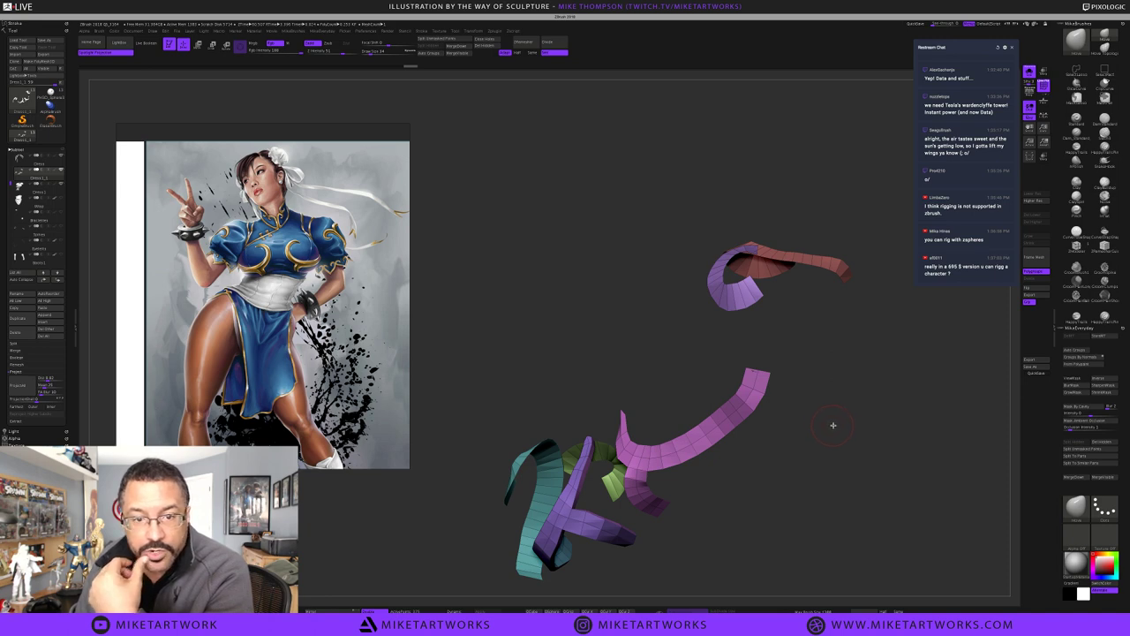
pyautogui.moveTo(792, 442); pyautogui.dragTo(748, 370)
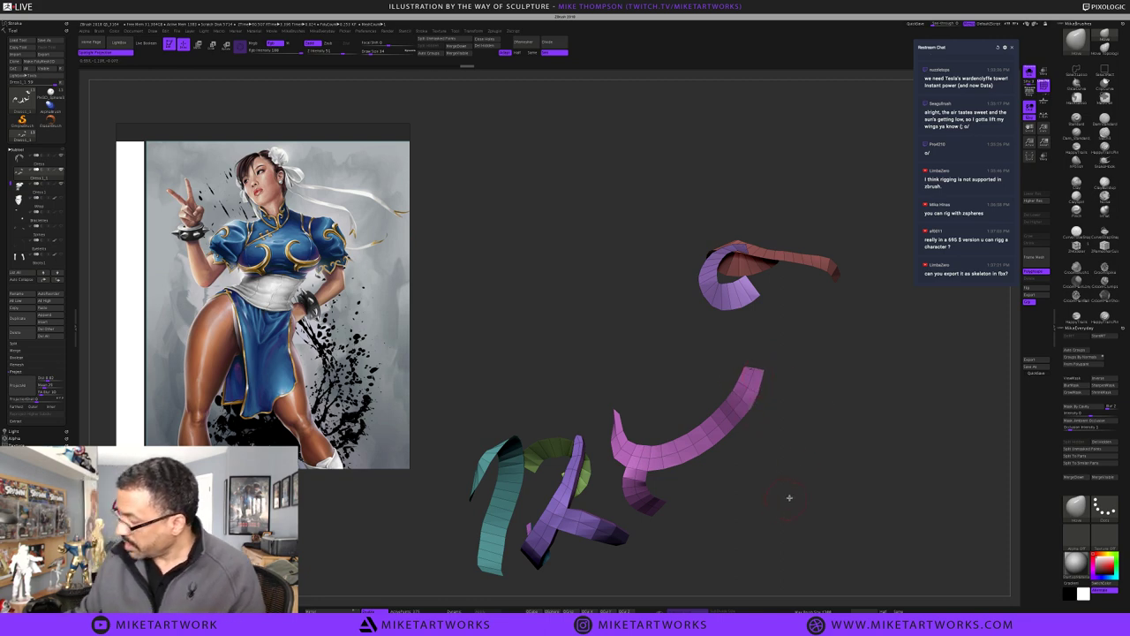
pyautogui.moveTo(786, 512)
pyautogui.mouseDown()
pyautogui.moveTo(769, 524)
pyautogui.moveTo(786, 509)
pyautogui.mouseUp()
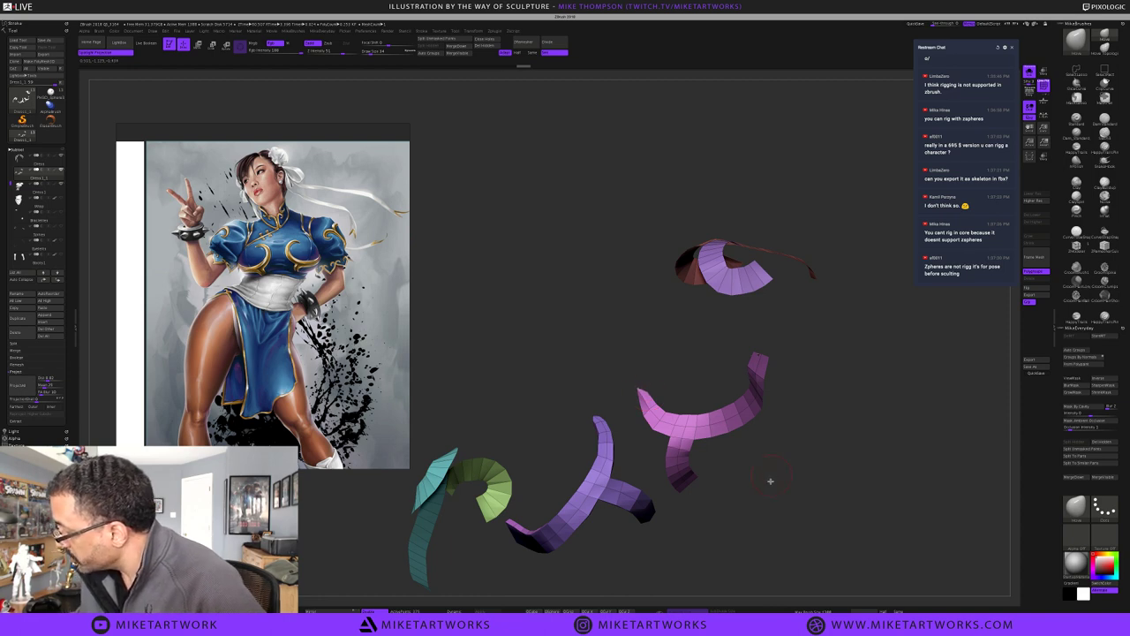
pyautogui.moveTo(769, 482); pyautogui.dragTo(768, 487)
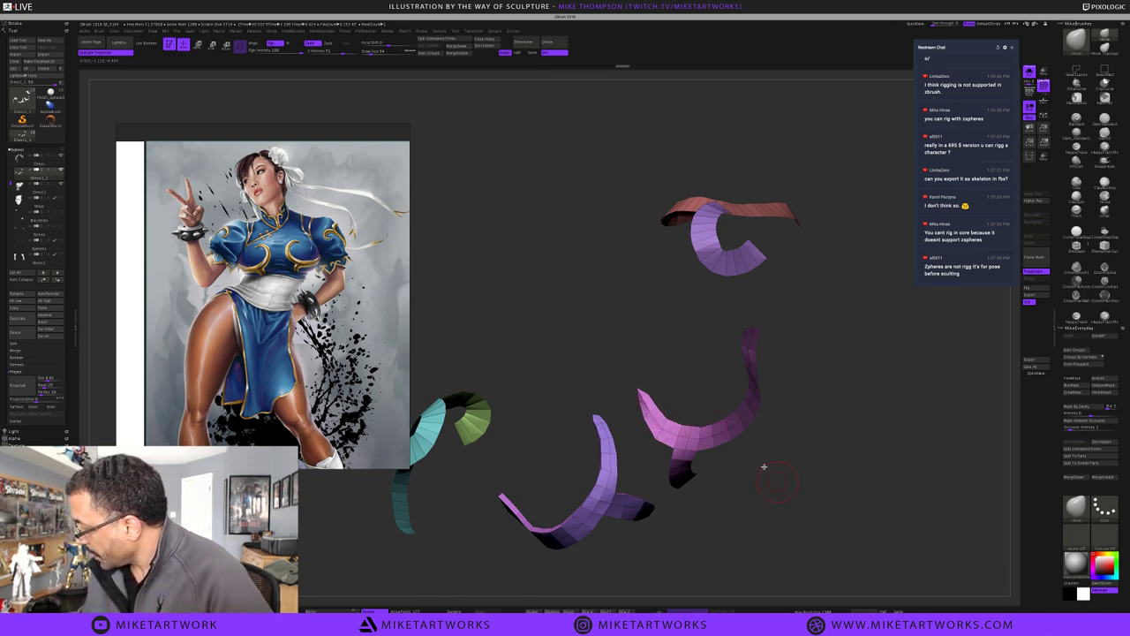
pyautogui.moveTo(764, 466); pyautogui.dragTo(768, 477)
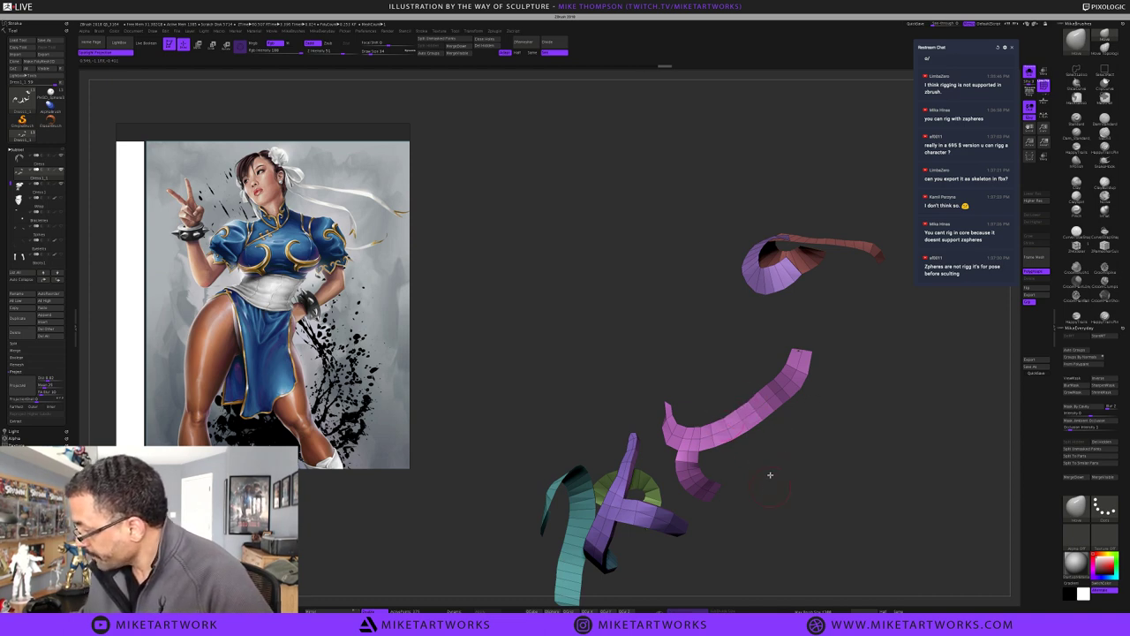
pyautogui.moveTo(769, 462); pyautogui.dragTo(769, 463)
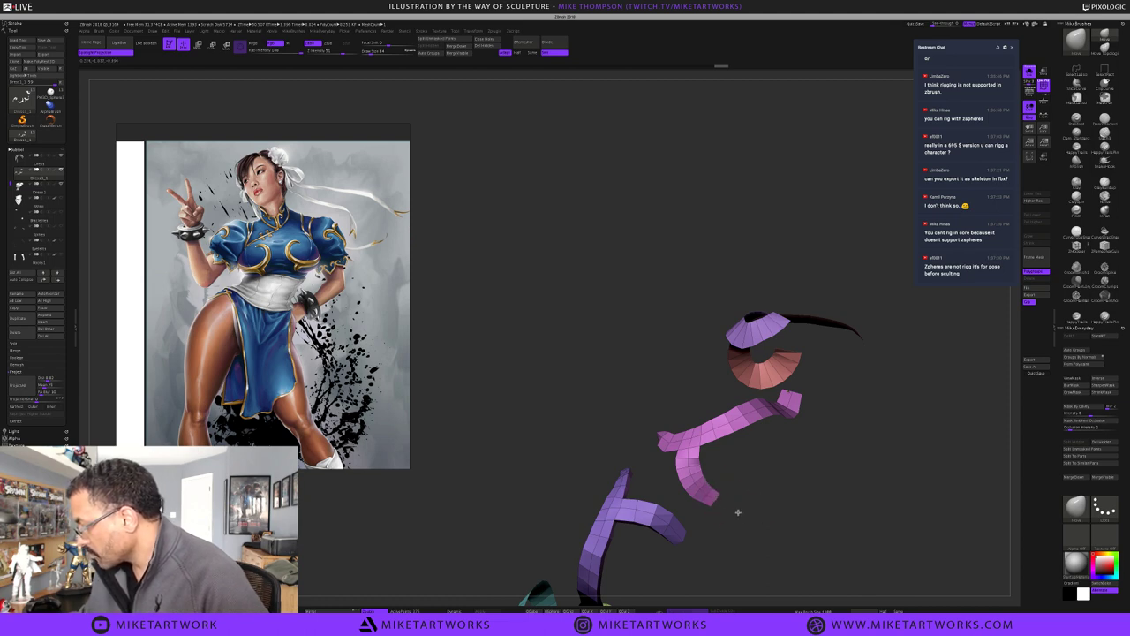
# Reduce the Draw Size to 11 and adjust the end of the pink strip's short lower branch with the Move brush
pyautogui.press('s')
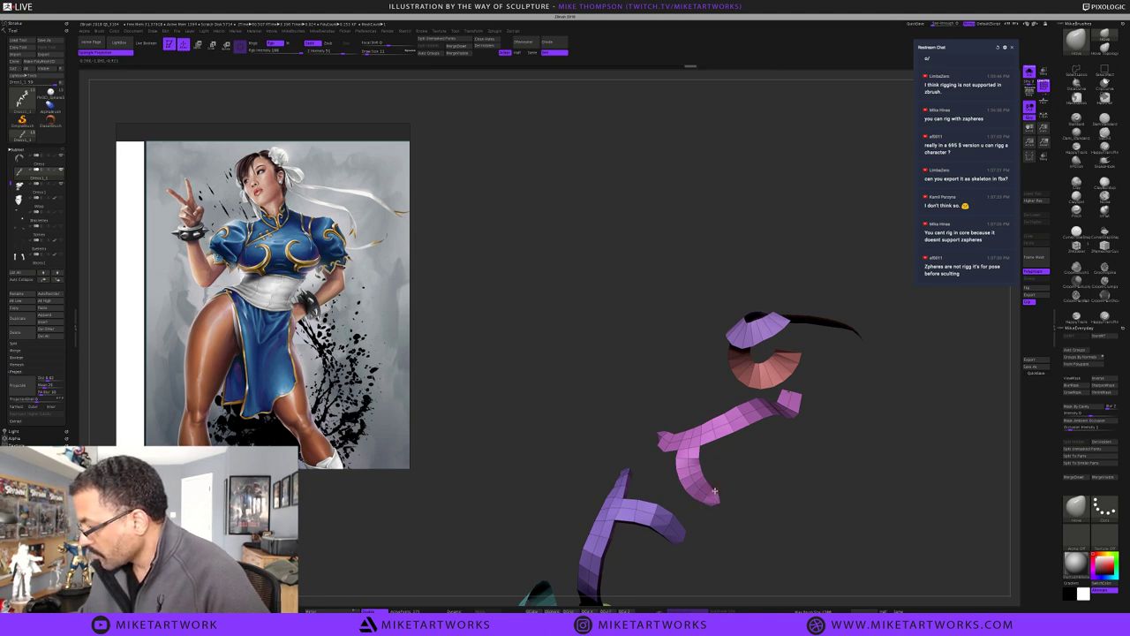
pyautogui.moveTo(819, 502); pyautogui.dragTo(821, 504)
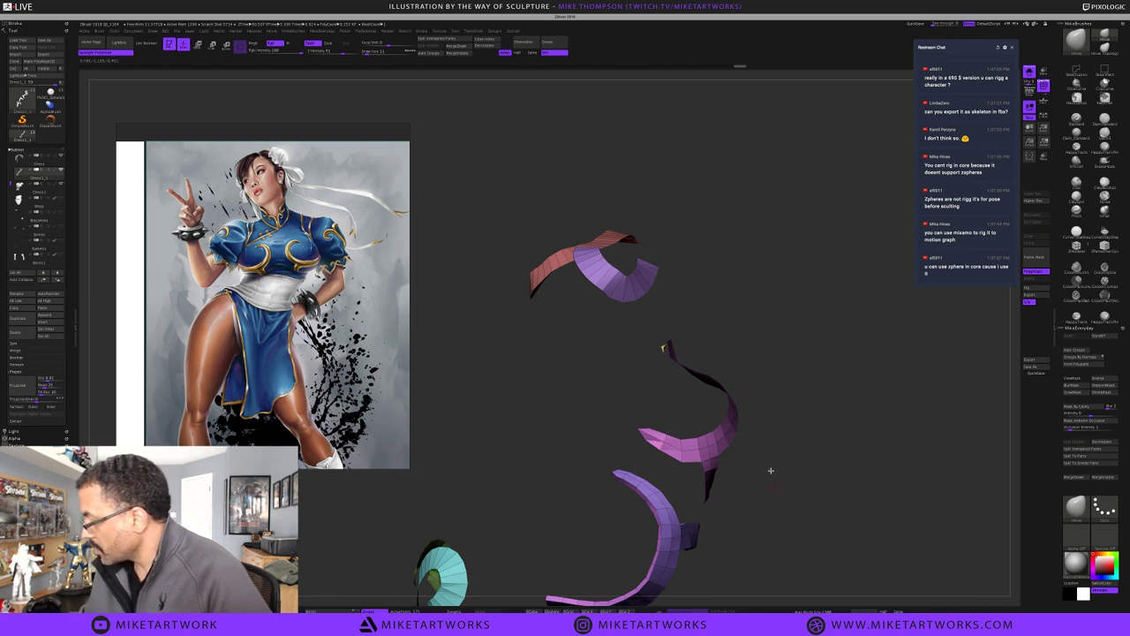
pyautogui.rightClick(729, 436)
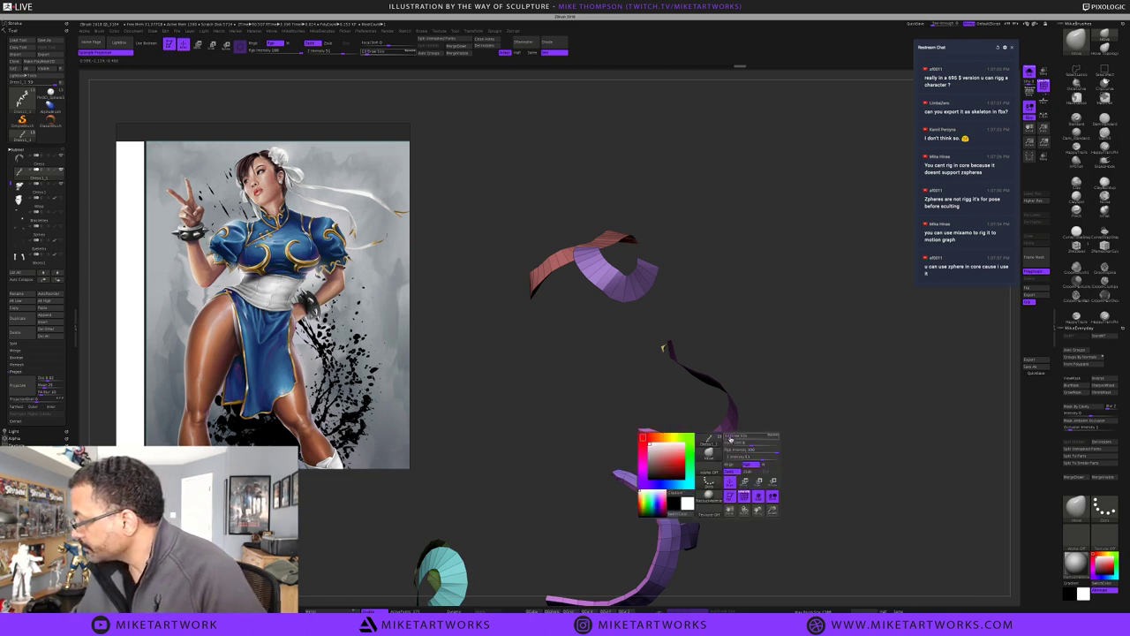
# Try to thicken the pink ornament strip with the ZModeler QMesh action targeting Polygroup All against the full body, and undo it
pyautogui.click(1082, 248)
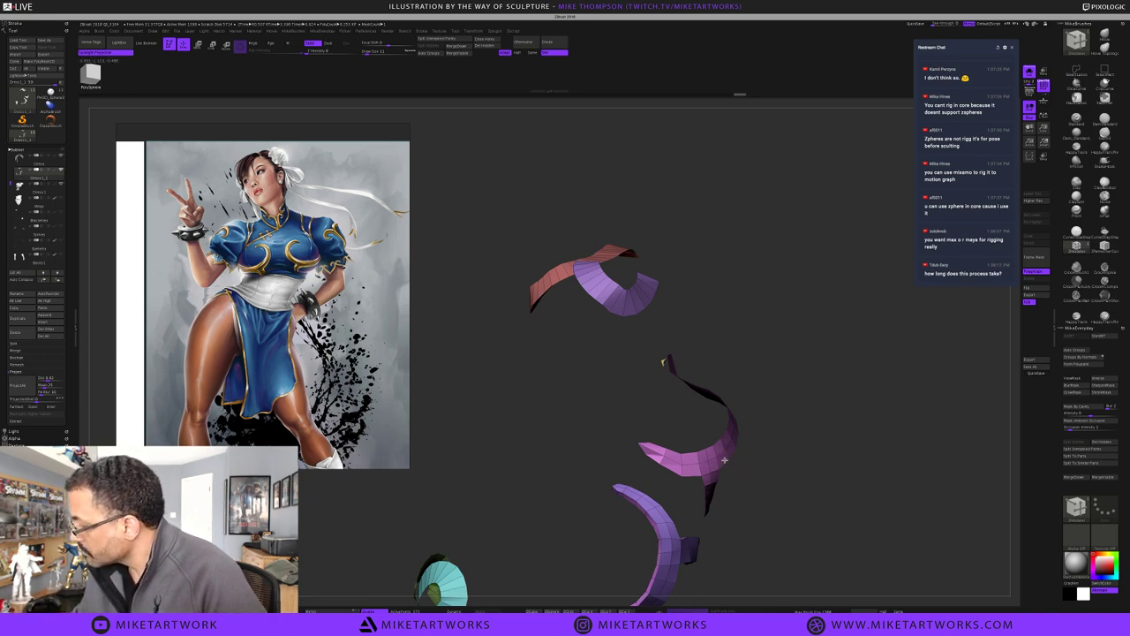
pyautogui.press('space')
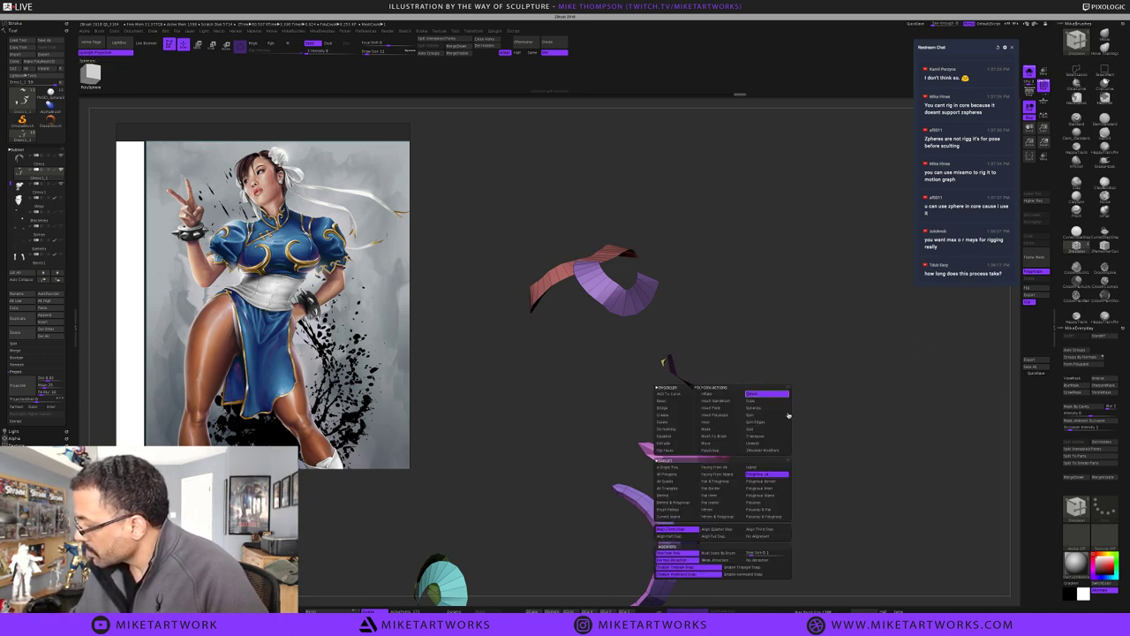
pyautogui.click(762, 441)
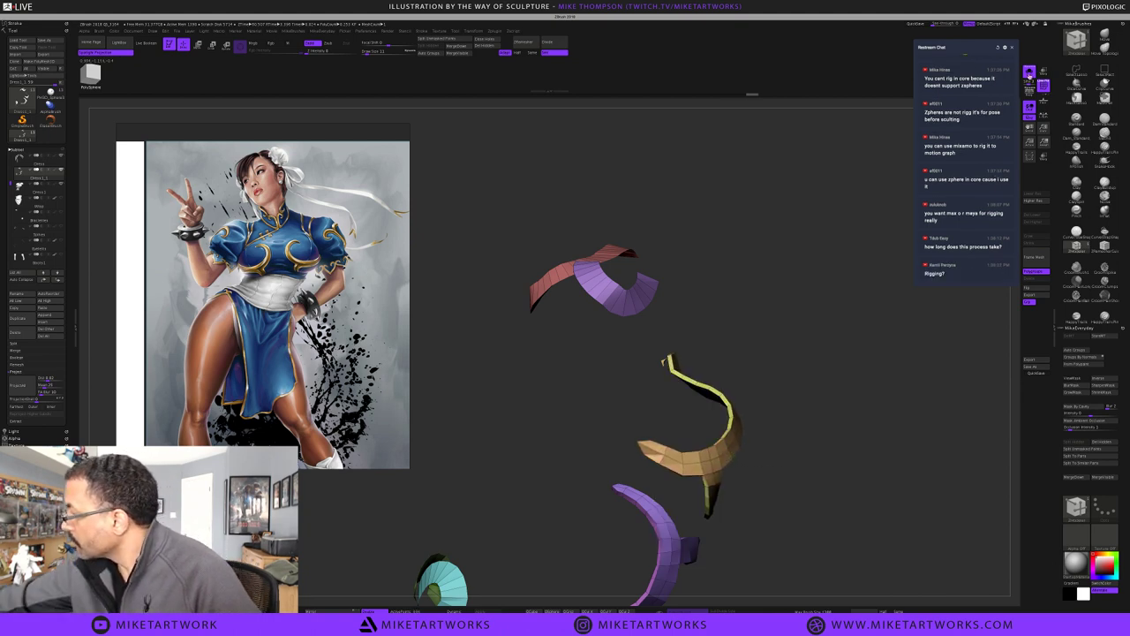
pyautogui.click(1029, 72)
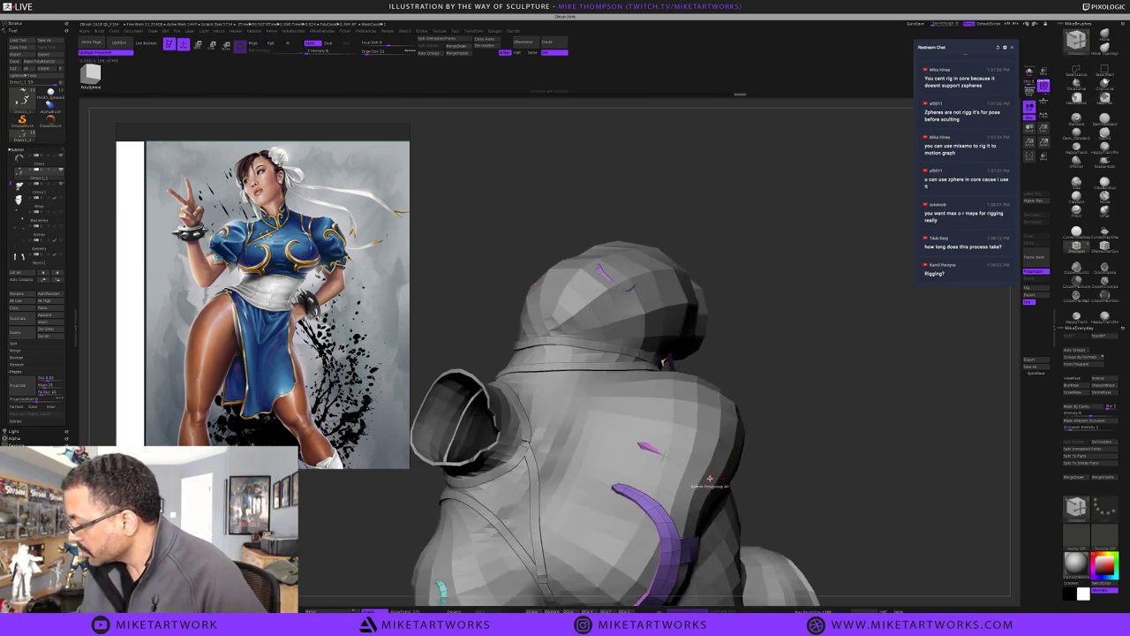
pyautogui.moveTo(716, 480); pyautogui.dragTo(719, 480)
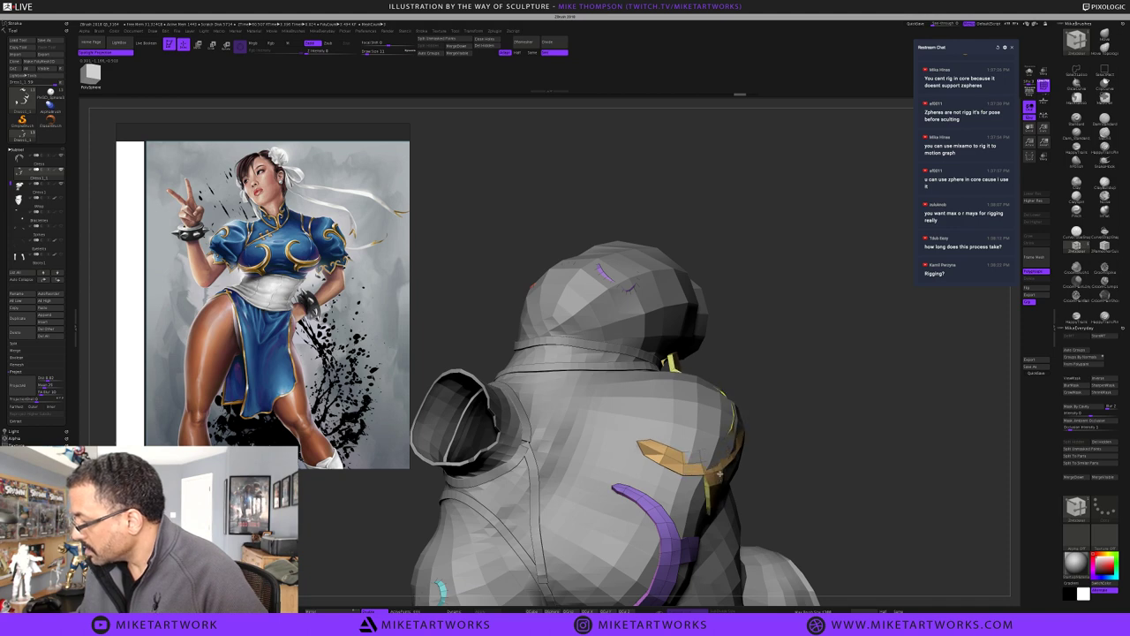
pyautogui.moveTo(820, 509); pyautogui.dragTo(820, 509)
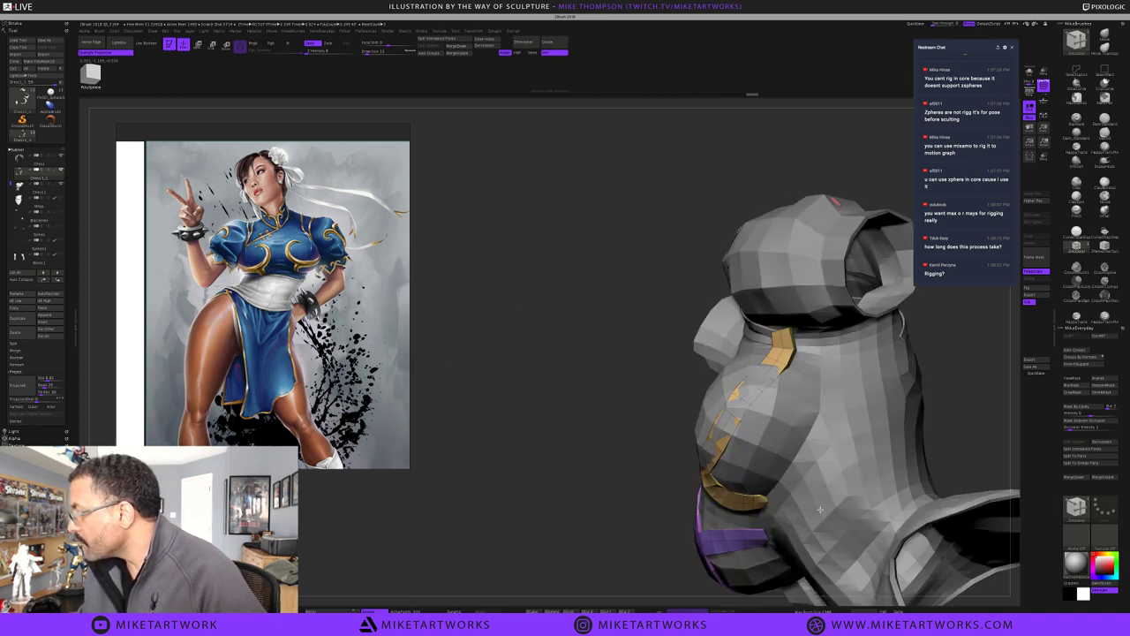
pyautogui.hotkey('ctrl', 'z')
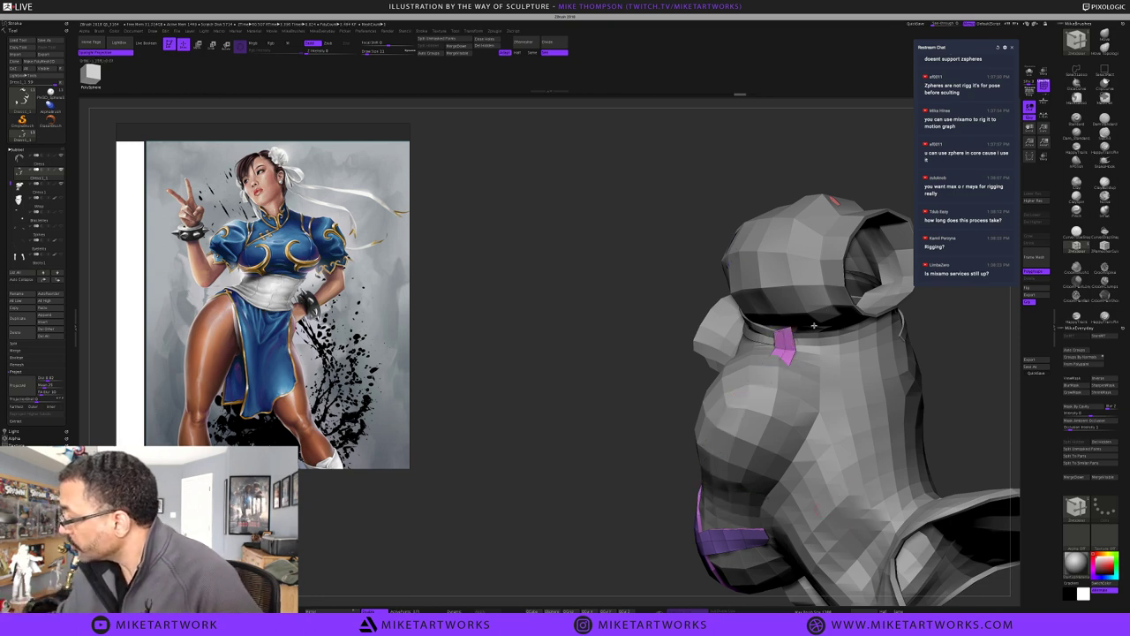
# Hide the polygons at the pink ornament strip's upper end near the shoulder with a lasso selection, and isolate the ornament subtool
pyautogui.moveTo(810, 322)
pyautogui.keyDown('ctrl'); pyautogui.keyDown('shift'); pyautogui.mouseDown()
pyautogui.moveTo(806, 341)
pyautogui.moveTo(766, 344)
pyautogui.moveTo(760, 295)
pyautogui.moveTo(787, 276)
pyautogui.mouseUp(); pyautogui.keyUp('shift'); pyautogui.keyUp('ctrl')
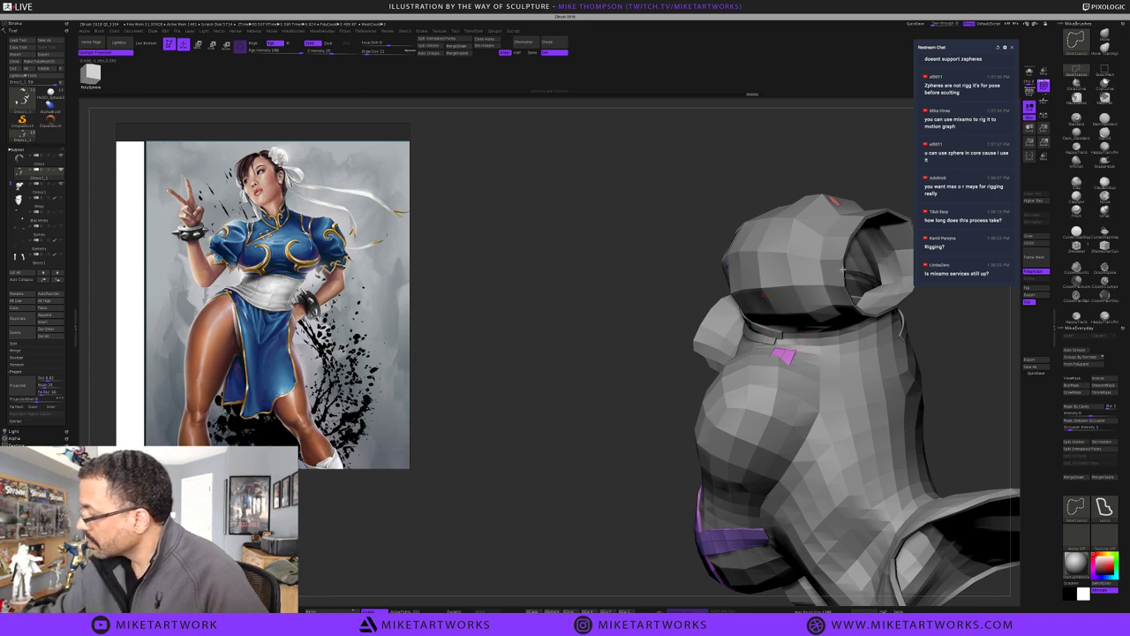
pyautogui.keyDown('ctrl'); pyautogui.keyDown('shift'); pyautogui.moveTo(918, 336); pyautogui.dragTo(925, 338); pyautogui.keyUp('shift'); pyautogui.keyUp('ctrl')
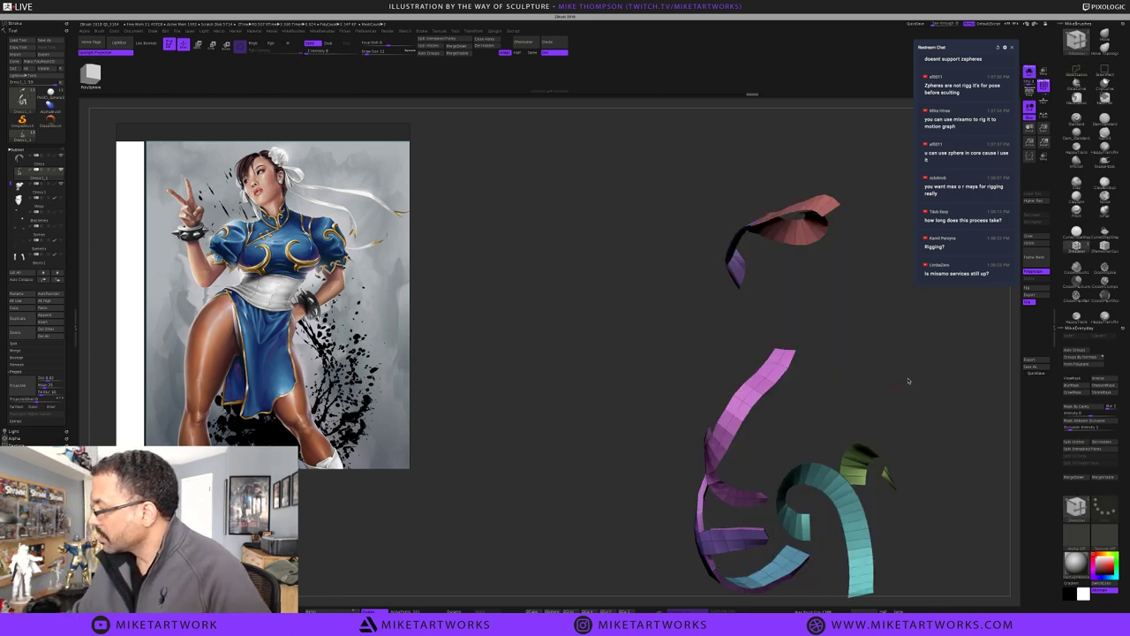
# Check the hidden polygons at the pink ornament strip's upper end by inverting the visibility, restore the strips and delete the hidden part
pyautogui.moveTo(915, 383); pyautogui.dragTo(894, 400)
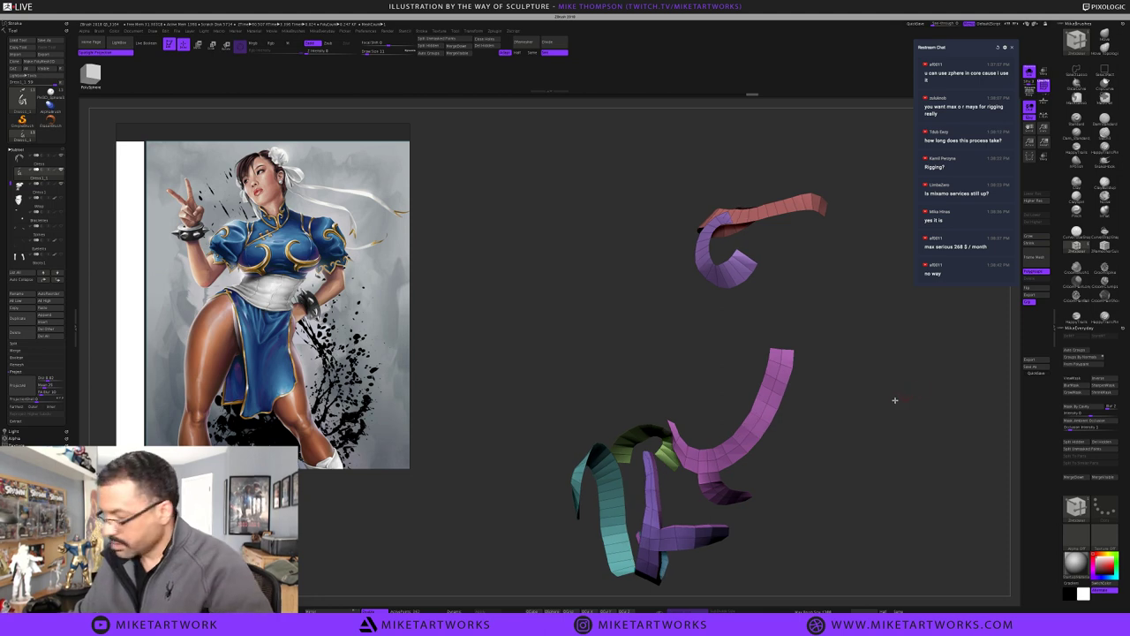
pyautogui.keyDown('ctrl'); pyautogui.keyDown('shift'); pyautogui.moveTo(841, 432); pyautogui.dragTo(843, 433); pyautogui.keyUp('shift'); pyautogui.keyUp('ctrl')
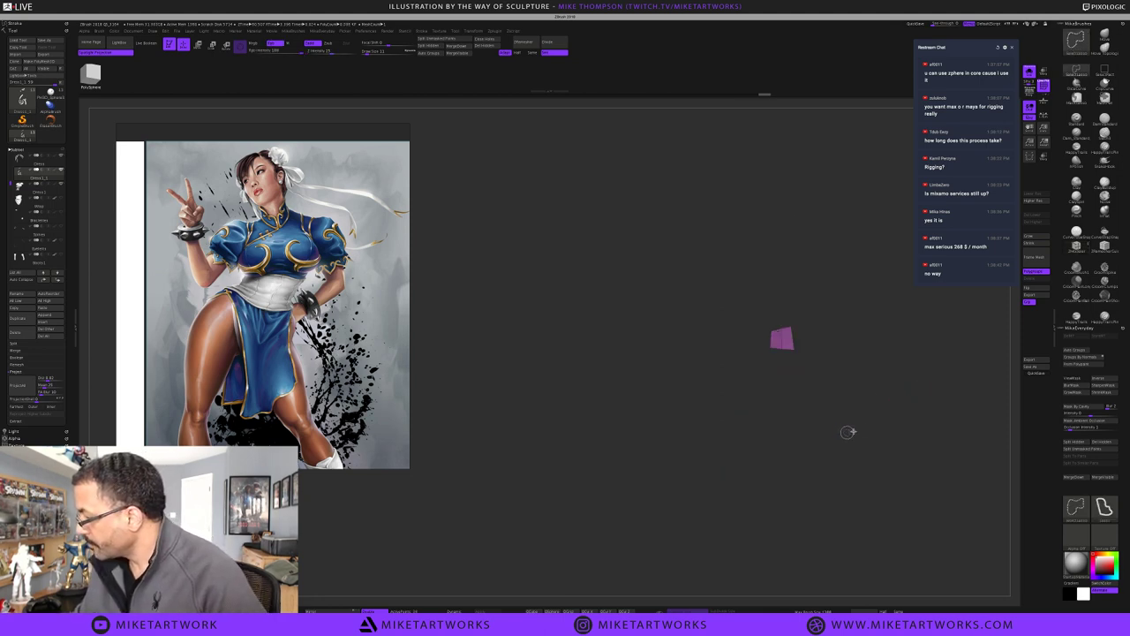
pyautogui.keyDown('ctrl'); pyautogui.keyDown('shift'); pyautogui.click(854, 431); pyautogui.keyUp('shift'); pyautogui.keyUp('ctrl')
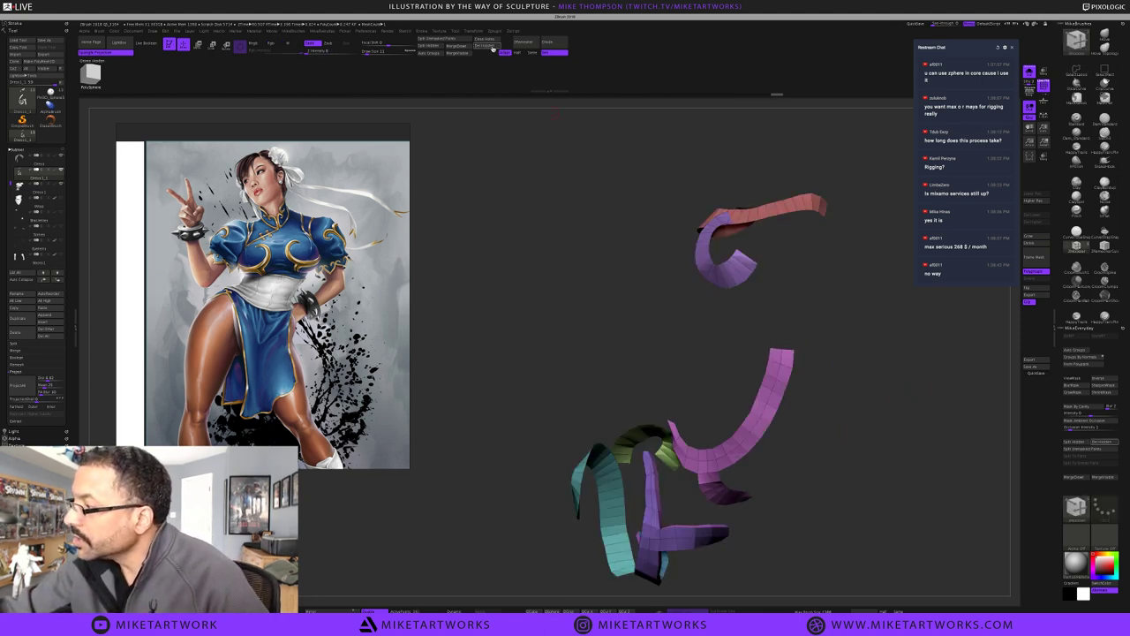
# Thicken the pink ornament strip with the ZModeler QMesh action and show the full body again
pyautogui.moveTo(807, 421); pyautogui.dragTo(803, 413)
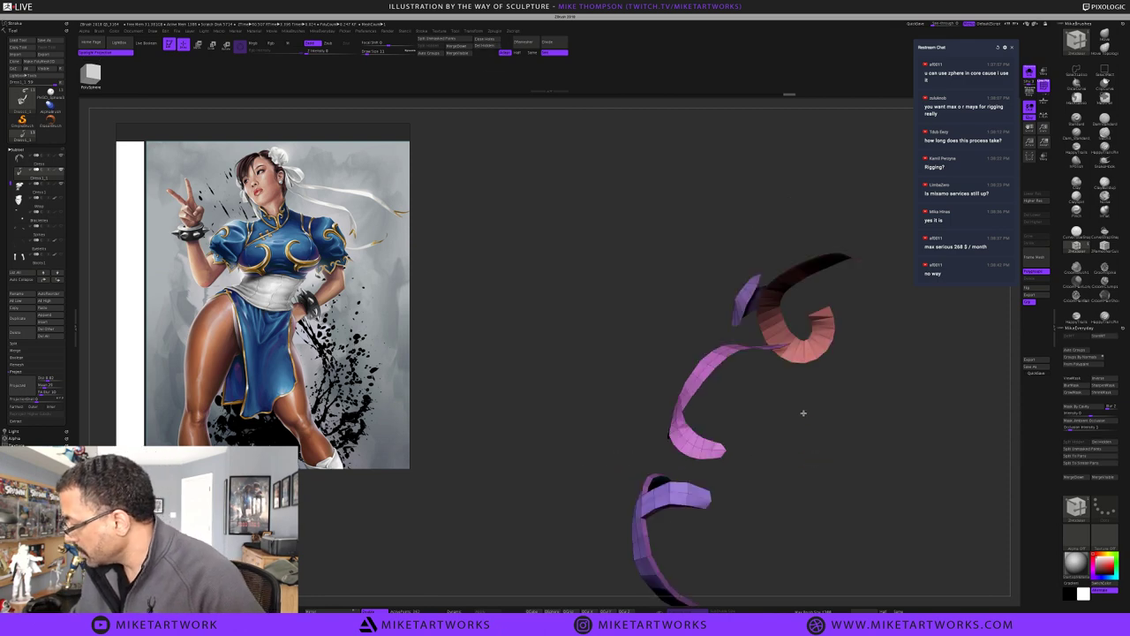
pyautogui.keyDown('alt'); pyautogui.click(683, 378); pyautogui.keyUp('alt')
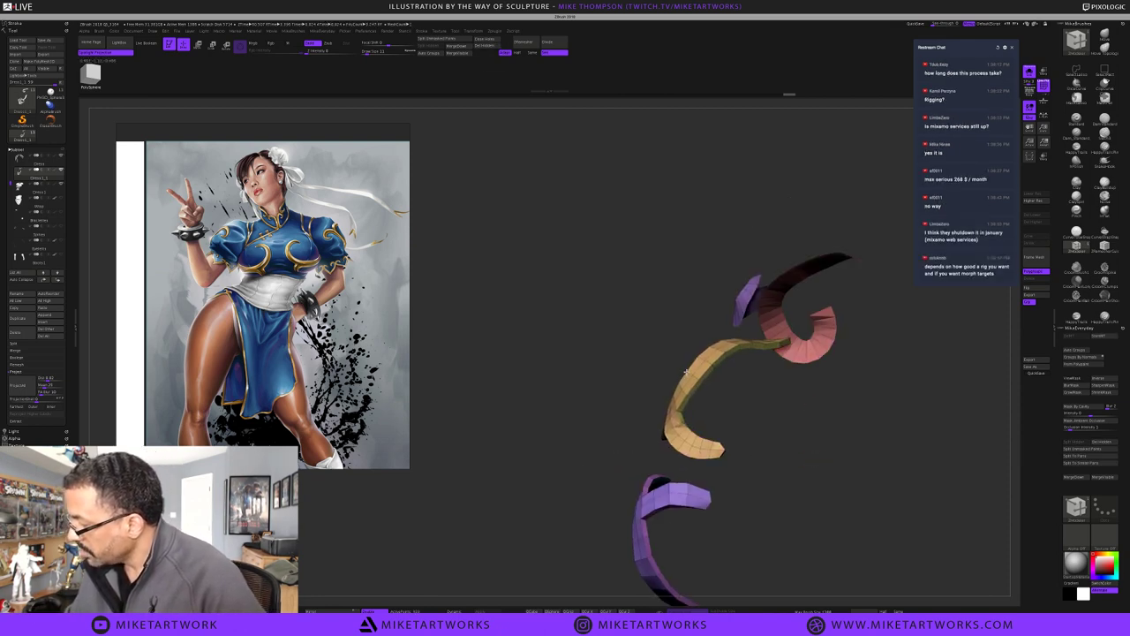
pyautogui.moveTo(863, 486); pyautogui.dragTo(896, 344)
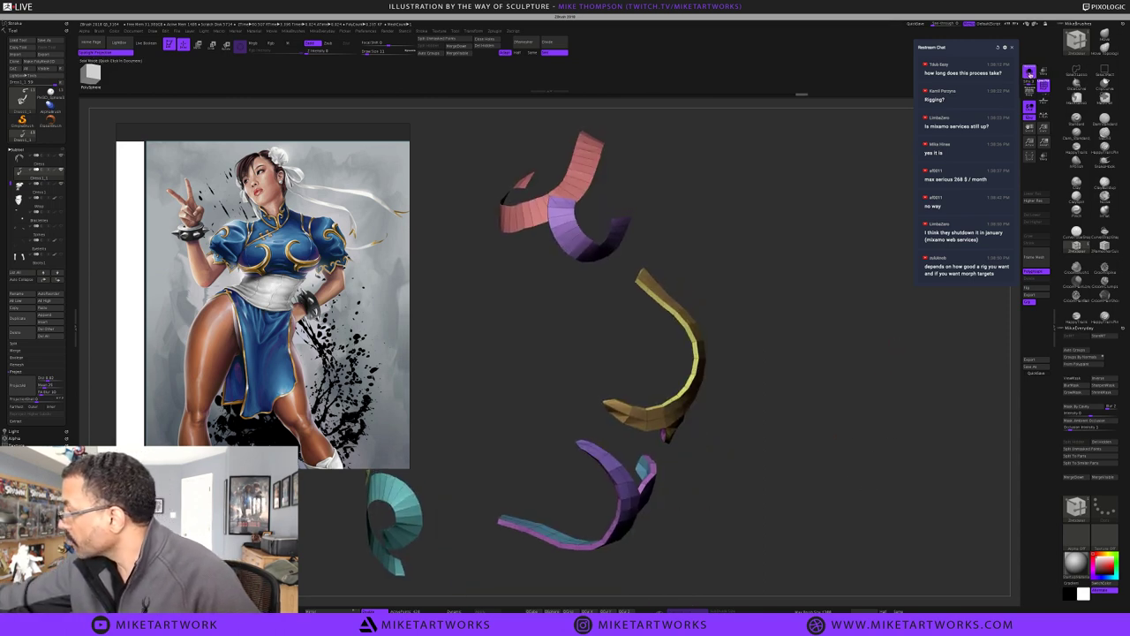
pyautogui.click(1029, 72)
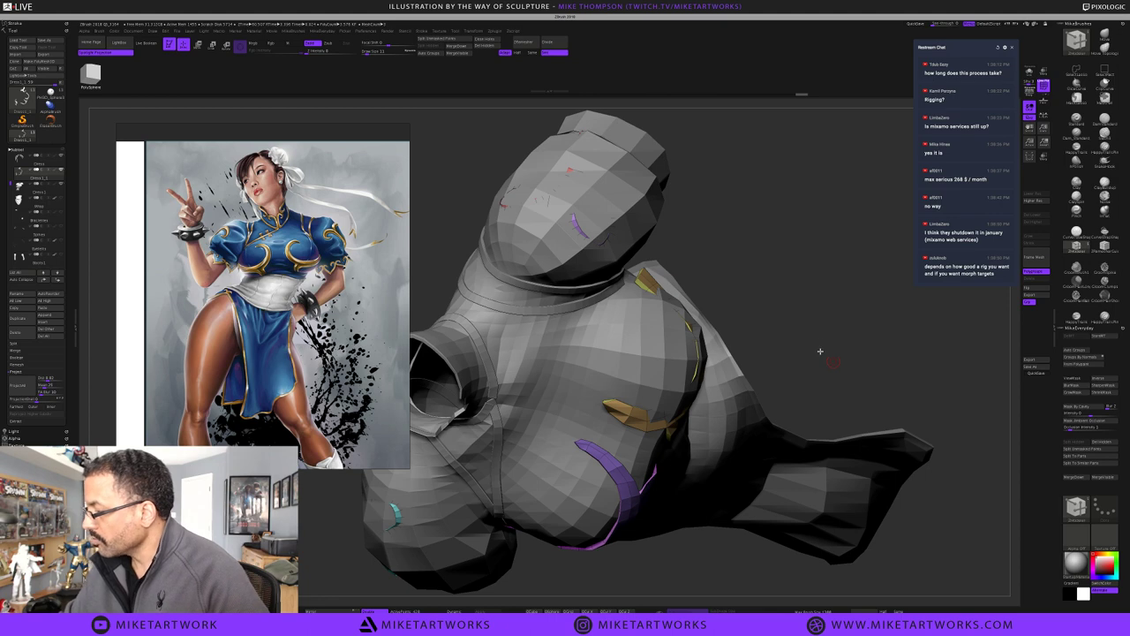
# Select the Move brush, lasso-mask the purple chest strip's upper tip and invert the mask so only the tip stays editable
pyautogui.keyDown('alt'); pyautogui.moveTo(820, 351); pyautogui.dragTo(773, 338); pyautogui.keyUp('alt')
pyautogui.press('b')
pyautogui.press('m')
pyautogui.press('v')
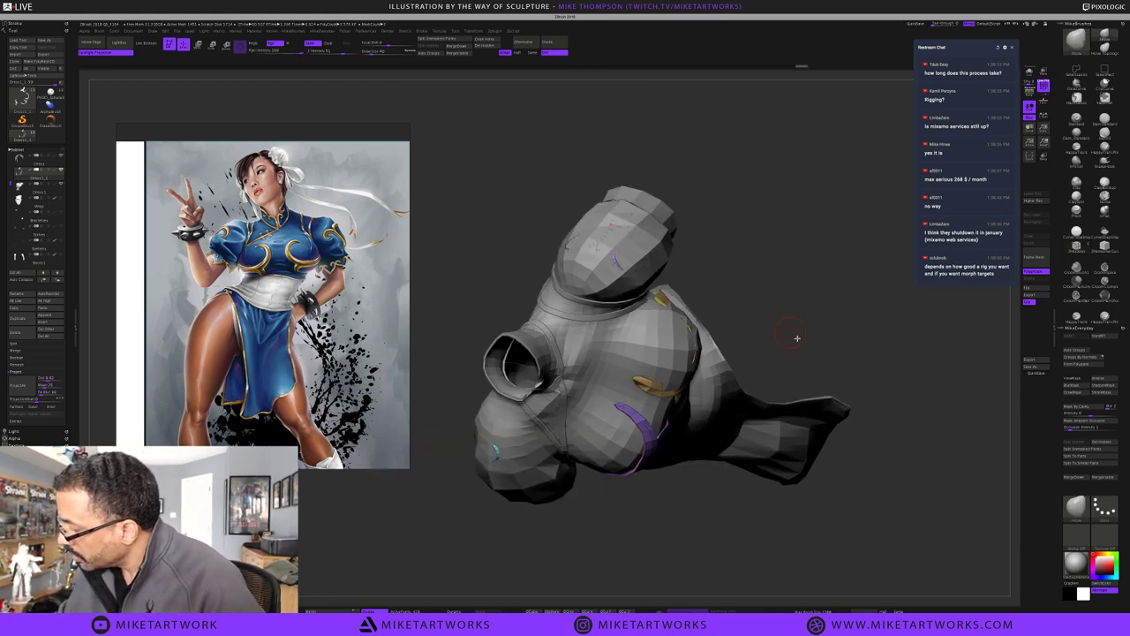
pyautogui.moveTo(796, 338); pyautogui.dragTo(799, 331)
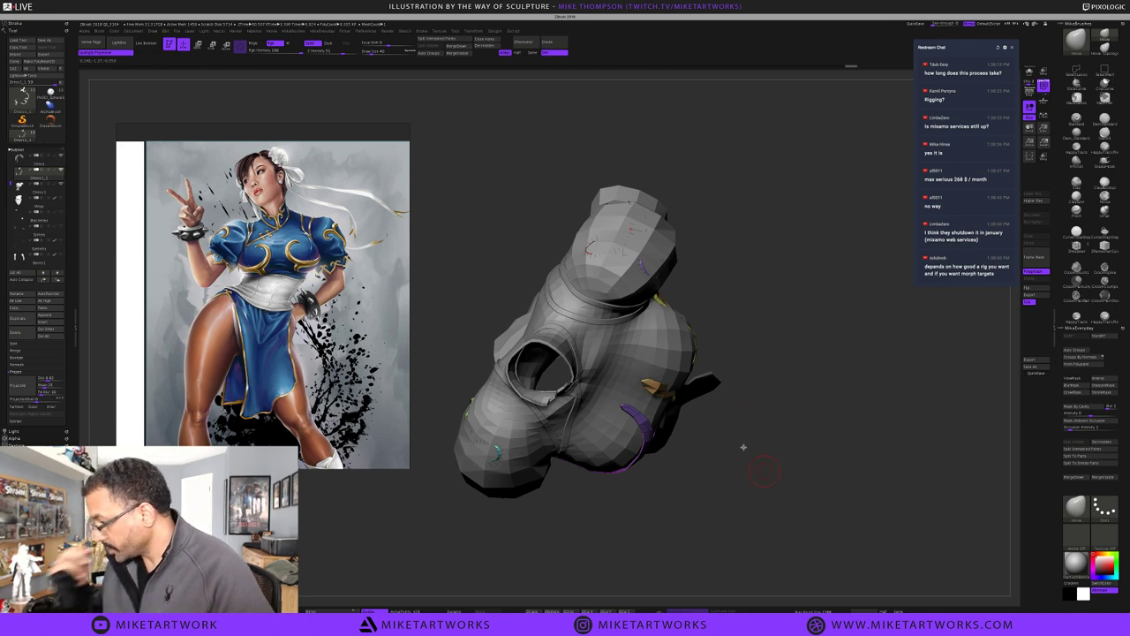
pyautogui.moveTo(741, 456); pyautogui.dragTo(768, 491)
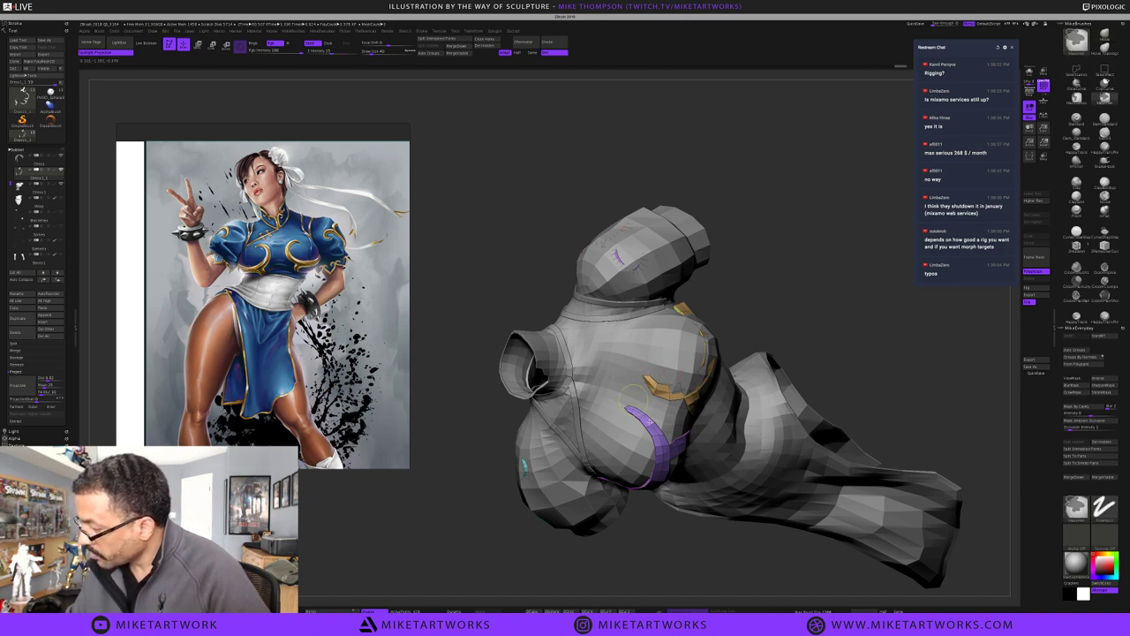
pyautogui.keyDown('ctrl'); pyautogui.click(646, 420); pyautogui.keyUp('ctrl')
pyautogui.press('shift')
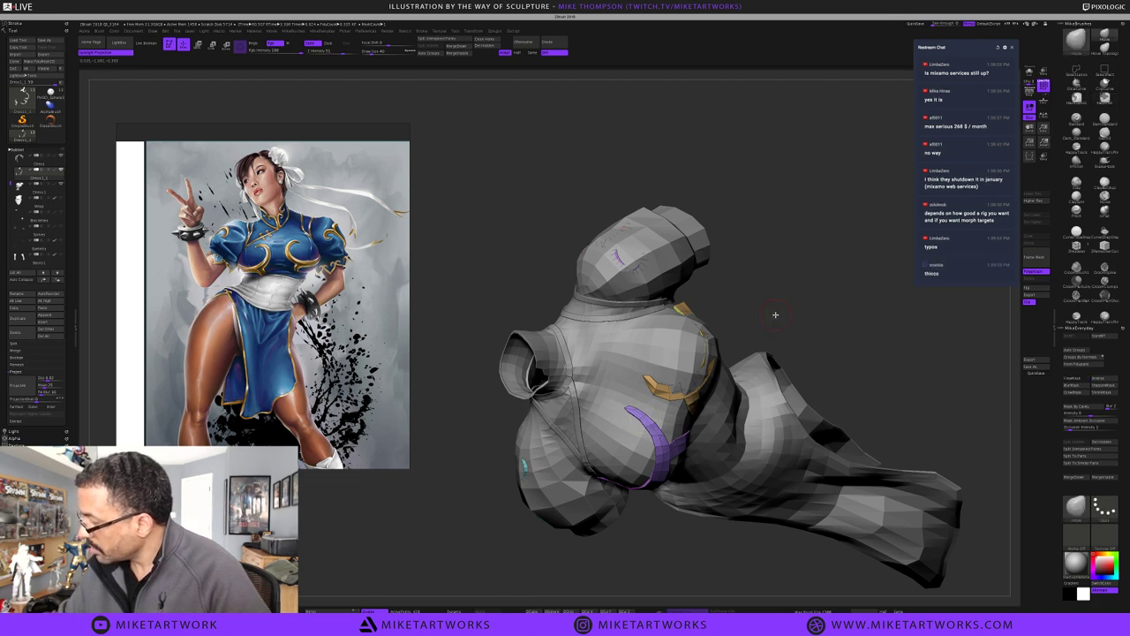
pyautogui.click(1087, 99)
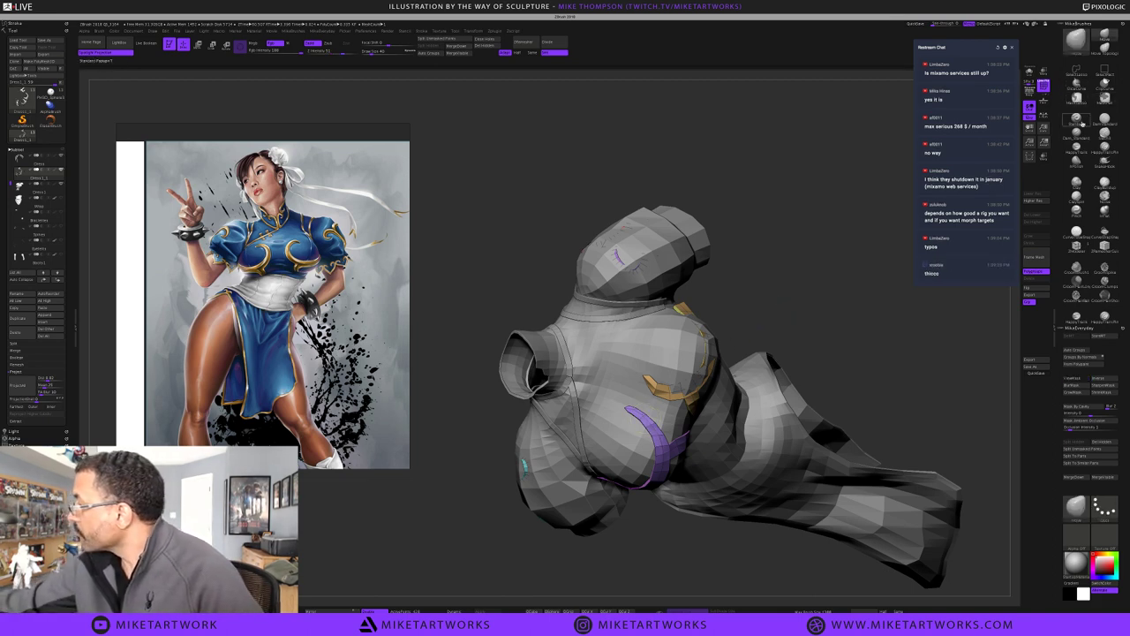
pyautogui.moveTo(623, 395)
pyautogui.keyDown('ctrl'); pyautogui.mouseDown()
pyautogui.moveTo(655, 410)
pyautogui.moveTo(652, 427)
pyautogui.moveTo(591, 406)
pyautogui.moveTo(602, 392)
pyautogui.mouseUp(); pyautogui.keyUp('ctrl')
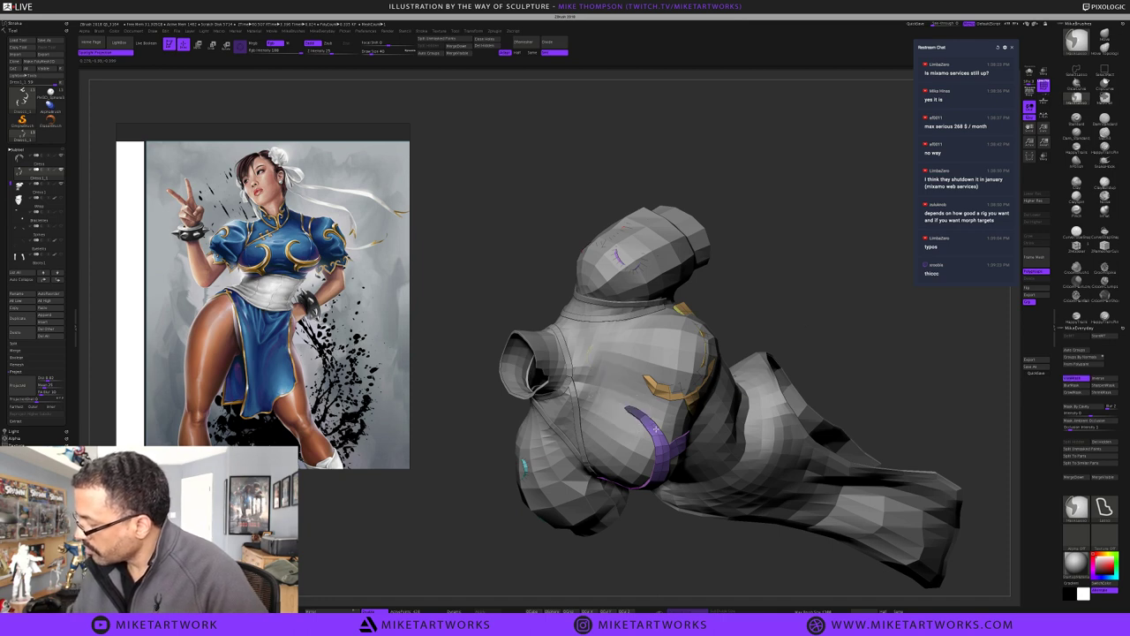
pyautogui.hotkey('ctrl', 'i')
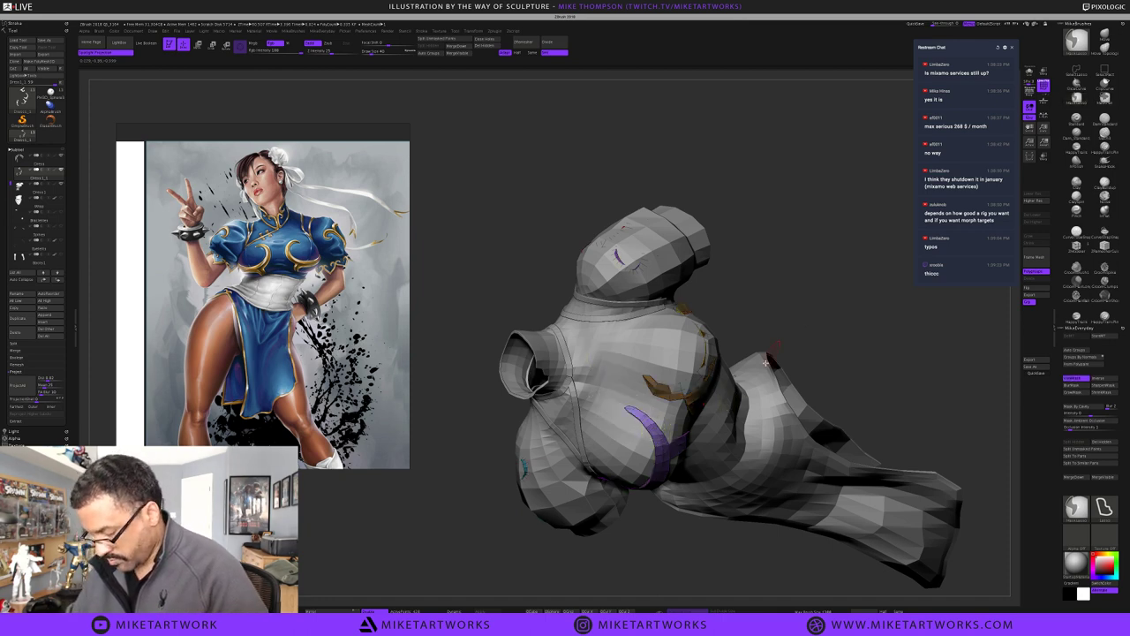
# Place the gizmo on the purple strip's unmasked tip, rotate the tip inward over the breast and return to drawing mode
pyautogui.press('w')
pyautogui.keyDown('alt'); pyautogui.moveTo(562, 374); pyautogui.dragTo(674, 454); pyautogui.keyUp('alt')
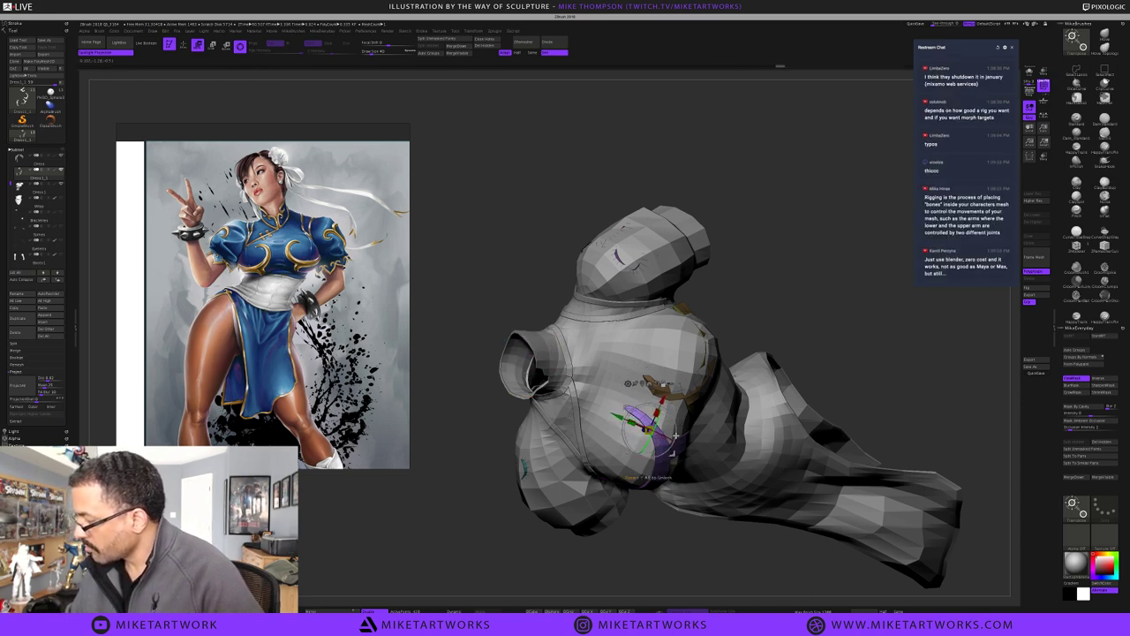
pyautogui.moveTo(675, 448); pyautogui.dragTo(633, 448)
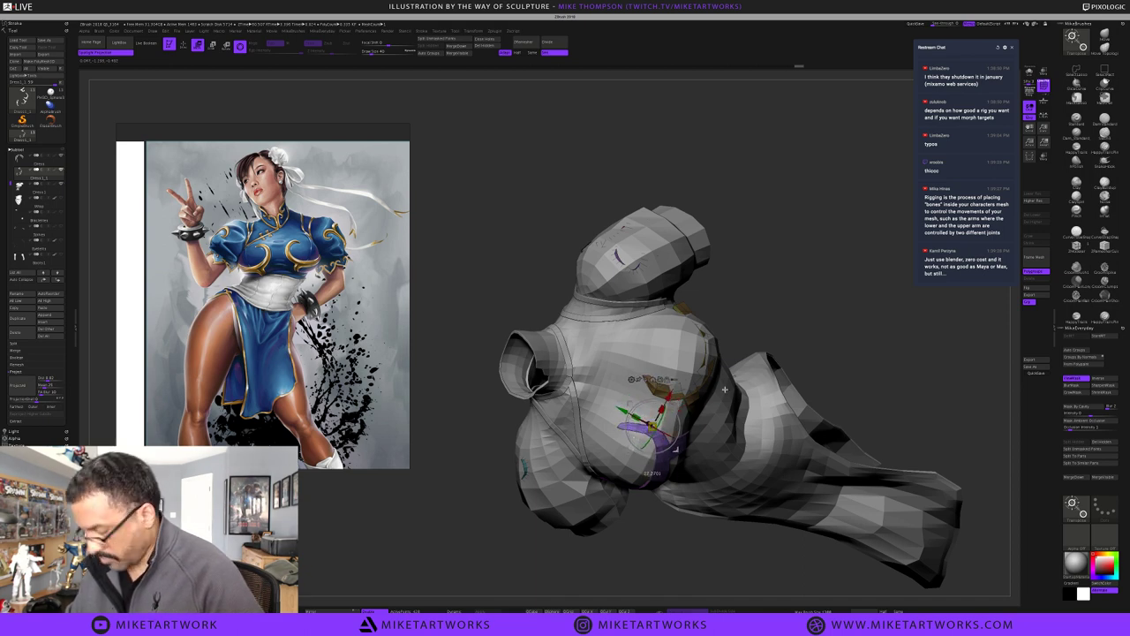
pyautogui.press('q')
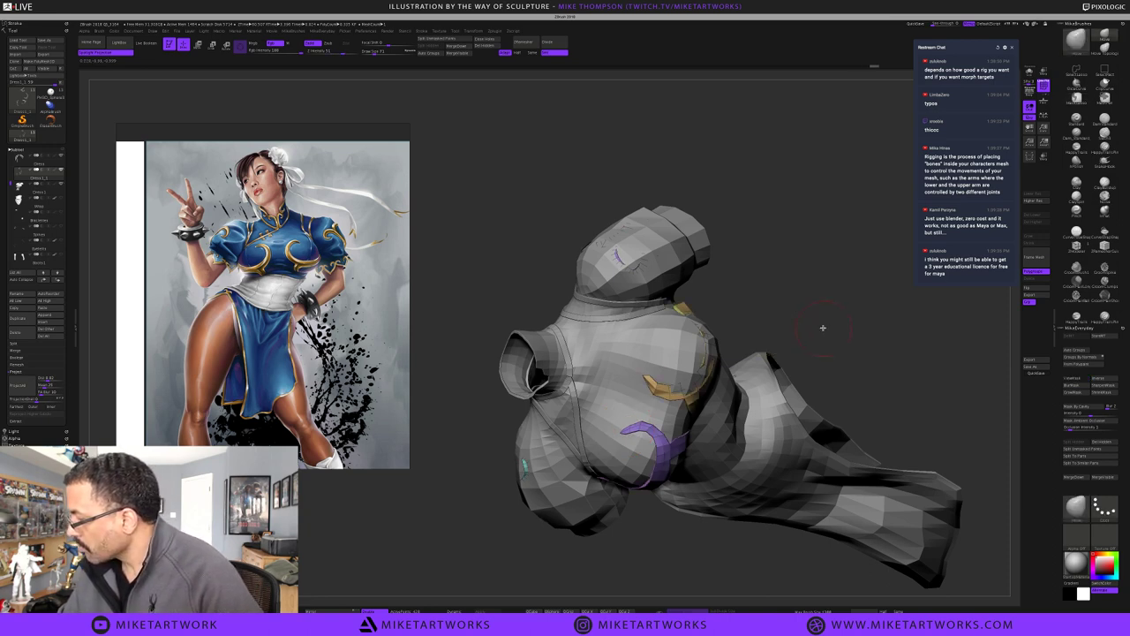
# Pull the gold chest strip's upper section out of the body surface with the Move brush
pyautogui.moveTo(816, 318); pyautogui.dragTo(782, 330)
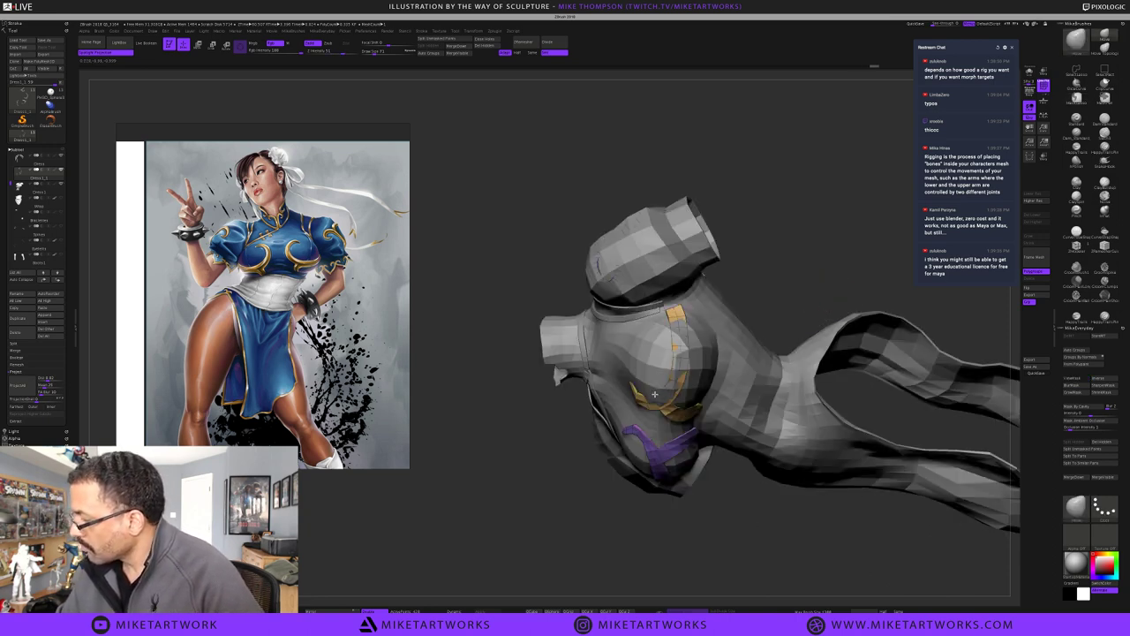
pyautogui.moveTo(655, 393); pyautogui.dragTo(657, 397, button='right')
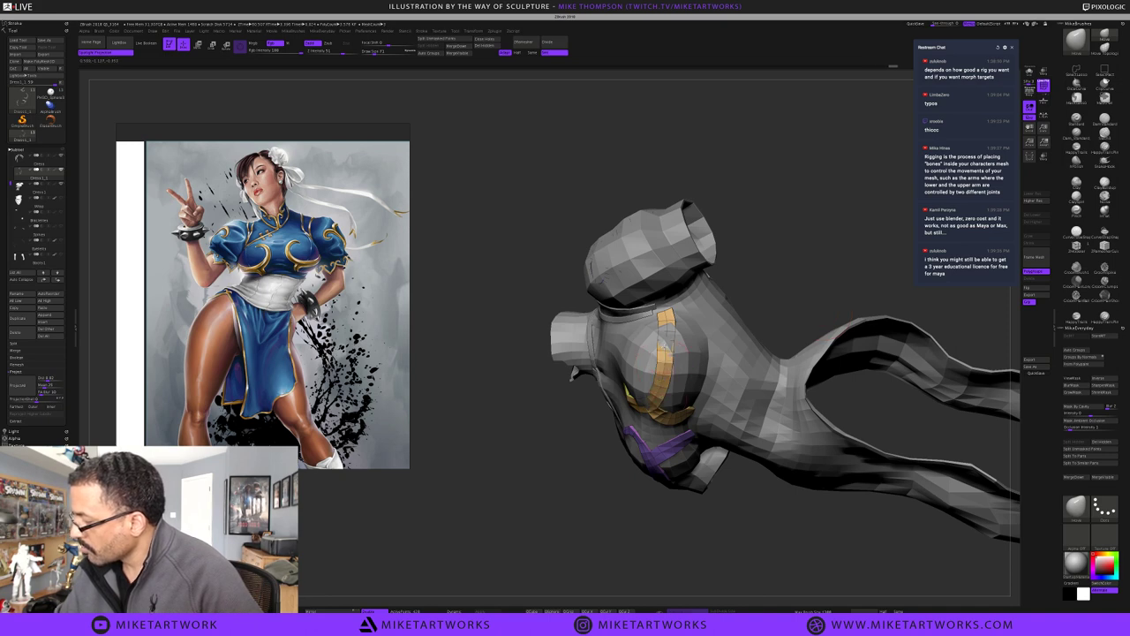
pyautogui.moveTo(670, 334); pyautogui.dragTo(675, 333)
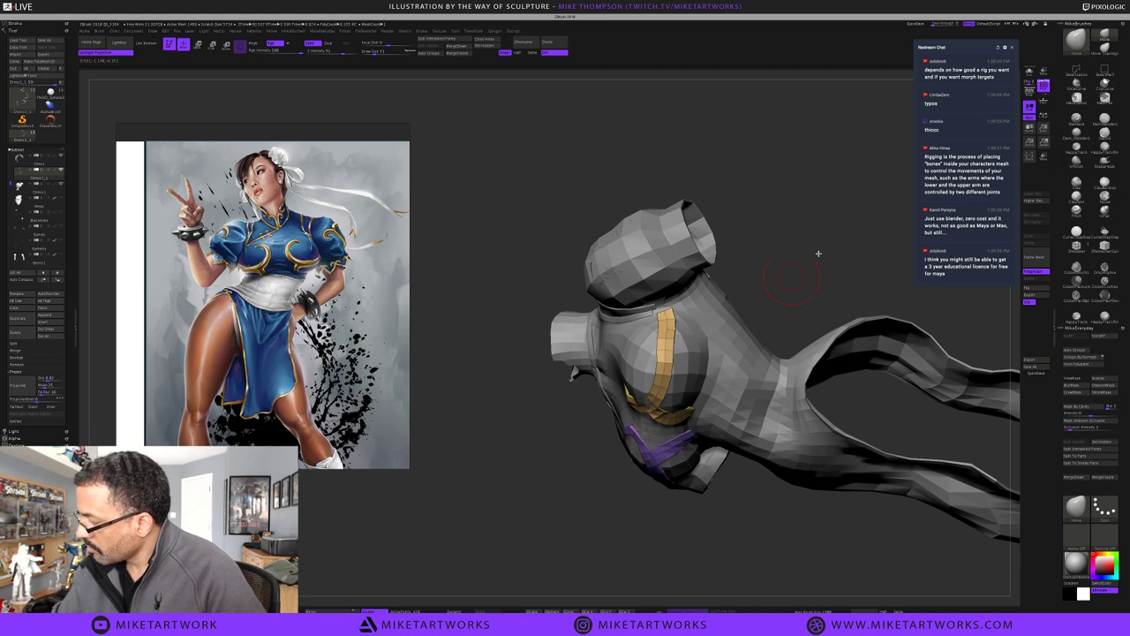
pyautogui.moveTo(818, 253); pyautogui.dragTo(642, 408)
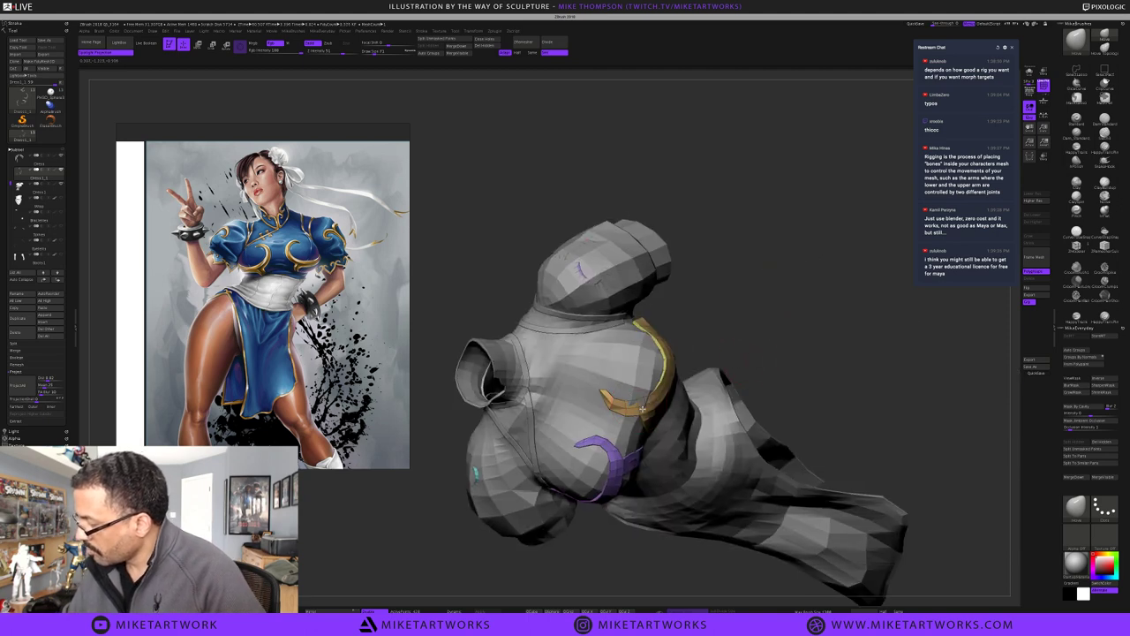
# Raise the Draw Size to 111 and reshape the gold strip's curve around the breast with the Move brush
pyautogui.moveTo(746, 307); pyautogui.dragTo(765, 318)
pyautogui.press('s')
pyautogui.click(763, 331)
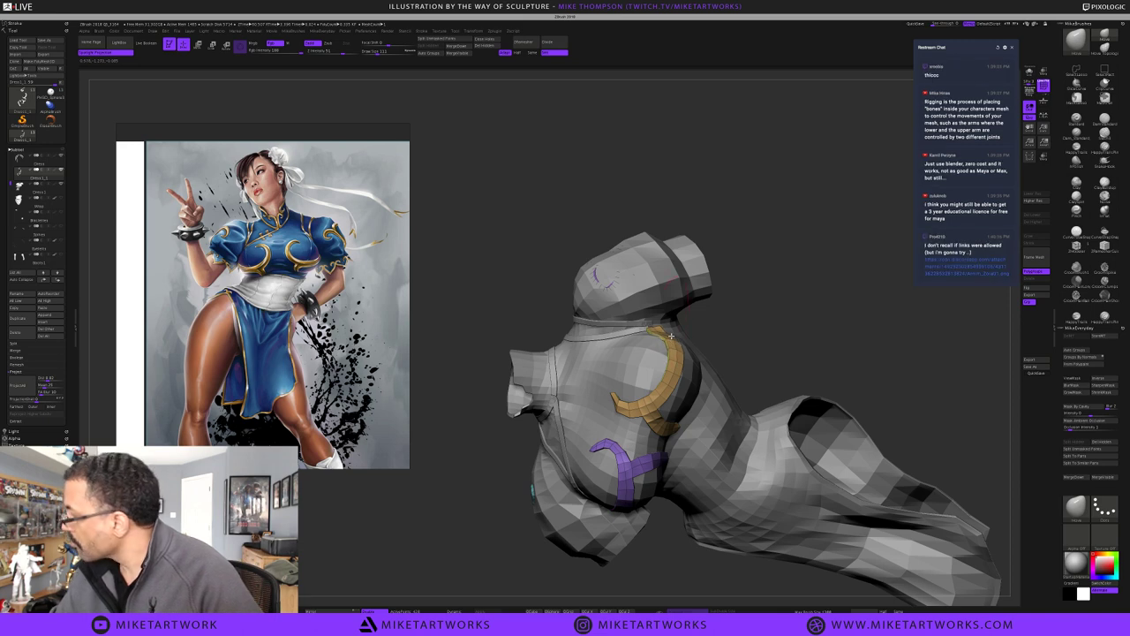
pyautogui.moveTo(762, 308)
pyautogui.mouseDown()
pyautogui.moveTo(732, 293)
pyautogui.moveTo(709, 310)
pyautogui.moveTo(654, 305)
pyautogui.mouseUp()
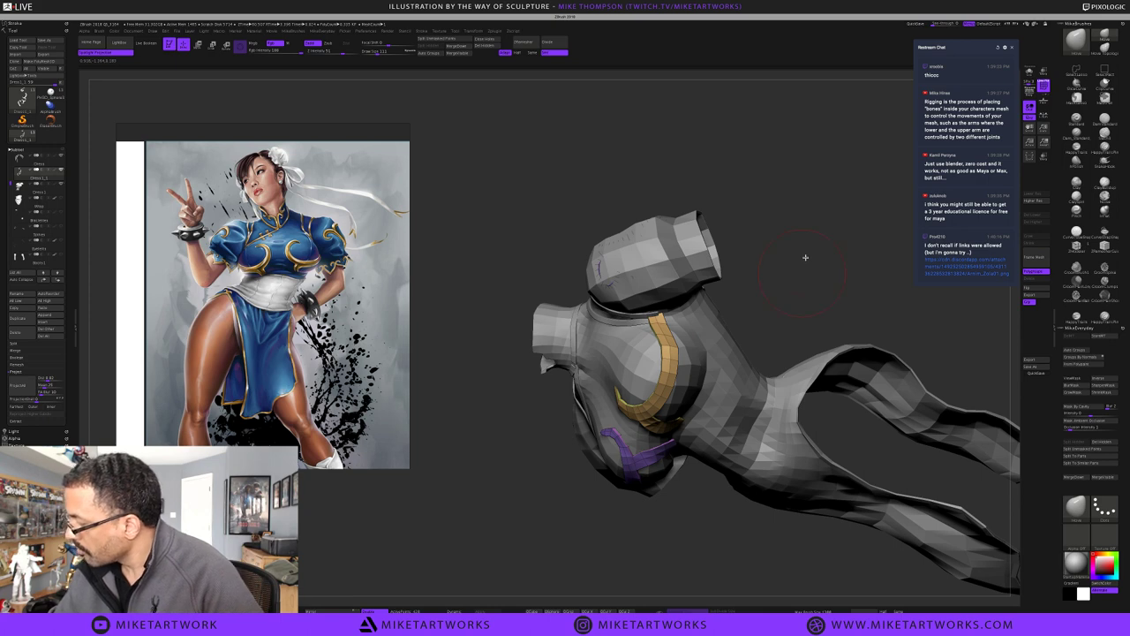
pyautogui.moveTo(805, 257); pyautogui.dragTo(668, 387)
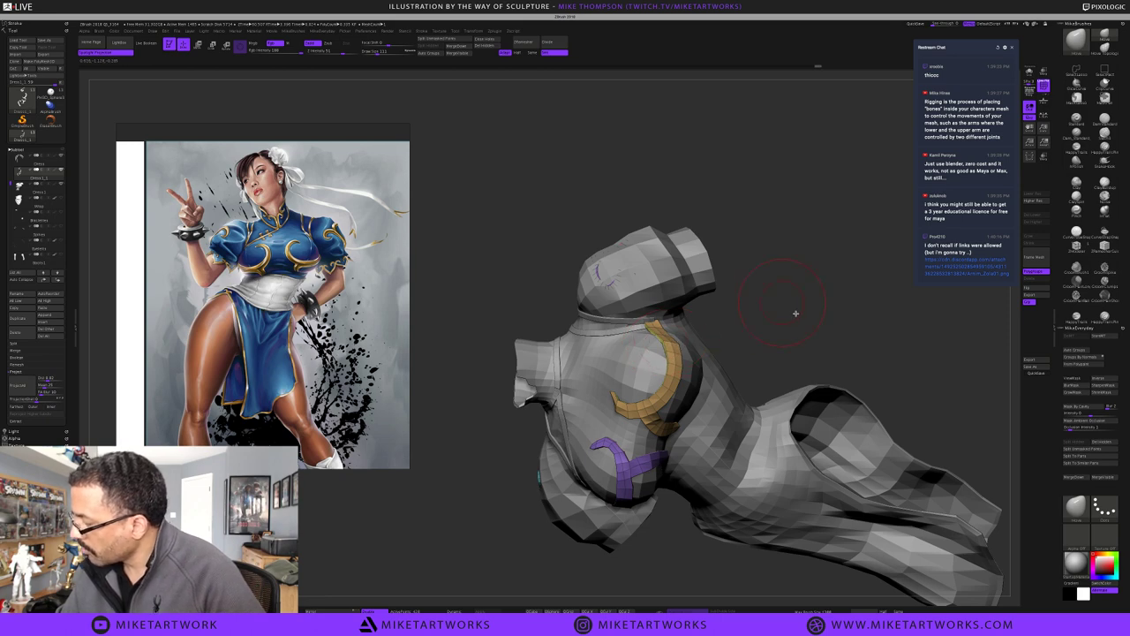
pyautogui.moveTo(782, 302); pyautogui.dragTo(780, 305)
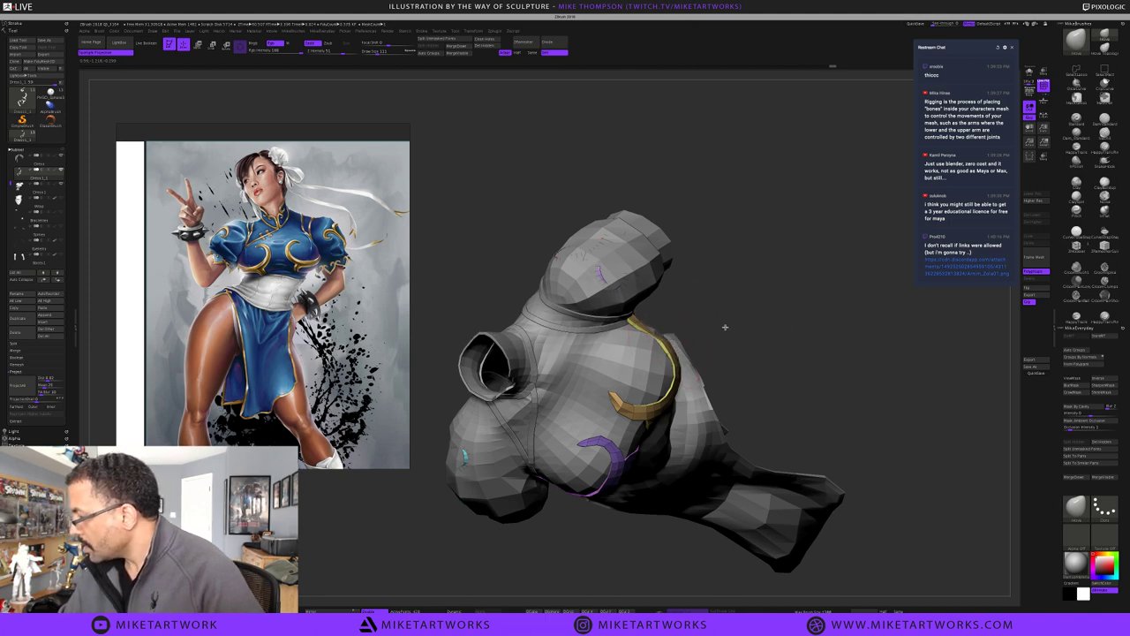
pyautogui.moveTo(727, 304); pyautogui.dragTo(724, 302)
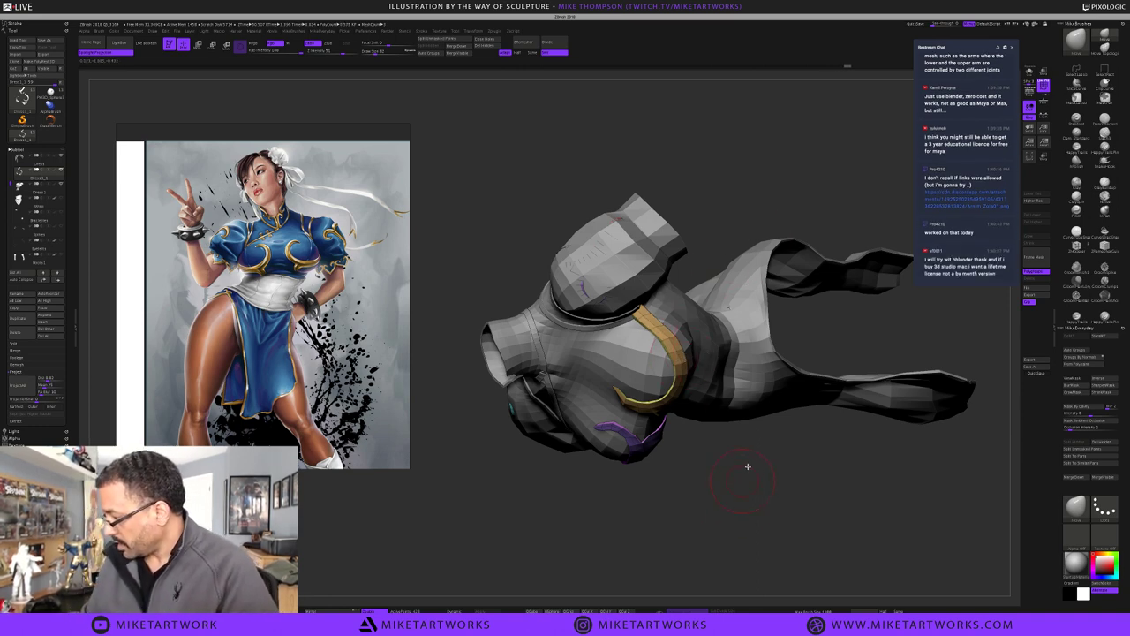
# Reduce the Draw Size to 67 and refine the gold strip's lower hooked end with the Move brush
pyautogui.moveTo(722, 496); pyautogui.dragTo(717, 506)
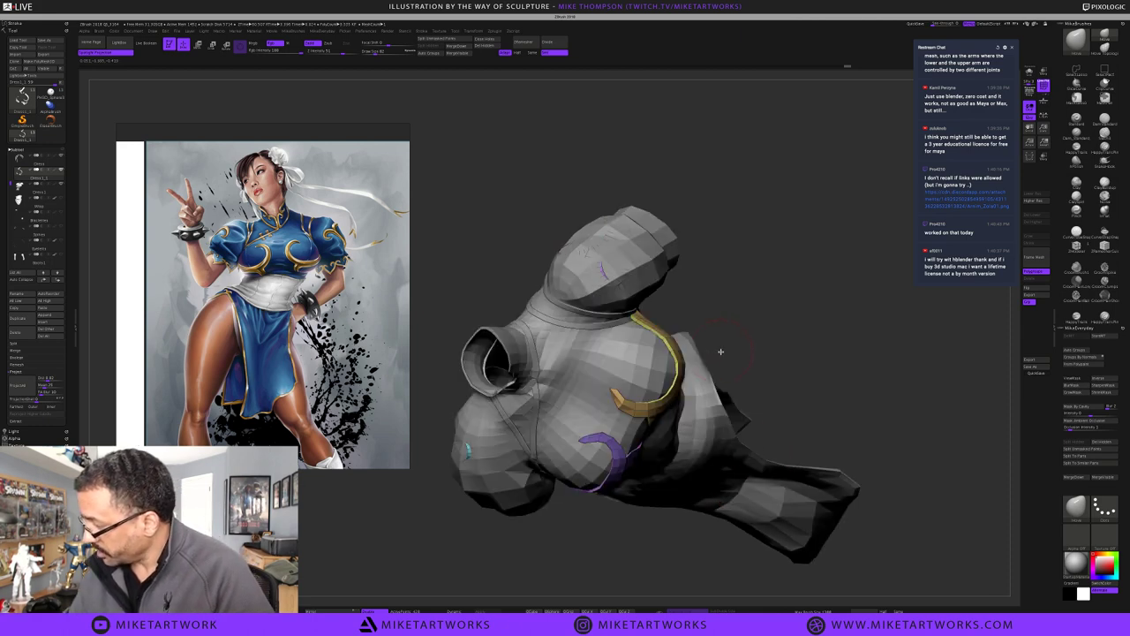
pyautogui.press('s')
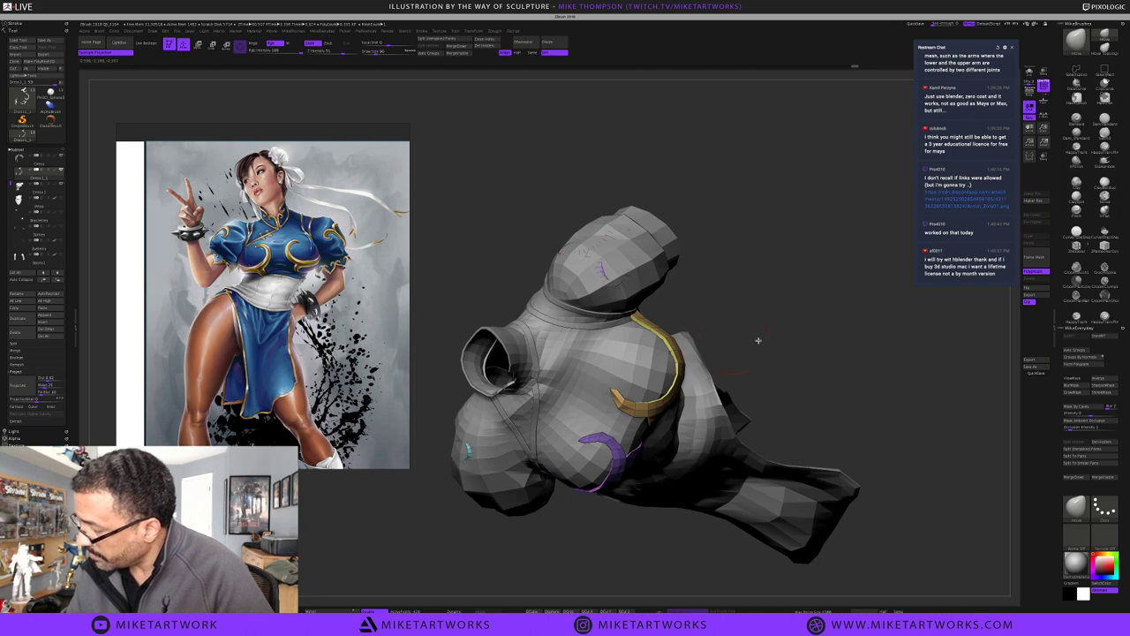
pyautogui.press('s')
pyautogui.press('s')
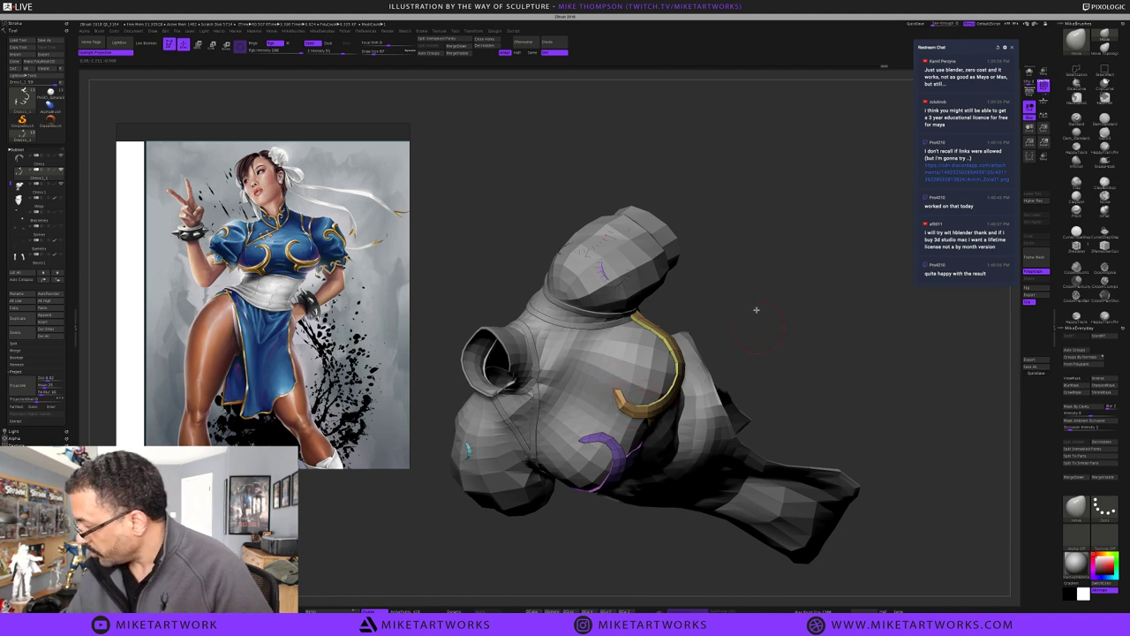
pyautogui.moveTo(757, 305); pyautogui.dragTo(739, 309)
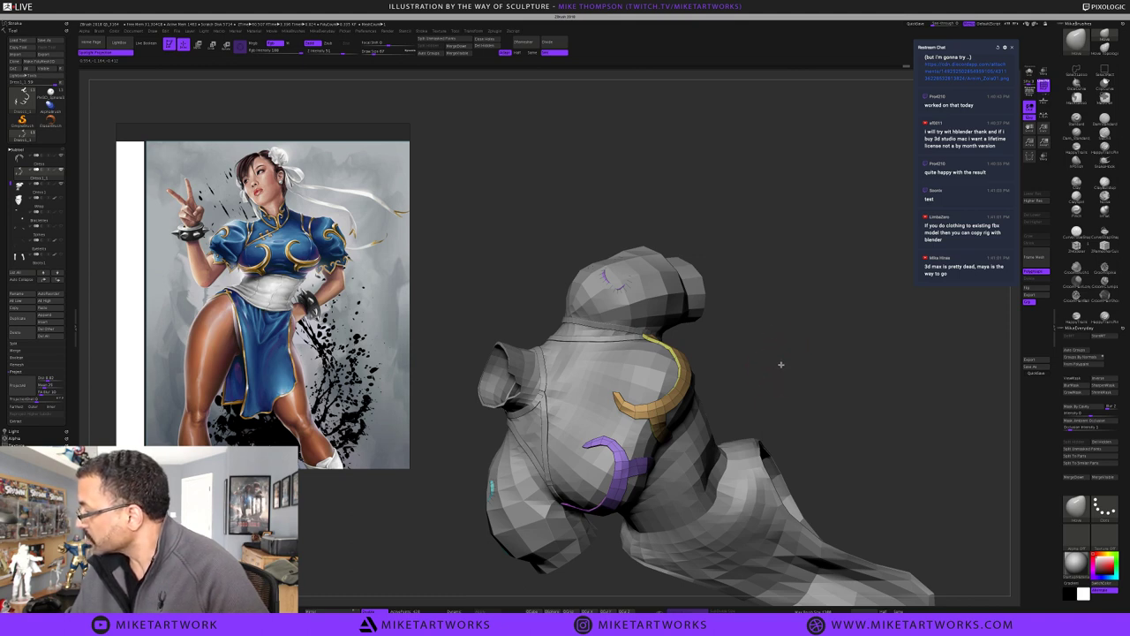
pyautogui.moveTo(643, 411); pyautogui.dragTo(639, 406, button='right')
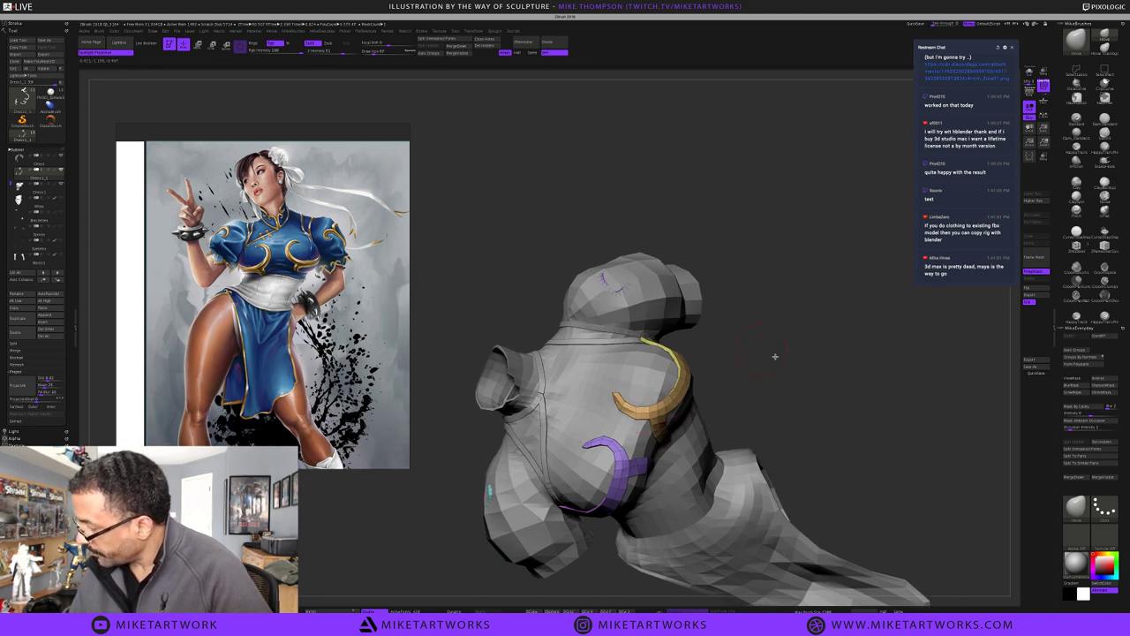
# Check the chest strips from several angles, then adjust the gold strip's inner tip from the front with the Move brush
pyautogui.moveTo(759, 349); pyautogui.dragTo(709, 361)
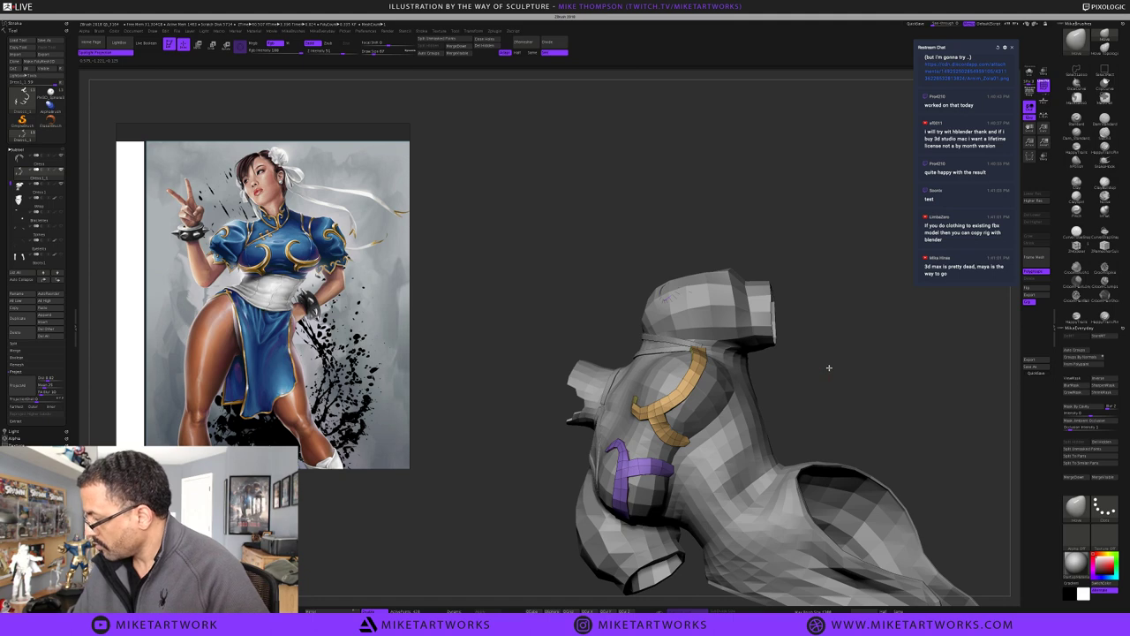
pyautogui.moveTo(828, 368); pyautogui.dragTo(830, 358)
pyautogui.moveTo(857, 400); pyautogui.dragTo(858, 397)
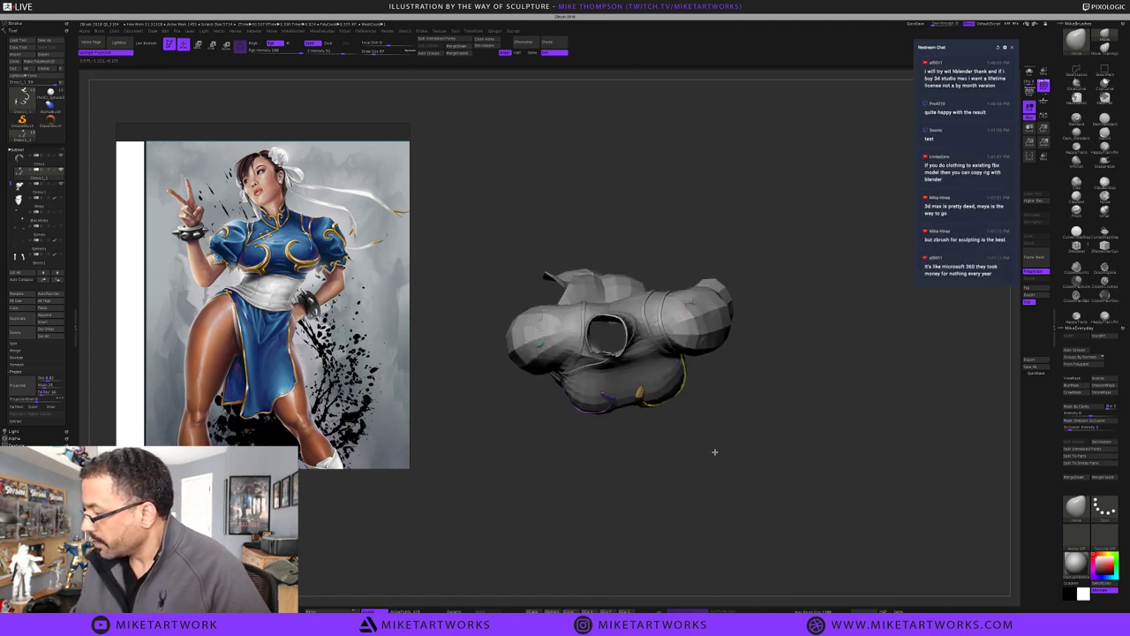
pyautogui.moveTo(727, 381)
pyautogui.mouseDown()
pyautogui.moveTo(727, 471)
pyautogui.moveTo(681, 497)
pyautogui.moveTo(762, 459)
pyautogui.moveTo(723, 351)
pyautogui.mouseUp()
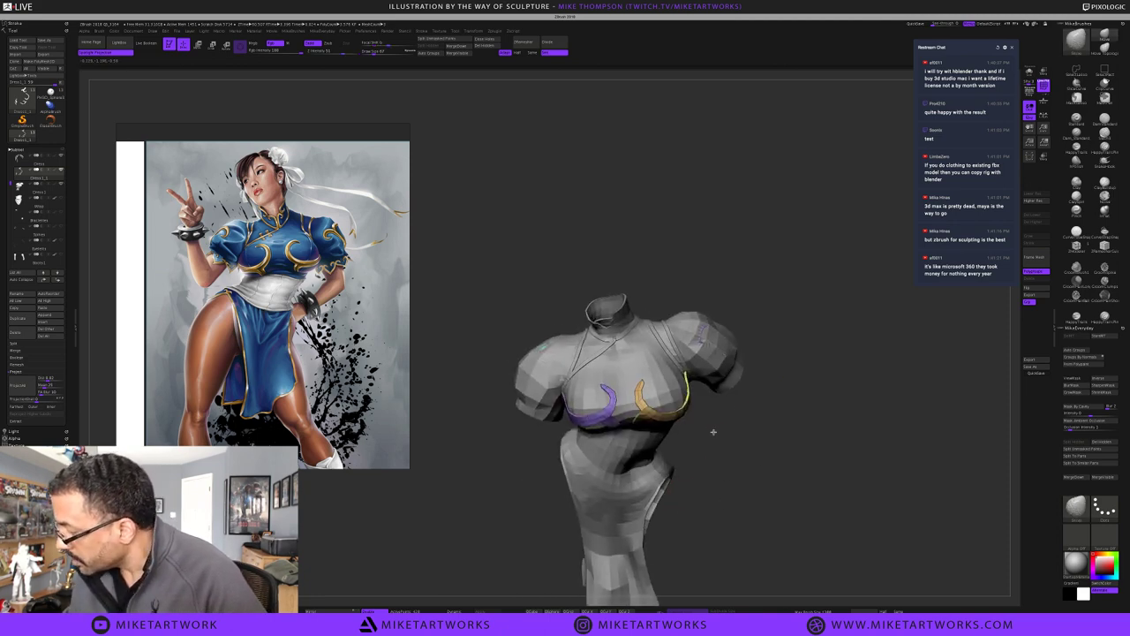
pyautogui.press('s')
pyautogui.moveTo(714, 441); pyautogui.dragTo(717, 440)
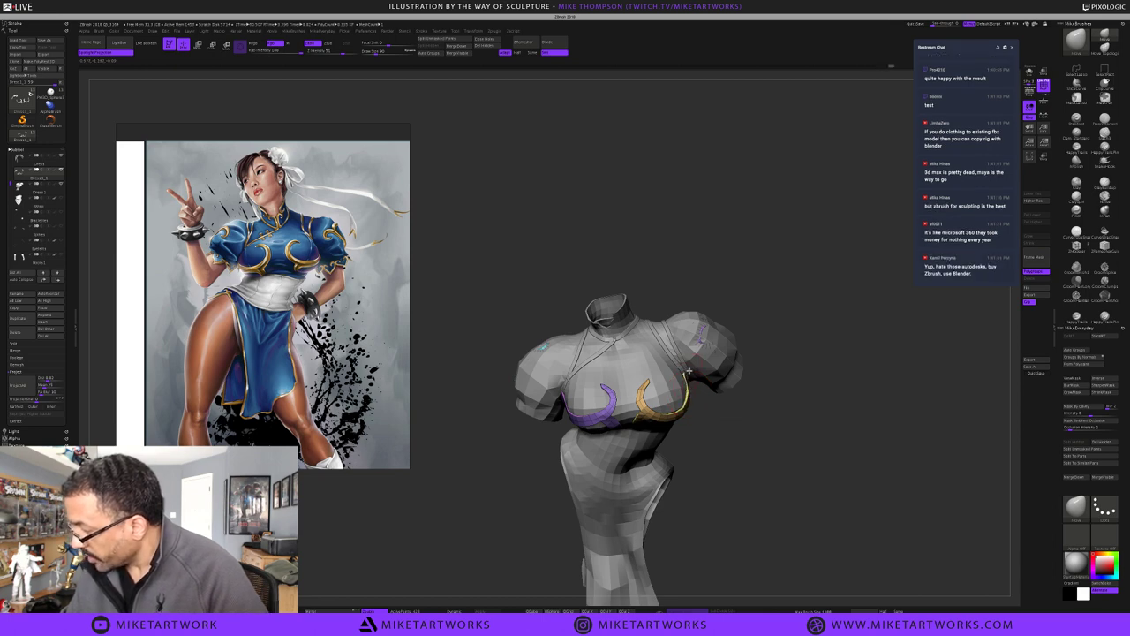
# Resize the Move brush and reshape the inner ends of the gold chest strip where it forks around the breast
pyautogui.hotkey('ctrl', 'shift', 'z')
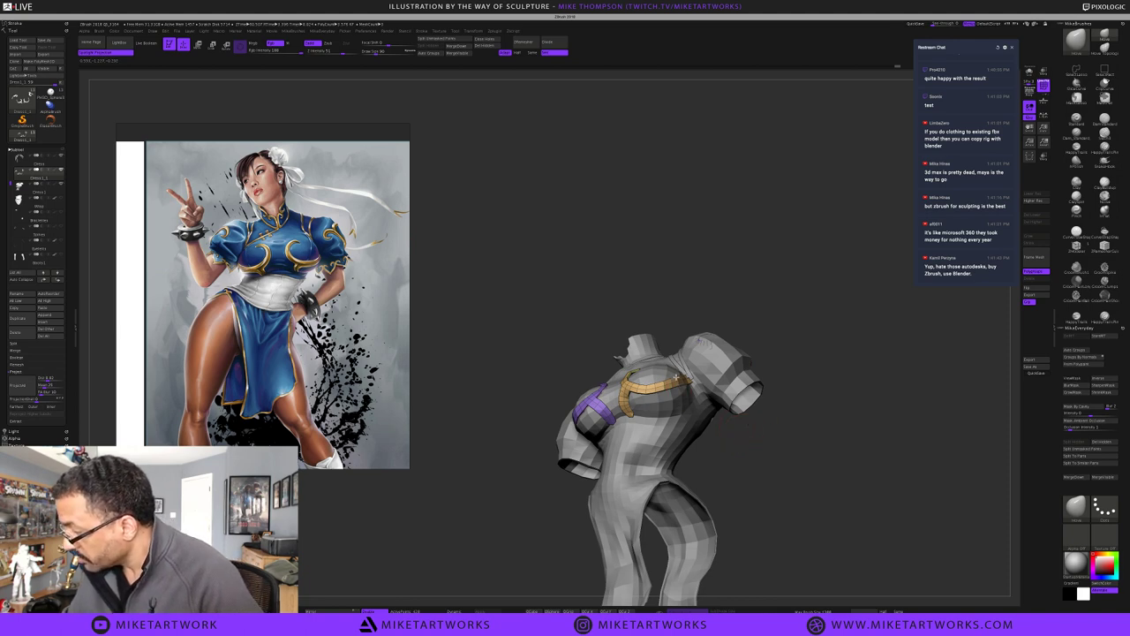
pyautogui.click(700, 364)
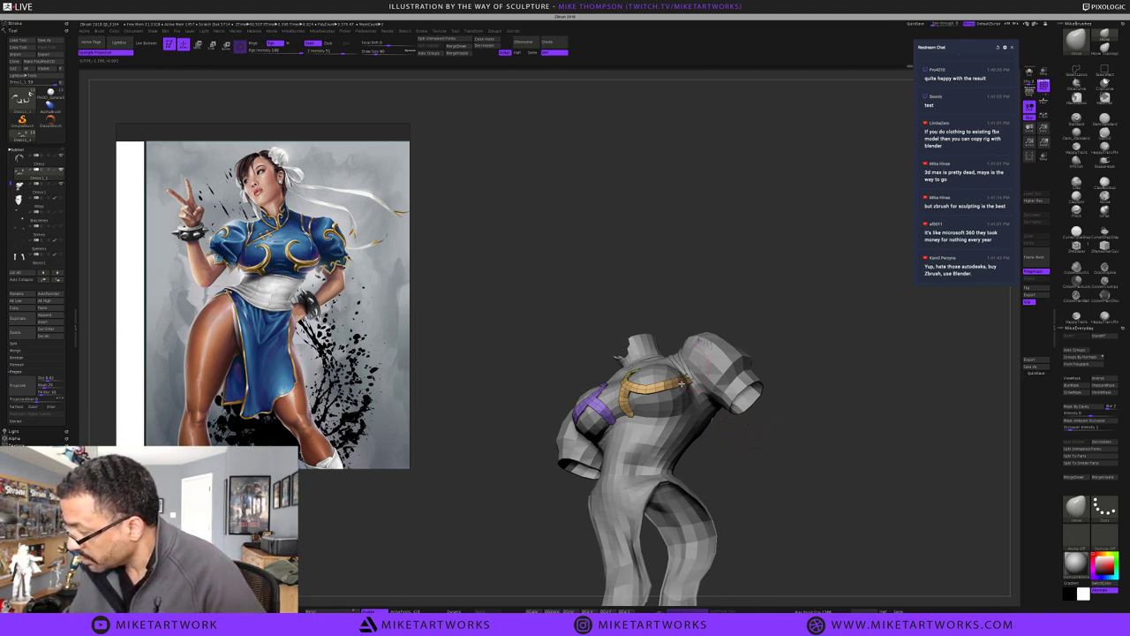
pyautogui.moveTo(734, 434); pyautogui.dragTo(726, 462)
pyautogui.press('s')
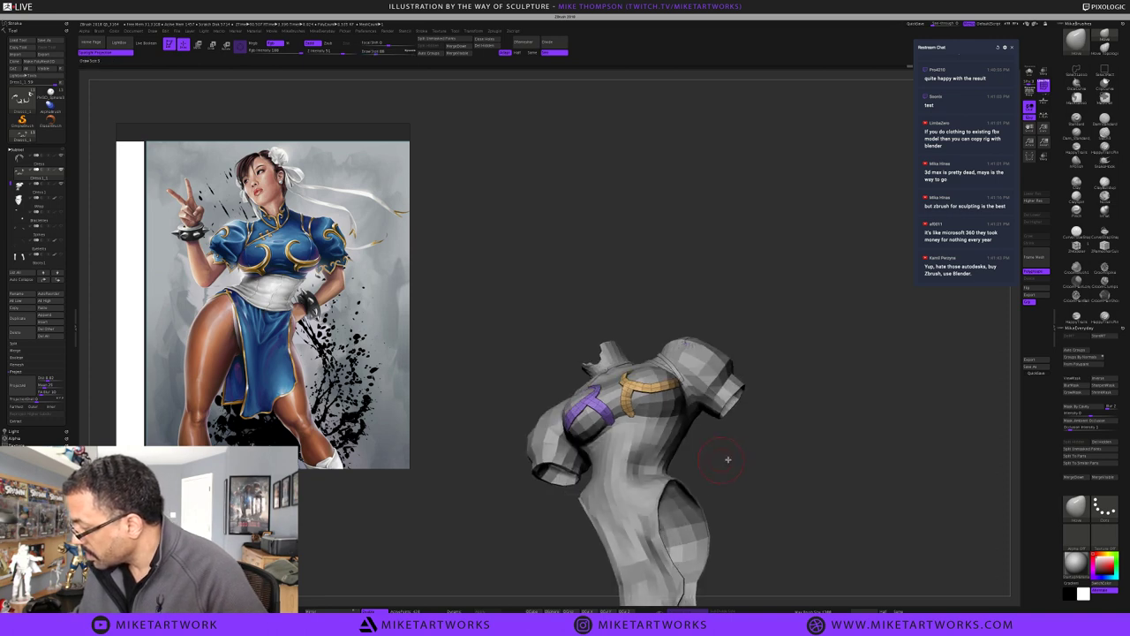
pyautogui.press('s')
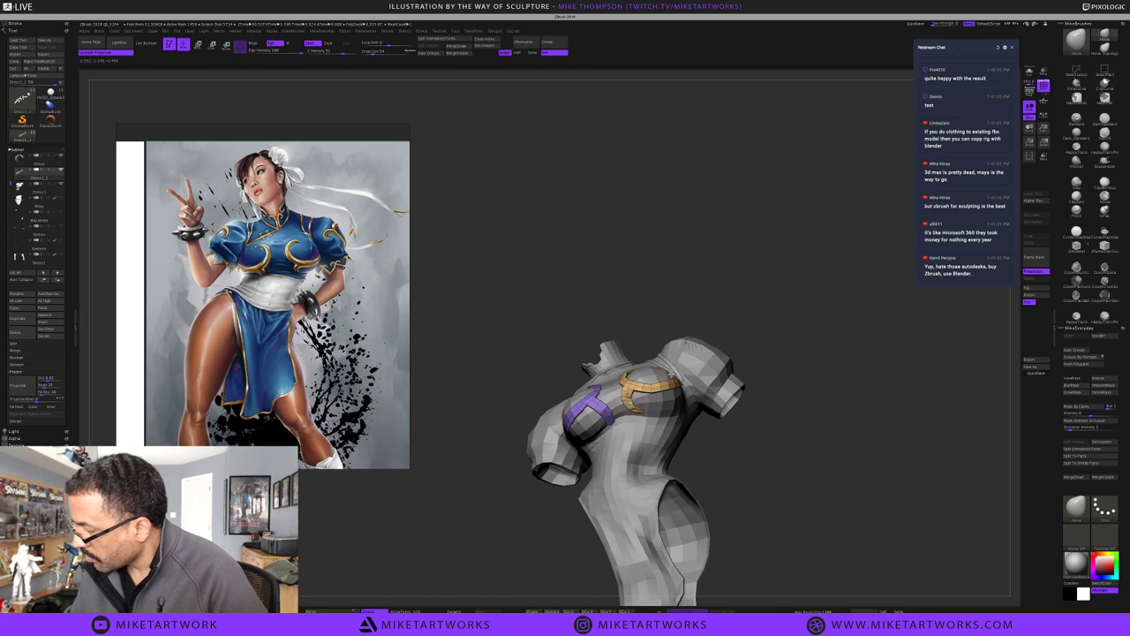
pyautogui.keyDown('ctrl'); pyautogui.click(755, 468); pyautogui.keyUp('ctrl')
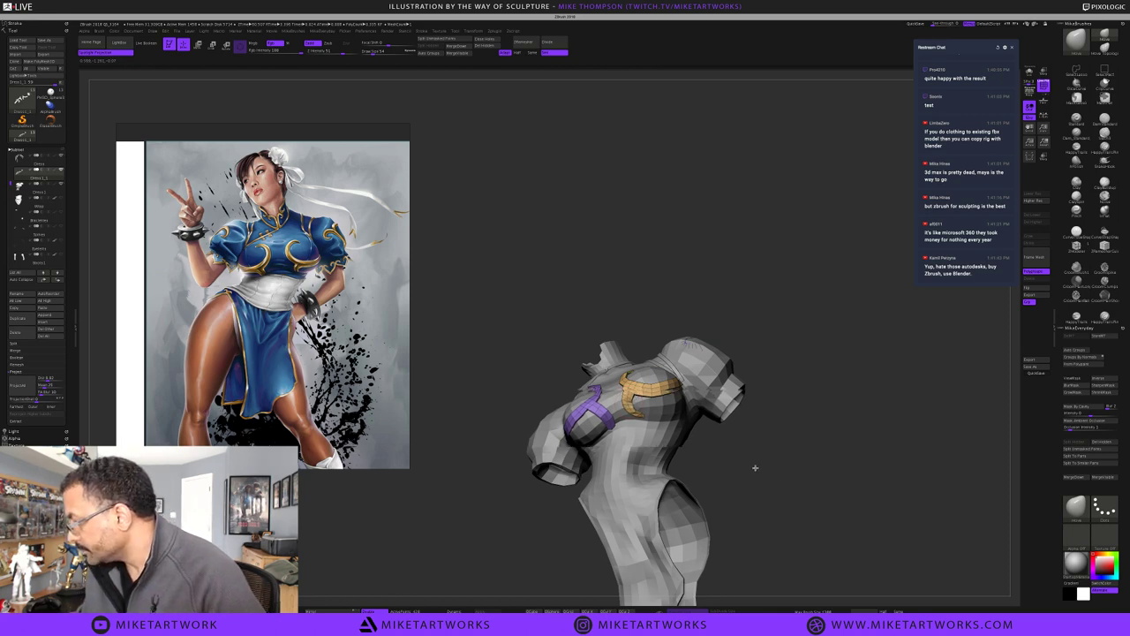
# Reduce the Draw Size and switch to the ZModeler brush for close work on the gold strip
pyautogui.keyDown('alt'); pyautogui.moveTo(755, 468); pyautogui.dragTo(751, 469); pyautogui.keyUp('alt')
pyautogui.press('s')
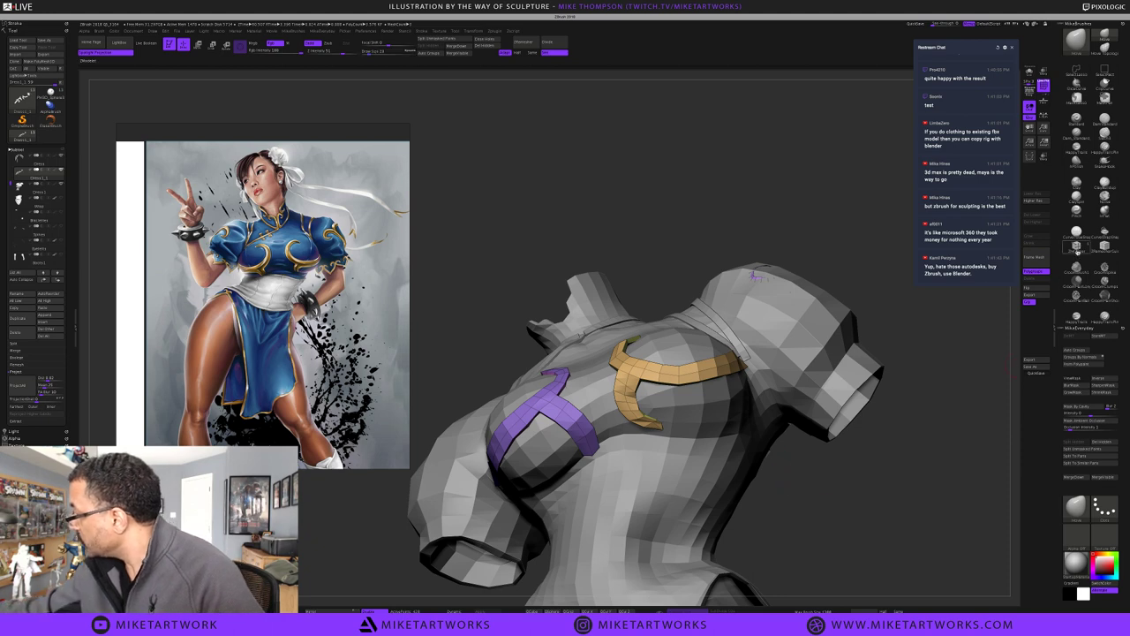
pyautogui.click(1076, 250)
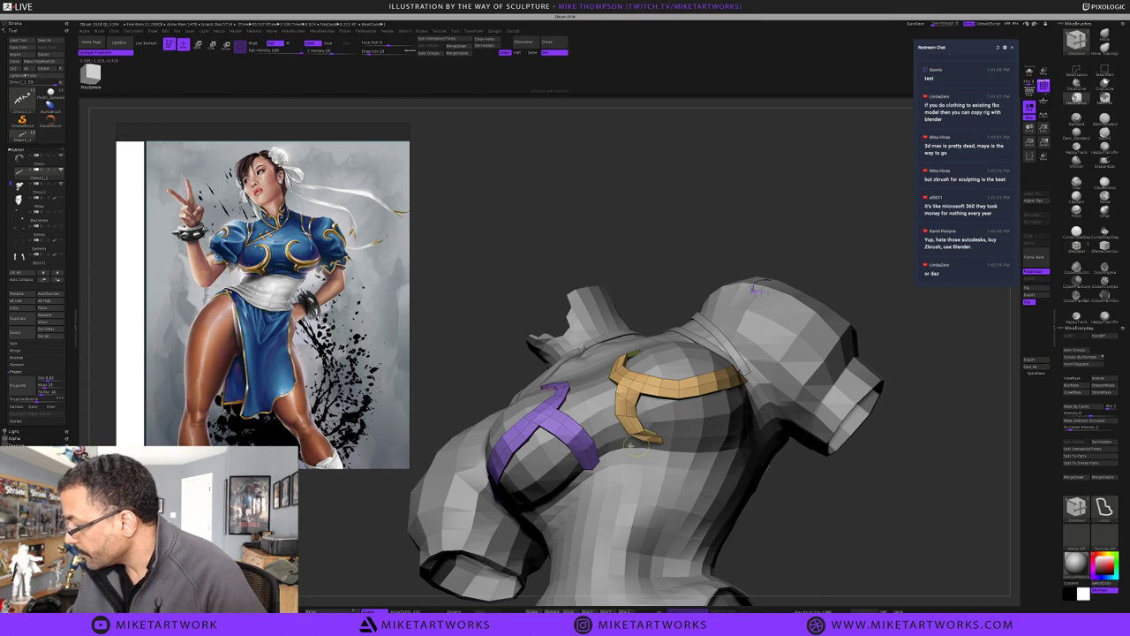
# Mask the chest strips except the gold strip's lower tip, then place and reorient the transform gizmo on that tip
pyautogui.moveTo(634, 417)
pyautogui.keyDown('ctrl'); pyautogui.mouseDown()
pyautogui.moveTo(653, 441)
pyautogui.moveTo(625, 451)
pyautogui.moveTo(613, 434)
pyautogui.mouseUp(); pyautogui.keyUp('ctrl')
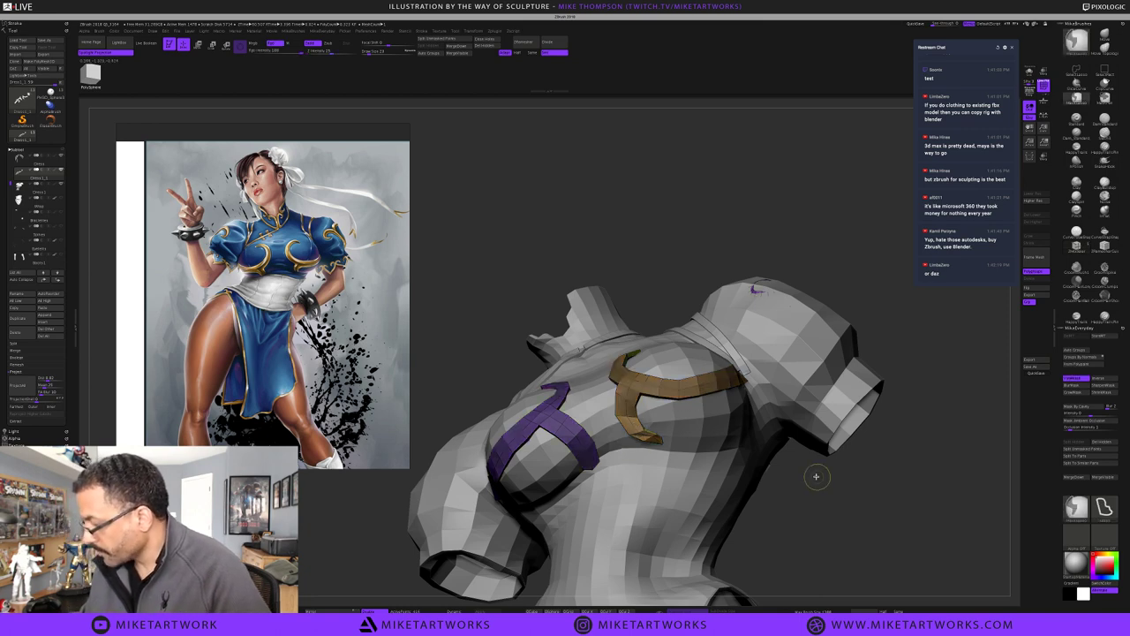
pyautogui.press('w')
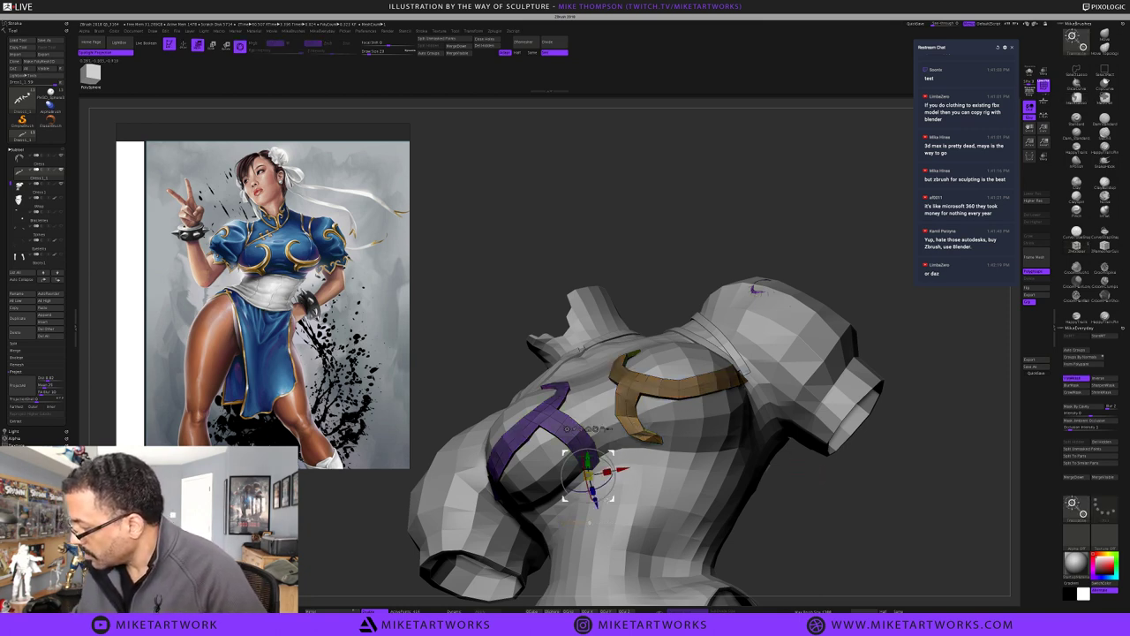
pyautogui.moveTo(612, 498); pyautogui.dragTo(606, 504)
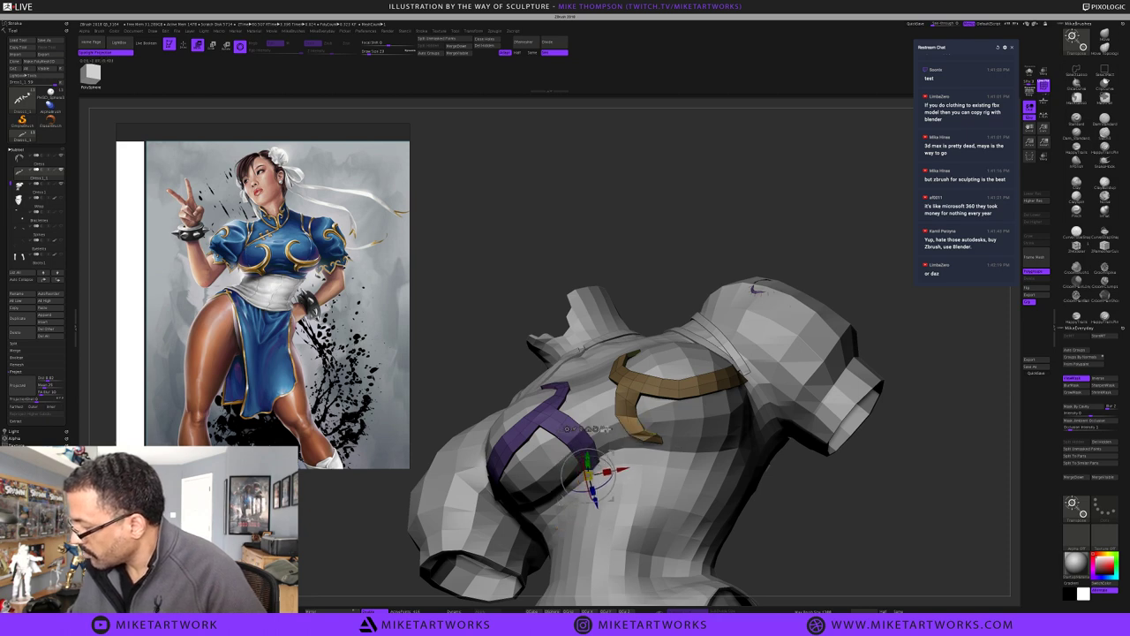
pyautogui.click(582, 429)
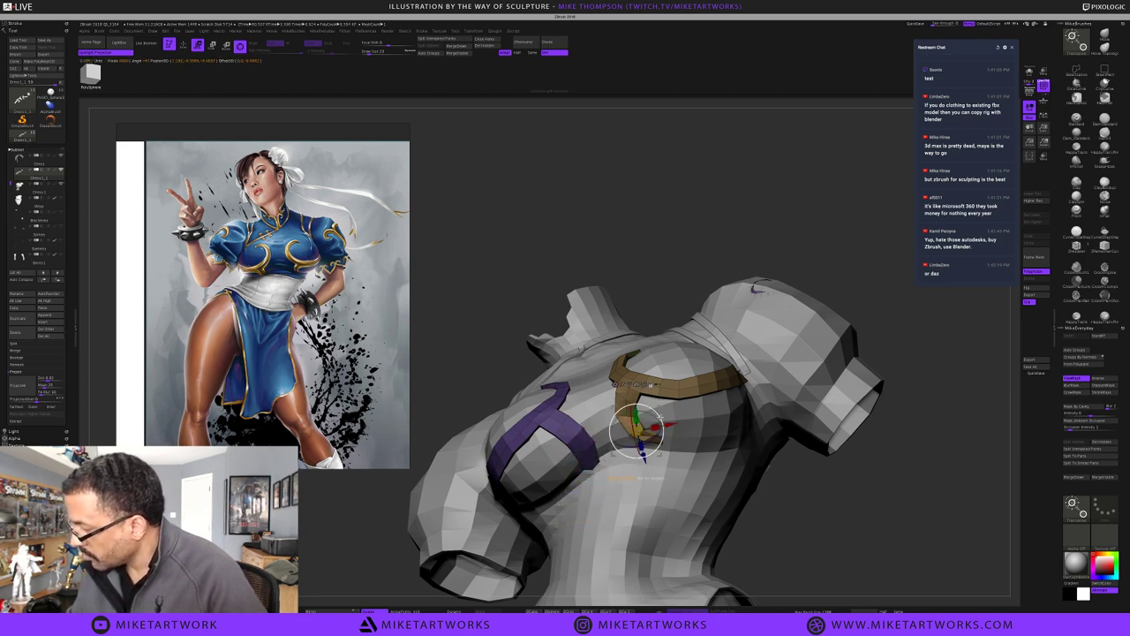
pyautogui.click(646, 384)
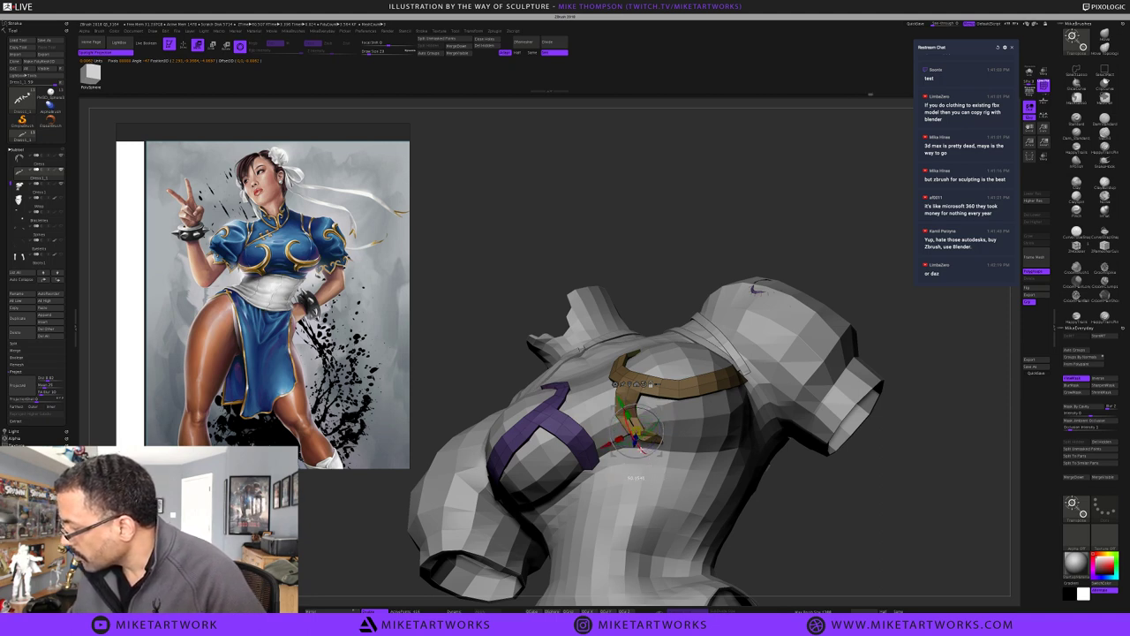
pyautogui.moveTo(636, 442); pyautogui.dragTo(634, 446)
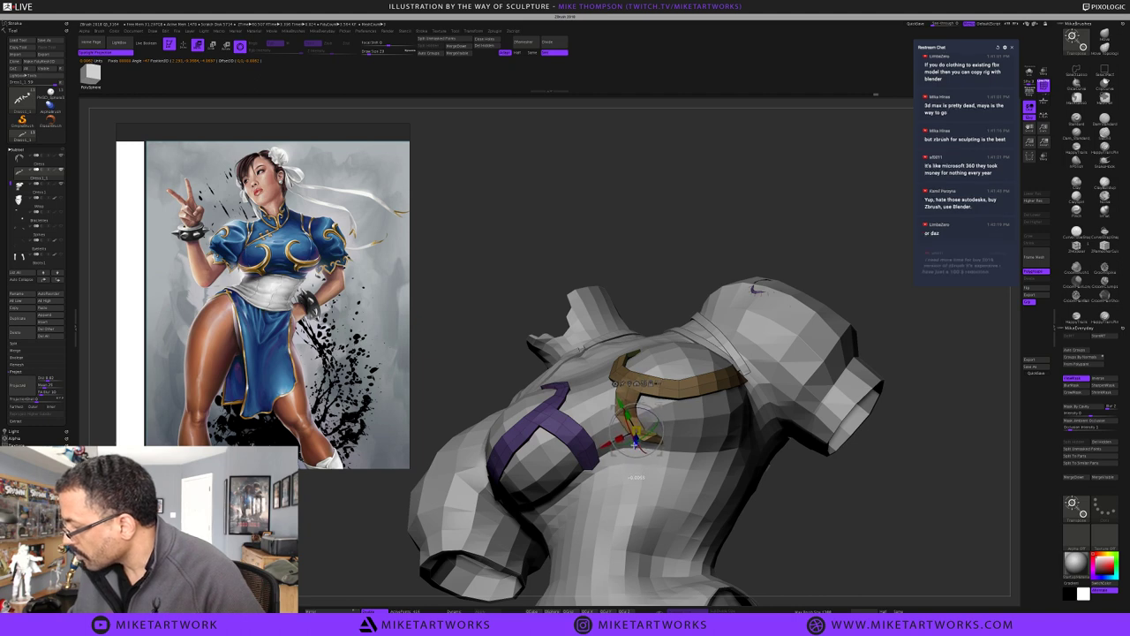
pyautogui.moveTo(647, 409); pyautogui.dragTo(637, 406)
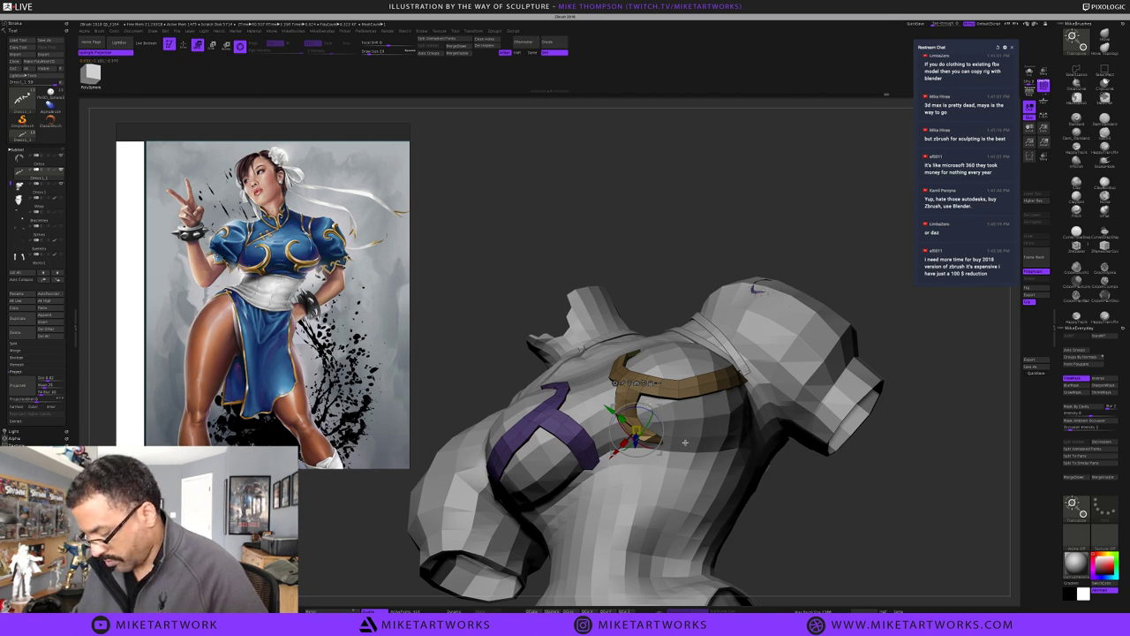
pyautogui.press('q')
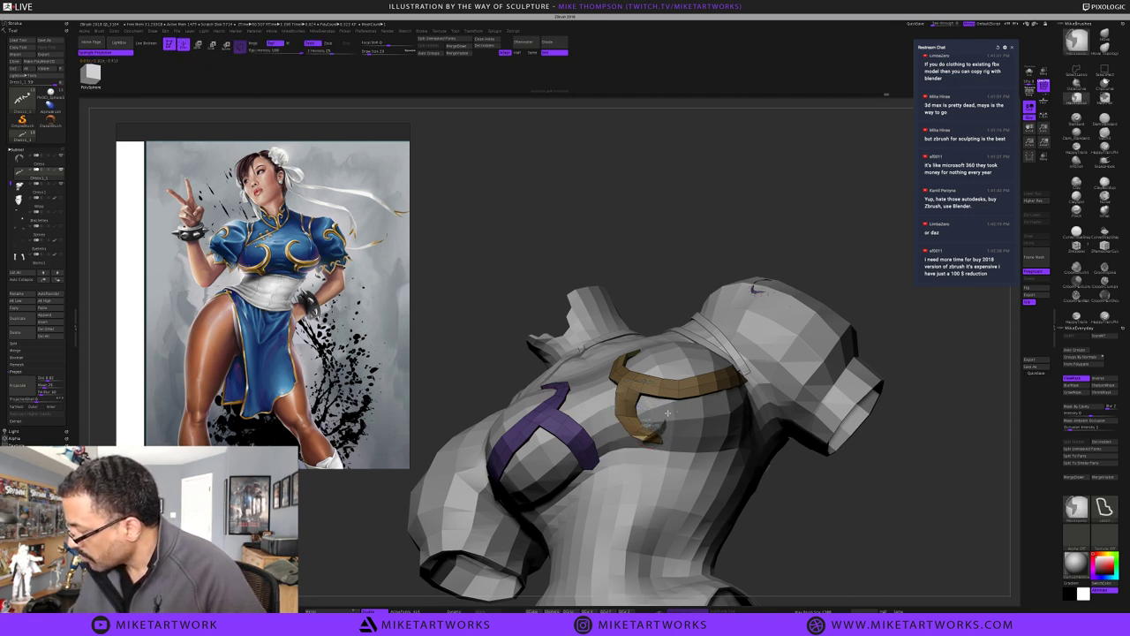
pyautogui.keyDown('ctrl'); pyautogui.click(804, 479); pyautogui.keyUp('ctrl')
pyautogui.keyDown('ctrl'); pyautogui.click(798, 478); pyautogui.keyUp('ctrl')
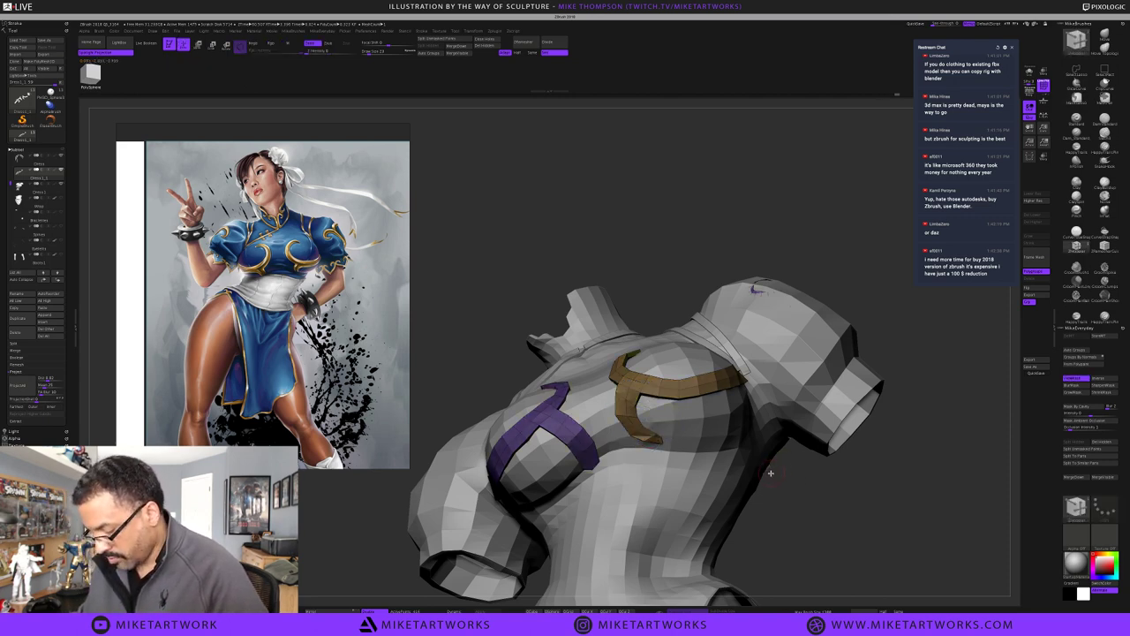
pyautogui.press('w')
pyautogui.keyDown('alt'); pyautogui.moveTo(656, 418); pyautogui.dragTo(655, 412); pyautogui.keyUp('alt')
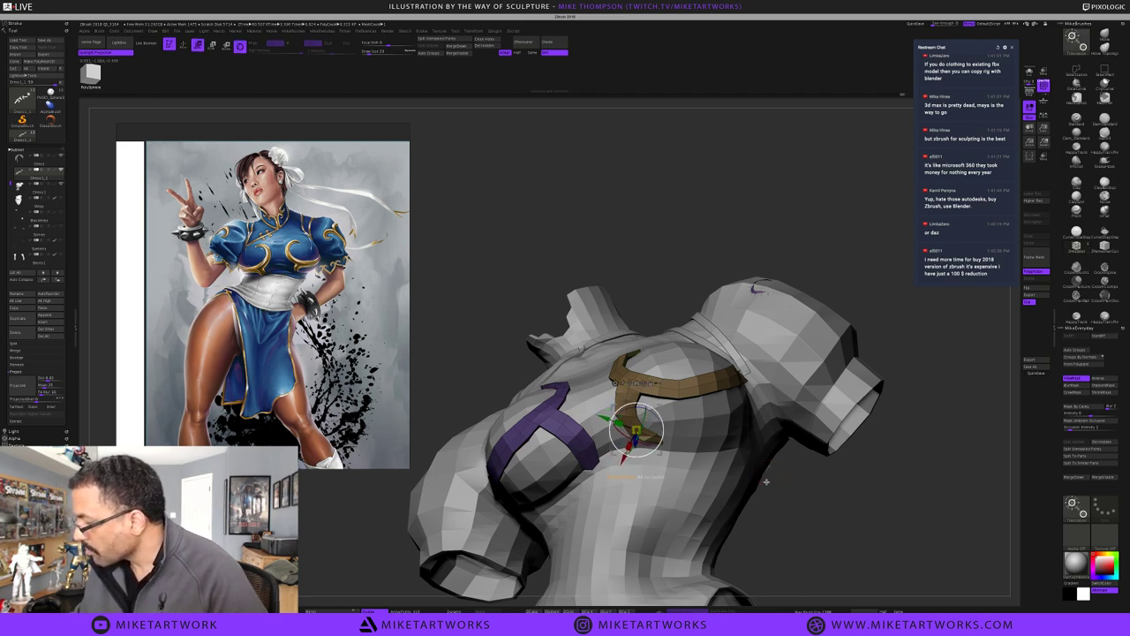
pyautogui.hotkey('ctrl', 'z')
pyautogui.keyDown('ctrl'); pyautogui.moveTo(795, 507); pyautogui.dragTo(804, 531); pyautogui.keyUp('ctrl')
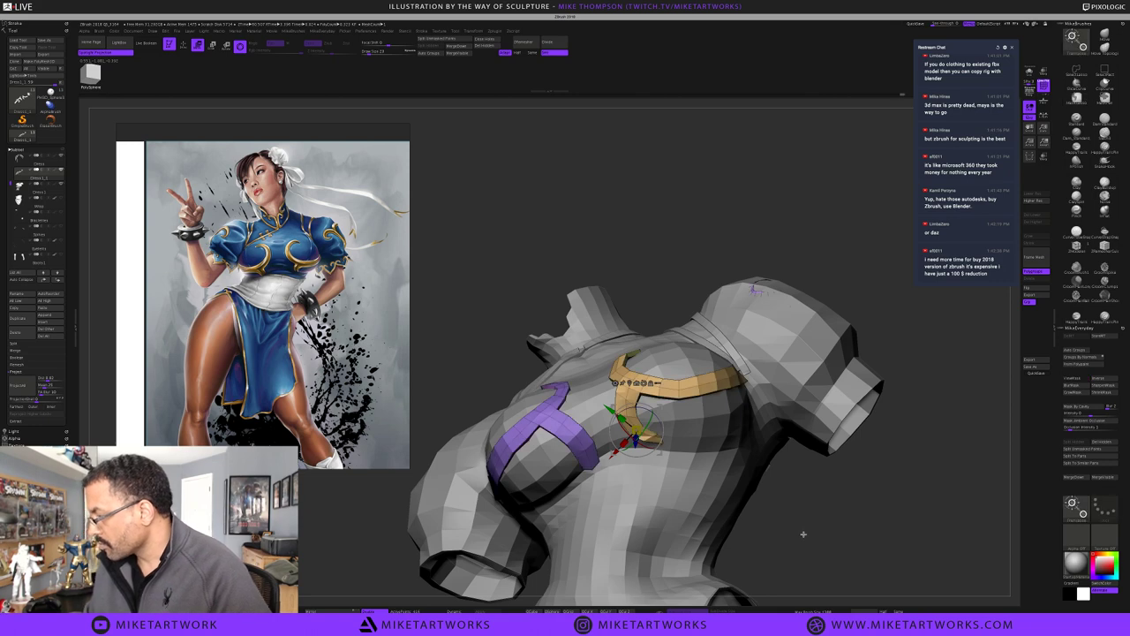
# Mask all but the end of the gold strip's lower hook and rotate that tip to curl it inward with the gizmo
pyautogui.scroll(3, 803, 535)
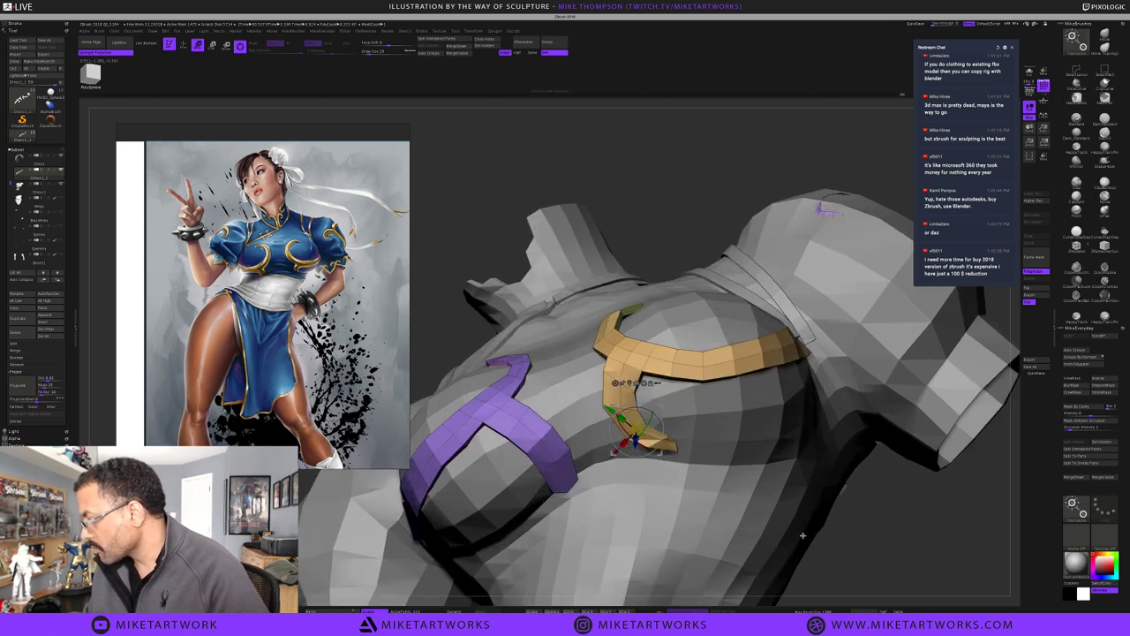
pyautogui.press('q')
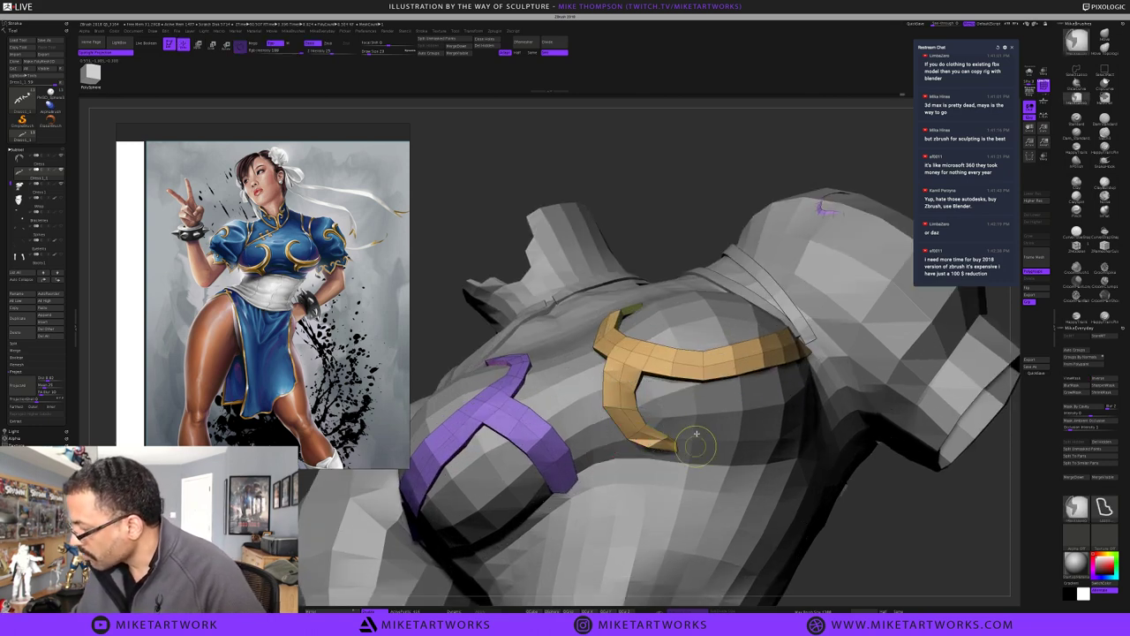
pyautogui.keyDown('ctrl'); pyautogui.moveTo(736, 472); pyautogui.dragTo(734, 463); pyautogui.keyUp('ctrl')
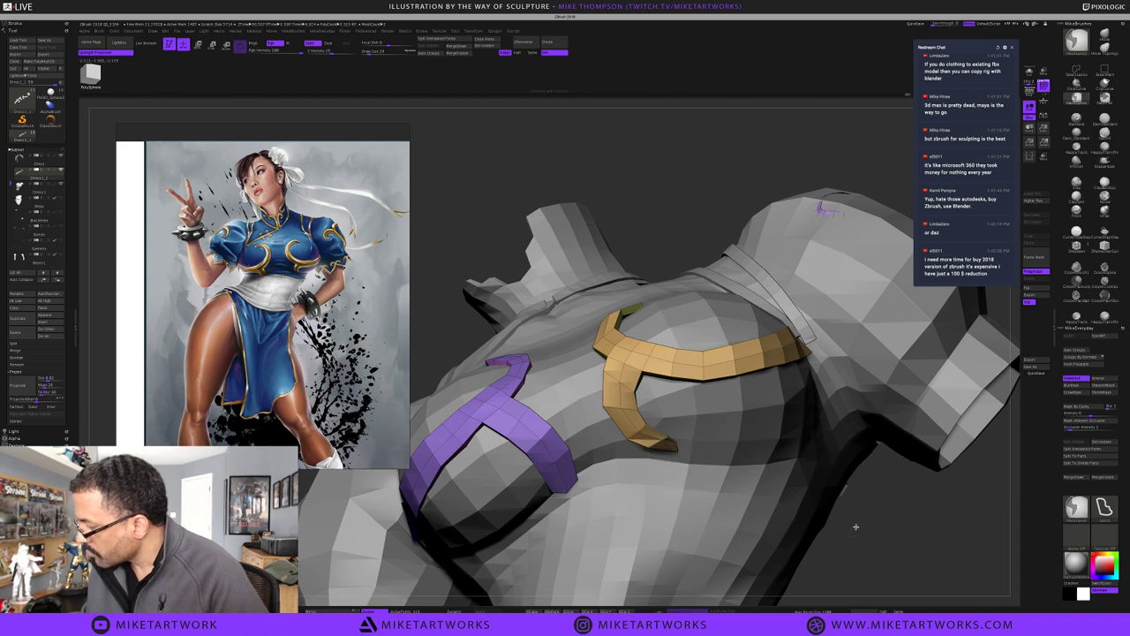
pyautogui.keyDown('ctrl'); pyautogui.click(856, 522); pyautogui.keyUp('ctrl')
pyautogui.press('w')
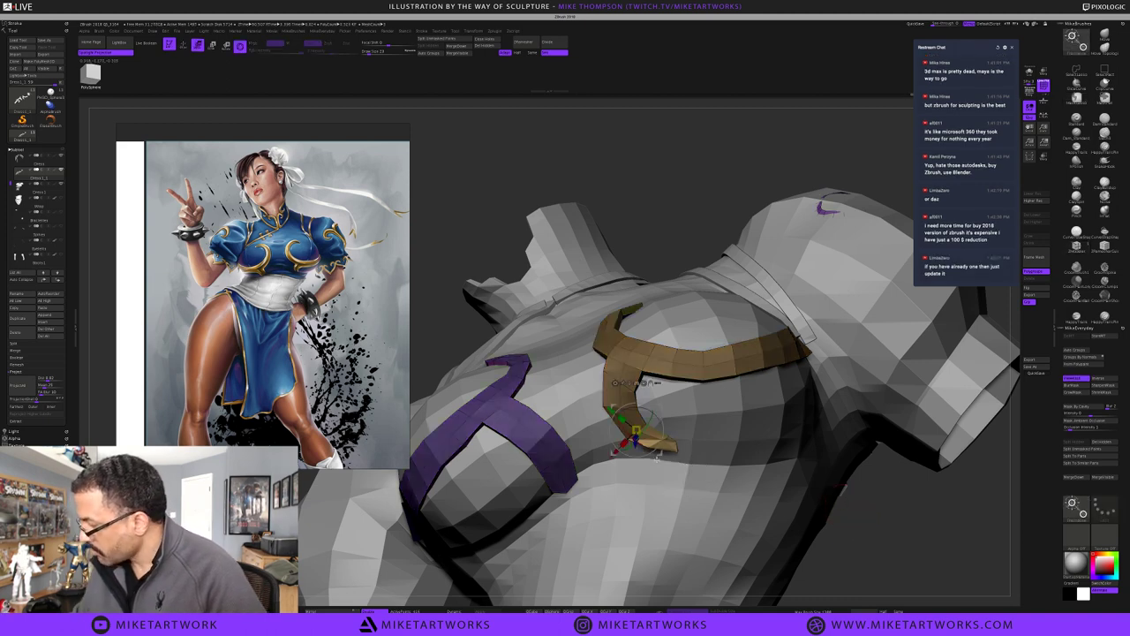
pyautogui.keyDown('alt'); pyautogui.moveTo(658, 457); pyautogui.dragTo(678, 460); pyautogui.keyUp('alt')
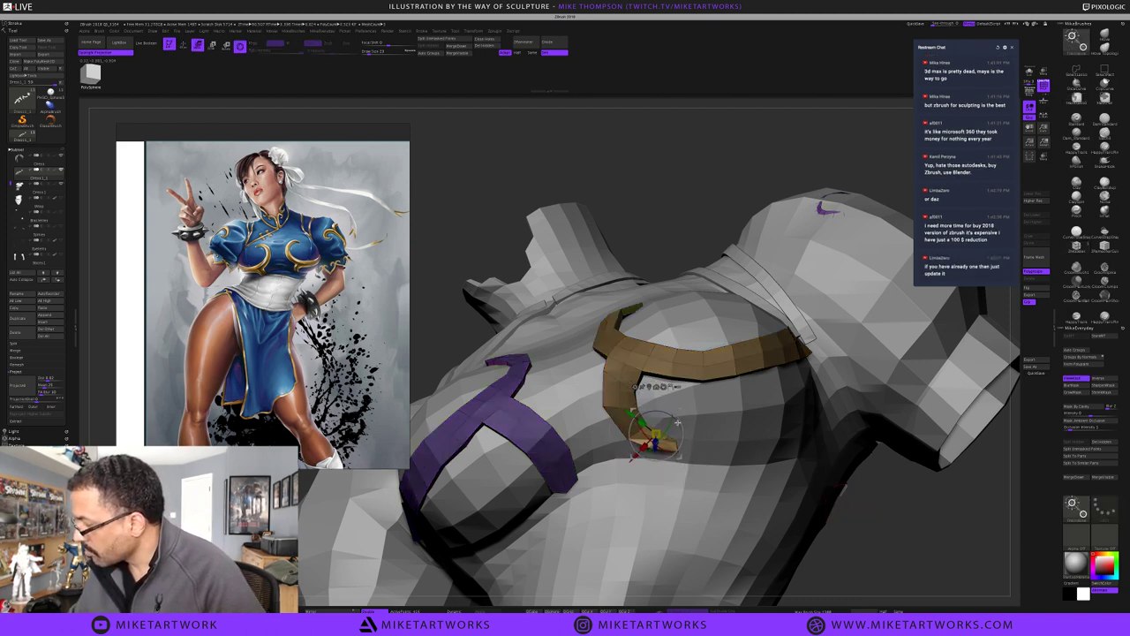
pyautogui.moveTo(677, 421)
pyautogui.mouseDown()
pyautogui.moveTo(664, 413)
pyautogui.moveTo(695, 421)
pyautogui.mouseUp()
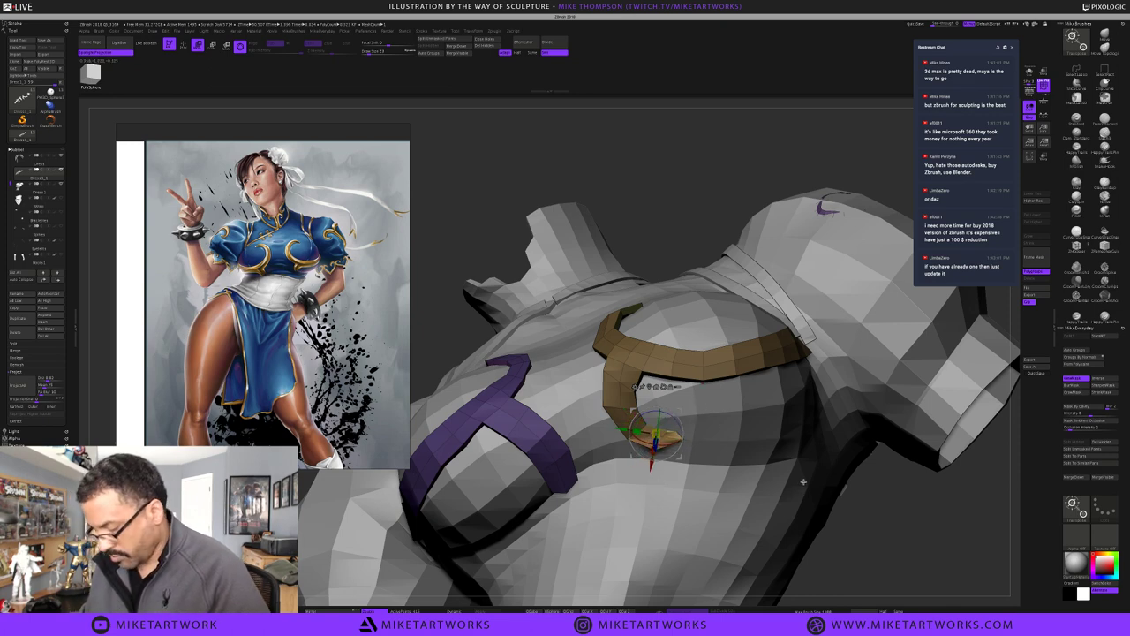
pyautogui.press('q')
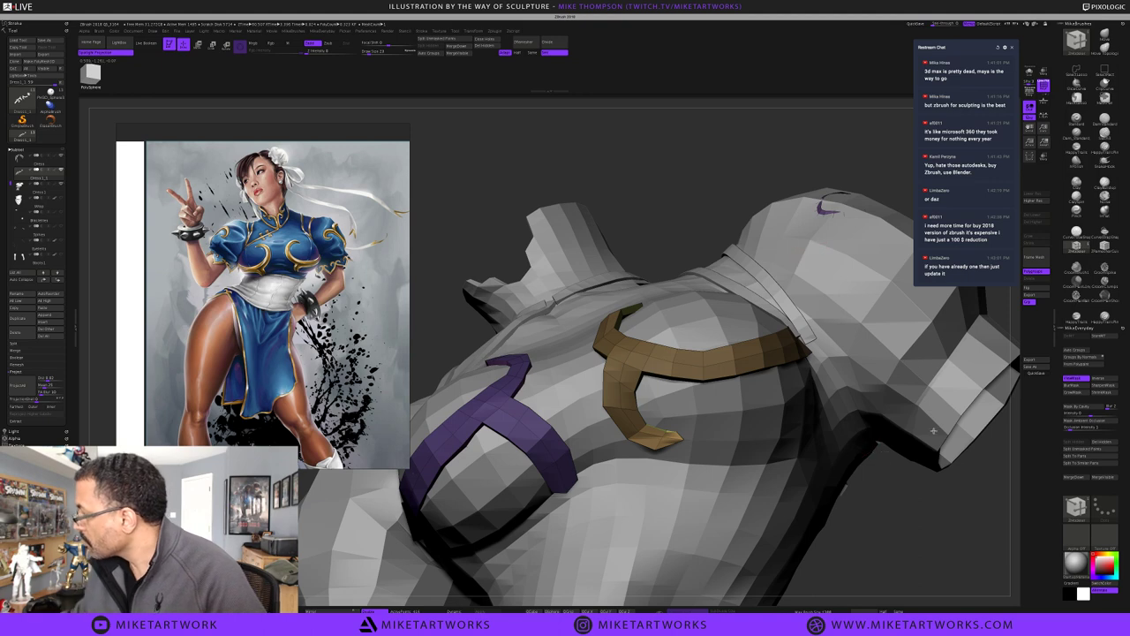
# Taper the gold strip's curled lower tip with the Move brush, then clear the mask from the chest strips
pyautogui.click(1105, 36)
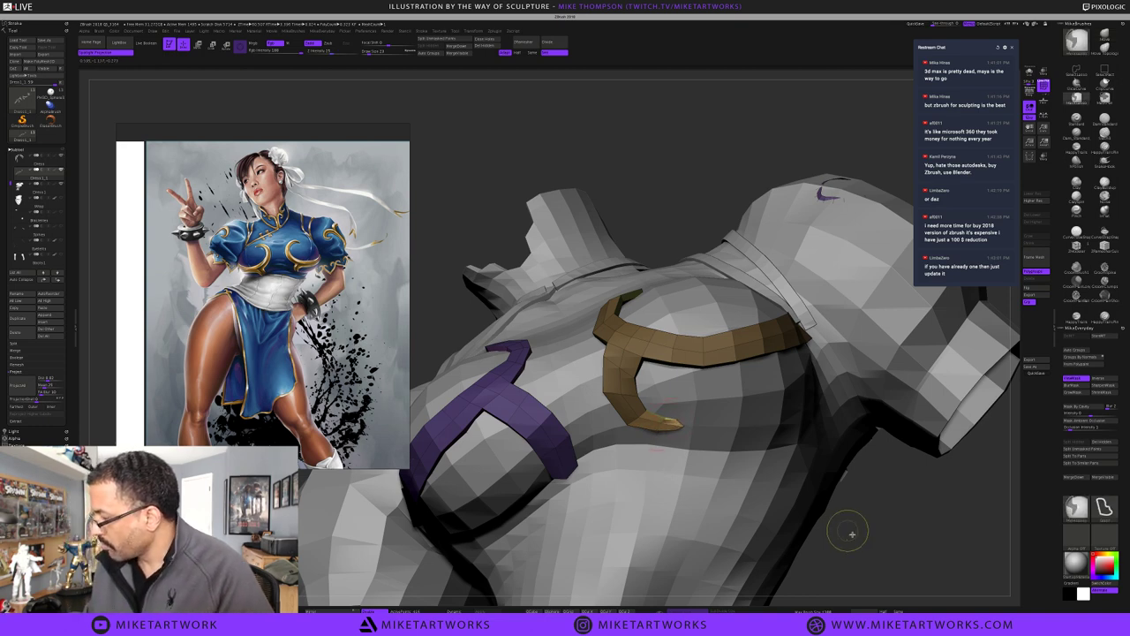
pyautogui.keyDown('ctrl'); pyautogui.moveTo(853, 534); pyautogui.dragTo(845, 524); pyautogui.keyUp('ctrl')
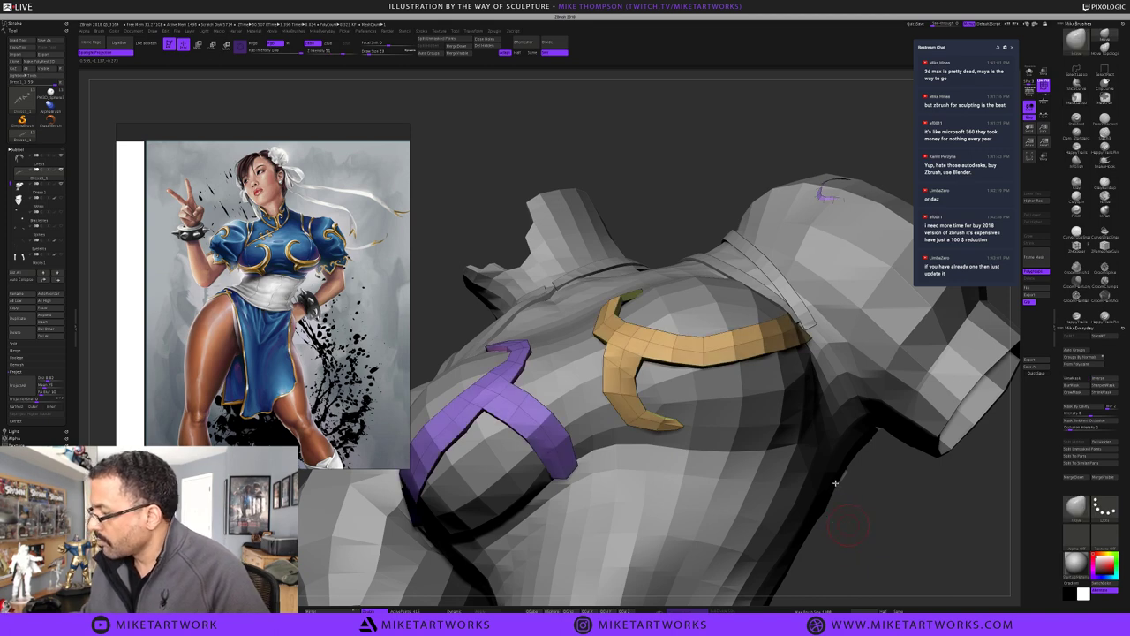
pyautogui.keyDown('alt'); pyautogui.moveTo(835, 482); pyautogui.dragTo(853, 486); pyautogui.keyUp('alt')
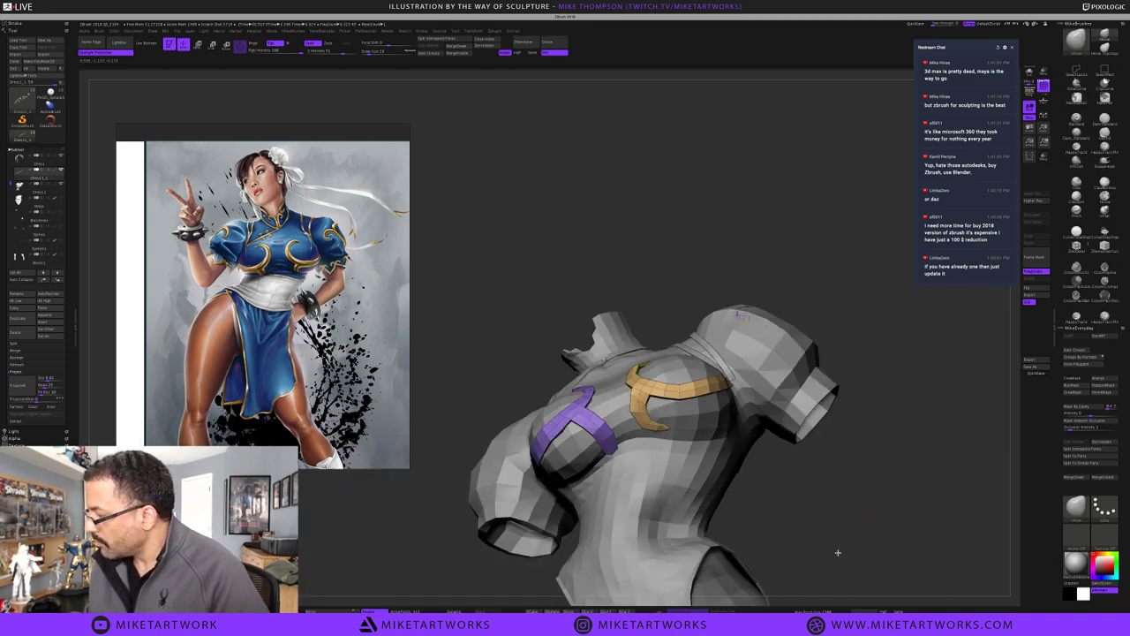
# Raise the Draw Size to 91 and adjust the gold strip's fit beneath the breast with the Move brush
pyautogui.moveTo(837, 554); pyautogui.dragTo(850, 353)
pyautogui.press('s')
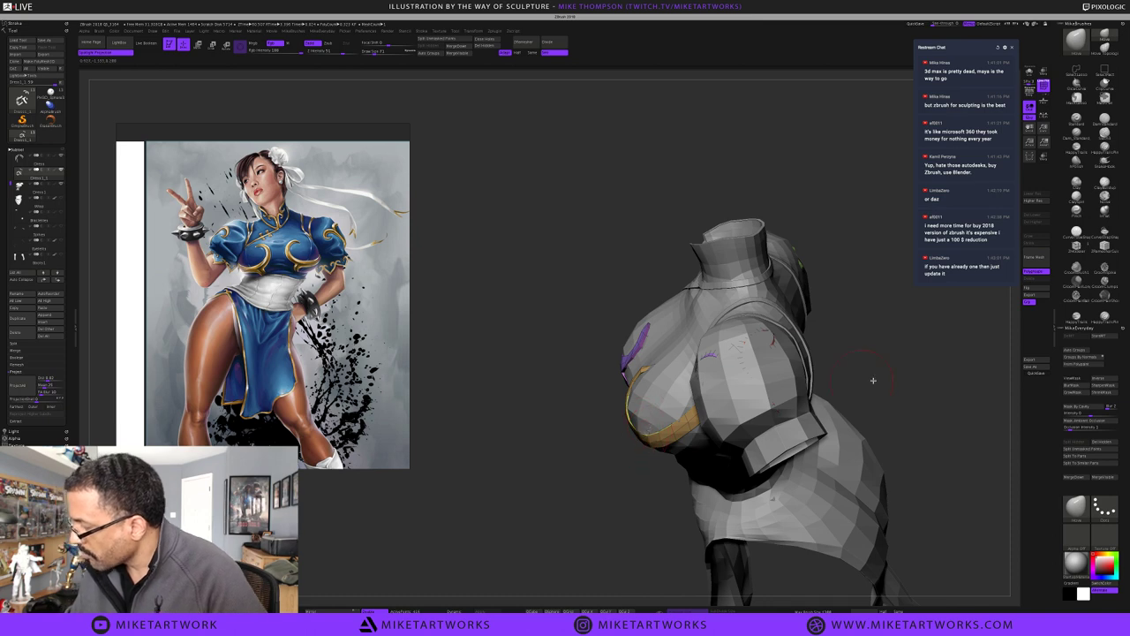
pyautogui.moveTo(900, 363); pyautogui.dragTo(890, 365)
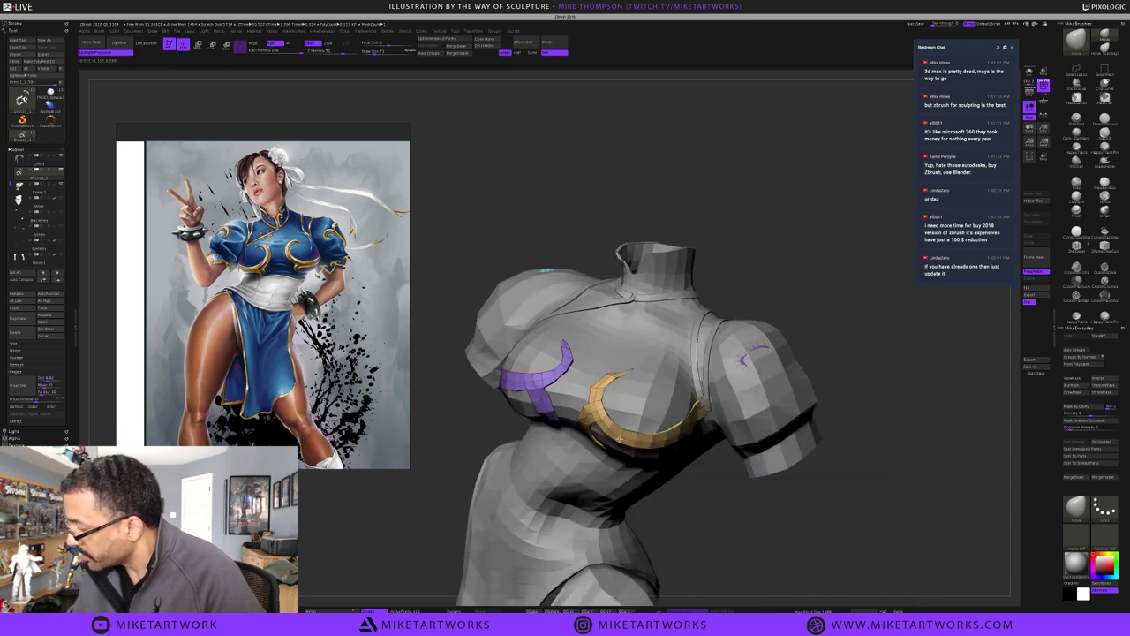
pyautogui.moveTo(620, 439); pyautogui.dragTo(625, 442, button='right')
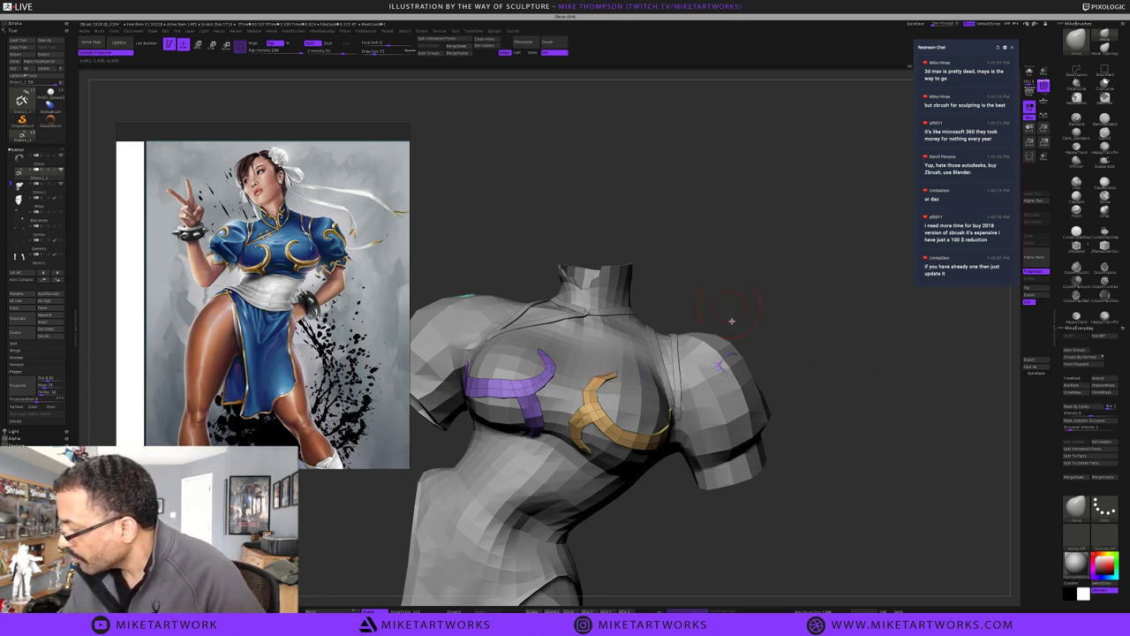
pyautogui.moveTo(732, 321); pyautogui.dragTo(731, 319)
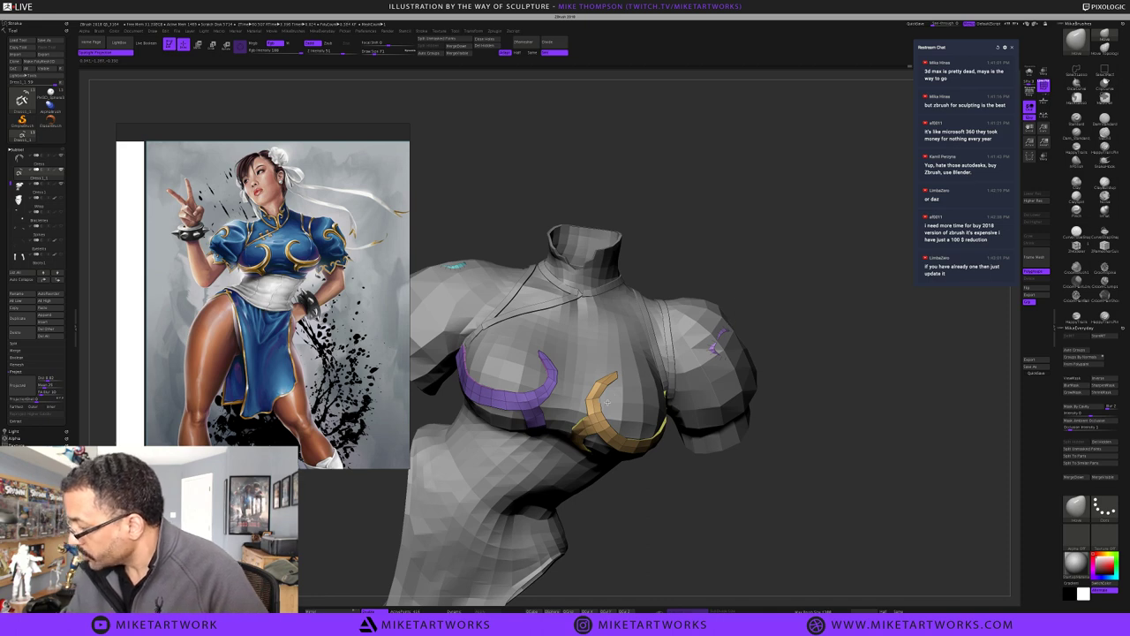
# Reduce the Draw Size to 45, refine the gold strip's inner curls with the Move brush, and check them from the side
pyautogui.press('s')
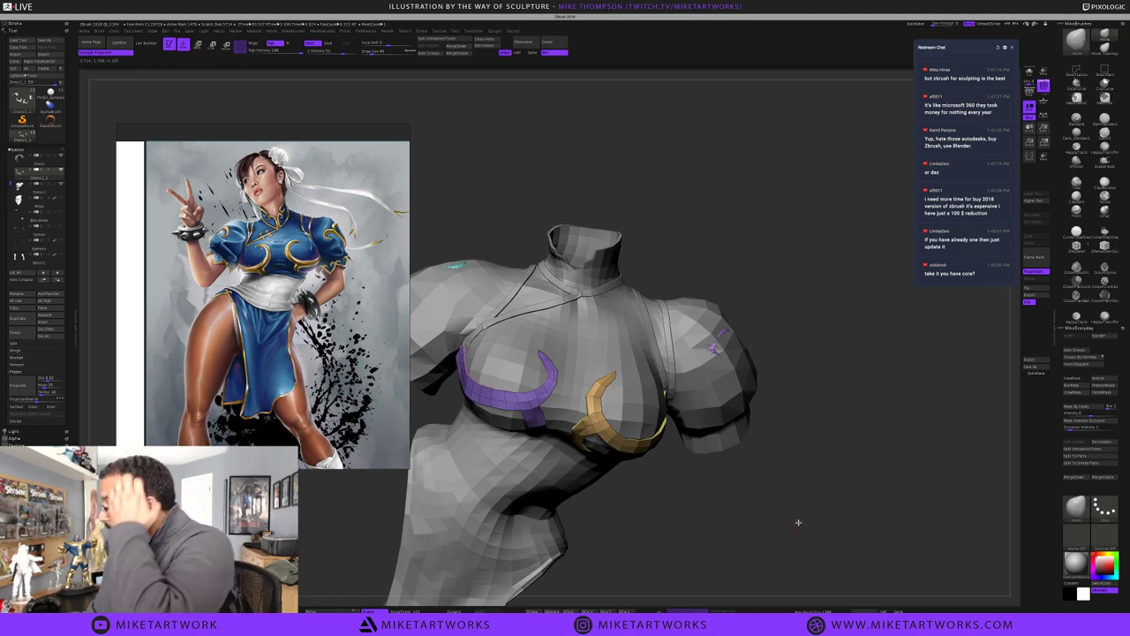
pyautogui.moveTo(815, 479); pyautogui.dragTo(818, 404)
pyautogui.moveTo(819, 308); pyautogui.dragTo(835, 285)
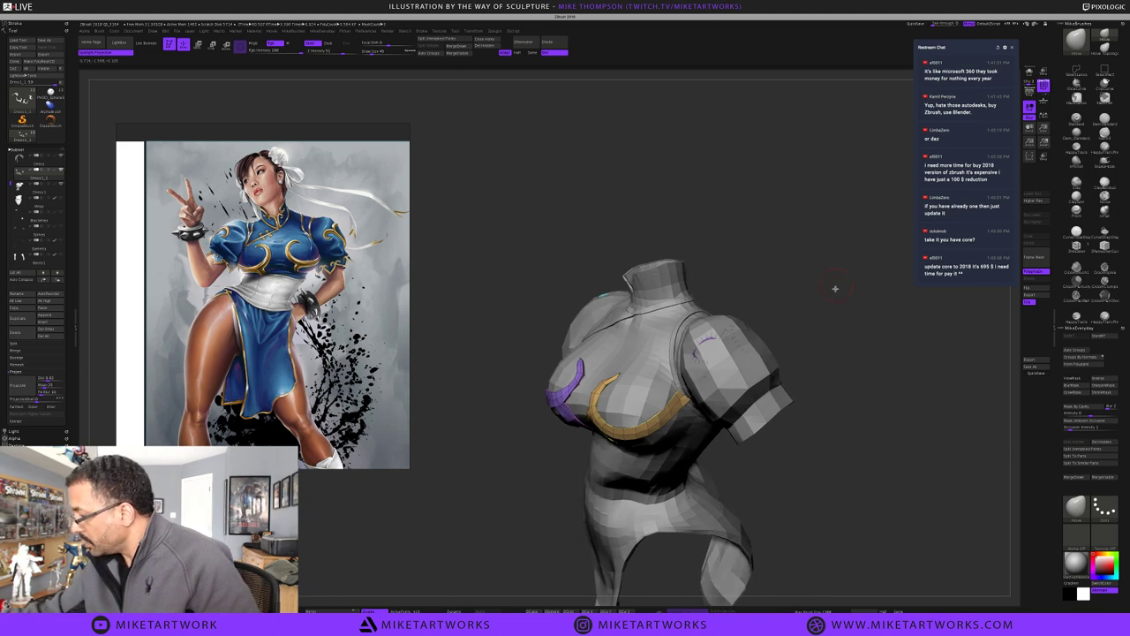
pyautogui.moveTo(857, 371); pyautogui.dragTo(832, 379)
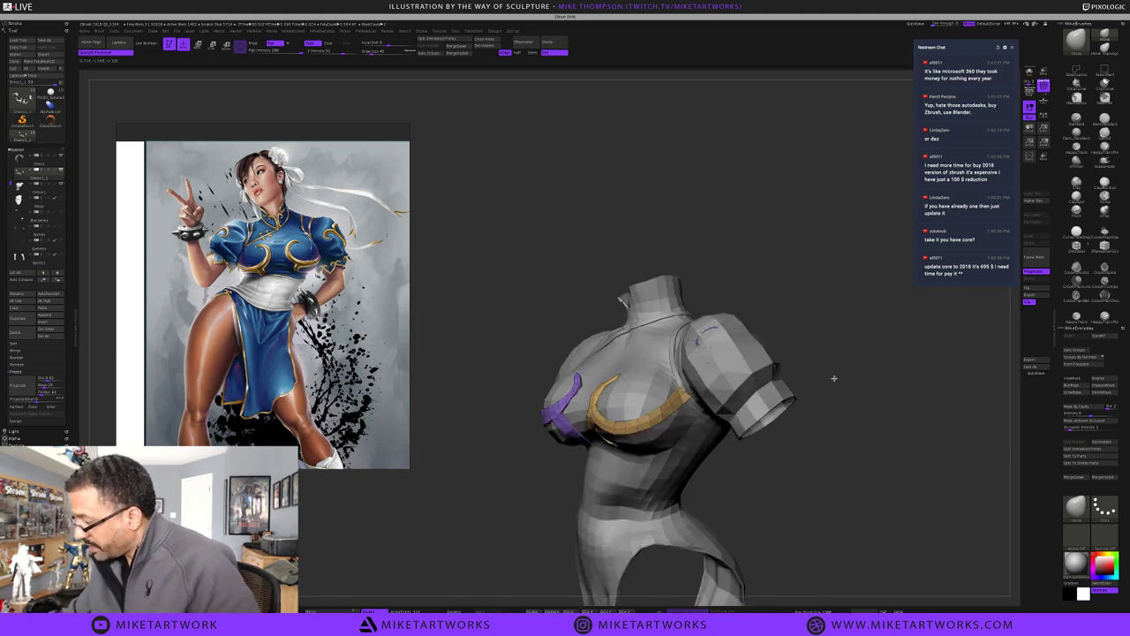
# Turn off the PolyFrame display, reselect the chest trim strips and increase the Draw Size
pyautogui.keyDown('alt'); pyautogui.moveTo(820, 459); pyautogui.dragTo(598, 466); pyautogui.keyUp('alt')
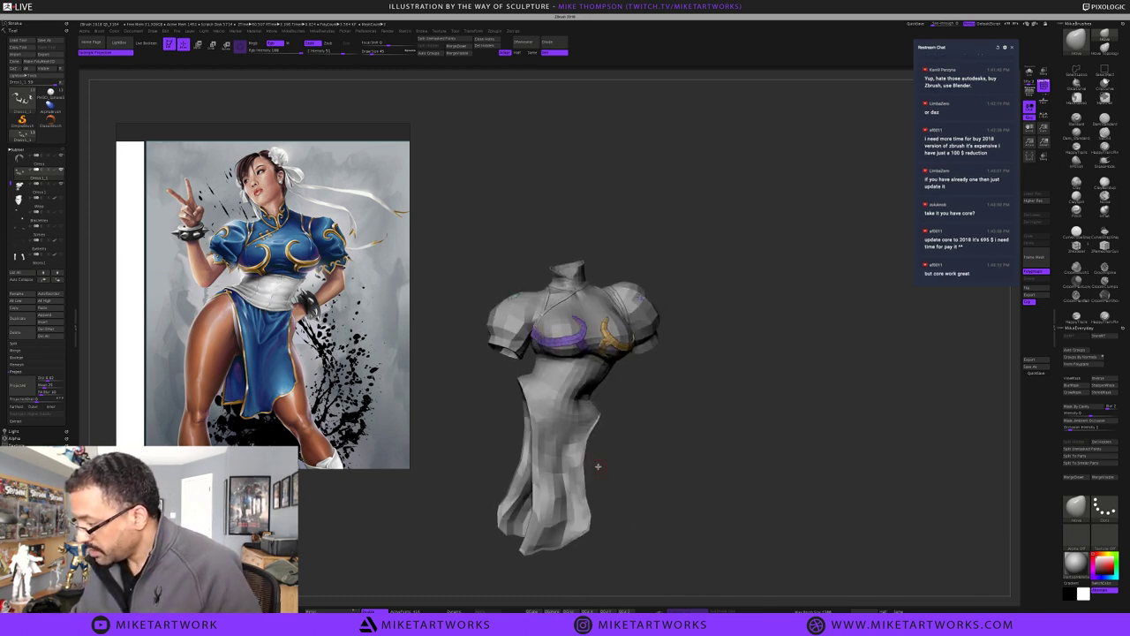
pyautogui.press('space')
pyautogui.click(649, 542)
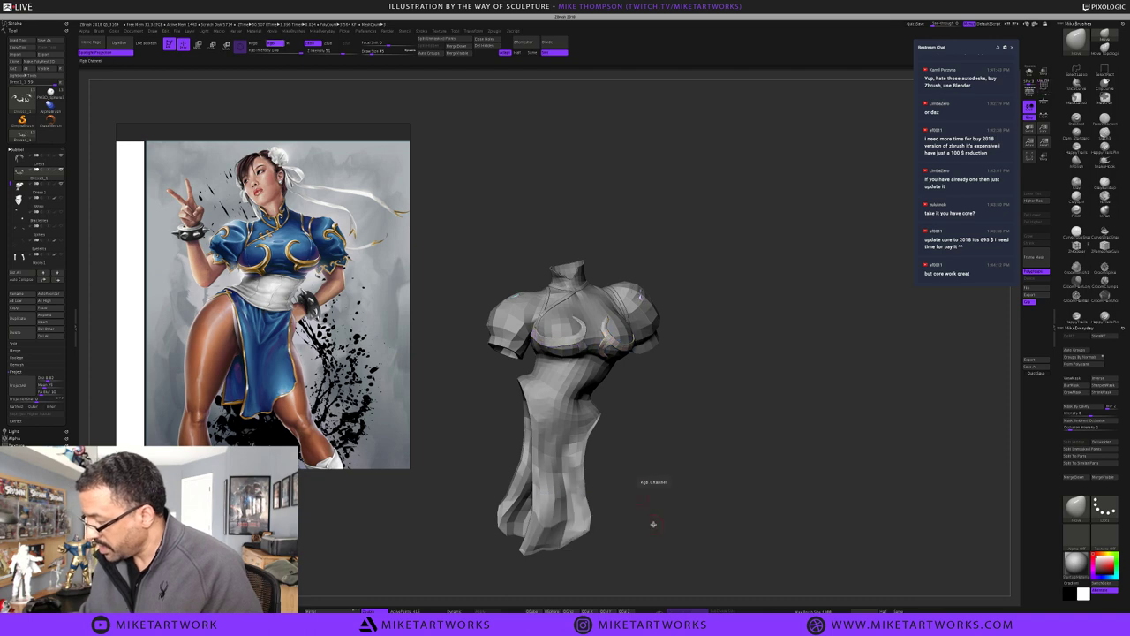
pyautogui.keyDown('alt'); pyautogui.click(589, 433); pyautogui.keyUp('alt')
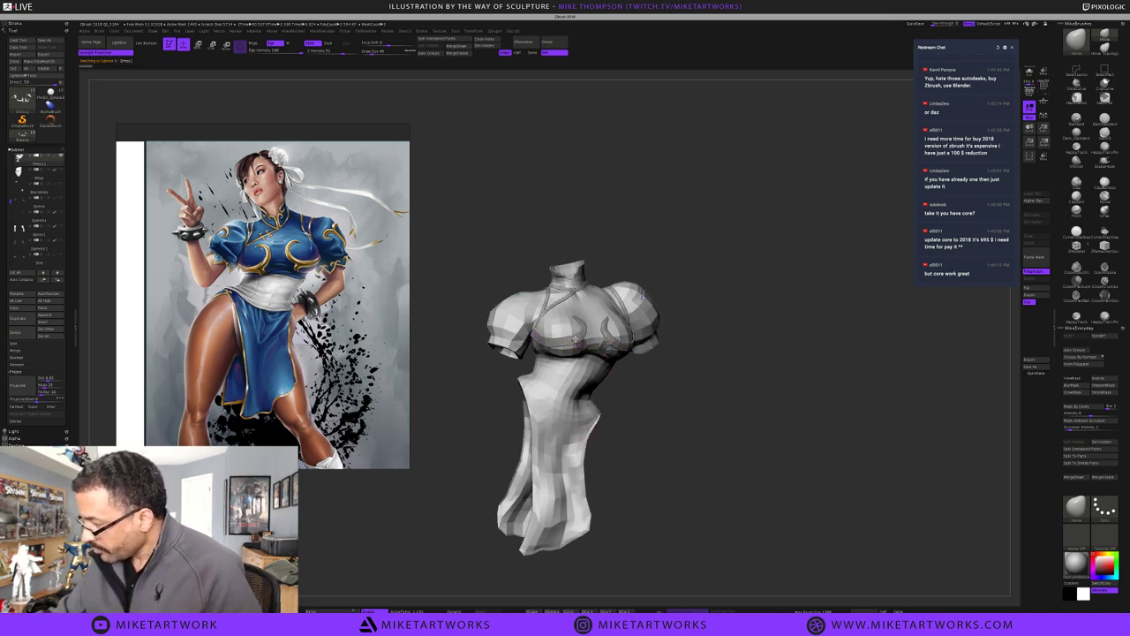
pyautogui.keyDown('alt'); pyautogui.click(598, 340); pyautogui.keyUp('alt')
pyautogui.press('s')
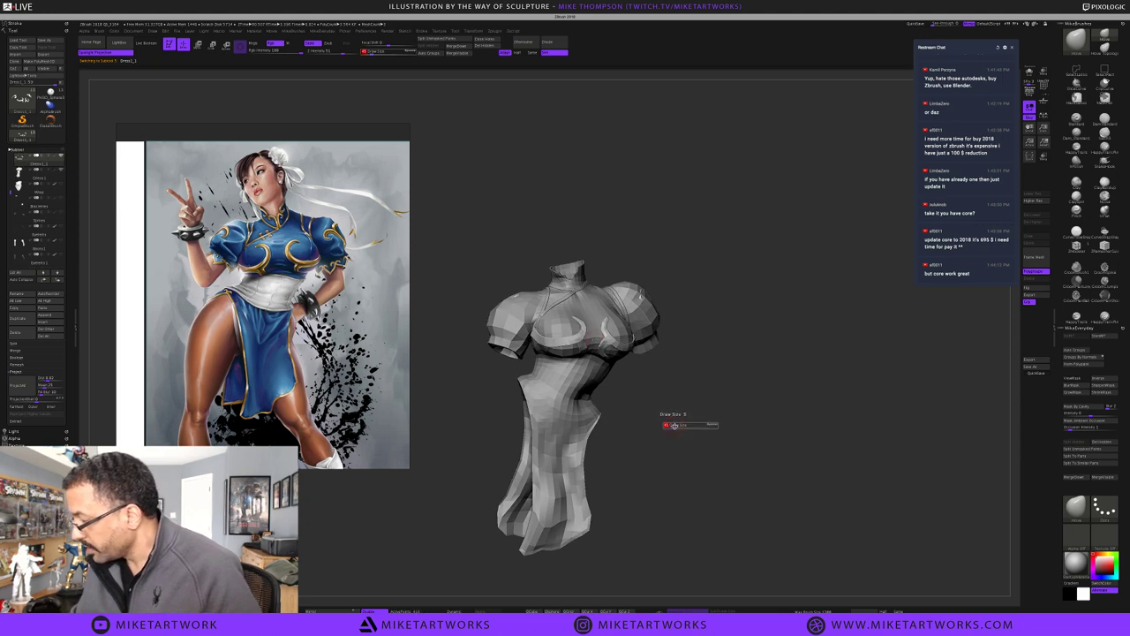
pyautogui.moveTo(674, 427); pyautogui.dragTo(678, 428)
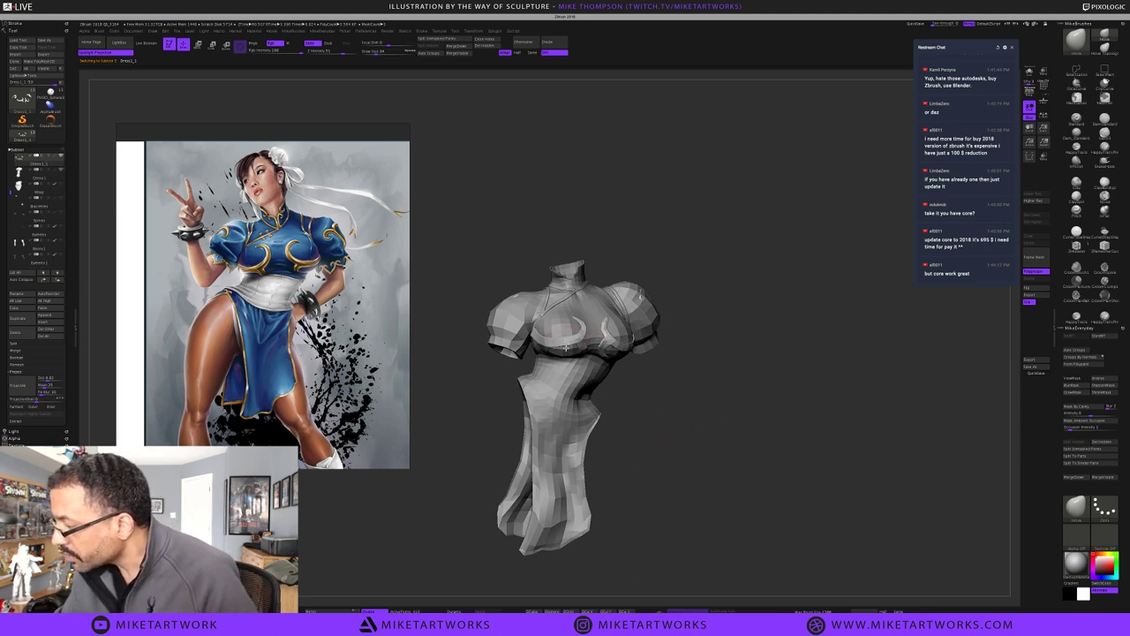
# Toggle the smoothed subdivision preview on the chest trim strips and examine their fit from the side, below and above
pyautogui.press('d')
pyautogui.hotkey('shift', 'd')
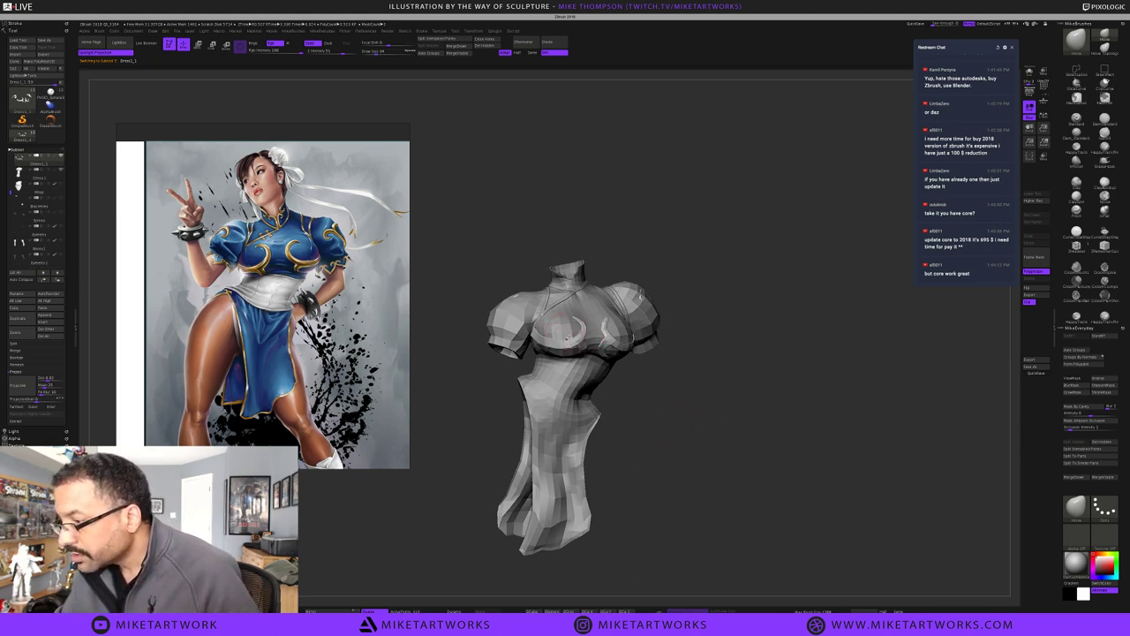
pyautogui.press('d')
pyautogui.hotkey('shift', 'd')
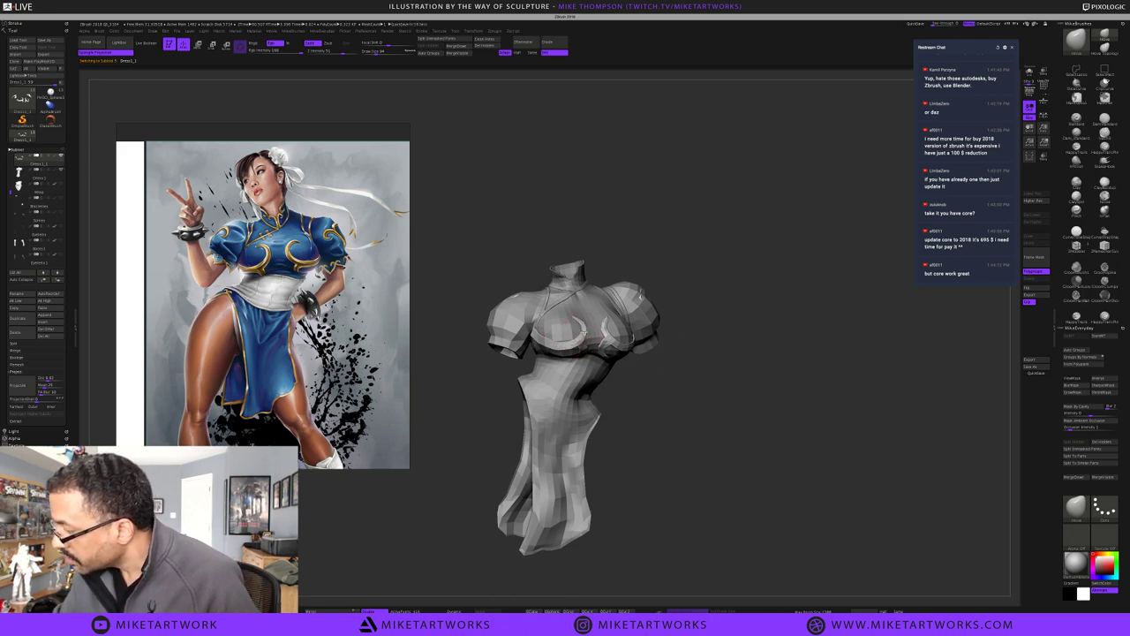
pyautogui.moveTo(750, 379)
pyautogui.mouseDown()
pyautogui.moveTo(571, 356)
pyautogui.moveTo(553, 339)
pyautogui.moveTo(570, 347)
pyautogui.mouseUp()
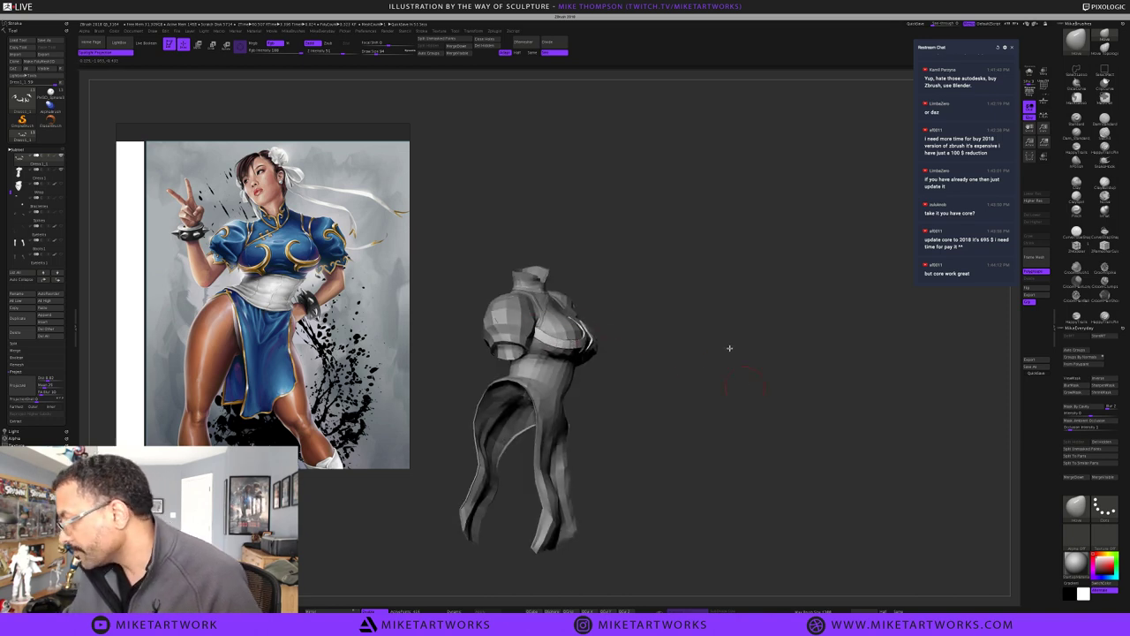
pyautogui.moveTo(729, 348); pyautogui.dragTo(728, 347)
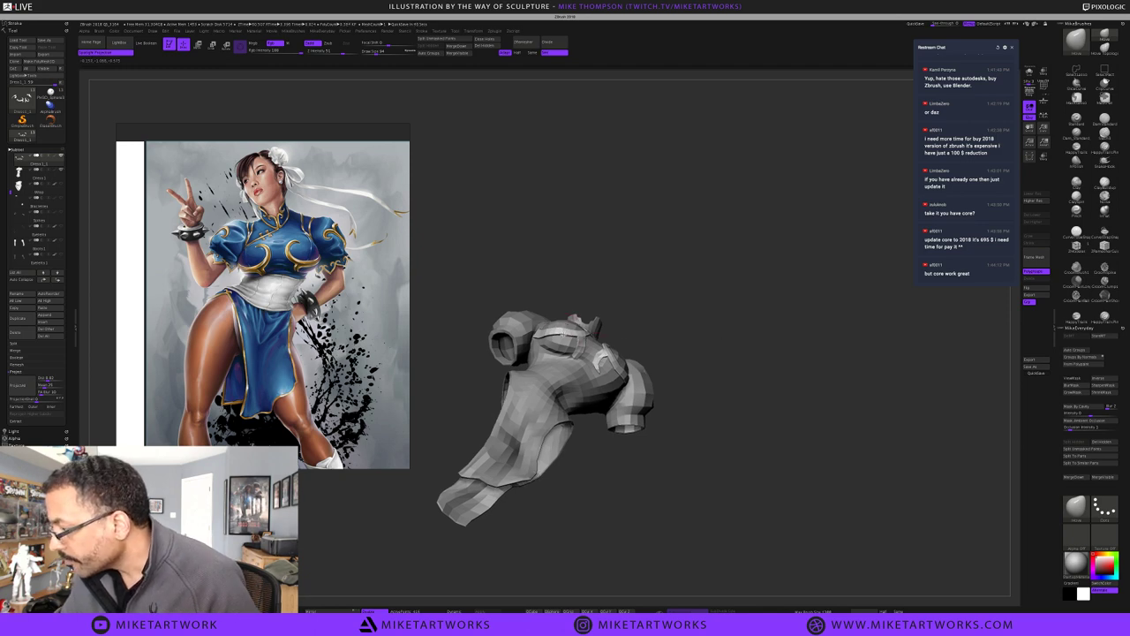
pyautogui.moveTo(743, 448); pyautogui.dragTo(745, 453)
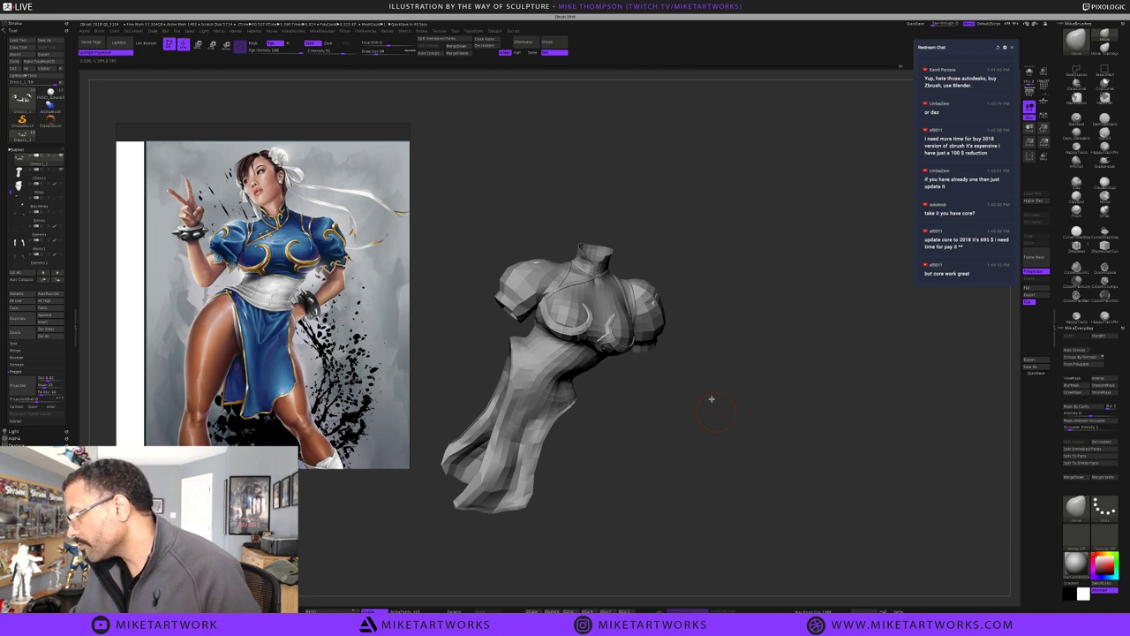
pyautogui.moveTo(710, 402); pyautogui.dragTo(698, 378)
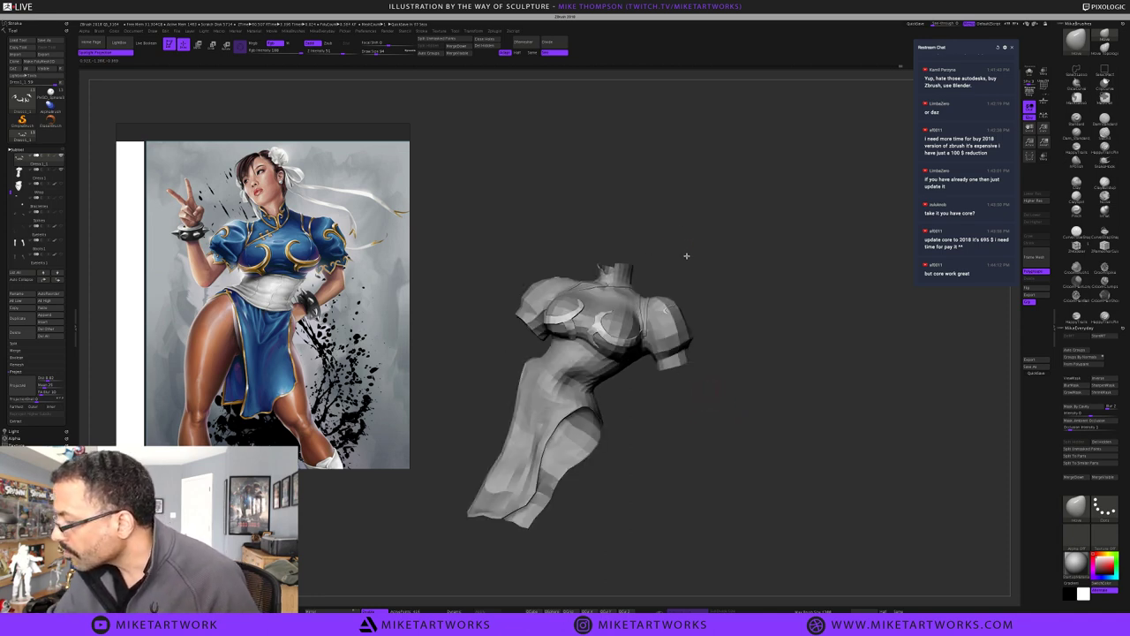
pyautogui.moveTo(686, 256); pyautogui.dragTo(589, 320)
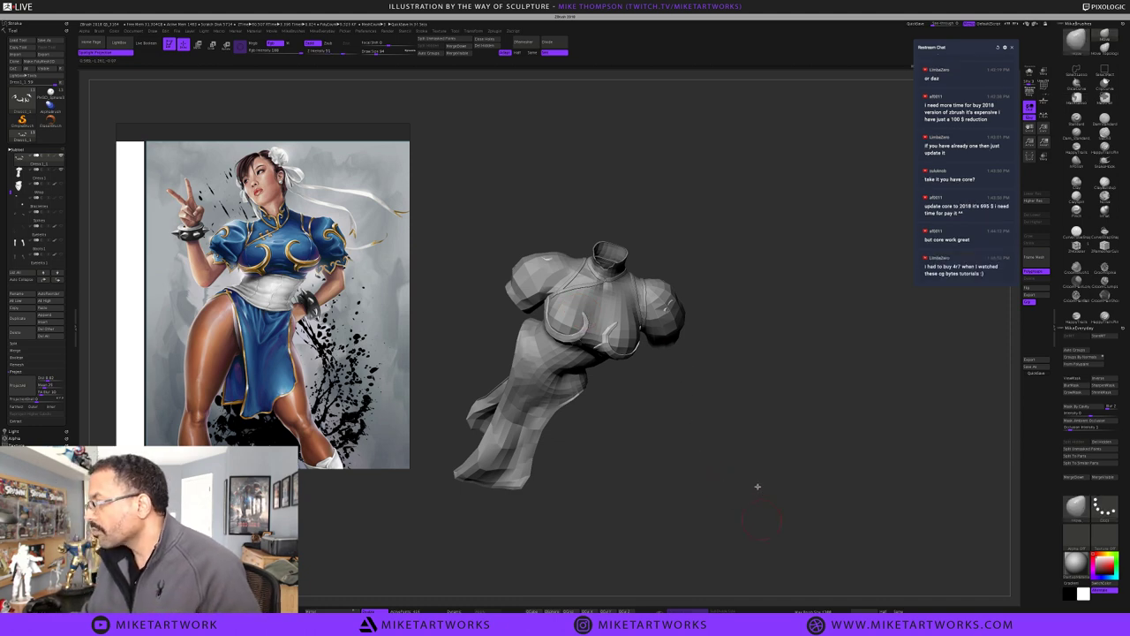
pyautogui.moveTo(754, 487)
pyautogui.mouseDown()
pyautogui.moveTo(754, 512)
pyautogui.moveTo(759, 484)
pyautogui.mouseUp()
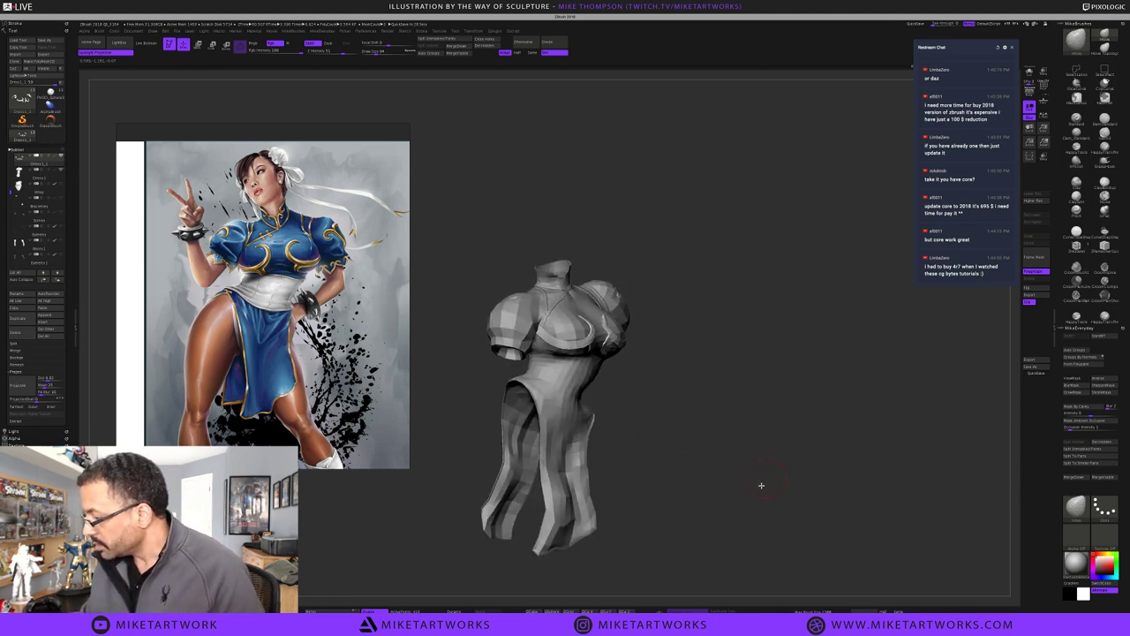
# Select the dress, turn the PolyFrame display back on and inspect its polygroups from the front and side
pyautogui.keyDown('alt'); pyautogui.click(581, 490); pyautogui.keyUp('alt')
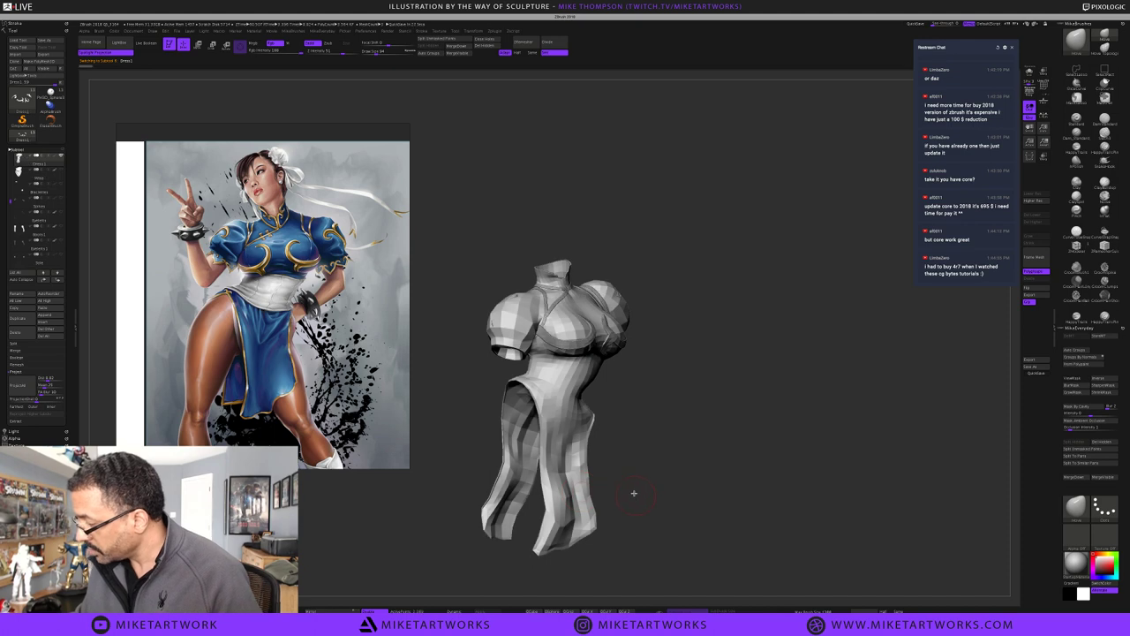
pyautogui.press('space')
pyautogui.hotkey('shift', 'f')
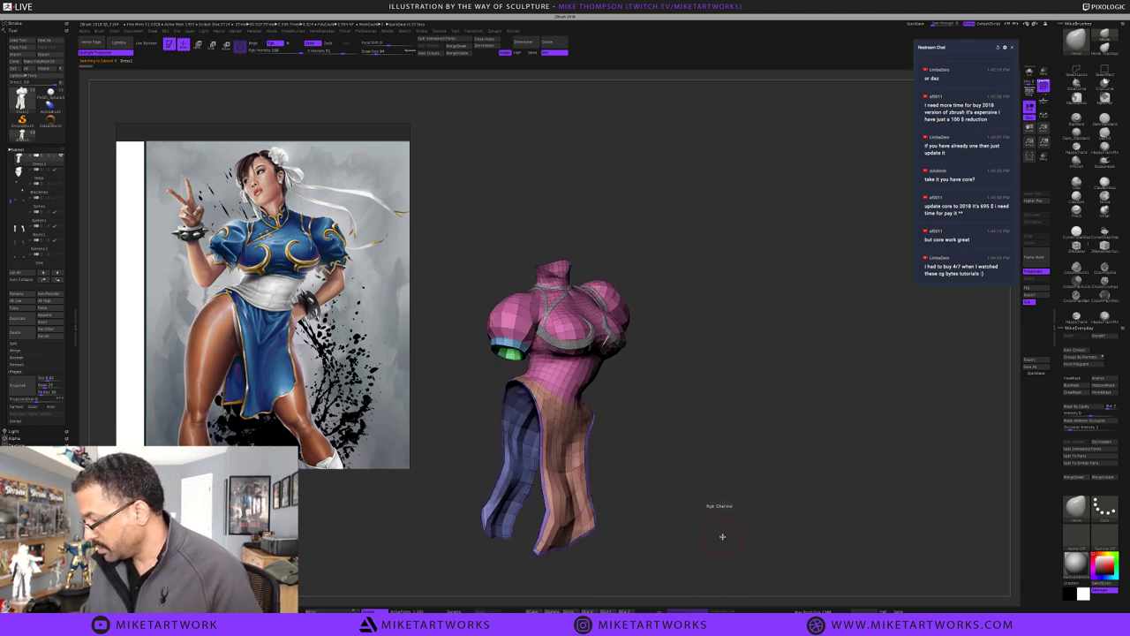
pyautogui.moveTo(745, 508)
pyautogui.mouseDown()
pyautogui.moveTo(754, 538)
pyautogui.moveTo(760, 511)
pyautogui.mouseUp()
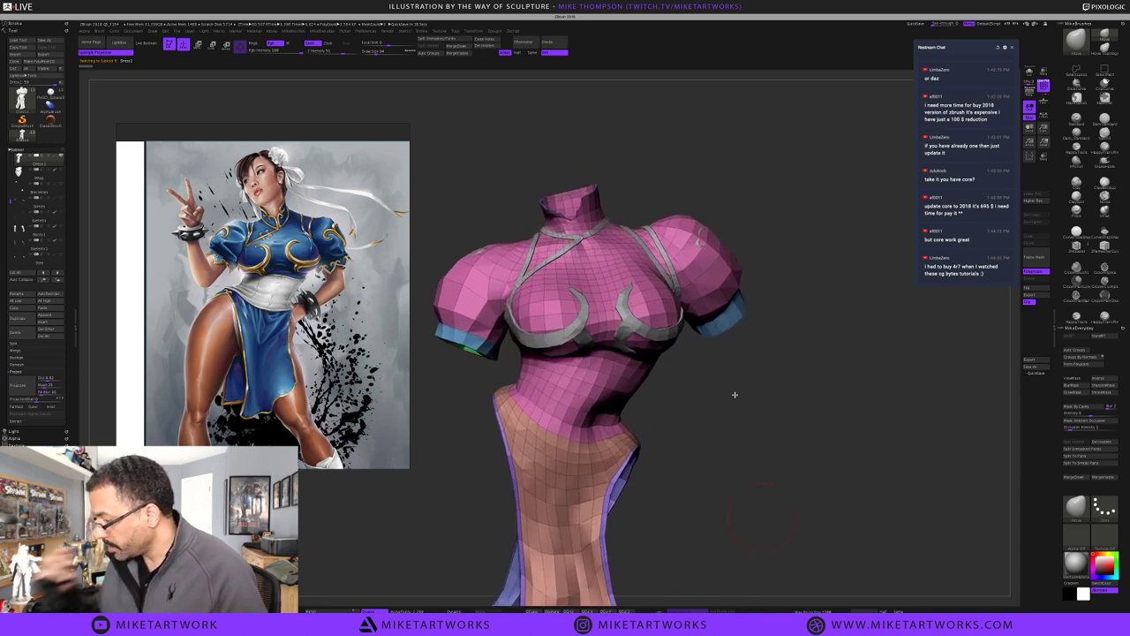
pyautogui.keyDown('alt'); pyautogui.moveTo(734, 394); pyautogui.dragTo(749, 295); pyautogui.keyUp('alt')
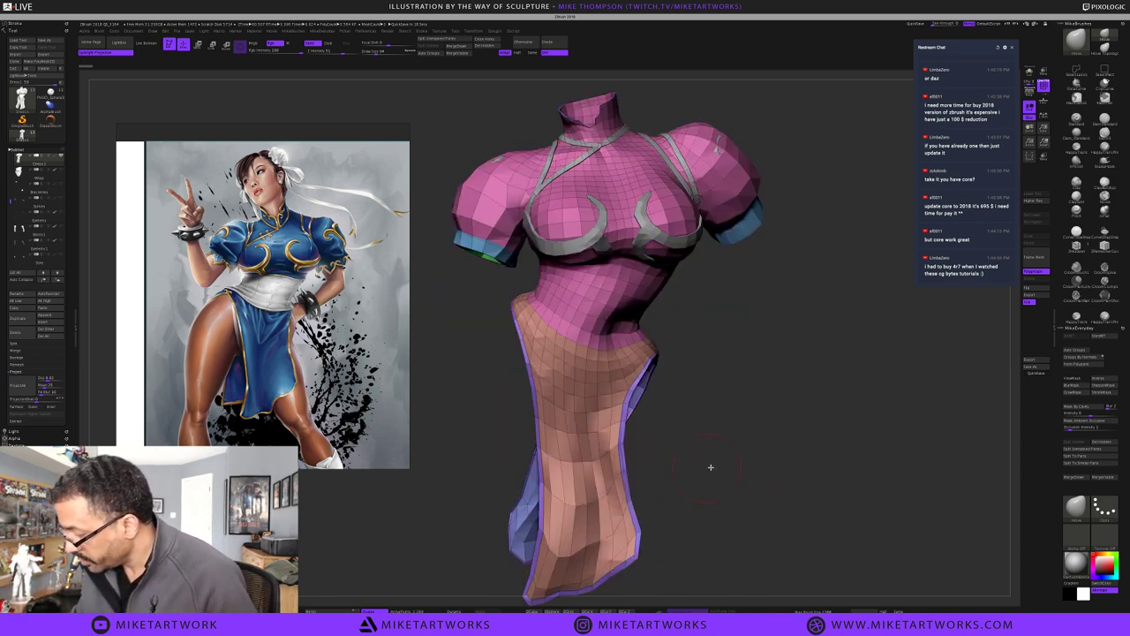
pyautogui.moveTo(704, 464); pyautogui.dragTo(716, 459)
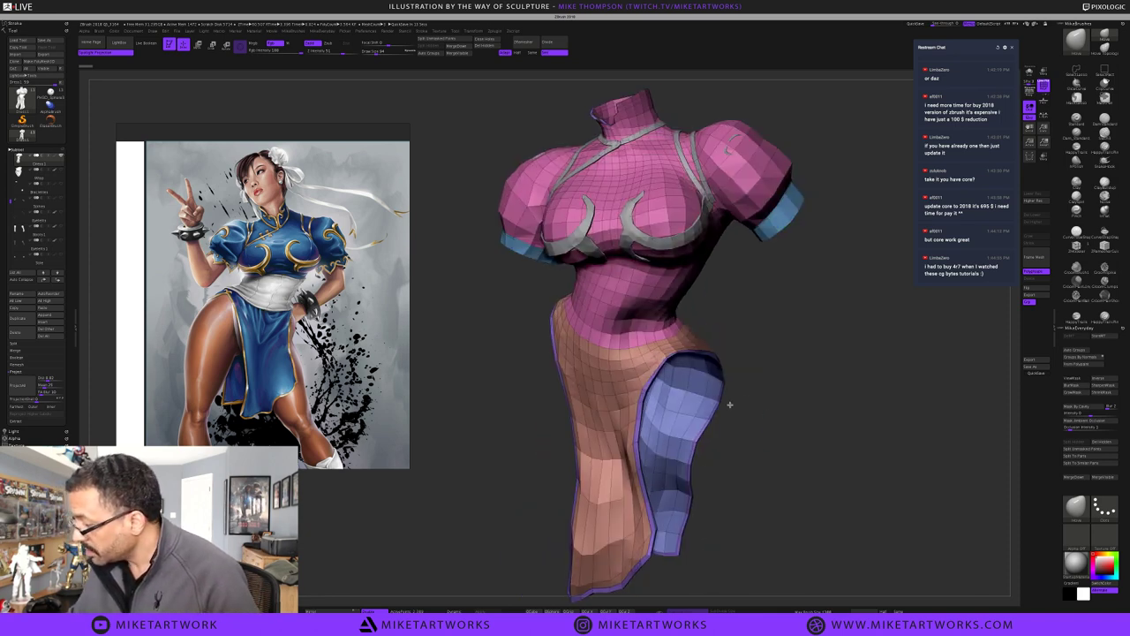
pyautogui.moveTo(730, 404); pyautogui.dragTo(744, 409)
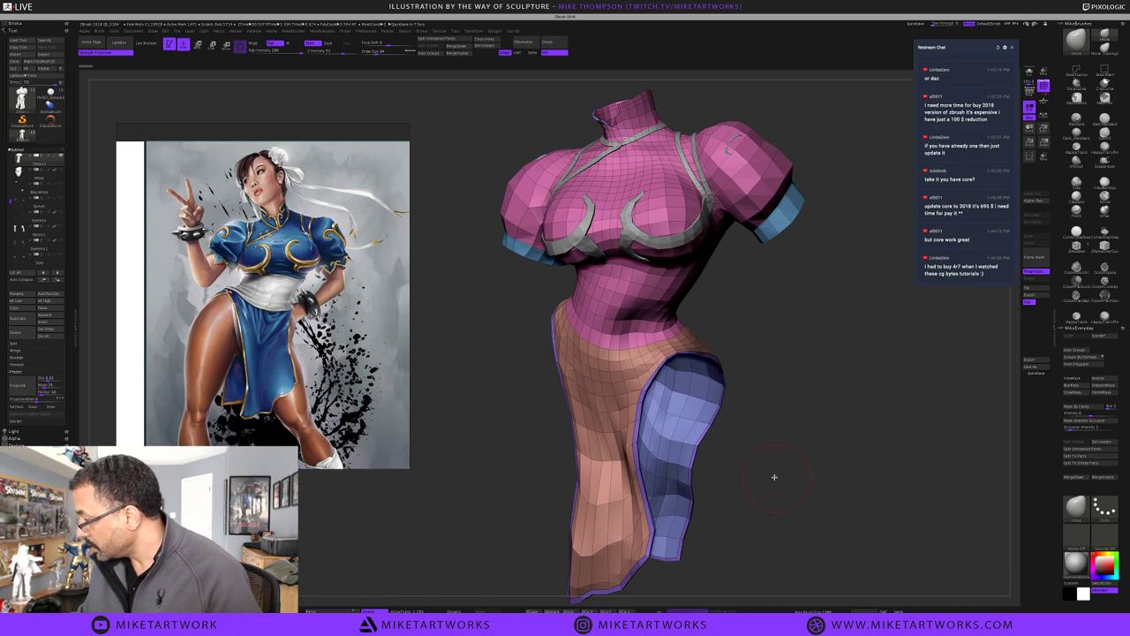
pyautogui.moveTo(774, 476); pyautogui.dragTo(763, 477)
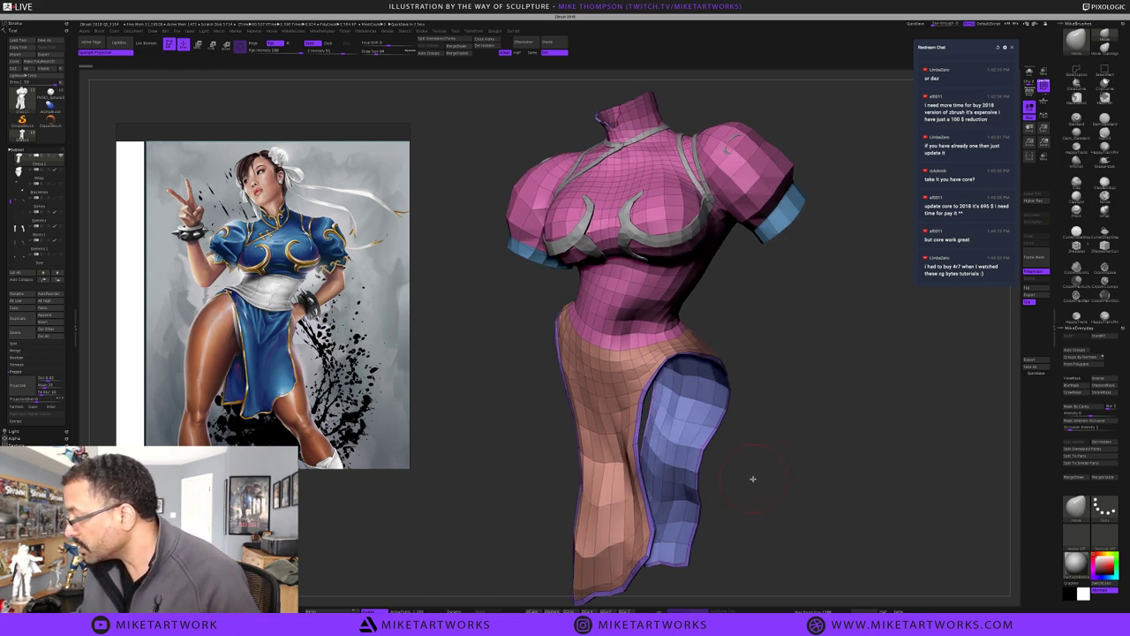
# Save the tool as a ZTool file in the ChunLi folder
pyautogui.hotkey('ctrl', 's')
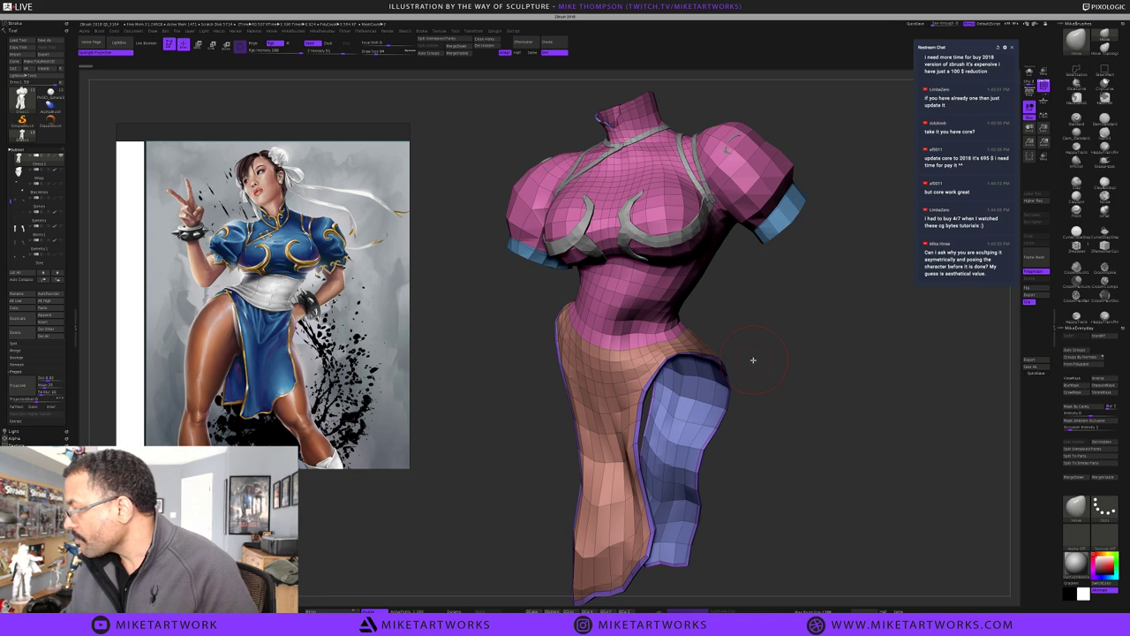
pyautogui.click(1048, 370)
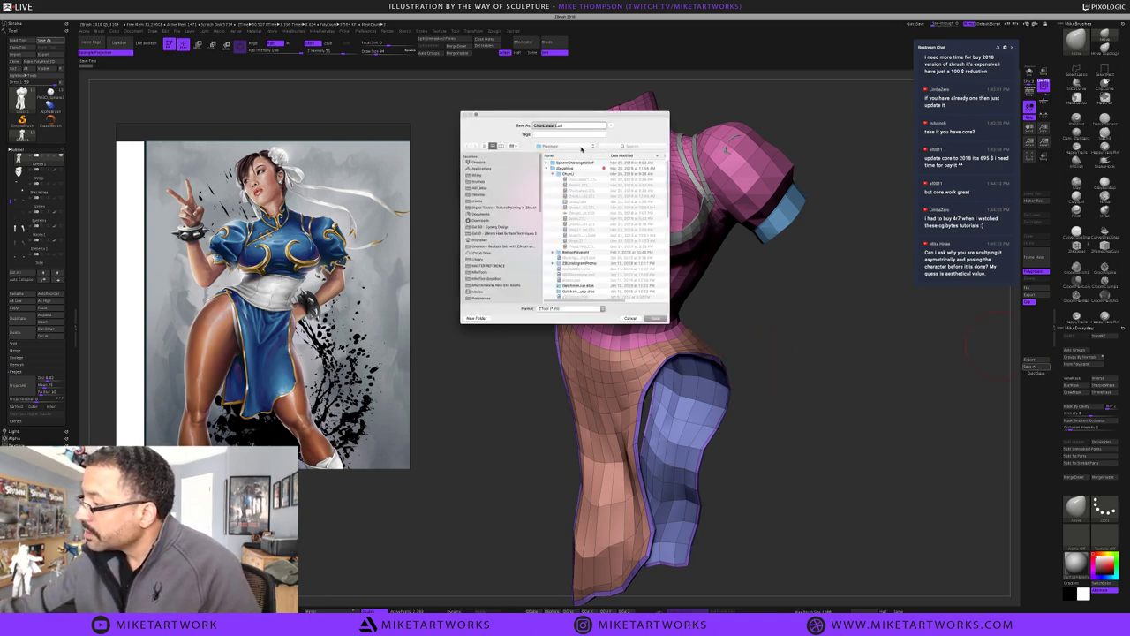
pyautogui.doubleClick(567, 174)
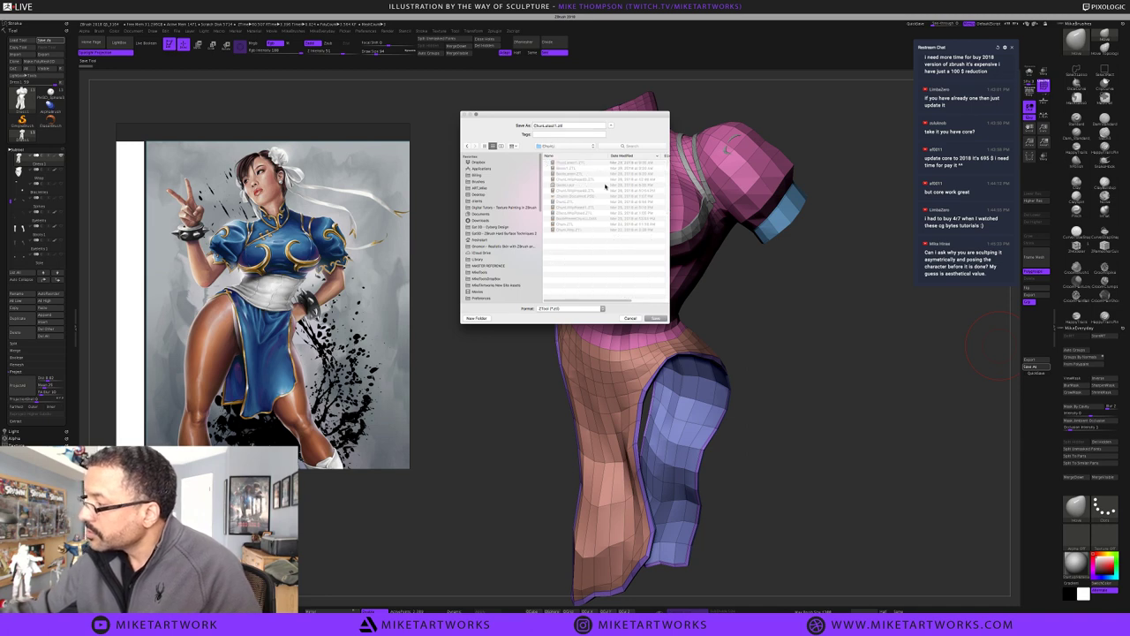
pyautogui.click(656, 318)
pyautogui.click(607, 153)
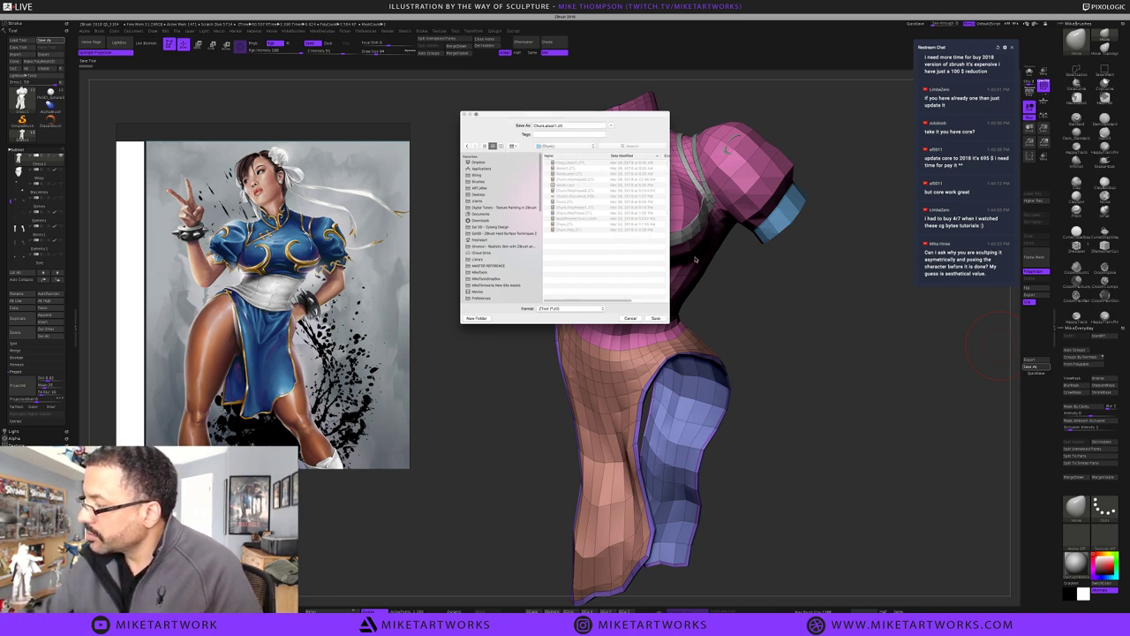
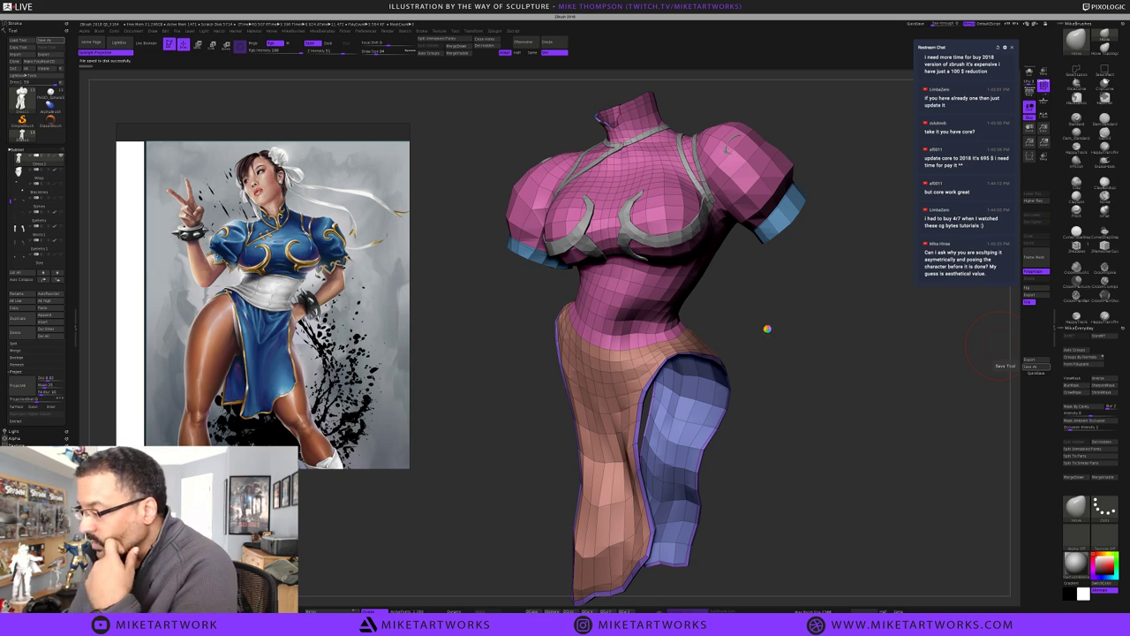
# Make all subtools visible, frame the full figure and compare the costume's overall look with the reference
pyautogui.scroll(-3, 963, 259)
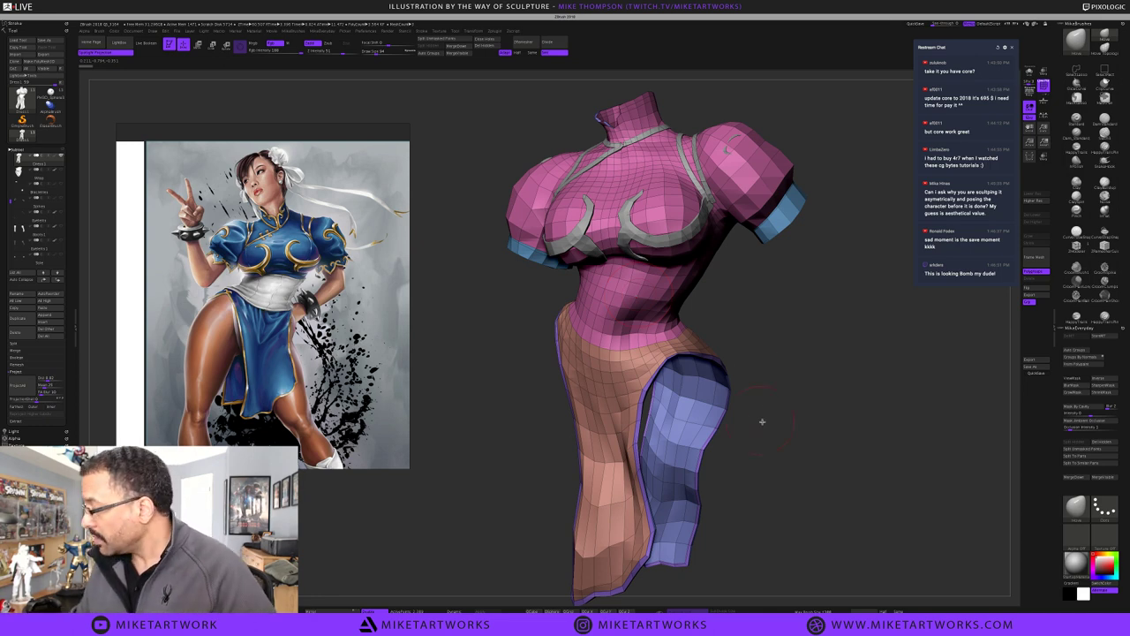
pyautogui.moveTo(783, 418)
pyautogui.mouseDown()
pyautogui.moveTo(746, 408)
pyautogui.moveTo(762, 409)
pyautogui.mouseUp()
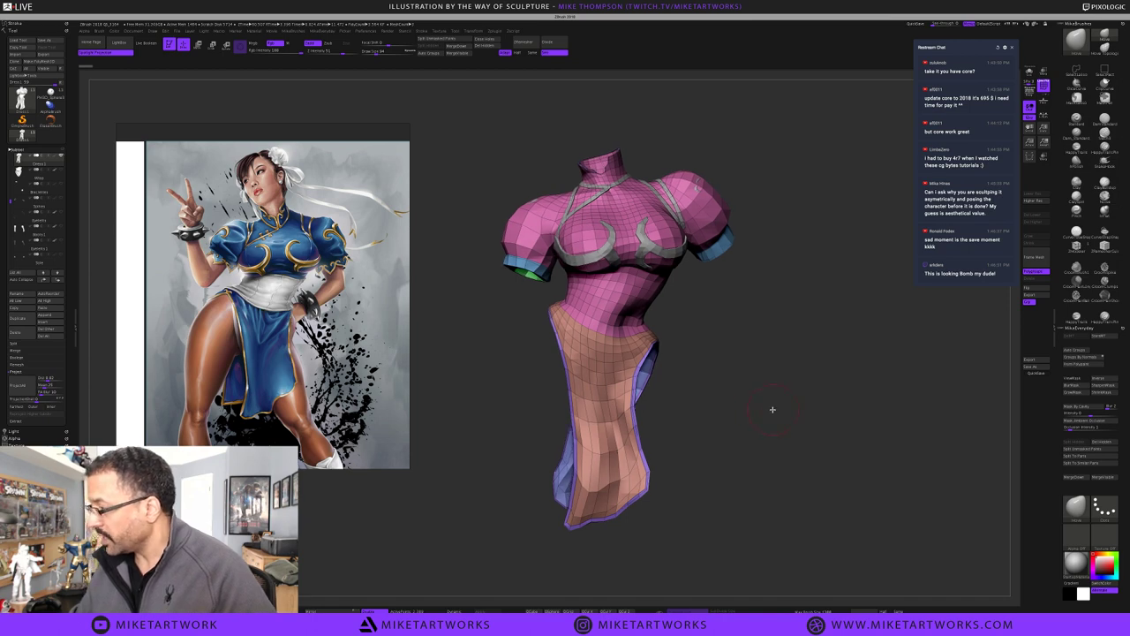
pyautogui.click(1029, 74)
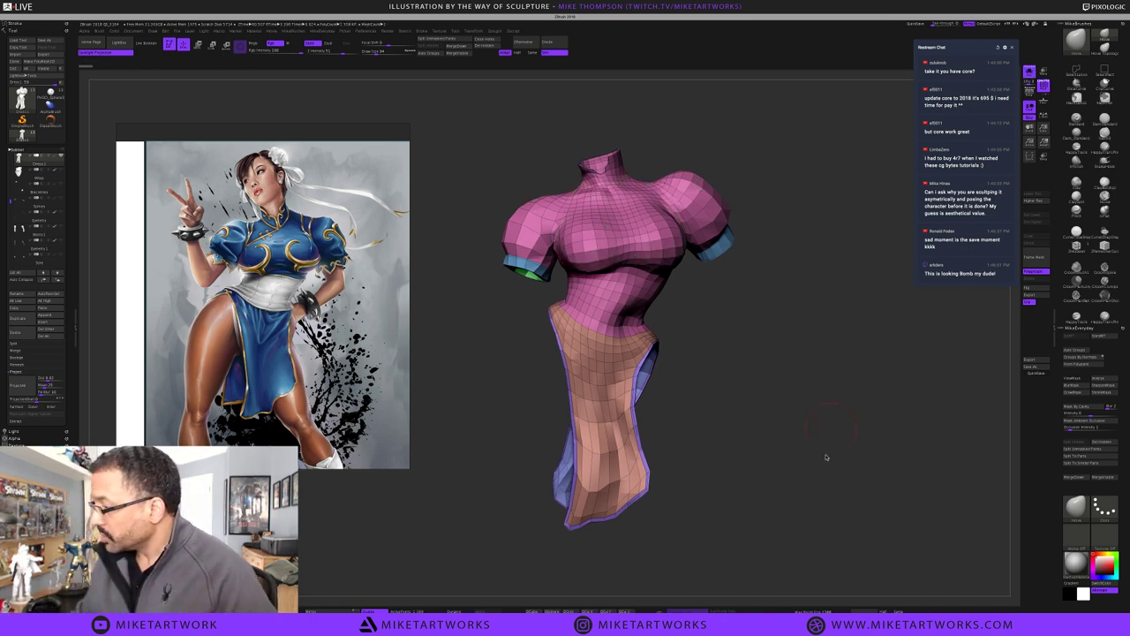
pyautogui.click(1029, 74)
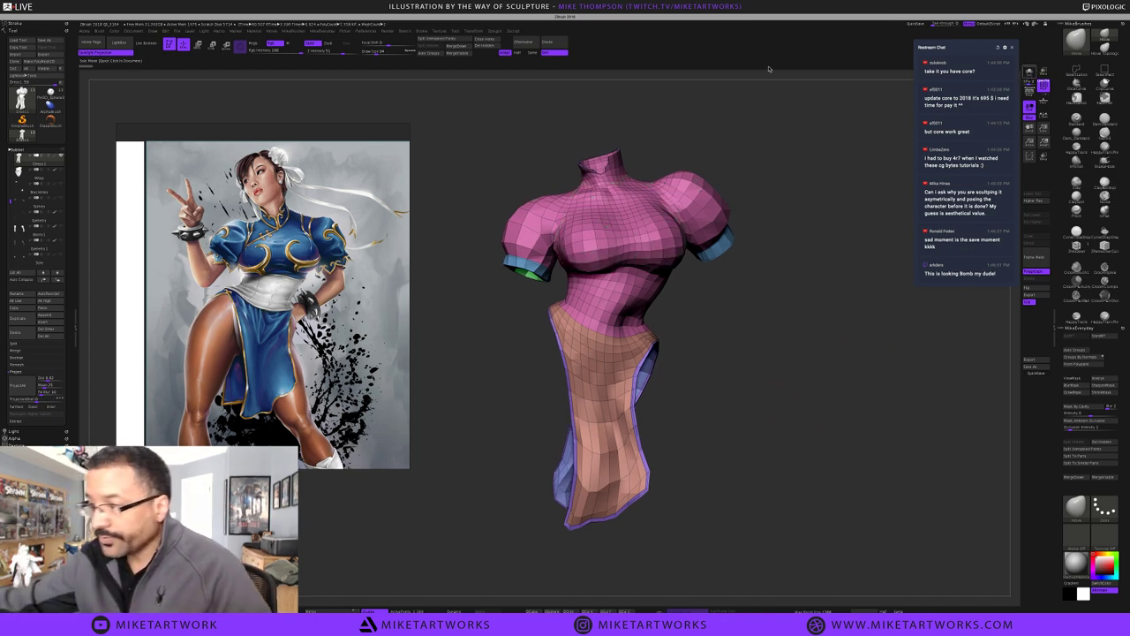
pyautogui.click(62, 157)
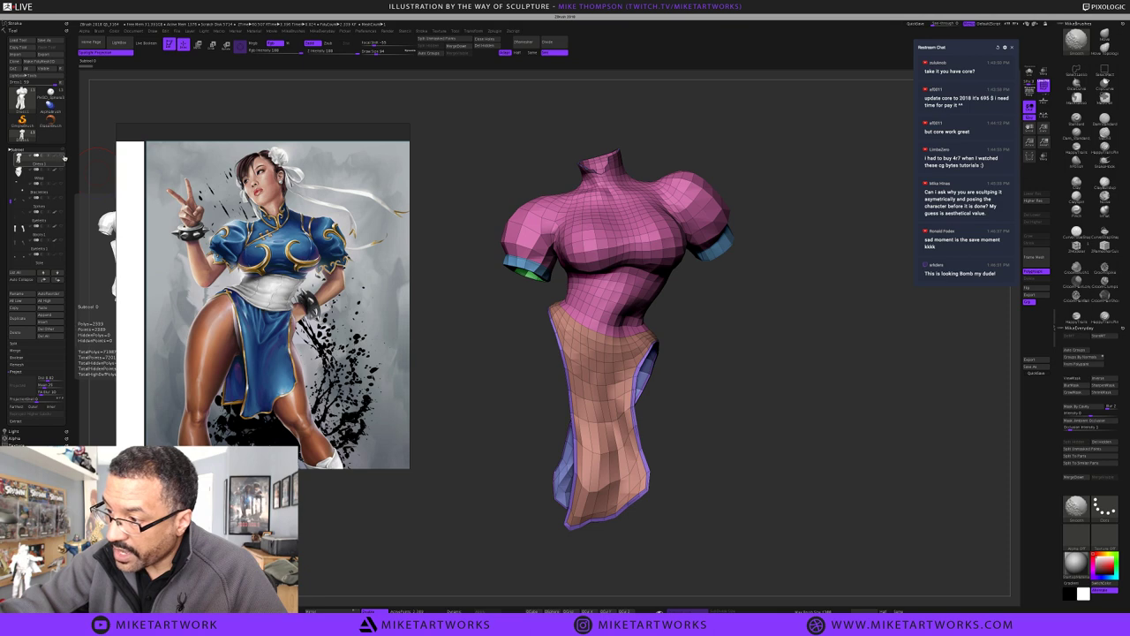
pyautogui.keyDown('ctrl'); pyautogui.keyDown('shift'); pyautogui.click(62, 157); pyautogui.keyUp('shift'); pyautogui.keyUp('ctrl')
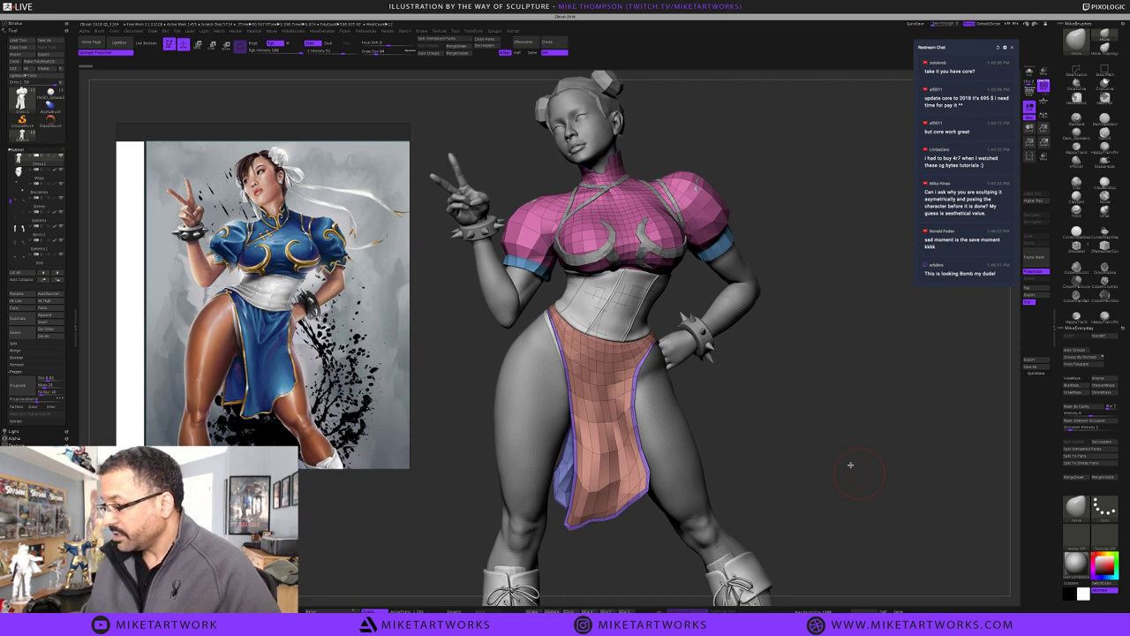
pyautogui.press('f')
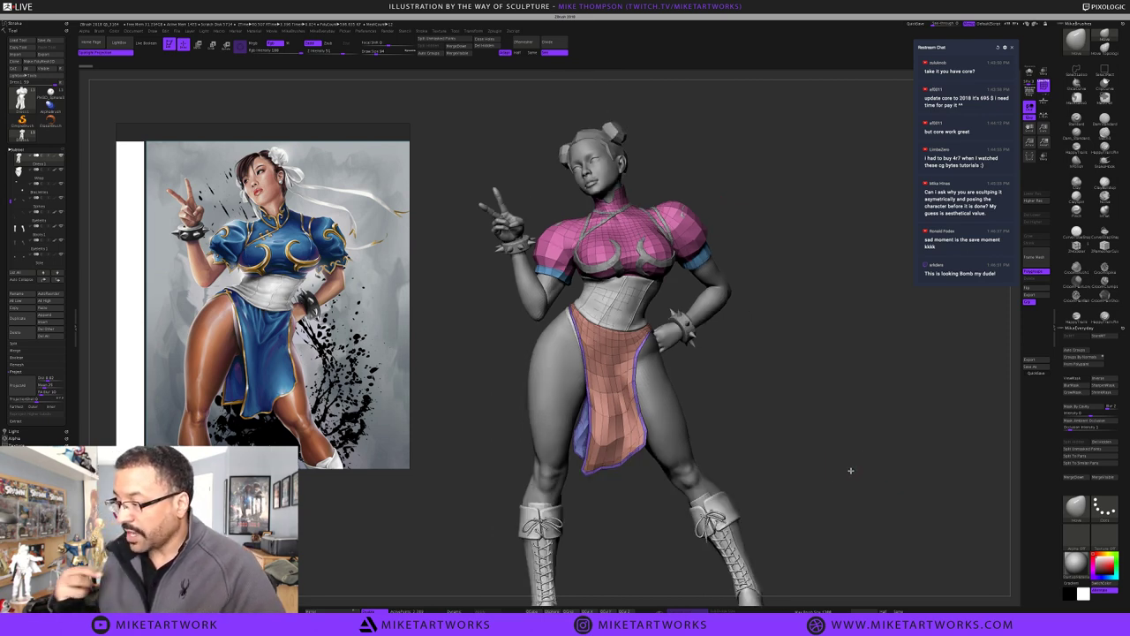
pyautogui.moveTo(849, 468); pyautogui.dragTo(850, 470)
pyautogui.moveTo(806, 508); pyautogui.dragTo(809, 392)
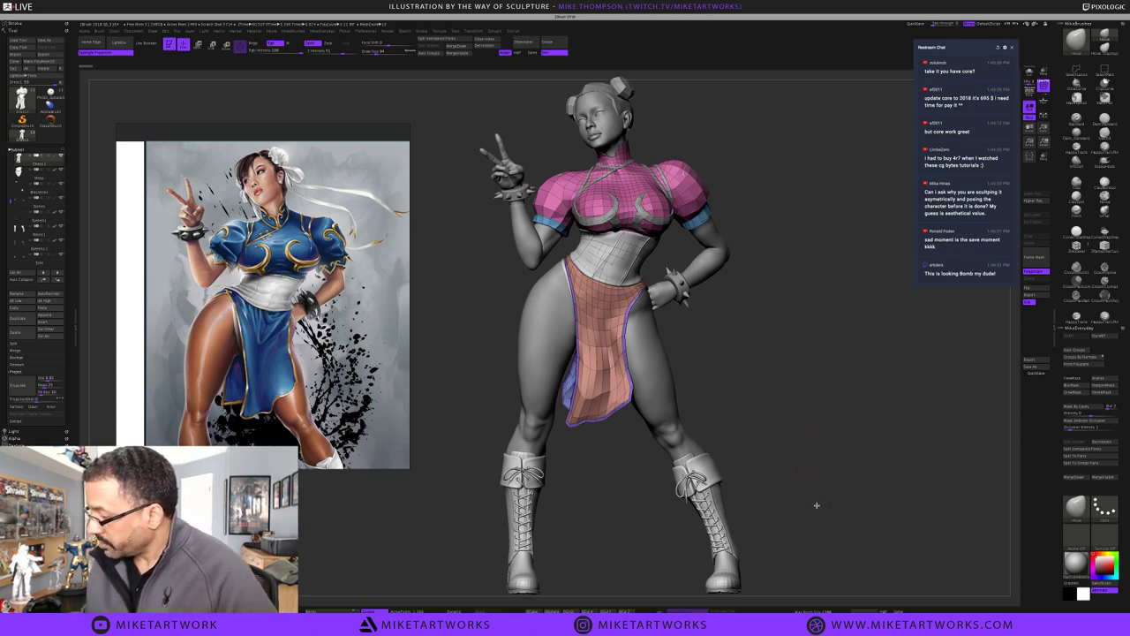
pyautogui.moveTo(820, 500); pyautogui.dragTo(800, 506)
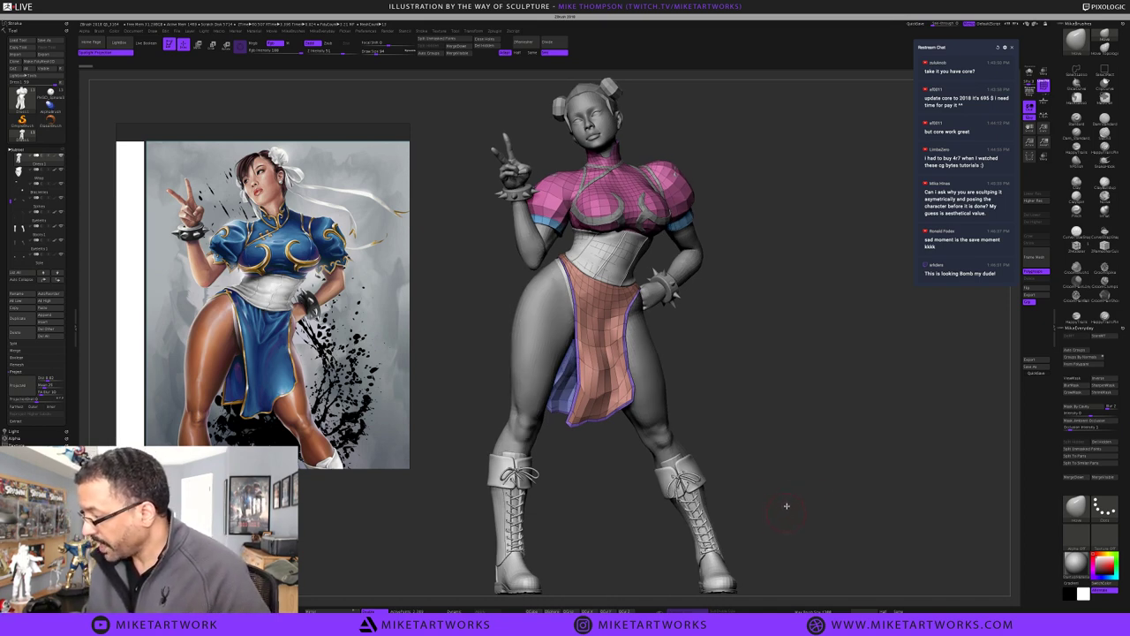
pyautogui.moveTo(787, 505); pyautogui.dragTo(774, 363)
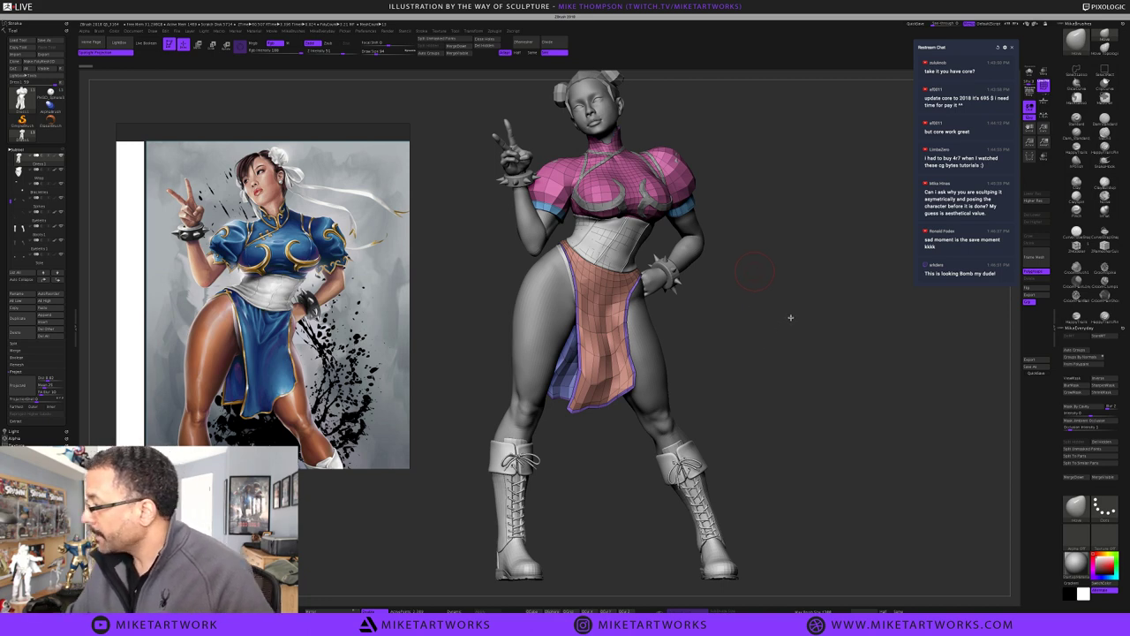
# Choose the curve strap brush and make the hair buns the active subtool
pyautogui.keyDown('alt'); pyautogui.moveTo(788, 240); pyautogui.dragTo(788, 318); pyautogui.keyUp('alt')
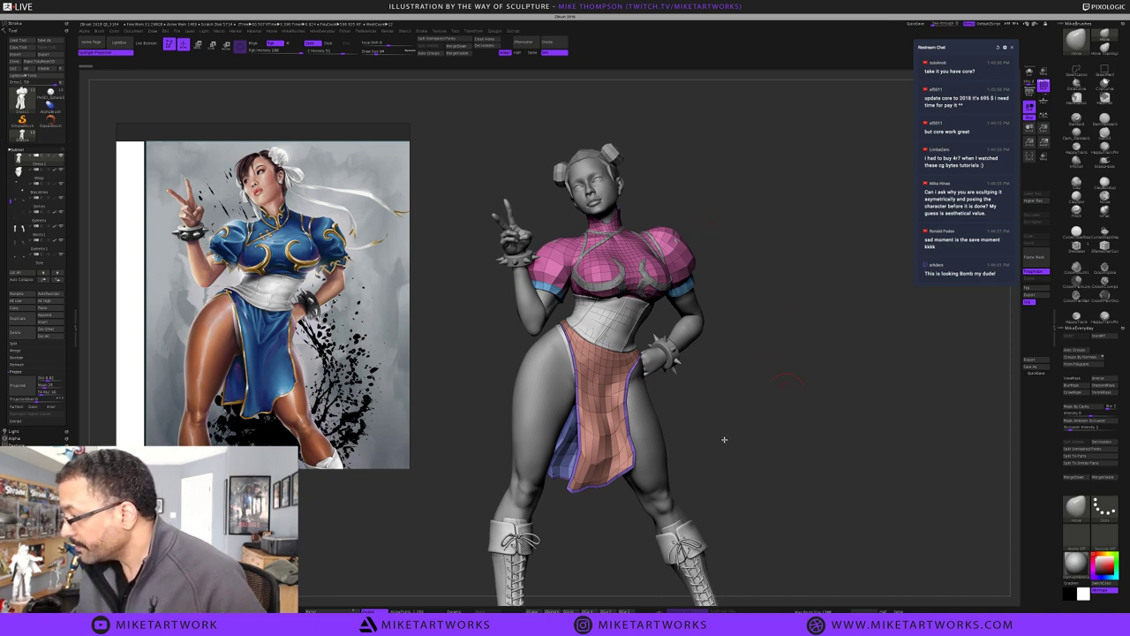
pyautogui.moveTo(723, 439); pyautogui.dragTo(741, 427)
pyautogui.keyDown('alt'); pyautogui.moveTo(710, 263); pyautogui.dragTo(653, 301); pyautogui.keyUp('alt')
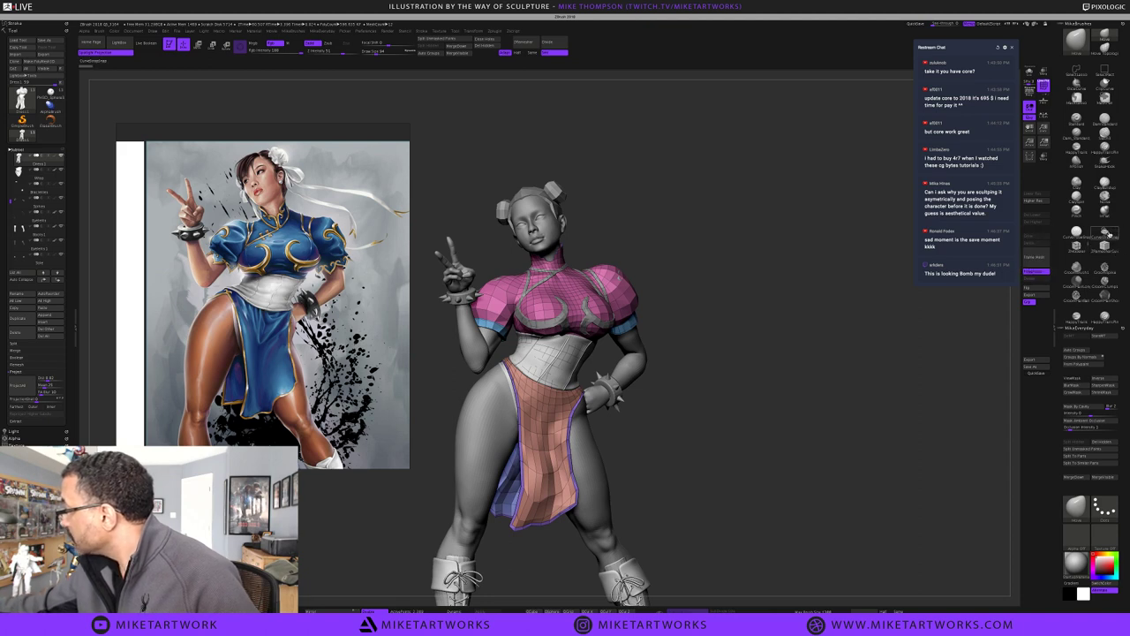
pyautogui.click(1106, 233)
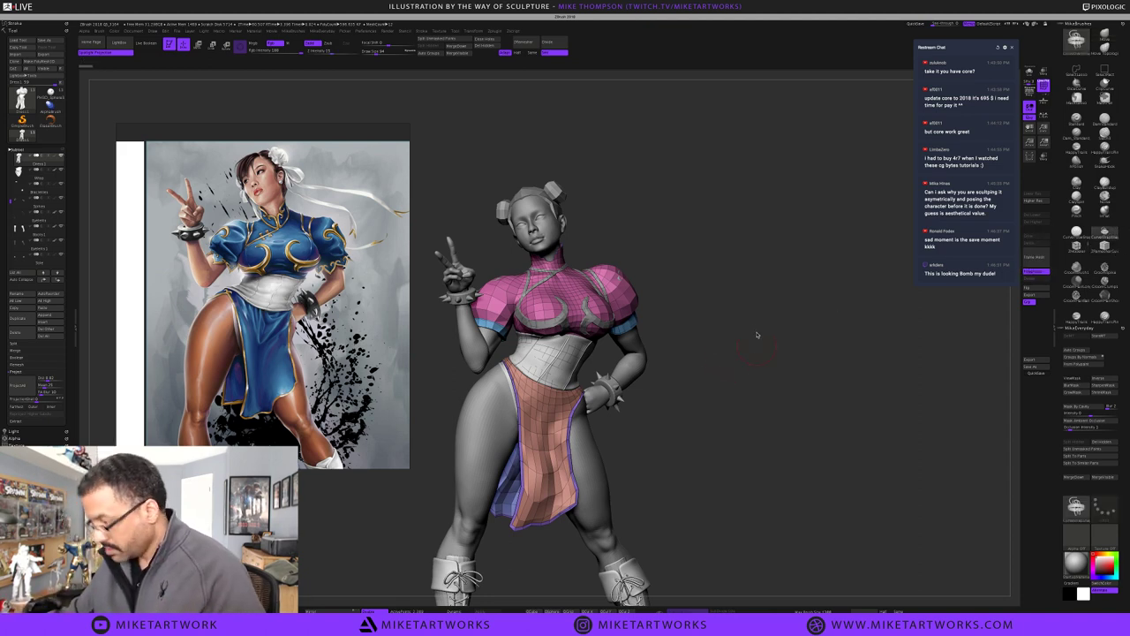
pyautogui.keyDown('alt'); pyautogui.click(580, 194); pyautogui.keyUp('alt')
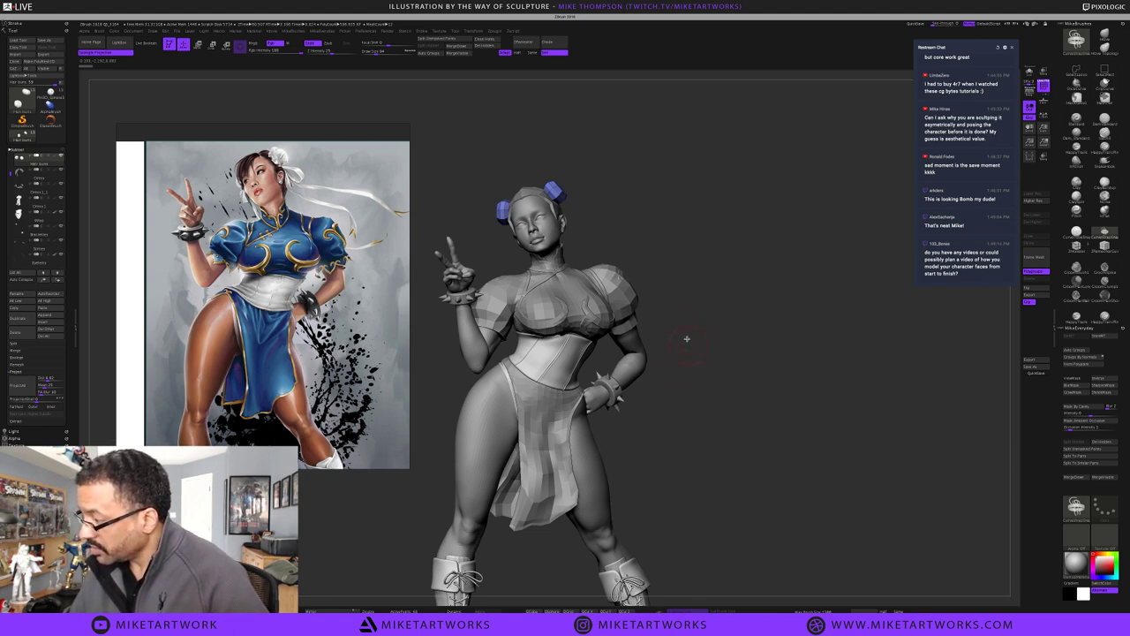
# Select the body, turn off the PolyFrame display, and switch the body to its lowest subdivision level and back to a higher one
pyautogui.hotkey('shift', 'f')
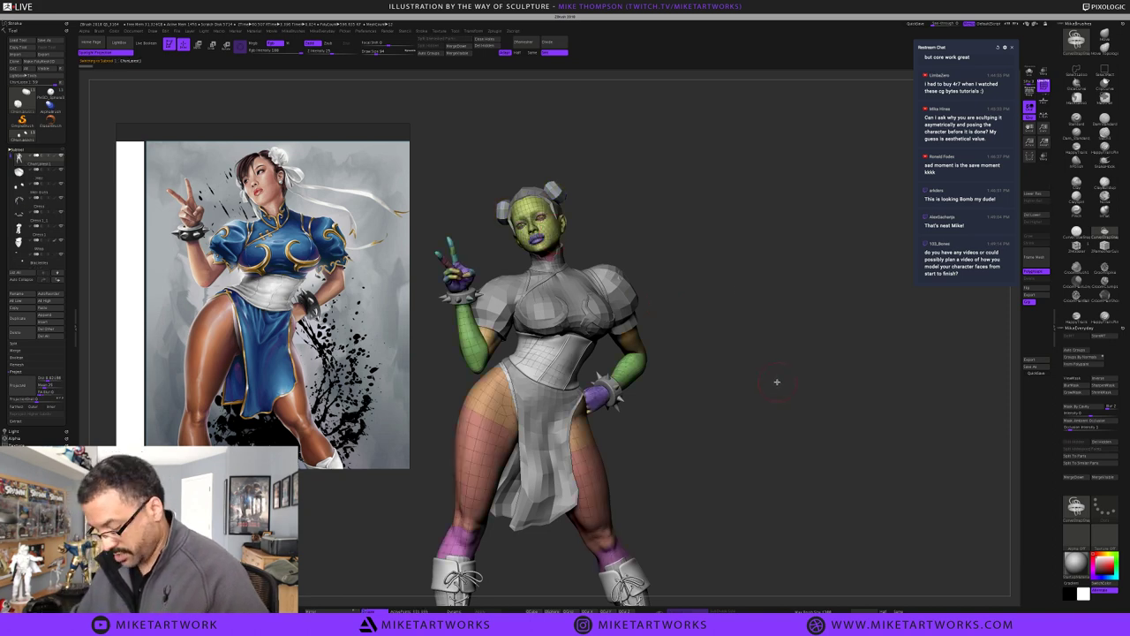
pyautogui.press('space')
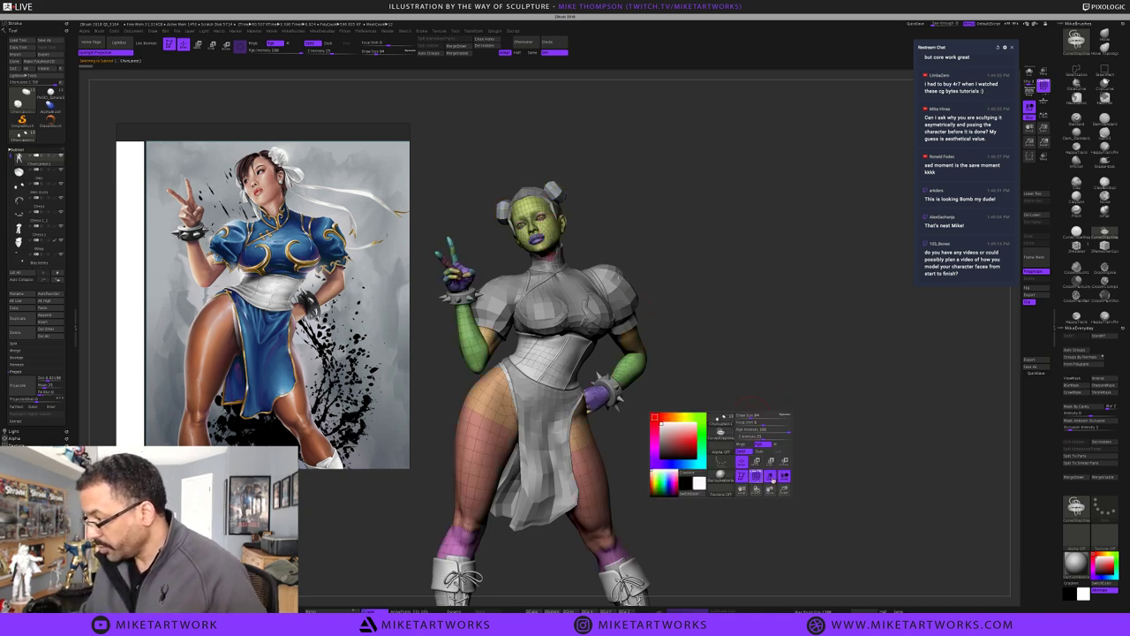
pyautogui.click(770, 477)
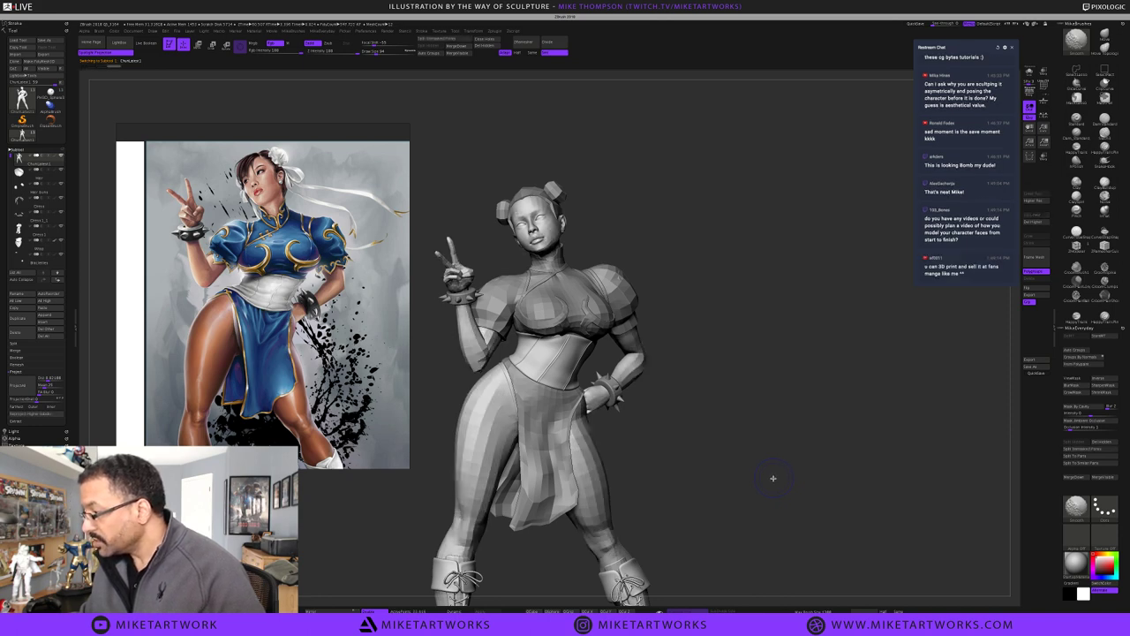
pyautogui.press('b')
pyautogui.press('m')
pyautogui.press('v')
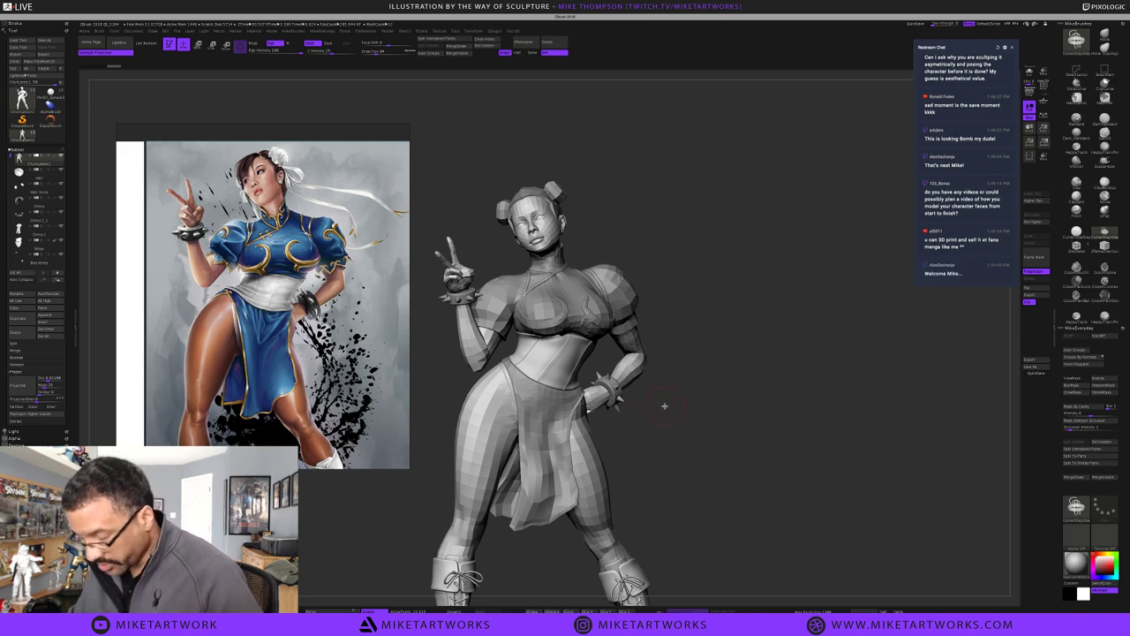
pyautogui.press('shift')
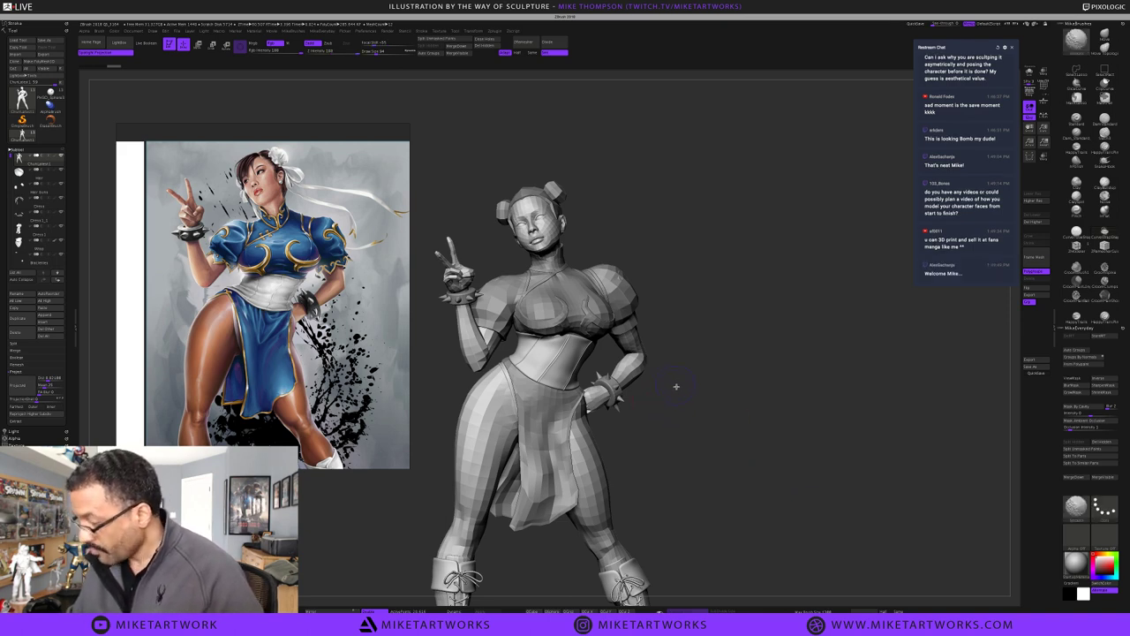
pyautogui.press('b')
pyautogui.press('m')
pyautogui.press('t')
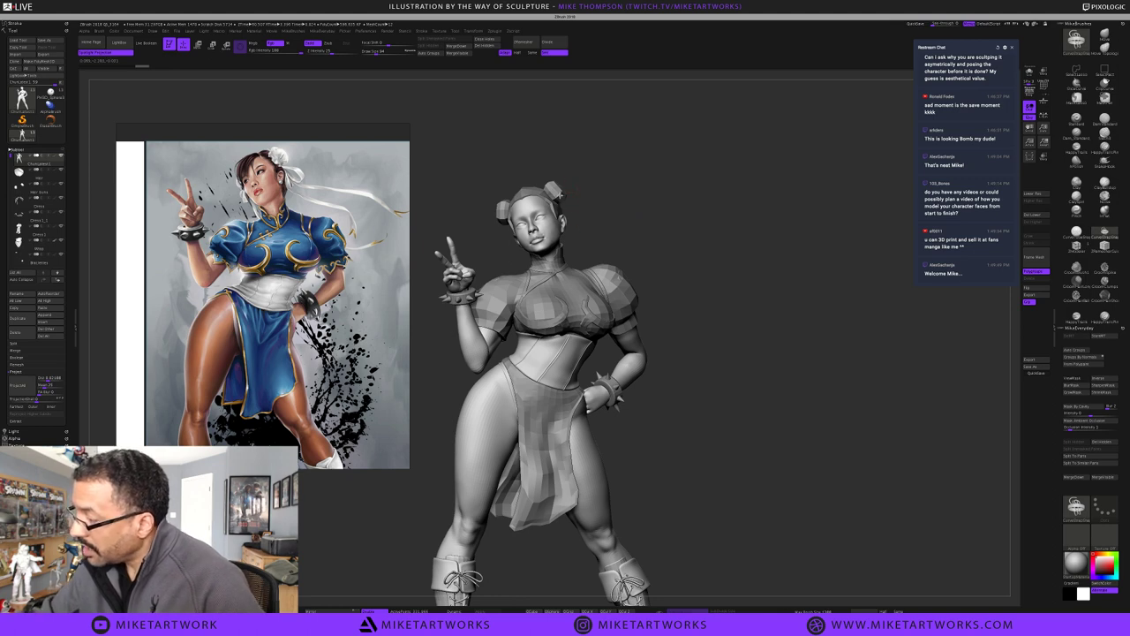
# Select the hair buns, draw a long curved ribbon strap trailing outward from the bun beside the raised shoulder's opposite side, and clear the mask
pyautogui.keyDown('alt'); pyautogui.click(564, 195); pyautogui.keyUp('alt')
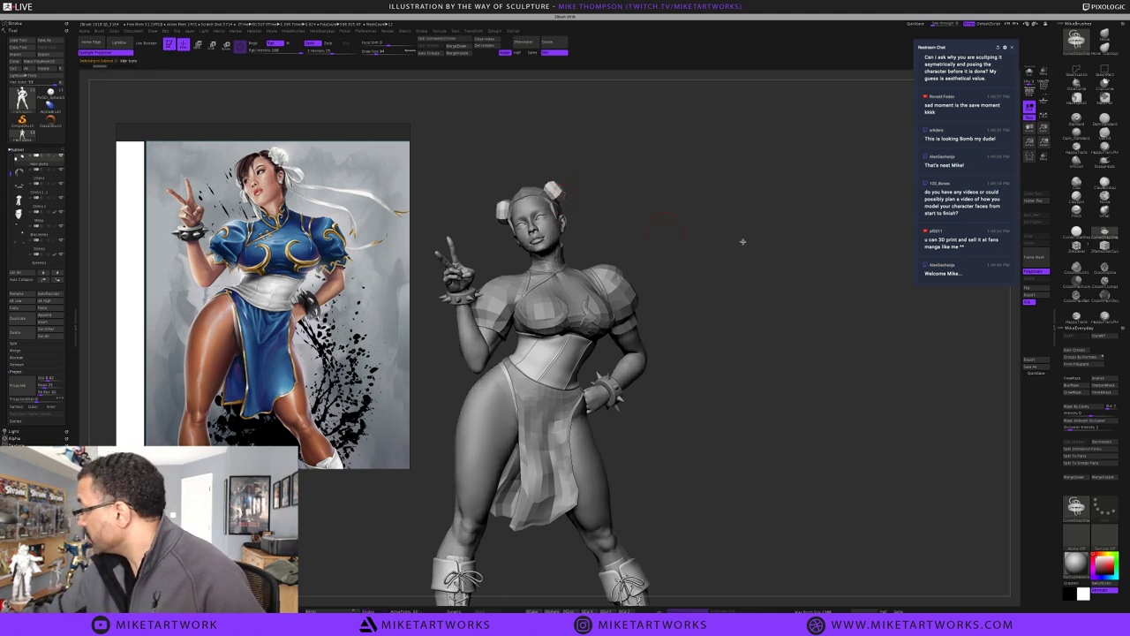
pyautogui.moveTo(562, 205)
pyautogui.mouseDown()
pyautogui.moveTo(707, 189)
pyautogui.moveTo(759, 201)
pyautogui.mouseUp()
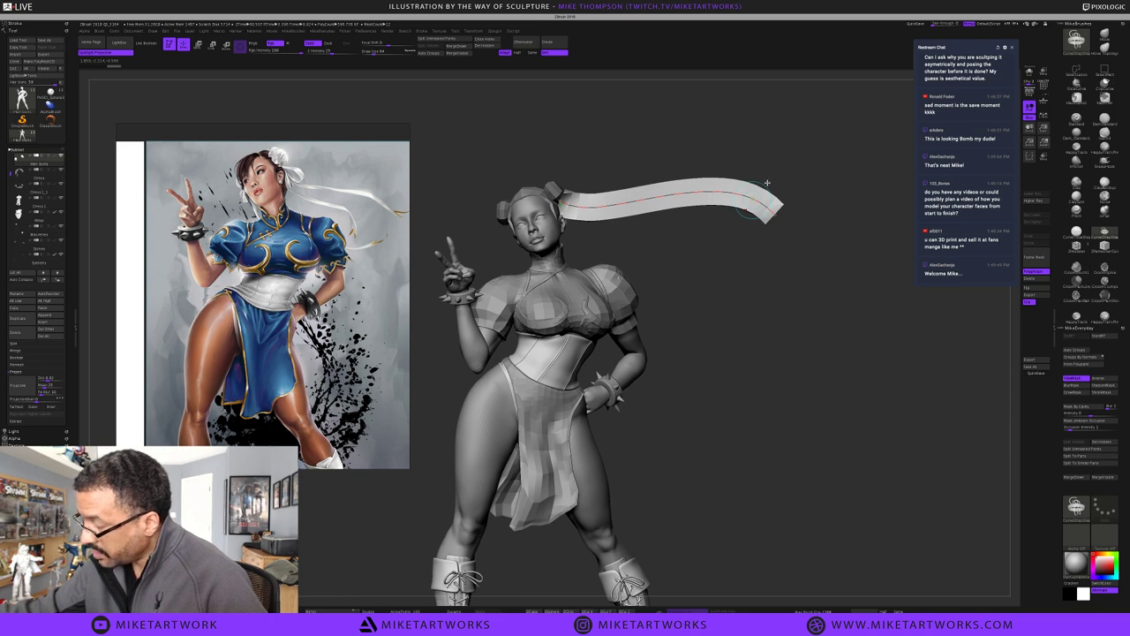
pyautogui.moveTo(781, 453); pyautogui.dragTo(780, 451)
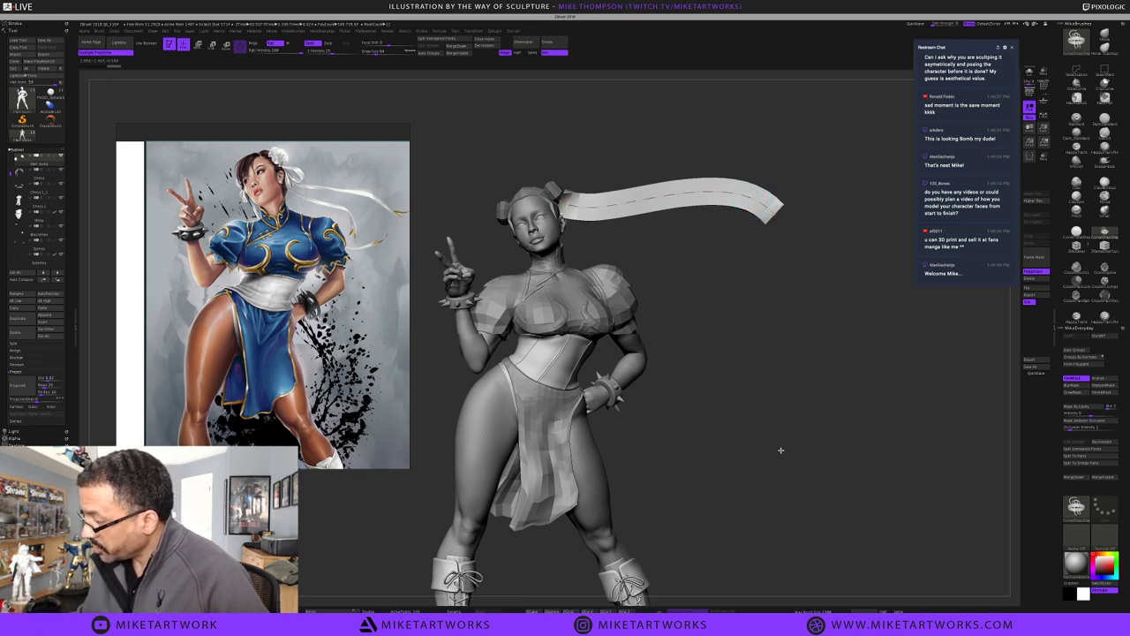
pyautogui.keyDown('alt'); pyautogui.click(780, 450); pyautogui.keyUp('alt')
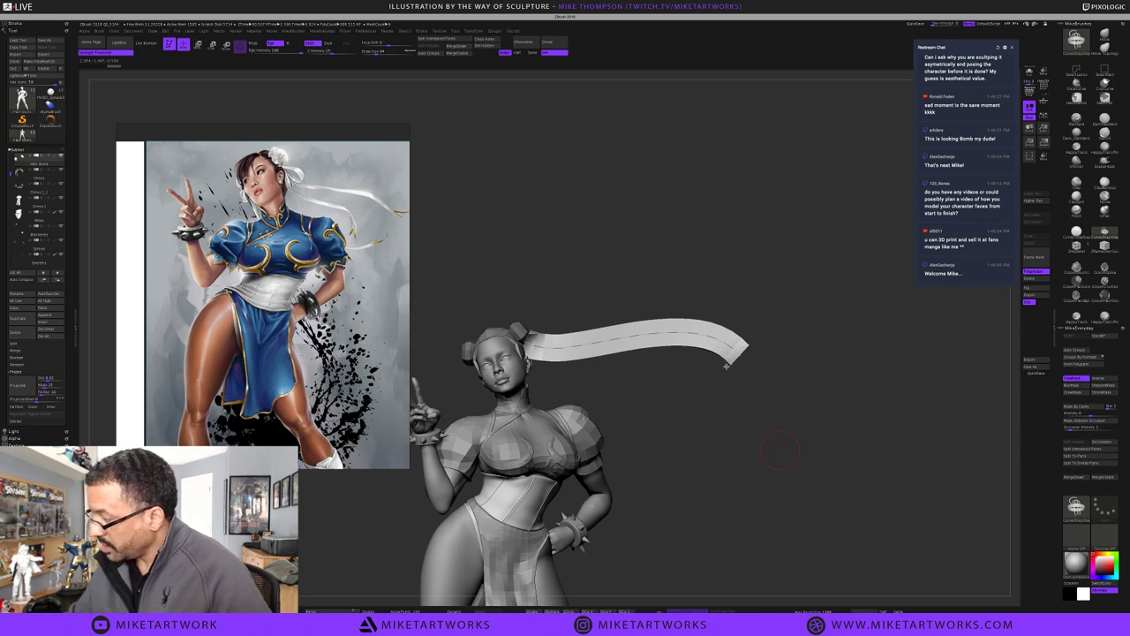
pyautogui.press('f')
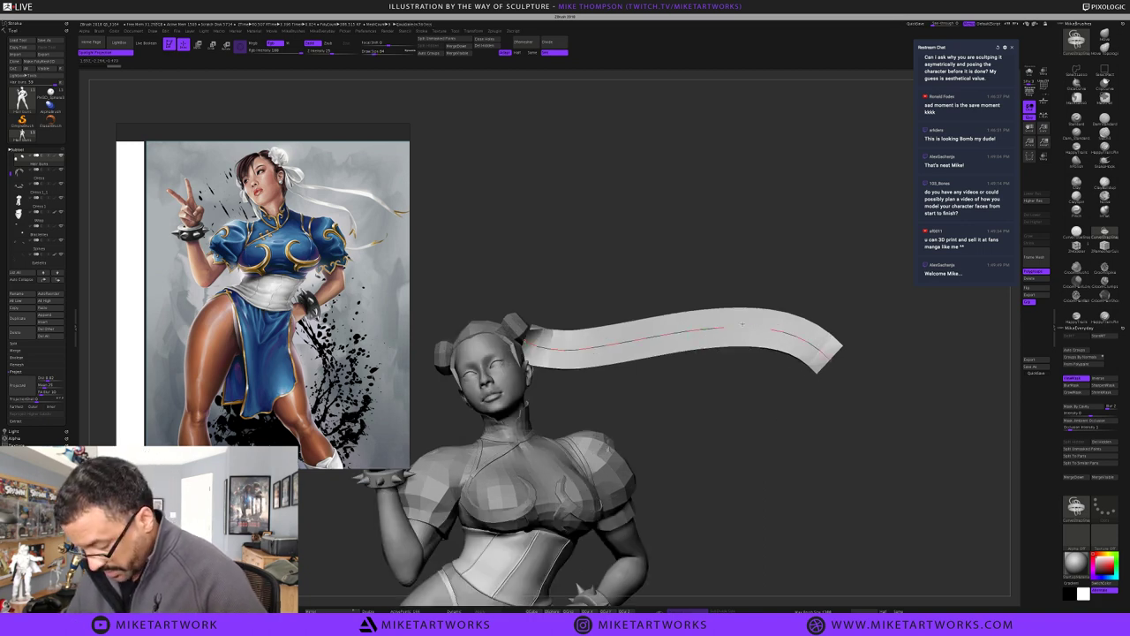
pyautogui.press('ctrl')
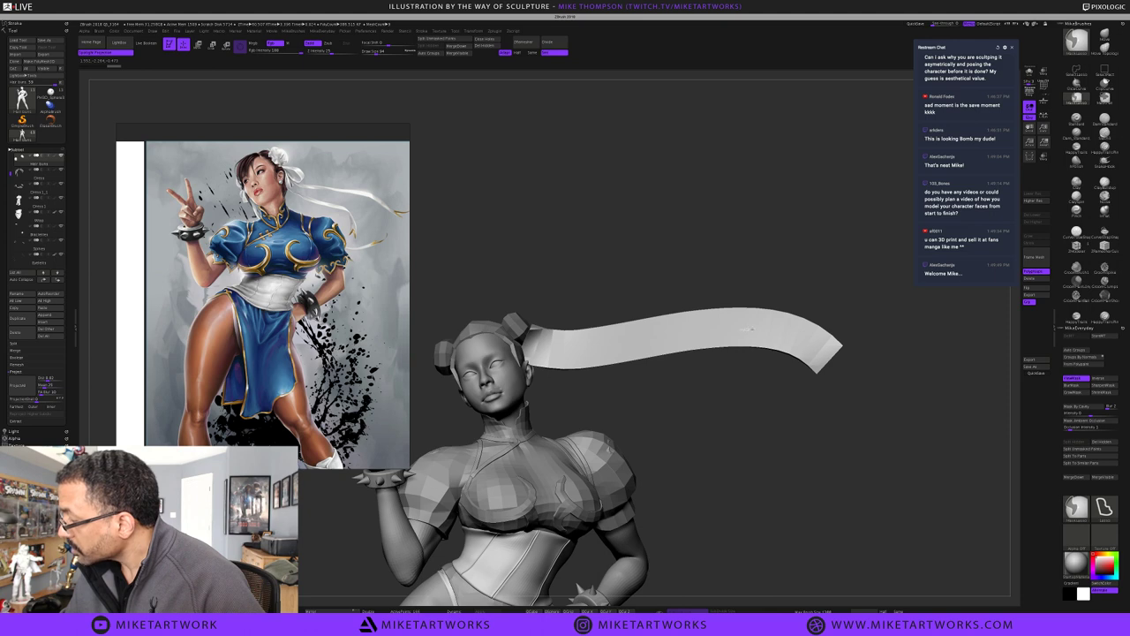
pyautogui.keyDown('ctrl'); pyautogui.moveTo(856, 351); pyautogui.dragTo(870, 359); pyautogui.keyUp('ctrl')
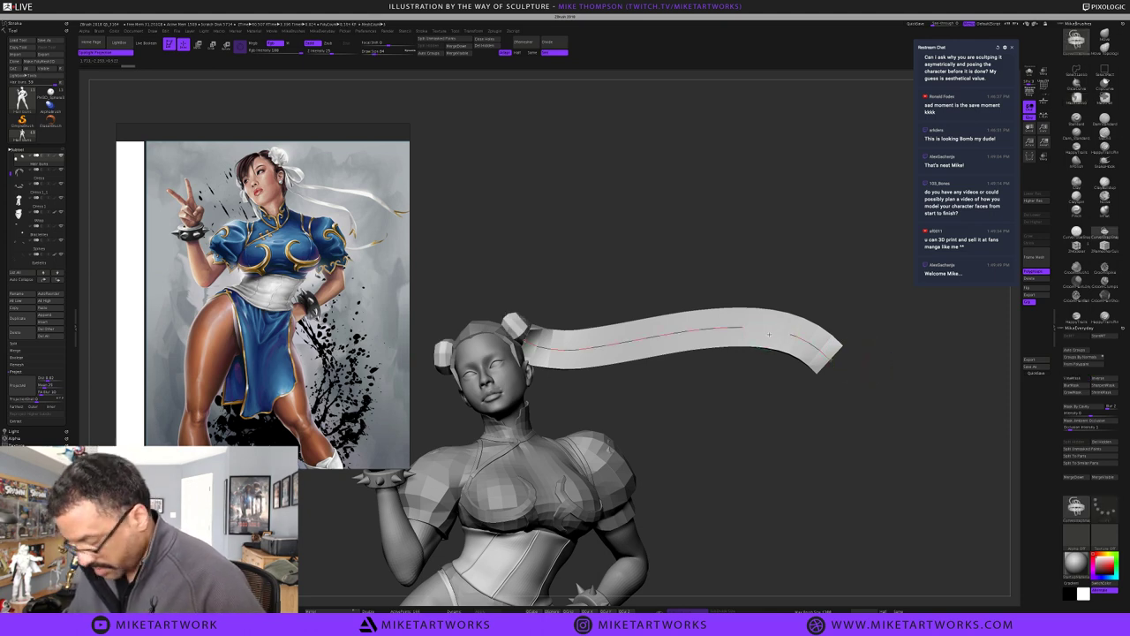
# Try to extend the ribbon's outer end along its curve and undo the change
pyautogui.press('b')
pyautogui.press('m')
pyautogui.press('v')
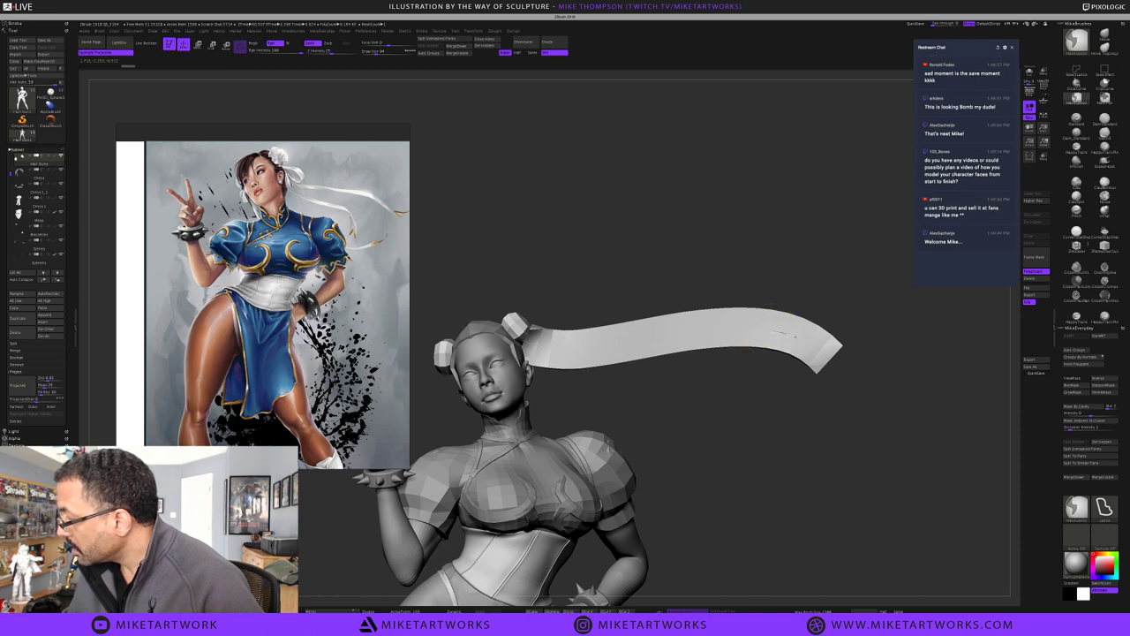
pyautogui.keyDown('ctrl'); pyautogui.click(781, 336); pyautogui.keyUp('ctrl')
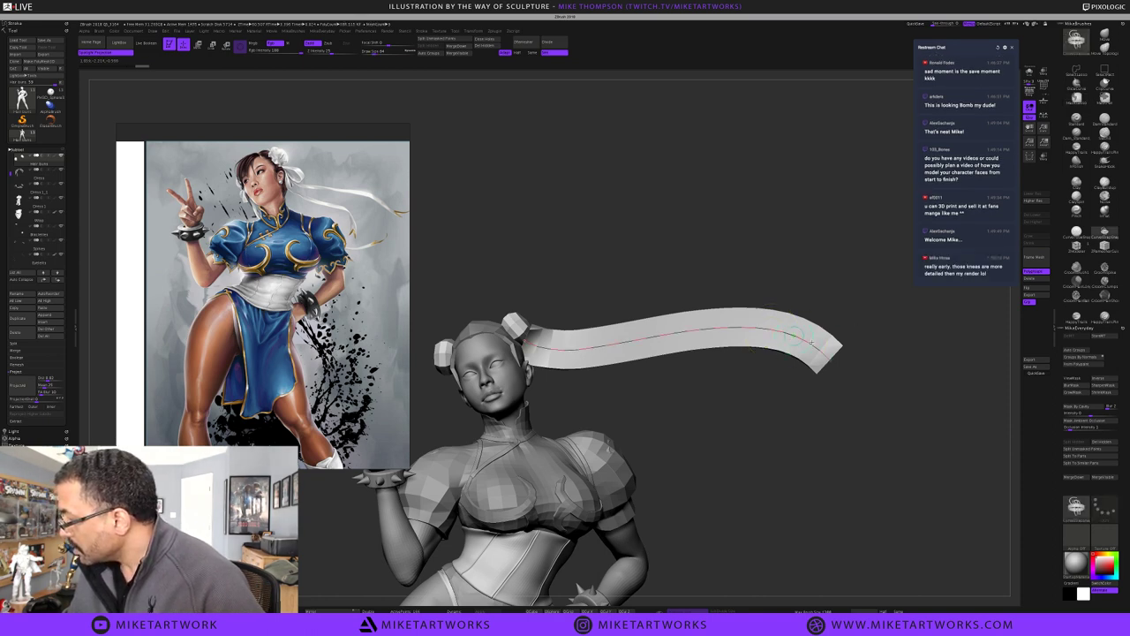
pyautogui.moveTo(829, 358); pyautogui.dragTo(877, 396)
pyautogui.hotkey('ctrl', 'z')
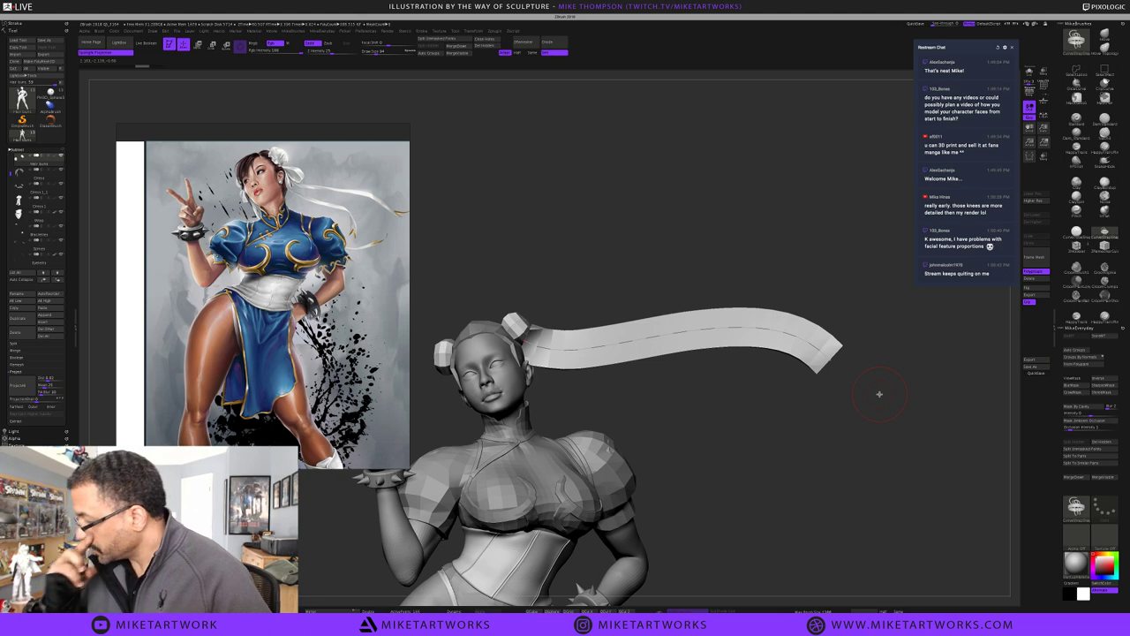
# Reduce the brush size, try rebending the ribbon's outer end through its curve, and undo the attempt
pyautogui.press('s')
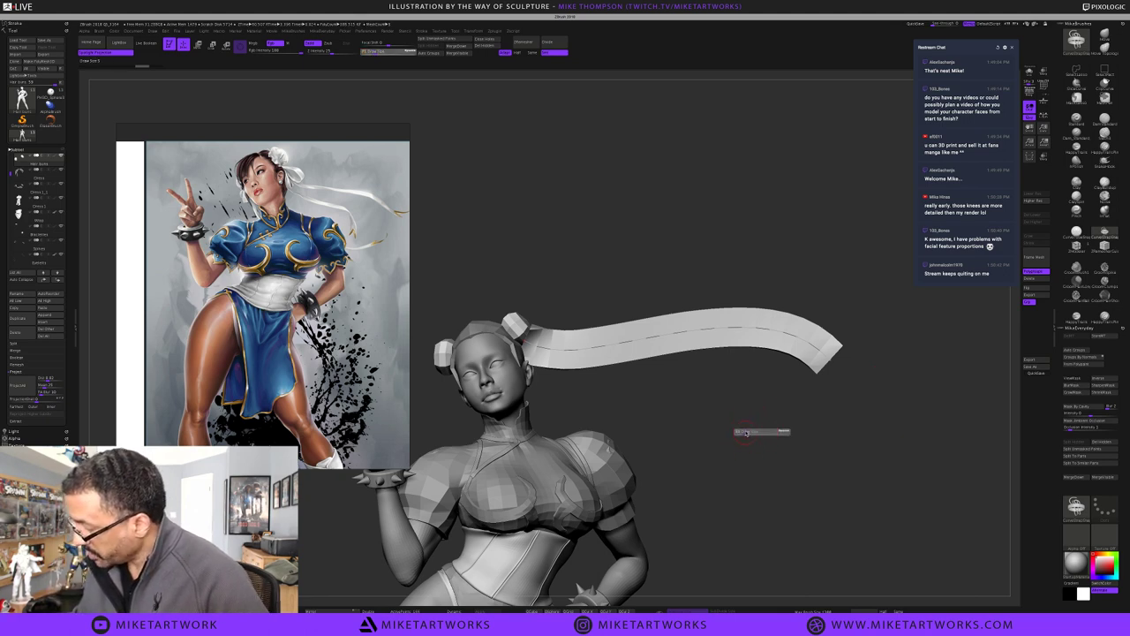
pyautogui.click(748, 434)
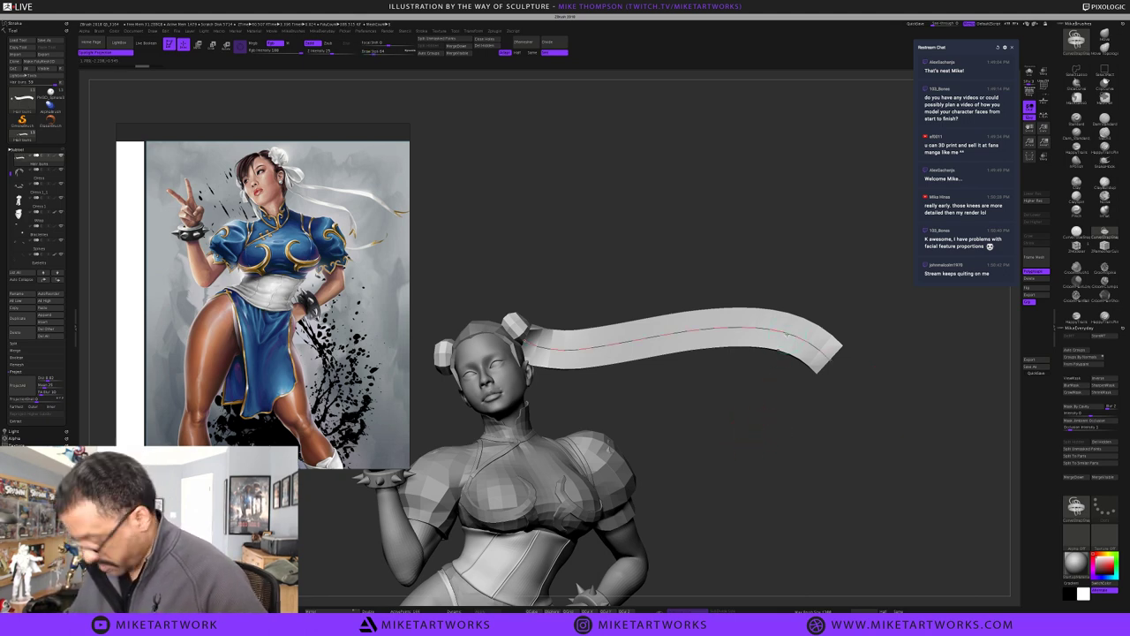
pyautogui.press('ctrl')
pyautogui.hotkey('ctrl', 'd')
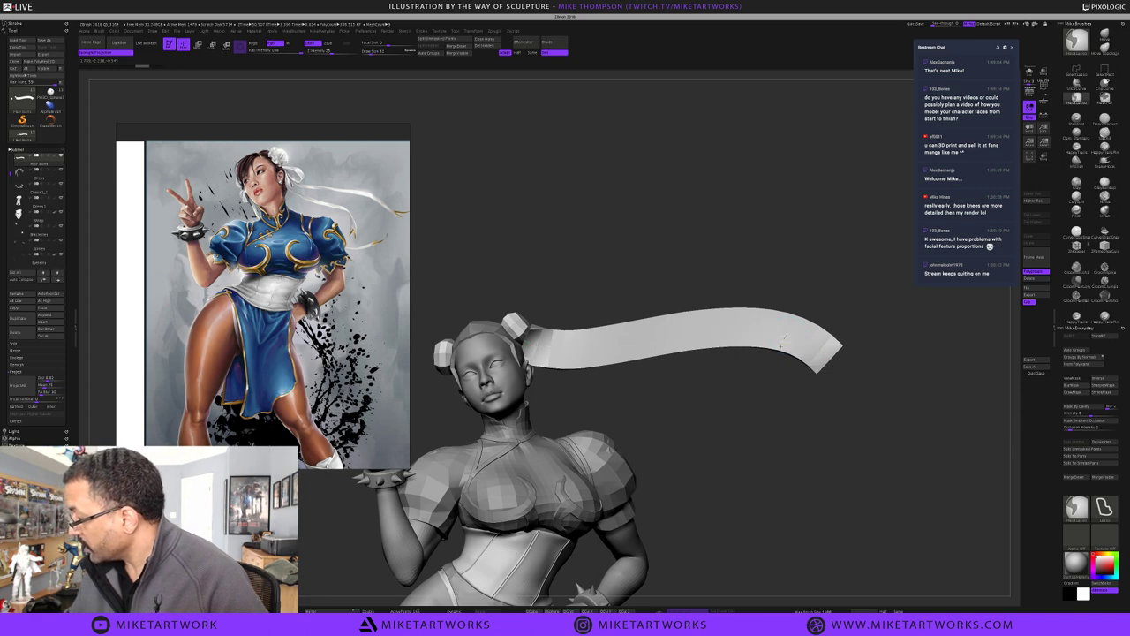
pyautogui.hotkey('ctrl', 'd')
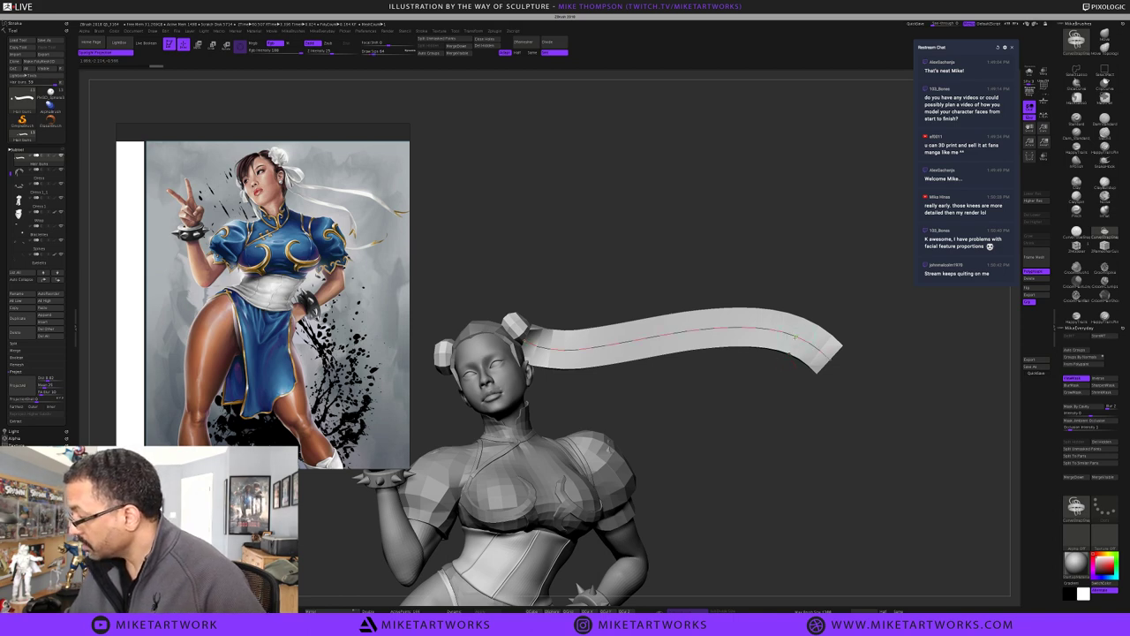
pyautogui.moveTo(782, 367); pyautogui.dragTo(783, 364)
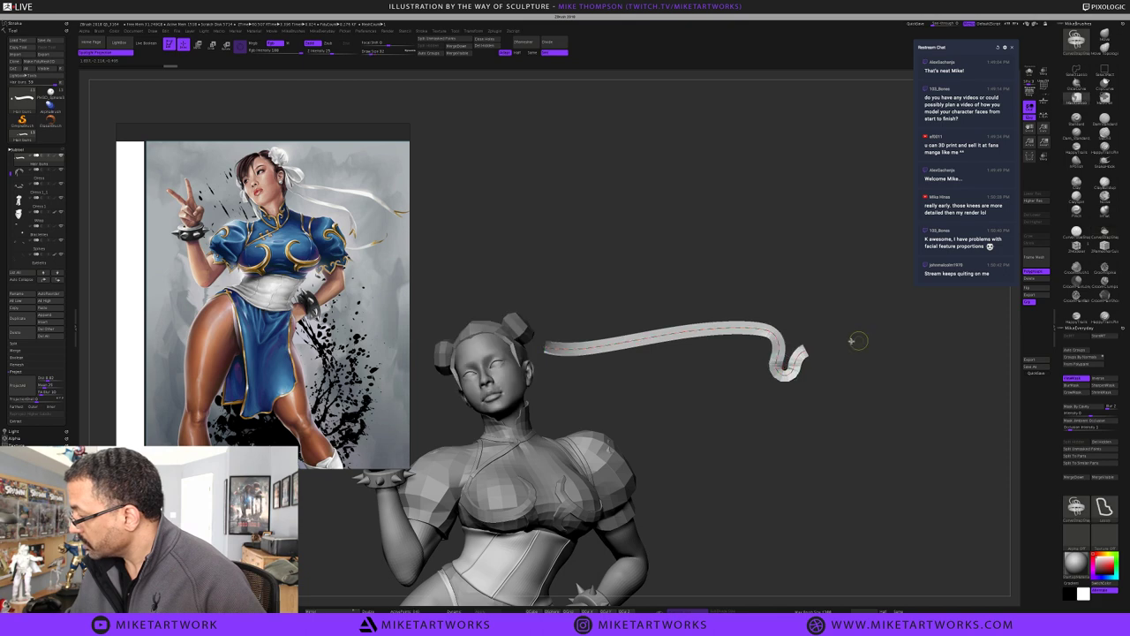
pyautogui.hotkey('ctrl', 'z')
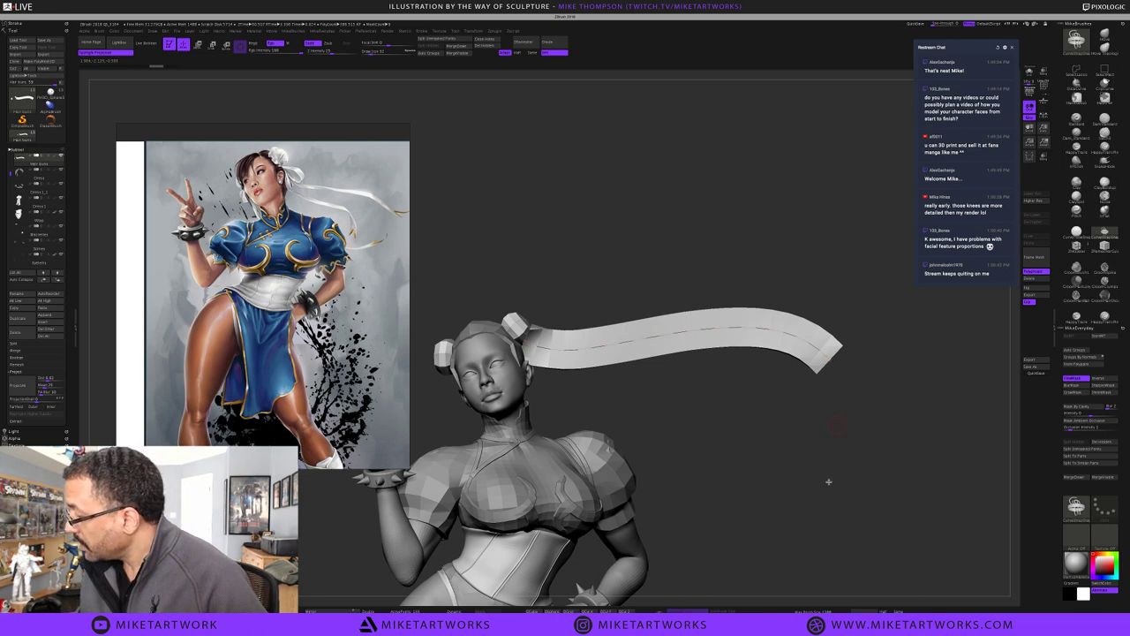
# Check the ribbon from above and the front, reduce the brush size further and update its curve to make the strap narrower
pyautogui.moveTo(828, 482); pyautogui.dragTo(828, 483)
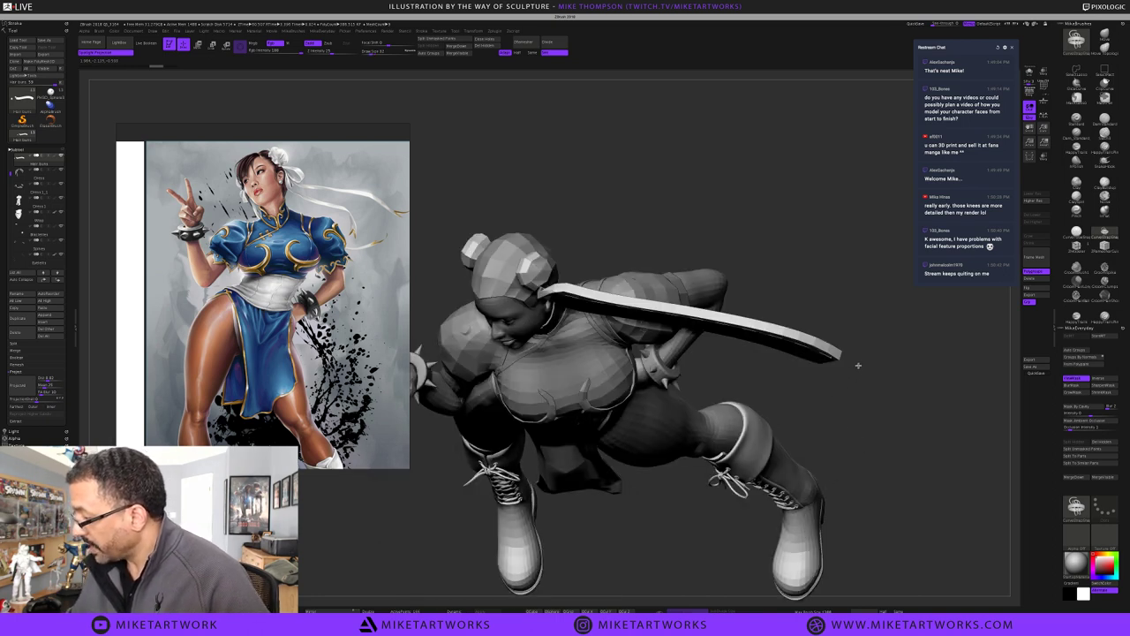
pyautogui.moveTo(858, 364); pyautogui.dragTo(860, 363)
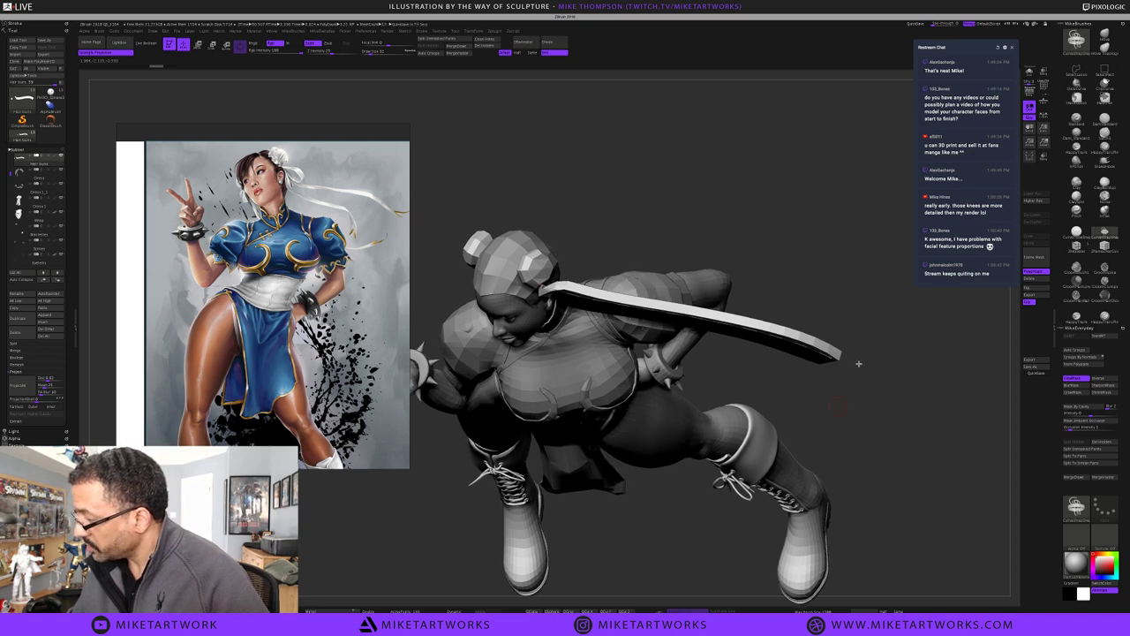
pyautogui.hotkey('ctrl', 'z')
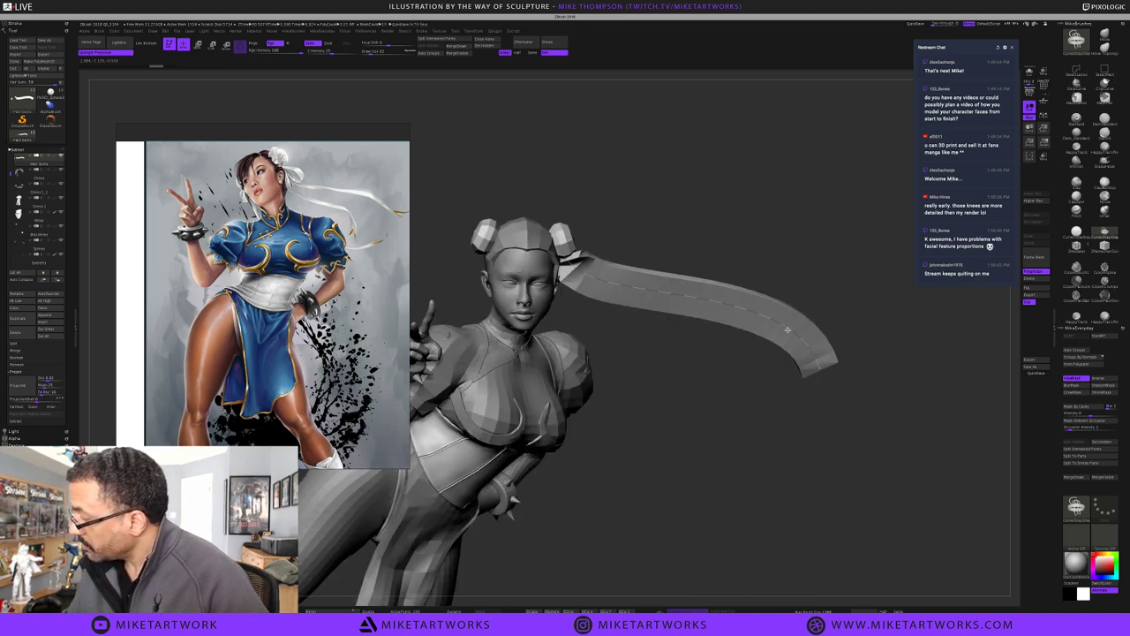
pyautogui.hotkey('ctrl', 'z')
pyautogui.press('s')
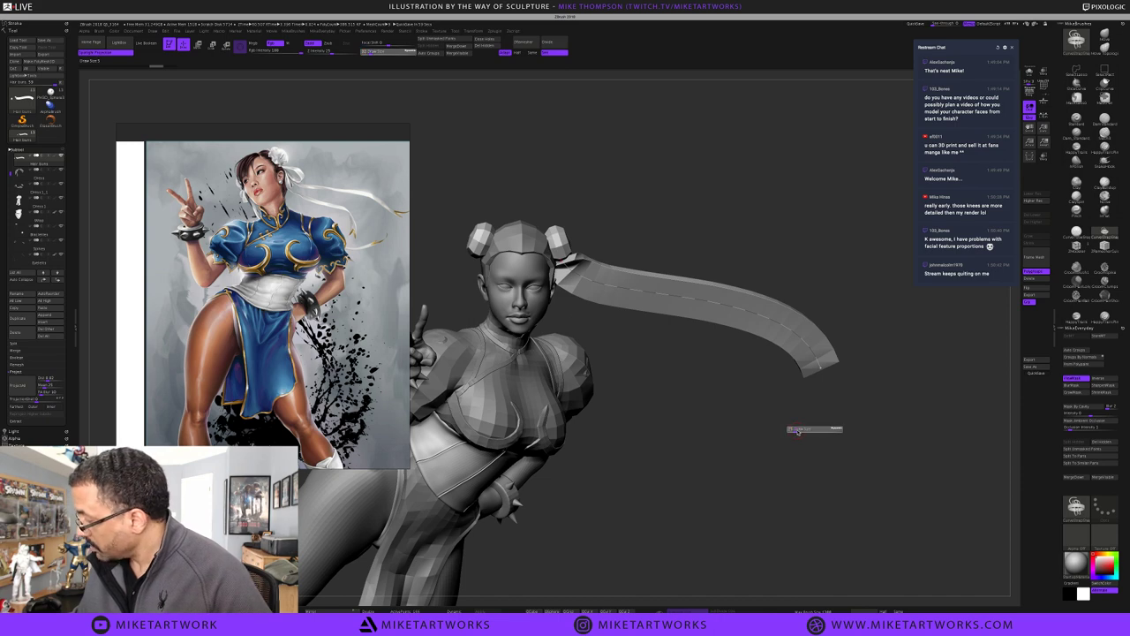
pyautogui.click(798, 335)
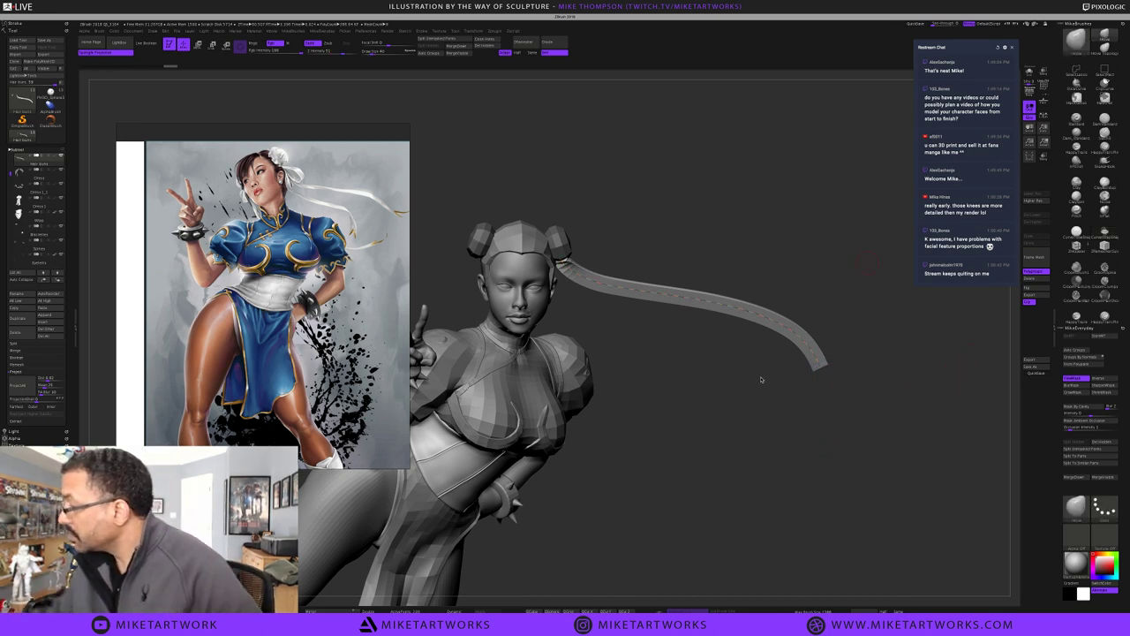
# Enlarge the brush and, viewing the figure from below, push the ribbon into an S-shaped wave, raising its outer half and lowering its inner half
pyautogui.press('s')
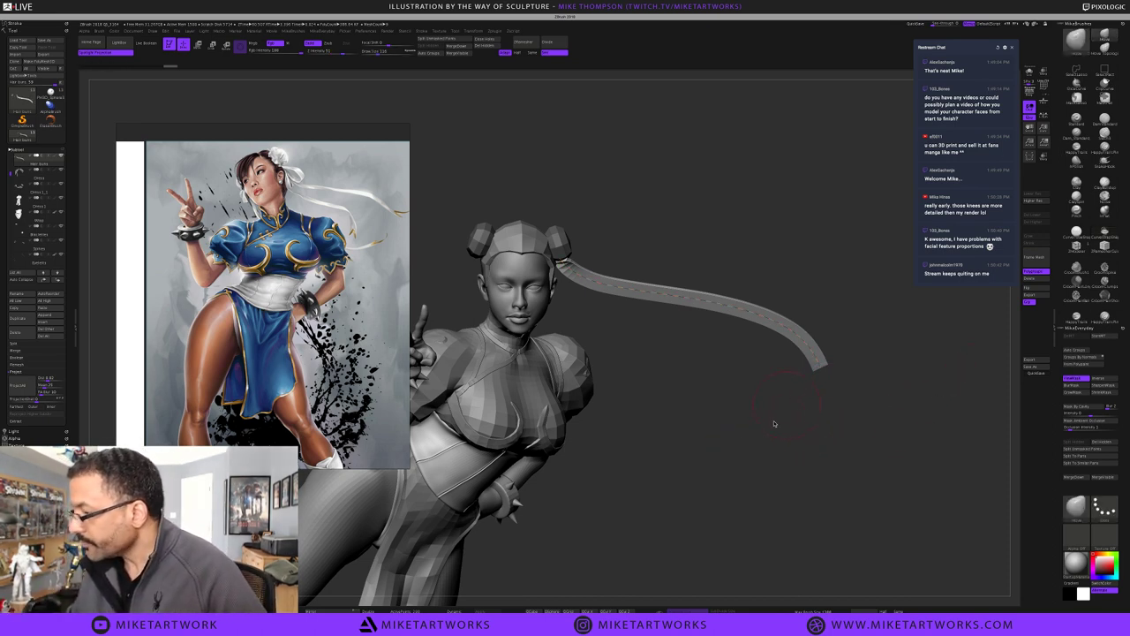
pyautogui.moveTo(783, 412)
pyautogui.mouseDown()
pyautogui.moveTo(776, 325)
pyautogui.moveTo(778, 342)
pyautogui.mouseUp()
pyautogui.hotkey('ctrl', 'z')
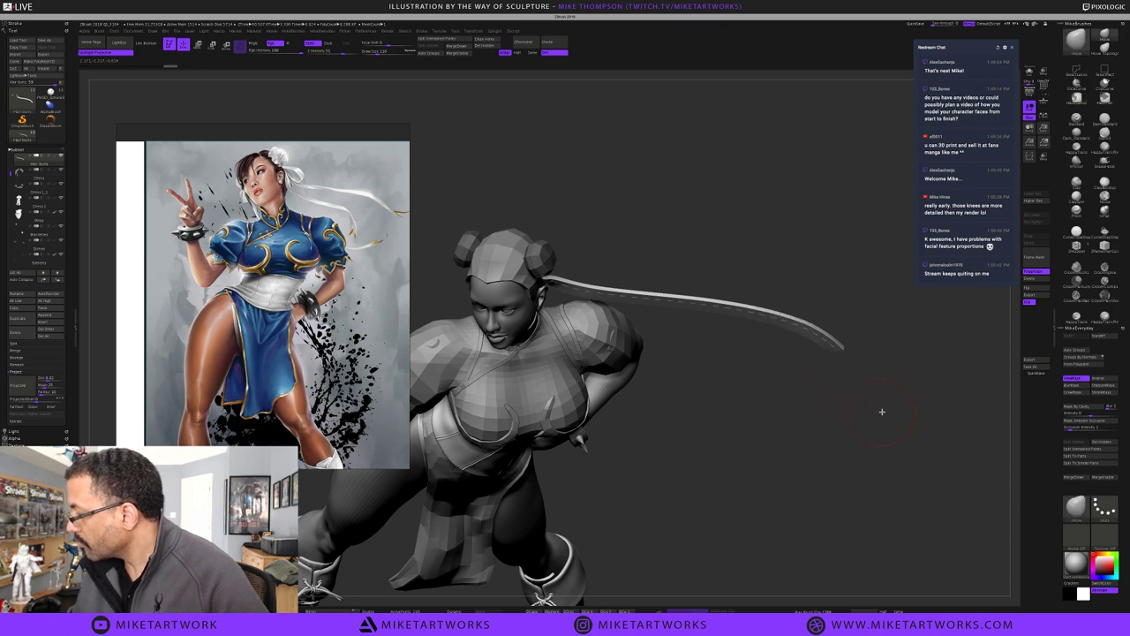
pyautogui.moveTo(891, 346); pyautogui.dragTo(892, 339)
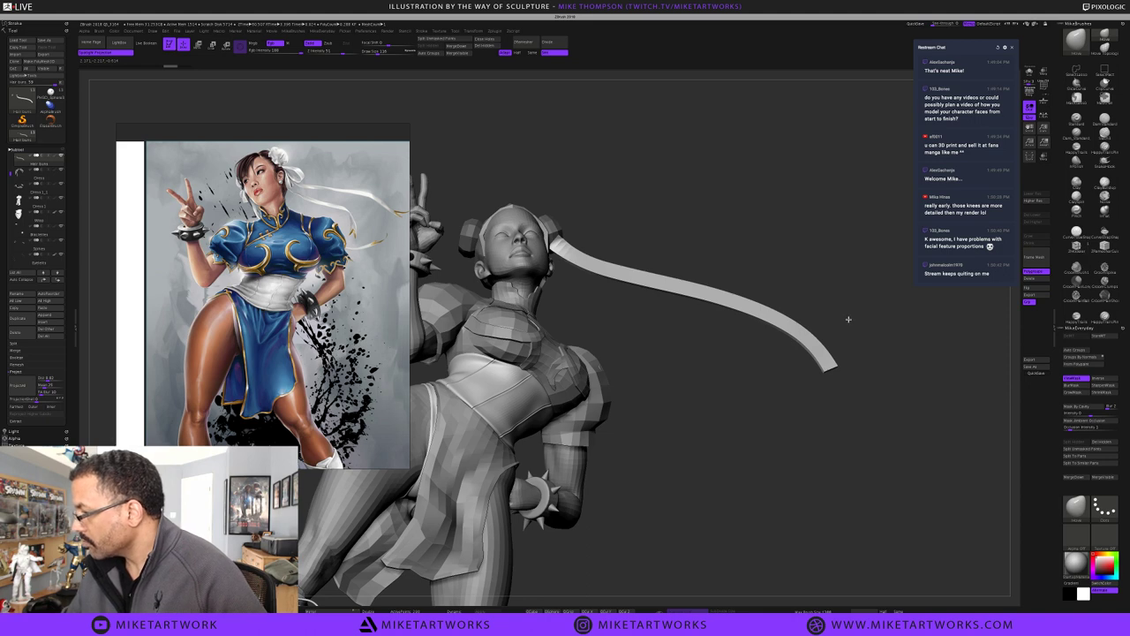
pyautogui.hotkey('ctrl', 'z')
pyautogui.press('s')
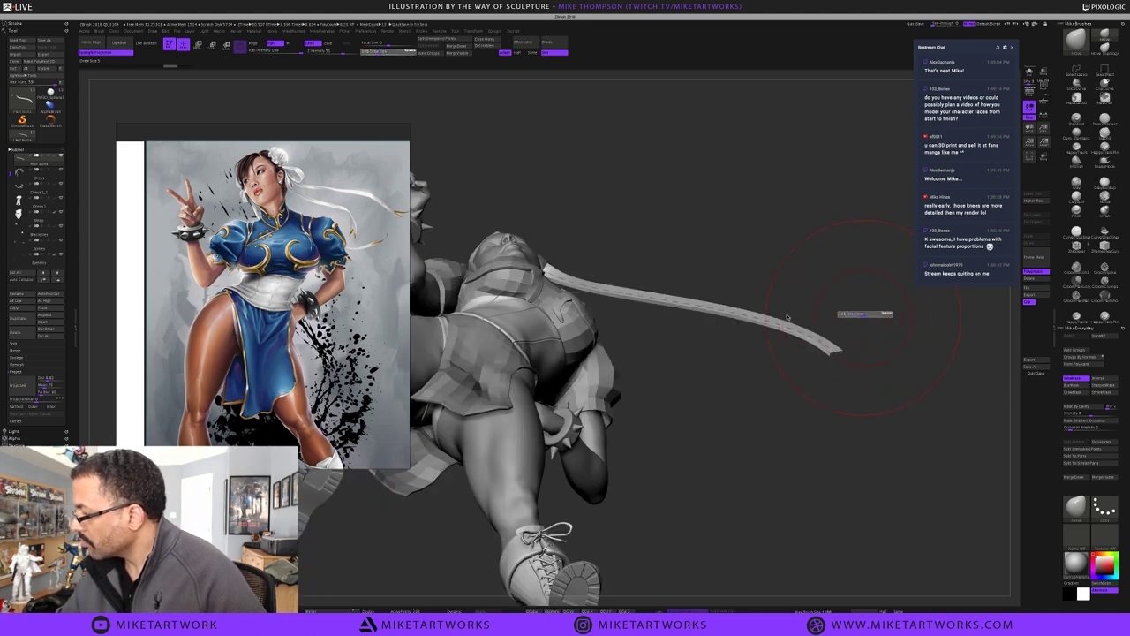
pyautogui.moveTo(785, 310)
pyautogui.mouseDown()
pyautogui.moveTo(787, 271)
pyautogui.moveTo(839, 291)
pyautogui.mouseUp()
pyautogui.moveTo(829, 340); pyautogui.dragTo(836, 332)
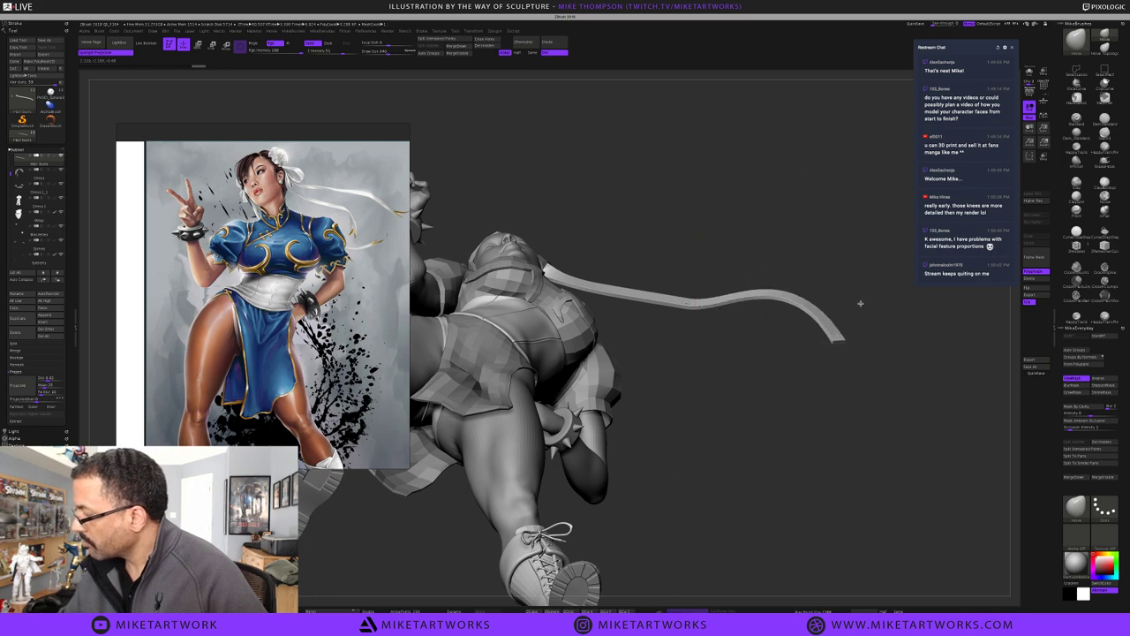
pyautogui.moveTo(639, 313); pyautogui.dragTo(635, 324)
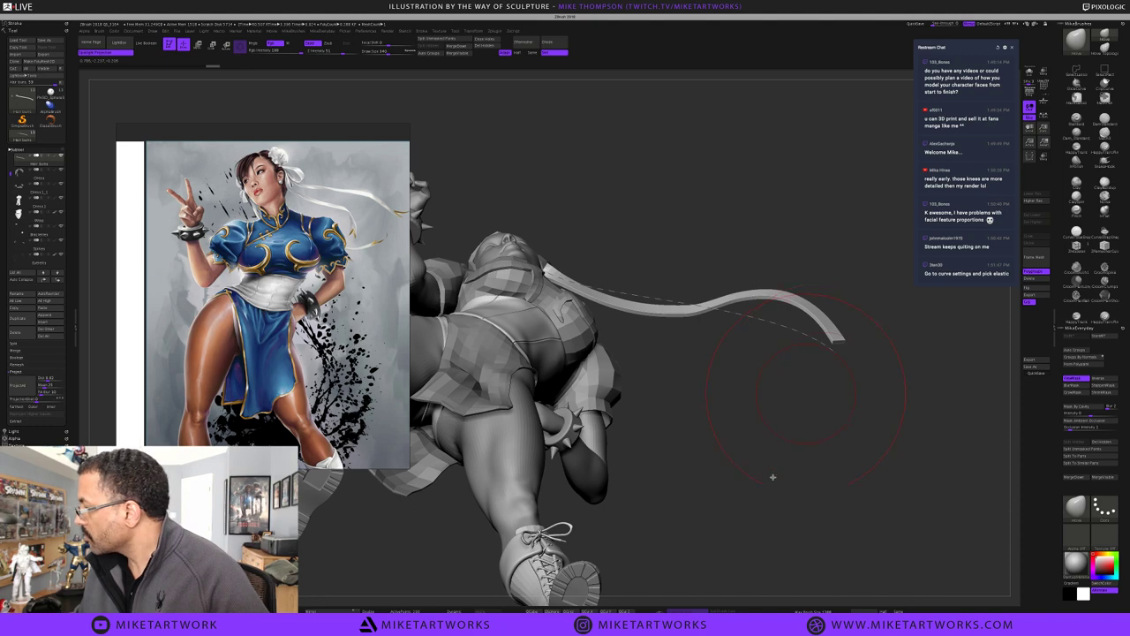
pyautogui.moveTo(772, 477); pyautogui.dragTo(773, 477)
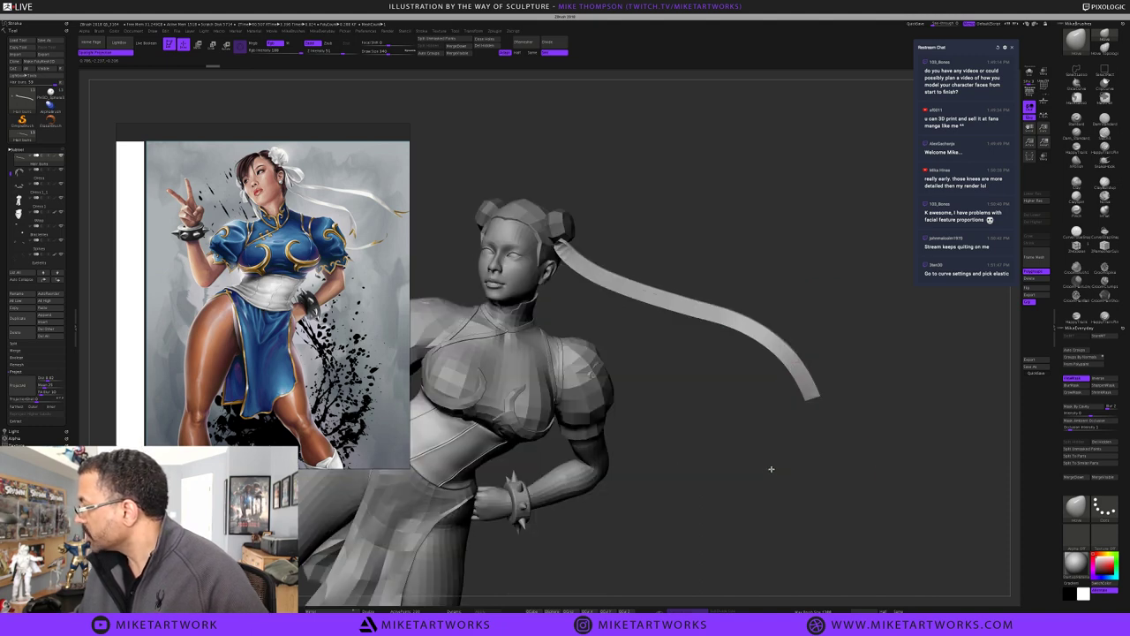
# Adjust the brush size and turn on Curve Mode with the Elastic option in the stroke's curve settings
pyautogui.press('s')
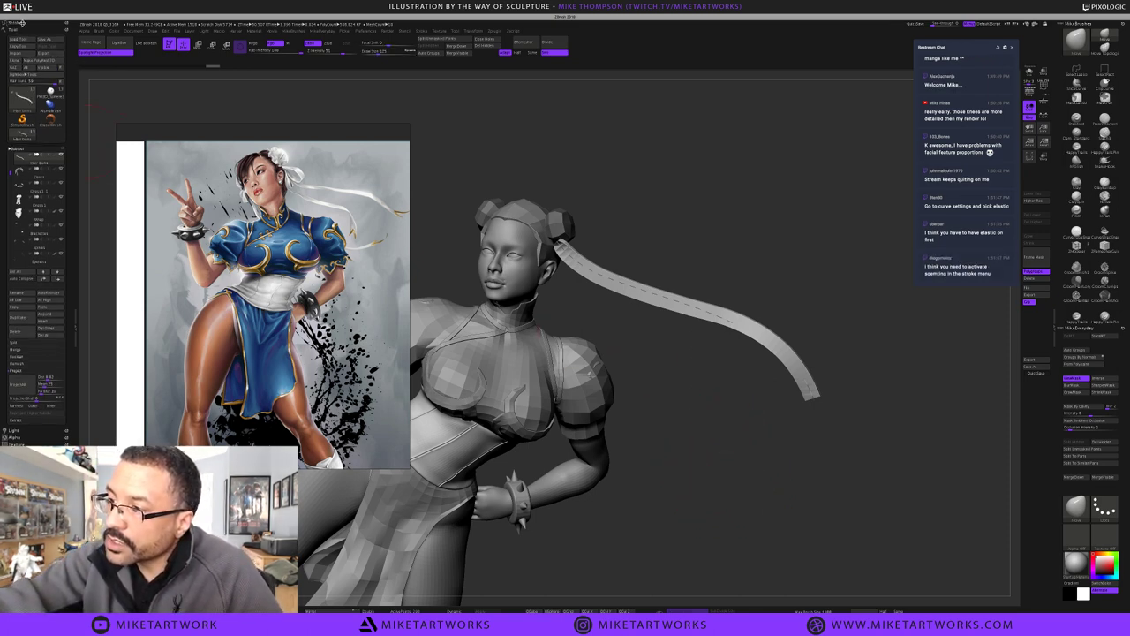
pyautogui.click(17, 21)
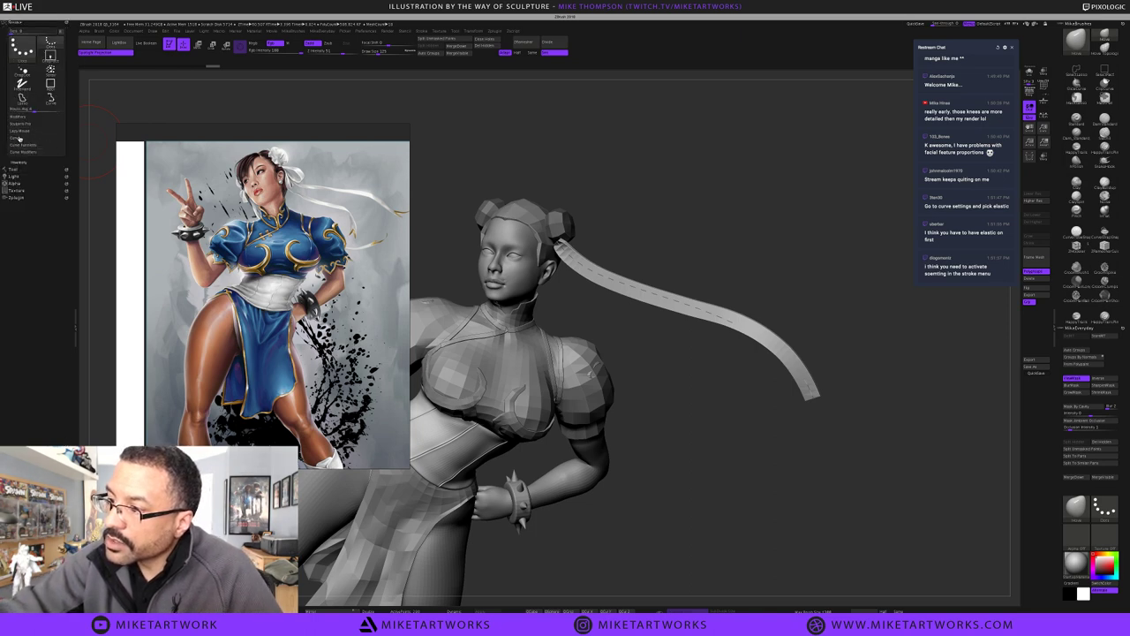
pyautogui.click(20, 139)
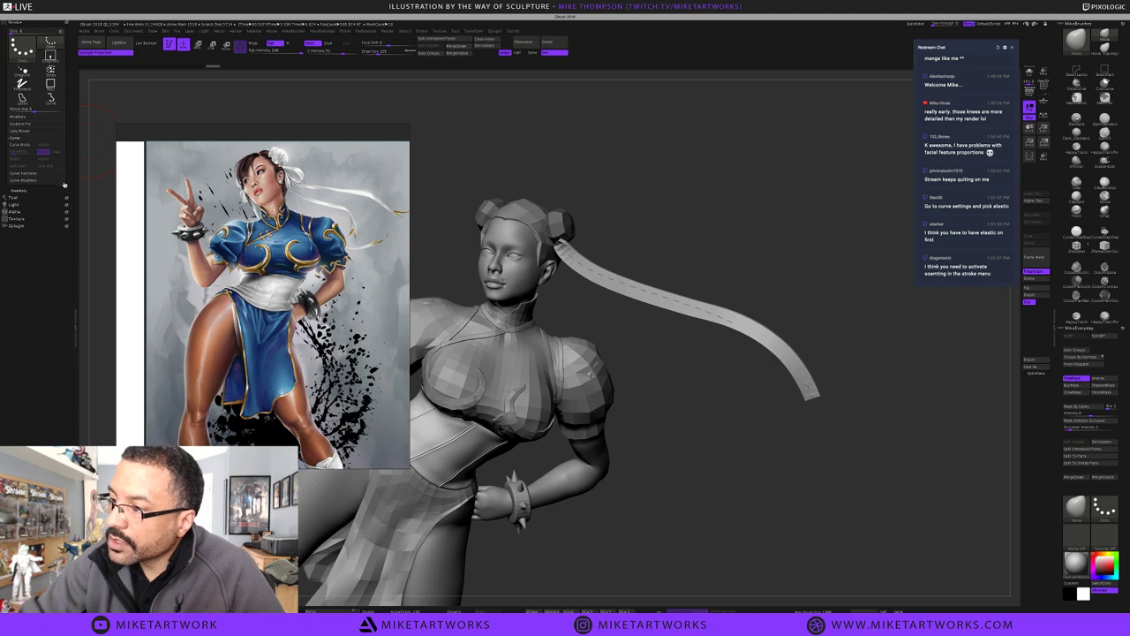
pyautogui.click(34, 144)
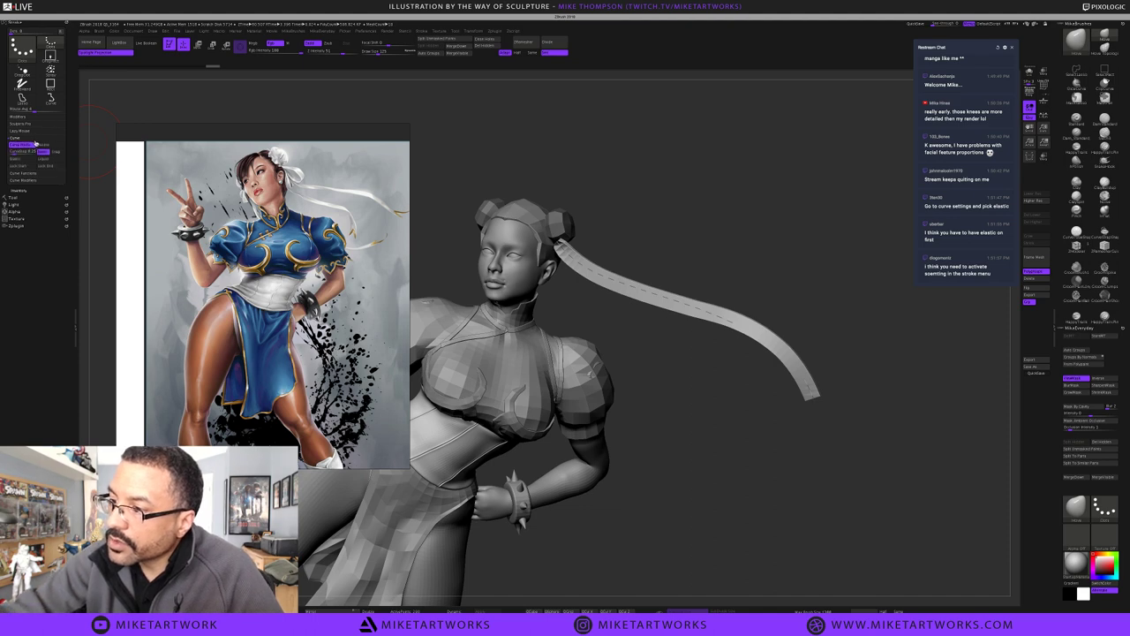
pyautogui.click(19, 159)
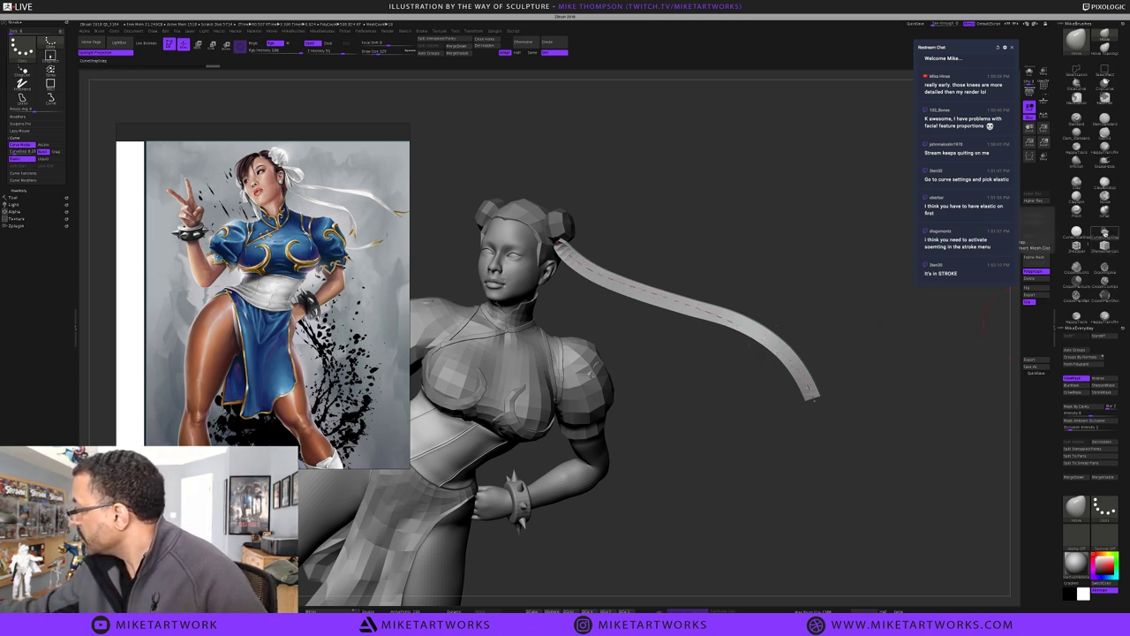
# Try to pull the ribbon's outer end along its curve with the curve strap brush, clear the mask, and undo the ribbon changes
pyautogui.click(1106, 246)
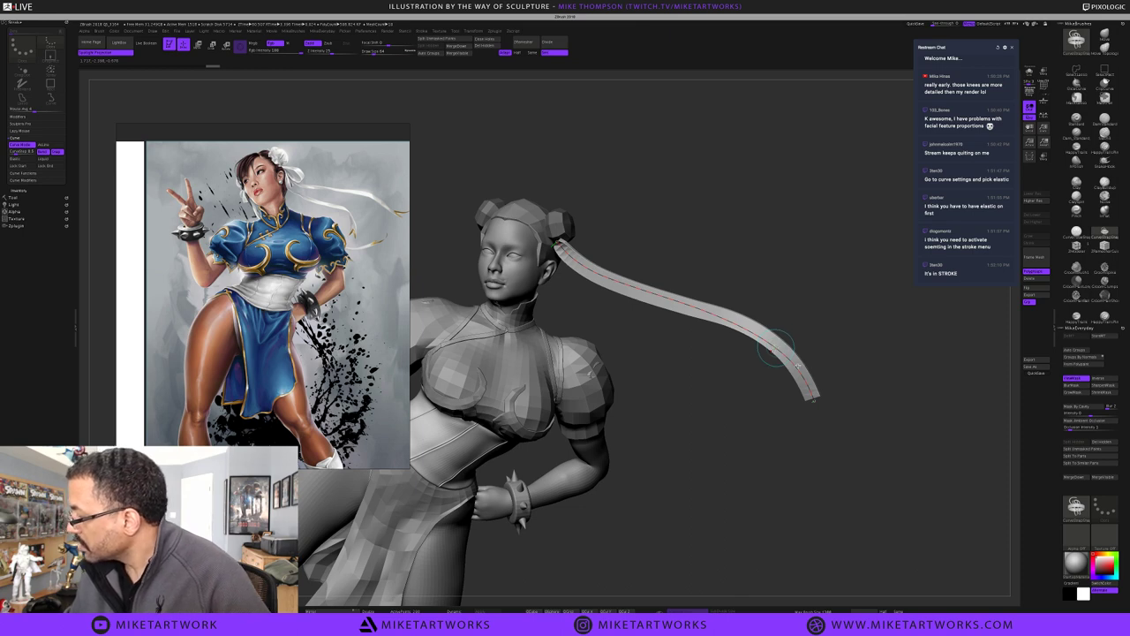
pyautogui.click(815, 364)
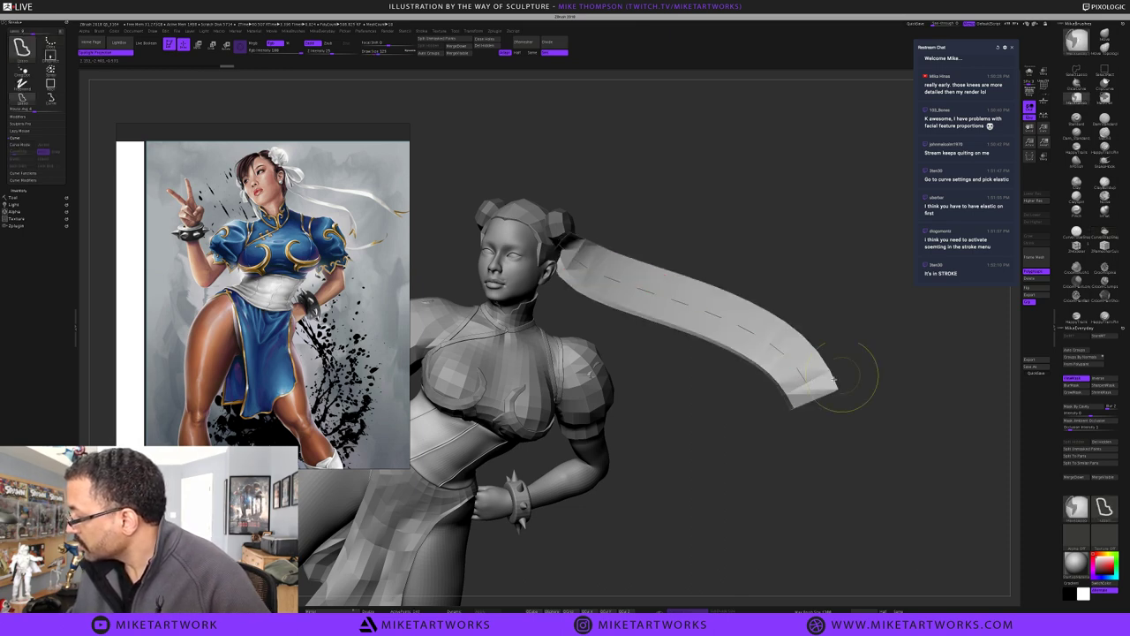
pyautogui.hotkey('ctrl', 'z')
pyautogui.moveTo(801, 377)
pyautogui.keyDown('ctrl'); pyautogui.mouseDown()
pyautogui.moveTo(812, 394)
pyautogui.moveTo(863, 378)
pyautogui.mouseUp(); pyautogui.keyUp('ctrl')
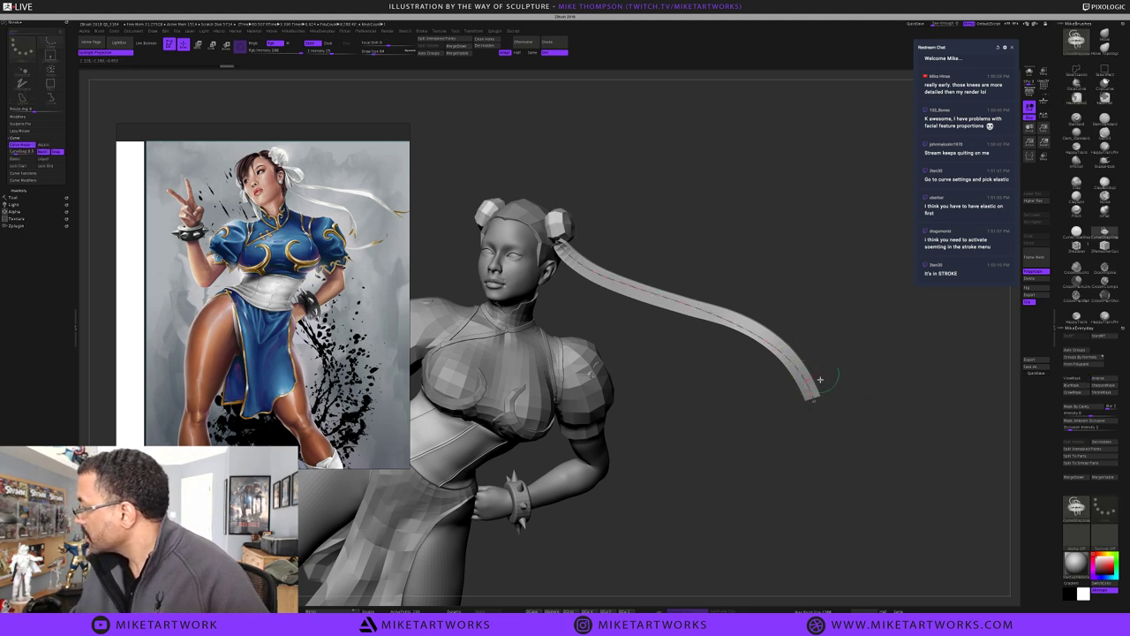
pyautogui.press(']')
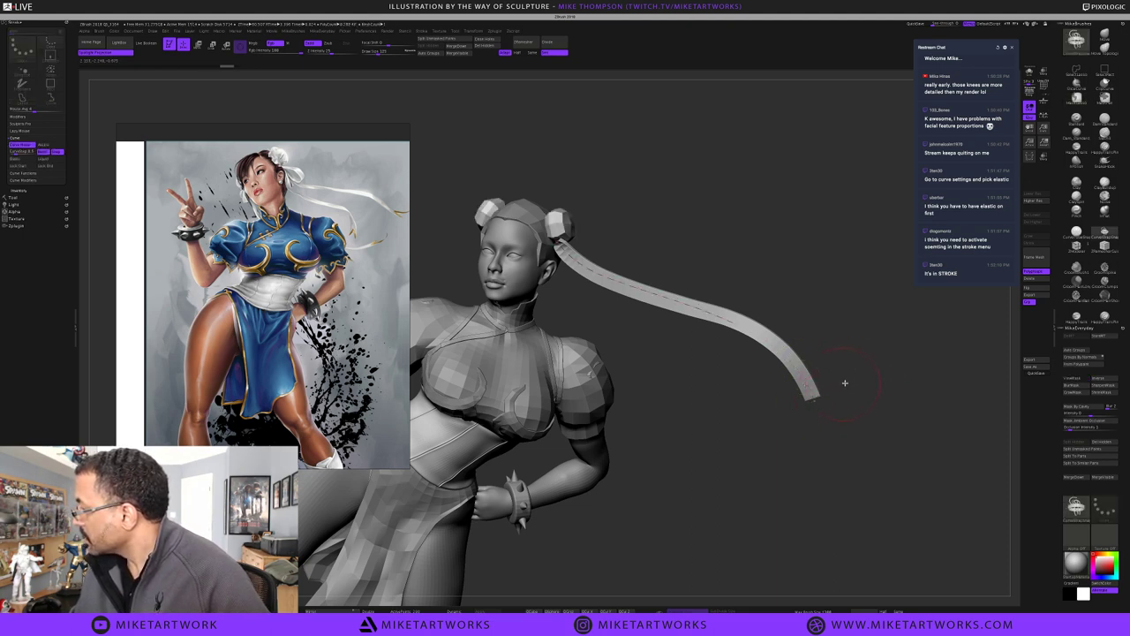
pyautogui.hotkey('ctrl', 'z')
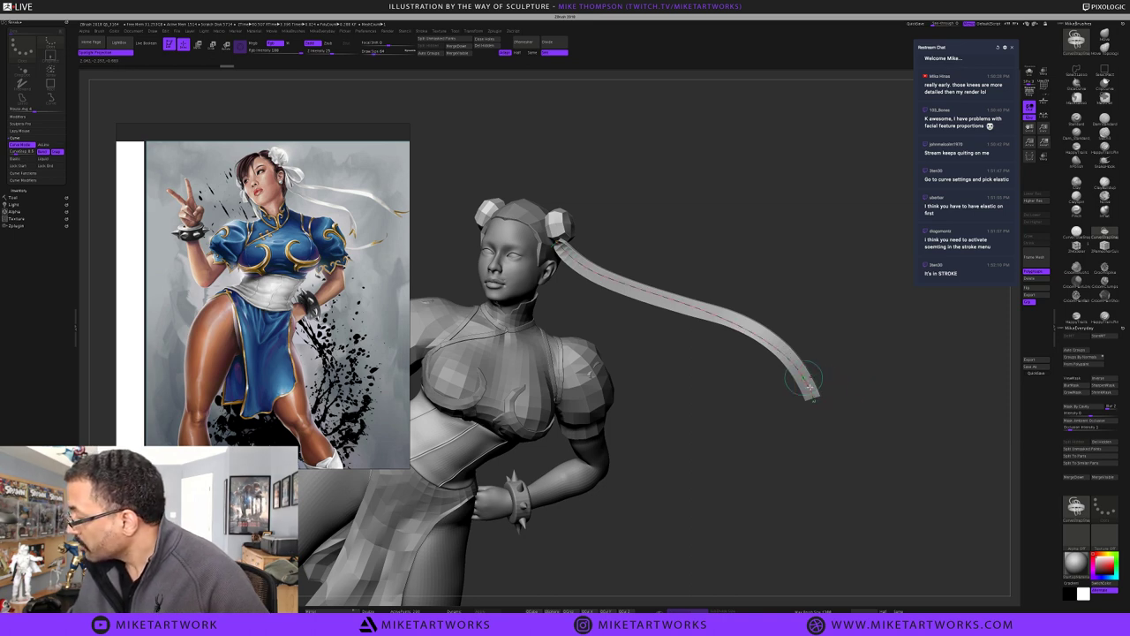
pyautogui.moveTo(807, 386); pyautogui.dragTo(839, 382)
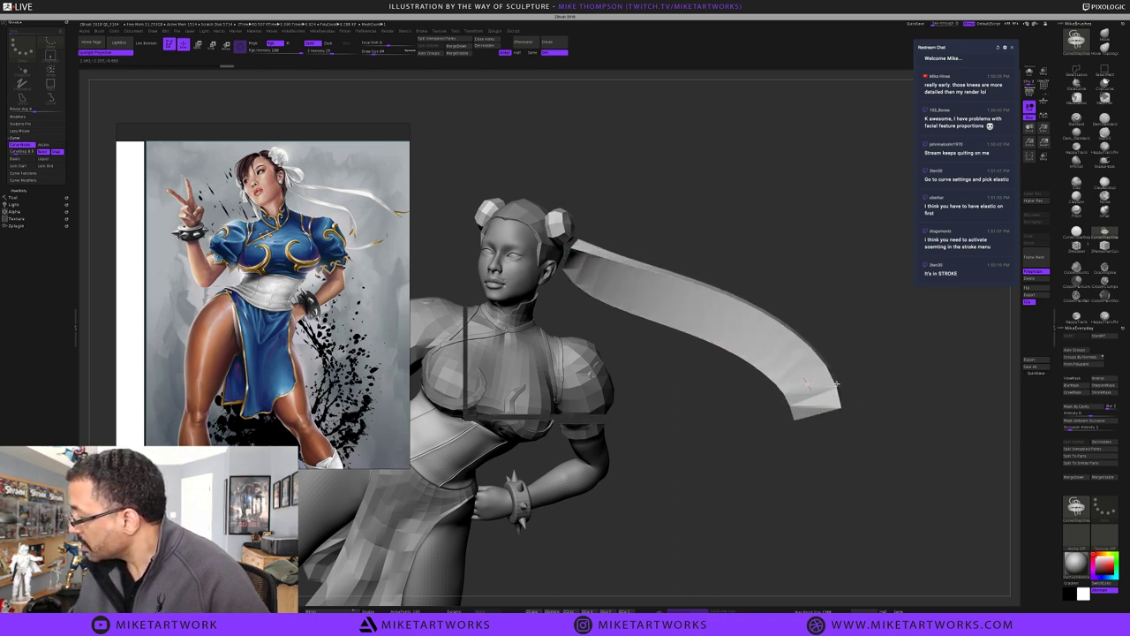
pyautogui.hotkey('ctrl', 'z')
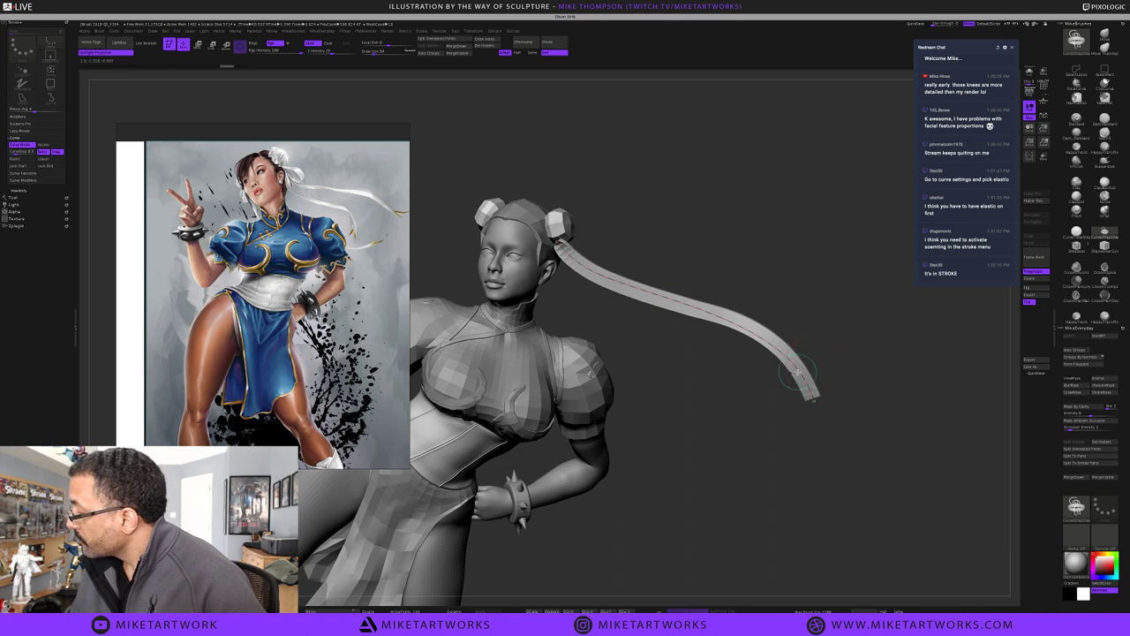
# Examine how the bent ribbon flows from the bun, viewing the figure from above, the front and the side
pyautogui.press('ctrl')
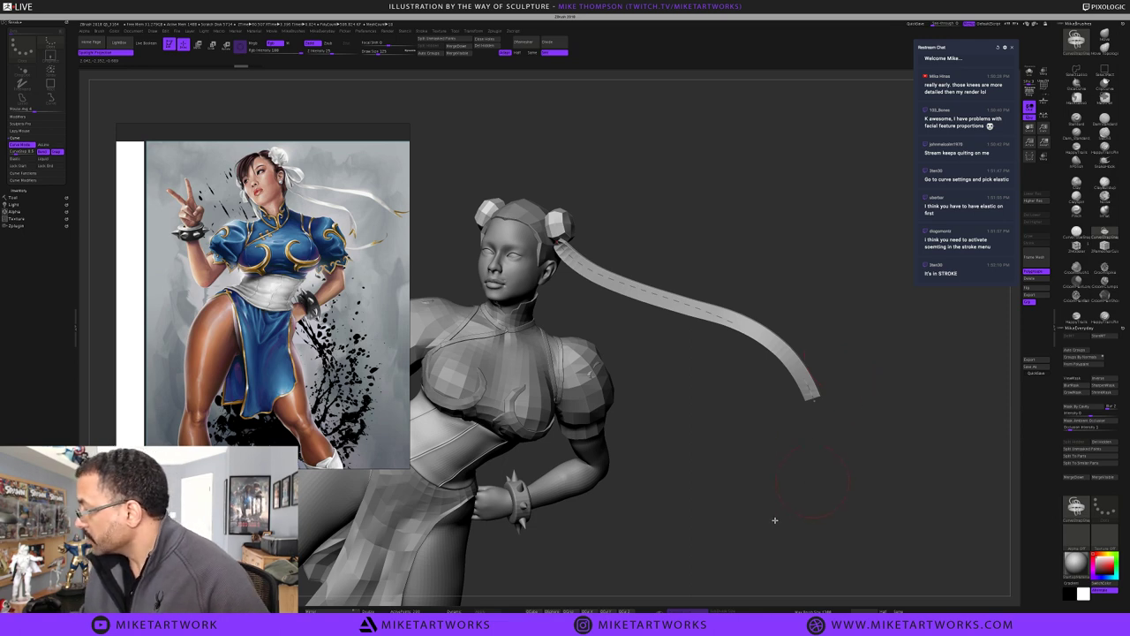
pyautogui.moveTo(792, 492)
pyautogui.mouseDown()
pyautogui.moveTo(797, 476)
pyautogui.moveTo(790, 483)
pyautogui.mouseUp()
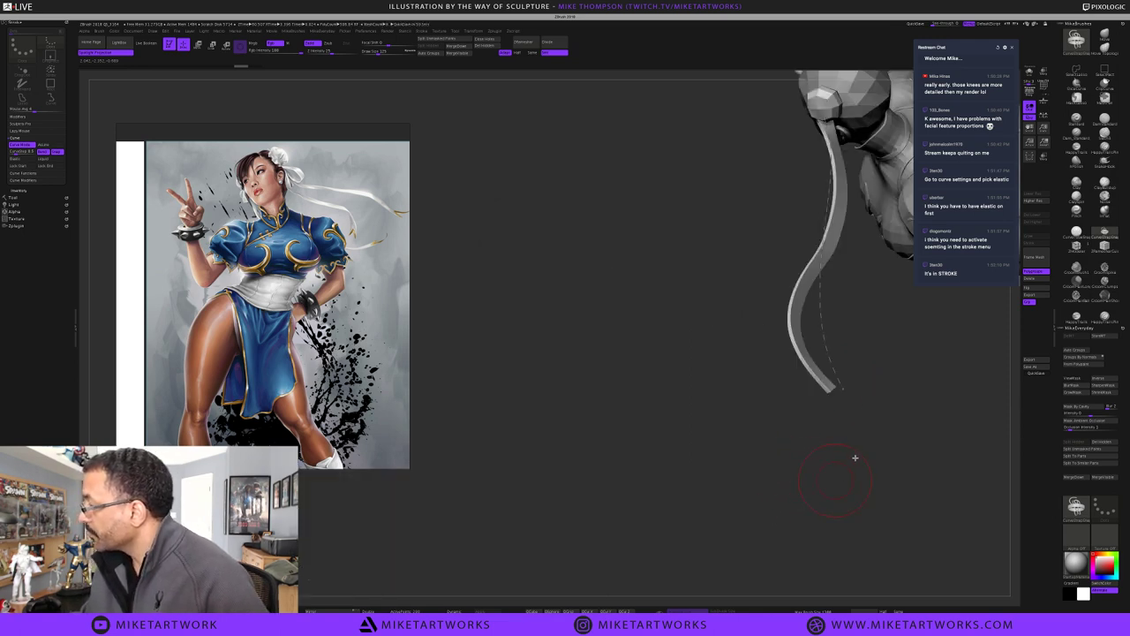
pyautogui.moveTo(857, 447); pyautogui.dragTo(858, 446)
pyautogui.hotkey('ctrl', 'z')
pyautogui.hotkey('ctrl', 'z')
pyautogui.hotkey('ctrl', 'z')
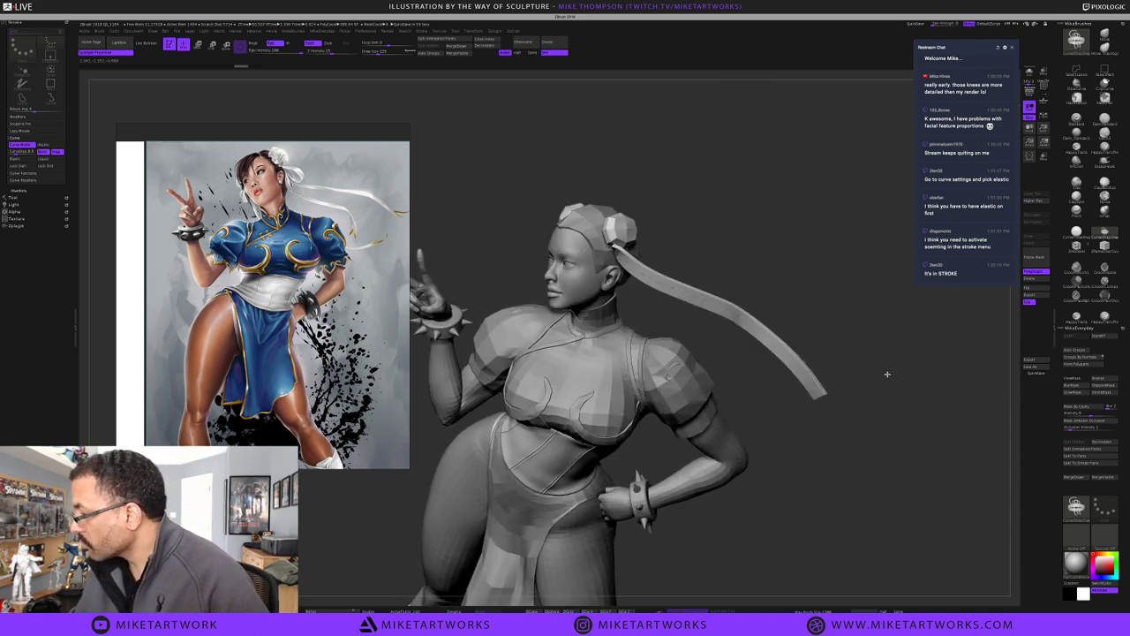
pyautogui.hotkey('ctrl', 'z')
pyautogui.hotkey('ctrl', 'z')
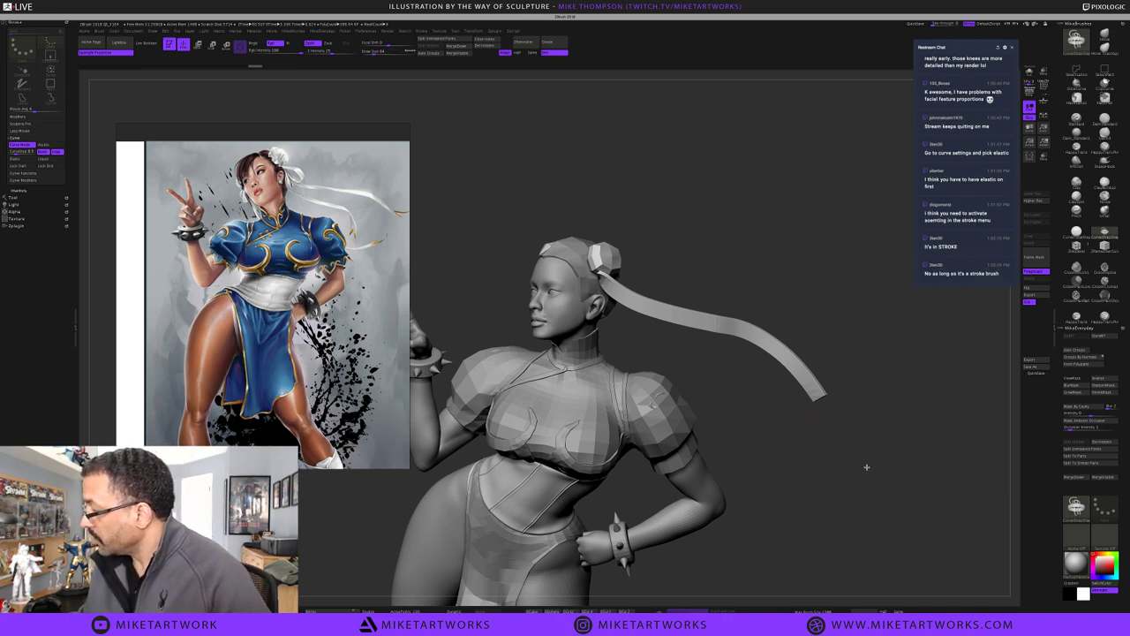
pyautogui.moveTo(928, 432); pyautogui.dragTo(874, 460)
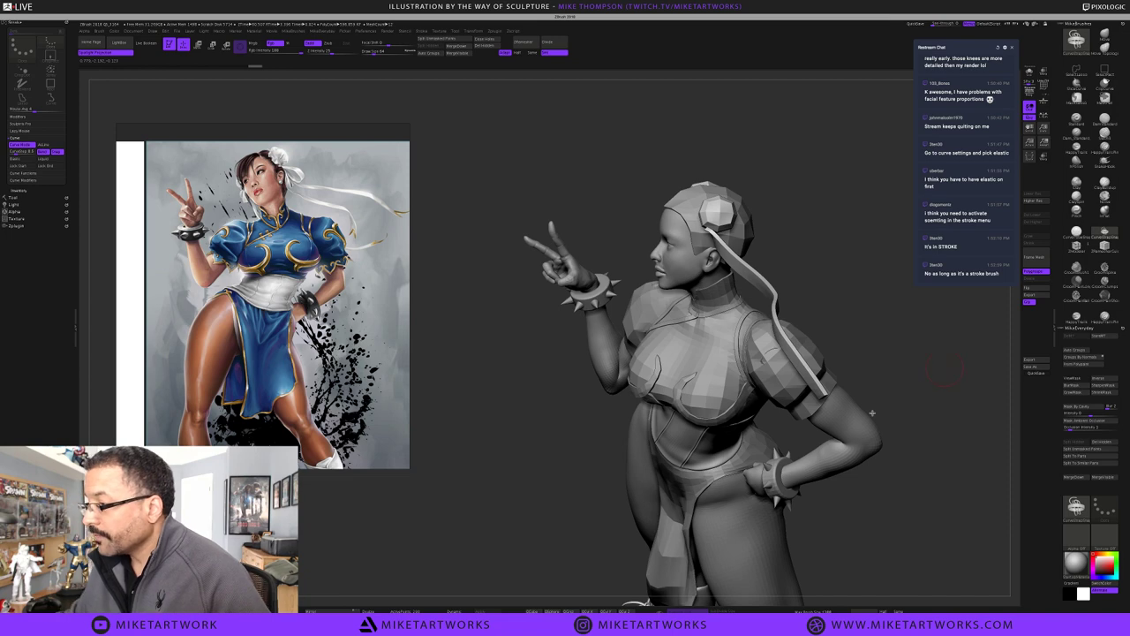
pyautogui.keyDown('alt'); pyautogui.moveTo(944, 365); pyautogui.dragTo(852, 443); pyautogui.keyUp('alt')
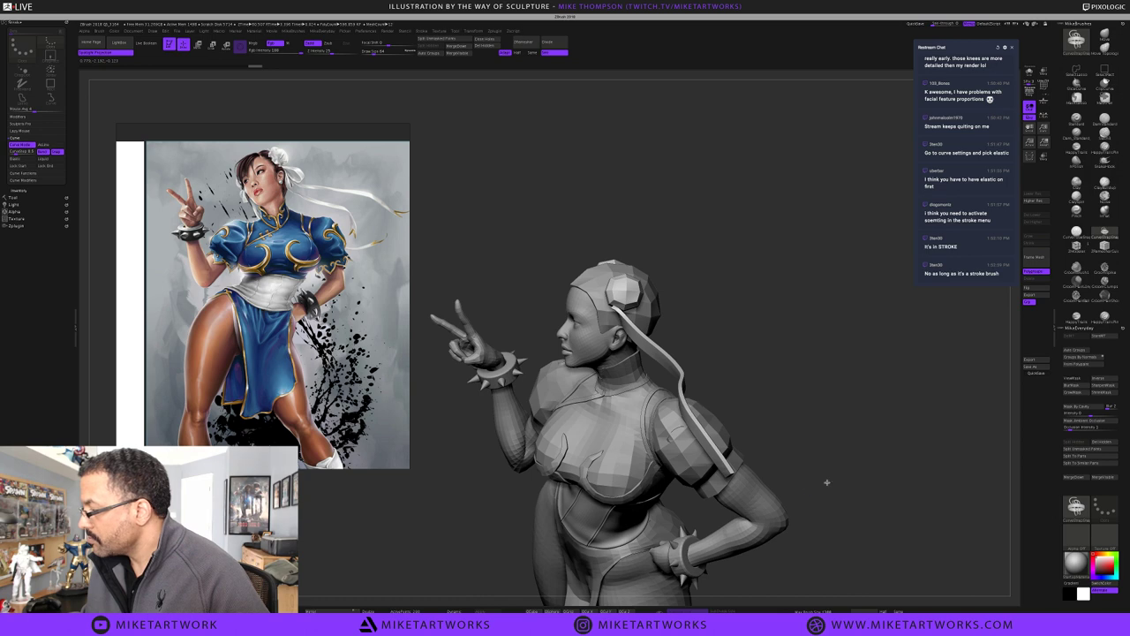
pyautogui.keyDown('alt'); pyautogui.moveTo(824, 482); pyautogui.dragTo(829, 482); pyautogui.keyUp('alt')
pyautogui.scroll(-5, 900, 423)
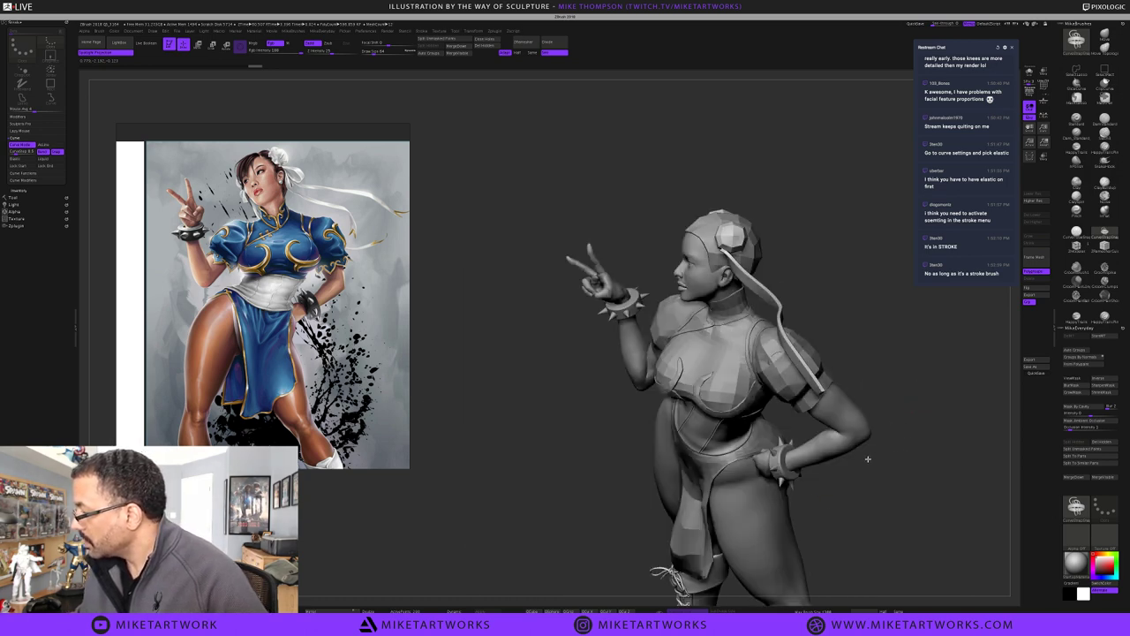
pyautogui.hotkey('ctrl', 'z')
pyautogui.hotkey('ctrl', 'z')
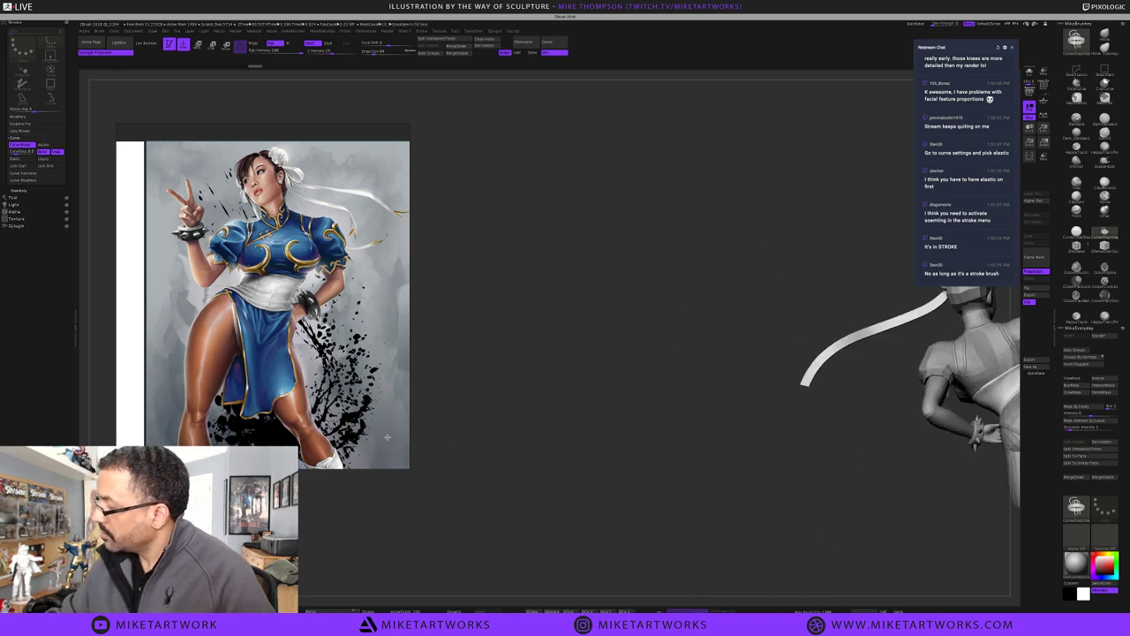
# From behind the figure, draw a second curved ribbon strap from the same bun, sweeping downward beneath the first ribbon
pyautogui.press('f')
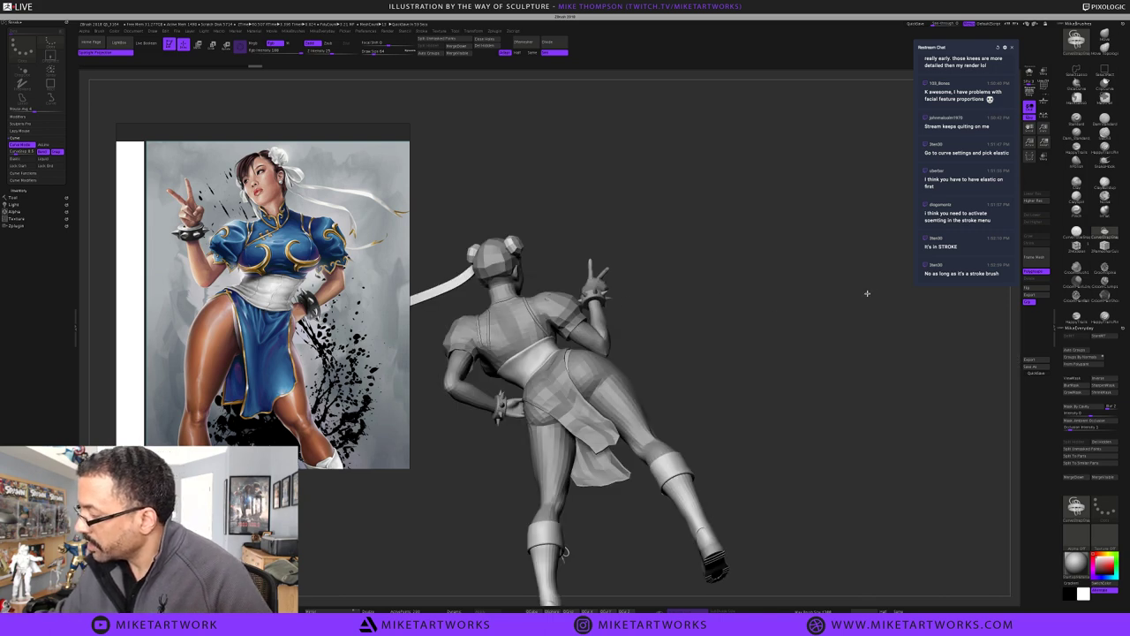
pyautogui.keyDown('alt'); pyautogui.moveTo(714, 311); pyautogui.dragTo(854, 302); pyautogui.keyUp('alt')
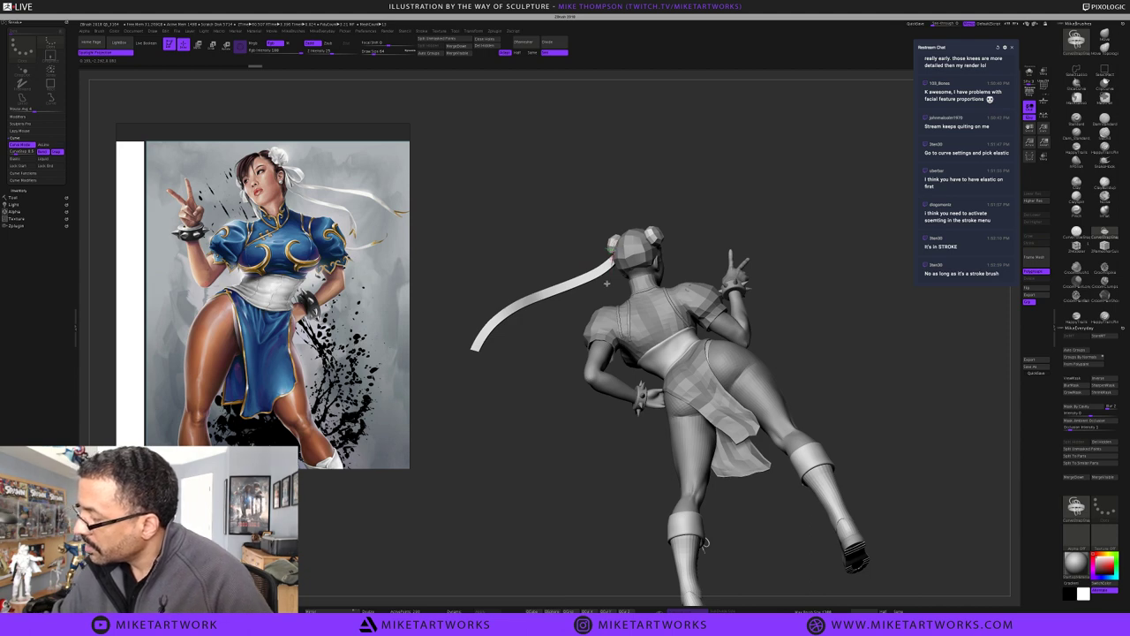
pyautogui.moveTo(613, 254); pyautogui.dragTo(531, 357)
pyautogui.moveTo(518, 418); pyautogui.dragTo(519, 421)
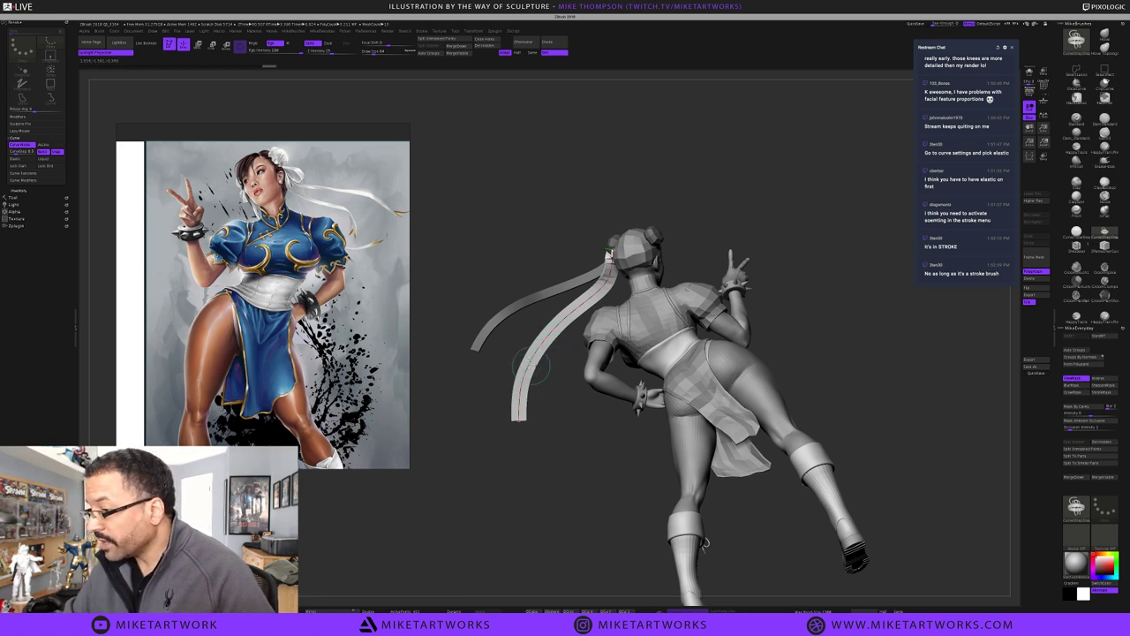
# Reselect the curve strap brush and pull the second ribbon's lower part sideways through its curve to form a wavy bend
pyautogui.press('ctrl')
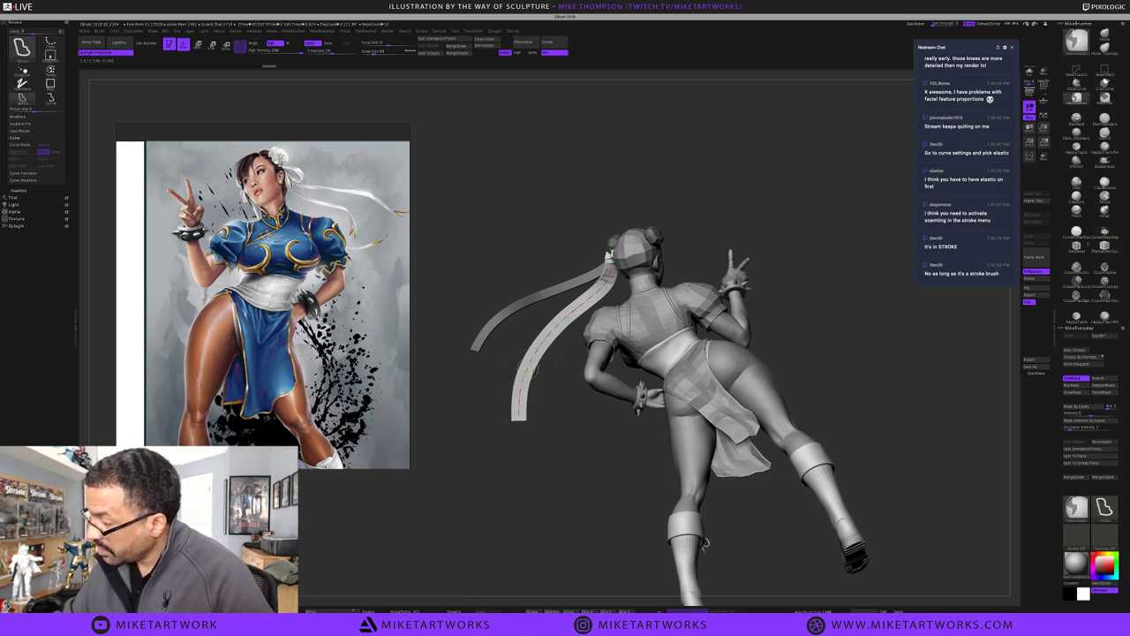
pyautogui.press('b')
pyautogui.press('c')
pyautogui.press('t')
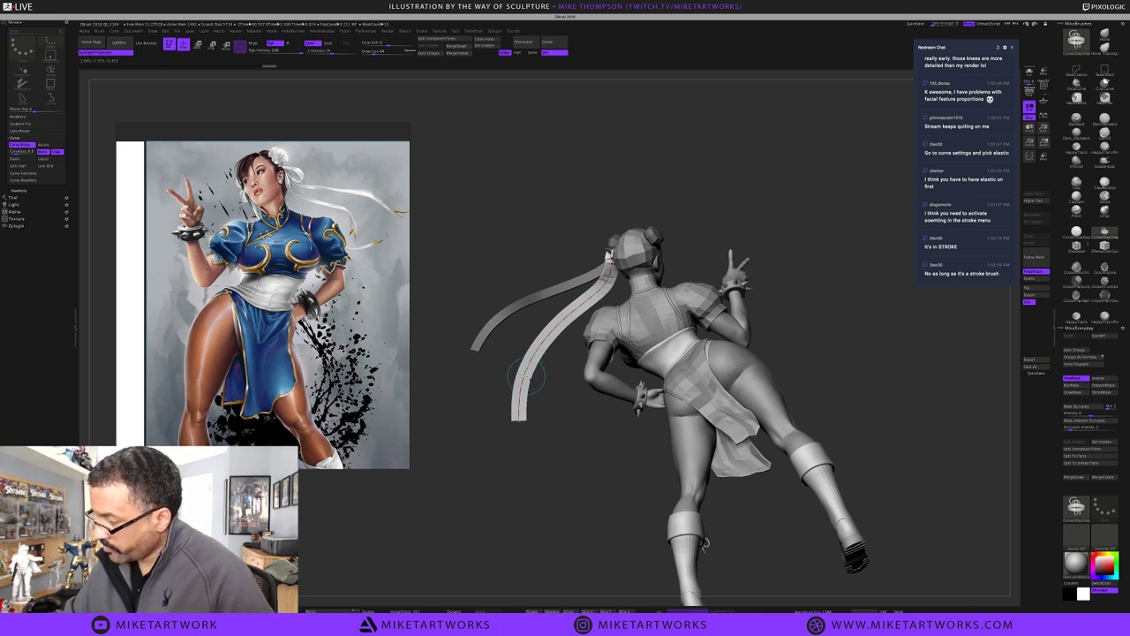
pyautogui.press('ctrl')
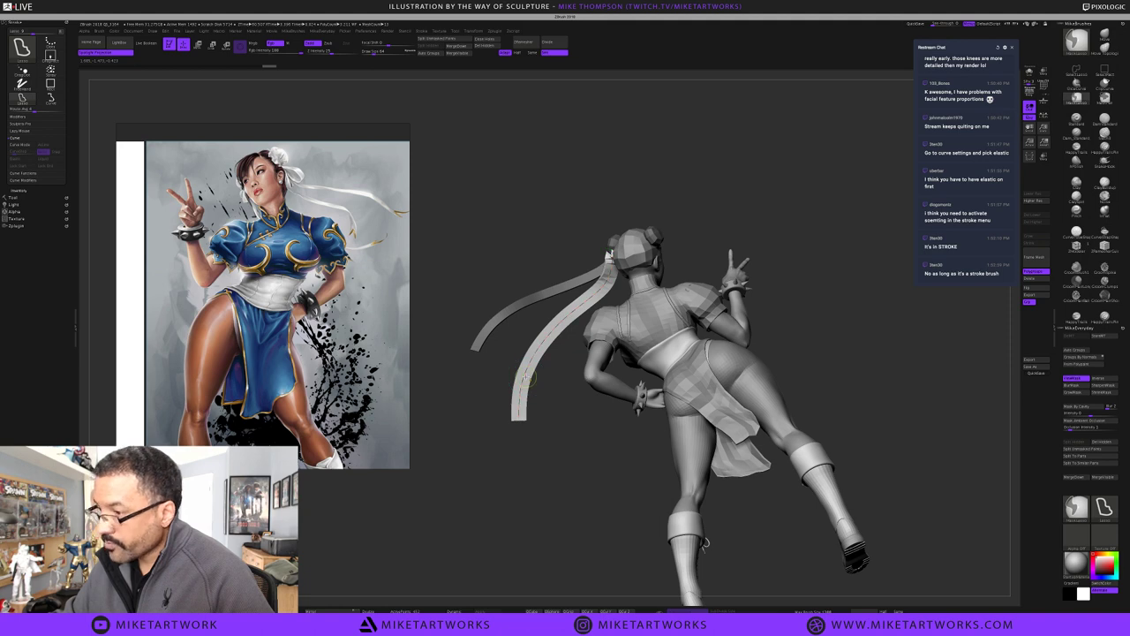
pyautogui.keyDown('ctrl'); pyautogui.click(527, 378); pyautogui.keyUp('ctrl')
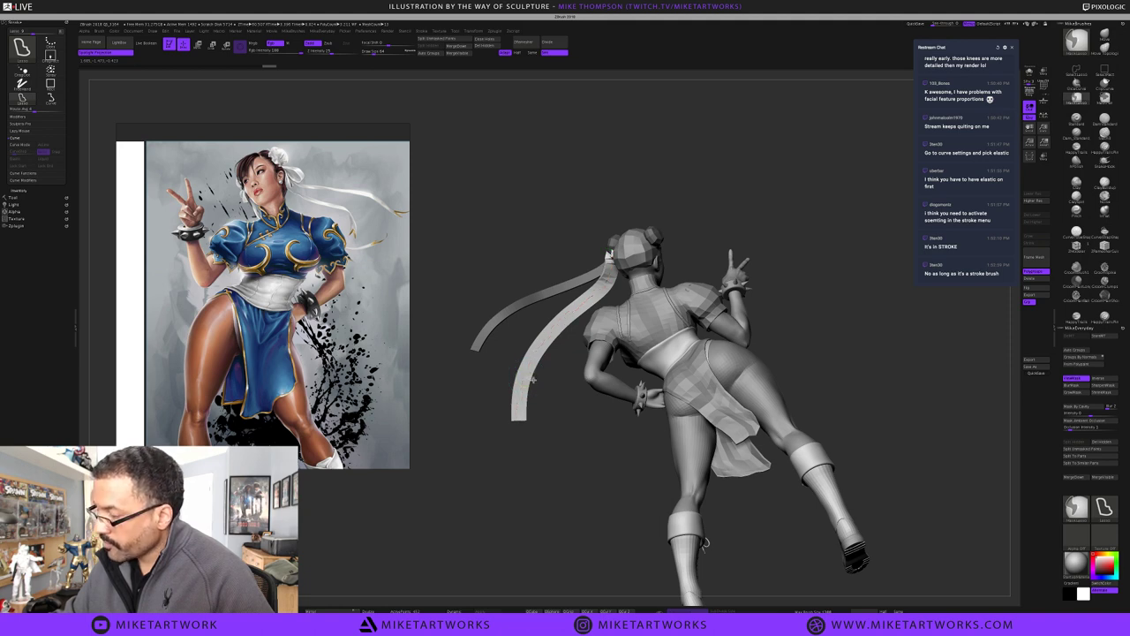
pyautogui.moveTo(535, 379)
pyautogui.keyDown('ctrl'); pyautogui.mouseDown()
pyautogui.moveTo(547, 360)
pyautogui.moveTo(542, 382)
pyautogui.mouseUp(); pyautogui.keyUp('ctrl')
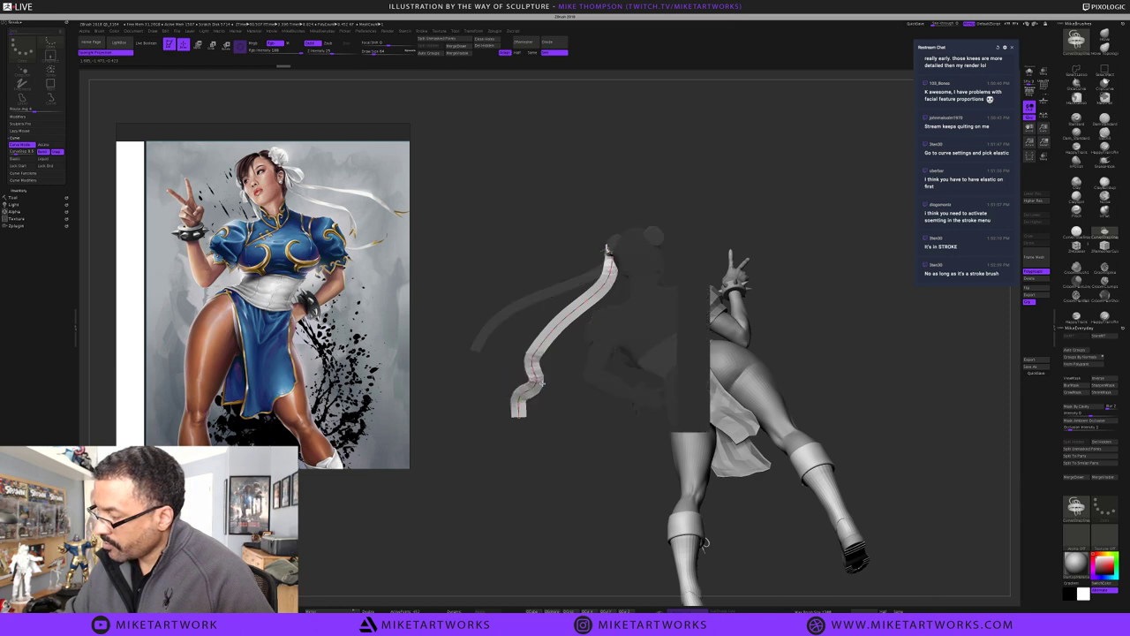
# Undo the second ribbon's bends, enable Elastic curve mode, and try pulling the ribbon's lower part sideways before undoing that bend
pyautogui.moveTo(608, 276); pyautogui.dragTo(602, 279)
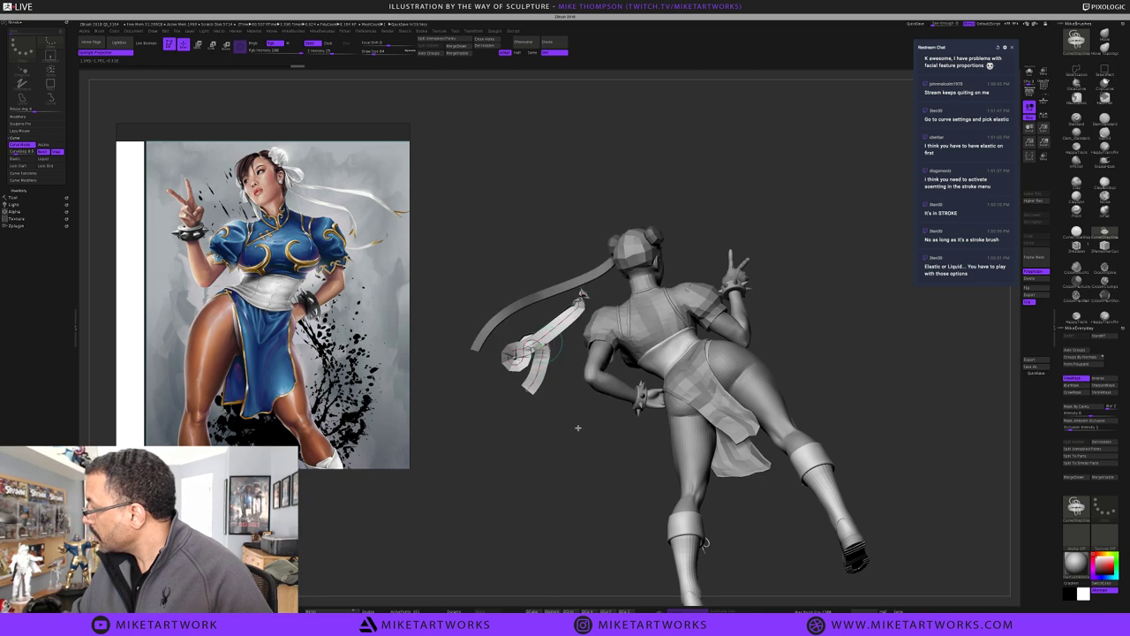
pyautogui.hotkey('ctrl', 'z')
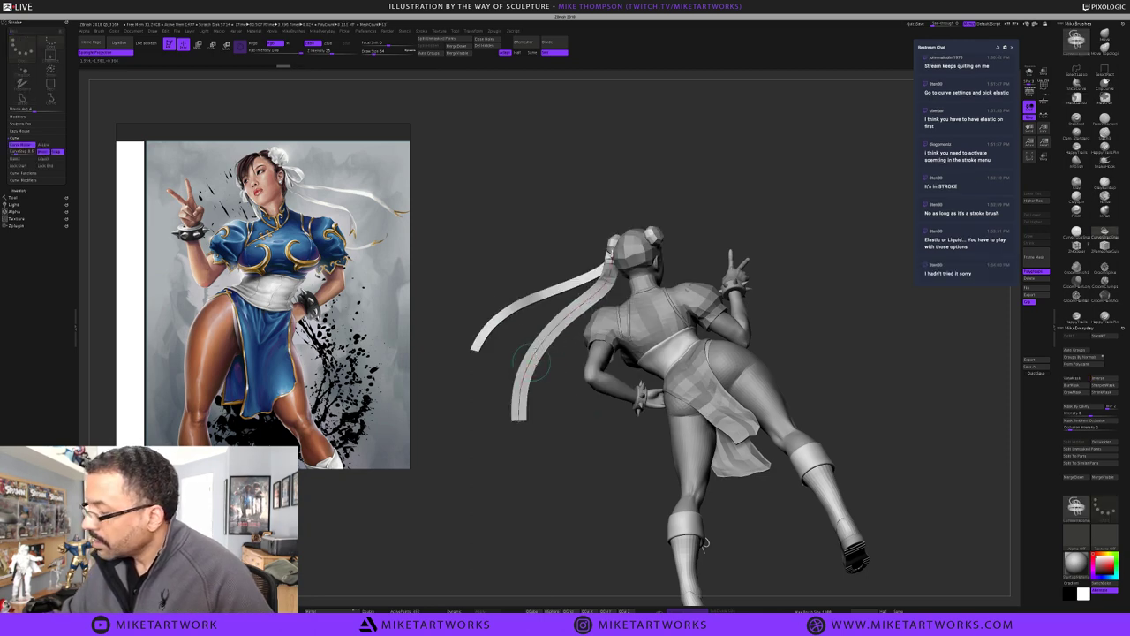
pyautogui.click(23, 160)
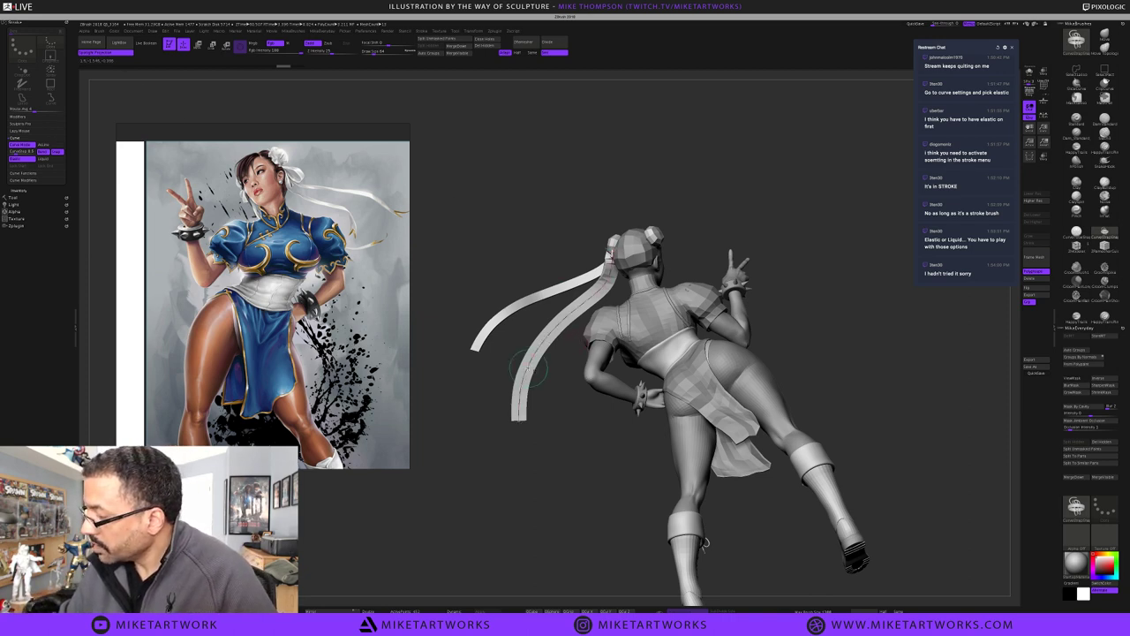
pyautogui.press('ctrl')
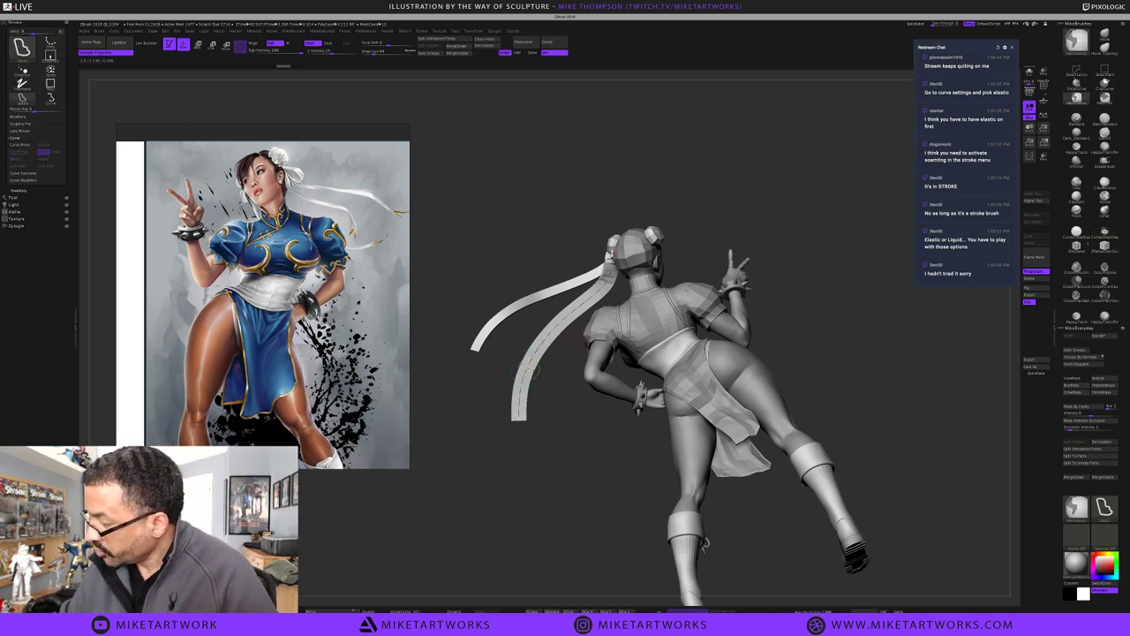
pyautogui.press('c')
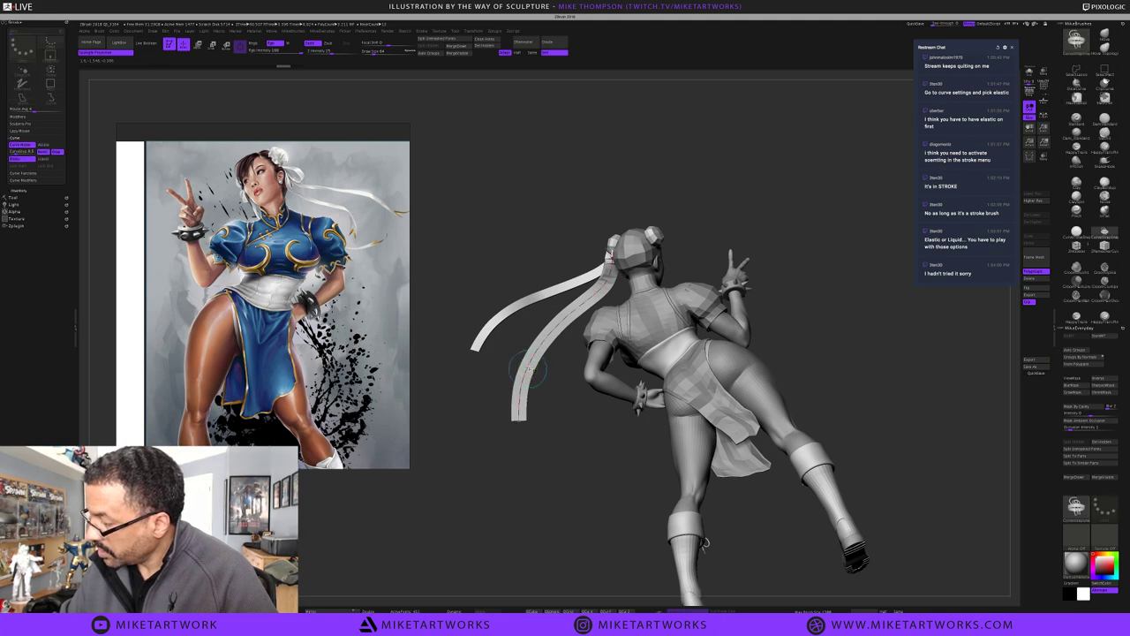
pyautogui.moveTo(534, 371); pyautogui.dragTo(538, 371)
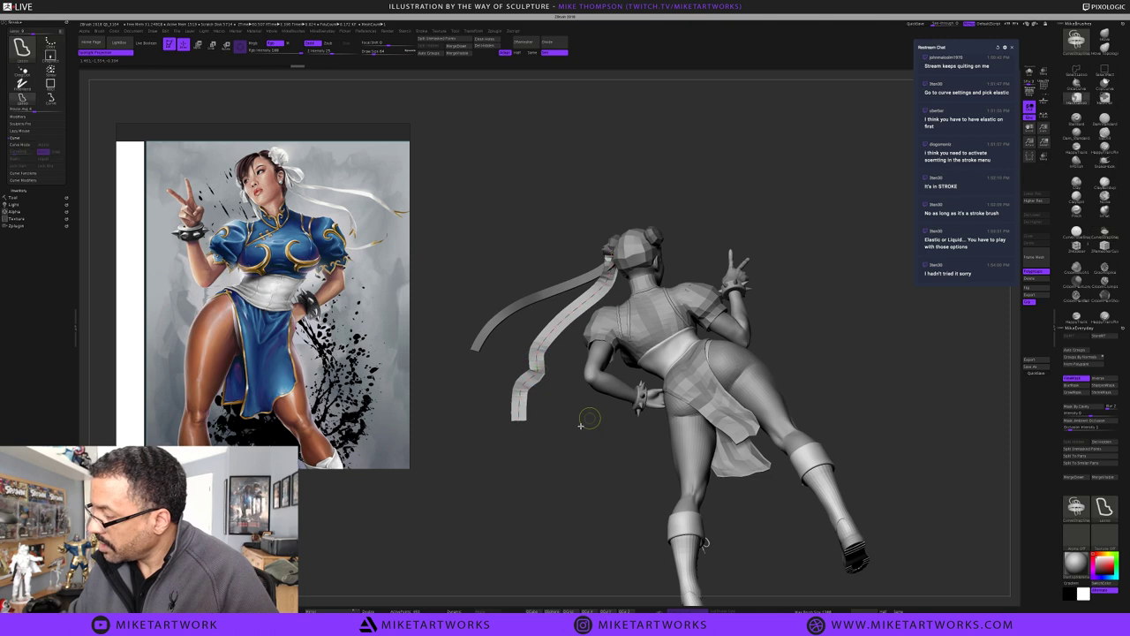
pyautogui.hotkey('ctrl', 'z')
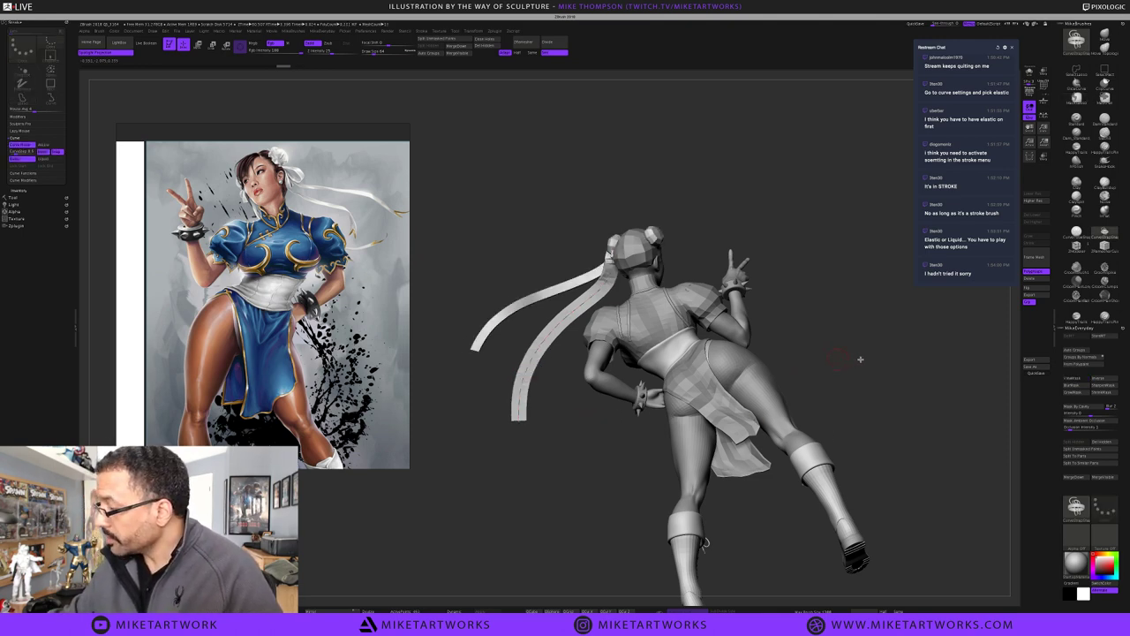
# From behind the figure, try adjusting the second ribbon's end at the bun through its elastic curve, and undo the change
pyautogui.moveTo(860, 360); pyautogui.dragTo(860, 357)
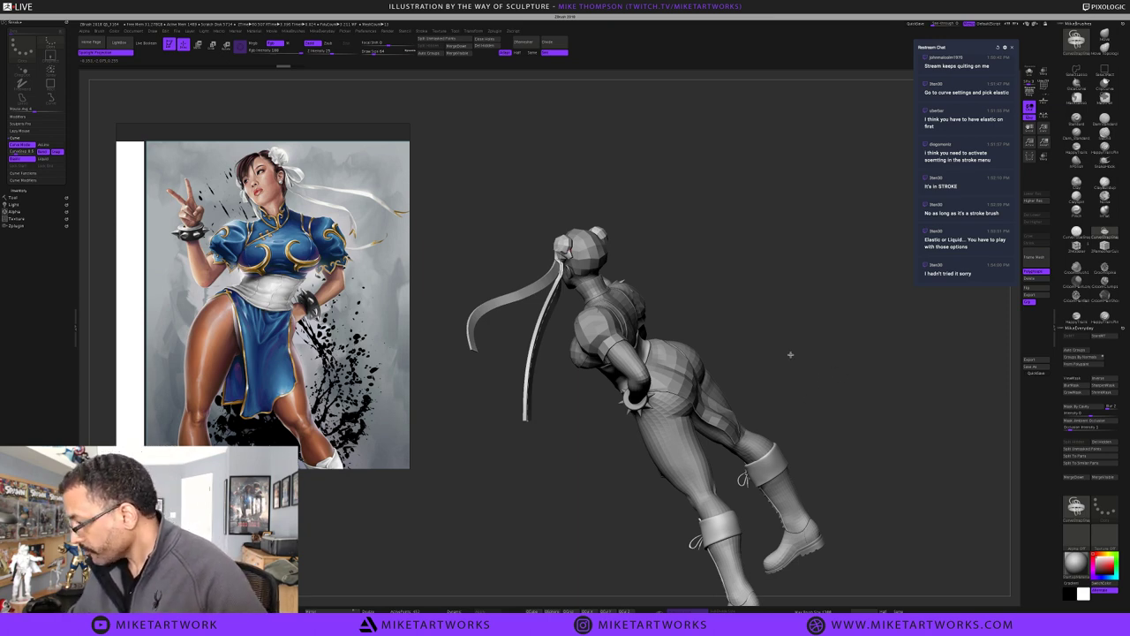
pyautogui.moveTo(790, 354); pyautogui.dragTo(774, 349)
pyautogui.press('s')
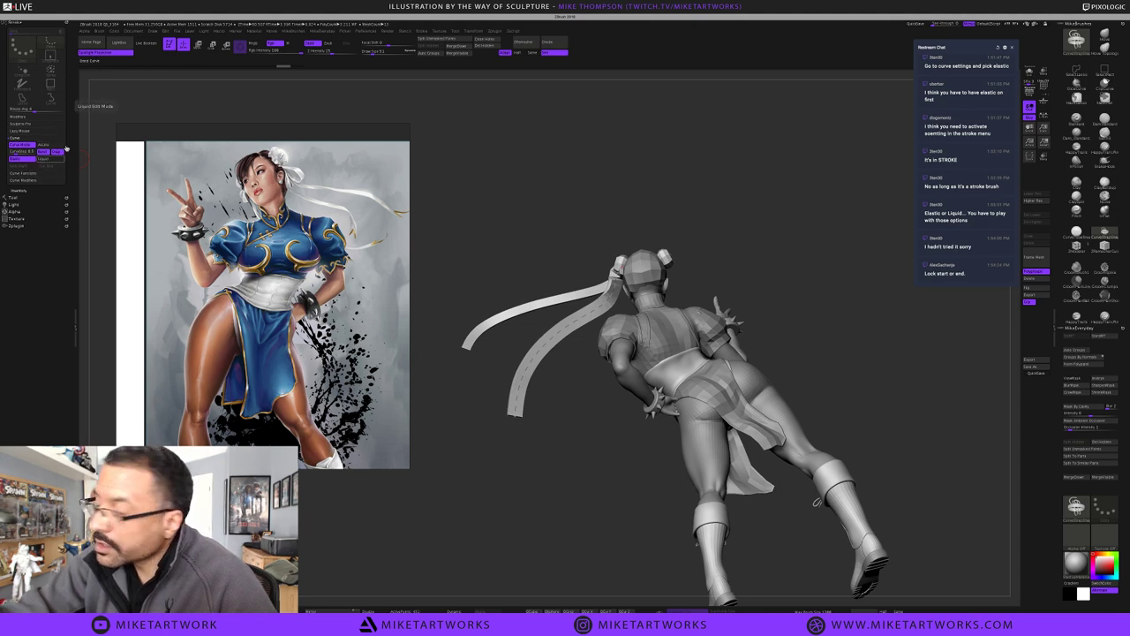
pyautogui.click(1107, 234)
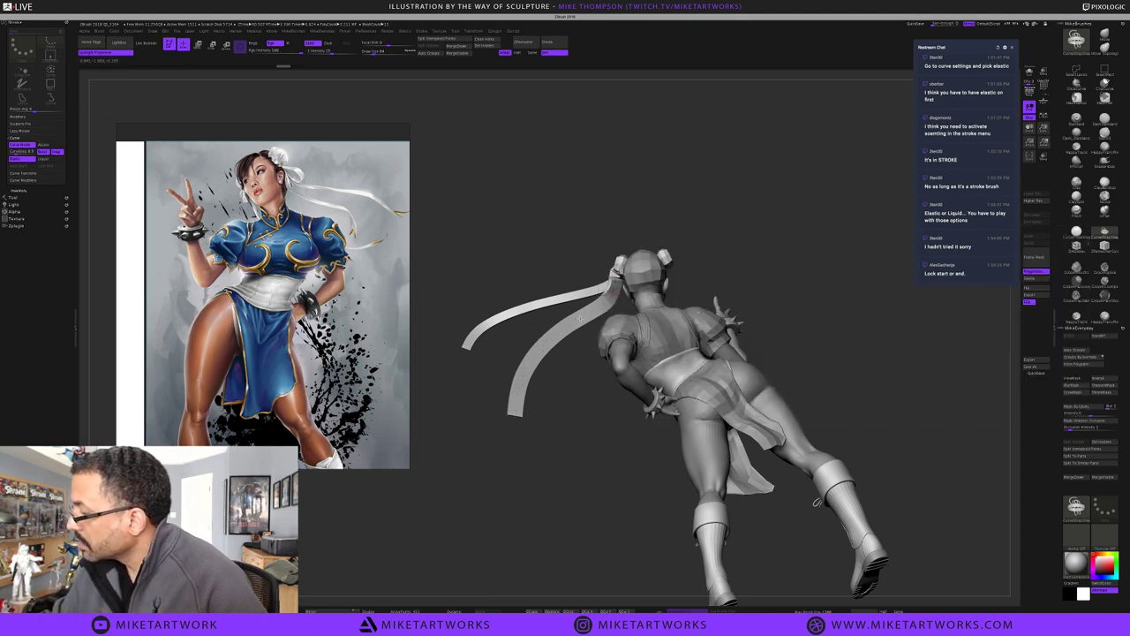
pyautogui.click(578, 316)
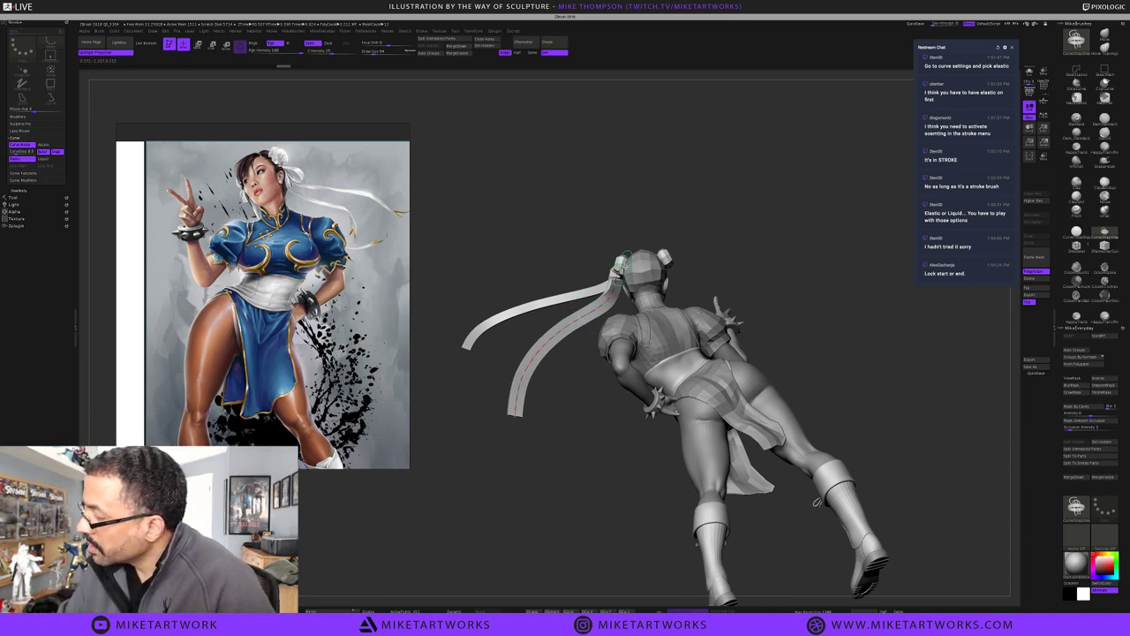
pyautogui.moveTo(624, 266); pyautogui.dragTo(628, 269)
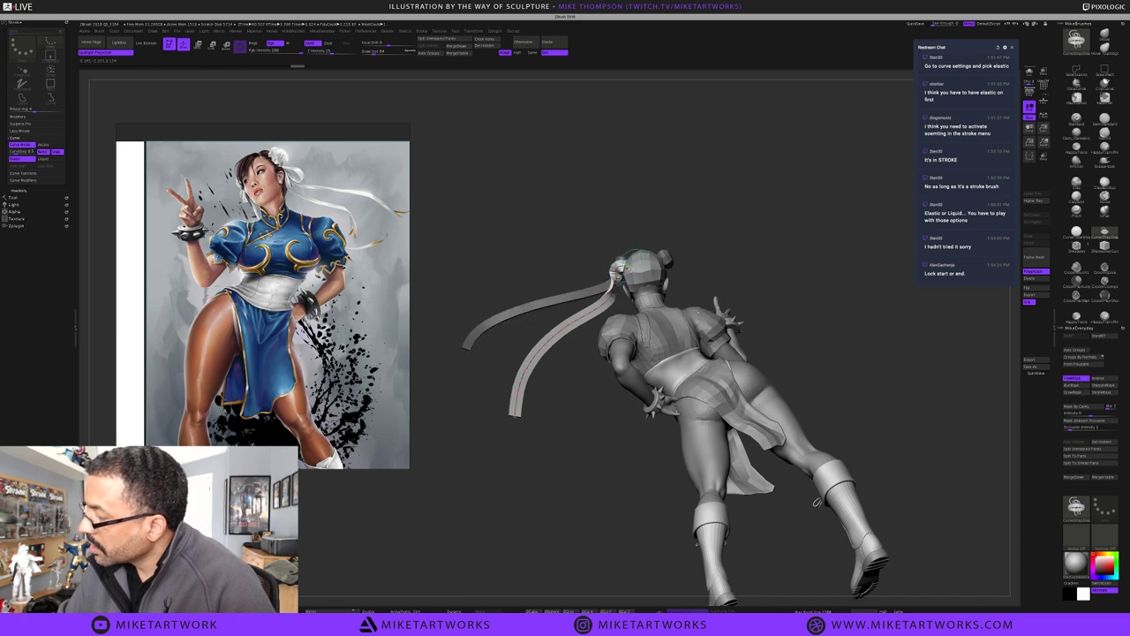
pyautogui.hotkey('ctrl', 'z')
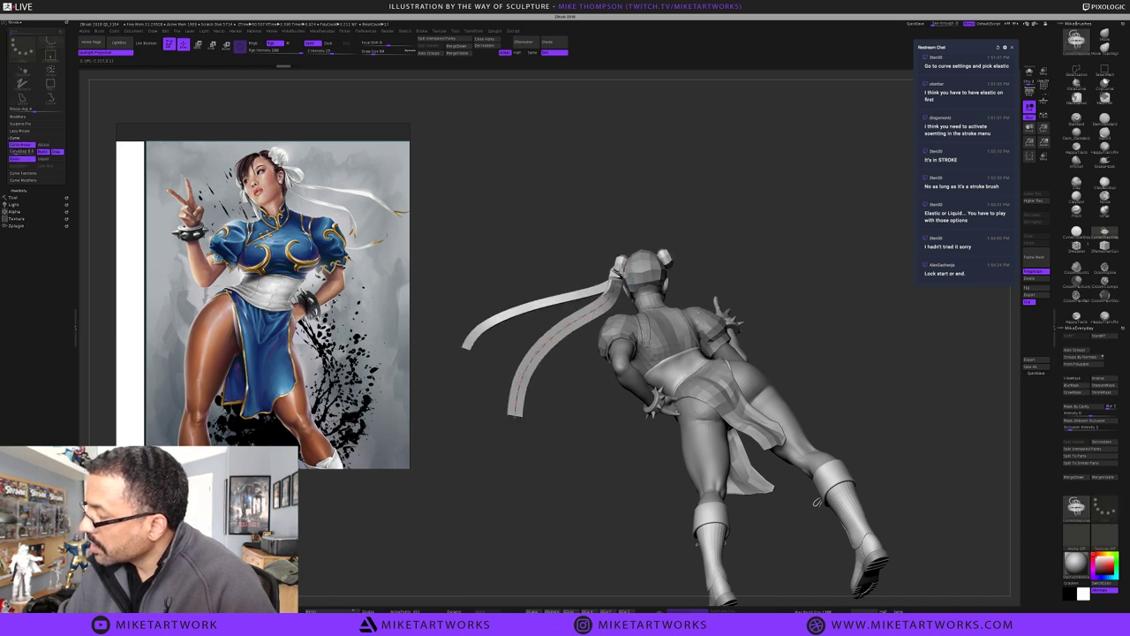
# Try Lock Start, return to Elastic curve mode, and try extending the second ribbon's lower end downward before undoing it
pyautogui.click(45, 161)
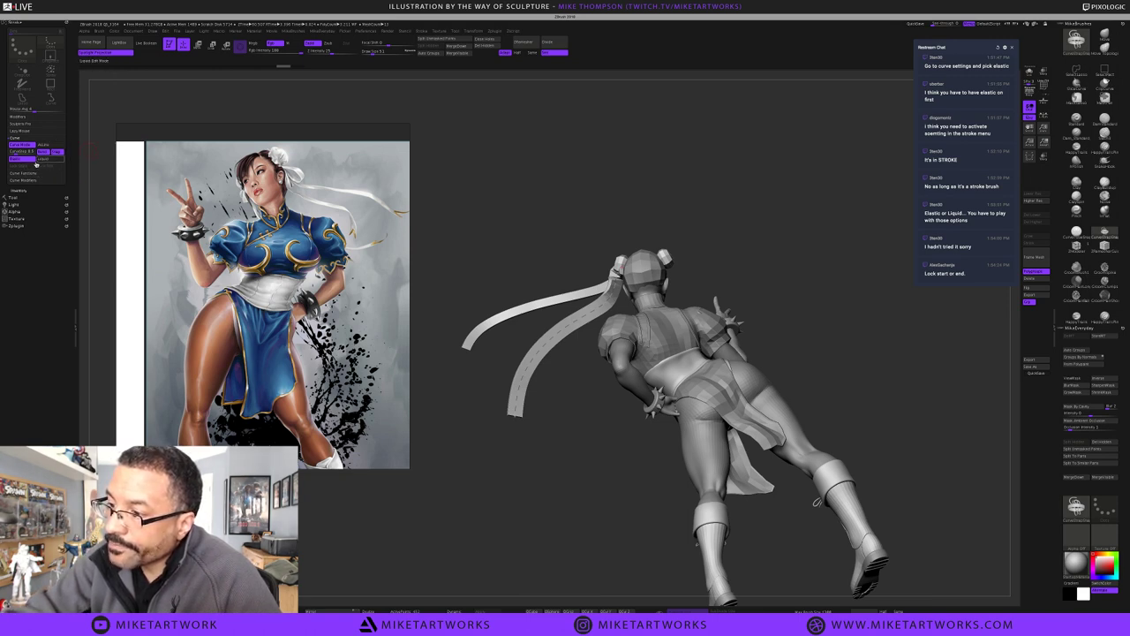
pyautogui.click(31, 165)
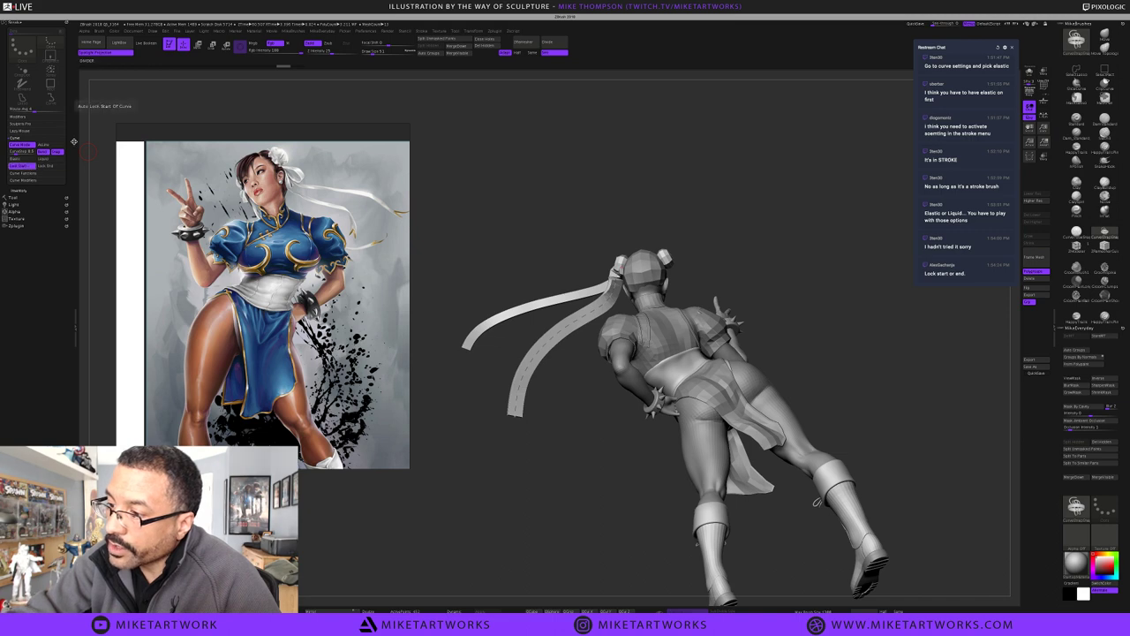
pyautogui.click(27, 159)
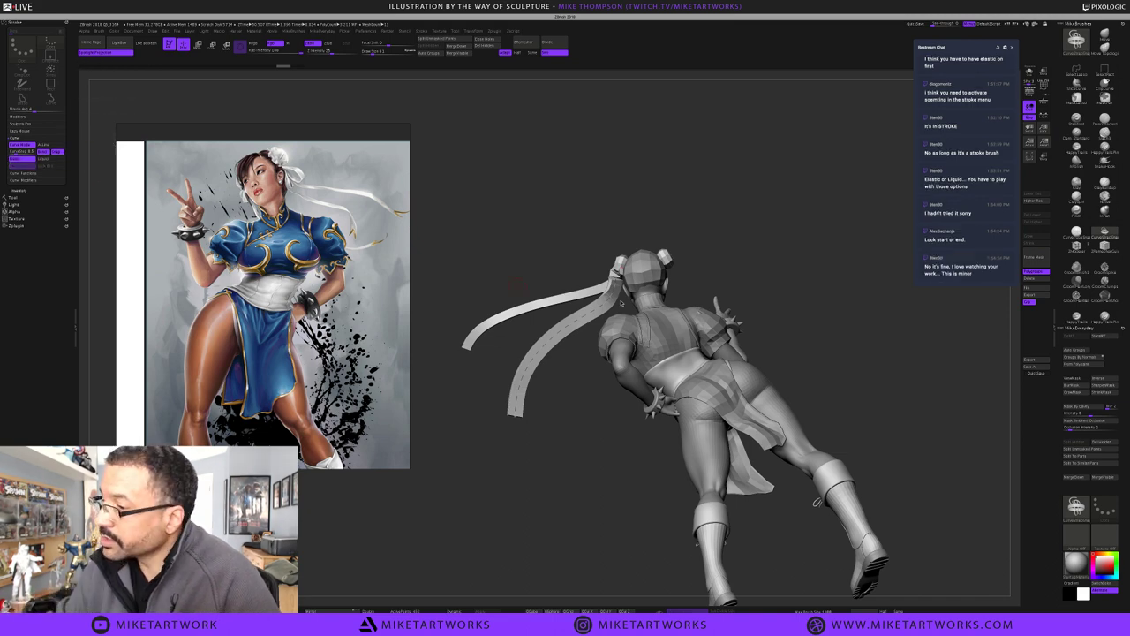
pyautogui.hotkey('ctrl', 'z')
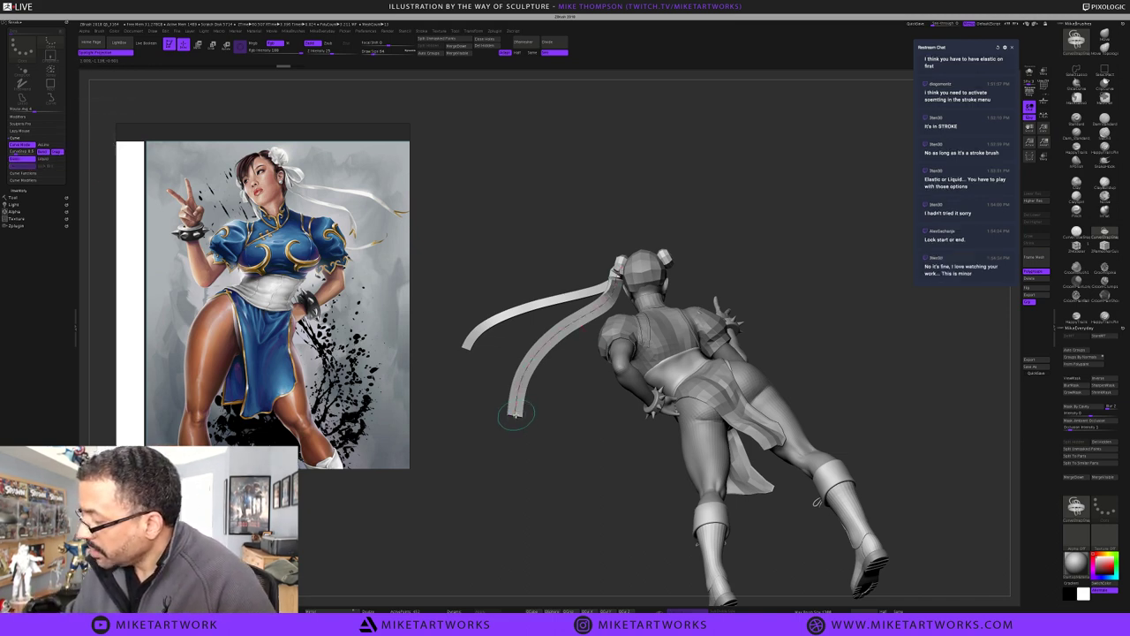
pyautogui.moveTo(520, 416); pyautogui.dragTo(526, 418)
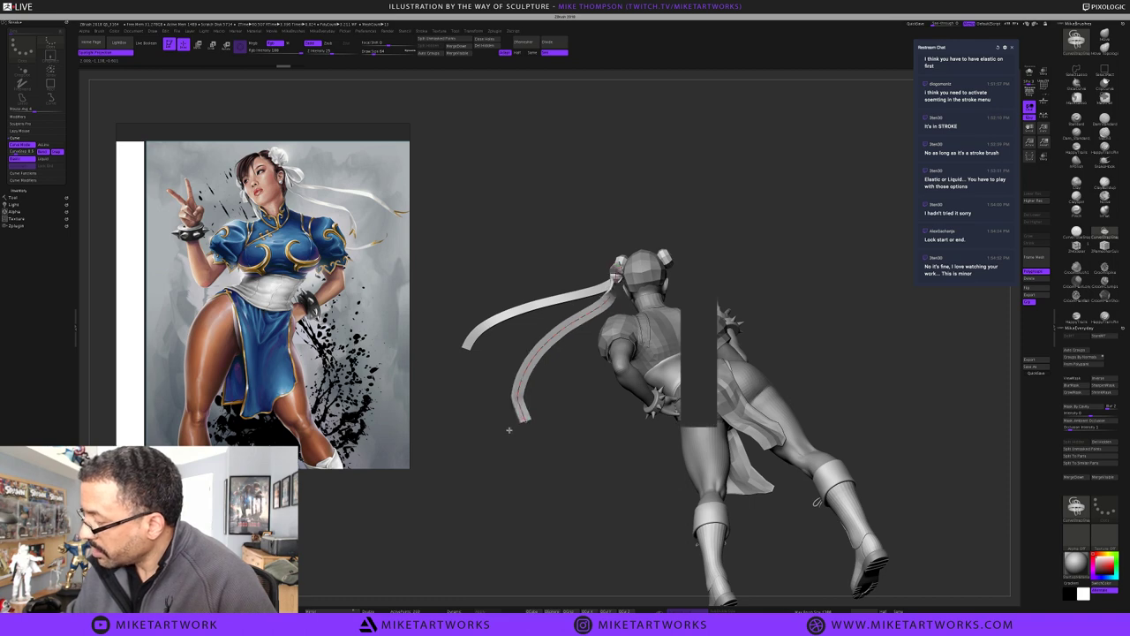
pyautogui.moveTo(476, 449)
pyautogui.mouseDown()
pyautogui.moveTo(436, 533)
pyautogui.moveTo(630, 550)
pyautogui.moveTo(560, 485)
pyautogui.moveTo(587, 415)
pyautogui.moveTo(574, 453)
pyautogui.mouseUp()
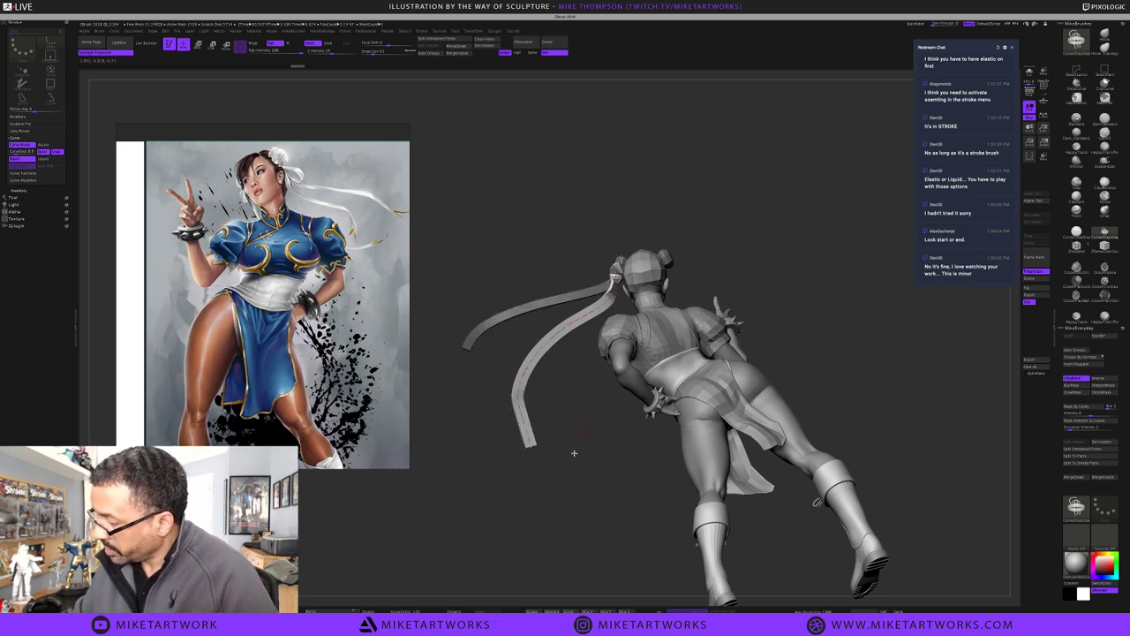
pyautogui.hotkey('ctrl', 'z')
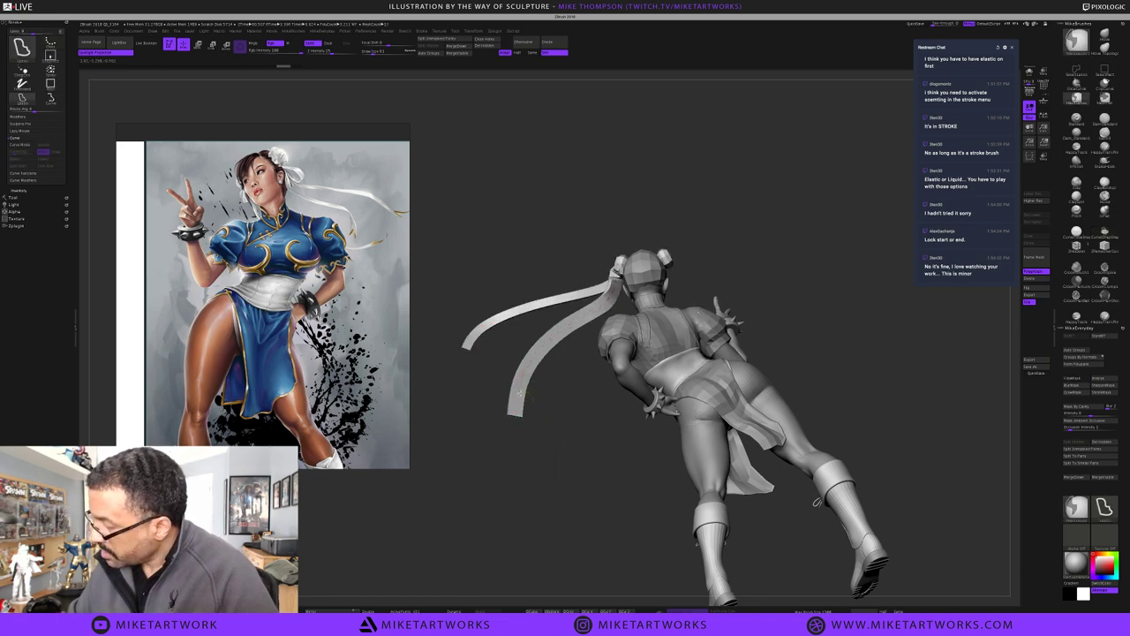
# Try to pull the second ribbon's lower end sideways toward the figure, and undo the bend
pyautogui.press('ctrl')
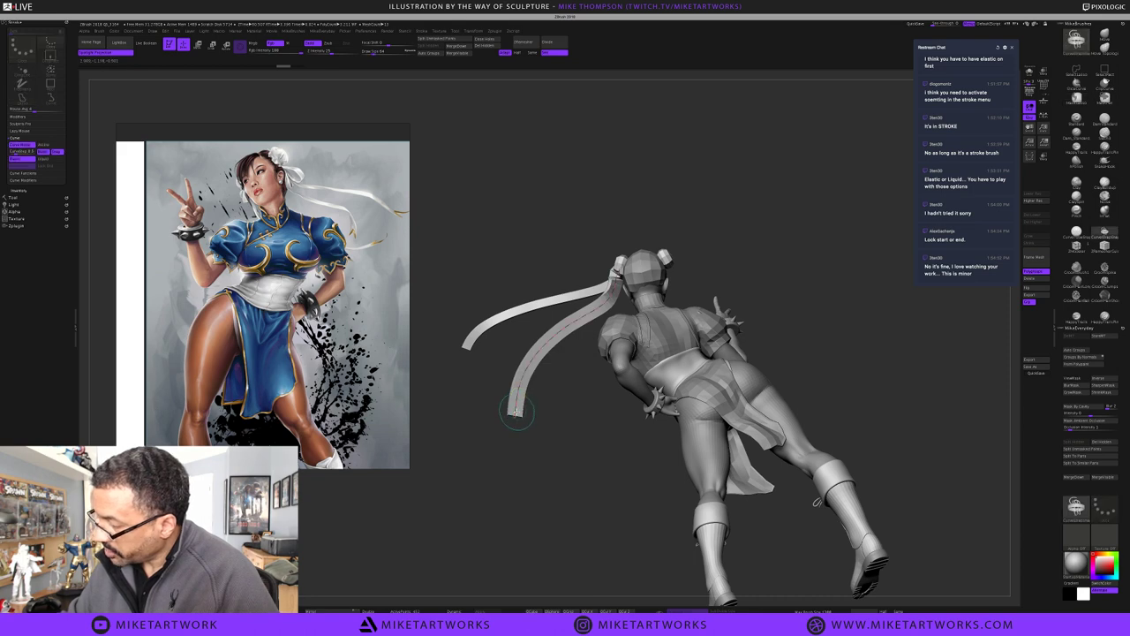
pyautogui.moveTo(518, 413); pyautogui.dragTo(552, 428)
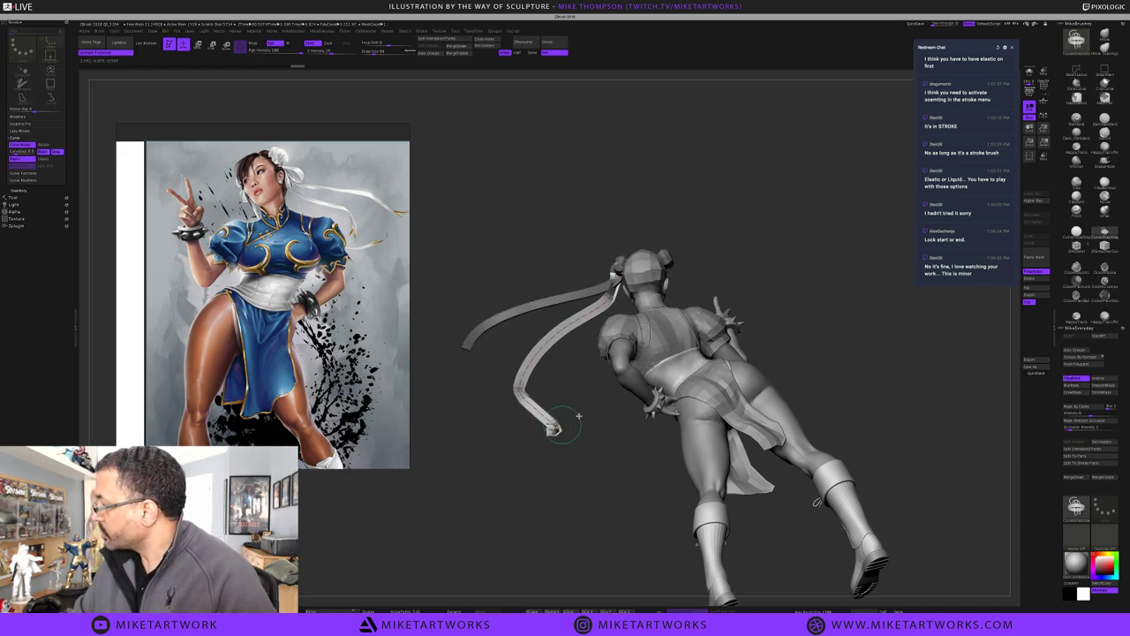
pyautogui.press('ctrl')
pyautogui.hotkey('ctrl', 'z')
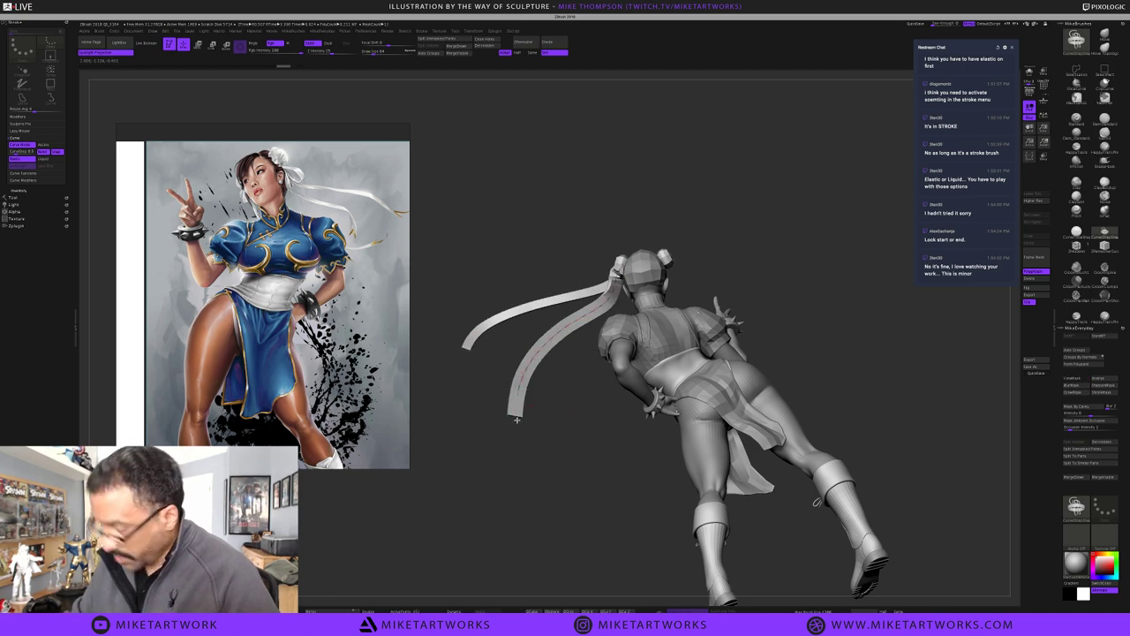
# Try to smooth the second ribbon's lower tip, and undo the changes
pyautogui.press('ctrl')
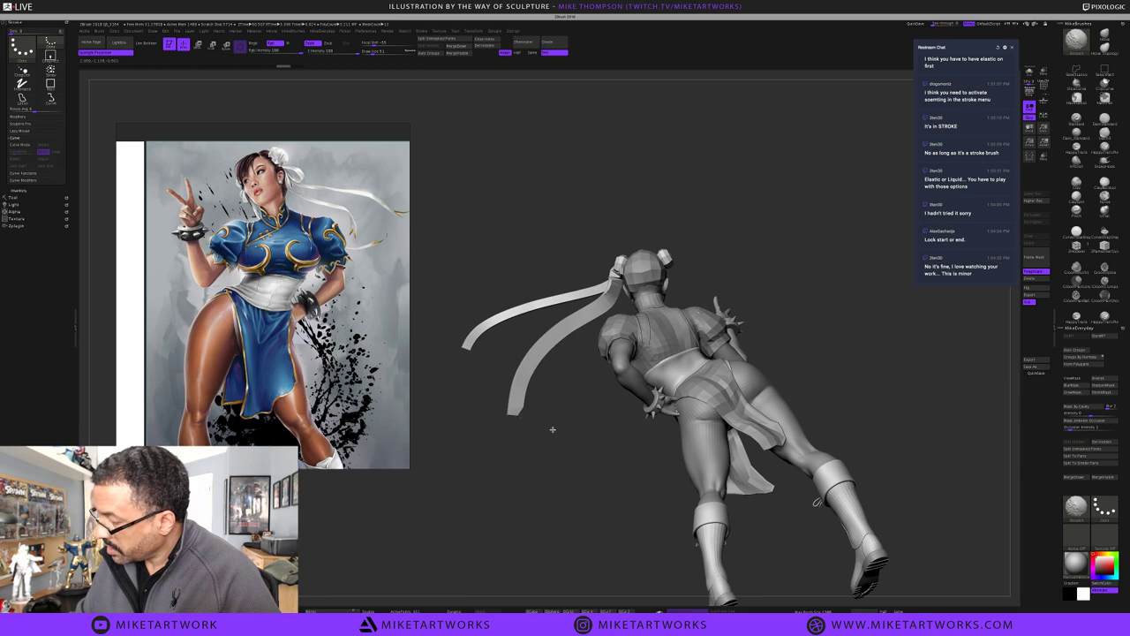
pyautogui.press('ctrl')
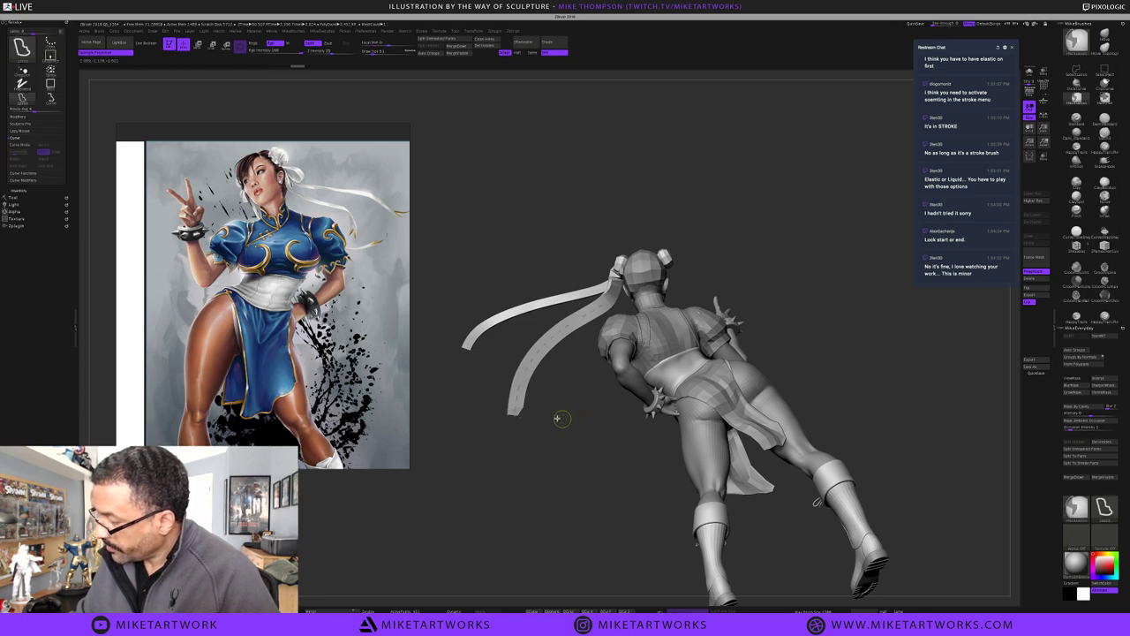
pyautogui.hotkey('ctrl', 'shift')
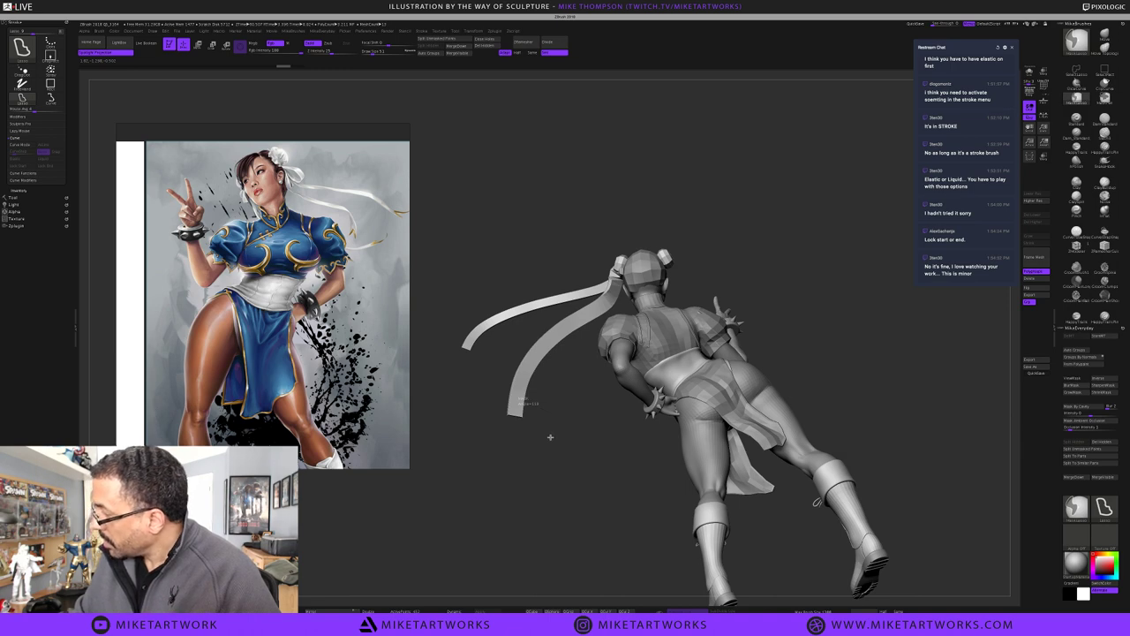
pyautogui.hotkey('ctrl', 'z')
pyautogui.hotkey('ctrl', 'z')
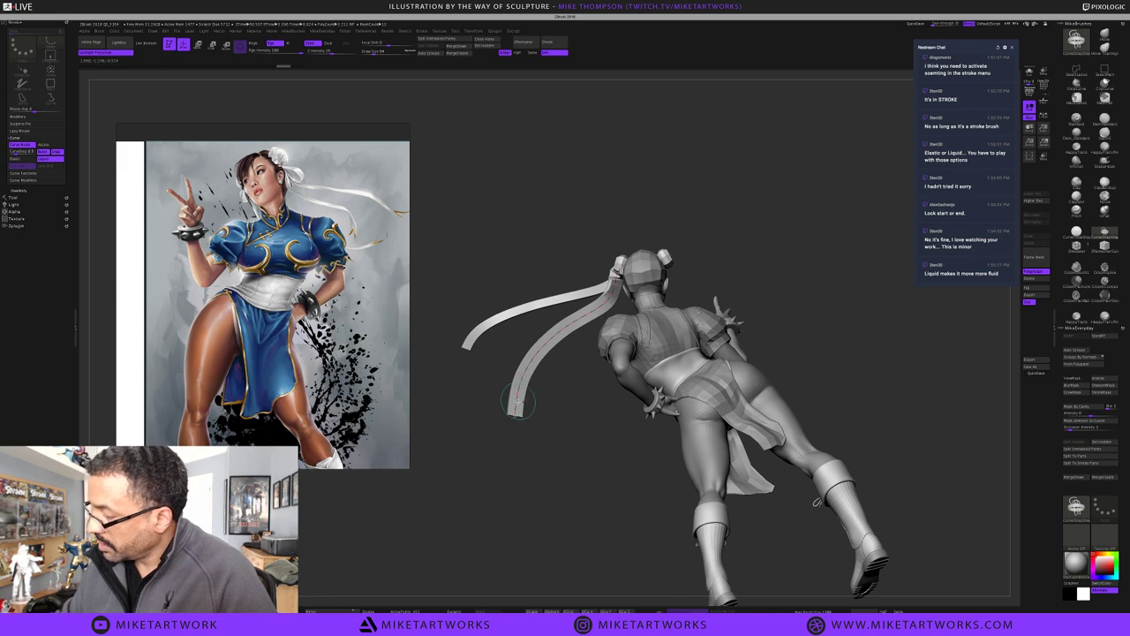
# In Liquid curve mode, lengthen the second ribbon downward and flick its lower end outward, away from the figure
pyautogui.moveTo(534, 436)
pyautogui.mouseDown()
pyautogui.moveTo(527, 445)
pyautogui.moveTo(563, 408)
pyautogui.moveTo(550, 413)
pyautogui.mouseUp()
pyautogui.hotkey('ctrl', 'z')
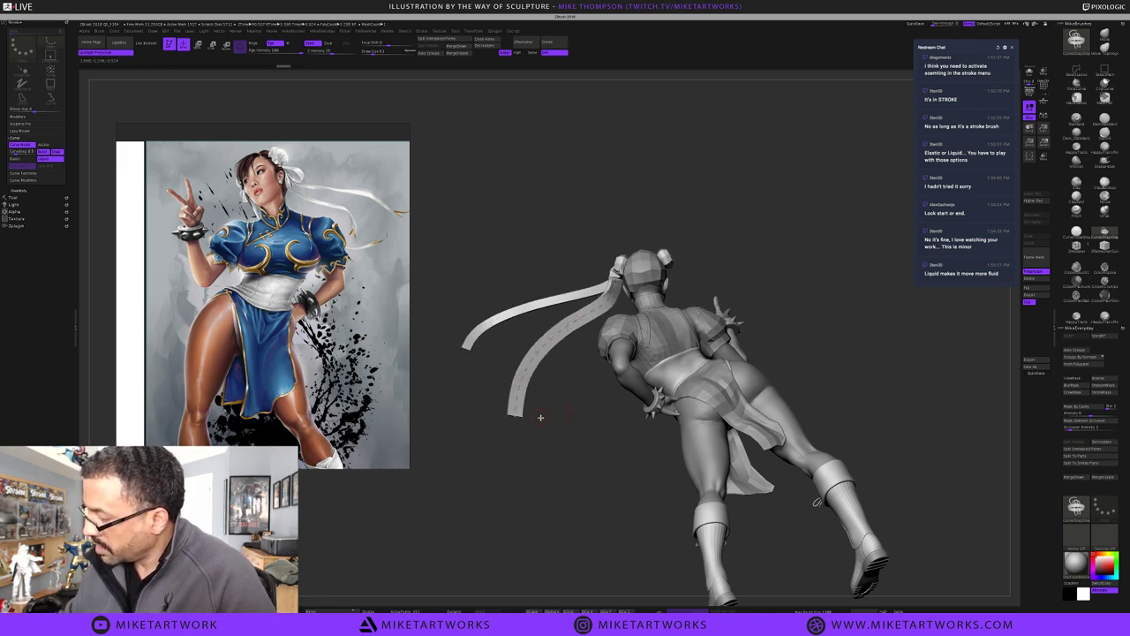
pyautogui.moveTo(520, 453); pyautogui.dragTo(503, 452)
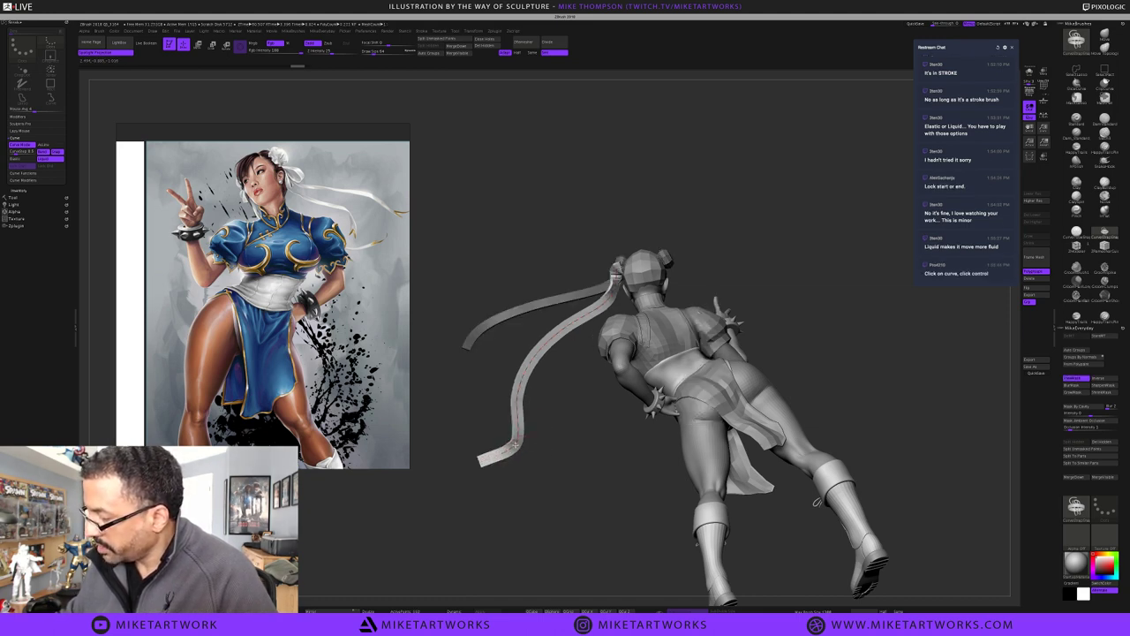
pyautogui.moveTo(480, 460)
pyautogui.mouseDown()
pyautogui.moveTo(521, 421)
pyautogui.moveTo(518, 407)
pyautogui.mouseUp()
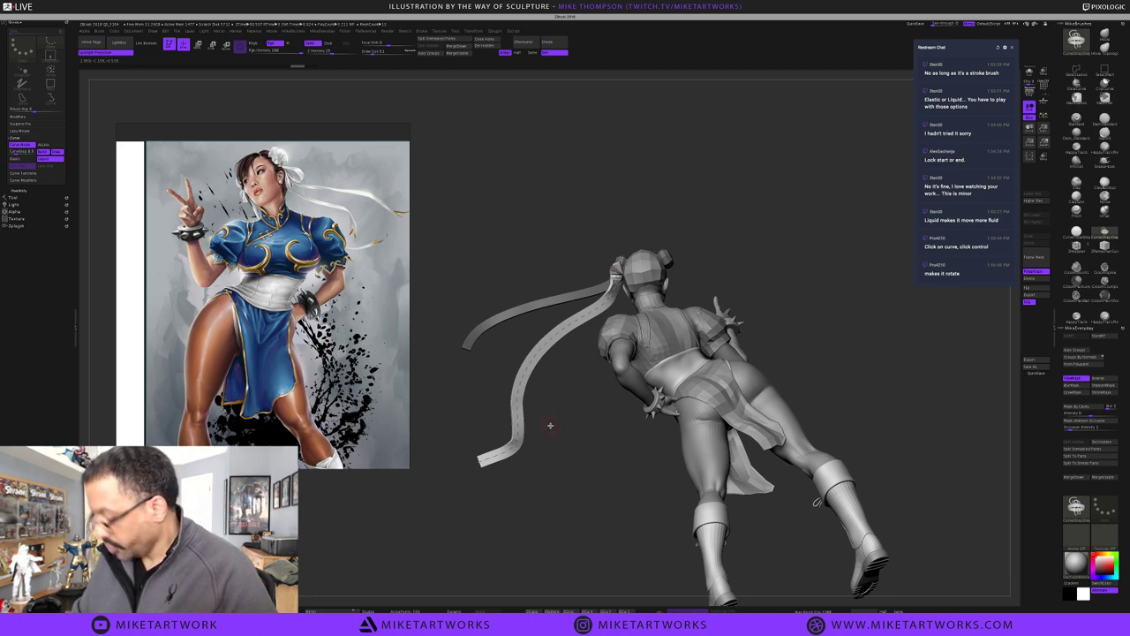
pyautogui.press('ctrl')
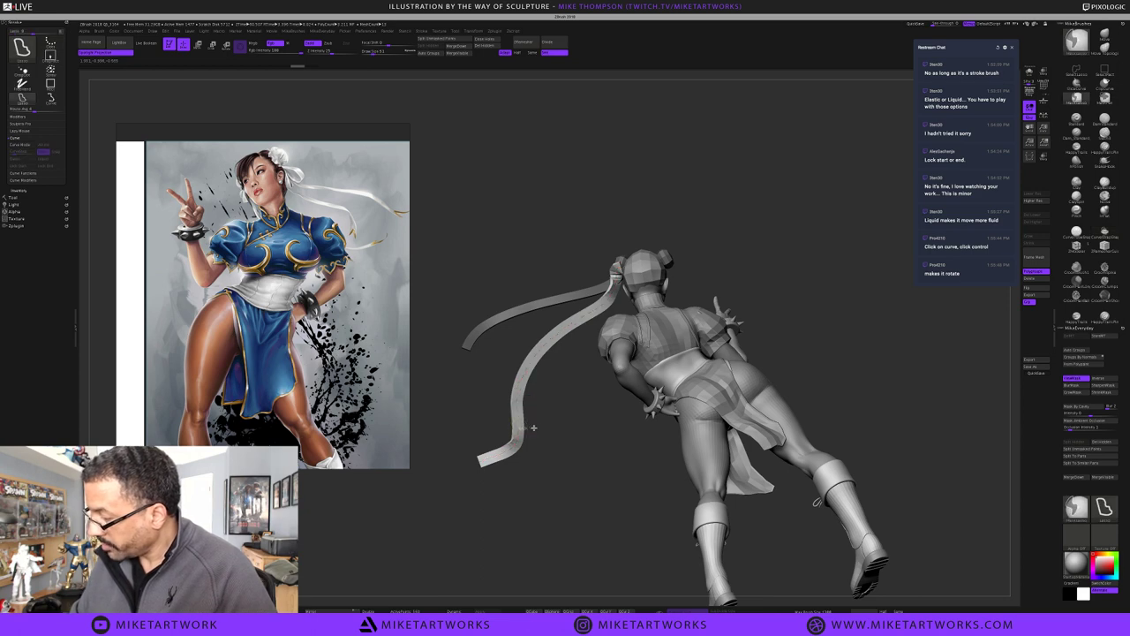
pyautogui.press('ctrl')
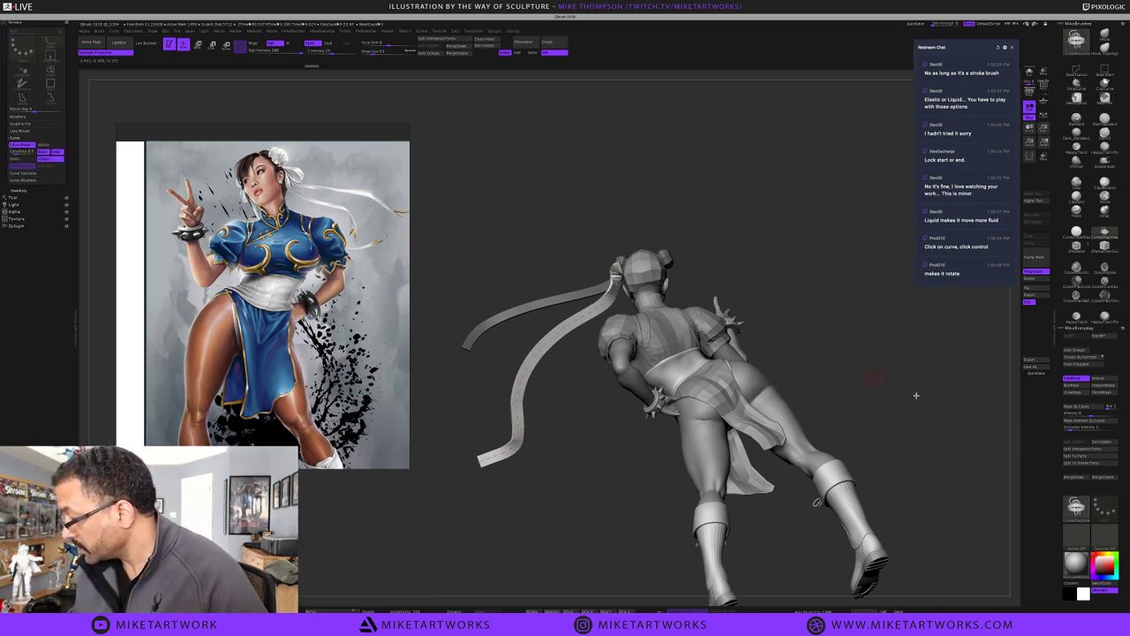
# From the front of the figure, pull the second ribbon's lower section sideways through its curve to add a loop-like bend
pyautogui.moveTo(915, 394); pyautogui.dragTo(916, 394)
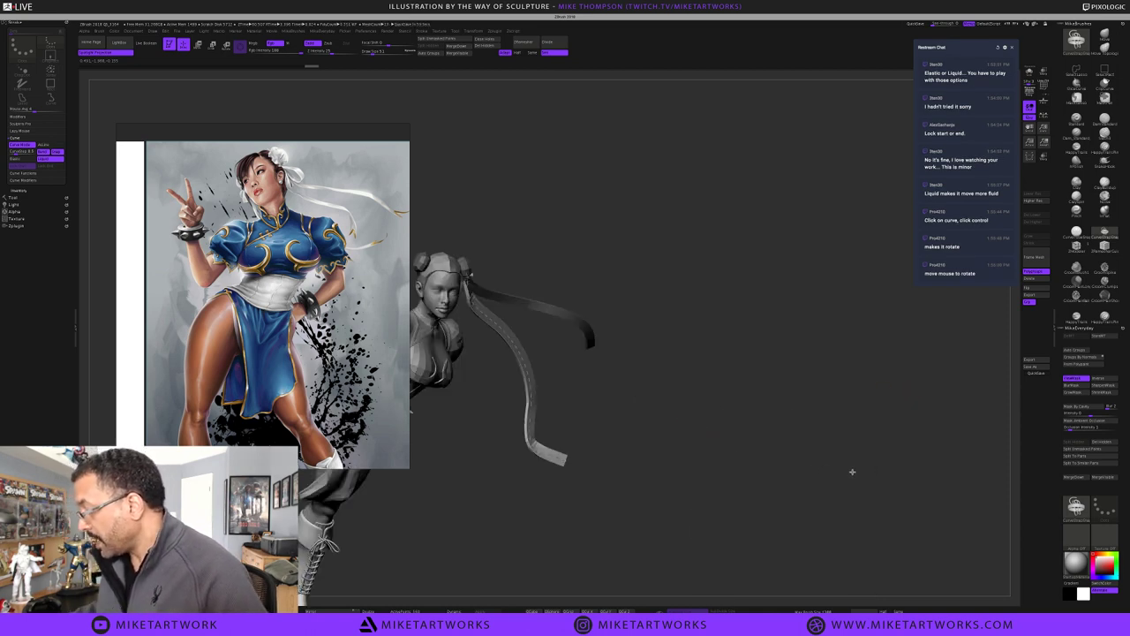
pyautogui.keyDown('alt'); pyautogui.moveTo(580, 375); pyautogui.dragTo(759, 418); pyautogui.keyUp('alt')
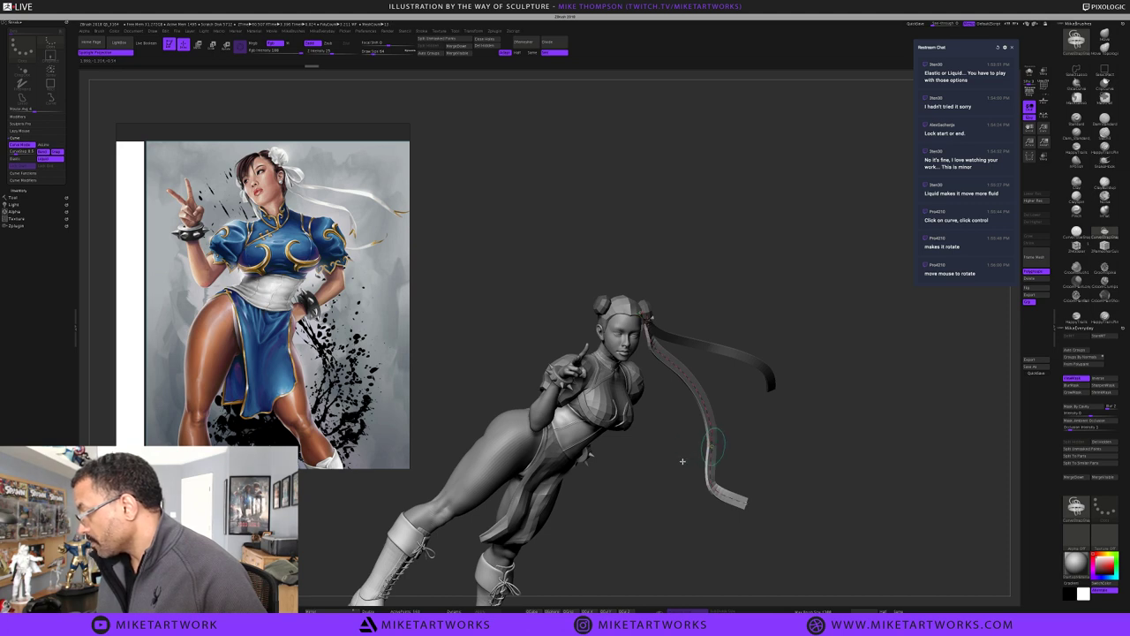
pyautogui.moveTo(682, 460); pyautogui.dragTo(737, 447)
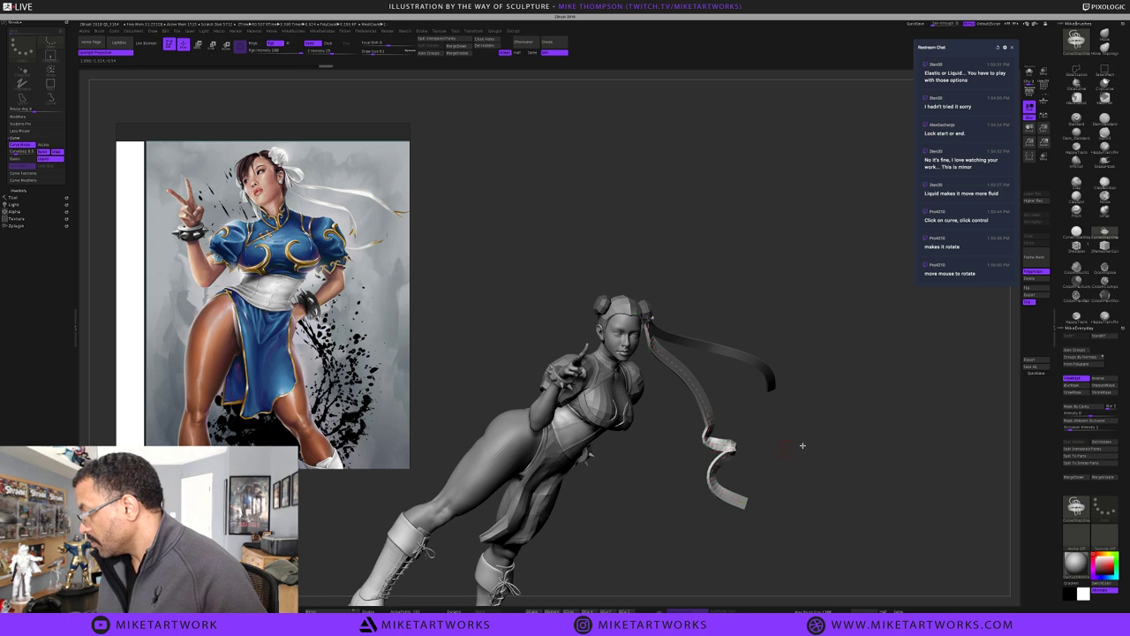
# Undo the loop-like bend in the second hair ribbon's lower section
pyautogui.hotkey('ctrl', 'z')
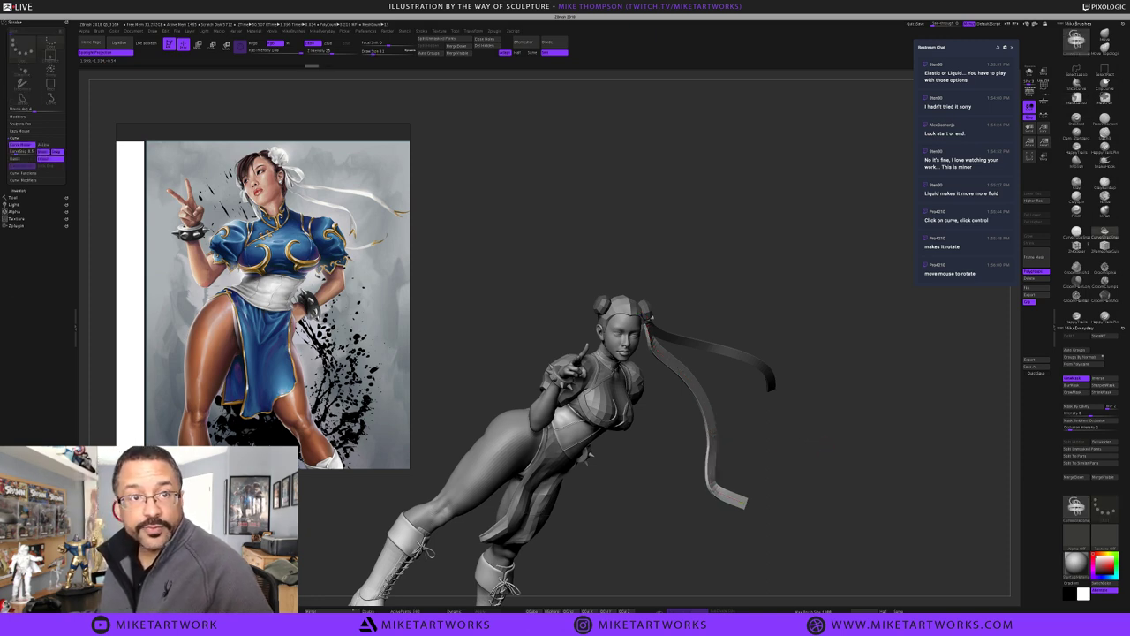
pyautogui.moveTo(870, 422); pyautogui.dragTo(812, 434)
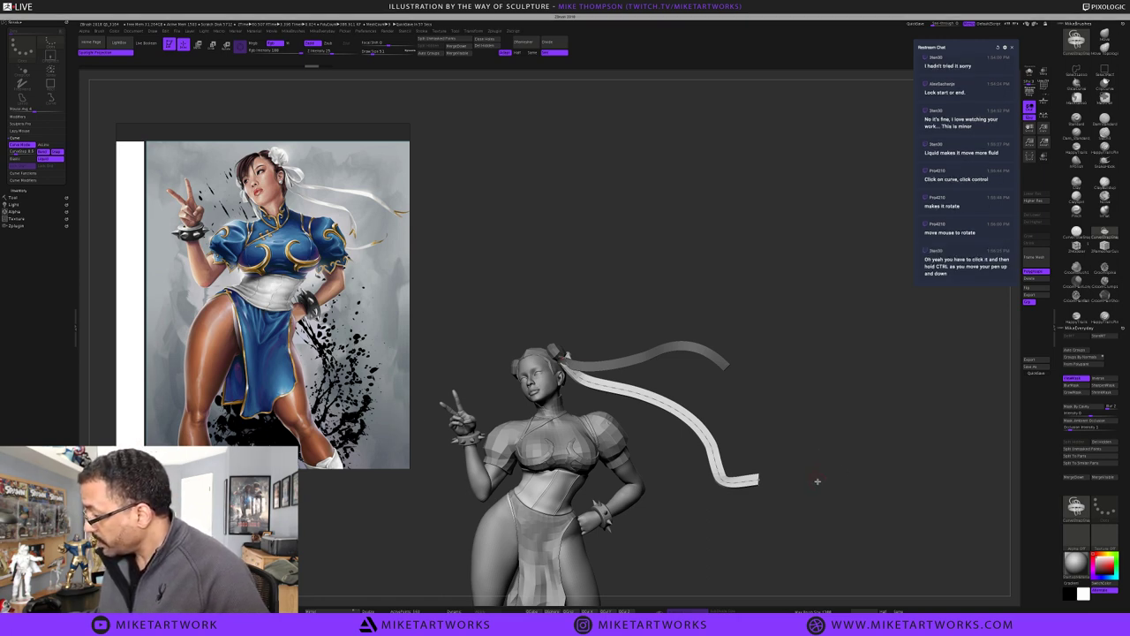
pyautogui.keyDown('alt'); pyautogui.moveTo(818, 475); pyautogui.dragTo(810, 416); pyautogui.keyUp('alt')
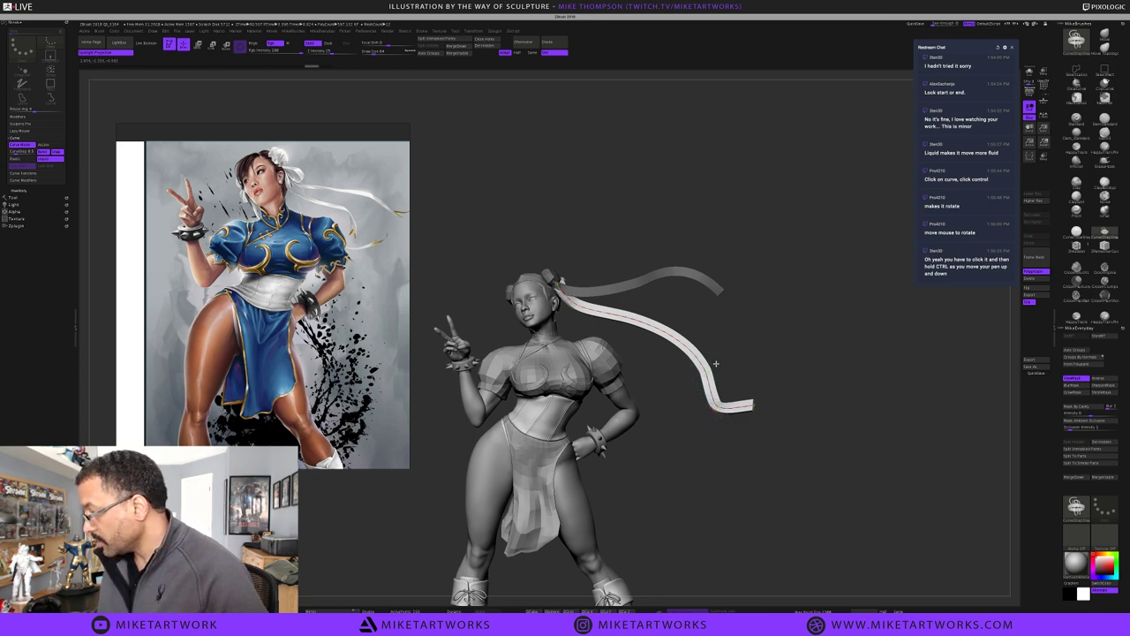
# Try to twist the second ribbon around its curve just above the lower bend, and undo the twist
pyautogui.keyDown('ctrl'); pyautogui.moveTo(723, 354); pyautogui.dragTo(731, 346); pyautogui.keyUp('ctrl')
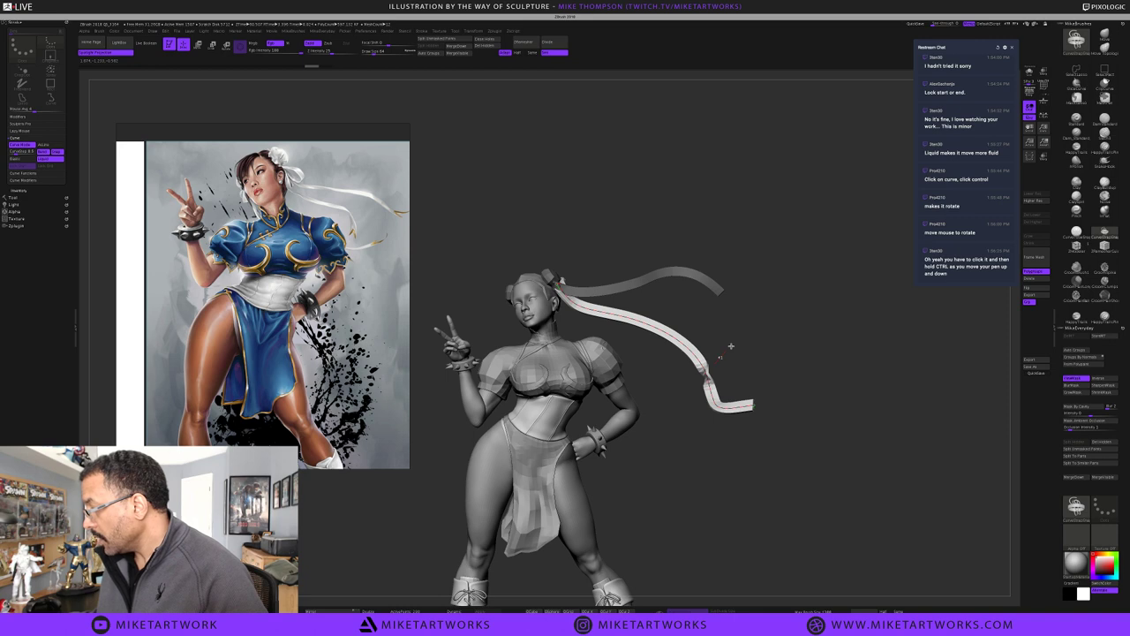
pyautogui.keyDown('ctrl'); pyautogui.moveTo(667, 416); pyautogui.dragTo(639, 447); pyautogui.keyUp('ctrl')
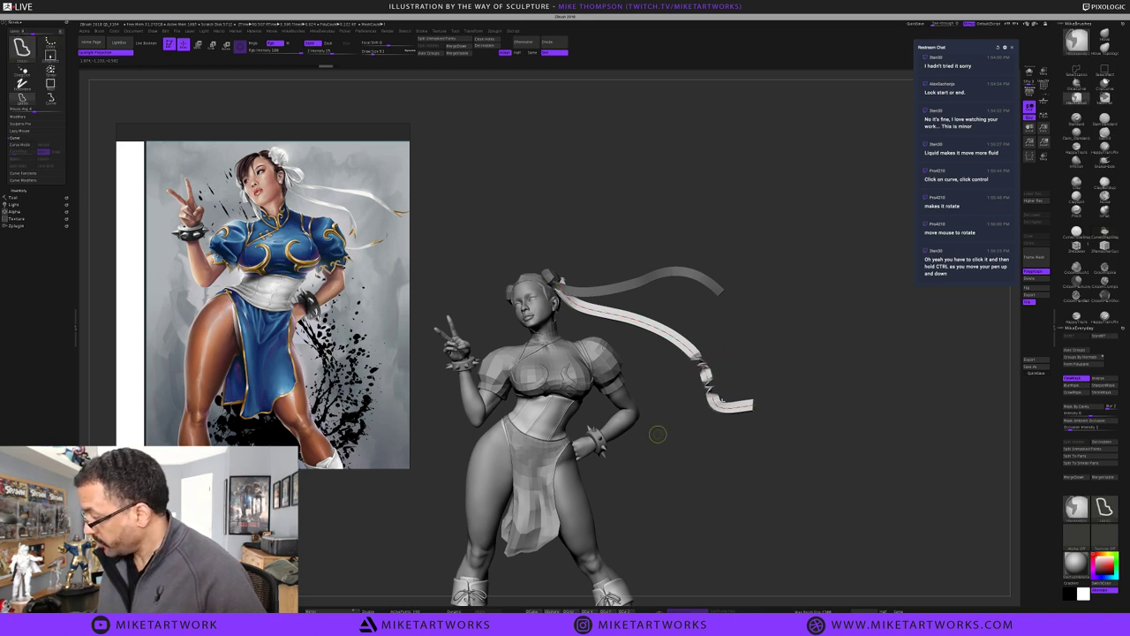
pyautogui.hotkey('ctrl', 'z')
# Adjust the brush size and clear the mask from the first hair ribbon
pyautogui.press('s')
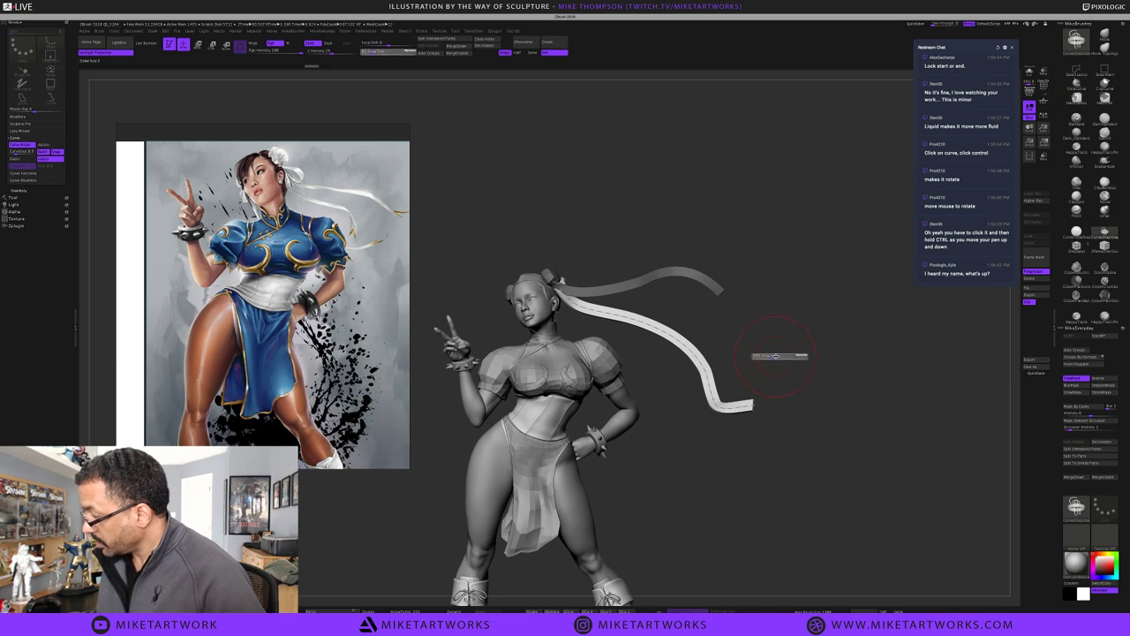
pyautogui.press('ctrl')
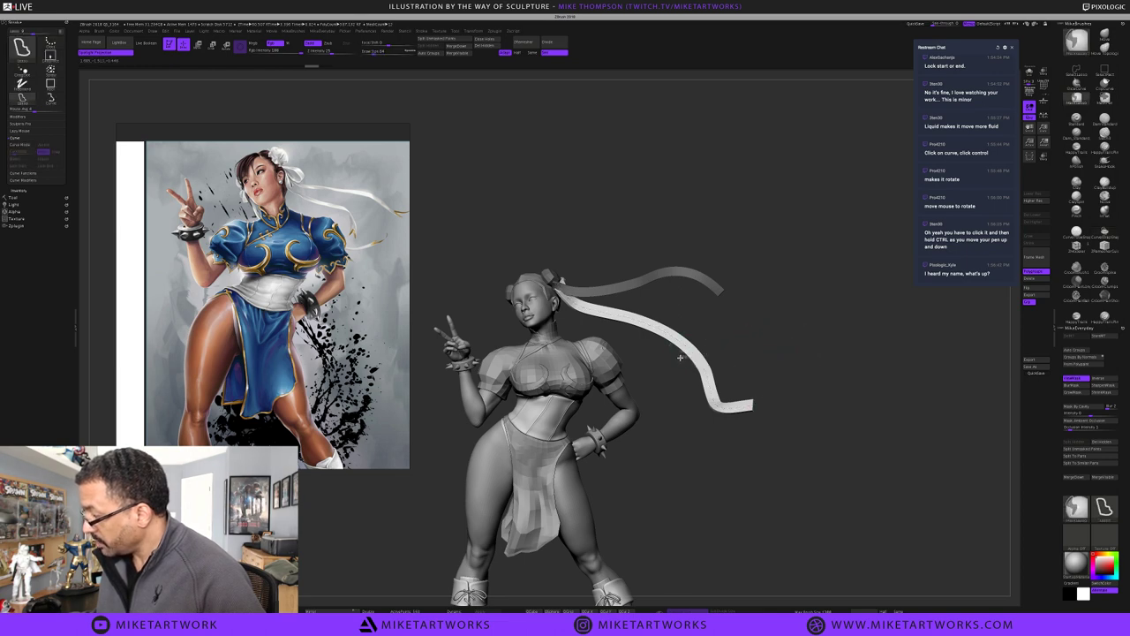
pyautogui.click(705, 373)
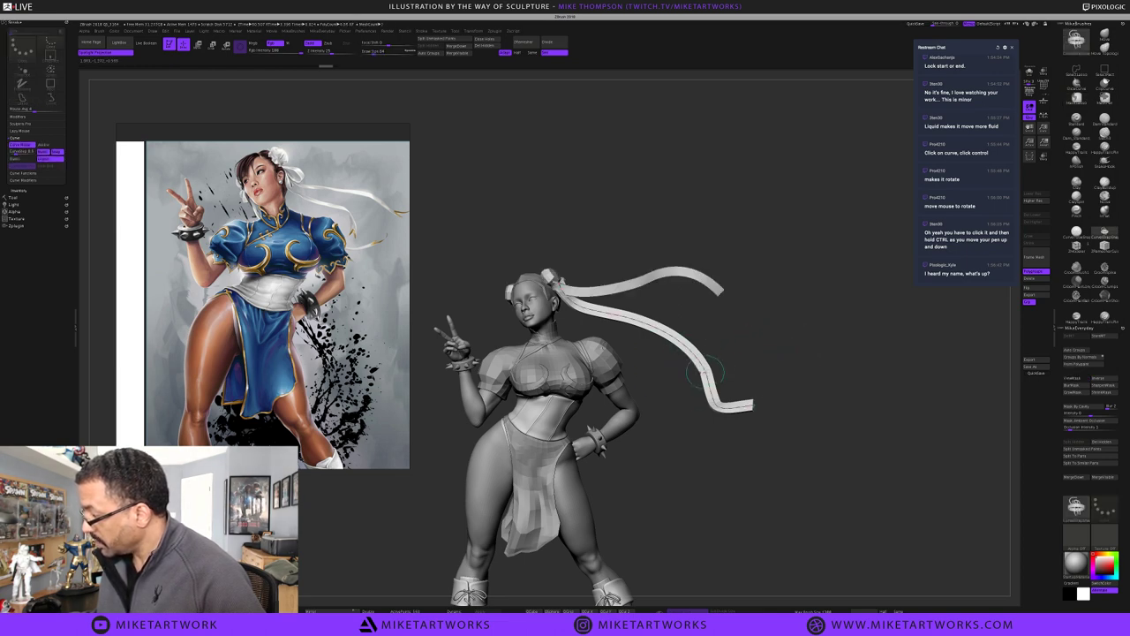
# Try to rotate the second ribbon's lower section through its curve with the resized brush, and undo the distortion
pyautogui.click(702, 374)
pyautogui.moveTo(700, 377); pyautogui.dragTo(675, 402)
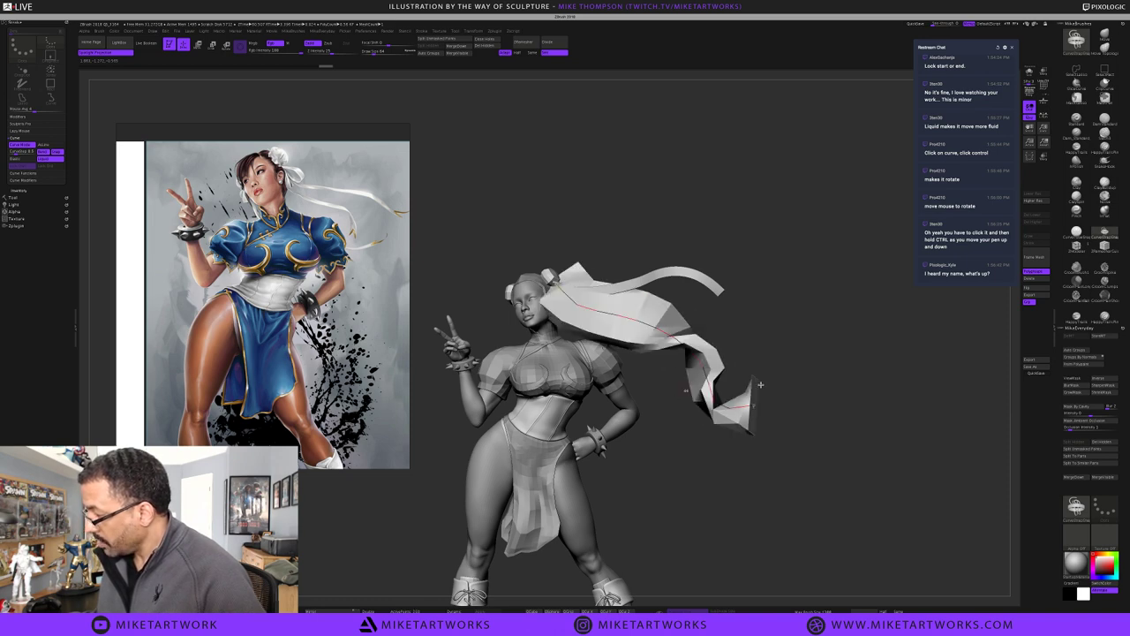
pyautogui.hotkey('ctrl', 'z')
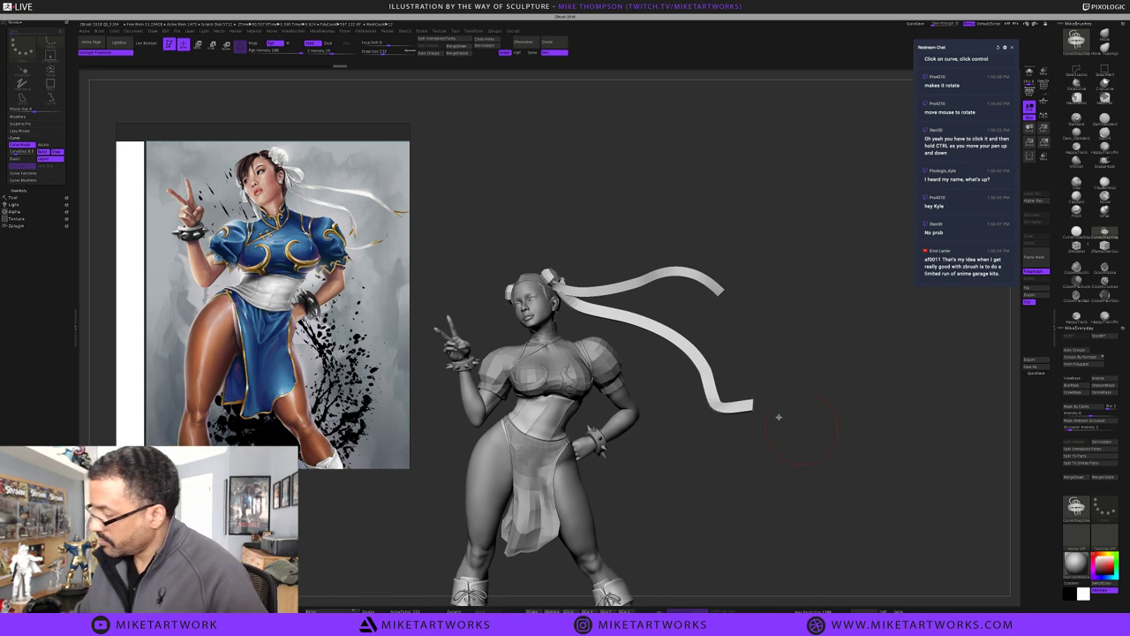
# Hide both hair ribbons on the hair bun subtool and split the hidden geometry into a separate subtool
pyautogui.moveTo(800, 420); pyautogui.dragTo(806, 420)
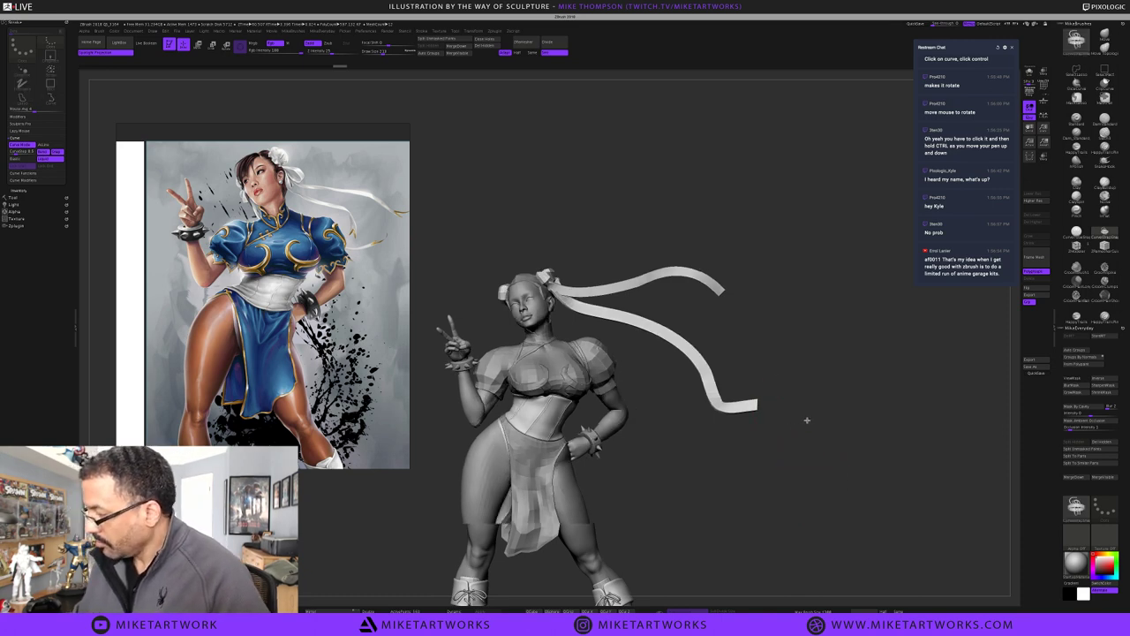
pyautogui.moveTo(847, 385); pyautogui.dragTo(845, 385)
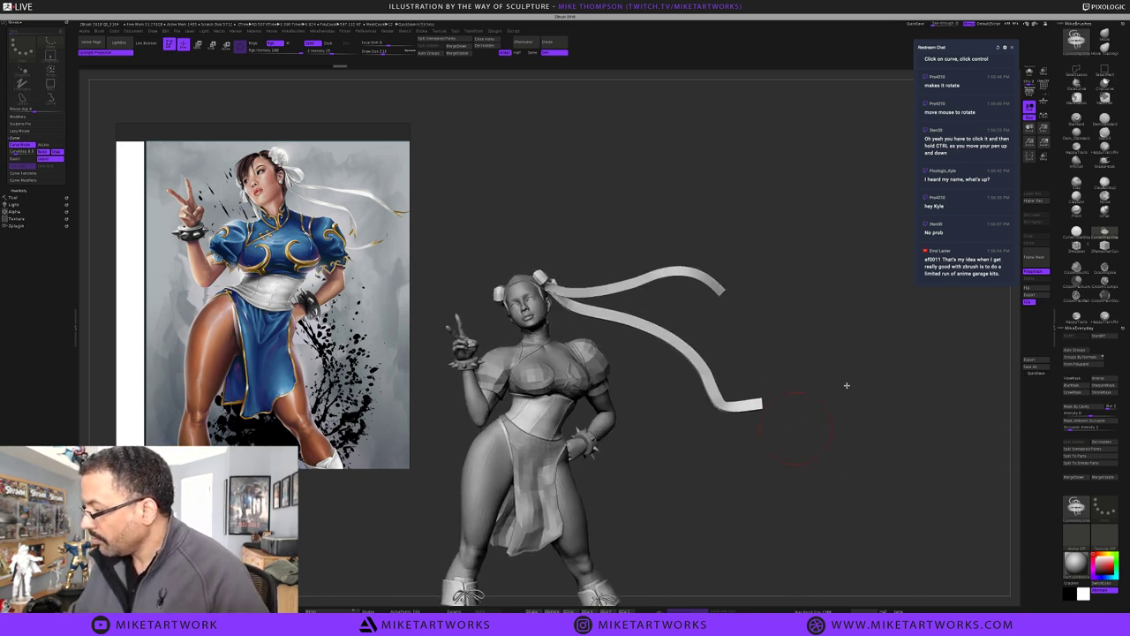
pyautogui.keyDown('alt'); pyautogui.moveTo(797, 427); pyautogui.dragTo(845, 385); pyautogui.keyUp('alt')
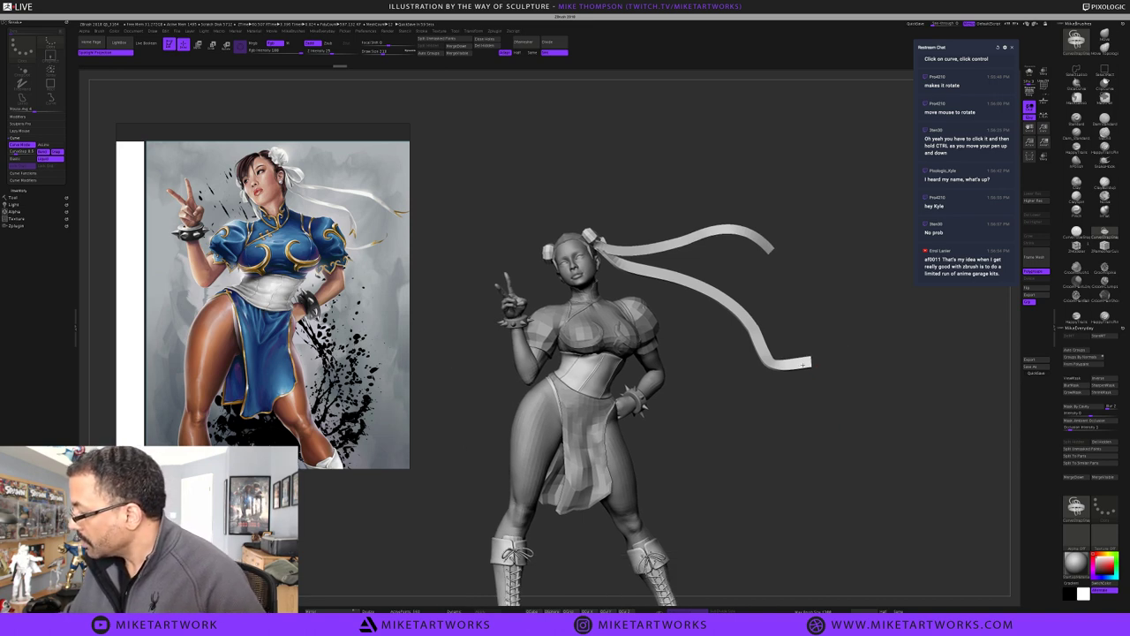
pyautogui.keyDown('ctrl'); pyautogui.keyDown('shift'); pyautogui.doubleClick(805, 365); pyautogui.keyUp('shift'); pyautogui.keyUp('ctrl')
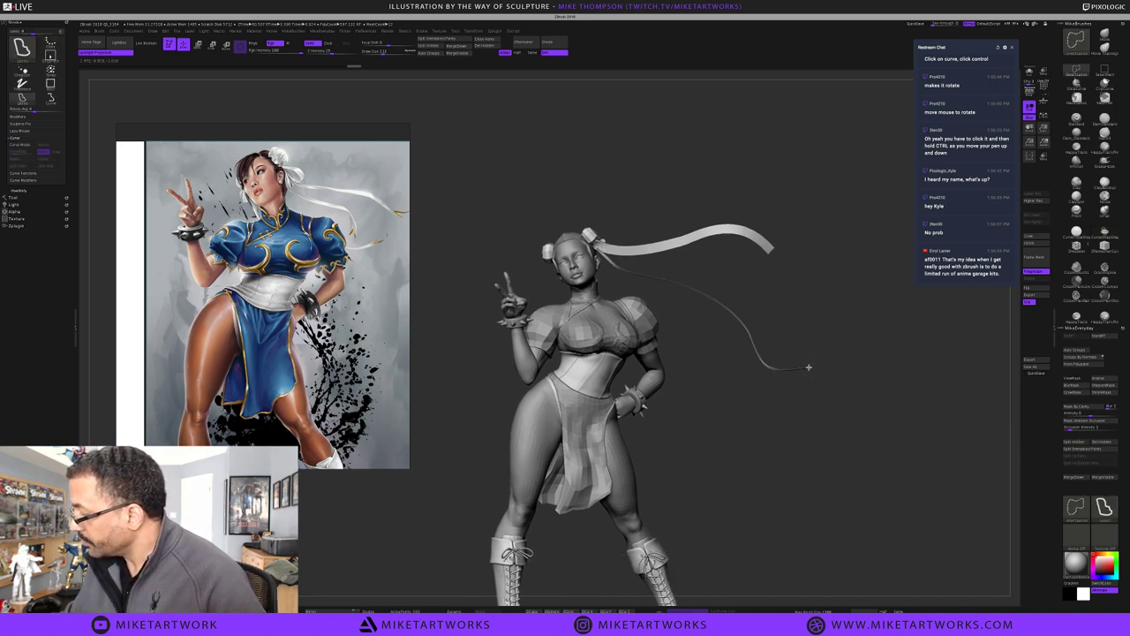
pyautogui.click(810, 366)
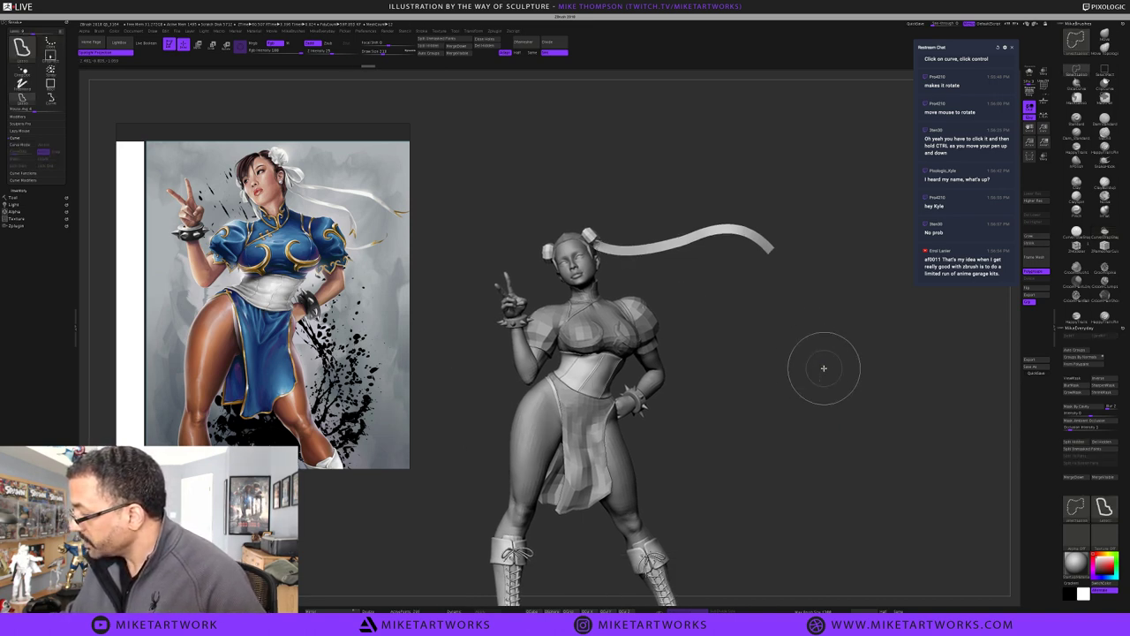
pyautogui.keyDown('ctrl'); pyautogui.keyDown('shift'); pyautogui.click(775, 251); pyautogui.keyUp('shift'); pyautogui.keyUp('ctrl')
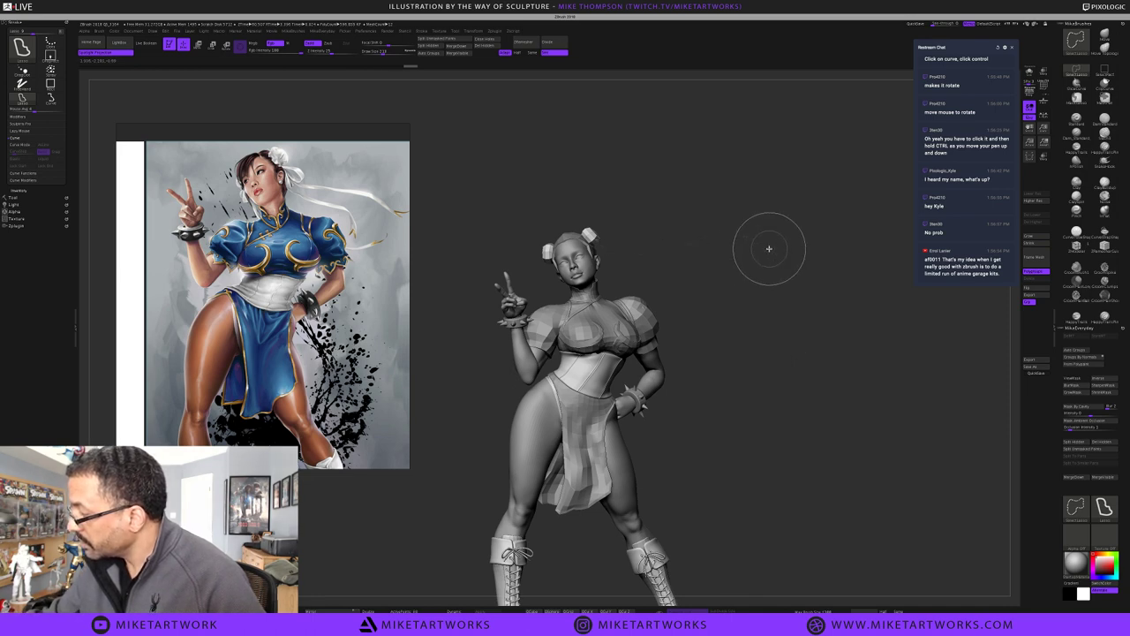
pyautogui.press('b')
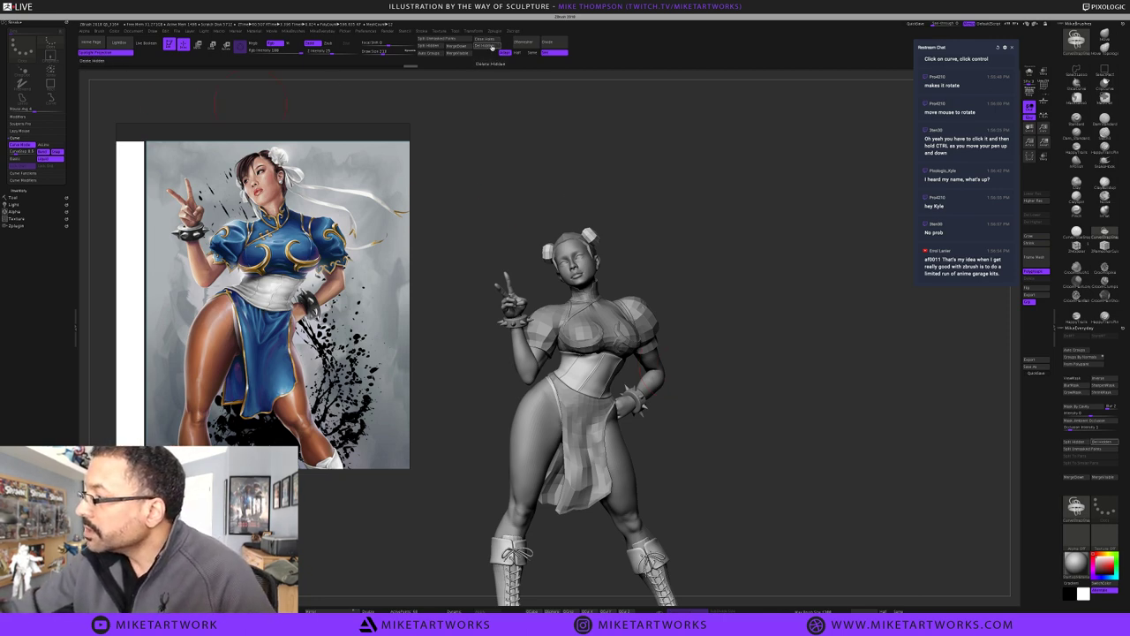
pyautogui.click(444, 45)
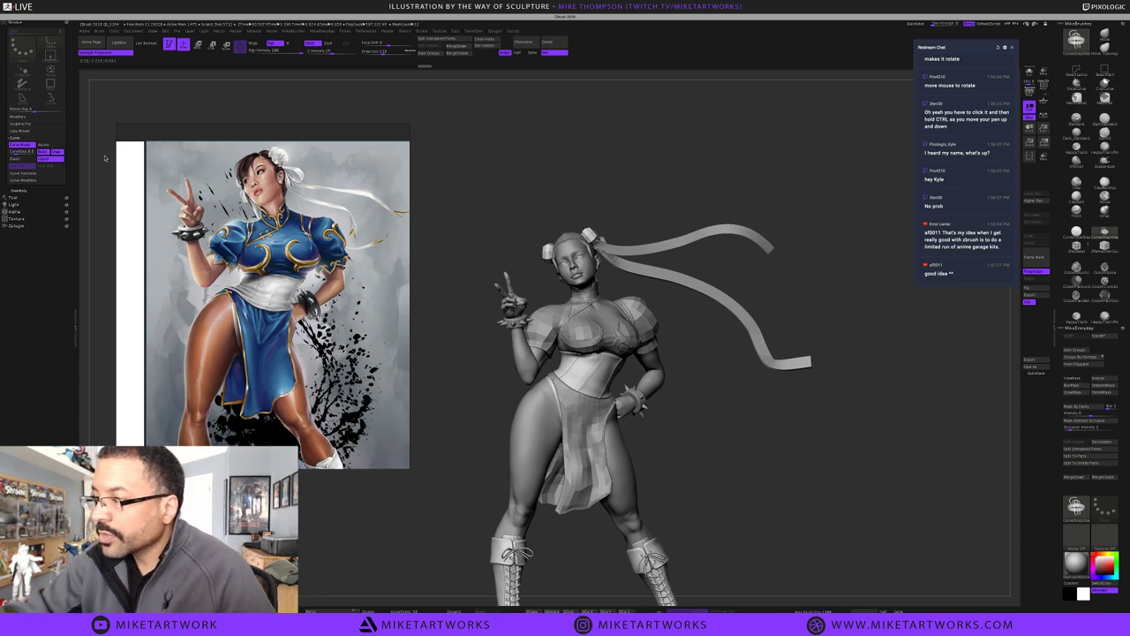
# Hide the new ribbon subtool and make the body the active subtool
pyautogui.click(14, 197)
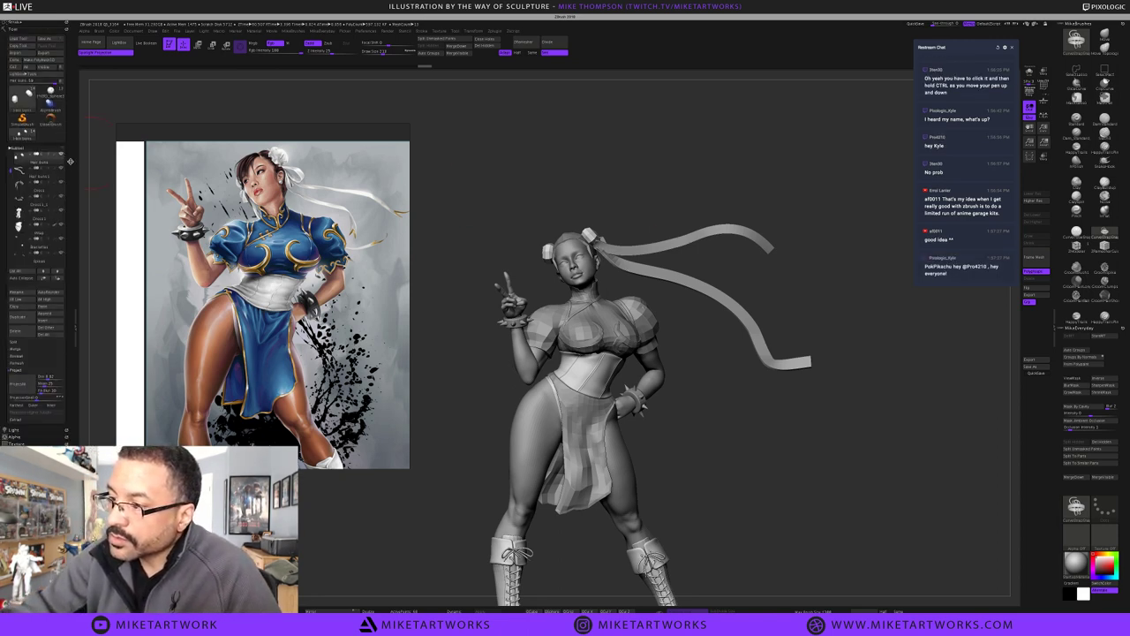
pyautogui.click(62, 169)
pyautogui.keyDown('alt'); pyautogui.click(594, 268); pyautogui.keyUp('alt')
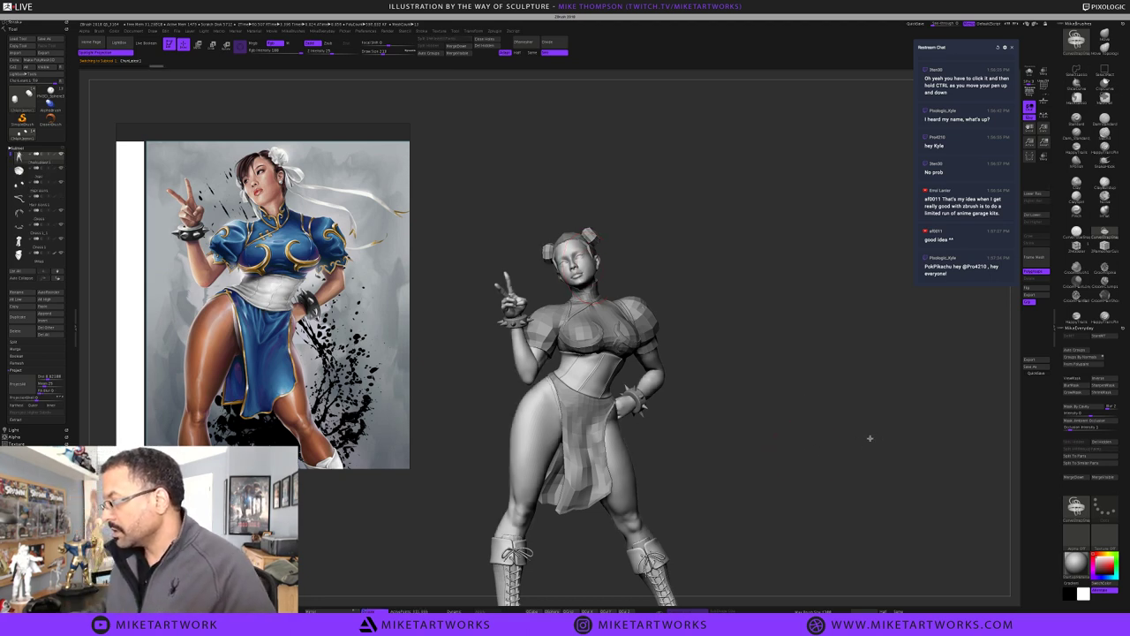
# Browse the reference board and bring the portrait of the long-haired woman in a white T-shirt into full view
pyautogui.click(351, 405)
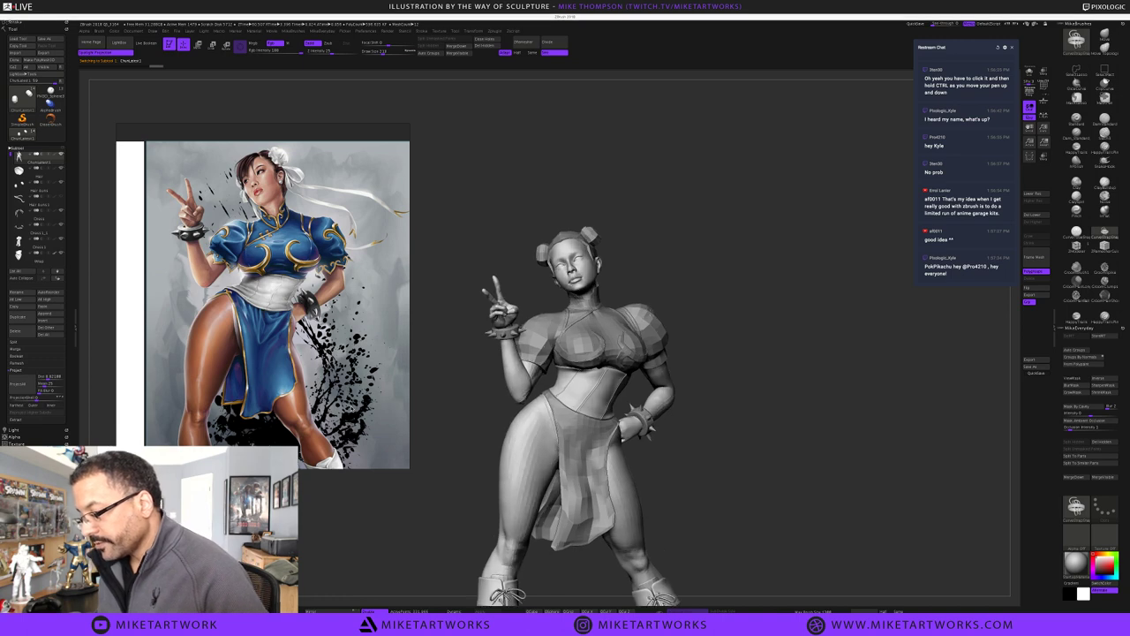
pyautogui.scroll(-5, 351, 406)
pyautogui.moveTo(354, 409); pyautogui.dragTo(380, 321, button='middle')
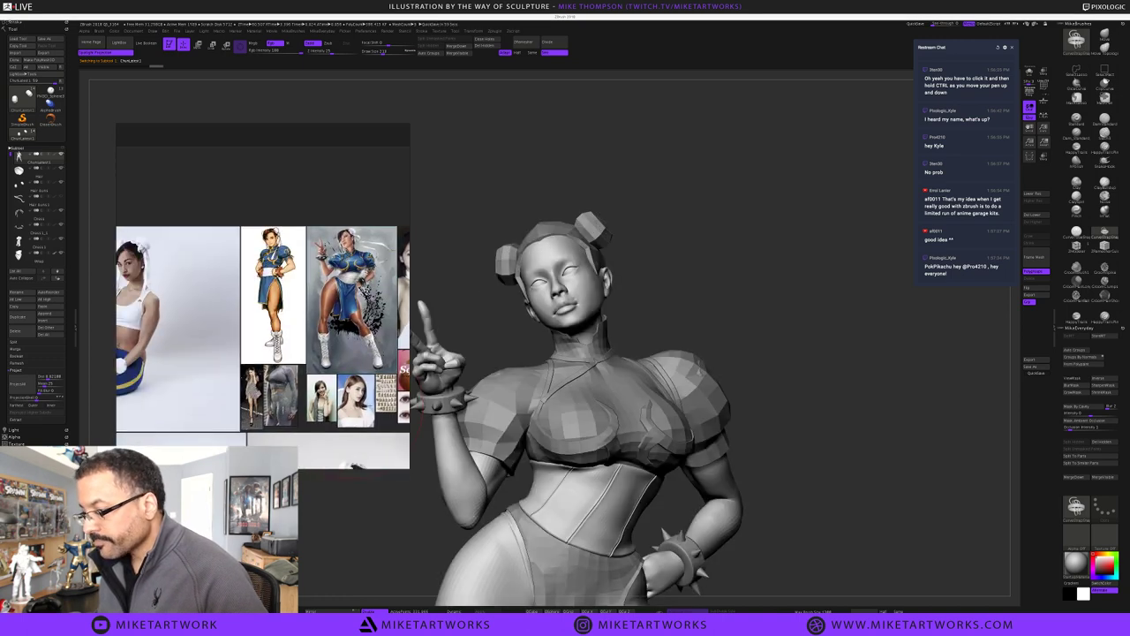
pyautogui.scroll(-5, 353, 407)
pyautogui.moveTo(355, 406); pyautogui.dragTo(294, 268, button='middle')
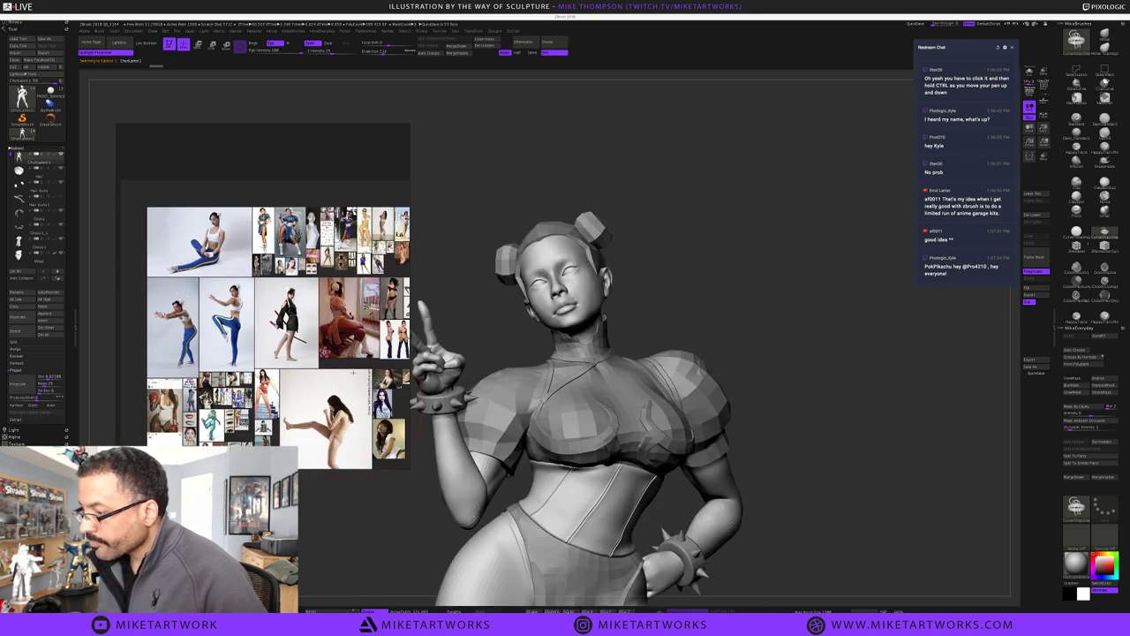
pyautogui.moveTo(354, 372); pyautogui.dragTo(336, 328, button='middle')
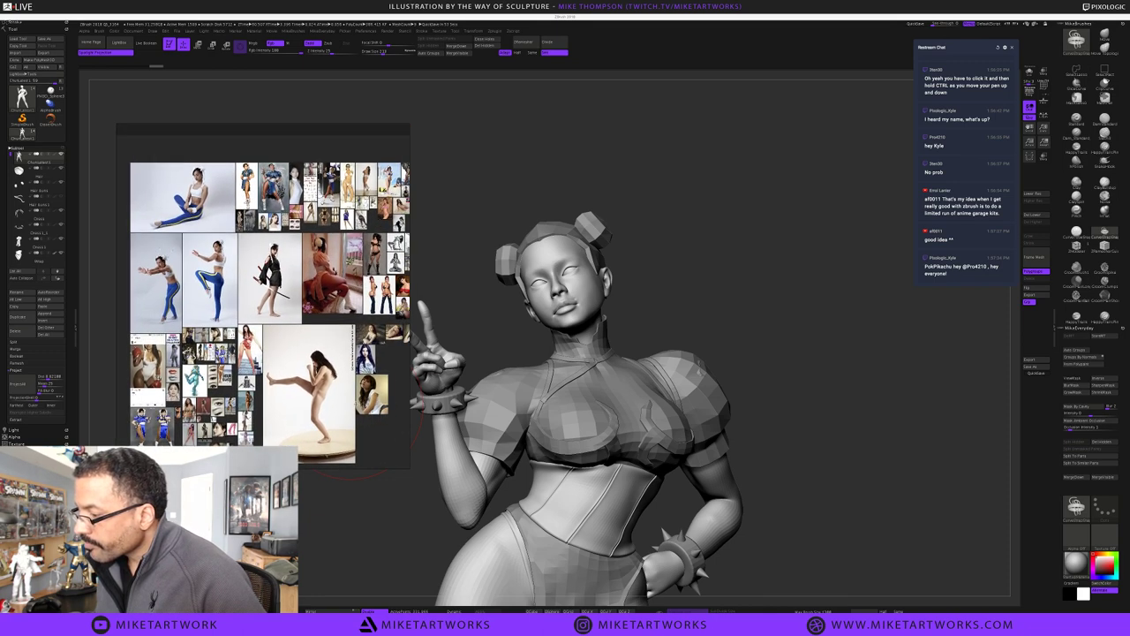
pyautogui.doubleClick(371, 397)
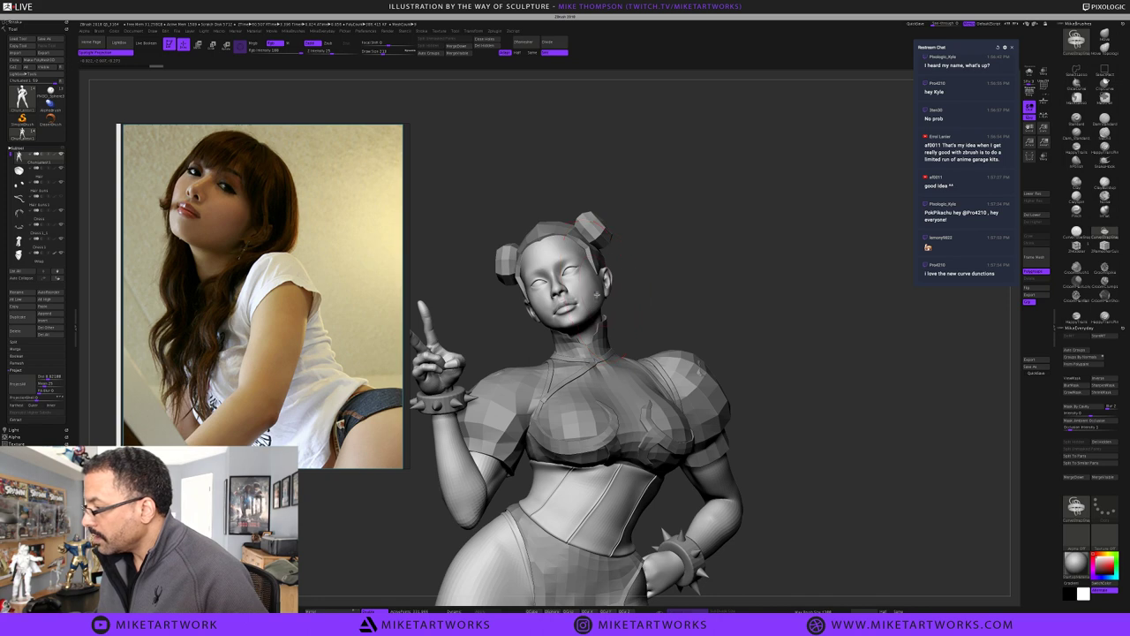
# Show only the body with Solo mode and reduce the brush's draw size
pyautogui.click(1029, 72)
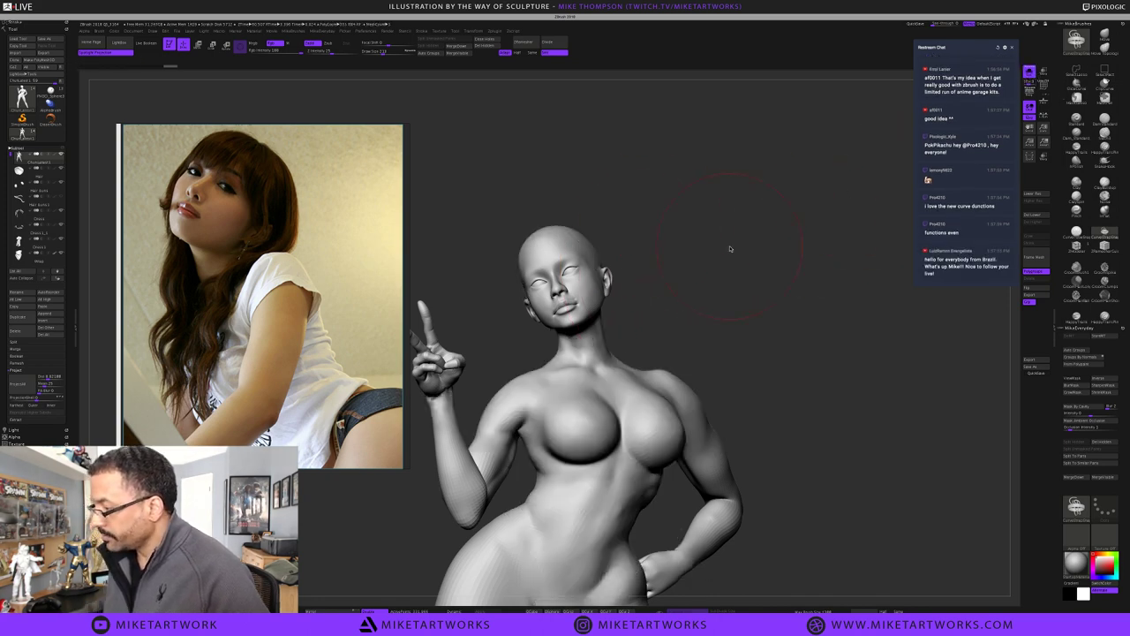
pyautogui.moveTo(807, 379); pyautogui.dragTo(822, 354)
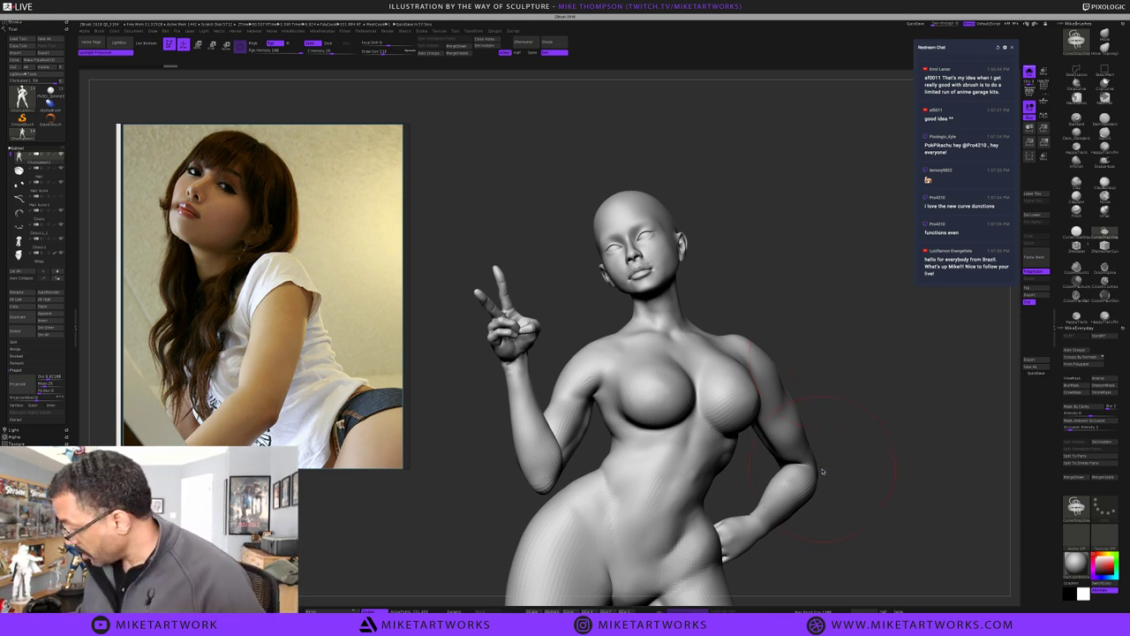
pyautogui.press('s')
pyautogui.press('s')
pyautogui.moveTo(886, 469); pyautogui.dragTo(878, 466)
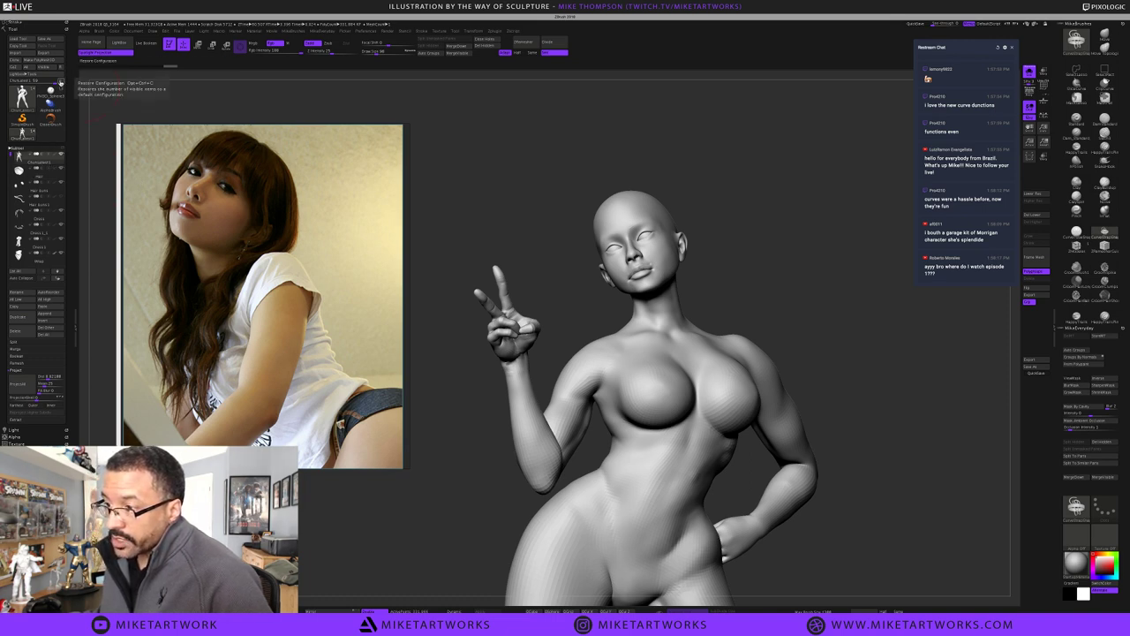
# Clone the body into a separate tool, switch to the clone, and duplicate its body subtool
pyautogui.click(60, 82)
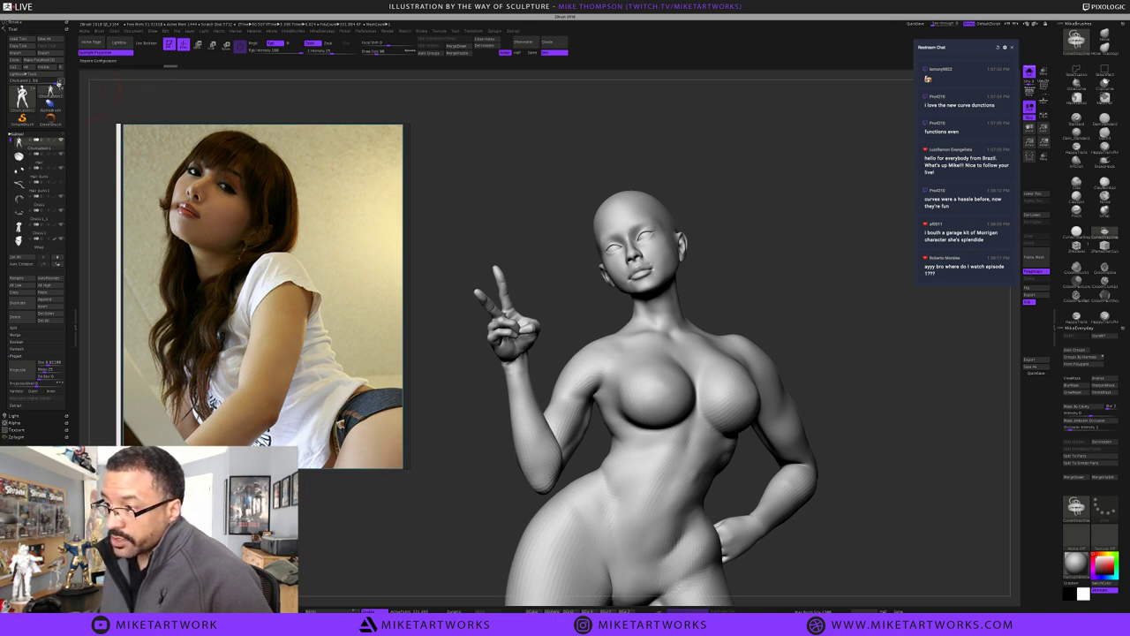
pyautogui.click(16, 60)
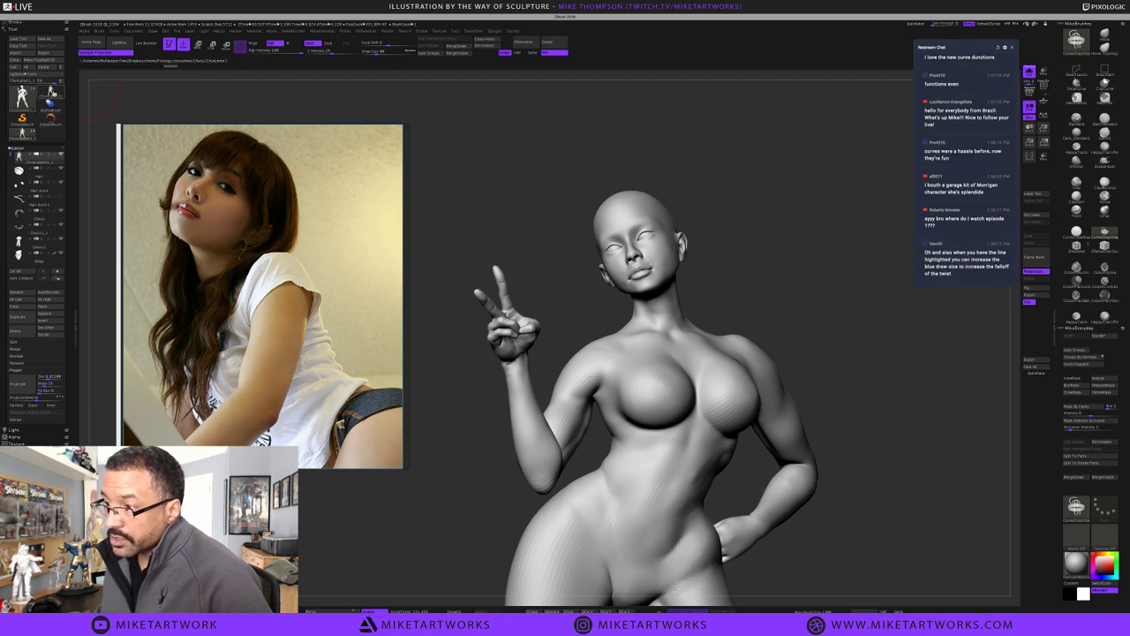
pyautogui.click(54, 93)
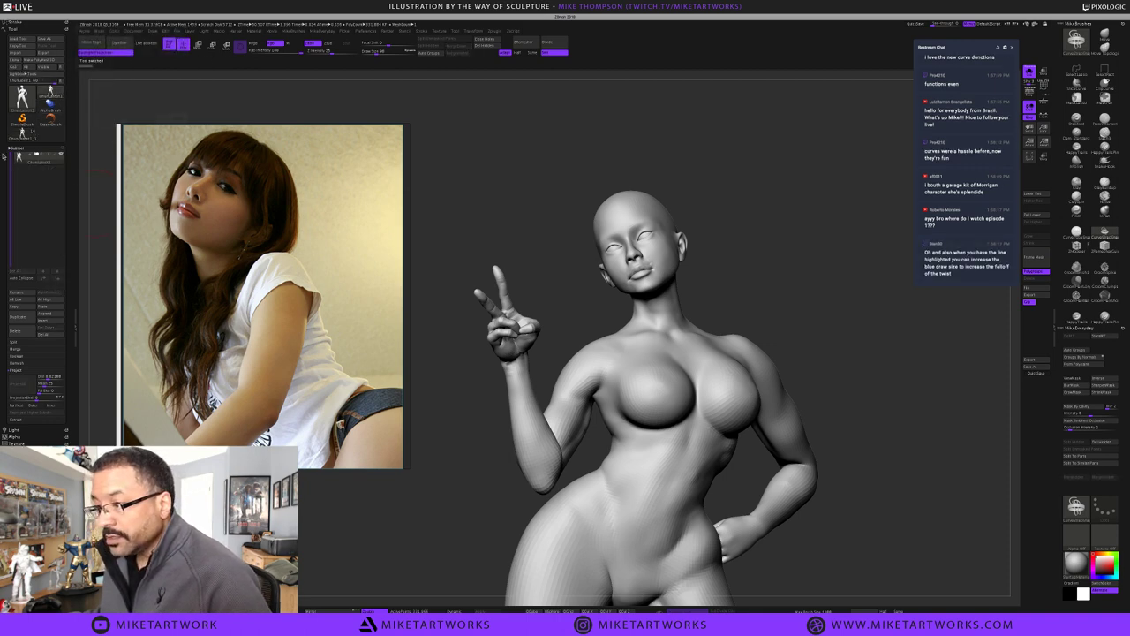
pyautogui.click(23, 317)
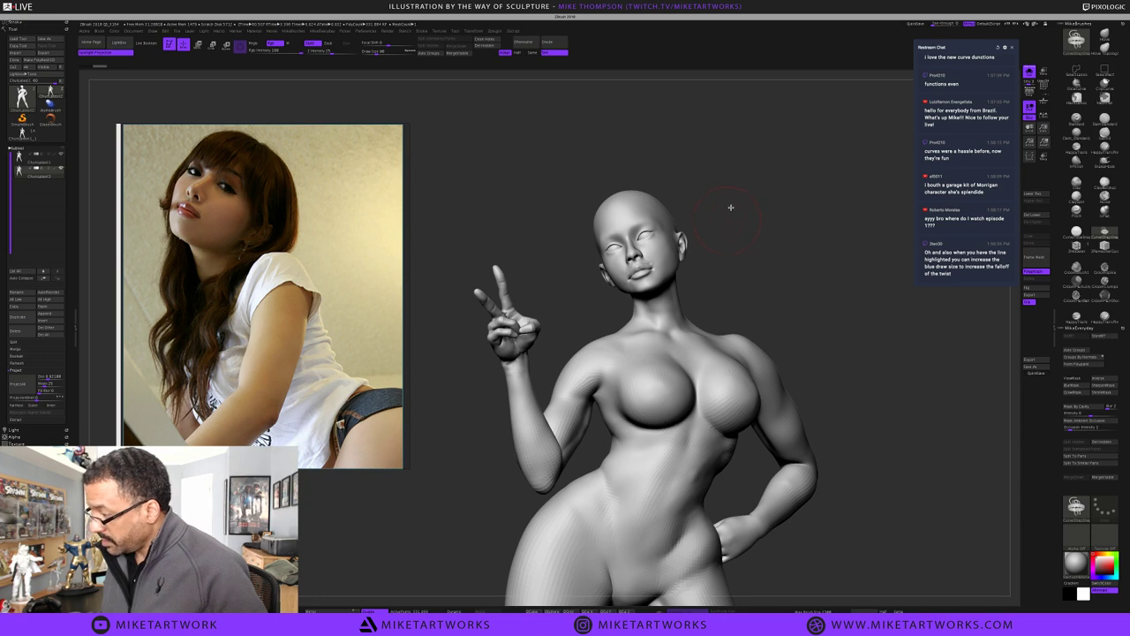
# Isolate the head and neck with a lasso selection, frame them closely, and unhide the whole body again
pyautogui.hotkey('ctrl', 'shift')
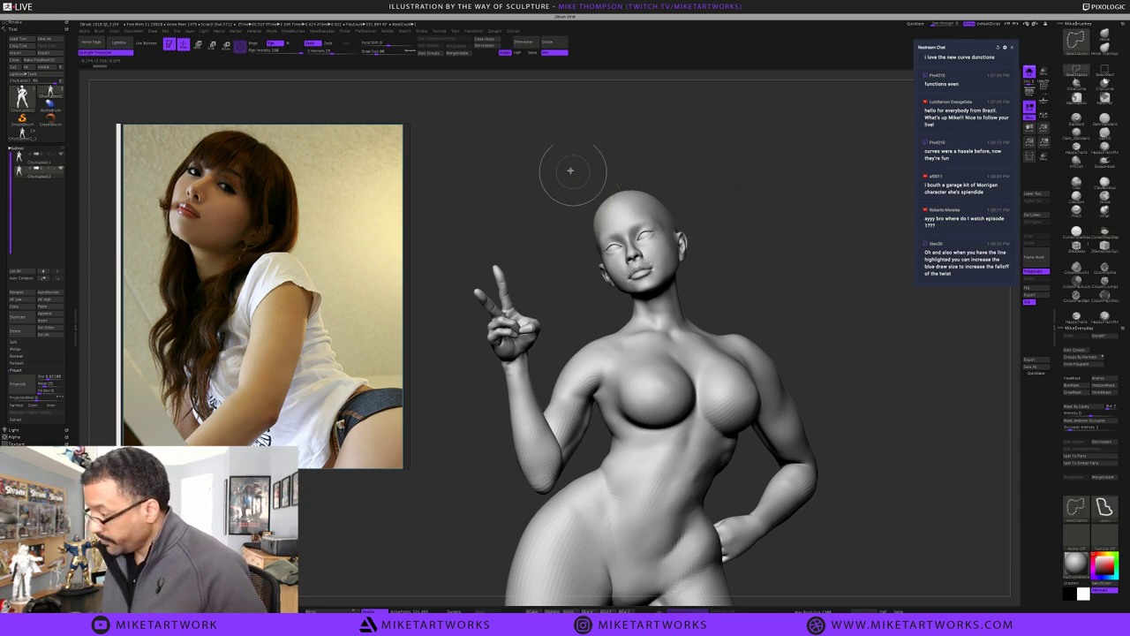
pyautogui.moveTo(558, 166)
pyautogui.keyDown('ctrl'); pyautogui.keyDown('shift'); pyautogui.mouseDown()
pyautogui.moveTo(561, 265)
pyautogui.moveTo(622, 327)
pyautogui.moveTo(747, 221)
pyautogui.moveTo(548, 84)
pyautogui.mouseUp(); pyautogui.keyUp('shift'); pyautogui.keyUp('ctrl')
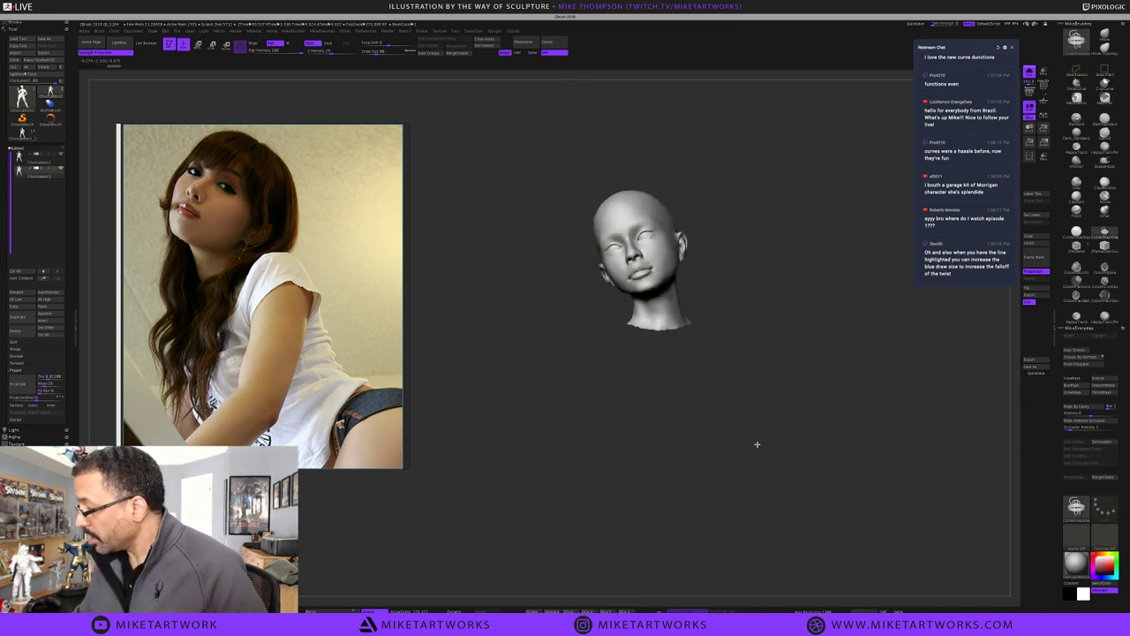
pyautogui.scroll(3, 757, 445)
pyautogui.keyDown('alt'); pyautogui.moveTo(740, 235); pyautogui.dragTo(724, 525); pyautogui.keyUp('alt')
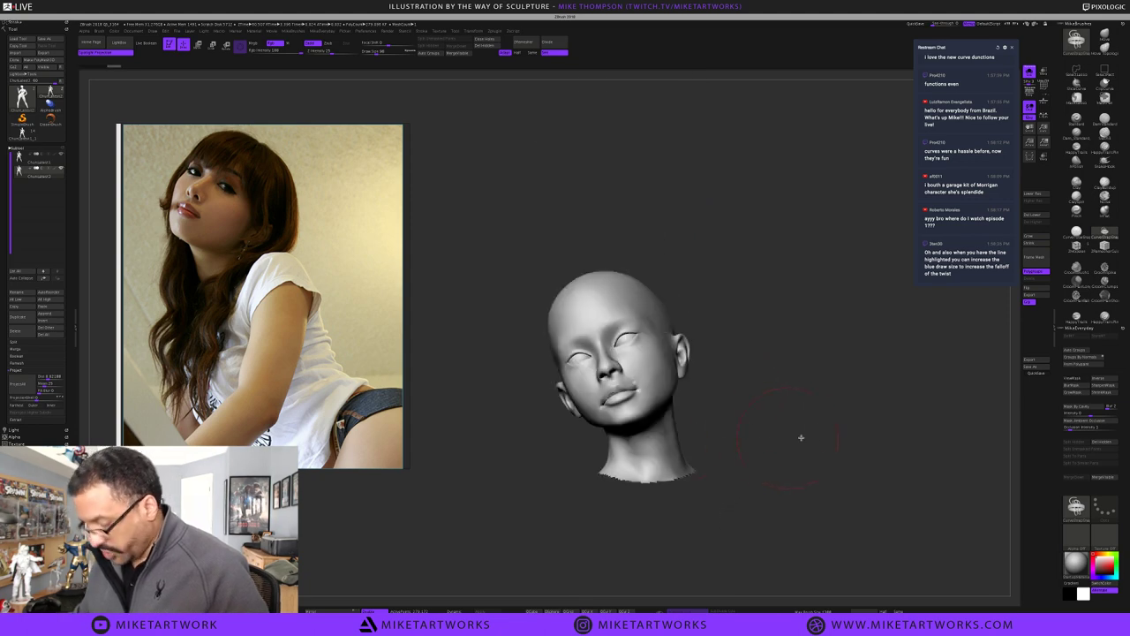
pyautogui.press('s')
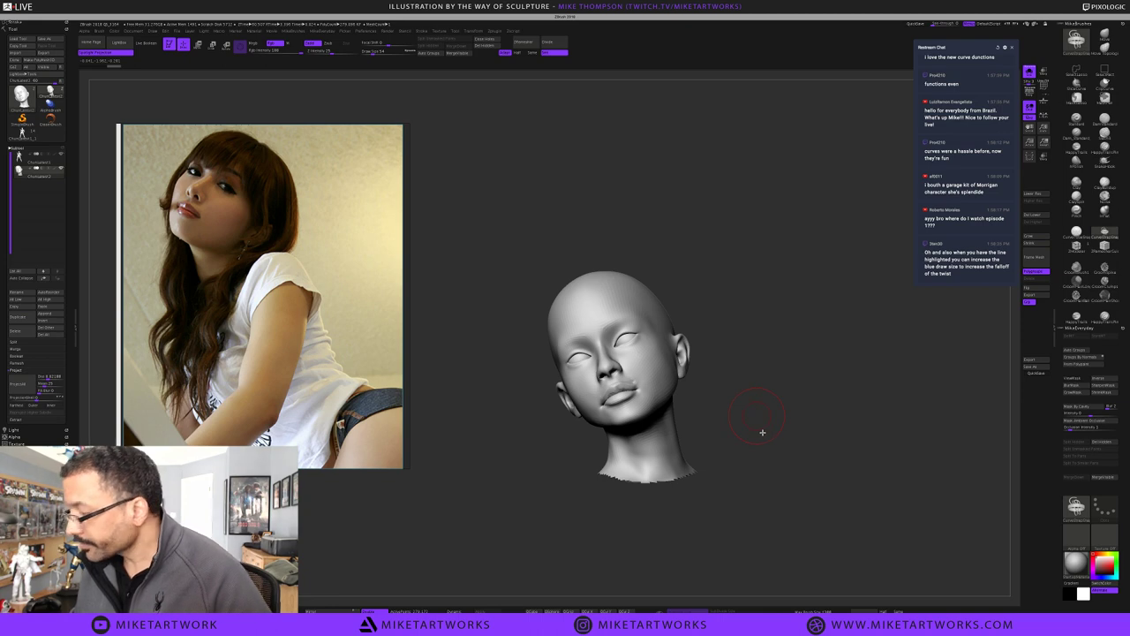
pyautogui.keyDown('alt'); pyautogui.moveTo(762, 432); pyautogui.dragTo(762, 452); pyautogui.keyUp('alt')
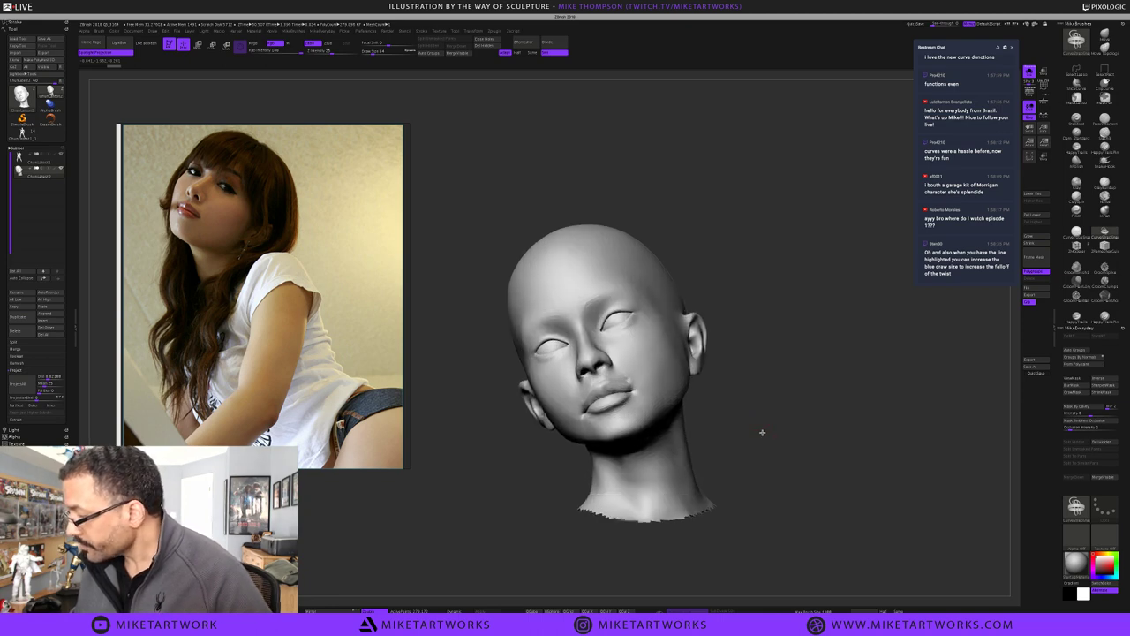
pyautogui.keyDown('ctrl'); pyautogui.keyDown('shift'); pyautogui.click(823, 421); pyautogui.keyUp('shift'); pyautogui.keyUp('ctrl')
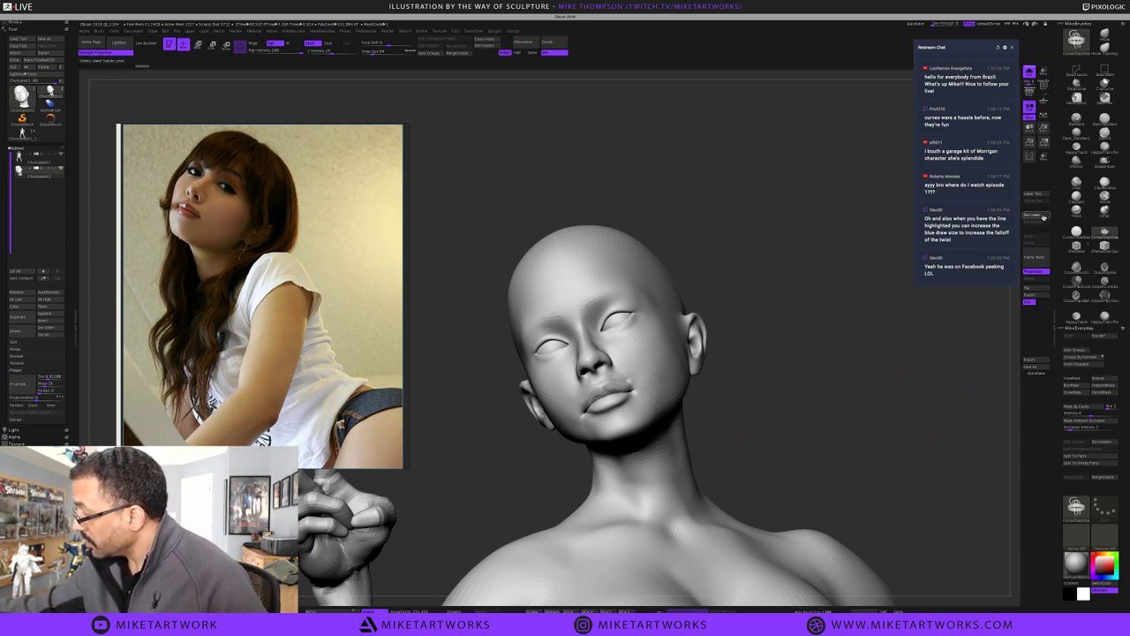
# Delete the duplicated body's lower subdivision levels and lightly smooth the cheek using a smaller draw size
pyautogui.click(1043, 217)
pyautogui.press('s')
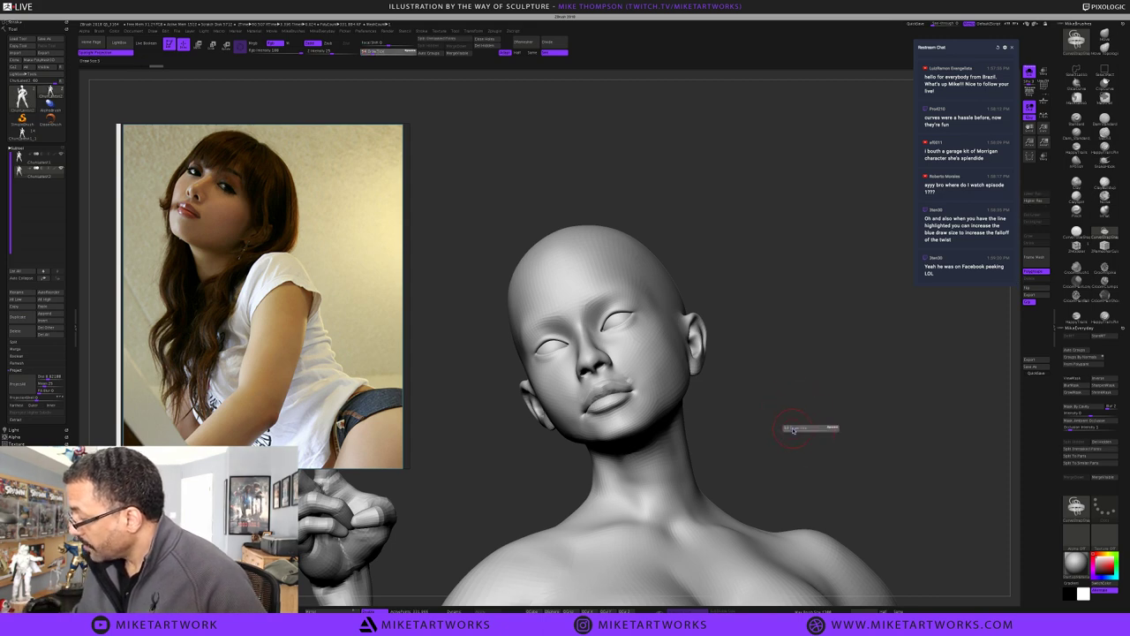
pyautogui.click(792, 430)
pyautogui.keyDown('shift'); pyautogui.moveTo(632, 370); pyautogui.dragTo(631, 377); pyautogui.keyUp('shift')
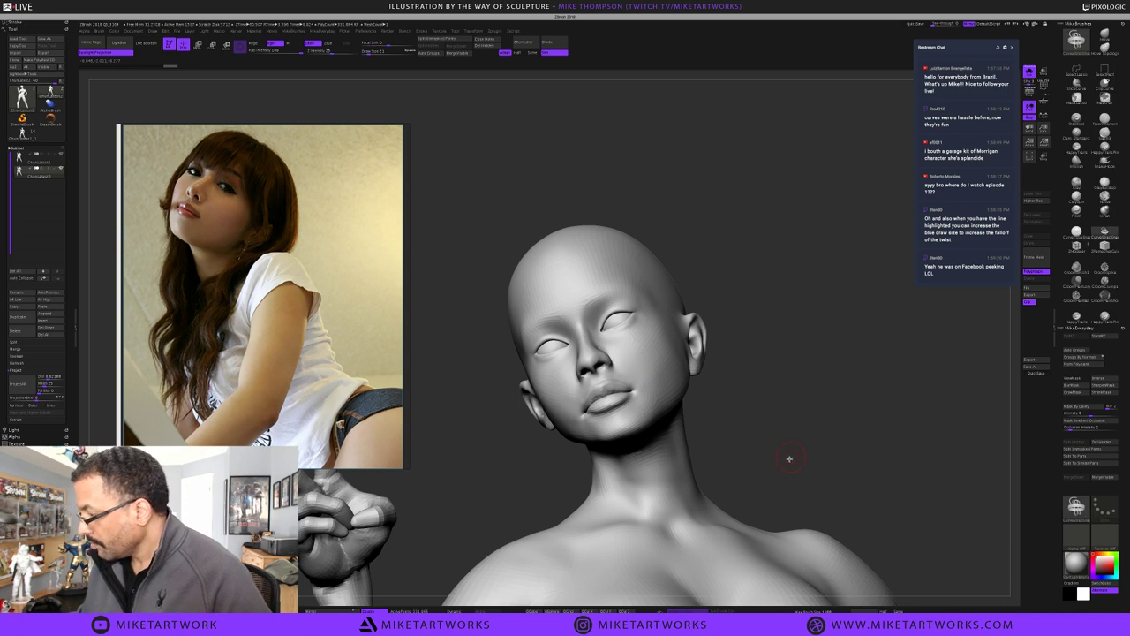
pyautogui.moveTo(798, 456); pyautogui.dragTo(826, 460)
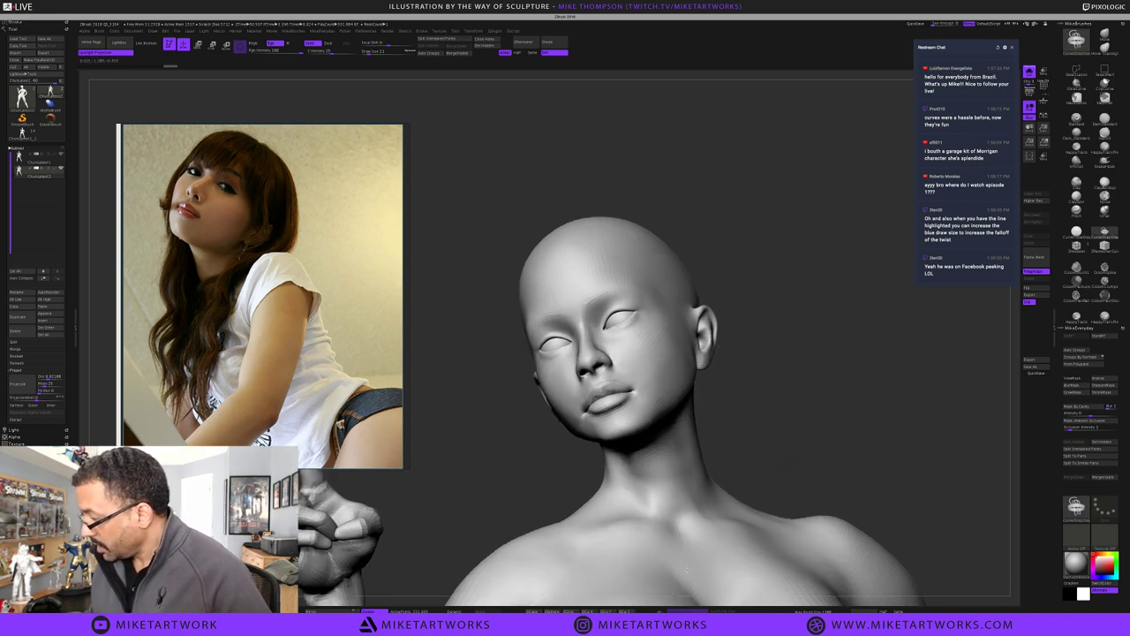
# Turn on Sculptris Pro mode, choose a clay brush with a suitable draw size, and frame the face closely for sculpting
pyautogui.hotkey('shift', 'f')
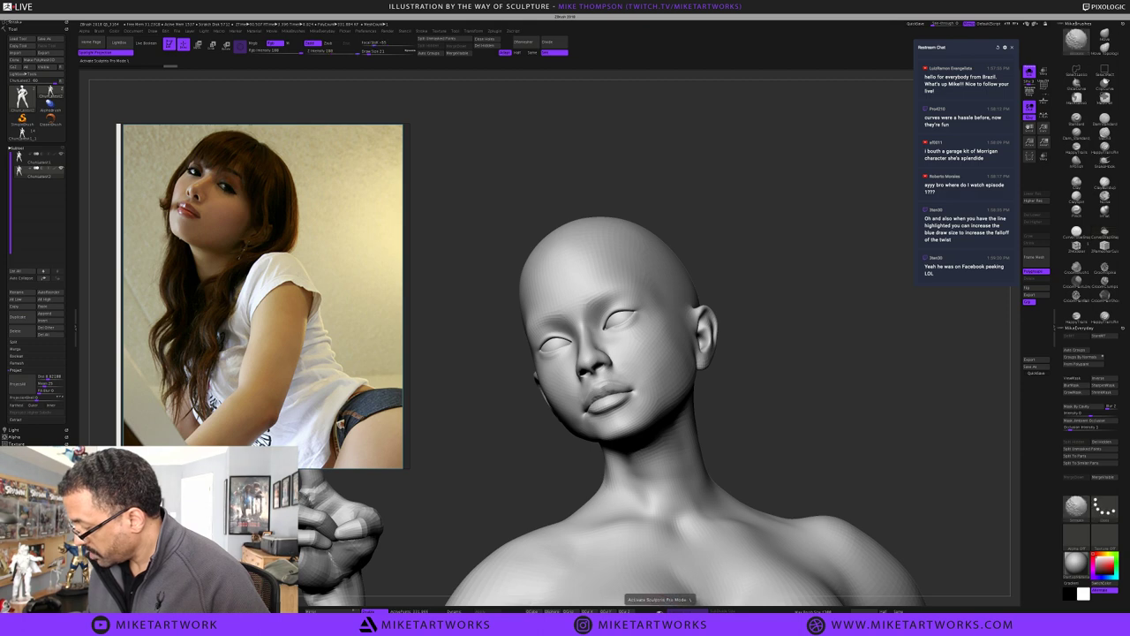
pyautogui.click(1076, 205)
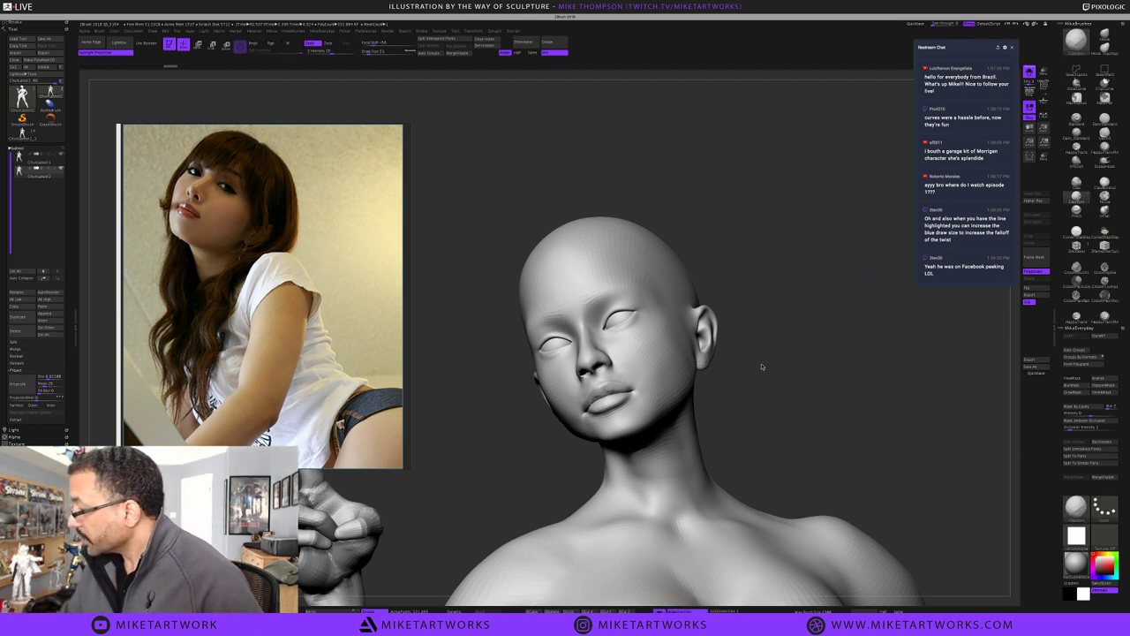
pyautogui.press('s')
pyautogui.moveTo(753, 399)
pyautogui.mouseDown()
pyautogui.moveTo(769, 398)
pyautogui.moveTo(775, 415)
pyautogui.mouseUp()
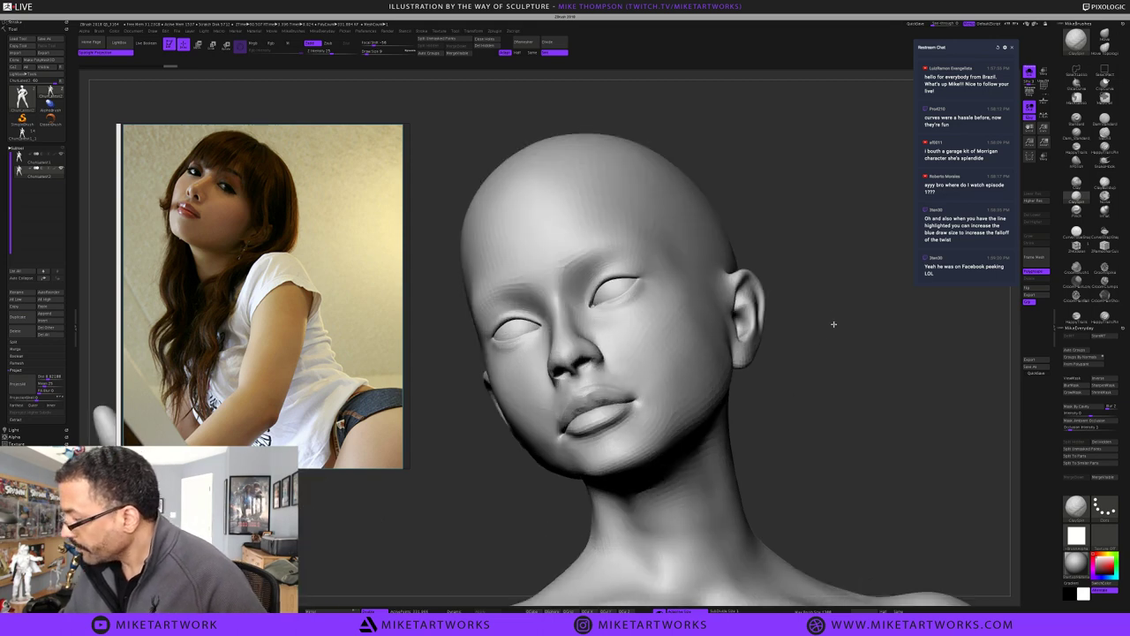
pyautogui.keyDown('alt'); pyautogui.moveTo(833, 324); pyautogui.dragTo(827, 360); pyautogui.keyUp('alt')
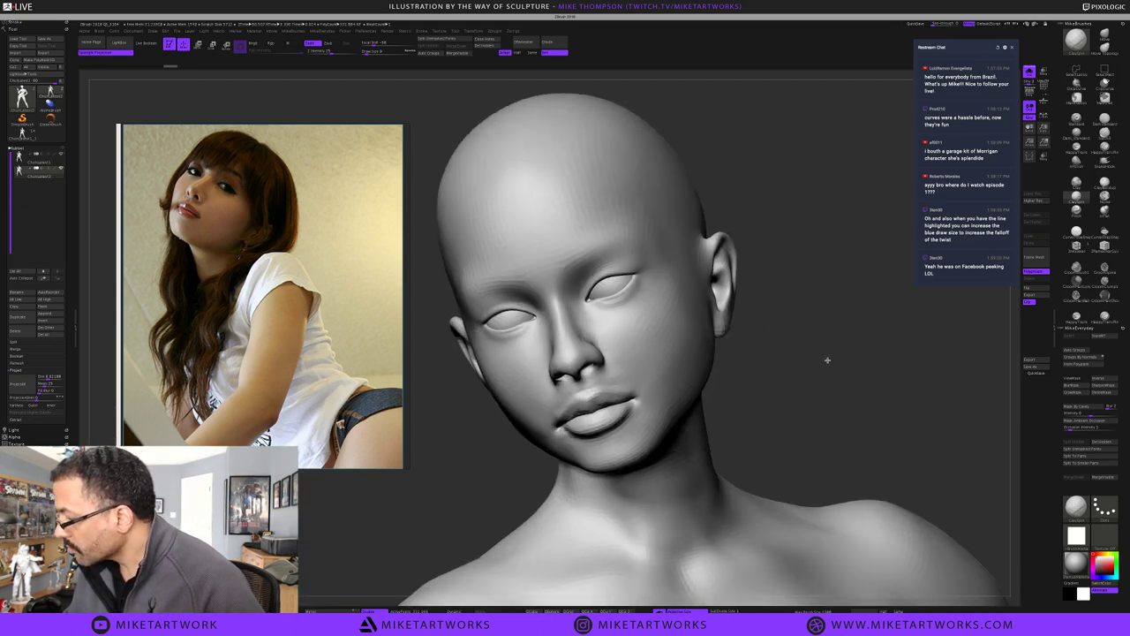
# Toggle the PolyFrame display to examine the mesh density and polygroups of the head, ending with it off
pyautogui.hotkey('shift', 'f')
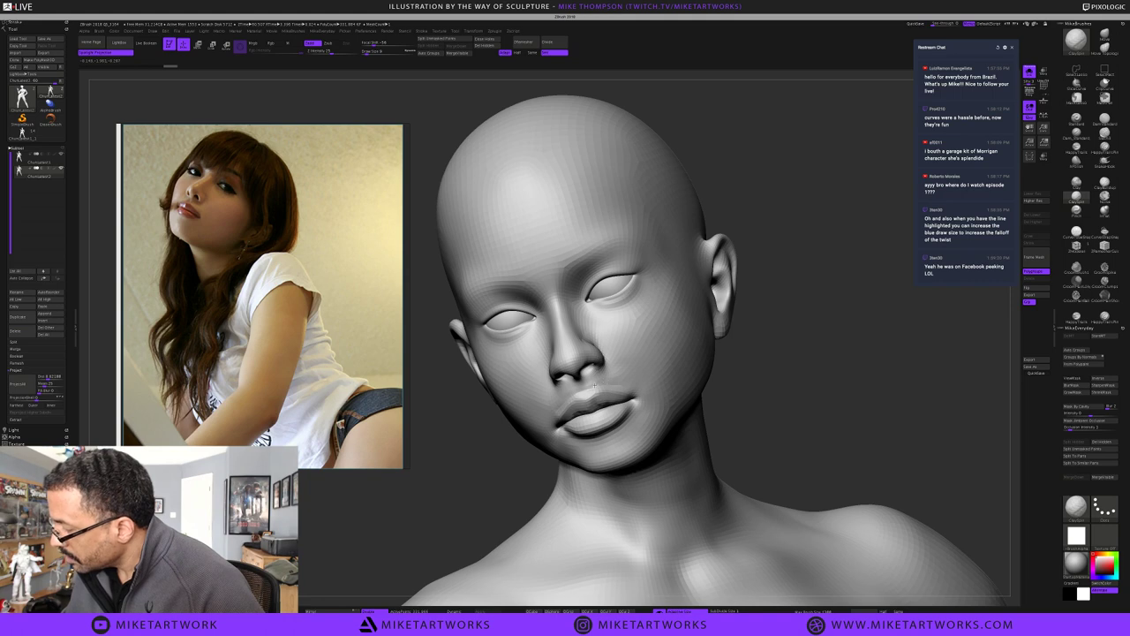
pyautogui.press('space')
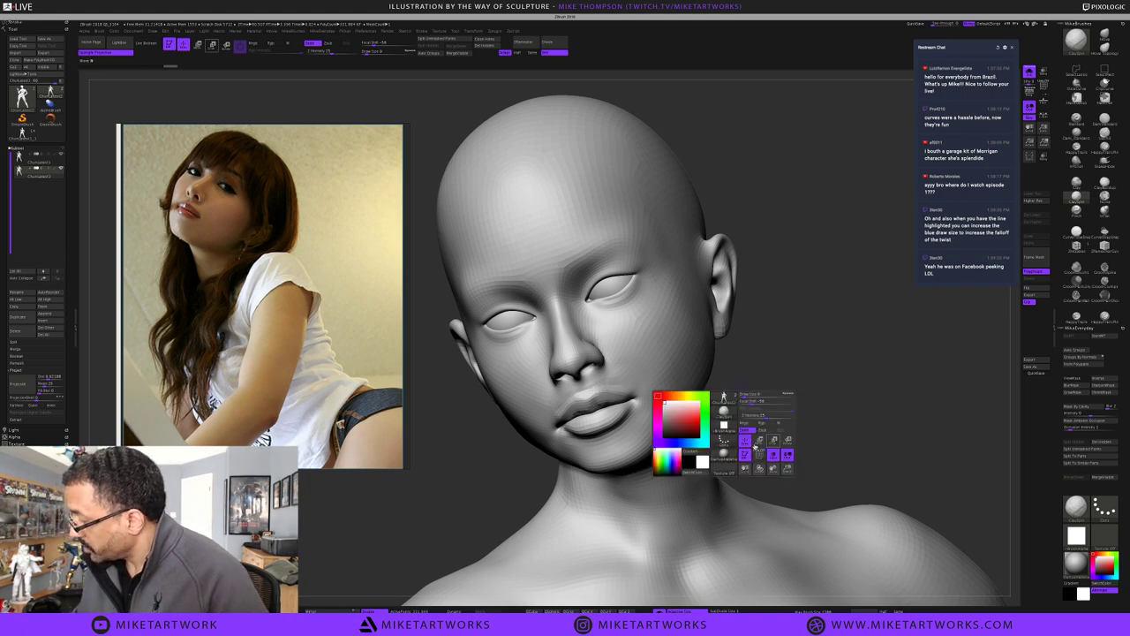
pyautogui.click(756, 450)
pyautogui.press('space')
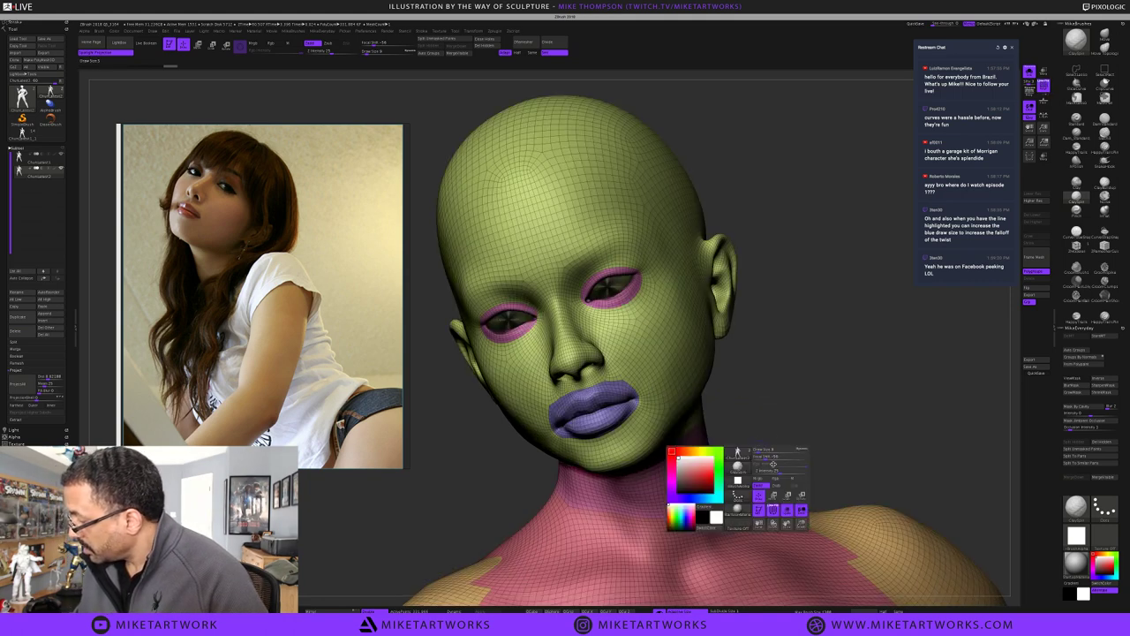
pyautogui.click(773, 510)
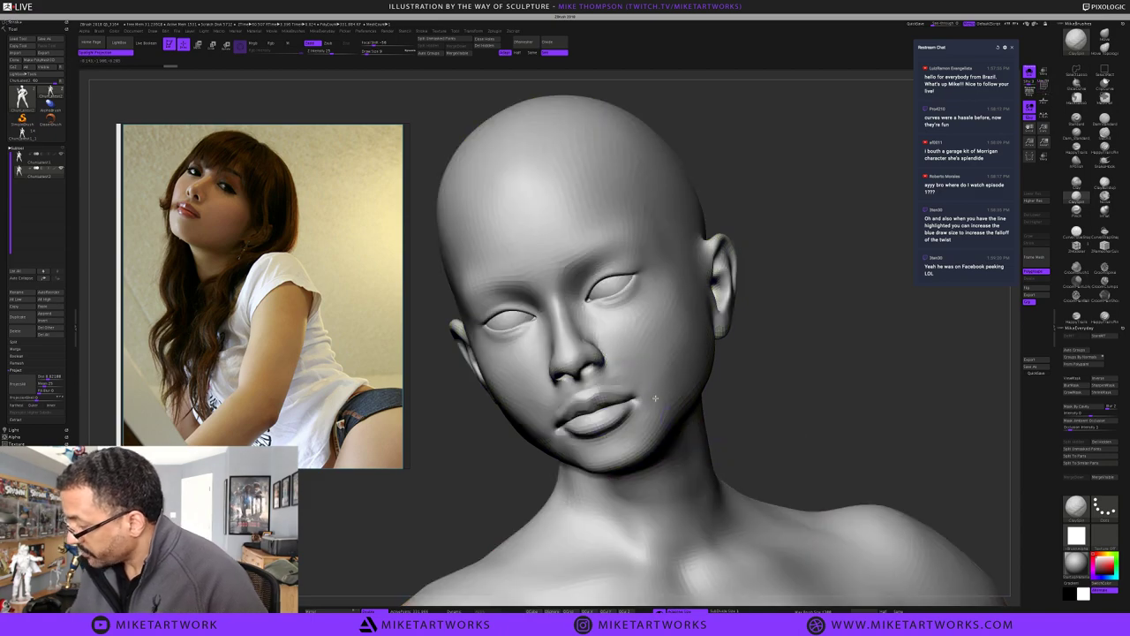
pyautogui.press('space')
pyautogui.click(781, 499)
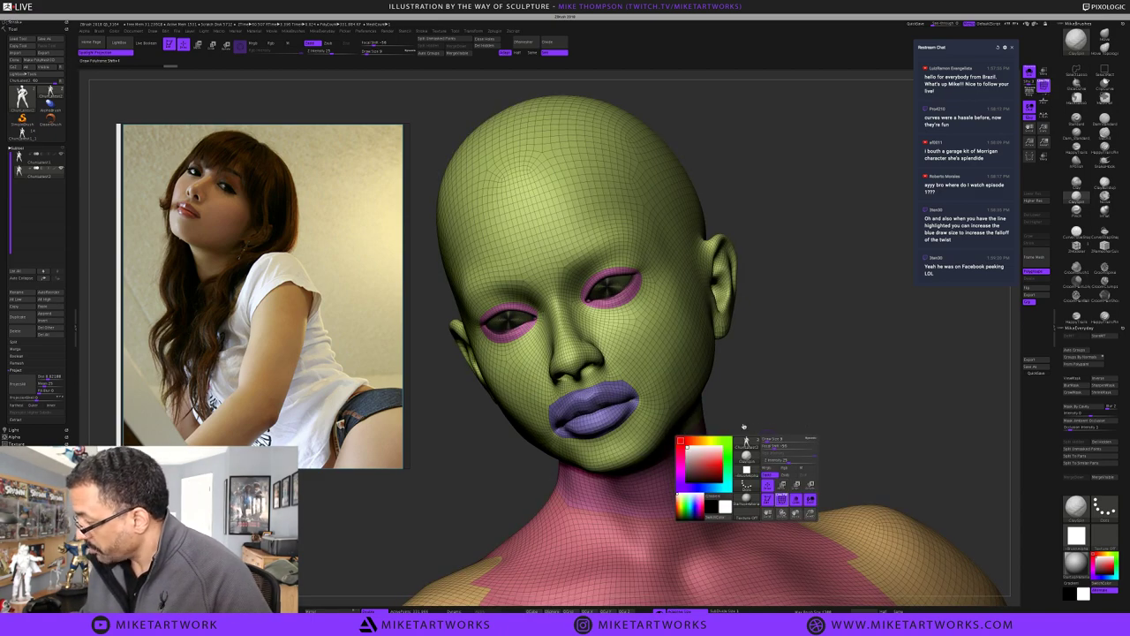
pyautogui.hotkey('shift', 'f')
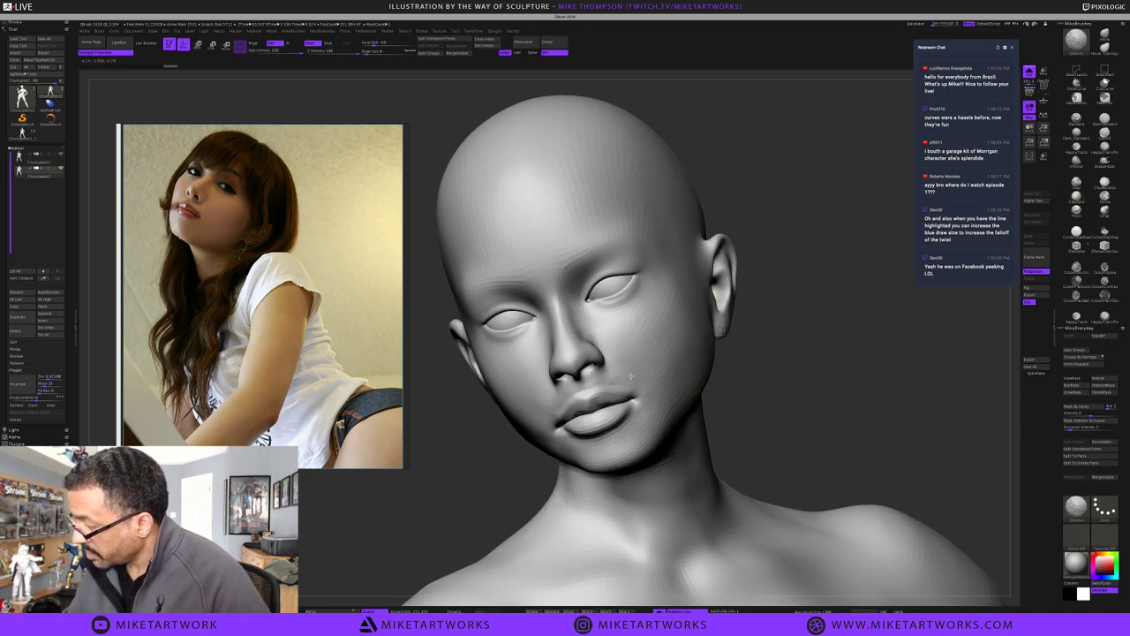
# Smooth the skin between the nose and the upper lip, checking the affected mesh with PolyFrame between strokes
pyautogui.moveTo(779, 400); pyautogui.dragTo(782, 402)
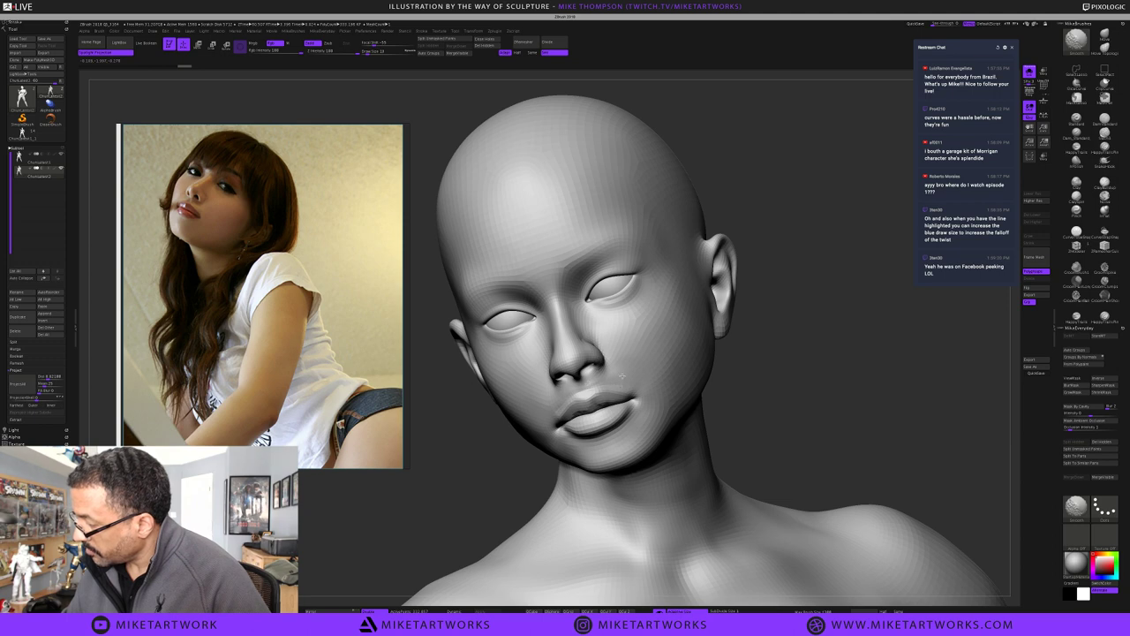
pyautogui.keyDown('shift'); pyautogui.moveTo(625, 369); pyautogui.dragTo(638, 374); pyautogui.keyUp('shift')
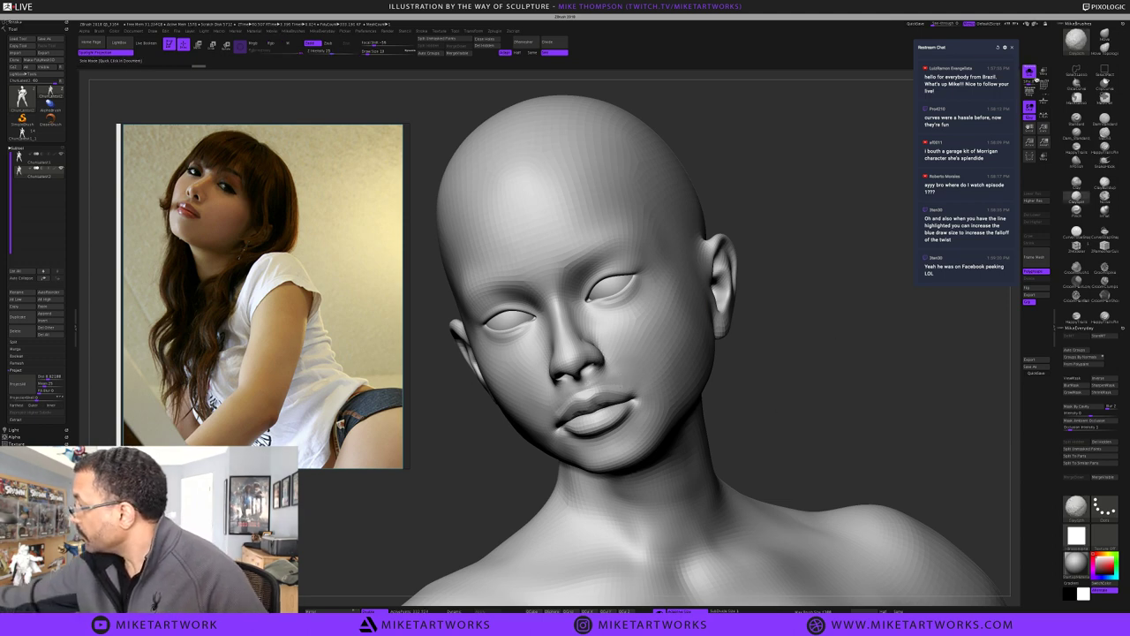
pyautogui.press('space')
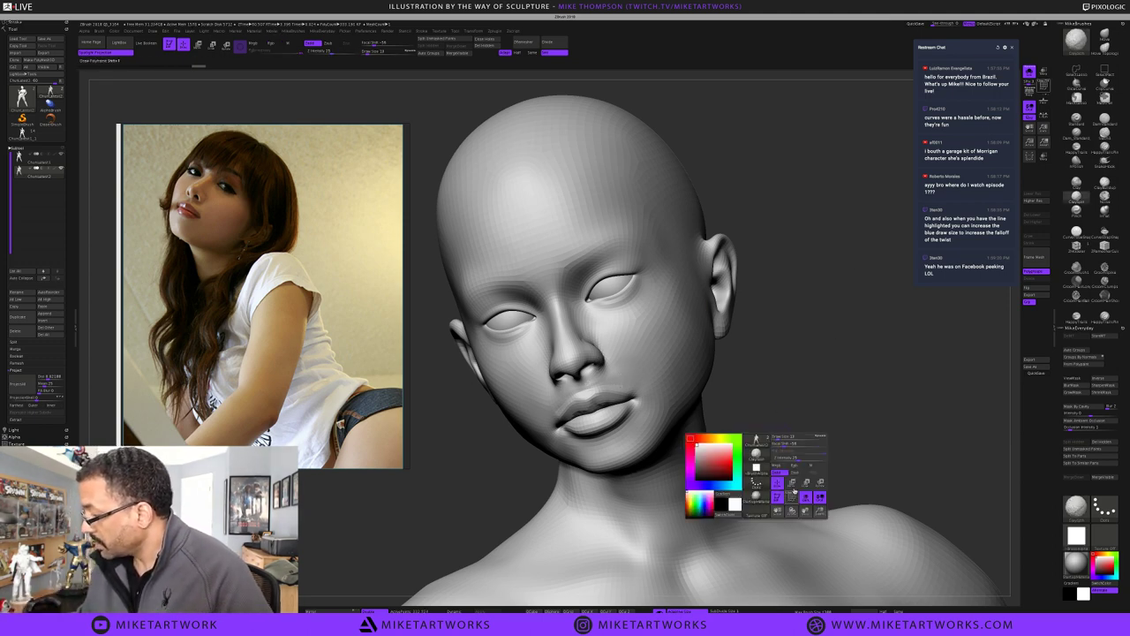
pyautogui.click(792, 491)
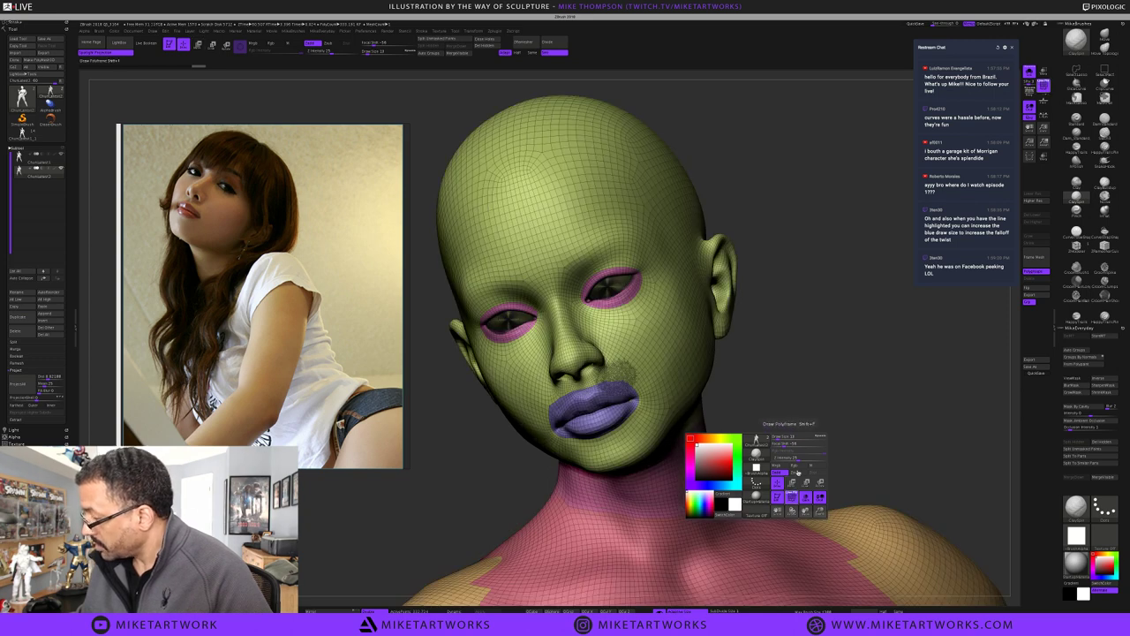
pyautogui.click(792, 491)
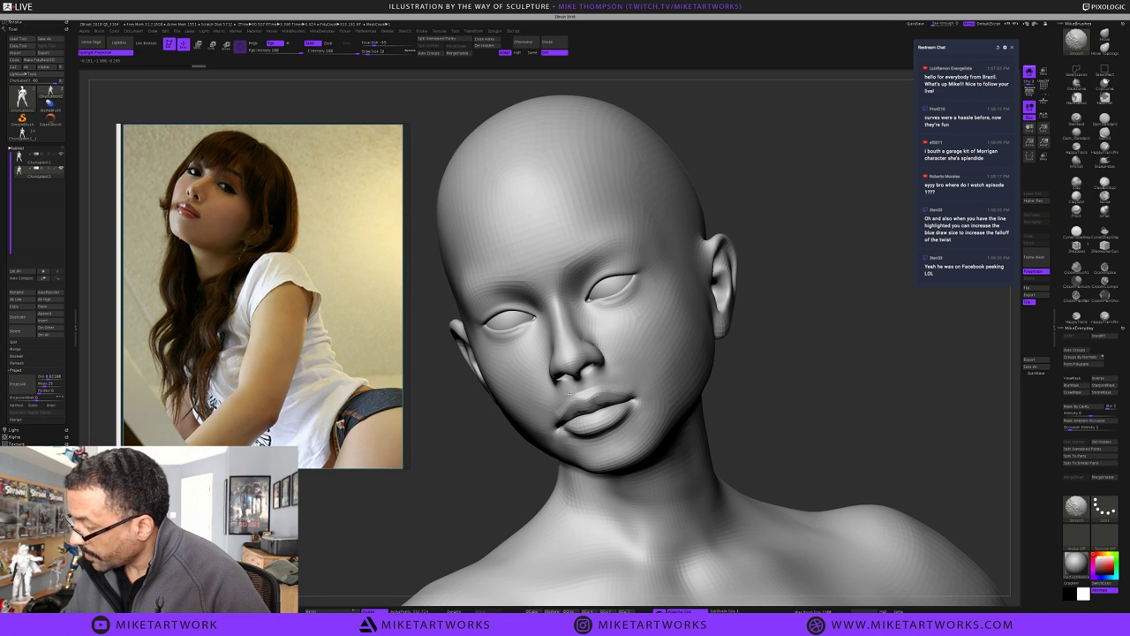
pyautogui.keyDown('shift'); pyautogui.moveTo(581, 388); pyautogui.dragTo(586, 386); pyautogui.keyUp('shift')
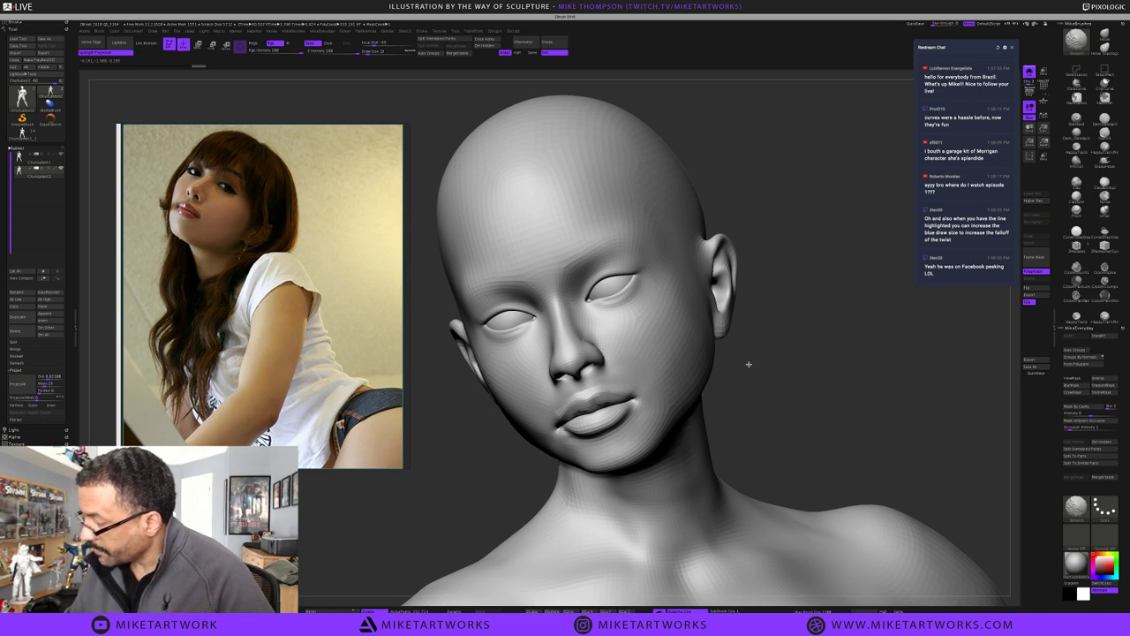
# Adjust the brush draw size and quick-save the project
pyautogui.press('s')
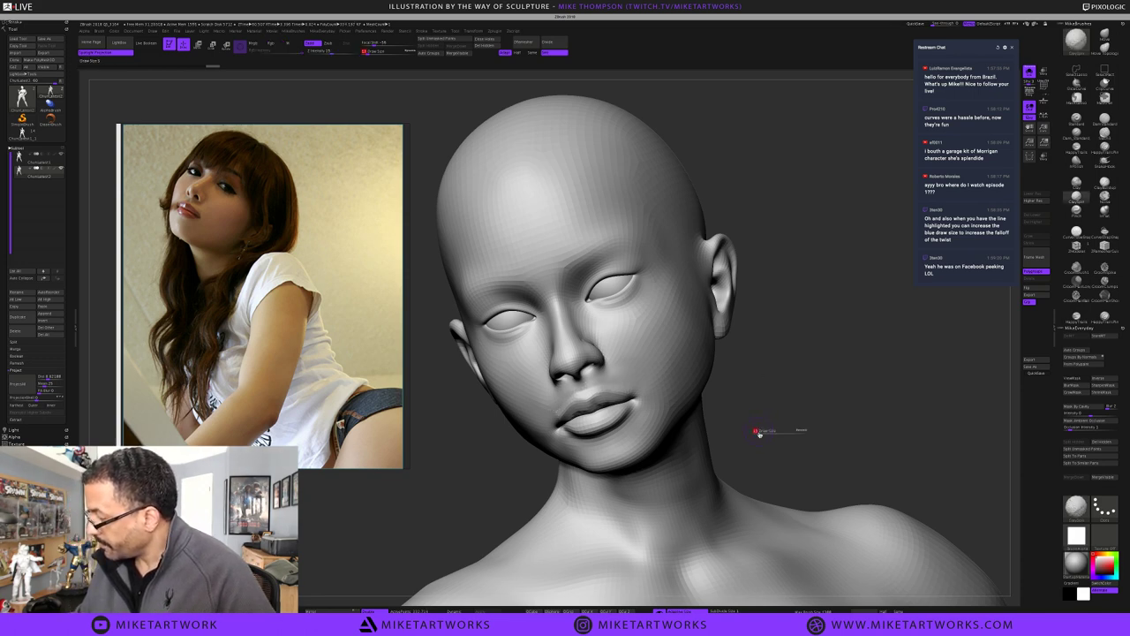
pyautogui.click(756, 432)
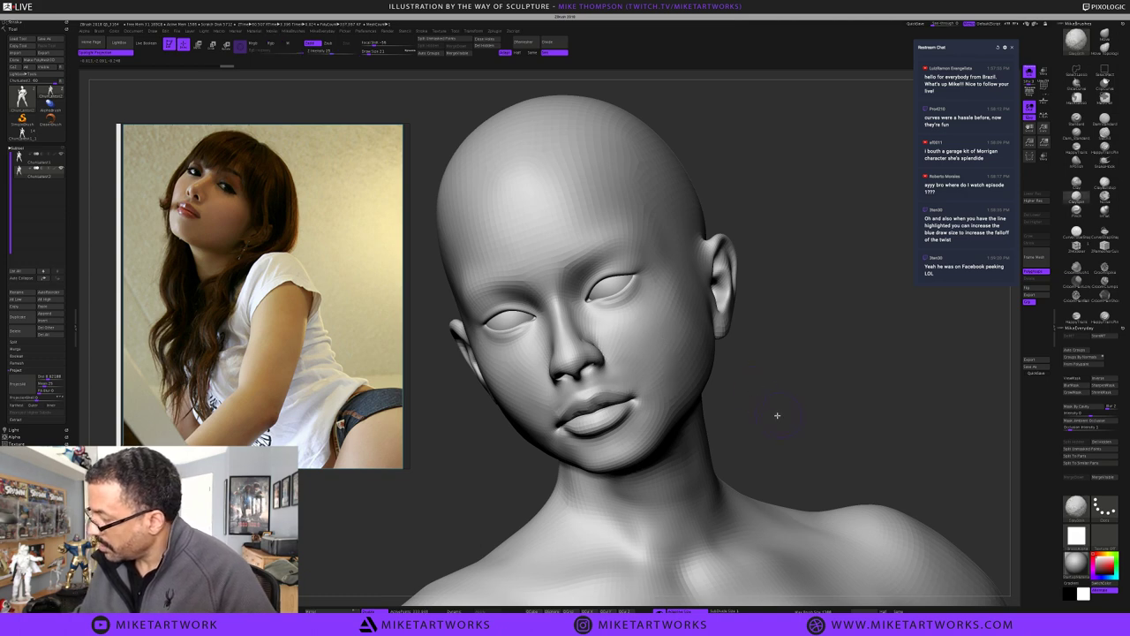
pyautogui.press('s')
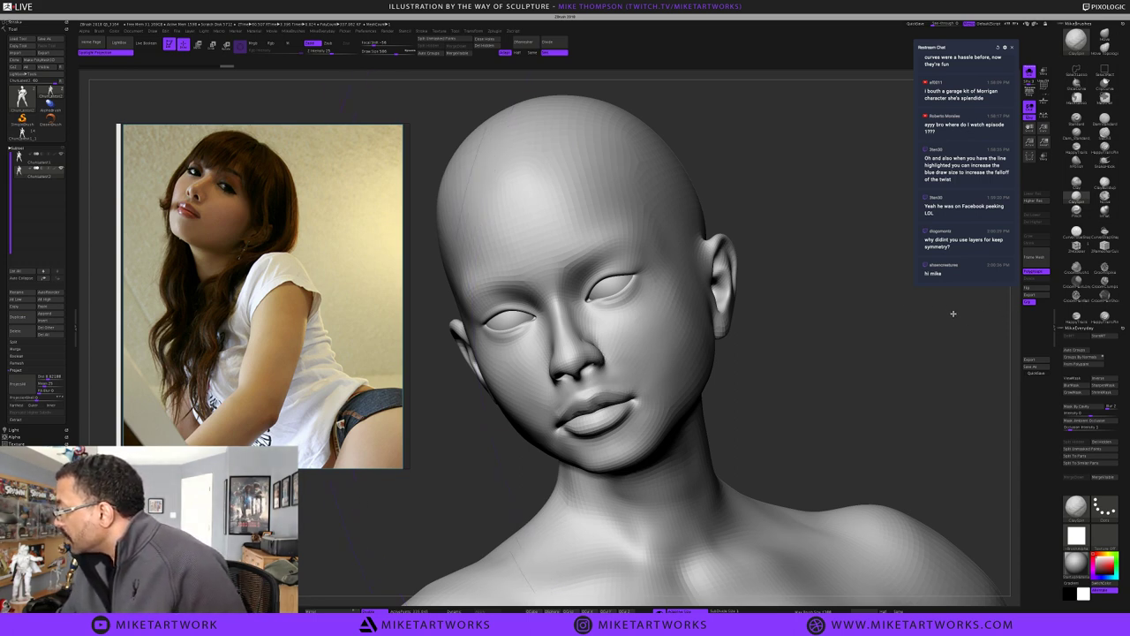
pyautogui.click(1038, 261)
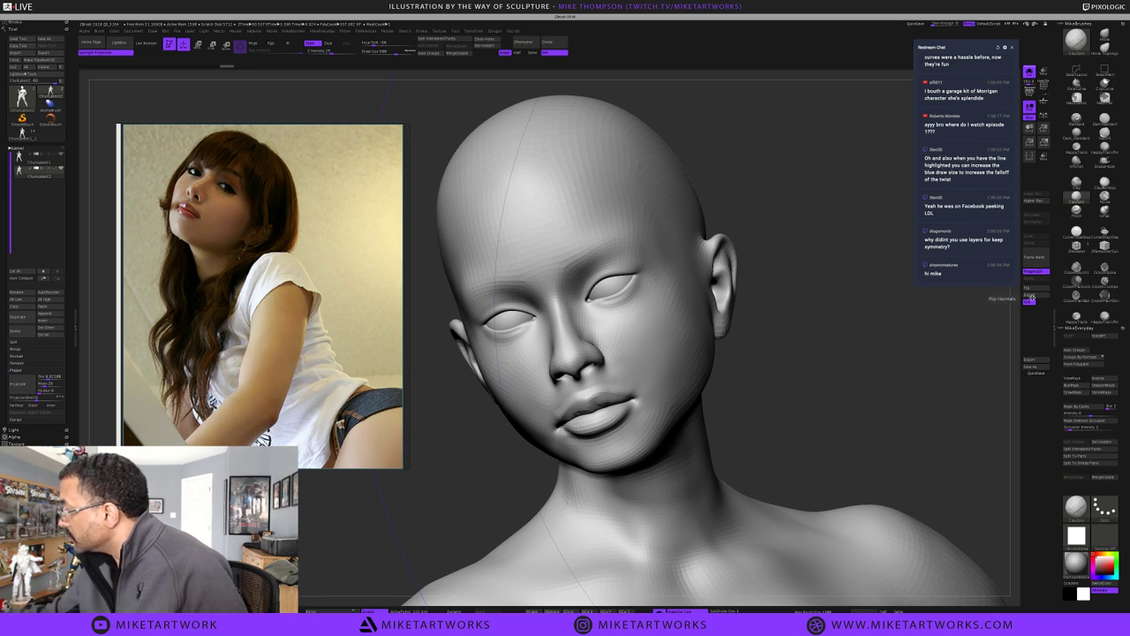
pyautogui.click(1035, 372)
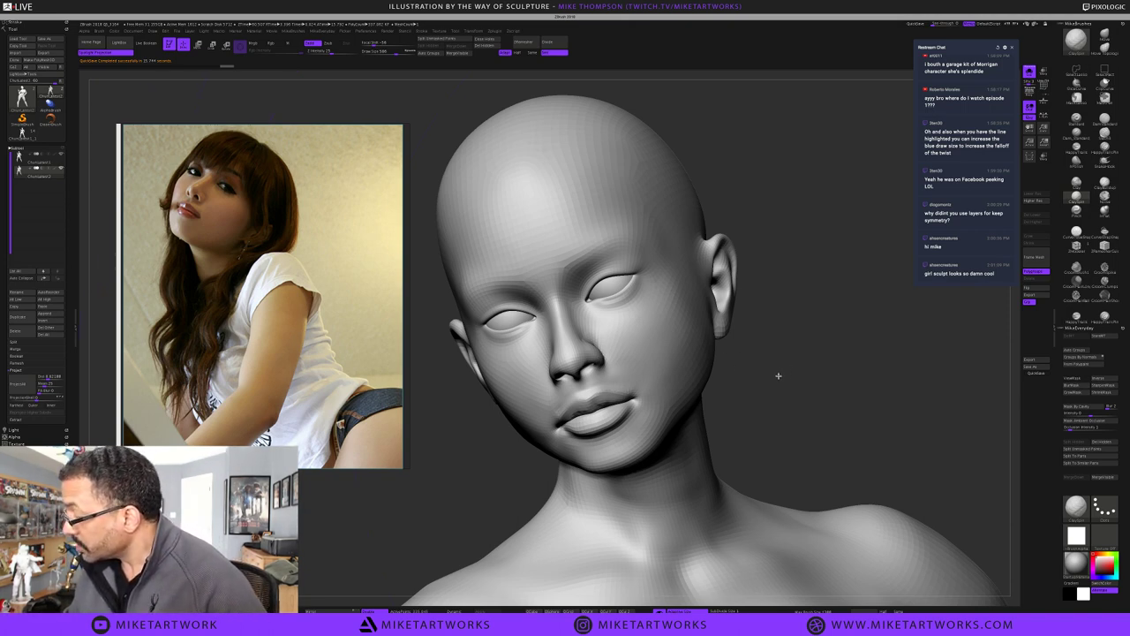
# Readjust the brush draw size and orient the head in side profile with the ear facing the camera
pyautogui.moveTo(799, 373); pyautogui.dragTo(784, 374)
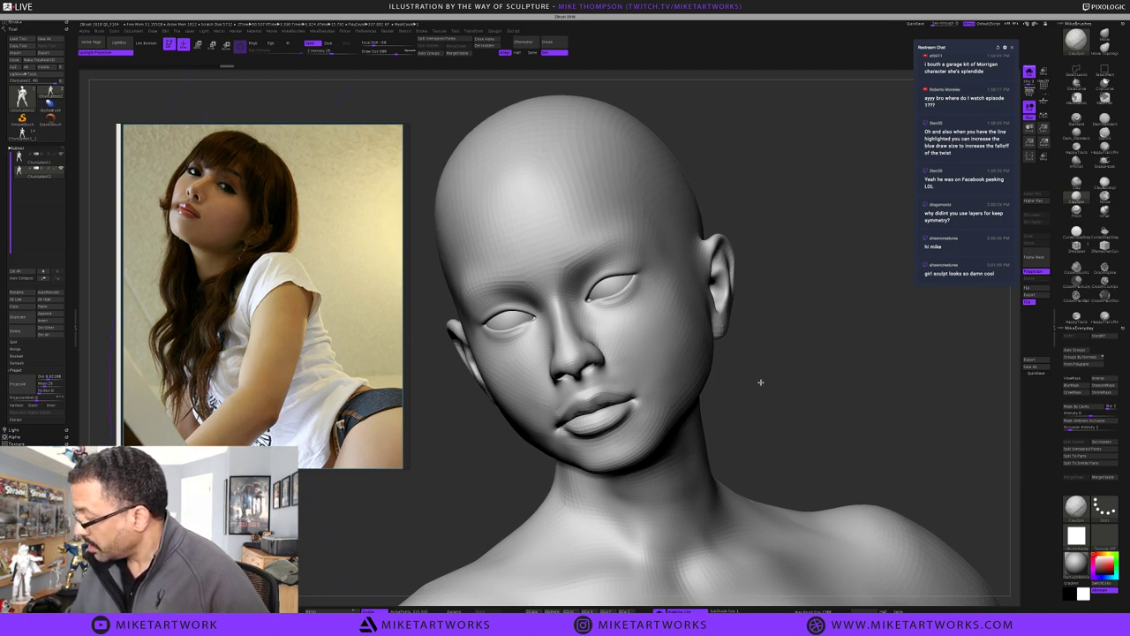
pyautogui.press('s')
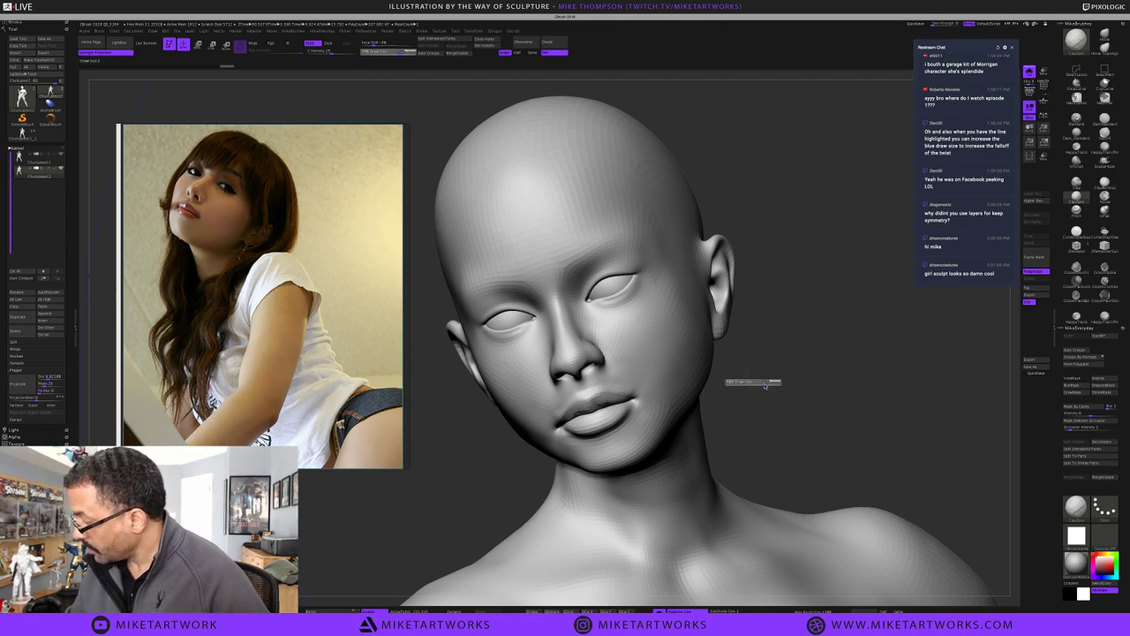
pyautogui.moveTo(753, 395); pyautogui.dragTo(740, 396)
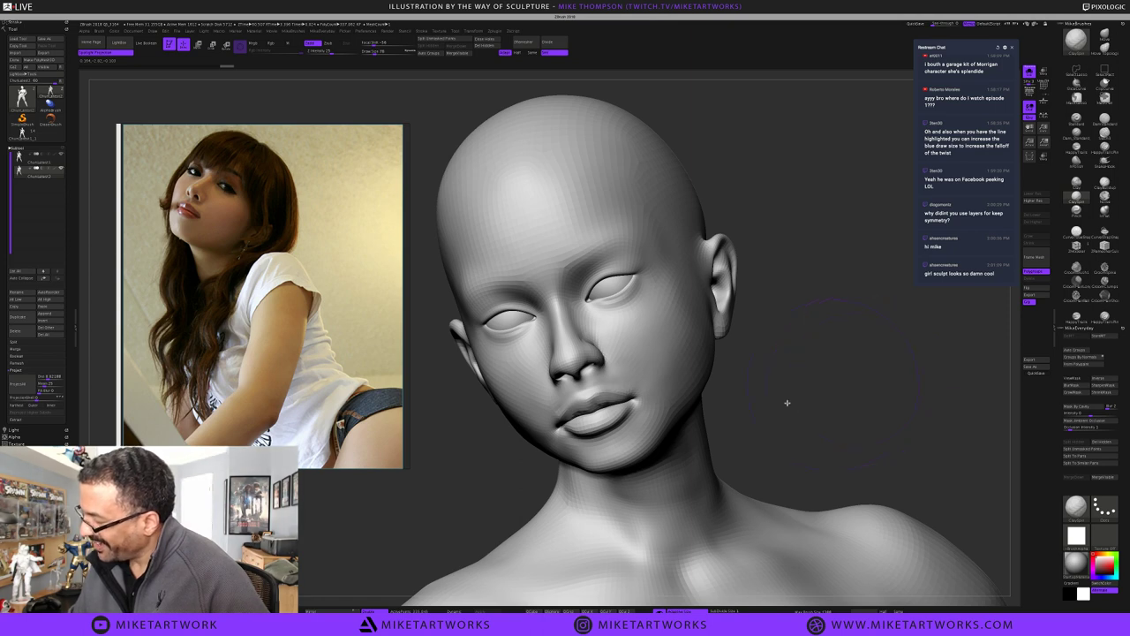
pyautogui.moveTo(812, 391); pyautogui.dragTo(774, 423)
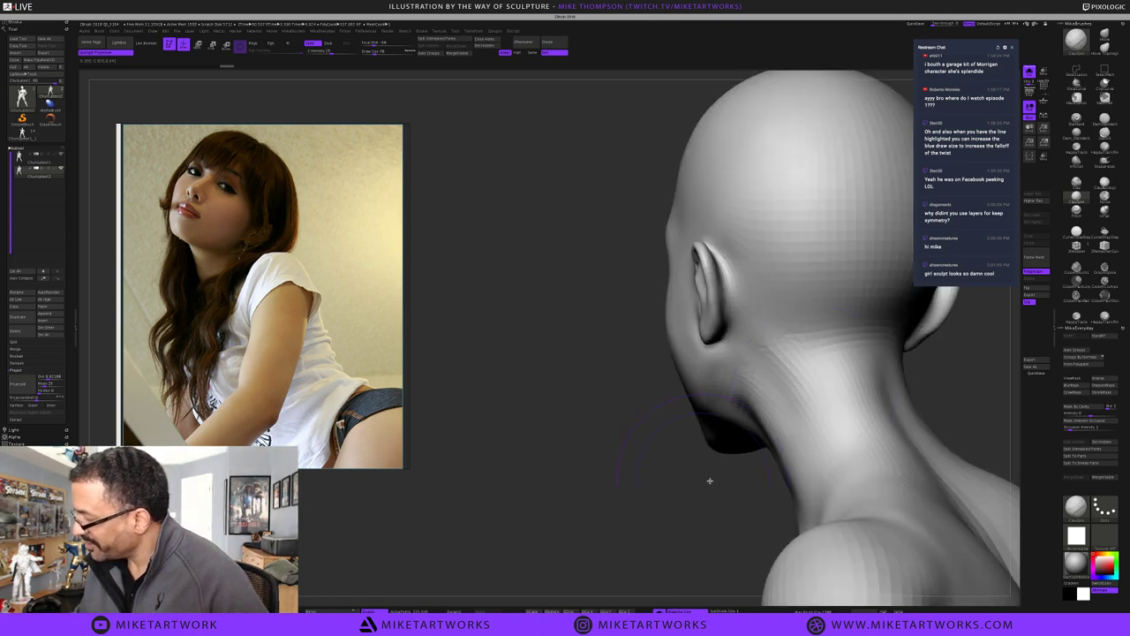
pyautogui.moveTo(711, 479); pyautogui.dragTo(714, 476)
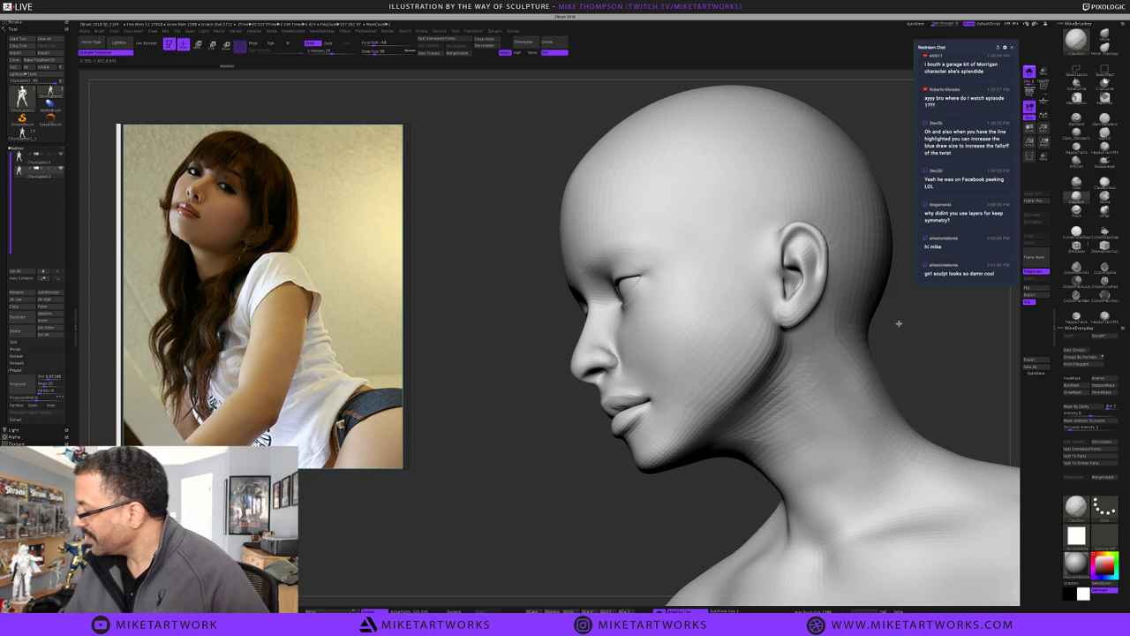
pyautogui.moveTo(899, 323); pyautogui.dragTo(904, 325)
pyautogui.press('s')
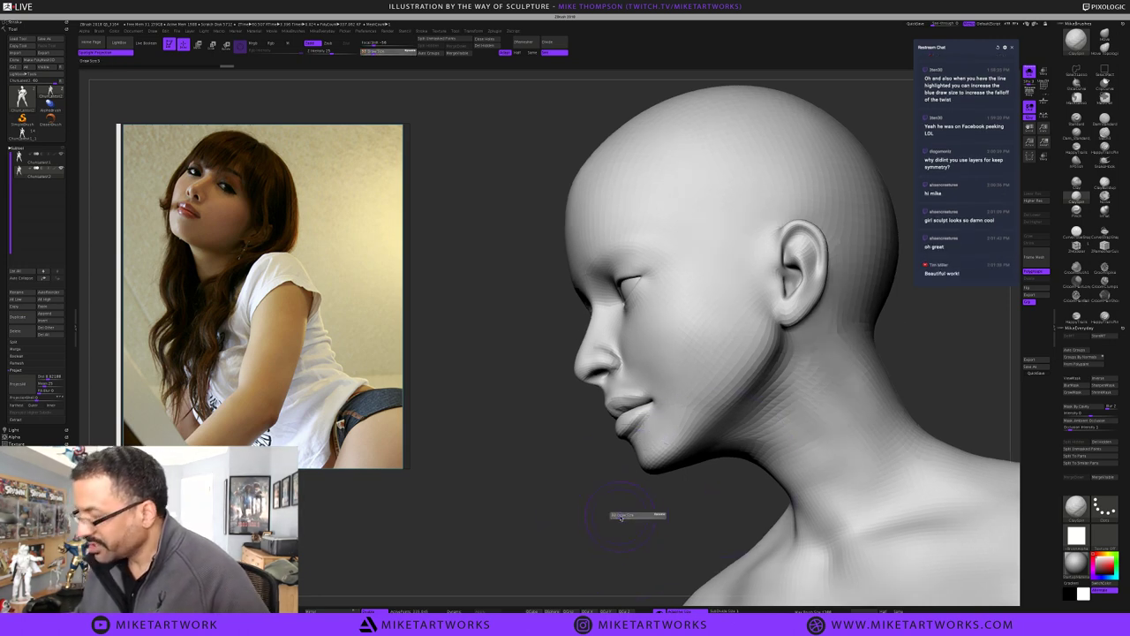
# Switch the reference board to a close-up of the model's face with the white hair buns and ribbons
pyautogui.doubleClick(281, 240)
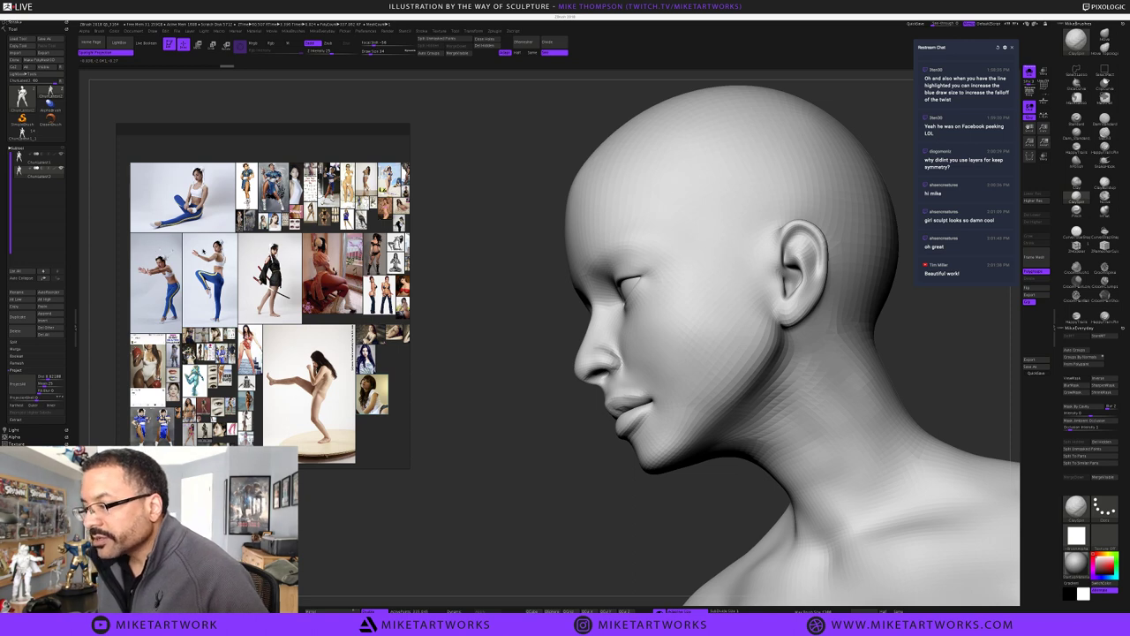
pyautogui.press('Right')
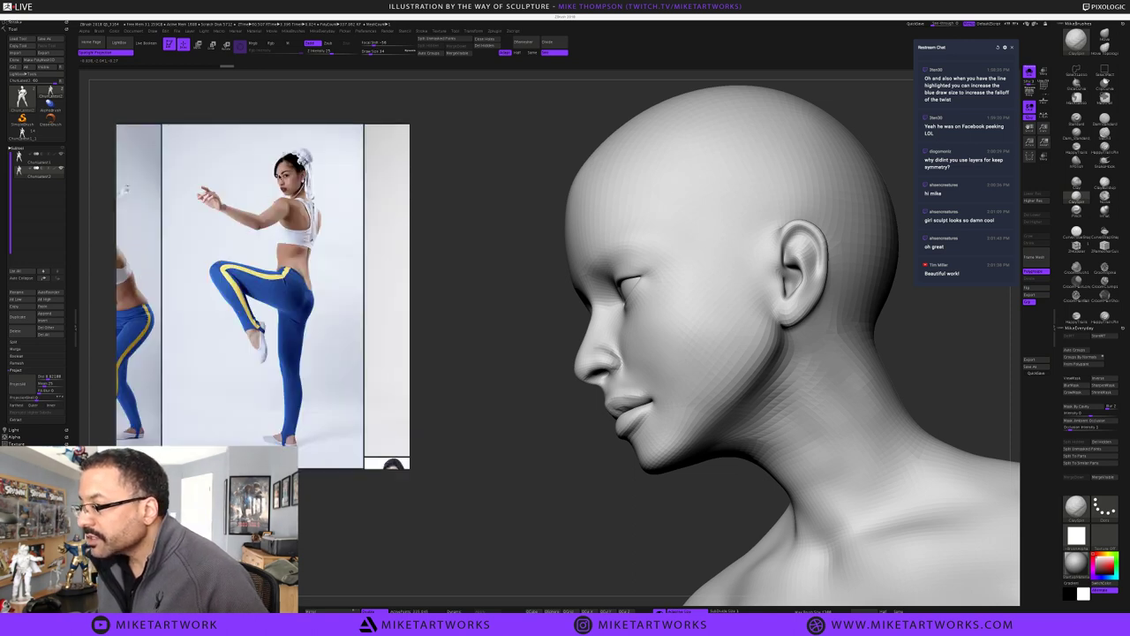
pyautogui.scroll(-4, 283, 180)
pyautogui.scroll(11, 284, 184)
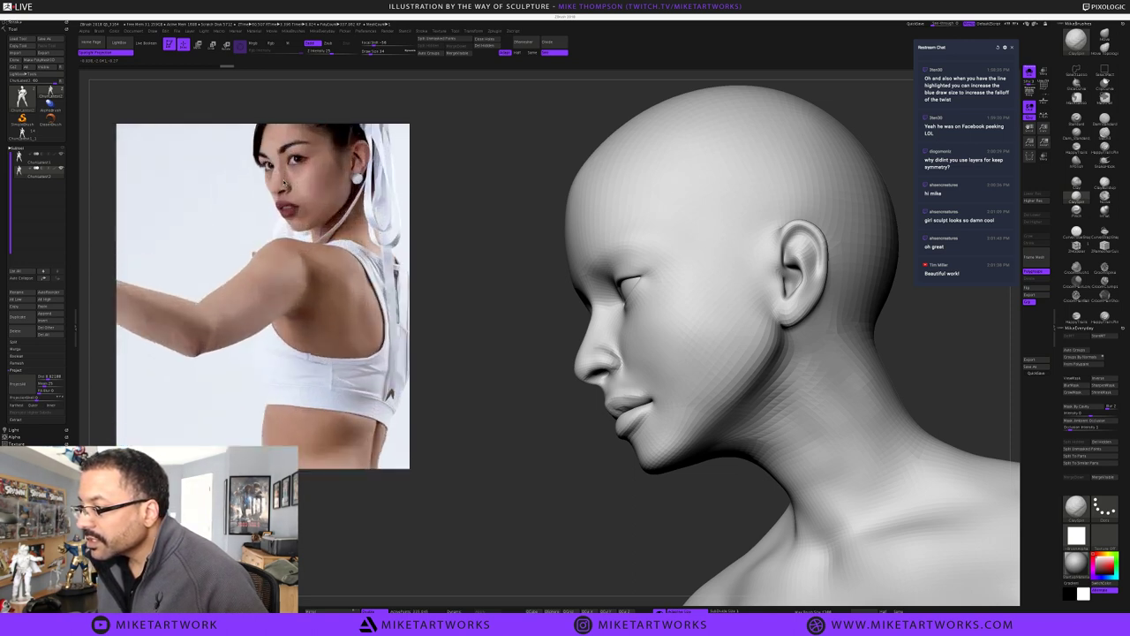
pyautogui.press('Right')
pyautogui.press('Right')
pyautogui.press('Right')
pyautogui.press('Right')
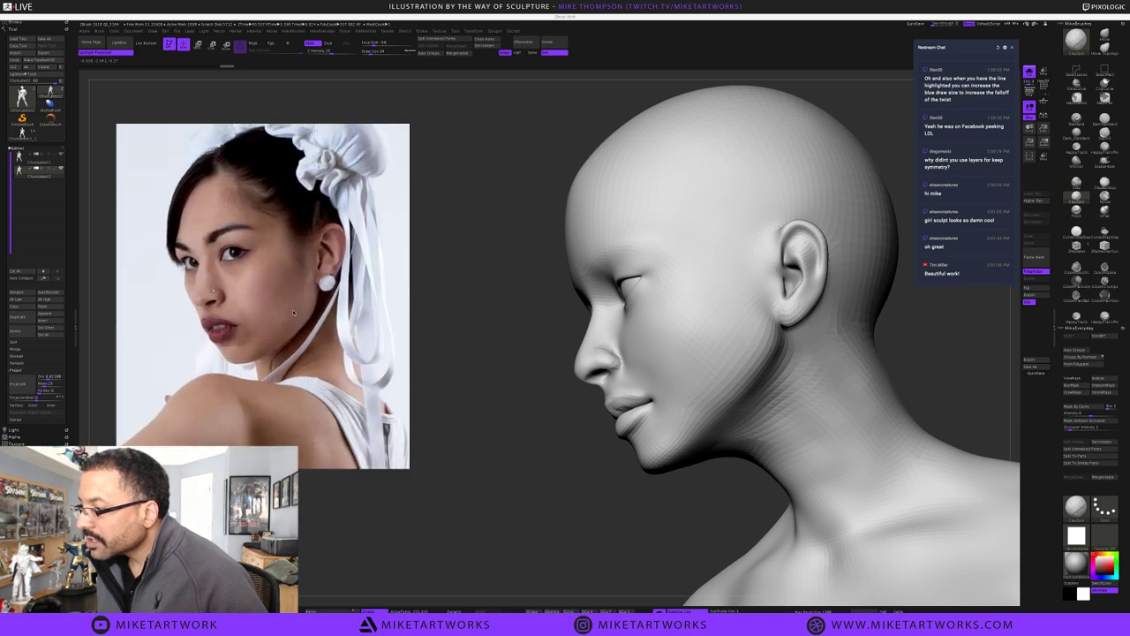
pyautogui.press('Right')
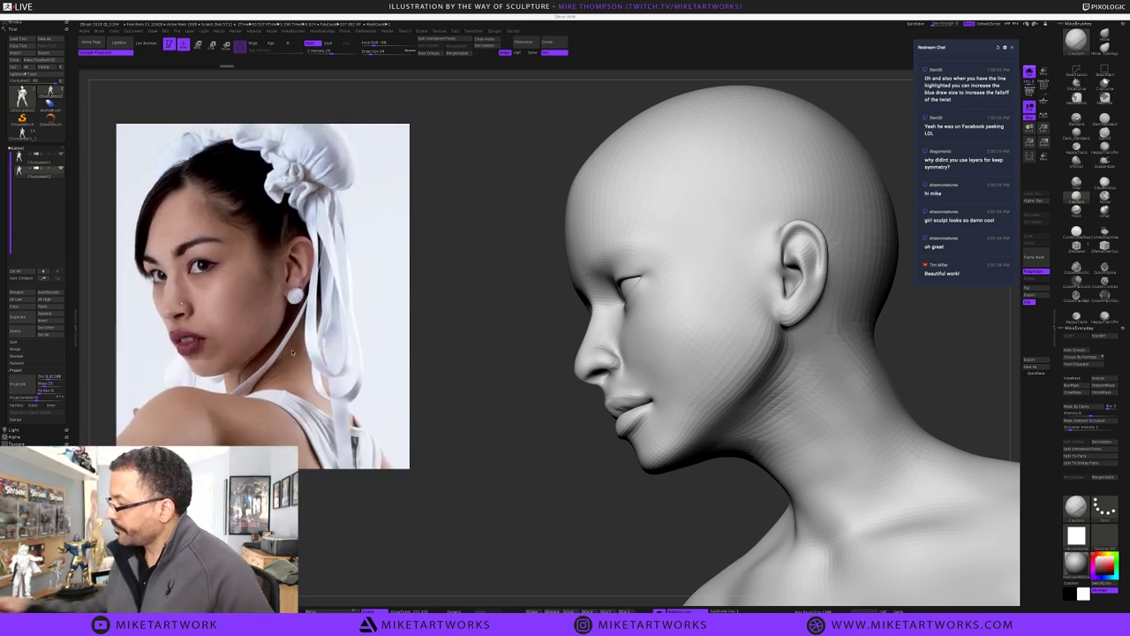
pyautogui.press('Right')
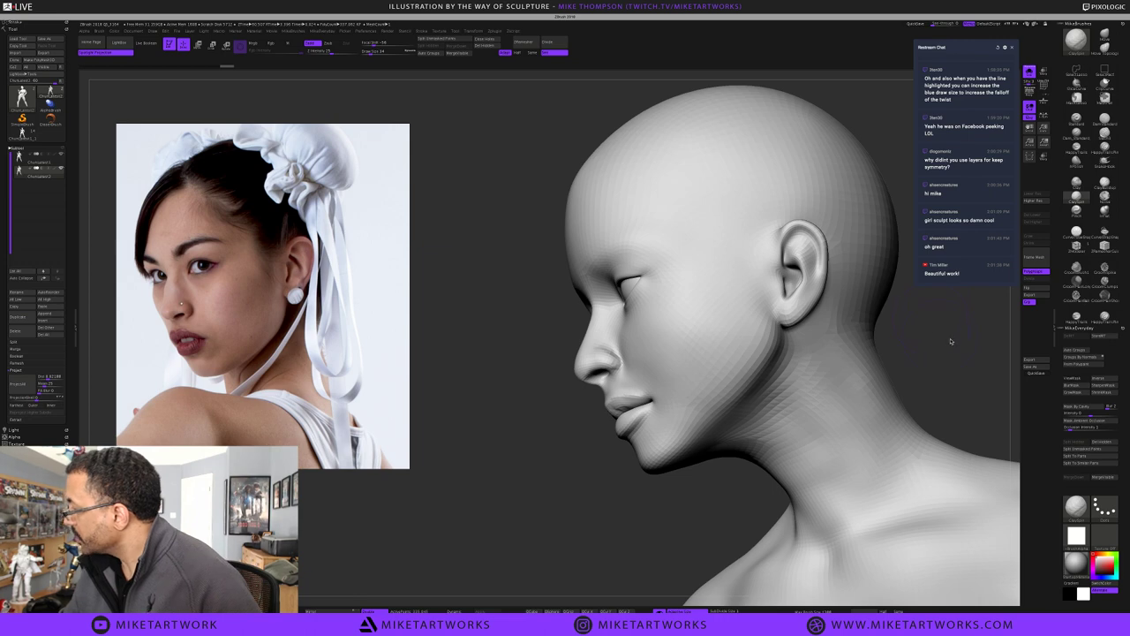
# Set a suitable draw size and lightly smooth the inside of the ear
pyautogui.press('s')
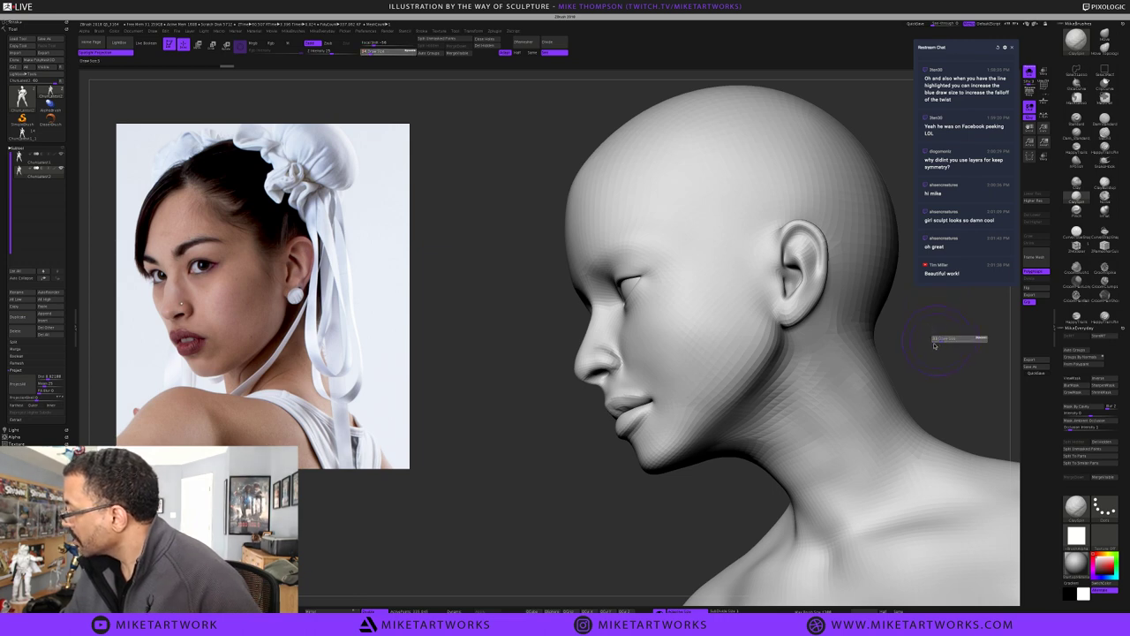
pyautogui.press('s')
pyautogui.moveTo(949, 344); pyautogui.dragTo(947, 345)
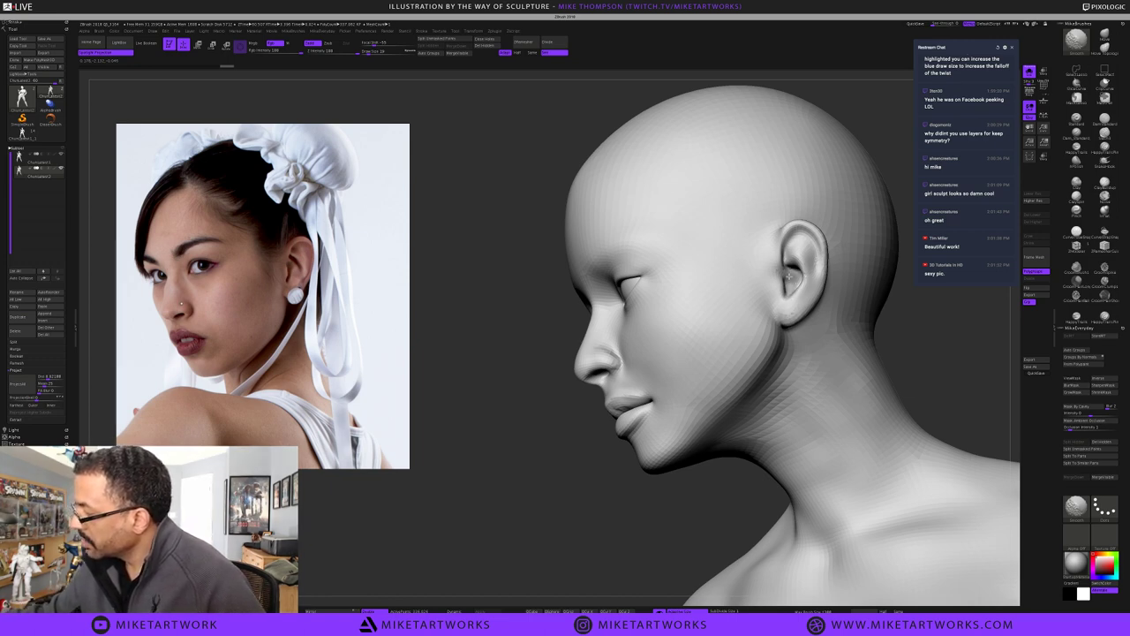
pyautogui.keyDown('shift'); pyautogui.moveTo(905, 361); pyautogui.dragTo(869, 380); pyautogui.keyUp('shift')
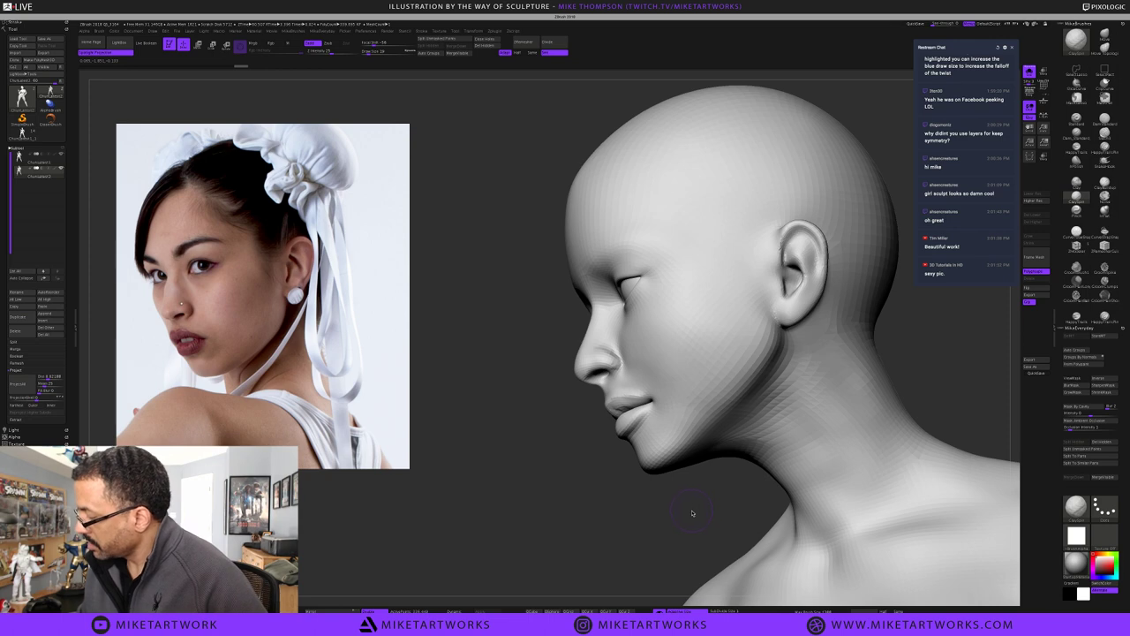
# Build up the upper rim of the ear with a small clay brush, following the curve of the helix
pyautogui.press('s')
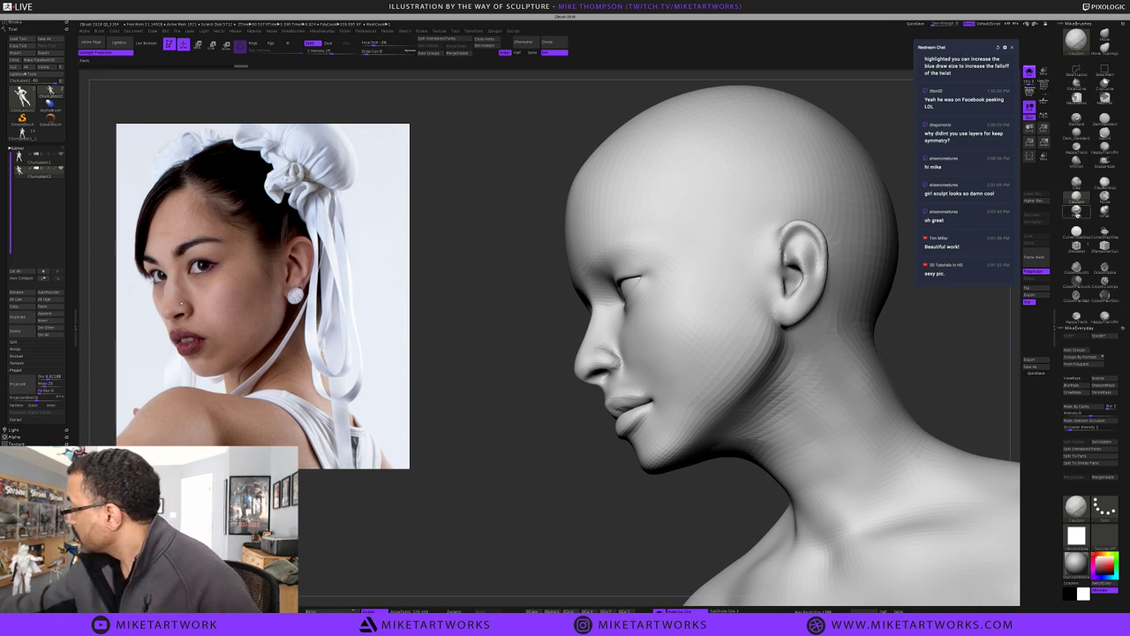
pyautogui.press('b')
pyautogui.click(802, 274)
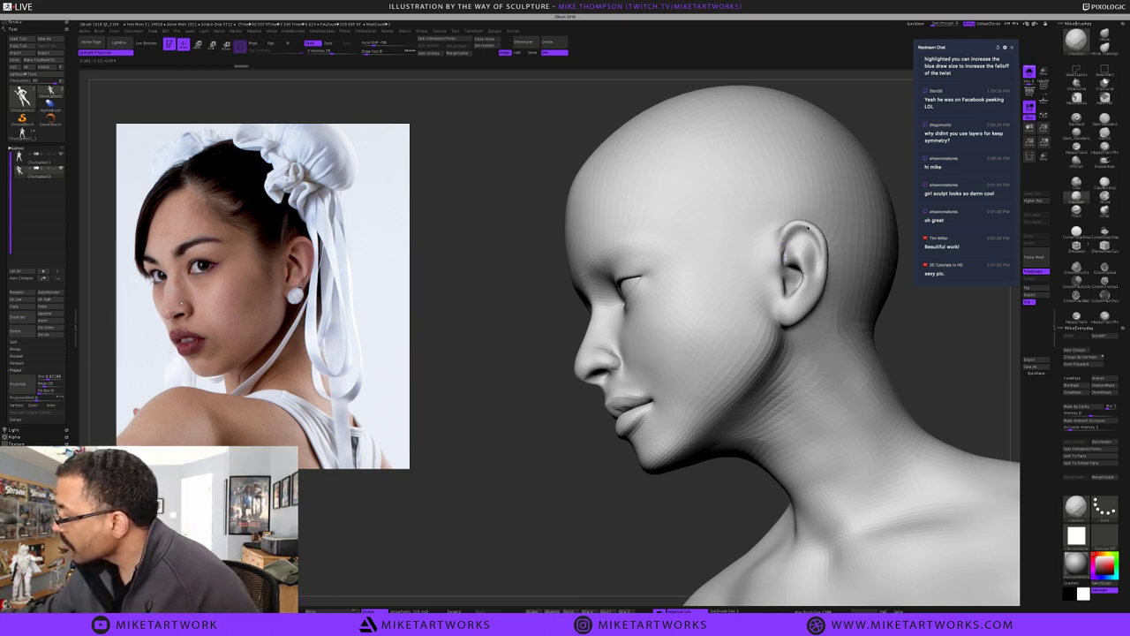
pyautogui.moveTo(785, 244); pyautogui.dragTo(812, 230)
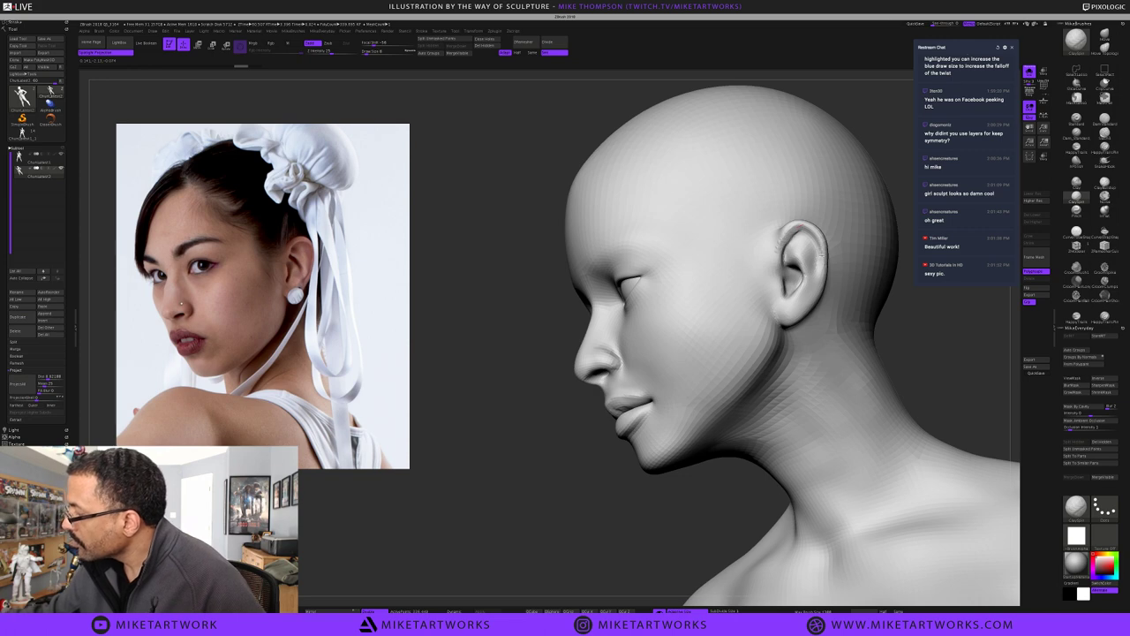
pyautogui.moveTo(799, 228); pyautogui.dragTo(821, 254)
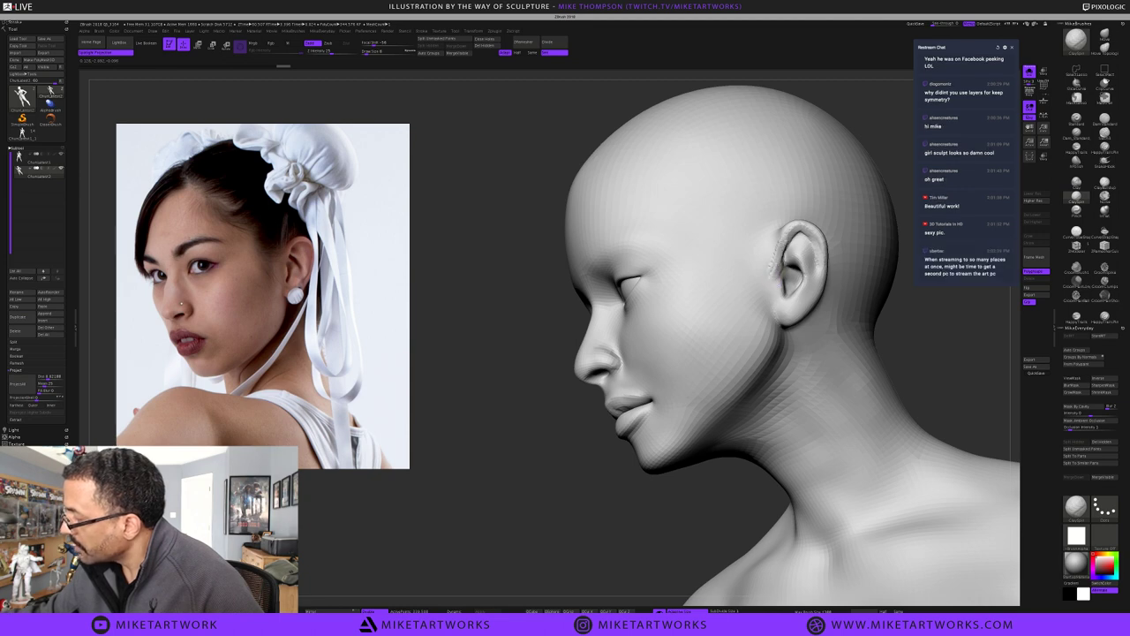
# Smooth the fresh strokes on the ear's upper rim and readjust the brush draw size
pyautogui.press('shift')
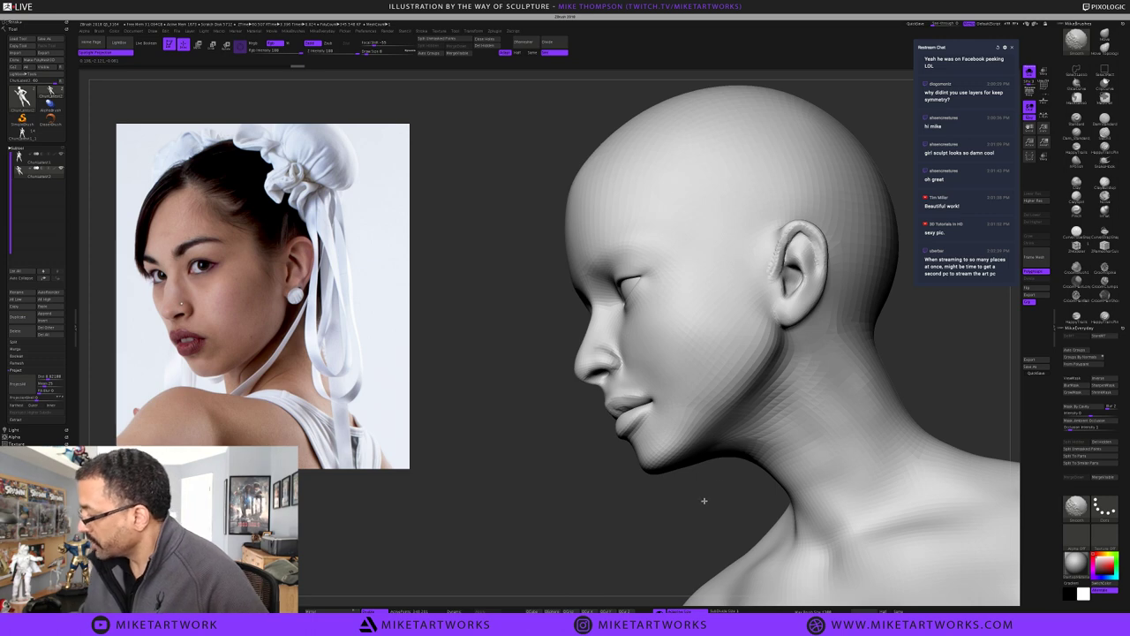
pyautogui.press('s')
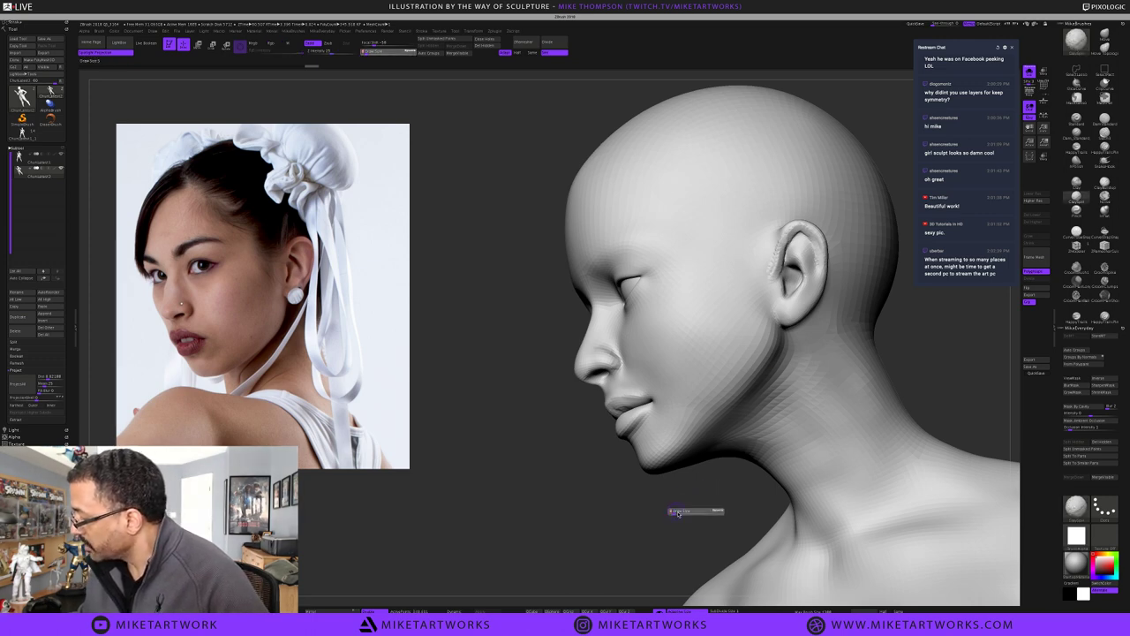
pyautogui.press('s')
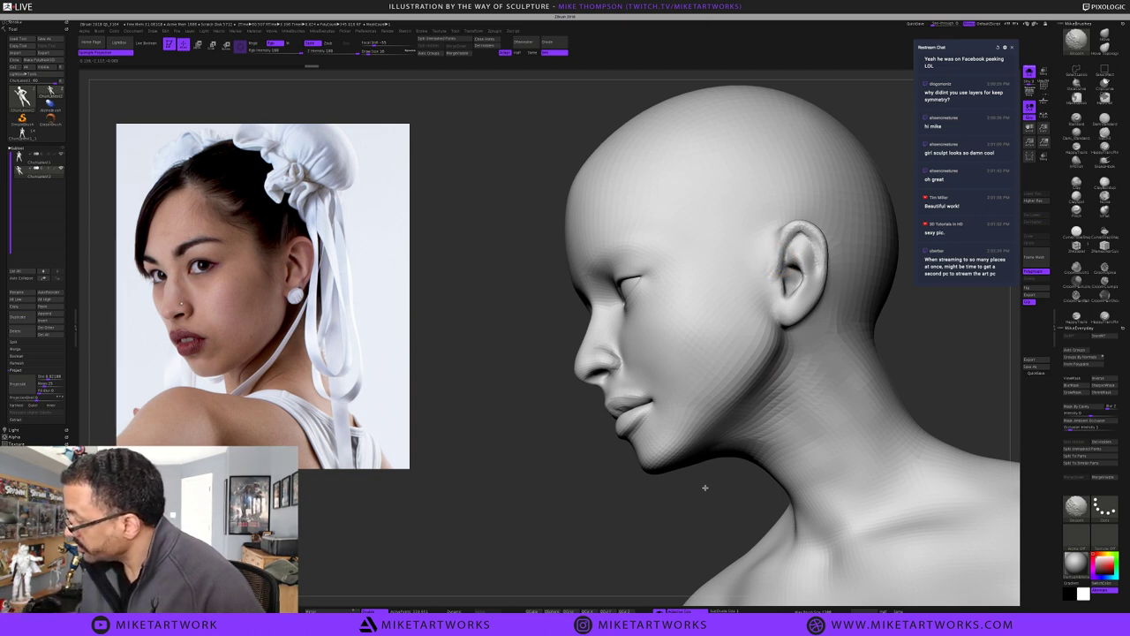
pyautogui.keyDown('ctrl'); pyautogui.moveTo(705, 490); pyautogui.dragTo(703, 497); pyautogui.keyUp('ctrl')
pyautogui.press('s')
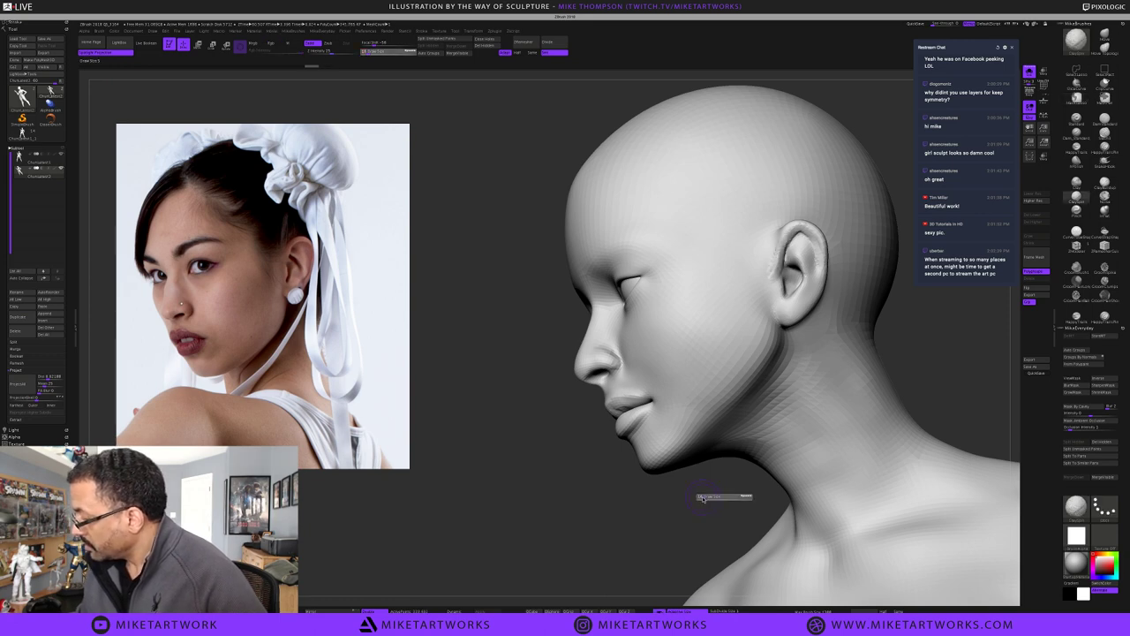
pyautogui.press('s')
pyautogui.click(703, 502)
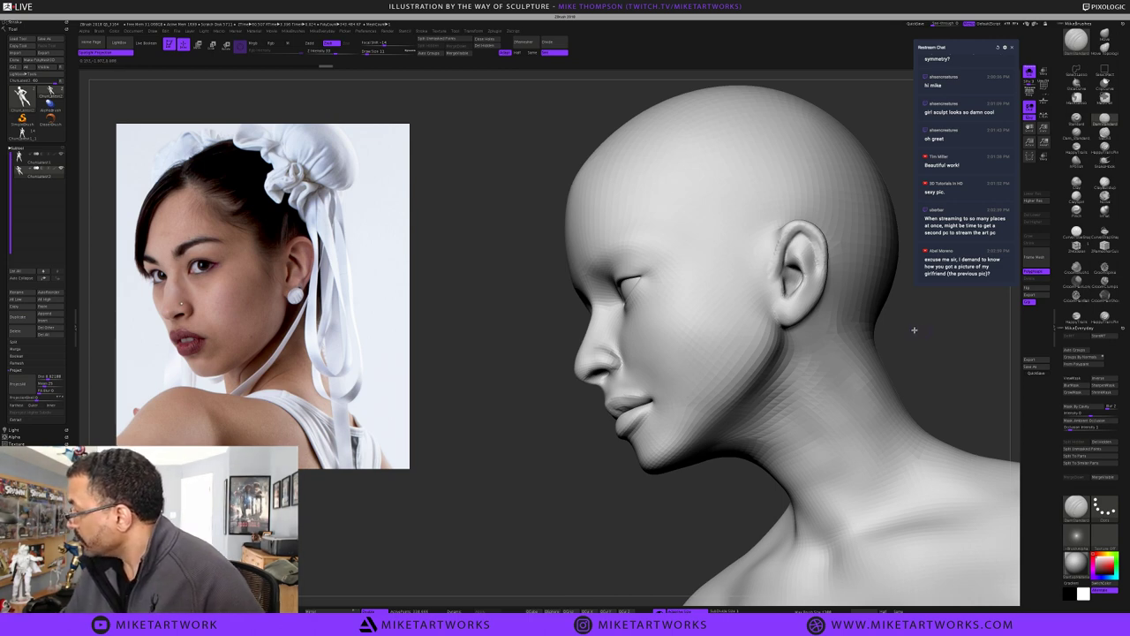
# Carve along the groove inside the ear's rim and smooth the area above the earlobe
pyautogui.moveTo(878, 330)
pyautogui.mouseDown()
pyautogui.moveTo(848, 346)
pyautogui.moveTo(890, 325)
pyautogui.moveTo(853, 335)
pyautogui.moveTo(865, 318)
pyautogui.mouseUp()
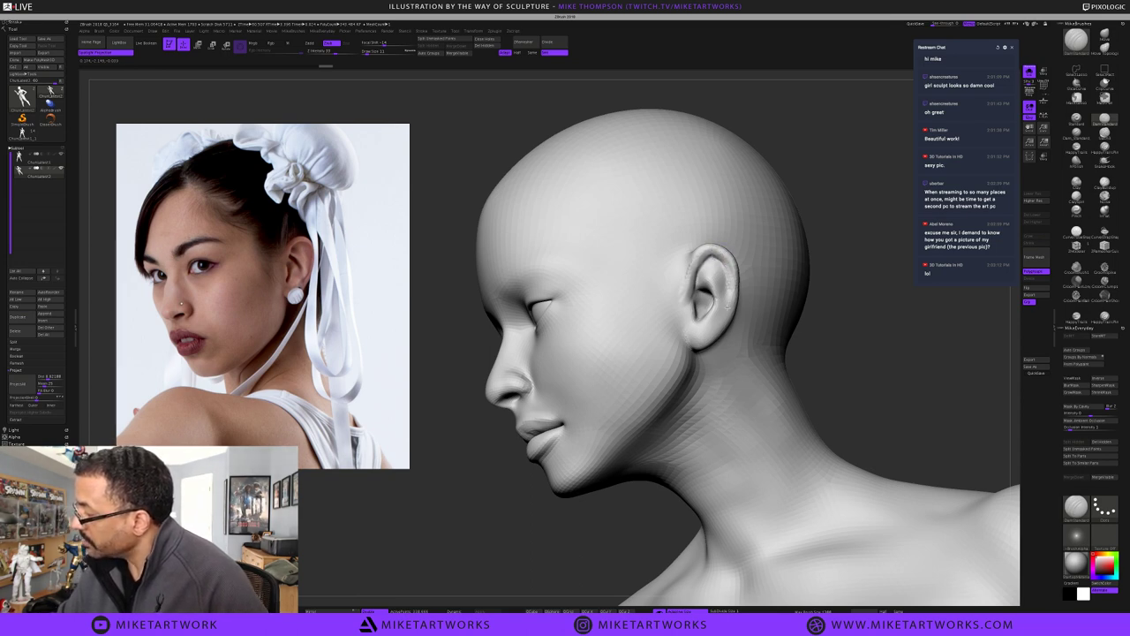
pyautogui.moveTo(726, 272); pyautogui.dragTo(728, 289)
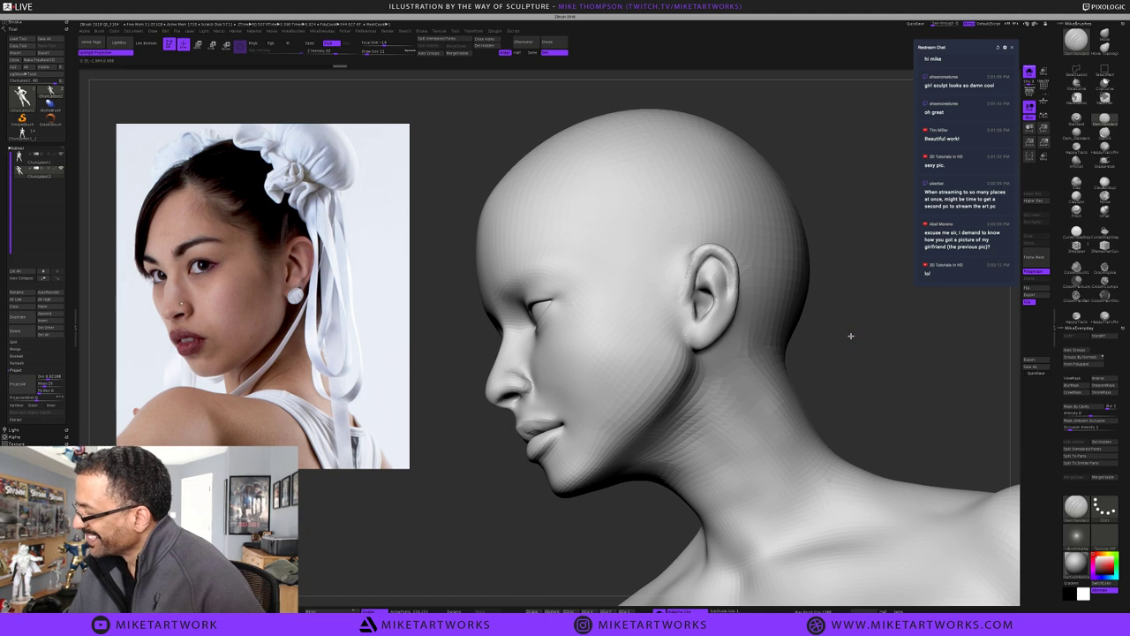
pyautogui.moveTo(864, 335); pyautogui.dragTo(817, 321)
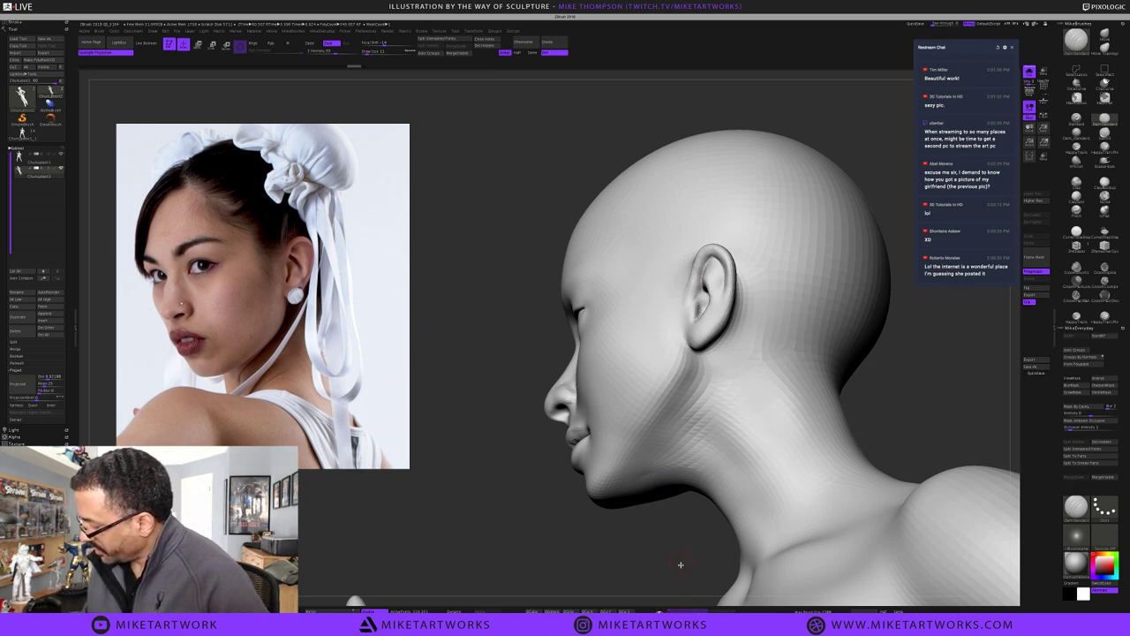
pyautogui.moveTo(703, 511); pyautogui.dragTo(764, 508)
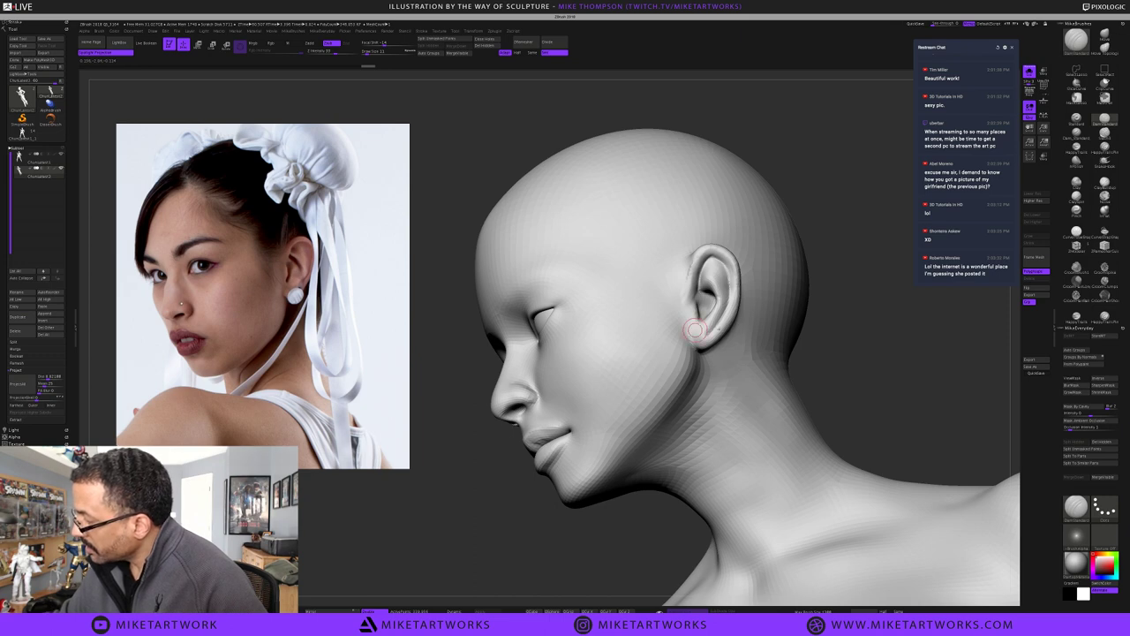
pyautogui.keyDown('shift'); pyautogui.moveTo(710, 335); pyautogui.dragTo(720, 318); pyautogui.keyUp('shift')
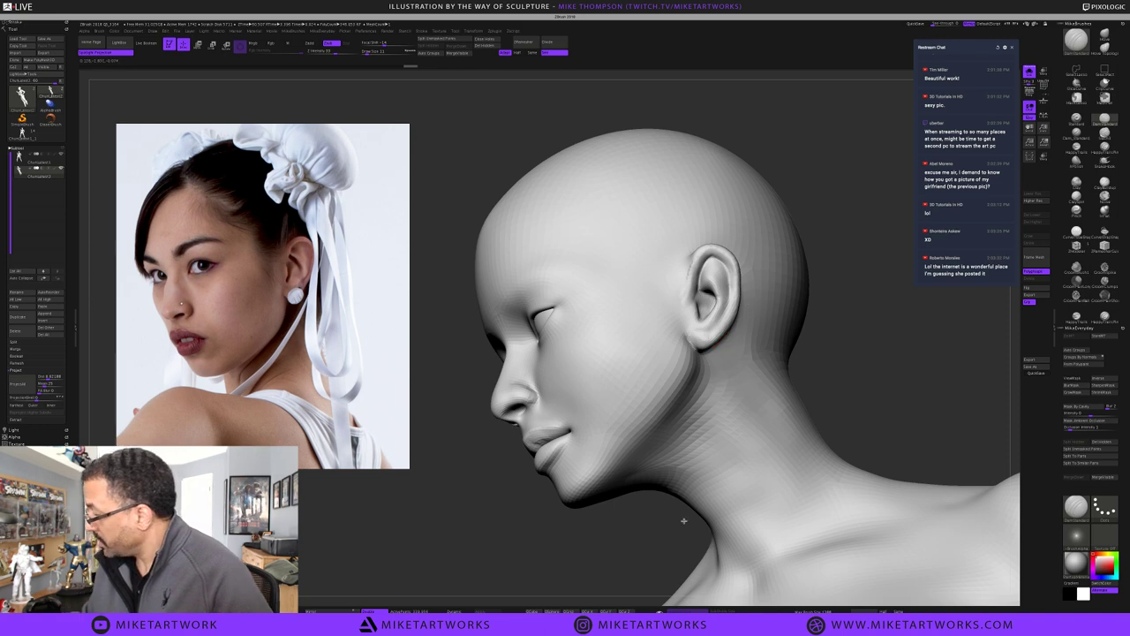
# Build up the inner fold of the ear with the clay brush and soften it with light smoothing
pyautogui.press('s')
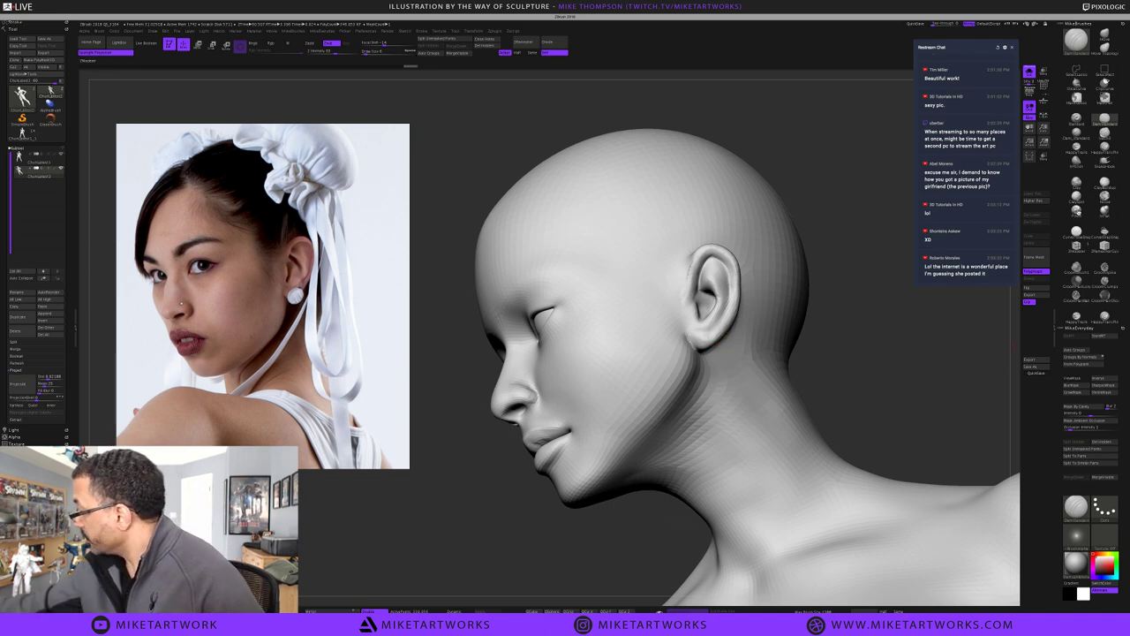
pyautogui.click(1076, 199)
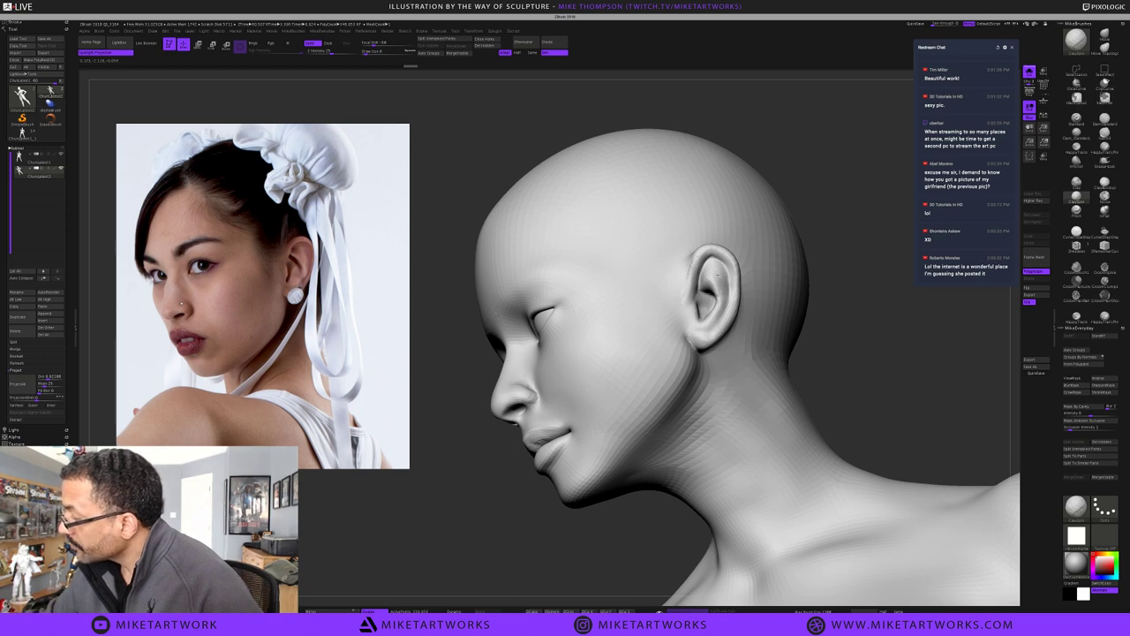
pyautogui.moveTo(725, 296)
pyautogui.mouseDown()
pyautogui.moveTo(712, 267)
pyautogui.moveTo(725, 300)
pyautogui.mouseUp()
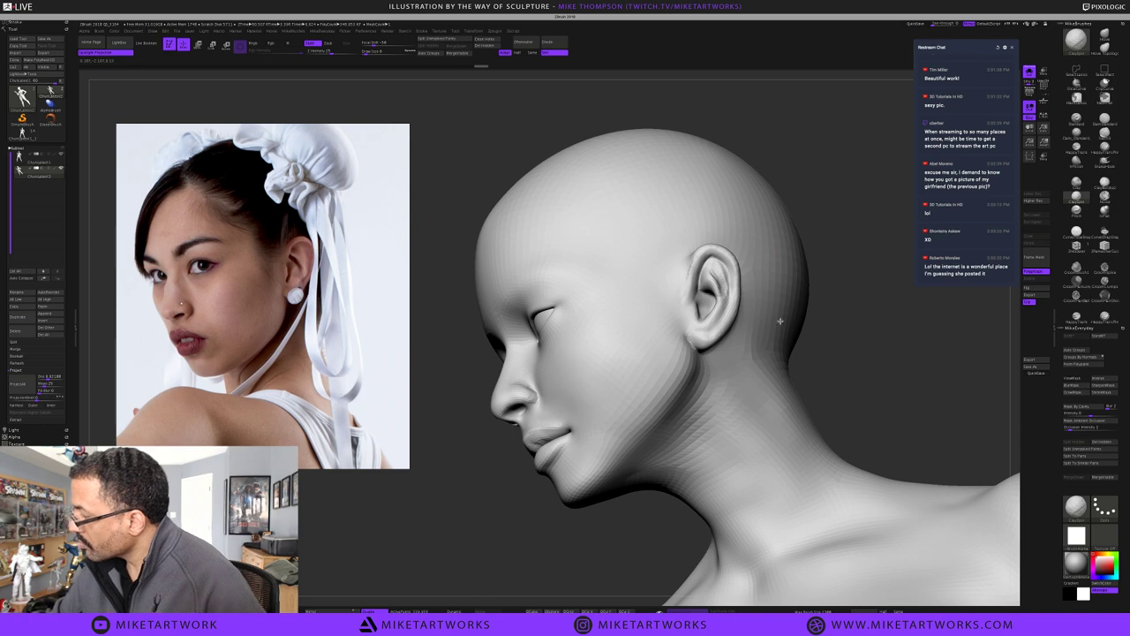
pyautogui.press('s')
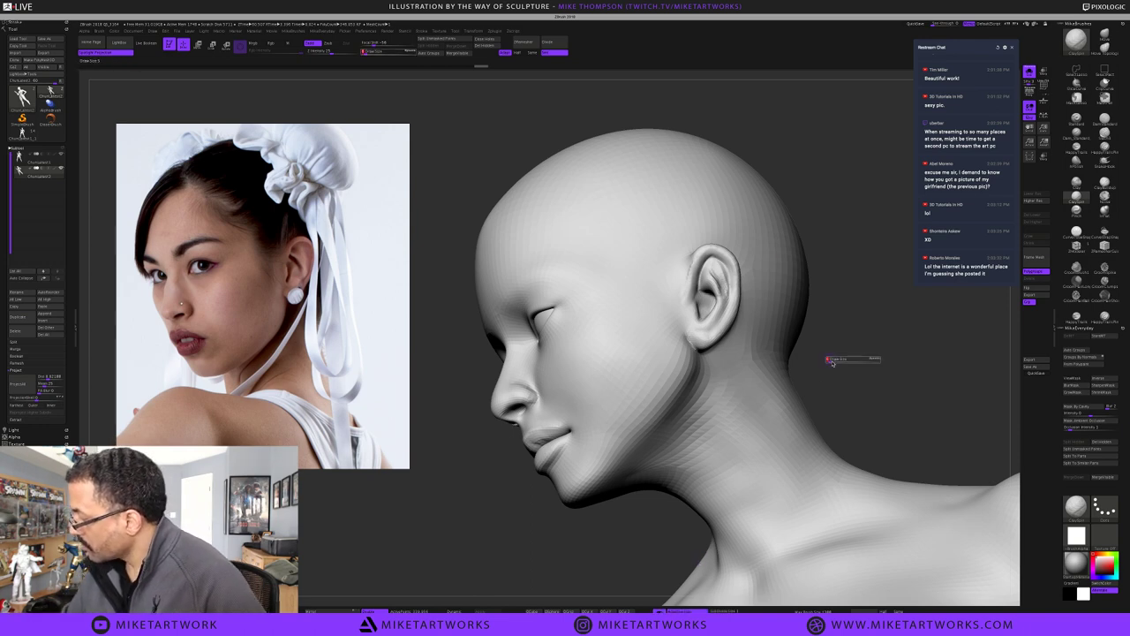
pyautogui.moveTo(828, 360); pyautogui.dragTo(831, 362)
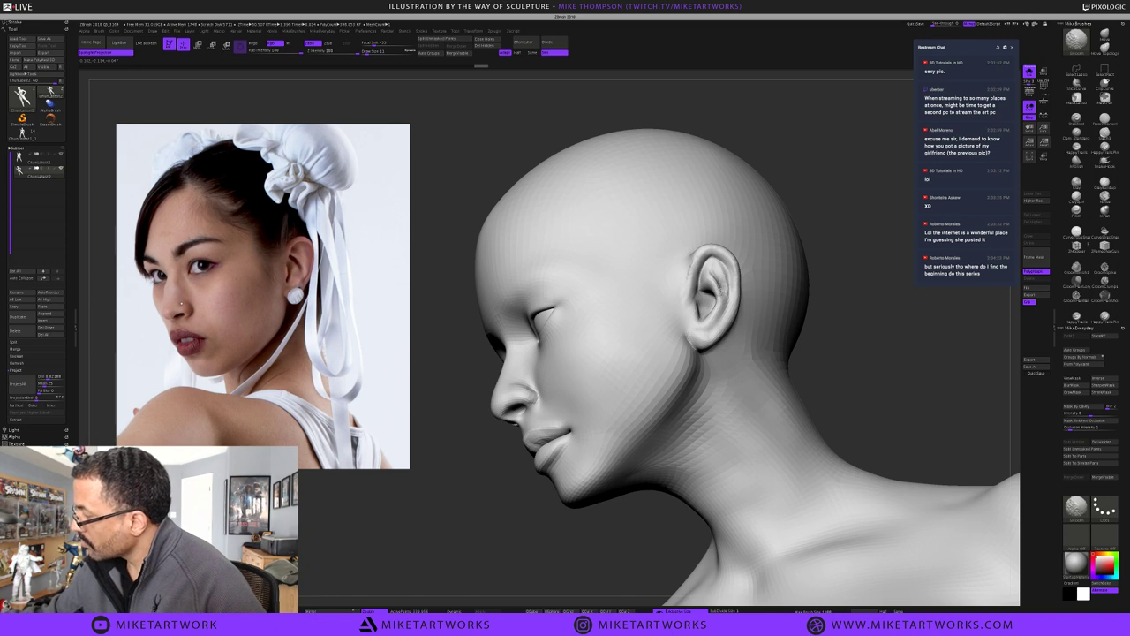
pyautogui.keyDown('shift'); pyautogui.moveTo(725, 291); pyautogui.dragTo(726, 284); pyautogui.keyUp('shift')
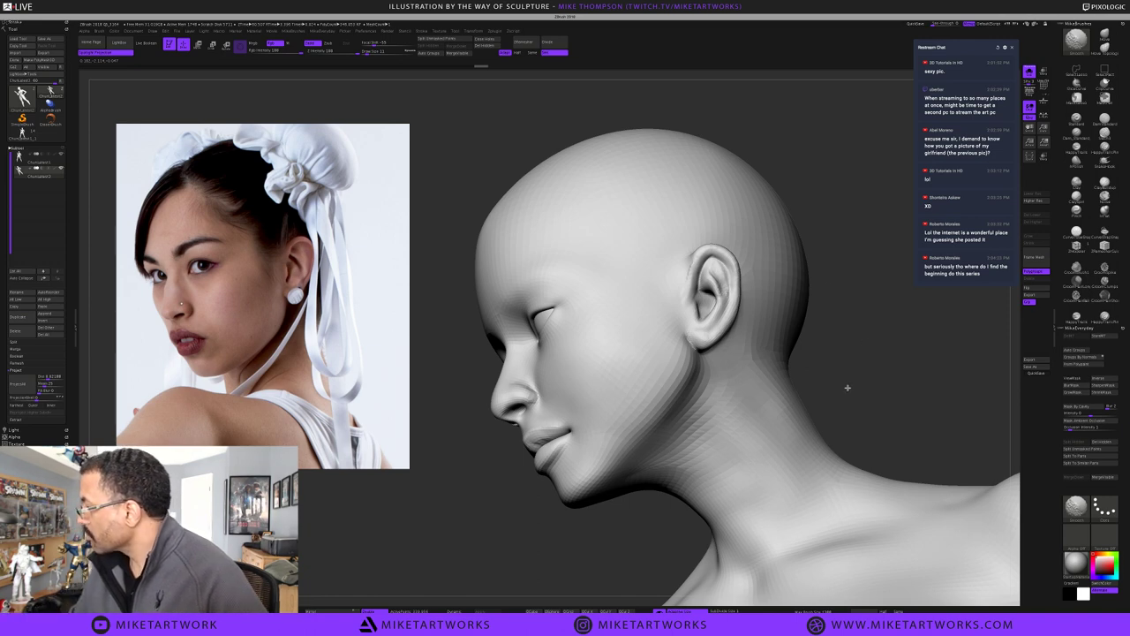
# Fine-tune the draw size and smooth the upper inner ear, checking its shape from the side profile
pyautogui.press('s')
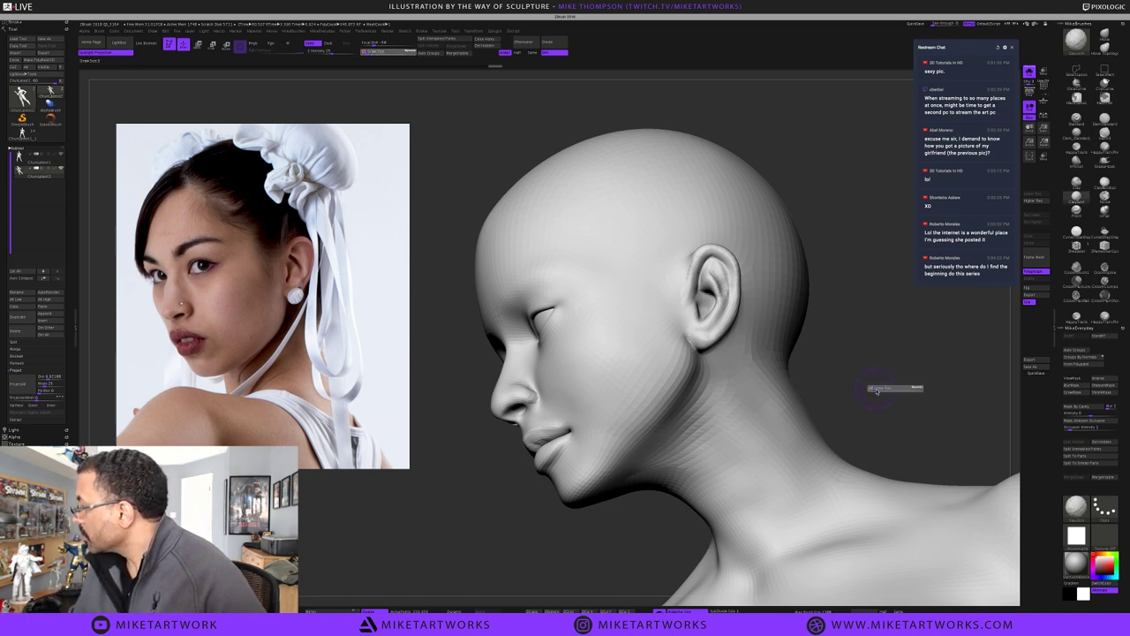
pyautogui.press('Return')
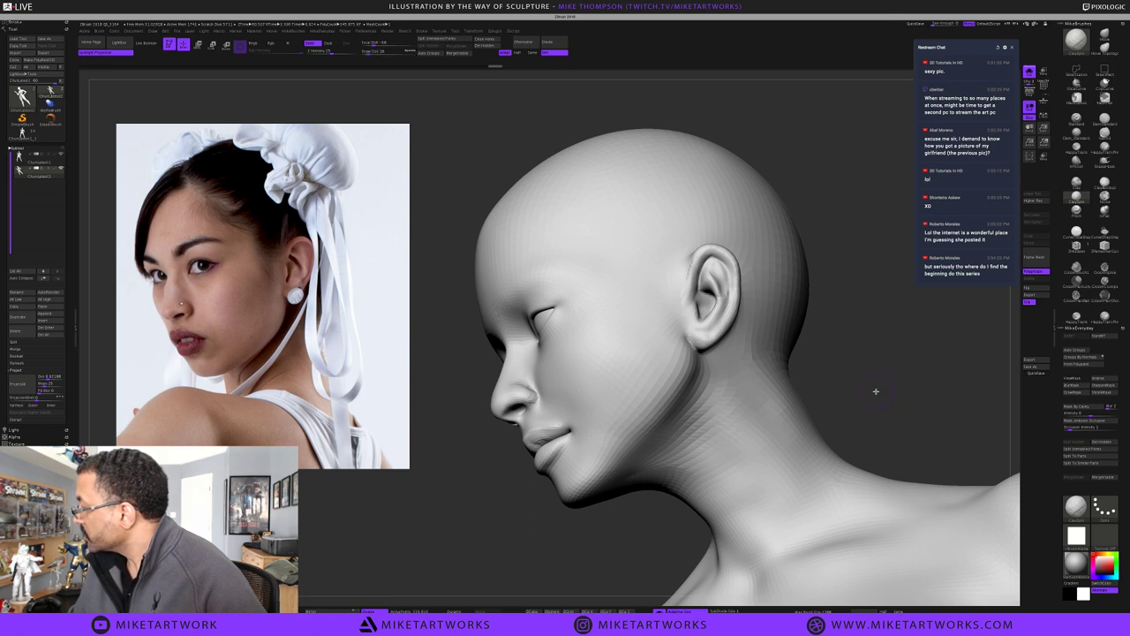
pyautogui.moveTo(877, 386); pyautogui.dragTo(883, 386)
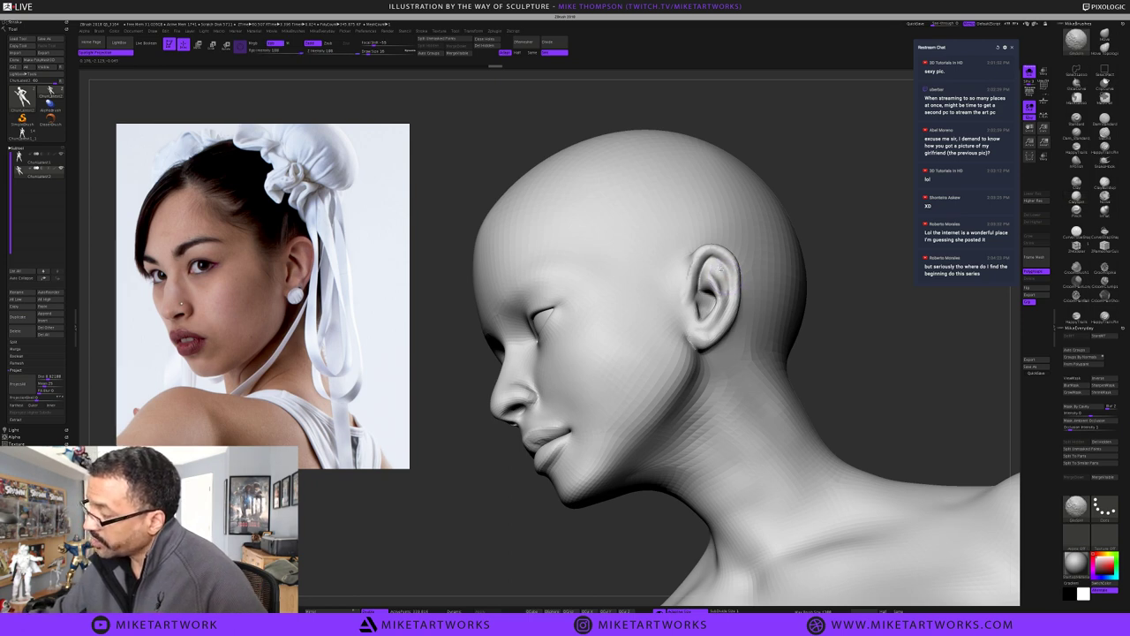
pyautogui.press('s')
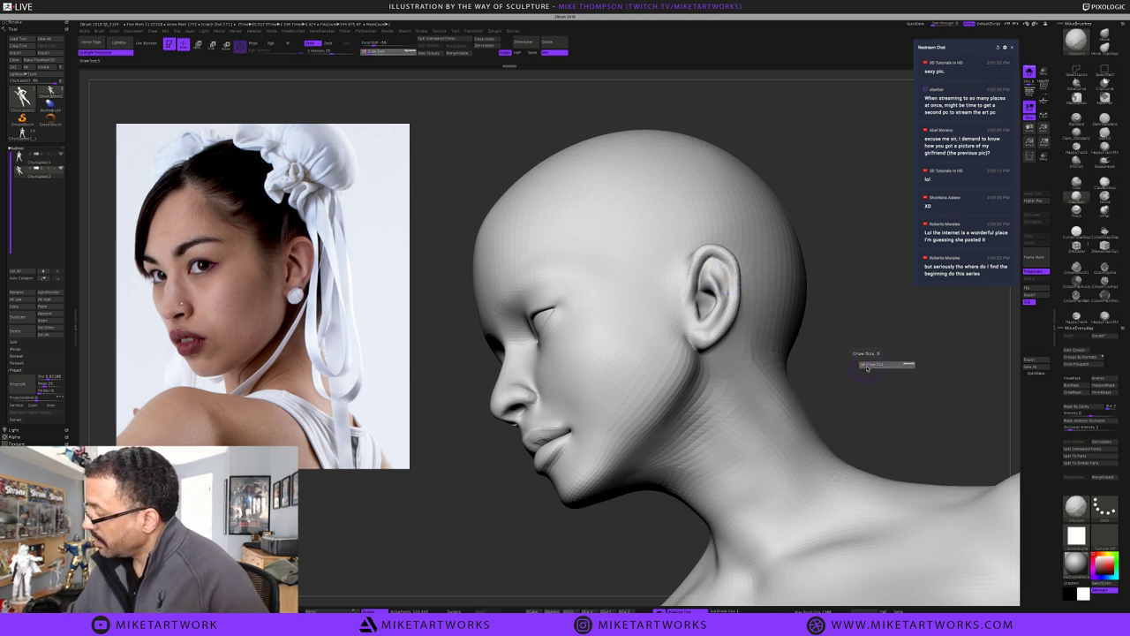
pyautogui.press('shift')
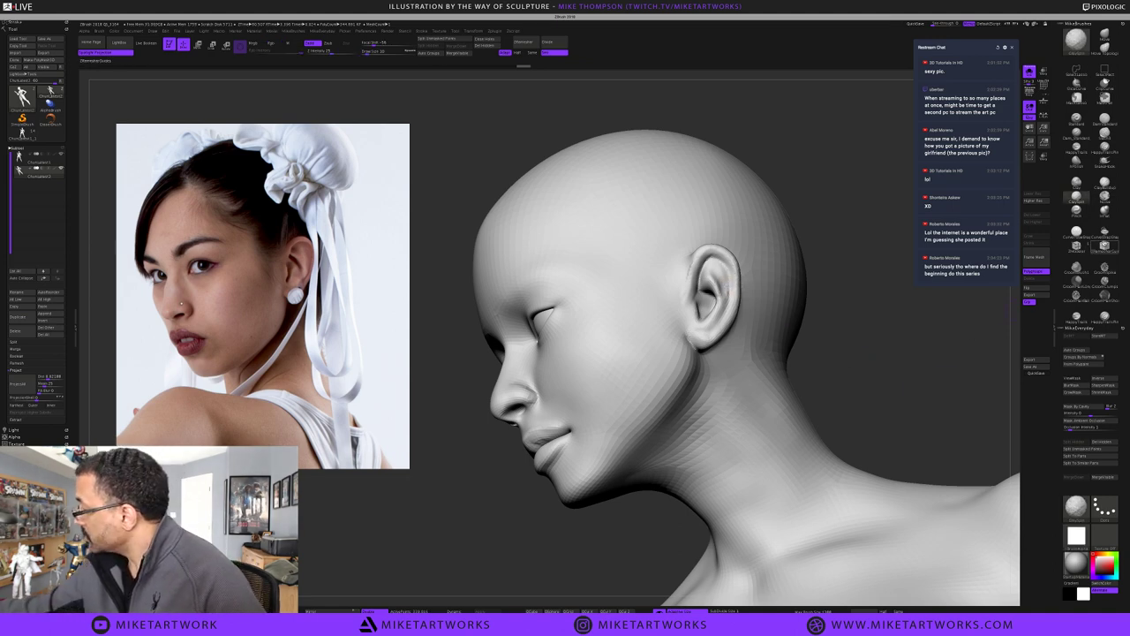
pyautogui.moveTo(865, 432)
pyautogui.mouseDown()
pyautogui.moveTo(807, 420)
pyautogui.moveTo(849, 405)
pyautogui.mouseUp()
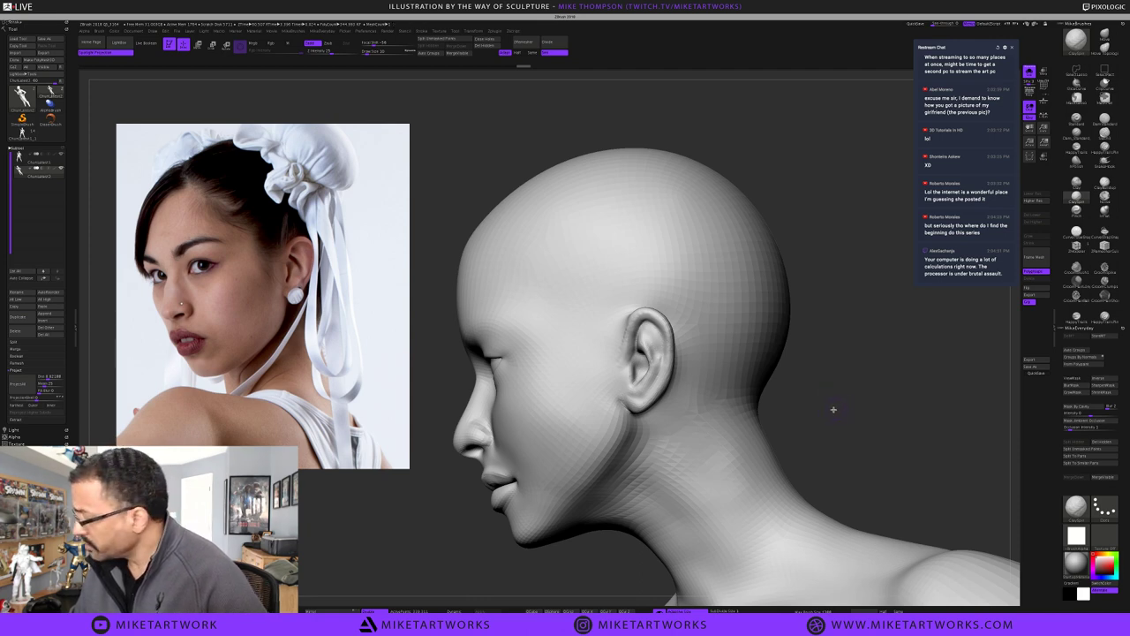
pyautogui.moveTo(833, 409); pyautogui.dragTo(834, 409)
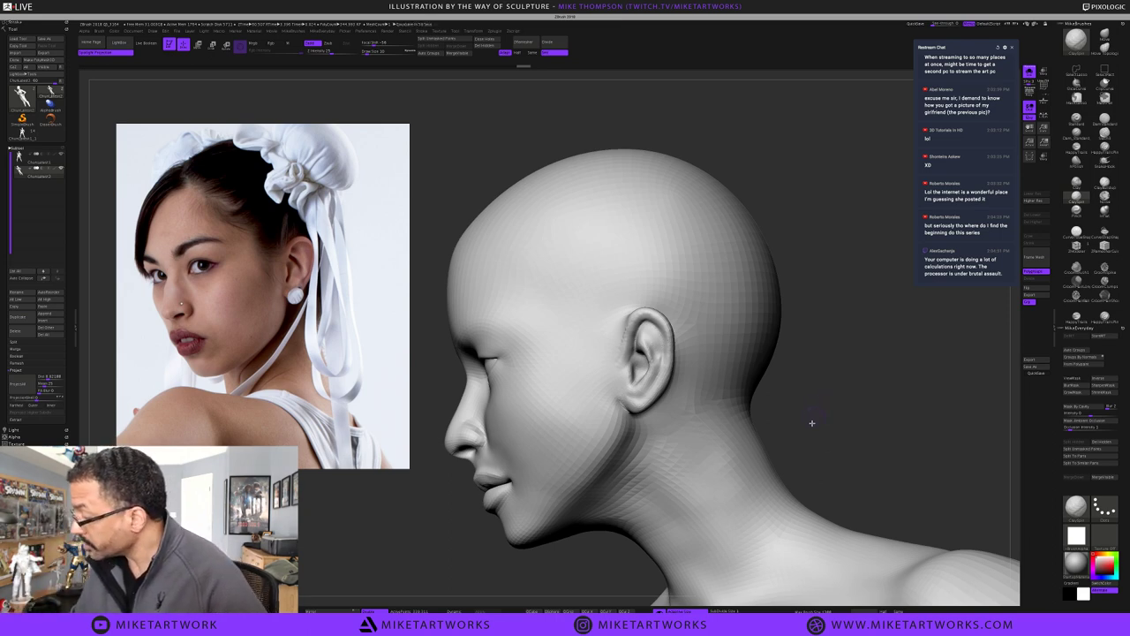
# Switch brushes, undo the trial stroke along the ear's rear rim, and refine the rim with a smaller draw size and smoothing
pyautogui.click(1103, 133)
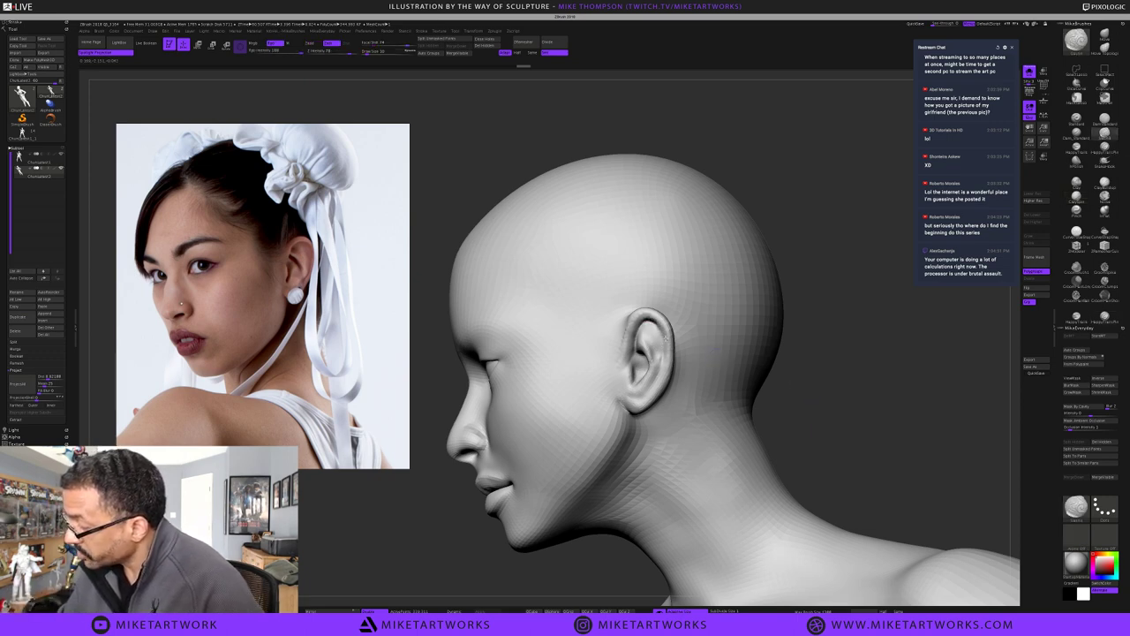
pyautogui.moveTo(662, 330); pyautogui.dragTo(663, 369)
pyautogui.hotkey('ctrl', 'z')
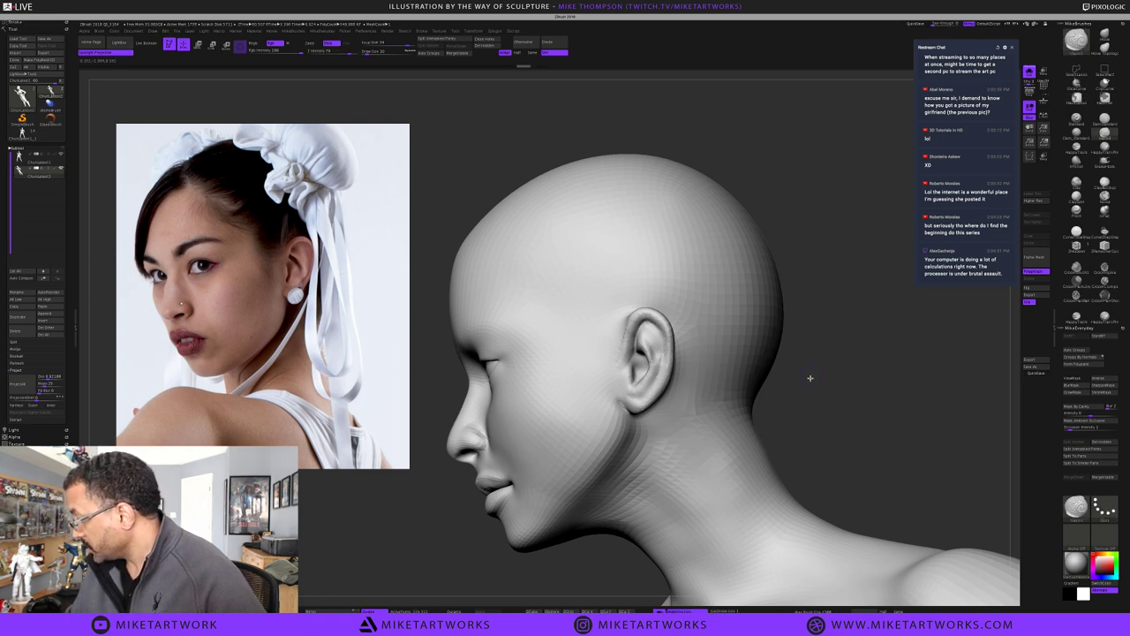
pyautogui.press('s')
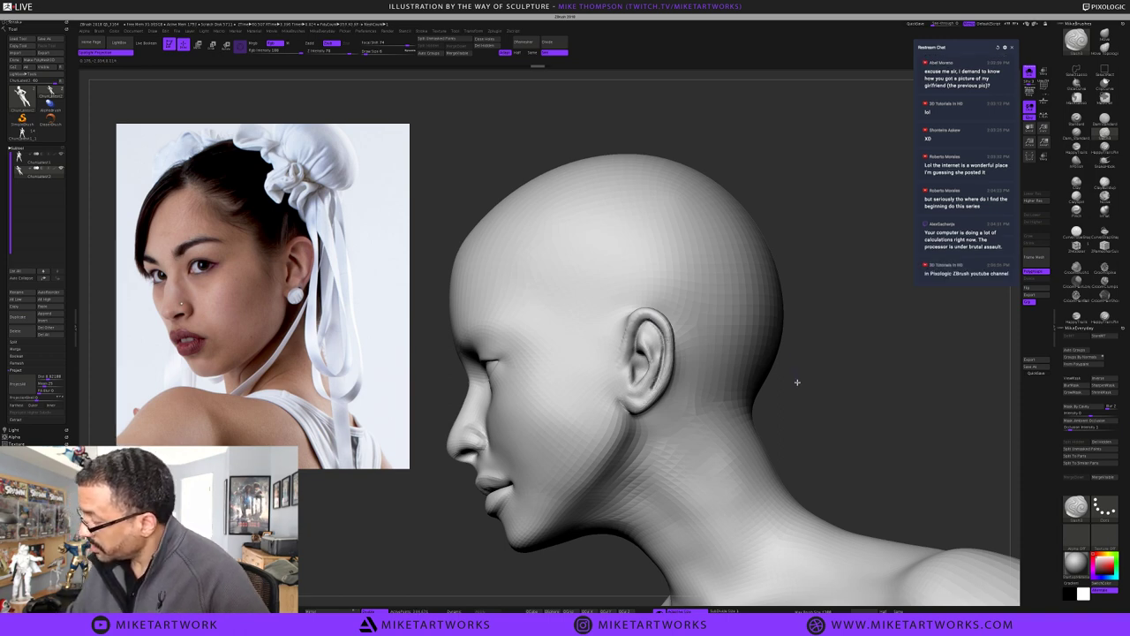
pyautogui.press('s')
pyautogui.press('shift')
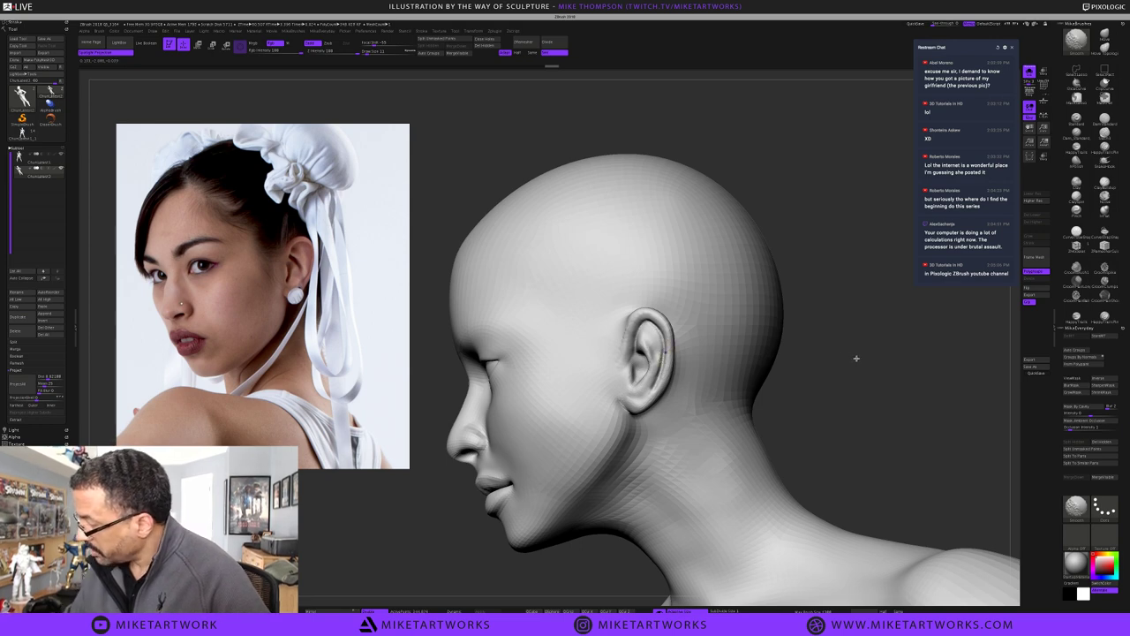
pyautogui.moveTo(859, 354); pyautogui.dragTo(869, 355)
pyautogui.hotkey('shift', 'f')
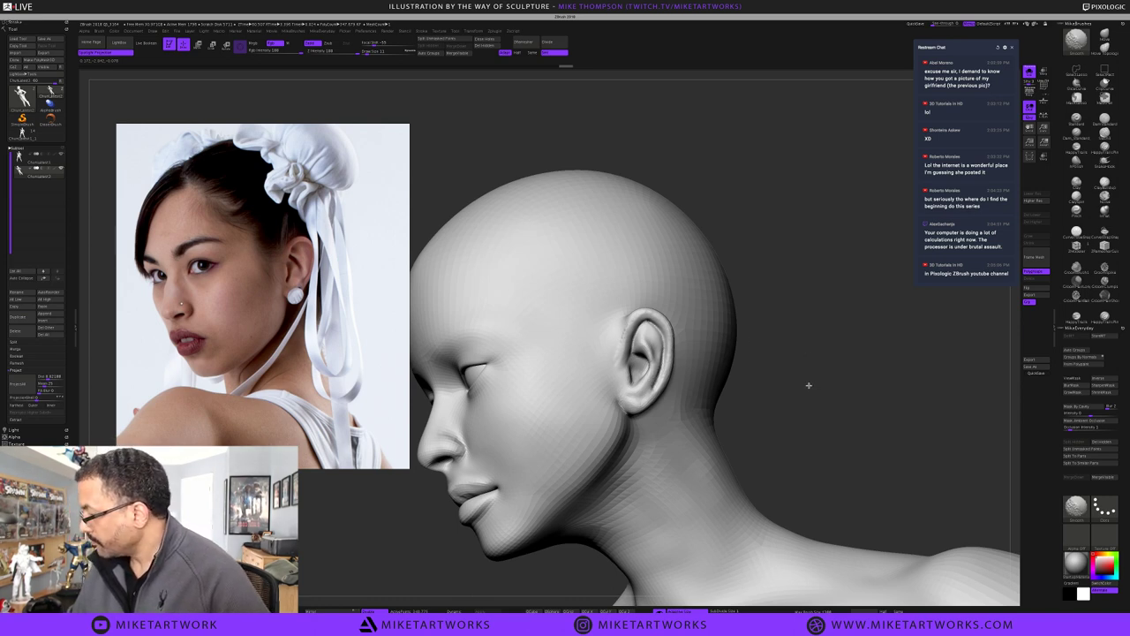
pyautogui.keyDown('shift'); pyautogui.moveTo(812, 372); pyautogui.dragTo(812, 366); pyautogui.keyUp('shift')
# Switch to the Move brush and turn off curve mode in its stroke settings
pyautogui.click(1104, 38)
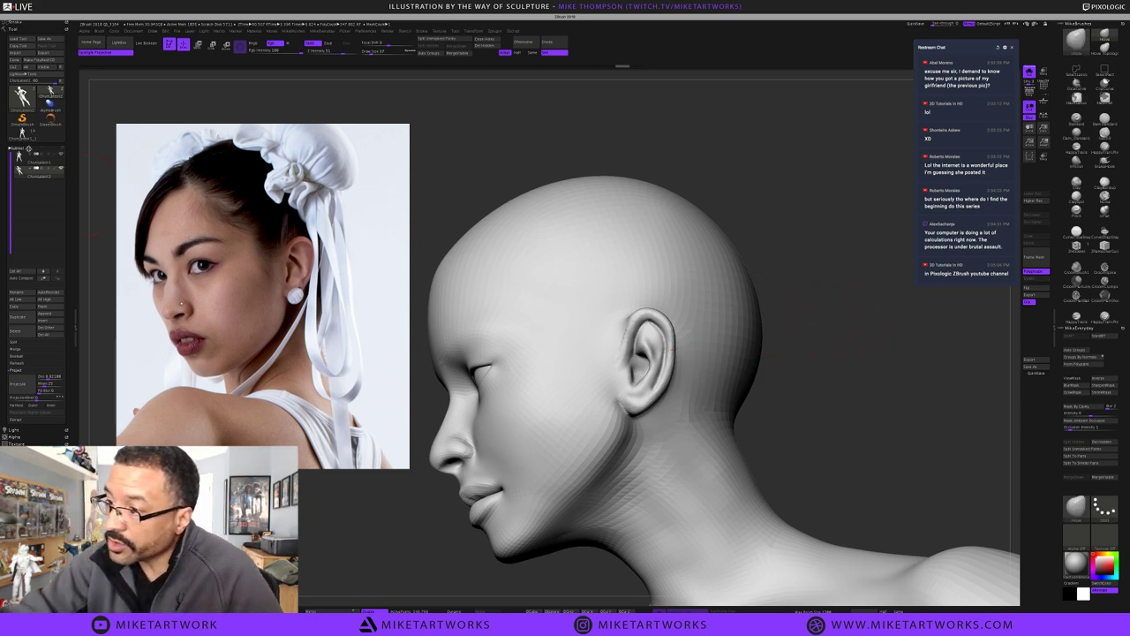
pyautogui.click(20, 148)
pyautogui.click(20, 148)
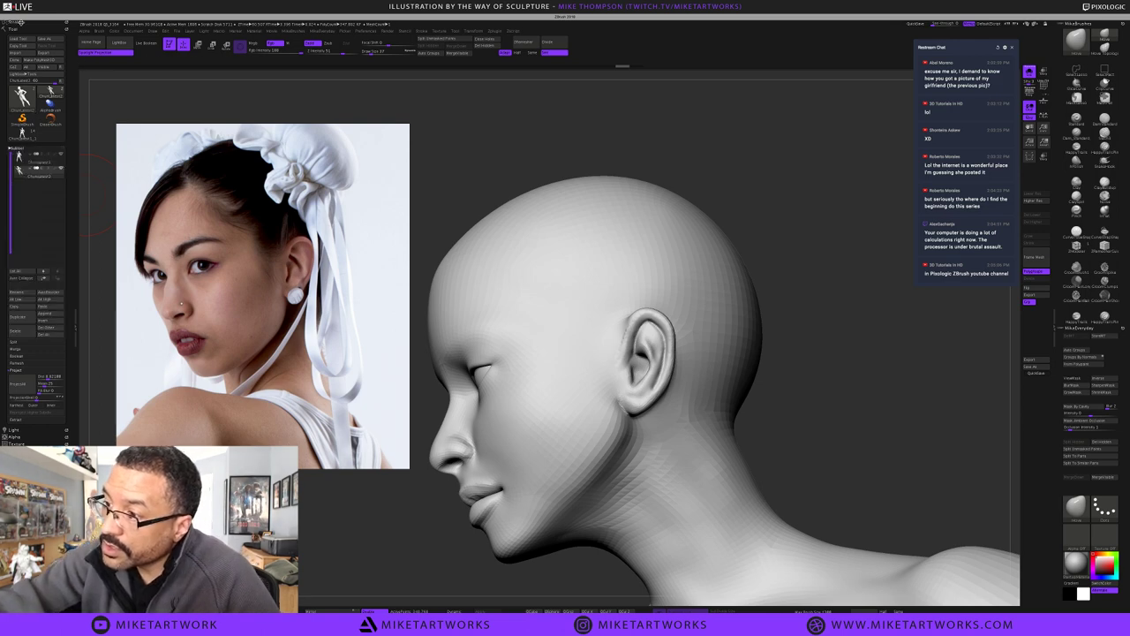
pyautogui.click(23, 23)
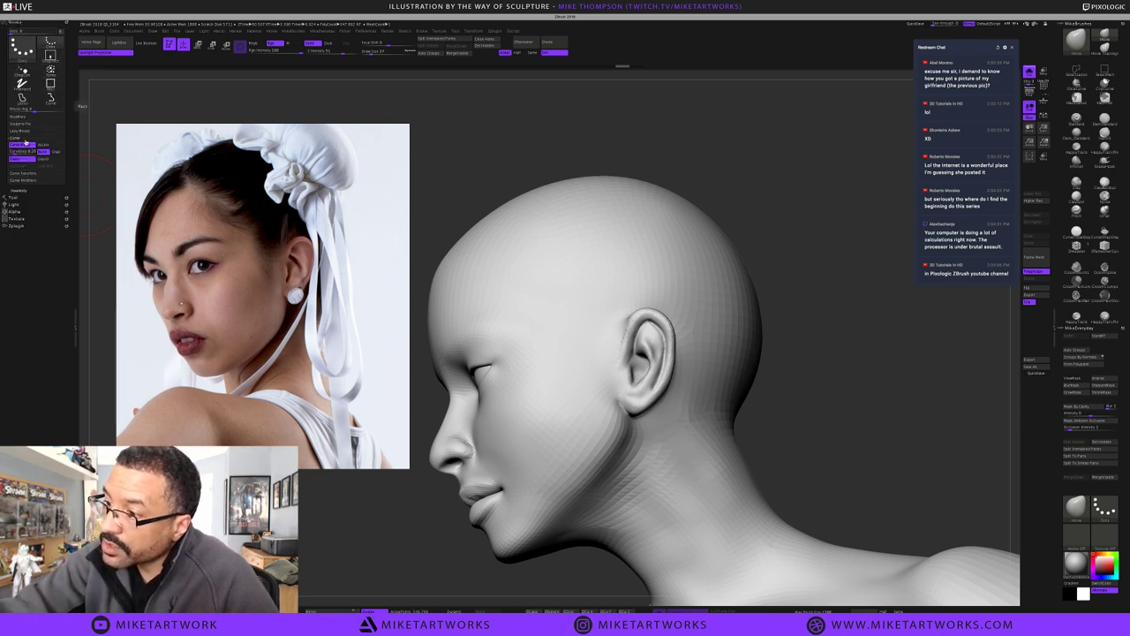
pyautogui.click(26, 145)
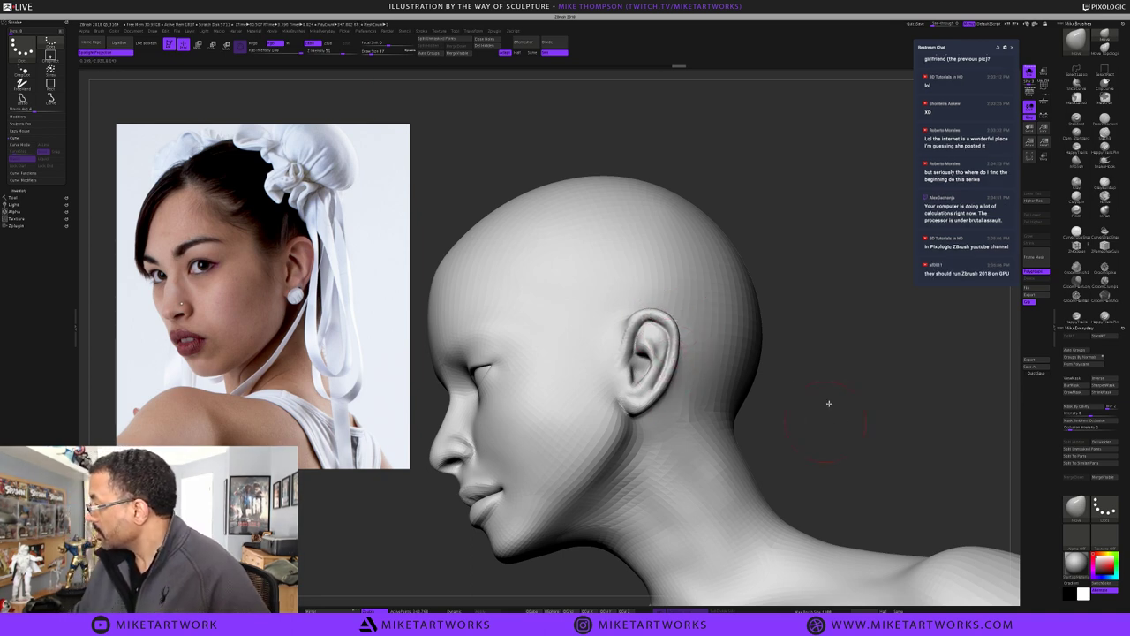
# Reduce the Move brush's draw size and adjust the ear's outline against the side of the head
pyautogui.moveTo(824, 422)
pyautogui.keyDown('alt'); pyautogui.mouseDown()
pyautogui.moveTo(830, 414)
pyautogui.moveTo(802, 429)
pyautogui.mouseUp(); pyautogui.keyUp('alt')
pyautogui.press('s')
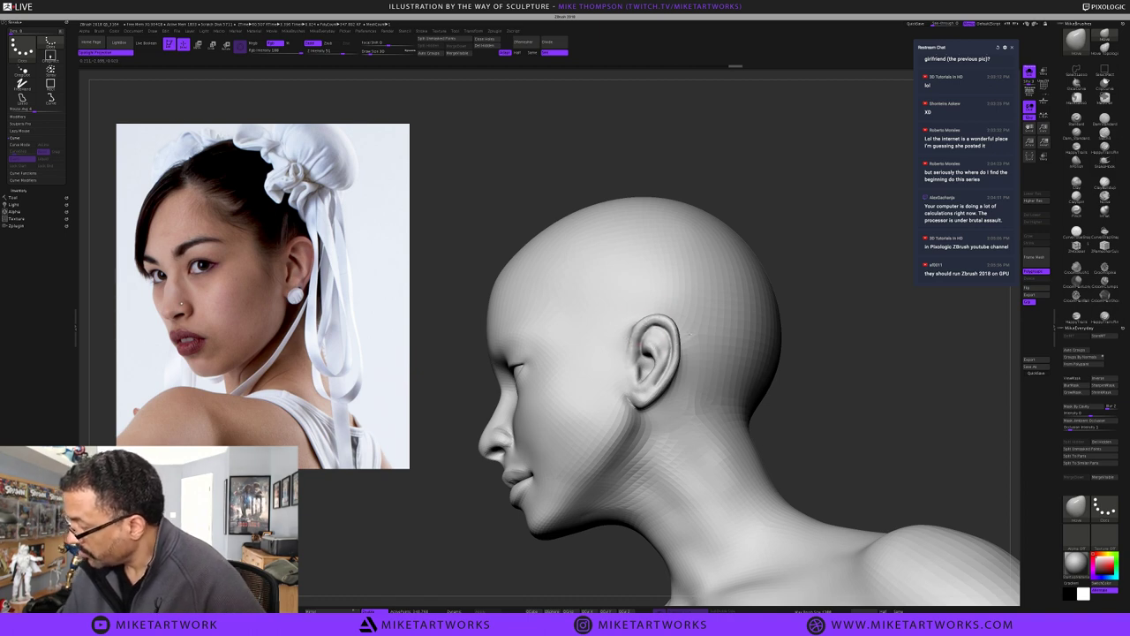
pyautogui.moveTo(850, 386); pyautogui.dragTo(865, 376)
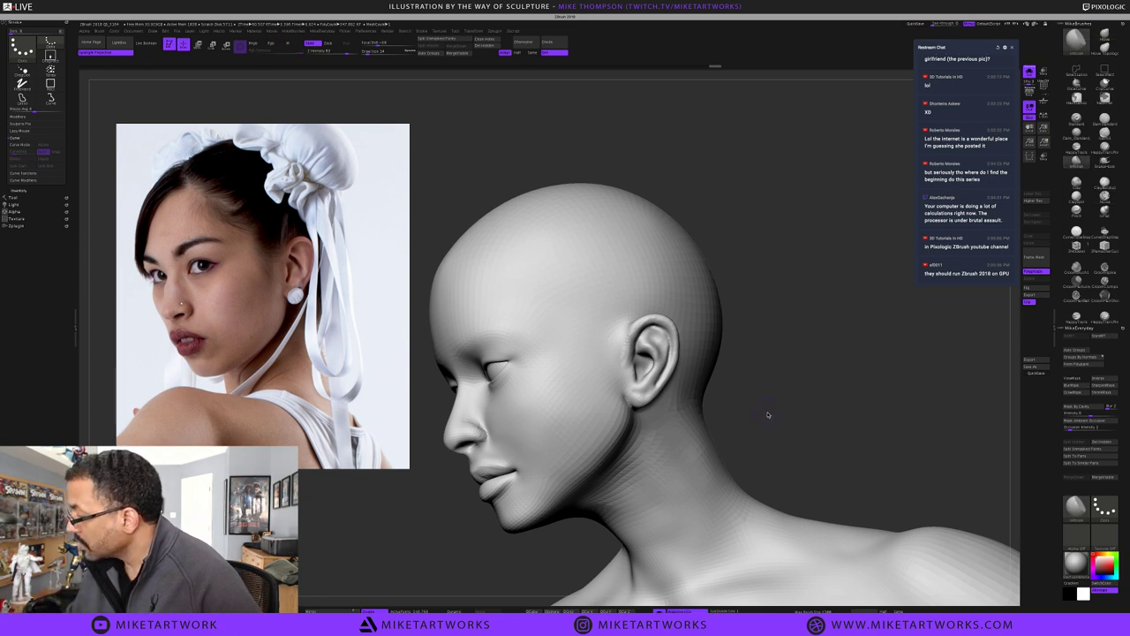
# Flatten the ear's upper fold and outer rear rim with the polish brush, adjusting the draw size and checking from several angles
pyautogui.press('s')
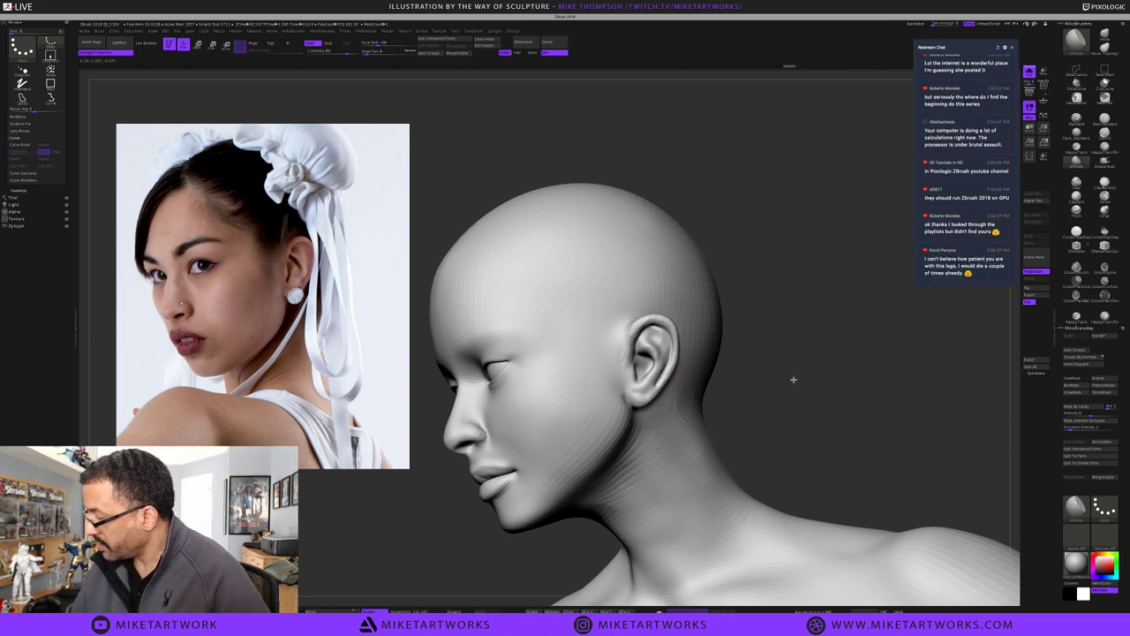
pyautogui.moveTo(744, 374); pyautogui.dragTo(662, 334)
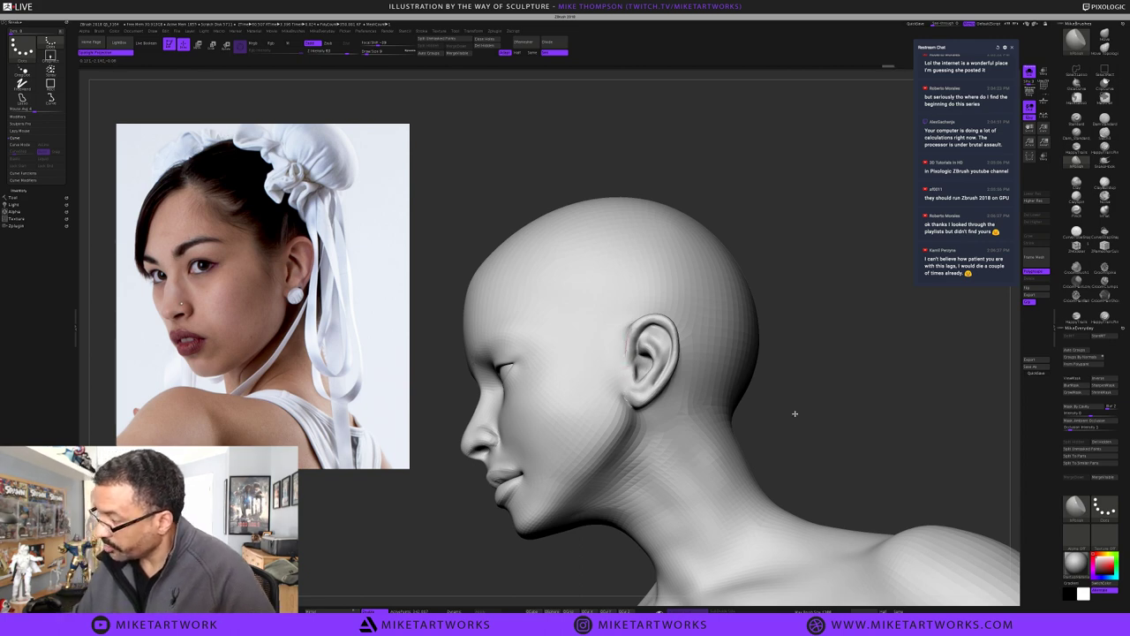
pyautogui.press('s')
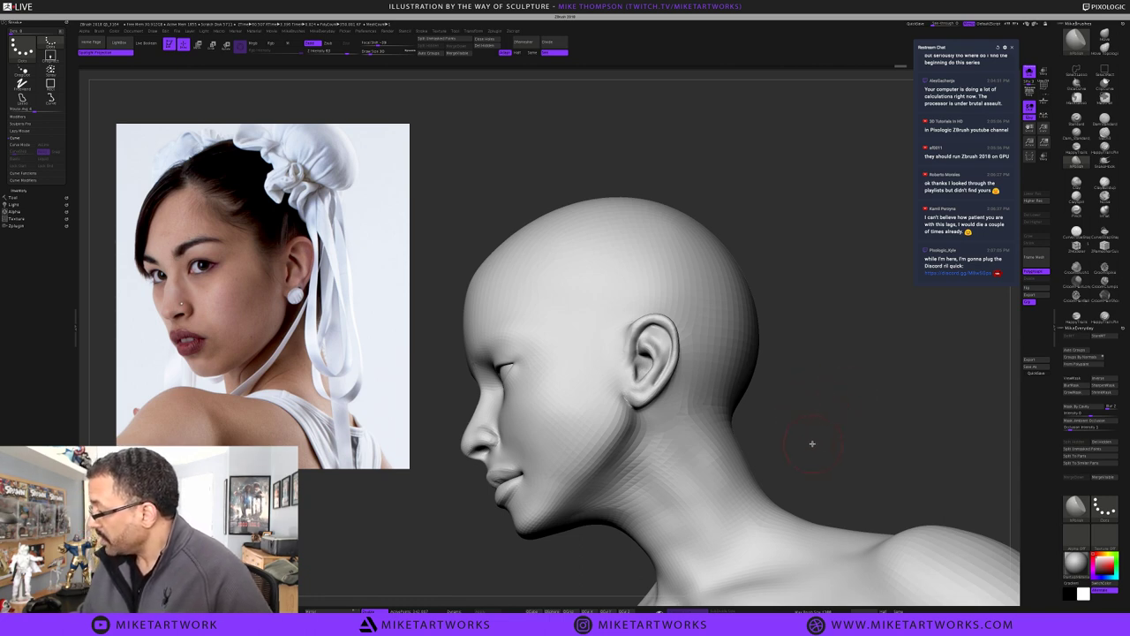
pyautogui.press('s')
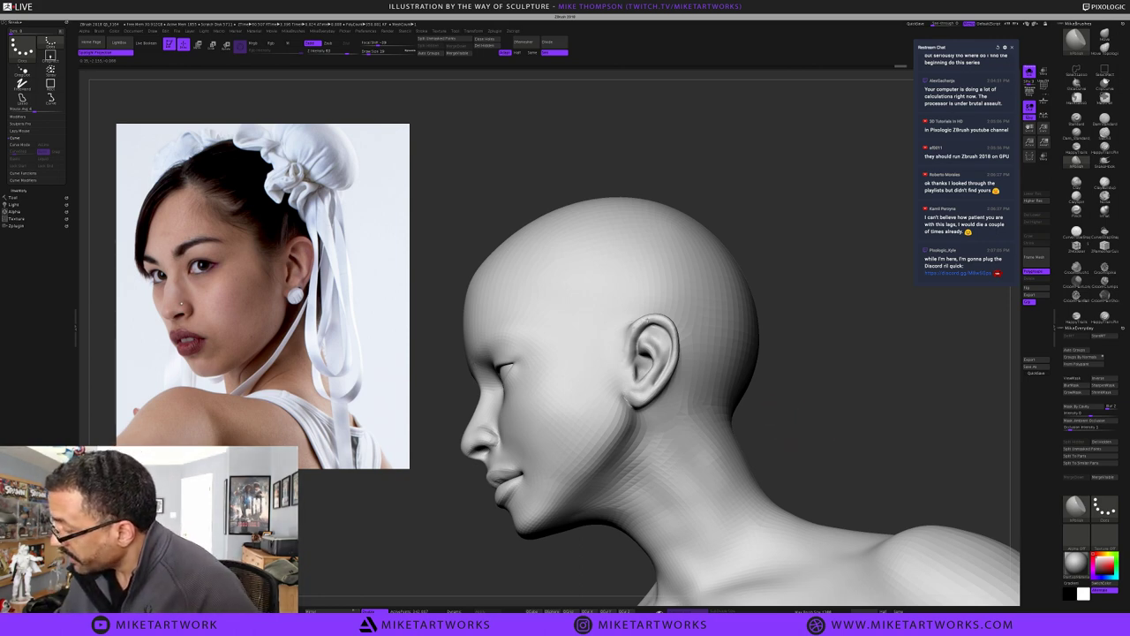
pyautogui.moveTo(663, 316)
pyautogui.mouseDown()
pyautogui.moveTo(678, 349)
pyautogui.moveTo(651, 402)
pyautogui.mouseUp()
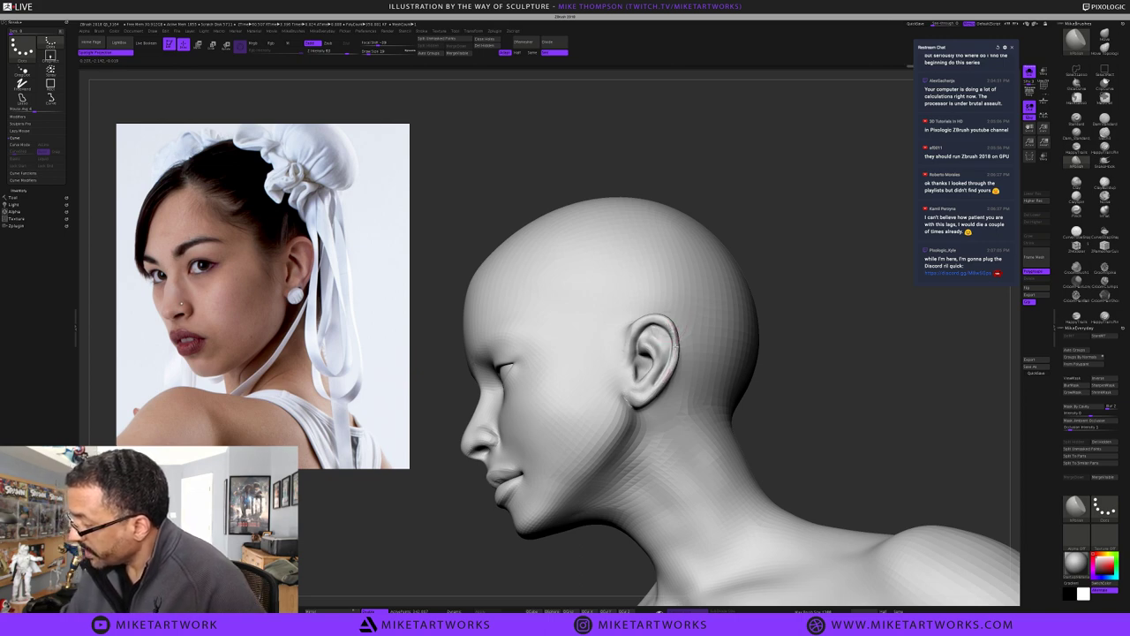
pyautogui.moveTo(675, 365); pyautogui.dragTo(669, 377)
pyautogui.moveTo(671, 320); pyautogui.dragTo(678, 347)
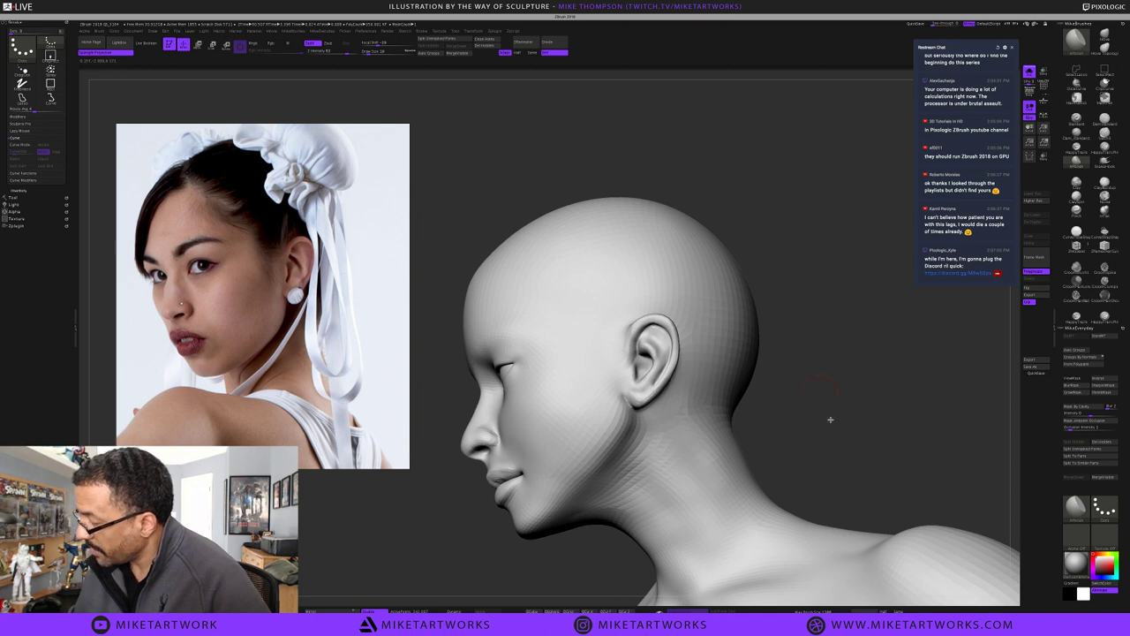
pyautogui.moveTo(831, 423); pyautogui.dragTo(830, 422)
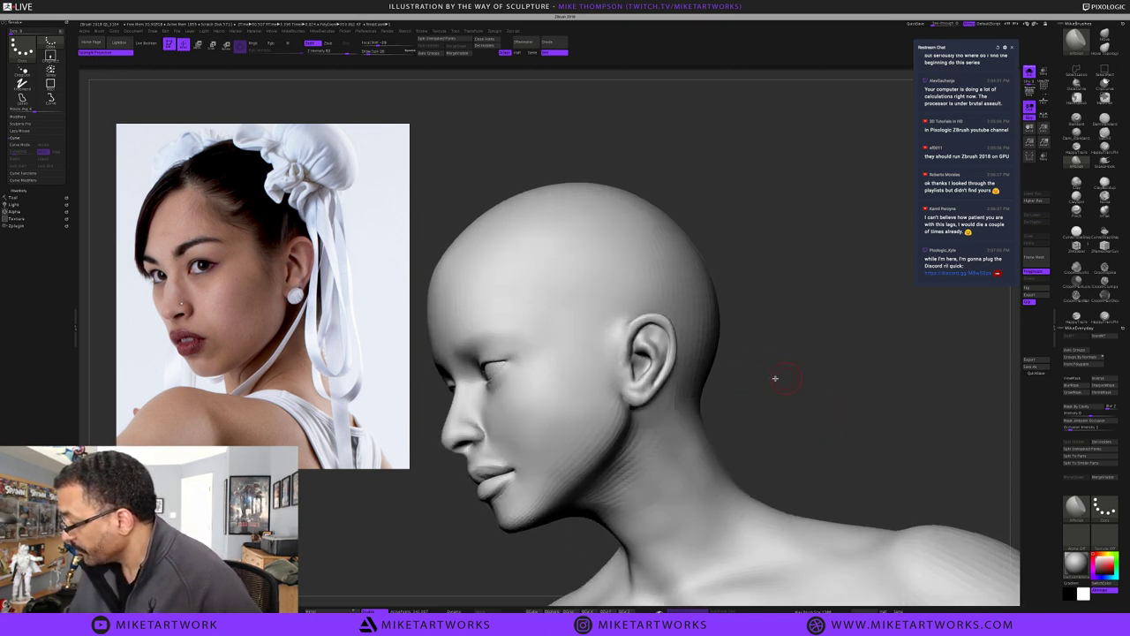
pyautogui.moveTo(775, 379); pyautogui.dragTo(726, 377)
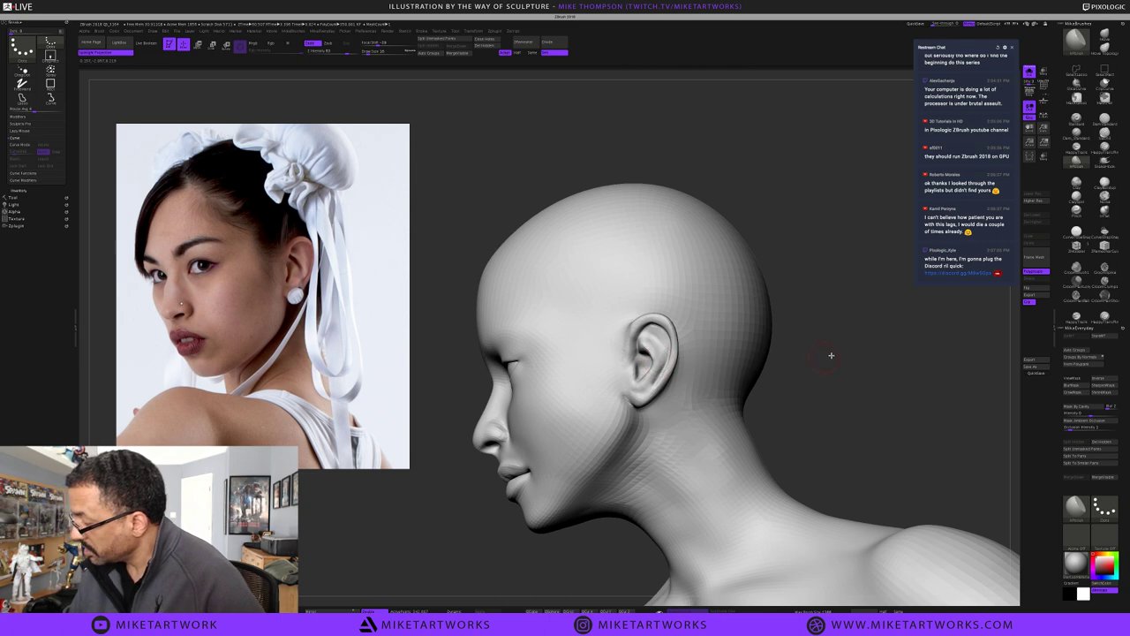
pyautogui.moveTo(814, 358); pyautogui.dragTo(807, 353)
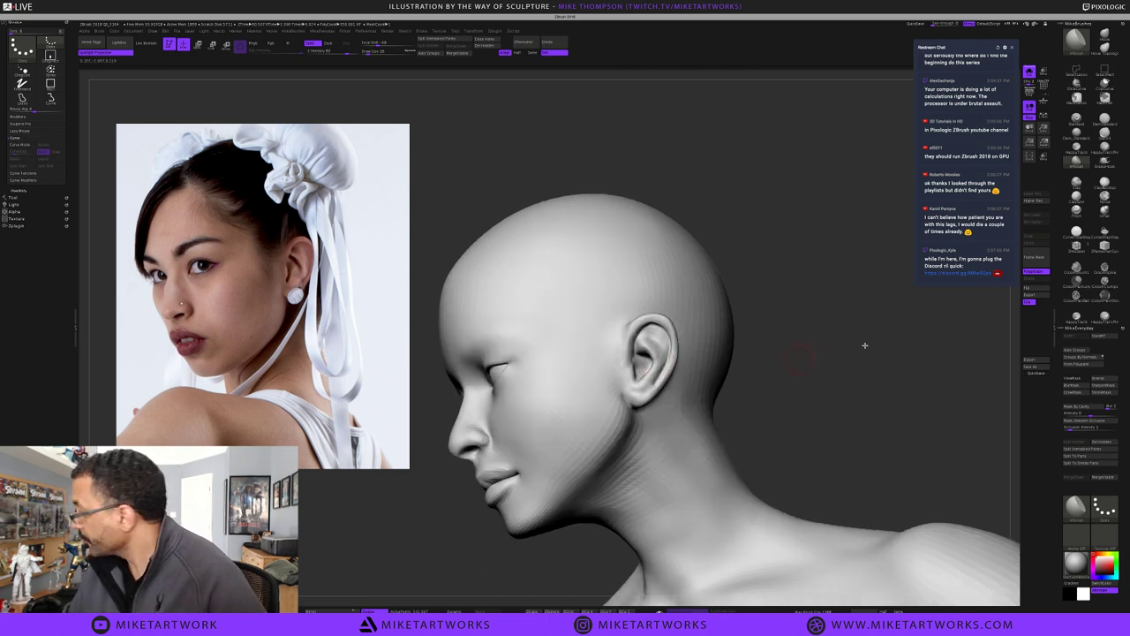
# Build up the upper inner fold of the ear with the square-alpha clay brush and smooth it lightly
pyautogui.click(1076, 198)
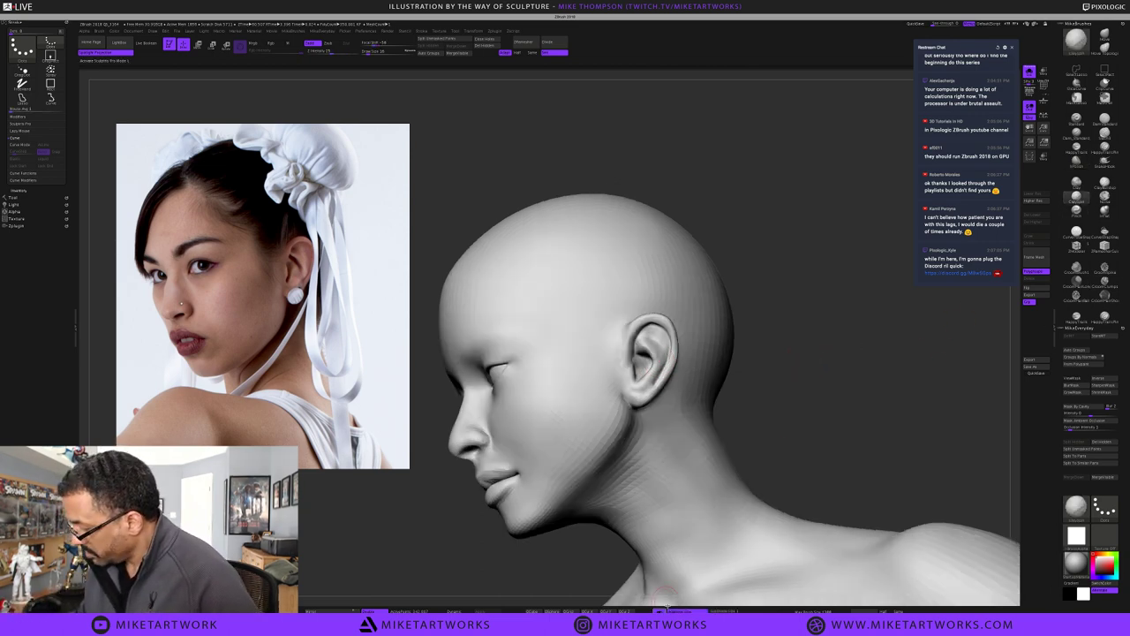
pyautogui.press('s')
pyautogui.click(759, 396)
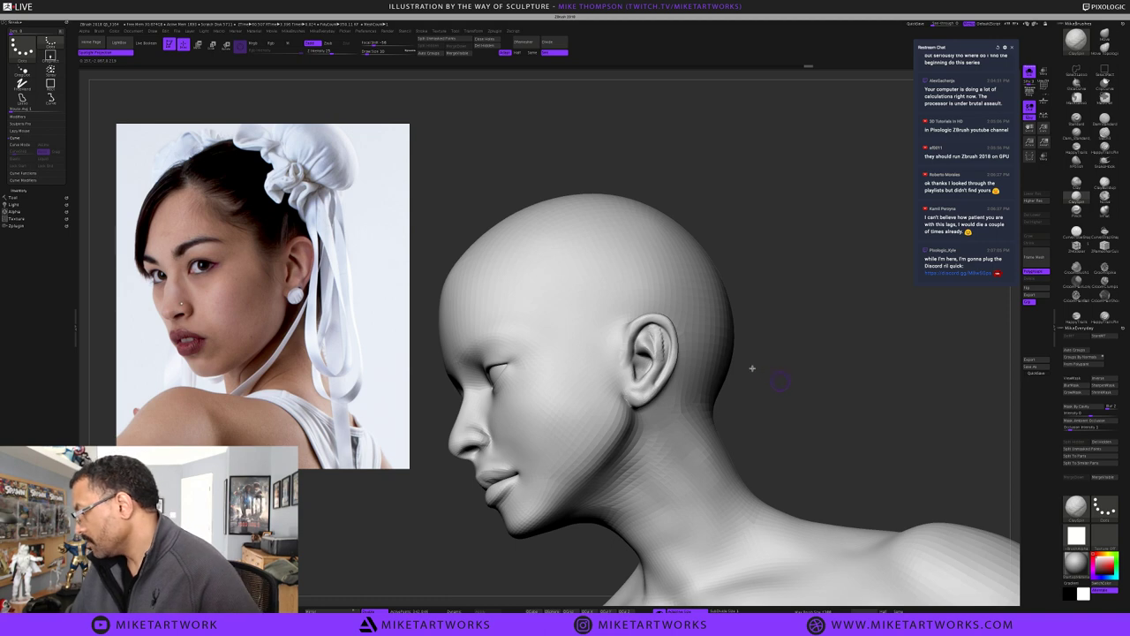
pyautogui.moveTo(750, 368); pyautogui.dragTo(756, 390)
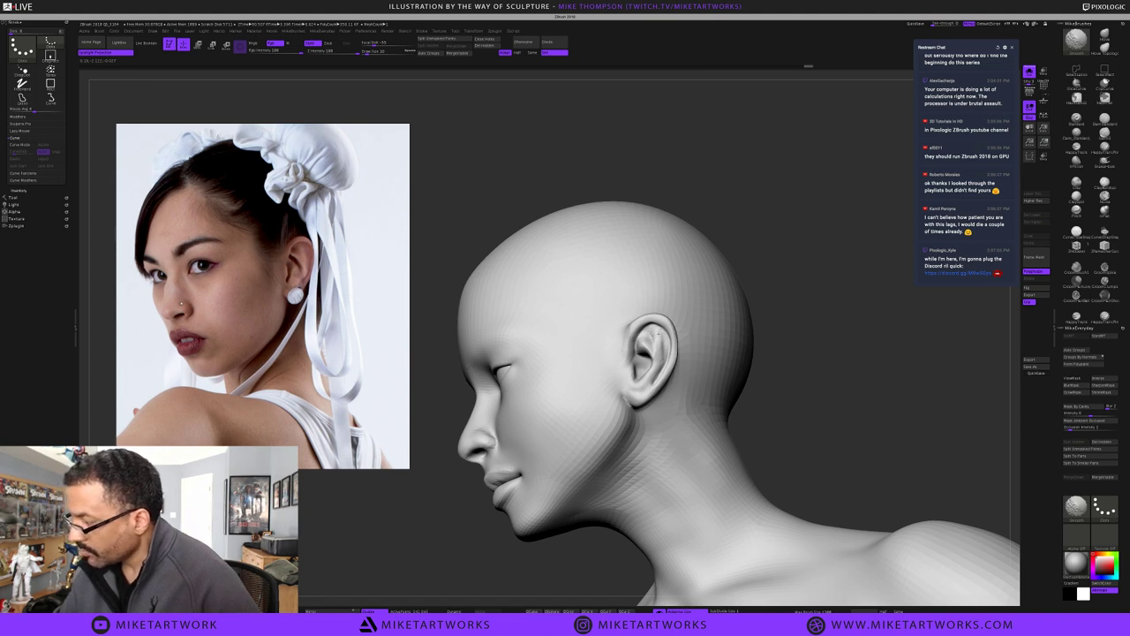
pyautogui.keyDown('shift'); pyautogui.moveTo(657, 334); pyautogui.dragTo(662, 348); pyautogui.keyUp('shift')
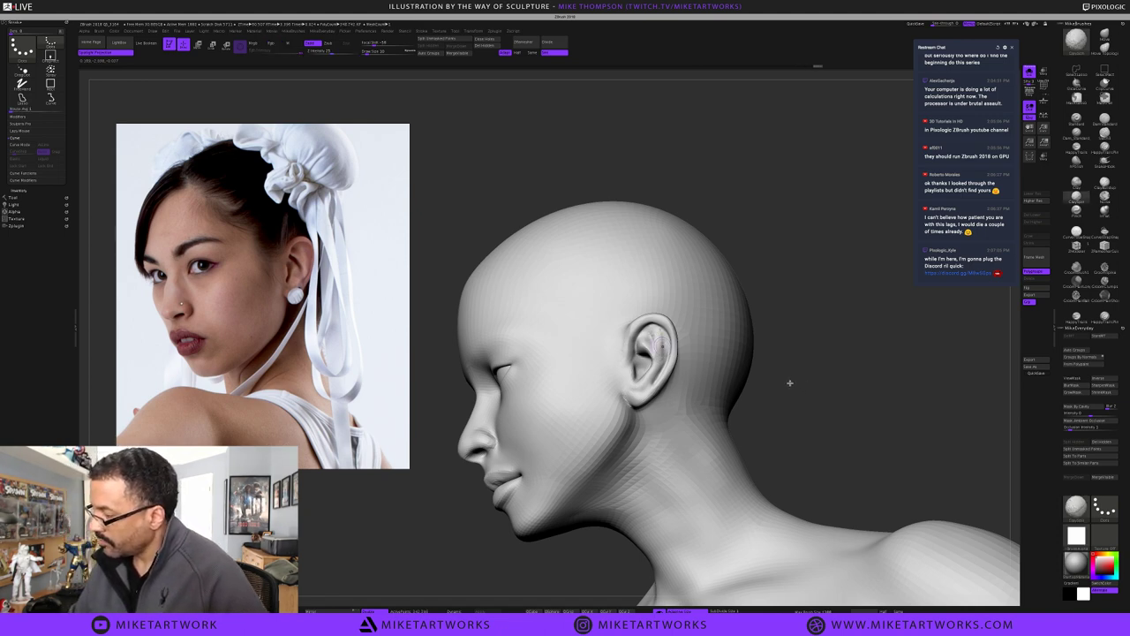
pyautogui.moveTo(790, 383)
pyautogui.keyDown('alt'); pyautogui.mouseDown()
pyautogui.moveTo(809, 394)
pyautogui.moveTo(792, 387)
pyautogui.moveTo(789, 406)
pyautogui.mouseUp(); pyautogui.keyUp('alt')
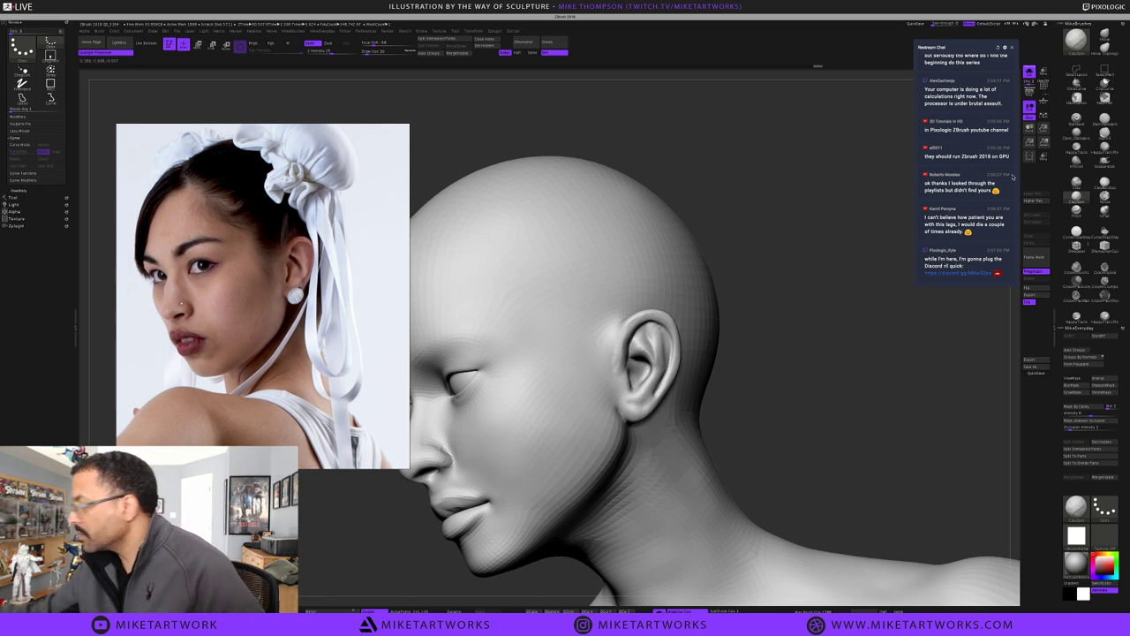
# Adjust the ear's overall shape with a resized Move brush, checking it from the side and three-quarter views
pyautogui.press('s')
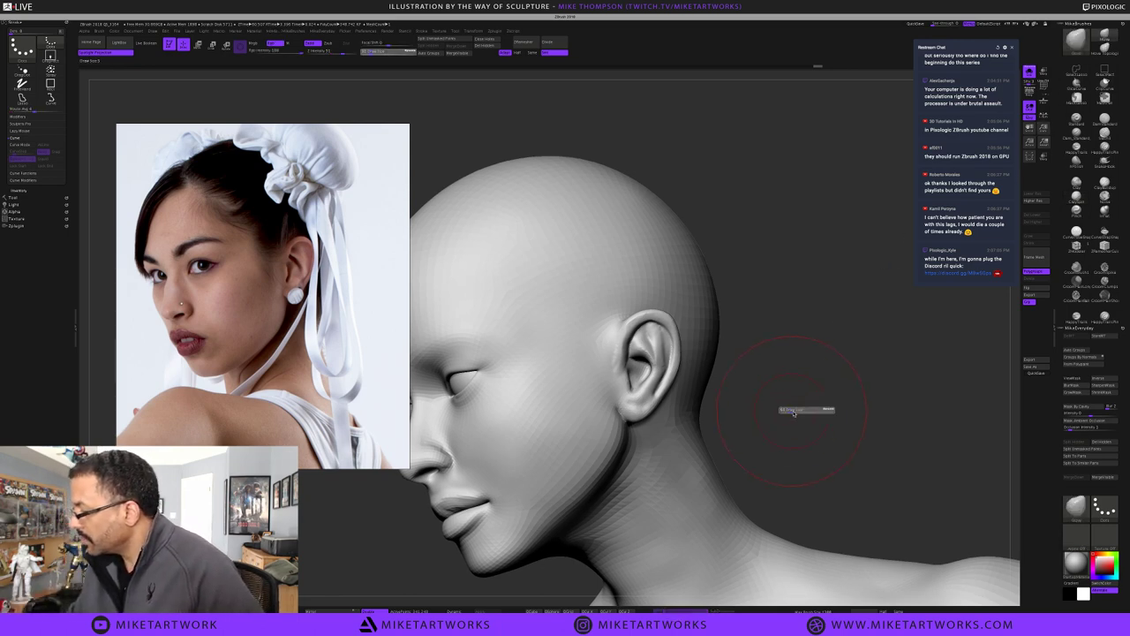
pyautogui.click(794, 413)
pyautogui.moveTo(794, 409); pyautogui.dragTo(801, 404)
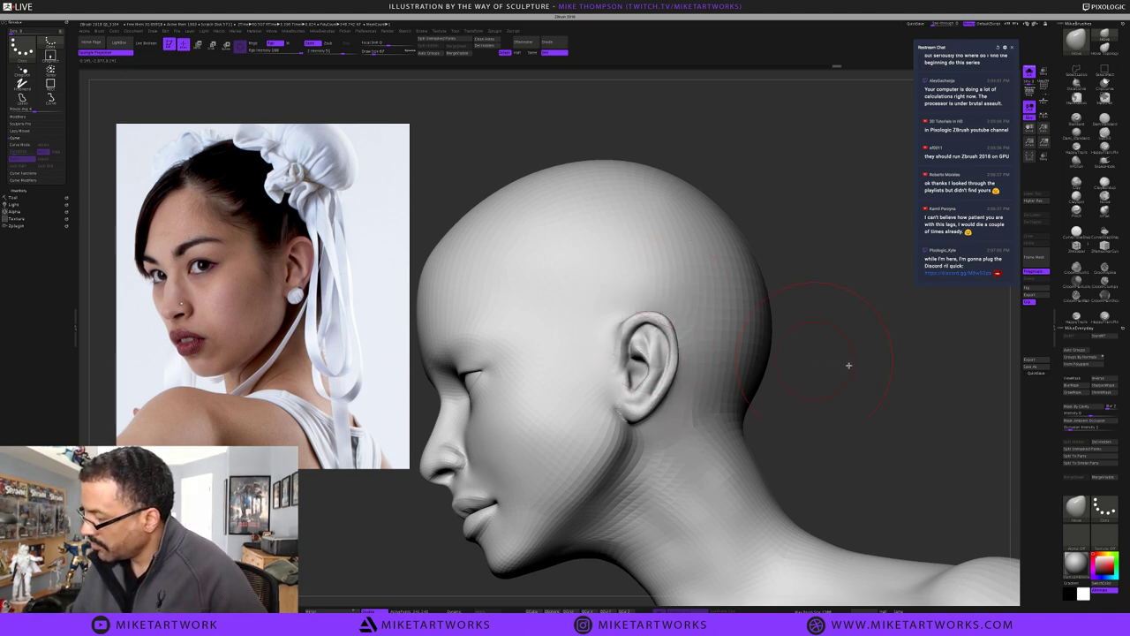
pyautogui.moveTo(848, 365); pyautogui.dragTo(795, 380)
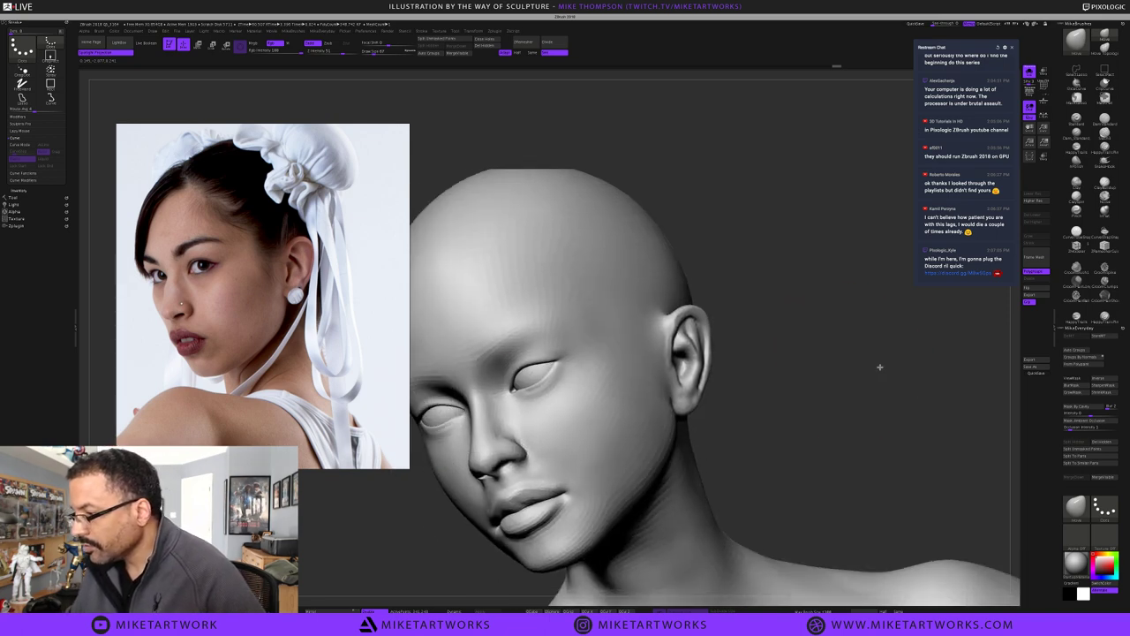
pyautogui.press('s')
pyautogui.moveTo(808, 415); pyautogui.dragTo(806, 420)
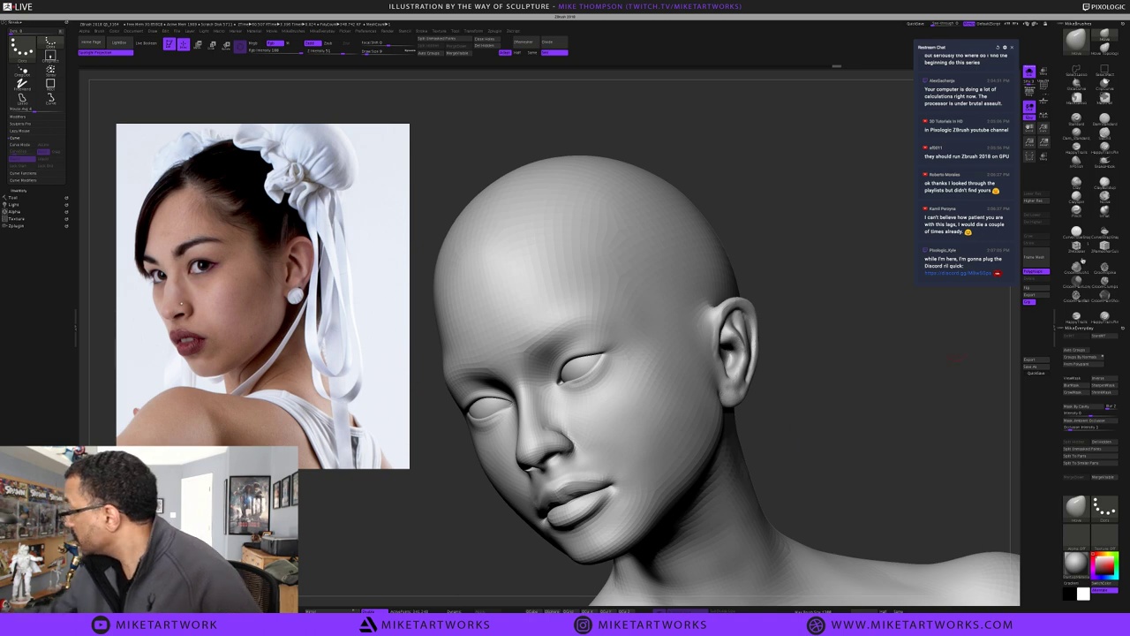
# Carve the inner corner of the eye beside the nose bridge with a small subtractive crease brush
pyautogui.click(1105, 129)
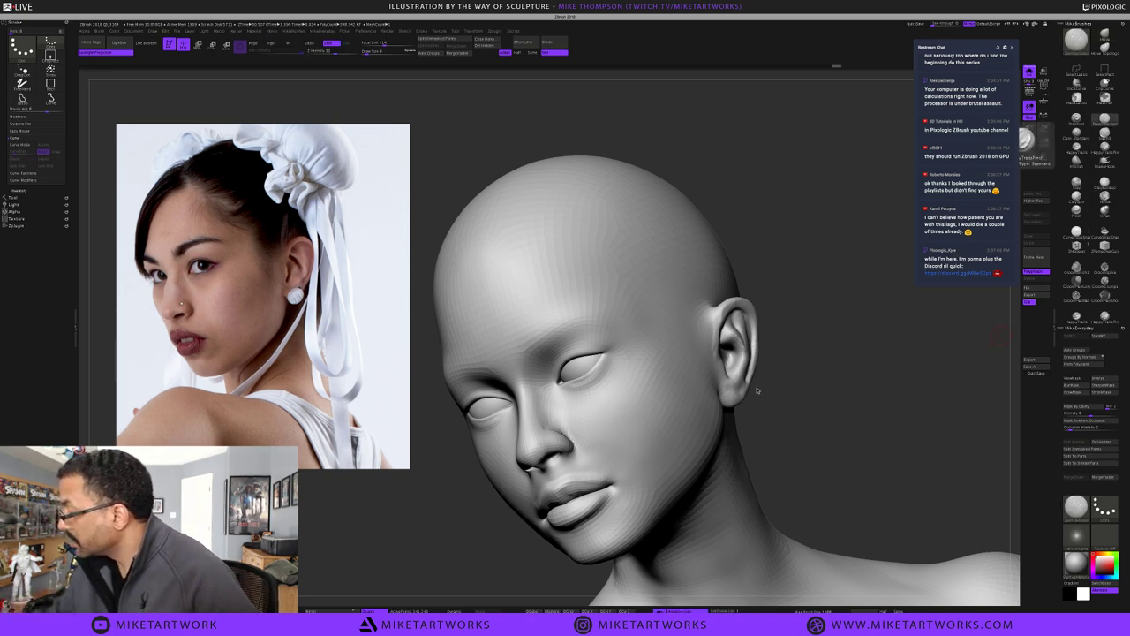
pyautogui.press('s')
pyautogui.moveTo(782, 429); pyautogui.dragTo(783, 431)
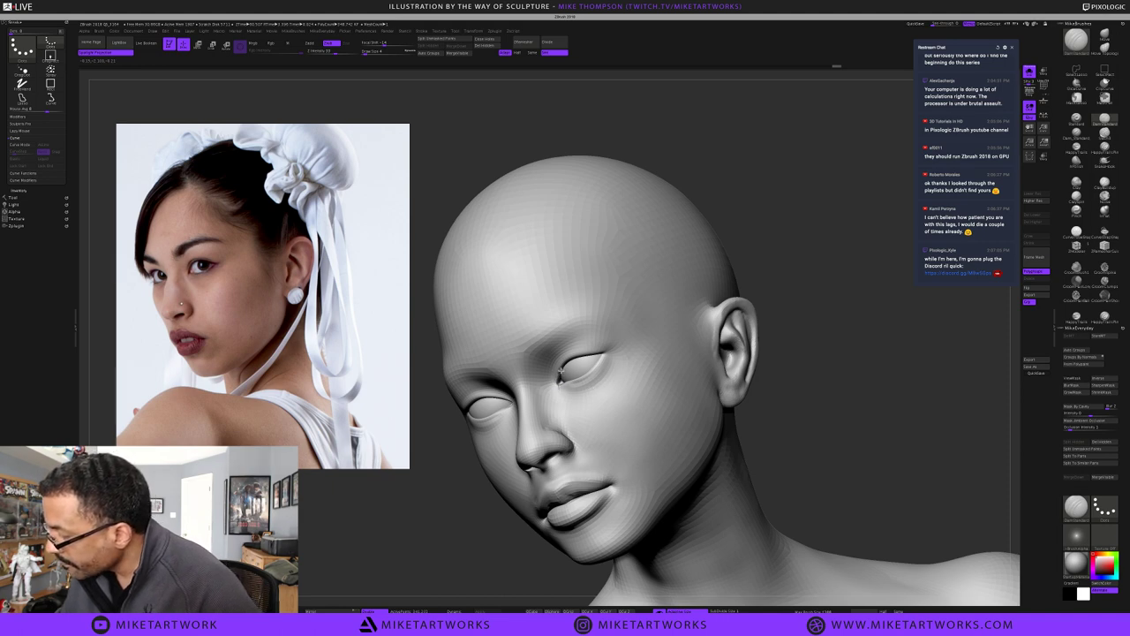
pyautogui.moveTo(807, 359); pyautogui.dragTo(820, 354)
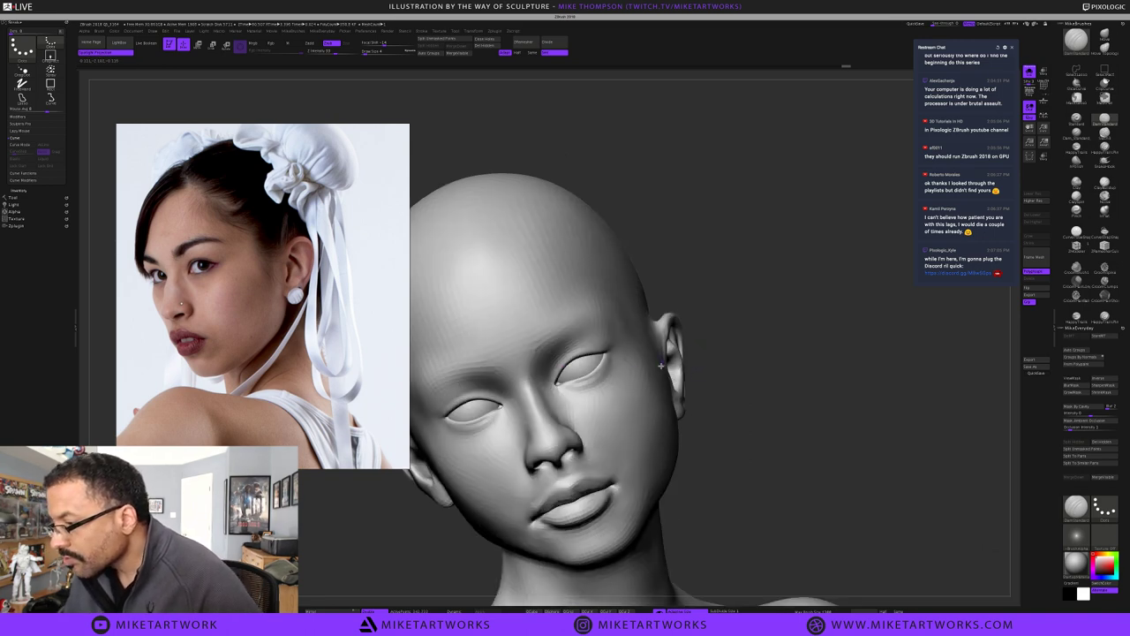
# Build up the area around the inner eye corner with the square-alpha clay brush at a small draw size
pyautogui.hotkey('shift', 'f')
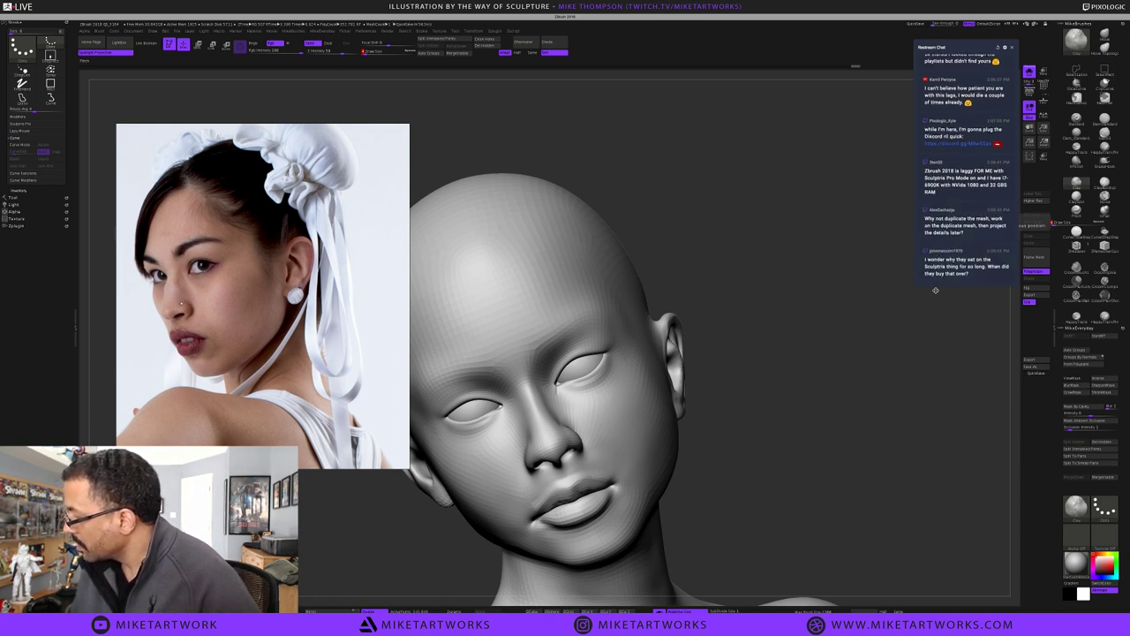
pyautogui.click(1076, 197)
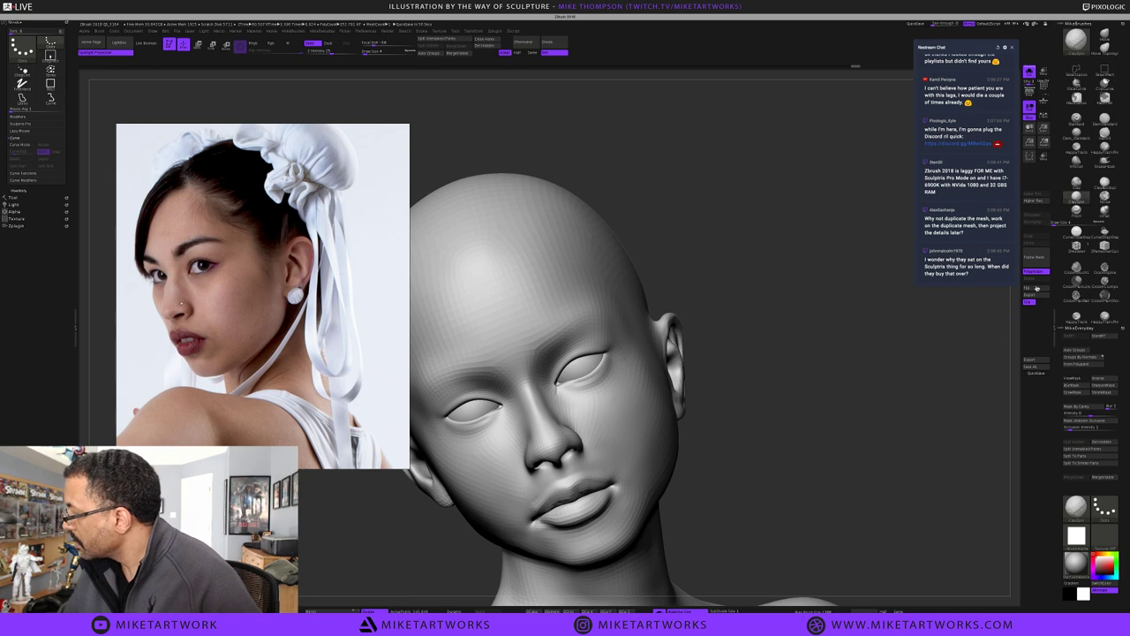
pyautogui.press('s')
pyautogui.click(719, 429)
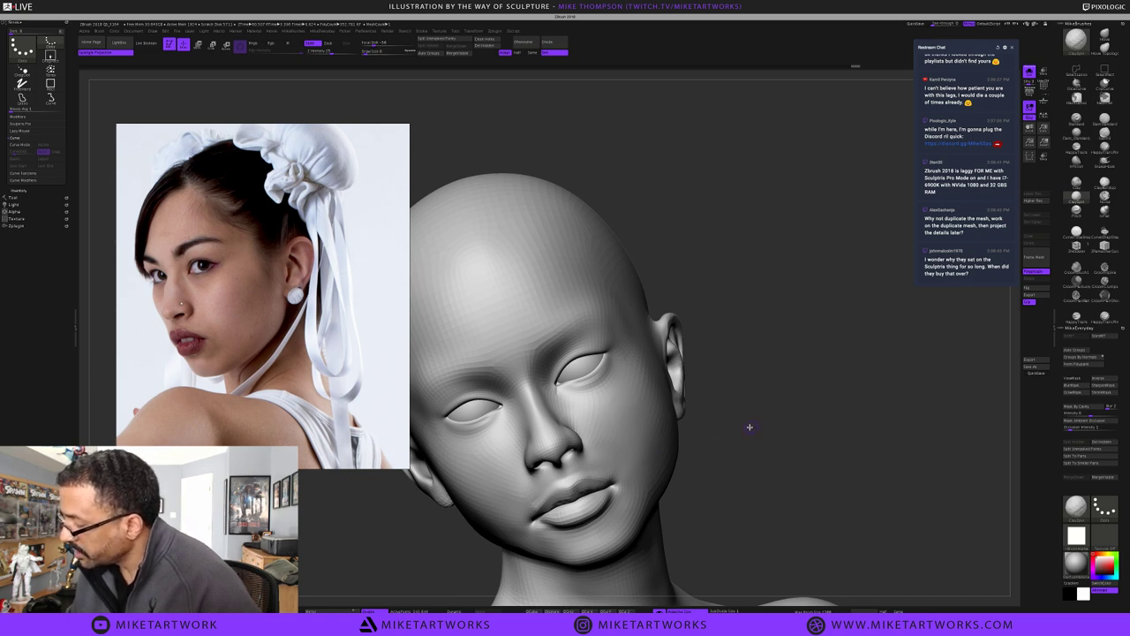
pyautogui.moveTo(640, 377); pyautogui.dragTo(549, 379, button='right')
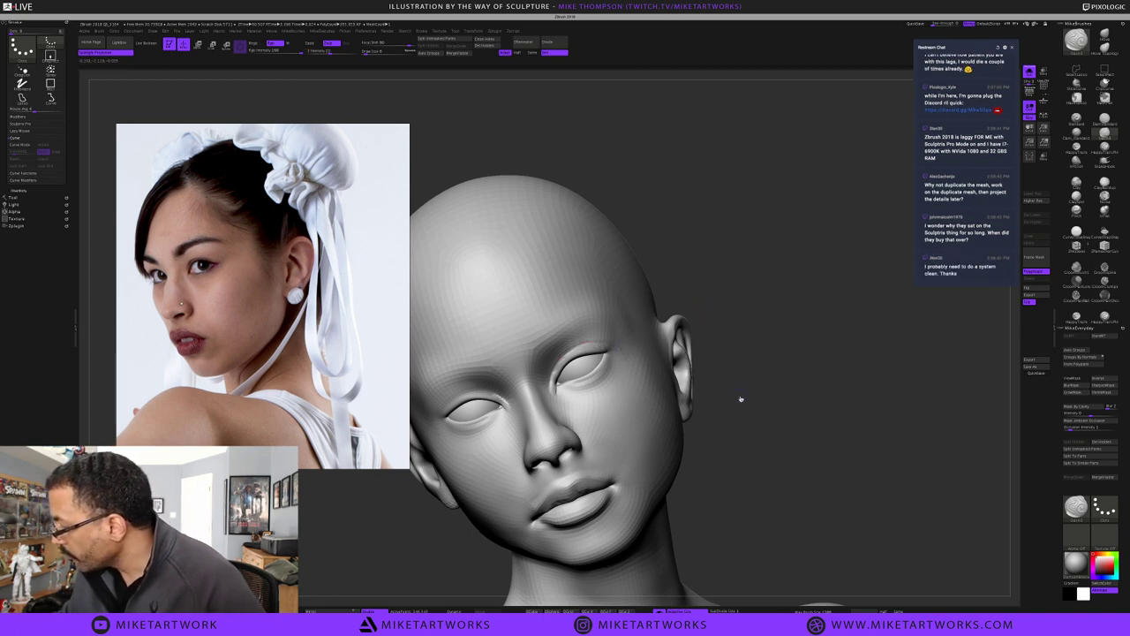
# Reduce the subtractive brush's draw size and cut a finer inner eye corner and upper eyelid crease
pyautogui.press('s')
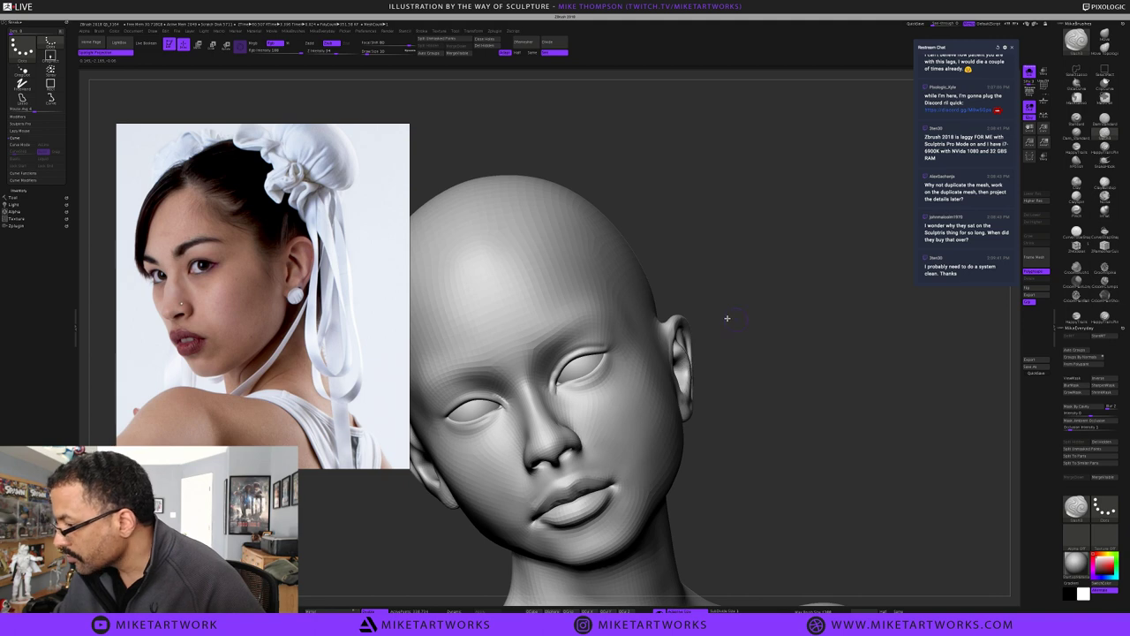
pyautogui.moveTo(730, 318); pyautogui.dragTo(747, 306)
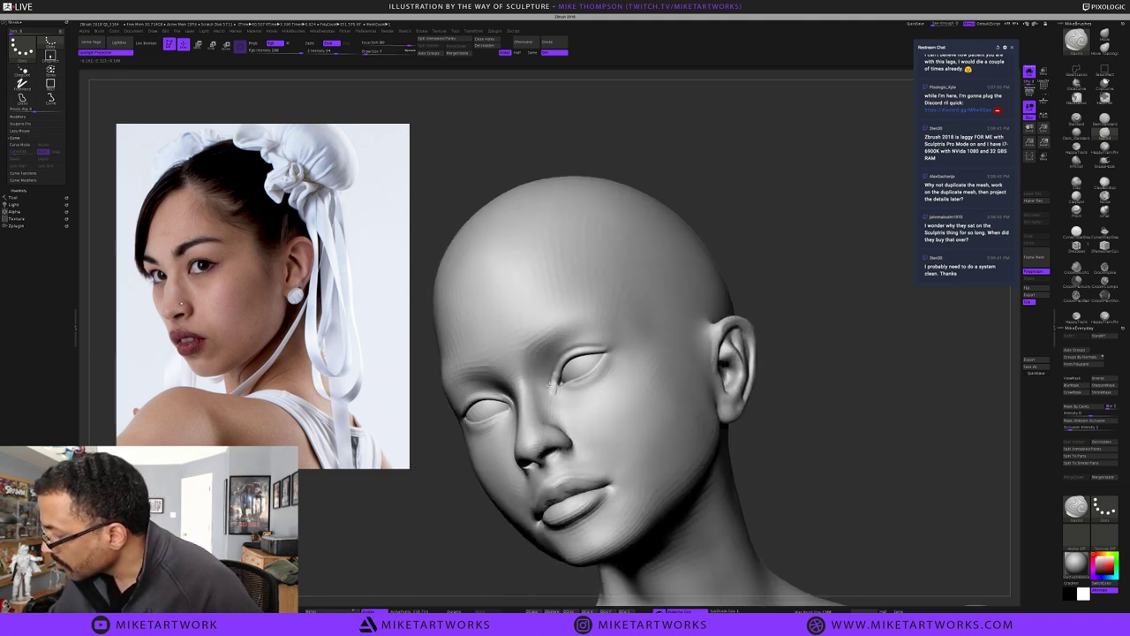
pyautogui.hotkey('shift', 'f')
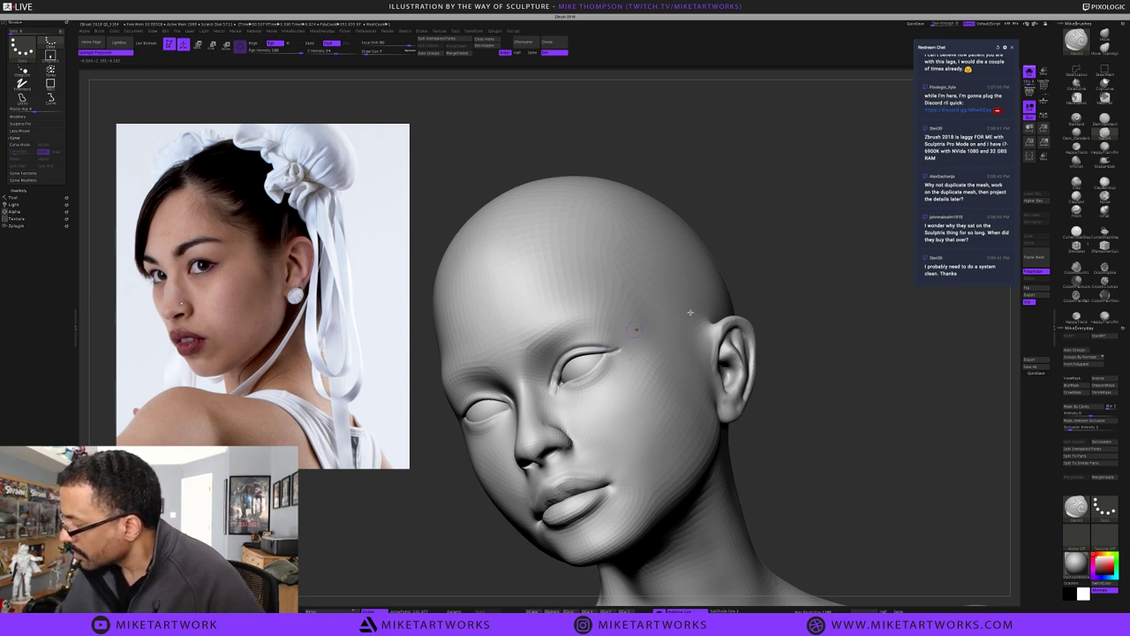
pyautogui.hotkey('ctrl', 'shift')
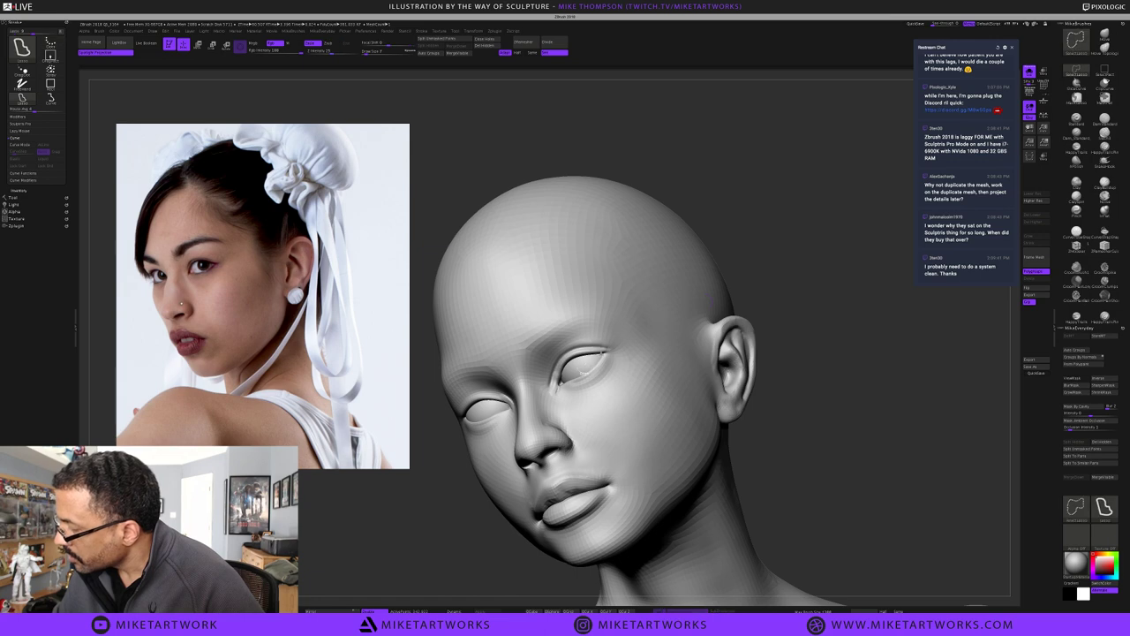
# Mask both eyeball surfaces by isolating their polygroup, leaving the rest of the head unmasked for sculpting
pyautogui.keyDown('ctrl'); pyautogui.keyDown('shift'); pyautogui.click(597, 359); pyautogui.keyUp('shift'); pyautogui.keyUp('ctrl')
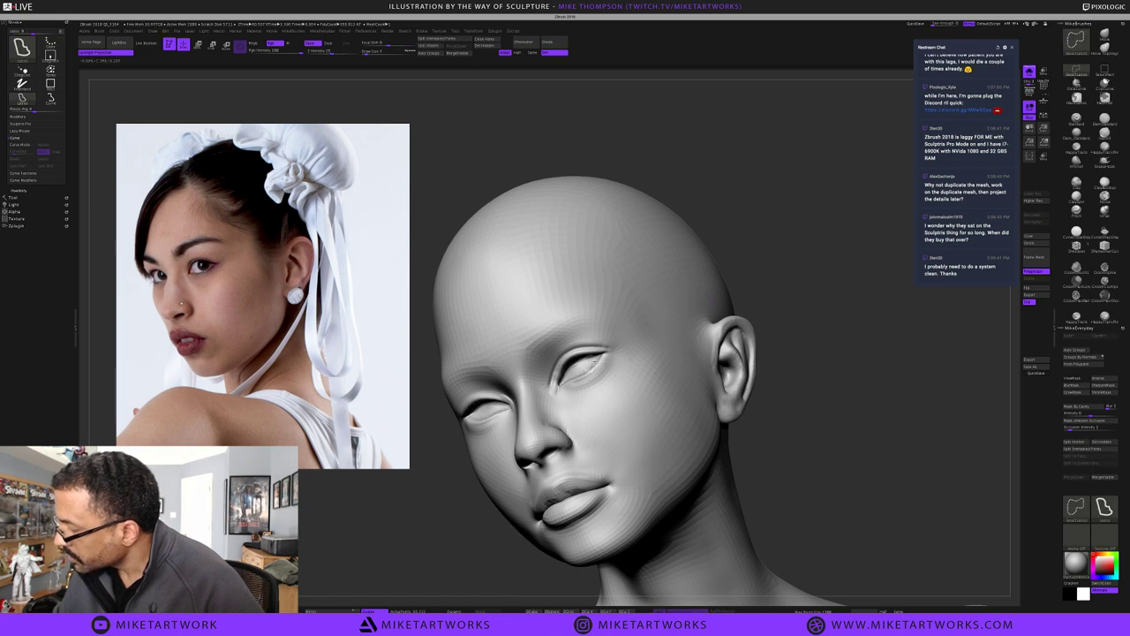
pyautogui.hotkey('shift', 'f')
pyautogui.keyDown('ctrl'); pyautogui.keyDown('shift'); pyautogui.click(827, 305); pyautogui.keyUp('shift'); pyautogui.keyUp('ctrl')
pyautogui.keyDown('ctrl'); pyautogui.click(827, 305); pyautogui.keyUp('ctrl')
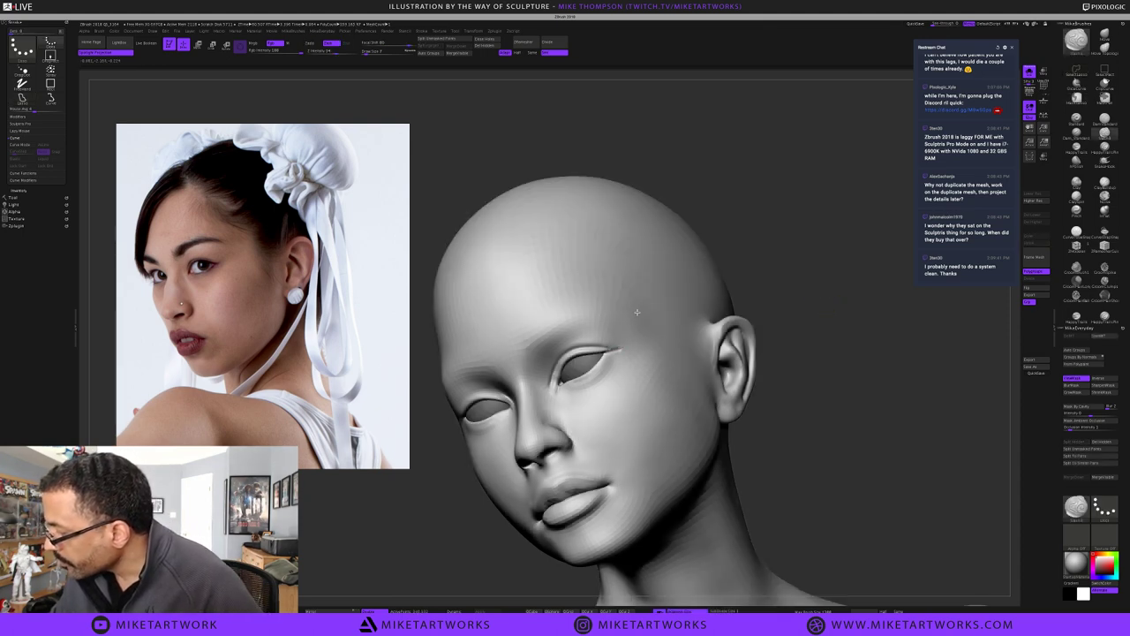
pyautogui.hotkey('shift', 'f')
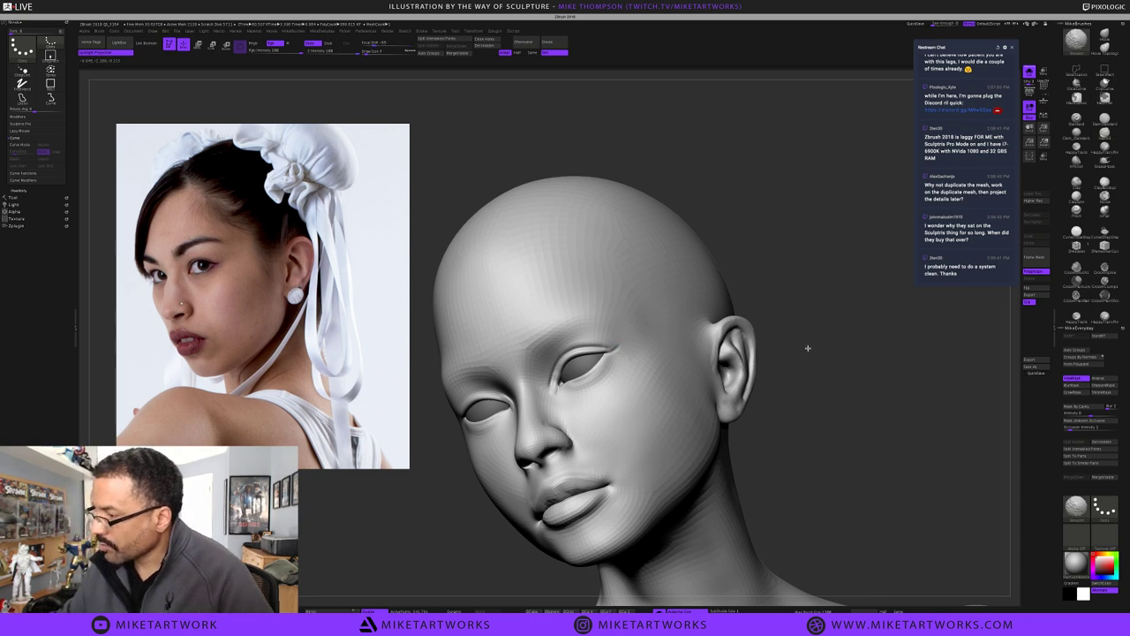
# Refine the eyelid crease with the Dam Standard brush and smooth the surface at the outer eye corner
pyautogui.moveTo(807, 348); pyautogui.dragTo(781, 348)
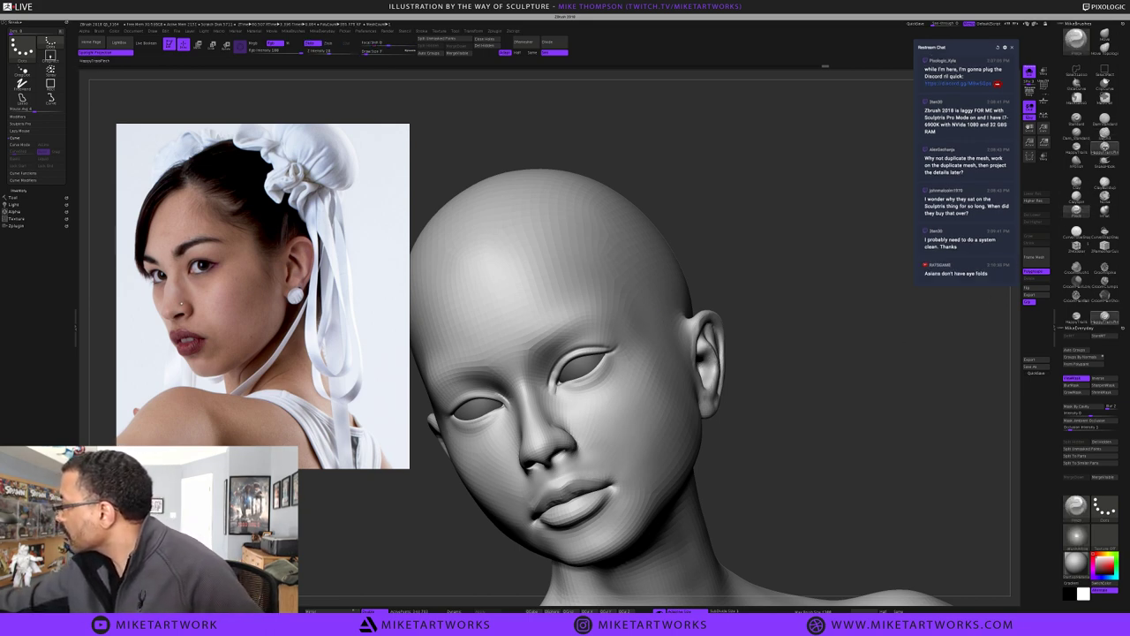
pyautogui.click(1104, 149)
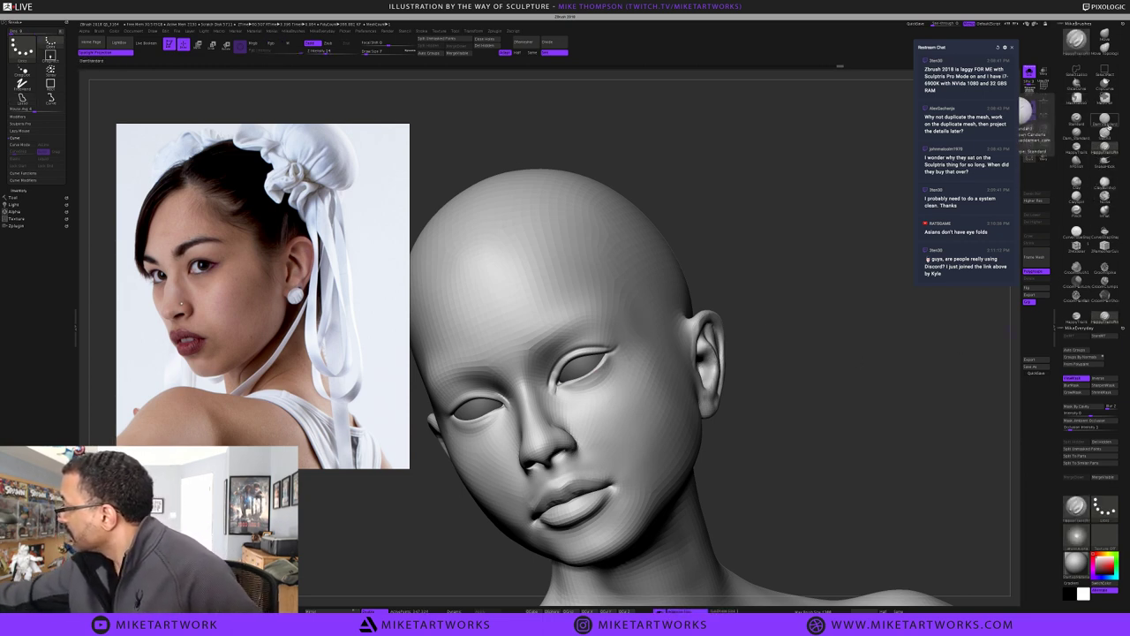
pyautogui.click(1107, 127)
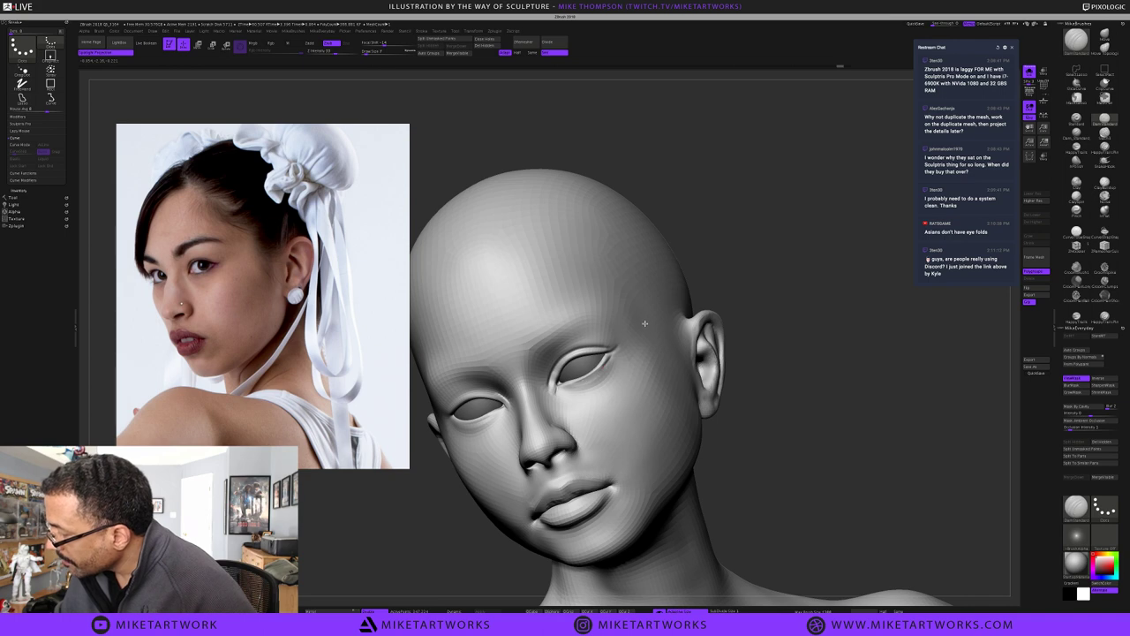
pyautogui.press('ctrl')
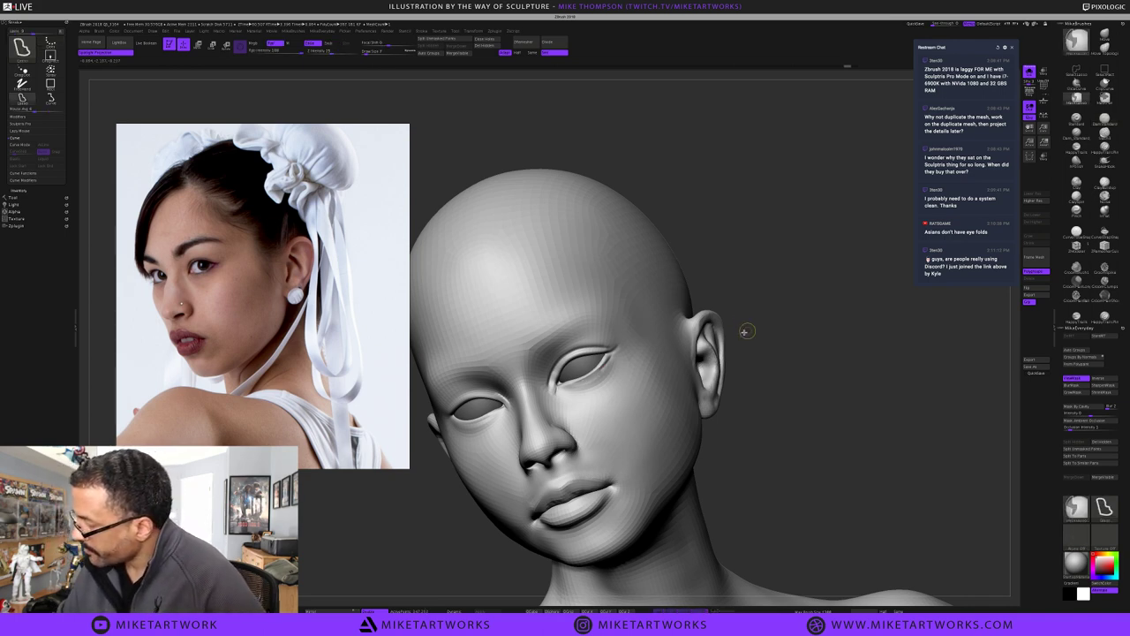
pyautogui.hotkey('ctrl', 'z')
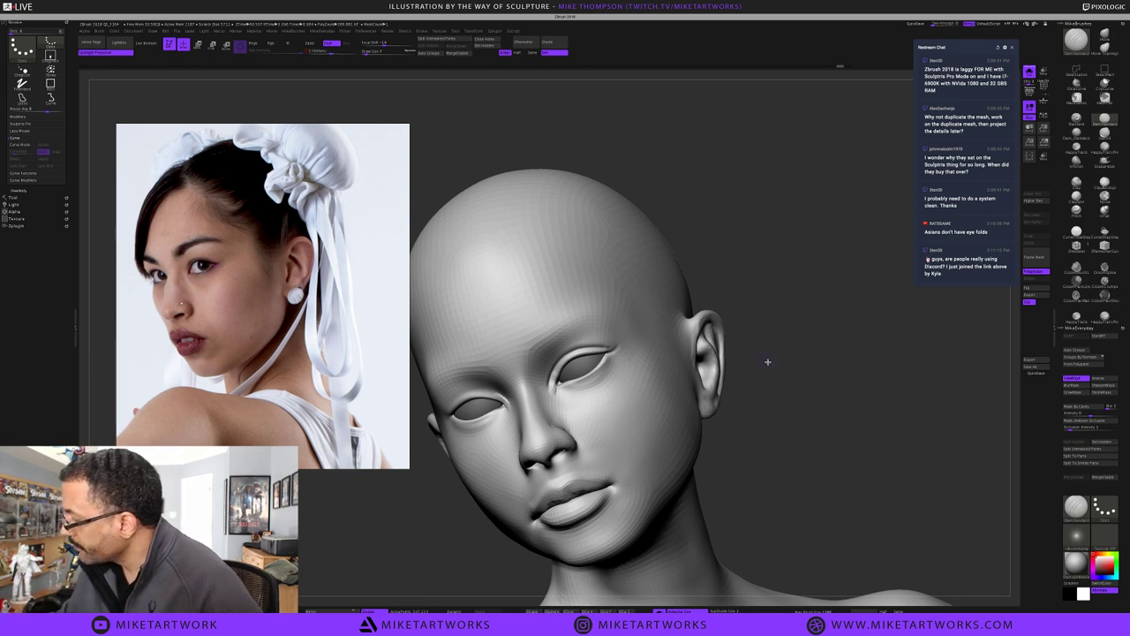
pyautogui.press('s')
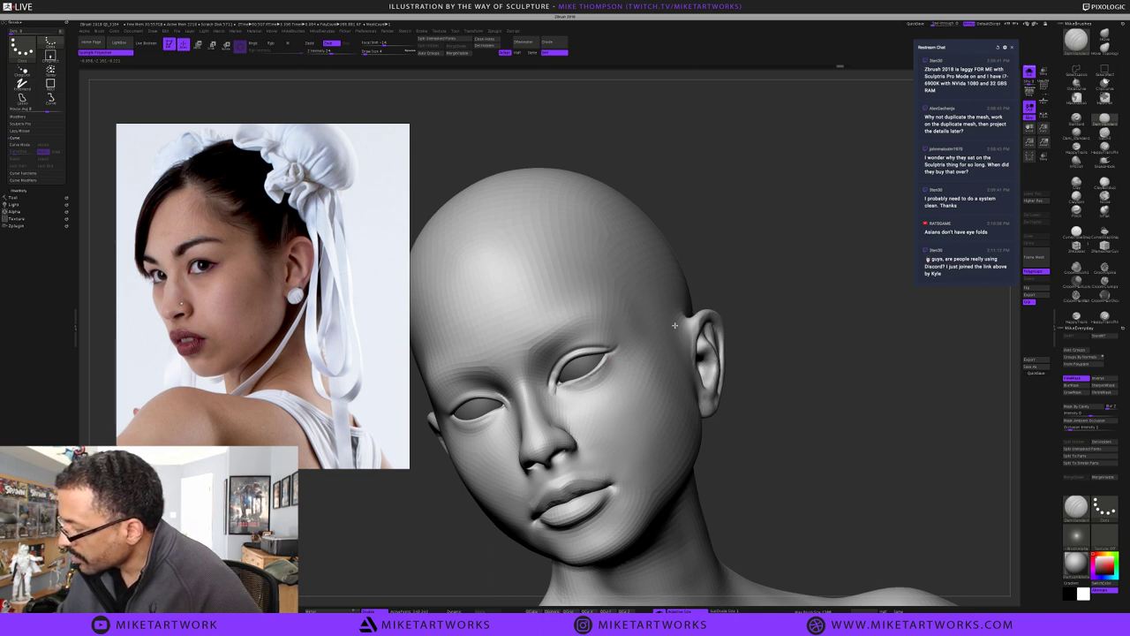
pyautogui.press('shift')
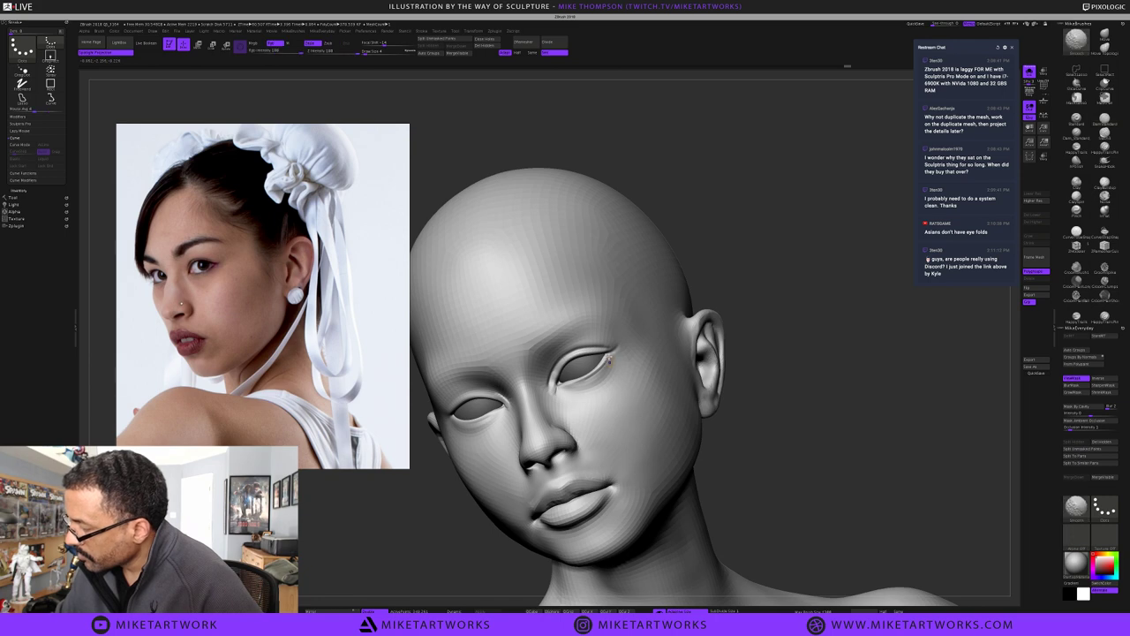
pyautogui.keyDown('shift'); pyautogui.moveTo(609, 357); pyautogui.dragTo(606, 362); pyautogui.keyUp('shift')
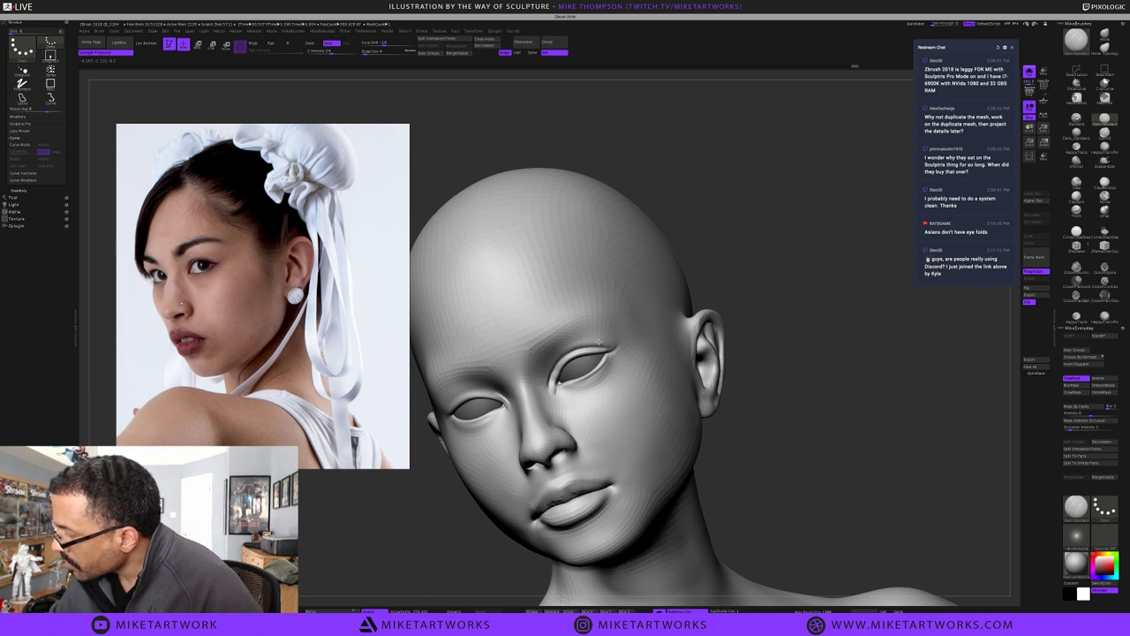
pyautogui.hotkey('ctrl', 'Down')
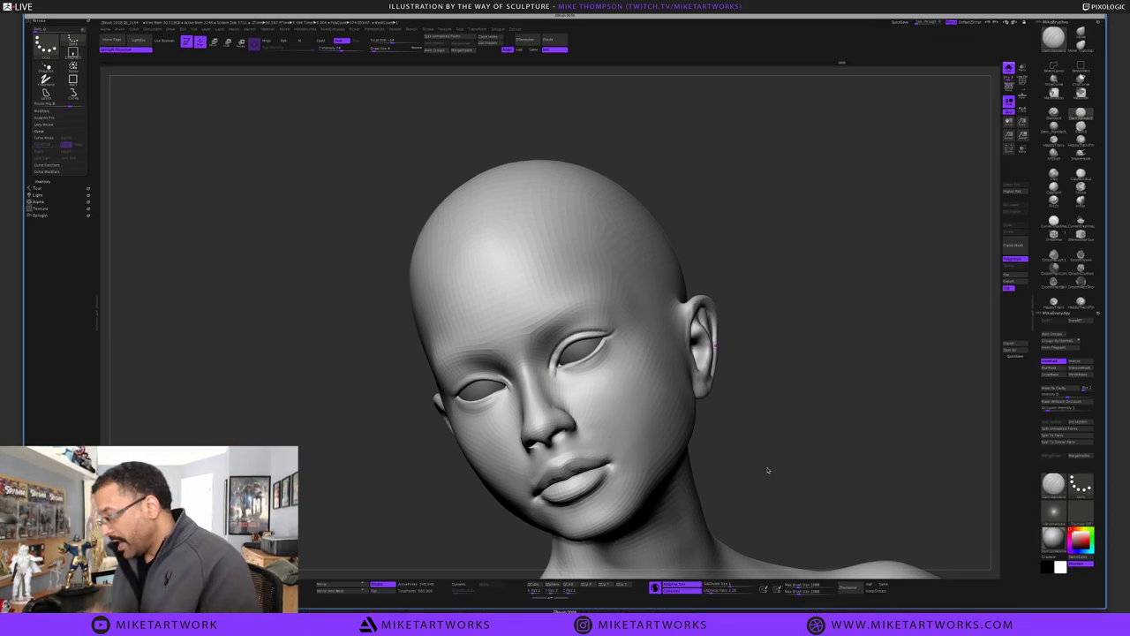
pyautogui.click(845, 385)
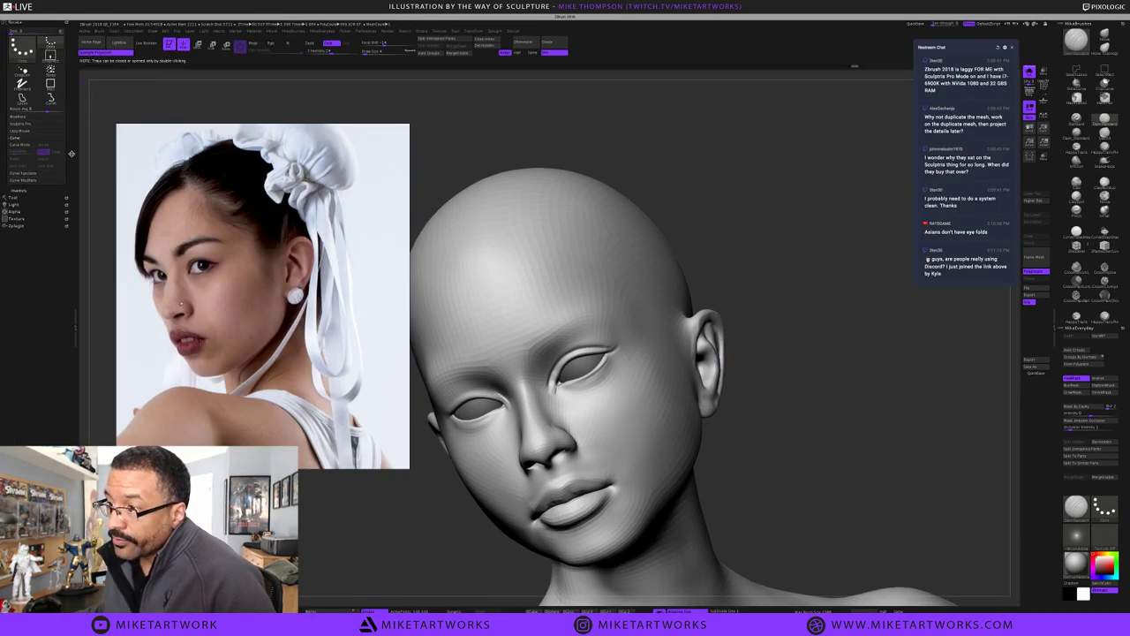
# Save the current tool with the duplicated face as ChunFace.ztl in the project folder
pyautogui.click(13, 197)
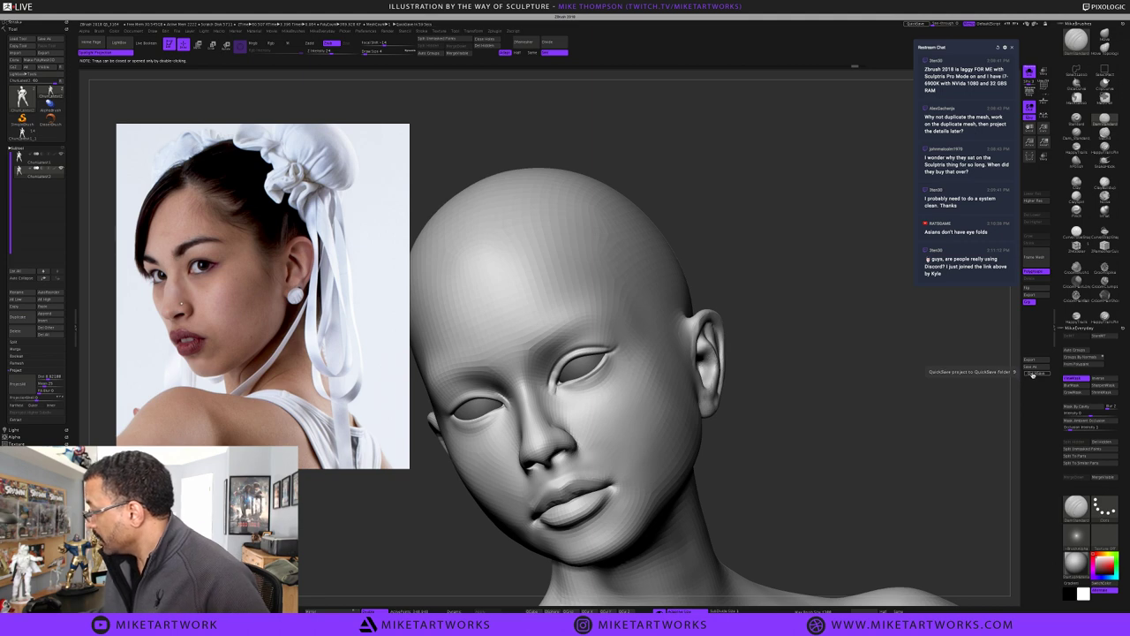
pyautogui.click(1024, 371)
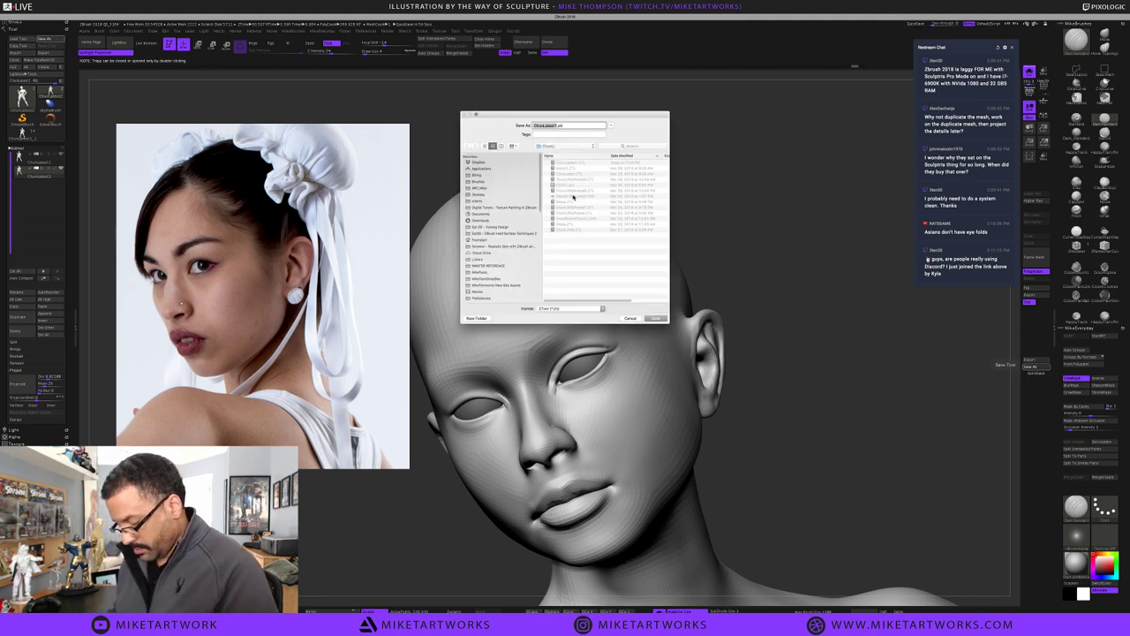
pyautogui.write('C')
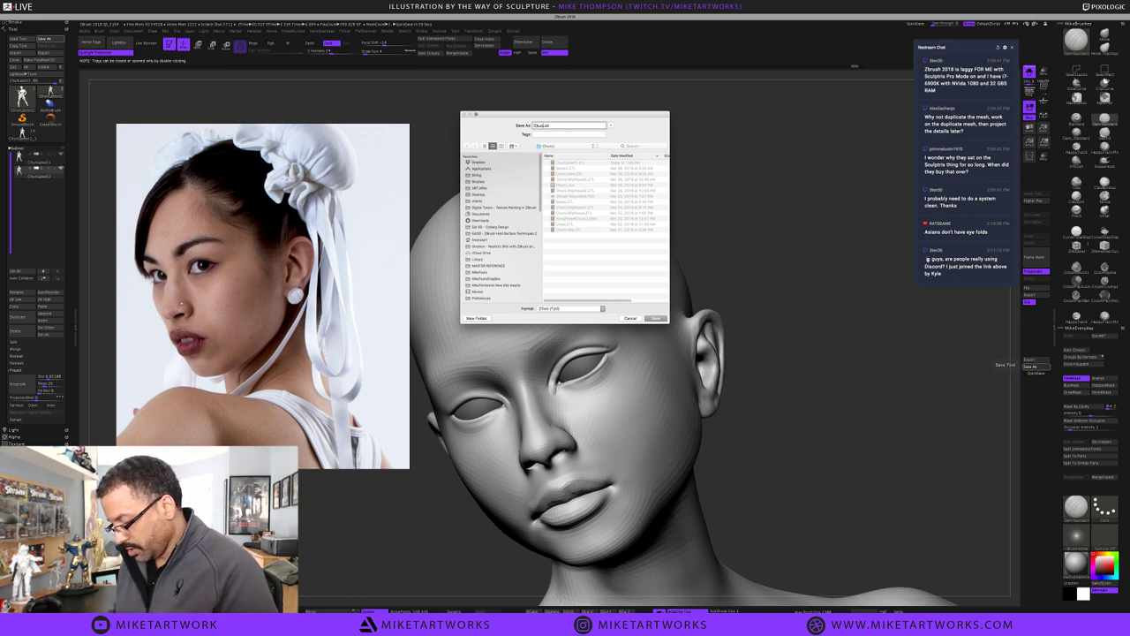
pyautogui.write('hunFace')
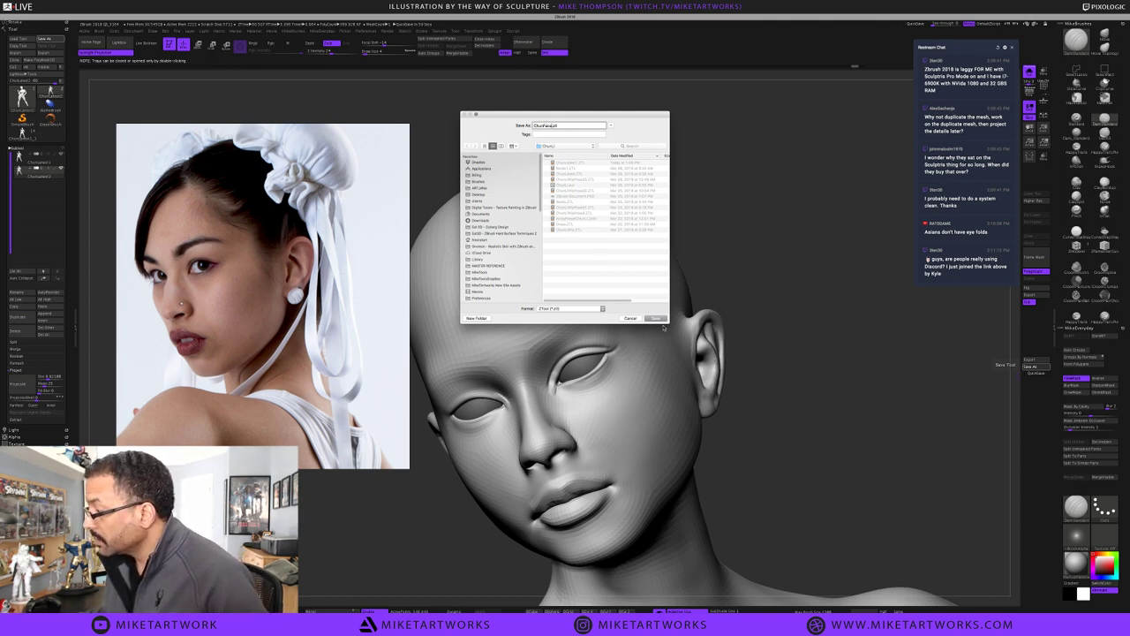
pyautogui.click(657, 319)
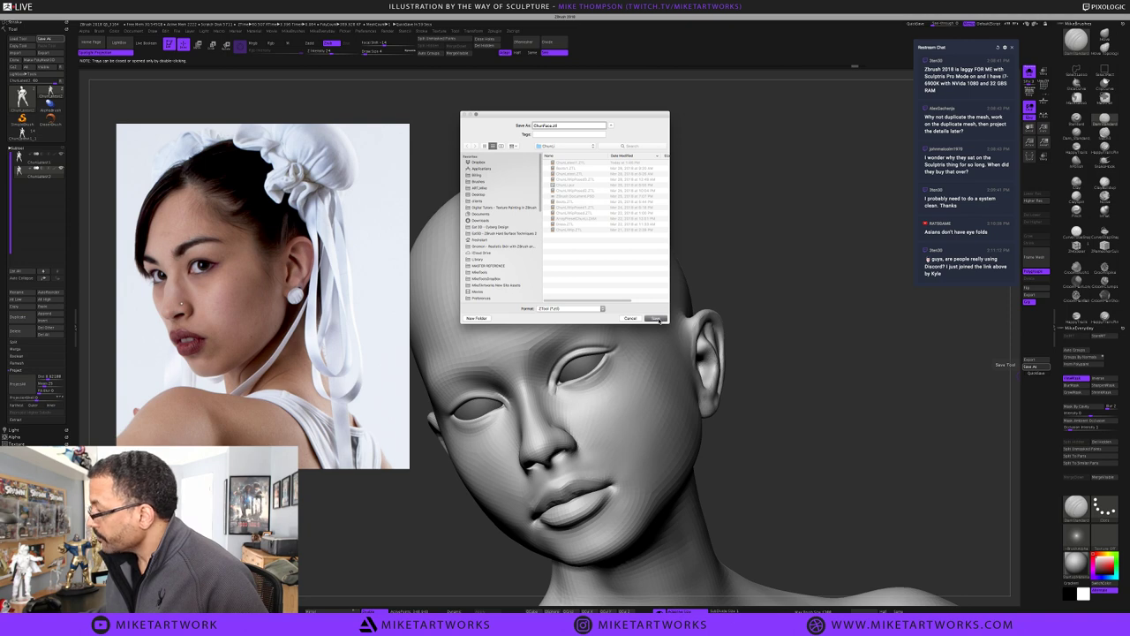
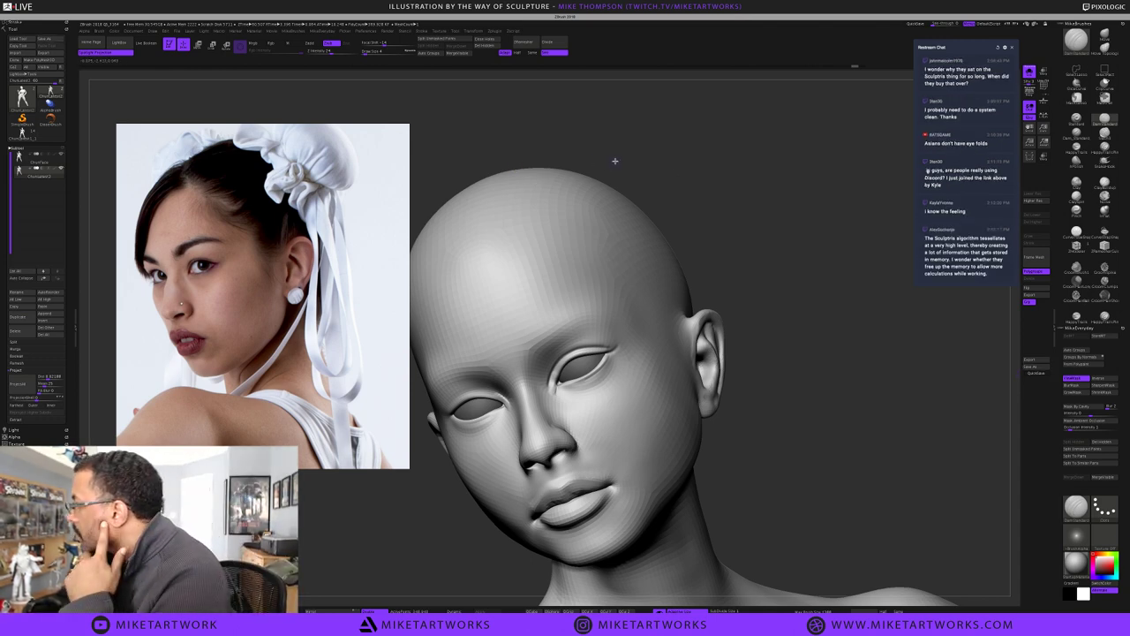
pyautogui.click(24, 10)
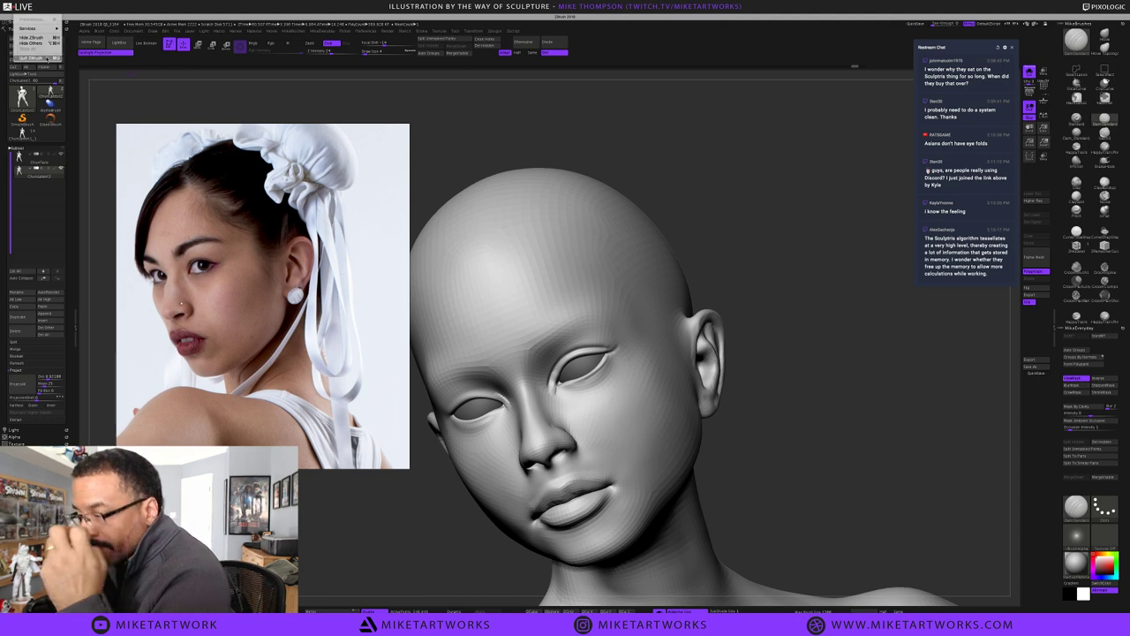
pyautogui.click(48, 58)
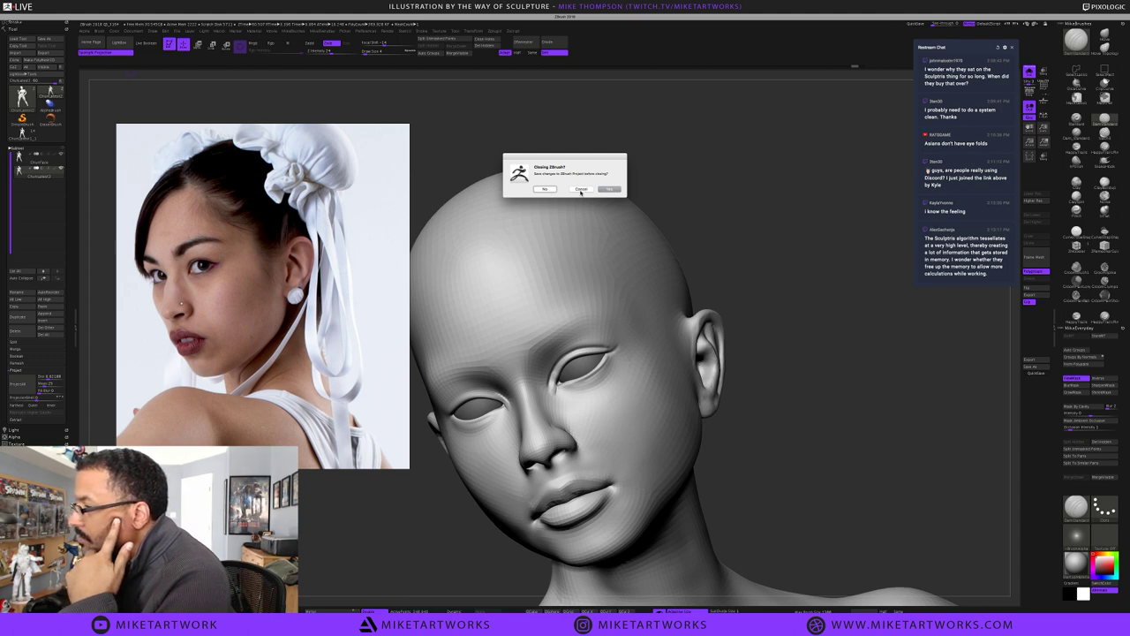
pyautogui.click(582, 190)
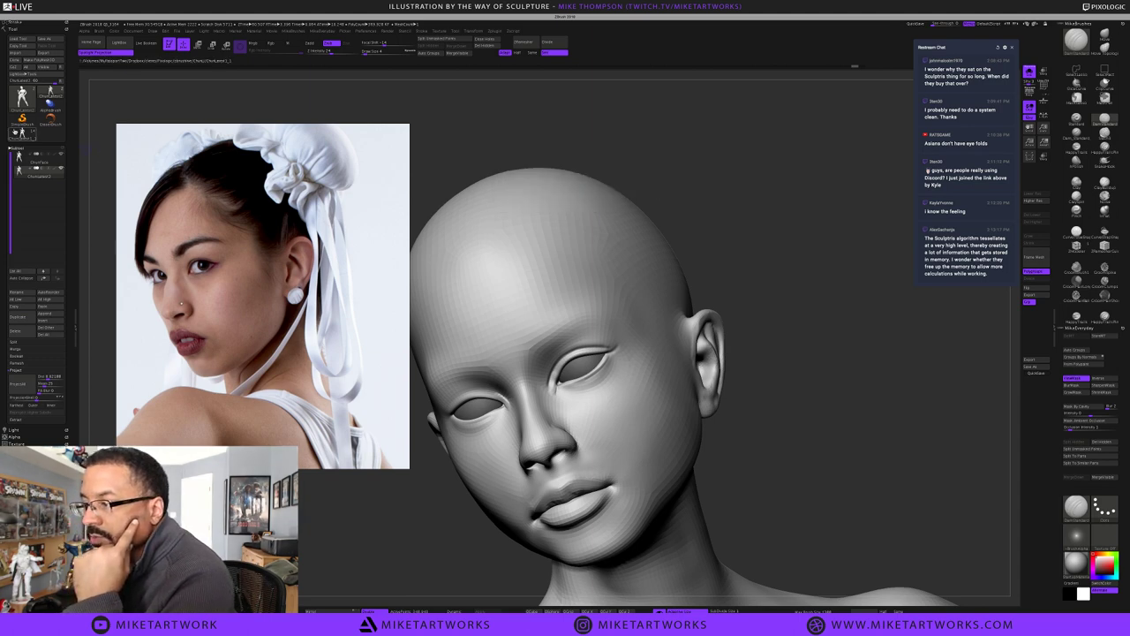
# Switch to the full character tool with the hair and dress subtools and save it under its suggested file name
pyautogui.click(22, 133)
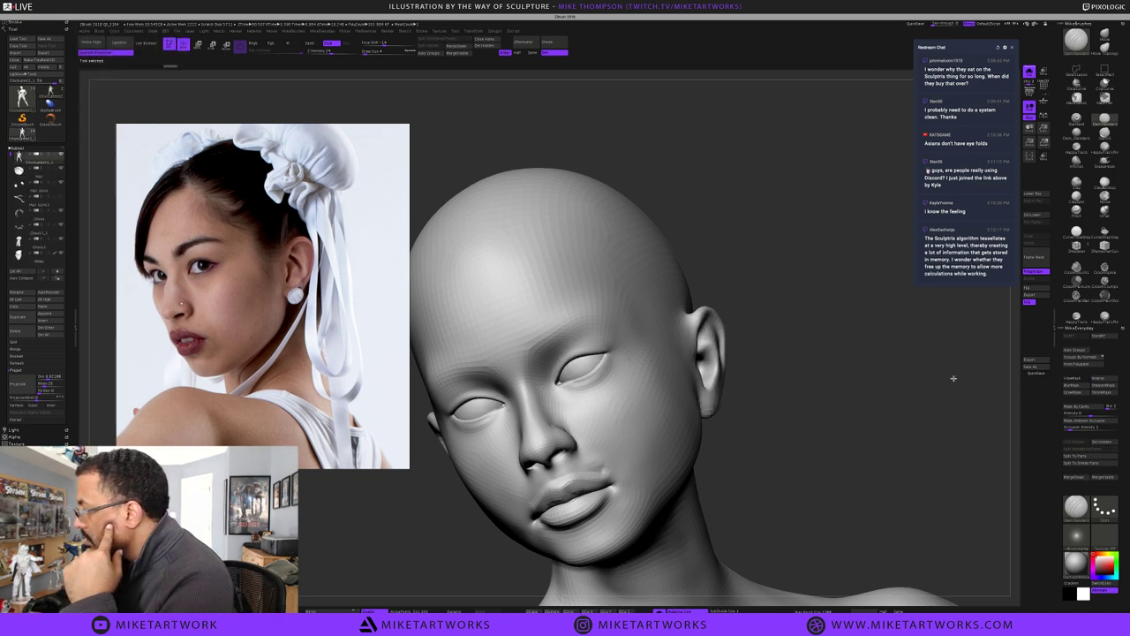
pyautogui.click(1028, 369)
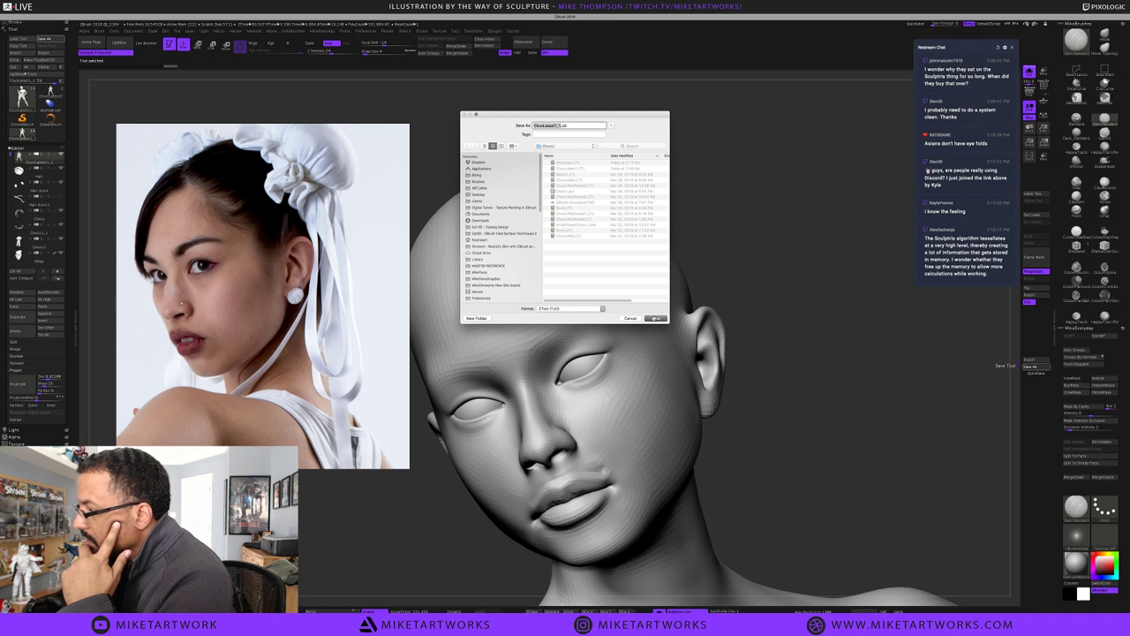
pyautogui.click(655, 317)
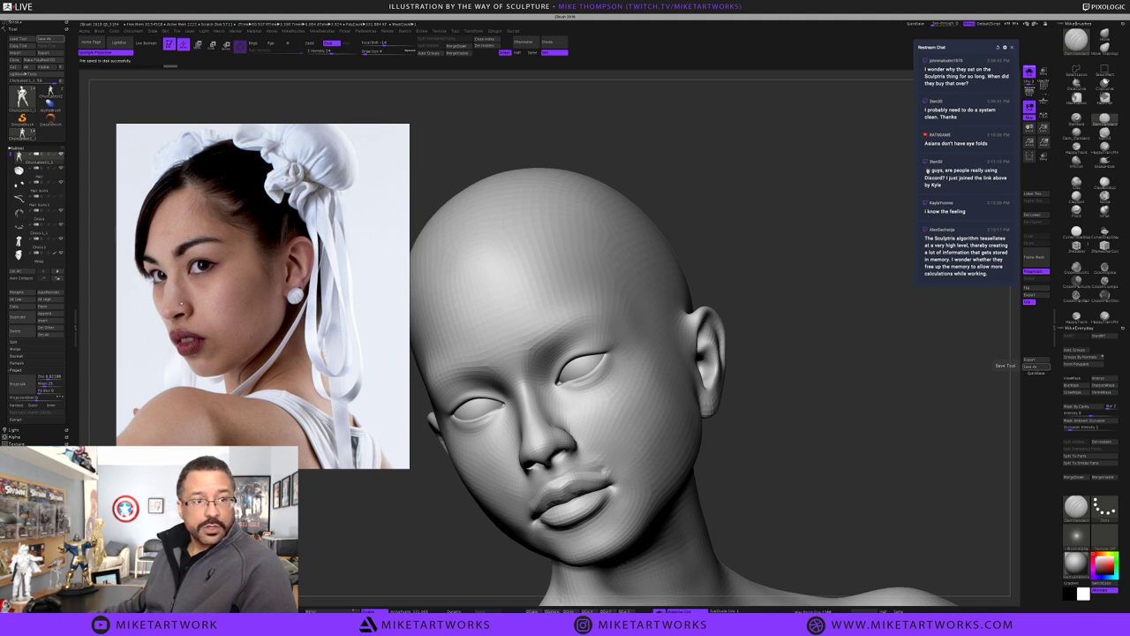
# Force quit the background applications Wacom Desktop Center and Skype
pyautogui.press('super+alt+Escape')
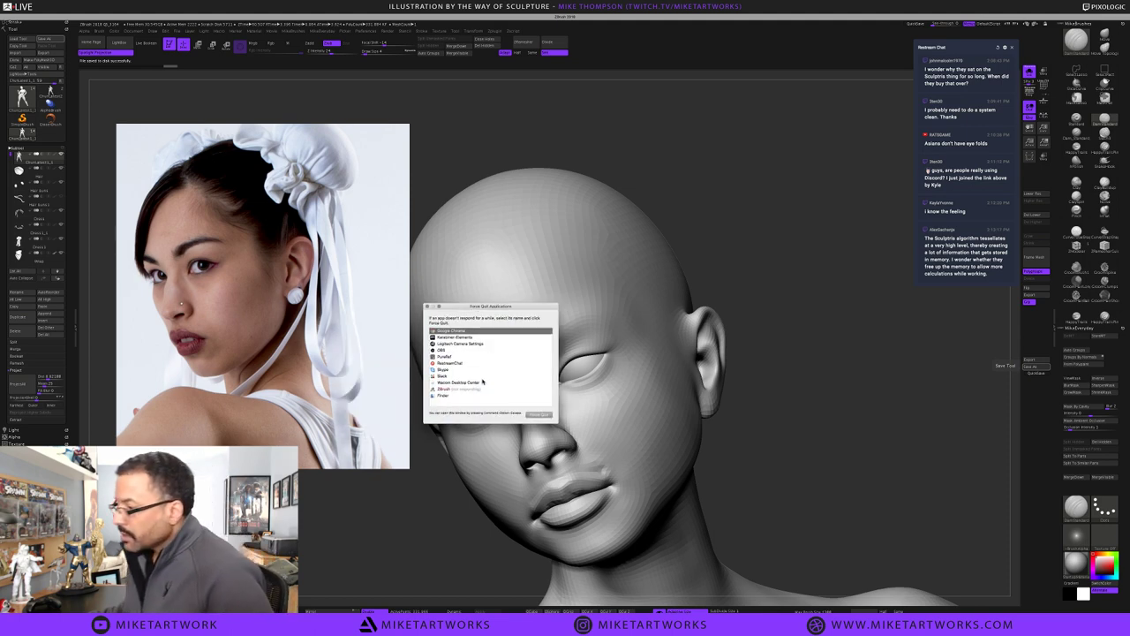
pyautogui.click(461, 382)
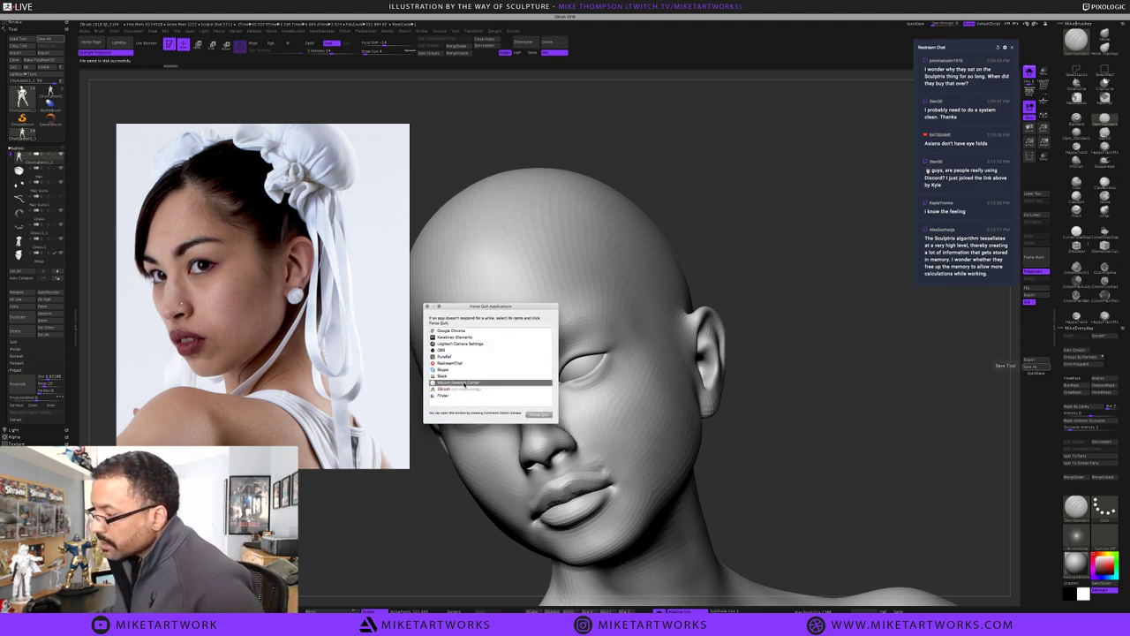
pyautogui.click(541, 415)
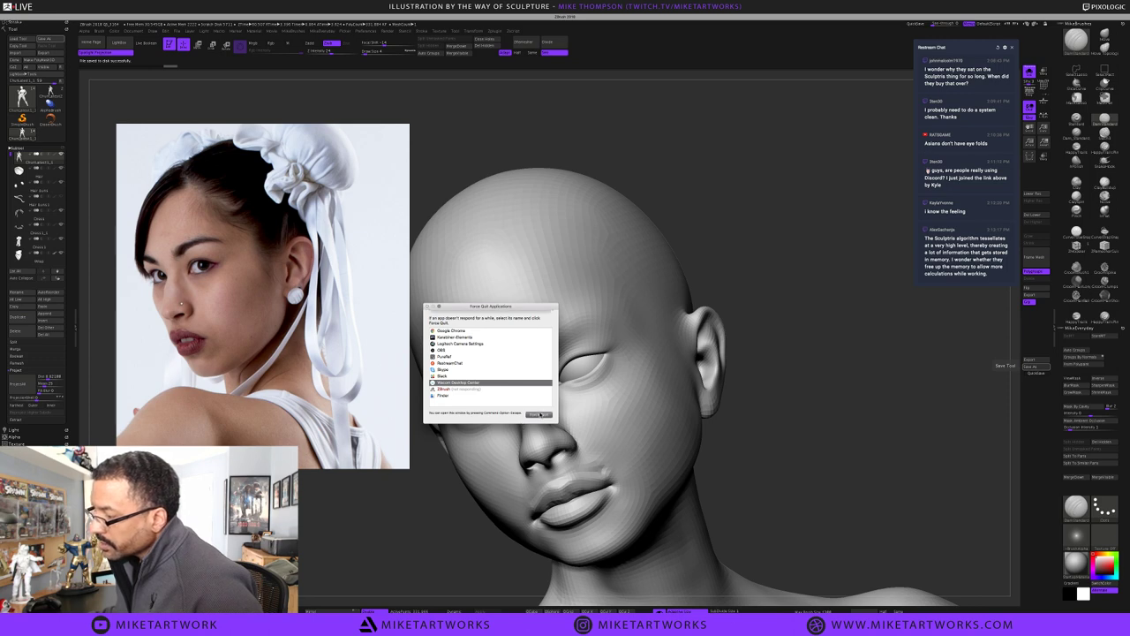
pyautogui.click(533, 342)
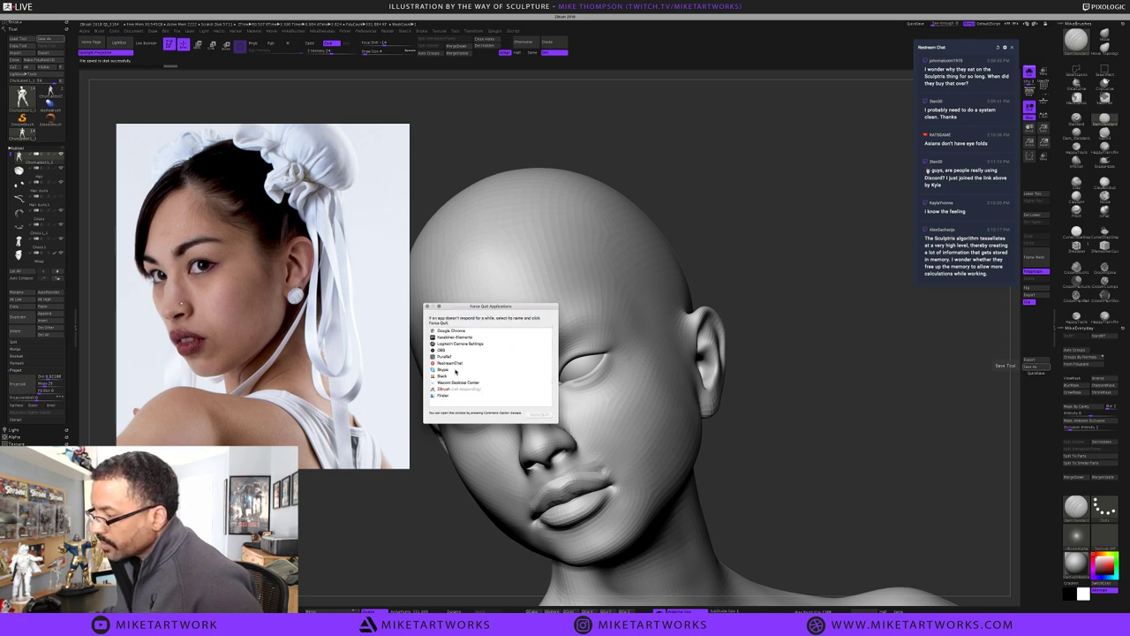
pyautogui.click(456, 370)
pyautogui.click(541, 415)
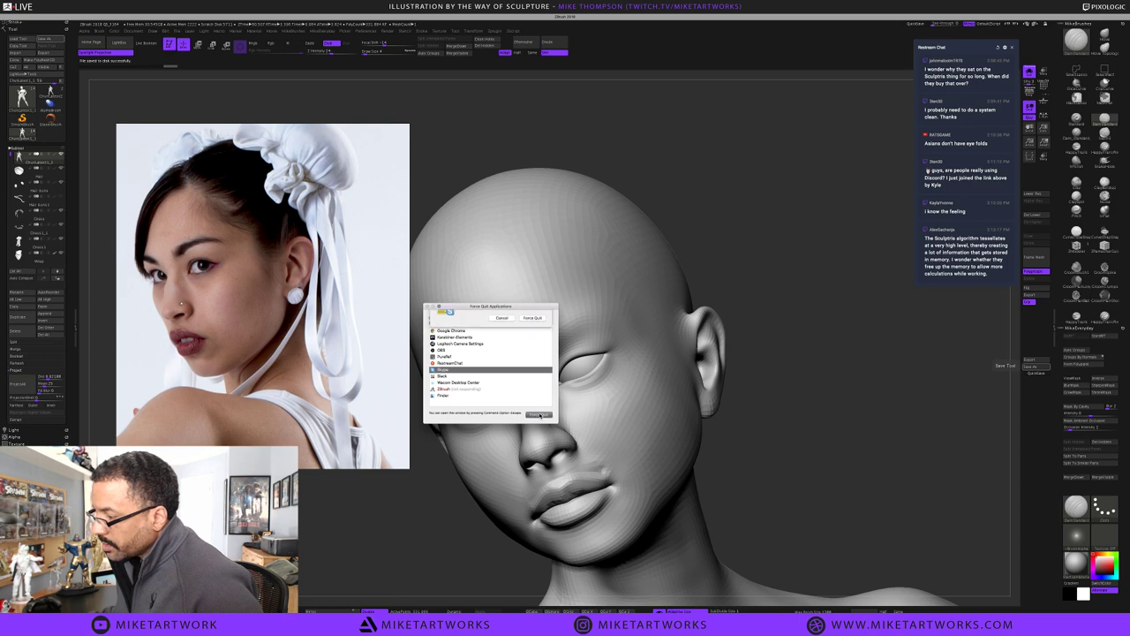
pyautogui.click(533, 338)
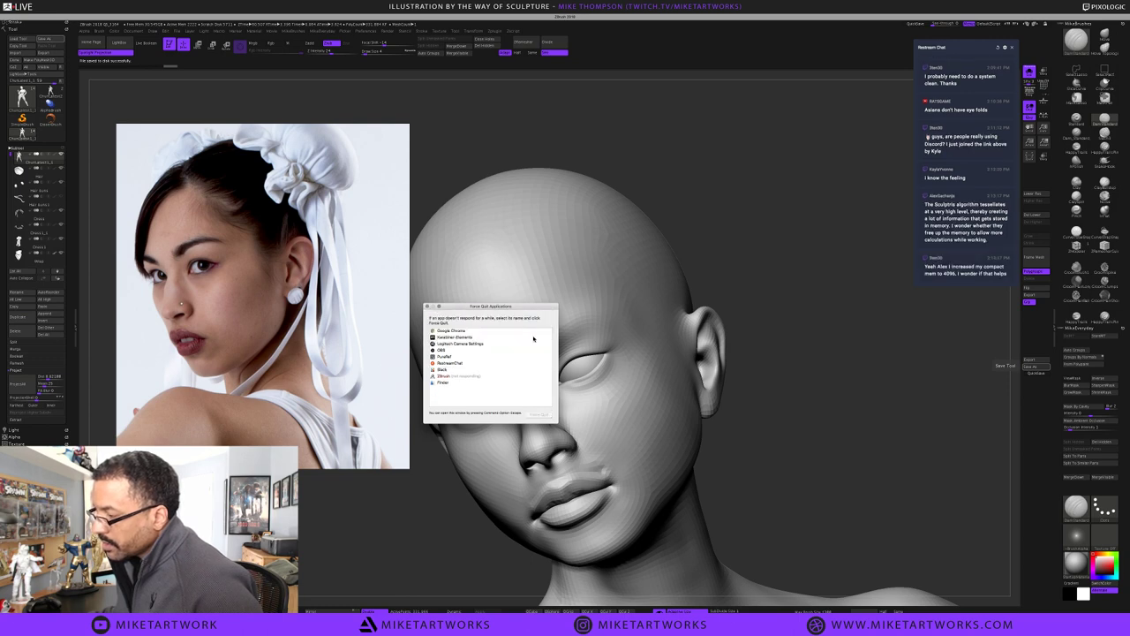
# Force quit the background applications Karabiner-Elements and Google Chrome, and close the Force Quit window
pyautogui.click(461, 337)
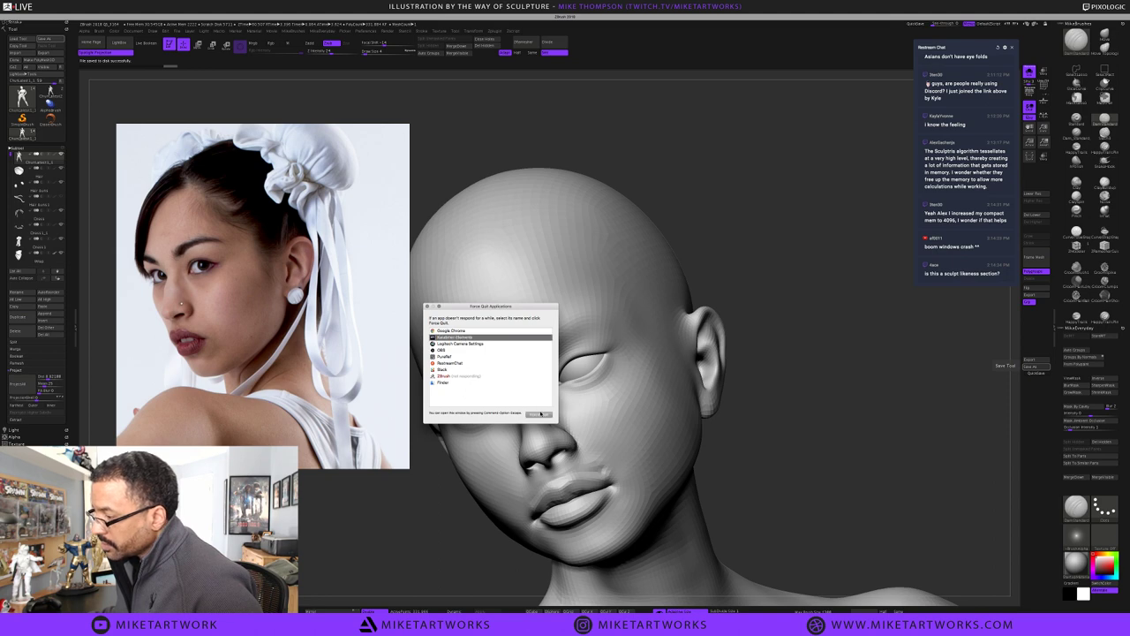
pyautogui.click(541, 414)
pyautogui.click(538, 340)
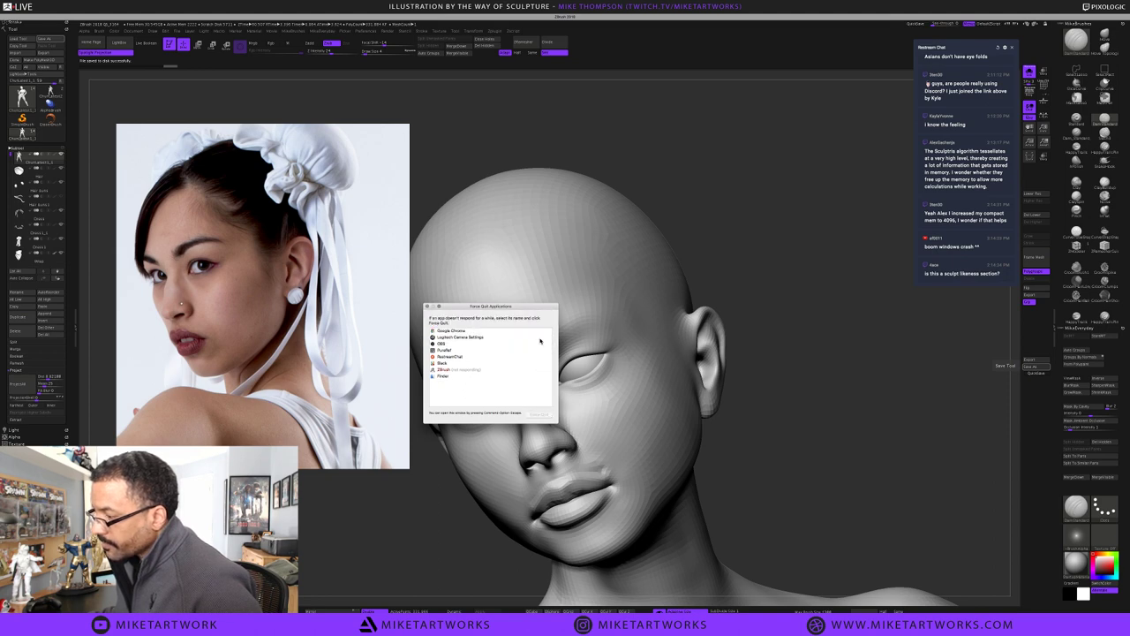
pyautogui.click(452, 331)
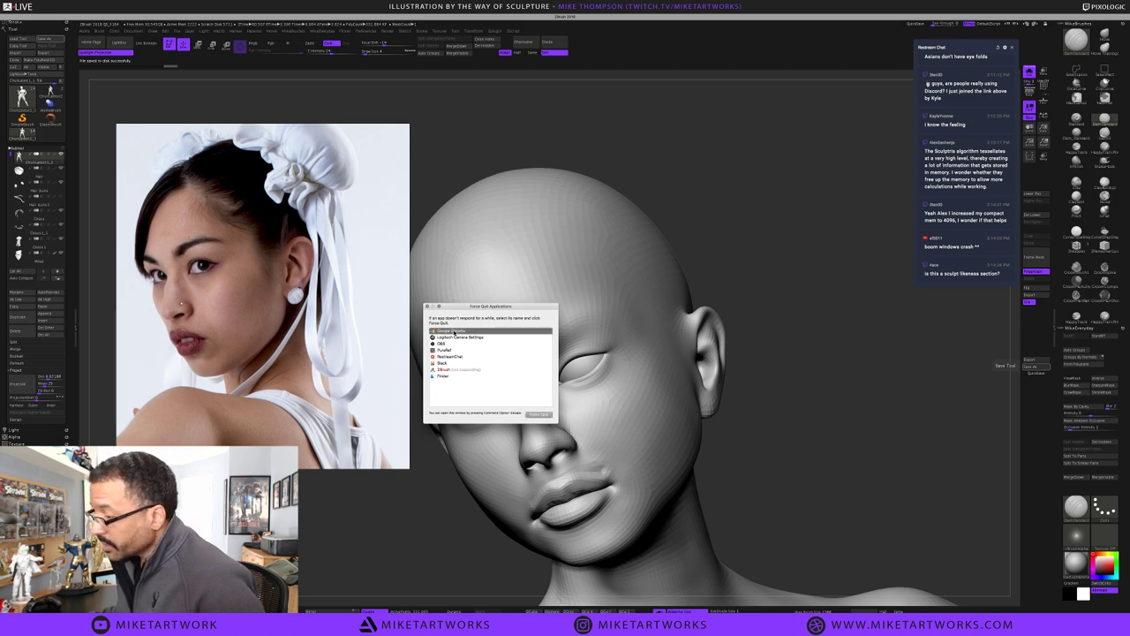
pyautogui.click(531, 415)
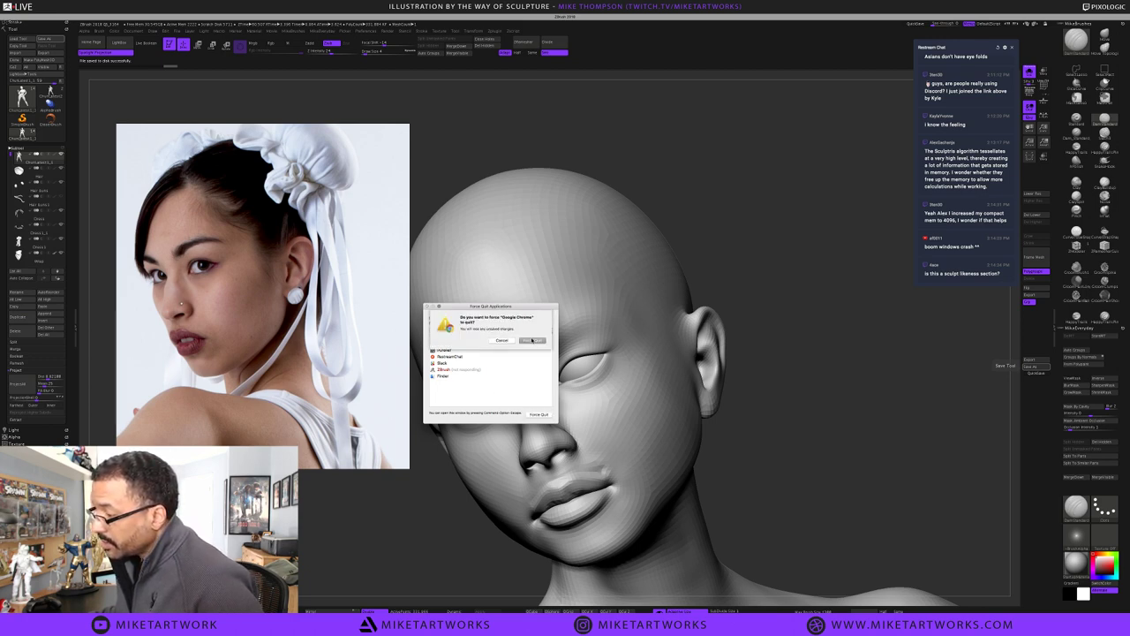
pyautogui.click(532, 340)
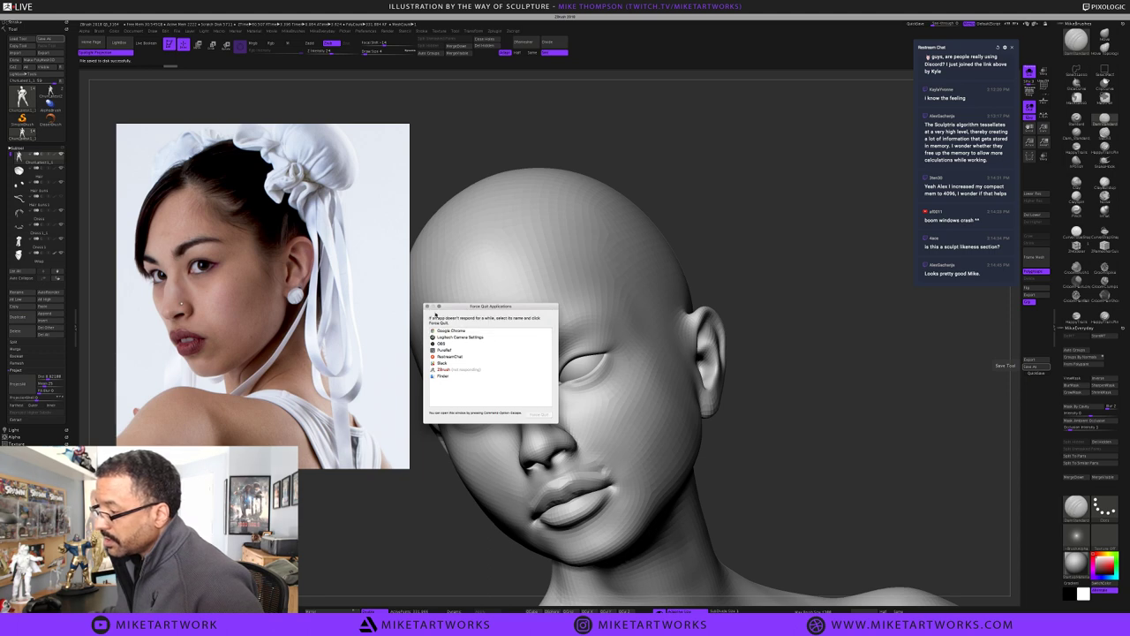
pyautogui.click(428, 307)
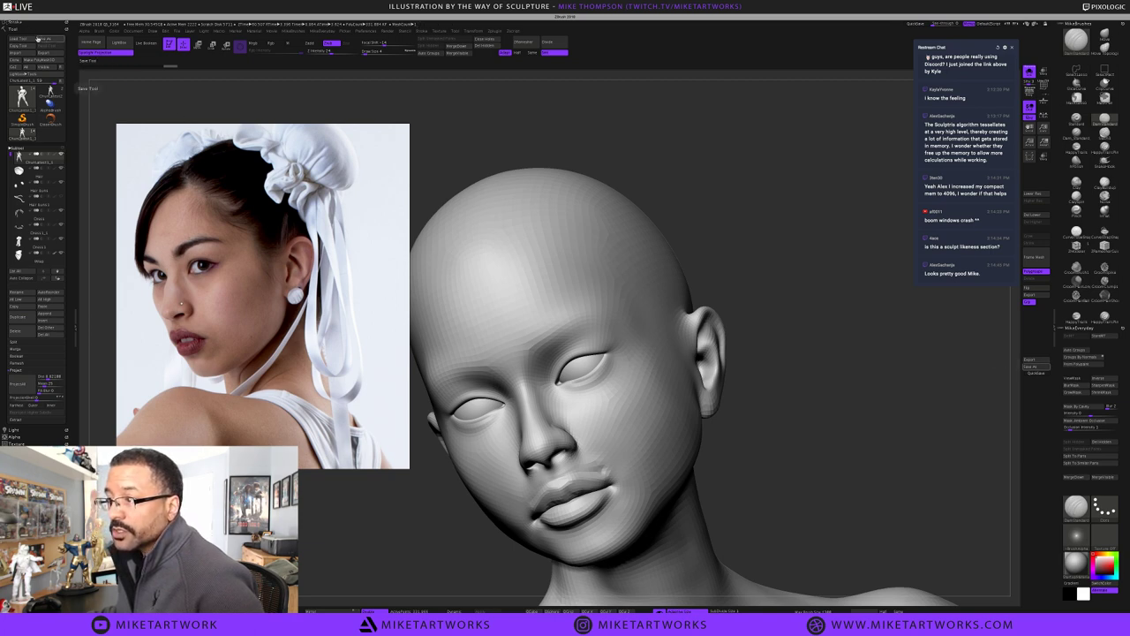
# Quit ZBrush without saving changes to the ZBrush project
pyautogui.click(19, 9)
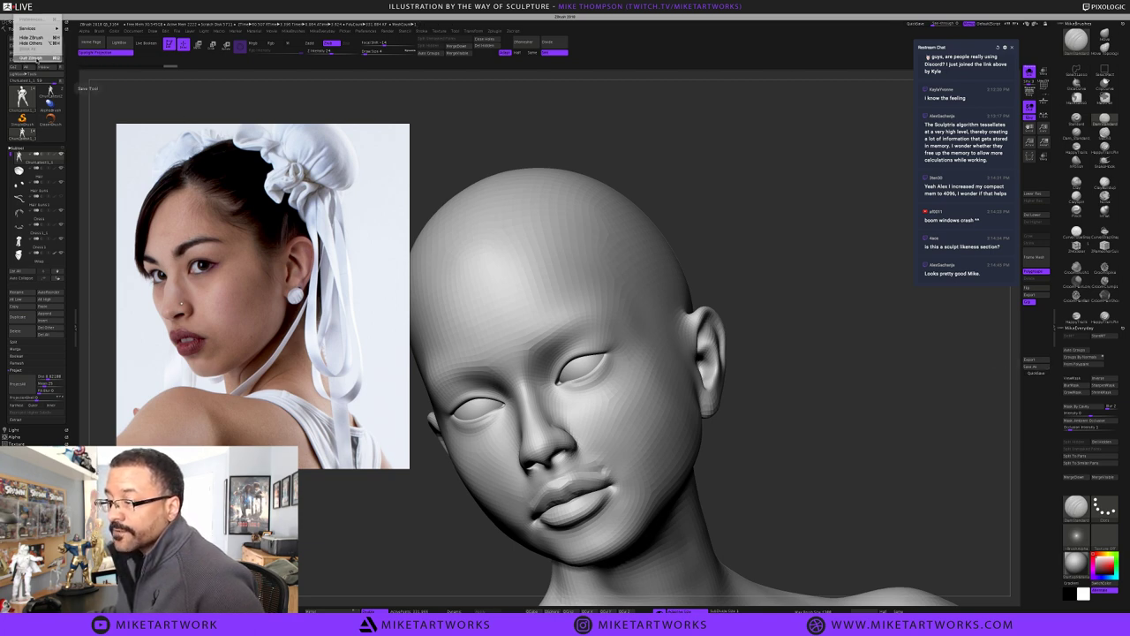
pyautogui.click(36, 61)
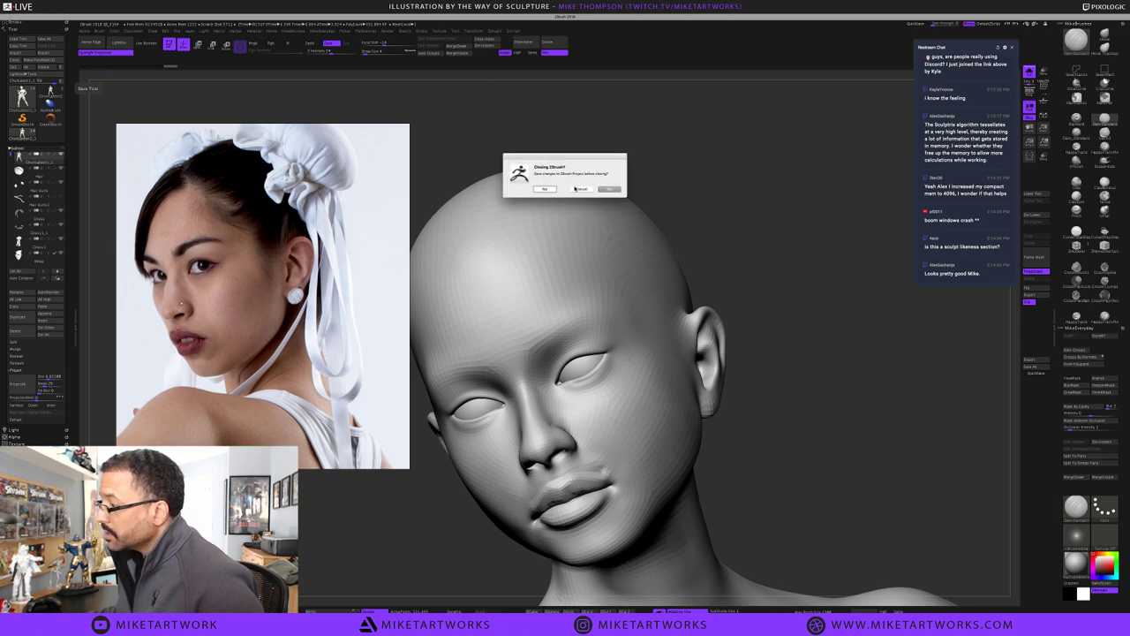
pyautogui.click(546, 190)
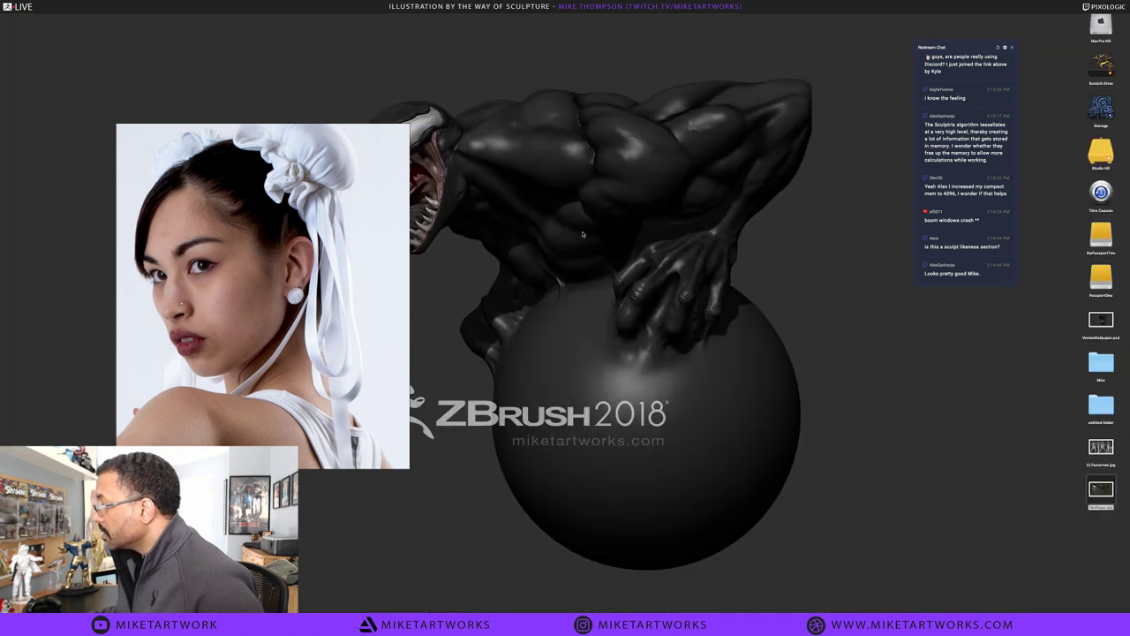
# Move the reference photo clear of the desktop's centre and quit Slack
pyautogui.moveTo(356, 154); pyautogui.dragTo(279, 307)
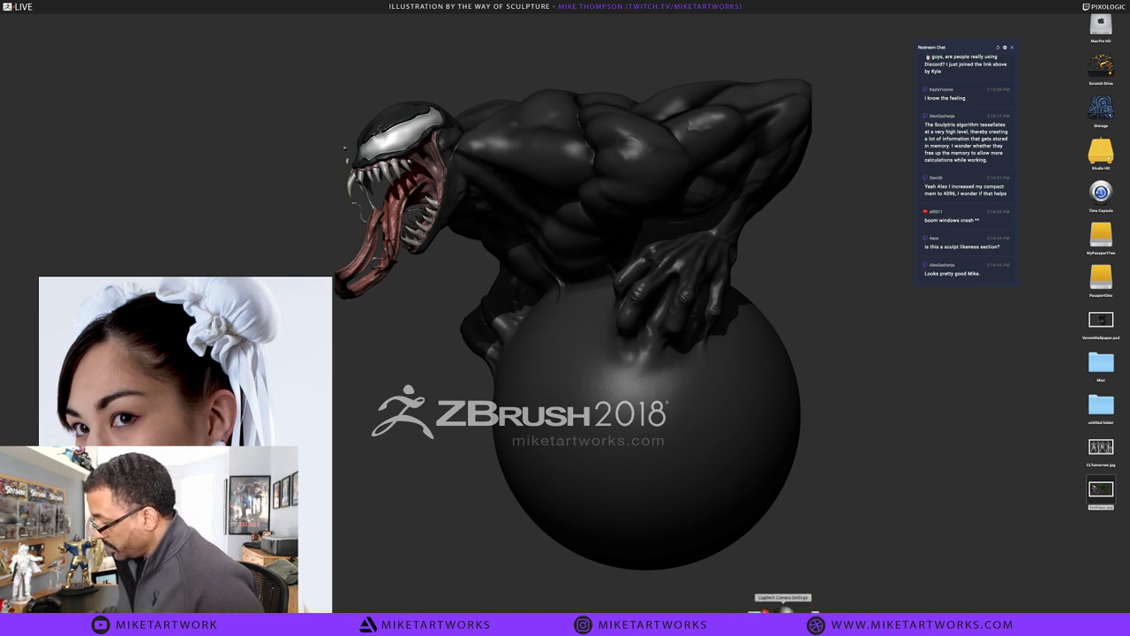
pyautogui.rightClick(769, 618)
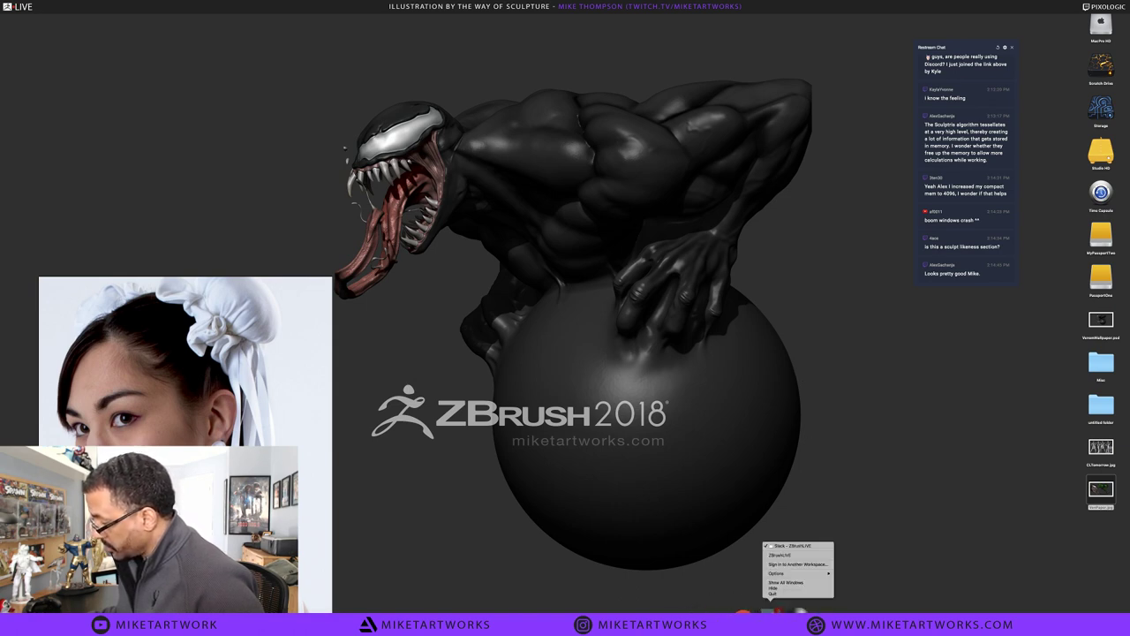
pyautogui.click(776, 593)
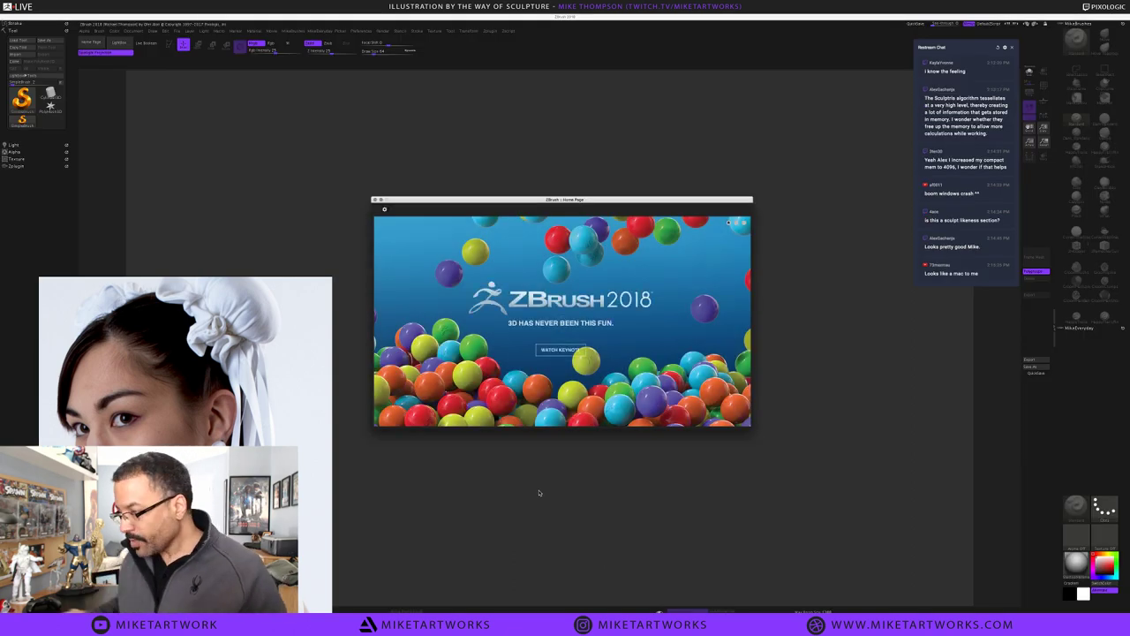
# In the relaunched ZBrush, dismiss the home page and load the saved full character tool ChunLatest1_1.ZTL
pyautogui.click(375, 201)
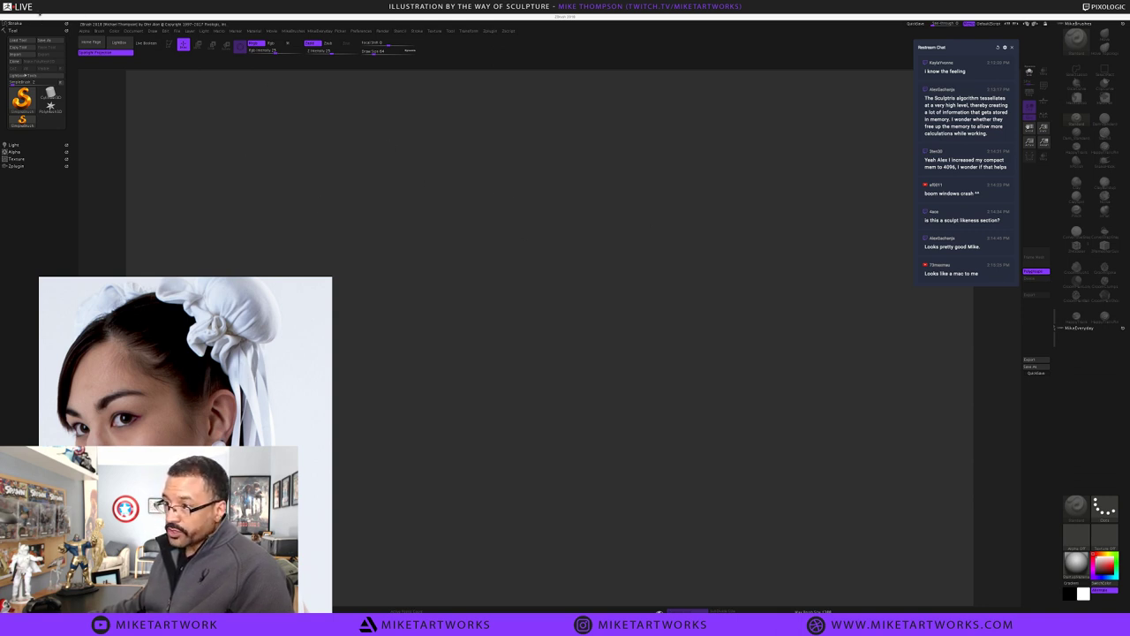
pyautogui.click(41, 16)
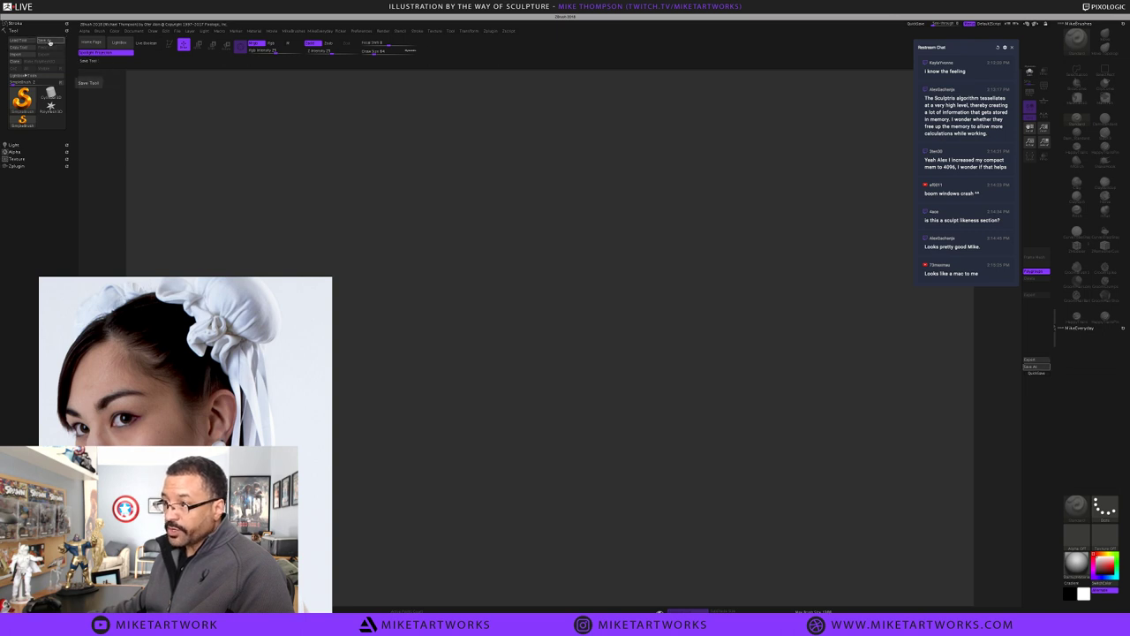
pyautogui.click(18, 41)
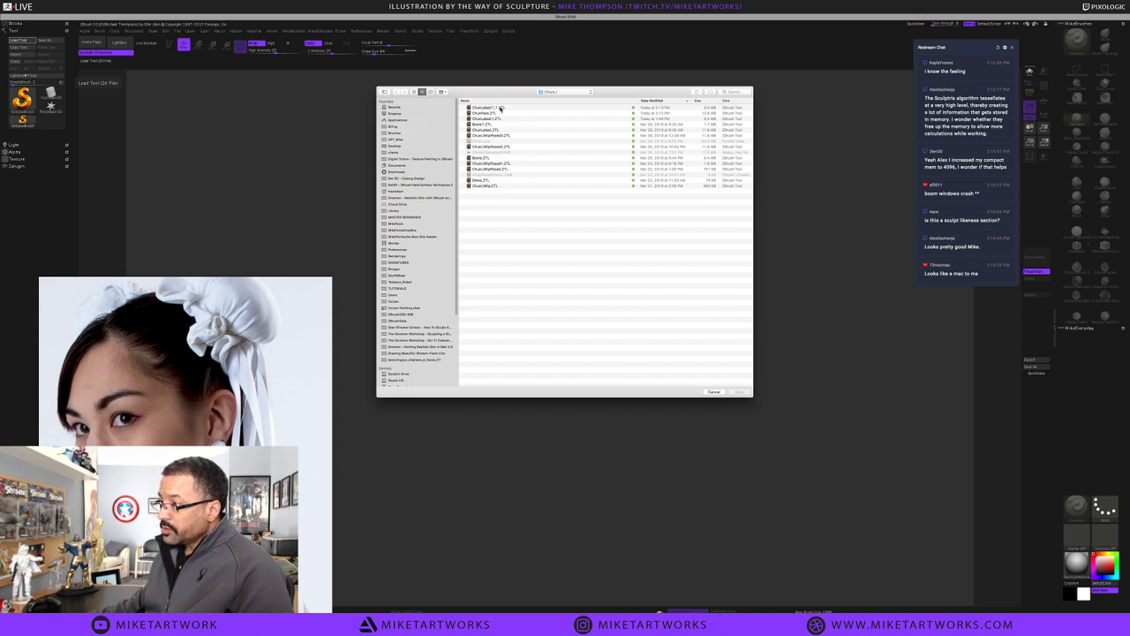
pyautogui.click(500, 108)
pyautogui.click(744, 391)
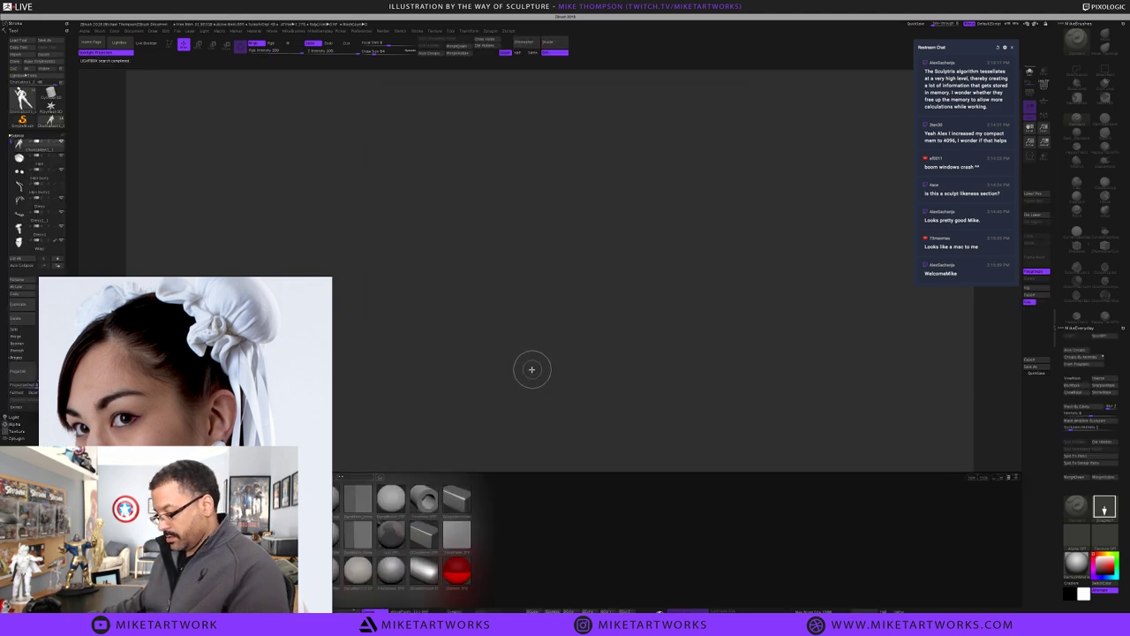
# Hide LightBox, draw the full character on the canvas in Edit mode and frame the whole figure
pyautogui.press(',')
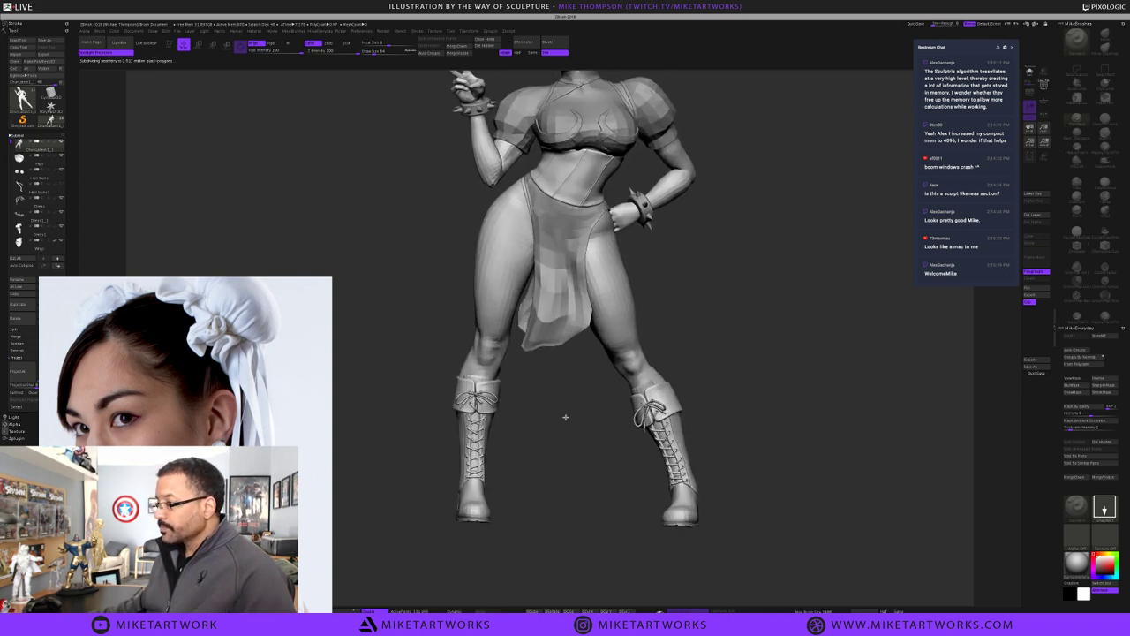
pyautogui.moveTo(565, 416); pyautogui.dragTo(566, 425)
pyautogui.press('t')
pyautogui.press('f')
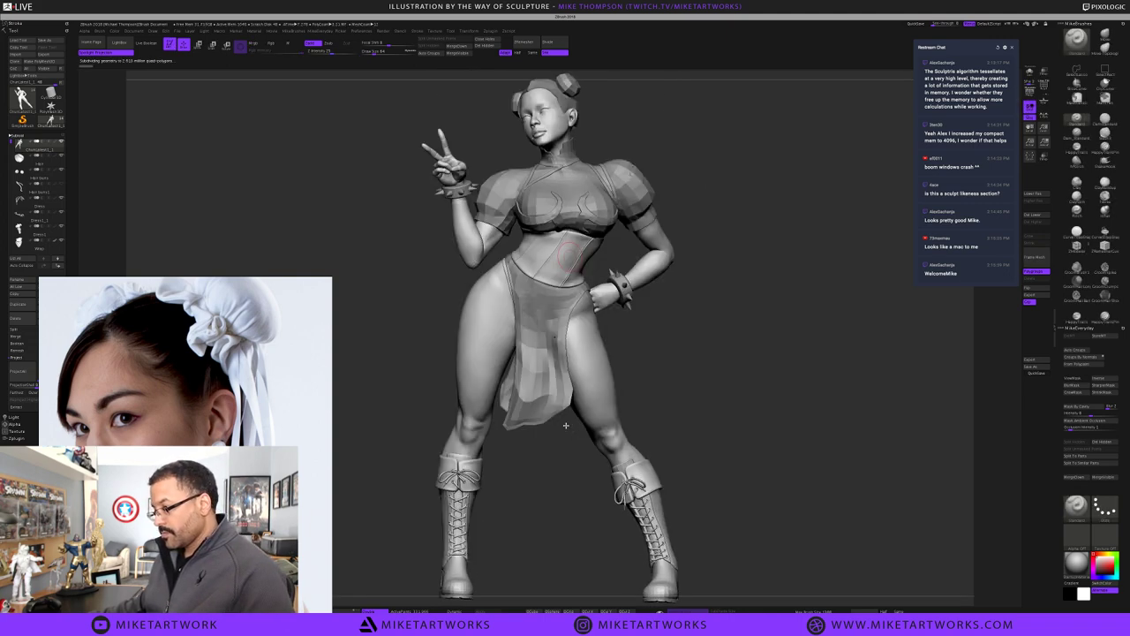
pyautogui.moveTo(729, 277); pyautogui.dragTo(731, 383)
pyautogui.moveTo(792, 358)
pyautogui.mouseDown()
pyautogui.moveTo(715, 364)
pyautogui.moveTo(815, 356)
pyautogui.moveTo(784, 361)
pyautogui.mouseUp()
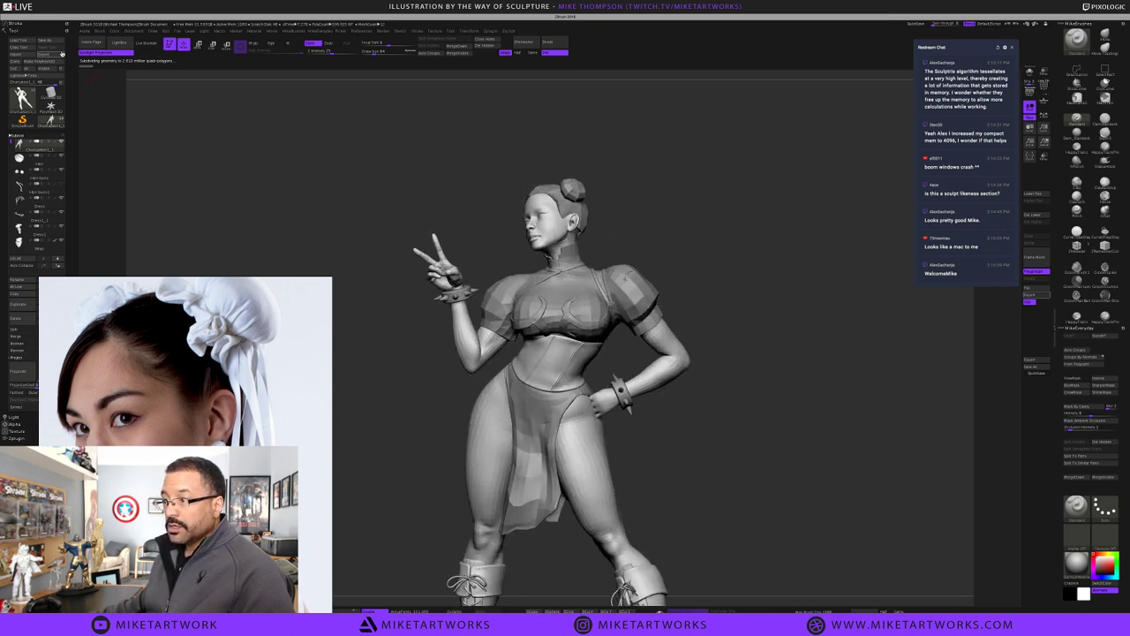
# Load the saved face tool ChunFace.ZTL, turn on perspective and frame the head and shoulders
pyautogui.click(17, 41)
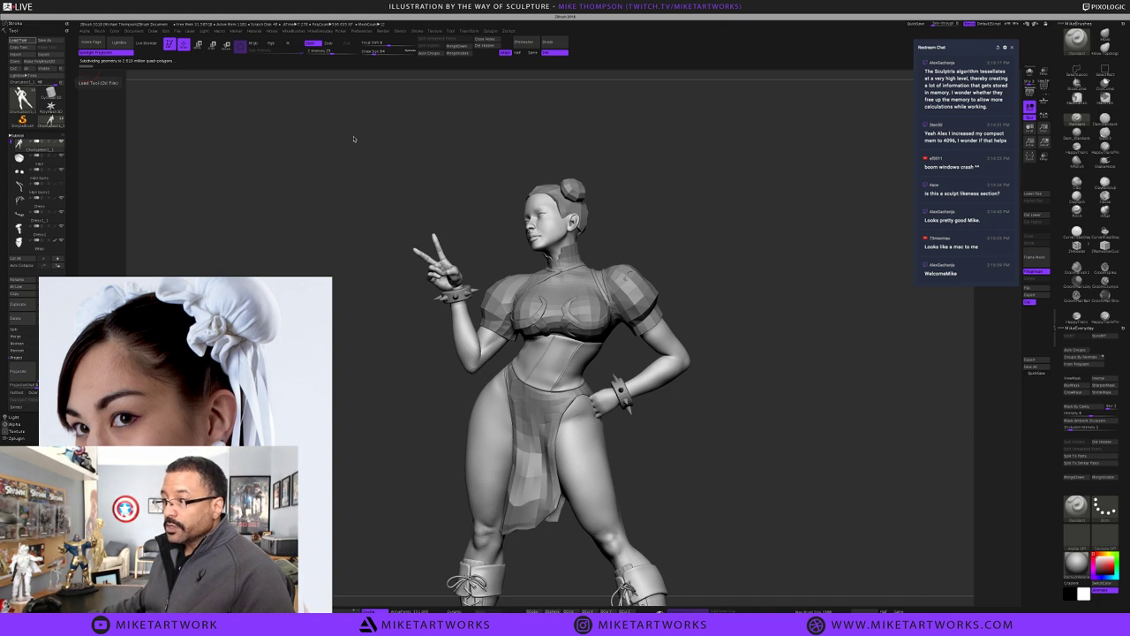
pyautogui.click(491, 114)
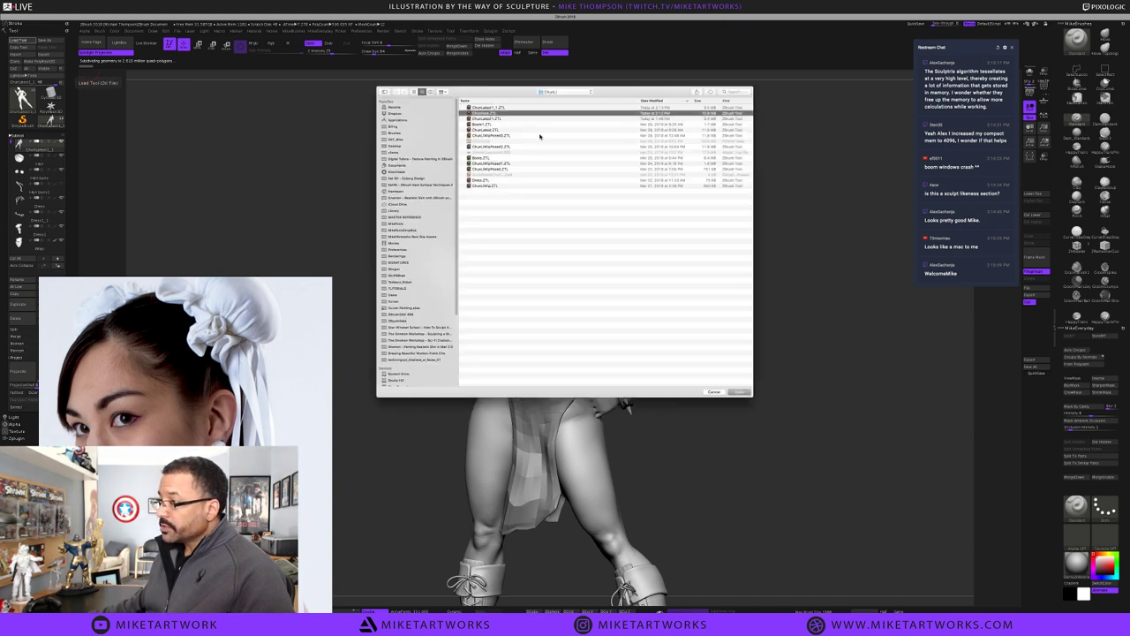
pyautogui.click(738, 391)
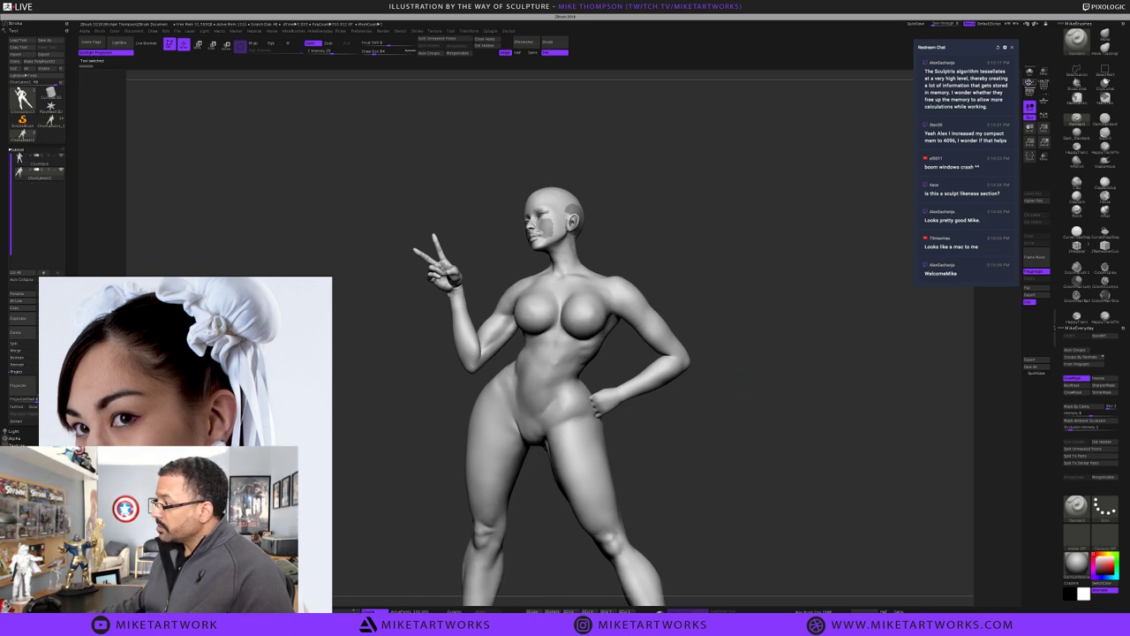
pyautogui.click(1030, 76)
pyautogui.moveTo(706, 222); pyautogui.dragTo(756, 305)
pyautogui.keyDown('alt'); pyautogui.moveTo(860, 254); pyautogui.dragTo(875, 467); pyautogui.keyUp('alt')
pyautogui.keyDown('alt'); pyautogui.moveTo(859, 255); pyautogui.dragTo(880, 500); pyautogui.keyUp('alt')
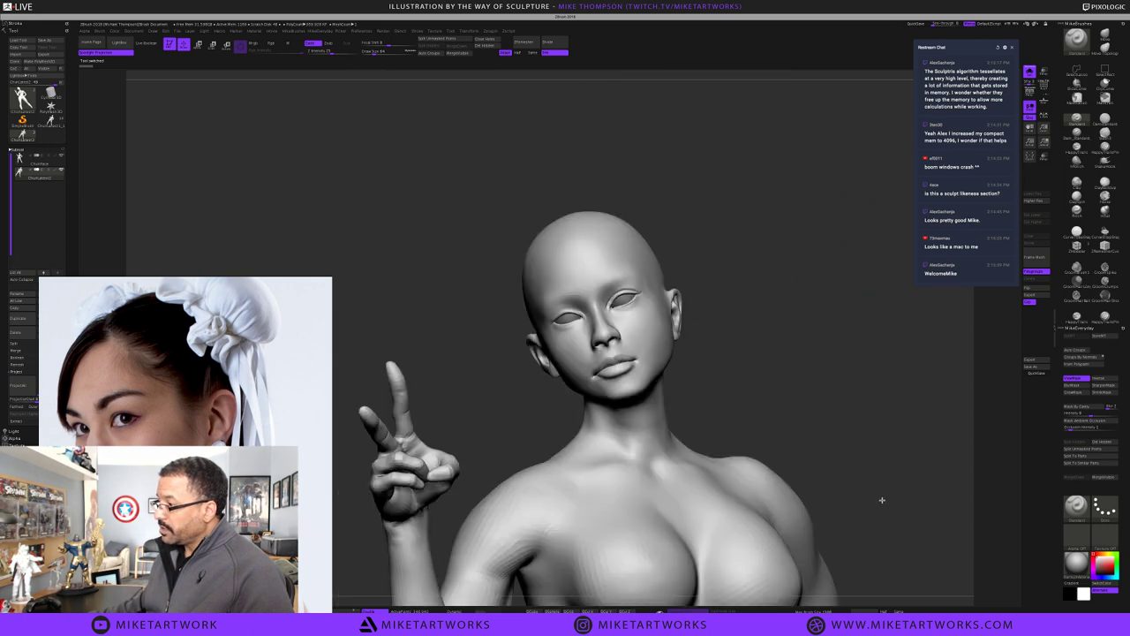
pyautogui.moveTo(836, 372); pyautogui.dragTo(817, 349)
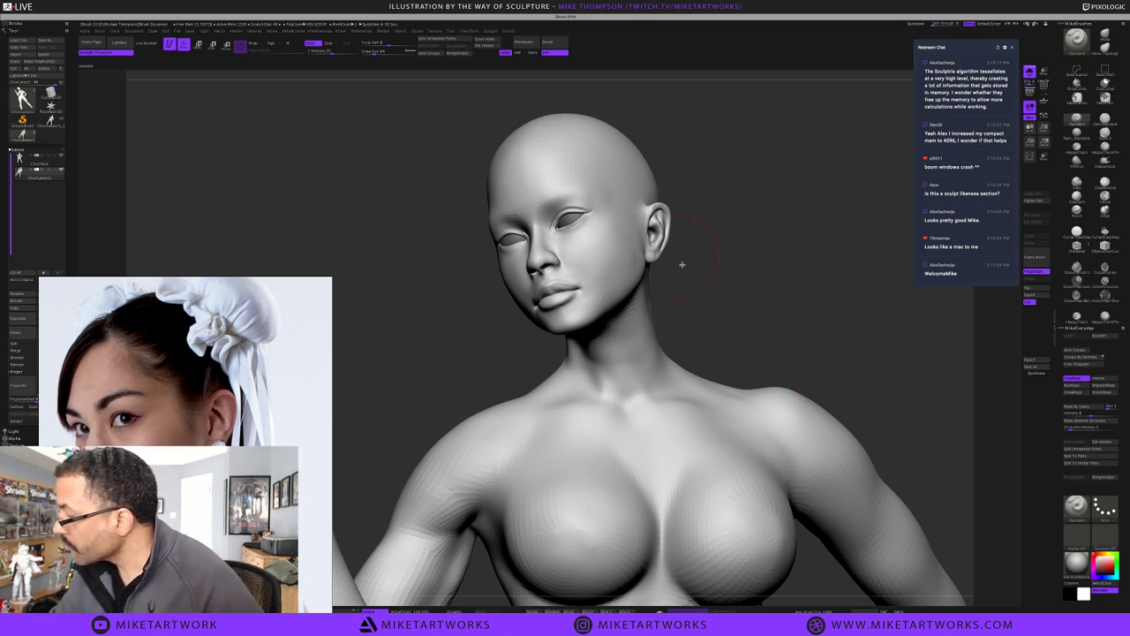
# Examine the head's mesh and polygroups with PolyFrame, and turn the PolyFrame display back off
pyautogui.press('s')
pyautogui.moveTo(699, 274); pyautogui.dragTo(722, 409)
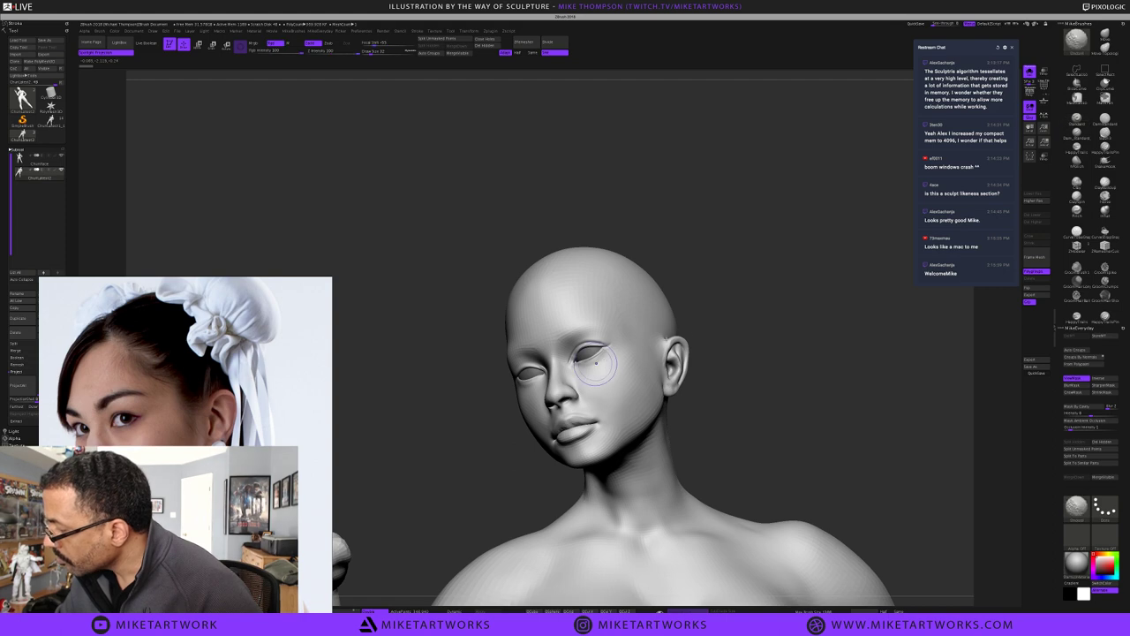
pyautogui.press('s')
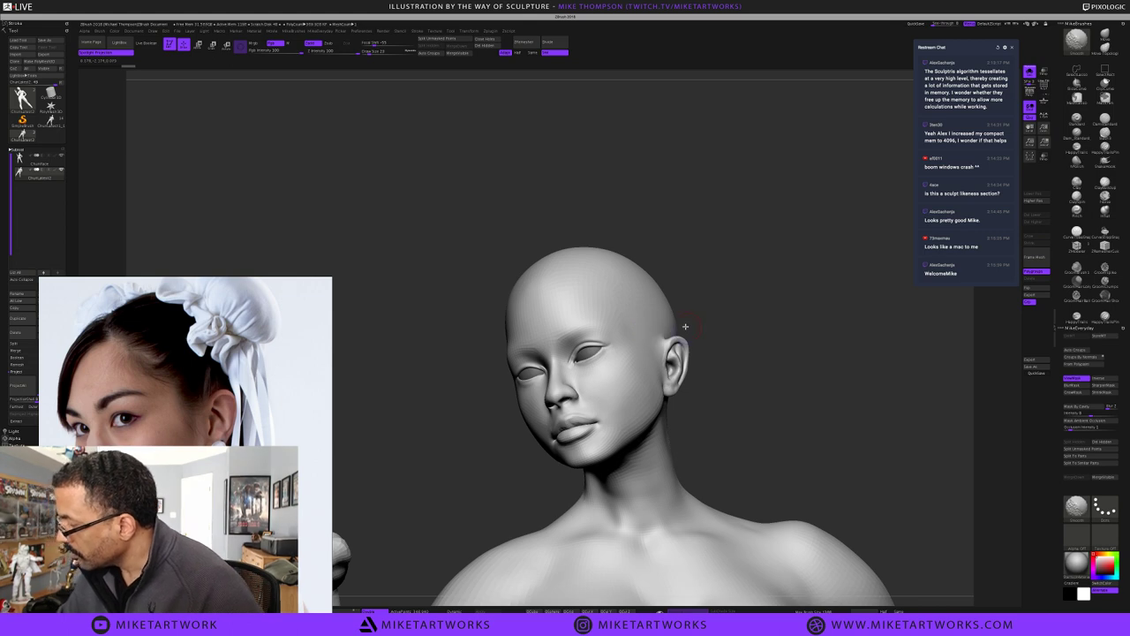
pyautogui.press('space')
pyautogui.click(703, 416)
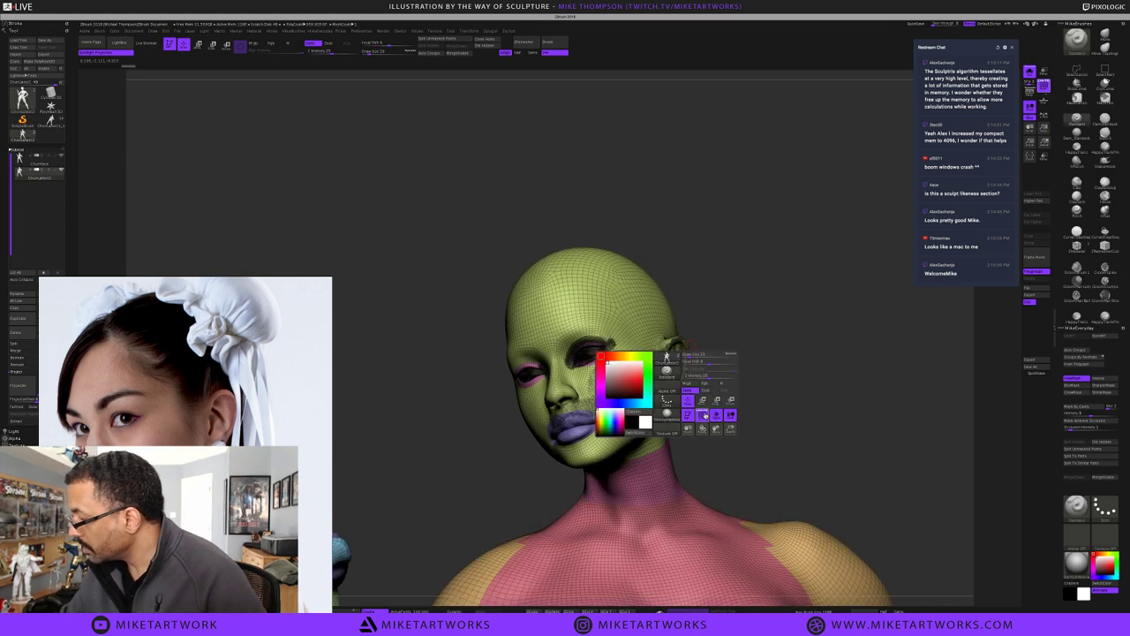
pyautogui.click(703, 416)
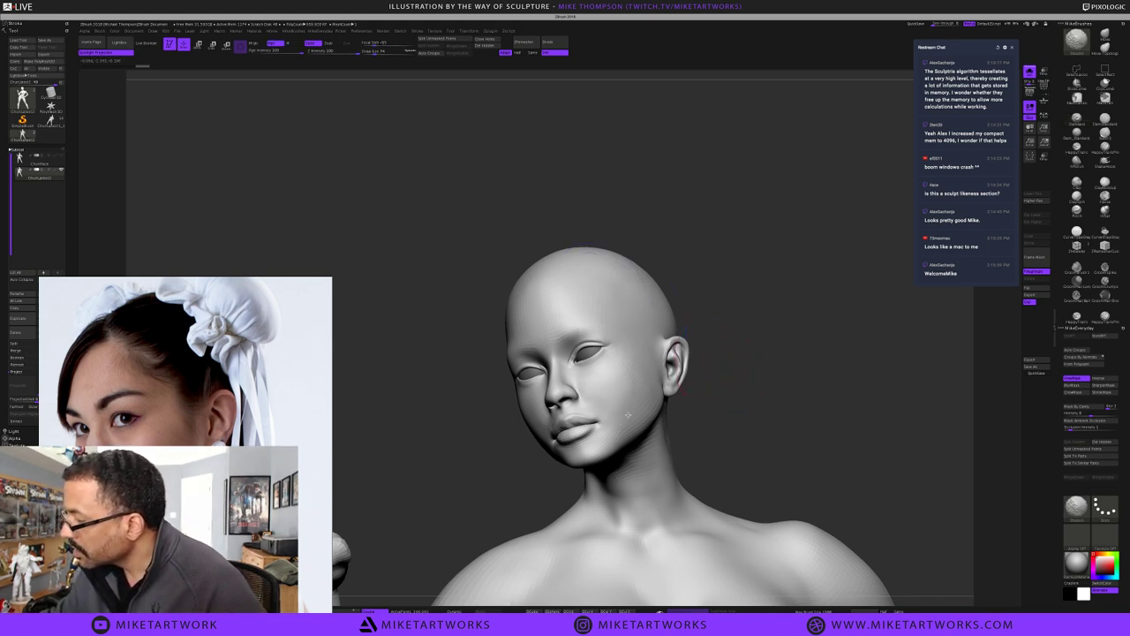
# Activate Sculptris Pro mode, reduce the brush size and smooth the cheek in front of the ear in side view
pyautogui.moveTo(785, 403); pyautogui.dragTo(791, 398)
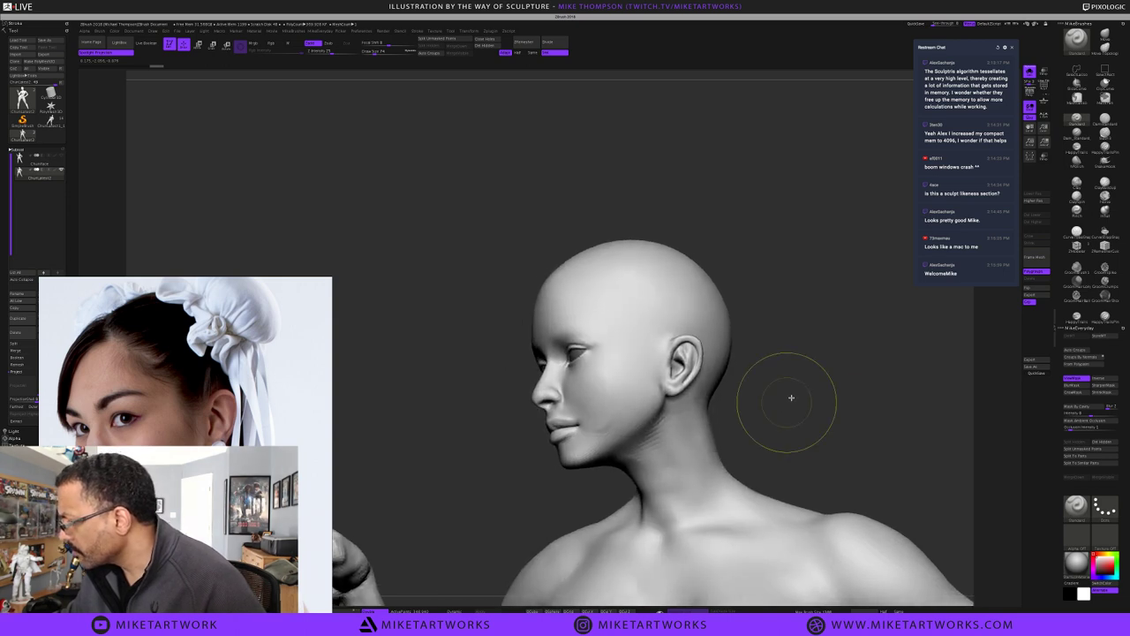
pyautogui.press('shift')
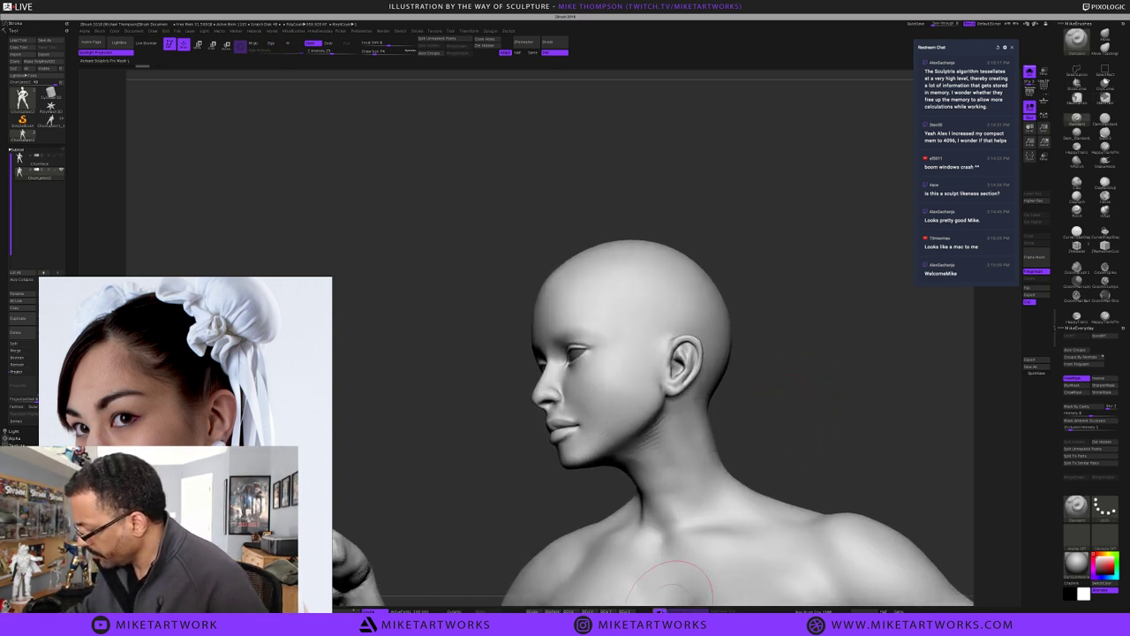
pyautogui.press('s')
pyautogui.moveTo(780, 378); pyautogui.dragTo(776, 379)
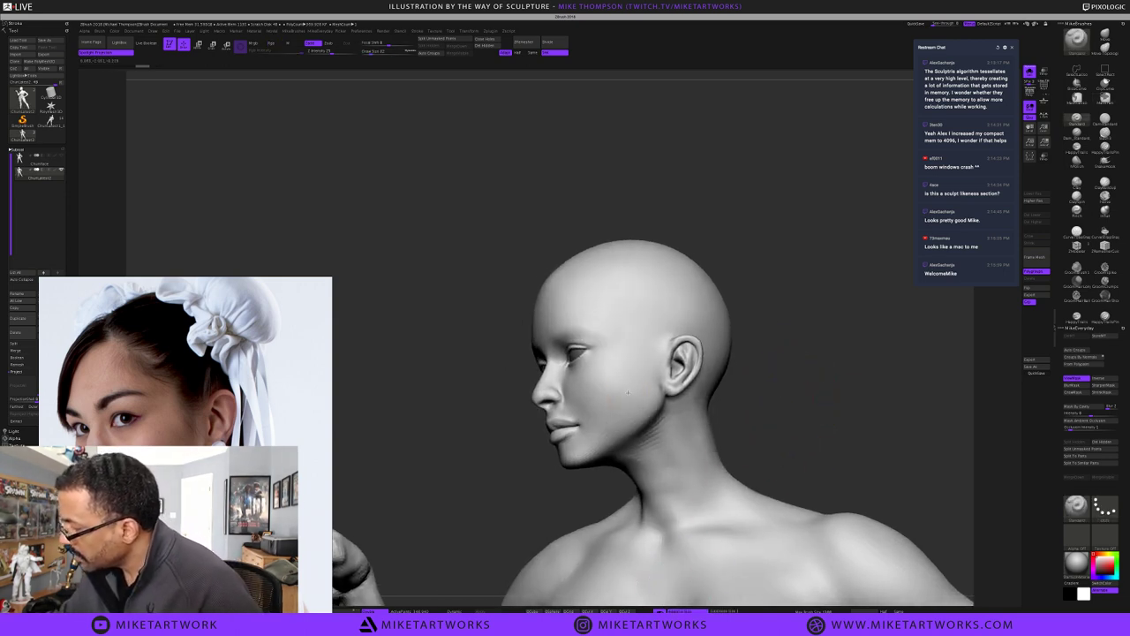
pyautogui.keyDown('shift'); pyautogui.moveTo(654, 393); pyautogui.dragTo(634, 394); pyautogui.keyUp('shift')
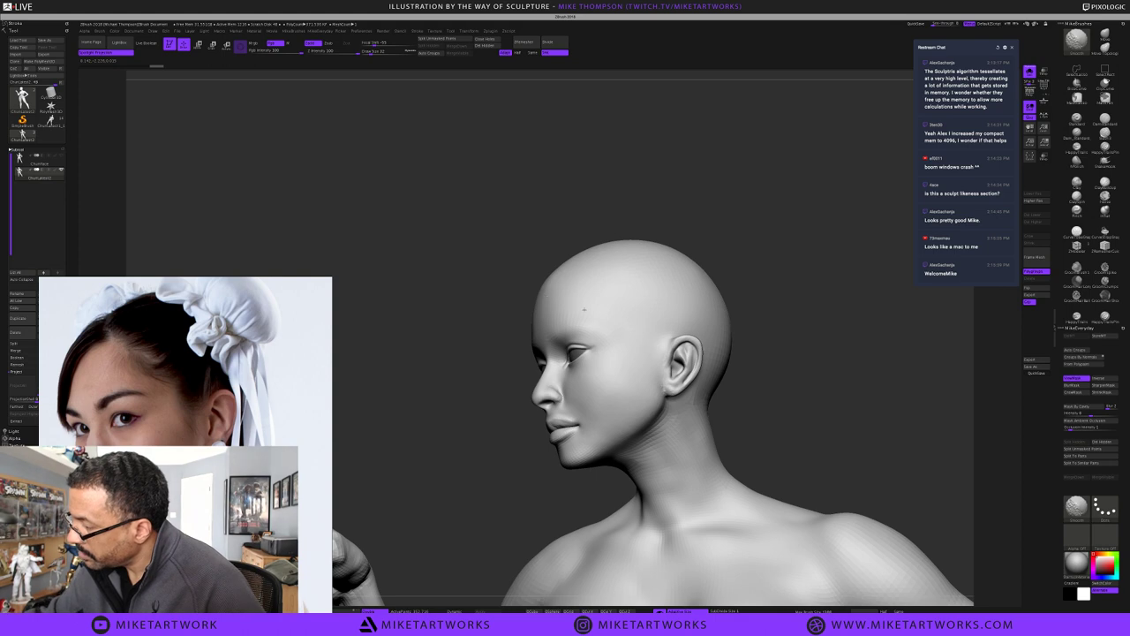
# Sculpt and smooth the cheek and side of the face from three-quarter views, adjusting the brush size
pyautogui.moveTo(803, 326)
pyautogui.mouseDown()
pyautogui.moveTo(823, 329)
pyautogui.moveTo(807, 316)
pyautogui.mouseUp()
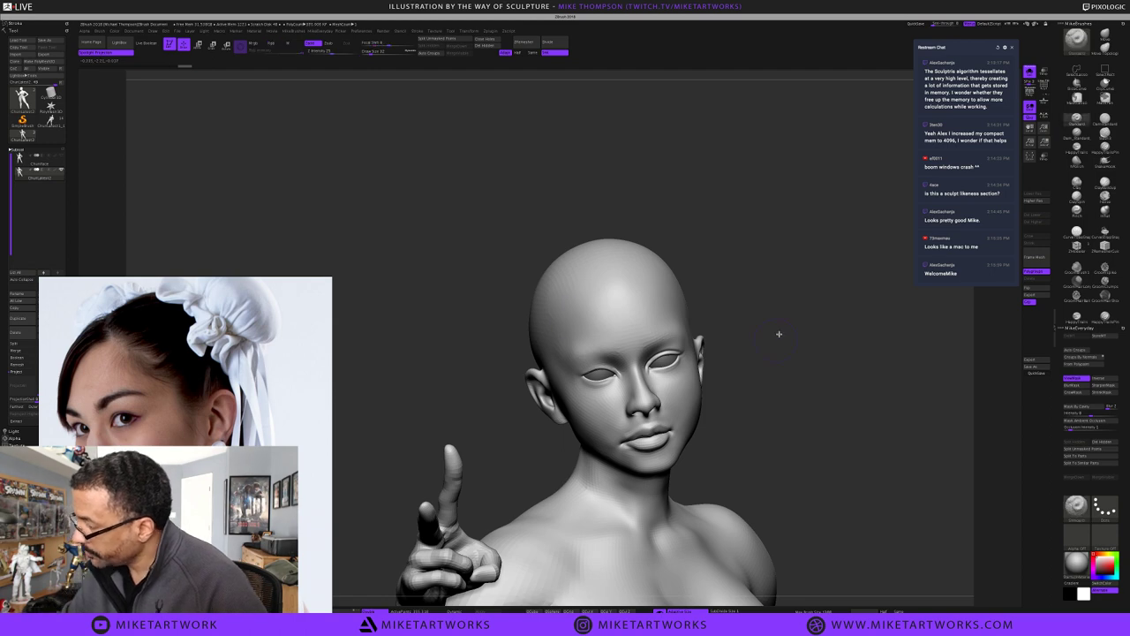
pyautogui.moveTo(776, 333)
pyautogui.mouseDown()
pyautogui.moveTo(787, 320)
pyautogui.moveTo(784, 333)
pyautogui.moveTo(745, 330)
pyautogui.mouseUp()
pyautogui.press('shift')
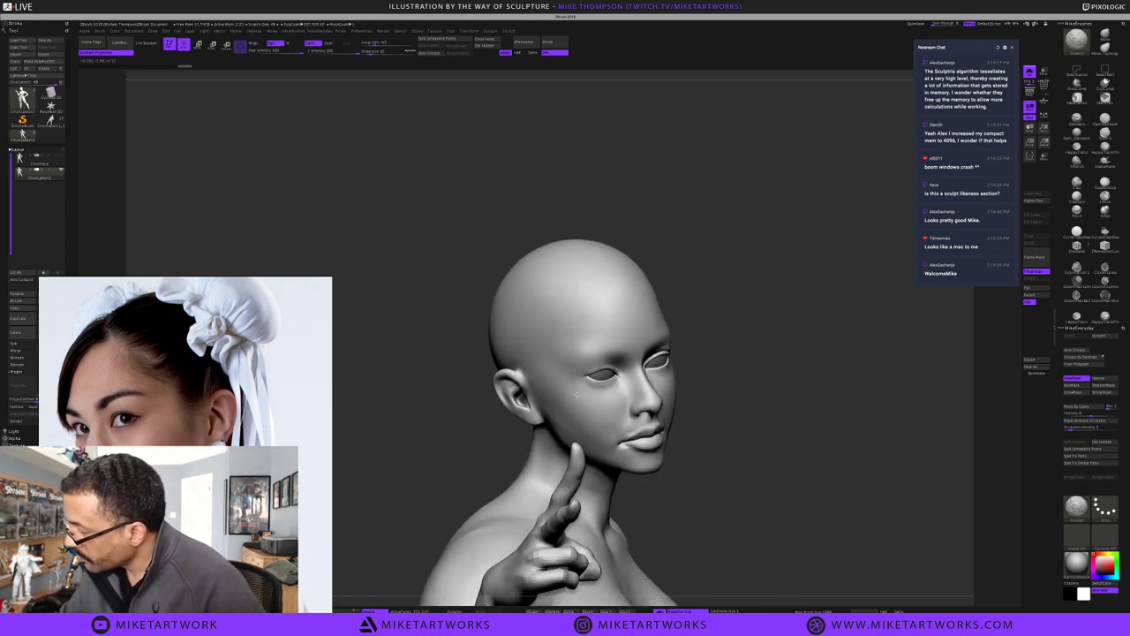
pyautogui.moveTo(744, 383); pyautogui.dragTo(733, 373)
pyautogui.press('s')
pyautogui.click(730, 416)
pyautogui.press('shift')
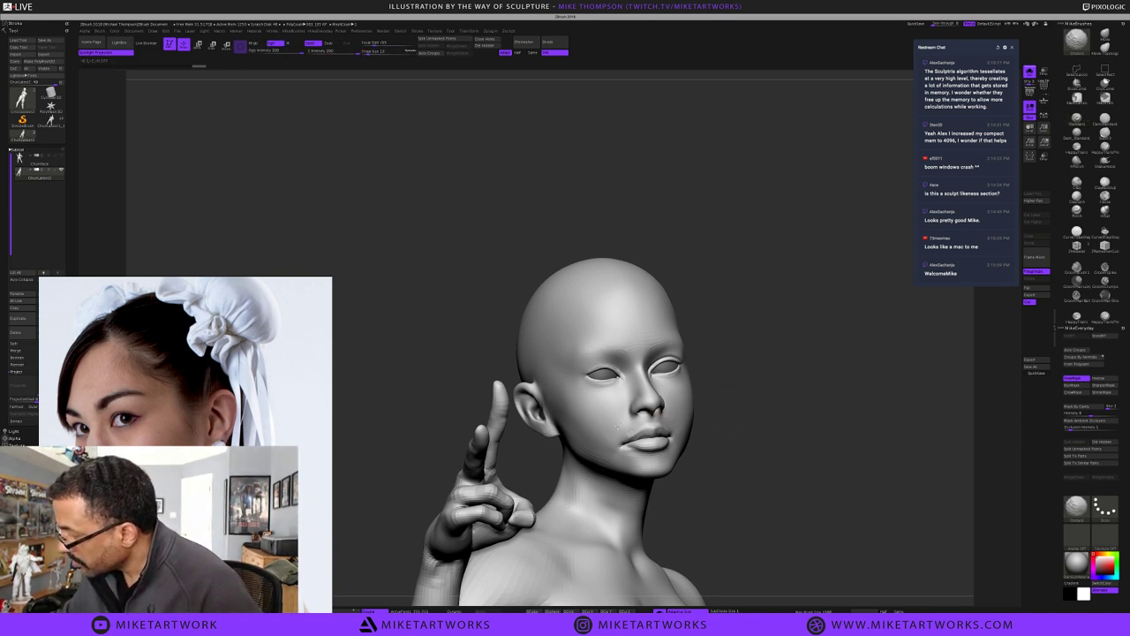
# Frame the face closer and smooth the forehead between the eyebrows, adjusting the brush size
pyautogui.moveTo(762, 386); pyautogui.dragTo(750, 414)
pyautogui.keyDown('alt'); pyautogui.moveTo(820, 406); pyautogui.dragTo(797, 481); pyautogui.keyUp('alt')
pyautogui.press('shift')
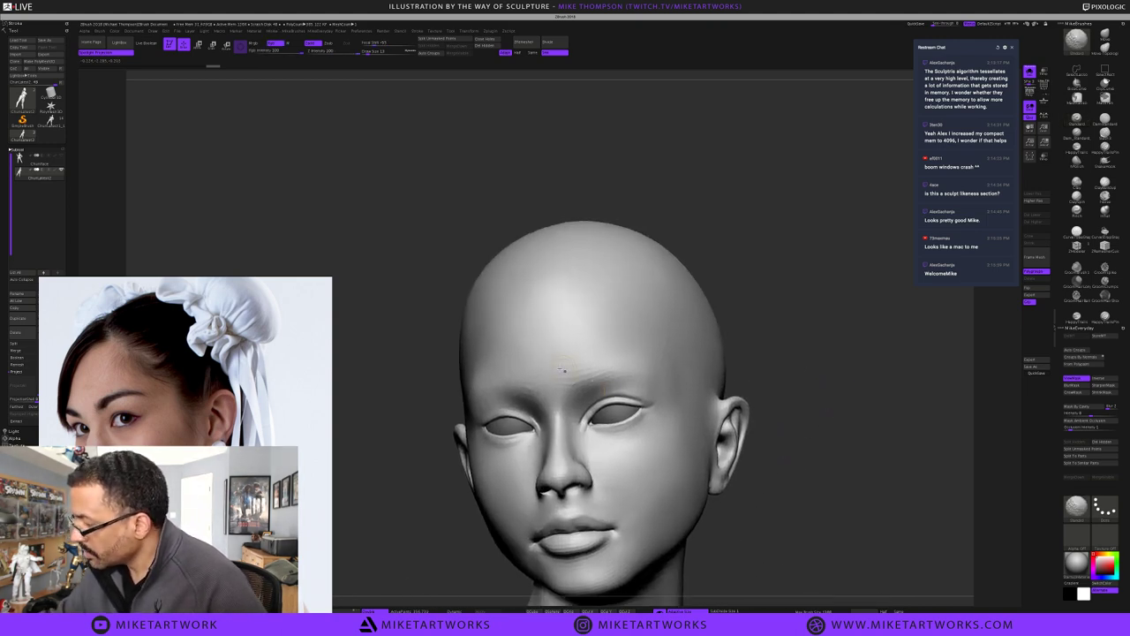
pyautogui.press('s')
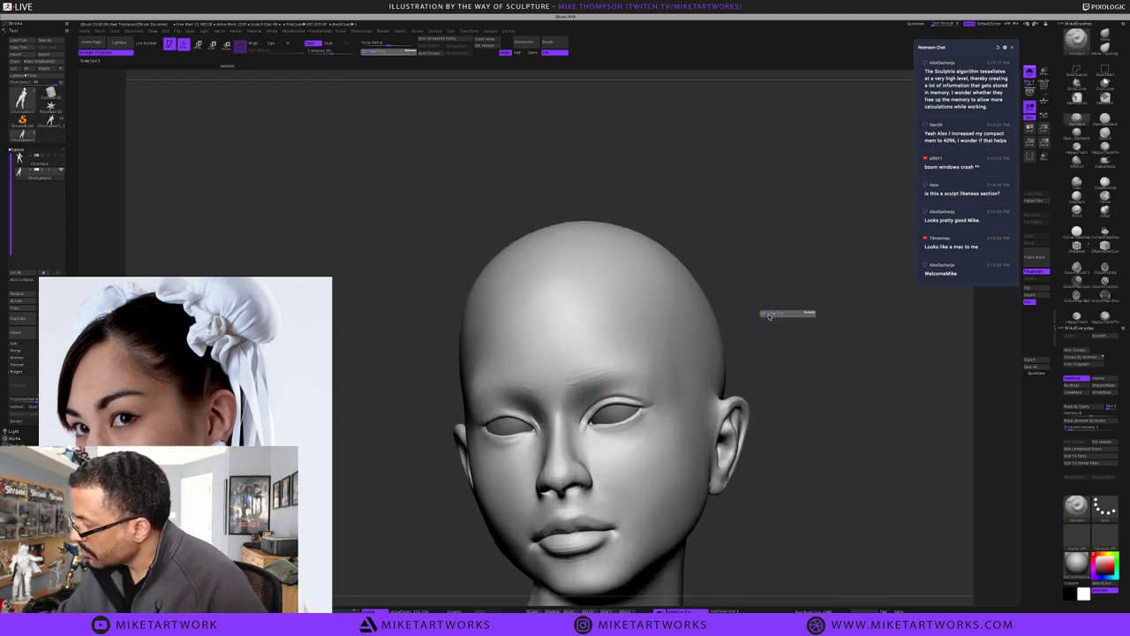
pyautogui.press('shift')
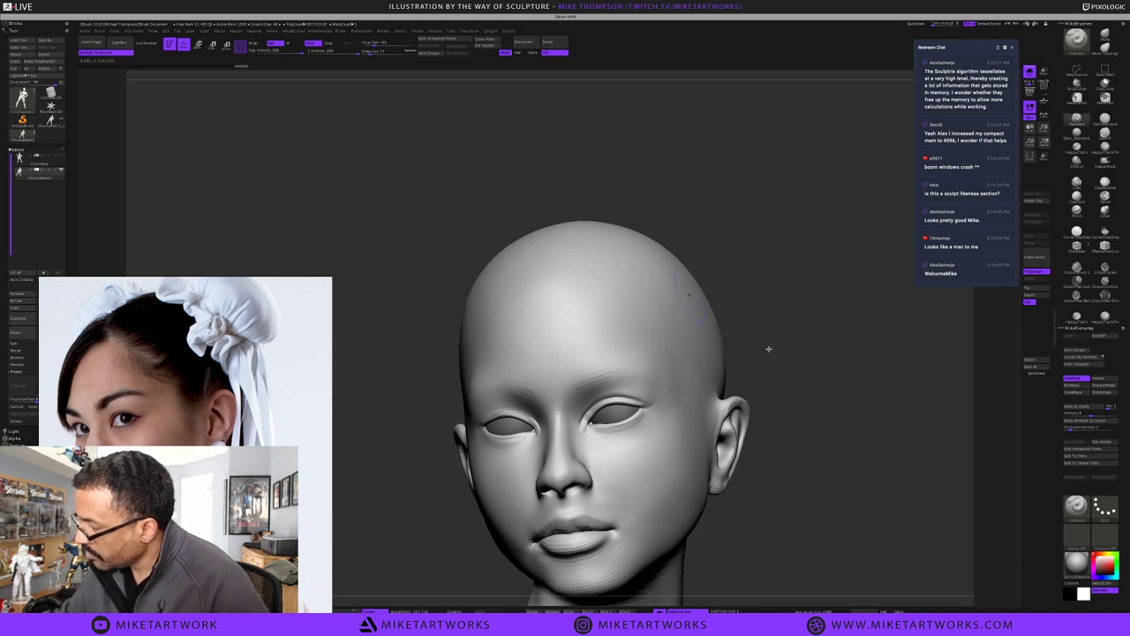
# Reduce the brush size and refine the outer eye corner and brow, smoothing the area above the eyelid
pyautogui.press('s')
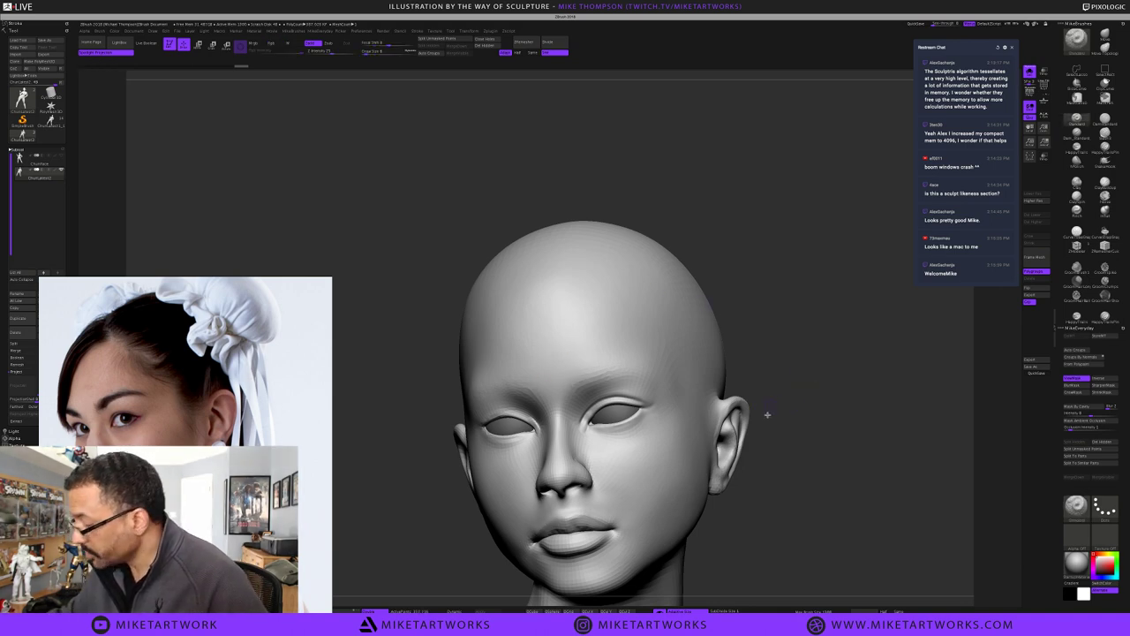
pyautogui.press('s')
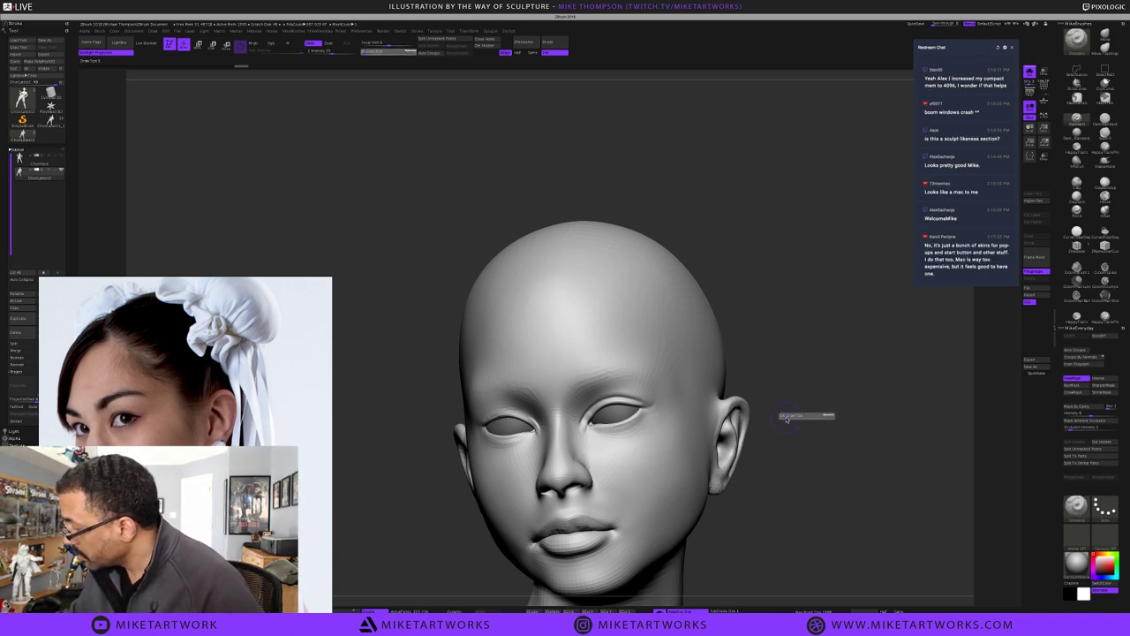
pyautogui.click(785, 420)
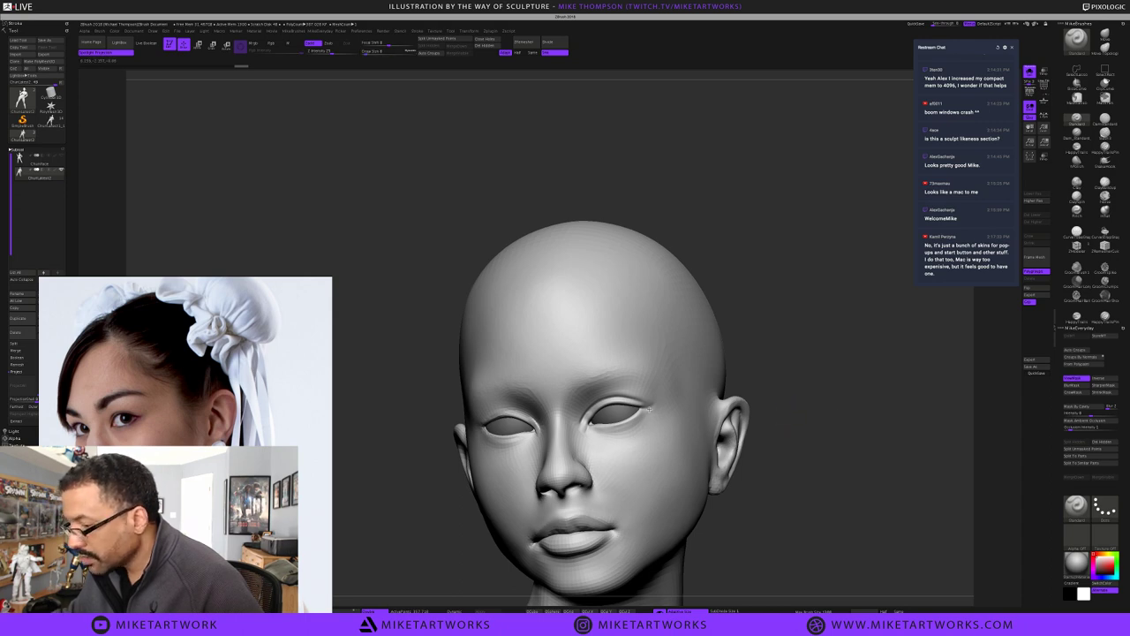
pyautogui.press('shift')
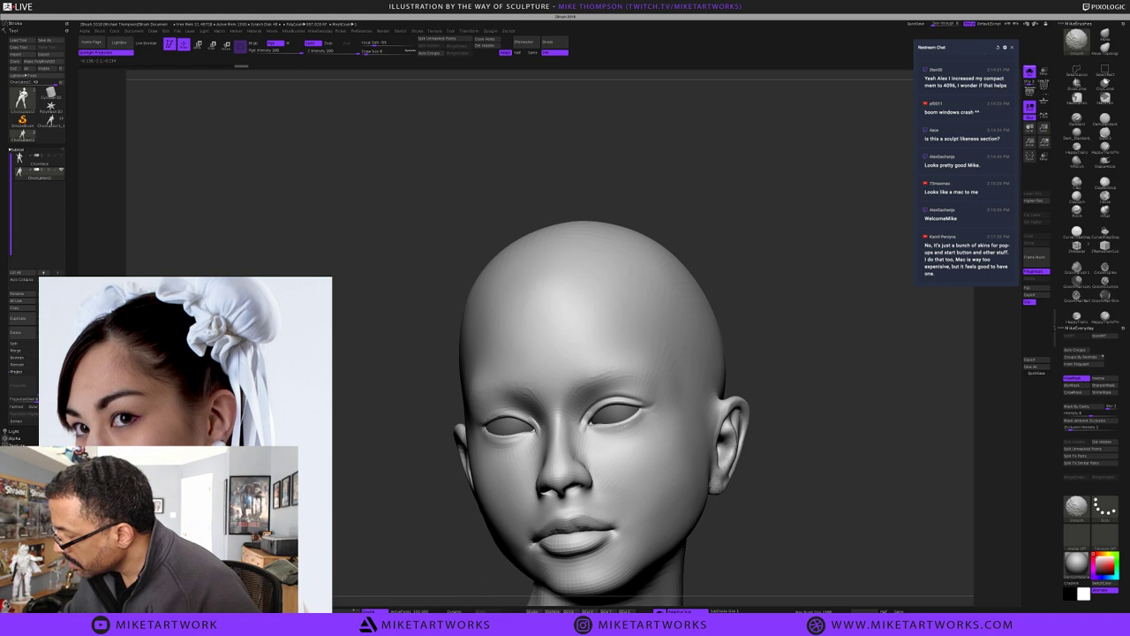
pyautogui.moveTo(638, 415)
pyautogui.keyDown('shift'); pyautogui.mouseDown()
pyautogui.moveTo(706, 365)
pyautogui.moveTo(611, 383)
pyautogui.mouseUp(); pyautogui.keyUp('shift')
pyautogui.press('shift')
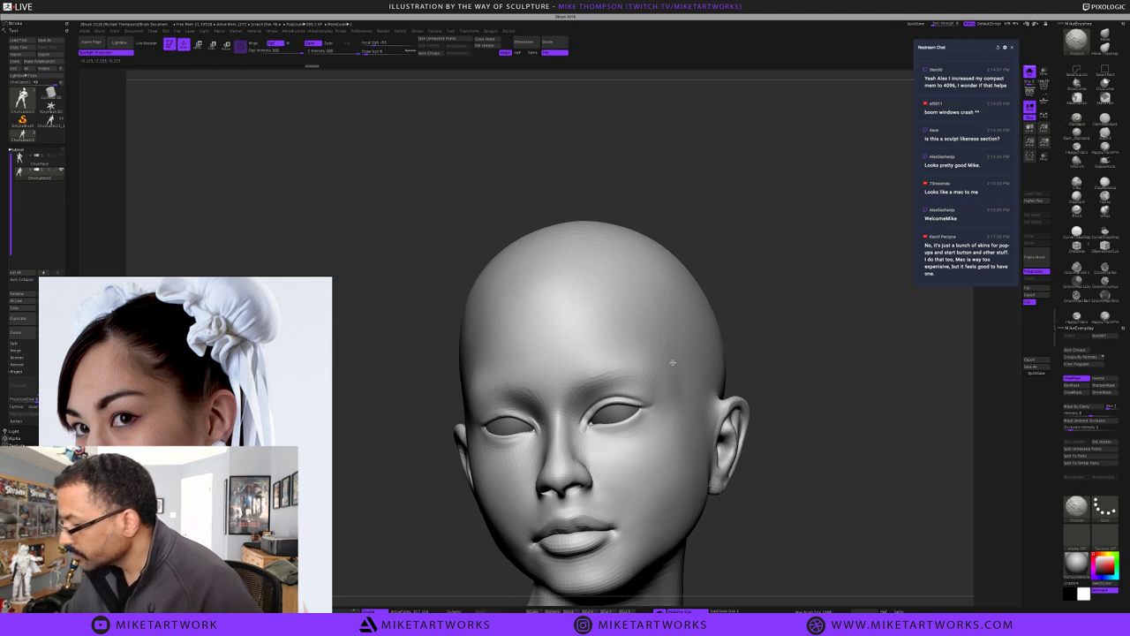
pyautogui.press('shift')
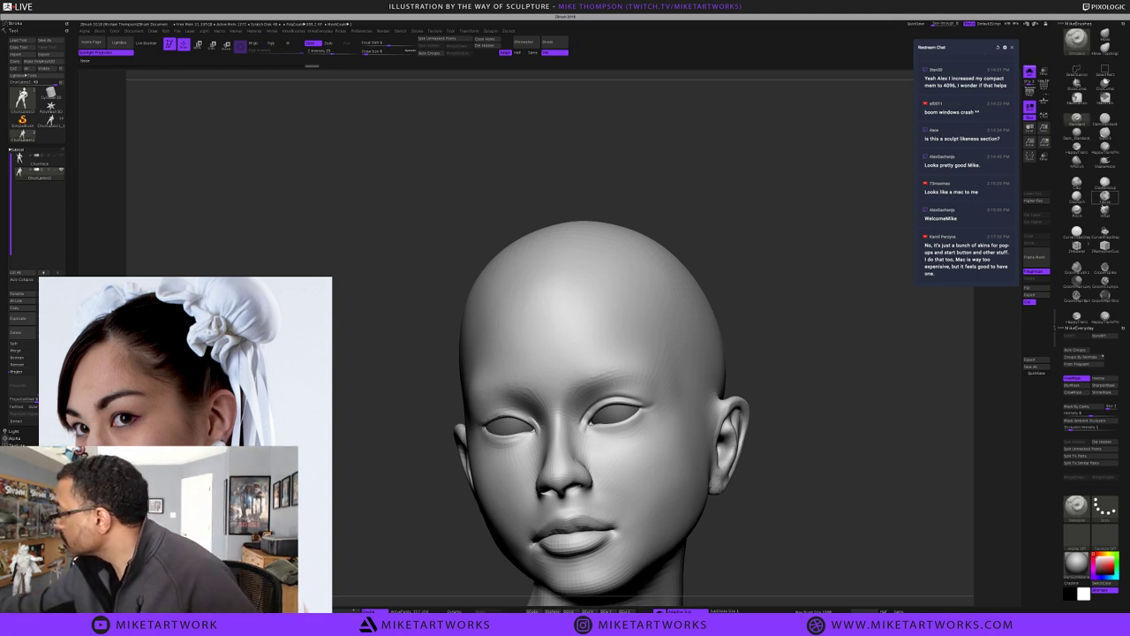
# Refine the forms around the eye, brow and cheek with the Inflate brush, smoothing the strokes and checking them in three-quarter view
pyautogui.click(1105, 211)
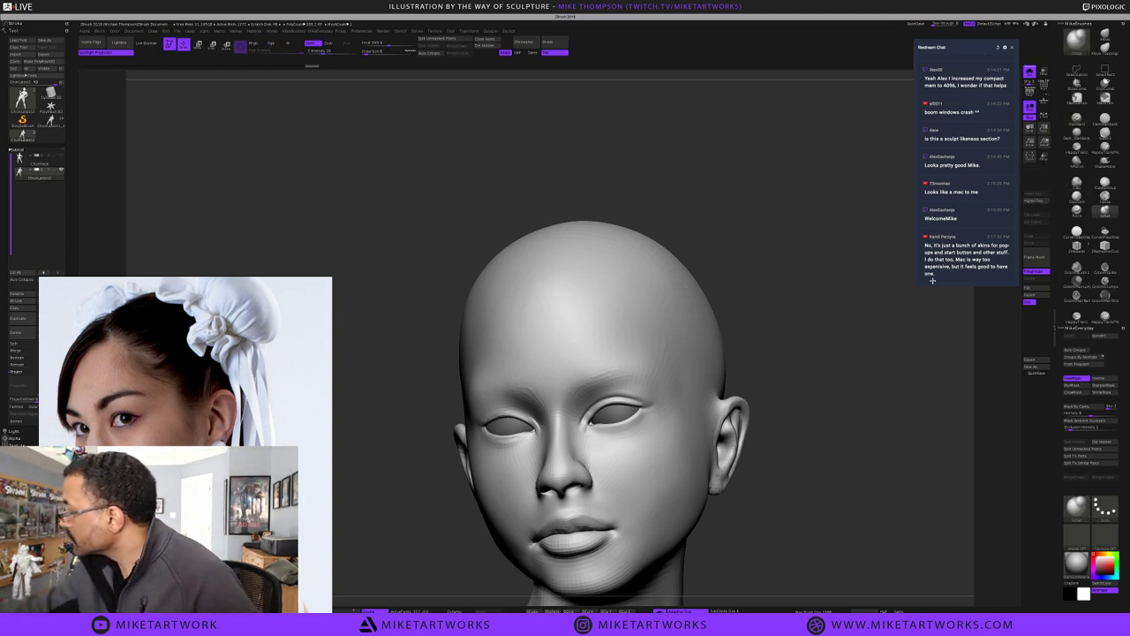
pyautogui.press('s')
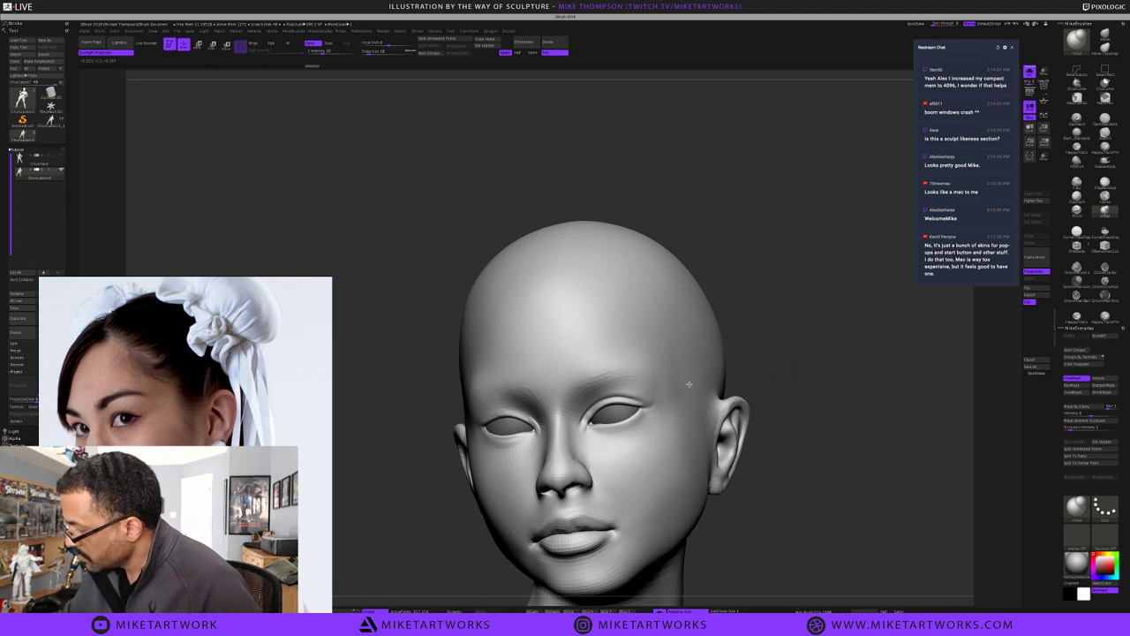
pyautogui.press('s')
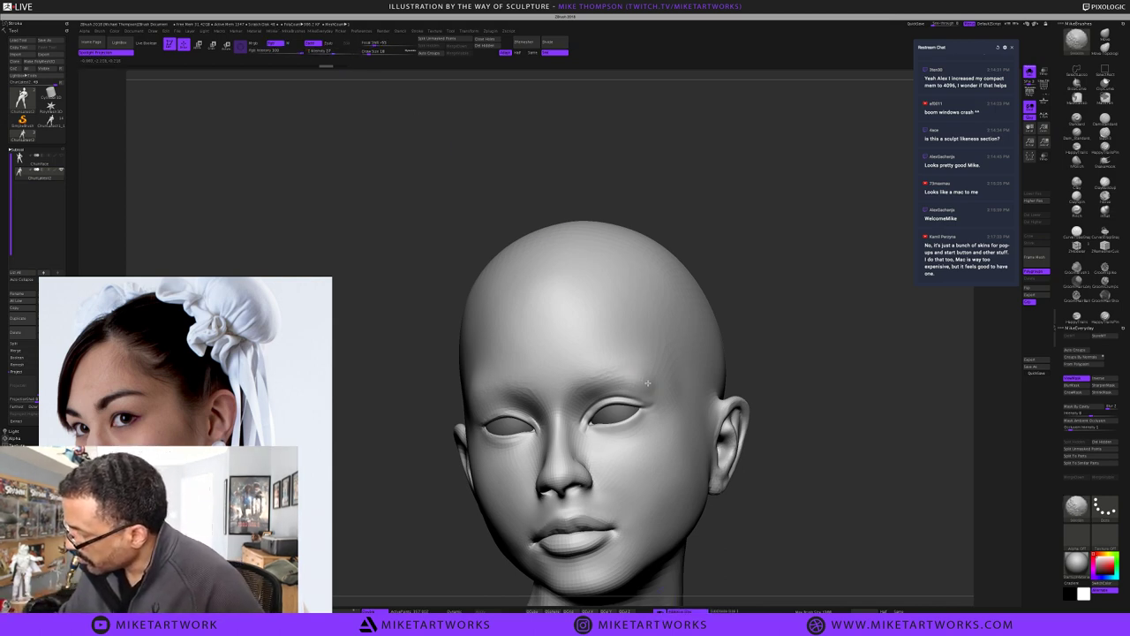
pyautogui.moveTo(775, 318)
pyautogui.mouseDown()
pyautogui.moveTo(790, 350)
pyautogui.moveTo(777, 359)
pyautogui.moveTo(581, 404)
pyautogui.moveTo(582, 387)
pyautogui.mouseUp()
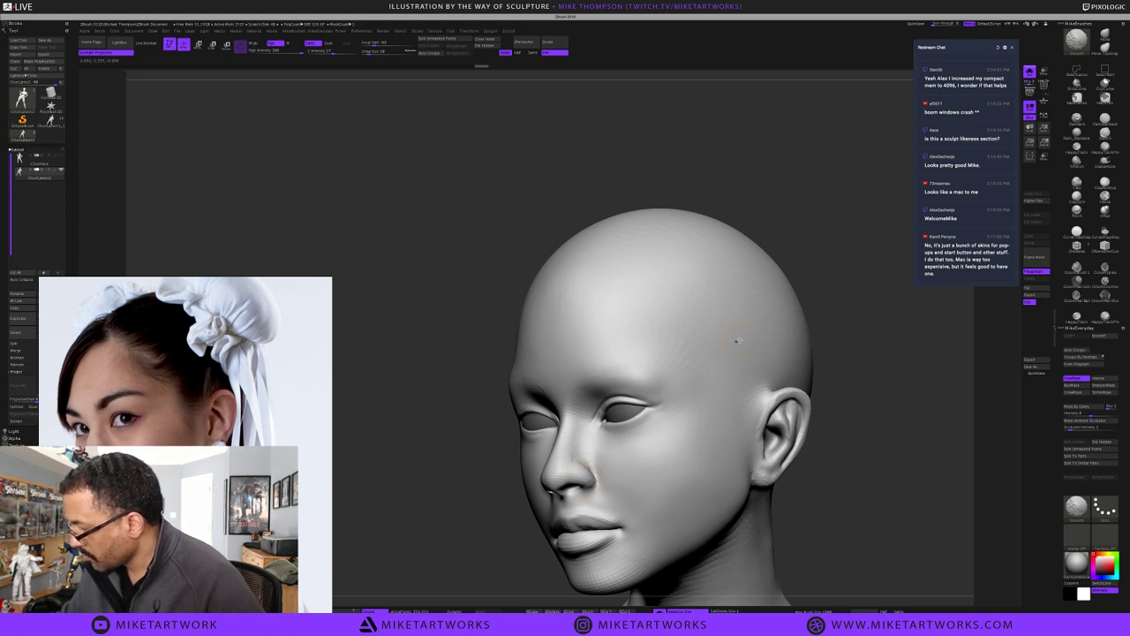
pyautogui.moveTo(868, 350); pyautogui.dragTo(863, 347)
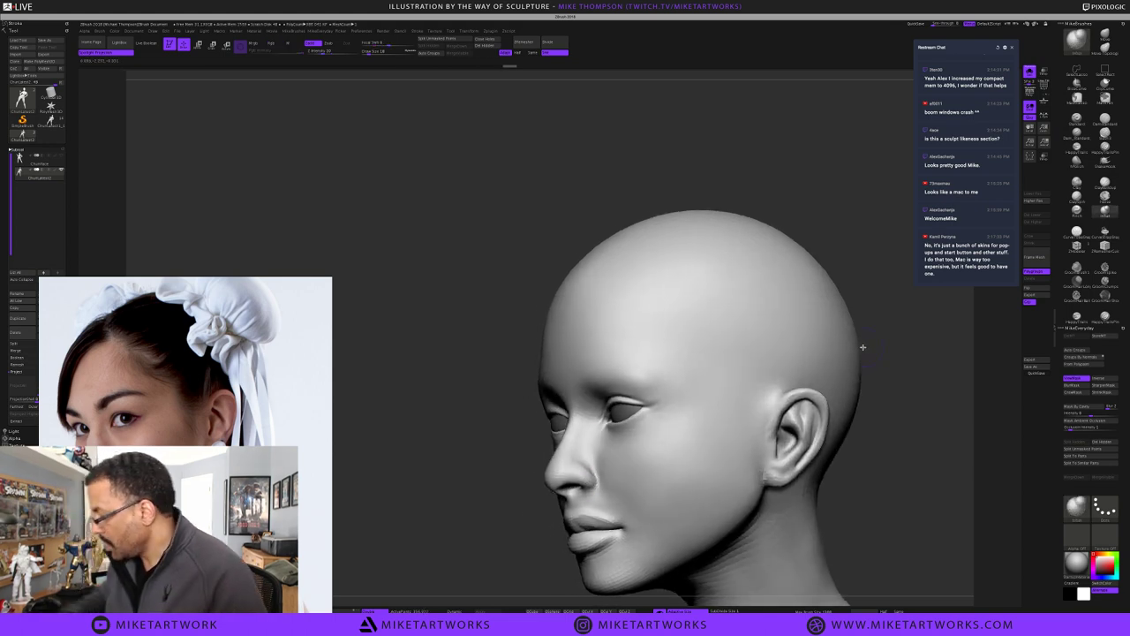
pyautogui.hotkey('shift', 'f')
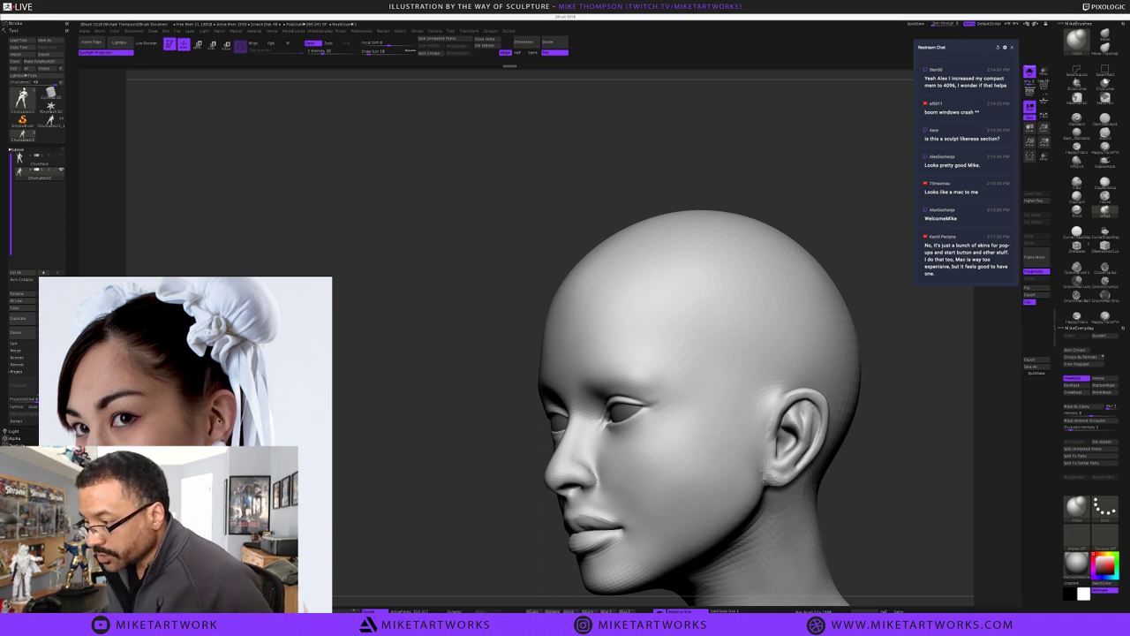
# Look through the reference board for face shots, examining the long-haired three-quarter portrait and the smiling peace-sign portrait
pyautogui.scroll(-10, 222, 423)
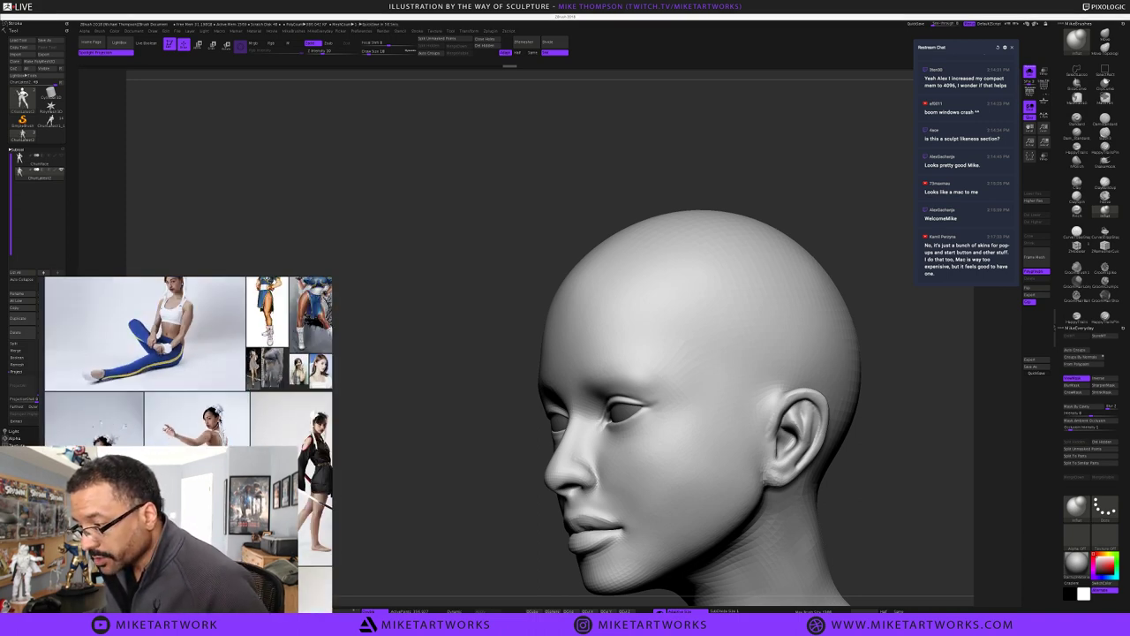
pyautogui.scroll(-4, 245, 427)
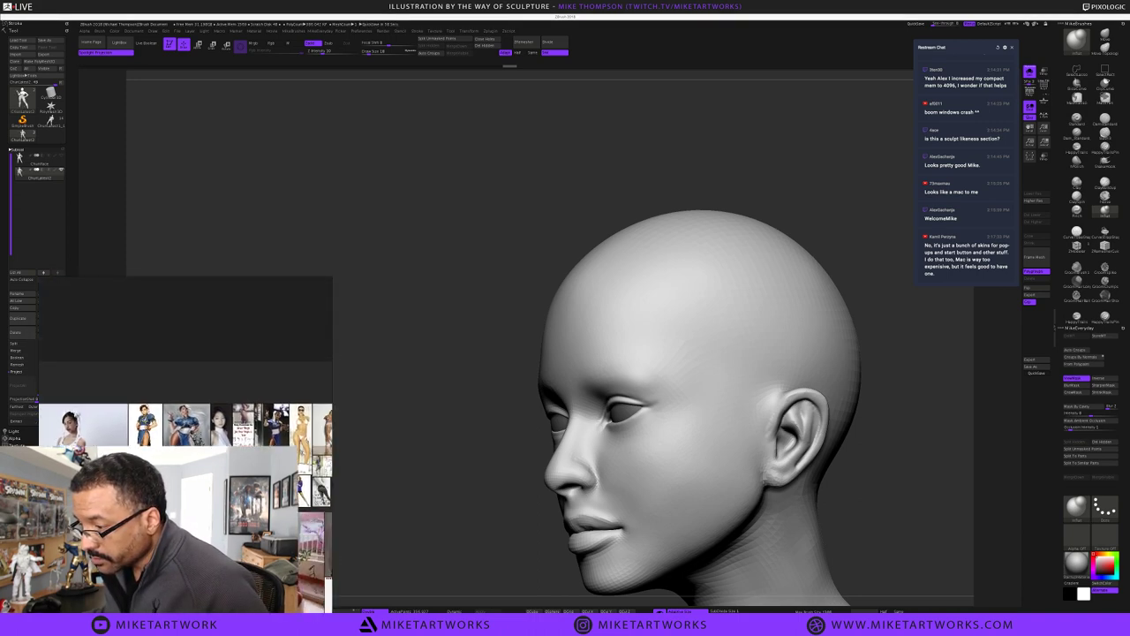
pyautogui.scroll(2, 185, 402)
pyautogui.press('space')
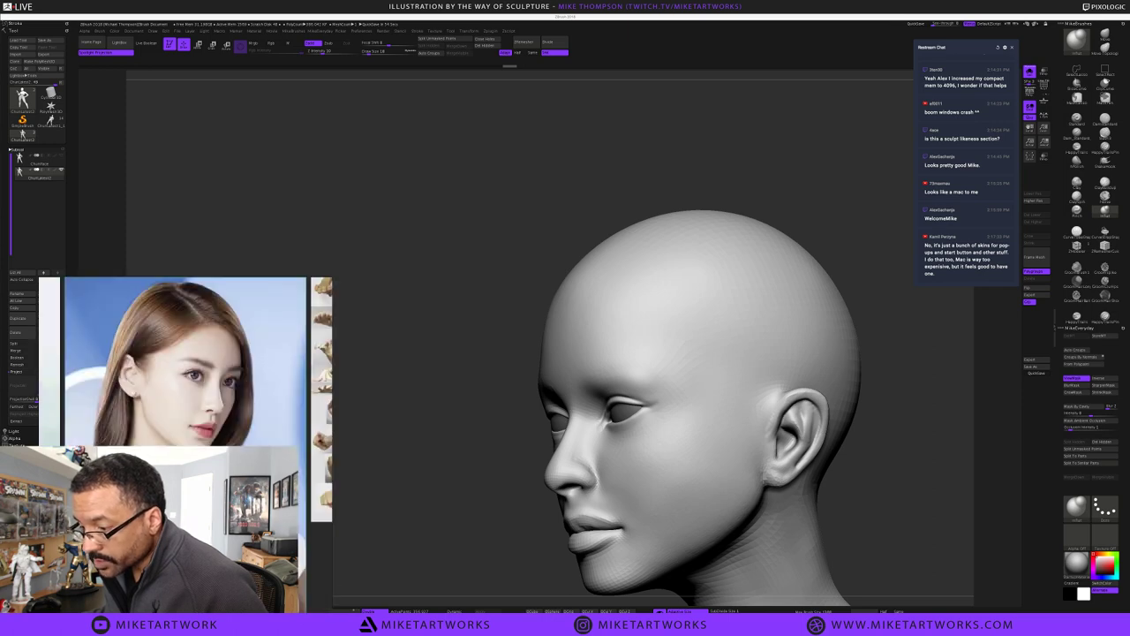
pyautogui.moveTo(115, 362); pyautogui.dragTo(322, 373, button='middle')
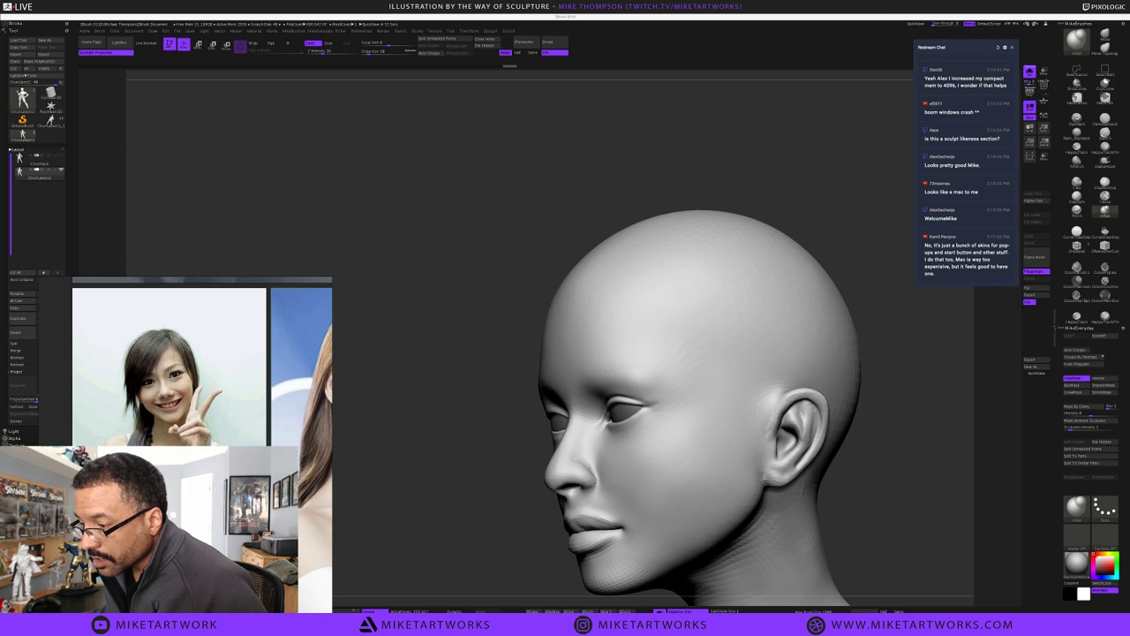
pyautogui.scroll(1, 202, 362)
pyautogui.scroll(-1, 227, 415)
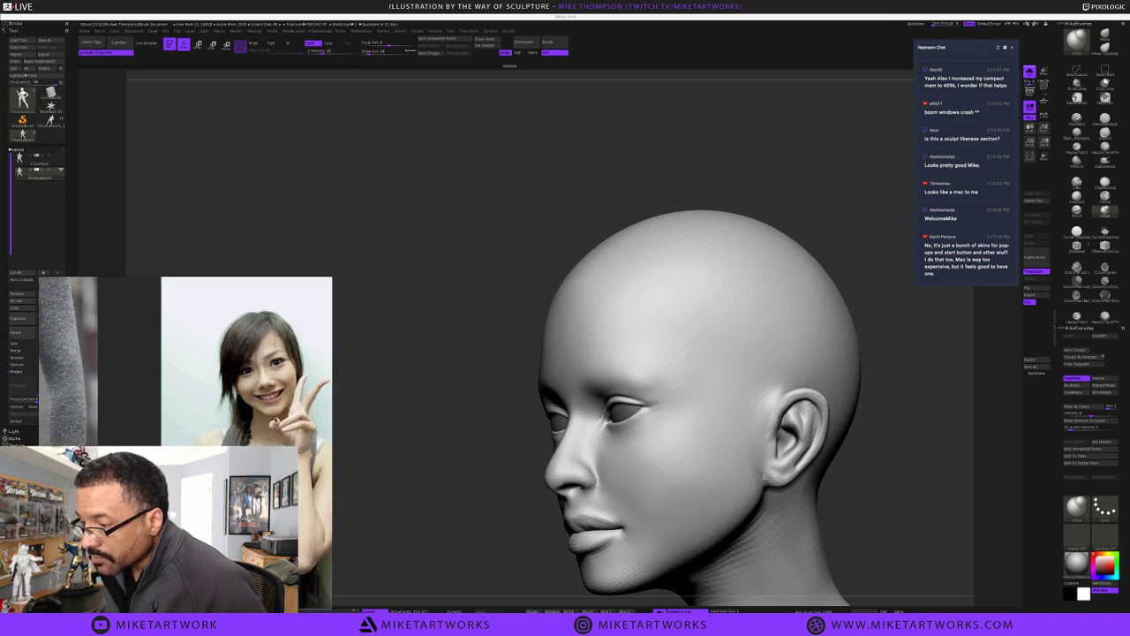
# Examine the dark-haired portrait in the white halter top beside the Chun-Li artwork, and continue across the reference board
pyautogui.scroll(-3, 217, 428)
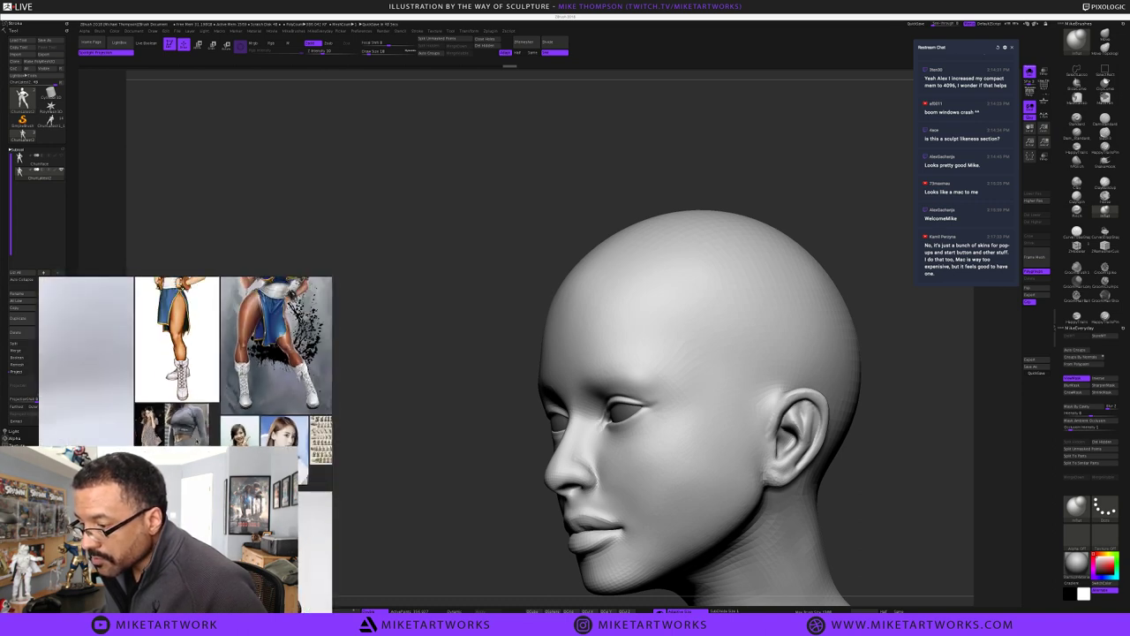
pyautogui.moveTo(281, 339); pyautogui.dragTo(219, 408, button='middle')
pyautogui.moveTo(299, 404); pyautogui.dragTo(210, 411, button='middle')
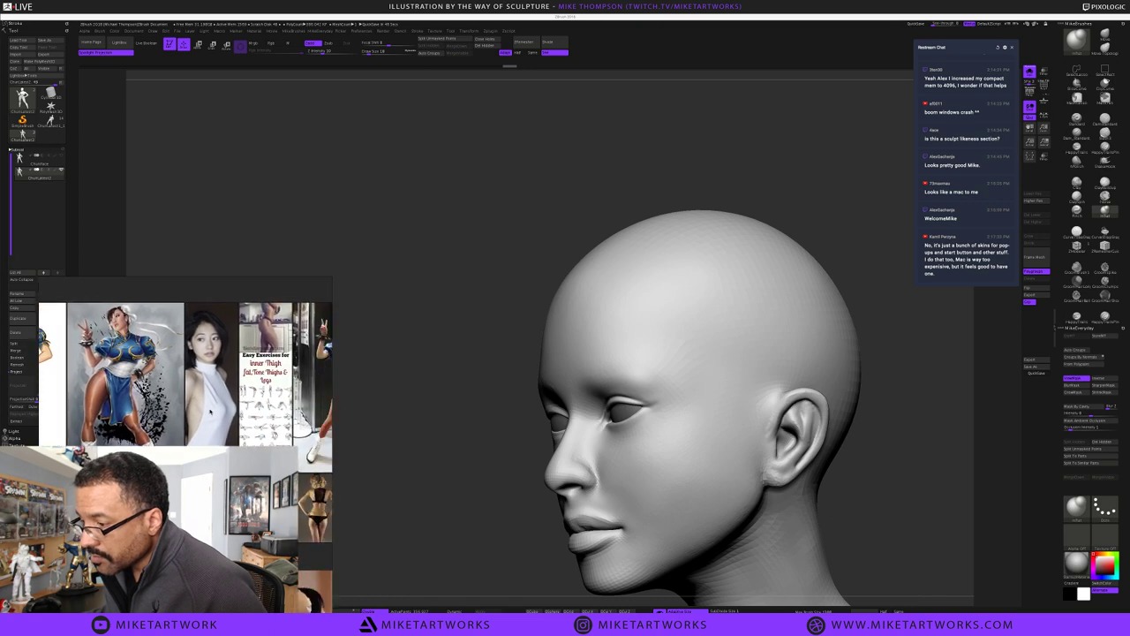
pyautogui.scroll(3, 215, 356)
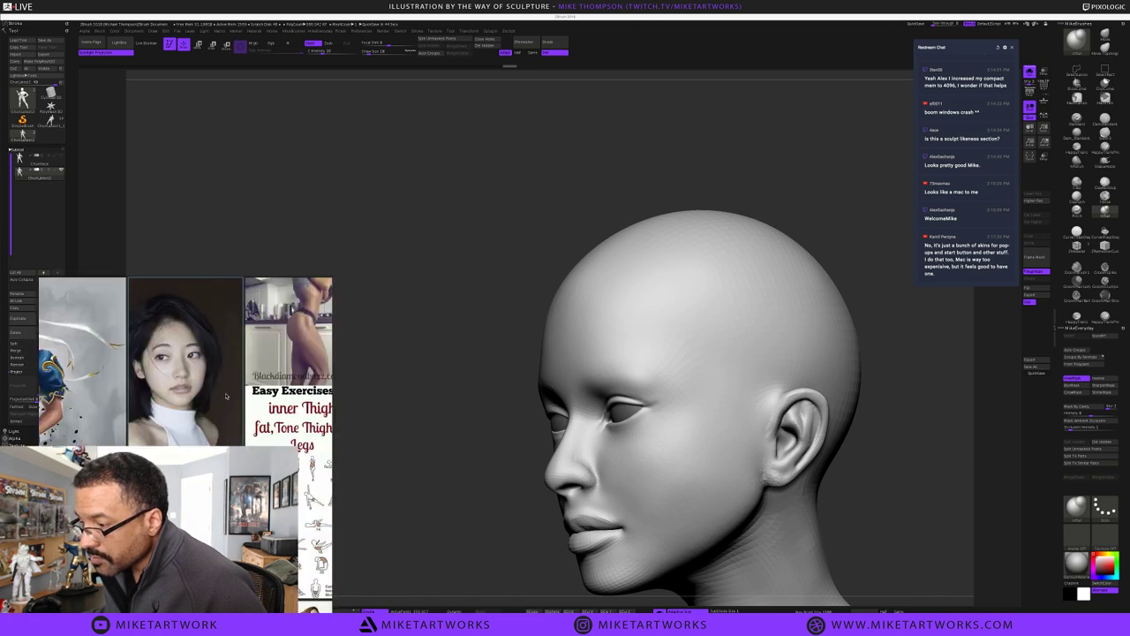
pyautogui.scroll(-3, 226, 397)
pyautogui.moveTo(226, 397)
pyautogui.mouseDown(button='middle')
pyautogui.moveTo(146, 323)
pyautogui.moveTo(106, 308)
pyautogui.moveTo(103, 281)
pyautogui.mouseUp(button='middle')
pyautogui.moveTo(276, 314)
pyautogui.mouseDown(button='middle')
pyautogui.moveTo(139, 411)
pyautogui.moveTo(106, 371)
pyautogui.mouseUp(button='middle')
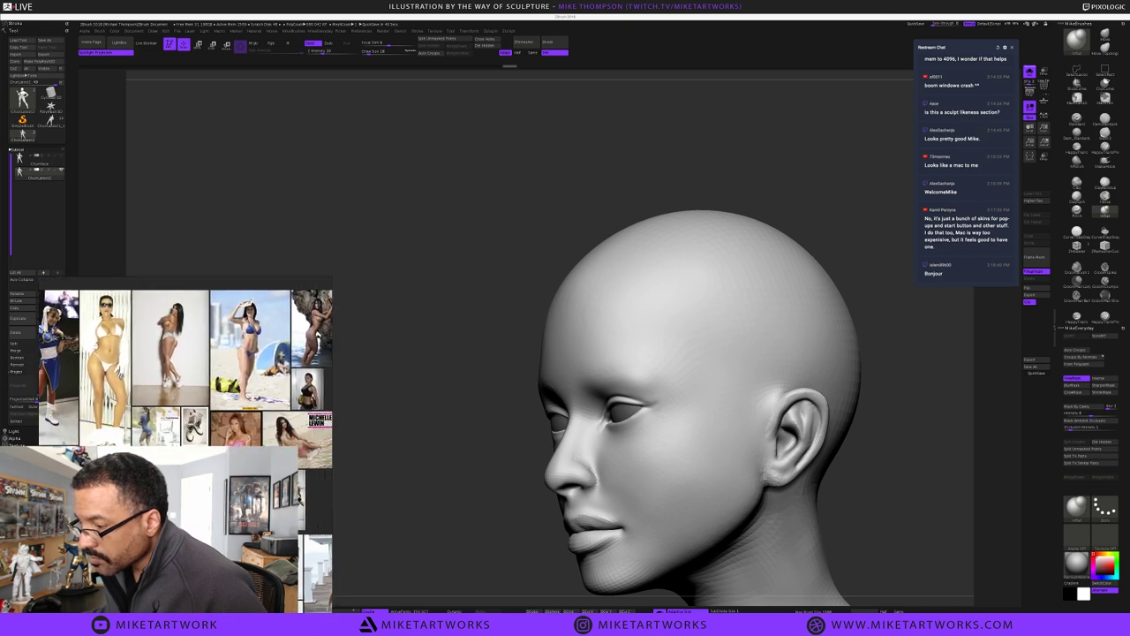
# Search the board's photo references for another face angle and focus on the tilted-head portrait with bangs
pyautogui.moveTo(221, 388); pyautogui.dragTo(144, 391, button='middle')
pyautogui.moveTo(210, 461)
pyautogui.mouseDown(button='middle')
pyautogui.moveTo(160, 404)
pyautogui.moveTo(196, 353)
pyautogui.moveTo(279, 304)
pyautogui.mouseUp(button='middle')
pyautogui.scroll(3, 181, 380)
pyautogui.moveTo(180, 379)
pyautogui.mouseDown(button='middle')
pyautogui.moveTo(188, 358)
pyautogui.moveTo(119, 300)
pyautogui.moveTo(166, 340)
pyautogui.mouseUp(button='middle')
pyautogui.moveTo(145, 389); pyautogui.dragTo(234, 339, button='middle')
pyautogui.scroll(2, 186, 353)
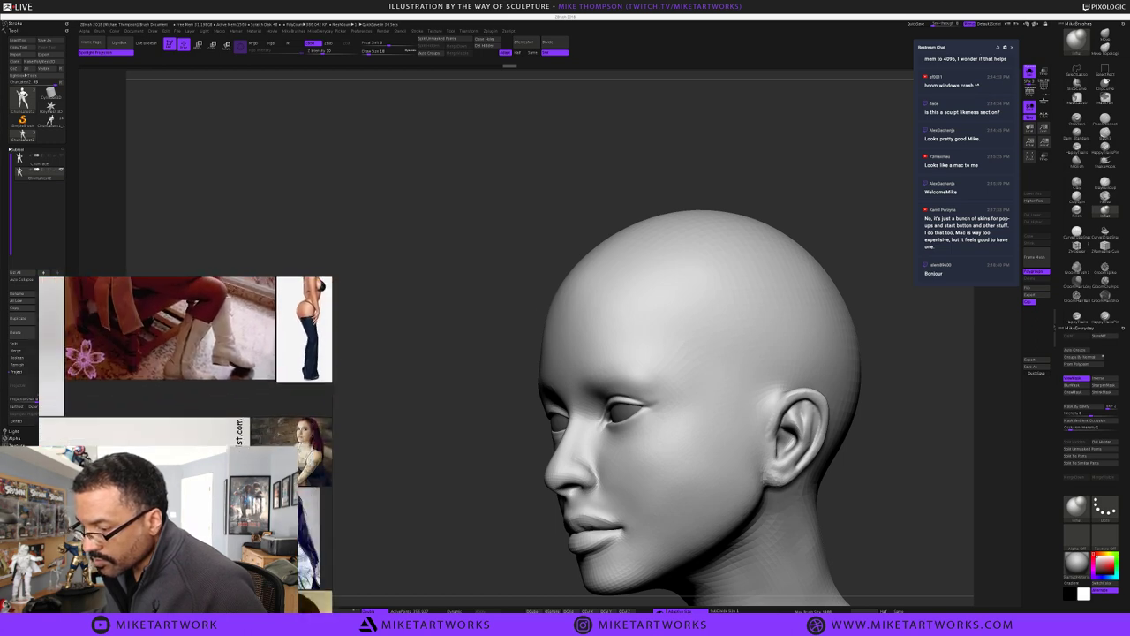
pyautogui.moveTo(159, 415)
pyautogui.mouseDown(button='middle')
pyautogui.moveTo(192, 345)
pyautogui.moveTo(188, 292)
pyautogui.moveTo(250, 303)
pyautogui.mouseUp(button='middle')
pyautogui.scroll(-2, 185, 424)
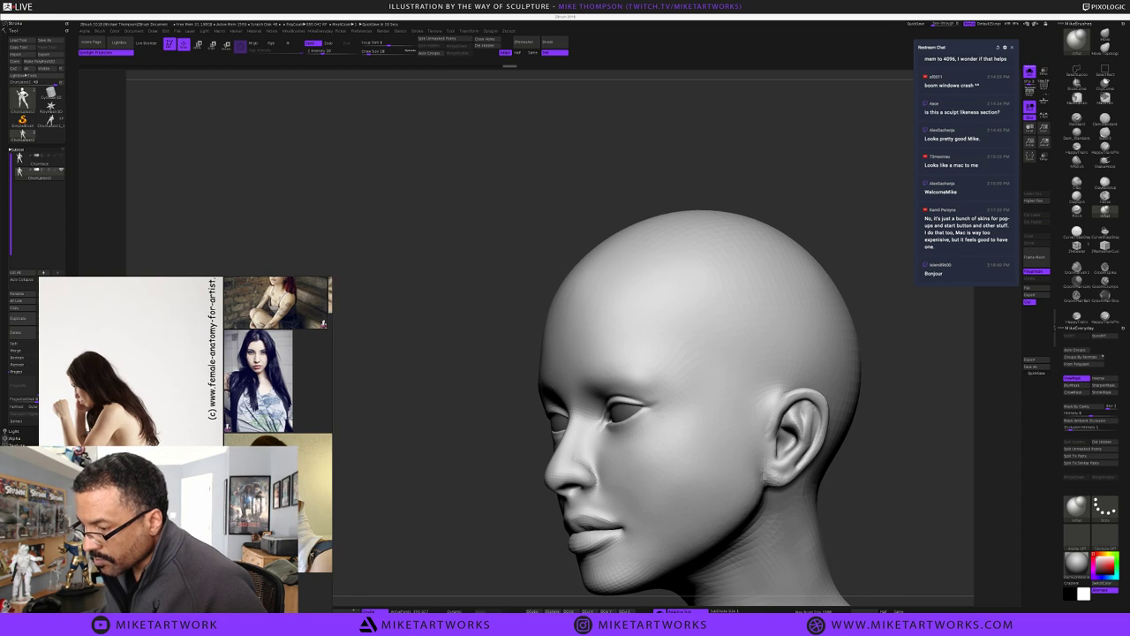
pyautogui.doubleClick(279, 494)
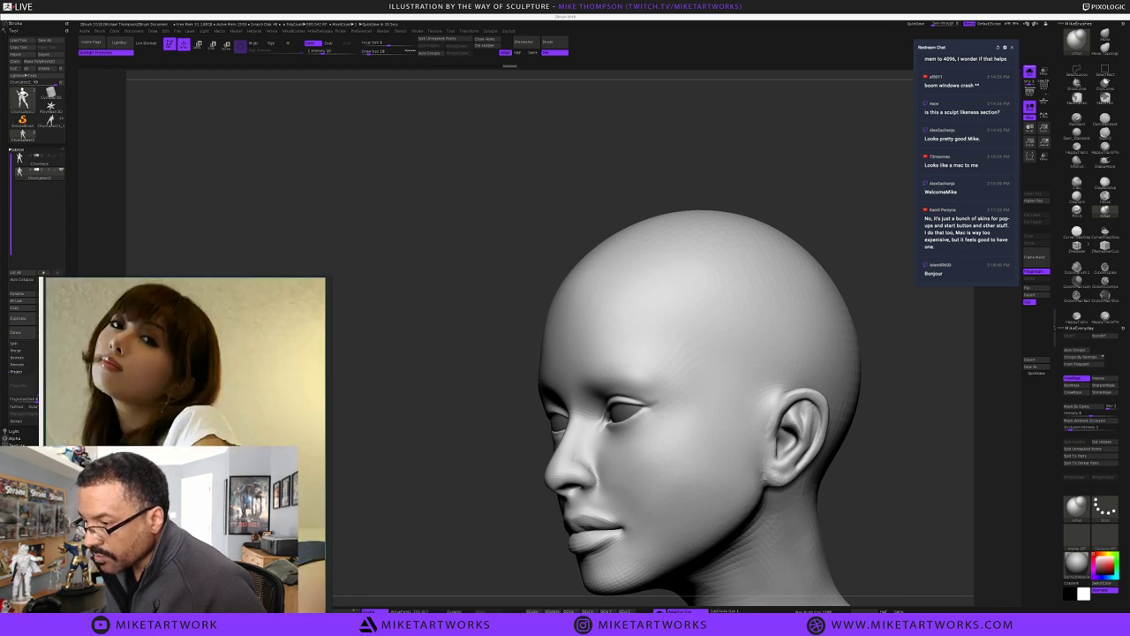
# Find the front-view woman's face below the lips reference and display it enlarged as the active face reference
pyautogui.scroll(-5, 265, 490)
pyautogui.moveTo(181, 481); pyautogui.dragTo(389, 497, button='middle')
pyautogui.moveTo(203, 512)
pyautogui.mouseDown(button='middle')
pyautogui.moveTo(212, 362)
pyautogui.moveTo(309, 367)
pyautogui.mouseUp(button='middle')
pyautogui.scroll(2, 185, 397)
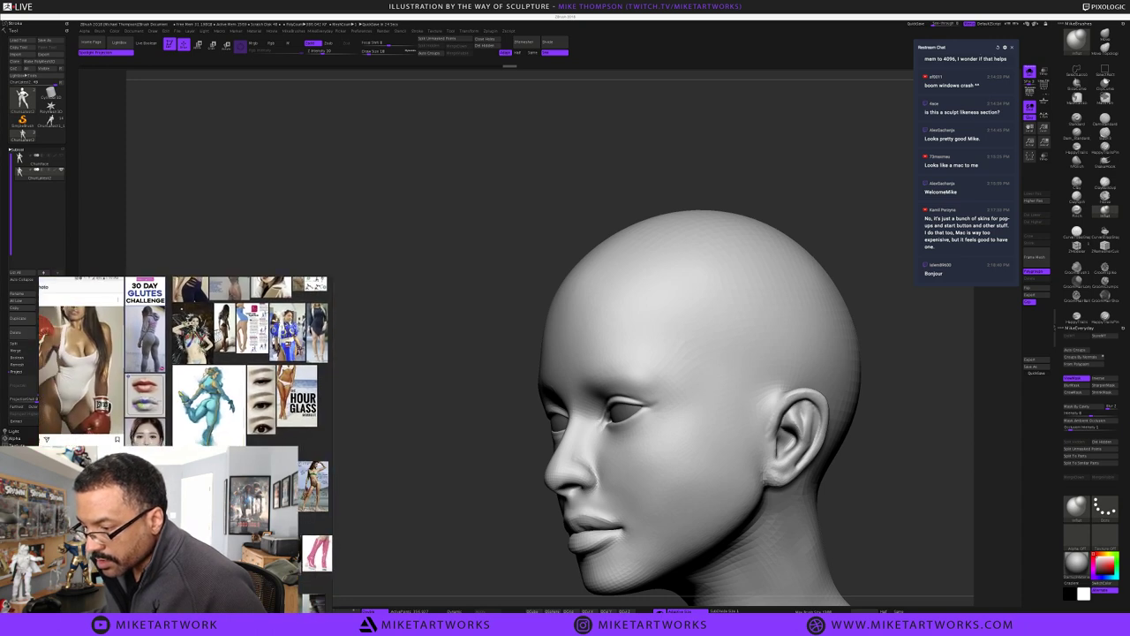
pyautogui.doubleClick(146, 432)
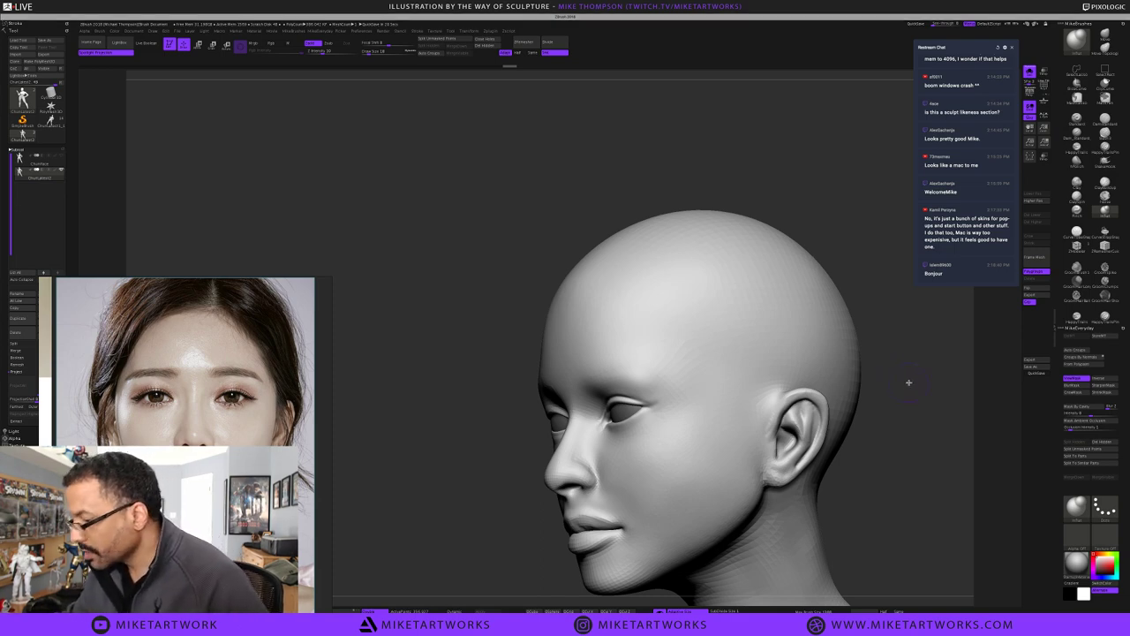
# Sculpt the eye and upper cheek area with a small clay brush, turning the head toward side view
pyautogui.moveTo(910, 383); pyautogui.dragTo(910, 391)
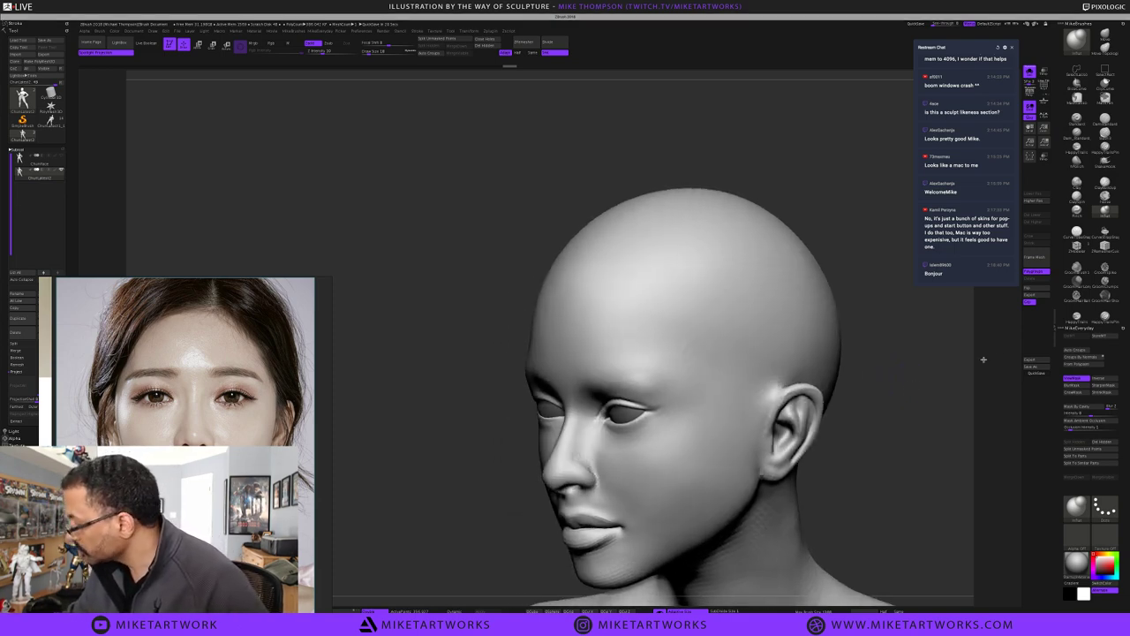
pyautogui.press('s')
pyautogui.click(854, 434)
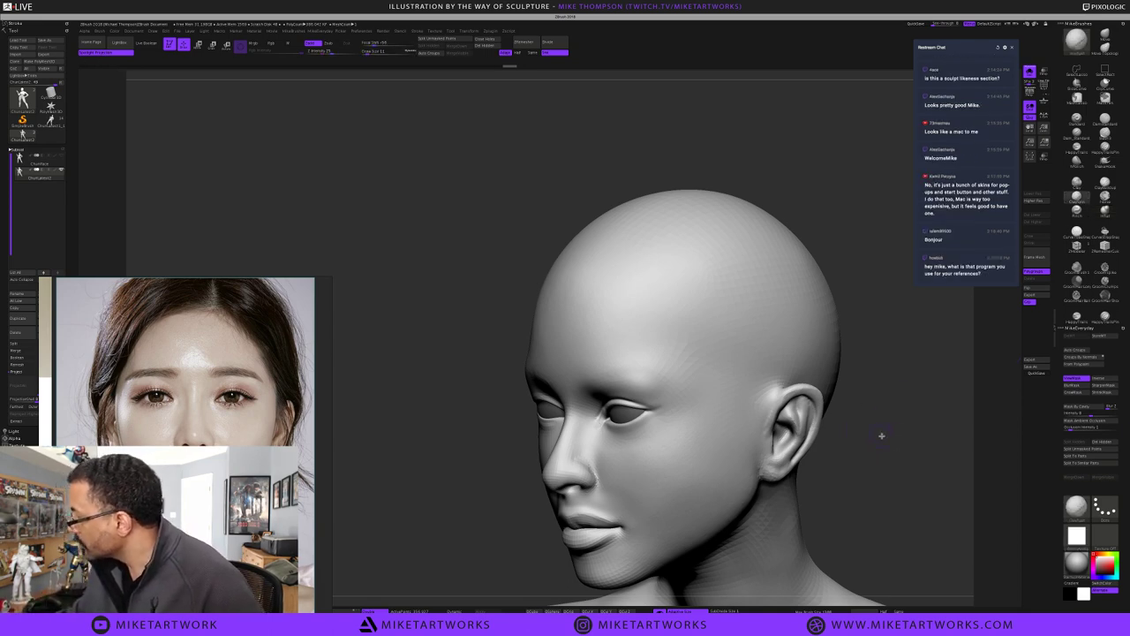
pyautogui.moveTo(881, 435)
pyautogui.mouseDown()
pyautogui.moveTo(894, 435)
pyautogui.moveTo(857, 411)
pyautogui.moveTo(876, 430)
pyautogui.moveTo(576, 435)
pyautogui.mouseUp()
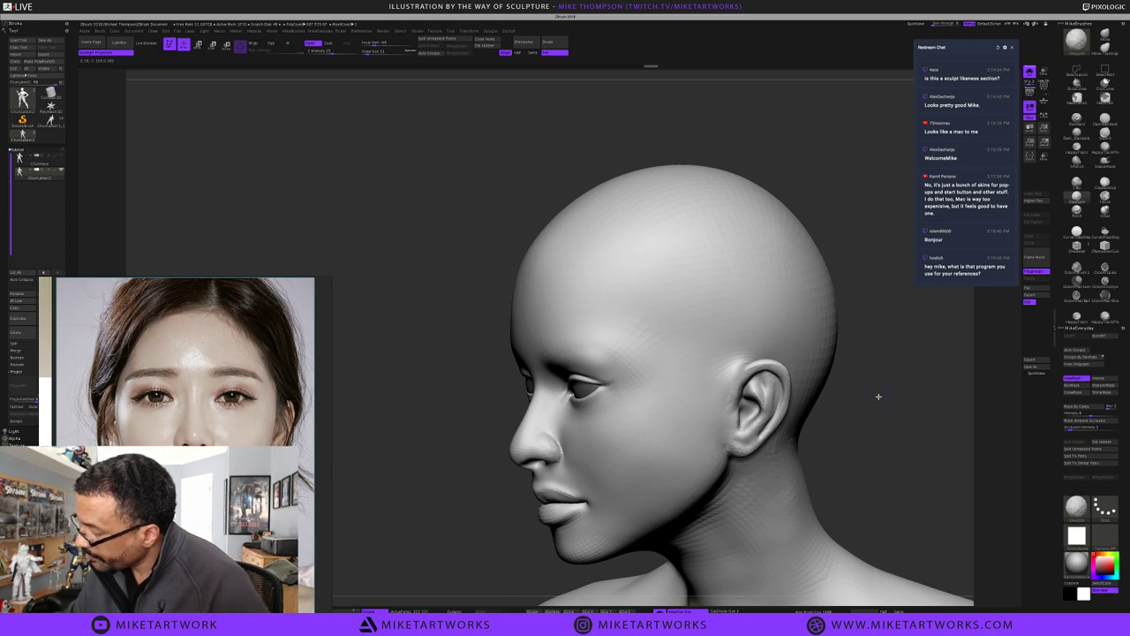
# Carve the edge of the nostril on the underside of the nose with the DamStandard brush
pyautogui.keyDown('shift'); pyautogui.moveTo(886, 388); pyautogui.dragTo(813, 374); pyautogui.keyUp('shift')
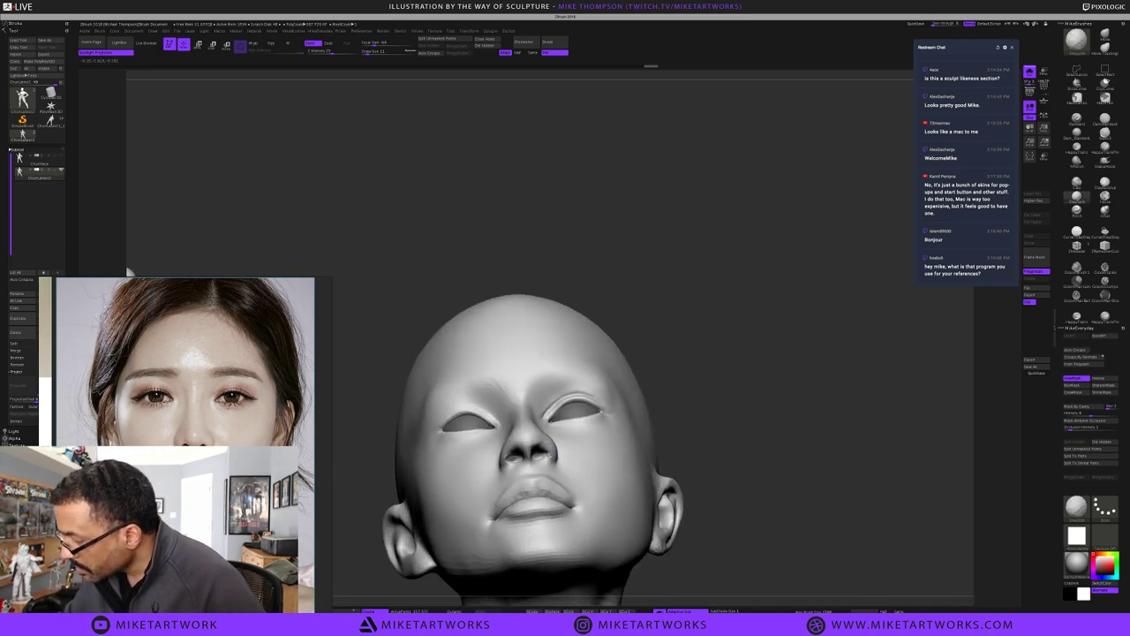
pyautogui.moveTo(729, 386); pyautogui.dragTo(865, 340)
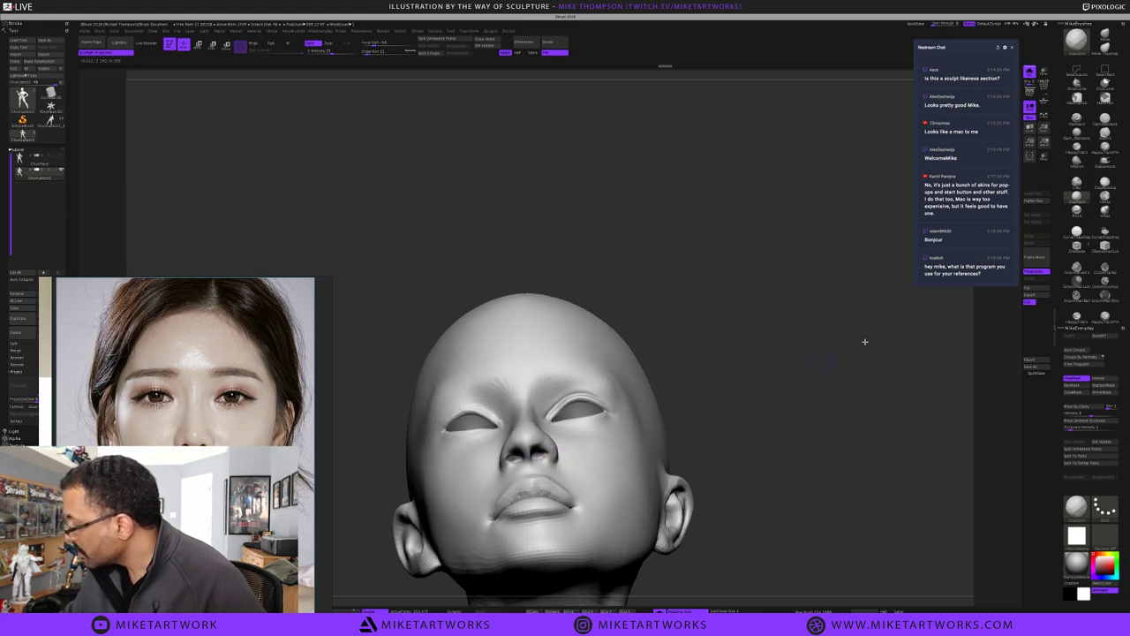
pyautogui.press('s')
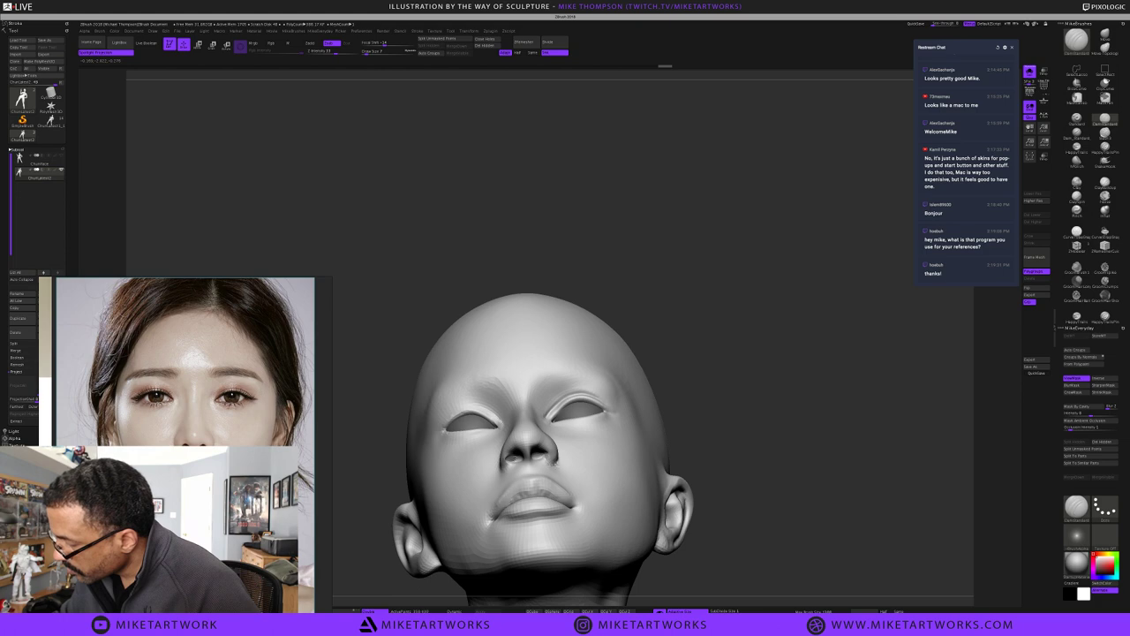
pyautogui.moveTo(556, 460); pyautogui.dragTo(559, 453)
pyautogui.moveTo(723, 393)
pyautogui.mouseDown()
pyautogui.moveTo(723, 406)
pyautogui.moveTo(733, 393)
pyautogui.moveTo(518, 460)
pyautogui.mouseUp()
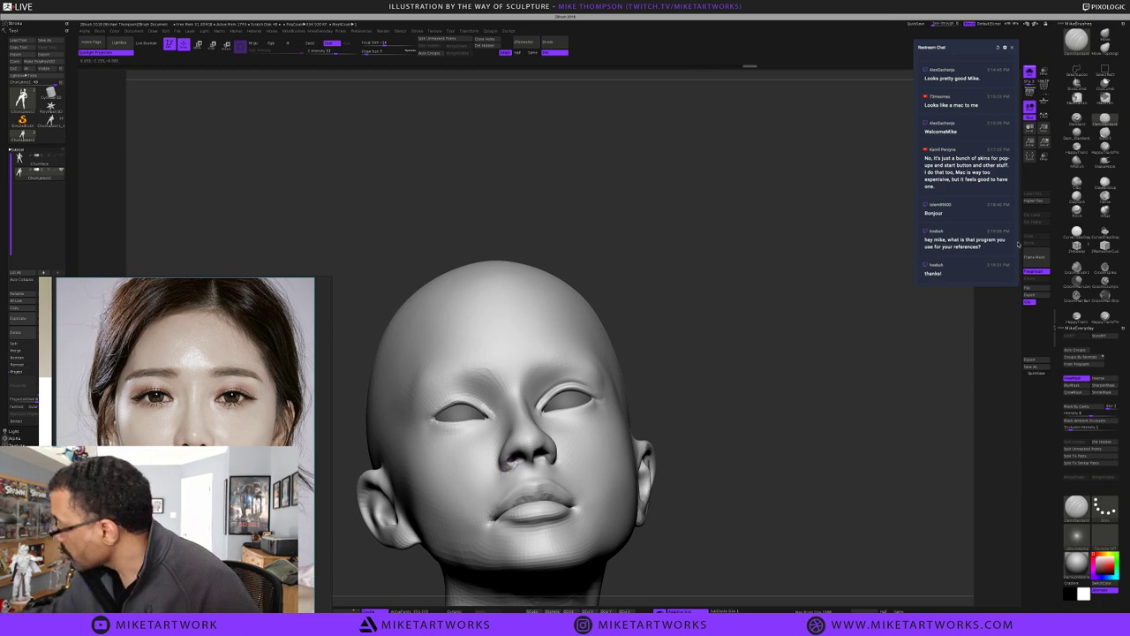
# Build up the nose's underside and nostril with the clay brush and smooth the area between the nostrils
pyautogui.click(1076, 197)
pyautogui.moveTo(795, 343)
pyautogui.mouseDown()
pyautogui.moveTo(675, 352)
pyautogui.moveTo(510, 455)
pyautogui.mouseUp()
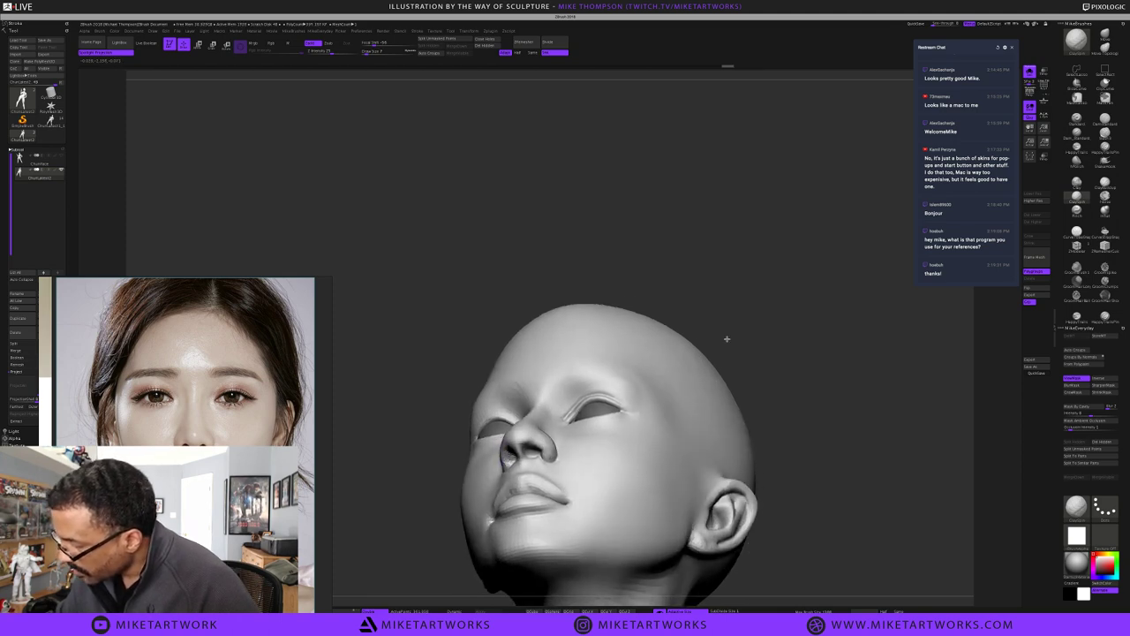
pyautogui.moveTo(727, 336)
pyautogui.mouseDown()
pyautogui.moveTo(747, 327)
pyautogui.moveTo(678, 373)
pyautogui.mouseUp()
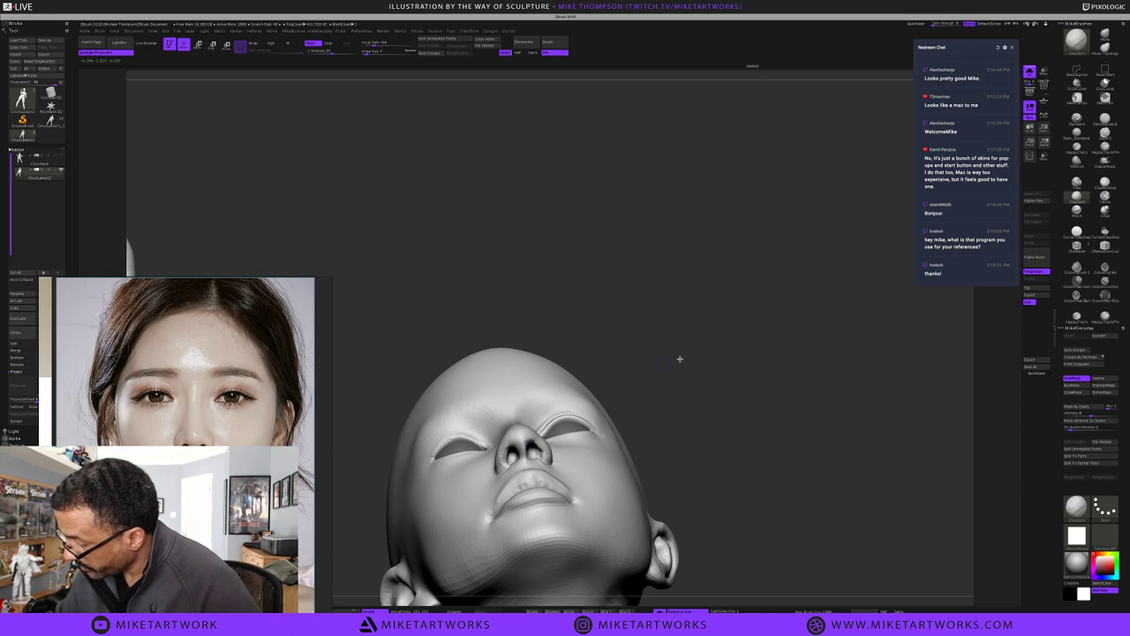
pyautogui.moveTo(676, 358)
pyautogui.mouseDown()
pyautogui.moveTo(716, 353)
pyautogui.moveTo(547, 425)
pyautogui.mouseUp()
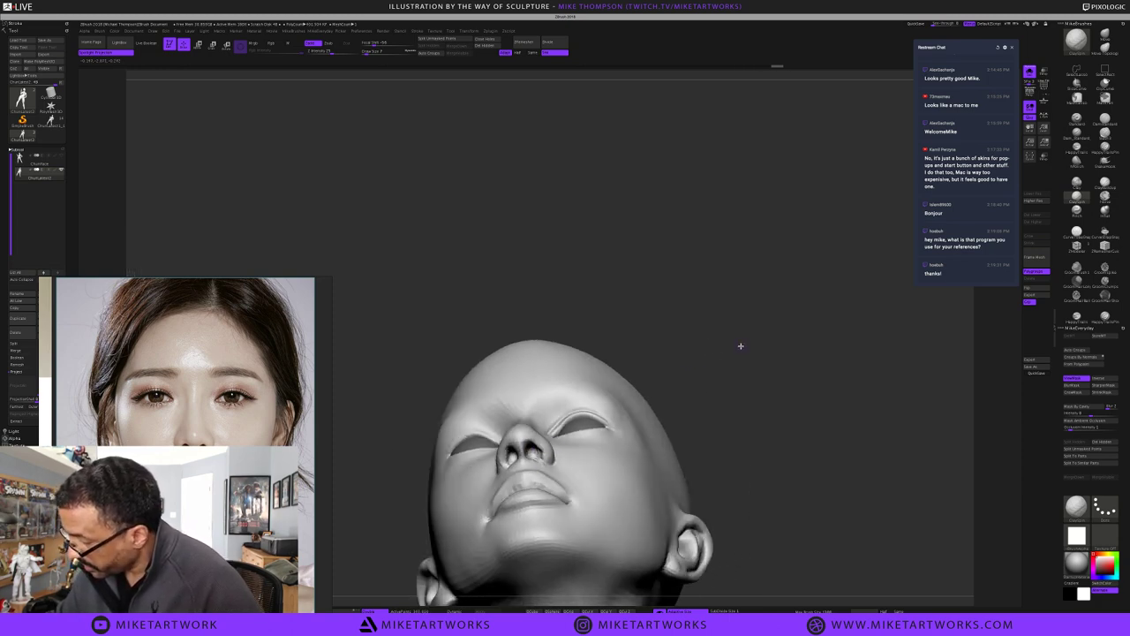
pyautogui.moveTo(740, 345); pyautogui.dragTo(740, 348)
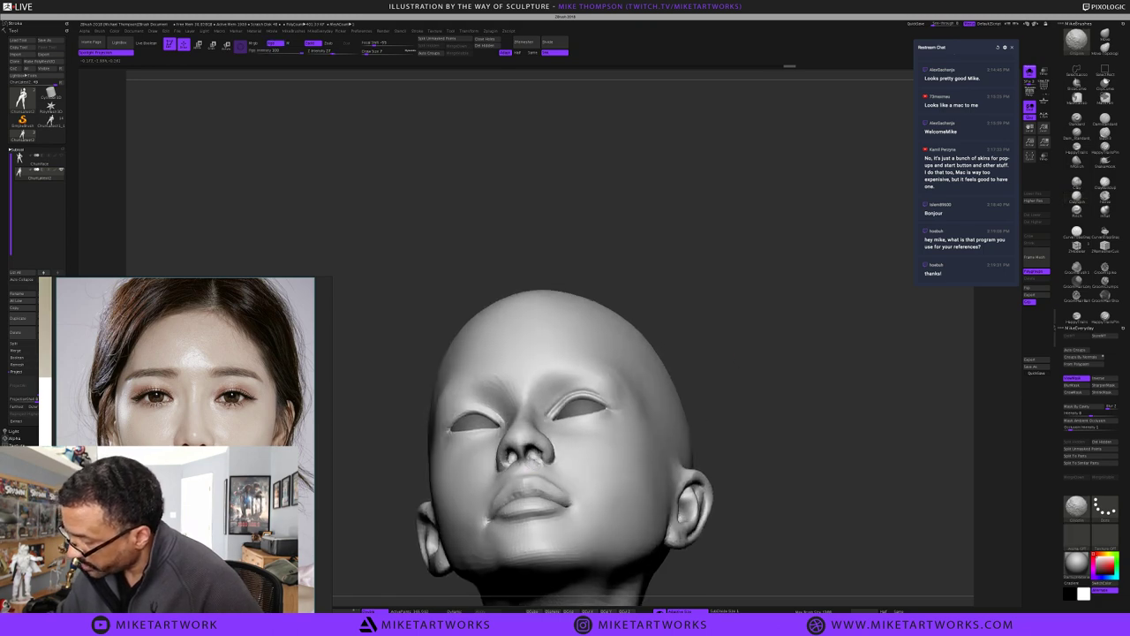
pyautogui.keyDown('shift'); pyautogui.moveTo(522, 454); pyautogui.dragTo(525, 443); pyautogui.keyUp('shift')
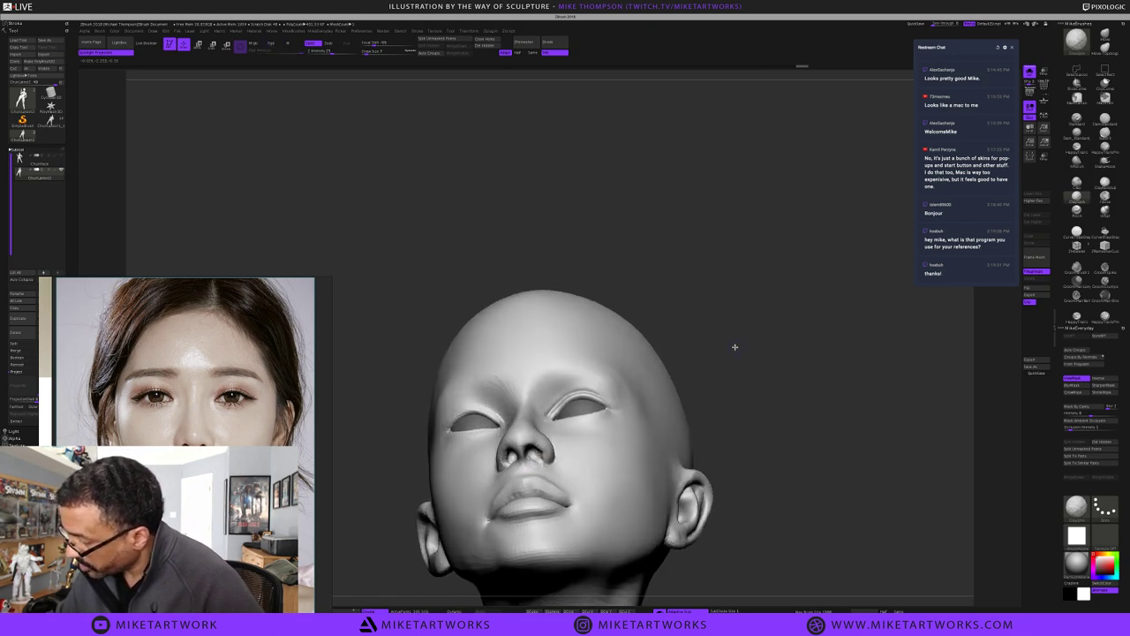
# Shape the nostril openings and their inner rims with small clay strokes from a low view
pyautogui.moveTo(735, 347); pyautogui.dragTo(684, 343)
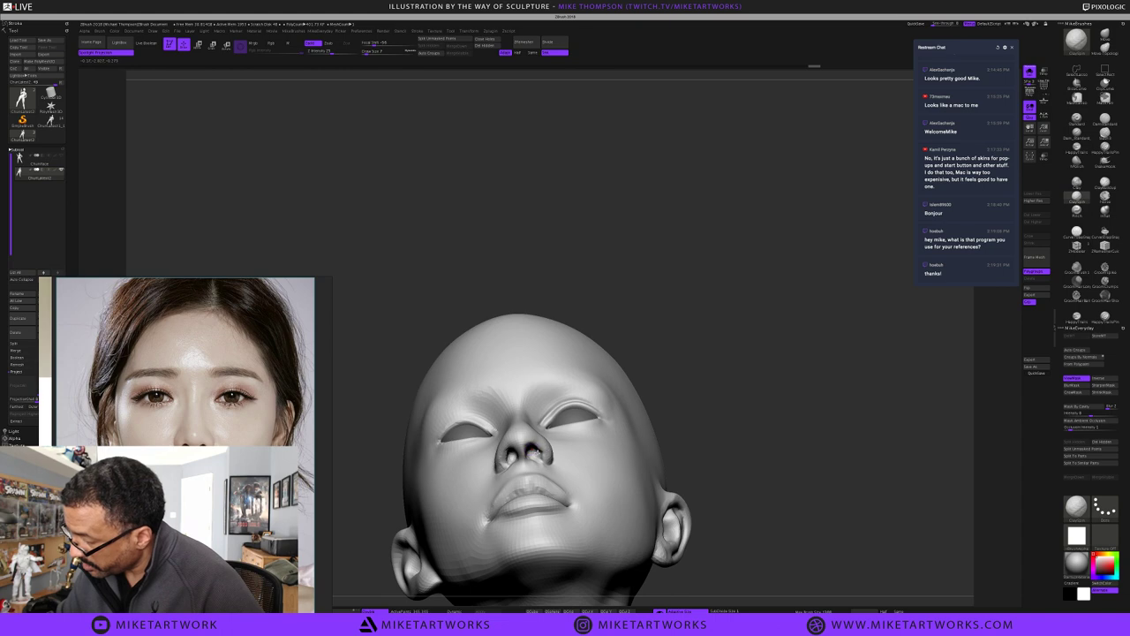
pyautogui.moveTo(727, 338); pyautogui.dragTo(713, 340)
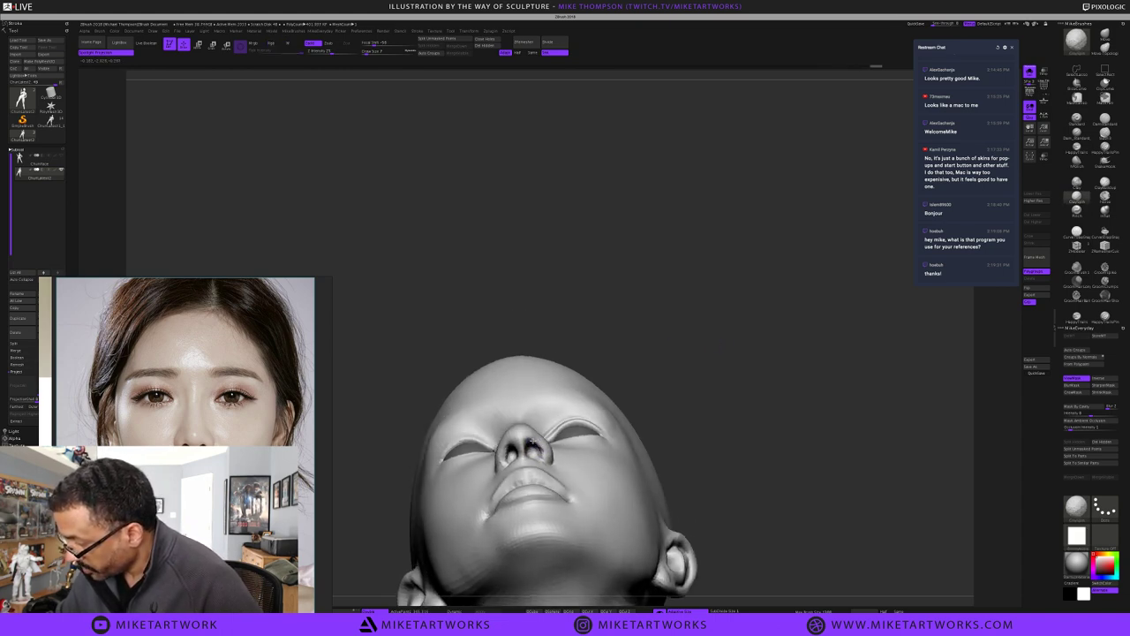
pyautogui.moveTo(534, 444); pyautogui.dragTo(534, 441)
pyautogui.moveTo(731, 339); pyautogui.dragTo(719, 357)
pyautogui.moveTo(522, 454); pyautogui.dragTo(519, 443)
pyautogui.moveTo(681, 343); pyautogui.dragTo(686, 358)
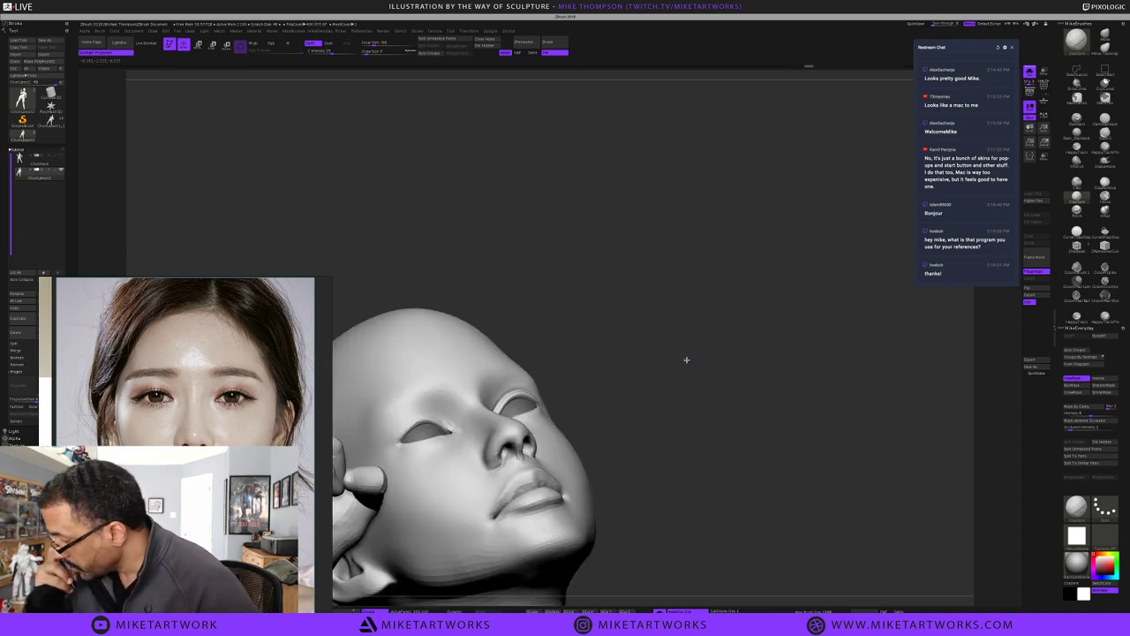
# Refine the nostril wing on the opposite side of the face in three-quarter view and smooth it
pyautogui.moveTo(600, 395); pyautogui.dragTo(579, 415)
pyautogui.moveTo(634, 384); pyautogui.dragTo(636, 413)
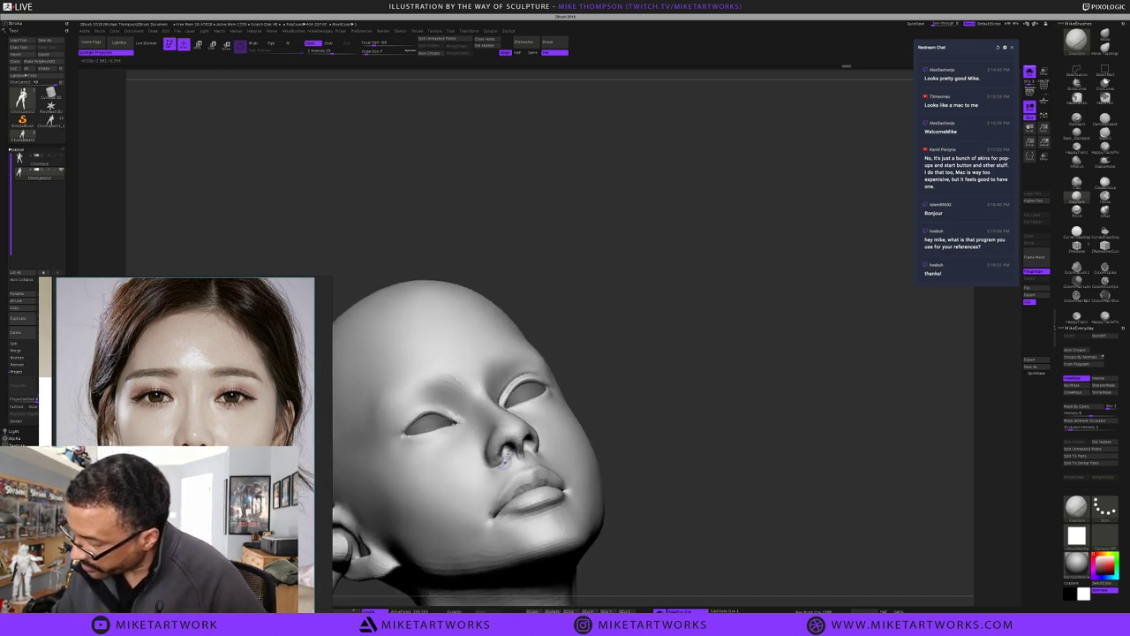
pyautogui.moveTo(511, 455)
pyautogui.mouseDown()
pyautogui.moveTo(502, 467)
pyautogui.moveTo(516, 456)
pyautogui.mouseUp()
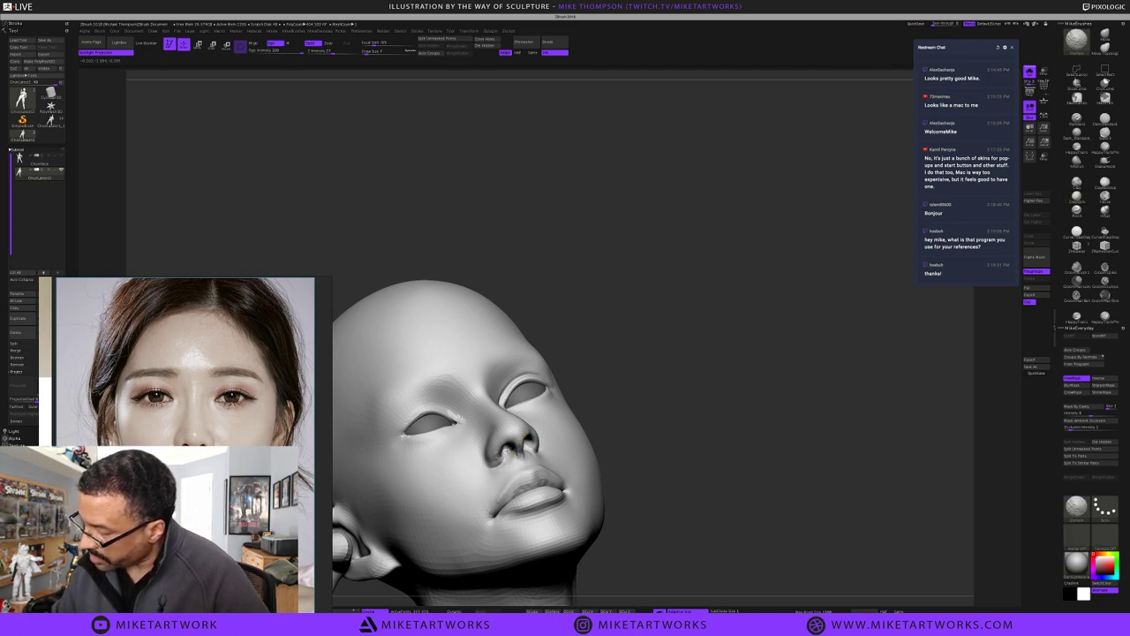
pyautogui.keyDown('shift'); pyautogui.moveTo(498, 450); pyautogui.dragTo(502, 443); pyautogui.keyUp('shift')
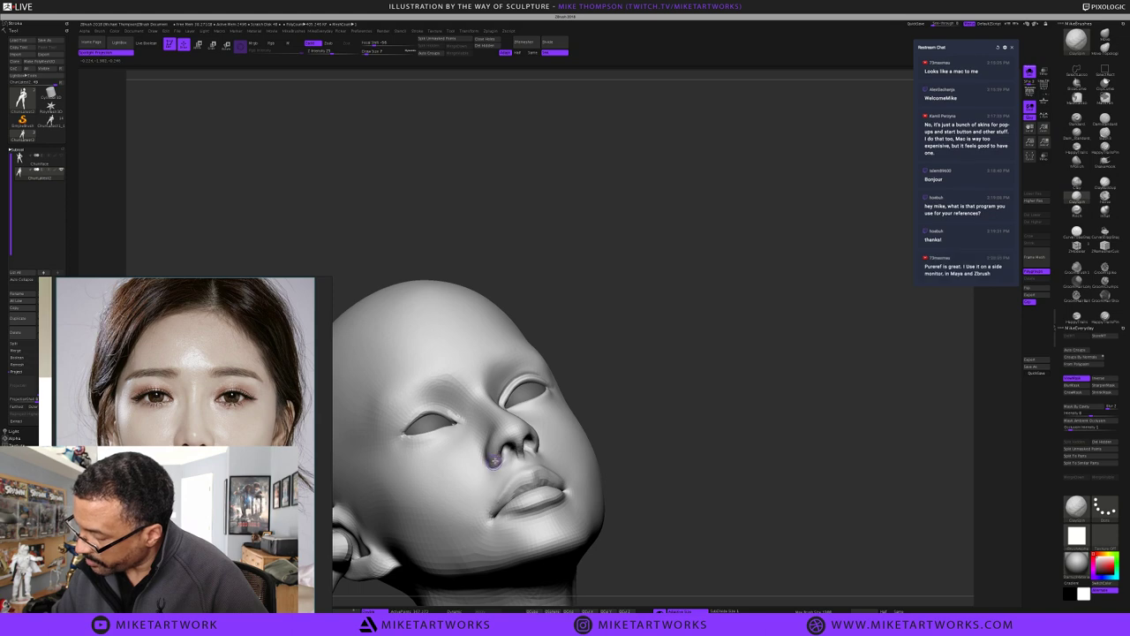
# Sculpt the crease where the nostril wing meets the cheek in side view
pyautogui.moveTo(664, 372)
pyautogui.mouseDown()
pyautogui.moveTo(769, 335)
pyautogui.moveTo(756, 337)
pyautogui.mouseUp()
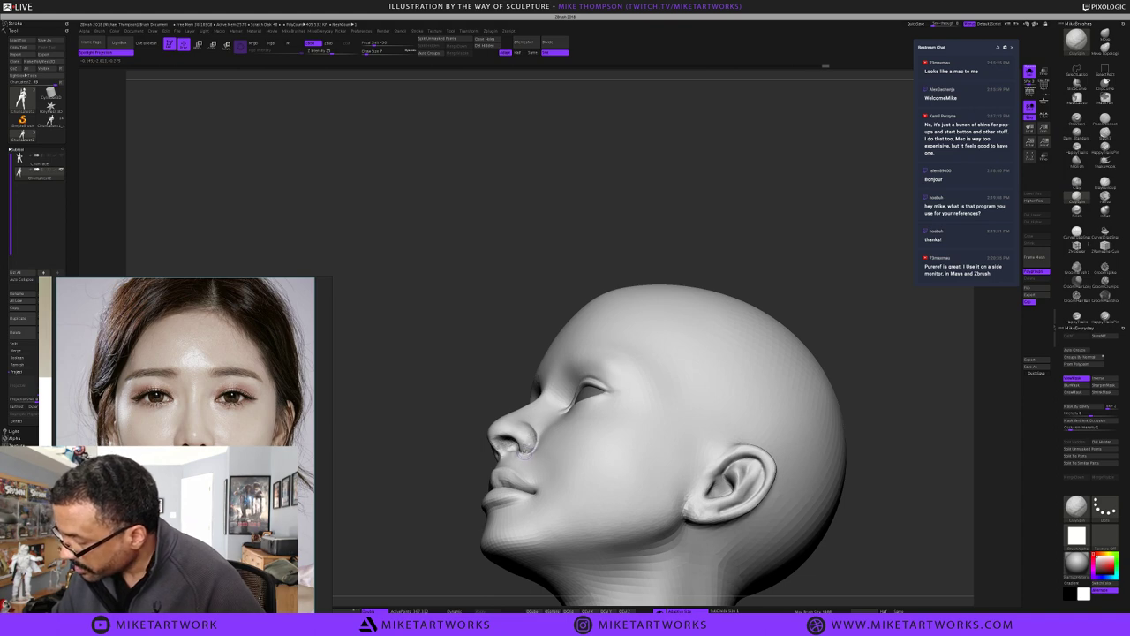
pyautogui.moveTo(801, 295); pyautogui.dragTo(777, 293)
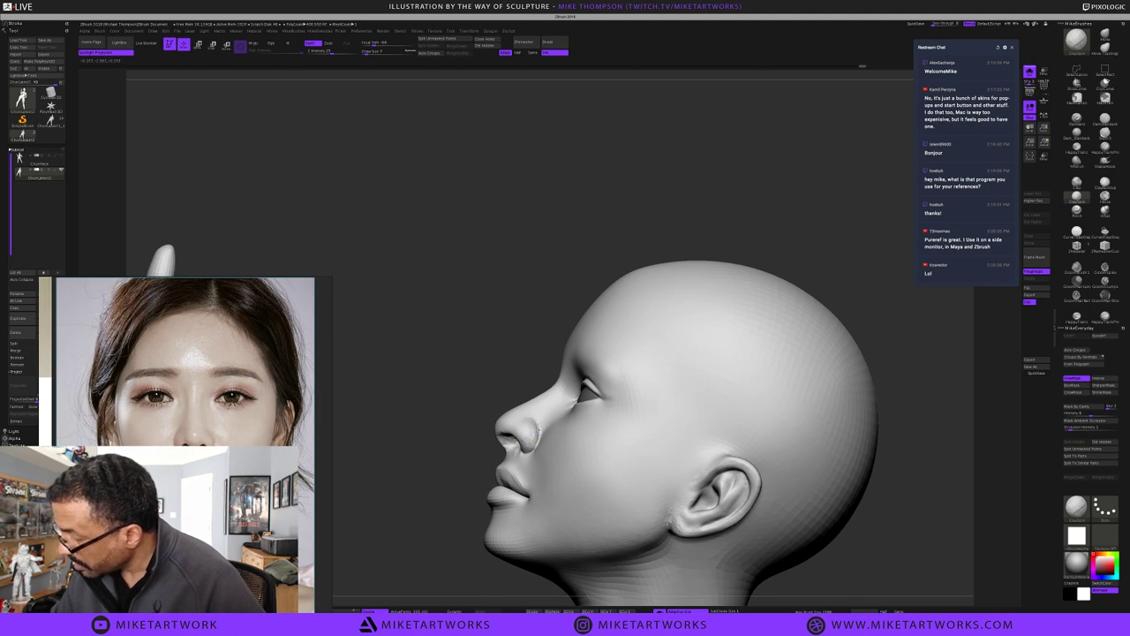
pyautogui.moveTo(851, 277); pyautogui.dragTo(845, 280)
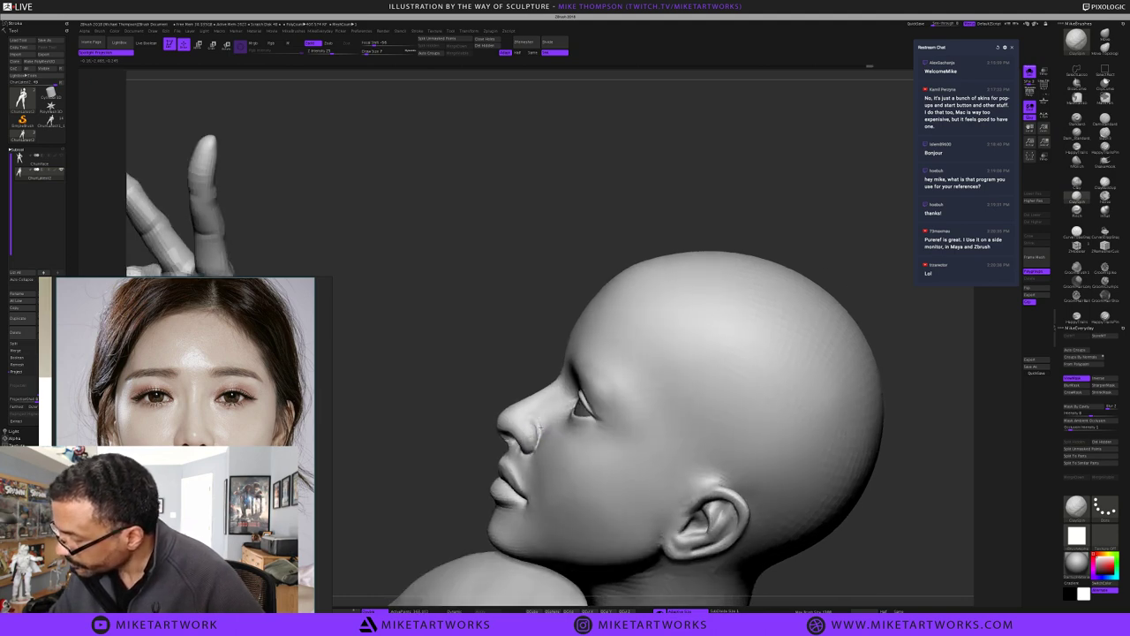
pyautogui.press('shift')
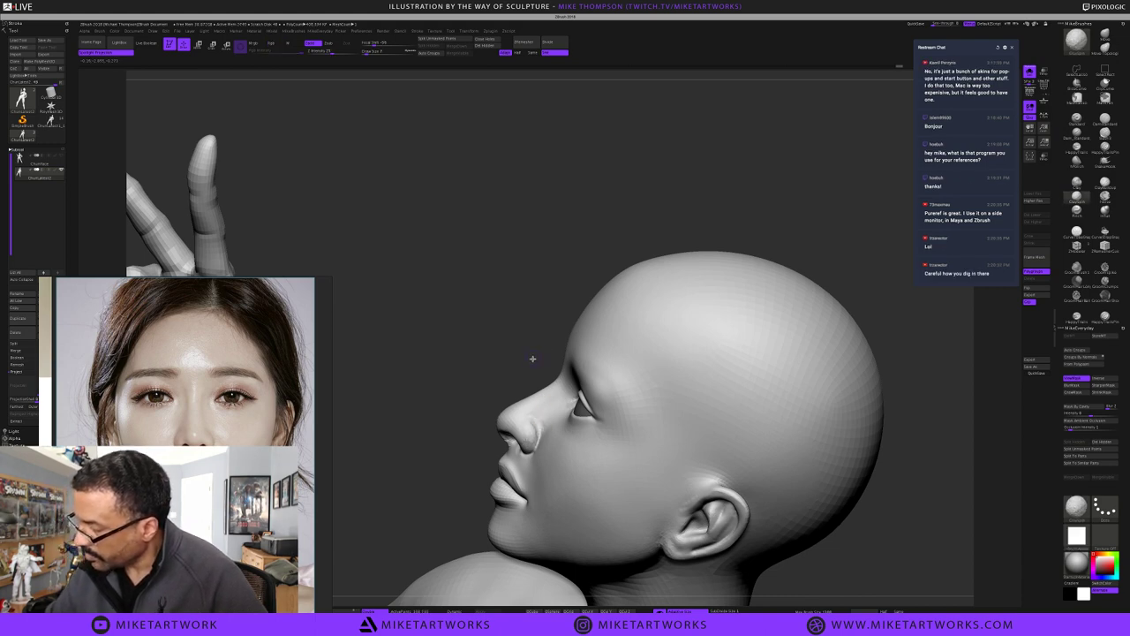
# Adjust the brush size and smooth the tip and nostril area of the nose from below
pyautogui.press('s')
pyautogui.moveTo(533, 359); pyautogui.dragTo(582, 354)
pyautogui.press('s')
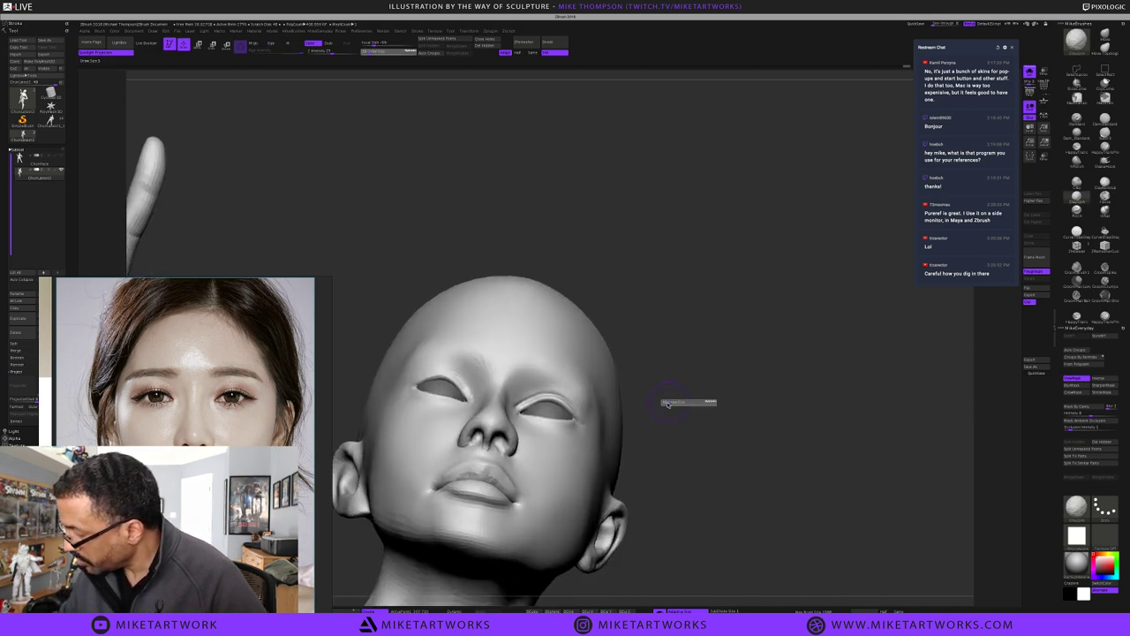
pyautogui.press('s')
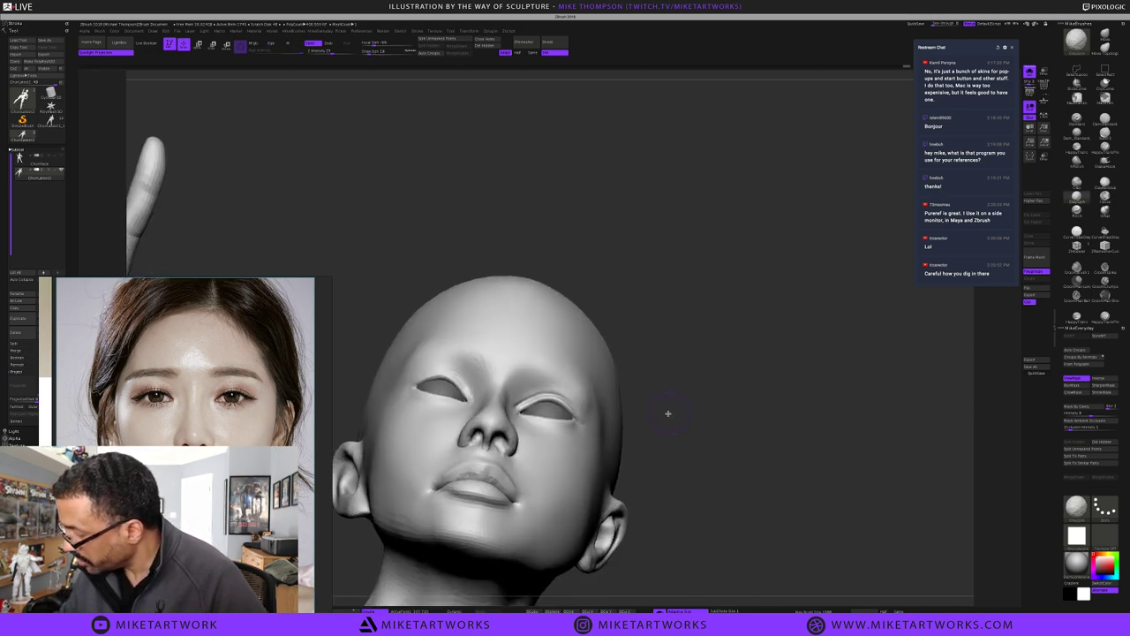
pyautogui.press('s')
pyautogui.click(658, 415)
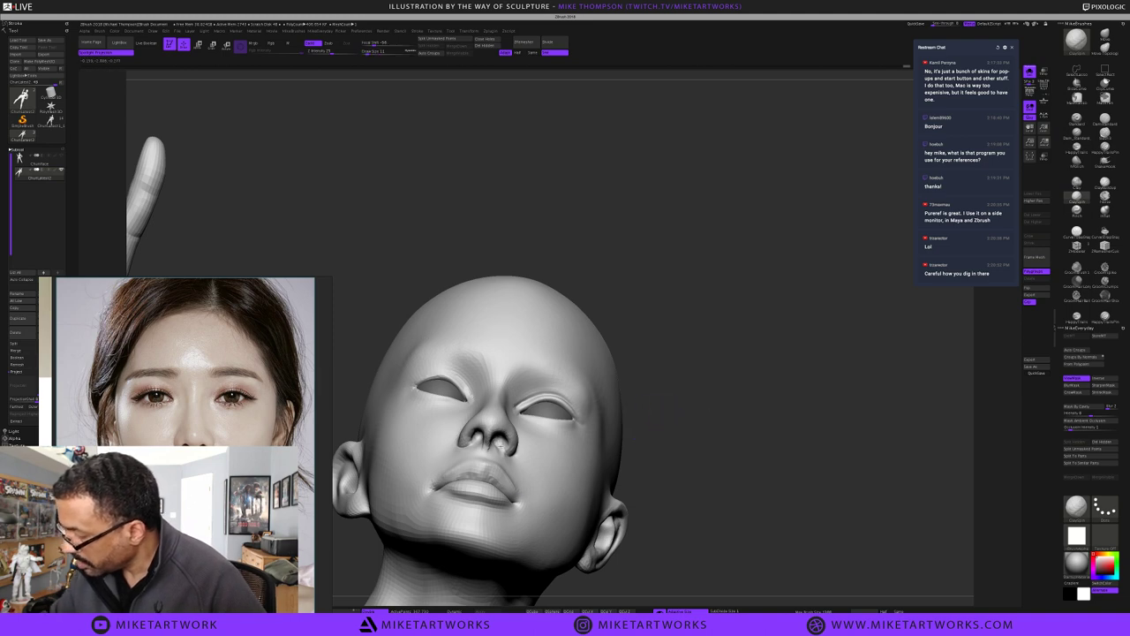
pyautogui.keyDown('shift'); pyautogui.moveTo(492, 437); pyautogui.dragTo(500, 443); pyautogui.keyUp('shift')
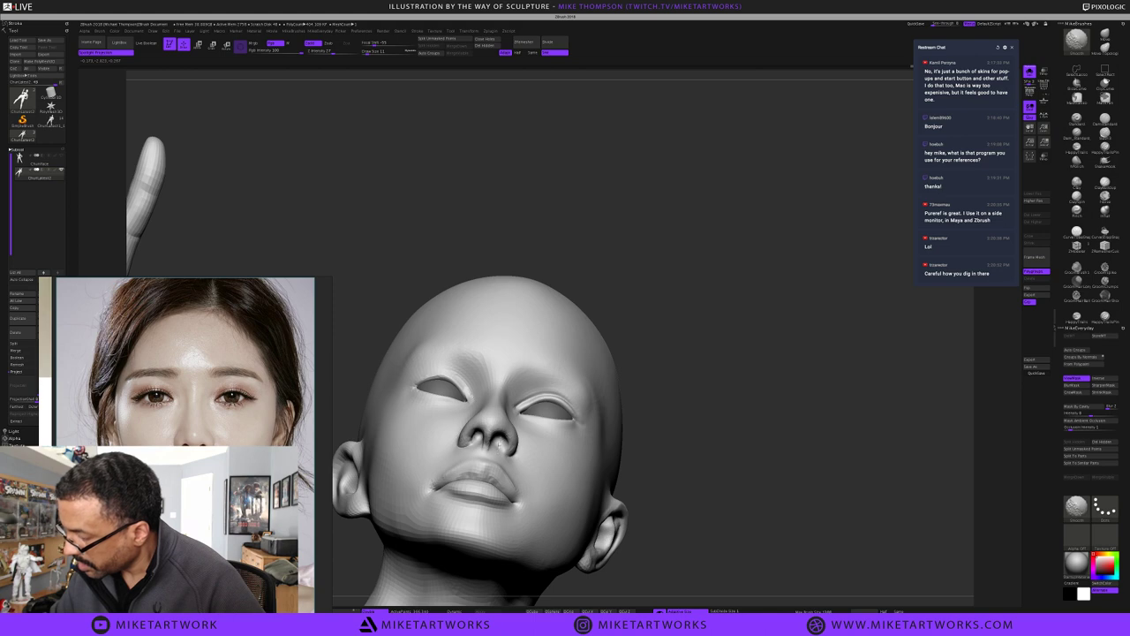
pyautogui.keyDown('shift'); pyautogui.moveTo(500, 444); pyautogui.dragTo(501, 446); pyautogui.keyUp('shift')
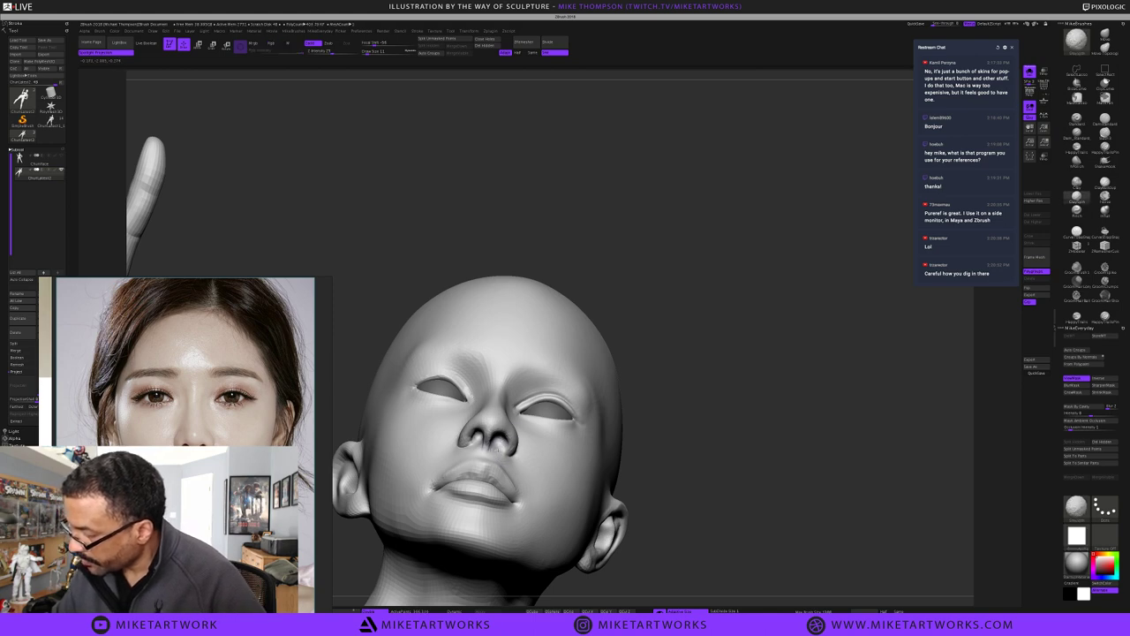
pyautogui.keyDown('shift'); pyautogui.moveTo(494, 436); pyautogui.dragTo(499, 440); pyautogui.keyUp('shift')
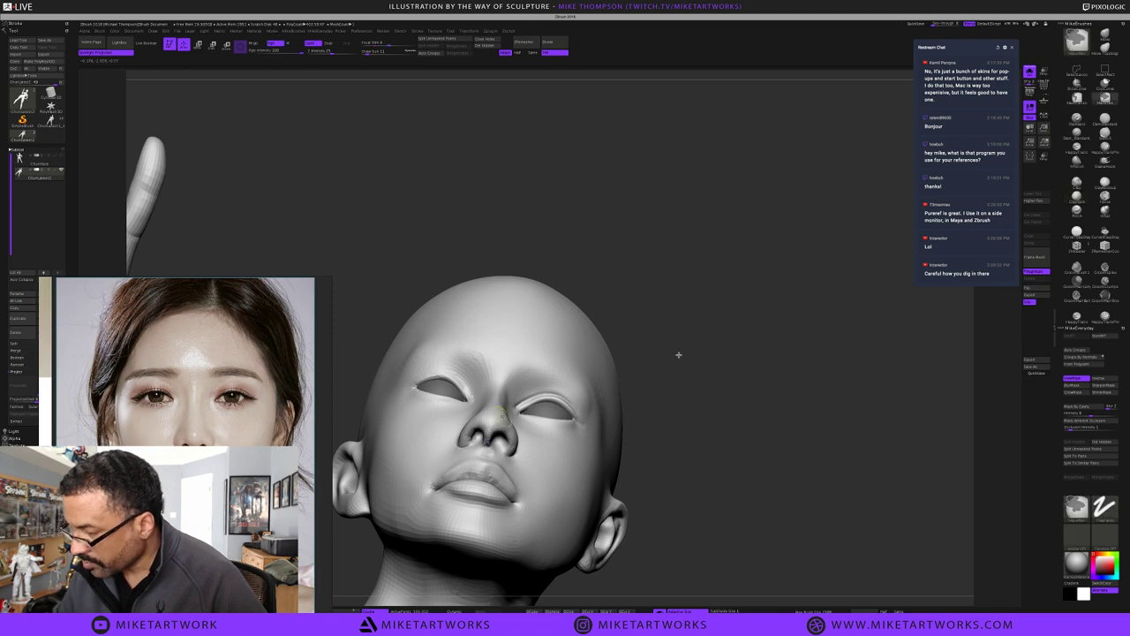
# Refine the side of the nose and move the portrait reference beside the head so the whole face is uncovered
pyautogui.moveTo(676, 353); pyautogui.dragTo(676, 324)
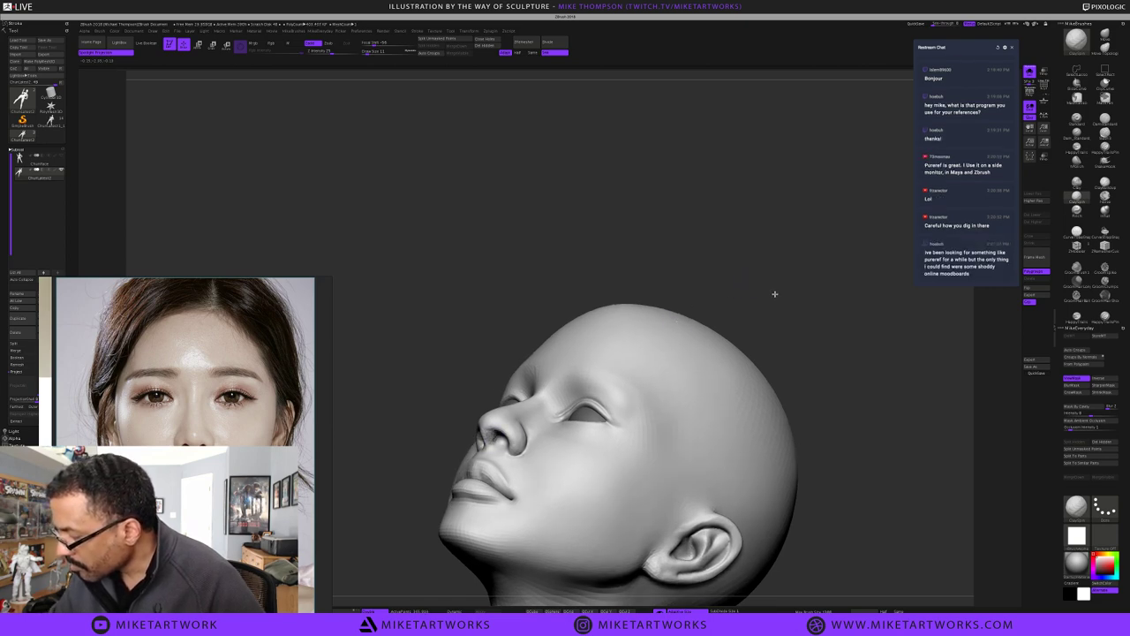
pyautogui.moveTo(774, 292); pyautogui.dragTo(501, 416)
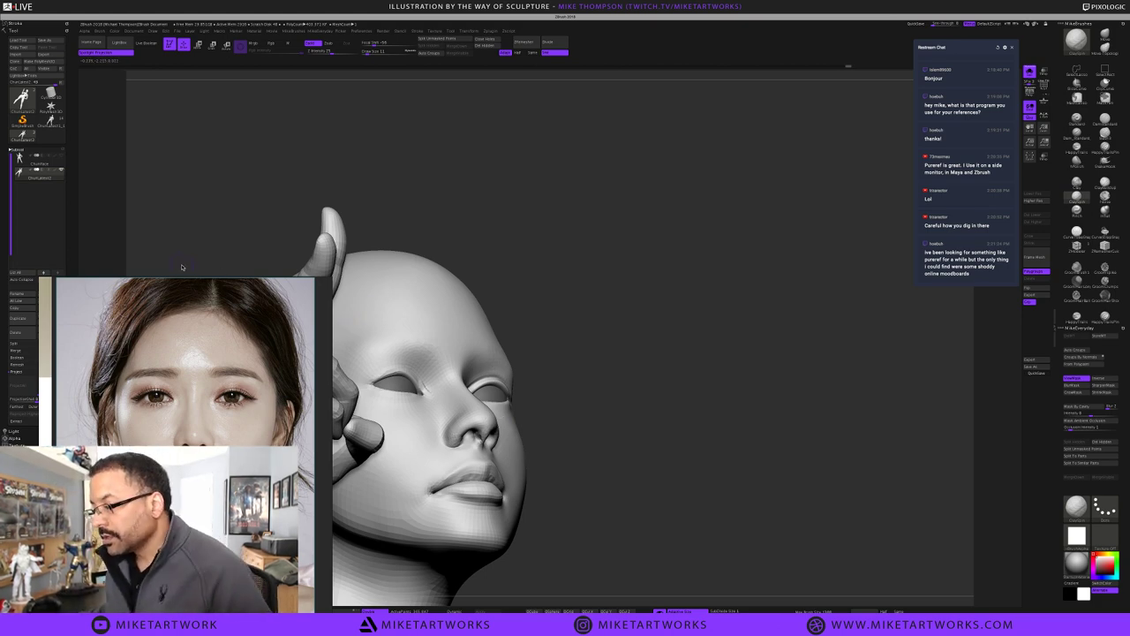
pyautogui.moveTo(189, 285); pyautogui.dragTo(791, 175)
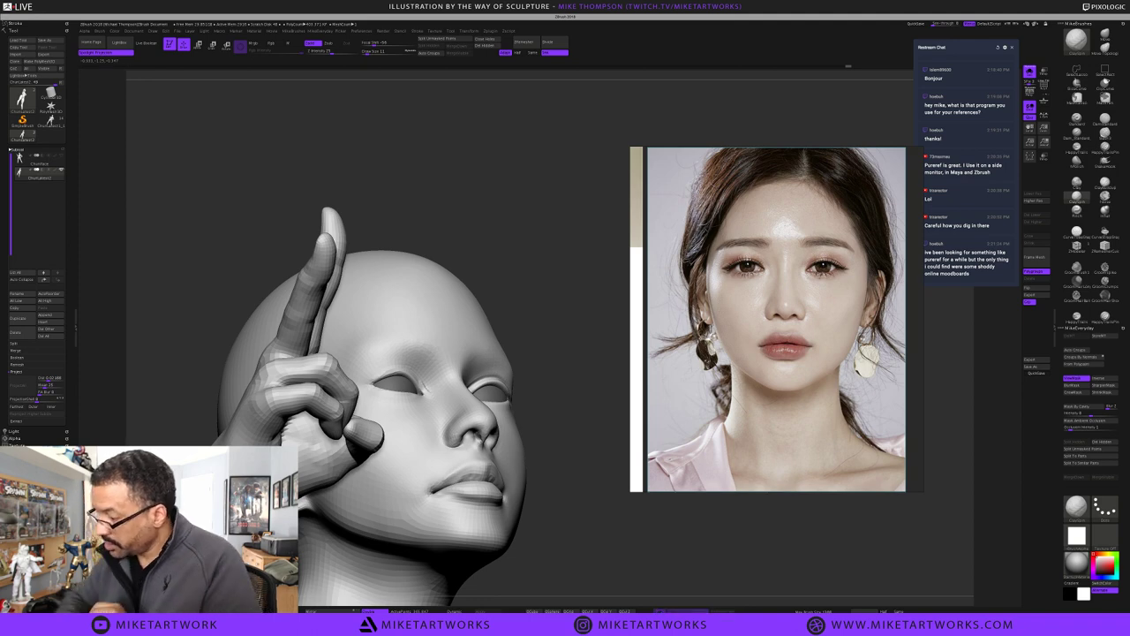
# Refine the underside of the nose and the nostrils from side, three-quarter and low views
pyautogui.moveTo(557, 391)
pyautogui.mouseDown()
pyautogui.moveTo(556, 404)
pyautogui.moveTo(543, 396)
pyautogui.mouseUp()
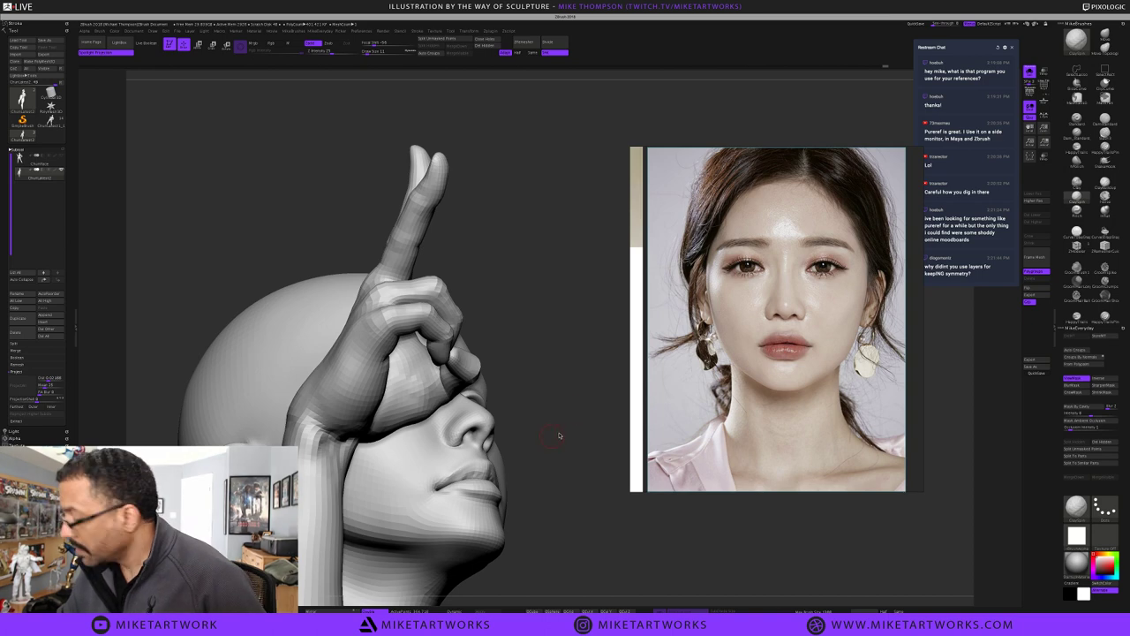
pyautogui.moveTo(560, 388)
pyautogui.mouseDown()
pyautogui.moveTo(566, 424)
pyautogui.moveTo(479, 437)
pyautogui.mouseUp()
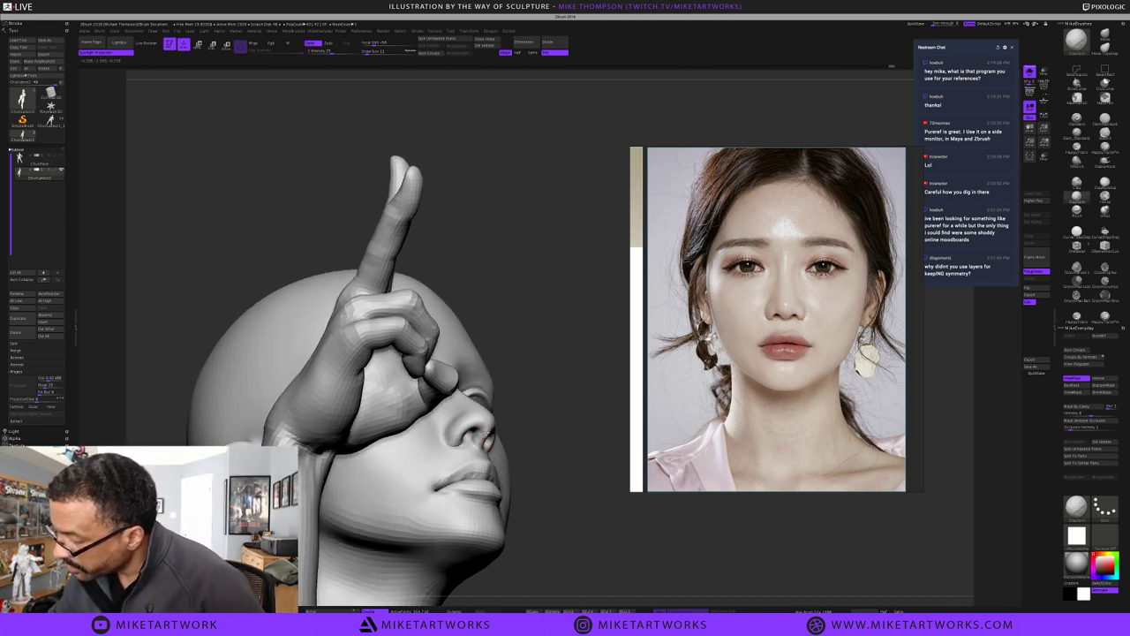
pyautogui.moveTo(533, 384); pyautogui.dragTo(486, 436)
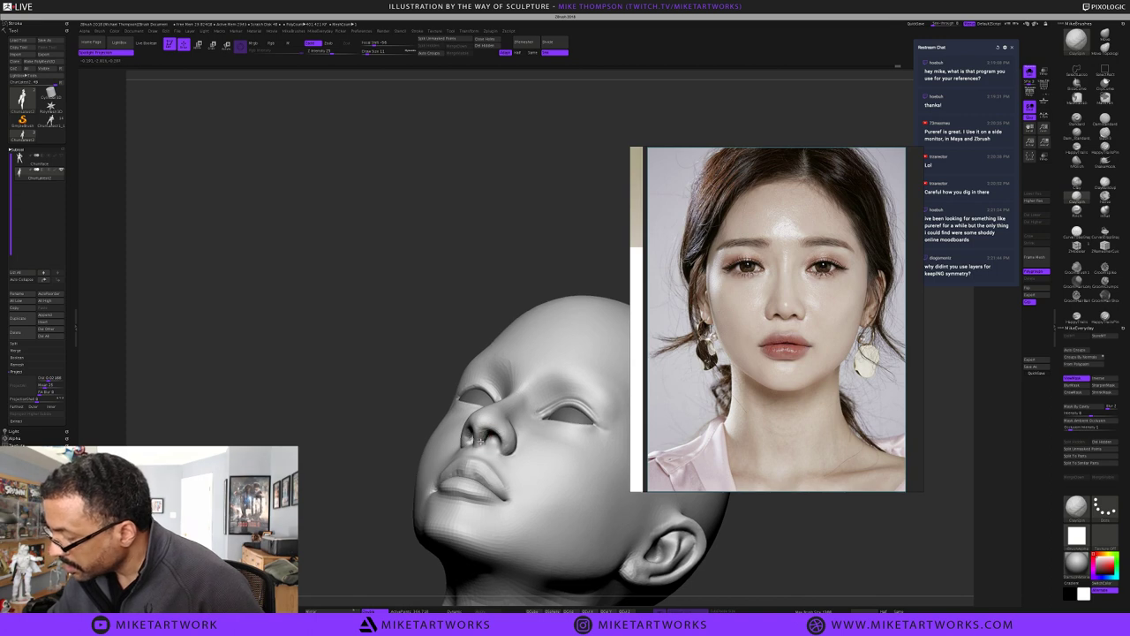
pyautogui.moveTo(562, 233); pyautogui.dragTo(569, 225)
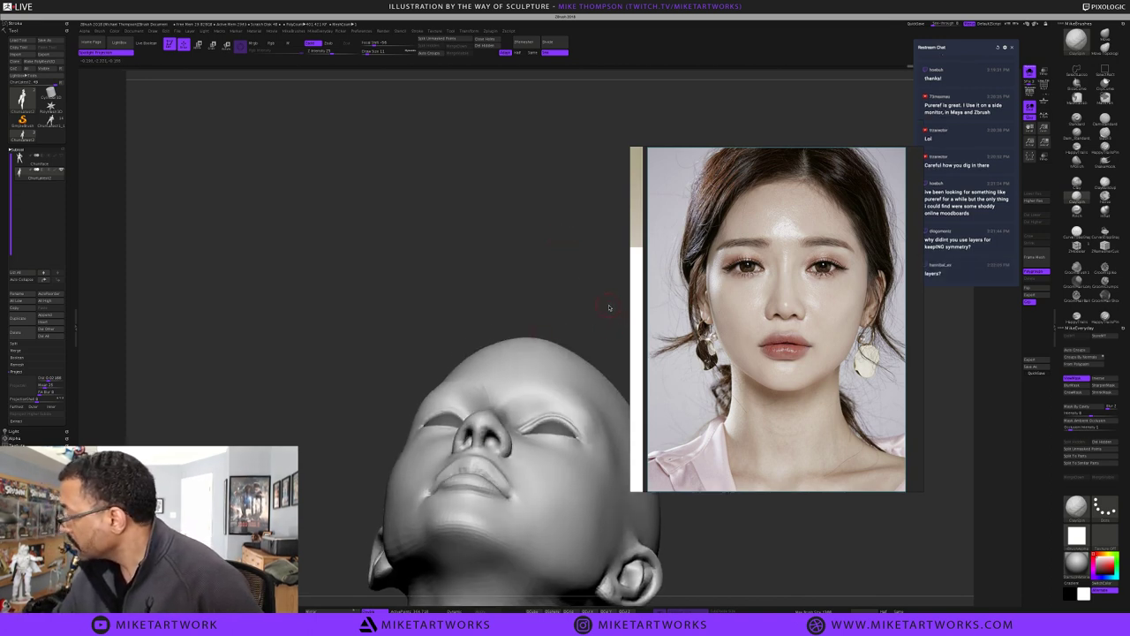
pyautogui.moveTo(609, 308); pyautogui.dragTo(495, 424)
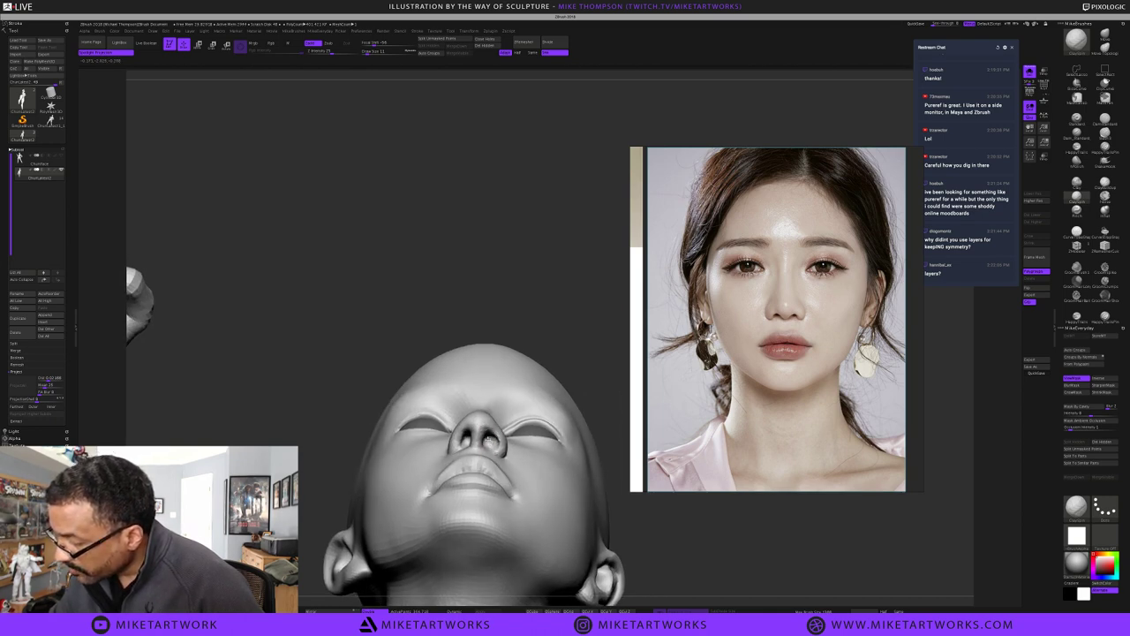
pyautogui.moveTo(588, 318)
pyautogui.mouseDown()
pyautogui.moveTo(595, 330)
pyautogui.moveTo(582, 316)
pyautogui.moveTo(566, 320)
pyautogui.mouseUp()
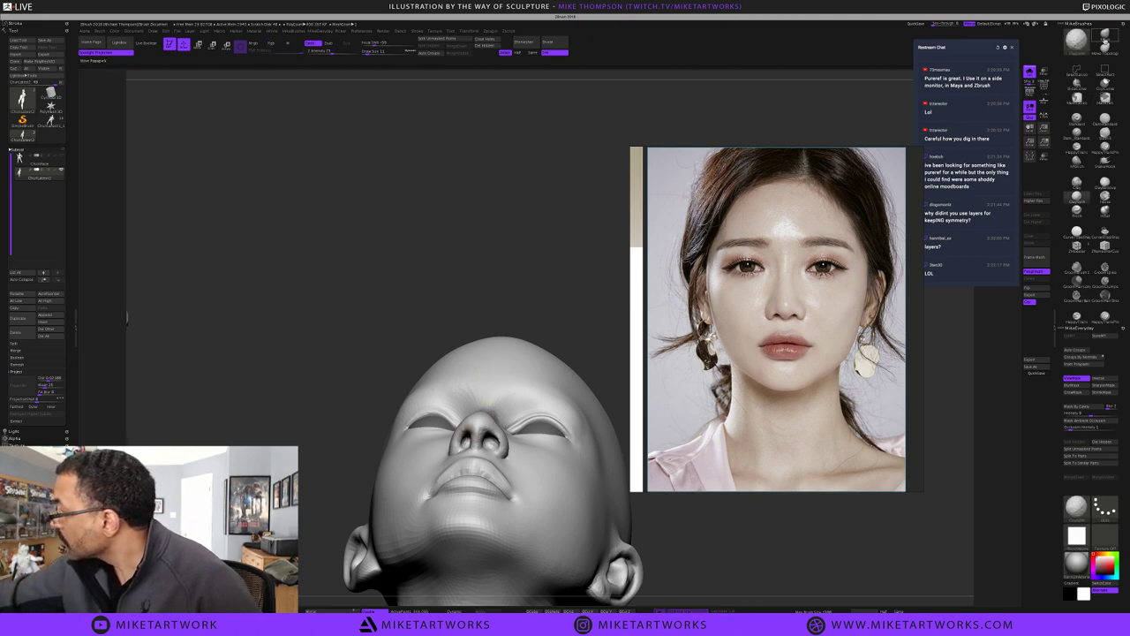
# Adjust the brush size, reshape the sides of the nose with the Move brush and smooth the adjoining cheek
pyautogui.press('s')
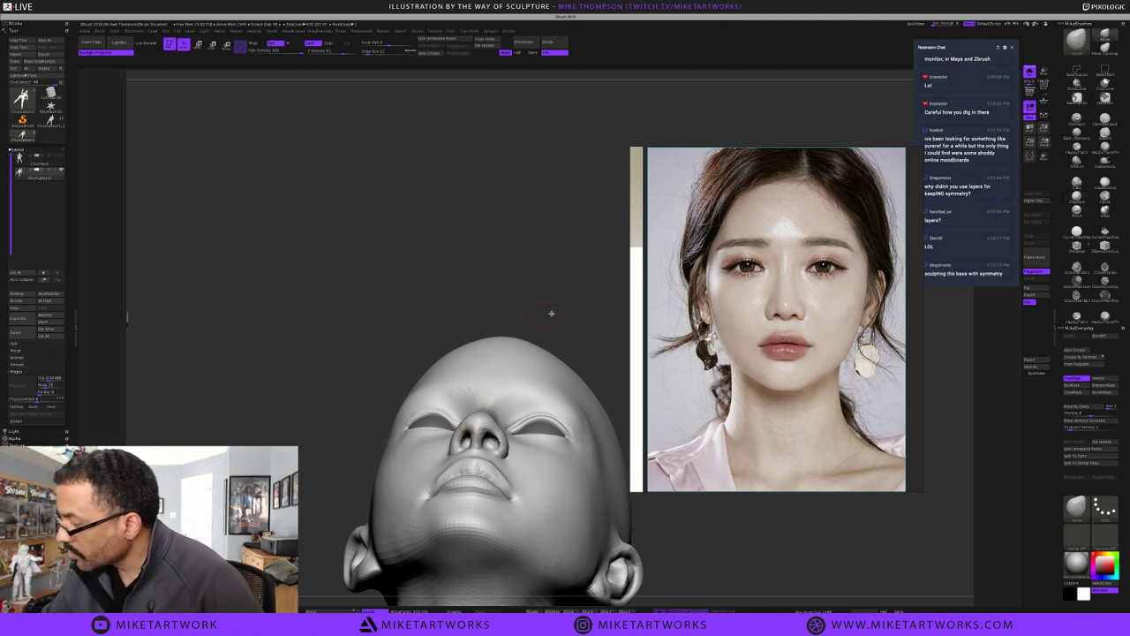
pyautogui.press('s')
pyautogui.moveTo(574, 295); pyautogui.dragTo(571, 363)
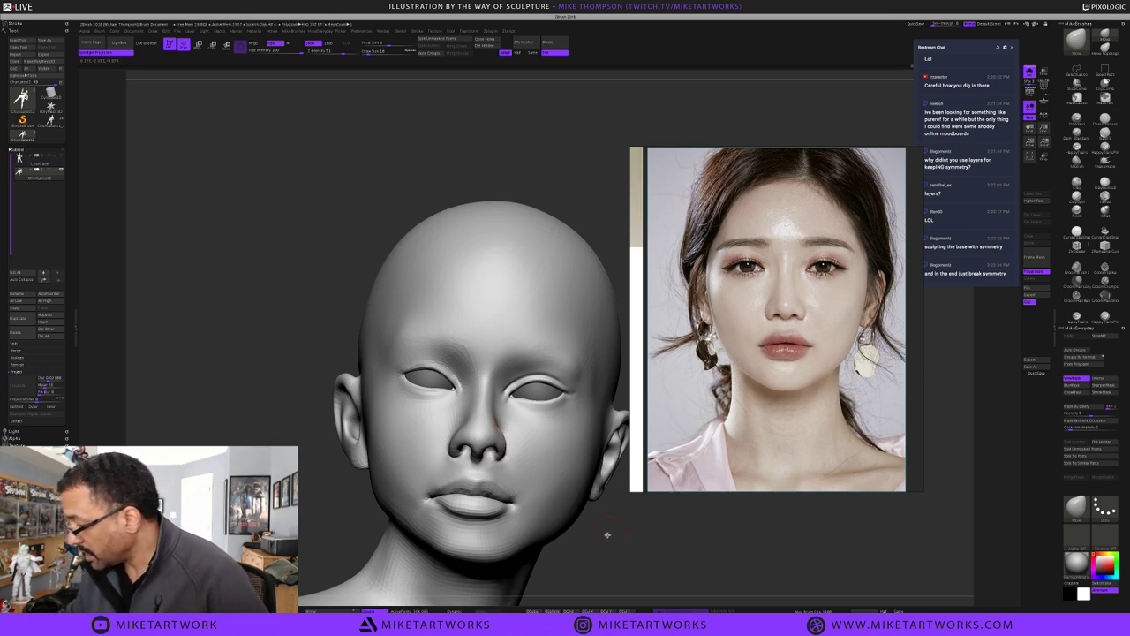
pyautogui.moveTo(606, 535); pyautogui.dragTo(595, 555)
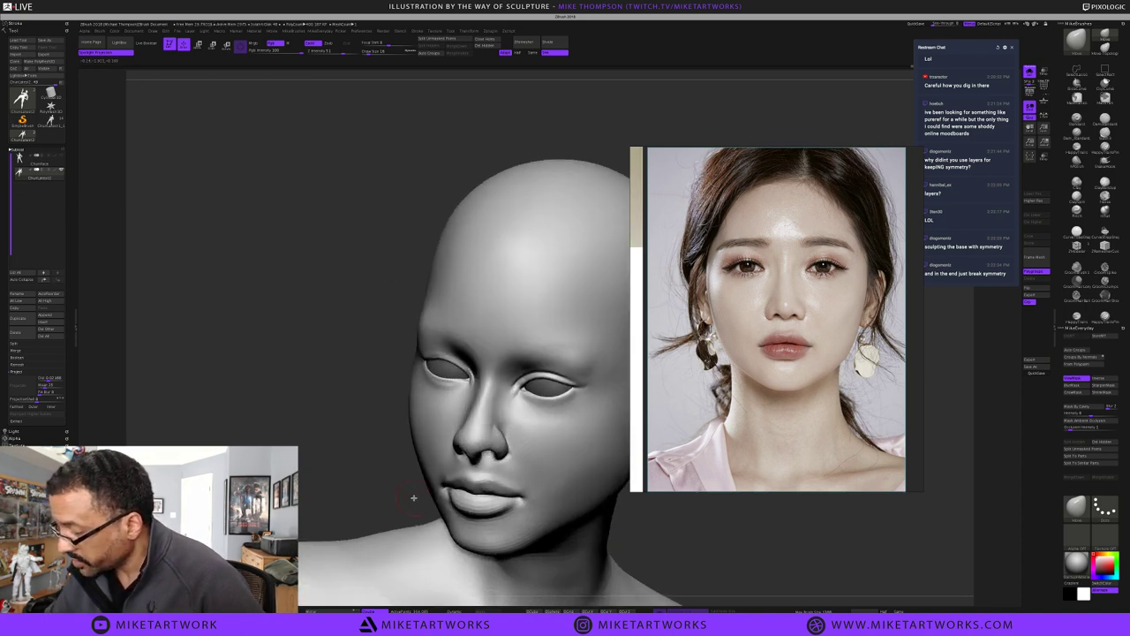
pyautogui.press('s')
pyautogui.moveTo(411, 511); pyautogui.dragTo(417, 510)
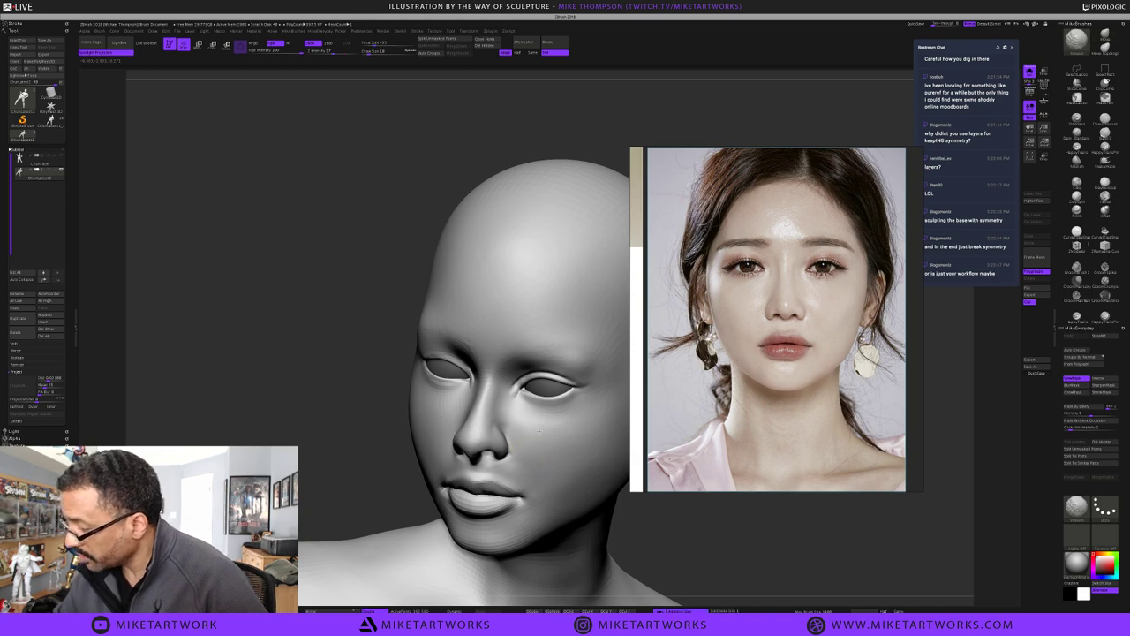
# Refine the nostril wing, then reshape and smooth the cheek and temple with an adjusted Move brush size
pyautogui.moveTo(688, 521); pyautogui.dragTo(686, 525)
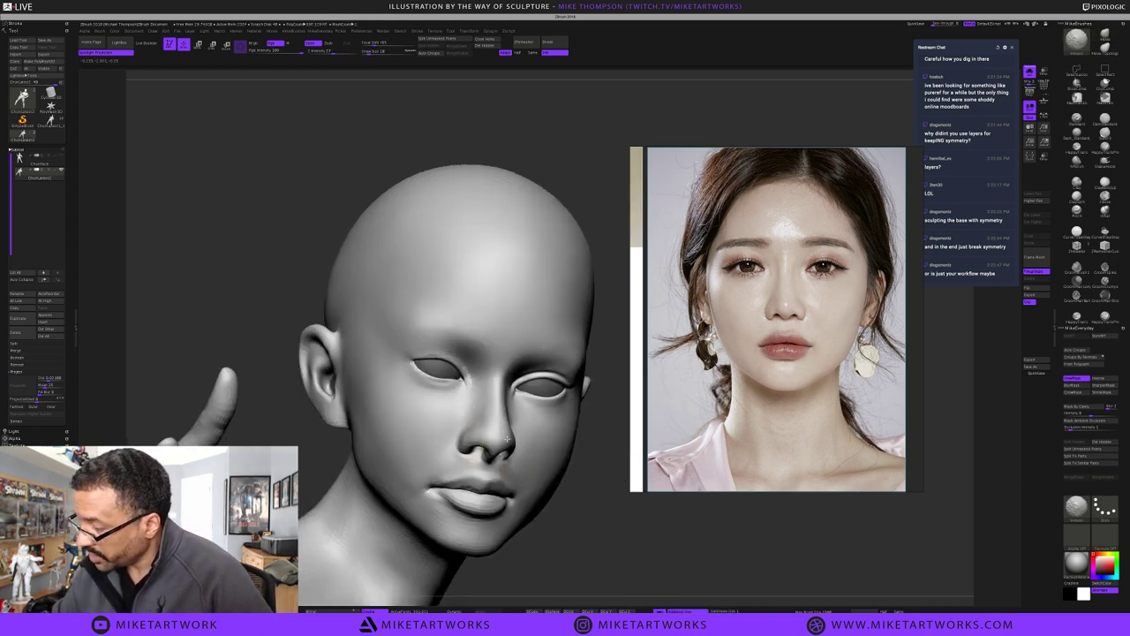
pyautogui.moveTo(589, 514); pyautogui.dragTo(562, 464)
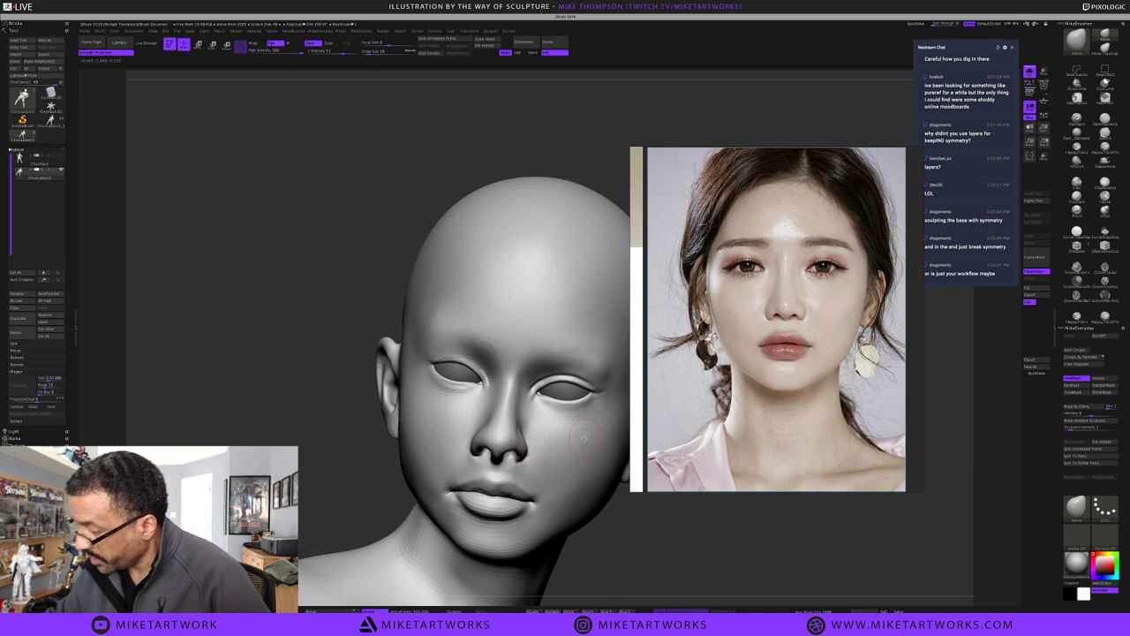
pyautogui.moveTo(638, 540)
pyautogui.mouseDown()
pyautogui.moveTo(643, 548)
pyautogui.moveTo(603, 517)
pyautogui.mouseUp()
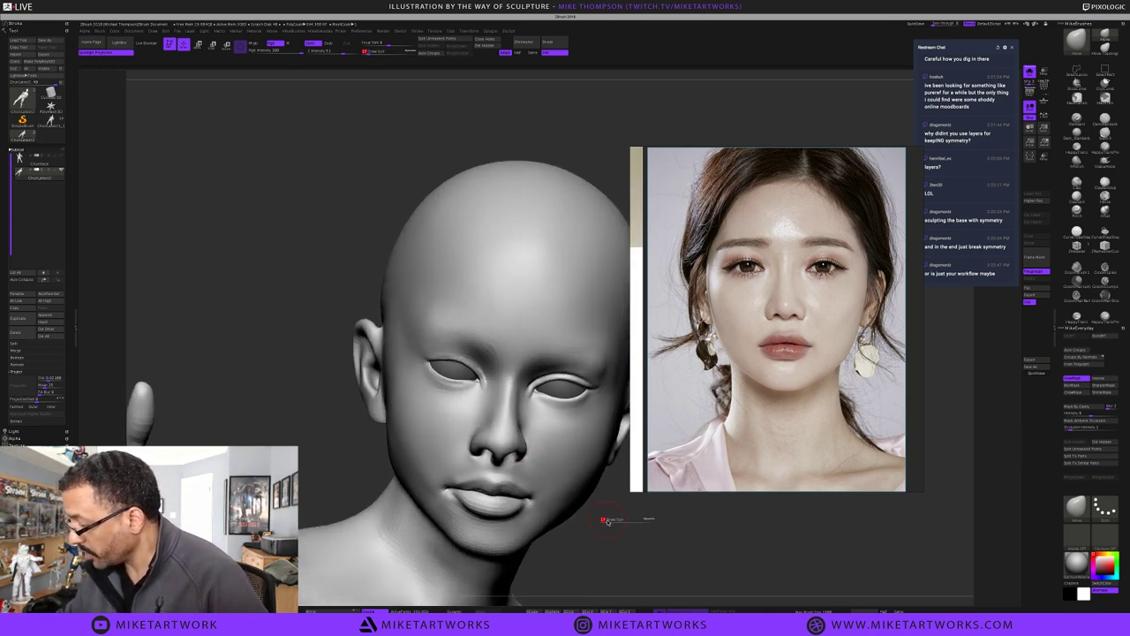
pyautogui.moveTo(618, 223)
pyautogui.mouseDown()
pyautogui.moveTo(624, 142)
pyautogui.moveTo(620, 179)
pyautogui.mouseUp()
pyautogui.press('2')
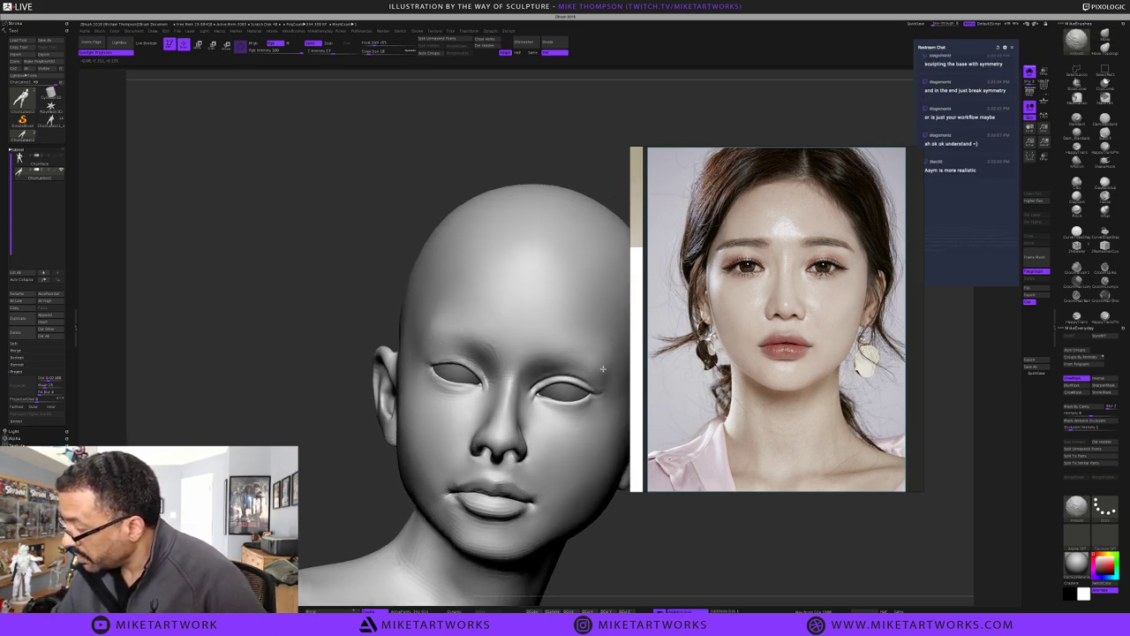
pyautogui.moveTo(671, 552); pyautogui.dragTo(589, 519)
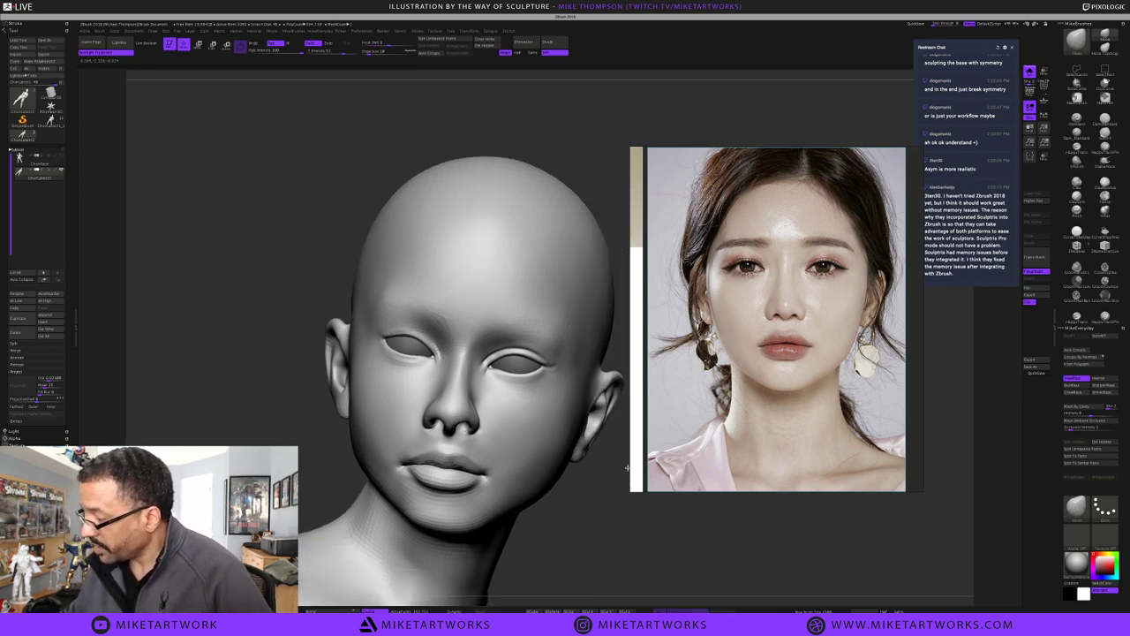
# Adjust the brush size and refine the outer eye corner and brow area, smoothing the transition to the temple
pyautogui.click(1076, 41)
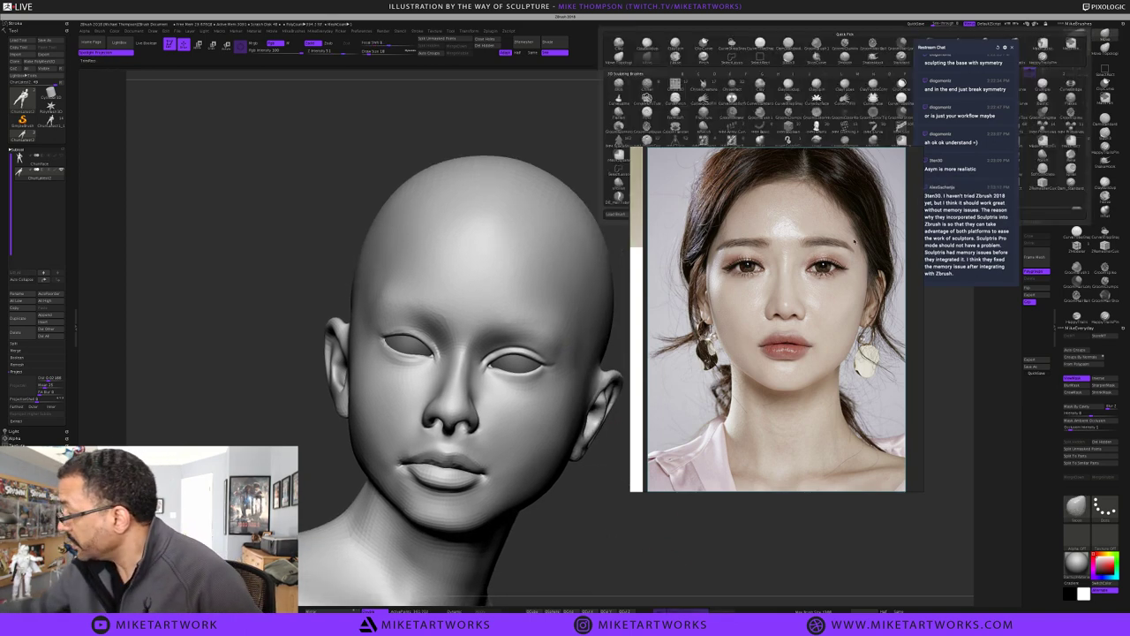
pyautogui.press('s')
pyautogui.click(590, 516)
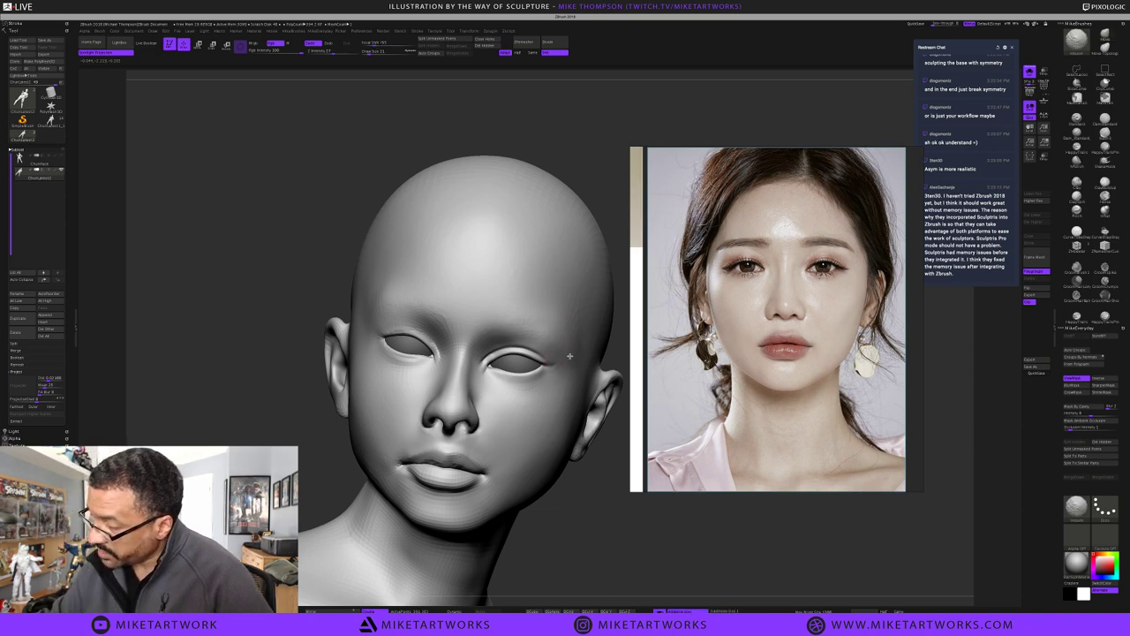
pyautogui.moveTo(605, 529); pyautogui.dragTo(568, 394)
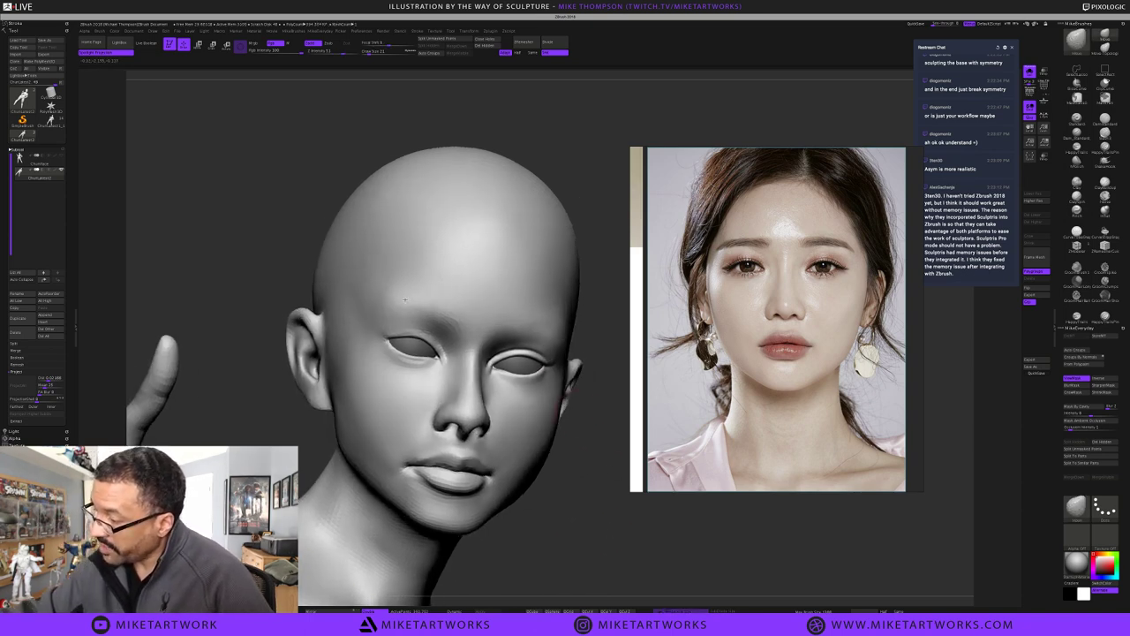
pyautogui.hotkey('shift', 'f')
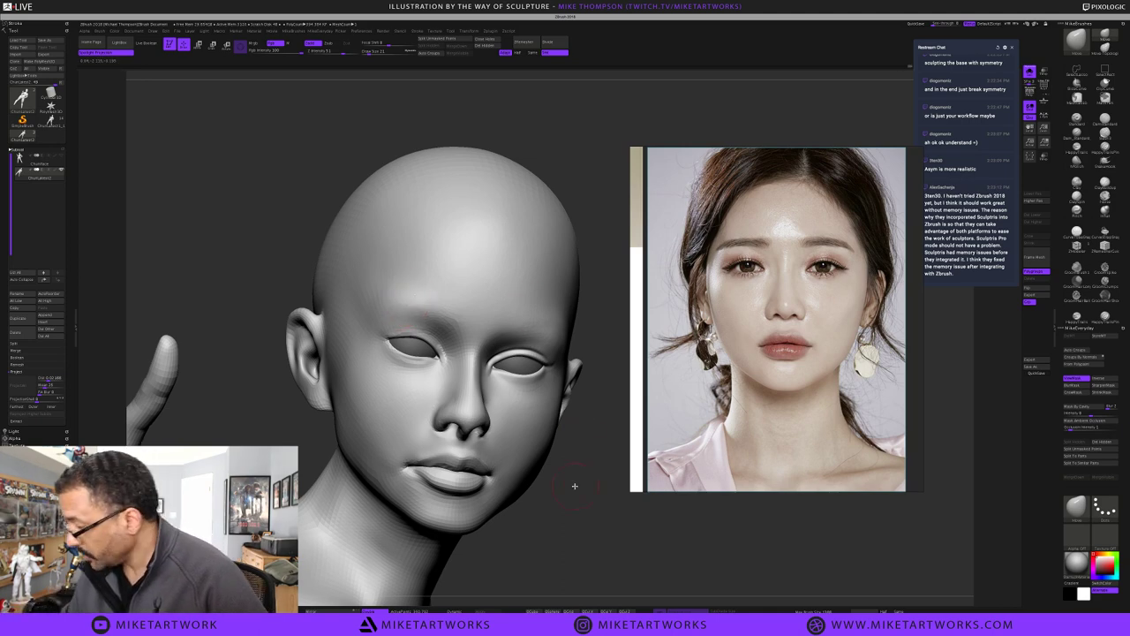
# Resize the Move brush and adjust the nostril wings and base of the nose against the portrait
pyautogui.moveTo(575, 486); pyautogui.dragTo(572, 487)
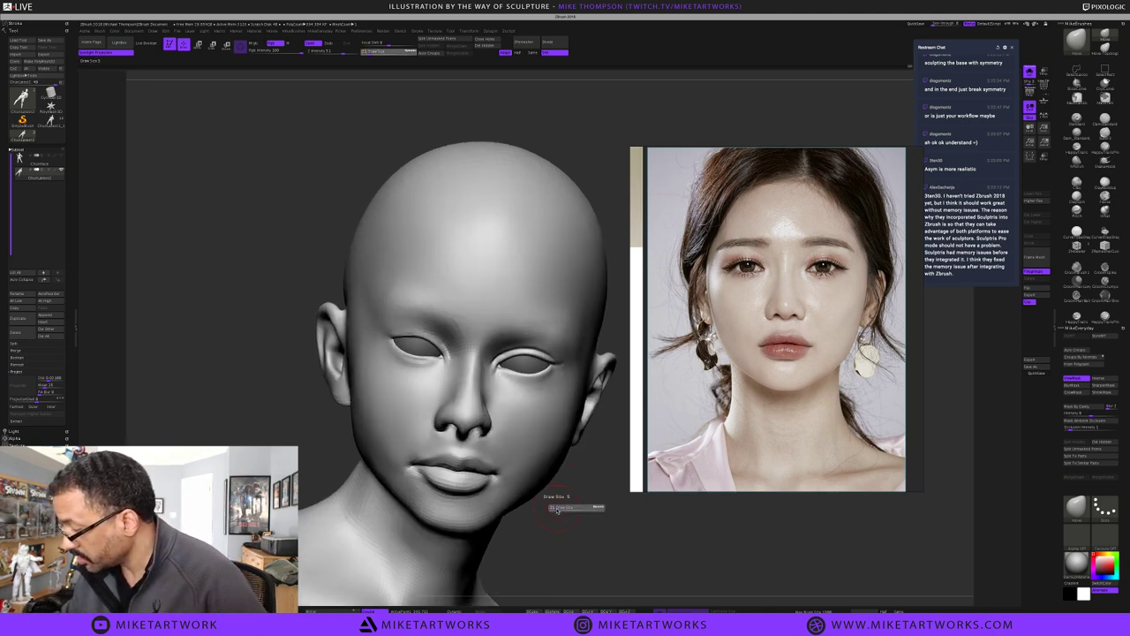
pyautogui.moveTo(581, 505); pyautogui.dragTo(536, 450)
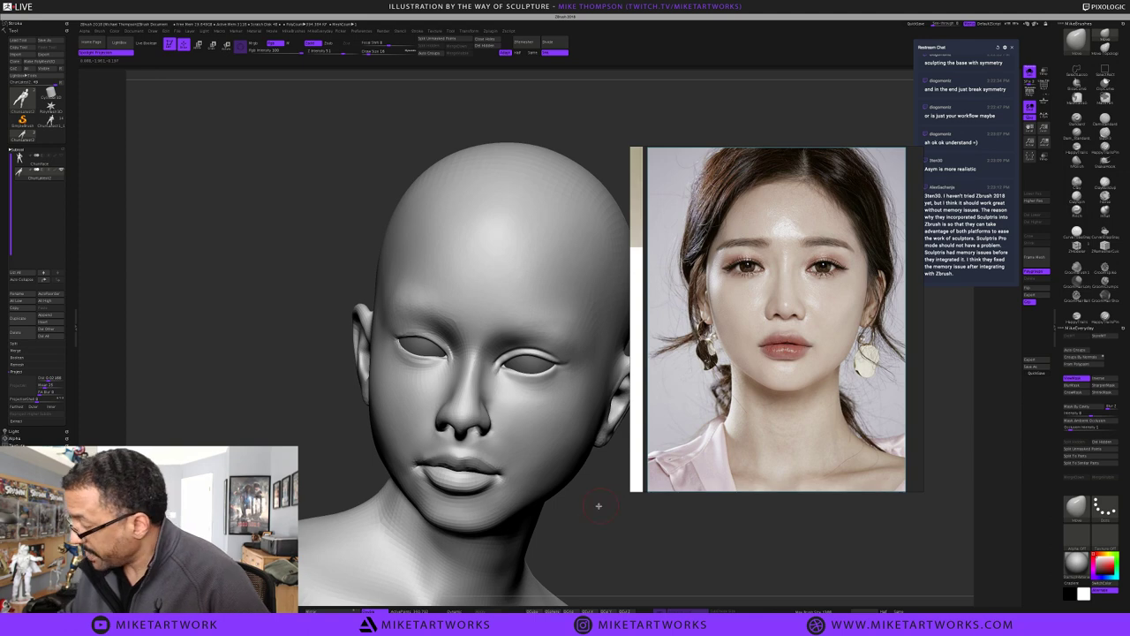
pyautogui.moveTo(598, 505); pyautogui.dragTo(485, 406)
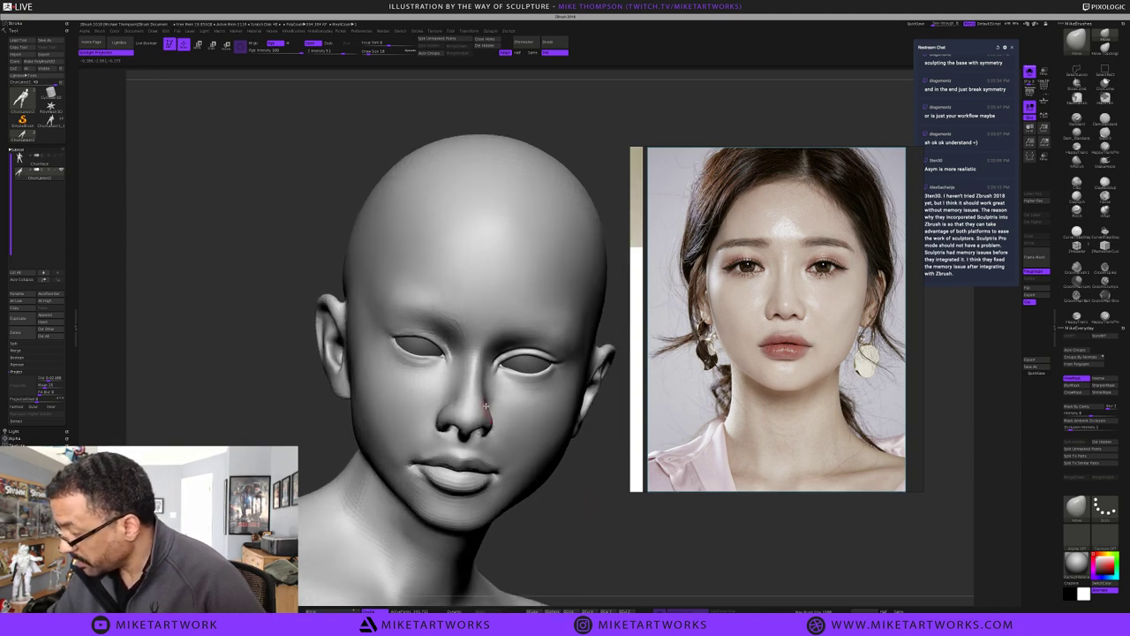
pyautogui.moveTo(556, 486); pyautogui.dragTo(479, 421)
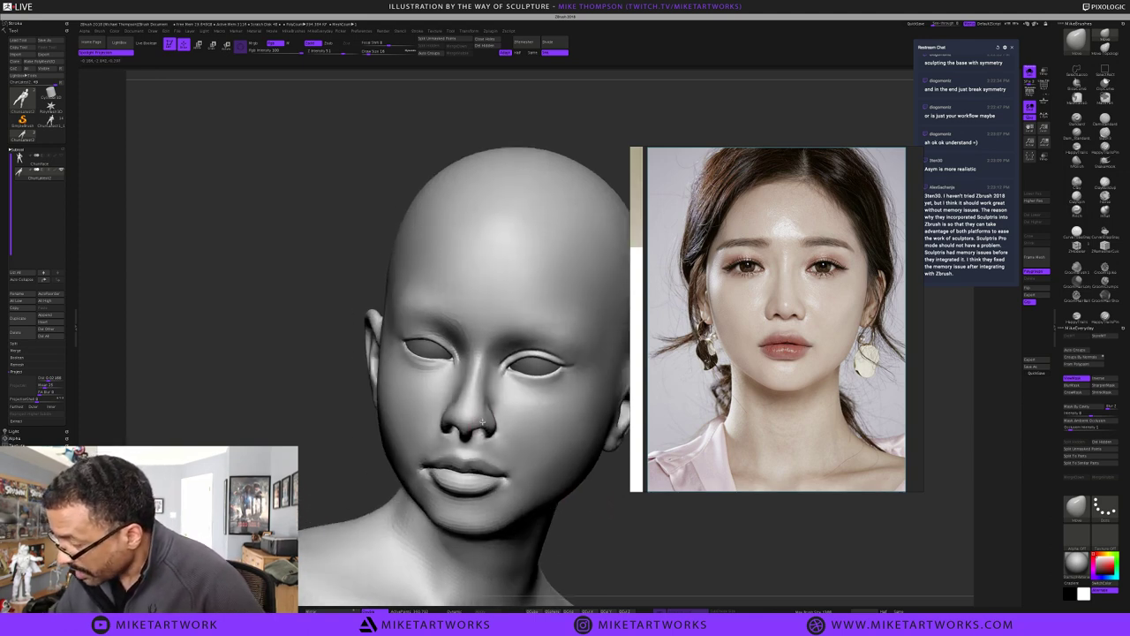
pyautogui.moveTo(606, 521); pyautogui.dragTo(593, 516)
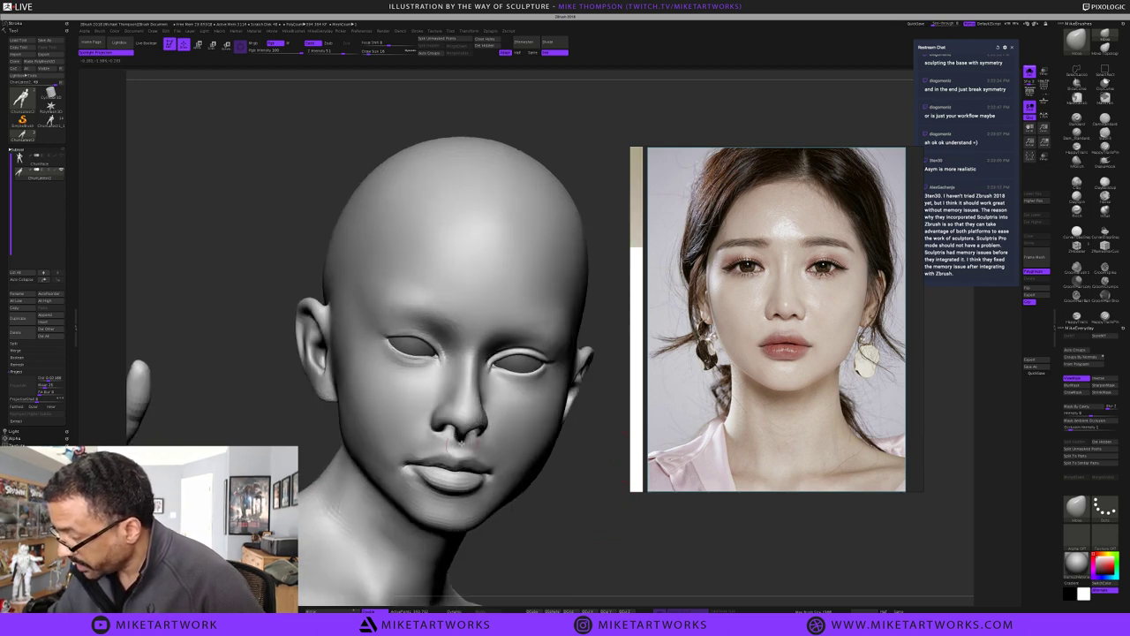
pyautogui.moveTo(585, 474); pyautogui.dragTo(500, 436)
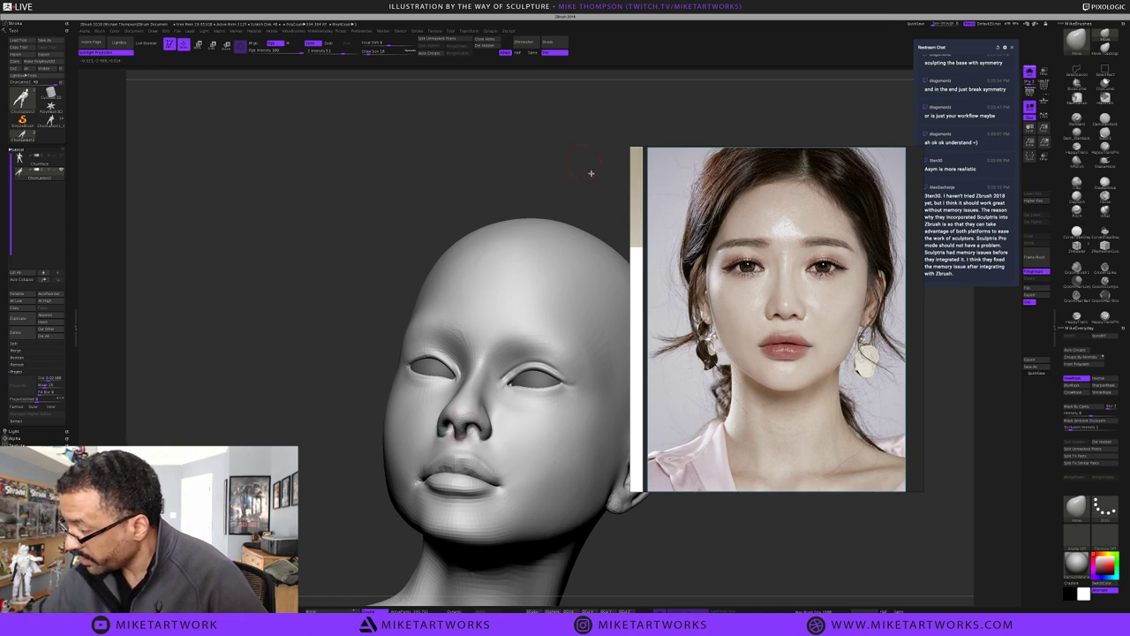
# Reshape the eye openings and surrounding lids with the Move brush and smooth the brow and under-eye areas
pyautogui.moveTo(592, 174); pyautogui.dragTo(586, 177)
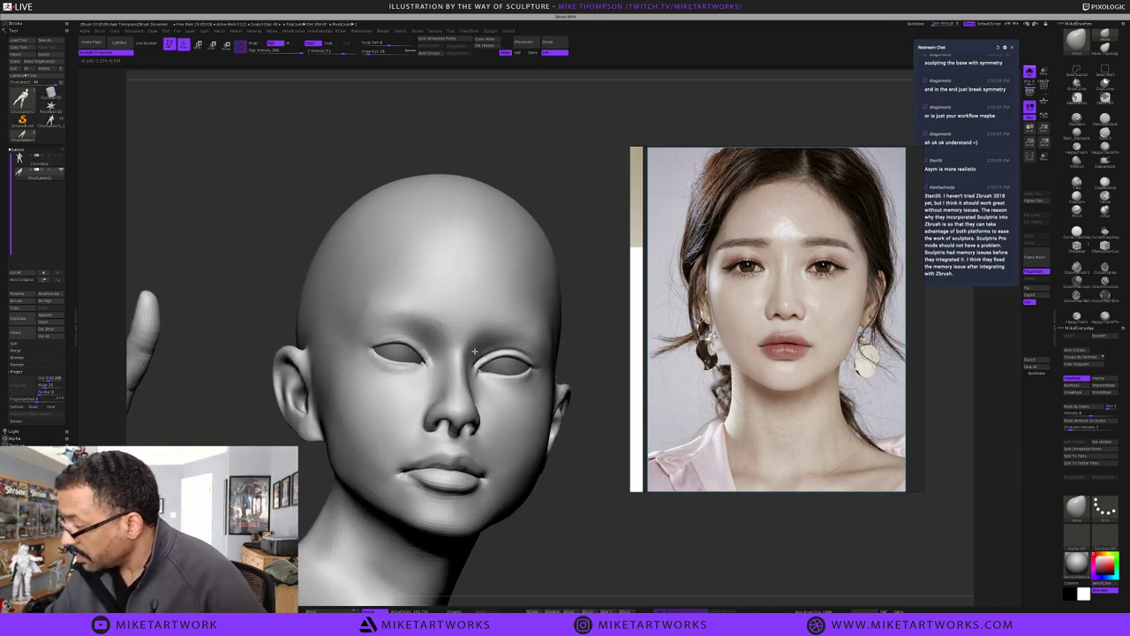
pyautogui.hotkey('shift', 'd')
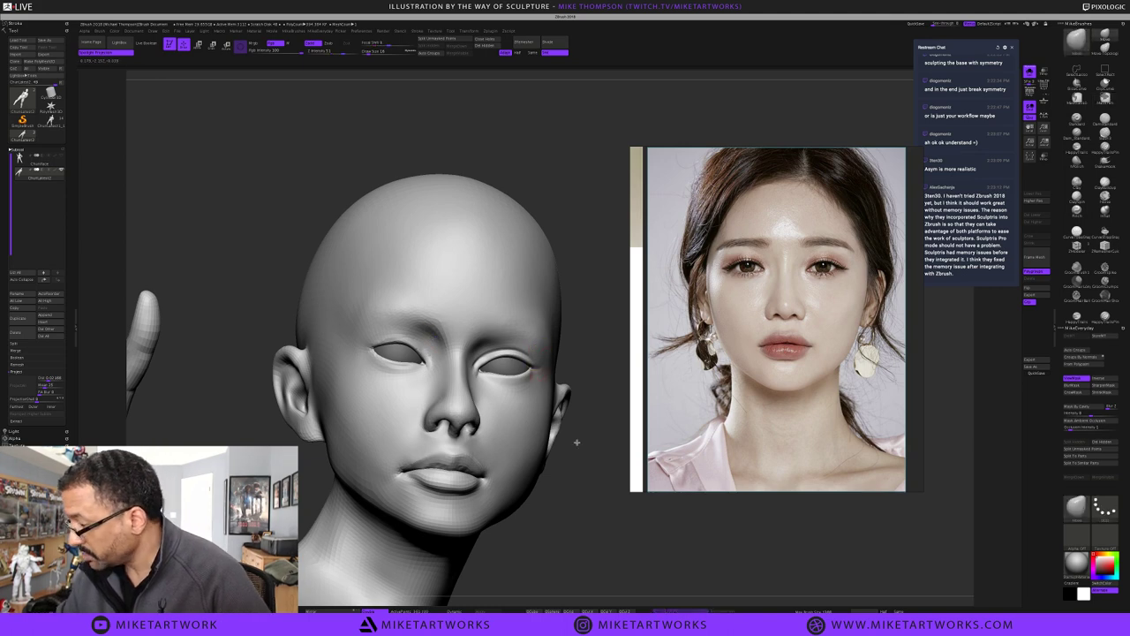
pyautogui.moveTo(591, 479); pyautogui.dragTo(575, 474)
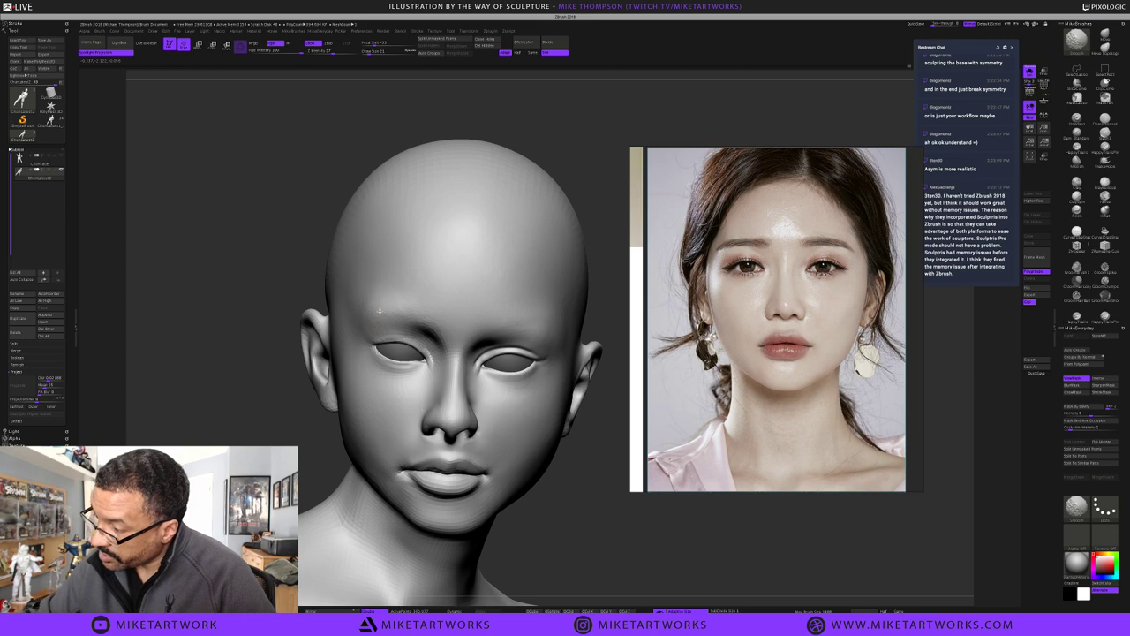
pyautogui.moveTo(607, 521); pyautogui.dragTo(606, 492)
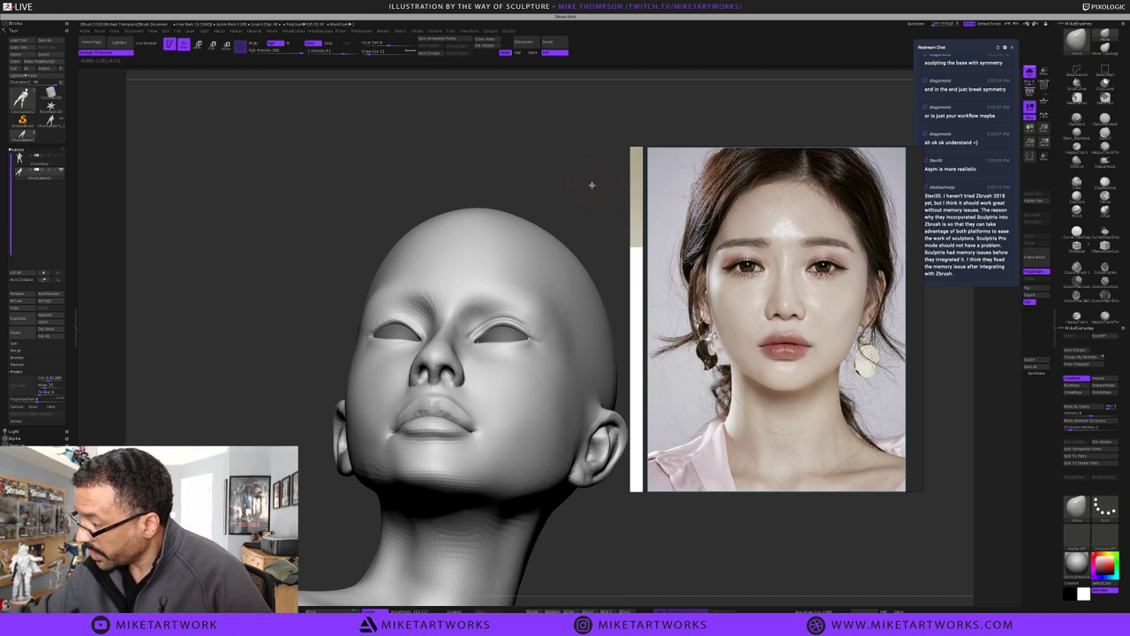
pyautogui.moveTo(592, 189)
pyautogui.mouseDown()
pyautogui.moveTo(605, 196)
pyautogui.moveTo(583, 234)
pyautogui.mouseUp()
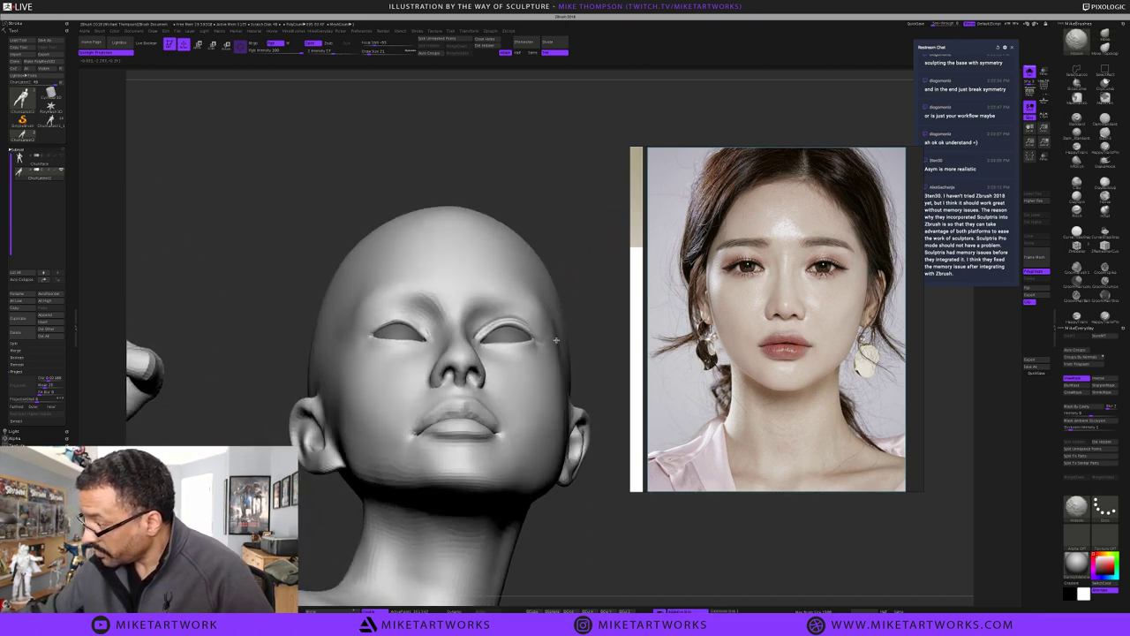
pyautogui.moveTo(614, 553)
pyautogui.mouseDown()
pyautogui.moveTo(614, 486)
pyautogui.moveTo(585, 429)
pyautogui.mouseUp()
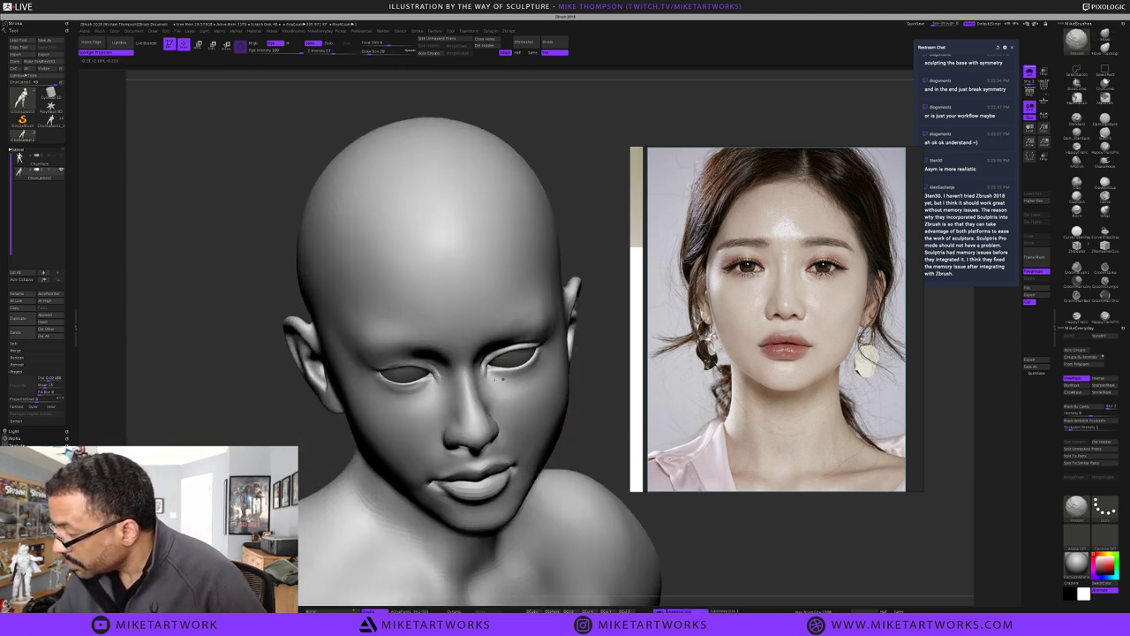
# Switch to the DamStandard brush, carve the crease beneath the lower eyelid from a high view and smooth it
pyautogui.press('b')
pyautogui.press('m')
pyautogui.press('v')
pyautogui.press('s')
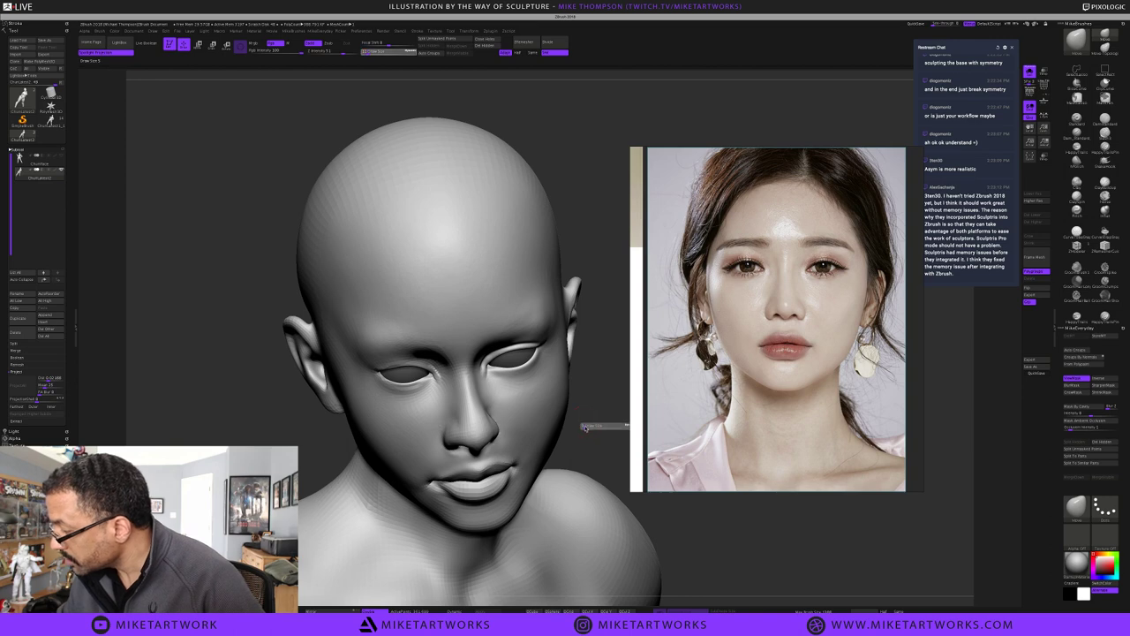
pyautogui.click(587, 428)
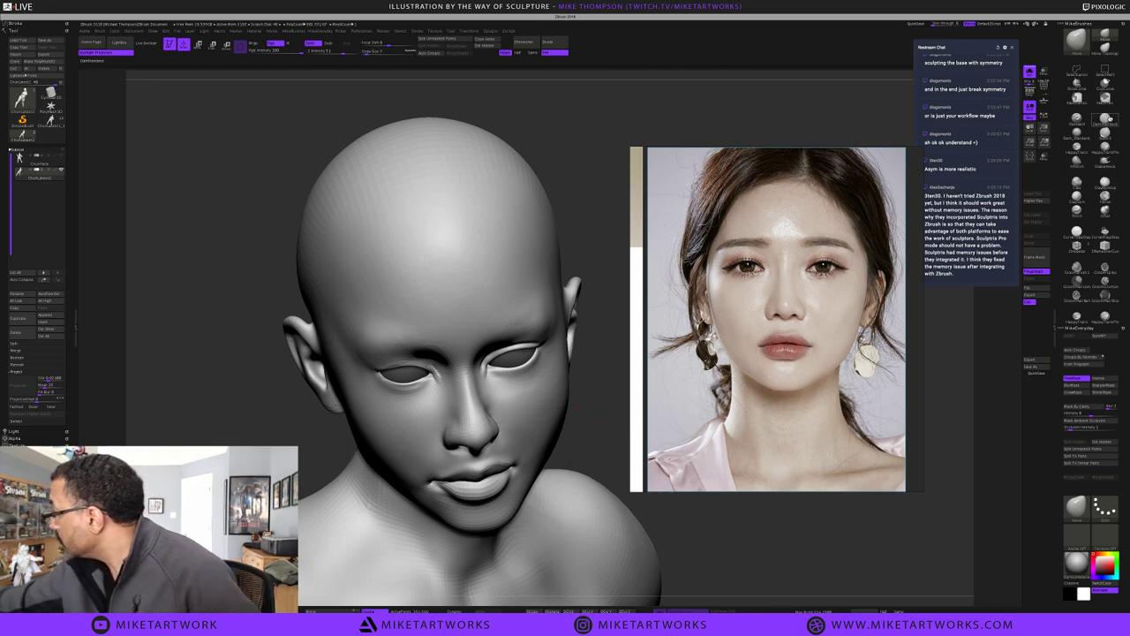
pyautogui.click(1104, 120)
pyautogui.moveTo(594, 390); pyautogui.dragTo(560, 385)
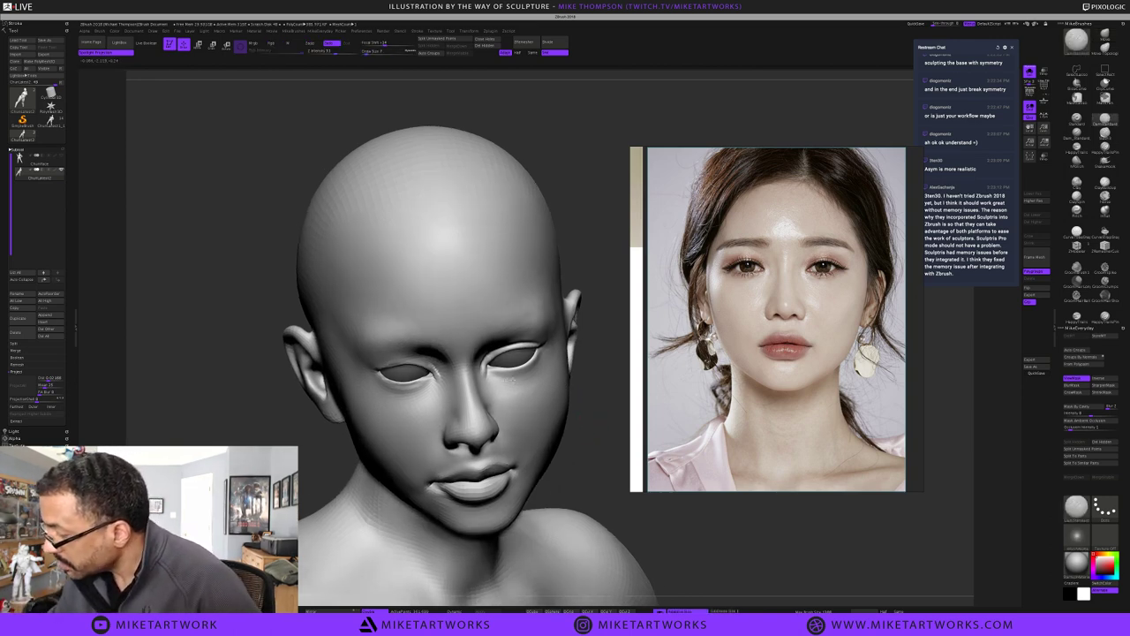
pyautogui.moveTo(491, 374); pyautogui.dragTo(535, 367)
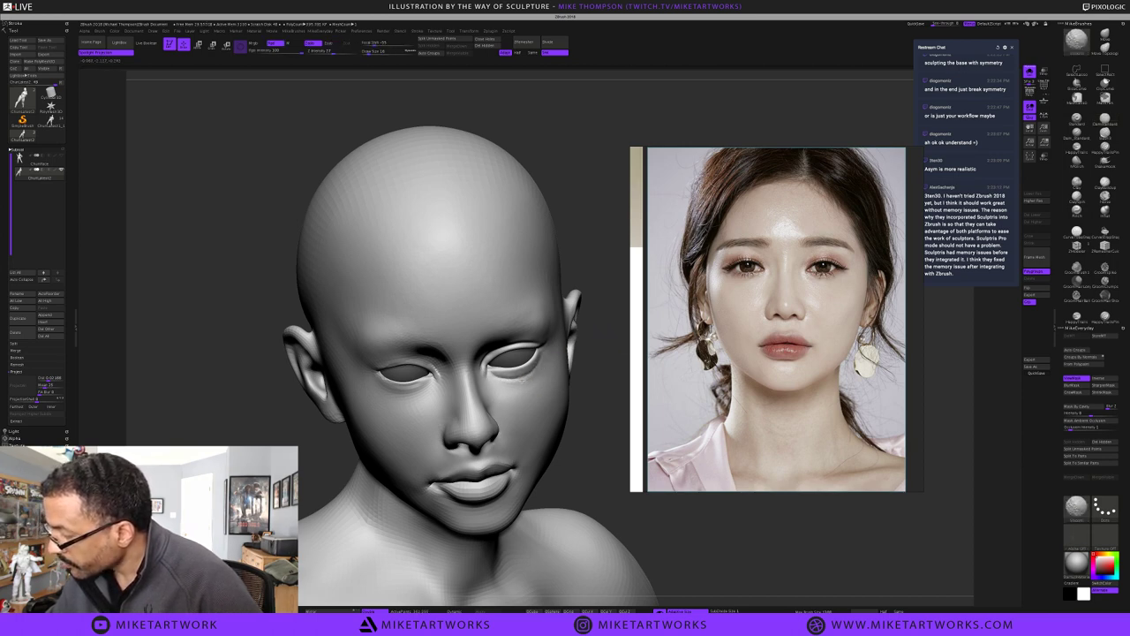
# Resize the DamStandard brush and smooth the skin beneath the lower eyelids of both eyes
pyautogui.press('s')
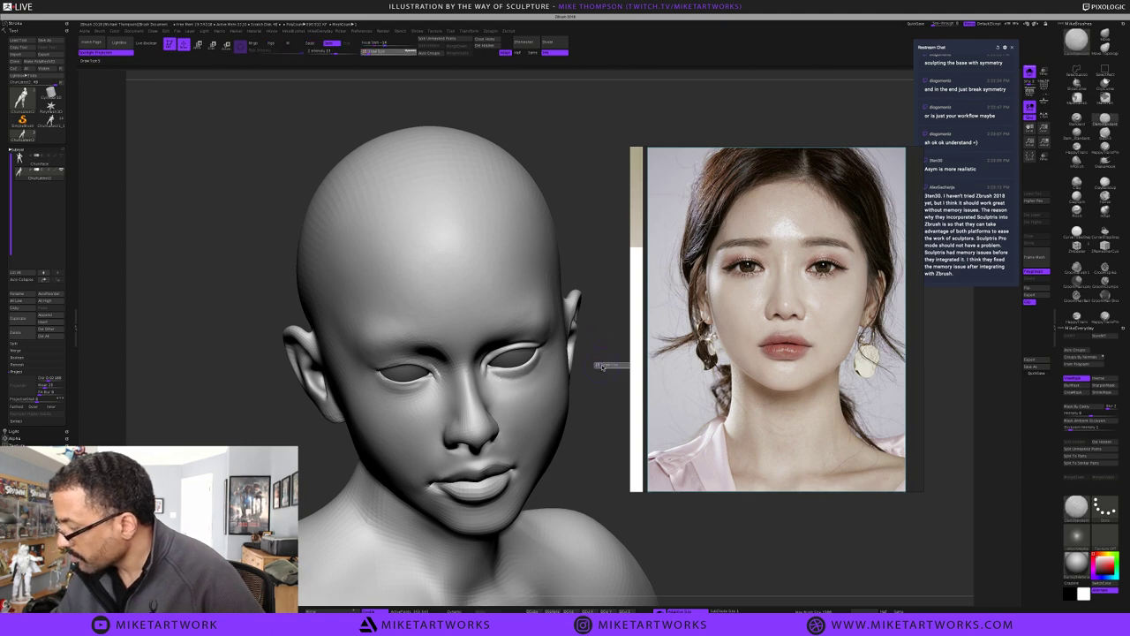
pyautogui.press('s')
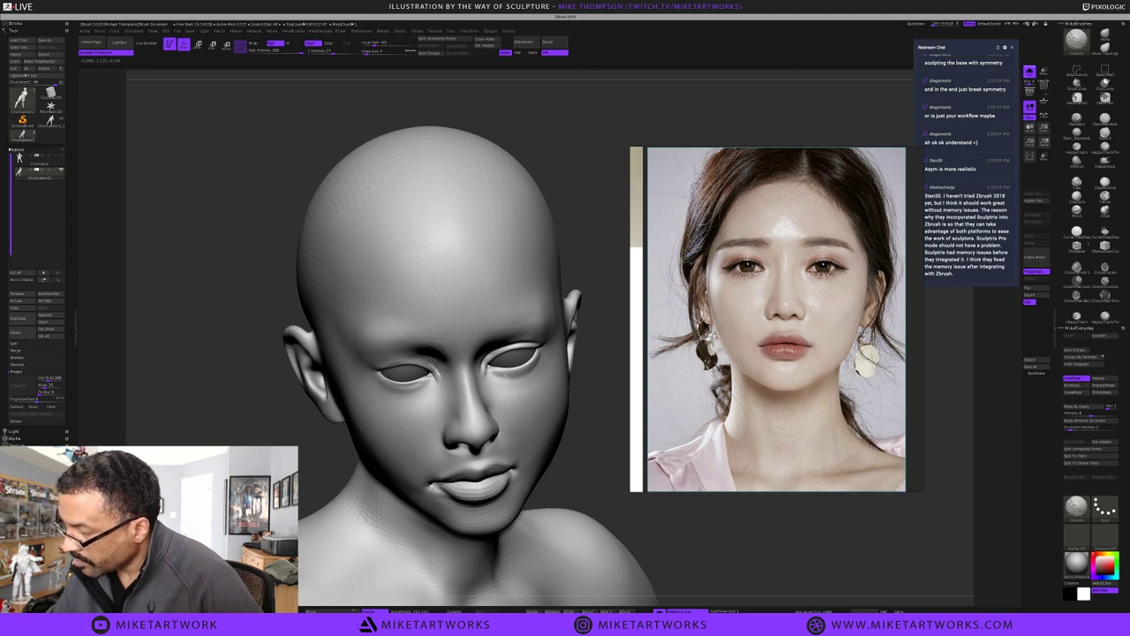
pyautogui.moveTo(611, 469); pyautogui.dragTo(609, 457)
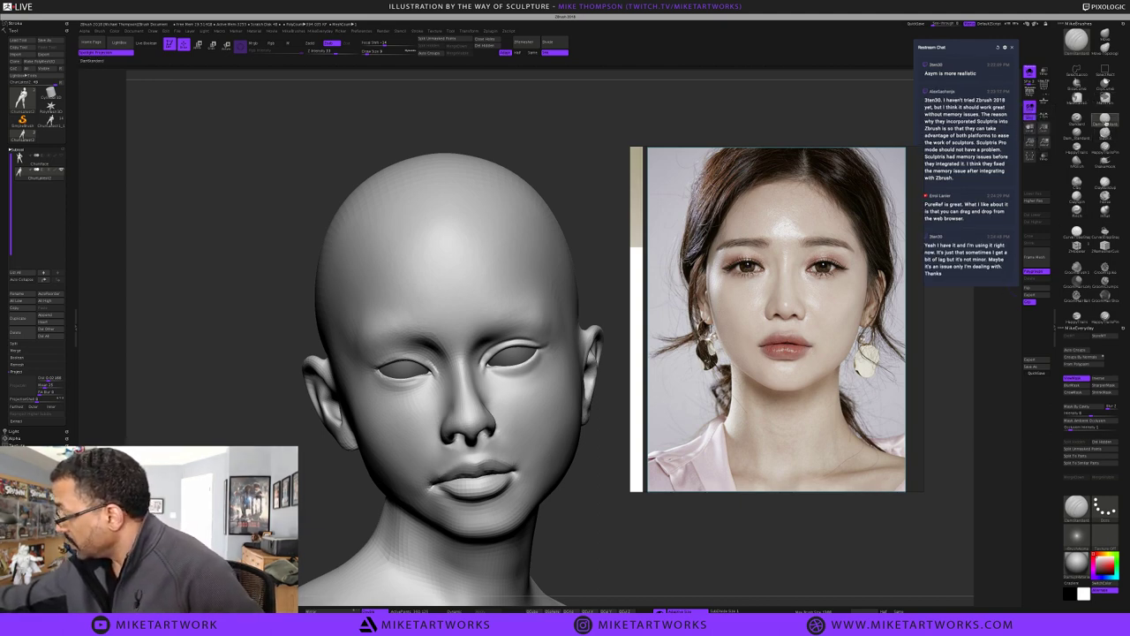
pyautogui.moveTo(584, 509); pyautogui.dragTo(605, 501)
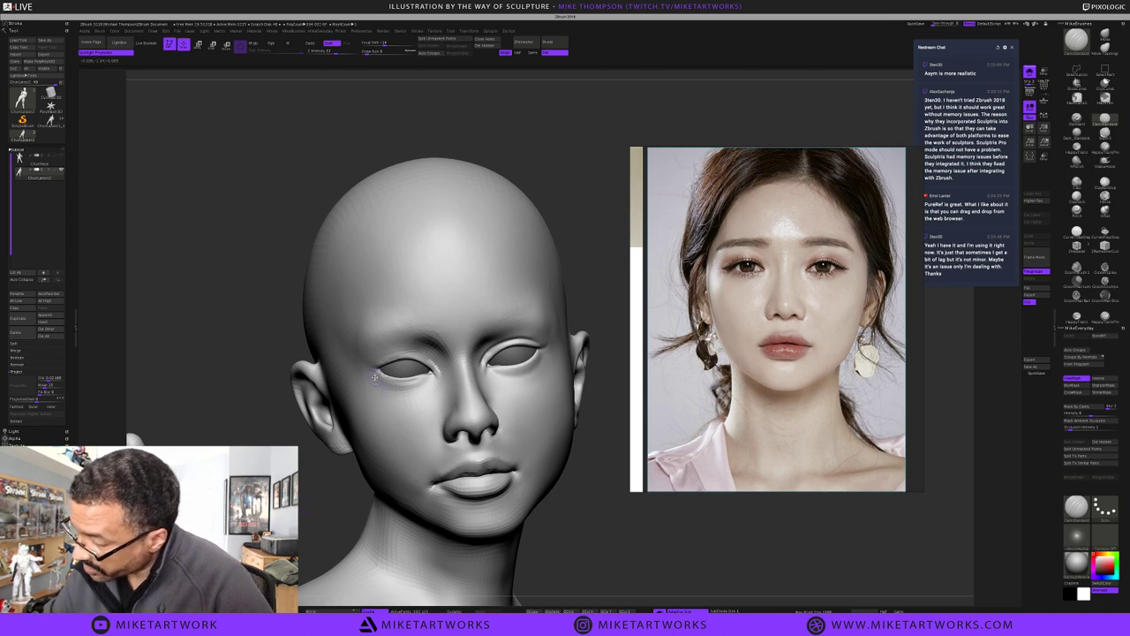
# Undo the first stroke below the eye, carve the under-eye crease again from outer to inner corner and soften it
pyautogui.moveTo(376, 378); pyautogui.dragTo(416, 391)
pyautogui.hotkey('ctrl', 'z')
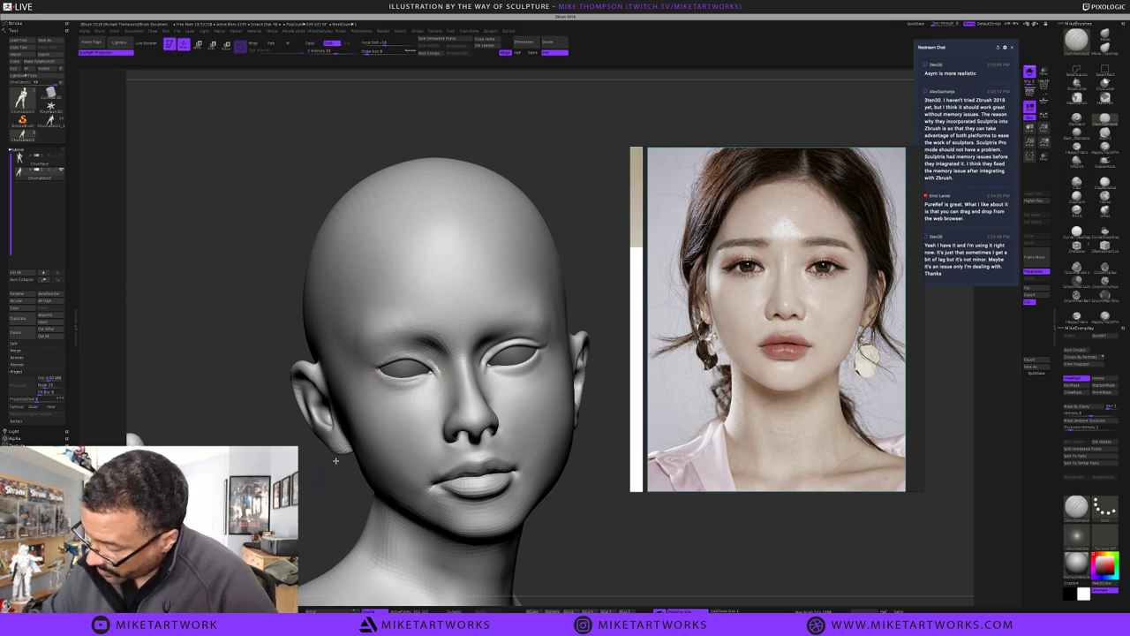
pyautogui.moveTo(385, 389); pyautogui.dragTo(433, 380)
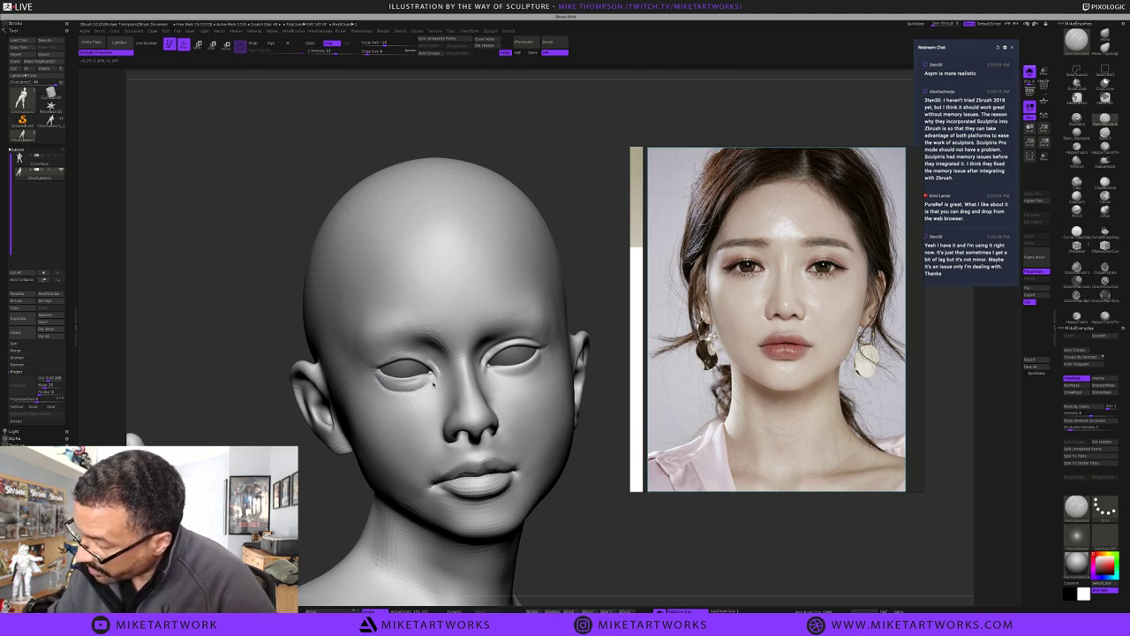
pyautogui.keyDown('shift'); pyautogui.moveTo(421, 391); pyautogui.dragTo(423, 391); pyautogui.keyUp('shift')
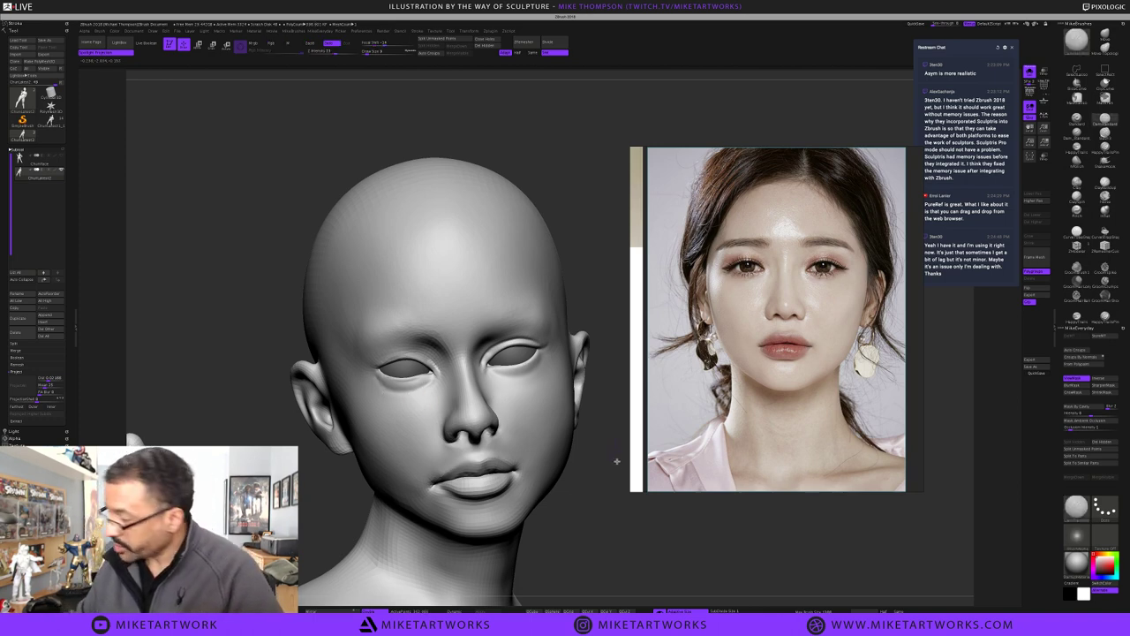
pyautogui.moveTo(606, 498); pyautogui.dragTo(607, 499)
pyautogui.moveTo(562, 422); pyautogui.dragTo(438, 364)
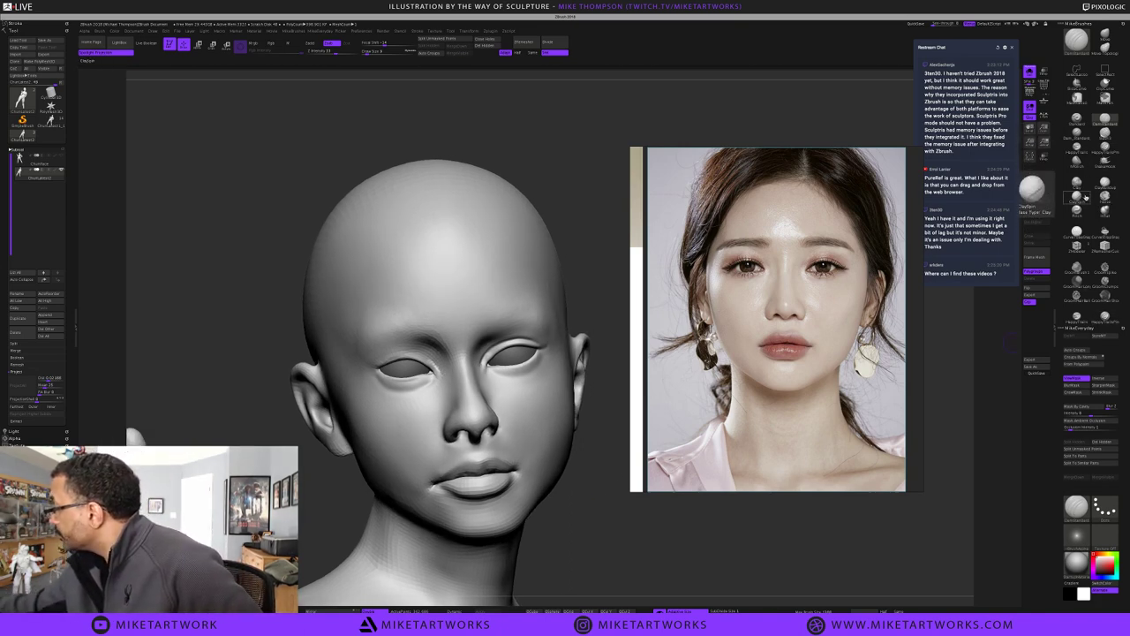
# Switch to a clay brush, reduce its size, build up the inner eye corners and smooth the result
pyautogui.click(1080, 197)
pyautogui.press('s')
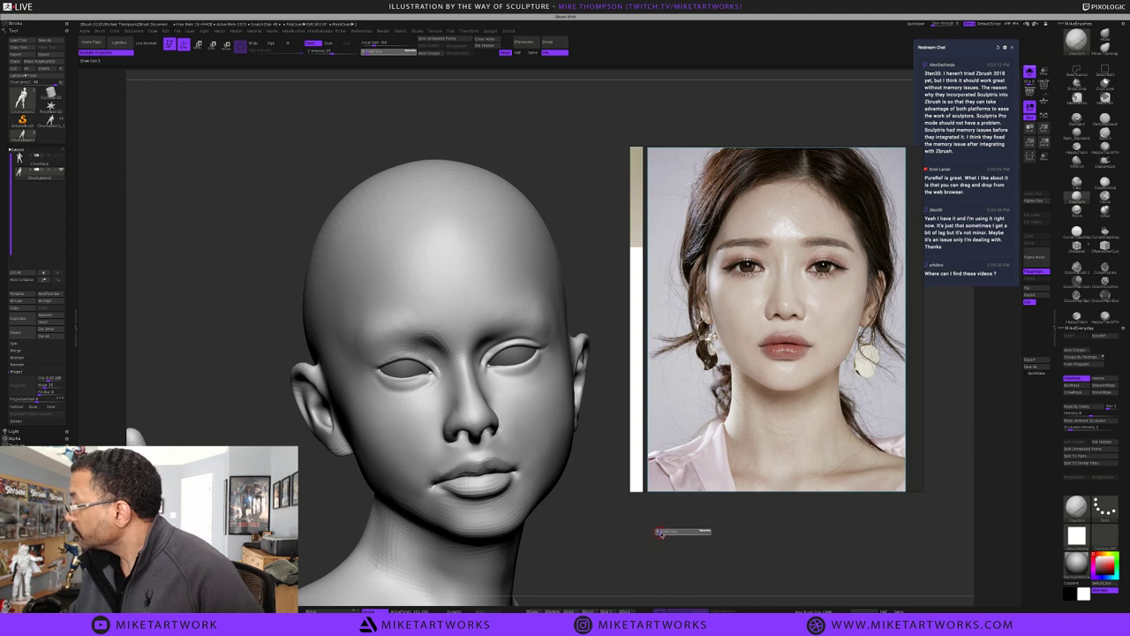
pyautogui.click(660, 532)
pyautogui.moveTo(661, 532); pyautogui.dragTo(671, 527)
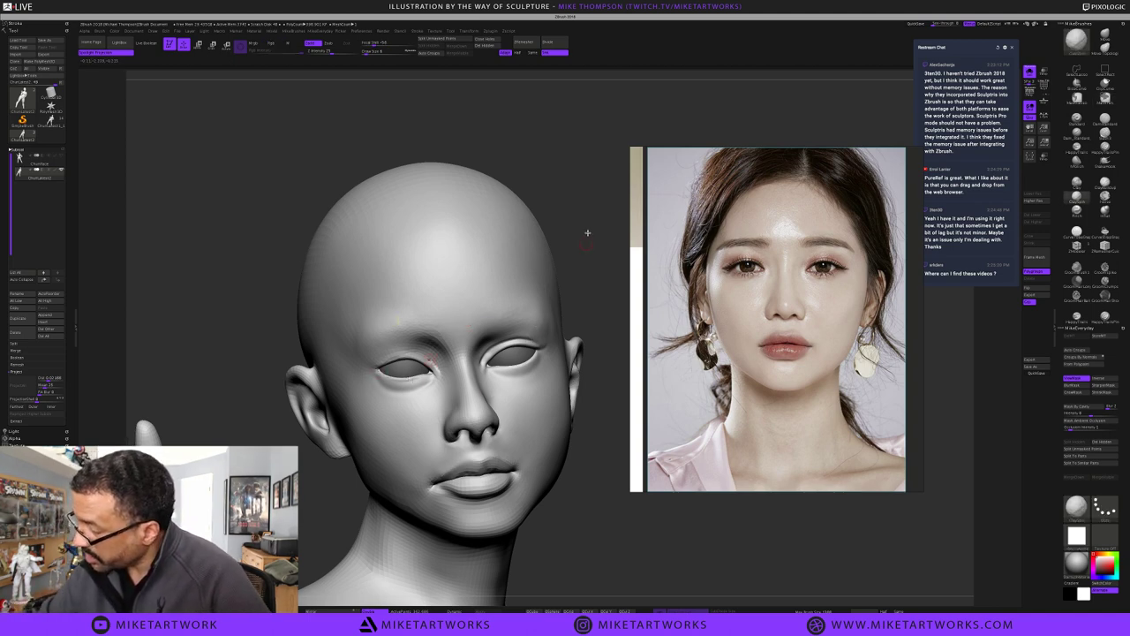
pyautogui.moveTo(588, 232); pyautogui.dragTo(589, 237)
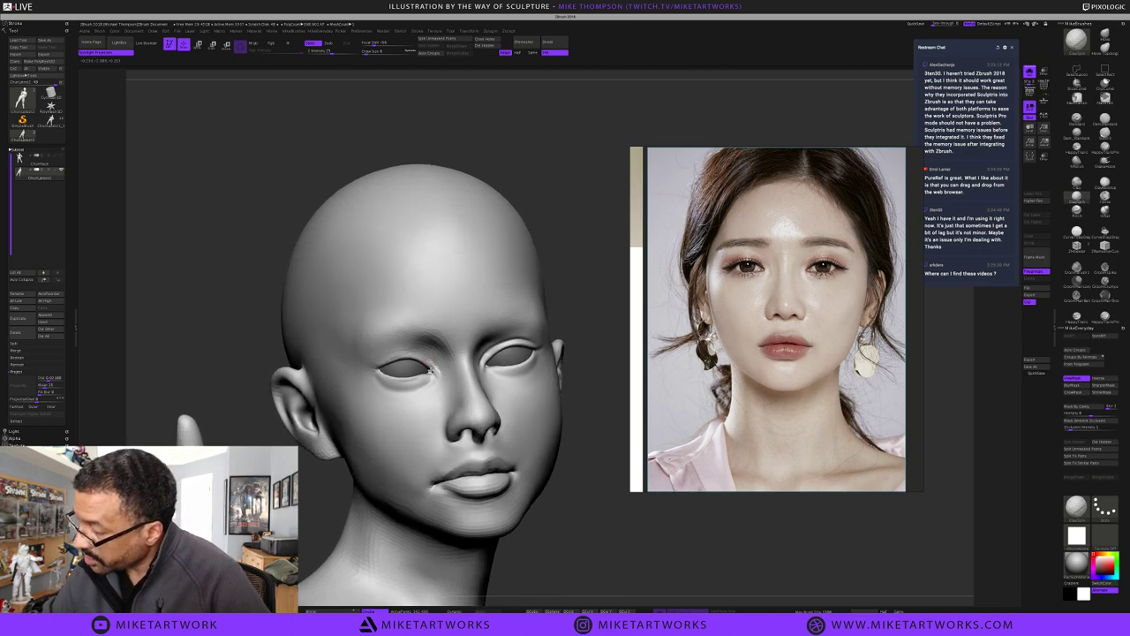
pyautogui.press('shift')
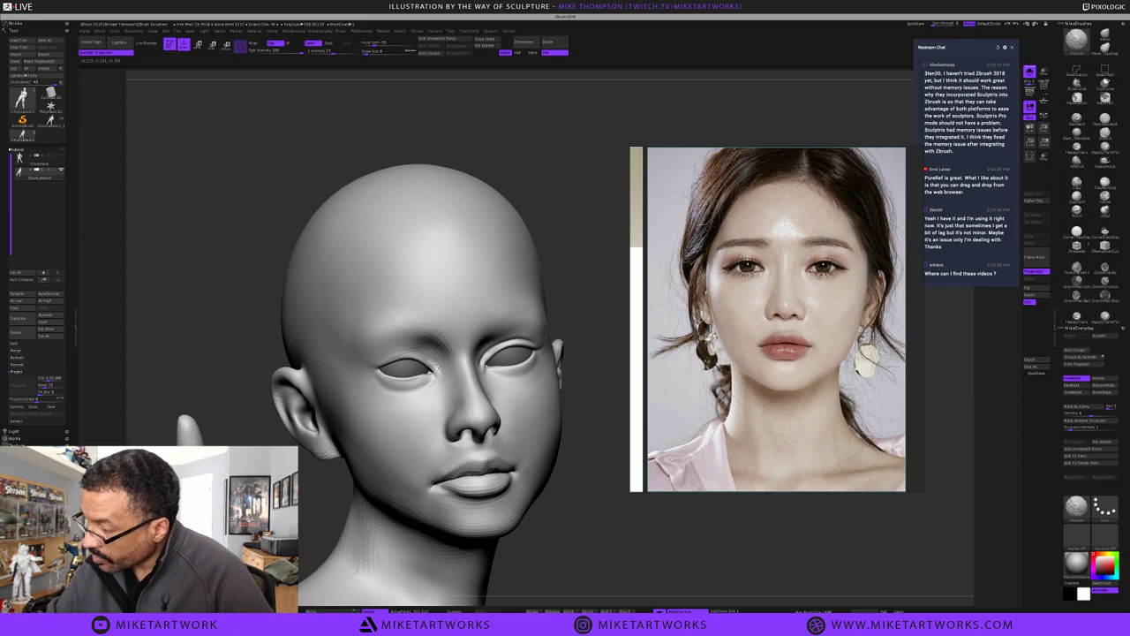
pyautogui.press('s')
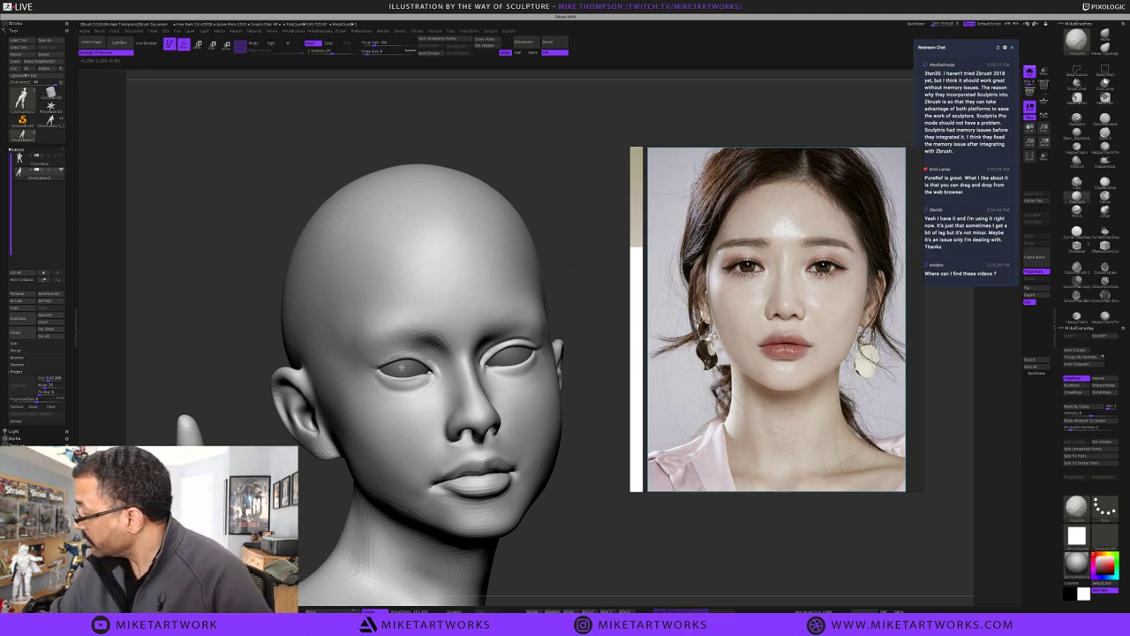
pyautogui.press('shift')
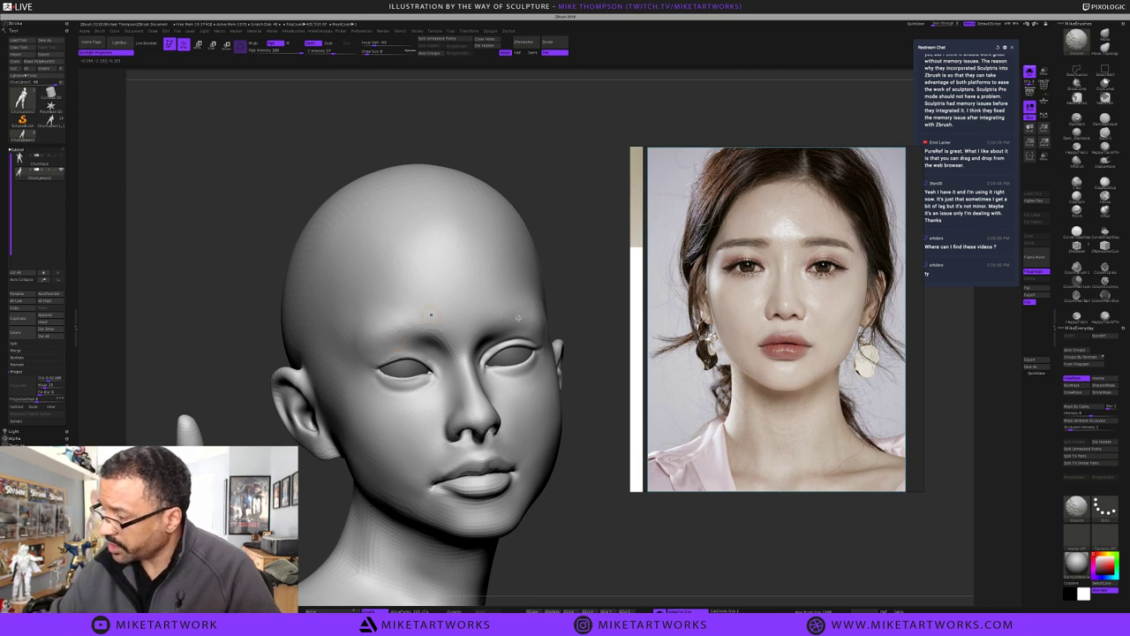
# Lower the brush's RGB intensity, adjust its Z intensity and size, and refine the upper eyelid edges and inner eye corners
pyautogui.moveTo(598, 490); pyautogui.dragTo(601, 489)
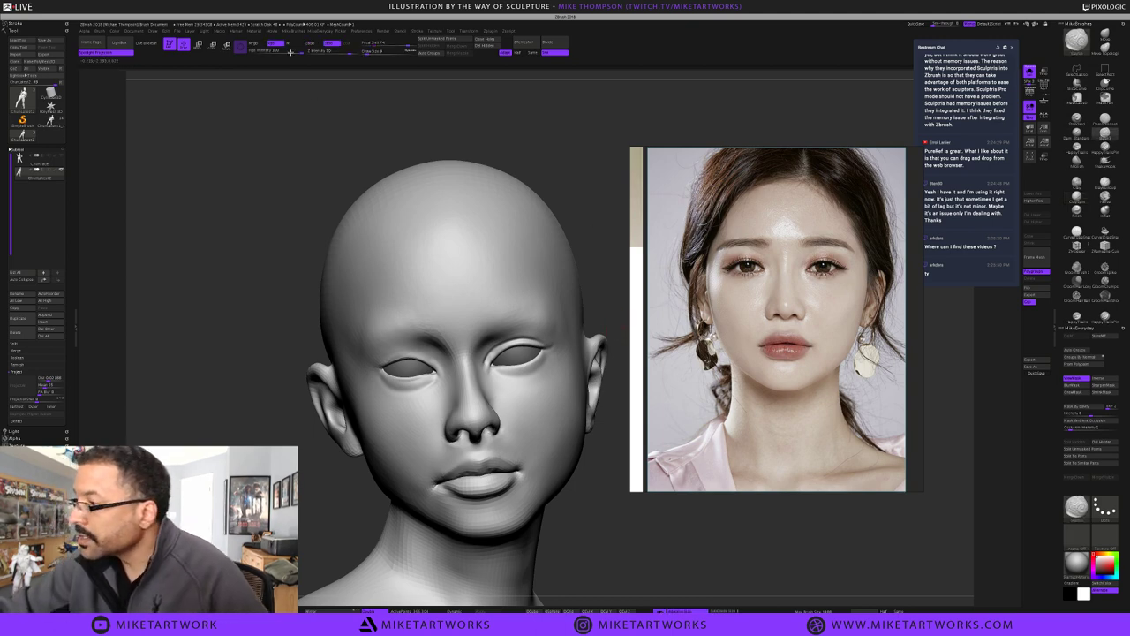
pyautogui.moveTo(302, 51); pyautogui.dragTo(278, 53)
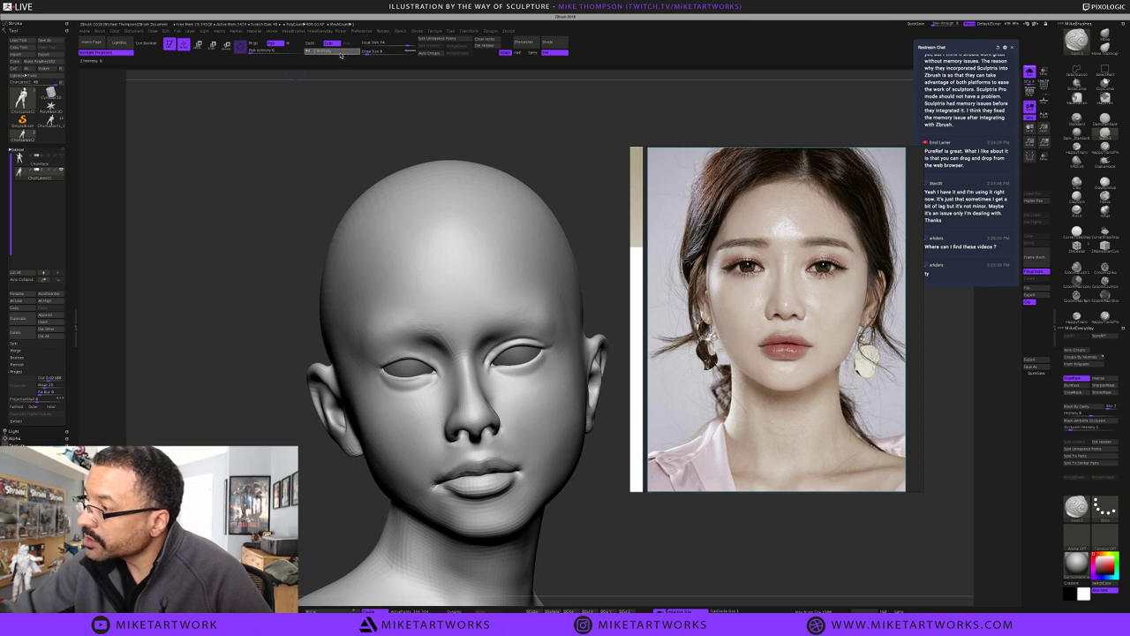
pyautogui.press('Return')
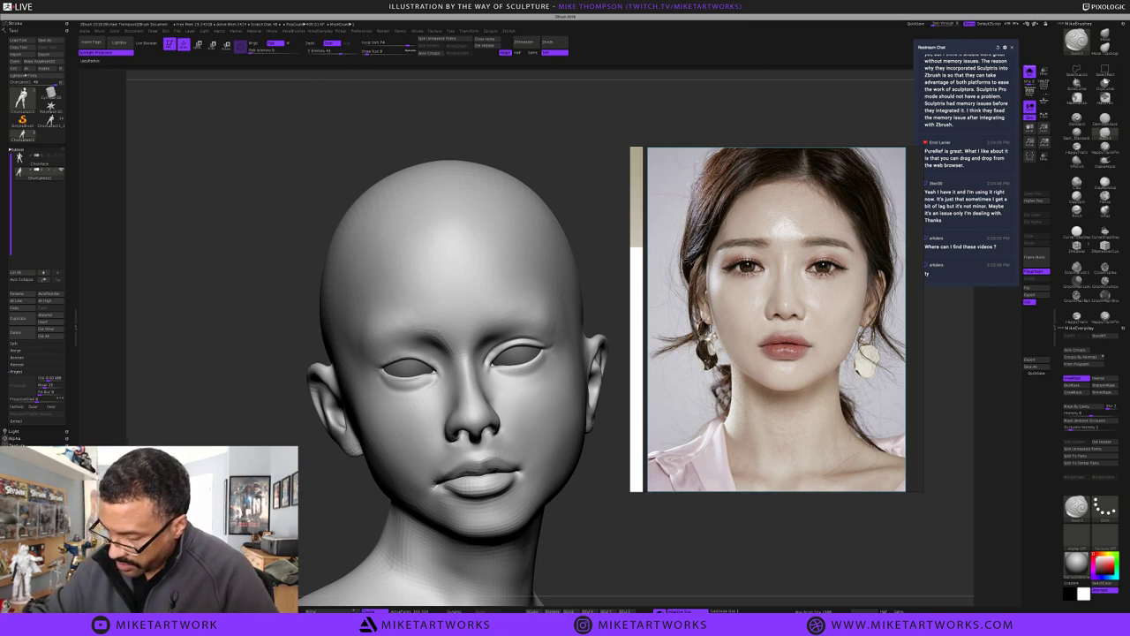
pyautogui.moveTo(606, 248); pyautogui.dragTo(612, 244)
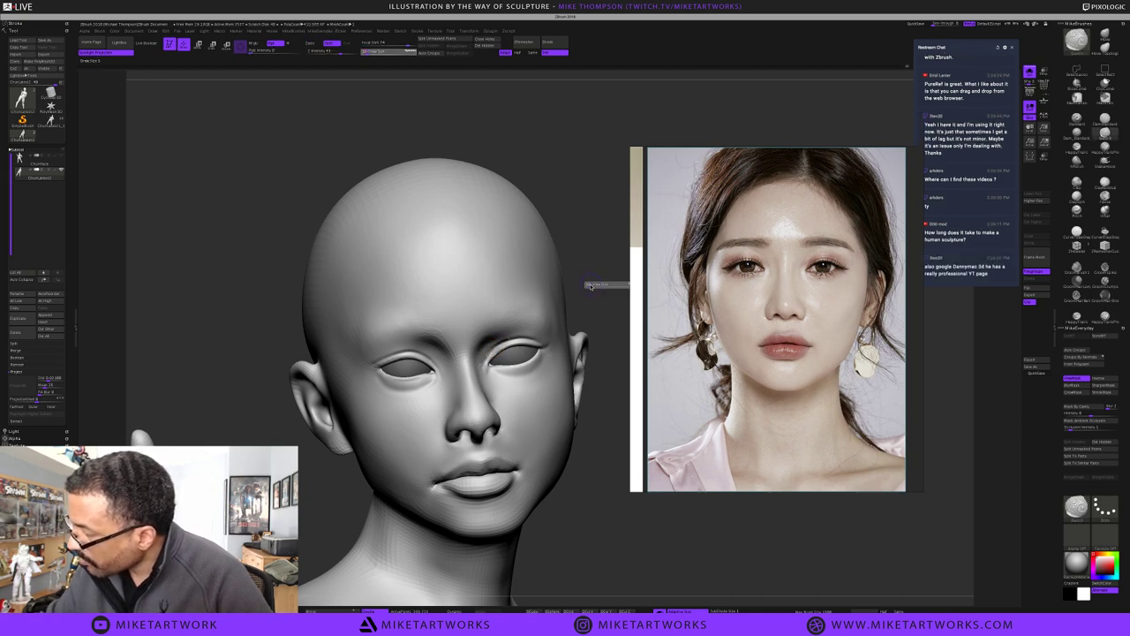
pyautogui.moveTo(590, 287); pyautogui.dragTo(600, 293)
pyautogui.press('s')
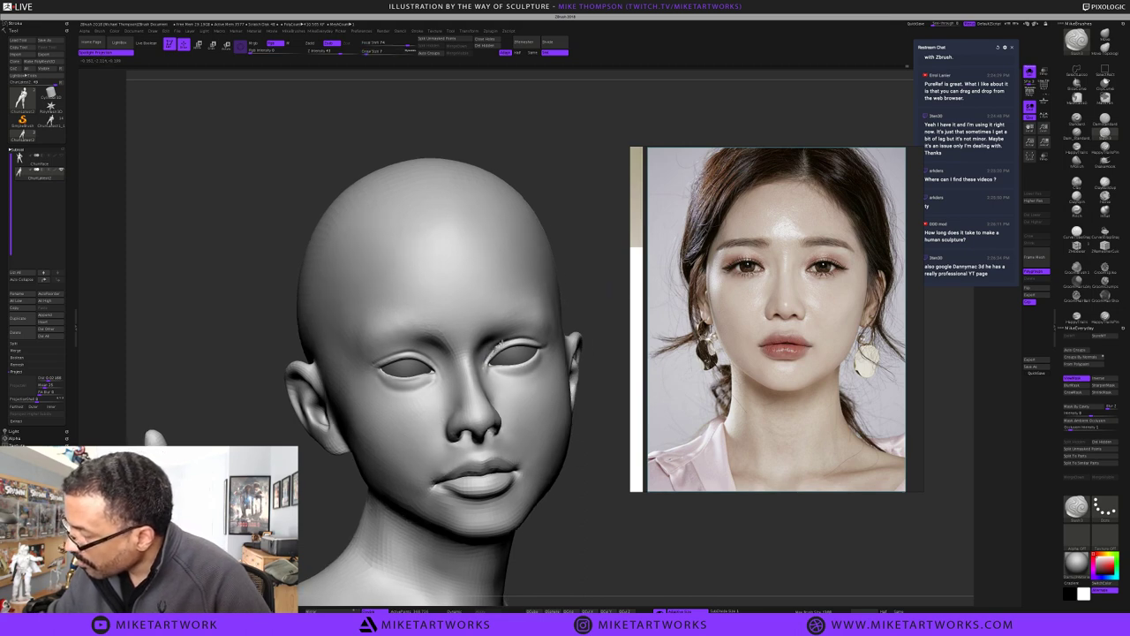
pyautogui.keyDown('shift'); pyautogui.moveTo(494, 351); pyautogui.dragTo(484, 360); pyautogui.keyUp('shift')
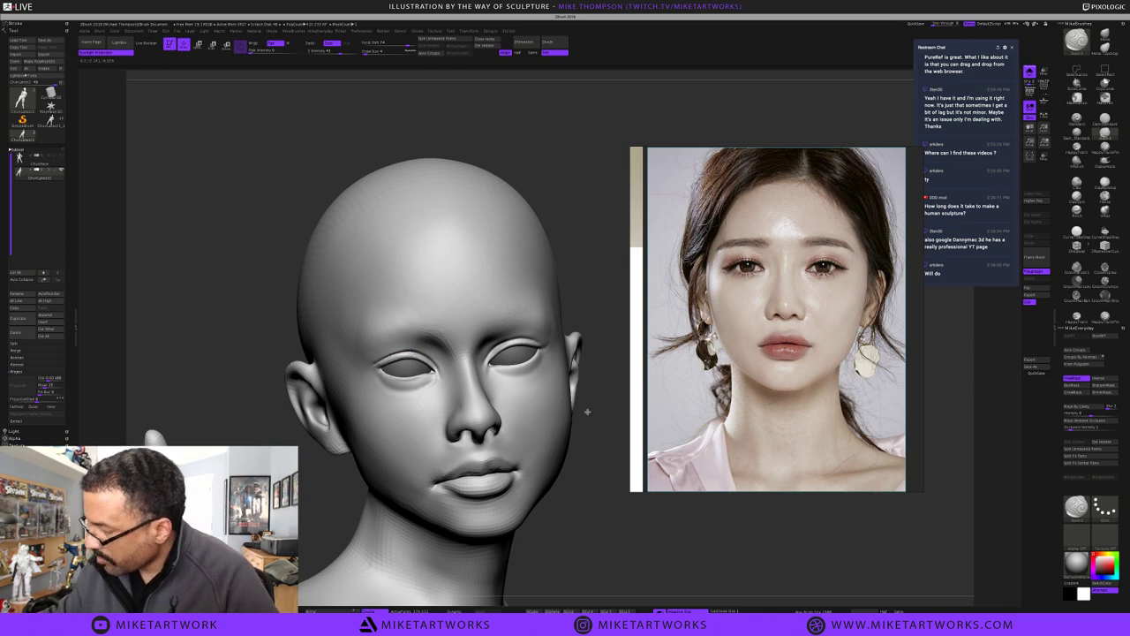
# Enlarge the brush and smooth the area beneath the eyes and the transition between lower lip and chin
pyautogui.keyDown('alt'); pyautogui.moveTo(589, 475); pyautogui.dragTo(580, 391); pyautogui.keyUp('alt')
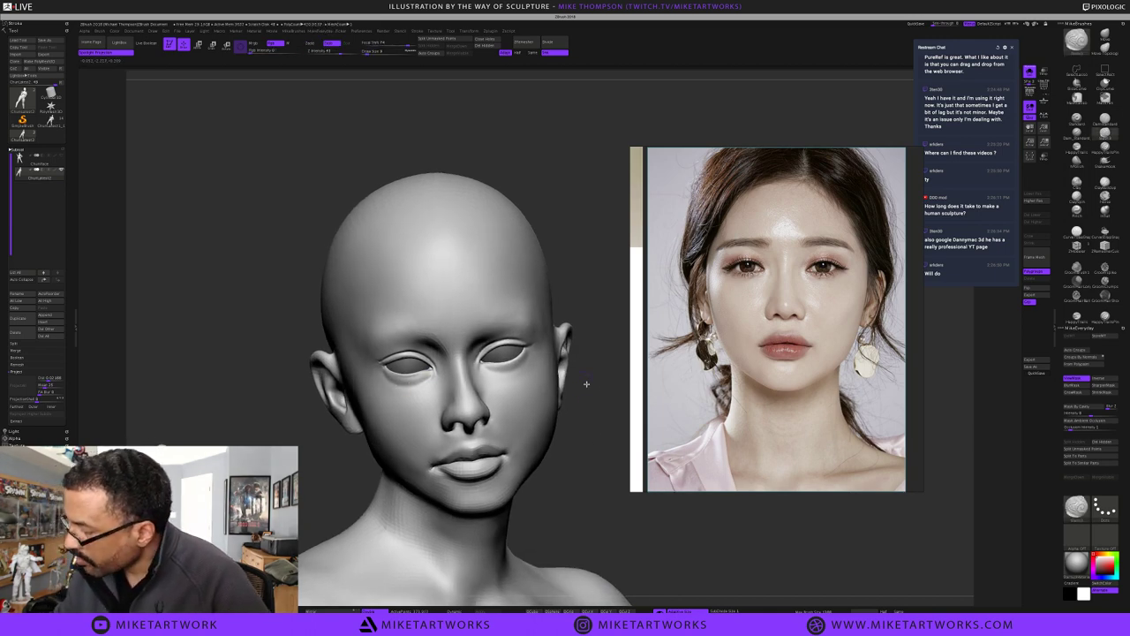
pyautogui.press('s')
pyautogui.click(589, 386)
pyautogui.press('shift')
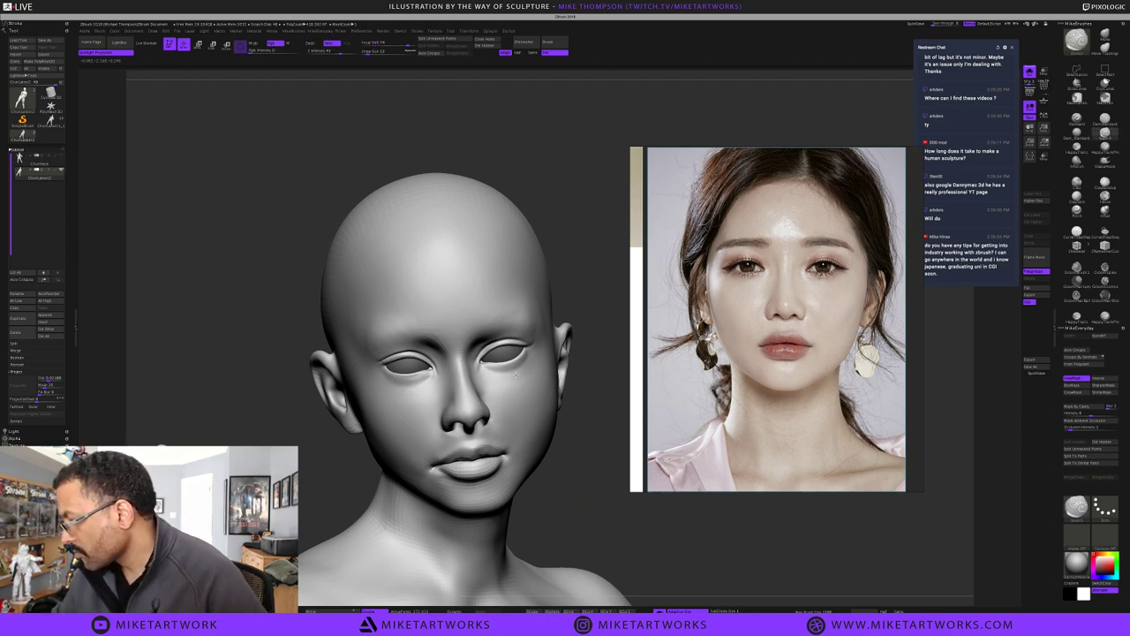
pyautogui.keyDown('shift'); pyautogui.moveTo(516, 376); pyautogui.dragTo(501, 374); pyautogui.keyUp('shift')
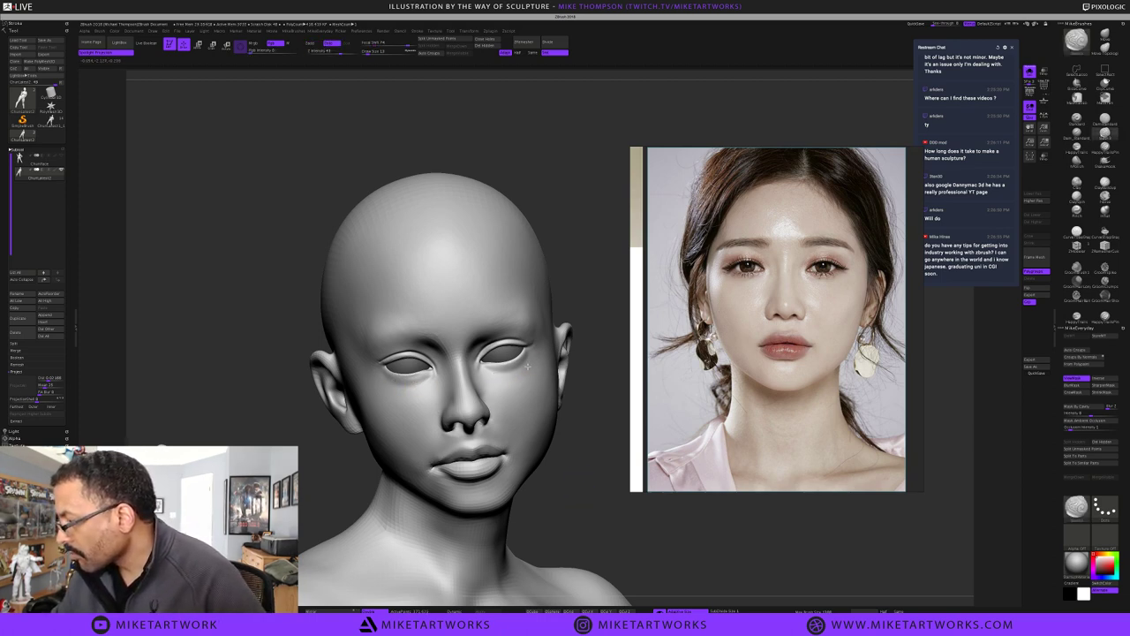
pyautogui.press('shift')
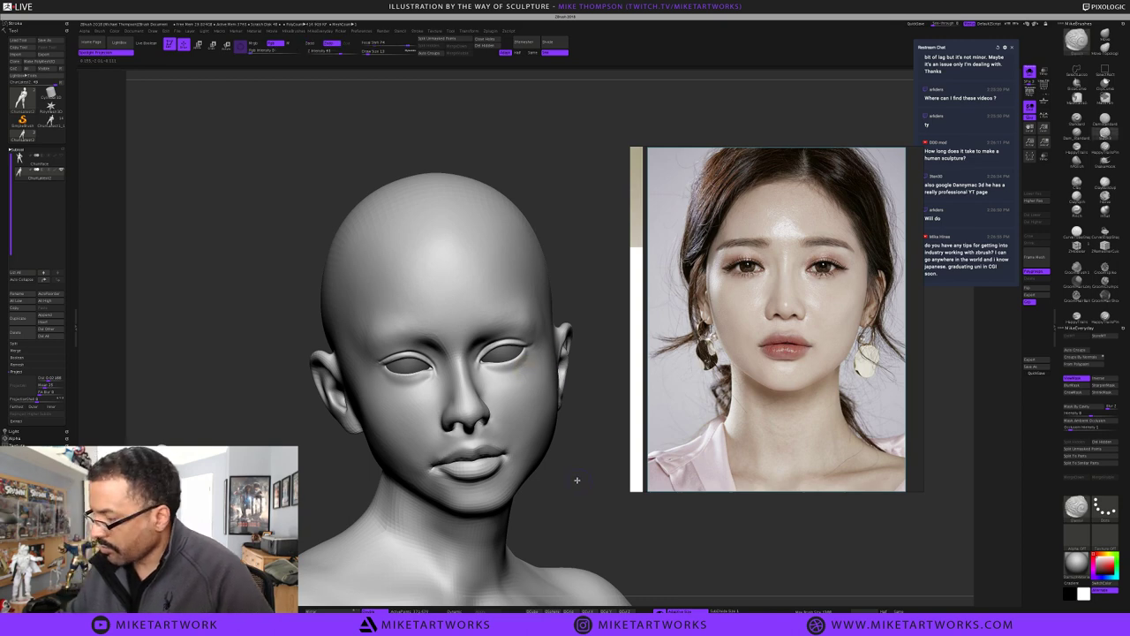
pyautogui.moveTo(572, 479); pyautogui.dragTo(533, 477)
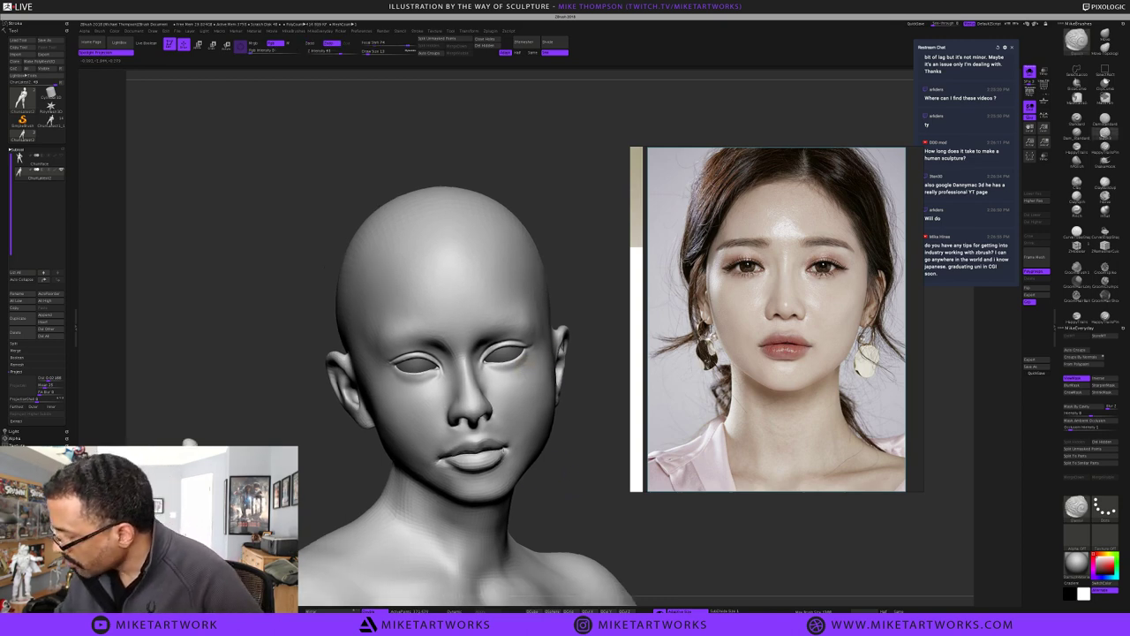
pyautogui.keyDown('shift'); pyautogui.moveTo(494, 464); pyautogui.dragTo(482, 460); pyautogui.keyUp('shift')
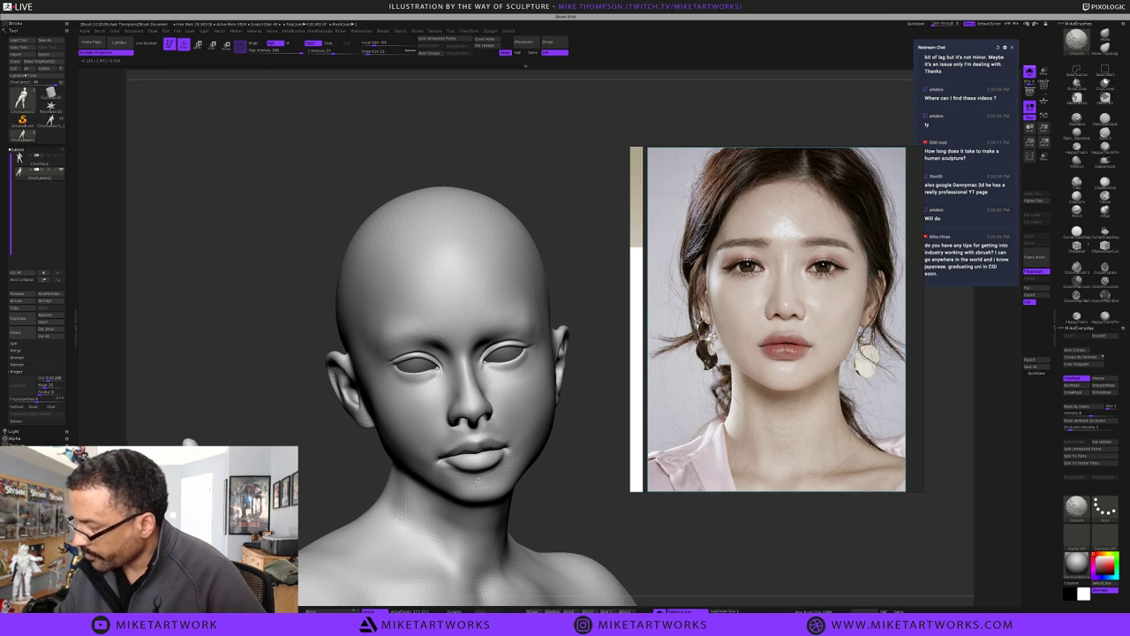
# Switch back to the clay brush, resize it and build up the lower lip's volume, working from several angles
pyautogui.moveTo(588, 512)
pyautogui.keyDown('alt'); pyautogui.mouseDown()
pyautogui.moveTo(597, 499)
pyautogui.moveTo(609, 507)
pyautogui.mouseUp(); pyautogui.keyUp('alt')
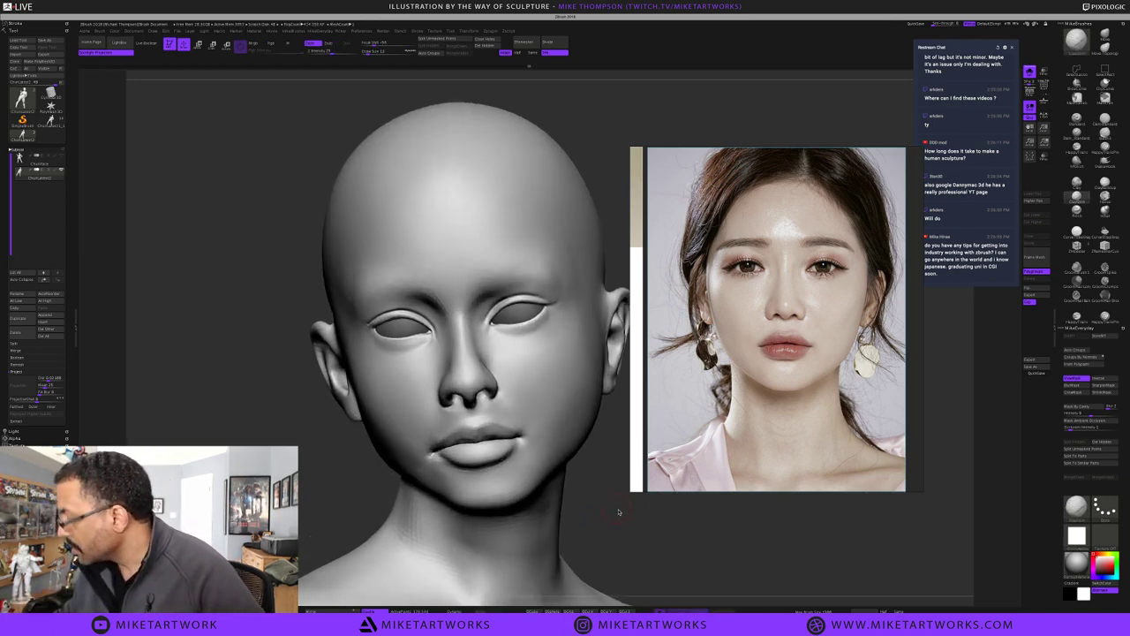
pyautogui.press('s')
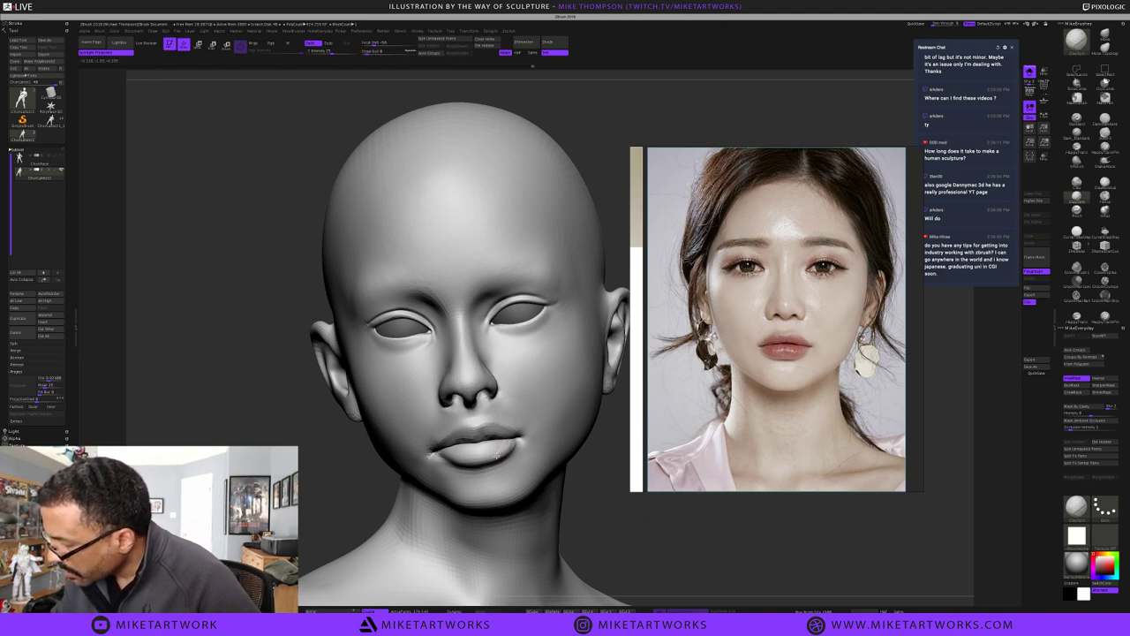
pyautogui.moveTo(505, 446); pyautogui.dragTo(504, 443)
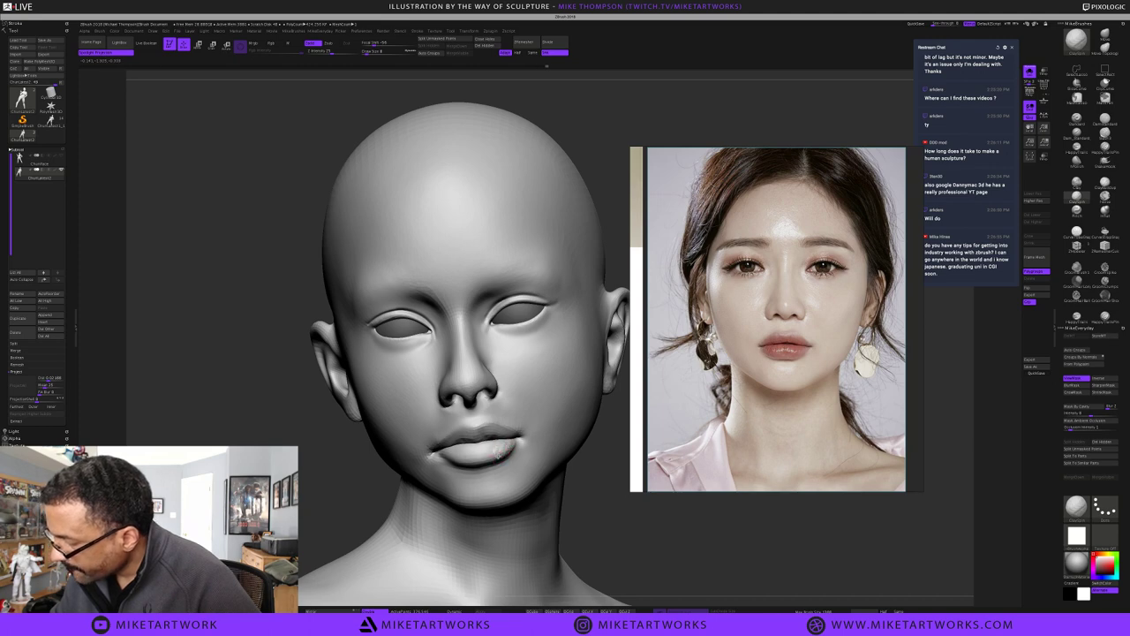
pyautogui.moveTo(597, 494); pyautogui.dragTo(550, 462)
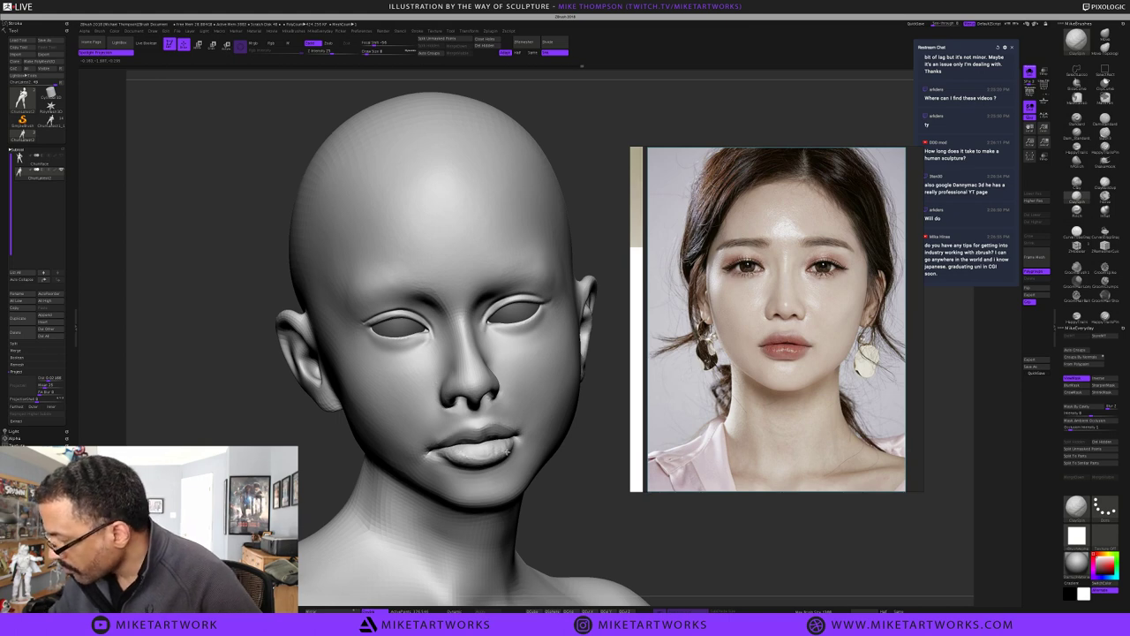
pyautogui.moveTo(584, 485); pyautogui.dragTo(605, 528)
pyautogui.hotkey('shift', 'f')
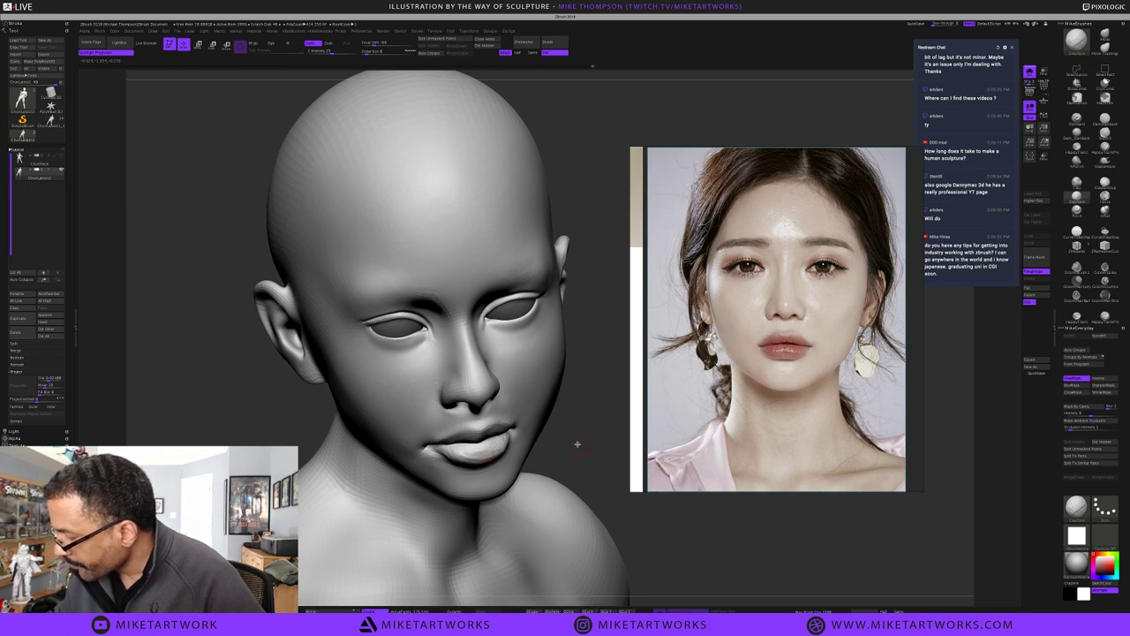
pyautogui.moveTo(577, 444); pyautogui.dragTo(556, 397)
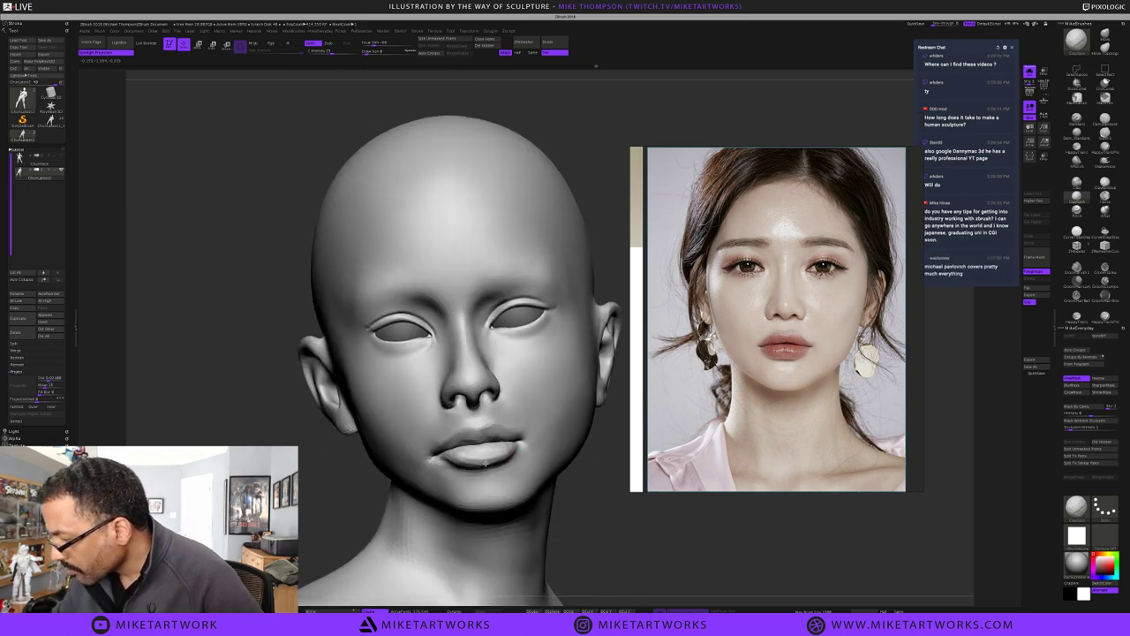
# Resize the Move brush and adjust the contour of the lower lip from front and three-quarter angles
pyautogui.press('s')
pyautogui.click(601, 519)
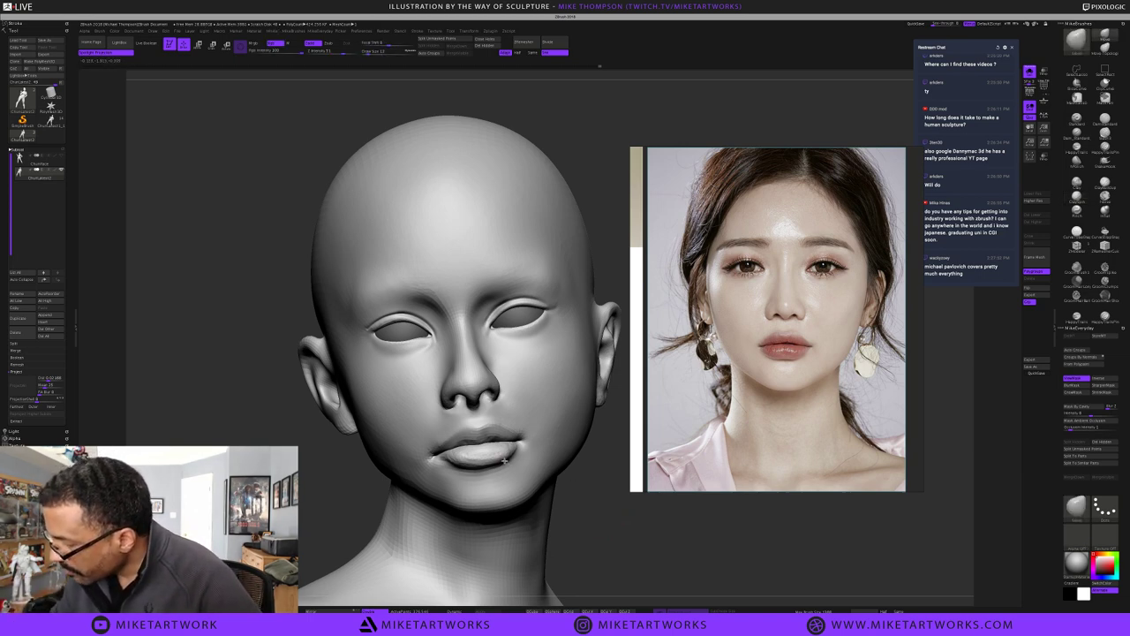
pyautogui.press('s')
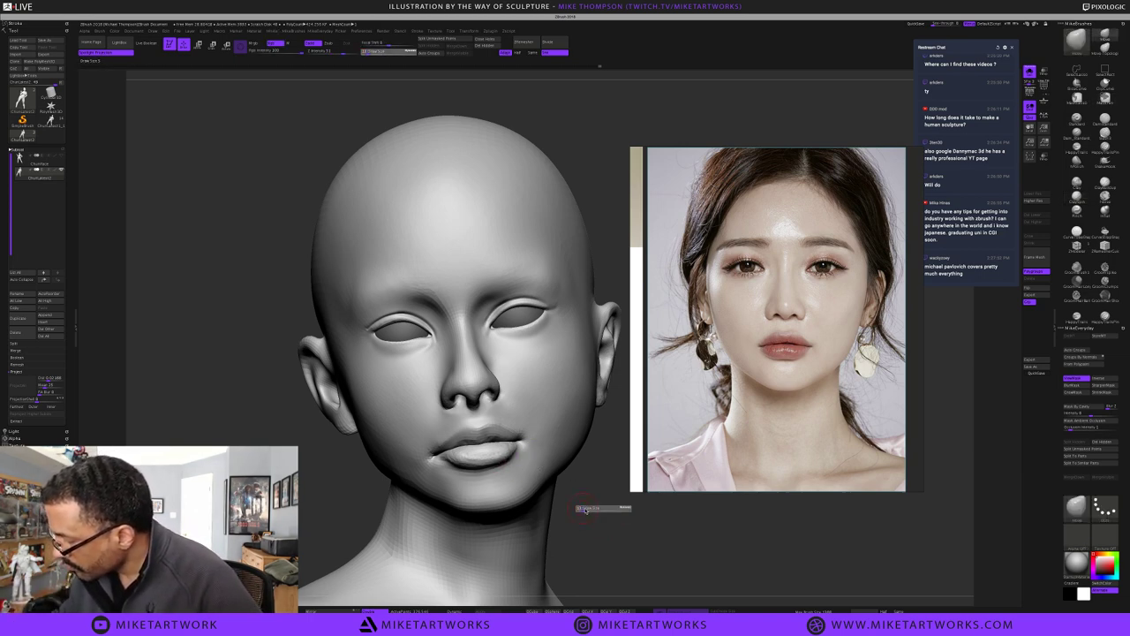
pyautogui.moveTo(584, 517); pyautogui.dragTo(588, 518)
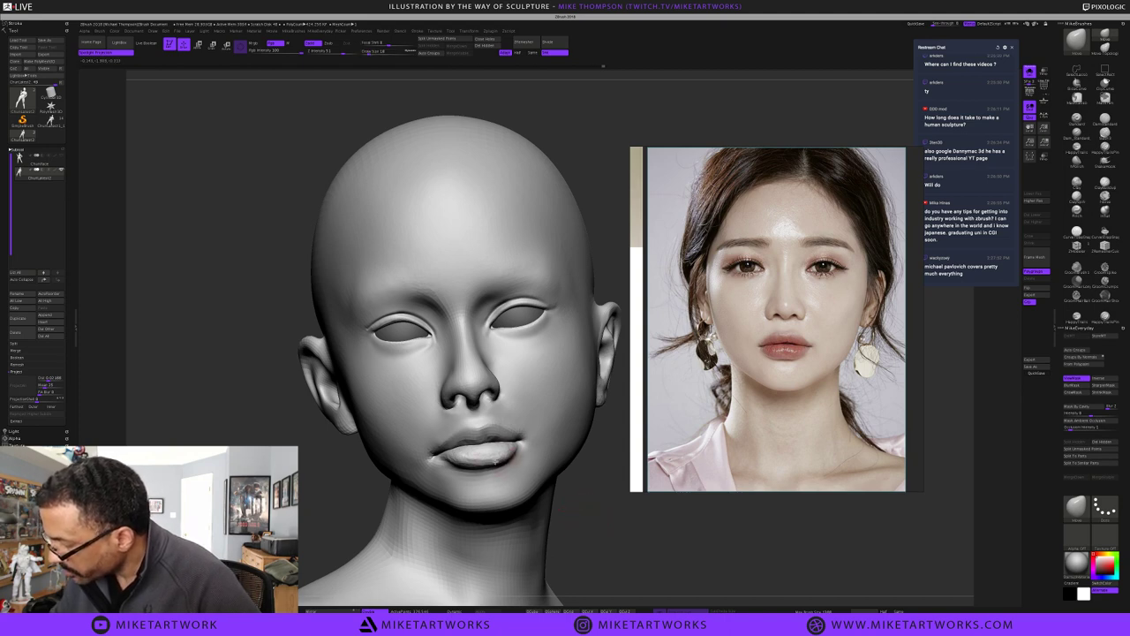
pyautogui.moveTo(579, 494); pyautogui.dragTo(579, 493)
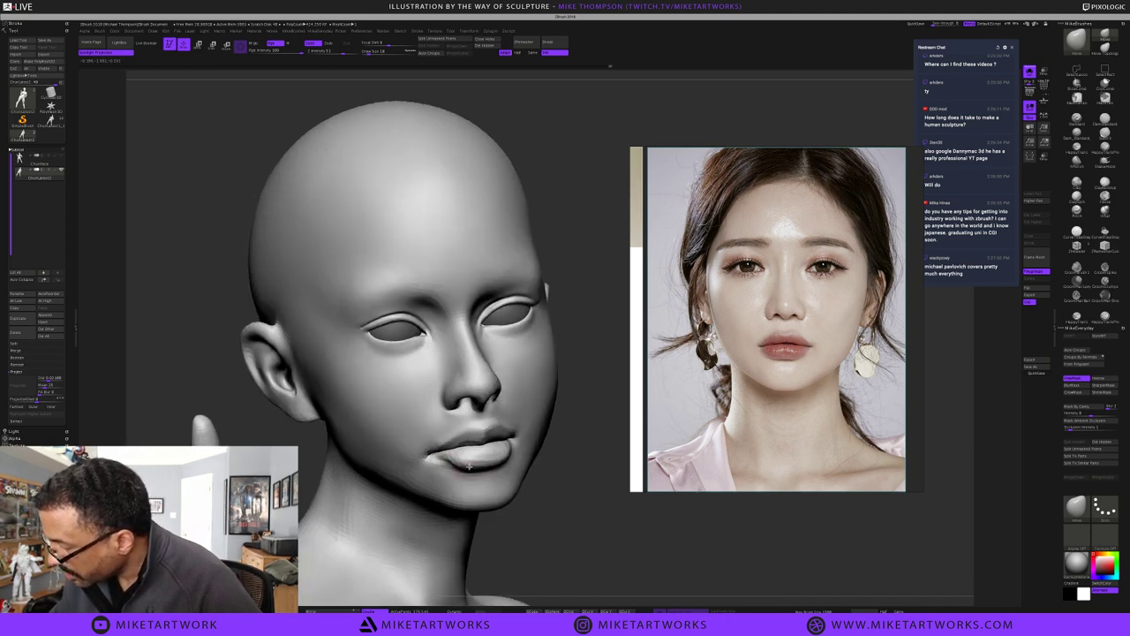
# Reshape the curvature of the lips from below the chin with the Move brush and check the head from above
pyautogui.moveTo(555, 502); pyautogui.dragTo(571, 406, button='right')
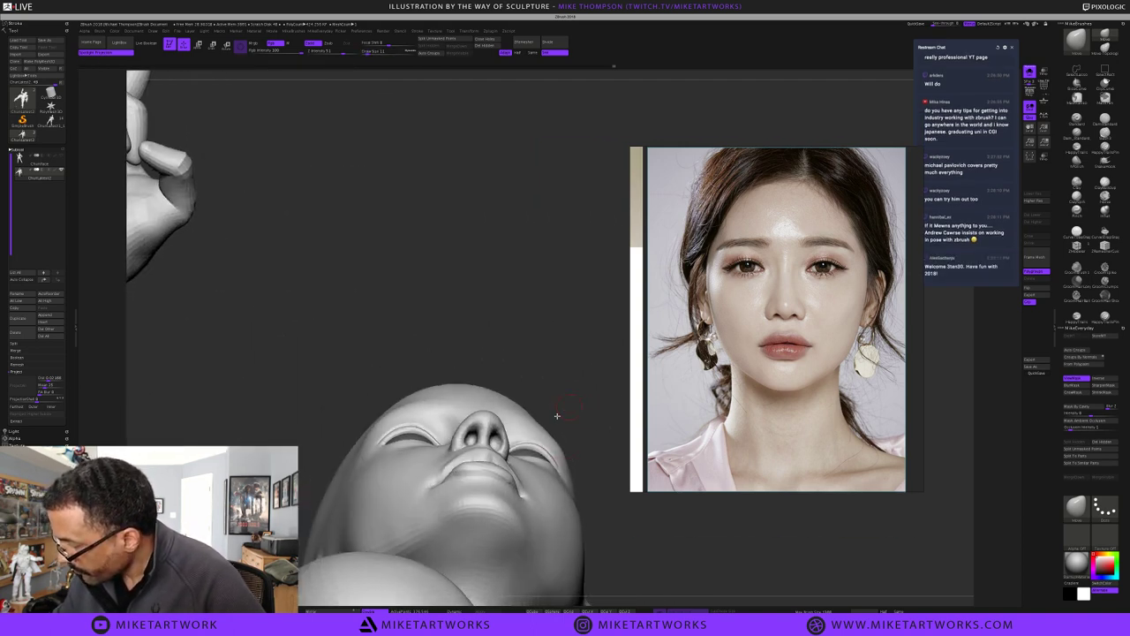
pyautogui.hotkey('shift', 'f')
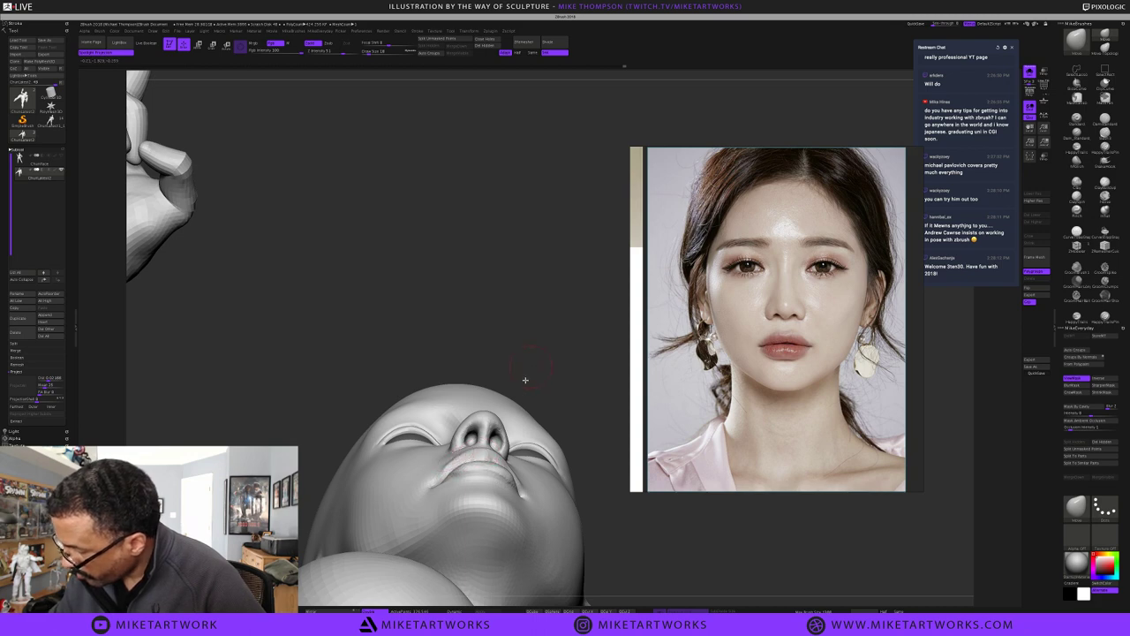
pyautogui.moveTo(575, 384); pyautogui.dragTo(575, 380)
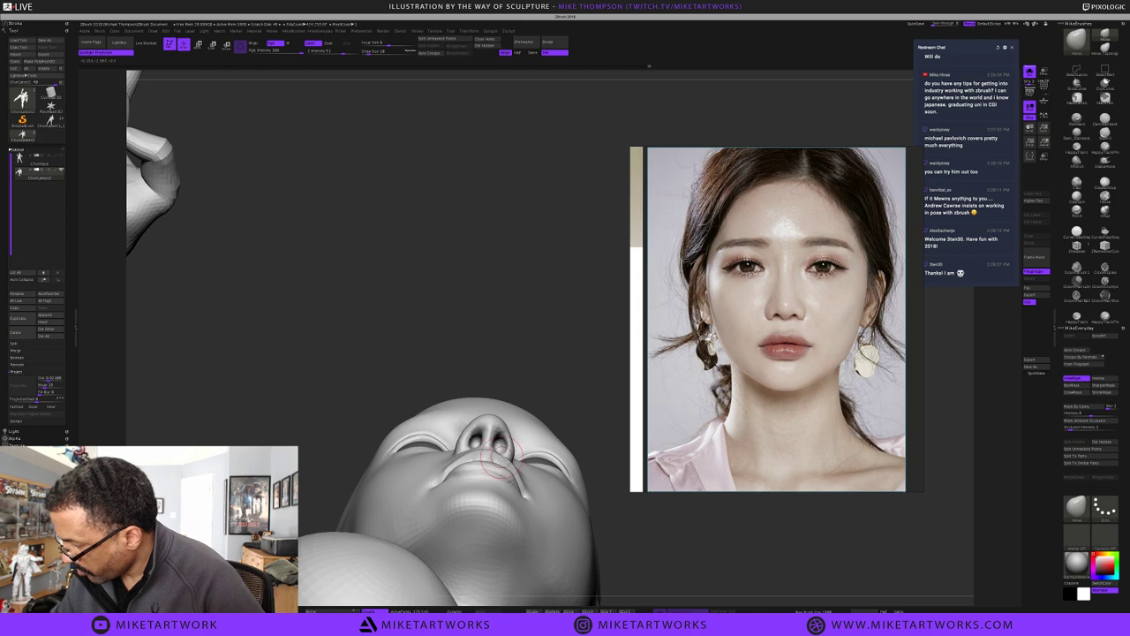
pyautogui.moveTo(553, 371); pyautogui.dragTo(561, 432)
pyautogui.moveTo(559, 432); pyautogui.dragTo(578, 477, button='right')
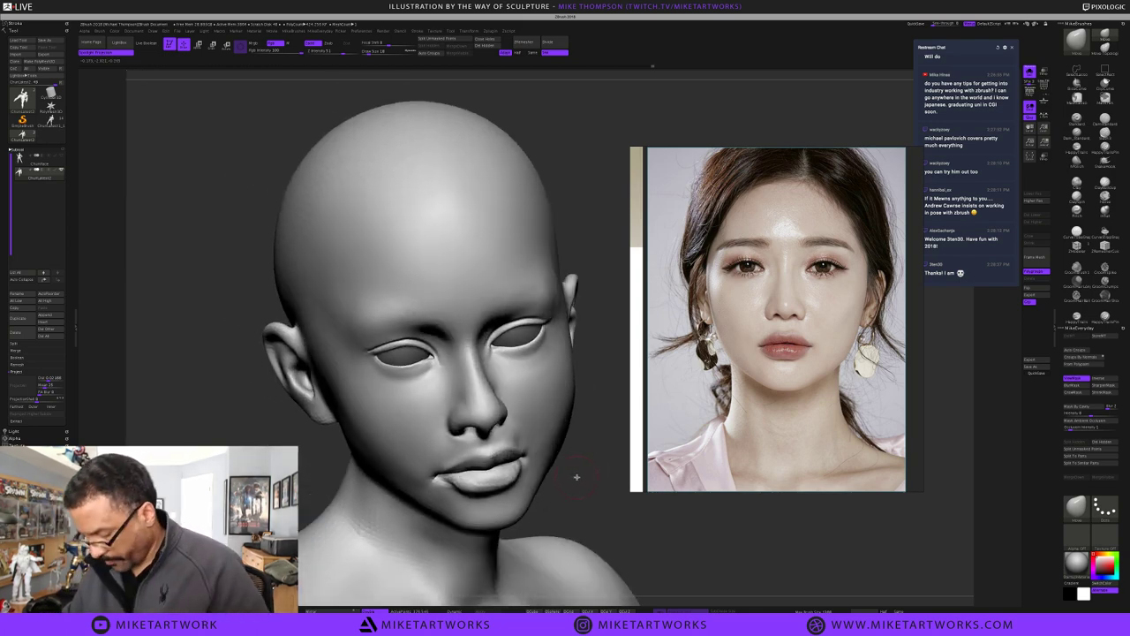
pyautogui.press('s')
pyautogui.click(578, 482)
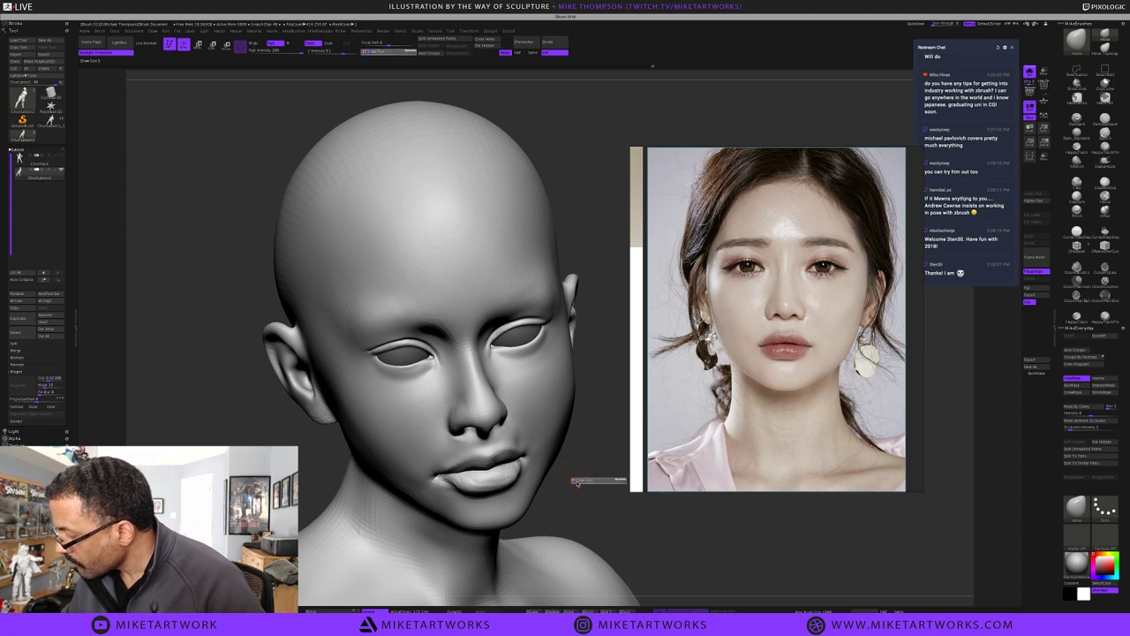
pyautogui.press('2')
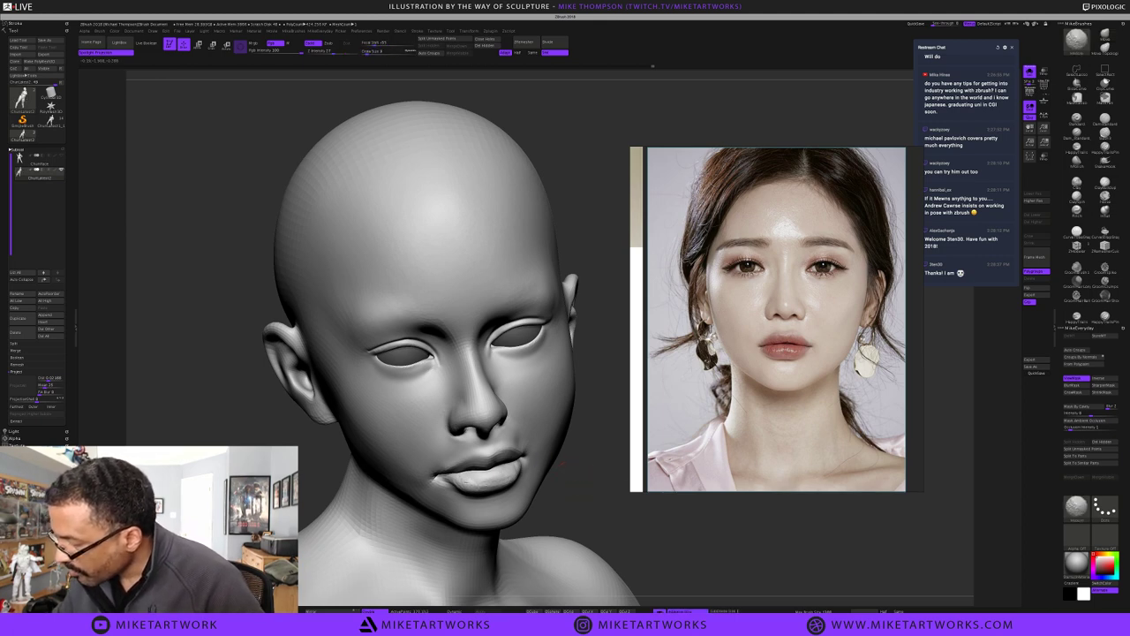
pyautogui.hotkey('ctrl', 'z')
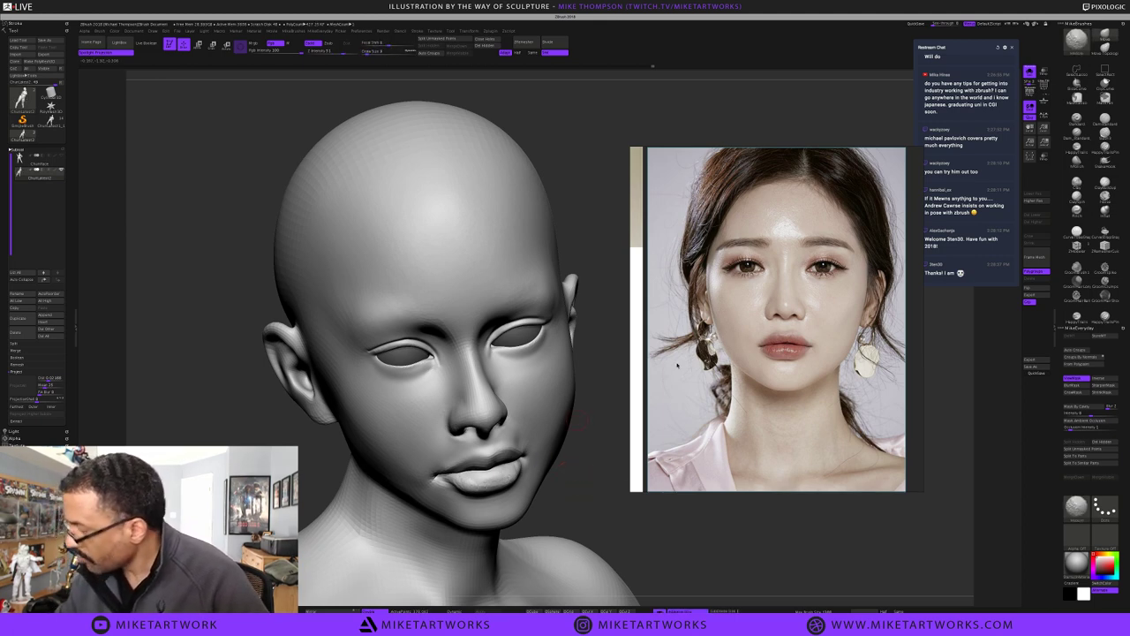
# Switch brushes and refine the edges and corners of the lower lip, working from several angles
pyautogui.press('3')
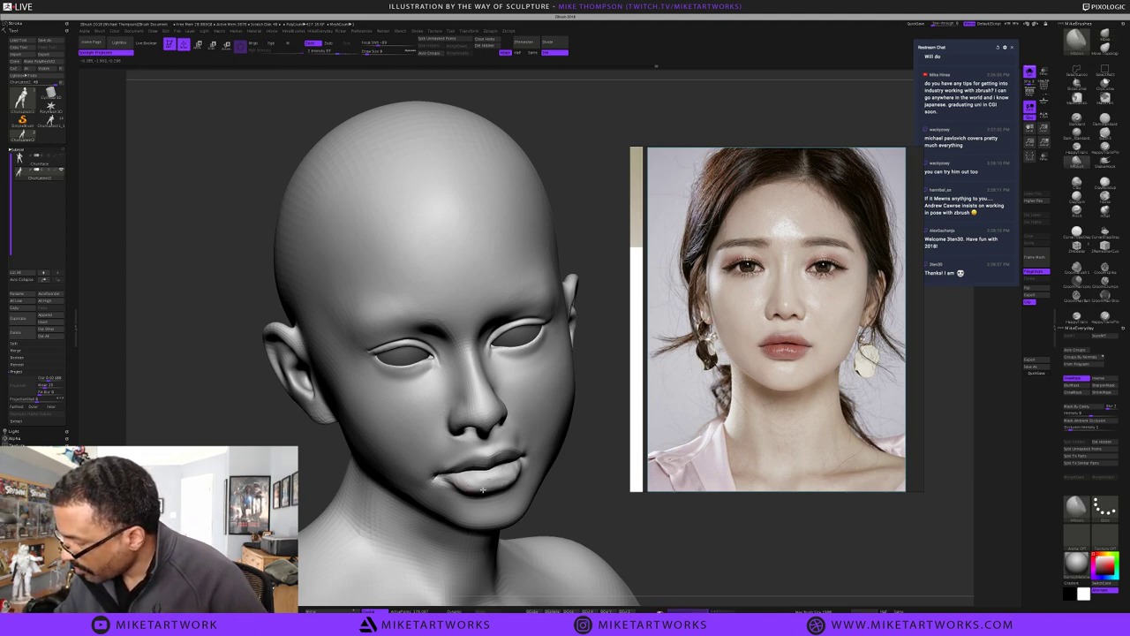
pyautogui.moveTo(588, 475); pyautogui.dragTo(582, 460)
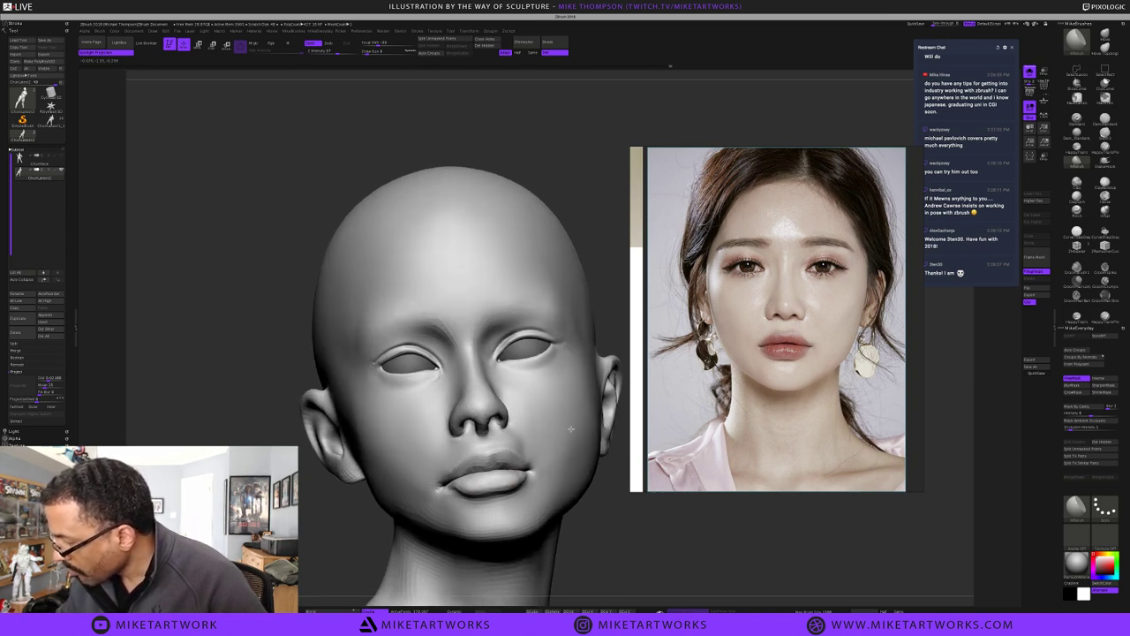
pyautogui.moveTo(601, 525); pyautogui.dragTo(518, 479)
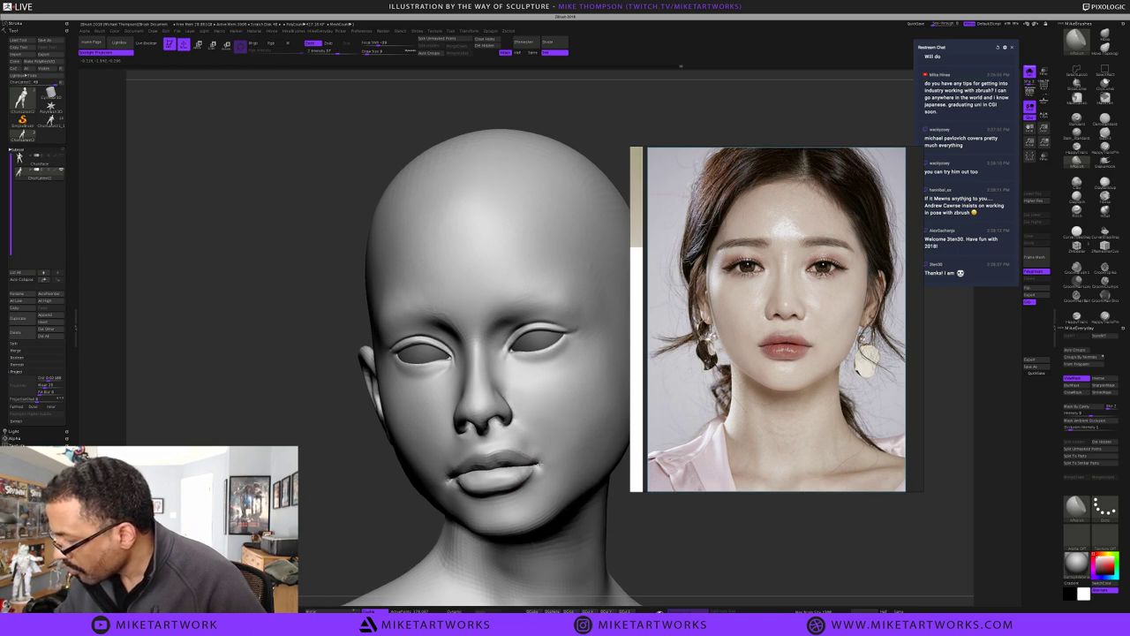
pyautogui.moveTo(605, 528); pyautogui.dragTo(462, 482)
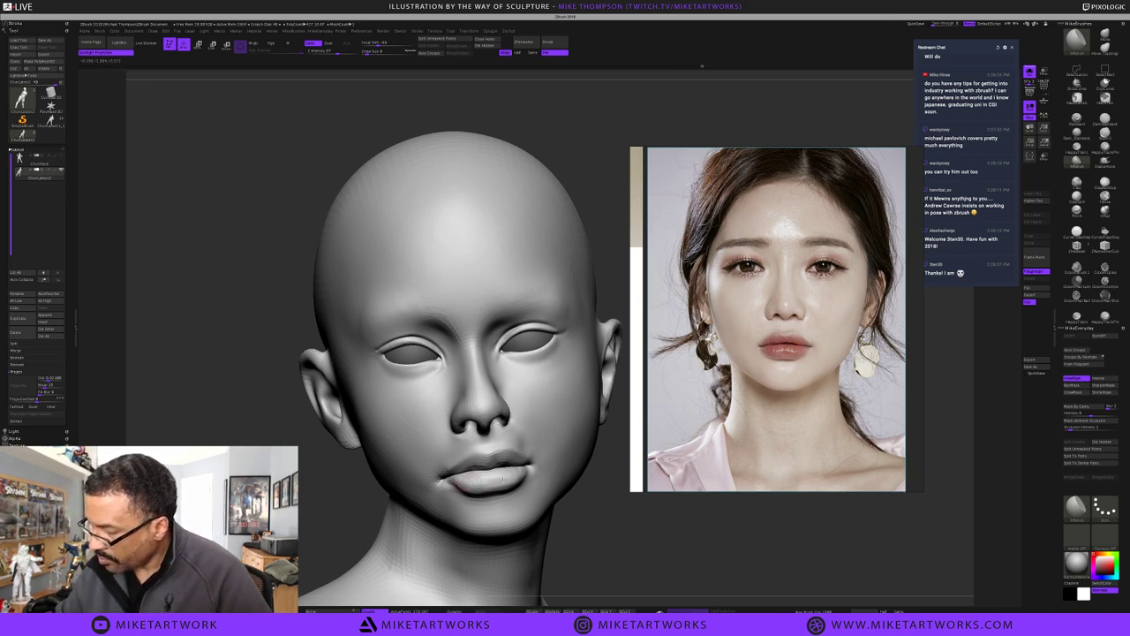
pyautogui.moveTo(623, 517); pyautogui.dragTo(631, 534)
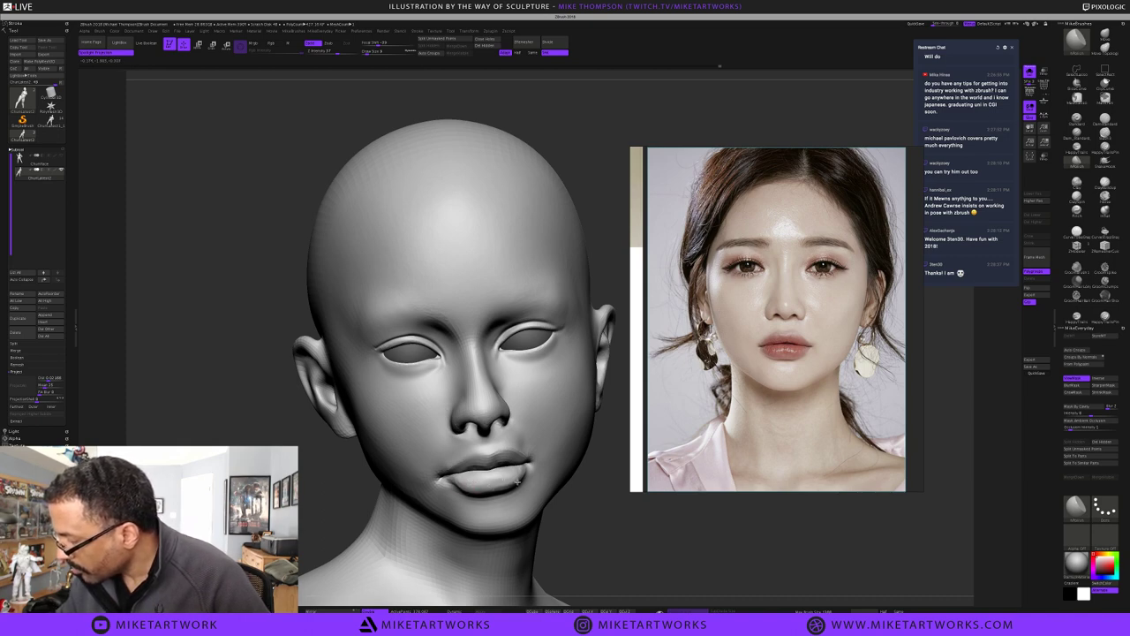
pyautogui.moveTo(615, 504)
pyautogui.mouseDown()
pyautogui.moveTo(619, 514)
pyautogui.moveTo(588, 463)
pyautogui.mouseUp()
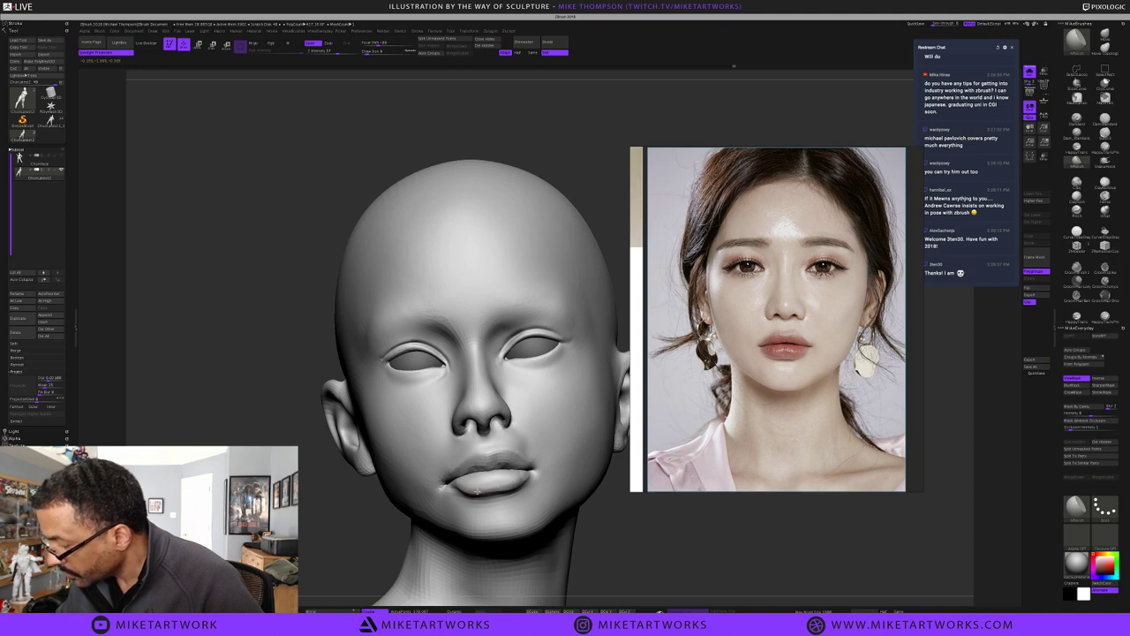
pyautogui.moveTo(610, 527); pyautogui.dragTo(595, 531)
# Switch back to the Move brush, resize it and adjust the contour of the upper lip
pyautogui.click(1111, 37)
pyautogui.press('s')
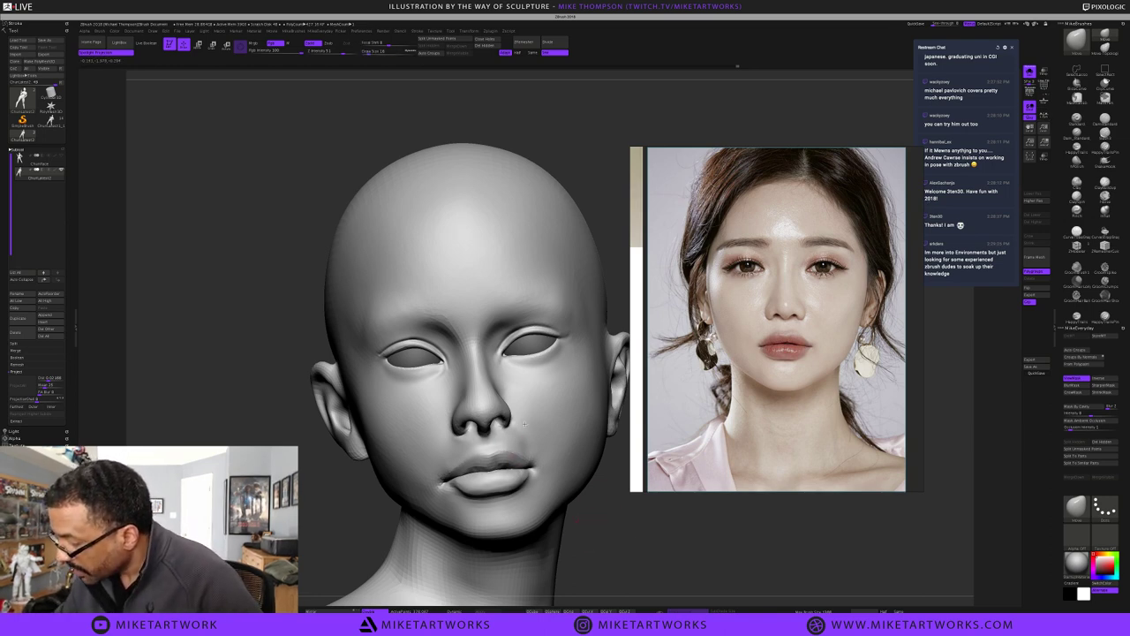
pyautogui.press('s')
pyautogui.moveTo(592, 518); pyautogui.dragTo(590, 517)
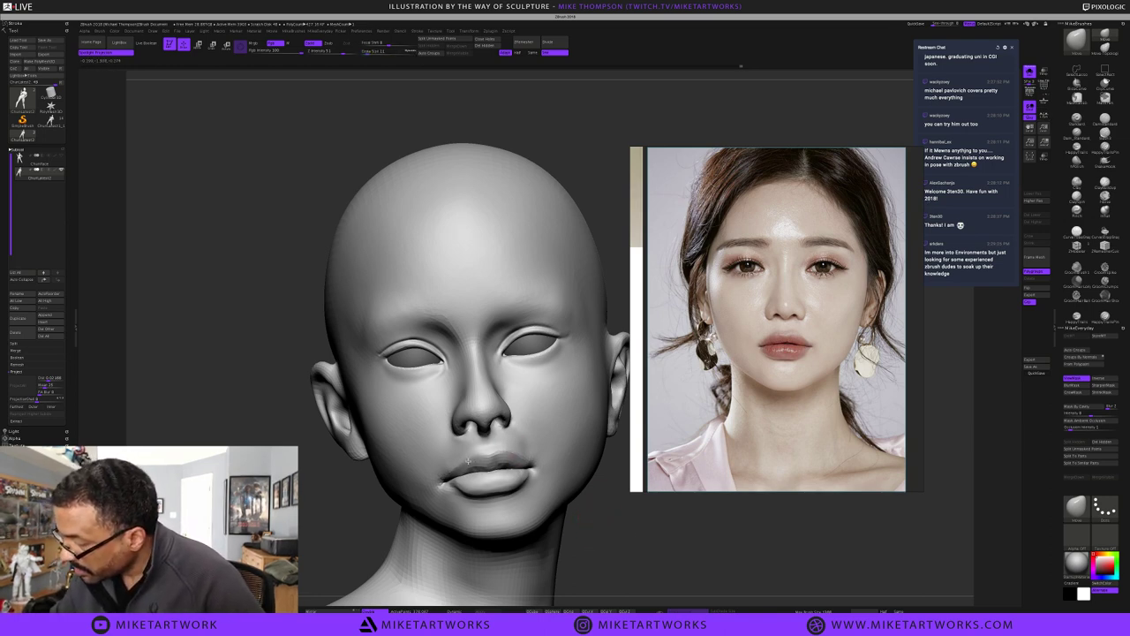
pyautogui.press('ctrl')
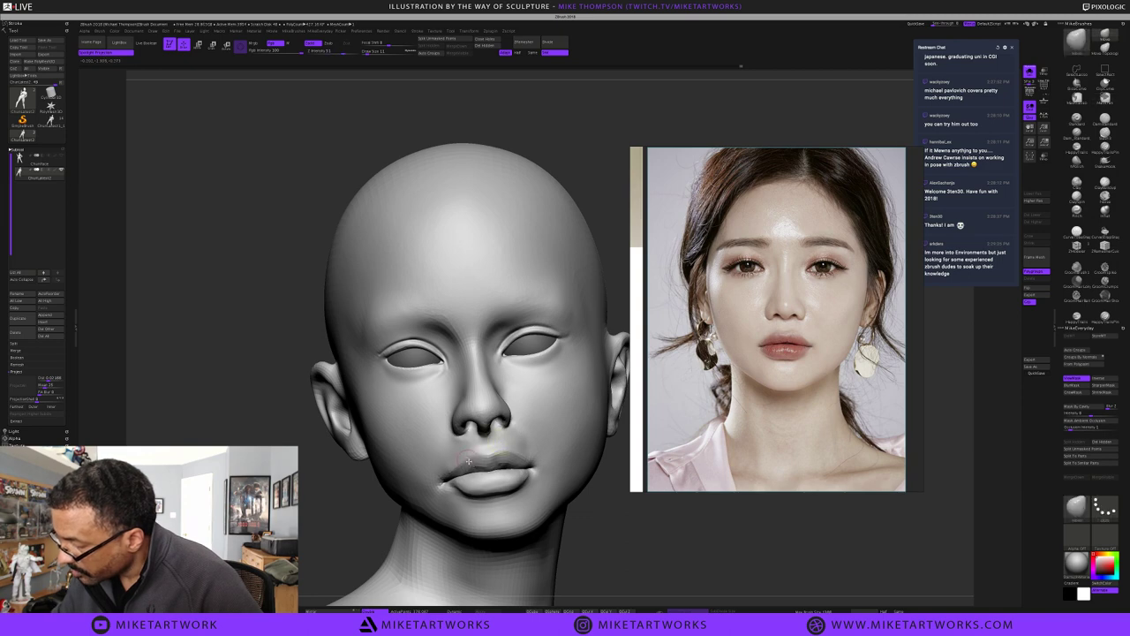
pyautogui.press('ctrl')
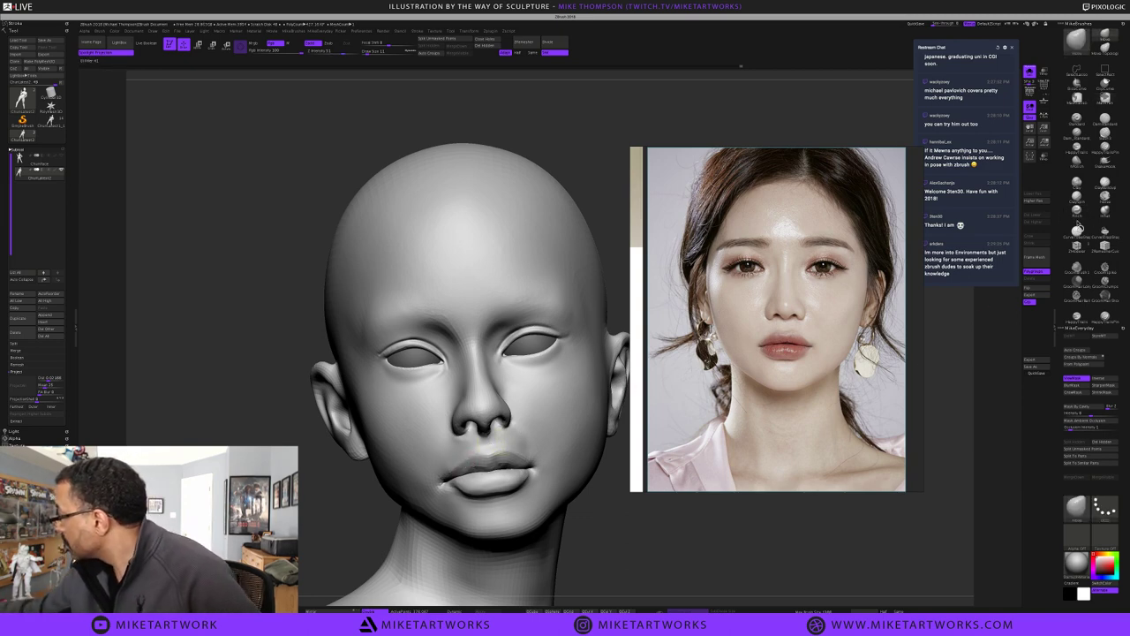
# Select the clay brush and adjust its size for further work on the lips
pyautogui.click(1077, 198)
pyautogui.press('s')
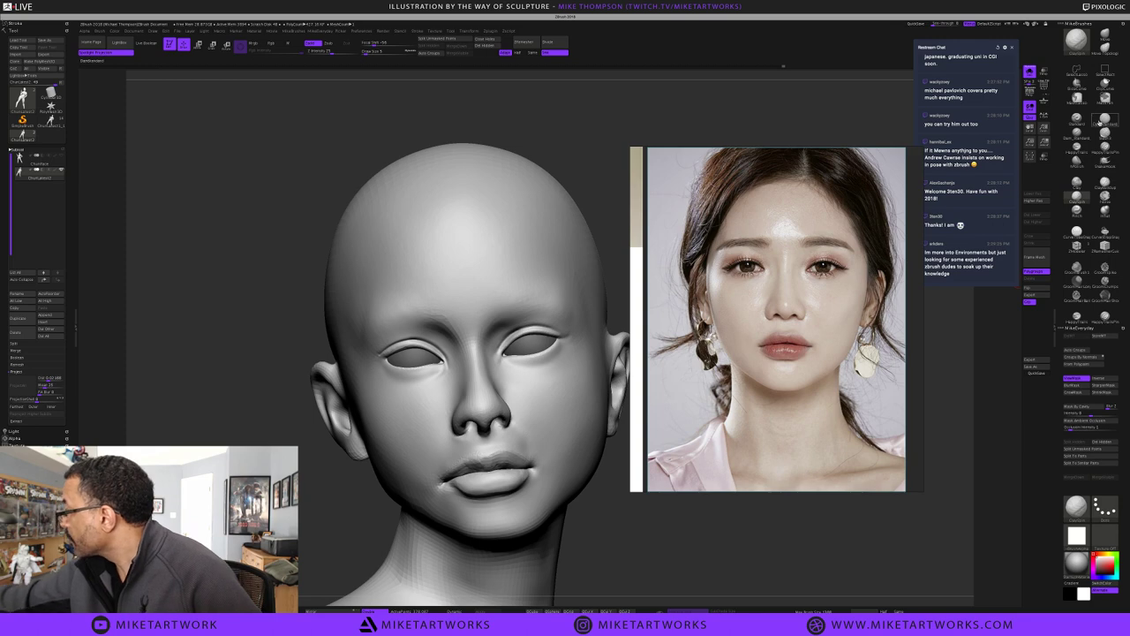
# Give the Standard brush the soft round Alpha 01, adjust its draw size and sculpt around the corner of the mouth
pyautogui.press('s')
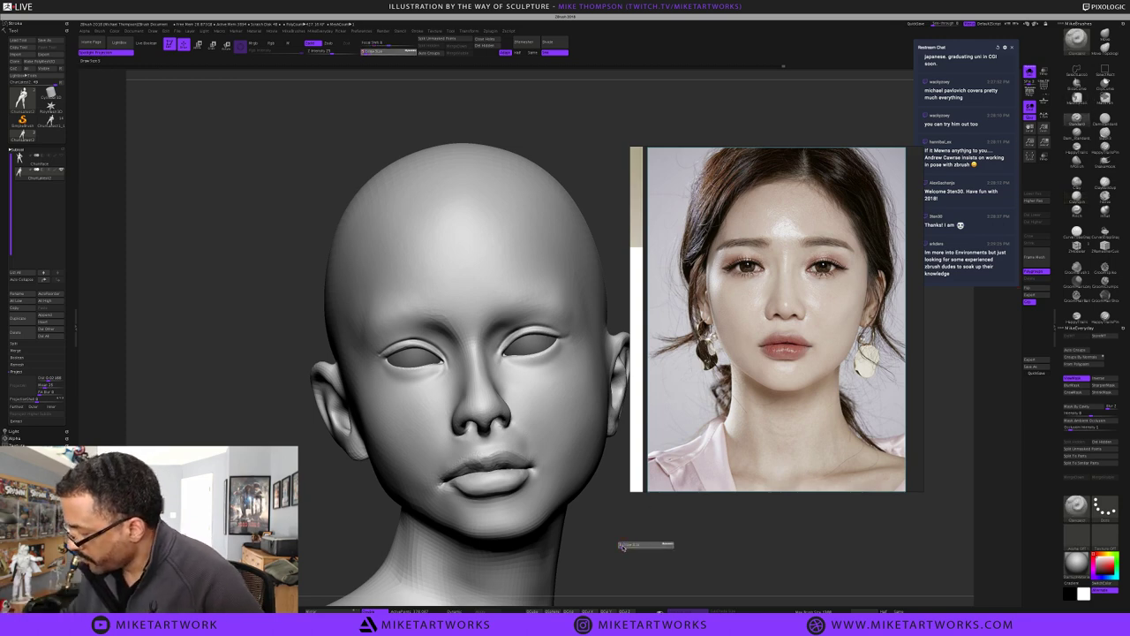
pyautogui.press('space')
pyautogui.click(627, 543)
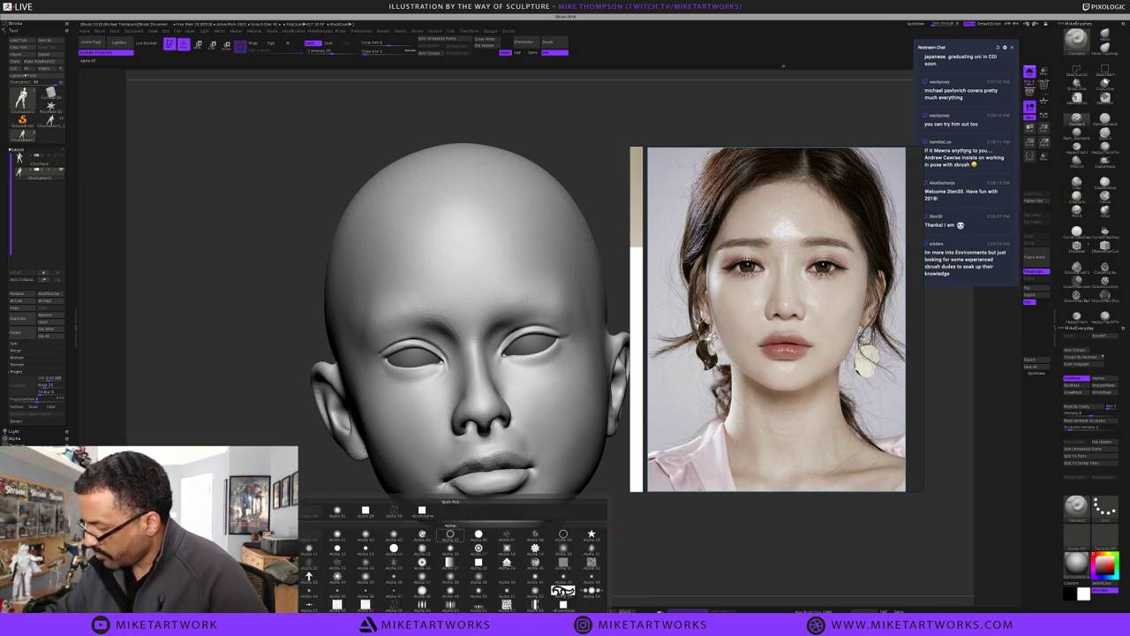
pyautogui.click(337, 510)
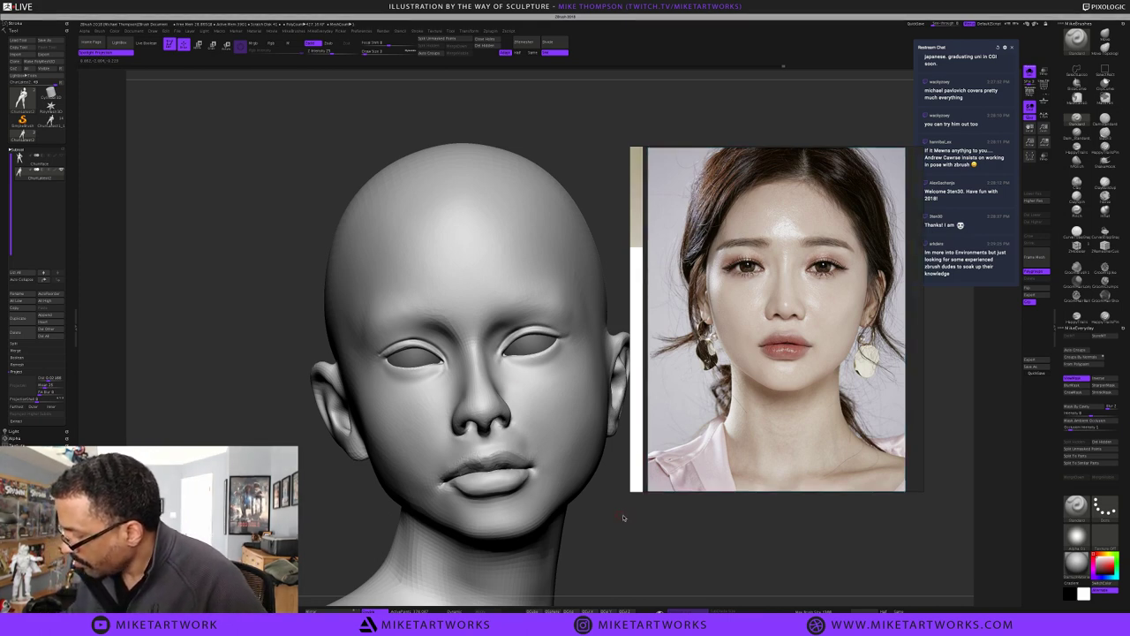
pyautogui.moveTo(618, 525)
pyautogui.mouseDown()
pyautogui.moveTo(592, 489)
pyautogui.moveTo(444, 471)
pyautogui.mouseUp()
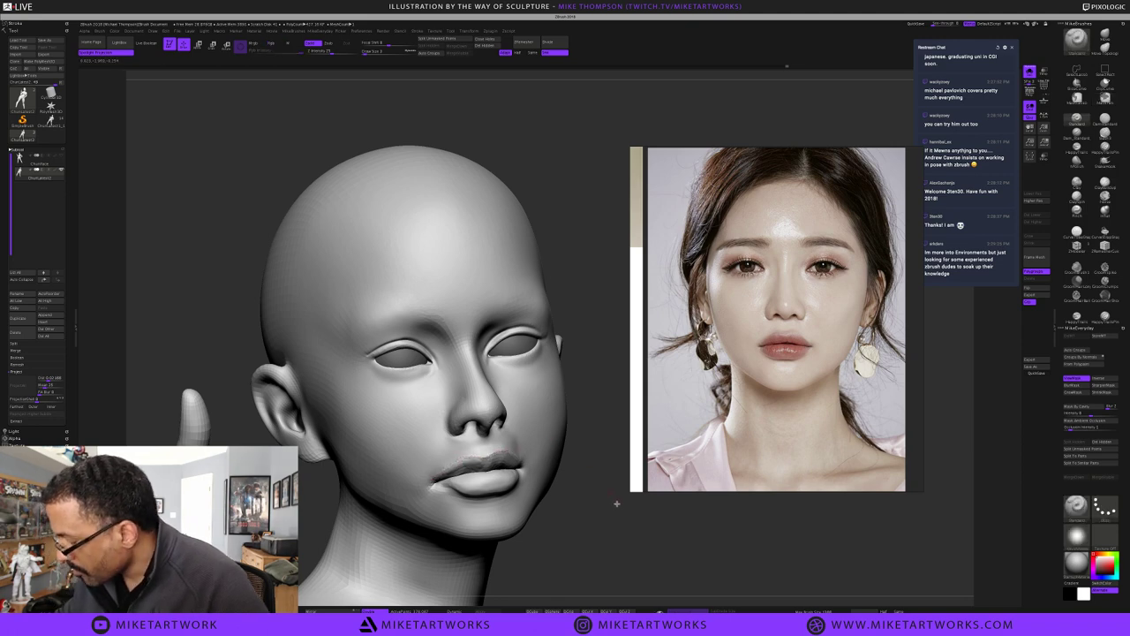
# Adjust the brush's draw size and smooth the upper lip near the corner of the mouth
pyautogui.moveTo(616, 503); pyautogui.dragTo(577, 527)
pyautogui.press('s')
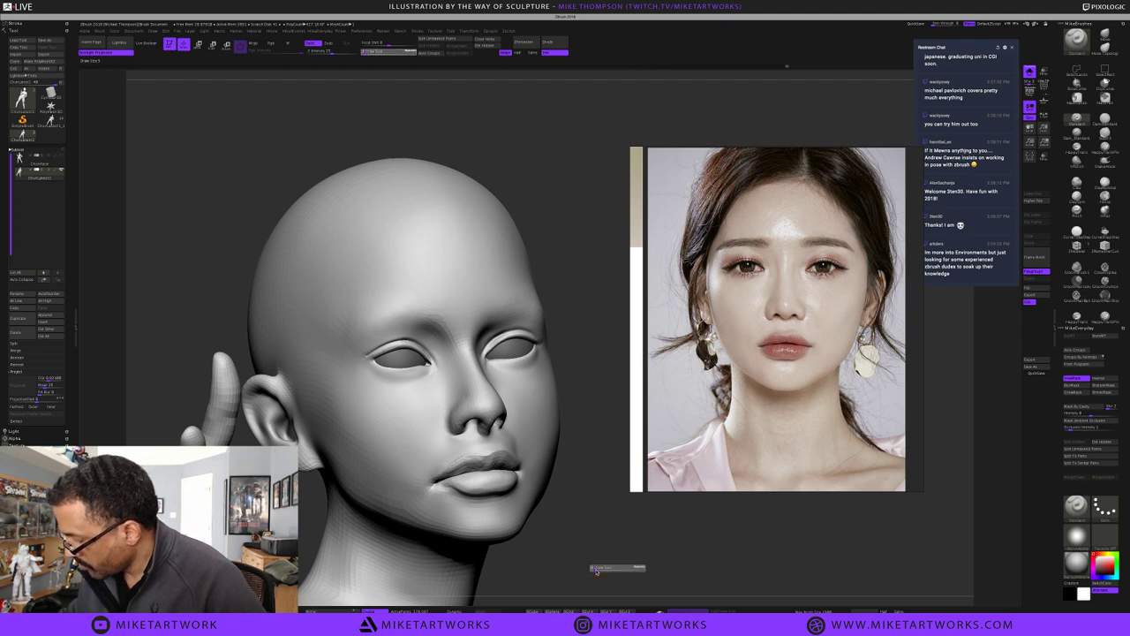
pyautogui.click(596, 572)
pyautogui.keyDown('shift'); pyautogui.moveTo(448, 469); pyautogui.dragTo(454, 468); pyautogui.keyUp('shift')
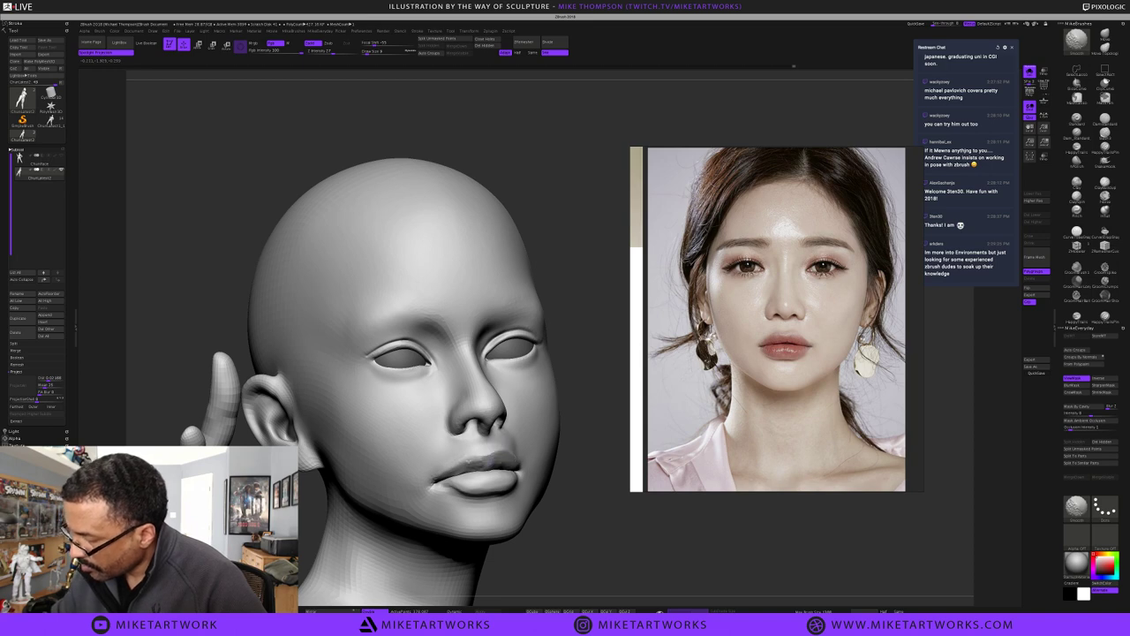
# Resize the Standard brush and refine the fullness of the lips and the area above the upper lip
pyautogui.press('s')
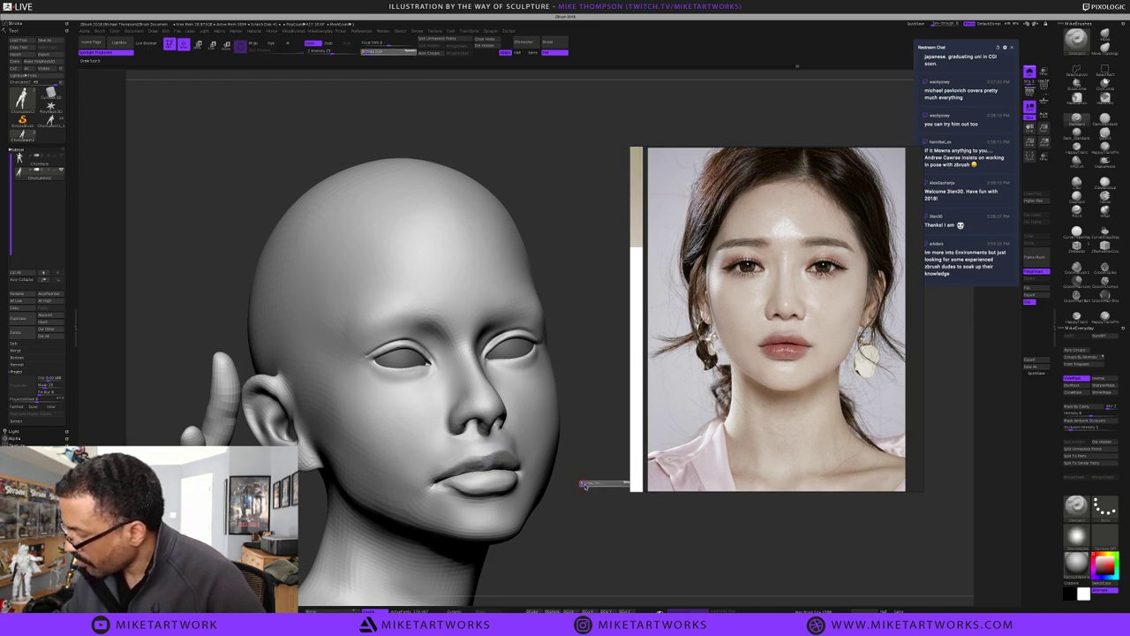
pyautogui.moveTo(597, 491); pyautogui.dragTo(503, 447)
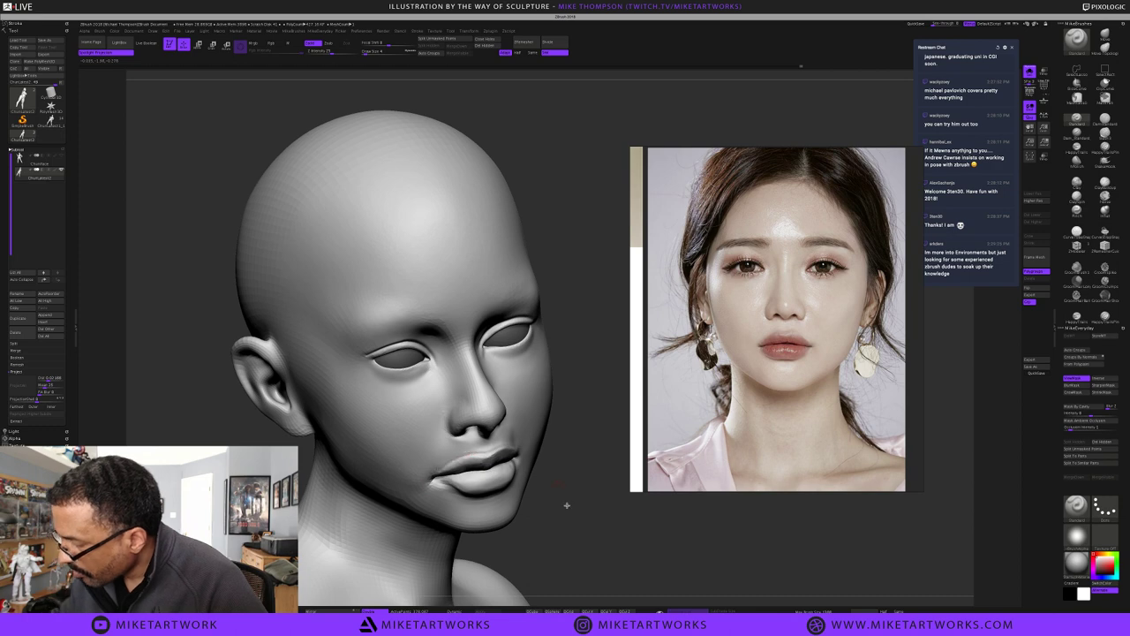
pyautogui.moveTo(565, 503); pyautogui.dragTo(495, 481)
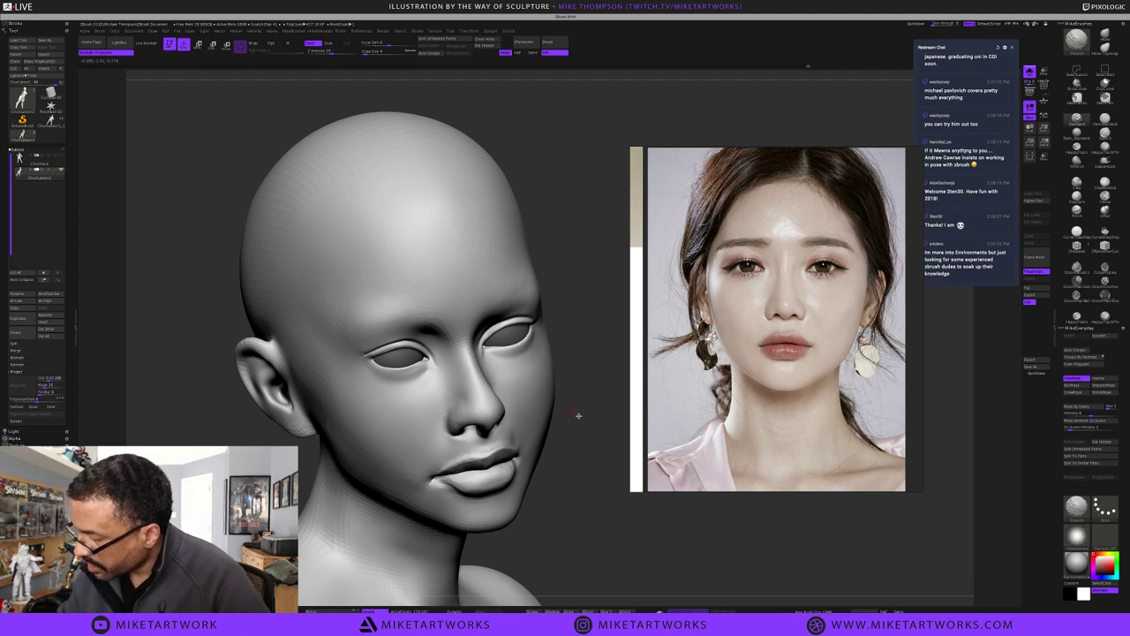
pyautogui.moveTo(578, 412)
pyautogui.mouseDown()
pyautogui.moveTo(585, 396)
pyautogui.moveTo(555, 403)
pyautogui.moveTo(505, 444)
pyautogui.mouseUp()
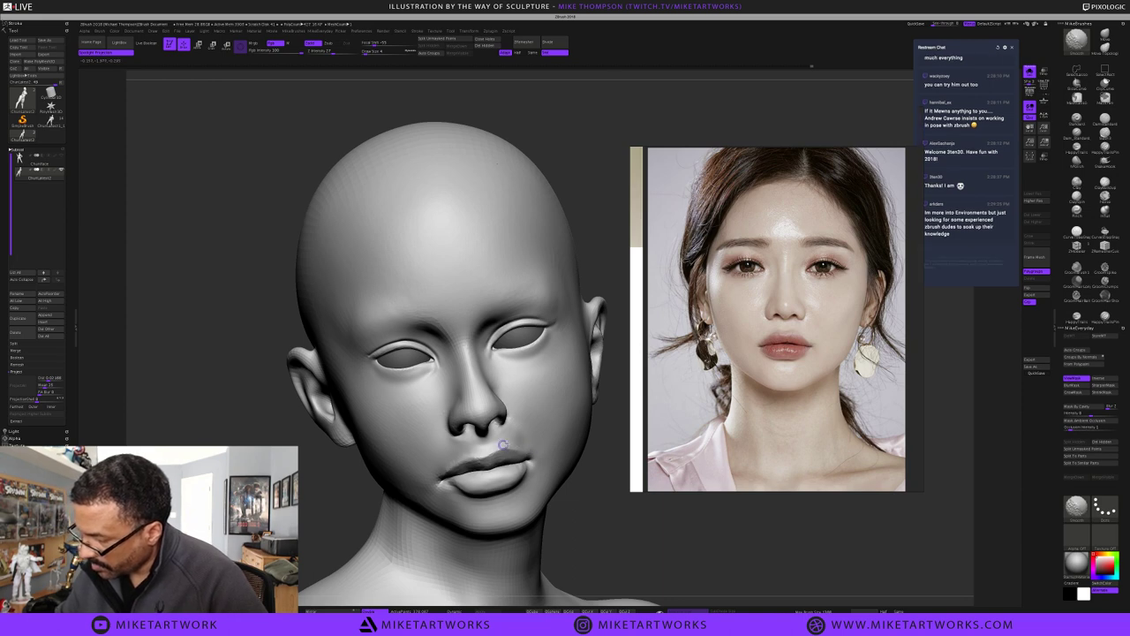
# Reshape the cupid's bow and upper lip with a resized Move brush, smoothing the lip surface
pyautogui.click(1104, 36)
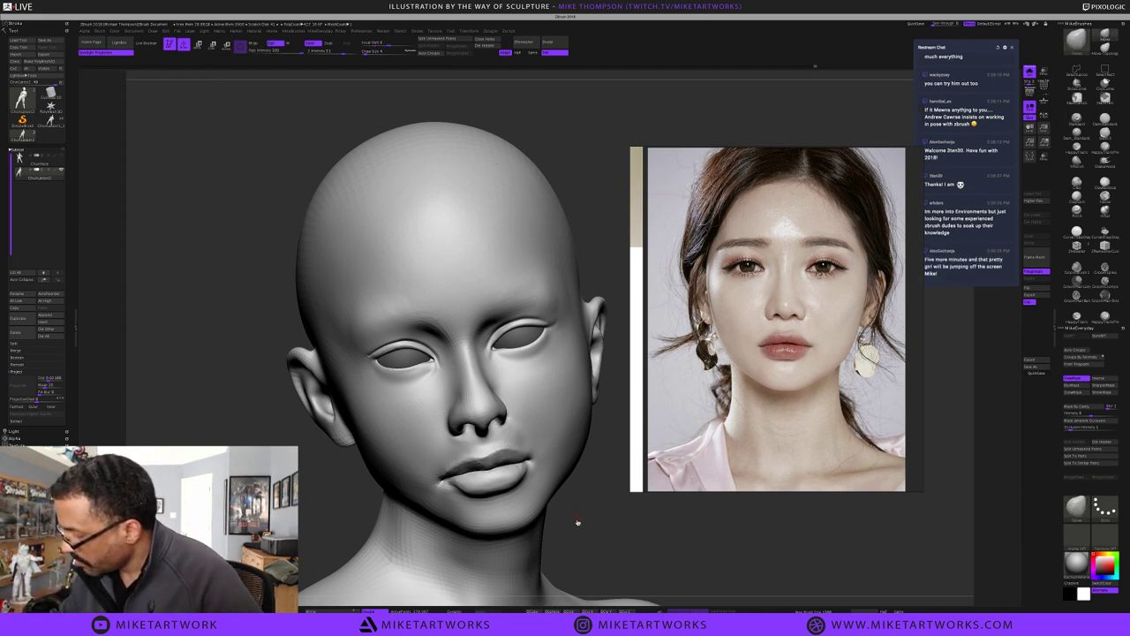
pyautogui.press('s')
pyautogui.click(580, 520)
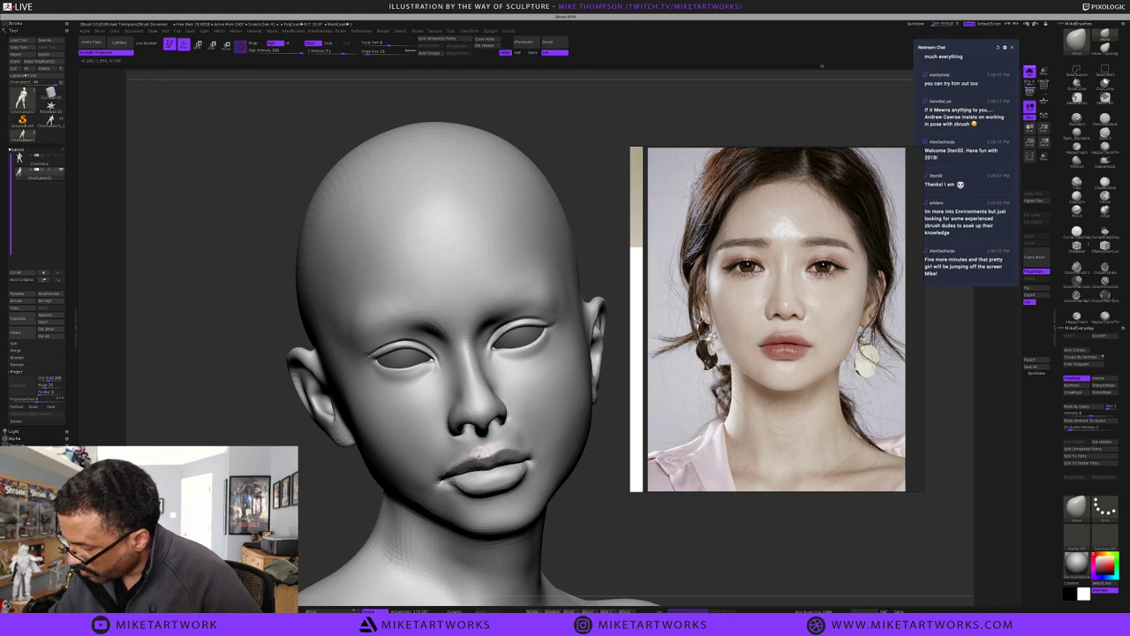
pyautogui.moveTo(601, 453); pyautogui.dragTo(603, 410)
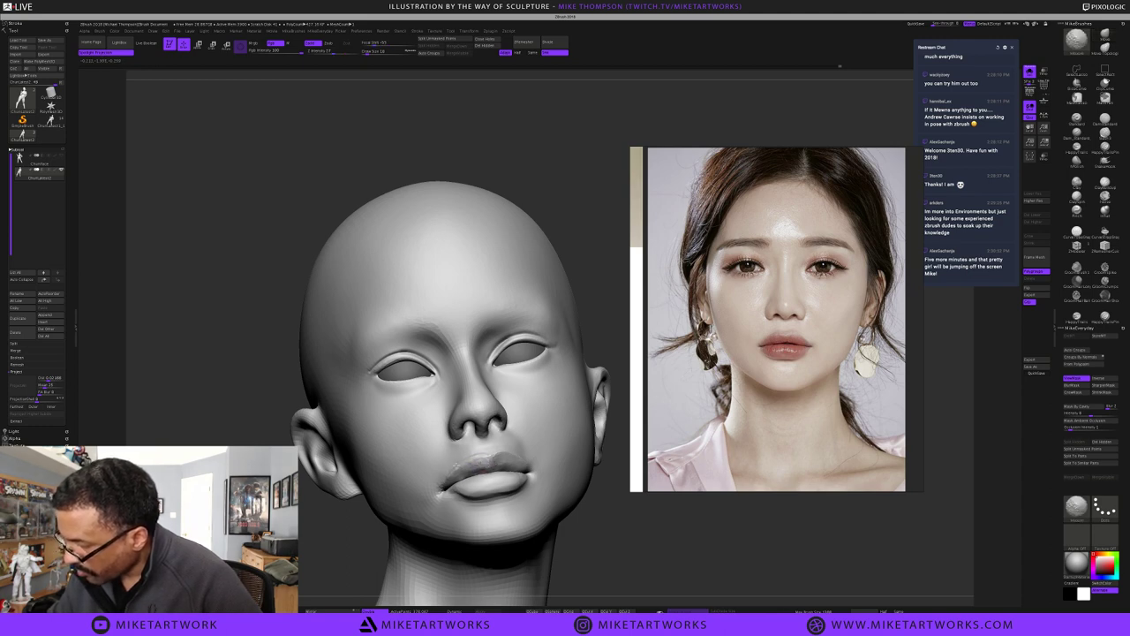
pyautogui.moveTo(598, 474)
pyautogui.mouseDown()
pyautogui.moveTo(612, 479)
pyautogui.moveTo(560, 449)
pyautogui.moveTo(565, 429)
pyautogui.moveTo(500, 432)
pyautogui.mouseUp()
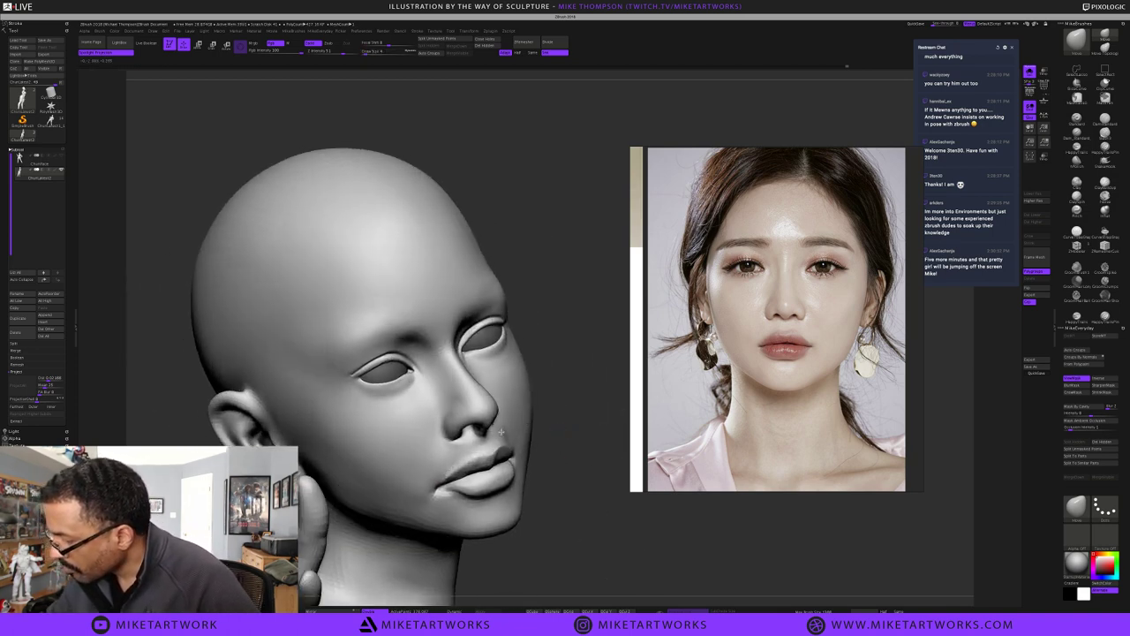
# Build up the area under the nose and beside the mouth with the clay brush and smooth it into the cheeks
pyautogui.hotkey('shift', 'f')
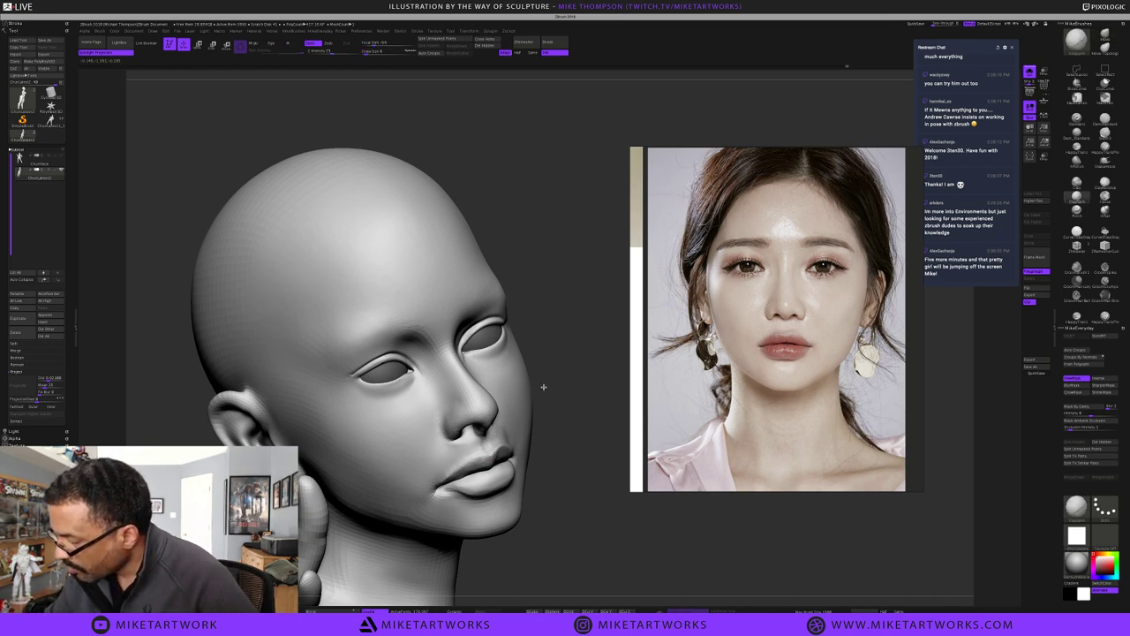
pyautogui.moveTo(543, 387); pyautogui.dragTo(587, 363)
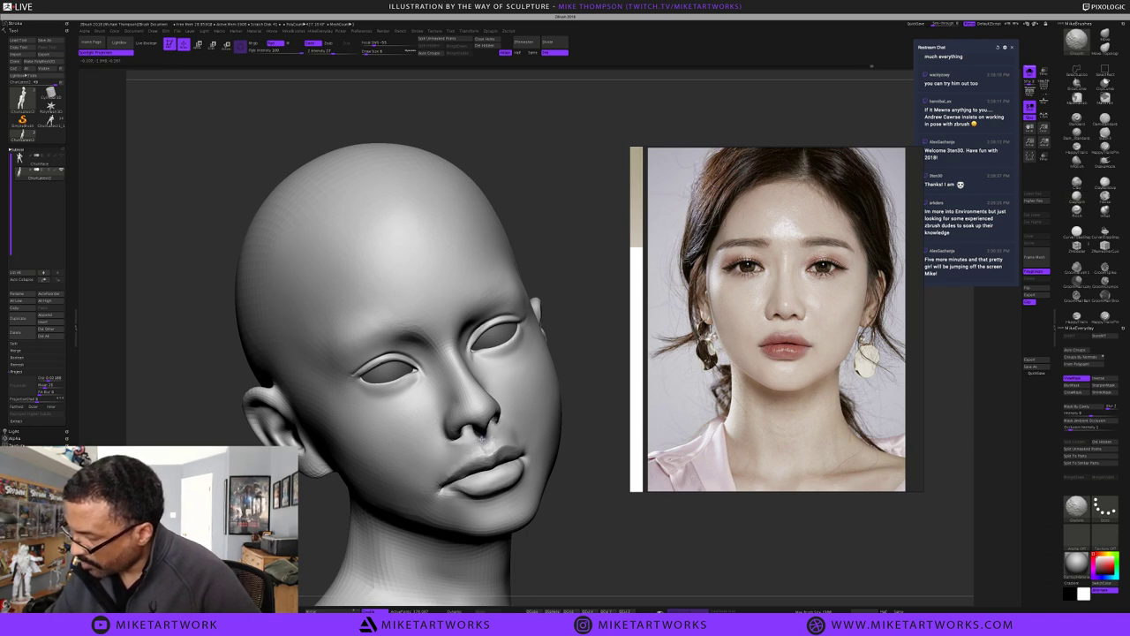
pyautogui.moveTo(593, 482)
pyautogui.mouseDown()
pyautogui.moveTo(606, 447)
pyautogui.moveTo(548, 432)
pyautogui.mouseUp()
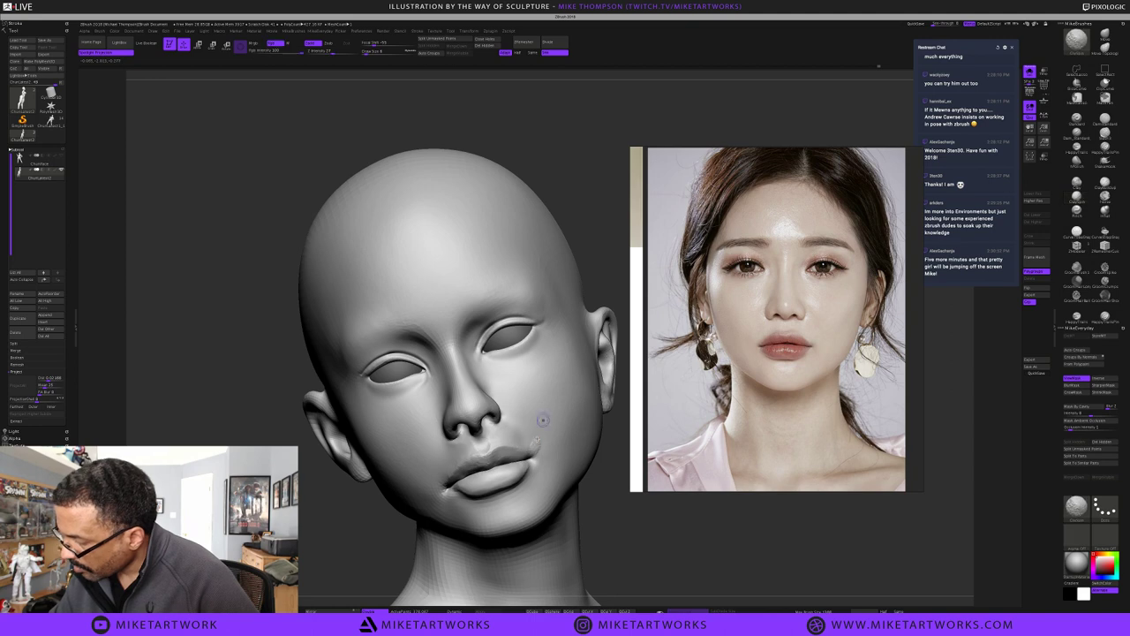
pyautogui.press('1')
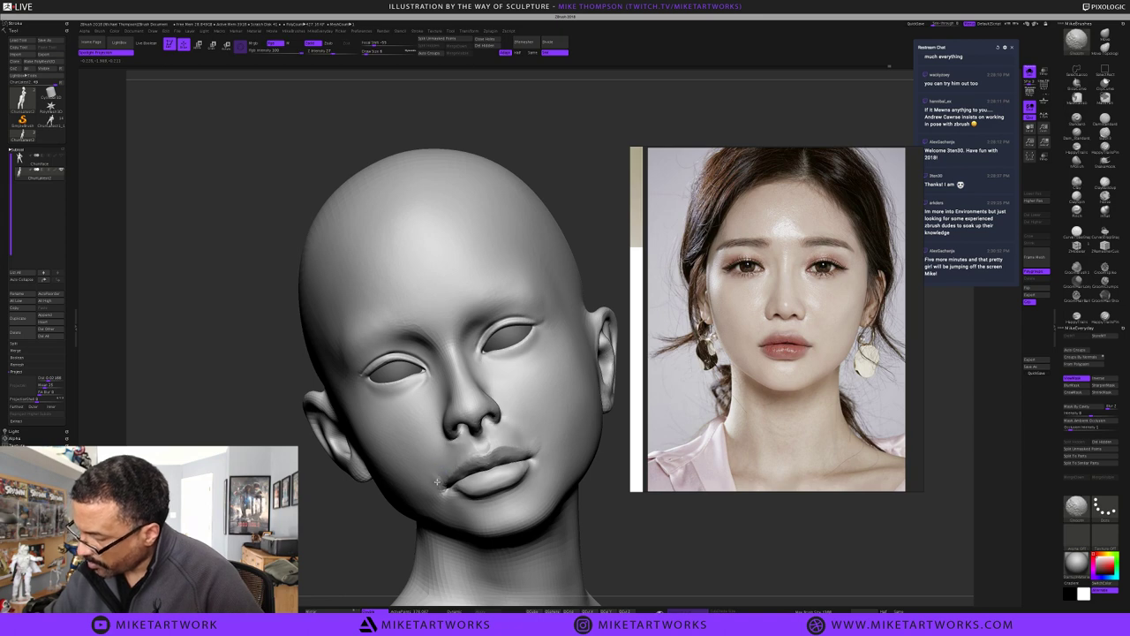
# Enlarge the Move brush and adjust the contour of the chin and lower jaw
pyautogui.press('shift')
pyautogui.press('s')
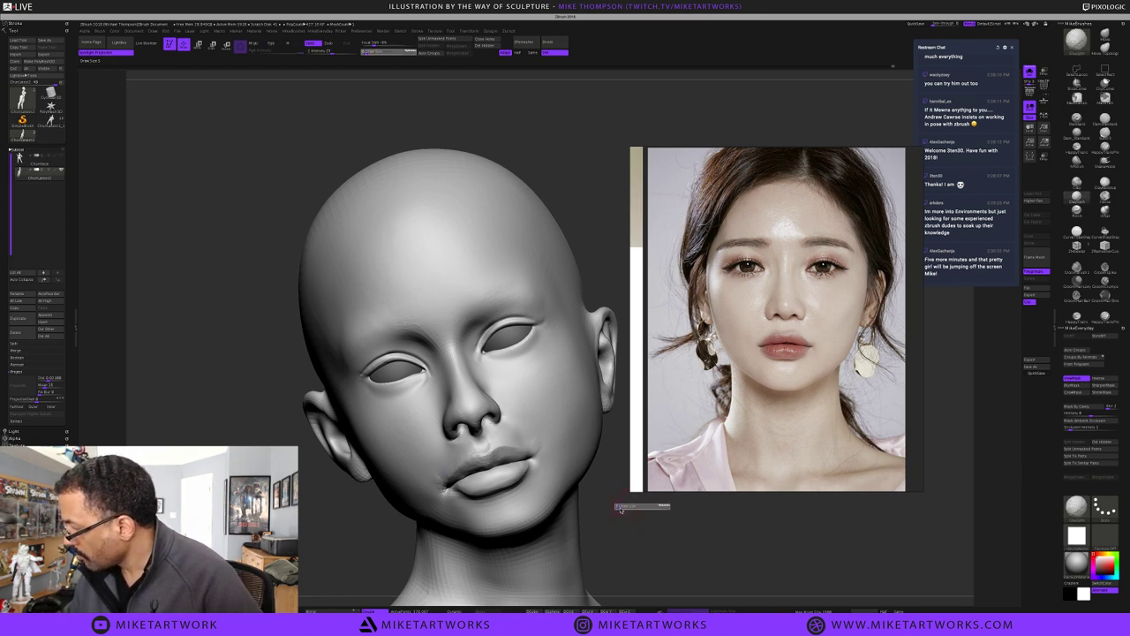
pyautogui.click(620, 508)
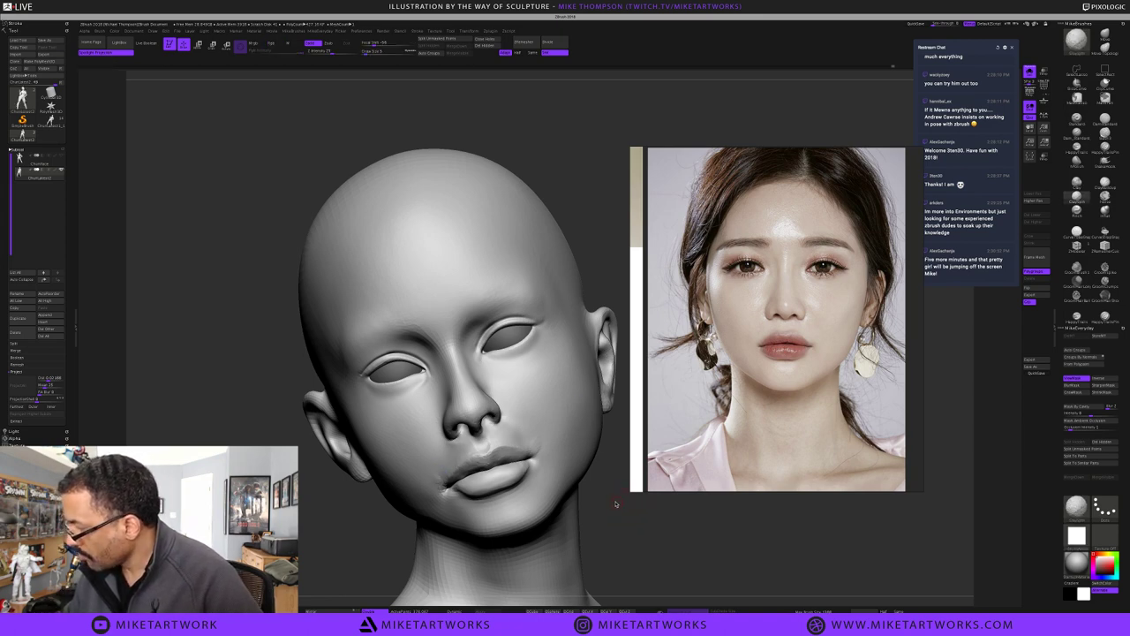
pyautogui.click(1106, 35)
pyautogui.press('s')
pyautogui.click(616, 550)
pyautogui.press('s')
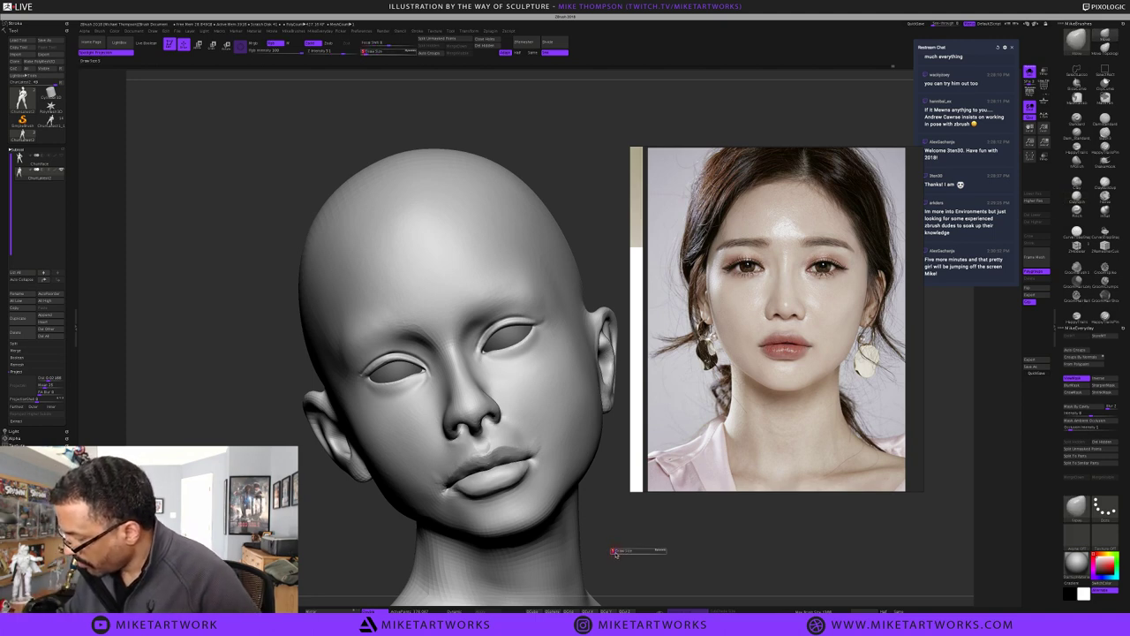
pyautogui.click(619, 554)
pyautogui.press('s')
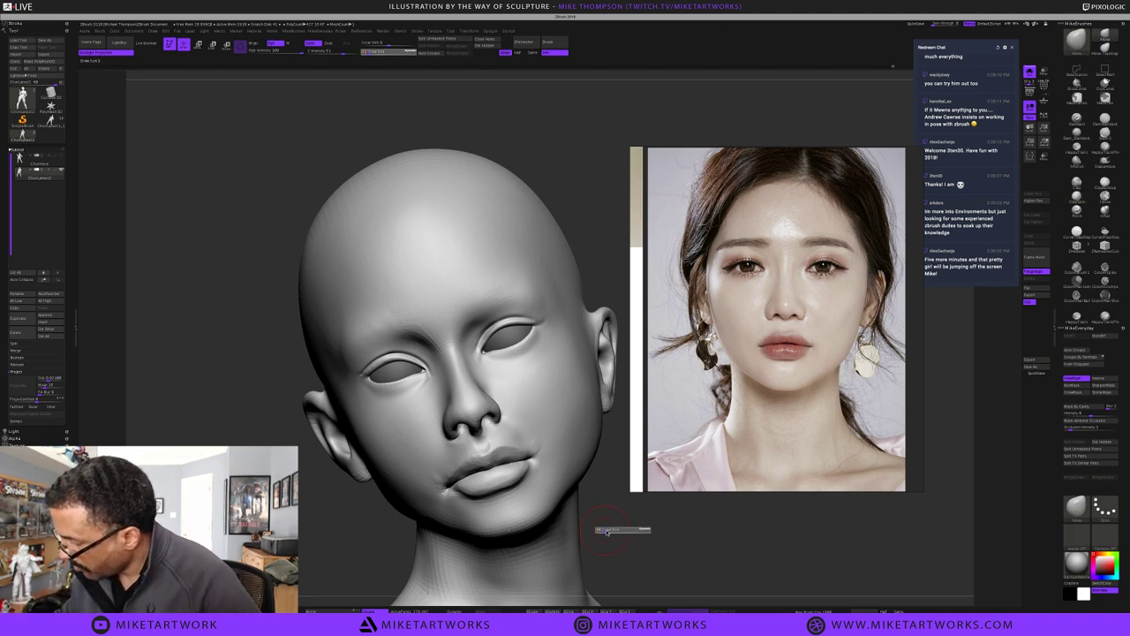
pyautogui.click(623, 531)
pyautogui.moveTo(497, 533); pyautogui.dragTo(497, 537)
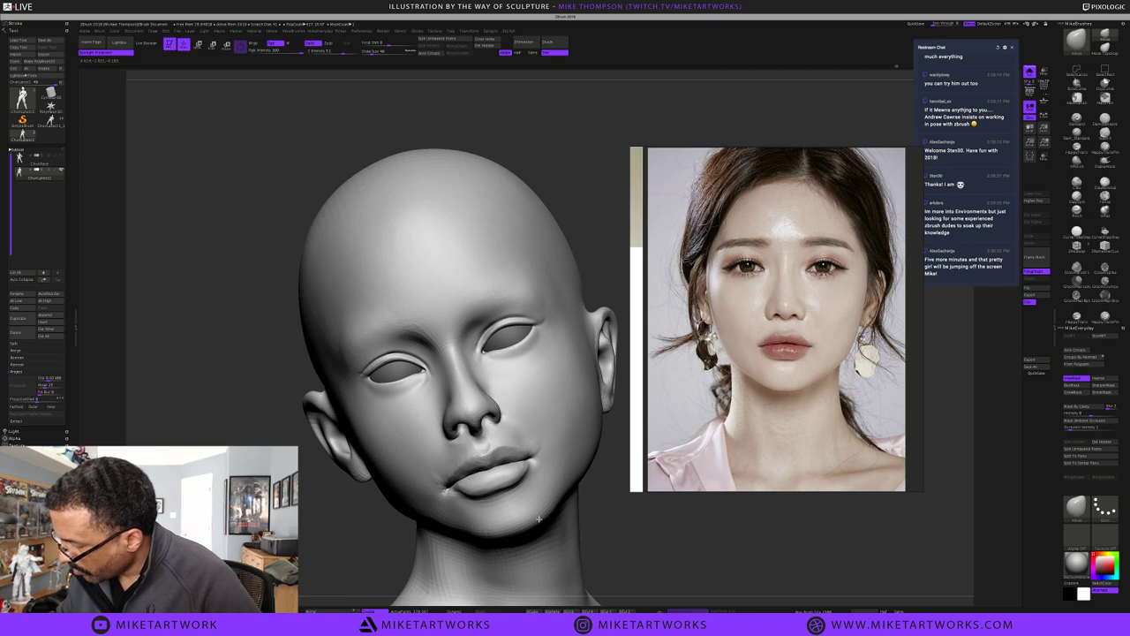
# Reduce the Move brush's size and adjust the lips and lower face from several angles
pyautogui.moveTo(629, 524)
pyautogui.mouseDown()
pyautogui.moveTo(568, 376)
pyautogui.moveTo(498, 294)
pyautogui.moveTo(564, 269)
pyautogui.moveTo(586, 315)
pyautogui.moveTo(517, 404)
pyautogui.mouseUp()
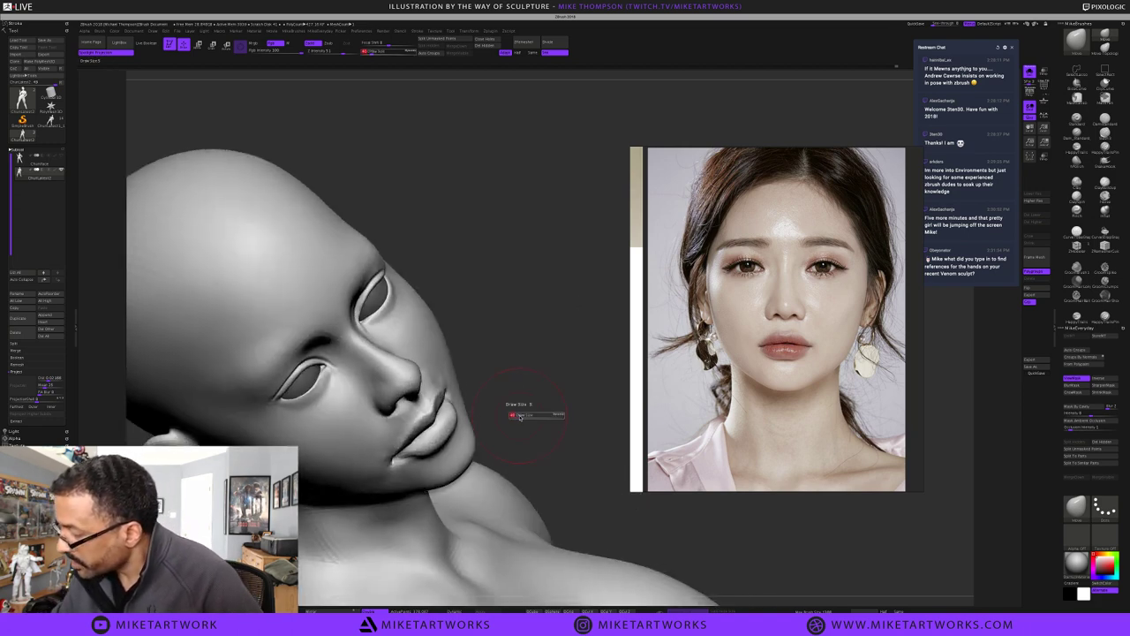
pyautogui.press('s')
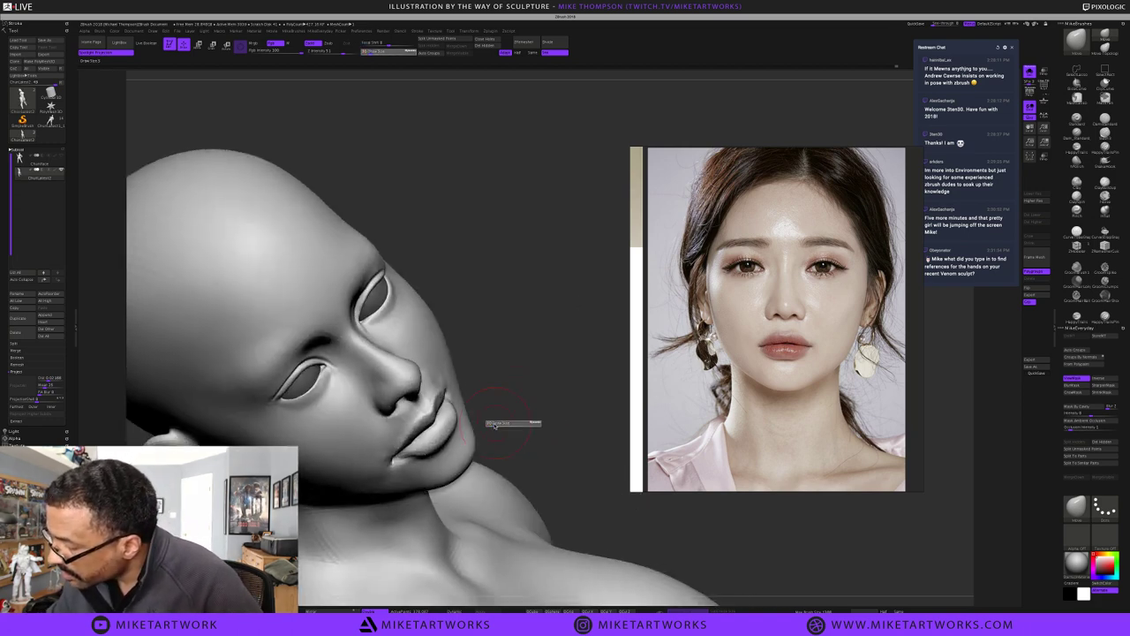
pyautogui.press('s')
pyautogui.click(493, 425)
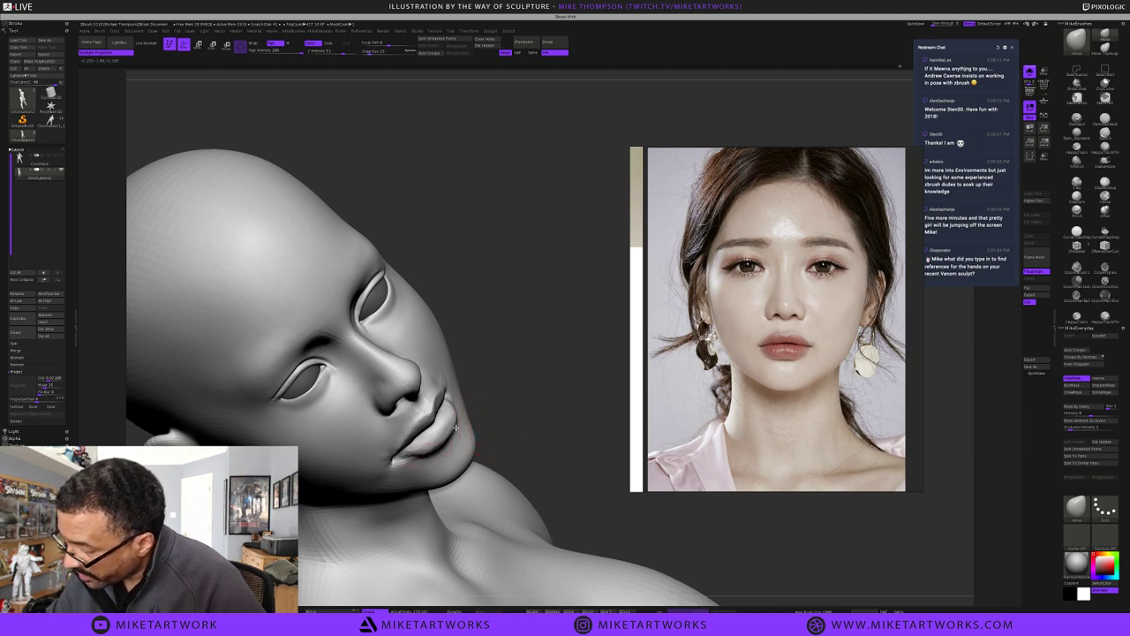
pyautogui.moveTo(534, 361)
pyautogui.mouseDown()
pyautogui.moveTo(540, 393)
pyautogui.moveTo(521, 351)
pyautogui.mouseUp()
pyautogui.moveTo(598, 290); pyautogui.dragTo(534, 370)
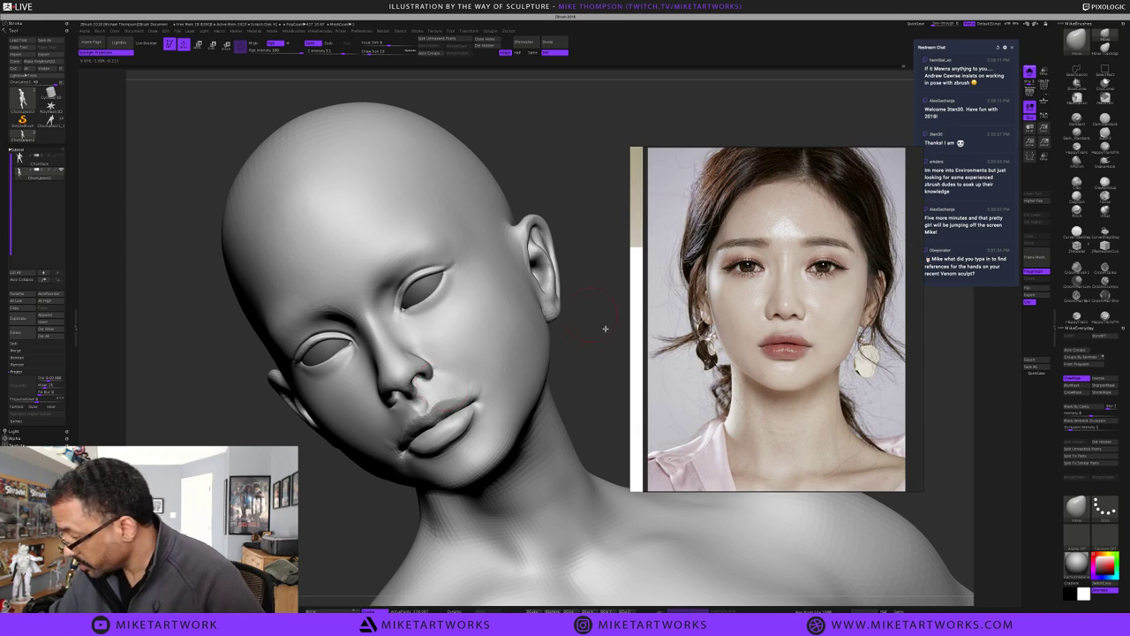
pyautogui.moveTo(604, 329)
pyautogui.mouseDown()
pyautogui.moveTo(581, 290)
pyautogui.moveTo(489, 334)
pyautogui.mouseUp()
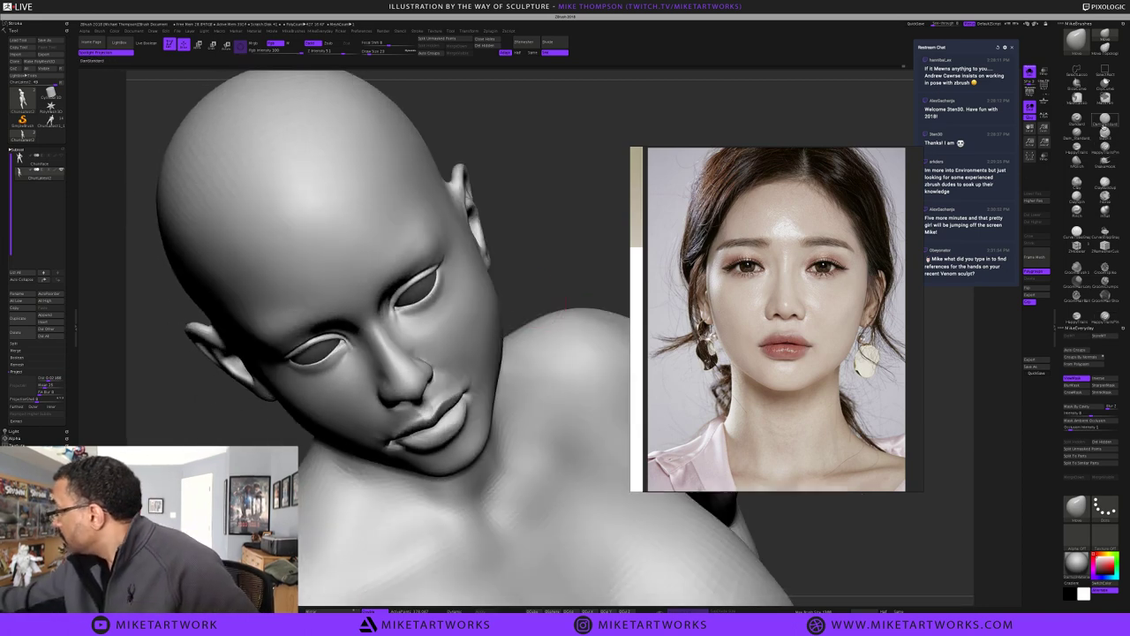
# Define the creases around the eyelids and mouth with the DamStandard brush
pyautogui.click(1105, 128)
pyautogui.moveTo(570, 264); pyautogui.dragTo(558, 271)
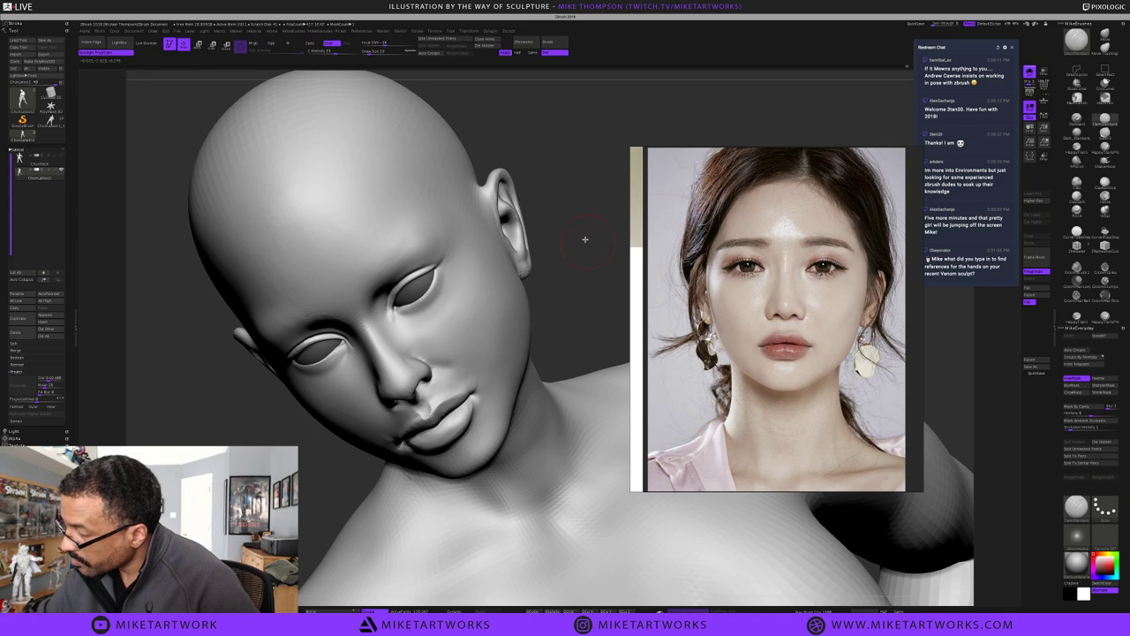
pyautogui.moveTo(586, 238); pyautogui.dragTo(589, 221)
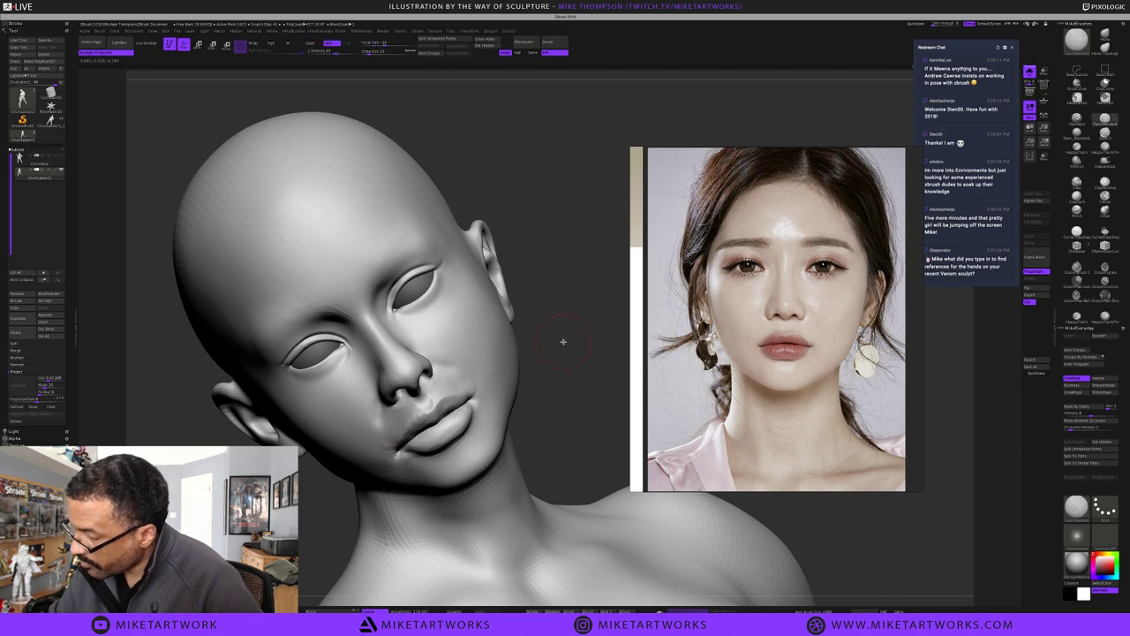
pyautogui.moveTo(562, 341)
pyautogui.mouseDown()
pyautogui.moveTo(545, 350)
pyautogui.moveTo(548, 305)
pyautogui.moveTo(536, 298)
pyautogui.mouseUp()
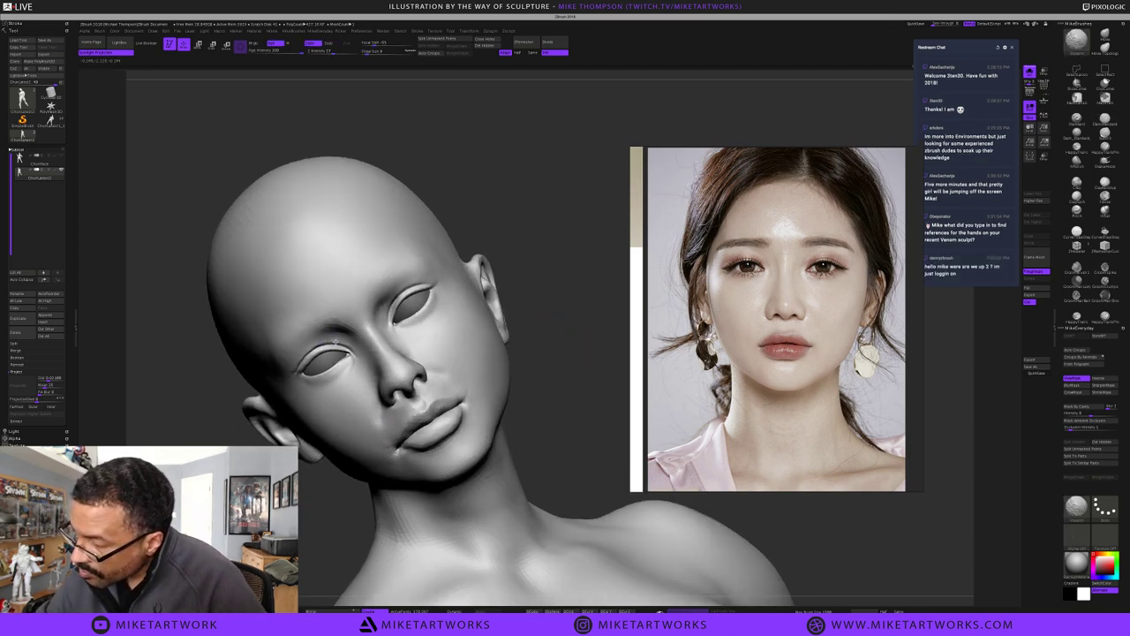
# Smooth the eyelids and brow area, and refine the lines around the eyes with the DamStandard brush
pyautogui.keyDown('shift'); pyautogui.moveTo(527, 227); pyautogui.dragTo(309, 348); pyautogui.keyUp('shift')
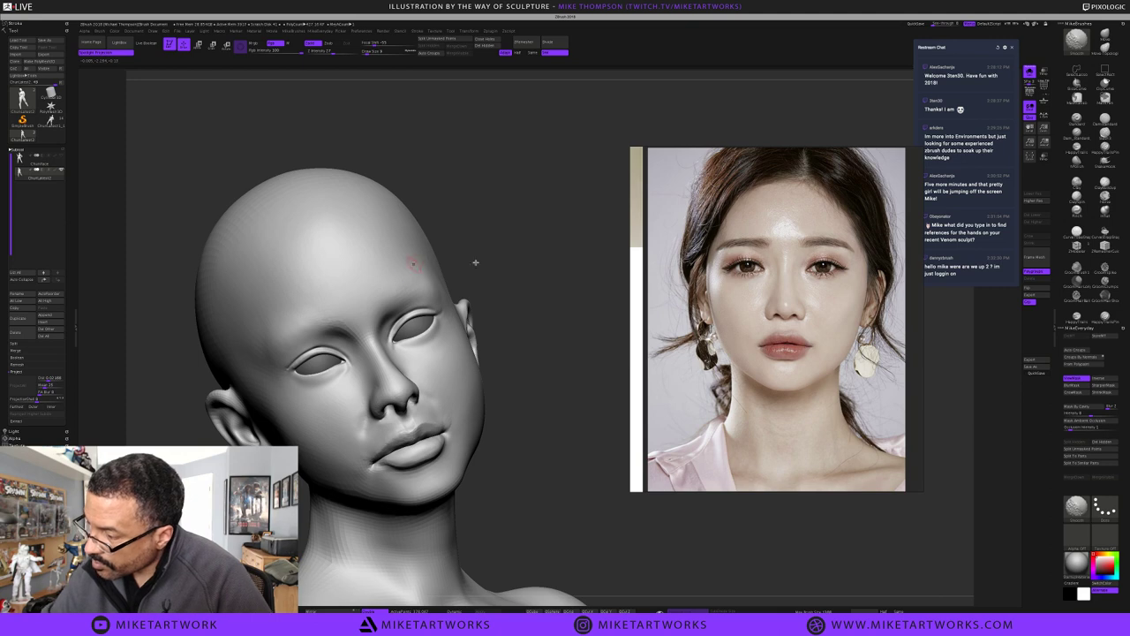
pyautogui.moveTo(497, 284); pyautogui.dragTo(501, 286)
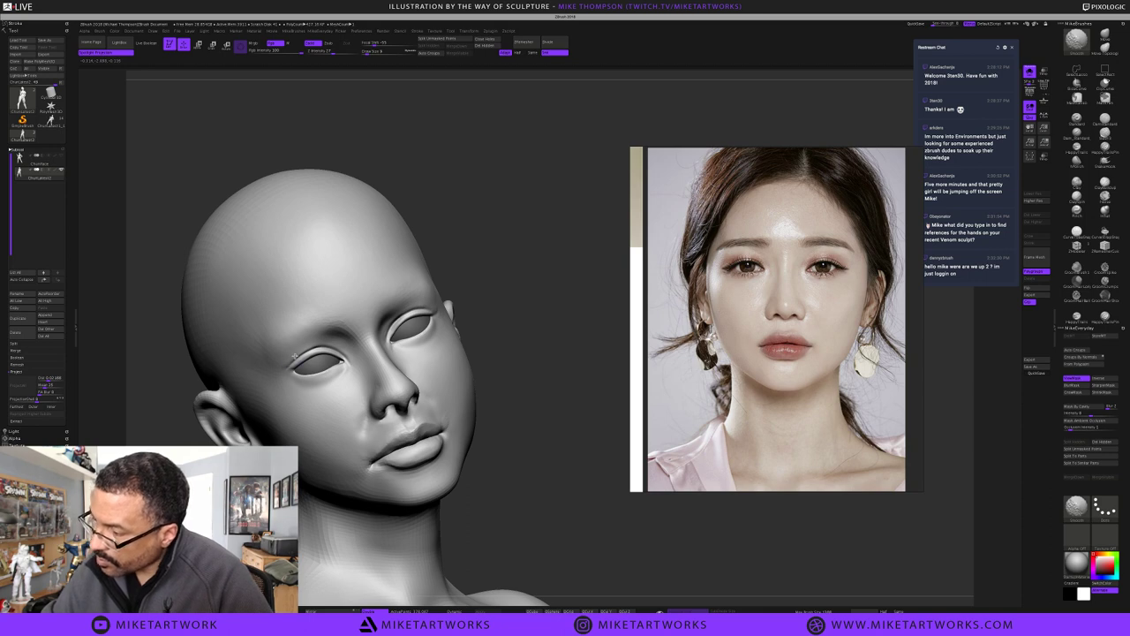
pyautogui.moveTo(530, 346); pyautogui.dragTo(622, 348)
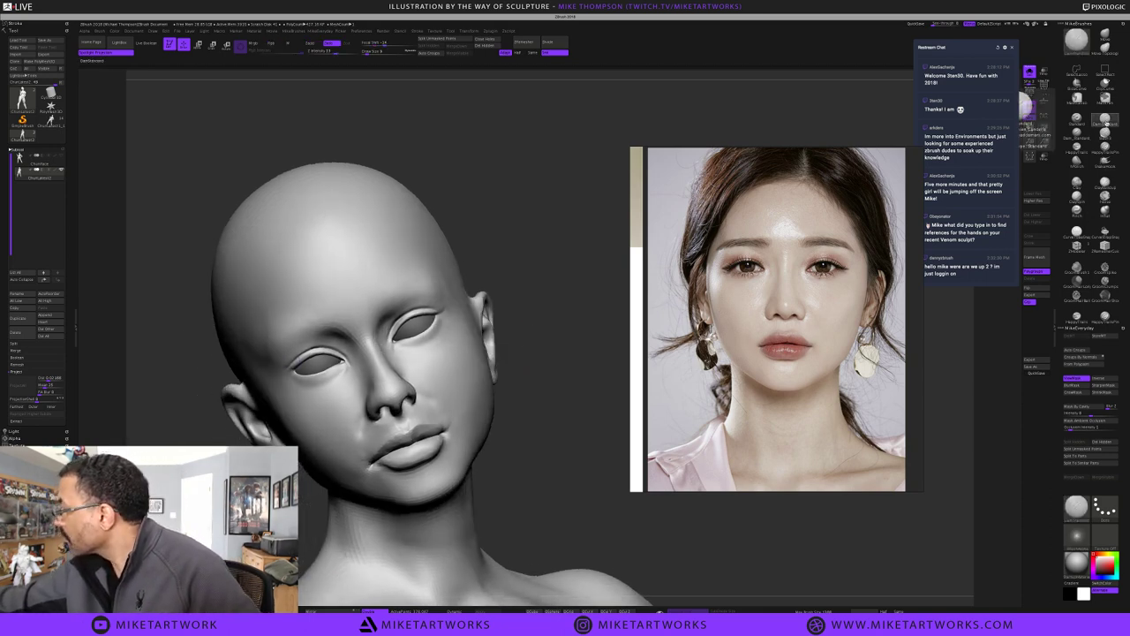
pyautogui.press('b')
pyautogui.moveTo(557, 268); pyautogui.dragTo(547, 261)
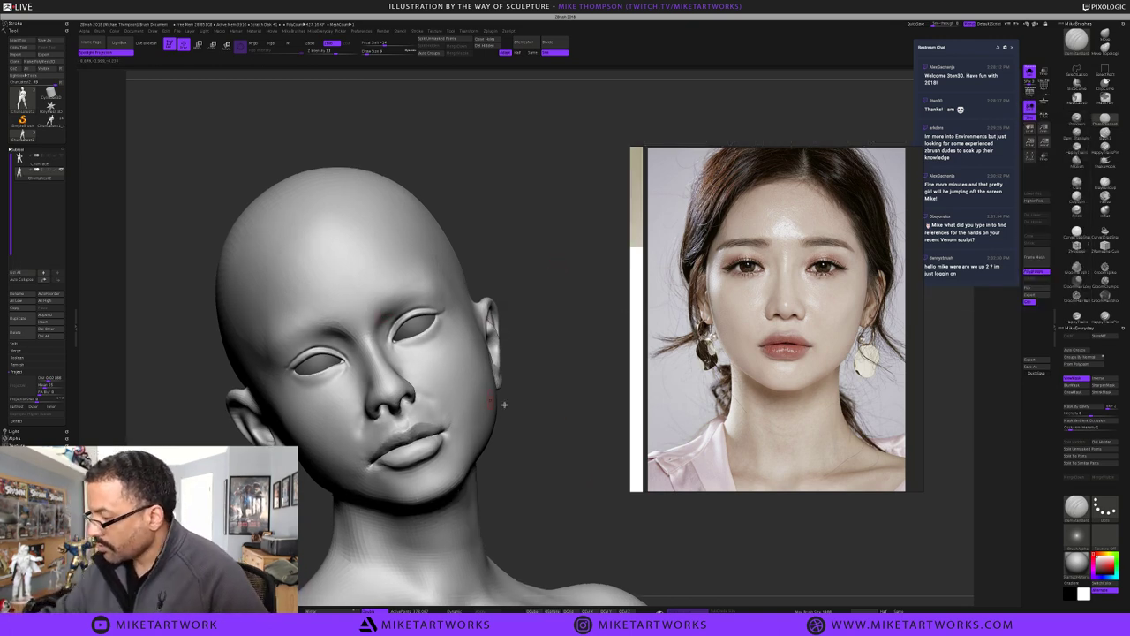
# Reduce the brush size and smooth the area between the nose and upper lip
pyautogui.press('s')
pyautogui.keyDown('shift'); pyautogui.moveTo(426, 406); pyautogui.dragTo(415, 410); pyautogui.keyUp('shift')
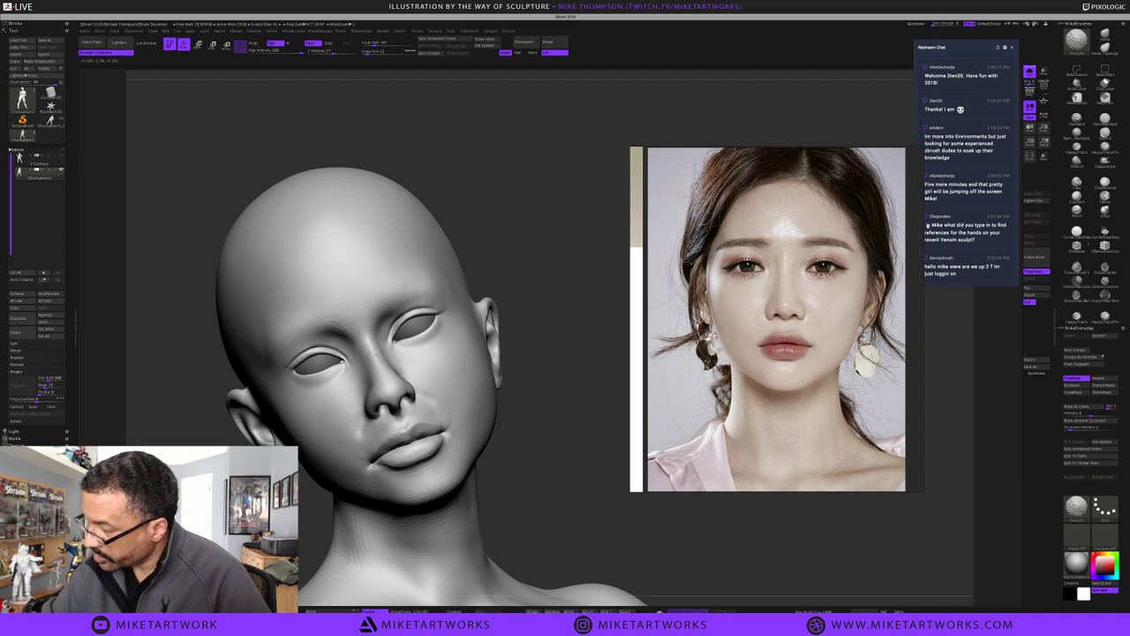
pyautogui.moveTo(562, 423)
pyautogui.mouseDown()
pyautogui.moveTo(578, 454)
pyautogui.moveTo(594, 455)
pyautogui.moveTo(582, 468)
pyautogui.moveTo(548, 376)
pyautogui.mouseUp()
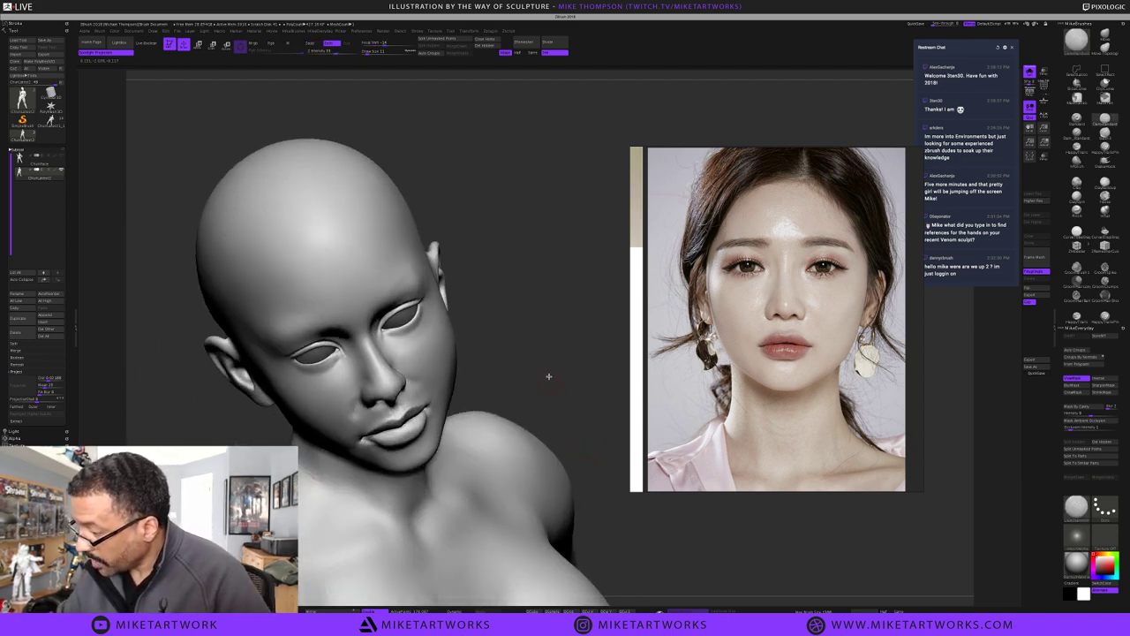
# Reshape the upper and lower lips with the Move brush, working from several angles
pyautogui.click(1104, 36)
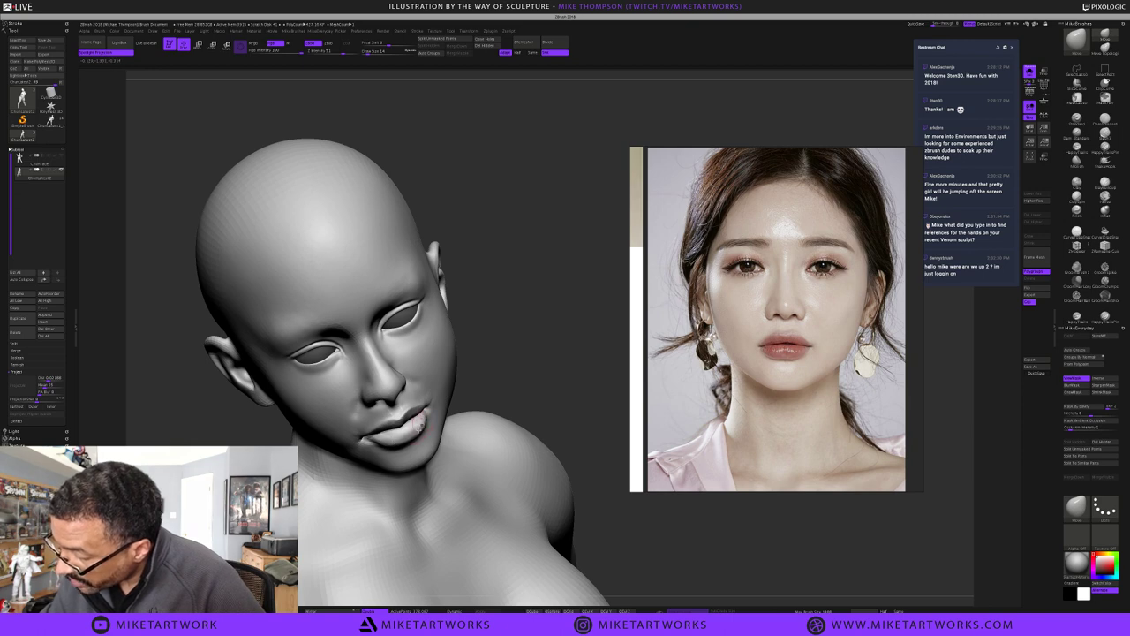
pyautogui.moveTo(557, 295); pyautogui.dragTo(406, 419)
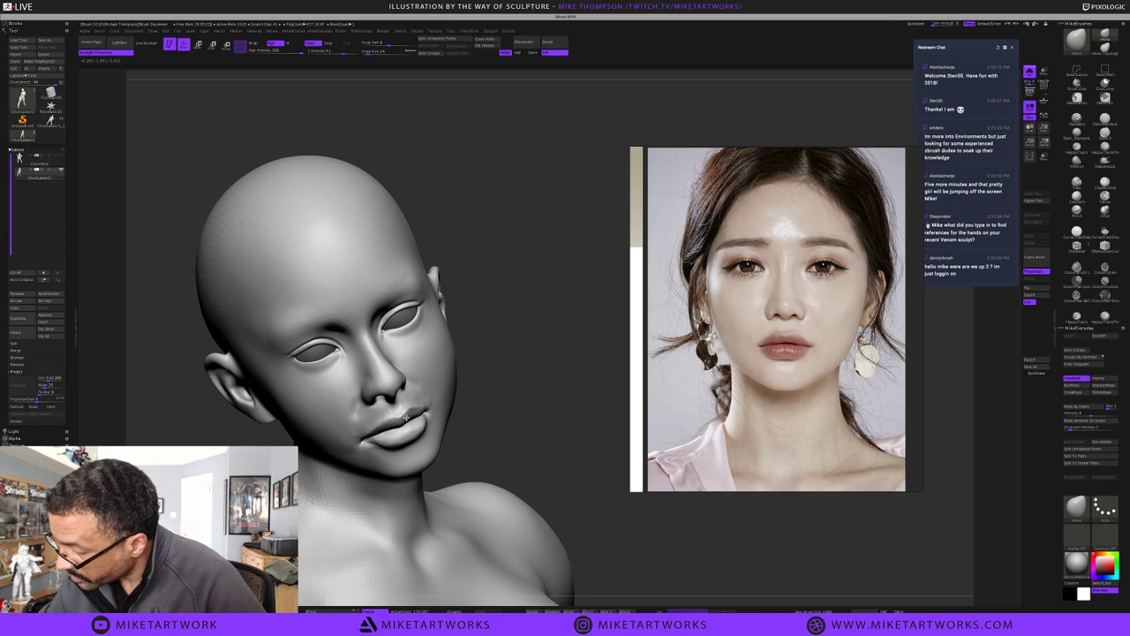
pyautogui.moveTo(512, 359)
pyautogui.mouseDown()
pyautogui.moveTo(504, 320)
pyautogui.moveTo(515, 344)
pyautogui.mouseUp()
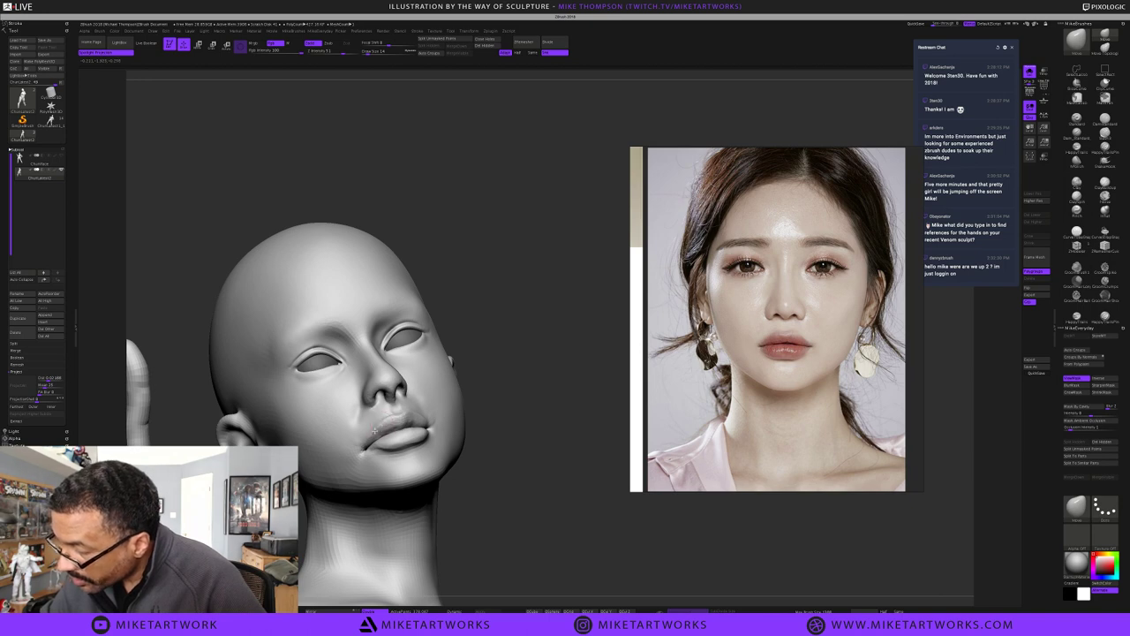
pyautogui.moveTo(525, 382)
pyautogui.mouseDown()
pyautogui.moveTo(529, 397)
pyautogui.moveTo(476, 406)
pyautogui.mouseUp()
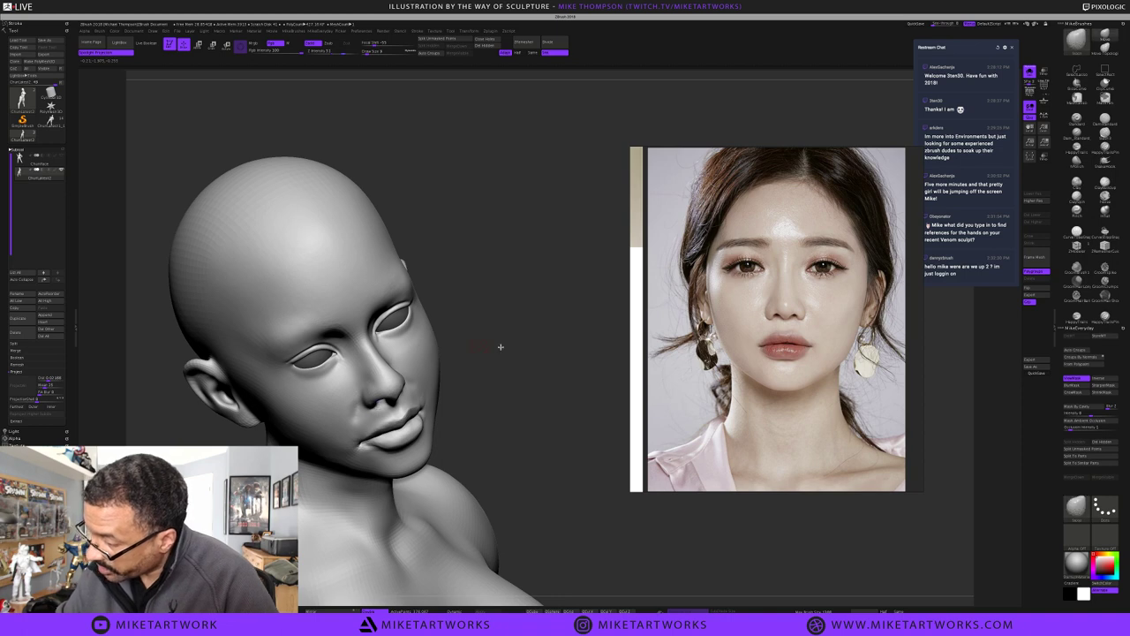
pyautogui.moveTo(497, 348)
pyautogui.mouseDown()
pyautogui.moveTo(504, 337)
pyautogui.moveTo(533, 361)
pyautogui.moveTo(410, 384)
pyautogui.mouseUp()
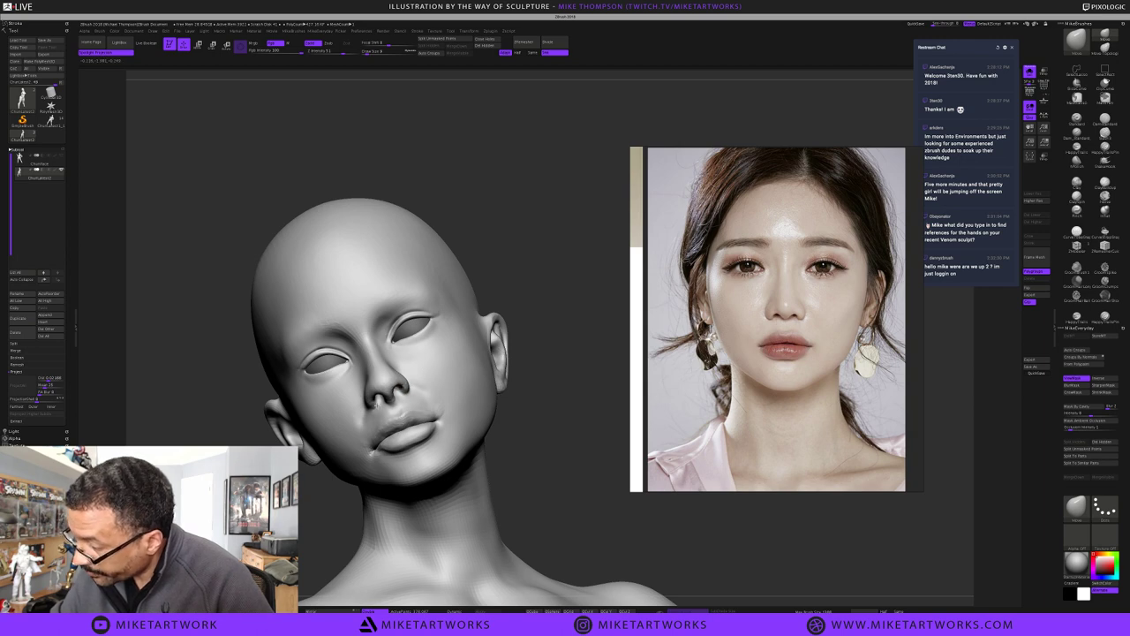
# Smooth the area beside the nostril and adjust the lower lip with the Move brush
pyautogui.moveTo(560, 310)
pyautogui.mouseDown()
pyautogui.moveTo(560, 297)
pyautogui.moveTo(564, 326)
pyautogui.moveTo(562, 308)
pyautogui.mouseUp()
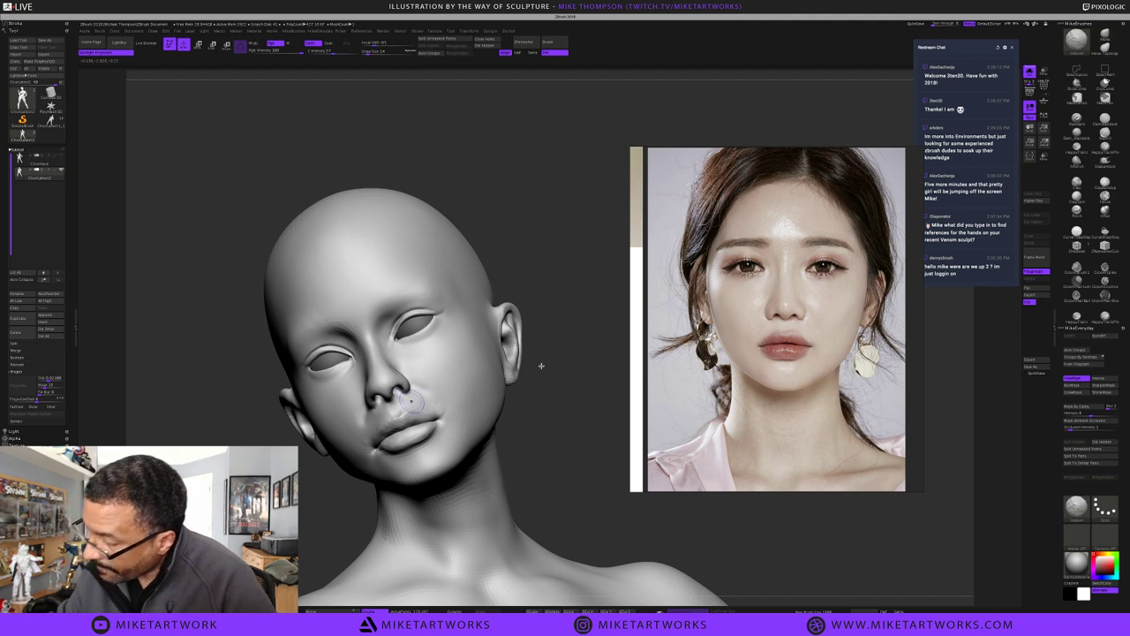
pyautogui.moveTo(577, 429)
pyautogui.mouseDown()
pyautogui.moveTo(553, 418)
pyautogui.moveTo(408, 437)
pyautogui.mouseUp()
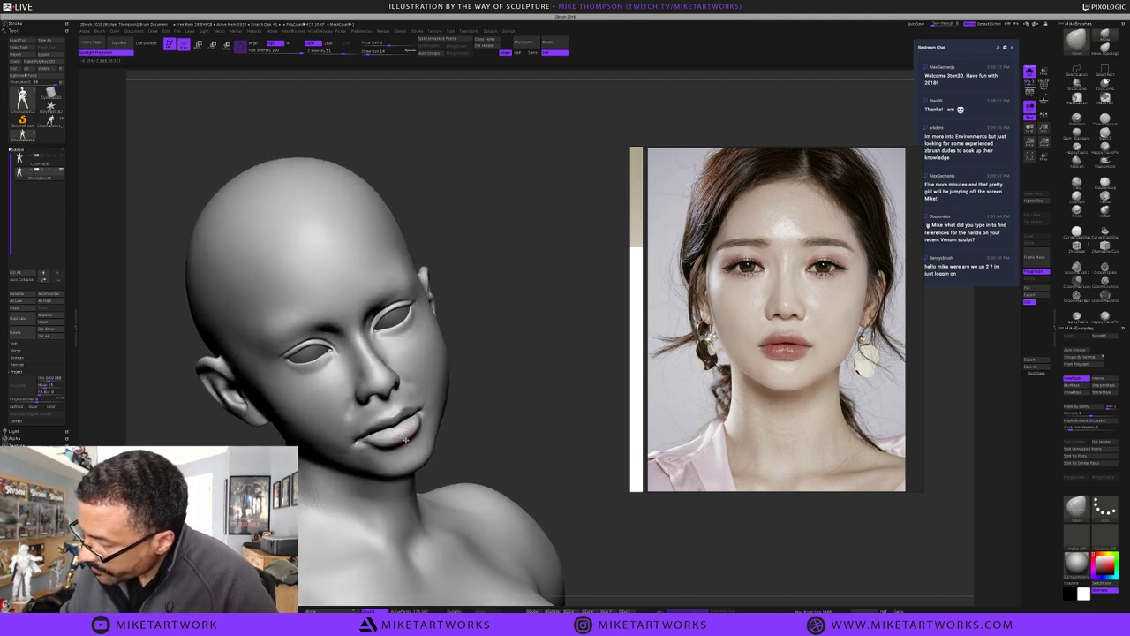
pyautogui.hotkey('shift', 'f')
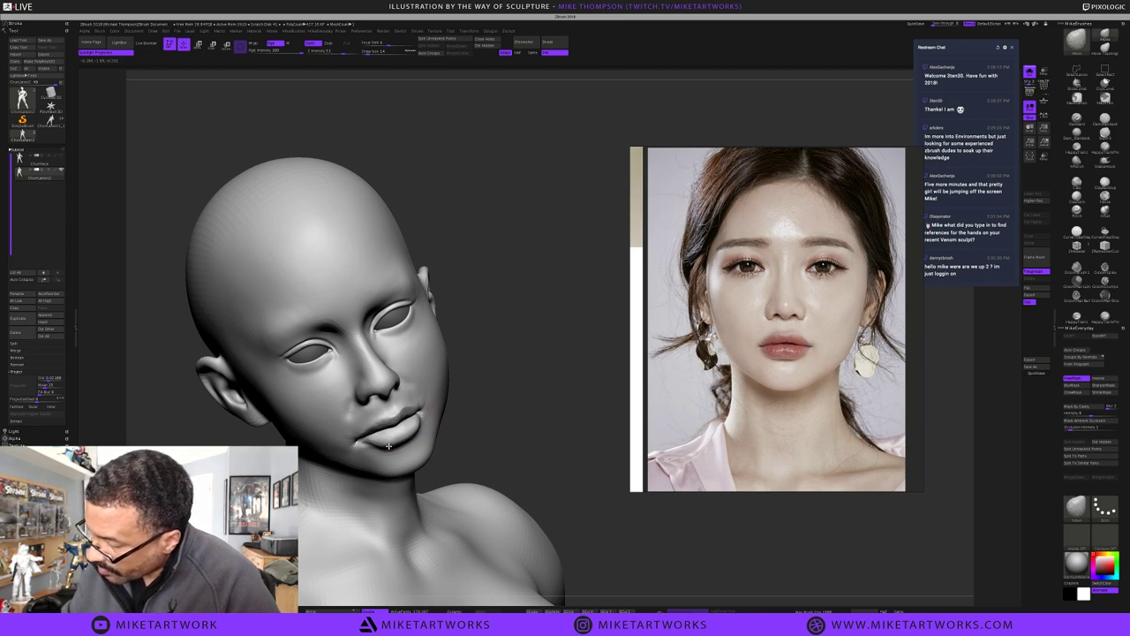
# Switch to a different sculpting brush and refine the surface of the lower lip from several angles
pyautogui.moveTo(512, 404); pyautogui.dragTo(556, 419)
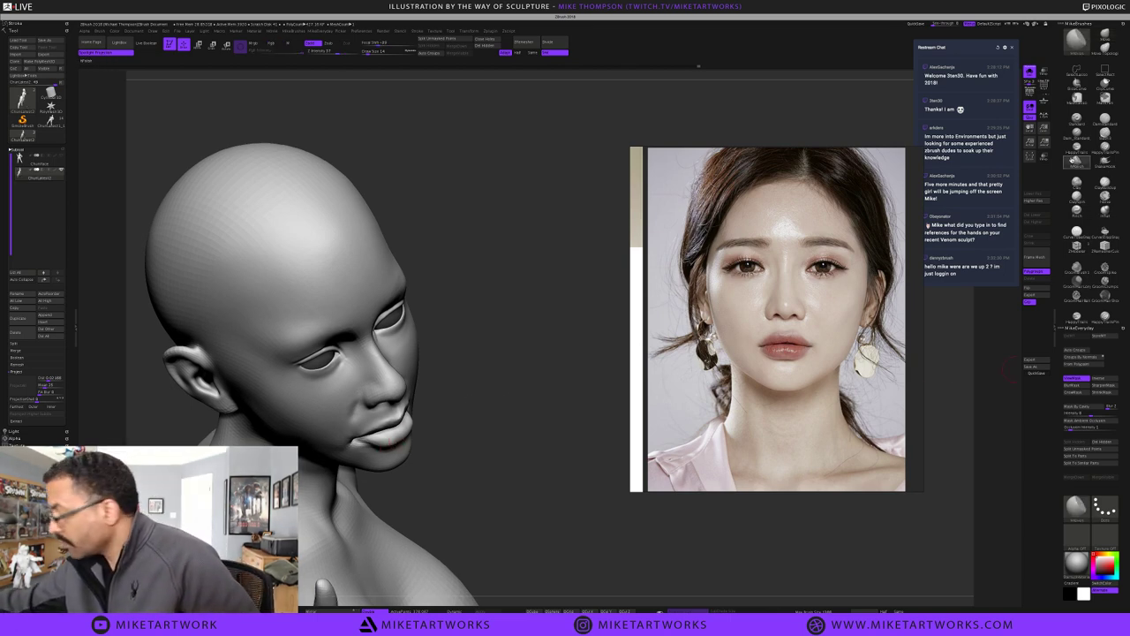
pyautogui.moveTo(465, 447); pyautogui.dragTo(441, 434)
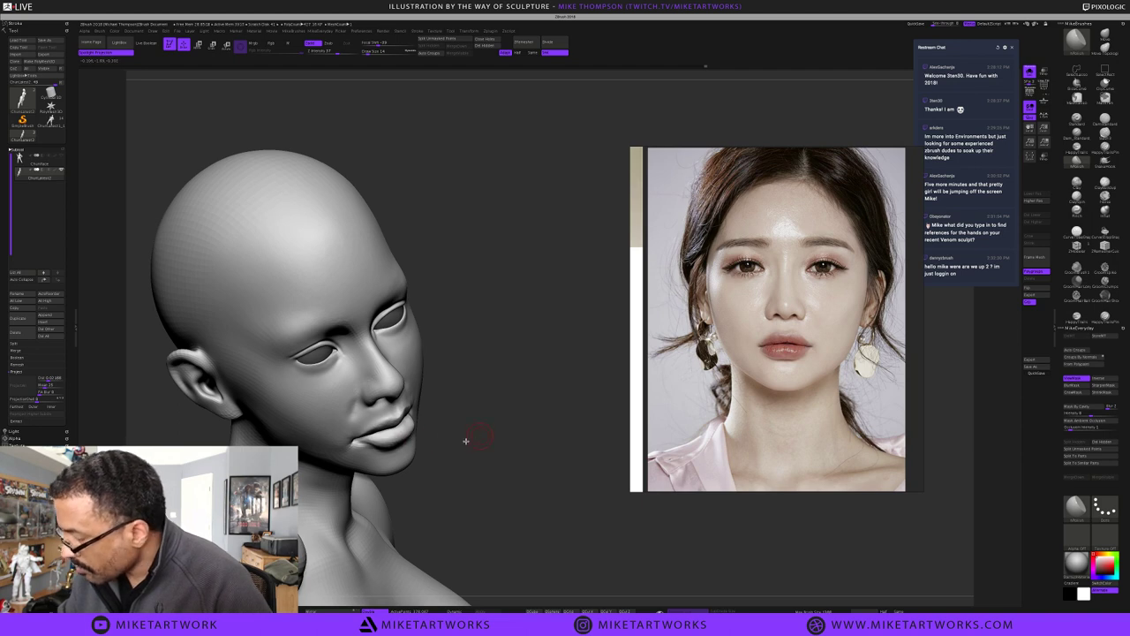
pyautogui.moveTo(466, 441); pyautogui.dragTo(413, 431)
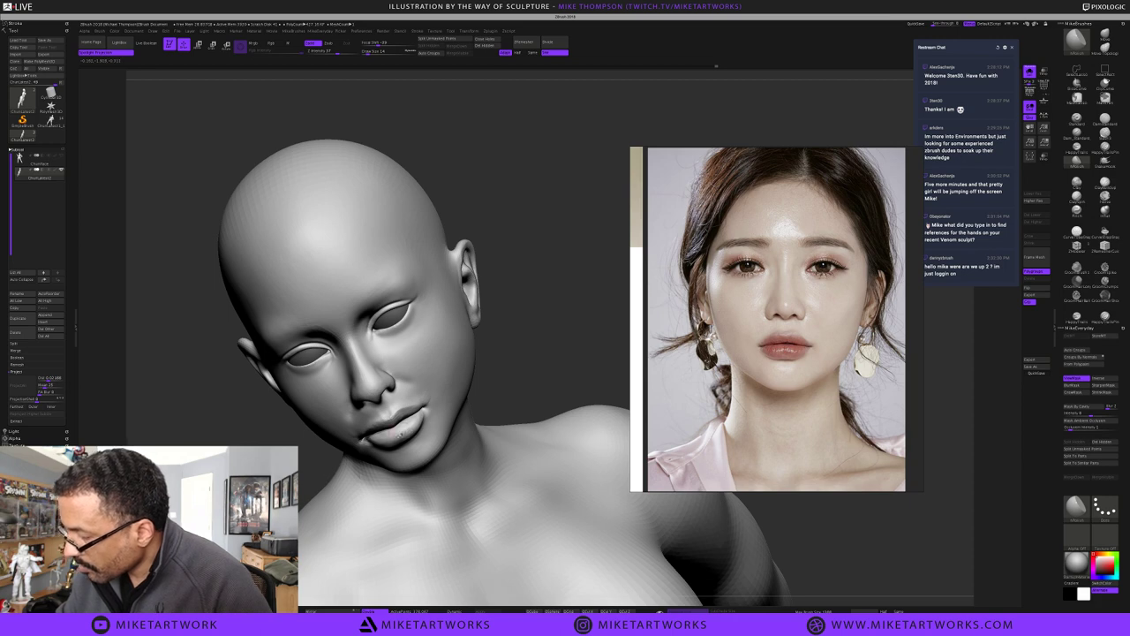
pyautogui.moveTo(531, 342)
pyautogui.keyDown('alt'); pyautogui.mouseDown()
pyautogui.moveTo(563, 368)
pyautogui.moveTo(552, 370)
pyautogui.moveTo(517, 293)
pyautogui.moveTo(523, 352)
pyautogui.moveTo(520, 283)
pyautogui.moveTo(530, 303)
pyautogui.mouseUp(); pyautogui.keyUp('alt')
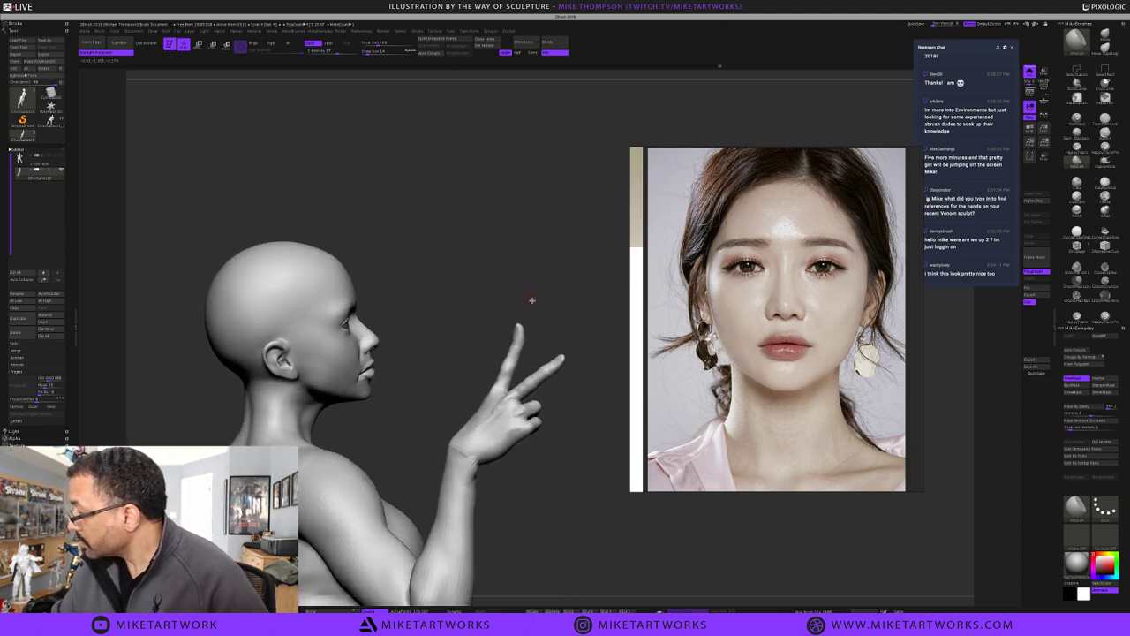
# Enlarge the Move brush and adjust the nose and forehead contour in side view
pyautogui.click(1105, 37)
pyautogui.press('s')
pyautogui.moveTo(401, 333); pyautogui.dragTo(408, 333)
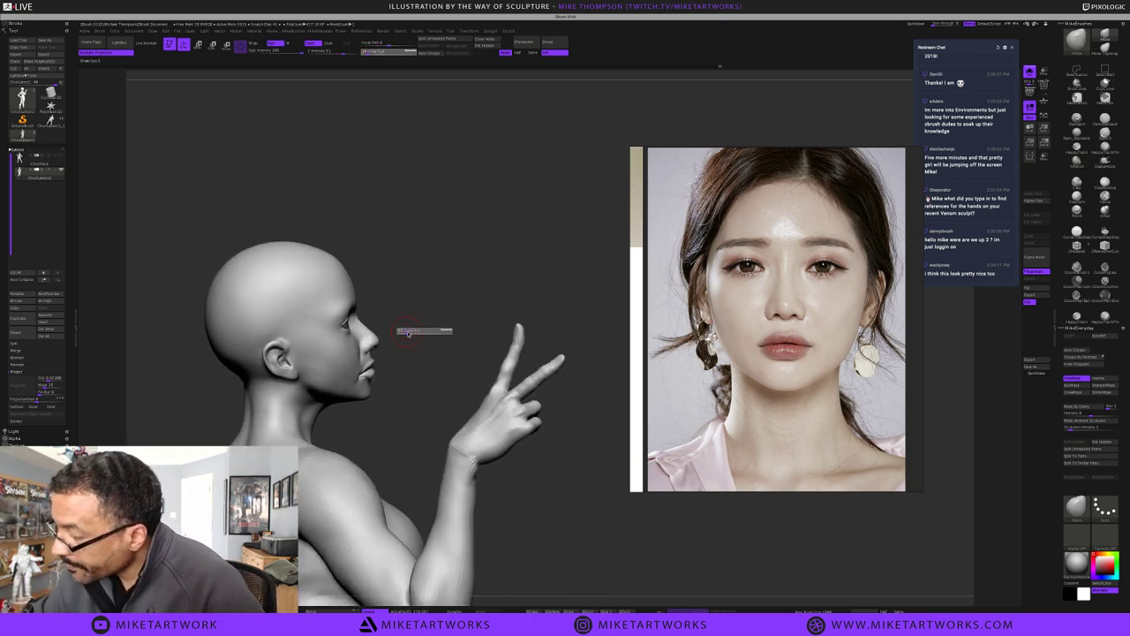
pyautogui.hotkey('shift', 'f')
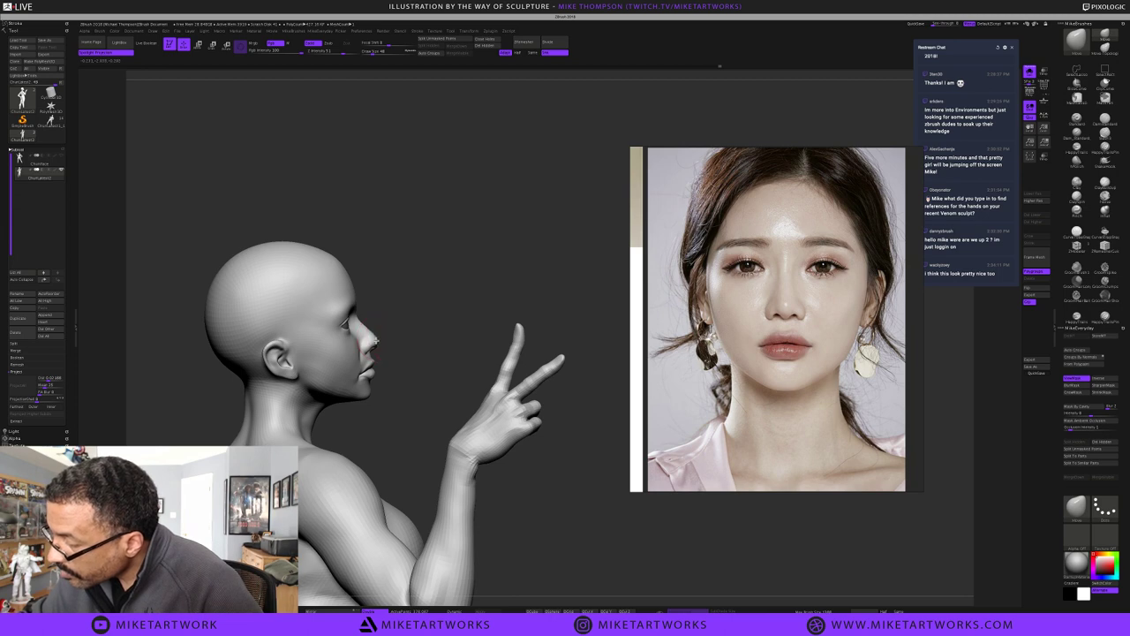
pyautogui.press('s')
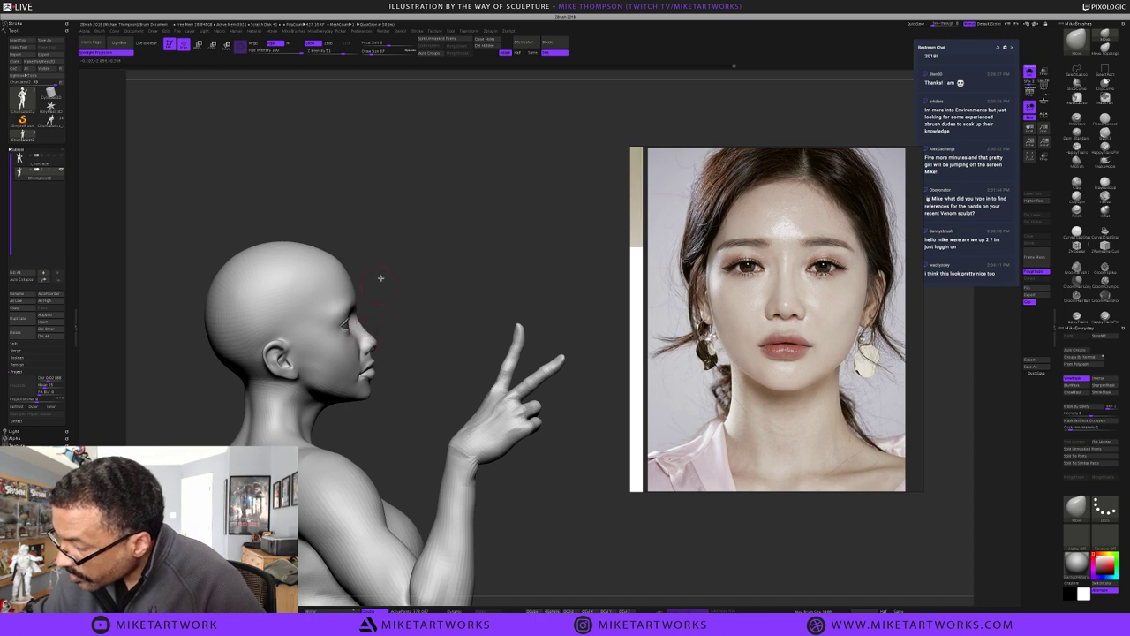
# Reduce the Move brush's size and refine the tip and underside of the nose in profile
pyautogui.press('s')
pyautogui.click(390, 354)
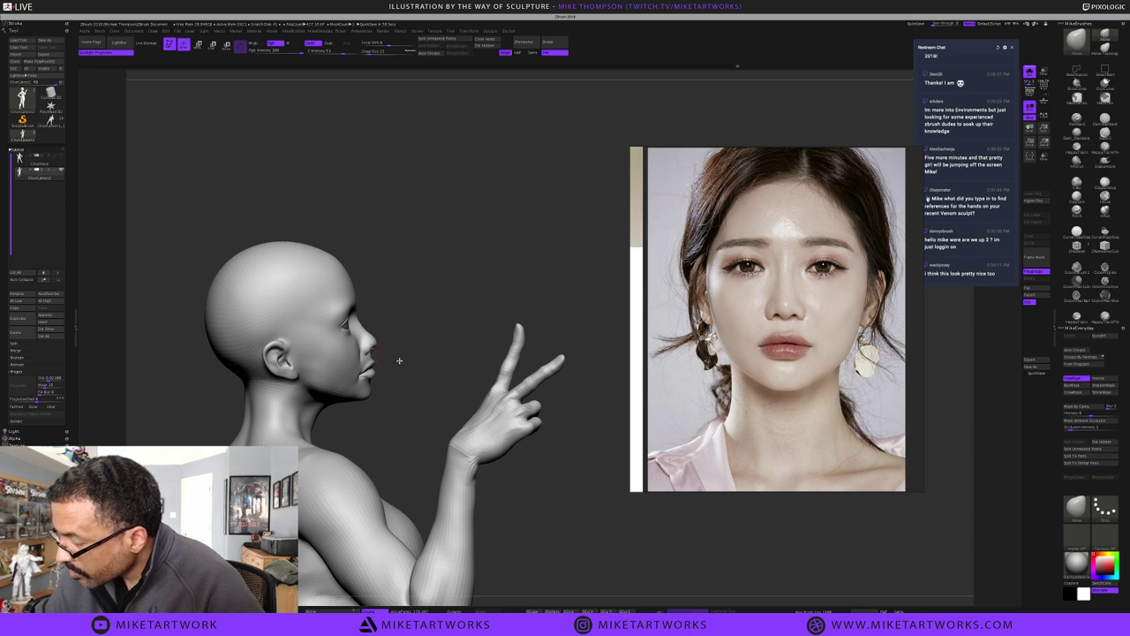
pyautogui.keyDown('alt'); pyautogui.moveTo(398, 358); pyautogui.dragTo(410, 369); pyautogui.keyUp('alt')
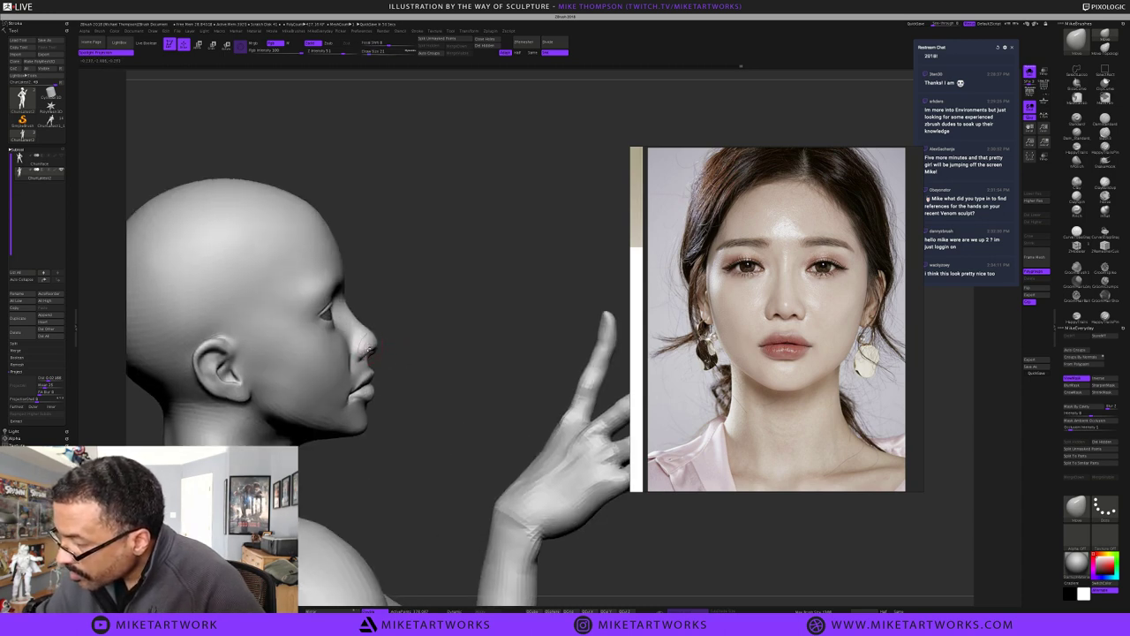
pyautogui.moveTo(367, 347); pyautogui.dragTo(429, 333)
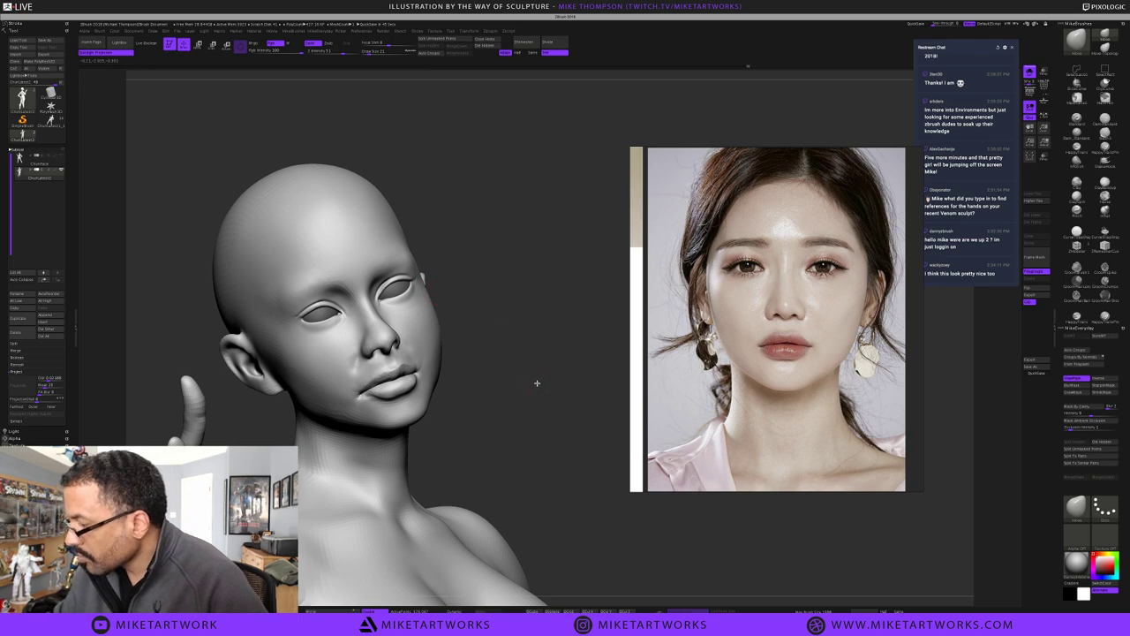
# Adjust the corner of the mouth with the Move brush and smooth the skin around it
pyautogui.moveTo(536, 383); pyautogui.dragTo(454, 371)
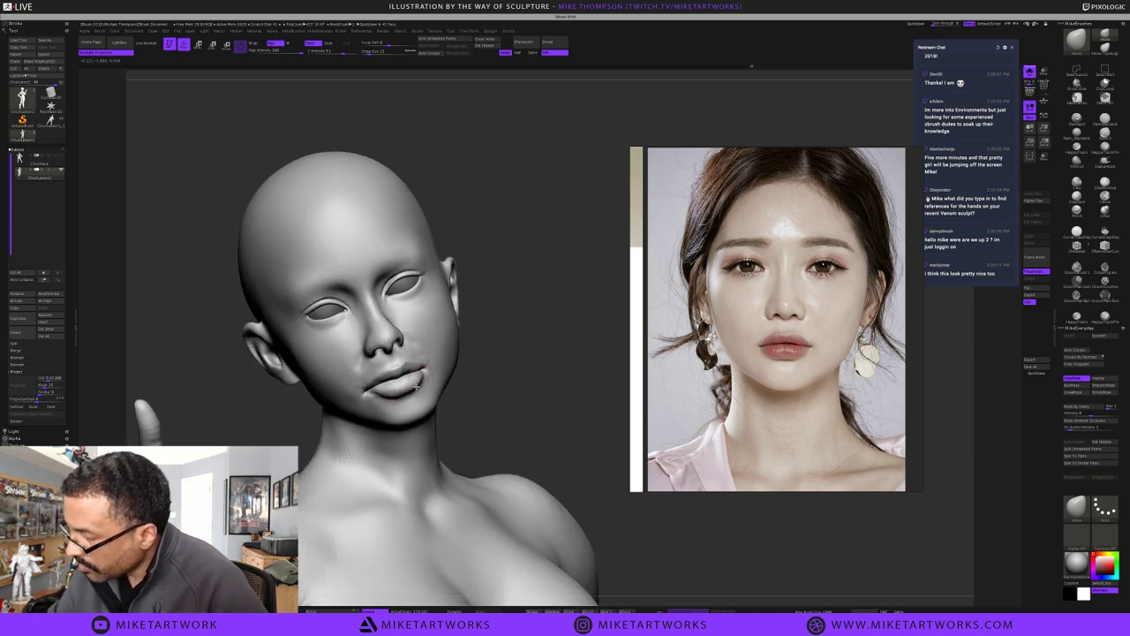
pyautogui.keyDown('alt'); pyautogui.moveTo(464, 372); pyautogui.dragTo(444, 309); pyautogui.keyUp('alt')
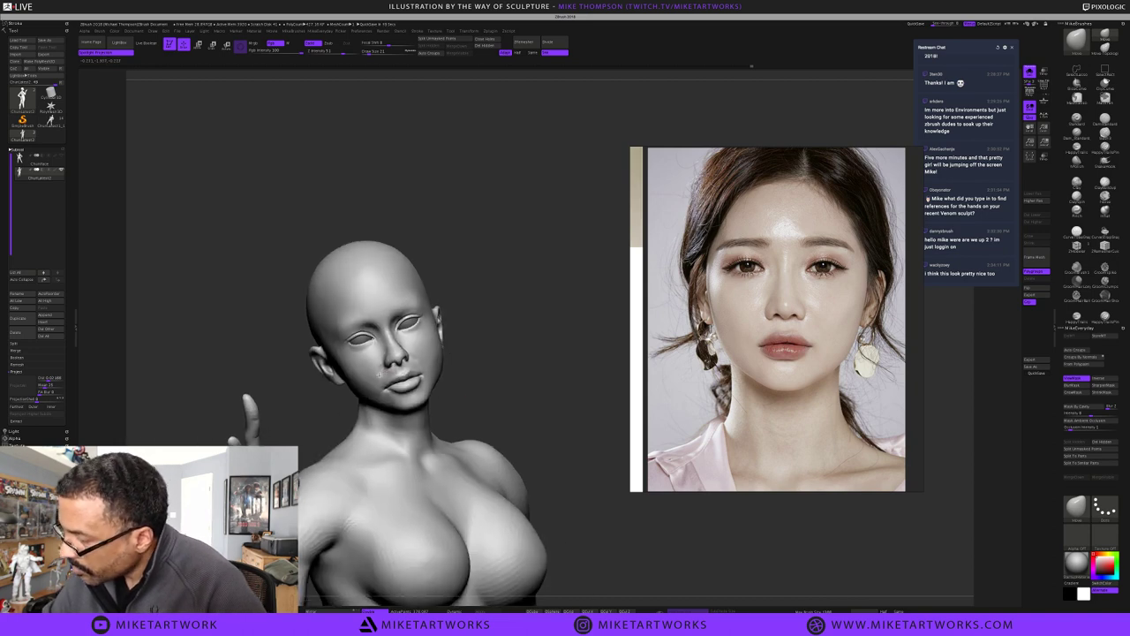
pyautogui.press('2')
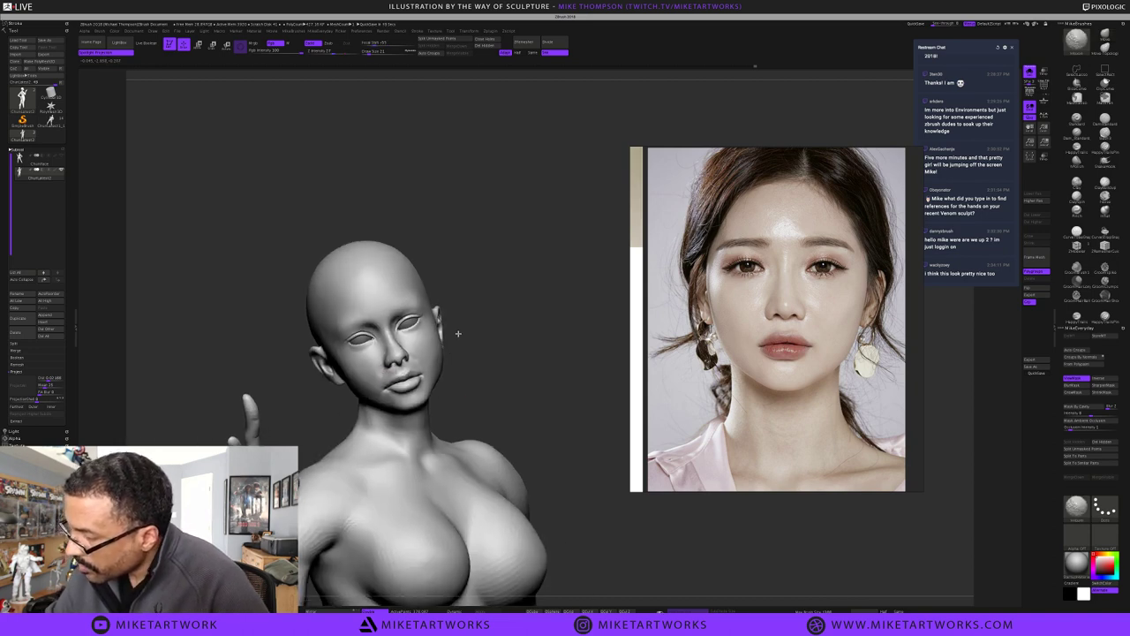
pyautogui.moveTo(492, 373); pyautogui.dragTo(512, 397)
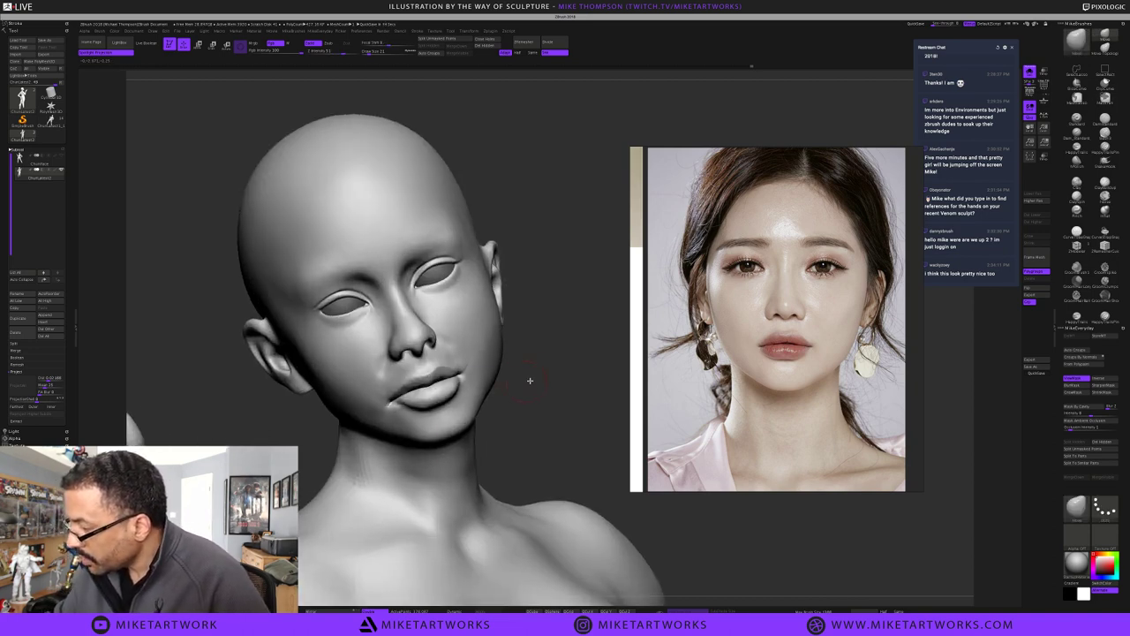
# Change the Move brush's size and adjust the cheek and lips
pyautogui.press('space')
pyautogui.press('s')
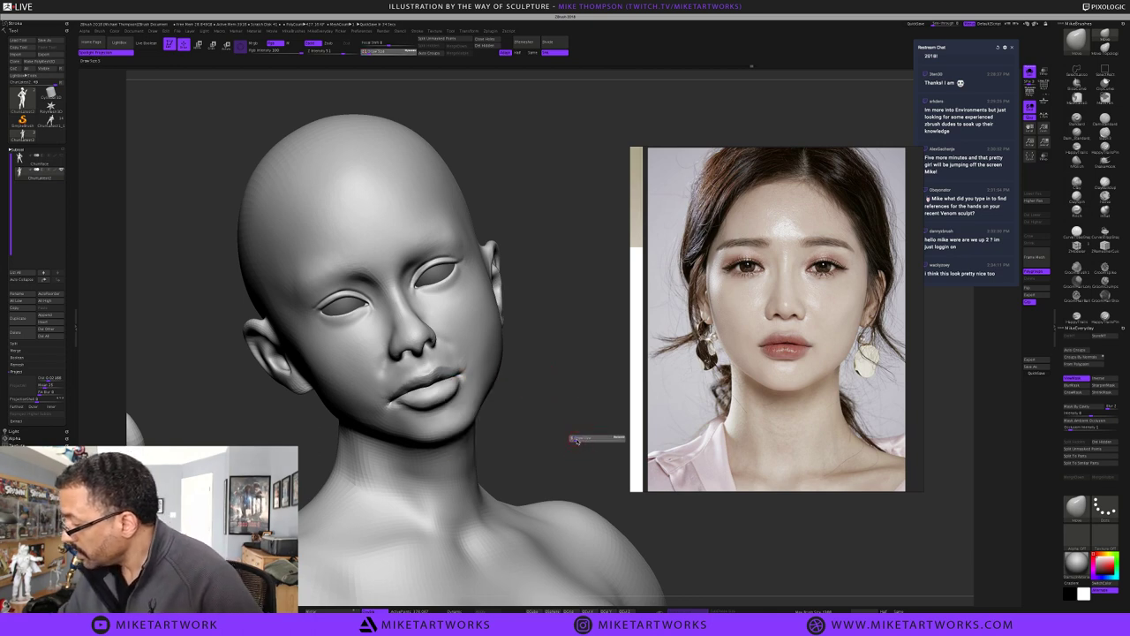
pyautogui.moveTo(591, 412); pyautogui.dragTo(430, 376)
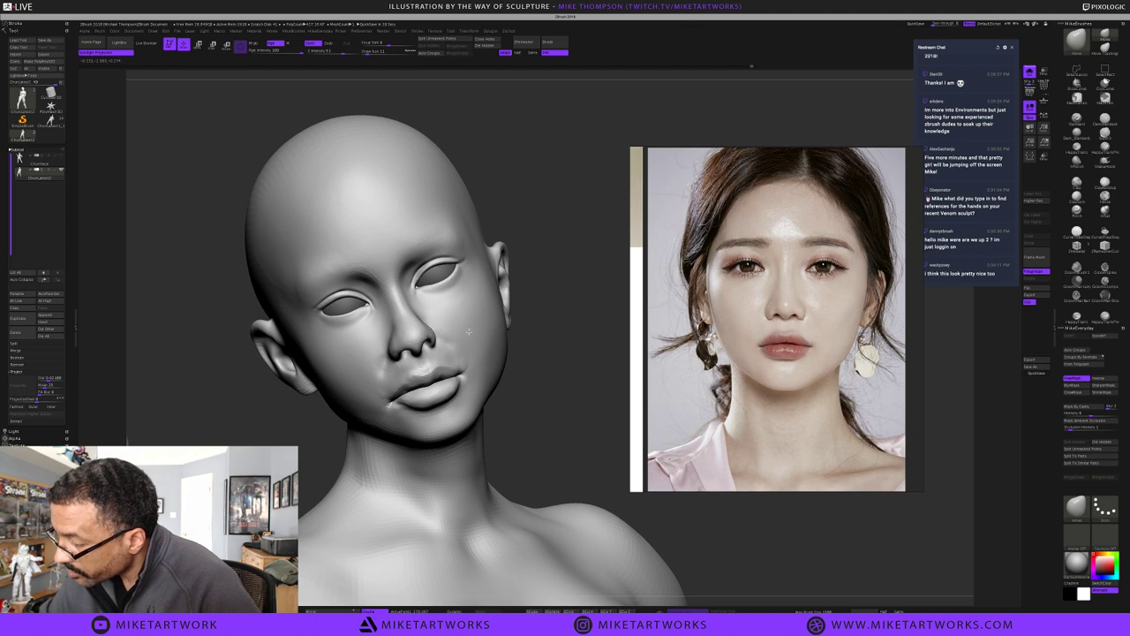
# Paint a mask over the lower lip and chin, extending it beyond the corners of the mouth
pyautogui.press('ctrl')
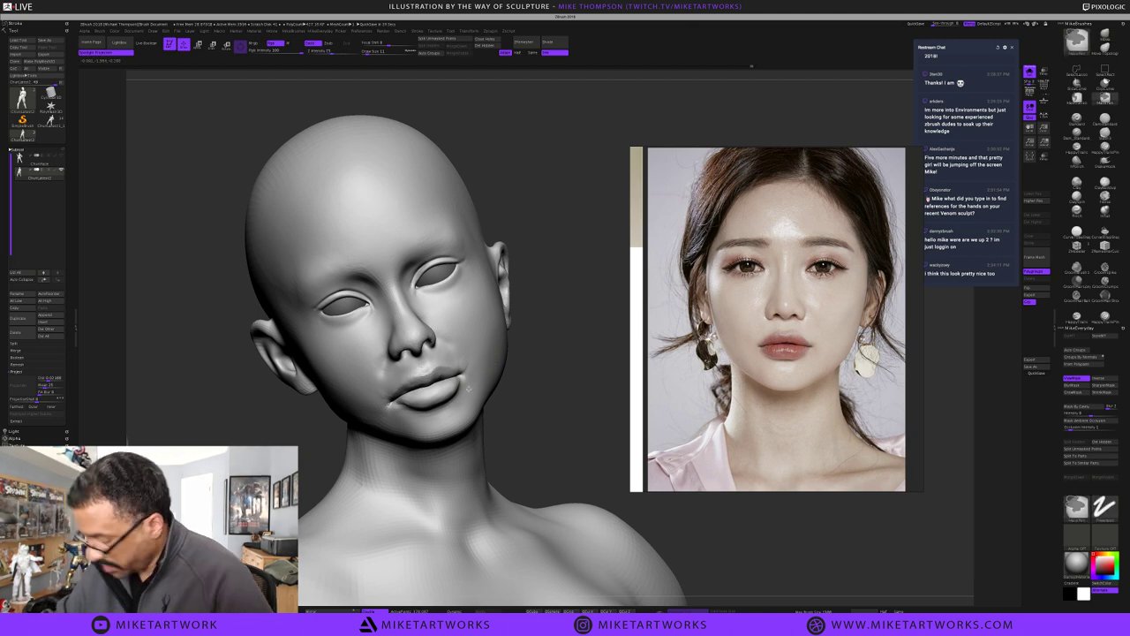
pyautogui.press('w')
pyautogui.moveTo(442, 399)
pyautogui.keyDown('ctrl'); pyautogui.mouseDown()
pyautogui.moveTo(430, 371)
pyautogui.moveTo(439, 366)
pyautogui.mouseUp(); pyautogui.keyUp('ctrl')
pyautogui.press('q')
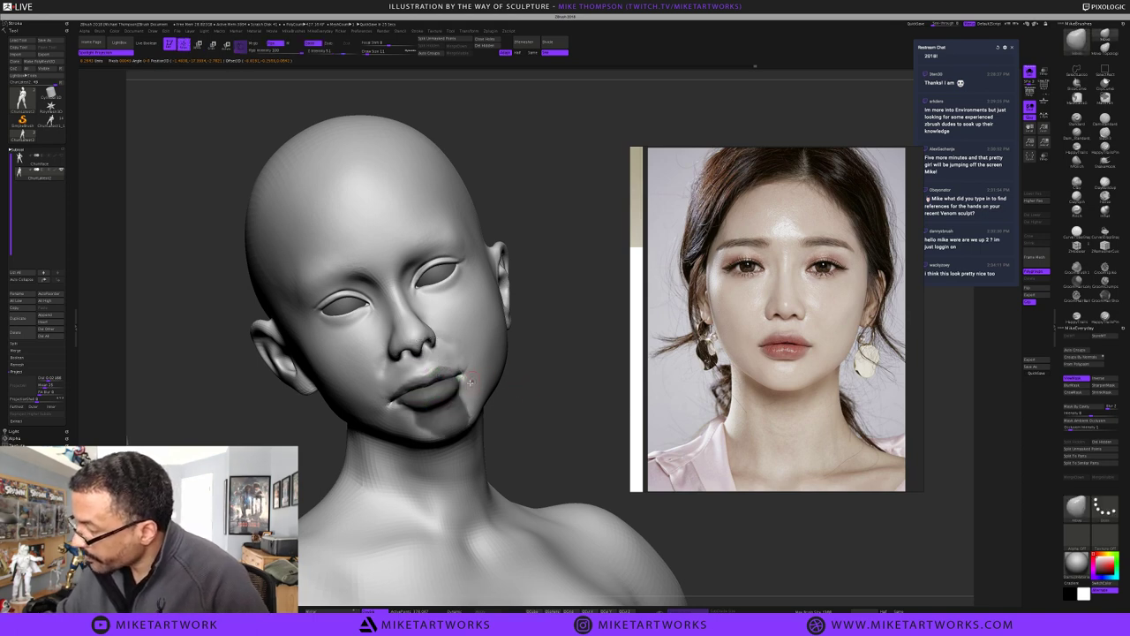
pyautogui.press('w')
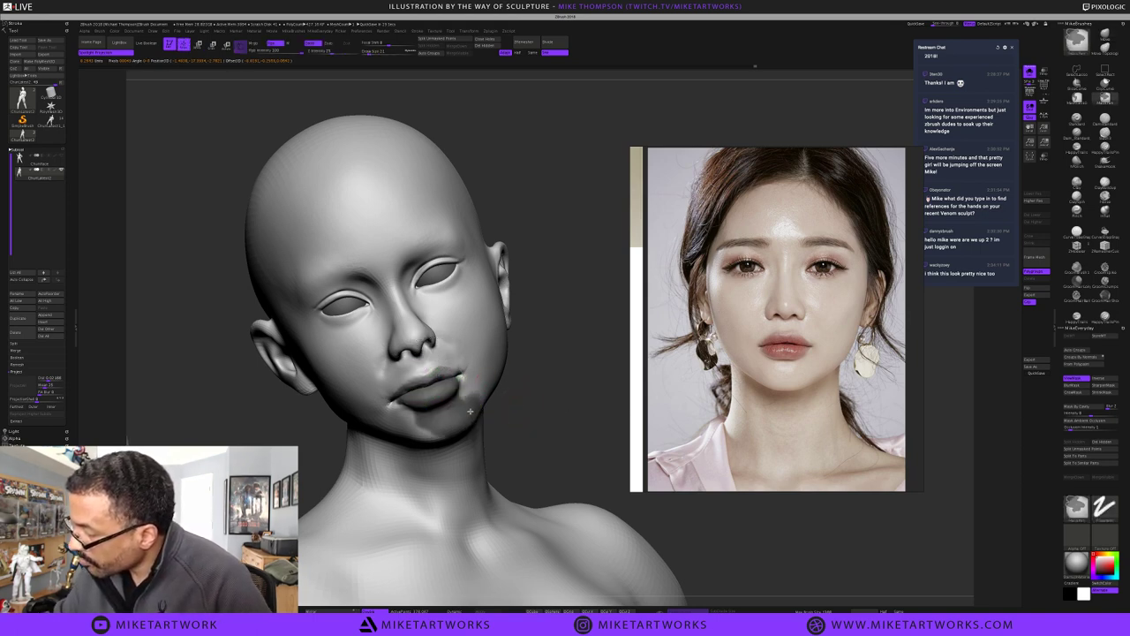
pyautogui.moveTo(418, 428)
pyautogui.keyDown('ctrl'); pyautogui.mouseDown()
pyautogui.moveTo(390, 405)
pyautogui.moveTo(441, 434)
pyautogui.moveTo(476, 388)
pyautogui.mouseUp(); pyautogui.keyUp('ctrl')
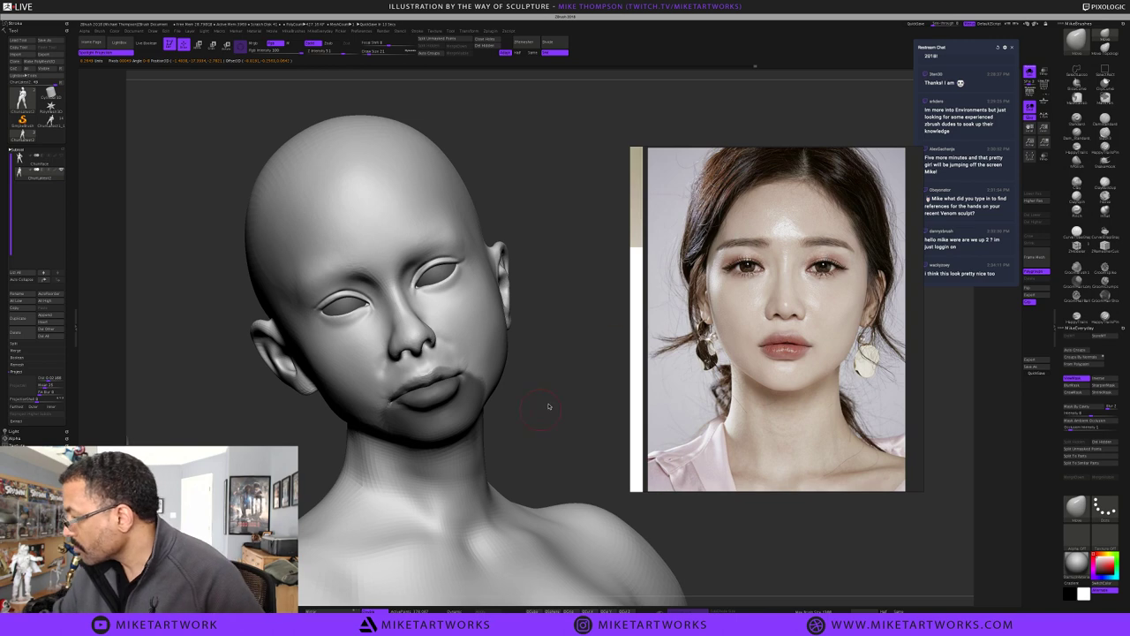
# Extend the mask over the nose and quick-save the project
pyautogui.moveTo(552, 405); pyautogui.dragTo(549, 387)
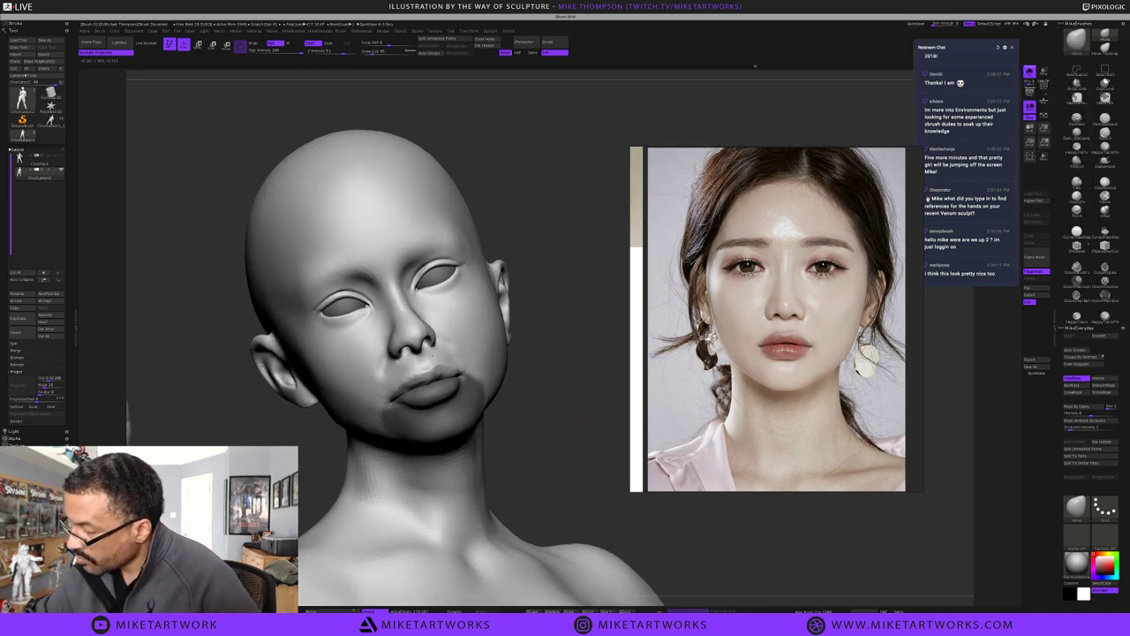
pyautogui.keyDown('ctrl'); pyautogui.moveTo(400, 289); pyautogui.dragTo(424, 342); pyautogui.keyUp('ctrl')
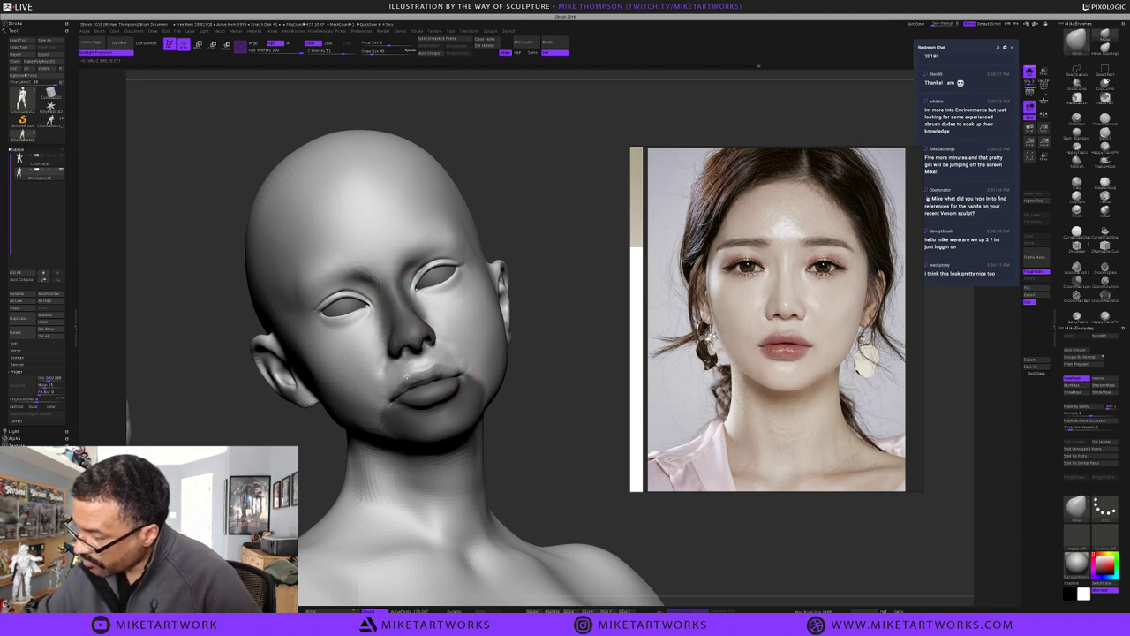
pyautogui.press('s')
pyautogui.hotkey('ctrl', 's')
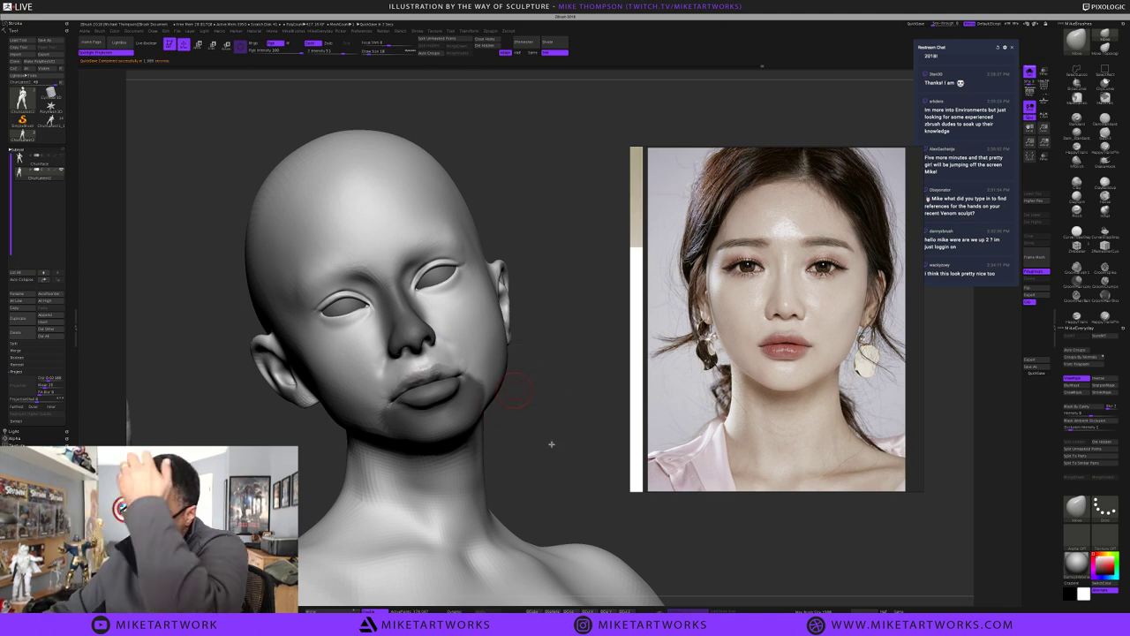
# Smooth the unmasked skin between the nose and upper lip, and refine it with a different brush from front and profile
pyautogui.keyDown('alt'); pyautogui.moveTo(551, 444); pyautogui.dragTo(553, 431); pyautogui.keyUp('alt')
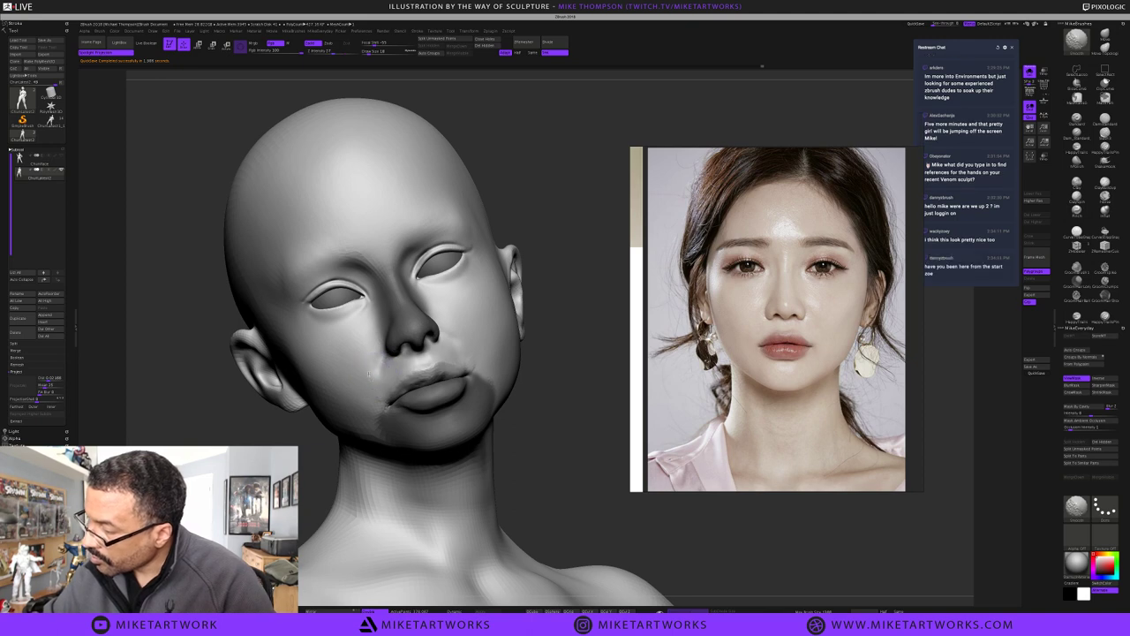
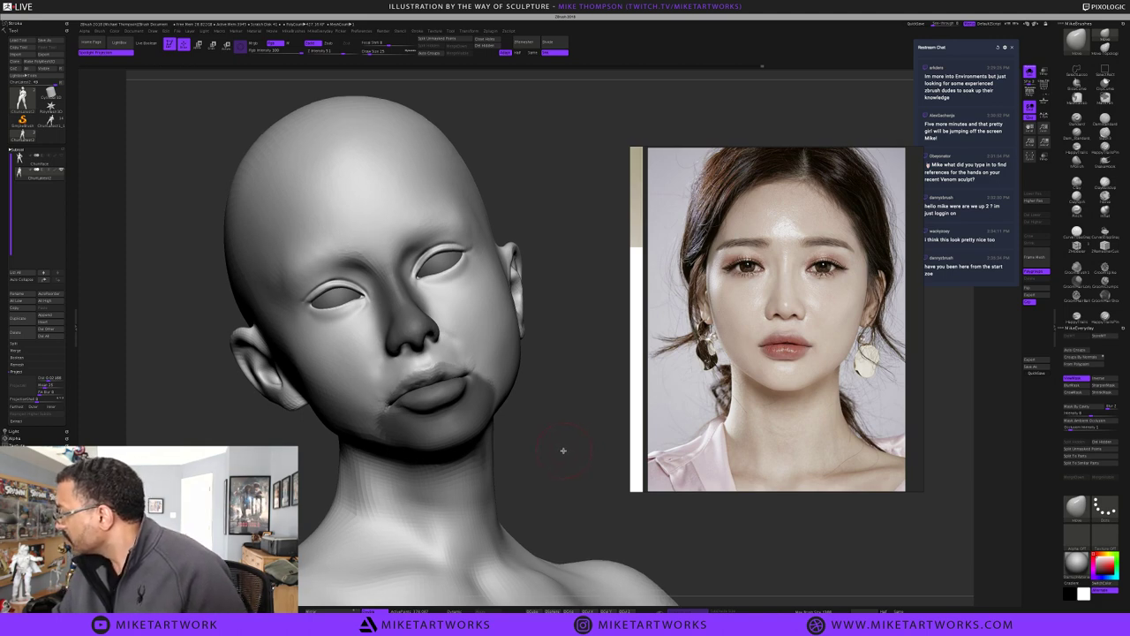
pyautogui.moveTo(570, 436); pyautogui.dragTo(566, 441)
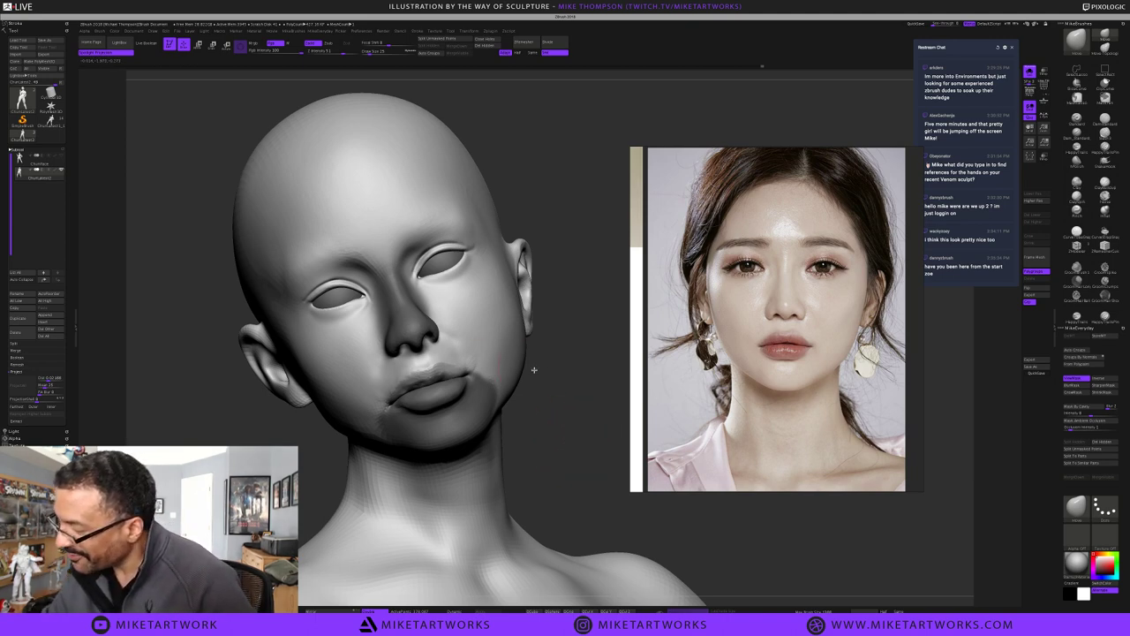
pyautogui.press('s')
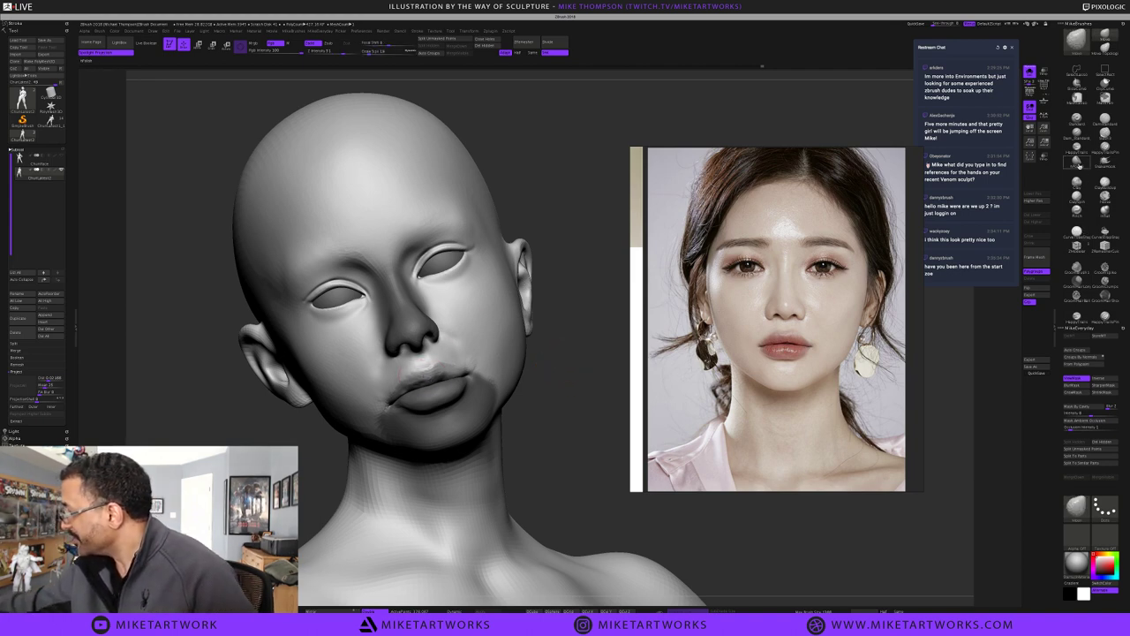
pyautogui.press('s')
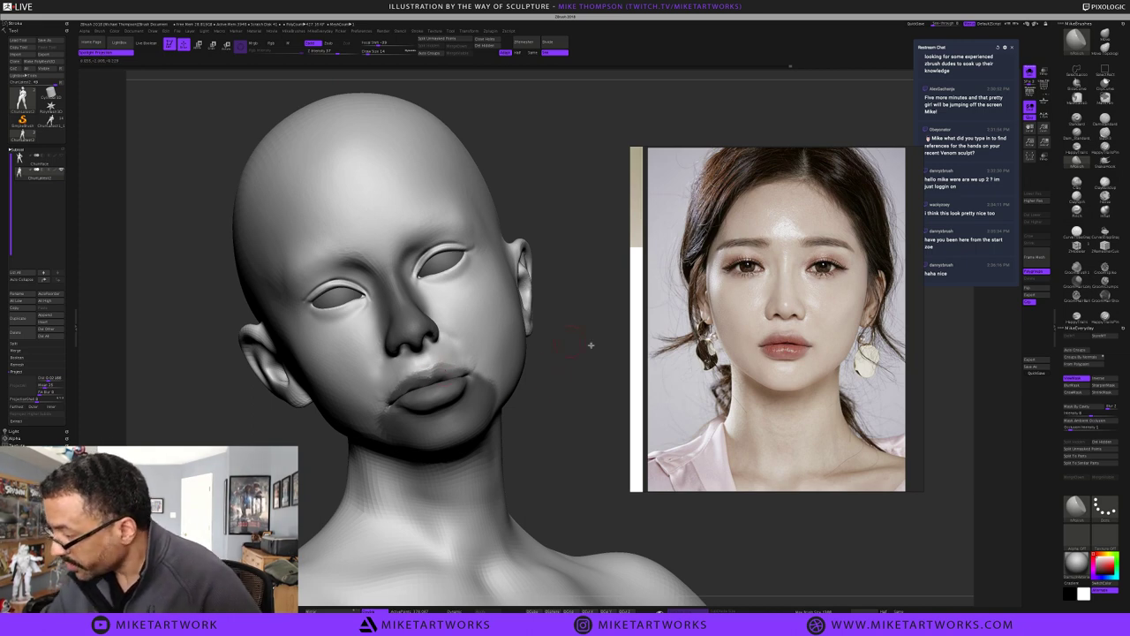
pyautogui.moveTo(554, 429)
pyautogui.mouseDown()
pyautogui.moveTo(576, 417)
pyautogui.moveTo(574, 430)
pyautogui.moveTo(494, 371)
pyautogui.mouseUp()
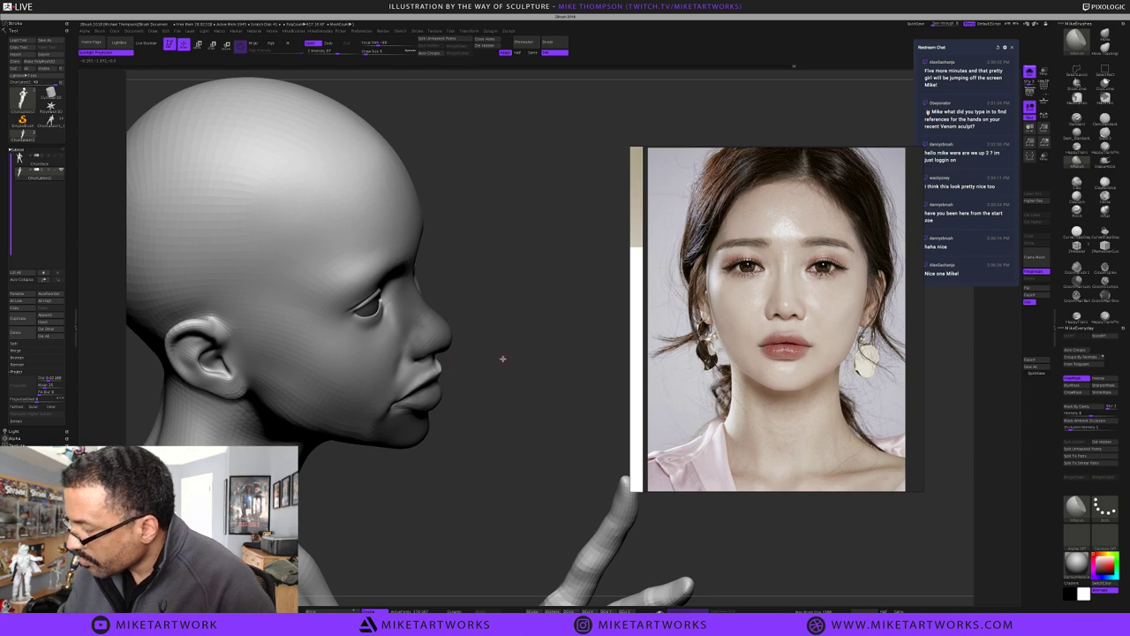
pyautogui.moveTo(502, 358); pyautogui.dragTo(473, 360)
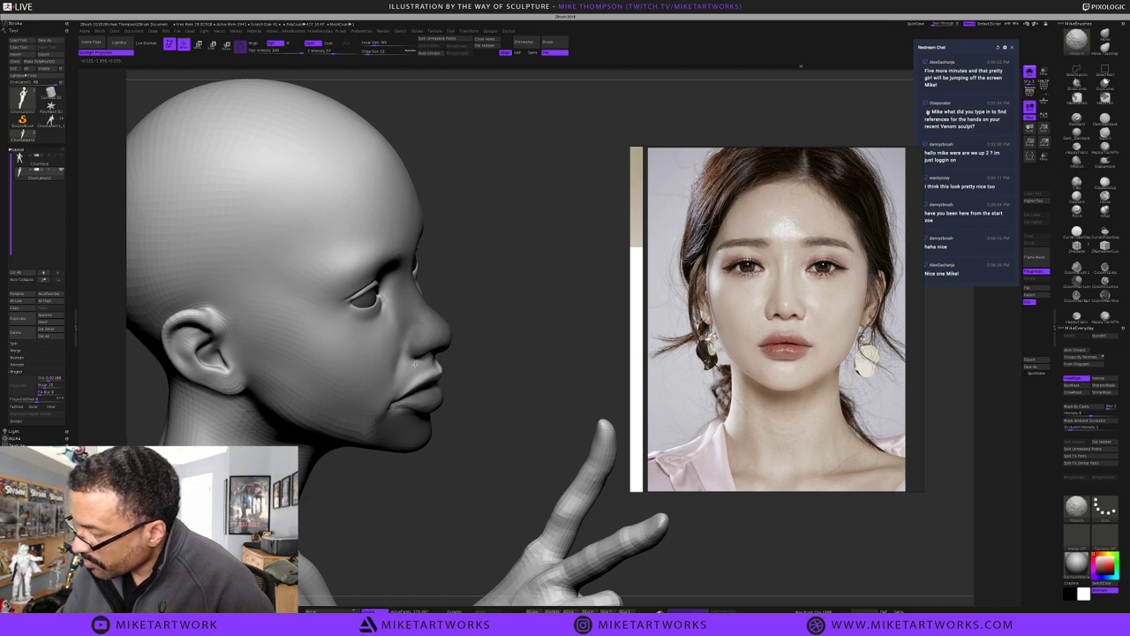
pyautogui.moveTo(499, 370); pyautogui.dragTo(383, 381)
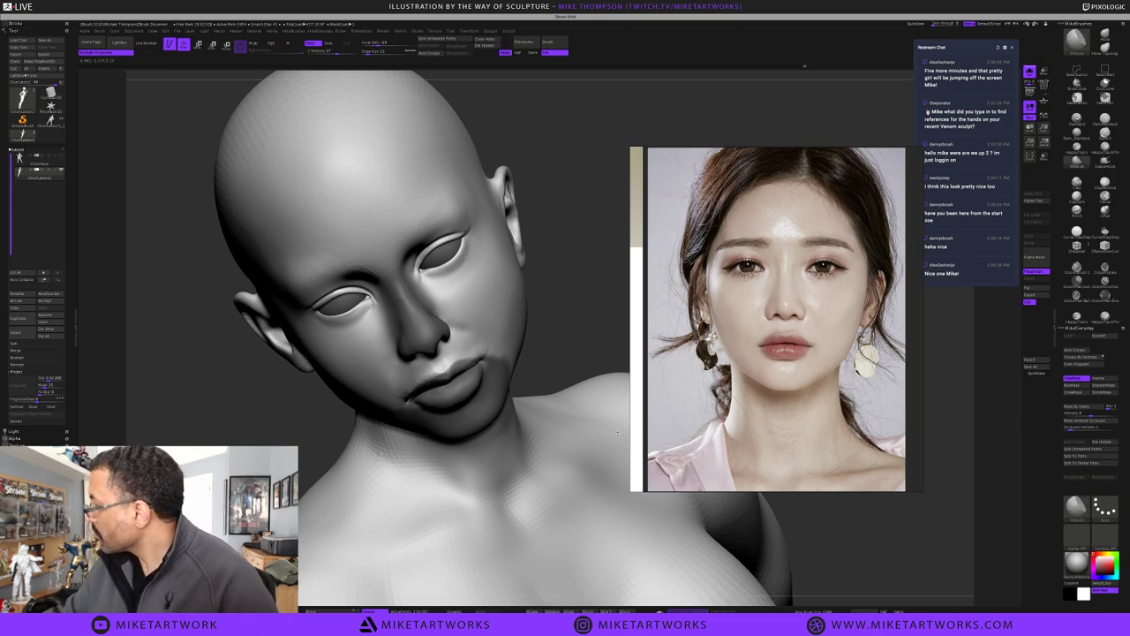
pyautogui.moveTo(855, 518); pyautogui.dragTo(726, 555)
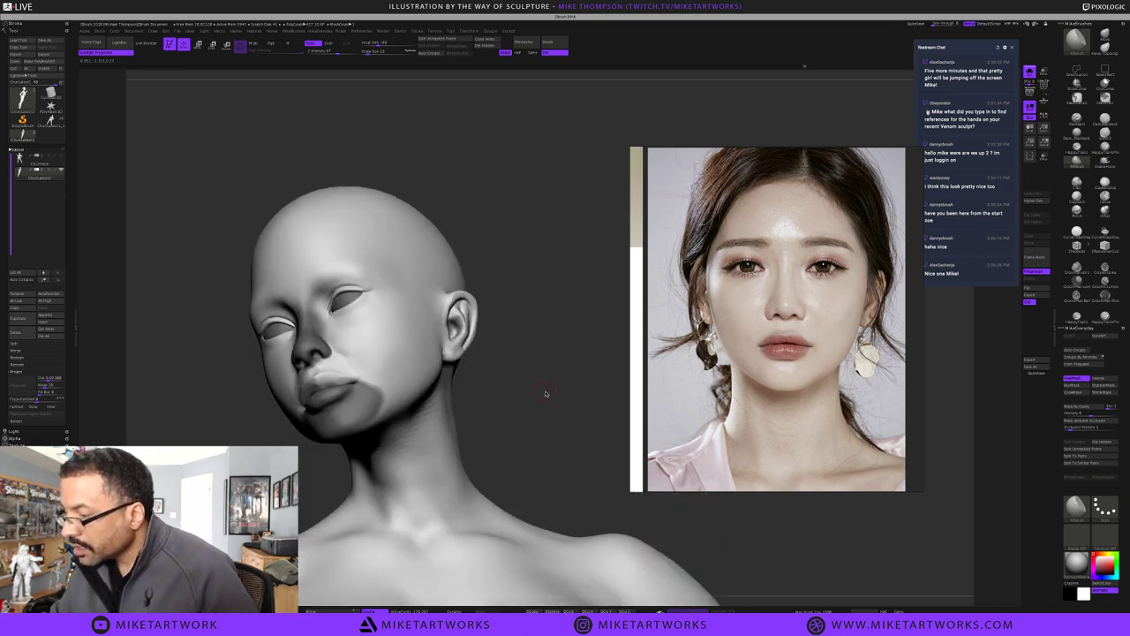
pyautogui.moveTo(545, 394)
pyautogui.mouseDown()
pyautogui.moveTo(549, 409)
pyautogui.moveTo(543, 391)
pyautogui.mouseUp()
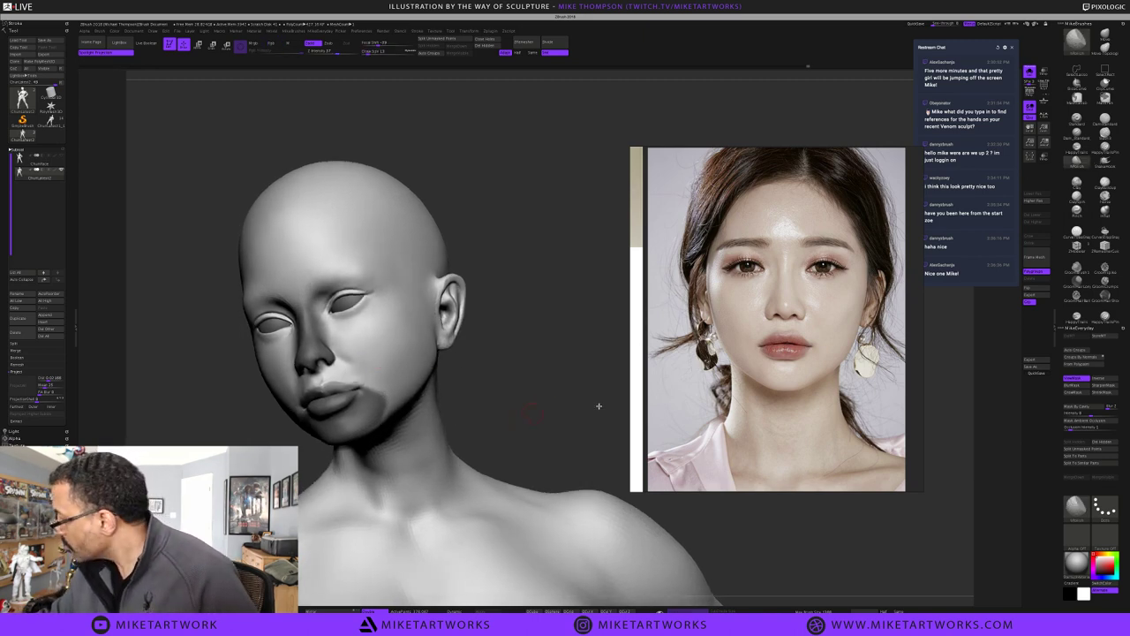
# Invert the mask to expose the lower lip and chin, and switch to the Move brush
pyautogui.press('s')
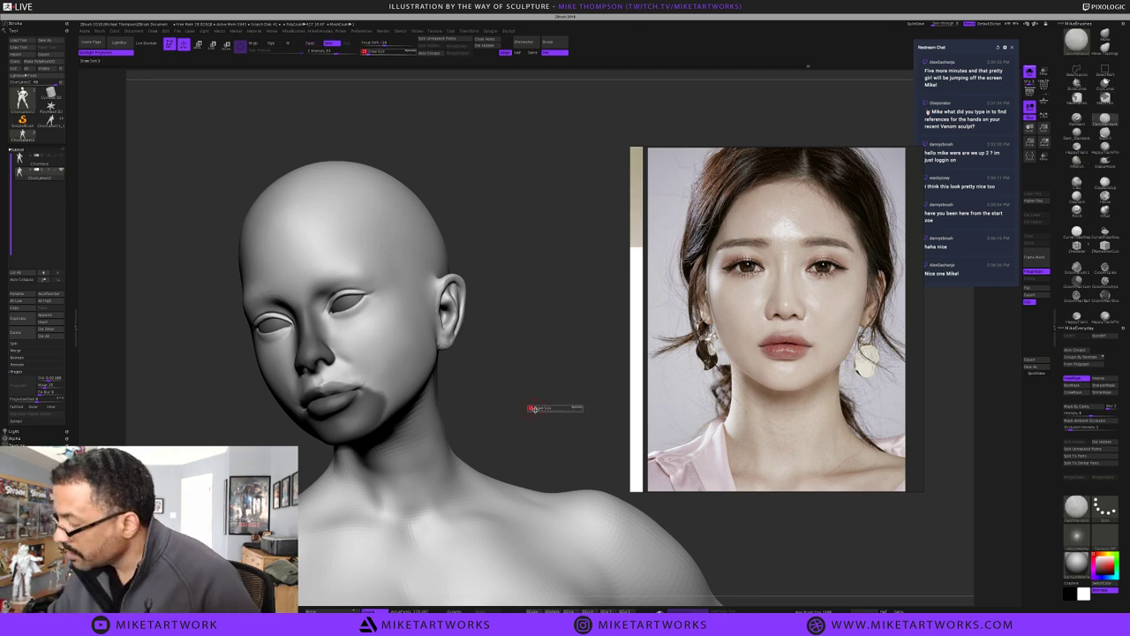
pyautogui.moveTo(532, 406)
pyautogui.mouseDown()
pyautogui.moveTo(513, 372)
pyautogui.moveTo(474, 399)
pyautogui.moveTo(502, 403)
pyautogui.moveTo(411, 400)
pyautogui.moveTo(323, 419)
pyautogui.mouseUp()
pyautogui.click(1105, 37)
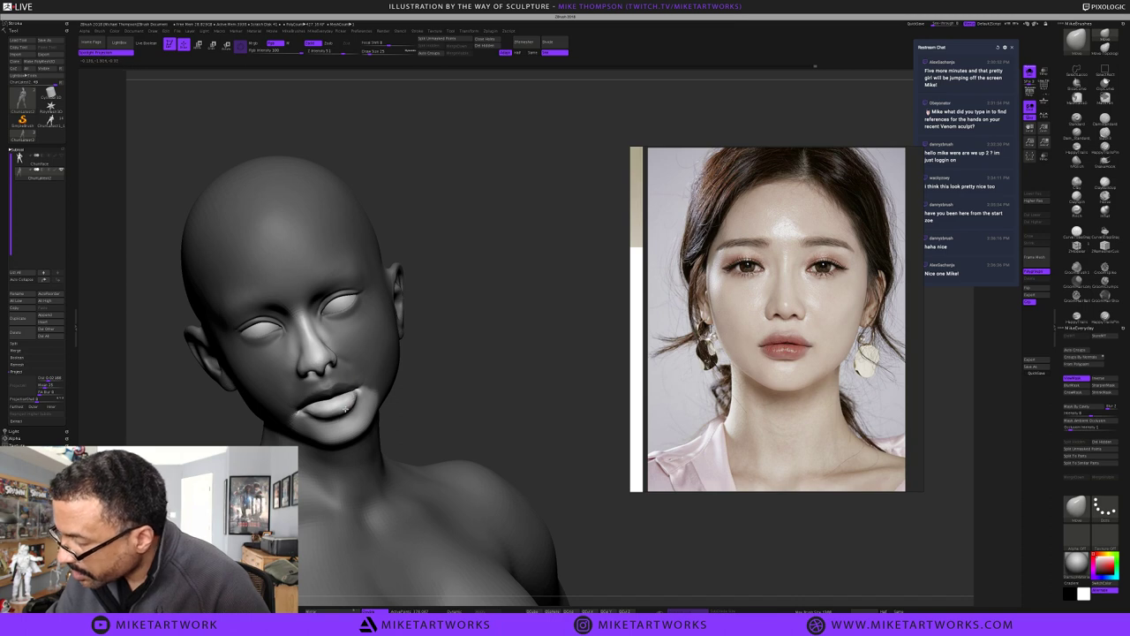
# Adjust the lower lip and the corner of the mouth with the Move brush, smoothing the lip surface
pyautogui.moveTo(471, 355); pyautogui.dragTo(464, 331)
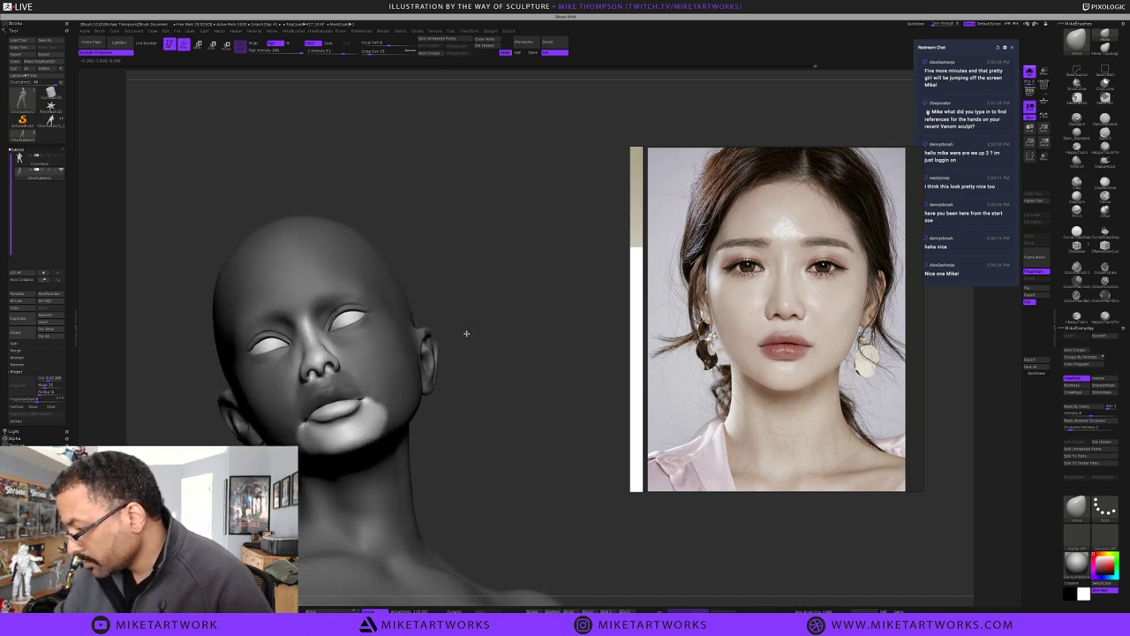
pyautogui.press('s')
pyautogui.click(456, 408)
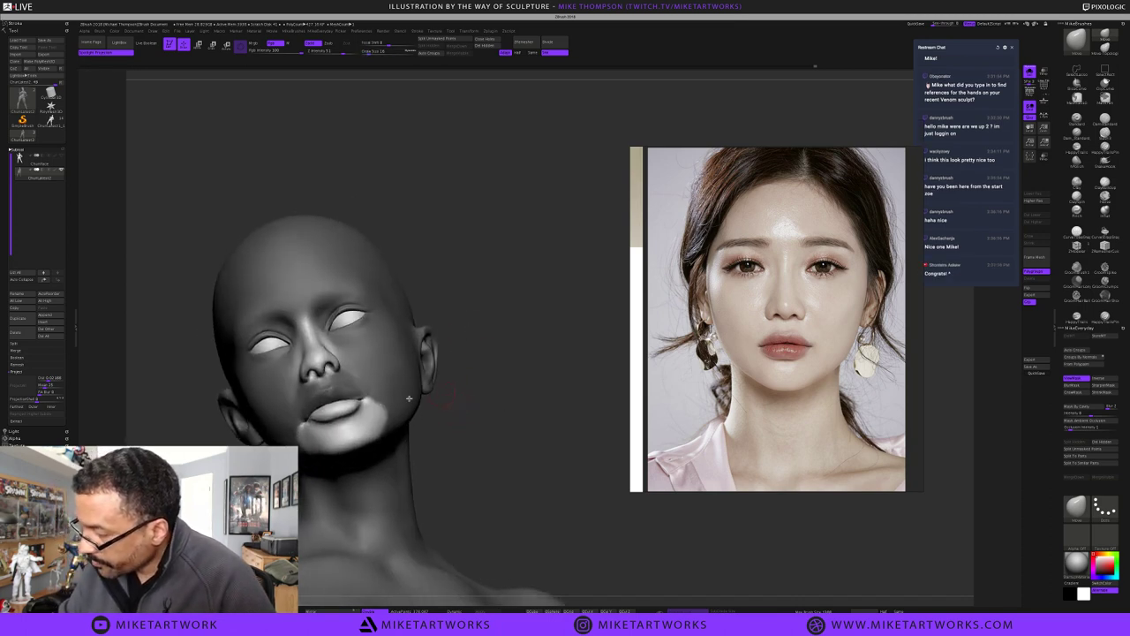
pyautogui.keyDown('shift'); pyautogui.moveTo(361, 399); pyautogui.dragTo(356, 403); pyautogui.keyUp('shift')
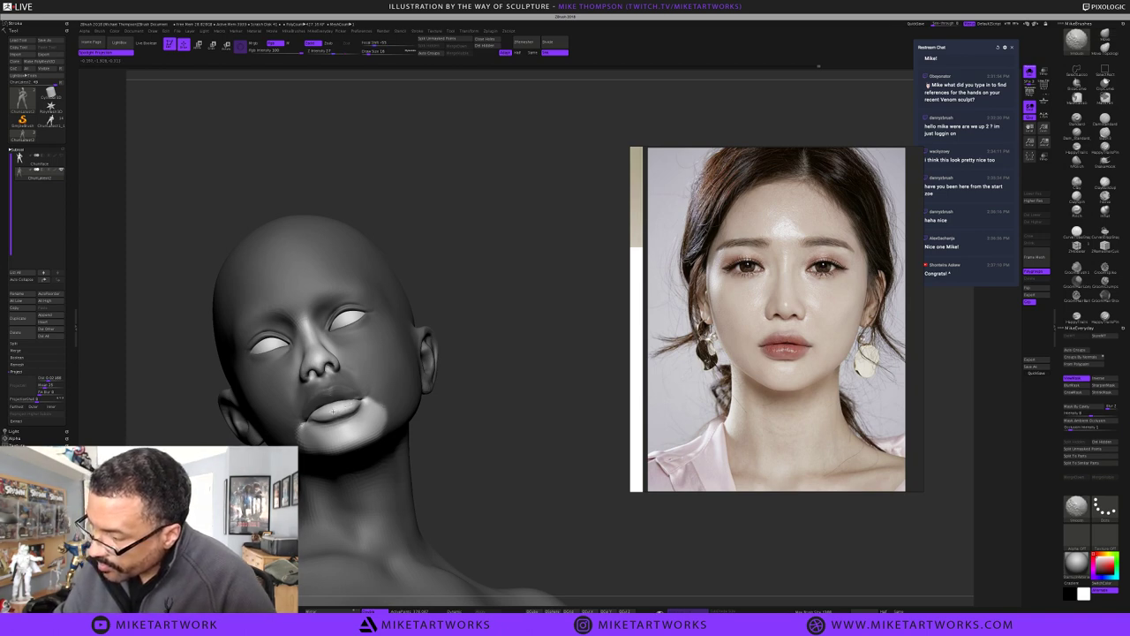
pyautogui.moveTo(467, 379)
pyautogui.mouseDown()
pyautogui.moveTo(477, 353)
pyautogui.moveTo(466, 349)
pyautogui.moveTo(493, 344)
pyautogui.mouseUp()
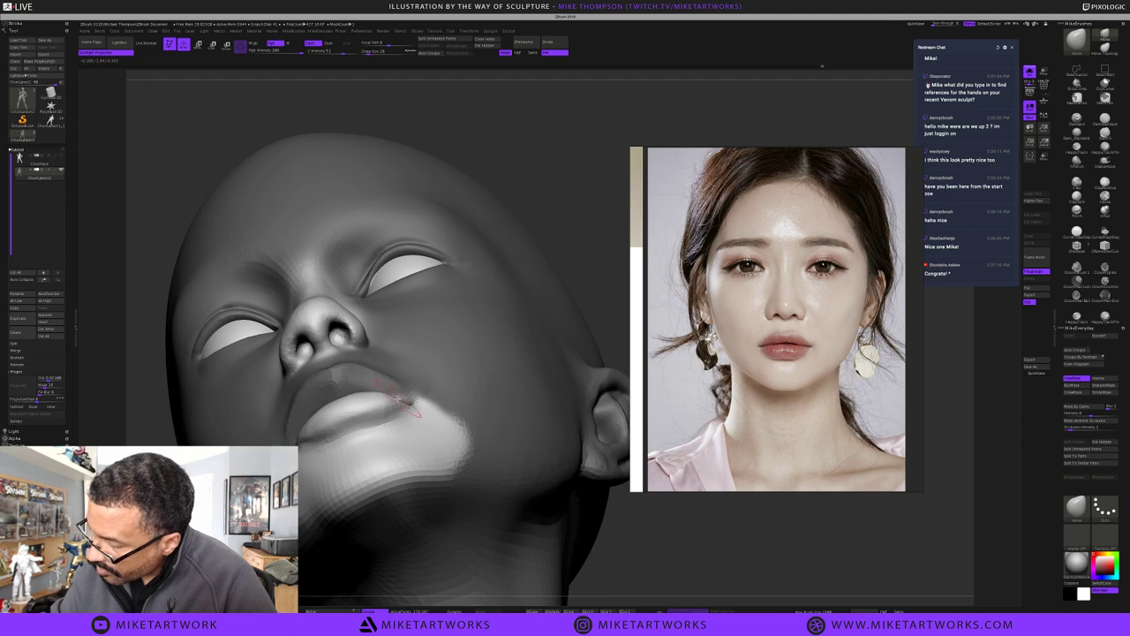
pyautogui.moveTo(594, 229); pyautogui.dragTo(603, 249)
pyautogui.moveTo(402, 405)
pyautogui.mouseDown()
pyautogui.moveTo(489, 348)
pyautogui.moveTo(495, 364)
pyautogui.mouseUp()
# Resize the Move brush and refine the outer contour and fullness of the lower lip
pyautogui.press('s')
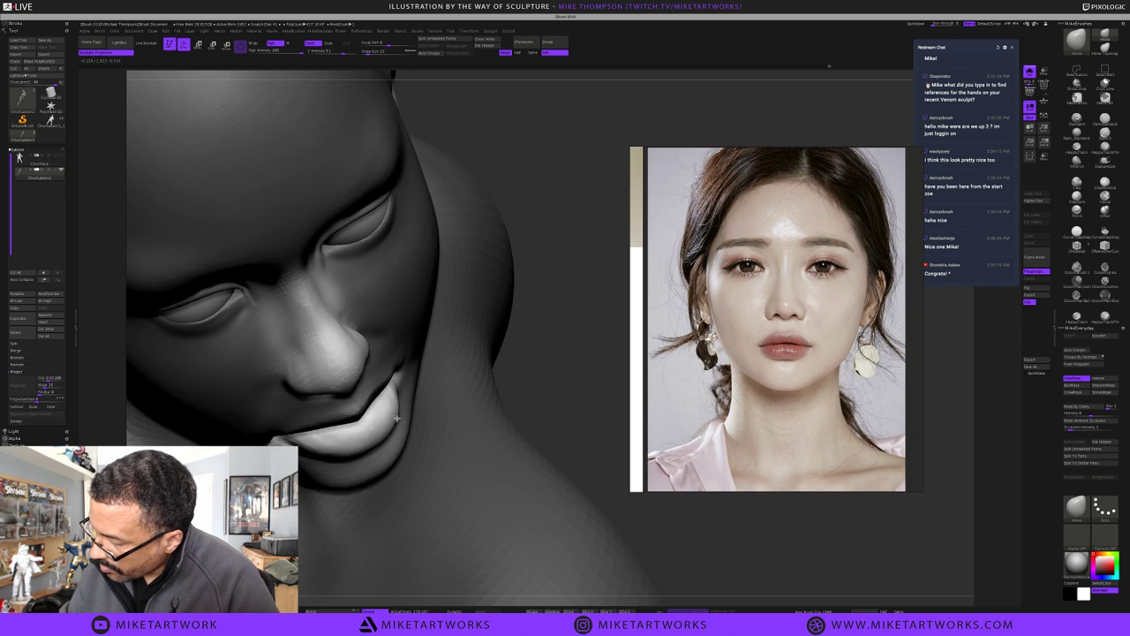
pyautogui.press('s')
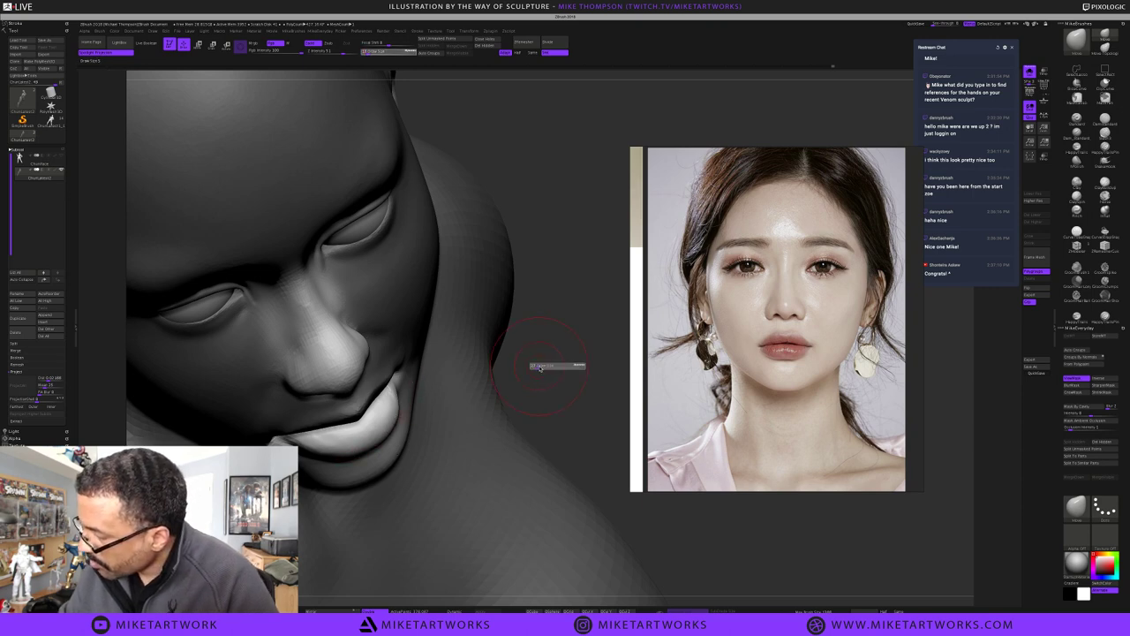
pyautogui.click(537, 367)
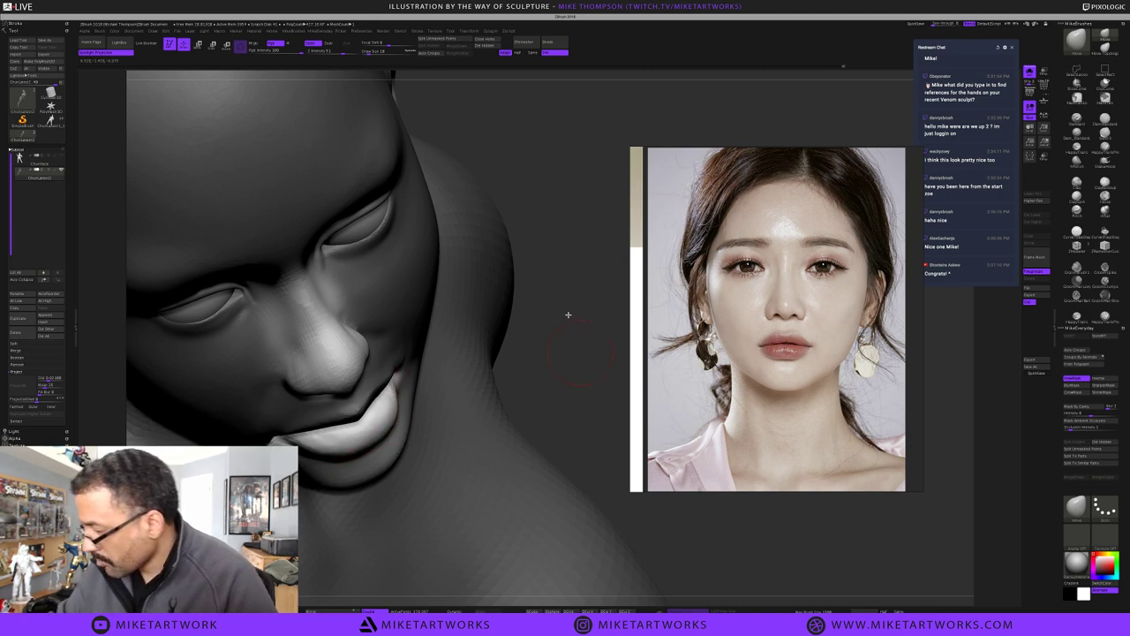
pyautogui.moveTo(567, 315); pyautogui.dragTo(576, 311)
pyautogui.moveTo(377, 466)
pyautogui.mouseDown()
pyautogui.moveTo(393, 454)
pyautogui.moveTo(362, 464)
pyautogui.mouseUp()
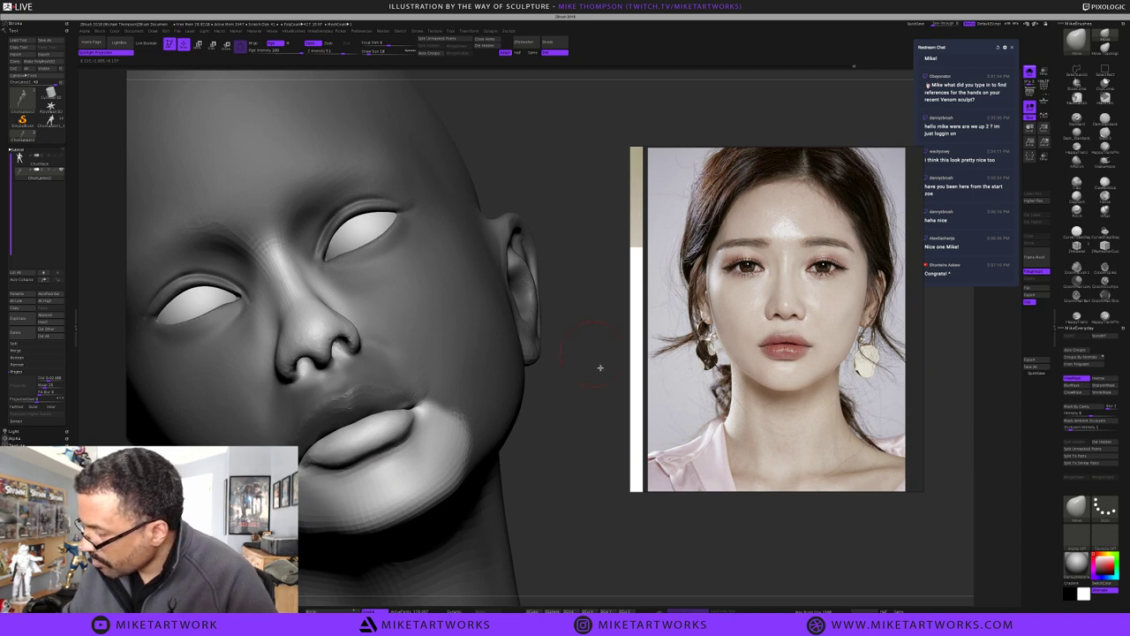
pyautogui.moveTo(600, 367); pyautogui.dragTo(603, 368)
pyautogui.moveTo(544, 431); pyautogui.dragTo(548, 431)
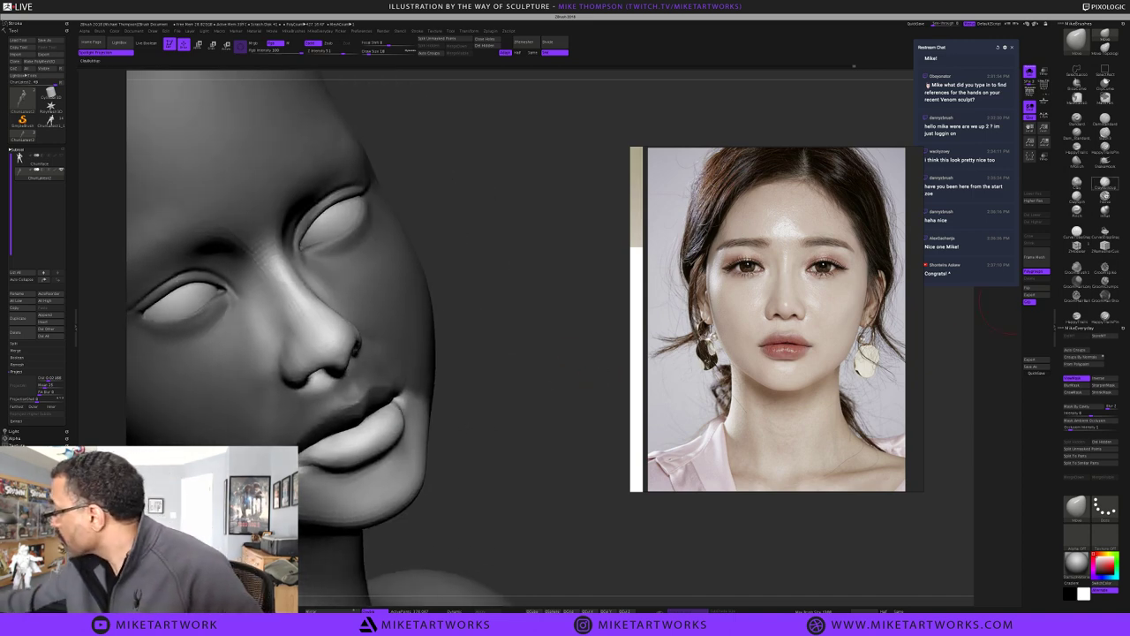
# Switch to a smaller surface-refining brush and define the planes and lower edge of the lower lip
pyautogui.press('s')
pyautogui.click(475, 420)
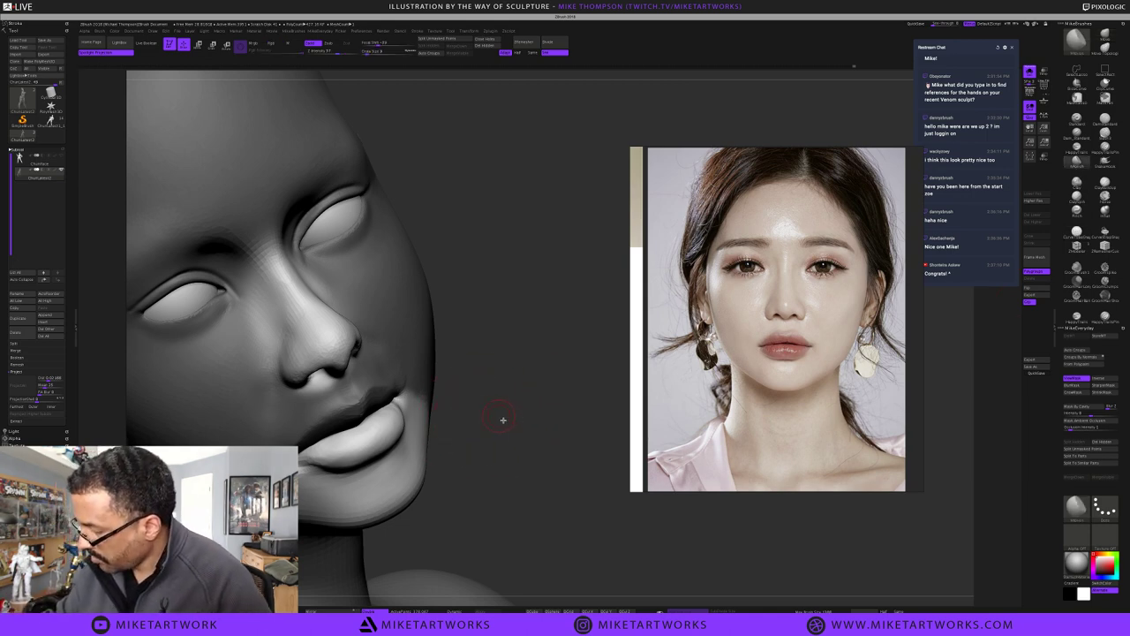
pyautogui.moveTo(502, 421); pyautogui.dragTo(505, 421)
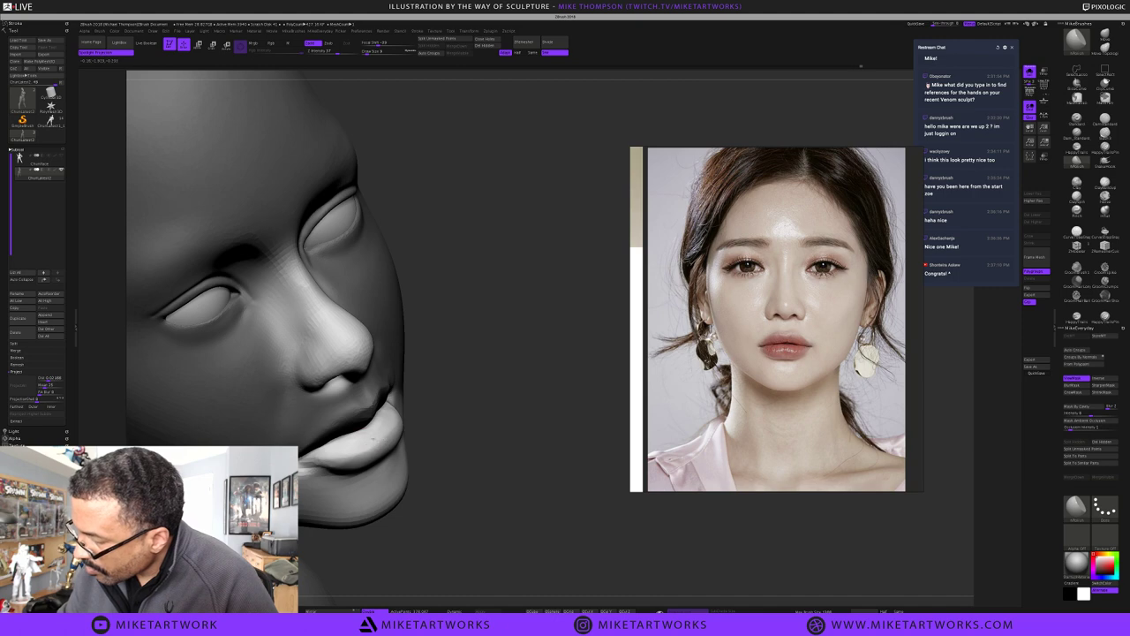
pyautogui.moveTo(463, 422); pyautogui.dragTo(462, 415)
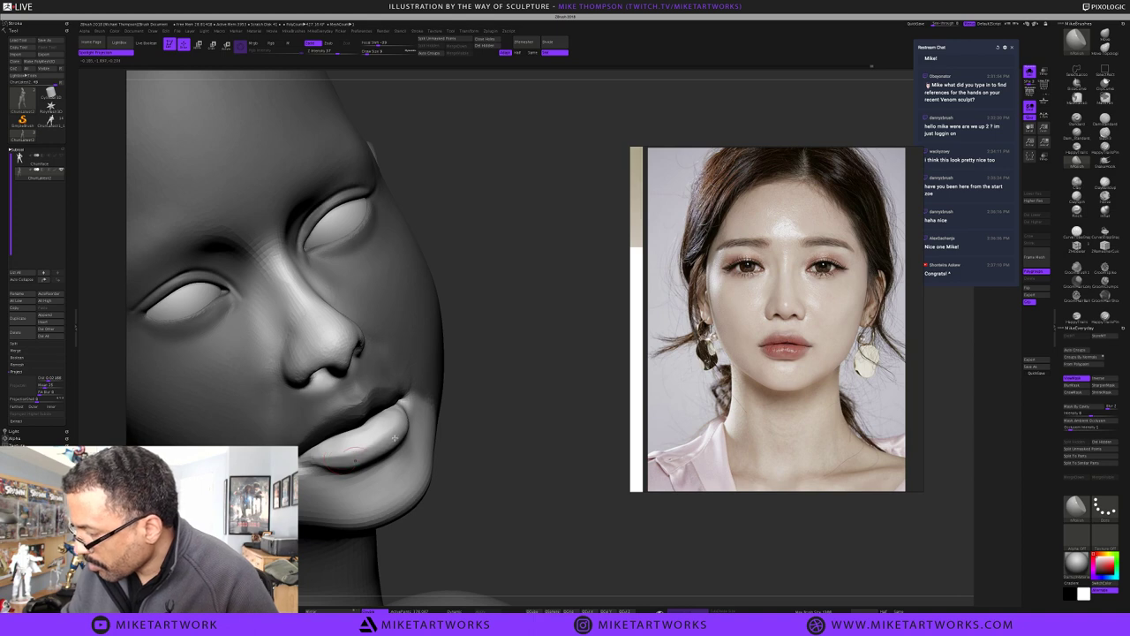
pyautogui.moveTo(512, 424); pyautogui.dragTo(510, 425)
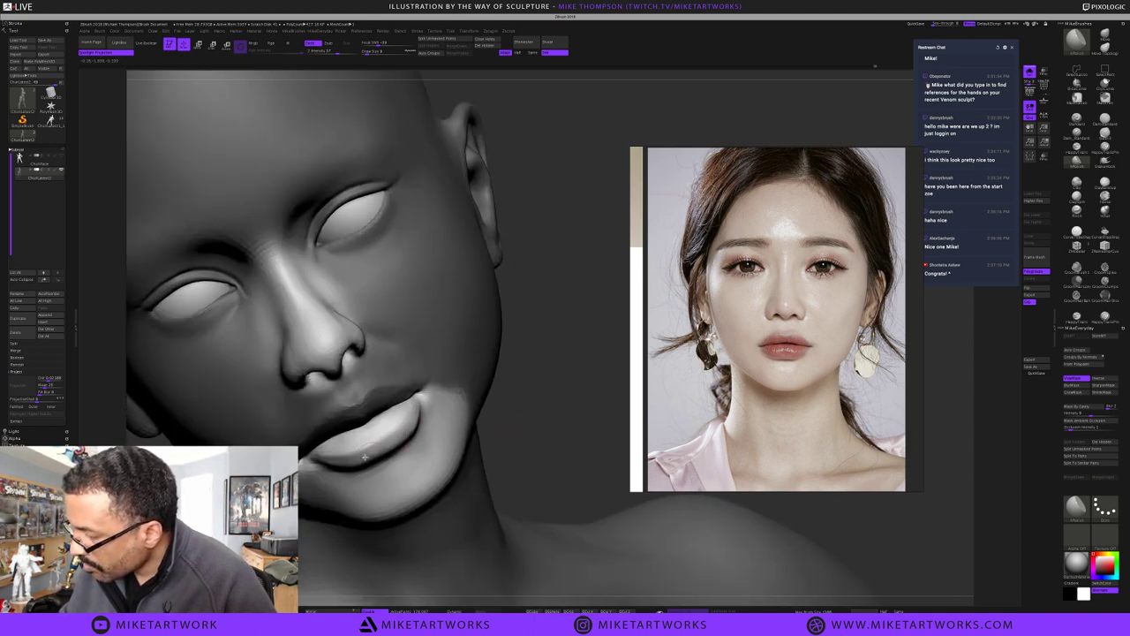
pyautogui.moveTo(575, 379); pyautogui.dragTo(421, 418)
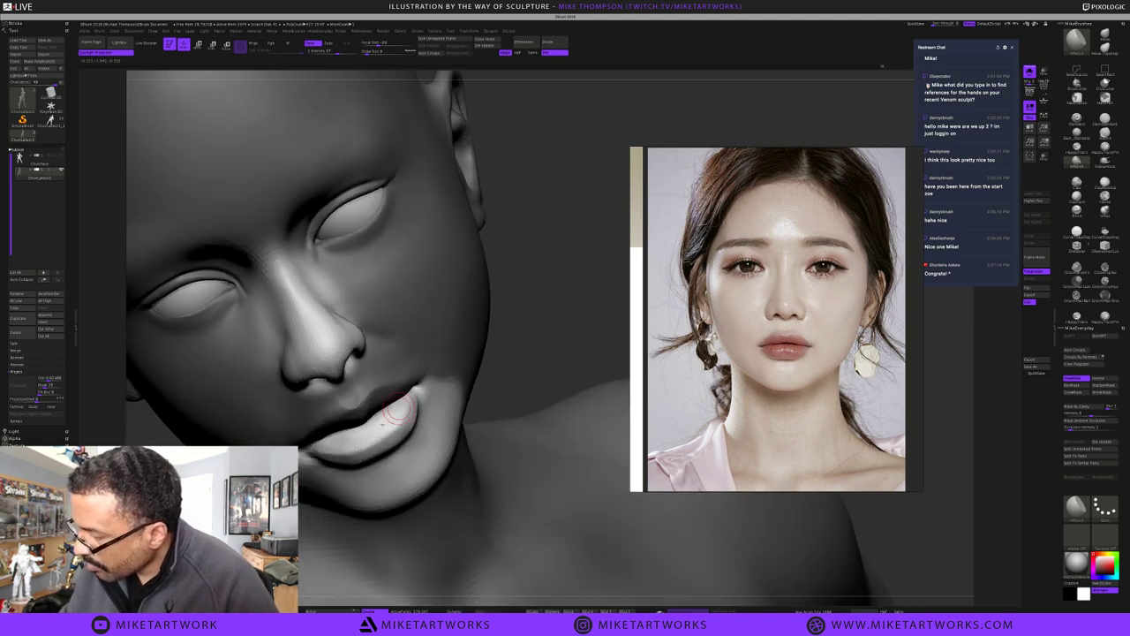
# Clear the mask, then blend the lower lip and mouth corner into the surrounding skin, checking the whole head
pyautogui.moveTo(574, 345)
pyautogui.mouseDown()
pyautogui.moveTo(540, 354)
pyautogui.moveTo(527, 324)
pyautogui.mouseUp()
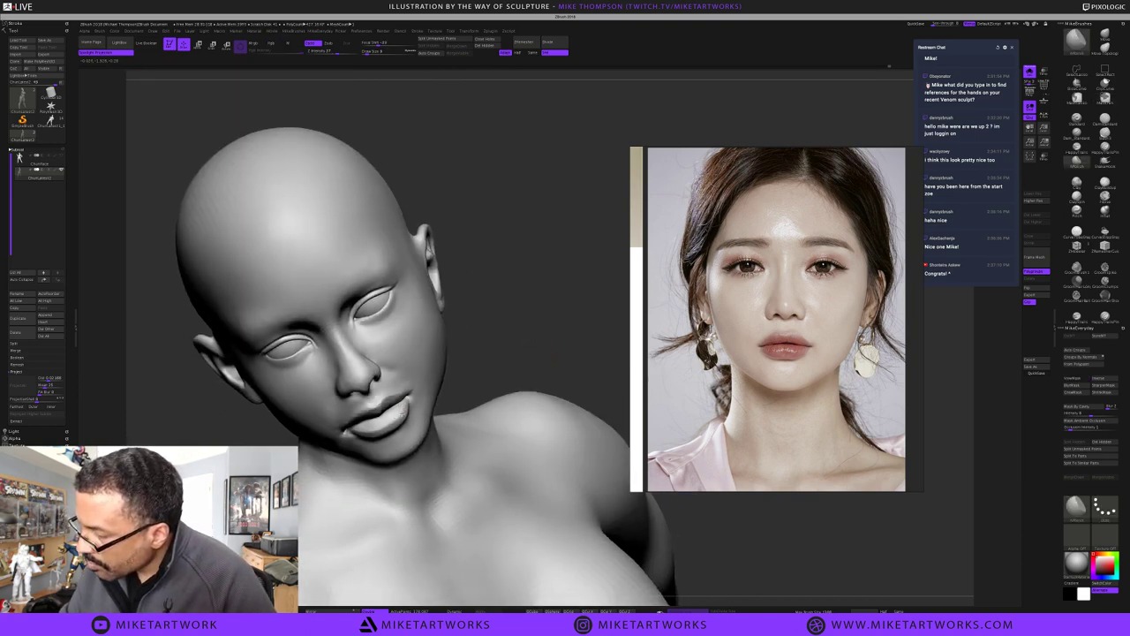
pyautogui.moveTo(394, 420); pyautogui.dragTo(378, 423)
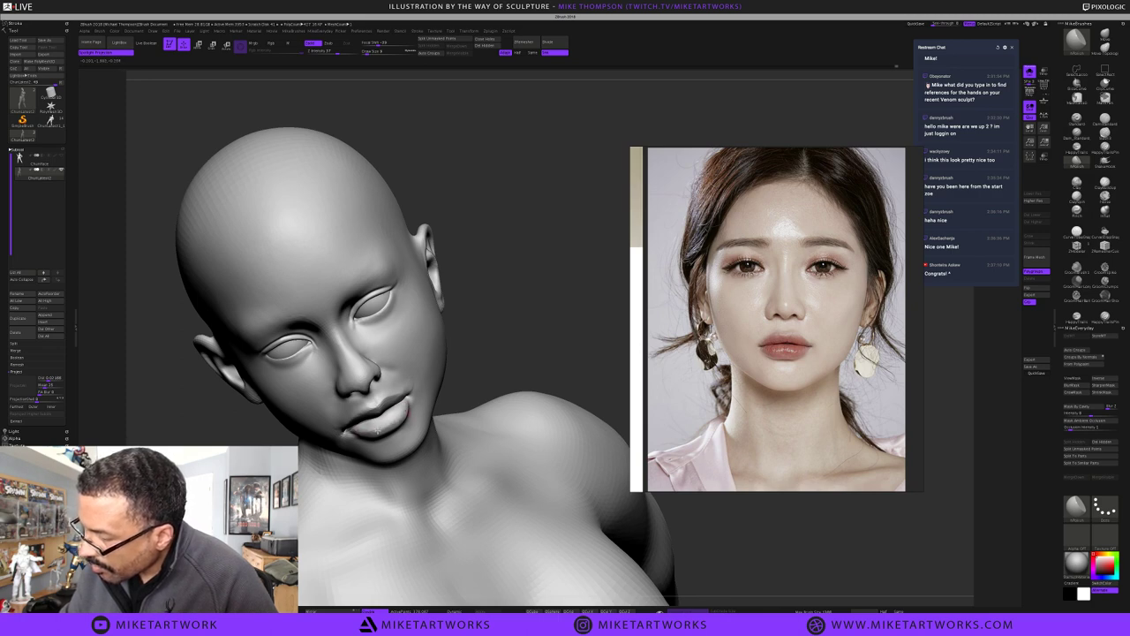
pyautogui.keyDown('alt'); pyautogui.moveTo(509, 344); pyautogui.dragTo(505, 311); pyautogui.keyUp('alt')
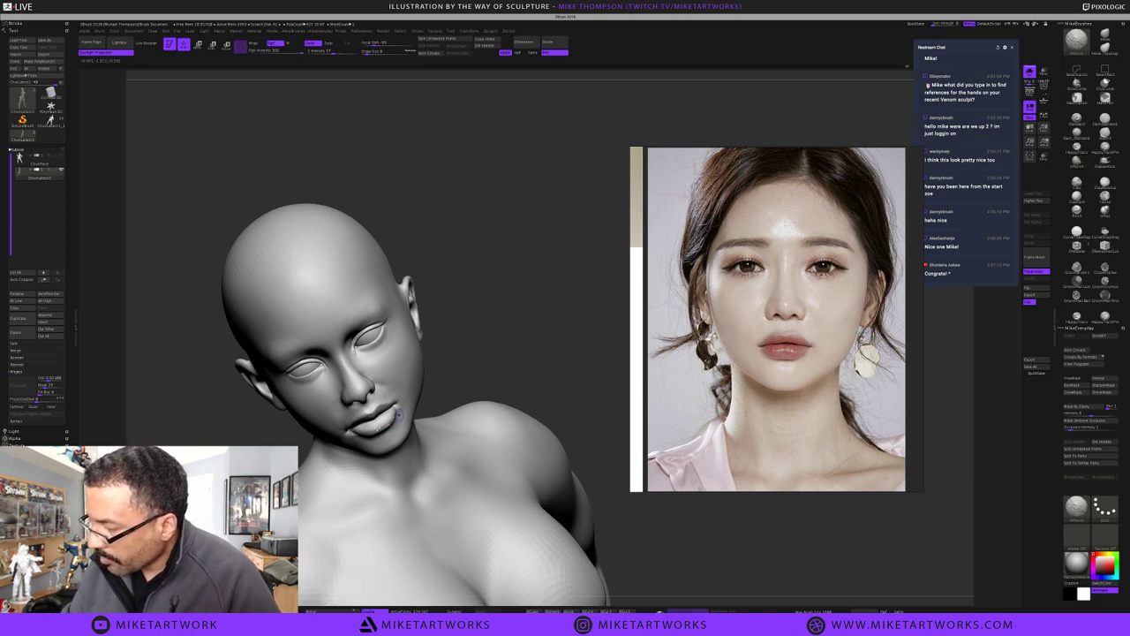
pyautogui.moveTo(506, 371)
pyautogui.mouseDown()
pyautogui.moveTo(520, 315)
pyautogui.moveTo(595, 312)
pyautogui.moveTo(473, 353)
pyautogui.mouseUp()
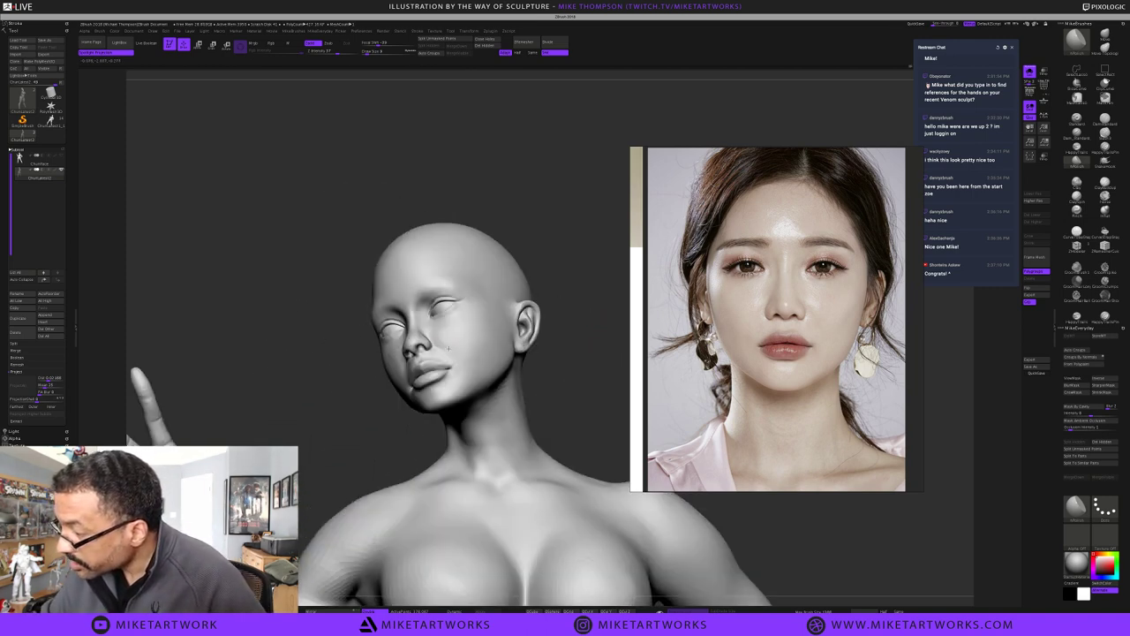
pyautogui.moveTo(626, 439); pyautogui.dragTo(585, 411)
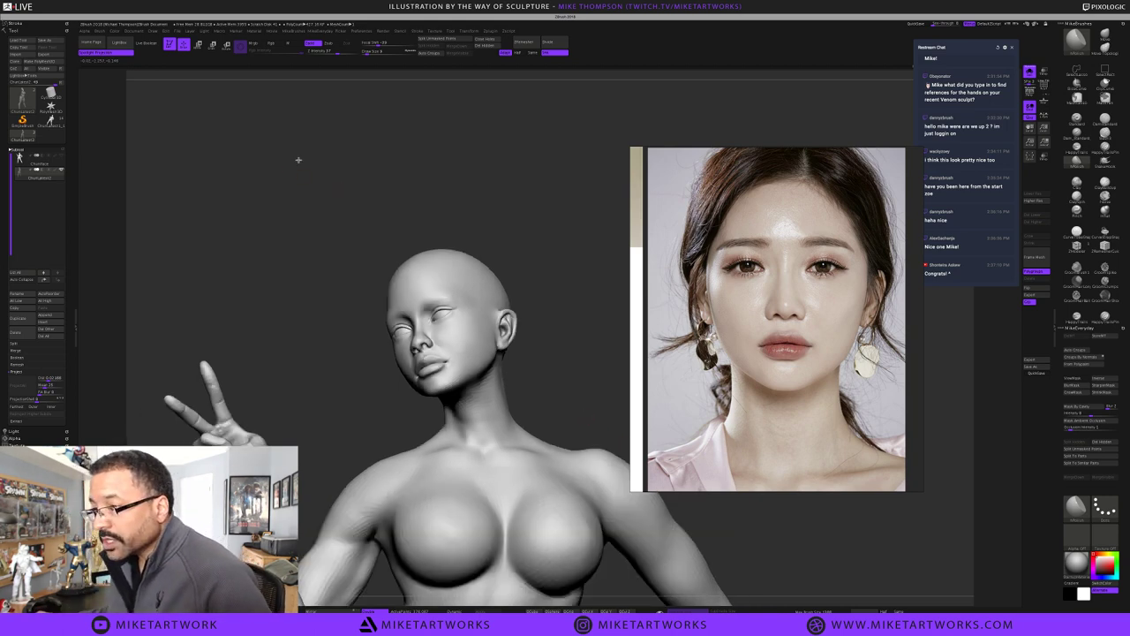
pyautogui.moveTo(298, 160)
pyautogui.keyDown('alt'); pyautogui.mouseDown()
pyautogui.moveTo(259, 137)
pyautogui.moveTo(305, 156)
pyautogui.mouseUp(); pyautogui.keyUp('alt')
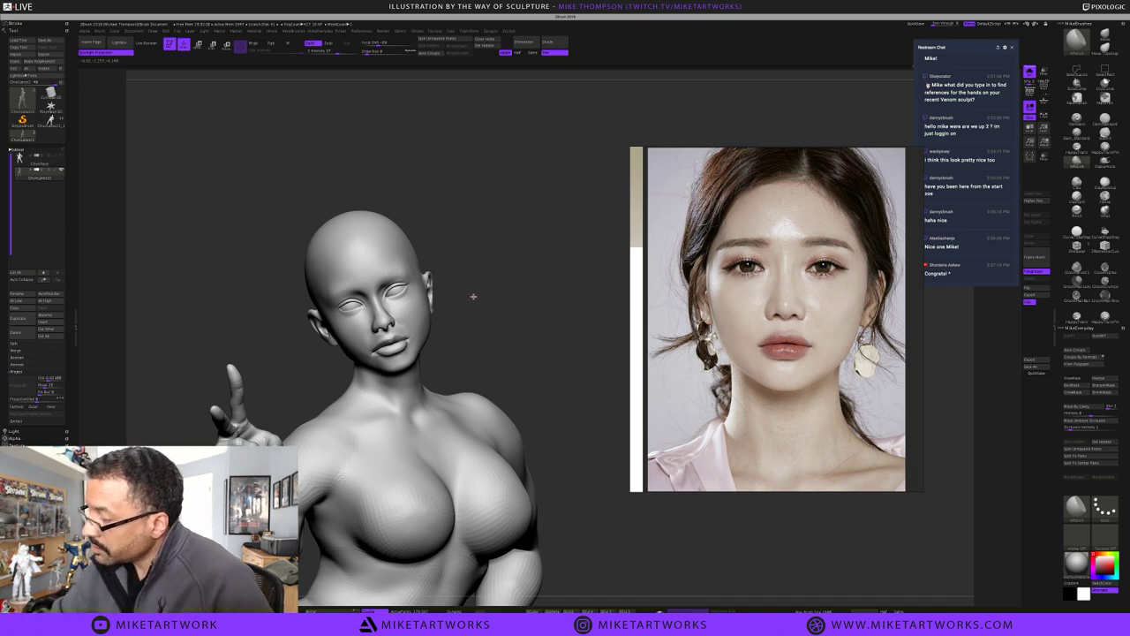
# Switch to the Move Topological brush and reduce its draw size for close adjustments around the lips
pyautogui.keyDown('alt'); pyautogui.moveTo(482, 321); pyautogui.dragTo(482, 308); pyautogui.keyUp('alt')
pyautogui.click(1100, 40)
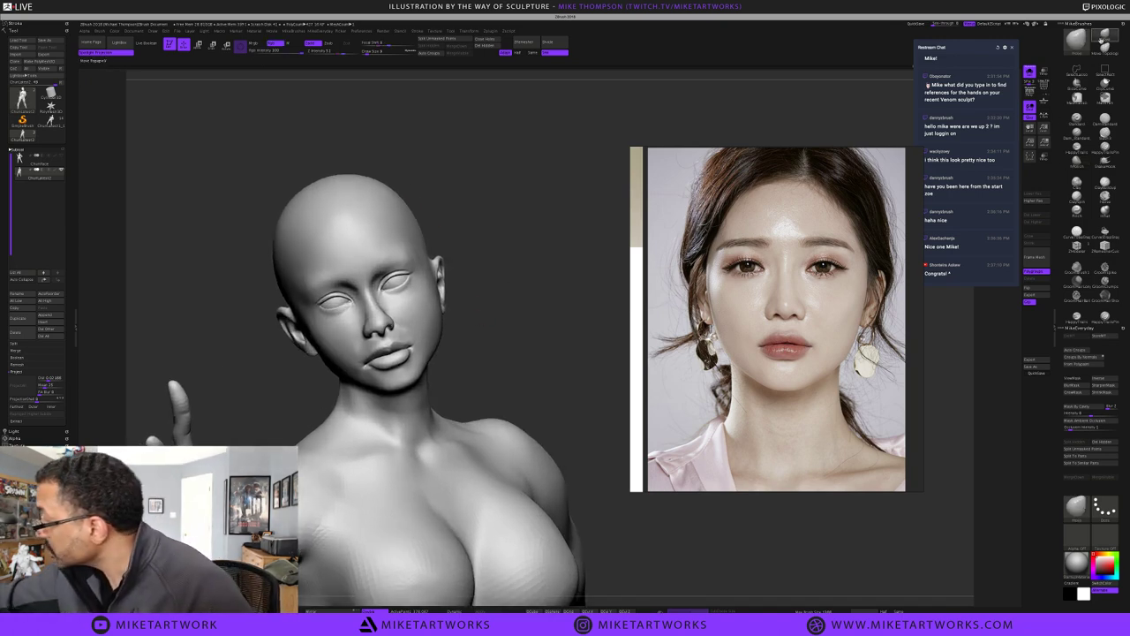
pyautogui.press('s')
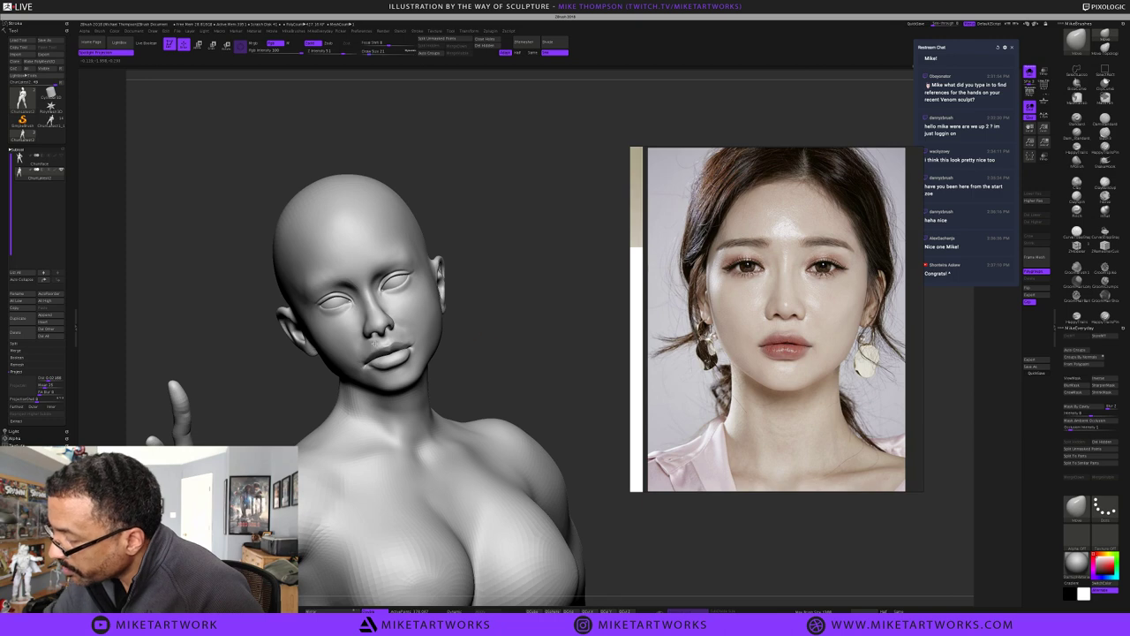
pyautogui.press('s')
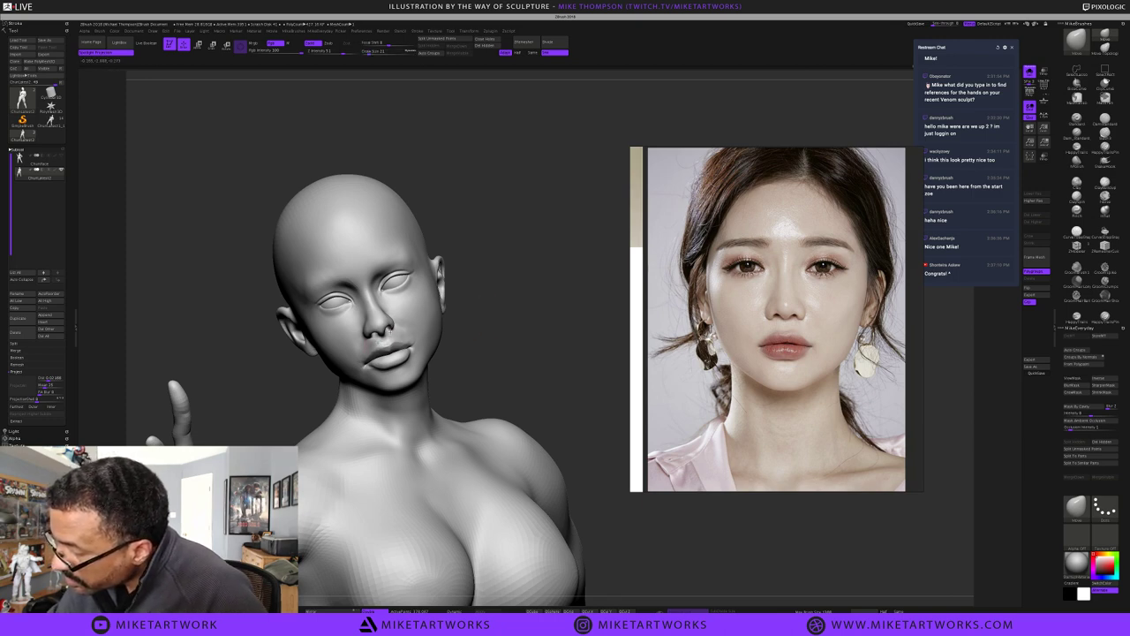
pyautogui.moveTo(531, 276)
pyautogui.mouseDown()
pyautogui.moveTo(530, 235)
pyautogui.moveTo(506, 297)
pyautogui.moveTo(522, 346)
pyautogui.moveTo(534, 317)
pyautogui.mouseUp()
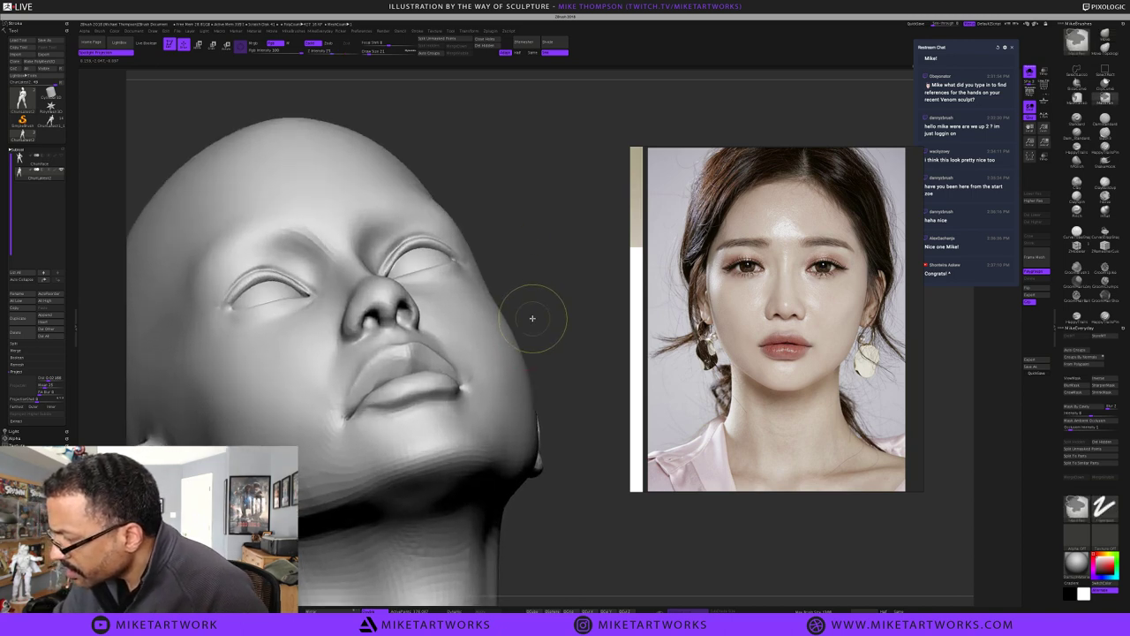
pyautogui.press('s')
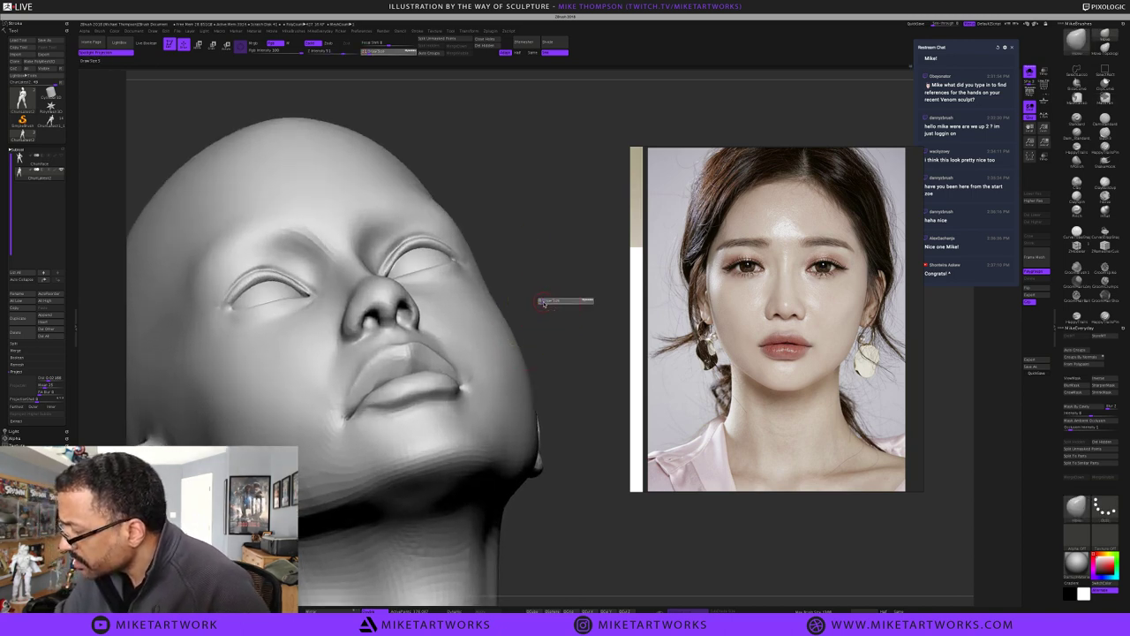
# Refine the border of the upper lip and the skin between nose and mouth, checking the form from low and three-quarter angles
pyautogui.moveTo(558, 277); pyautogui.dragTo(373, 338)
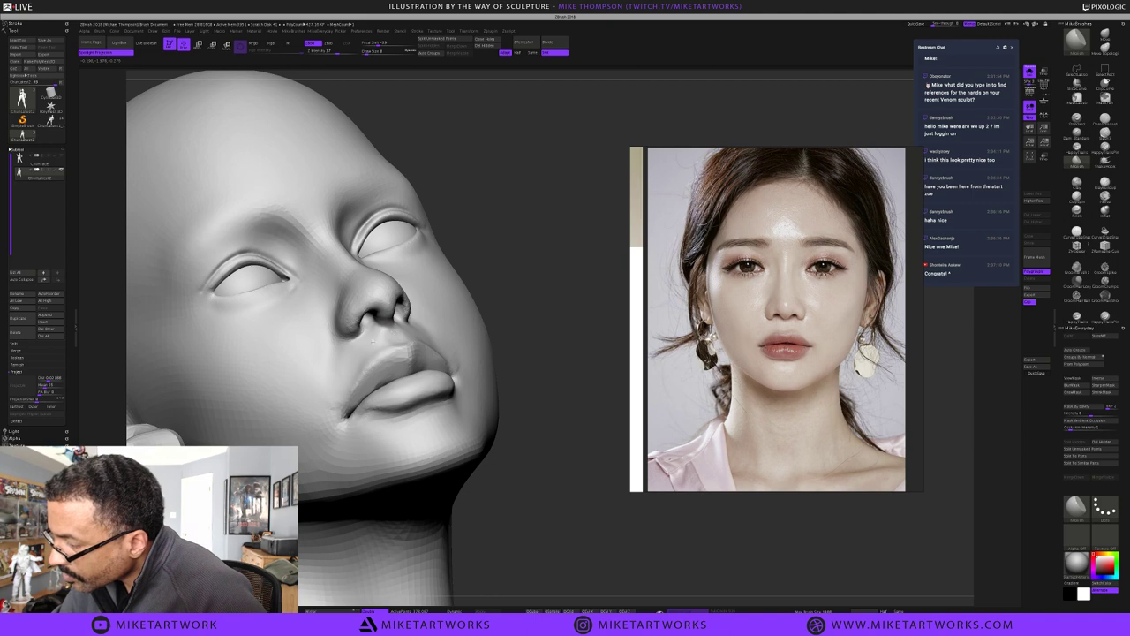
pyautogui.moveTo(535, 282); pyautogui.dragTo(378, 338)
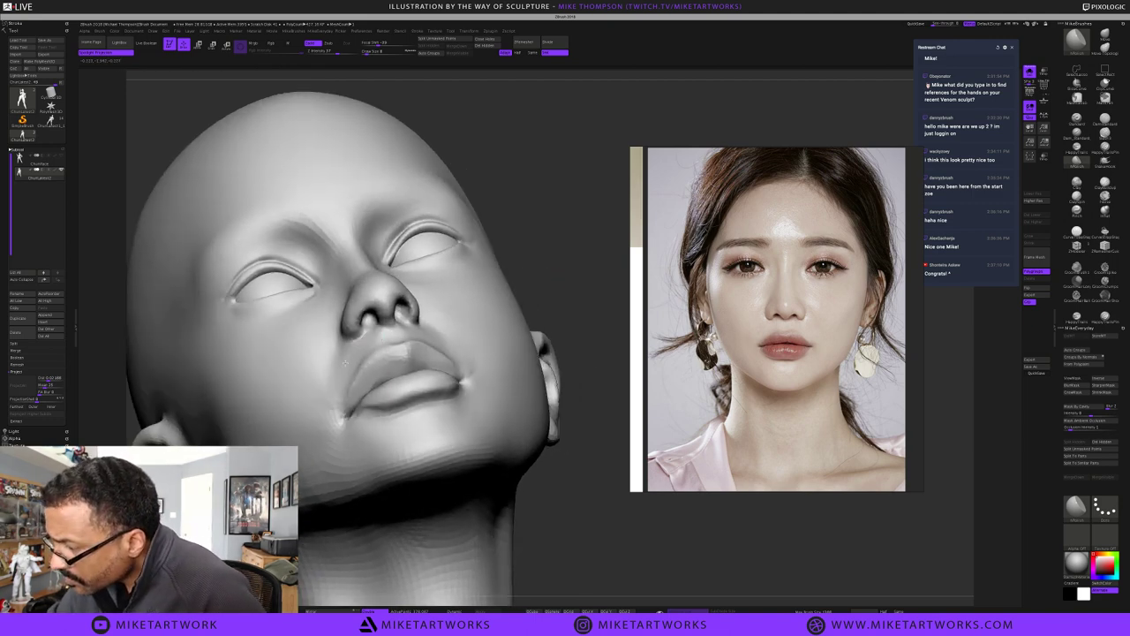
pyautogui.moveTo(570, 279); pyautogui.dragTo(519, 306)
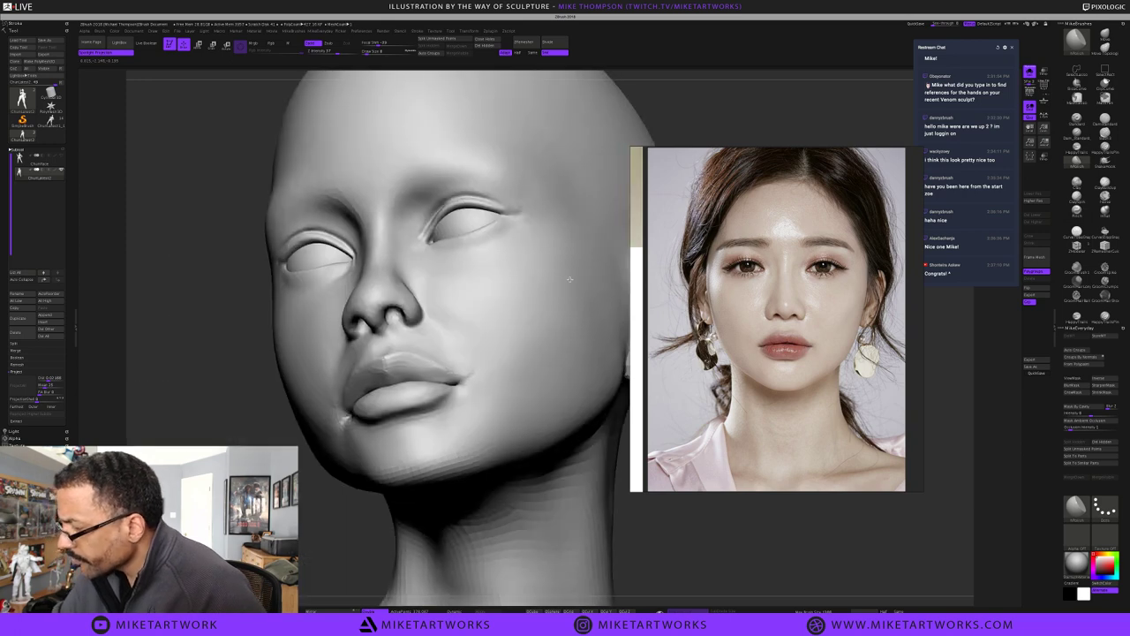
pyautogui.moveTo(572, 279); pyautogui.dragTo(353, 374)
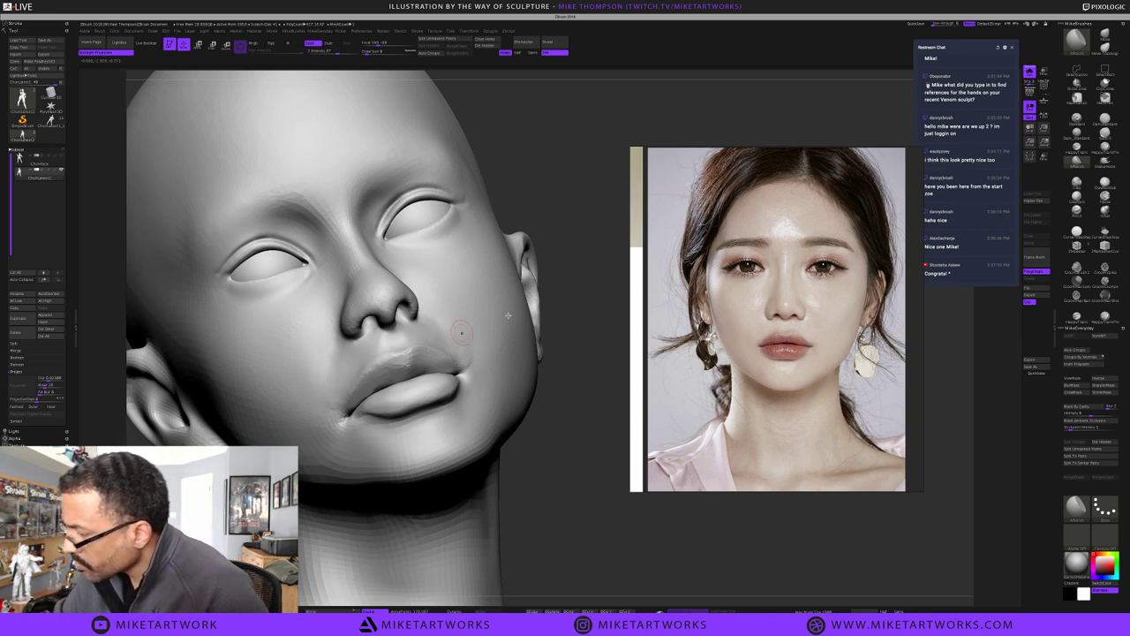
pyautogui.moveTo(616, 268); pyautogui.dragTo(627, 273)
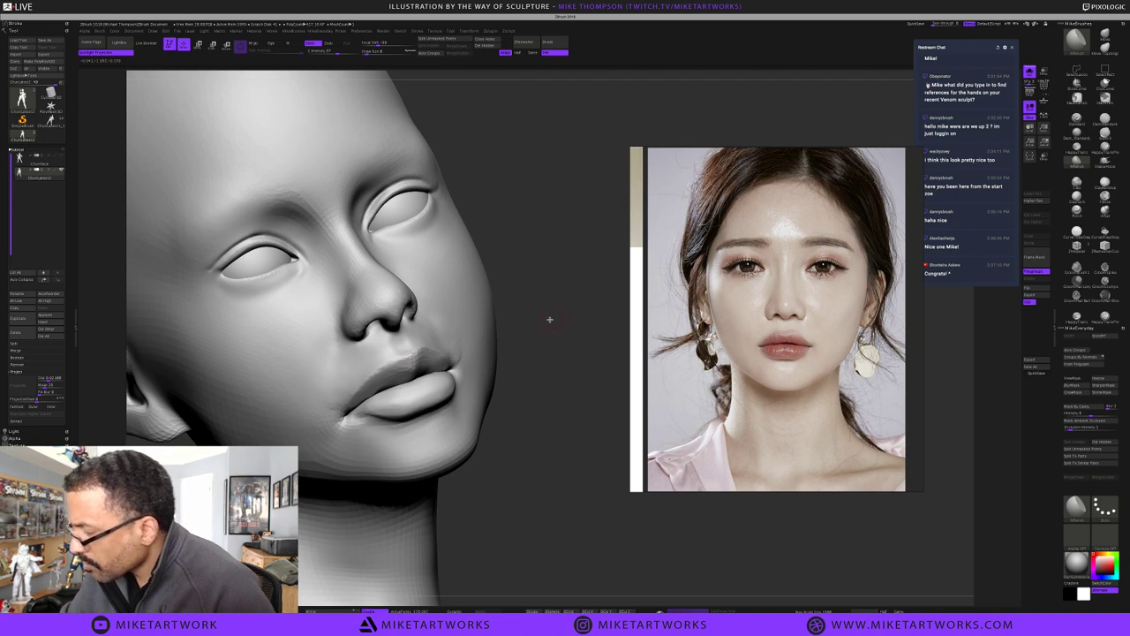
pyautogui.moveTo(549, 320); pyautogui.dragTo(484, 322)
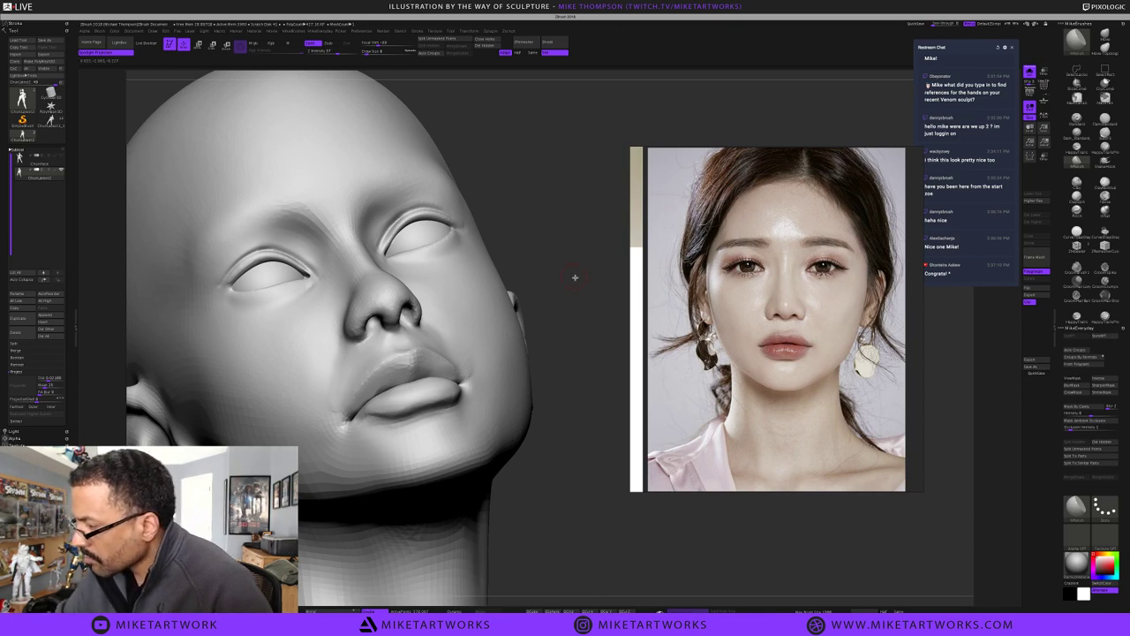
pyautogui.moveTo(575, 277); pyautogui.dragTo(573, 286)
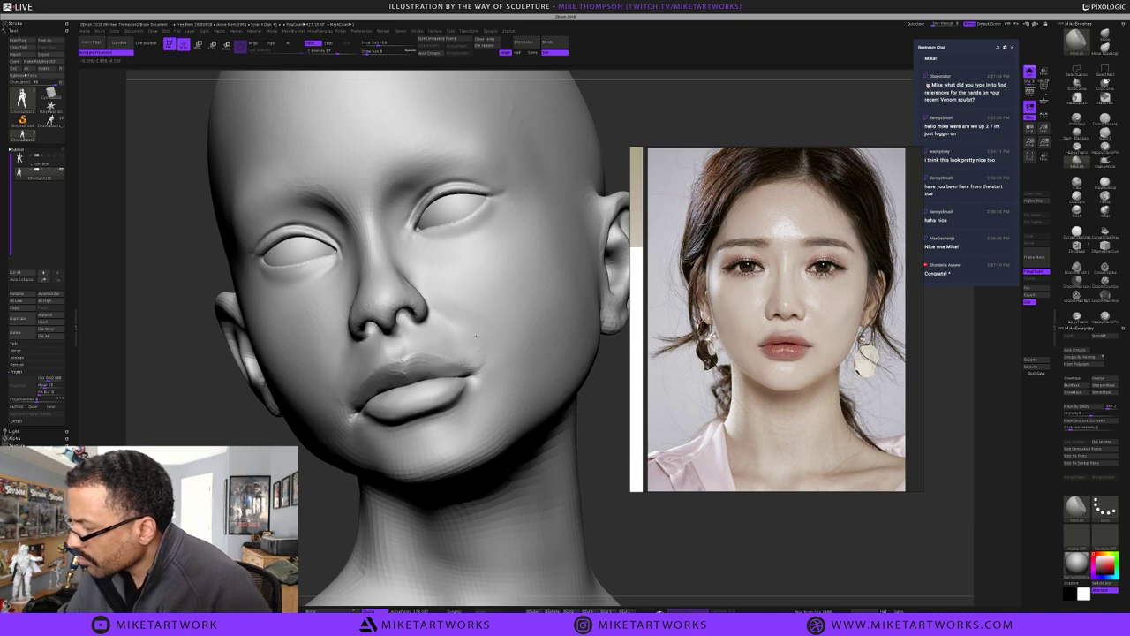
# Place the transform gizmo on the lips and mask the lips and chin outward from the mouth with topological masking
pyautogui.click(1076, 199)
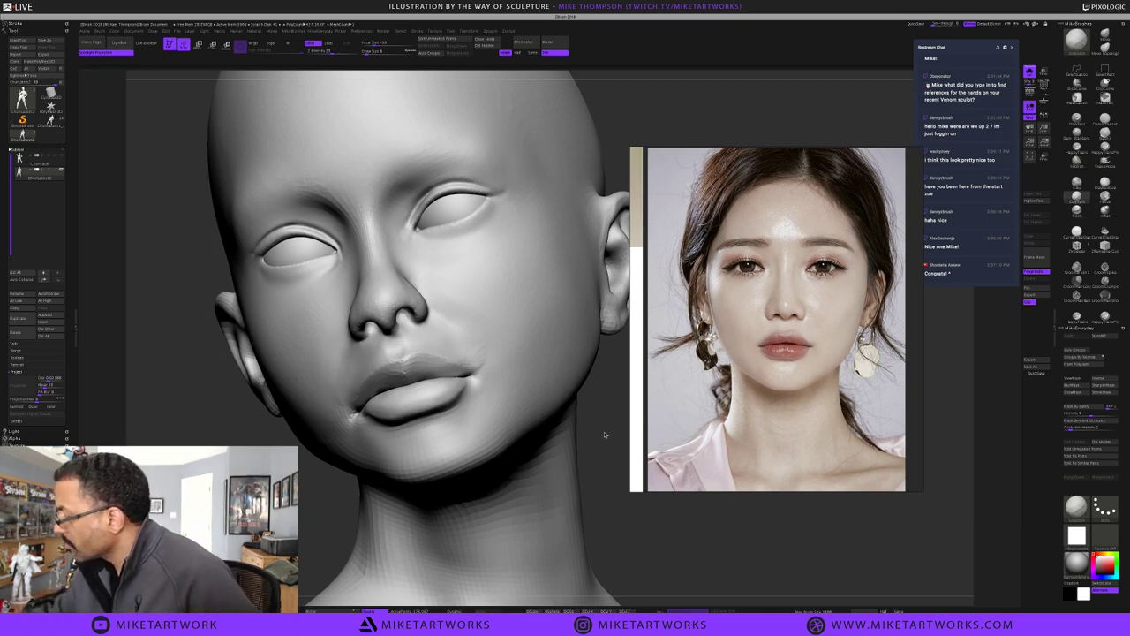
pyautogui.moveTo(595, 436); pyautogui.dragTo(594, 434)
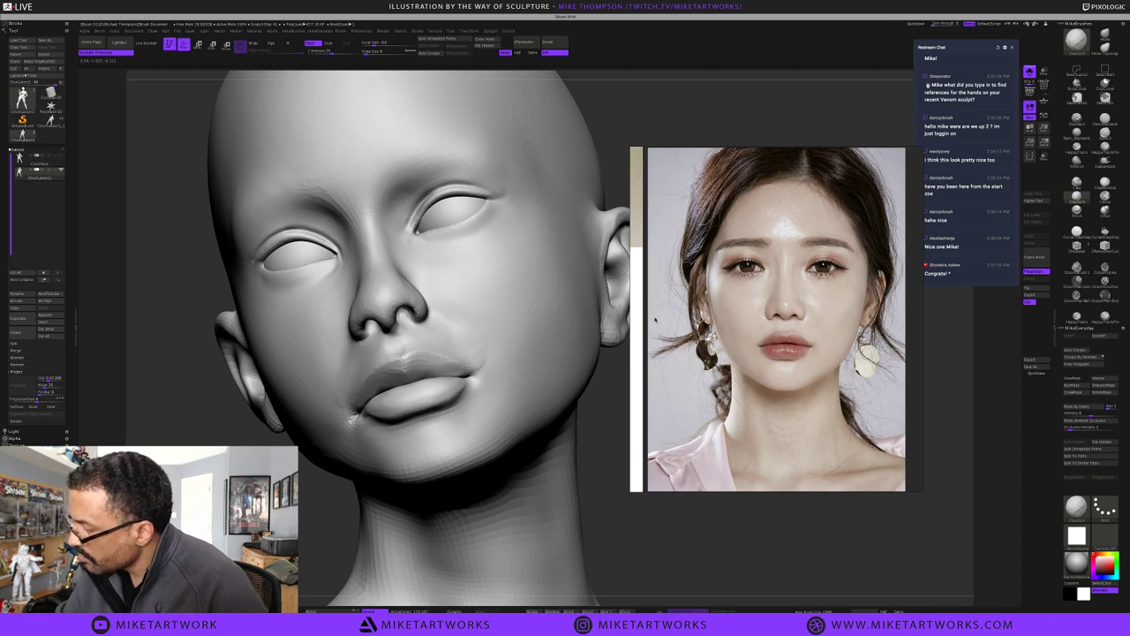
pyautogui.moveTo(612, 482); pyautogui.dragTo(554, 371)
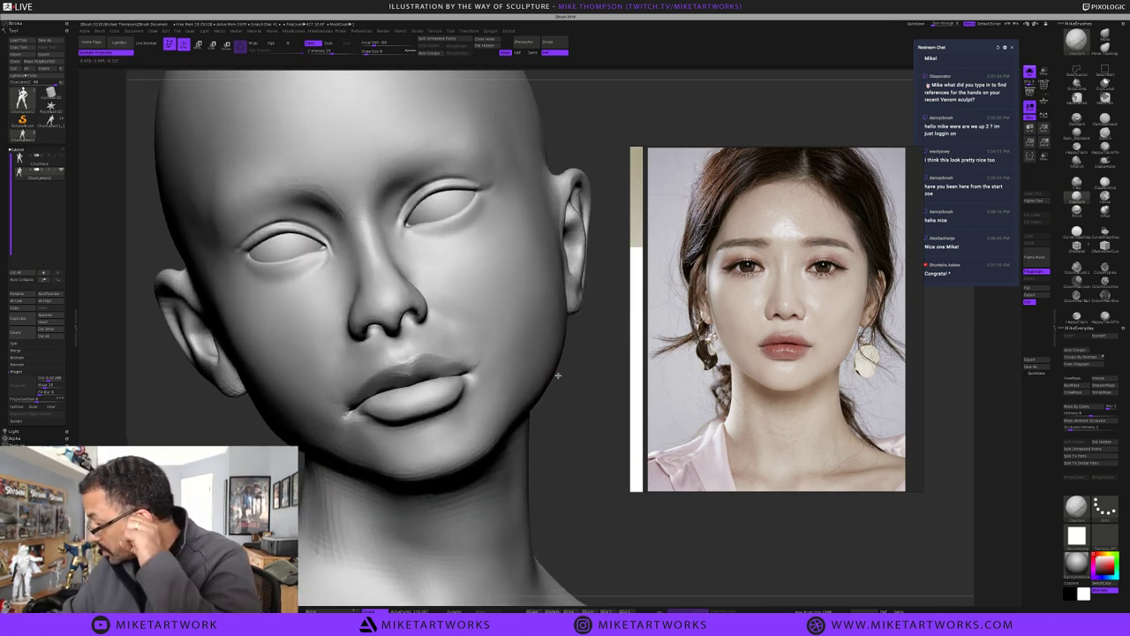
pyautogui.press('w')
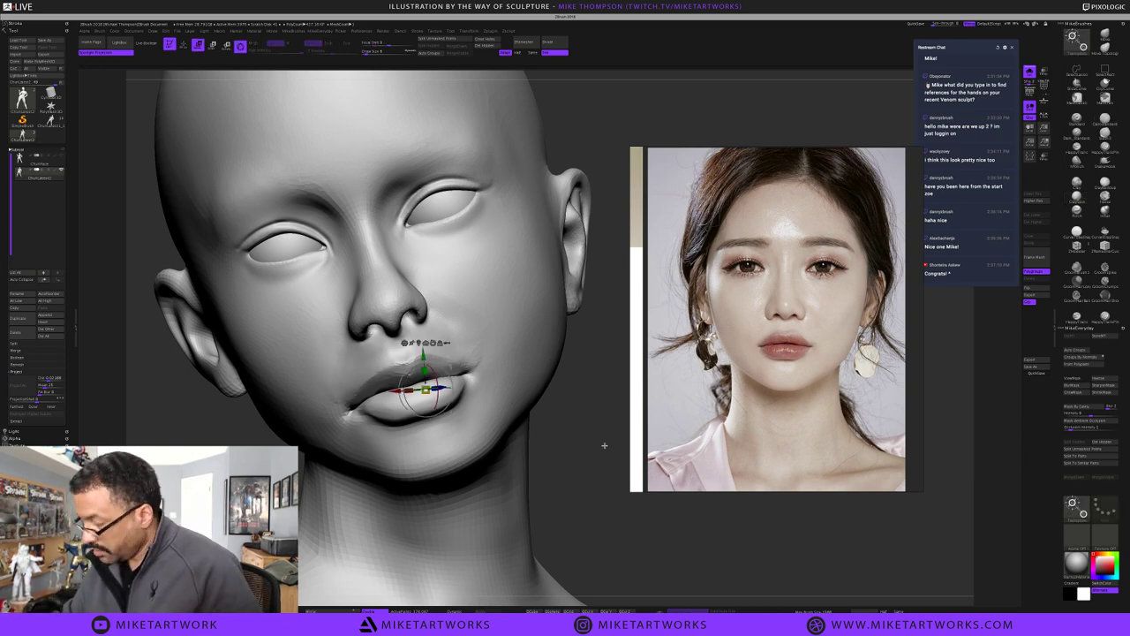
pyautogui.press('q')
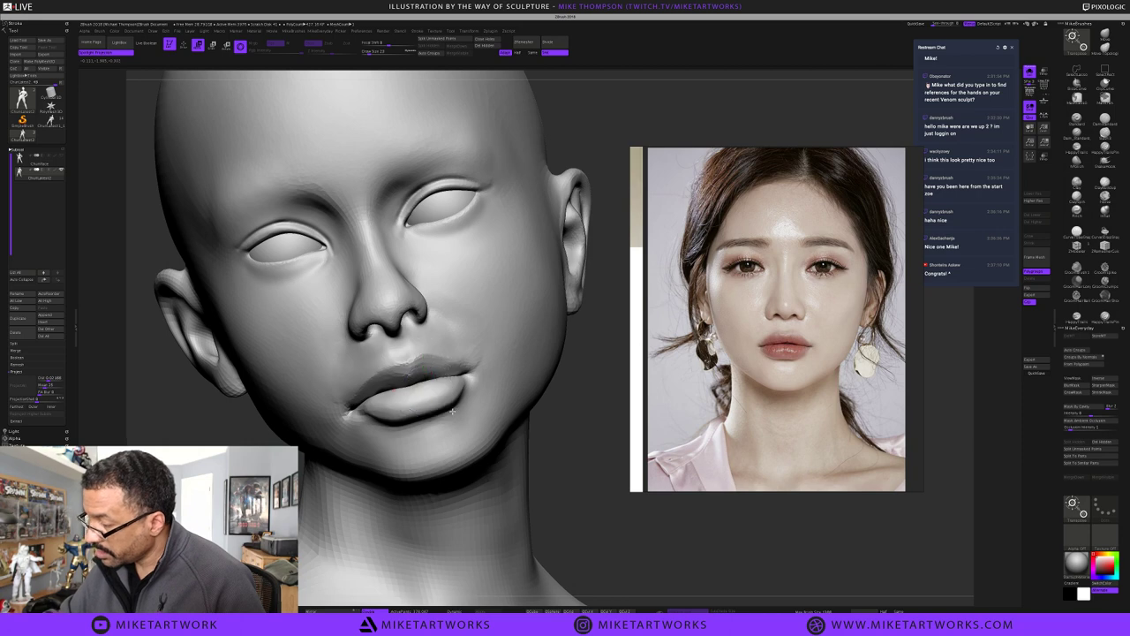
pyautogui.keyDown('alt'); pyautogui.moveTo(452, 412); pyautogui.dragTo(638, 443); pyautogui.keyUp('alt')
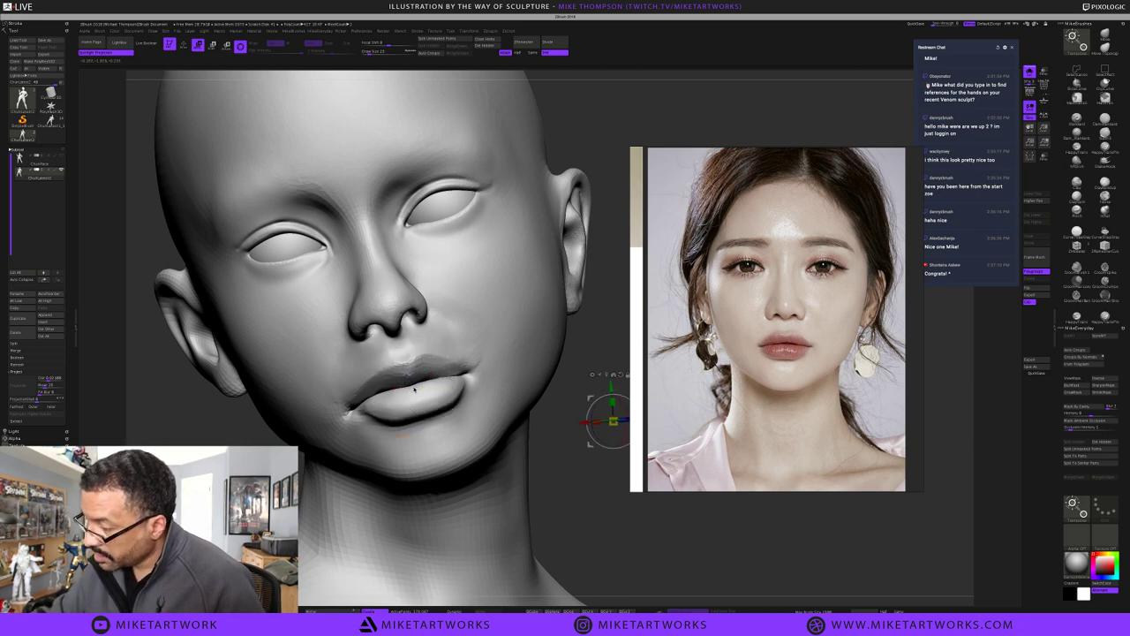
pyautogui.keyDown('ctrl'); pyautogui.moveTo(413, 388); pyautogui.dragTo(413, 364); pyautogui.keyUp('ctrl')
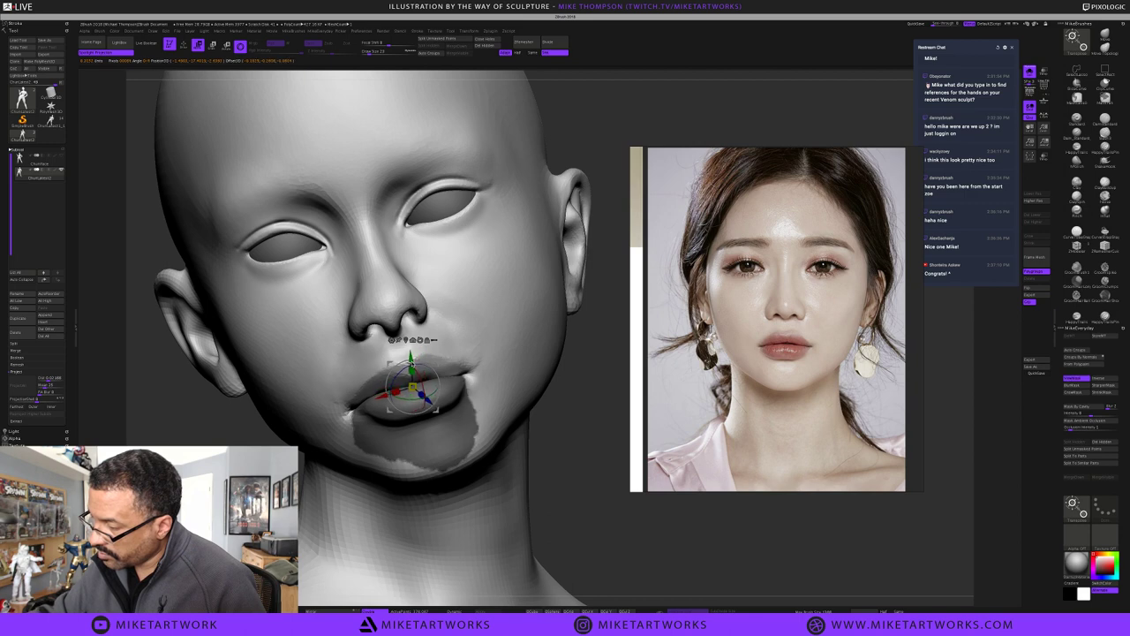
pyautogui.keyDown('ctrl'); pyautogui.moveTo(562, 455); pyautogui.dragTo(563, 476); pyautogui.keyUp('ctrl')
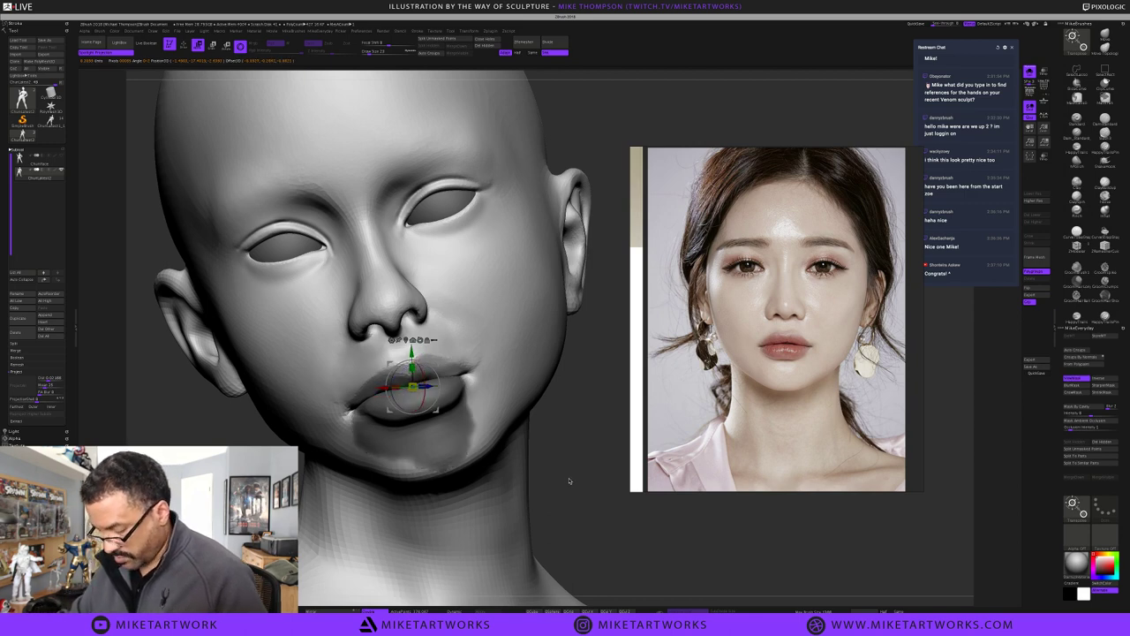
# Try to extend the mask from the chin across the jaw and lower cheek with a large masking brush
pyautogui.press('s')
pyautogui.press('q')
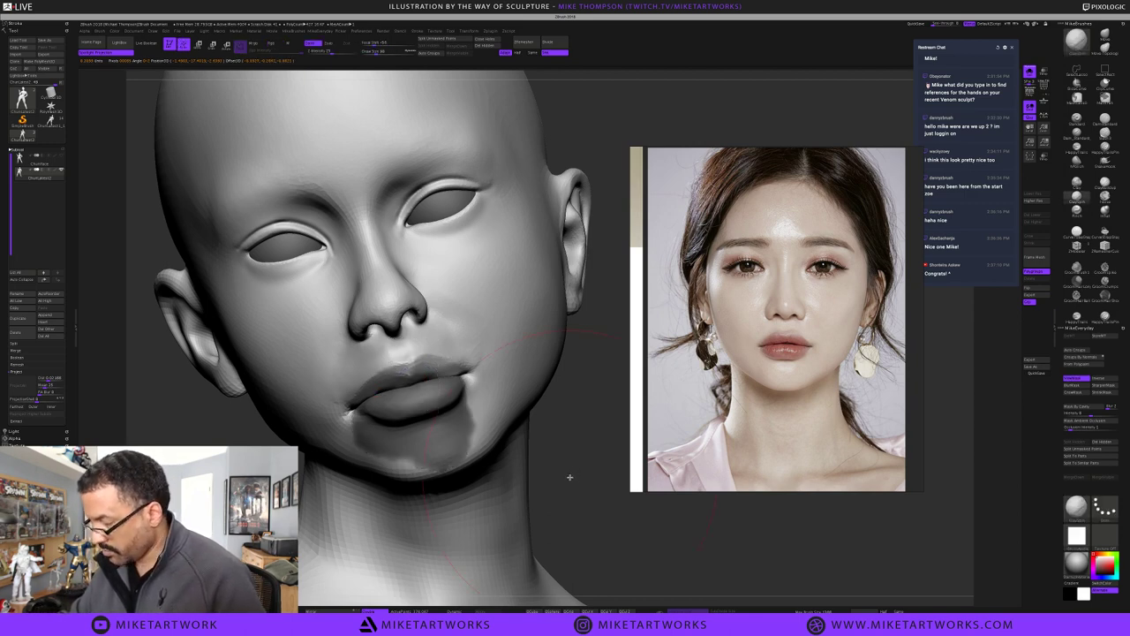
pyautogui.press('w')
pyautogui.moveTo(580, 477); pyautogui.dragTo(597, 469)
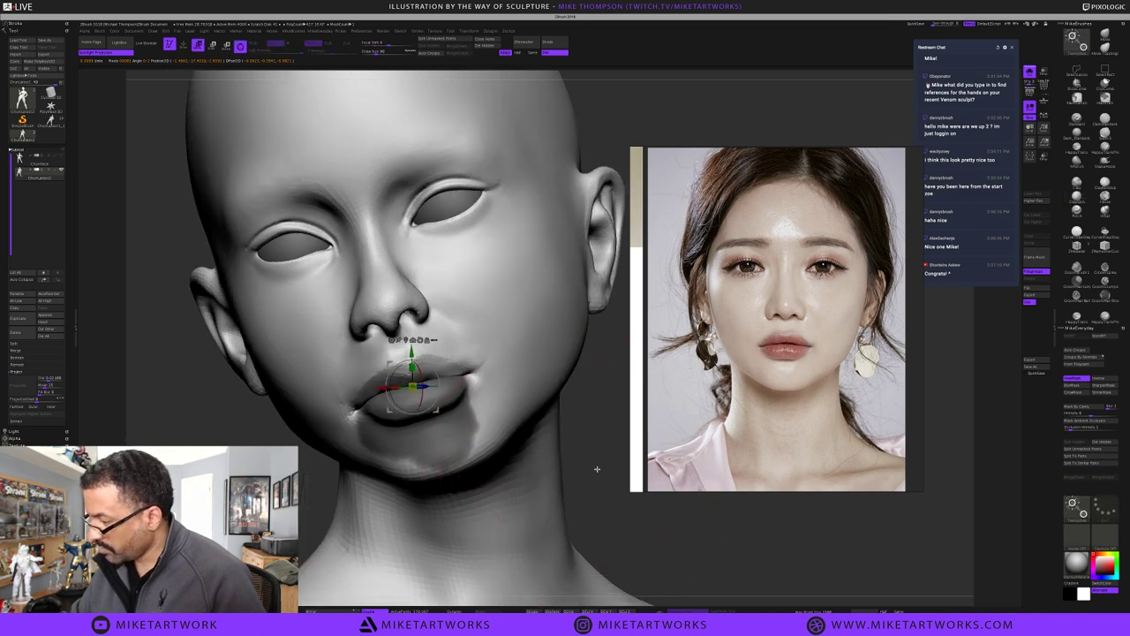
pyautogui.press('s')
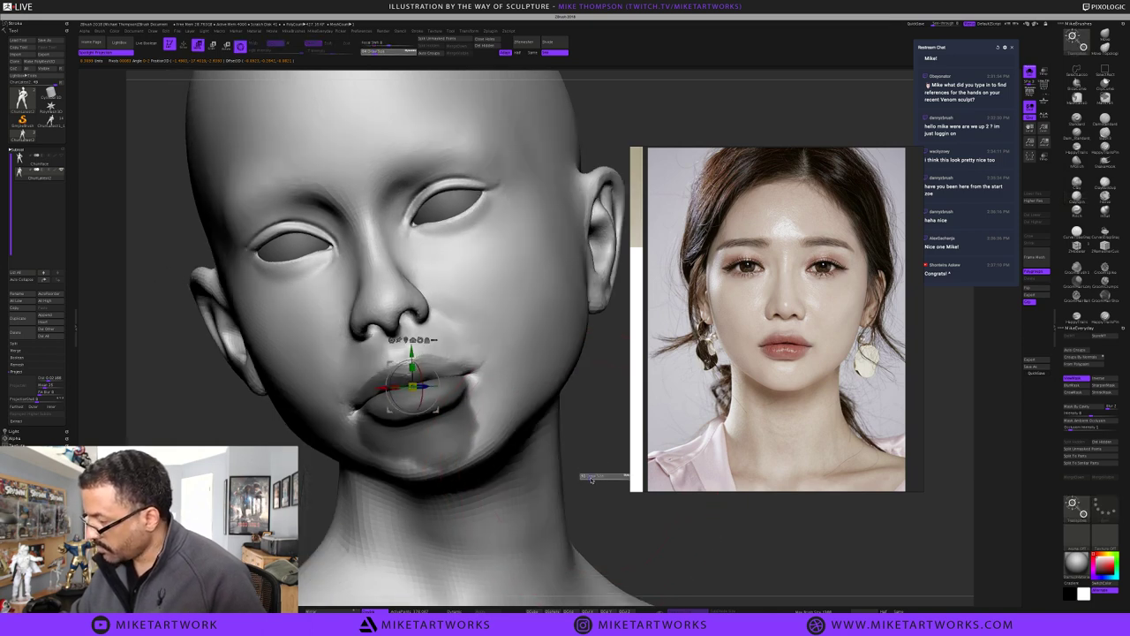
pyautogui.press('q')
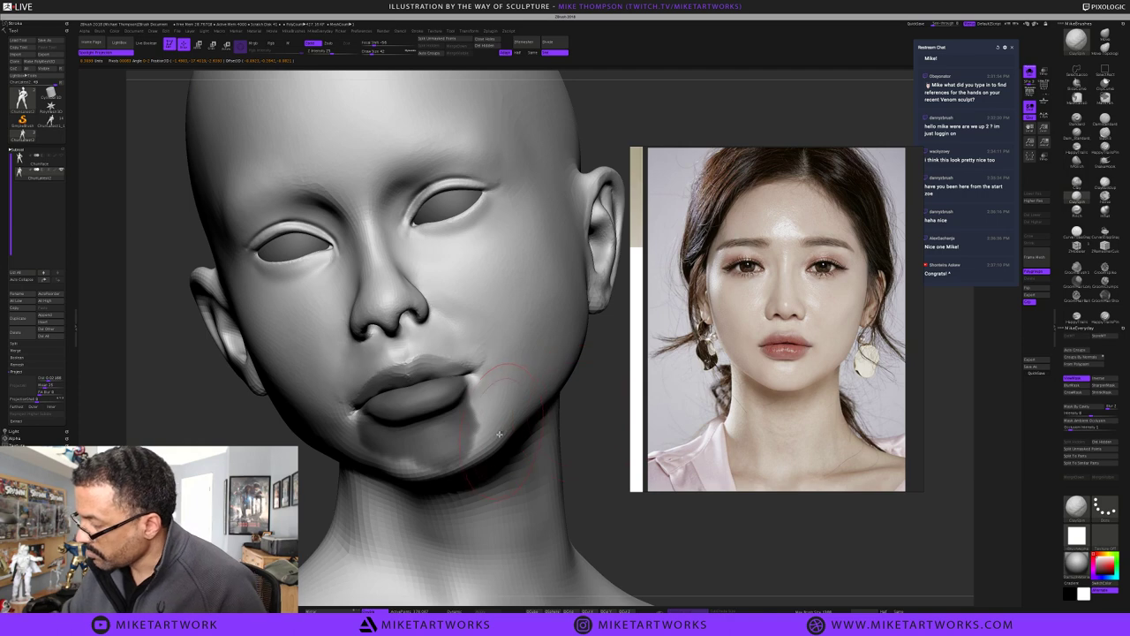
pyautogui.moveTo(495, 447)
pyautogui.keyDown('ctrl'); pyautogui.mouseDown()
pyautogui.moveTo(484, 453)
pyautogui.moveTo(474, 427)
pyautogui.moveTo(527, 358)
pyautogui.moveTo(446, 453)
pyautogui.mouseUp(); pyautogui.keyUp('ctrl')
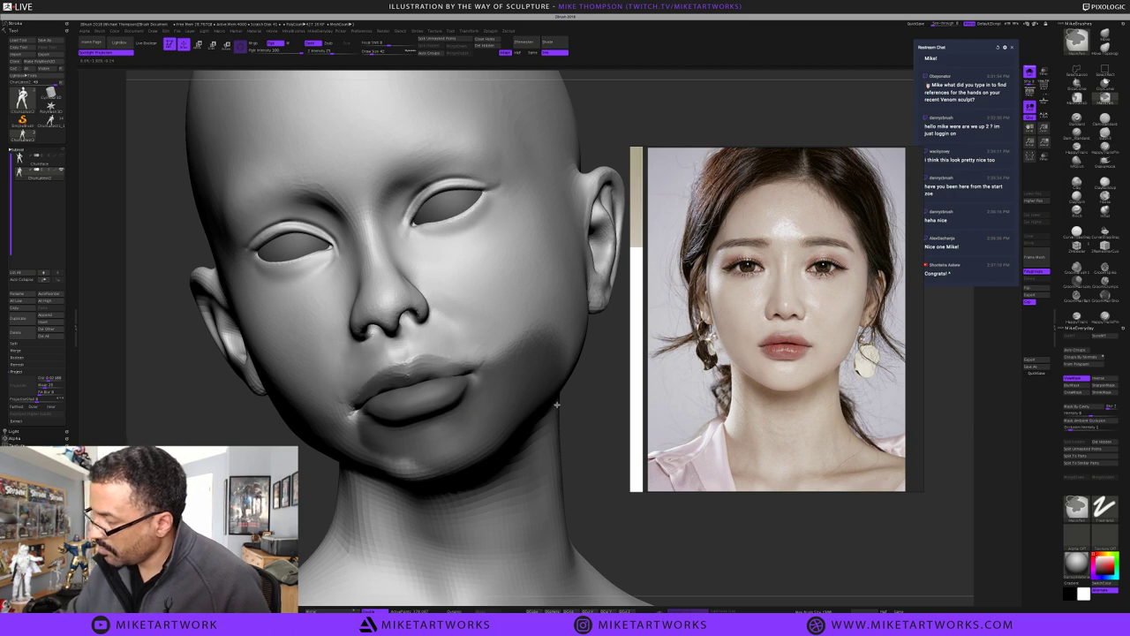
# Reduce the brush size and repaint the mask from the mouth corner over the chin, jaw and lower cheek
pyautogui.keyDown('ctrl'); pyautogui.moveTo(601, 431); pyautogui.dragTo(590, 442); pyautogui.keyUp('ctrl')
pyautogui.press('s')
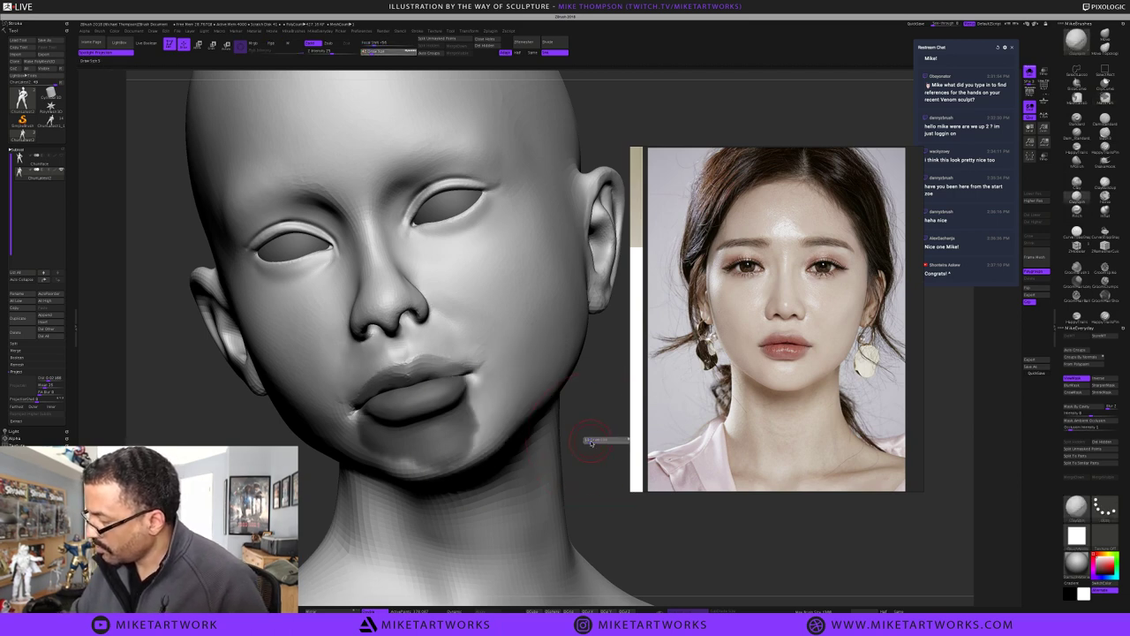
pyautogui.moveTo(486, 416)
pyautogui.keyDown('ctrl'); pyautogui.mouseDown()
pyautogui.moveTo(475, 448)
pyautogui.moveTo(501, 404)
pyautogui.moveTo(477, 375)
pyautogui.moveTo(393, 466)
pyautogui.moveTo(361, 441)
pyautogui.moveTo(348, 449)
pyautogui.moveTo(432, 439)
pyautogui.moveTo(515, 405)
pyautogui.moveTo(484, 407)
pyautogui.mouseUp(); pyautogui.keyUp('ctrl')
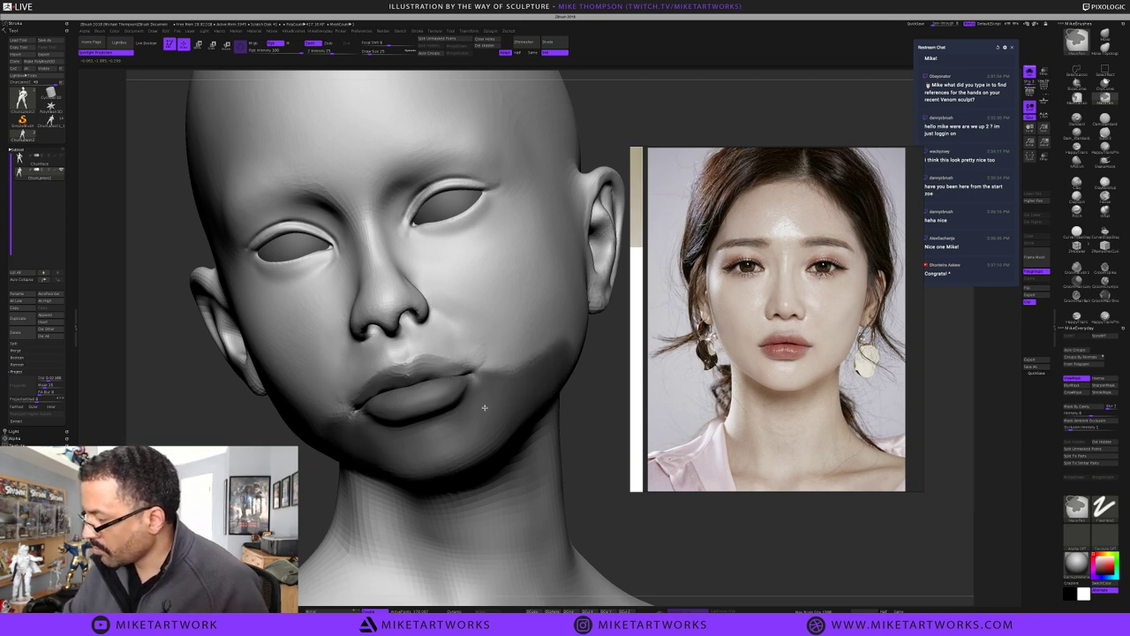
pyautogui.keyDown('ctrl'); pyautogui.click(614, 491); pyautogui.keyUp('ctrl')
pyautogui.hotkey('ctrl', 'z')
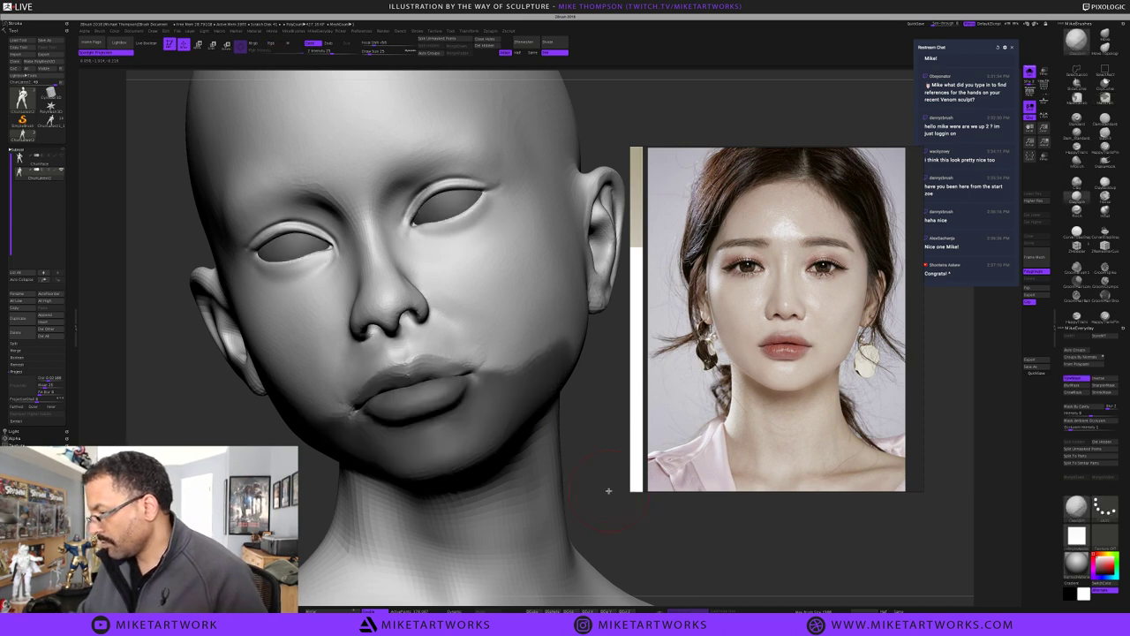
# Show the polyframe and extend the mask along the jawline back toward the ear
pyautogui.moveTo(602, 477)
pyautogui.keyDown('alt'); pyautogui.mouseDown()
pyautogui.moveTo(595, 448)
pyautogui.moveTo(570, 472)
pyautogui.moveTo(414, 484)
pyautogui.moveTo(564, 323)
pyautogui.mouseUp(); pyautogui.keyUp('alt')
pyautogui.press('space')
pyautogui.click(630, 554)
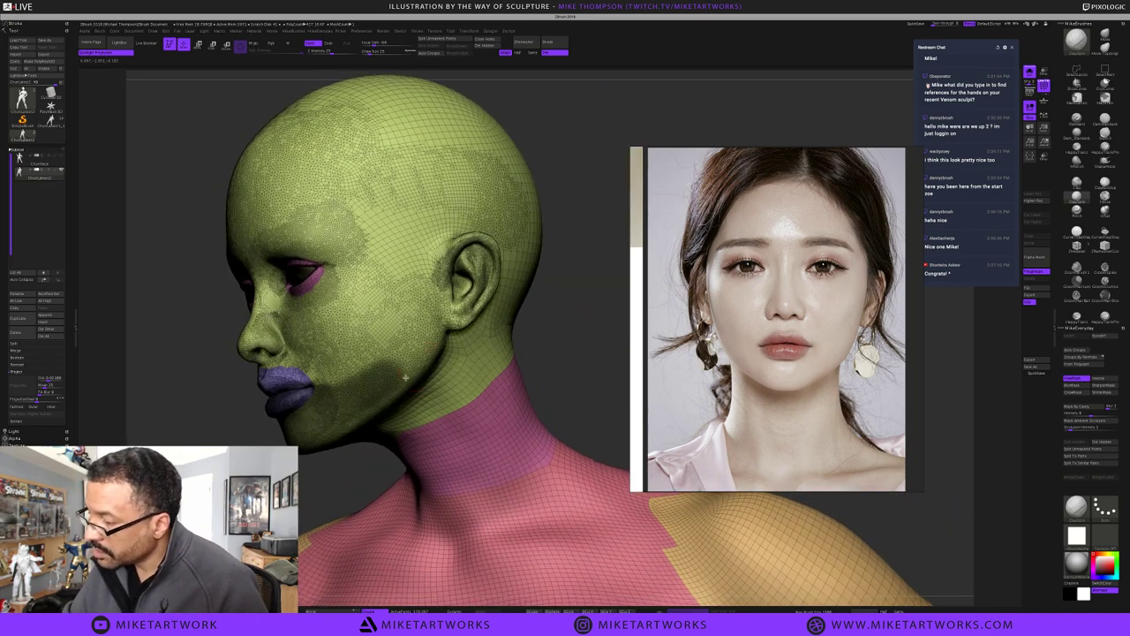
pyautogui.moveTo(358, 386)
pyautogui.keyDown('ctrl'); pyautogui.mouseDown()
pyautogui.moveTo(415, 348)
pyautogui.moveTo(366, 419)
pyautogui.mouseUp(); pyautogui.keyUp('ctrl')
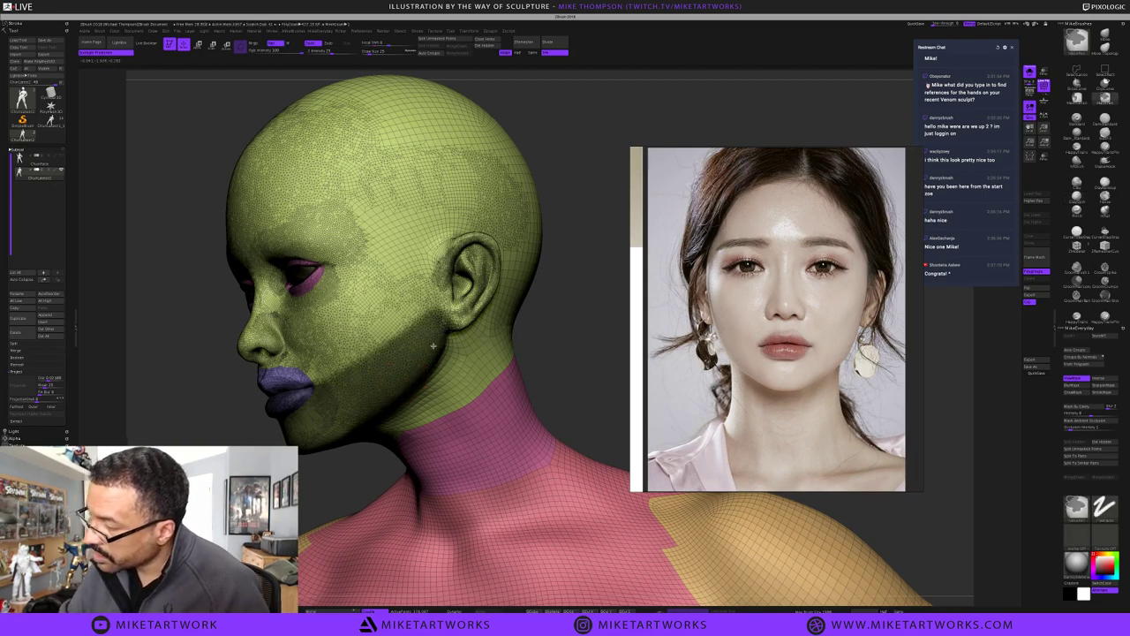
pyautogui.moveTo(571, 310); pyautogui.dragTo(572, 298)
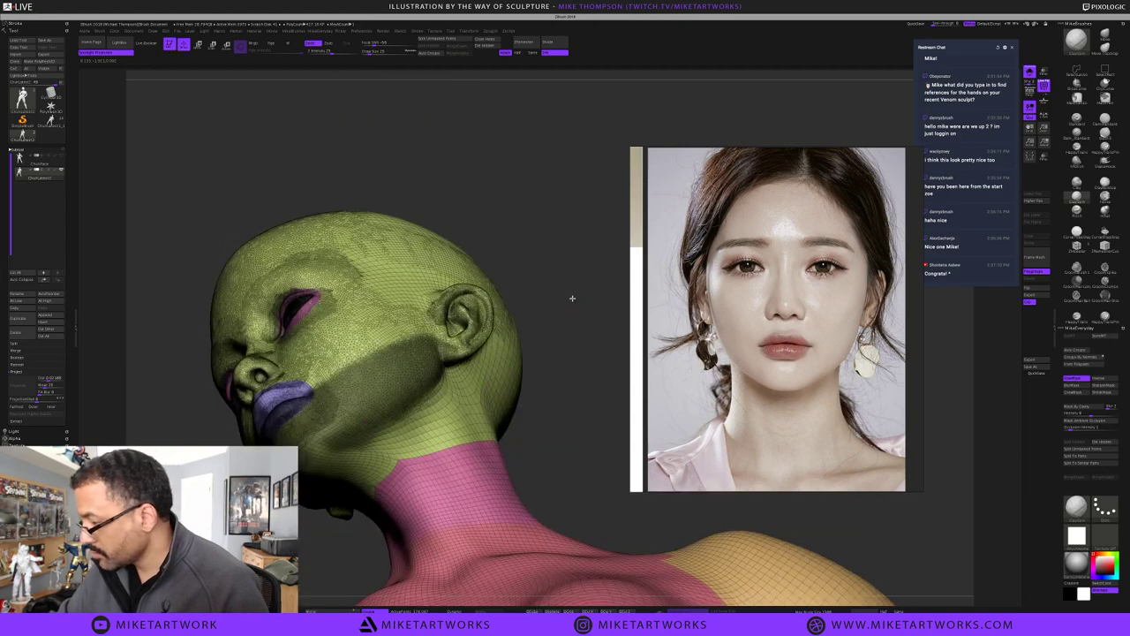
# Extend the mask along the underside of the jaw on both sides of the head
pyautogui.moveTo(473, 354); pyautogui.dragTo(477, 352)
pyautogui.moveTo(338, 469)
pyautogui.keyDown('ctrl'); pyautogui.mouseDown()
pyautogui.moveTo(374, 457)
pyautogui.moveTo(307, 454)
pyautogui.mouseUp(); pyautogui.keyUp('ctrl')
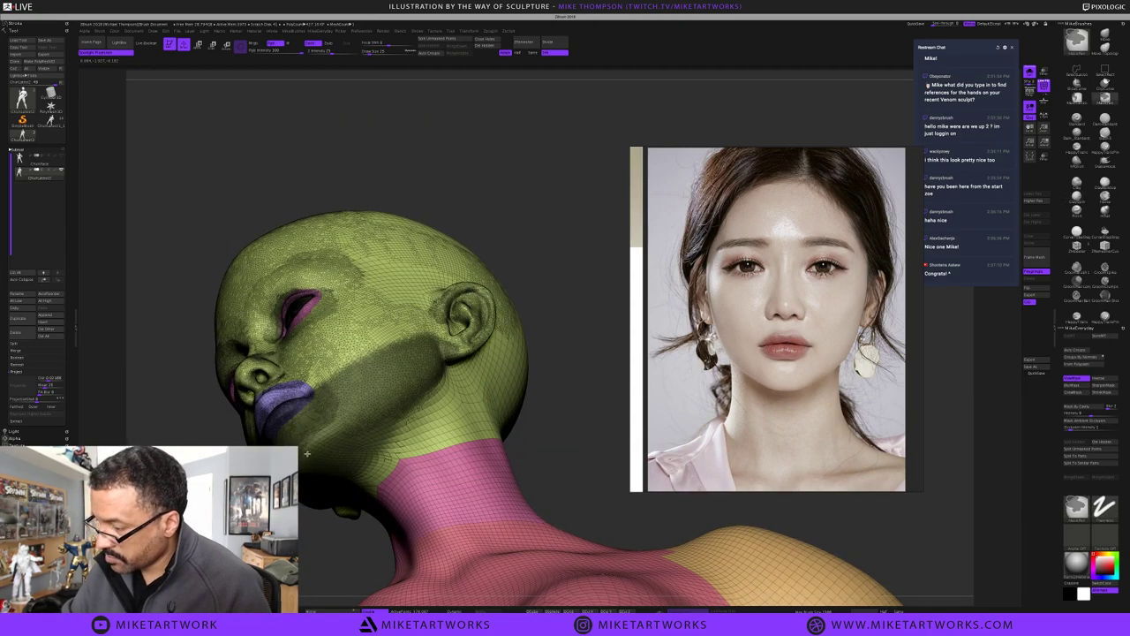
pyautogui.moveTo(582, 320)
pyautogui.mouseDown()
pyautogui.moveTo(595, 312)
pyautogui.moveTo(521, 351)
pyautogui.moveTo(530, 338)
pyautogui.mouseUp()
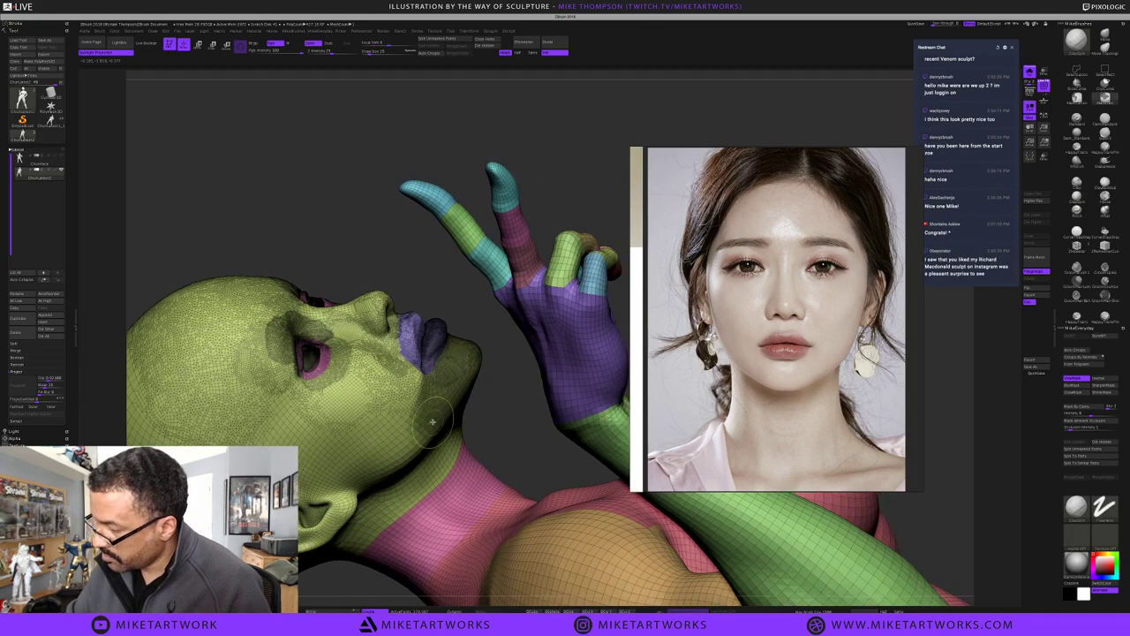
pyautogui.keyDown('ctrl'); pyautogui.moveTo(433, 421); pyautogui.dragTo(408, 445); pyautogui.keyUp('ctrl')
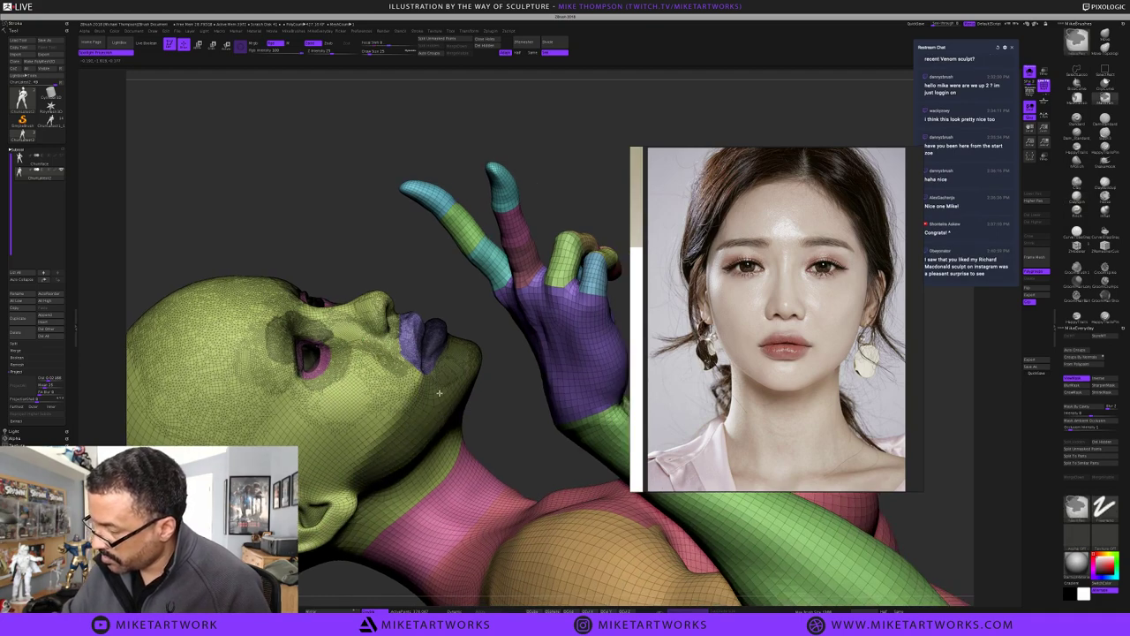
# Isolate the head polygroup to finish the jaw mask, then show the full body and turn the masked lower lip, chin and jaw into a polygroup
pyautogui.moveTo(498, 379)
pyautogui.mouseDown()
pyautogui.moveTo(508, 378)
pyautogui.moveTo(494, 374)
pyautogui.moveTo(488, 397)
pyautogui.moveTo(523, 418)
pyautogui.mouseUp()
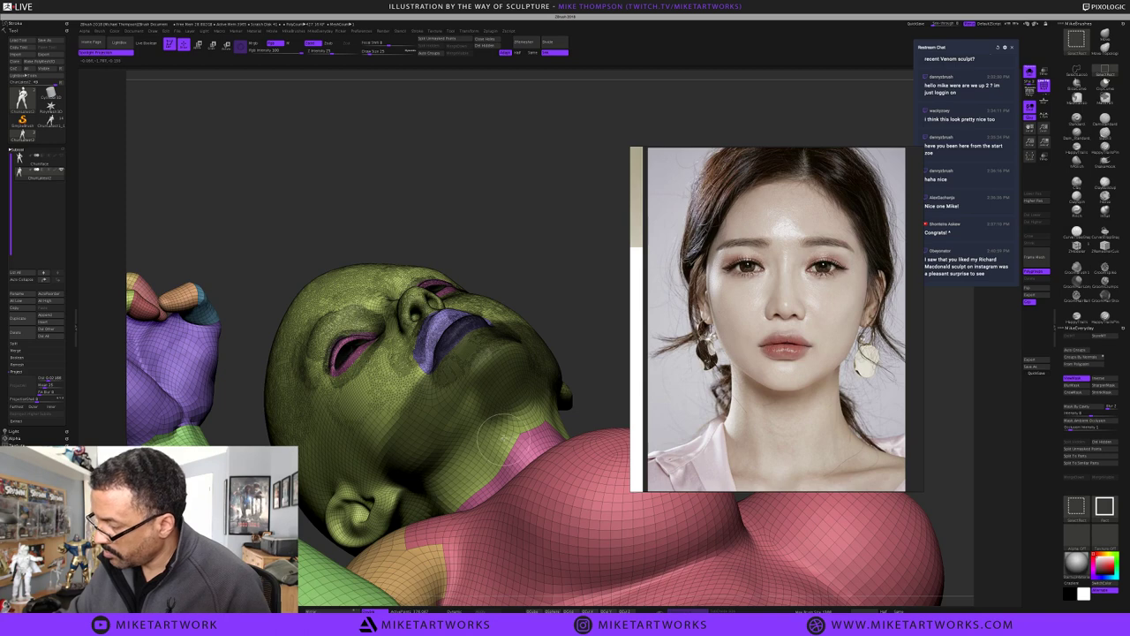
pyautogui.keyDown('ctrl'); pyautogui.keyDown('shift'); pyautogui.click(520, 425); pyautogui.keyUp('shift'); pyautogui.keyUp('ctrl')
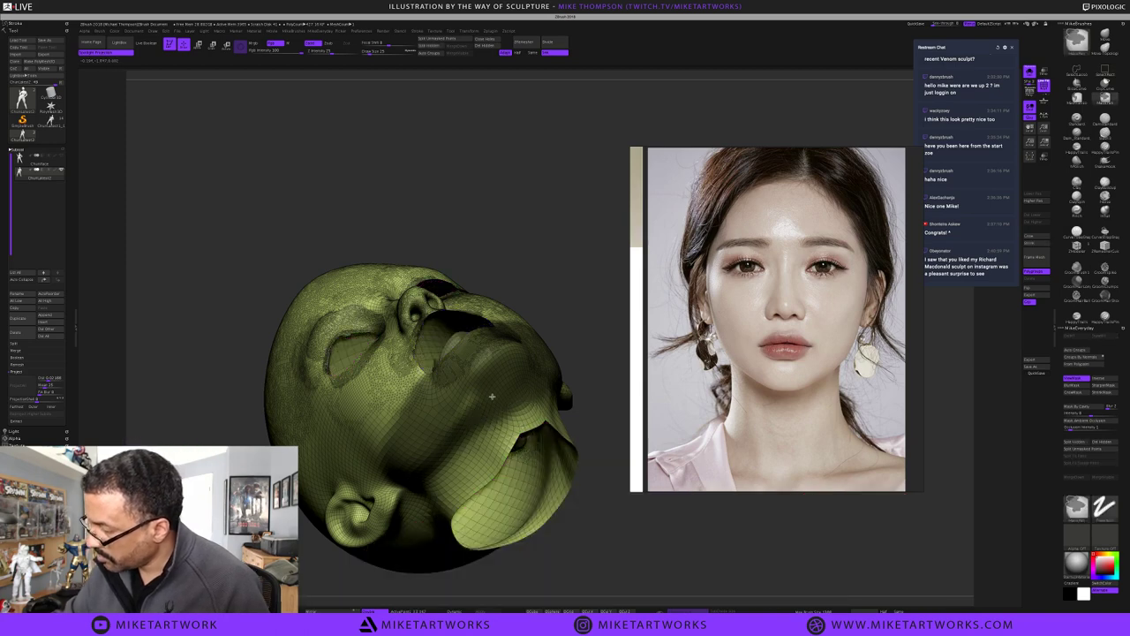
pyautogui.moveTo(597, 500)
pyautogui.mouseDown()
pyautogui.moveTo(600, 545)
pyautogui.moveTo(599, 506)
pyautogui.mouseUp()
pyautogui.keyDown('ctrl'); pyautogui.keyDown('shift'); pyautogui.click(599, 506); pyautogui.keyUp('shift'); pyautogui.keyUp('ctrl')
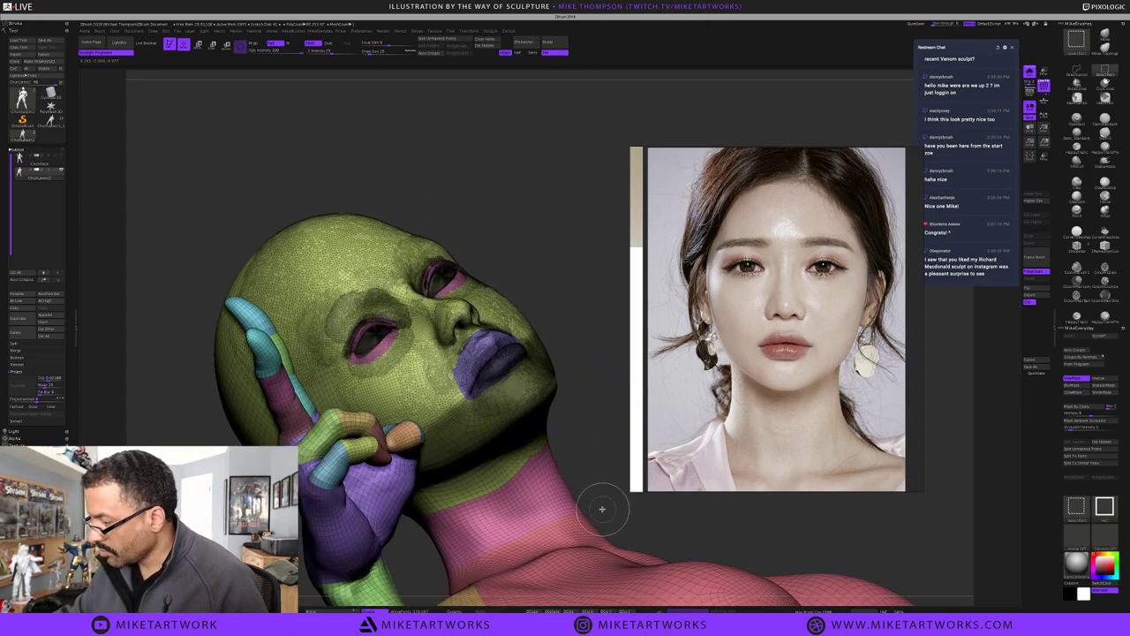
pyautogui.hotkey('ctrl', 'w')
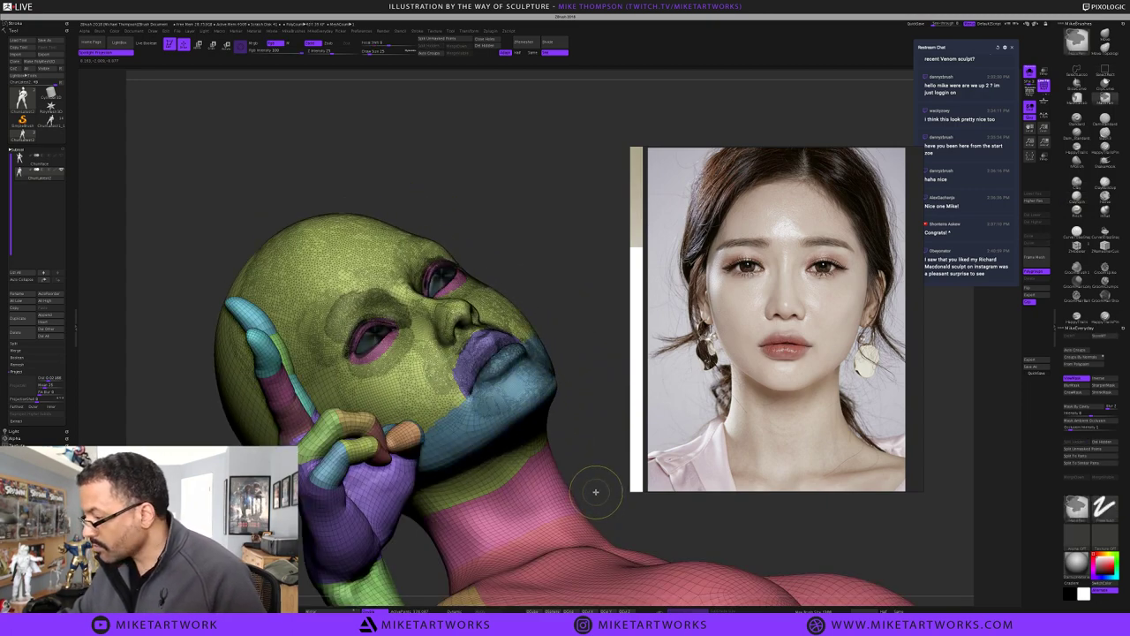
# Mask everything outside the new jaw polygroup with the transform gizmo, and invert the mask so only the jaw is protected
pyautogui.moveTo(580, 328)
pyautogui.mouseDown()
pyautogui.moveTo(575, 386)
pyautogui.moveTo(585, 368)
pyautogui.moveTo(548, 352)
pyautogui.mouseUp()
pyautogui.moveTo(586, 320)
pyautogui.mouseDown()
pyautogui.moveTo(565, 379)
pyautogui.moveTo(585, 425)
pyautogui.mouseUp()
pyautogui.press('w')
pyautogui.keyDown('ctrl'); pyautogui.click(499, 461); pyautogui.keyUp('ctrl')
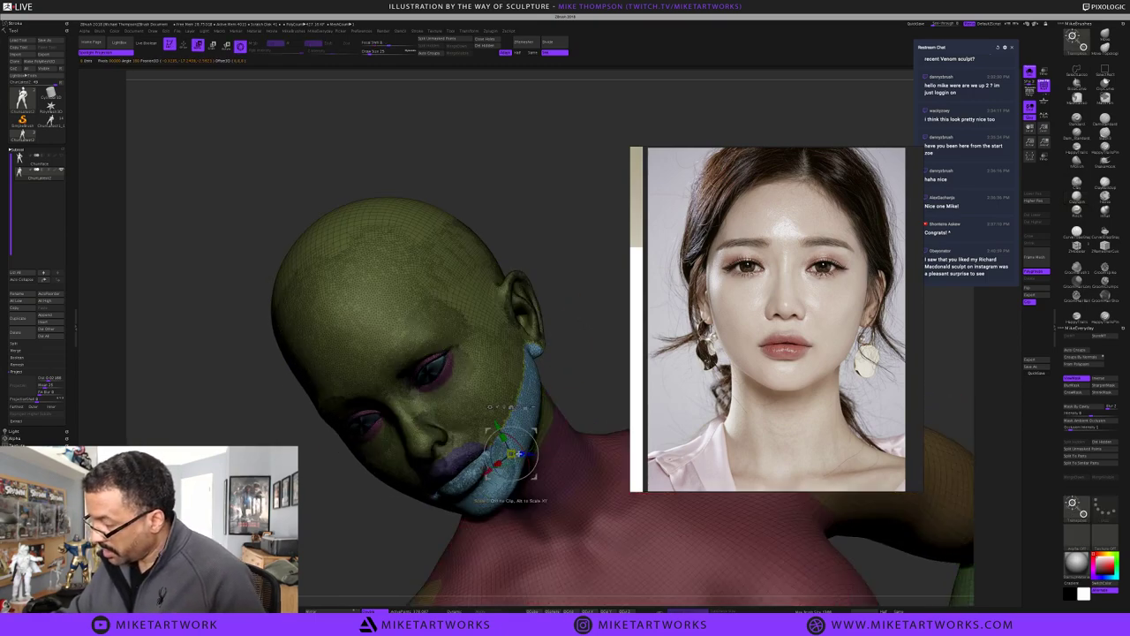
pyautogui.press('q')
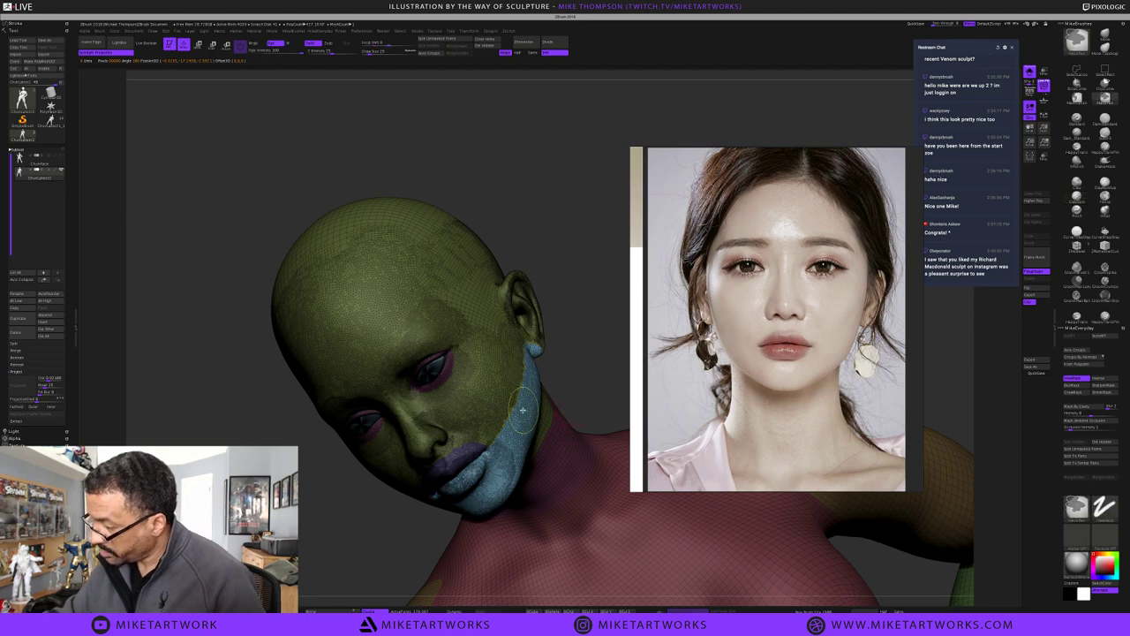
pyautogui.keyDown('ctrl'); pyautogui.click(552, 370); pyautogui.keyUp('ctrl')
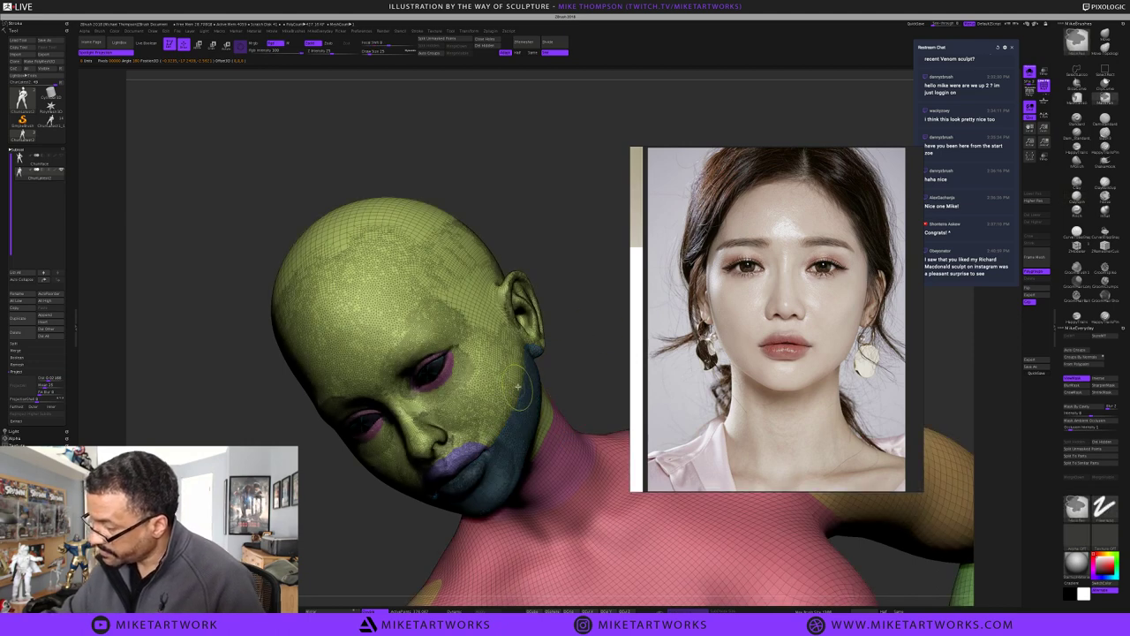
# Clear the mask, hide the polyframe and refine the line between the lips with the Move brush
pyautogui.press('space')
pyautogui.click(606, 410)
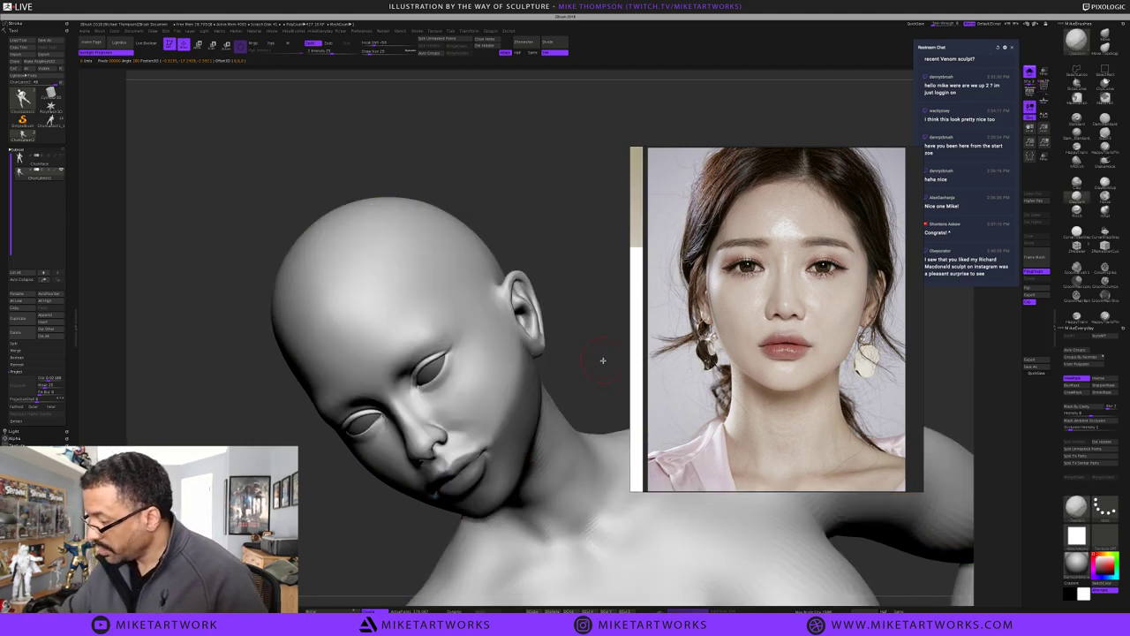
pyautogui.keyDown('alt'); pyautogui.moveTo(617, 385); pyautogui.dragTo(606, 354); pyautogui.keyUp('alt')
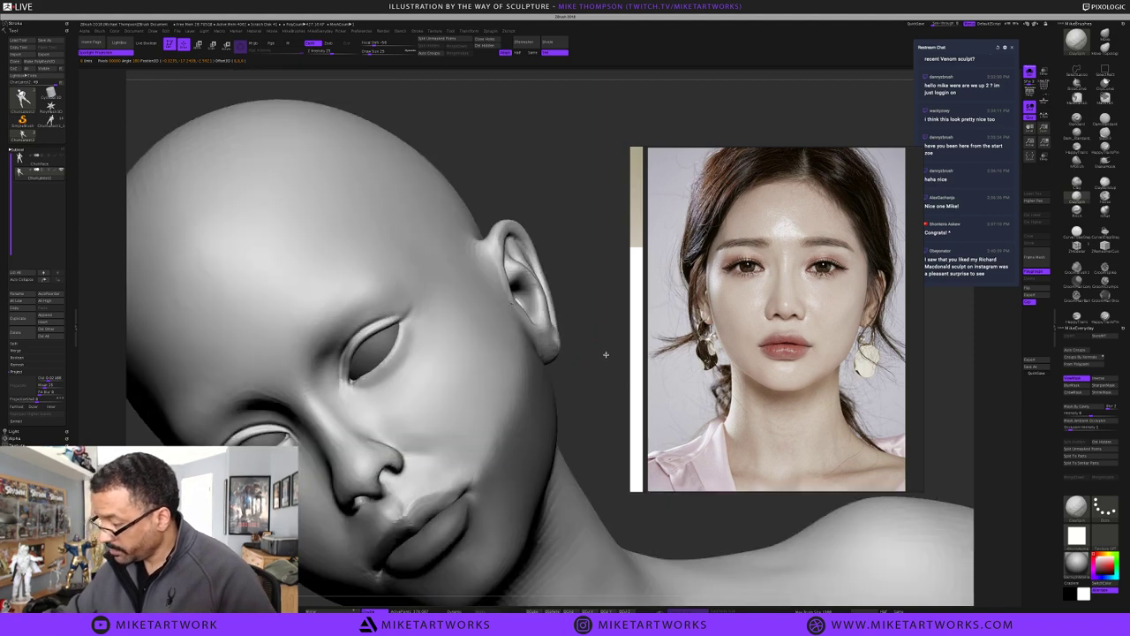
pyautogui.moveTo(617, 313); pyautogui.dragTo(606, 338)
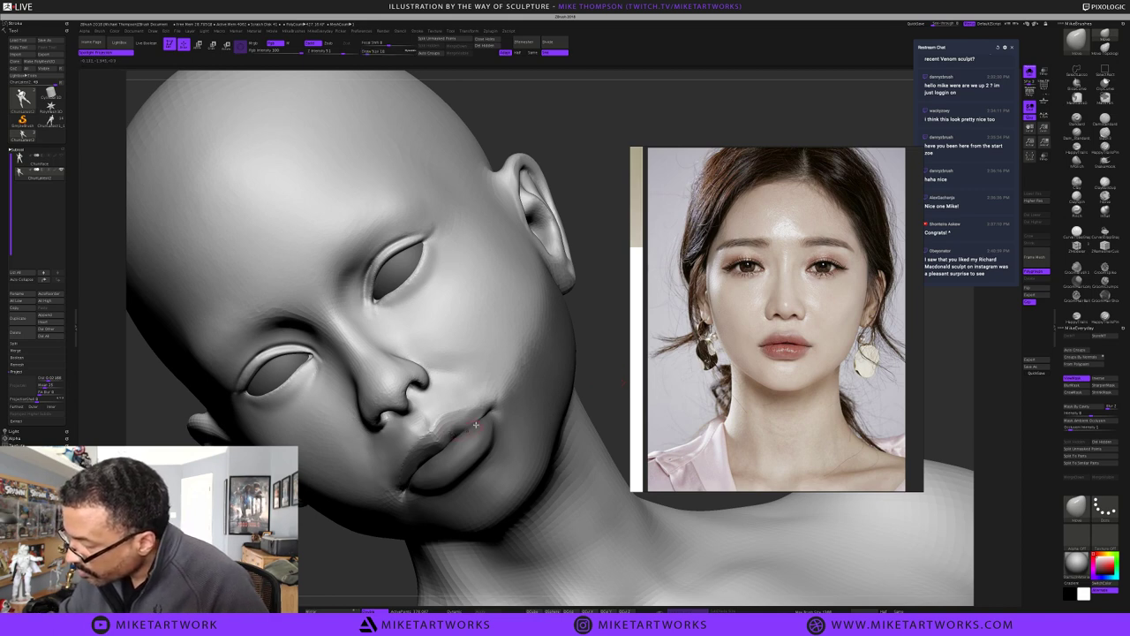
pyautogui.moveTo(579, 356)
pyautogui.mouseDown()
pyautogui.moveTo(606, 348)
pyautogui.moveTo(554, 374)
pyautogui.mouseUp()
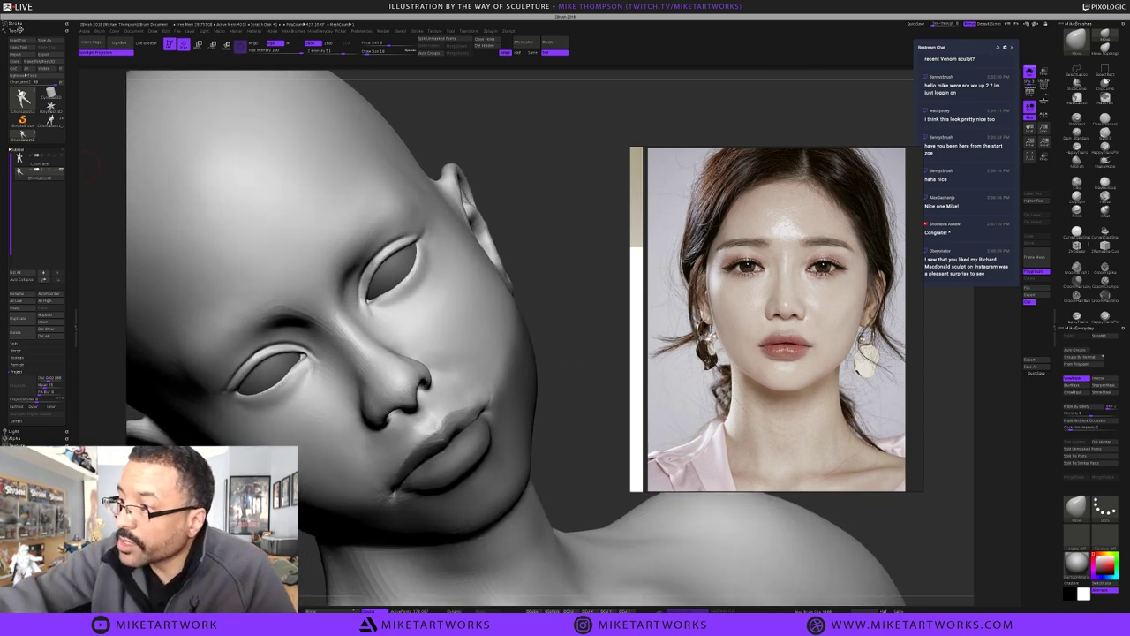
# Reposition the light to shine on the face from a more frontal direction, and adjust the upper lip with the Move brush
pyautogui.click(13, 431)
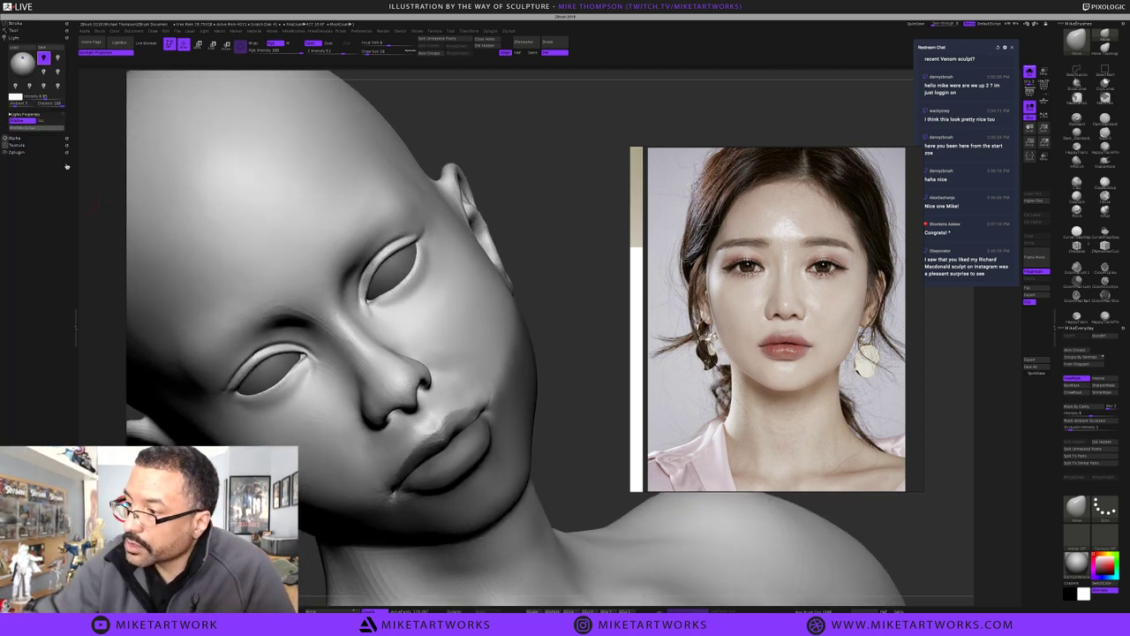
pyautogui.moveTo(20, 59); pyautogui.dragTo(23, 63)
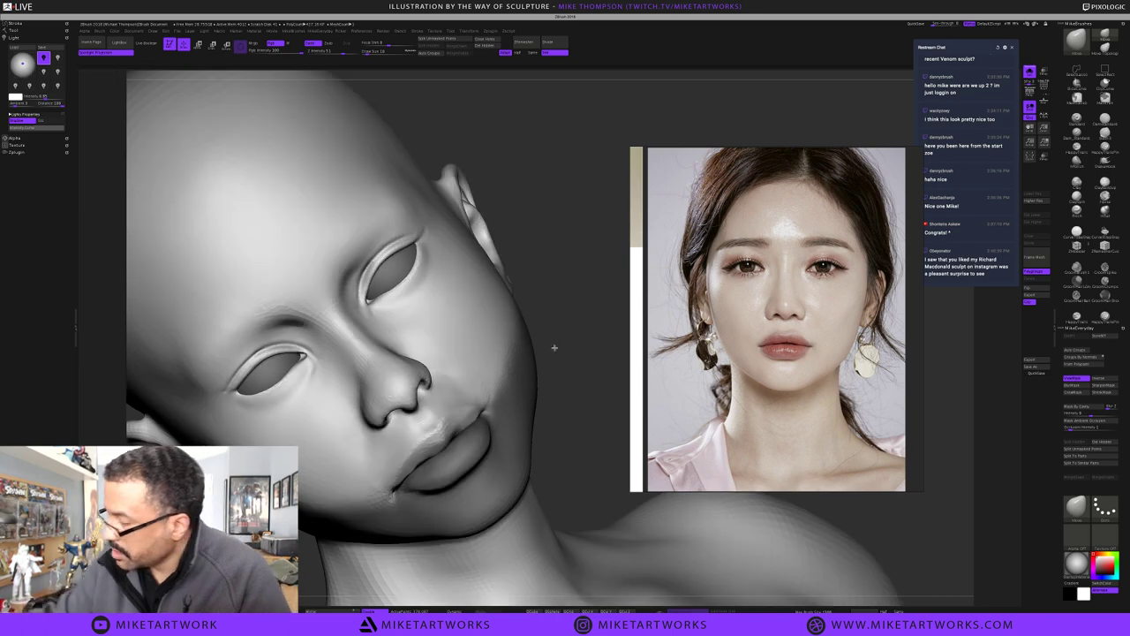
pyautogui.moveTo(559, 395); pyautogui.dragTo(561, 396)
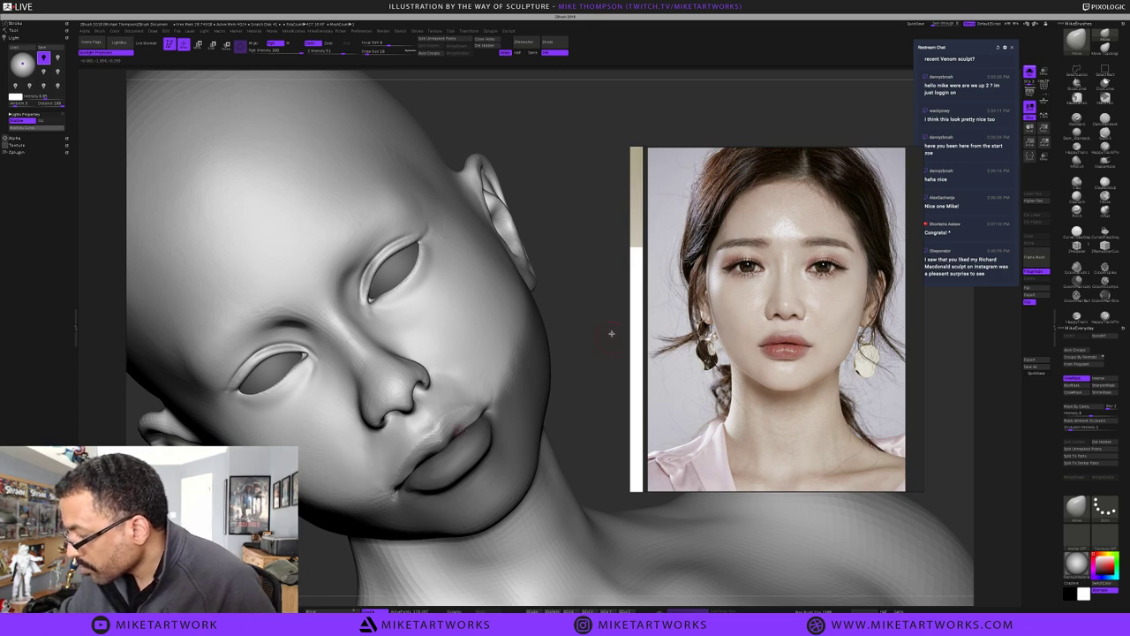
pyautogui.moveTo(611, 339); pyautogui.dragTo(579, 356)
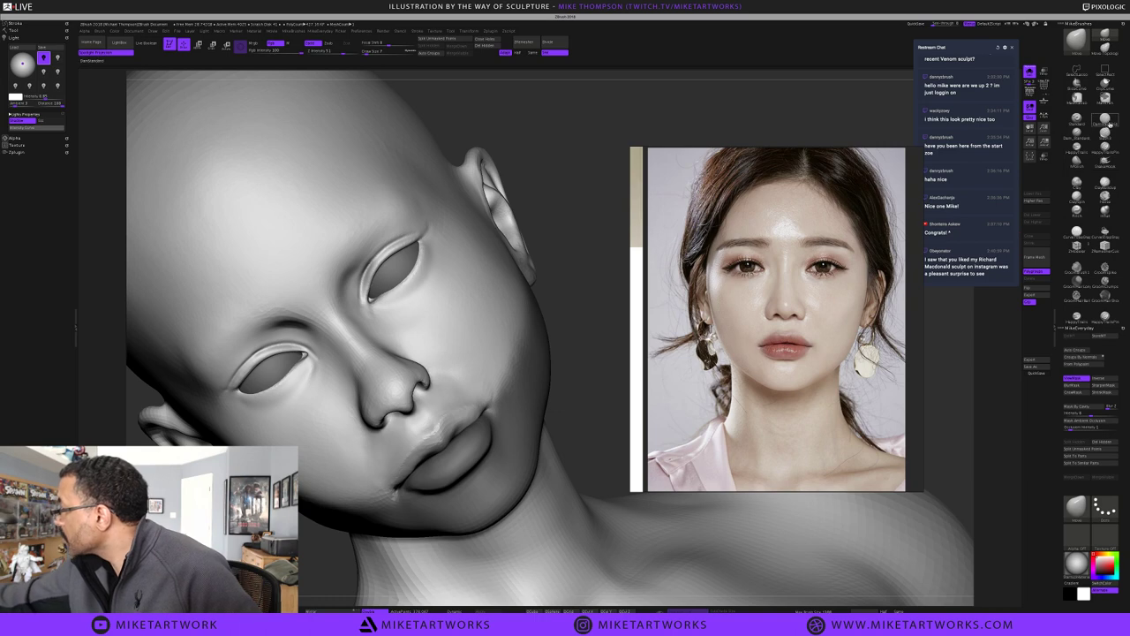
# Define and smooth the line of the upper lip with the DamStandard brush
pyautogui.click(1104, 120)
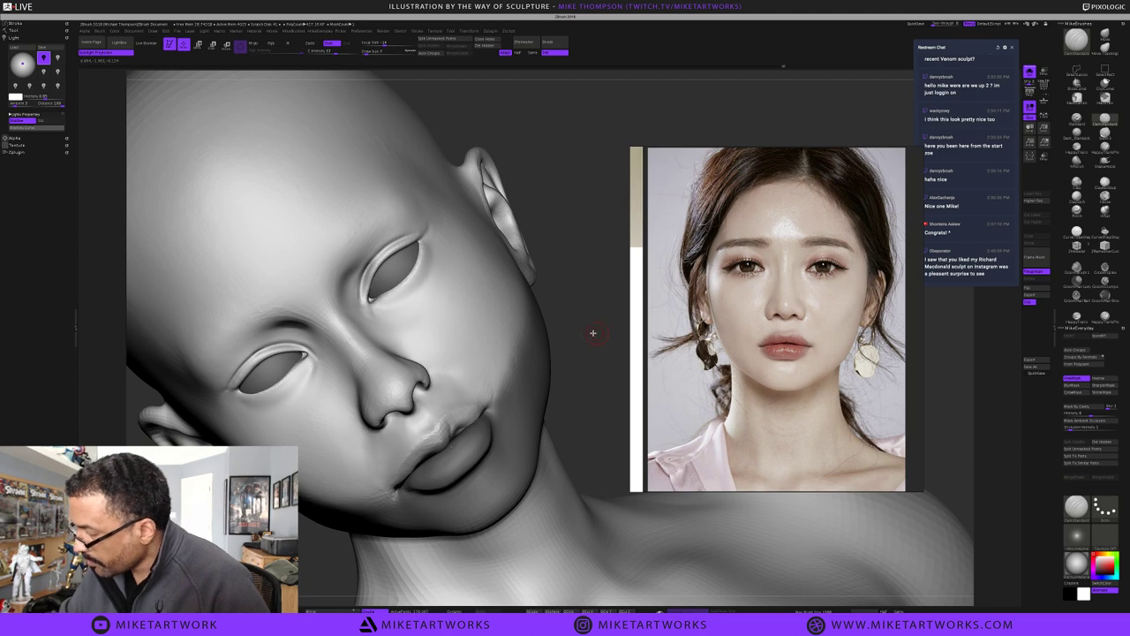
pyautogui.moveTo(592, 330); pyautogui.dragTo(597, 333)
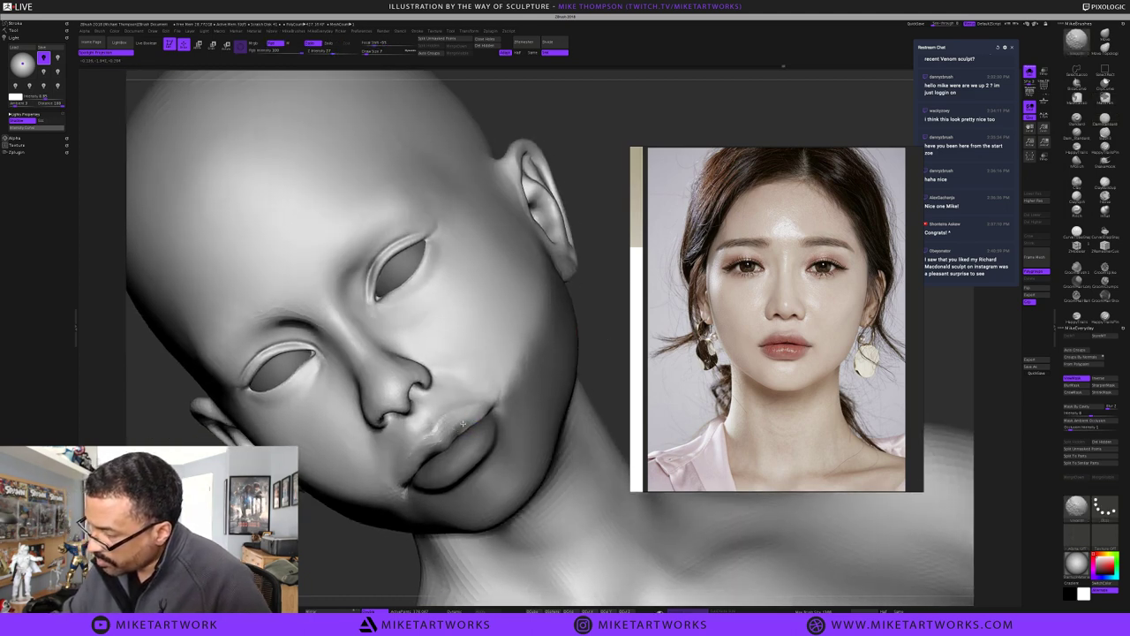
pyautogui.press('b')
pyautogui.press('s')
pyautogui.press('t')
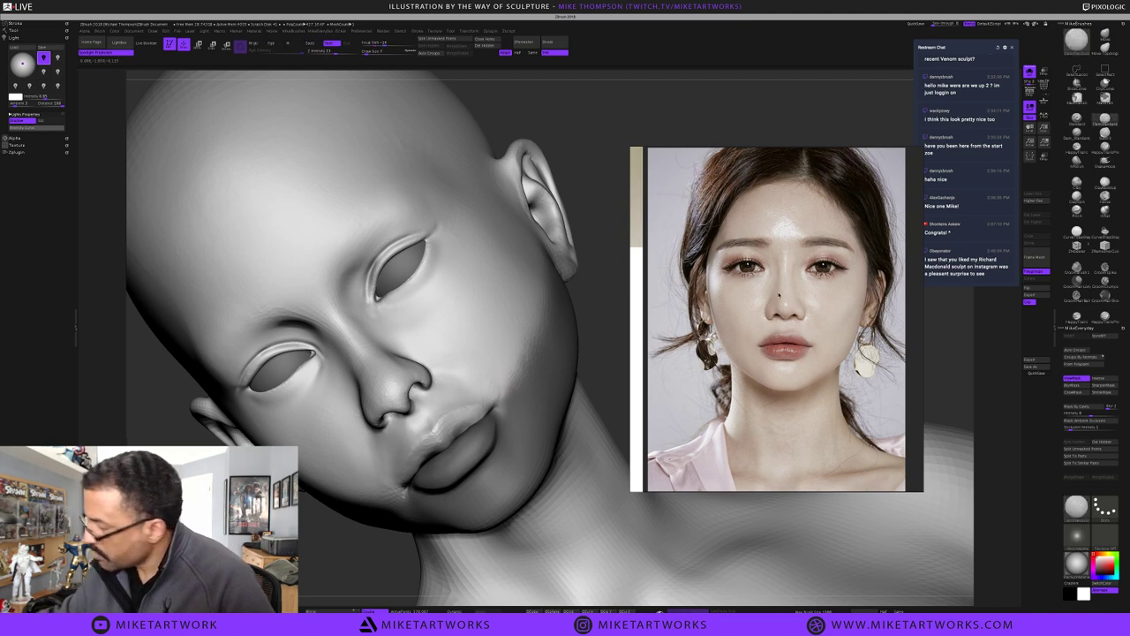
# Reshape the middle of the upper lip with a resized Move brush, working from the front and from above
pyautogui.press('s')
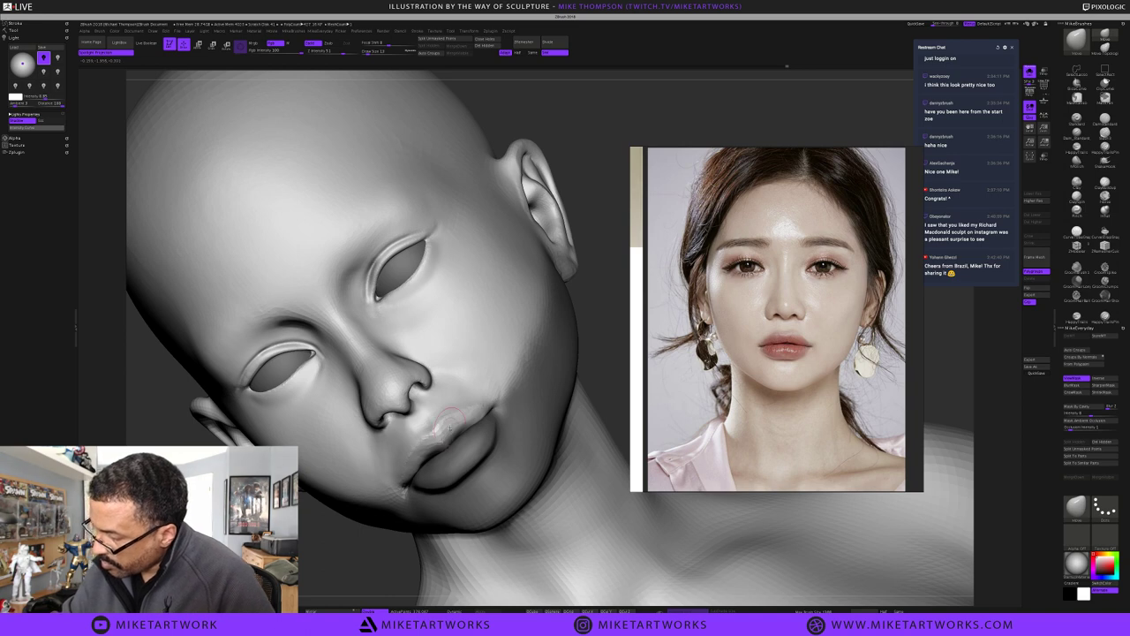
pyautogui.moveTo(604, 335); pyautogui.dragTo(620, 336)
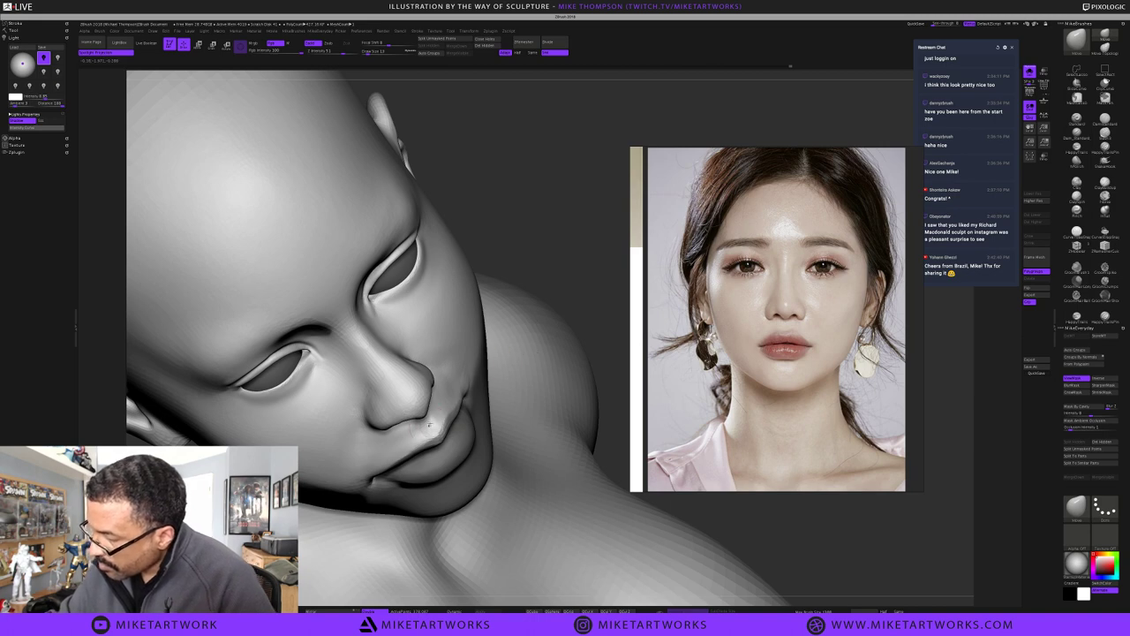
pyautogui.moveTo(574, 254); pyautogui.dragTo(575, 253)
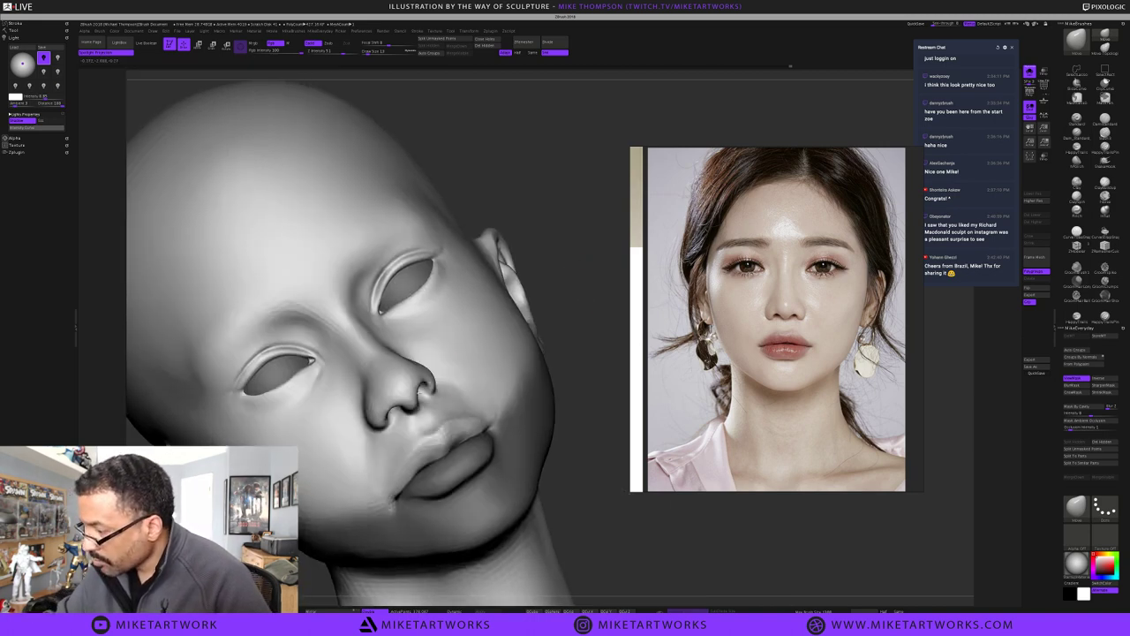
# Reshape the nostril and its outer wing with a small Move brush
pyautogui.moveTo(416, 395); pyautogui.dragTo(417, 398)
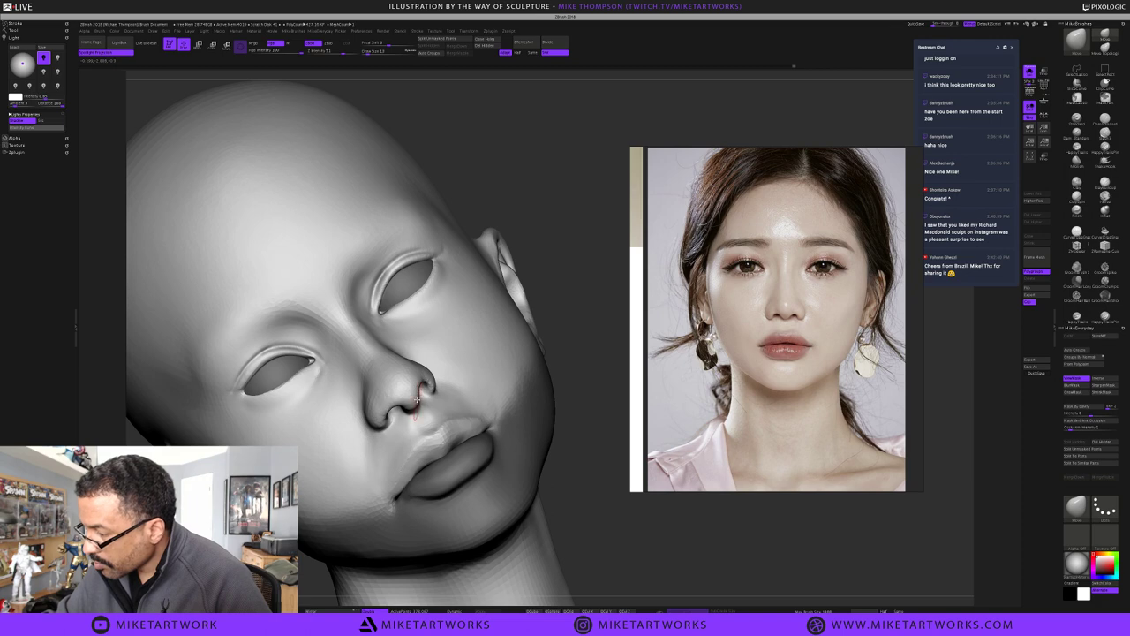
pyautogui.moveTo(582, 305); pyautogui.dragTo(588, 356)
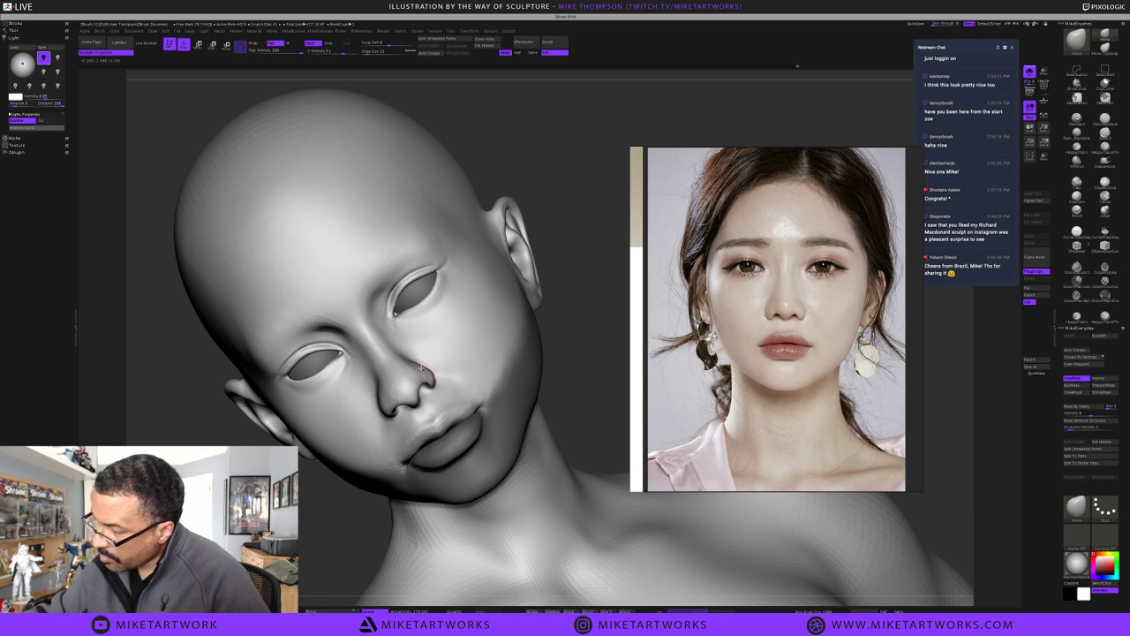
pyautogui.moveTo(589, 227)
pyautogui.mouseDown()
pyautogui.moveTo(582, 204)
pyautogui.moveTo(598, 232)
pyautogui.mouseUp()
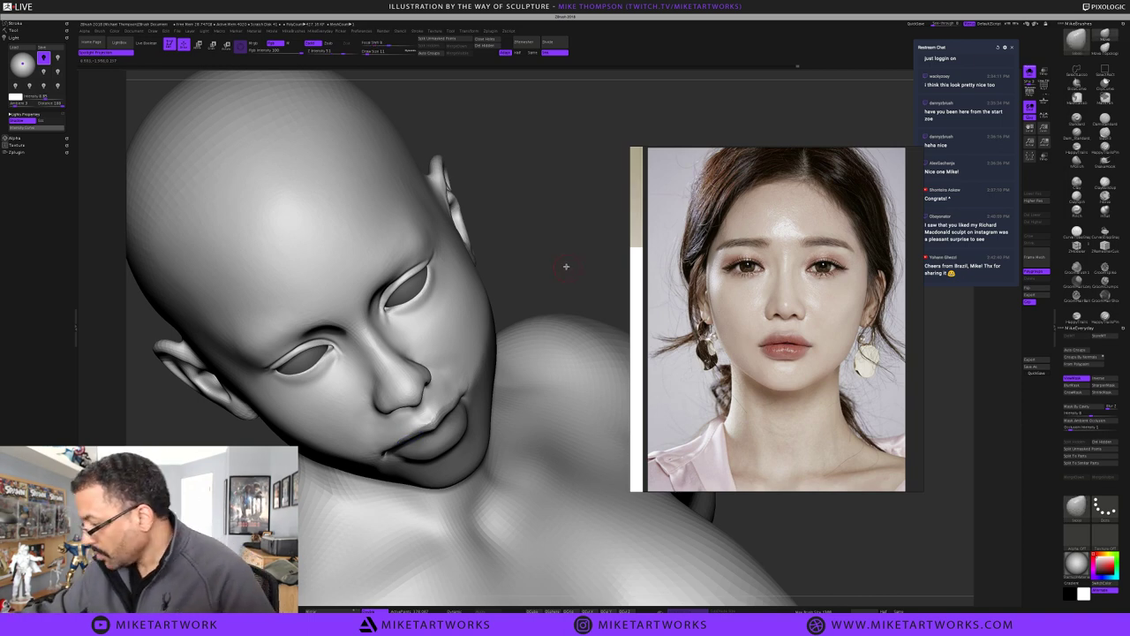
# Toggle the polyframe and examine the face and lips from three-quarter and profile views
pyautogui.moveTo(566, 266); pyautogui.dragTo(575, 268)
pyautogui.moveTo(586, 256); pyautogui.dragTo(587, 254)
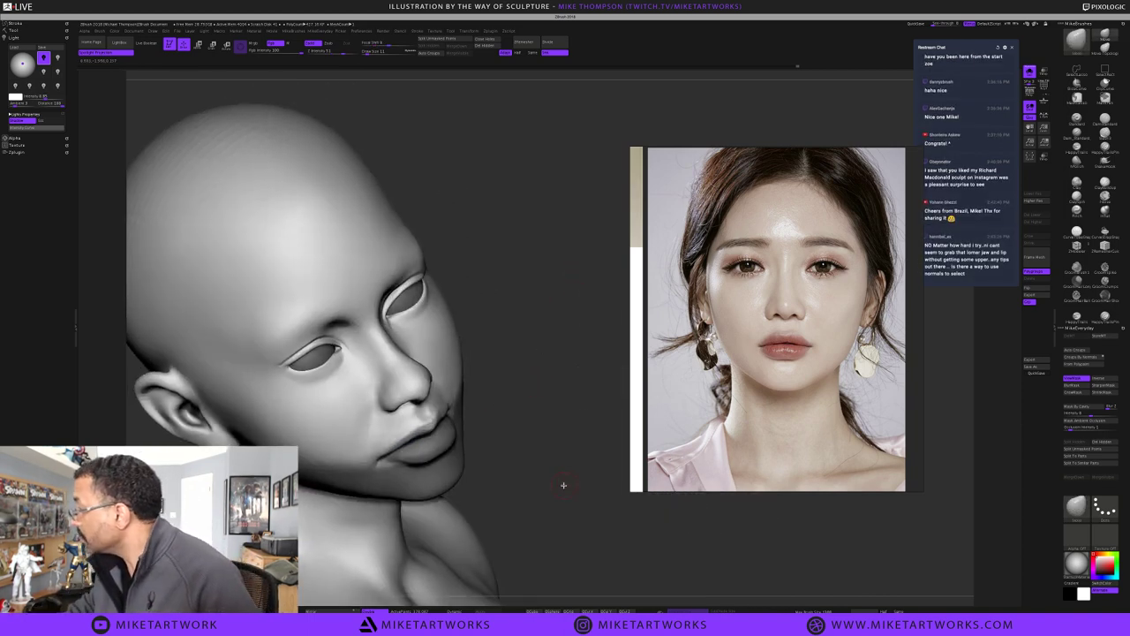
pyautogui.hotkey('shift', 'f')
pyautogui.moveTo(588, 422); pyautogui.dragTo(584, 425)
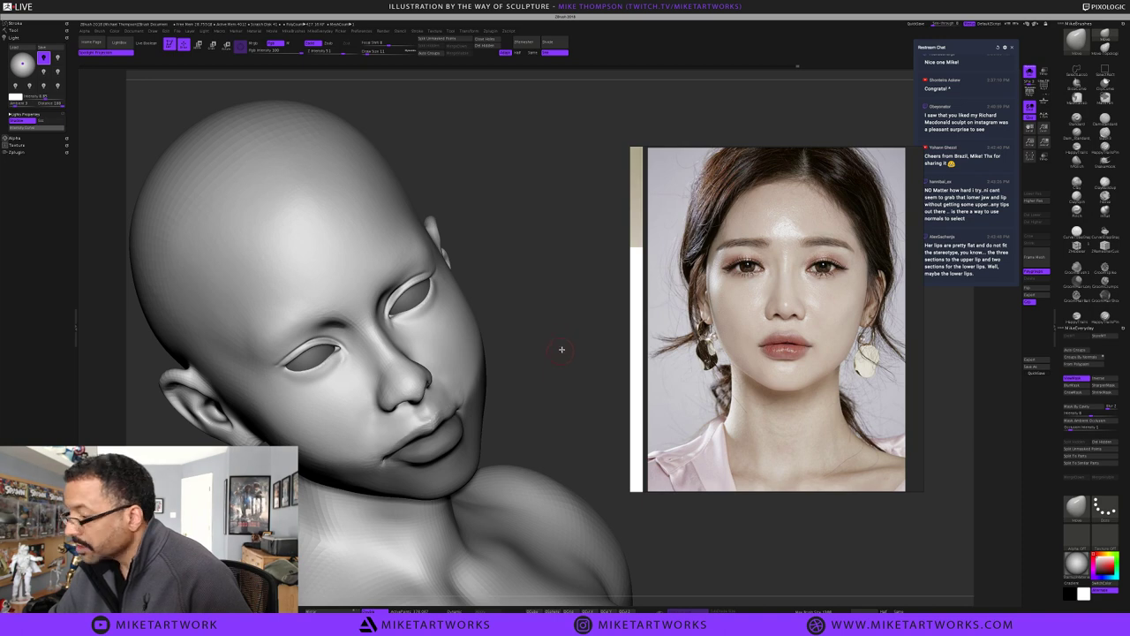
pyautogui.moveTo(562, 350)
pyautogui.mouseDown()
pyautogui.moveTo(572, 351)
pyautogui.moveTo(578, 325)
pyautogui.mouseUp()
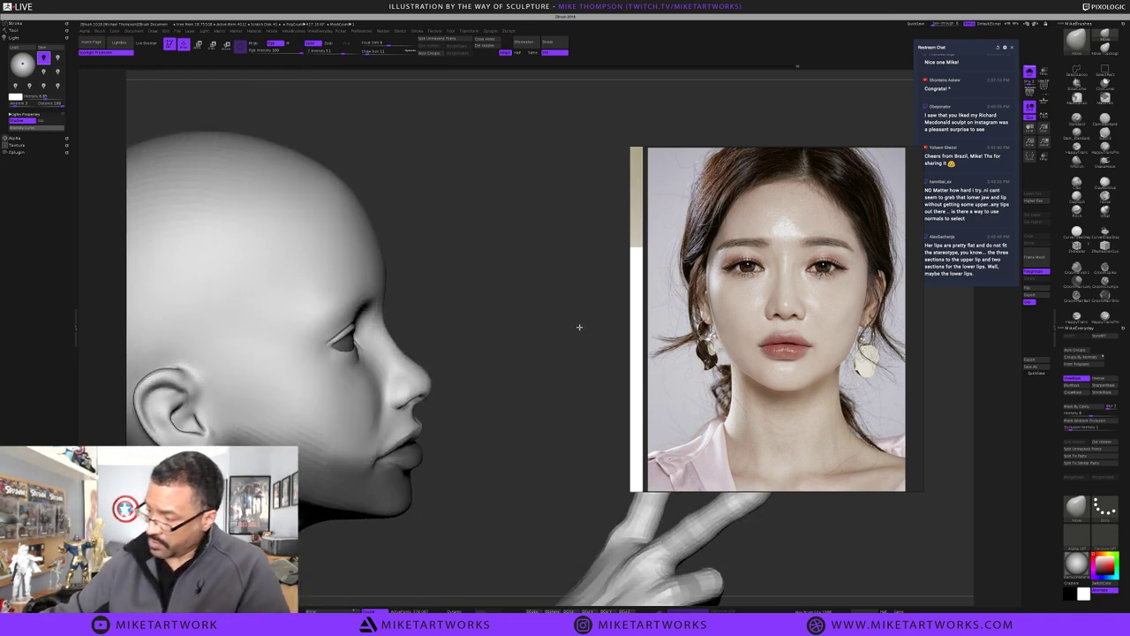
# Mask everything except the lower lip, chin and jaw, and try to adjust the lower lip with a resized Move brush
pyautogui.keyDown('ctrl'); pyautogui.click(470, 448); pyautogui.keyUp('ctrl')
pyautogui.press('s')
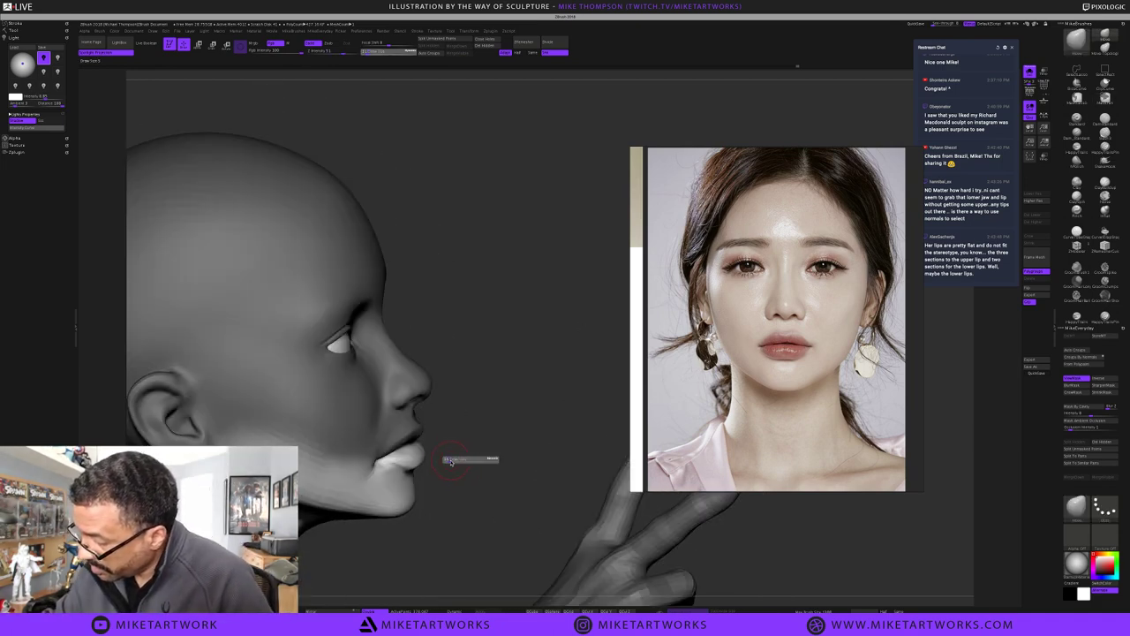
pyautogui.click(450, 462)
pyautogui.moveTo(467, 479); pyautogui.dragTo(461, 461)
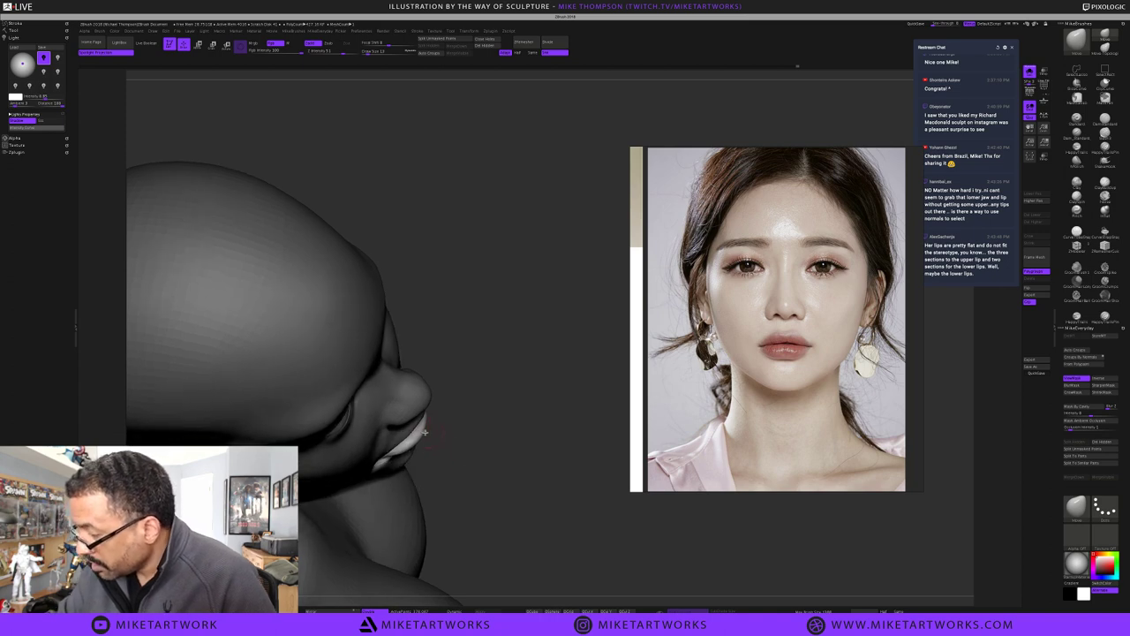
pyautogui.moveTo(456, 420); pyautogui.dragTo(427, 415)
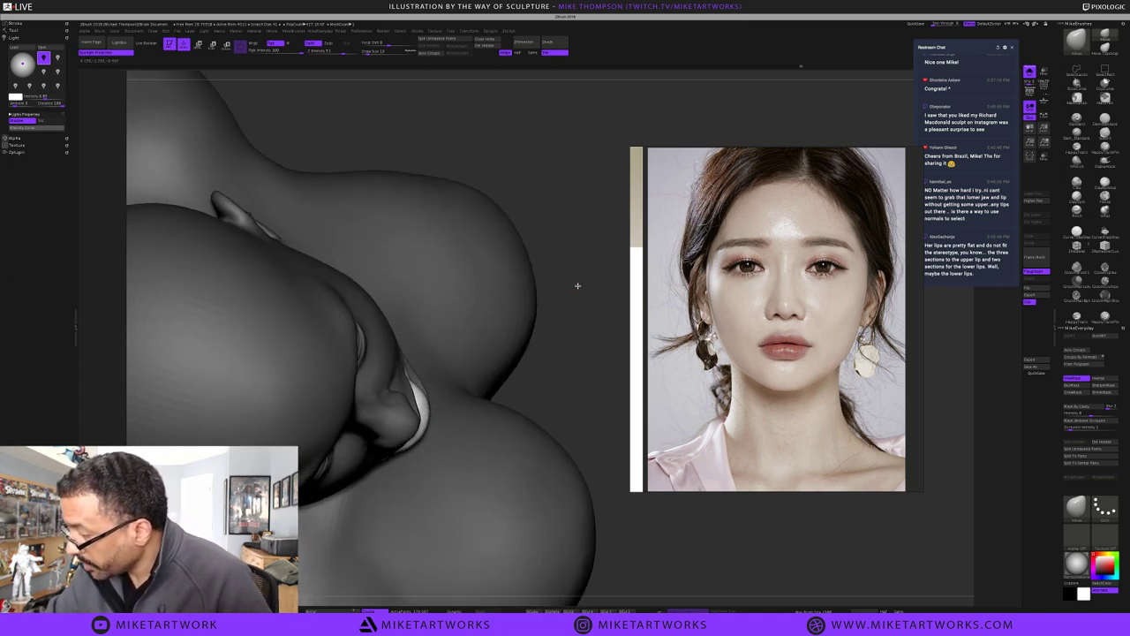
# Undo the latest lower-lip adjustments and the mask around the jaw
pyautogui.hotkey('ctrl', 'z')
pyautogui.hotkey('ctrl', 'z')
pyautogui.hotkey('ctrl', 'z')
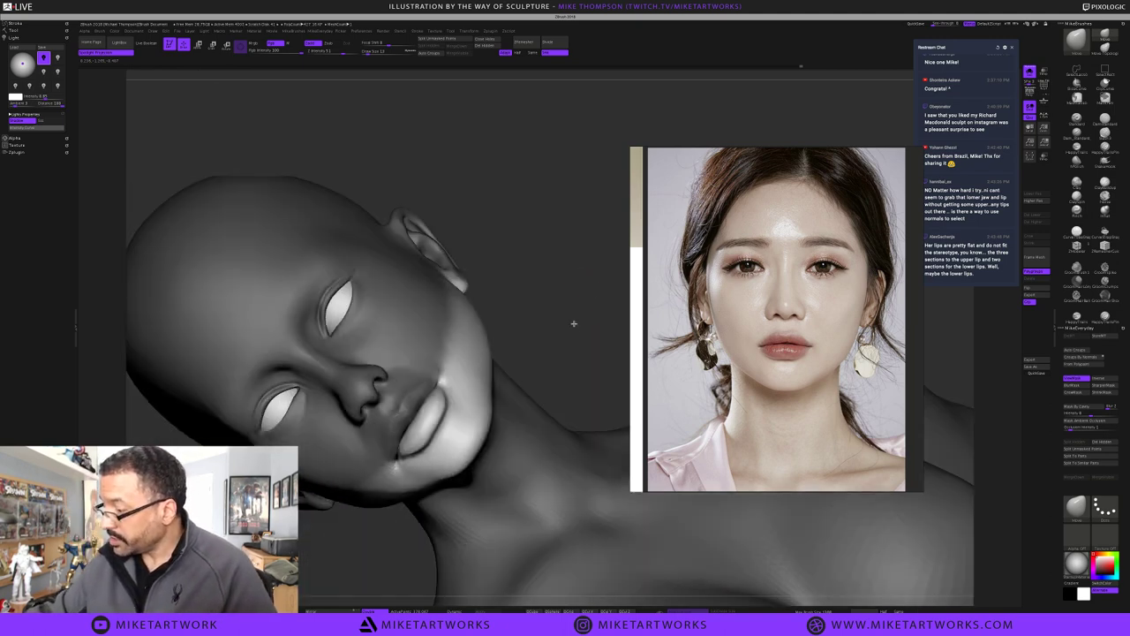
pyautogui.hotkey('ctrl', 'z')
pyautogui.hotkey('ctrl', 'z')
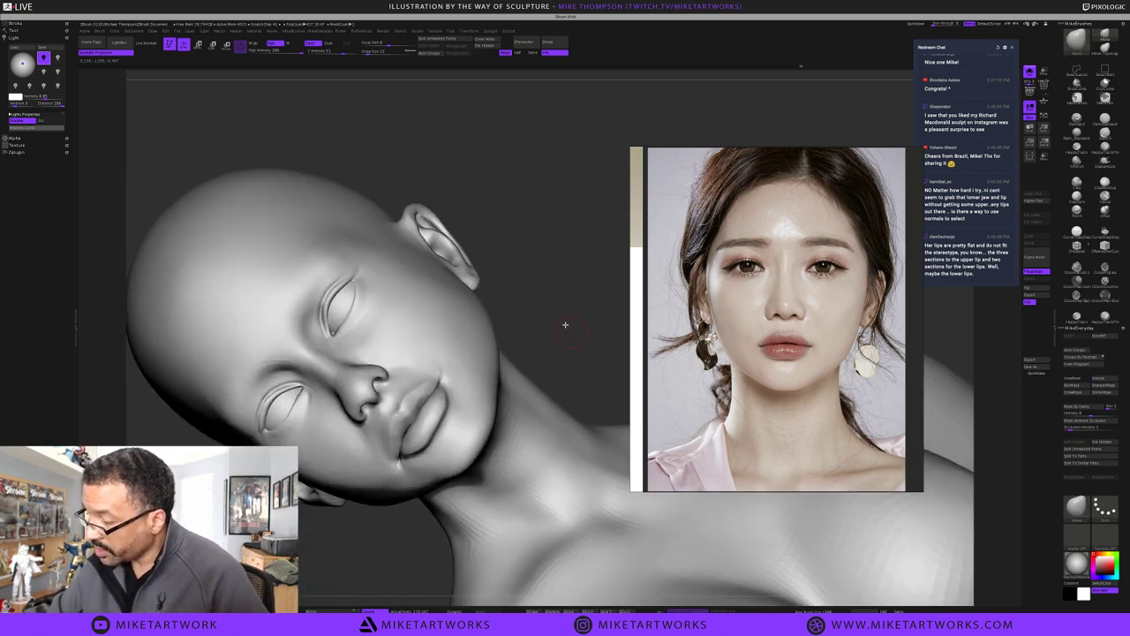
# Undo the remaining recent edits, and try to isolate the lower lip and chin with a gizmo topology mask and its inversion
pyautogui.hotkey('ctrl', 'z')
pyautogui.hotkey('ctrl', 'z')
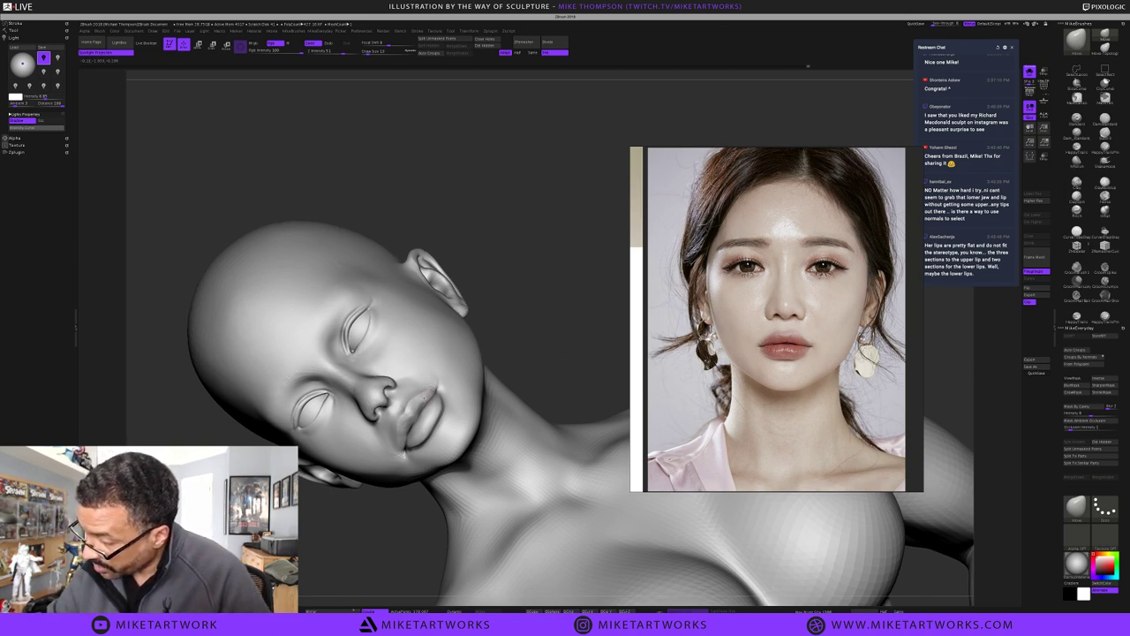
pyautogui.press('w')
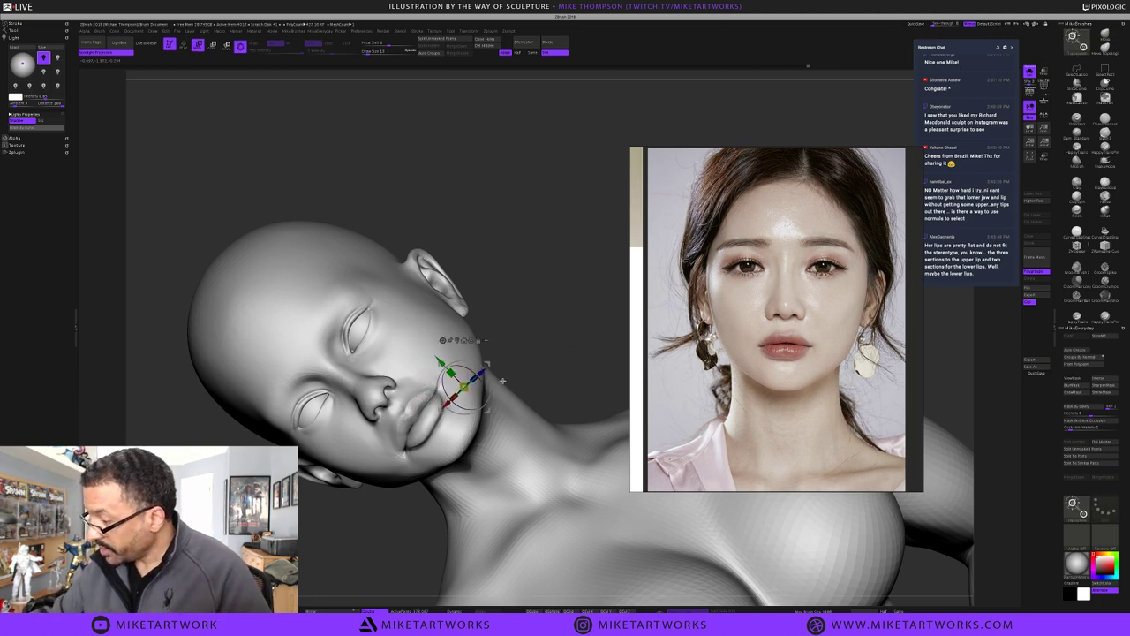
pyautogui.keyDown('alt'); pyautogui.moveTo(489, 412); pyautogui.dragTo(534, 335); pyautogui.keyUp('alt')
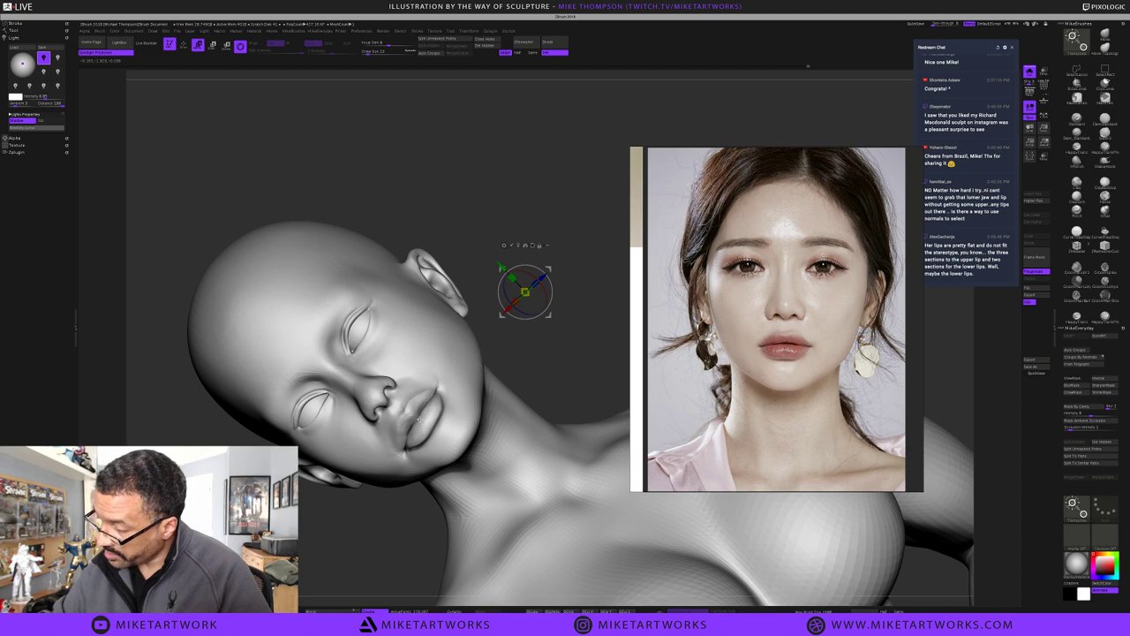
pyautogui.keyDown('ctrl'); pyautogui.click(419, 420); pyautogui.keyUp('ctrl')
pyautogui.hotkey('ctrl', 'i')
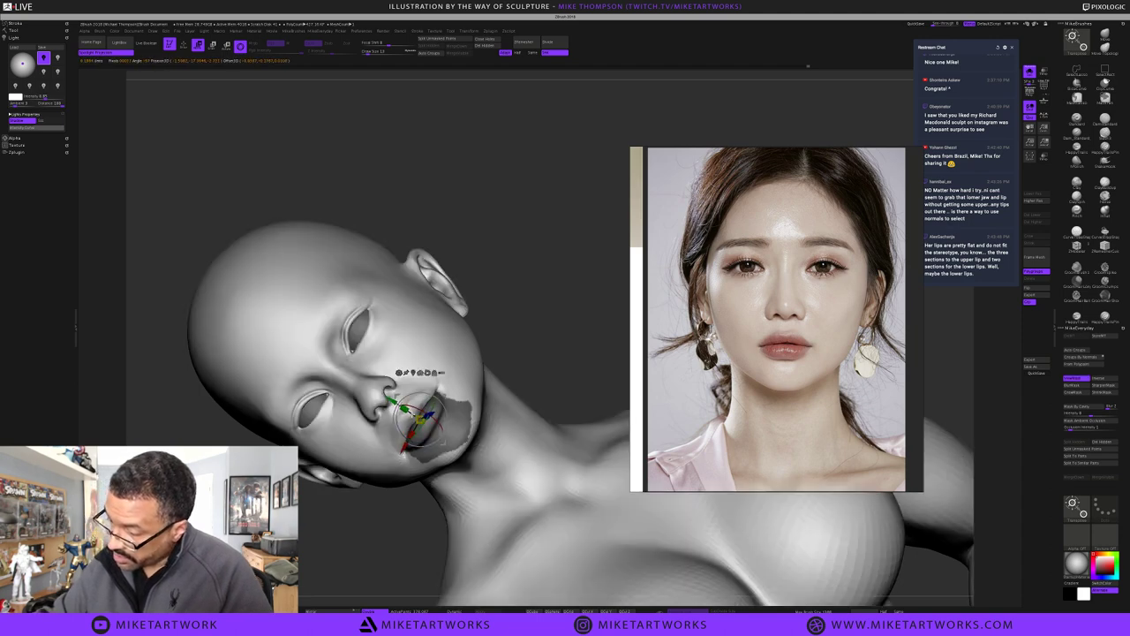
pyautogui.keyDown('ctrl'); pyautogui.moveTo(468, 429); pyautogui.dragTo(410, 407); pyautogui.keyUp('ctrl')
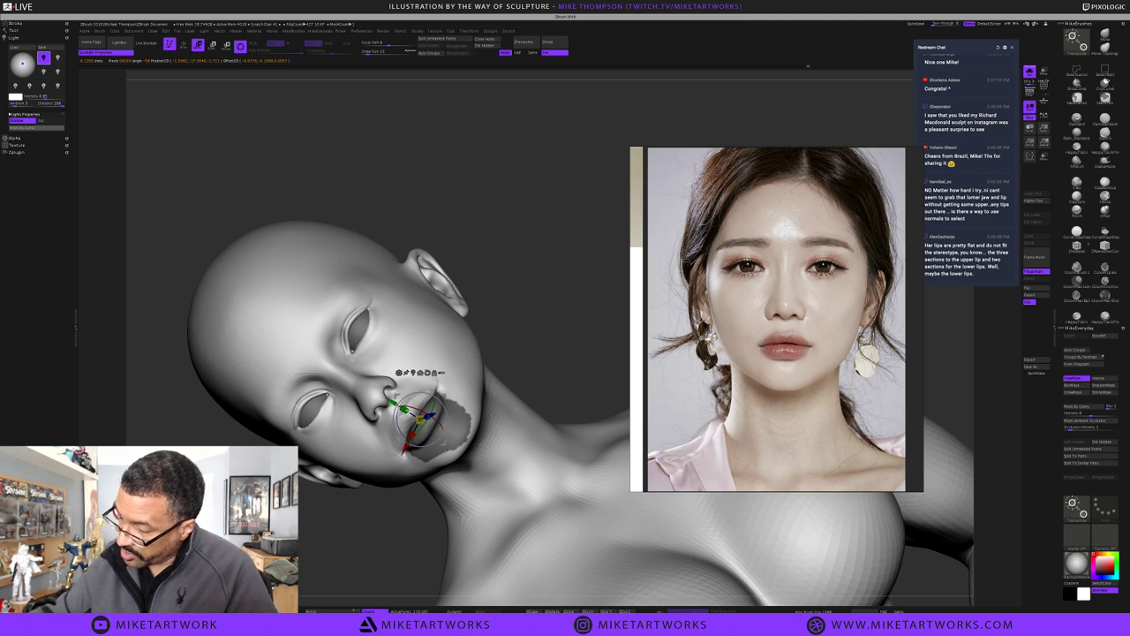
pyautogui.keyDown('ctrl'); pyautogui.moveTo(540, 323); pyautogui.dragTo(561, 338); pyautogui.keyUp('ctrl')
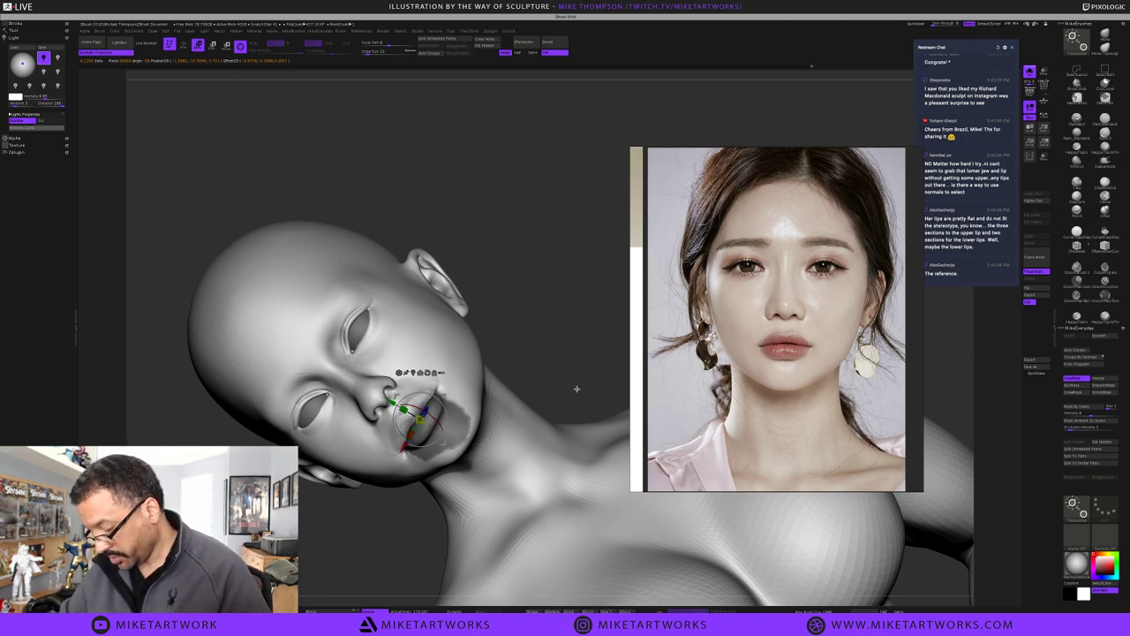
pyautogui.press('q')
pyautogui.moveTo(578, 384); pyautogui.dragTo(518, 383)
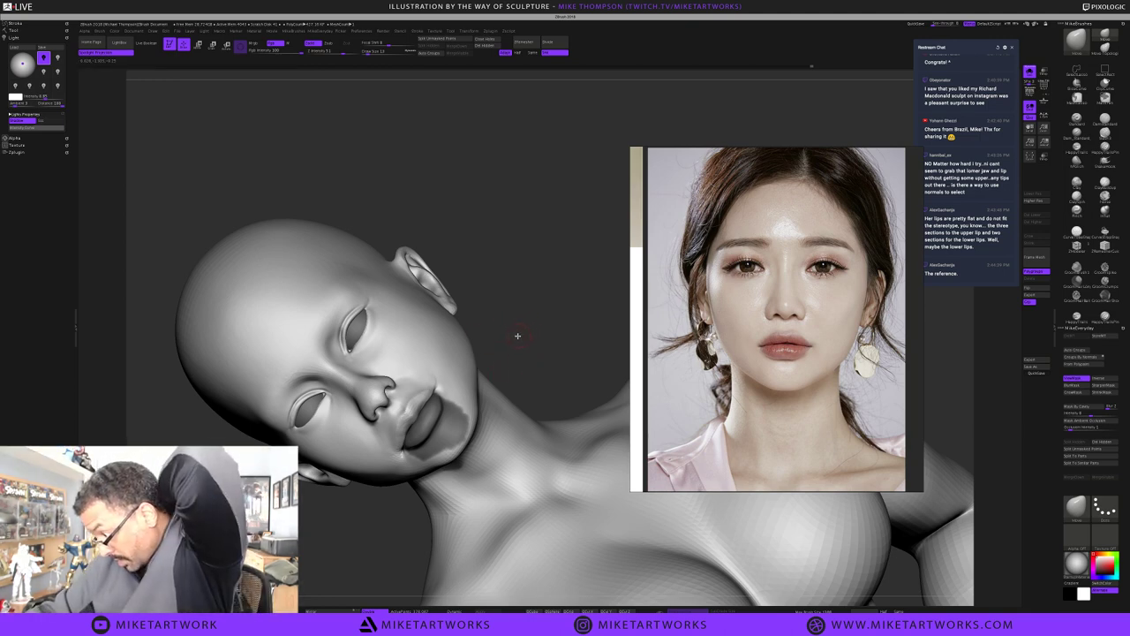
pyautogui.press('ctrl')
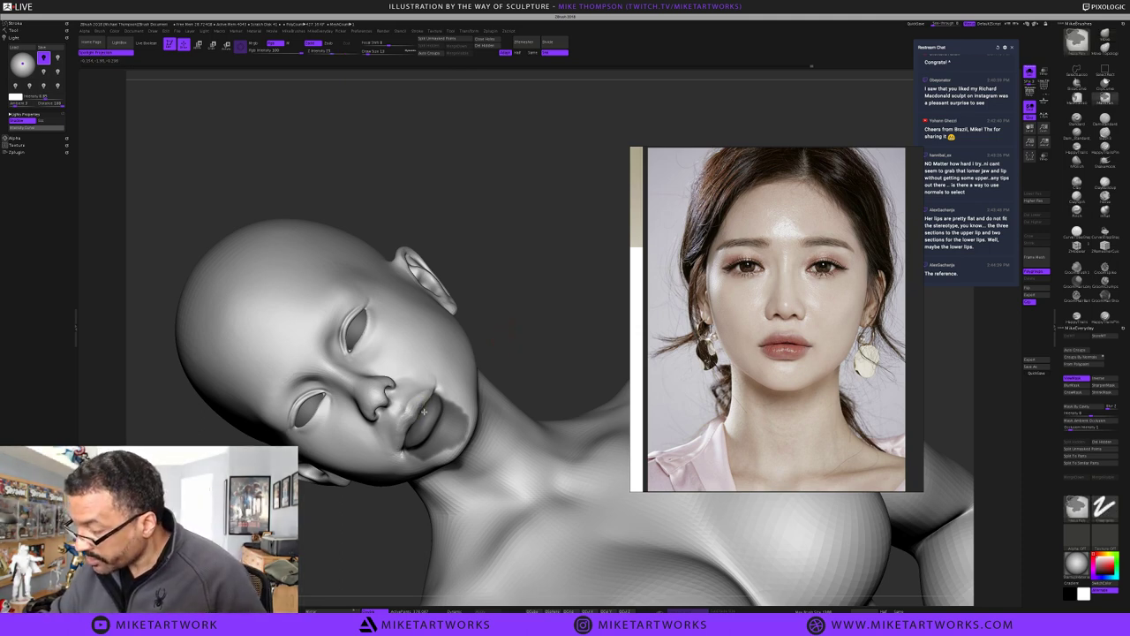
pyautogui.hotkey('ctrl', 'z')
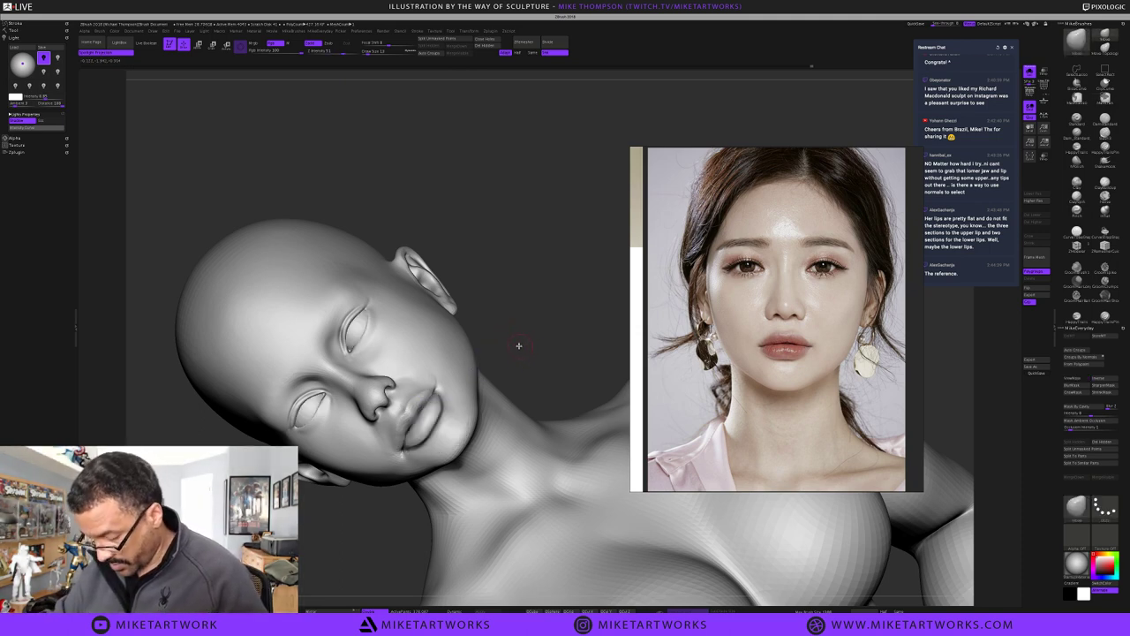
# Mask everything except the lower lip and chin by topology with the gizmo, then clear the mask and inspect the profile
pyautogui.press('w')
pyautogui.keyDown('alt'); pyautogui.moveTo(396, 398); pyautogui.dragTo(538, 271); pyautogui.keyUp('alt')
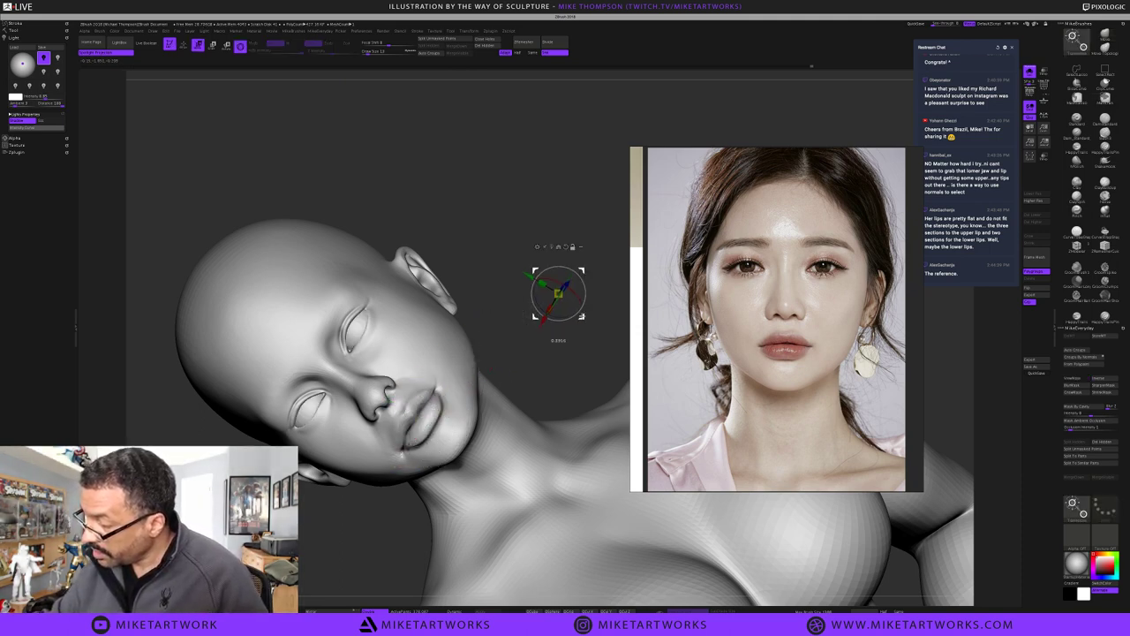
pyautogui.moveTo(412, 413)
pyautogui.keyDown('ctrl'); pyautogui.mouseDown()
pyautogui.moveTo(429, 419)
pyautogui.moveTo(414, 417)
pyautogui.moveTo(419, 429)
pyautogui.mouseUp(); pyautogui.keyUp('ctrl')
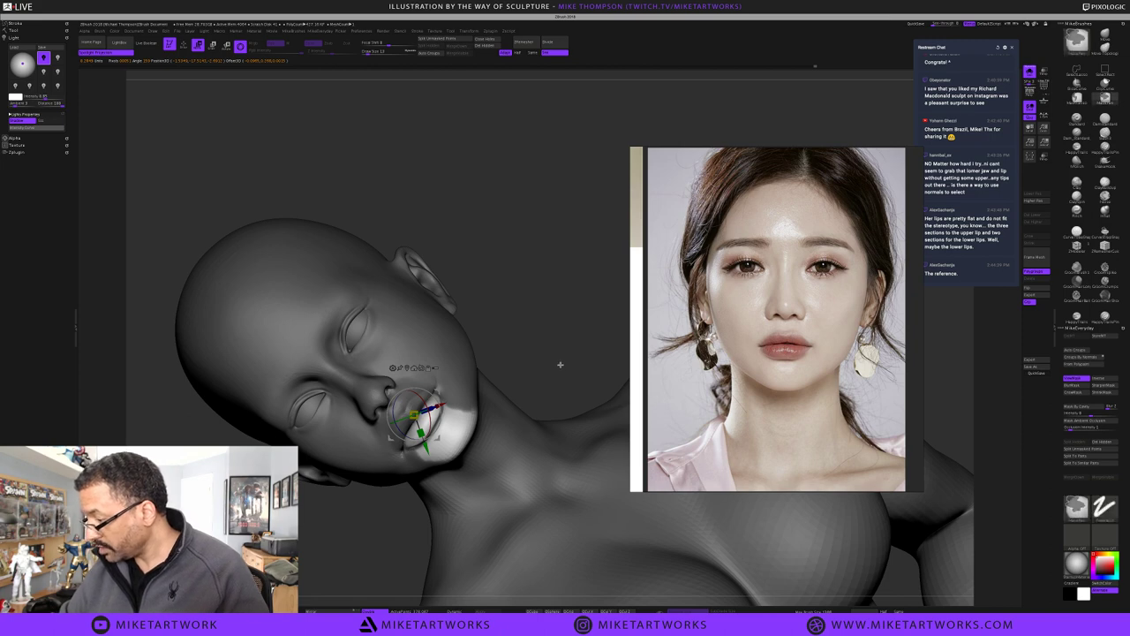
pyautogui.keyDown('ctrl'); pyautogui.click(554, 362); pyautogui.keyUp('ctrl')
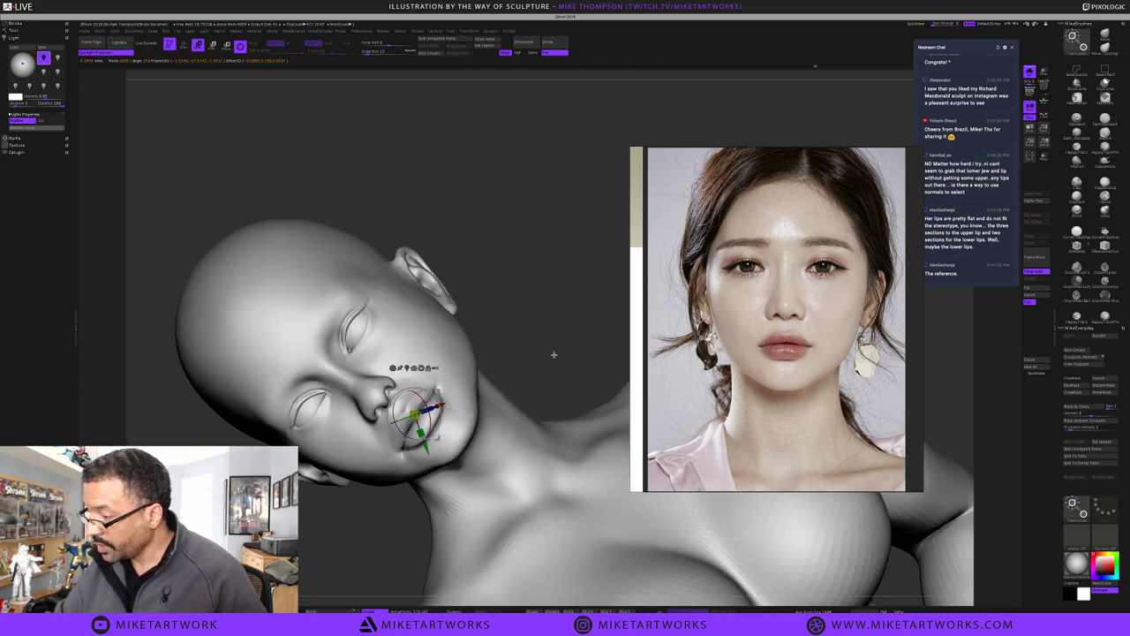
pyautogui.moveTo(554, 357); pyautogui.dragTo(563, 321)
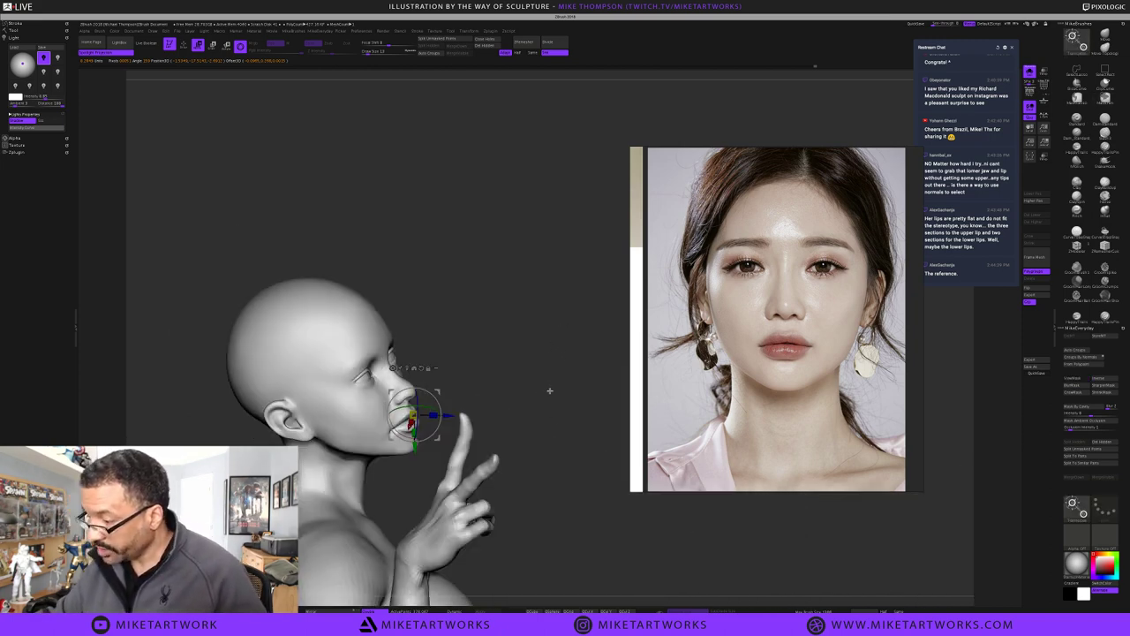
pyautogui.moveTo(549, 390)
pyautogui.mouseDown()
pyautogui.moveTo(556, 447)
pyautogui.moveTo(607, 383)
pyautogui.moveTo(609, 349)
pyautogui.moveTo(565, 345)
pyautogui.moveTo(574, 352)
pyautogui.mouseUp()
pyautogui.press('q')
pyautogui.keyDown('ctrl'); pyautogui.click(607, 358); pyautogui.keyUp('ctrl')
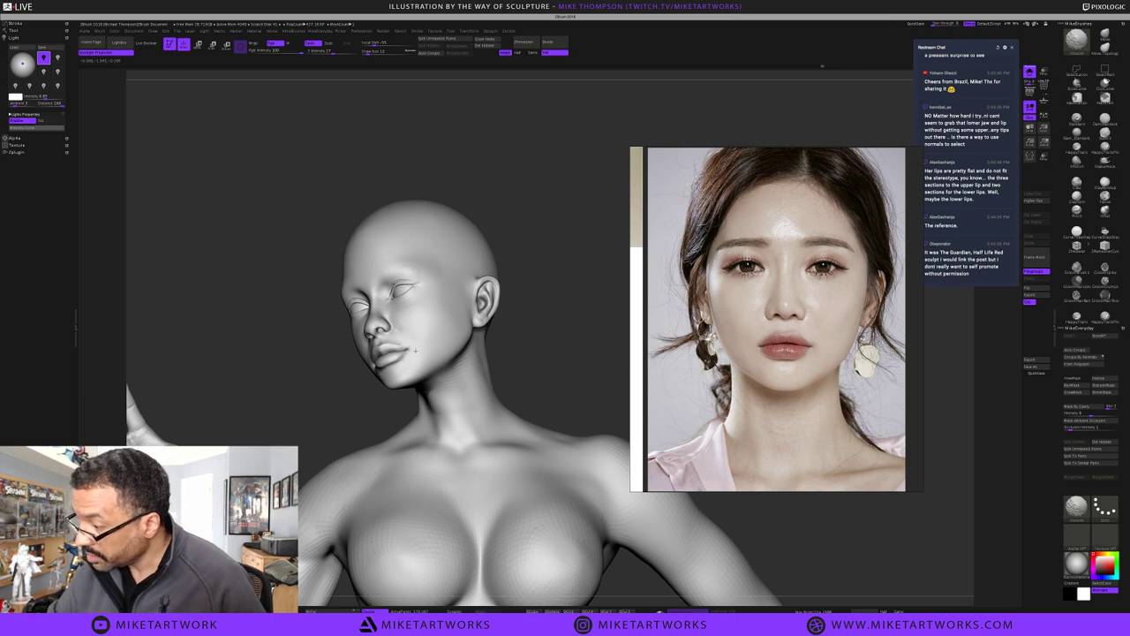
# Switch the reference board from the frontal portrait to the three-quarter MAQUIA portrait for comparison with the face
pyautogui.moveTo(546, 364)
pyautogui.mouseDown()
pyautogui.moveTo(547, 351)
pyautogui.moveTo(507, 356)
pyautogui.mouseUp()
pyautogui.press('s')
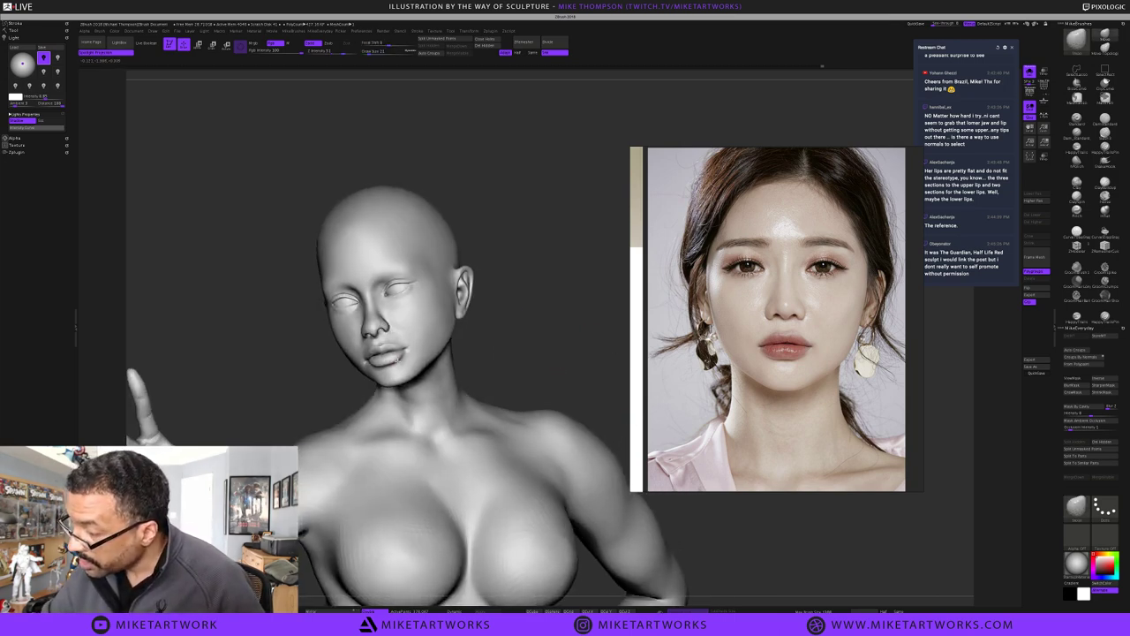
pyautogui.hotkey('shift', 'f')
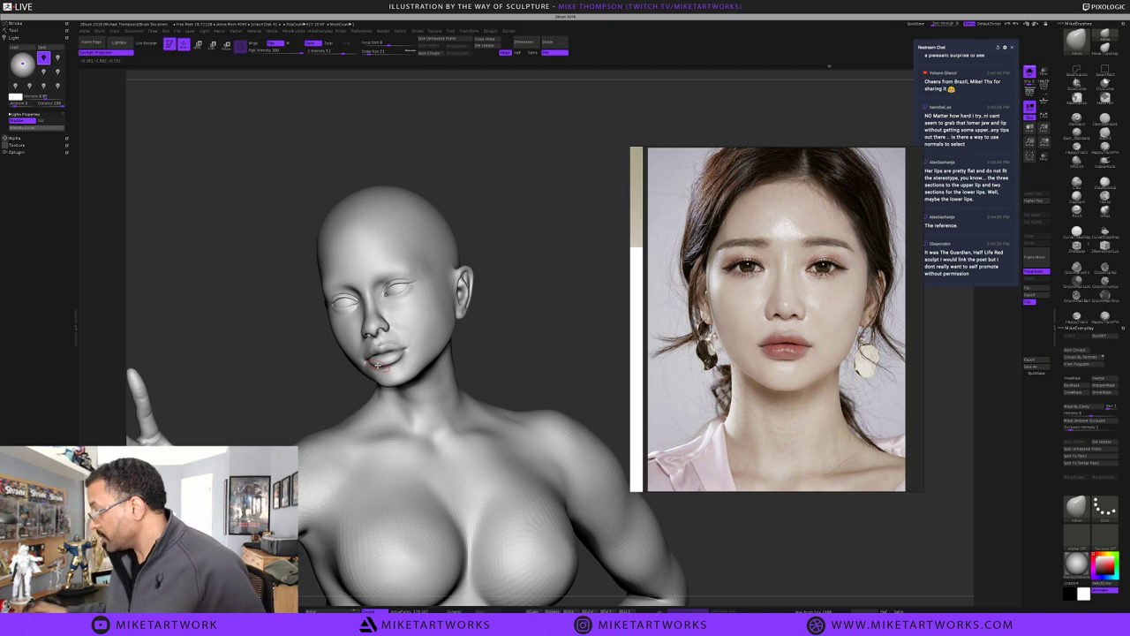
pyautogui.doubleClick(784, 362)
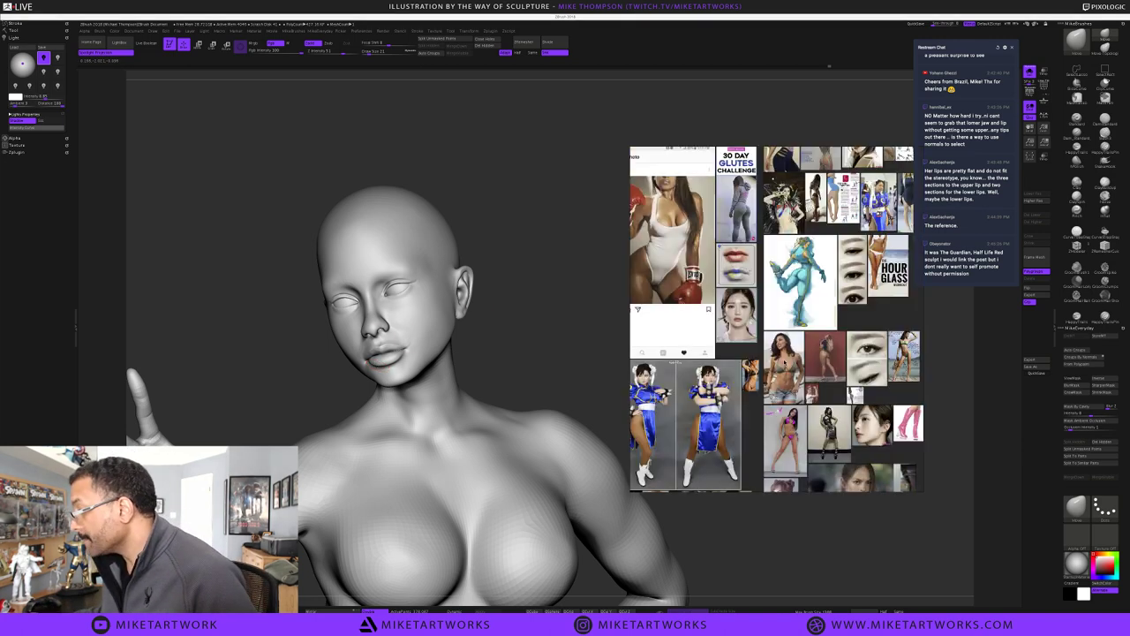
pyautogui.doubleClick(785, 361)
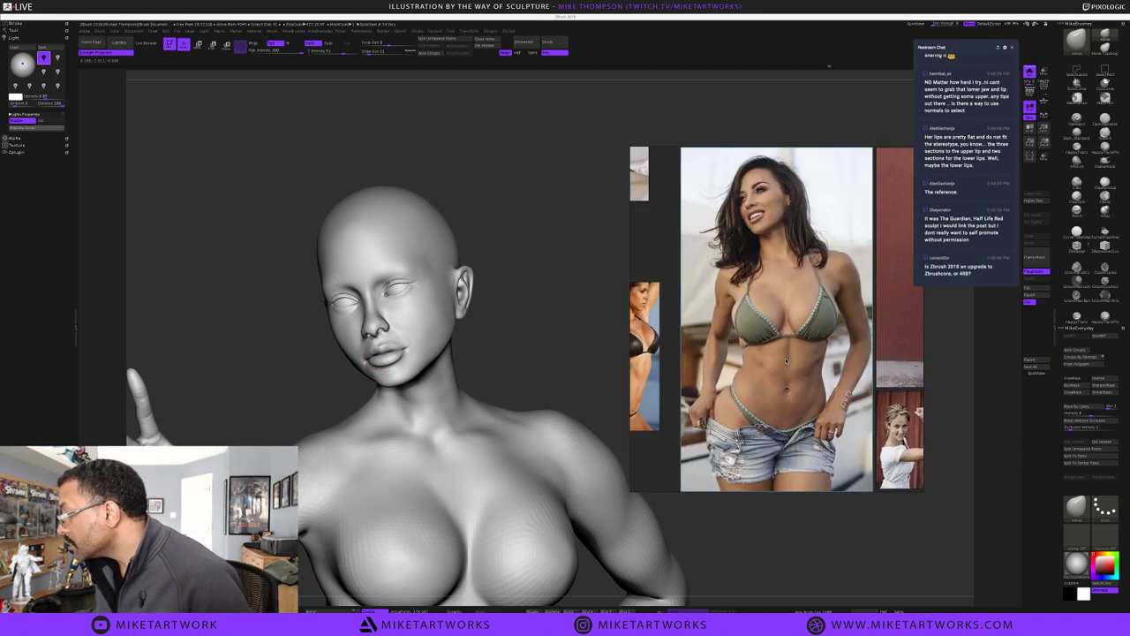
pyautogui.doubleClick(819, 344)
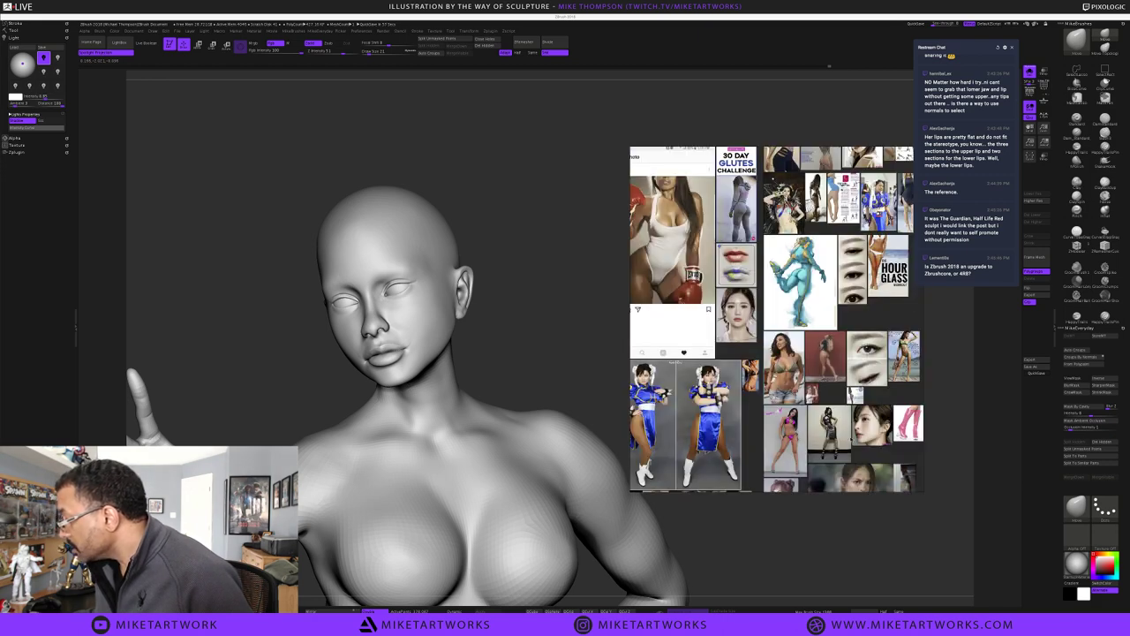
pyautogui.doubleClick(861, 428)
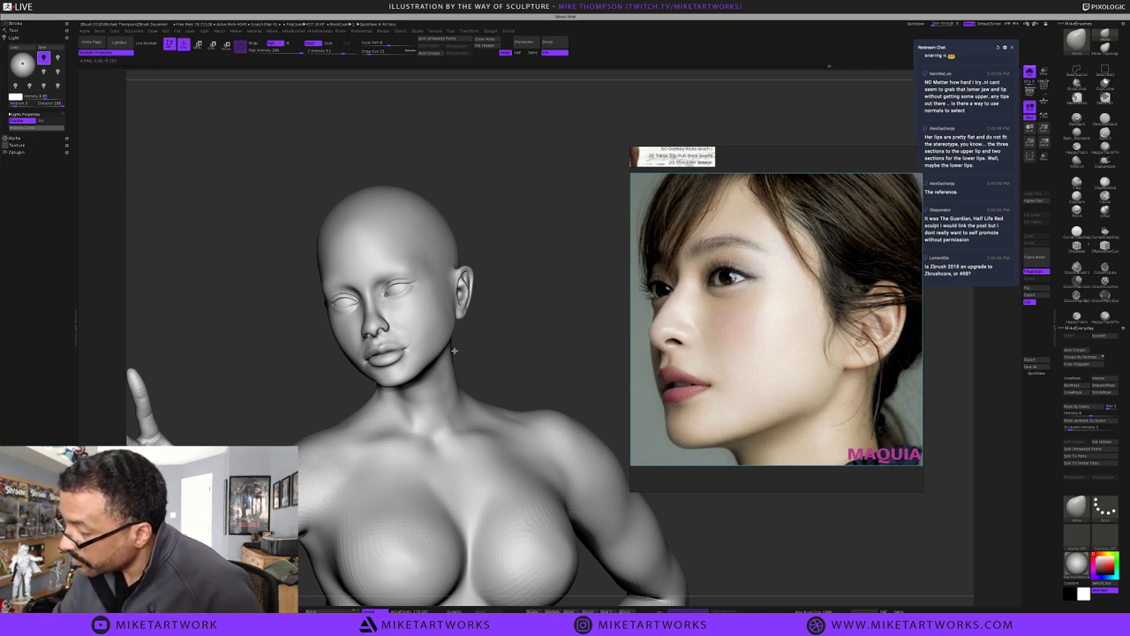
# Smooth the corner of the mouth and the area along the lower lip with a resized brush
pyautogui.press('s')
pyautogui.click(496, 349)
pyautogui.keyDown('shift'); pyautogui.moveTo(400, 349); pyautogui.dragTo(400, 360); pyautogui.keyUp('shift')
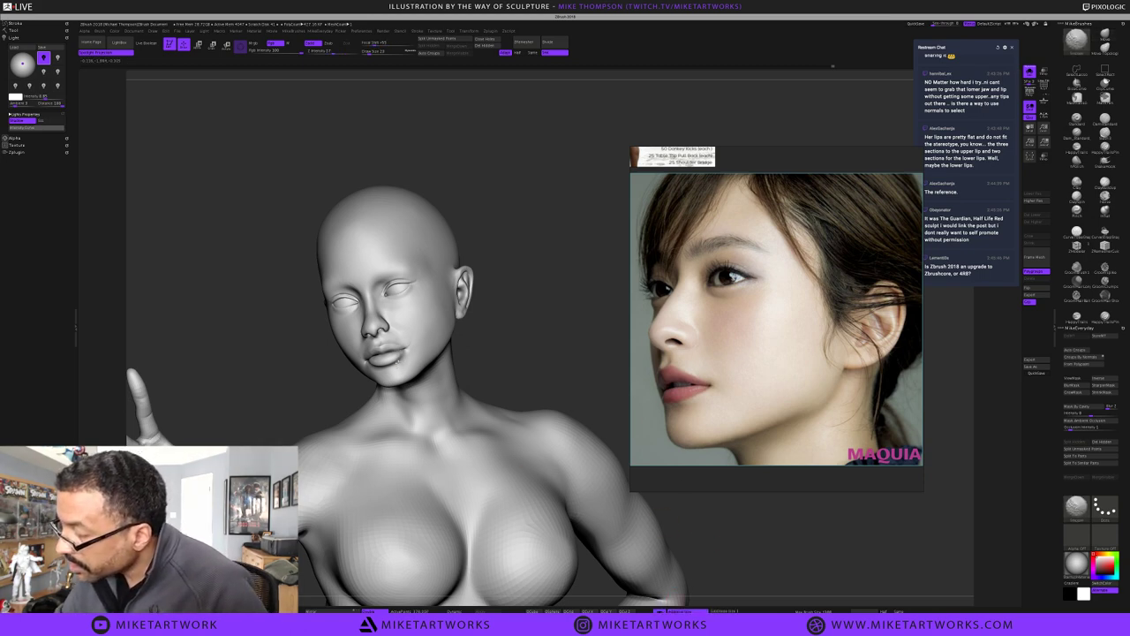
pyautogui.moveTo(397, 360); pyautogui.dragTo(377, 368)
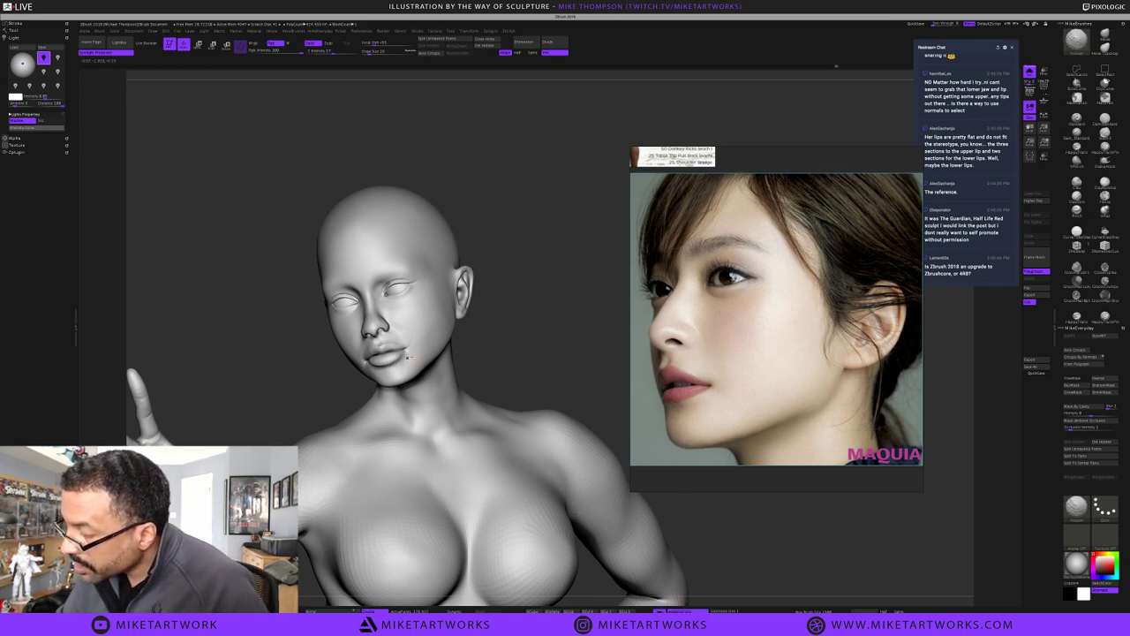
pyautogui.moveTo(502, 331); pyautogui.dragTo(452, 348)
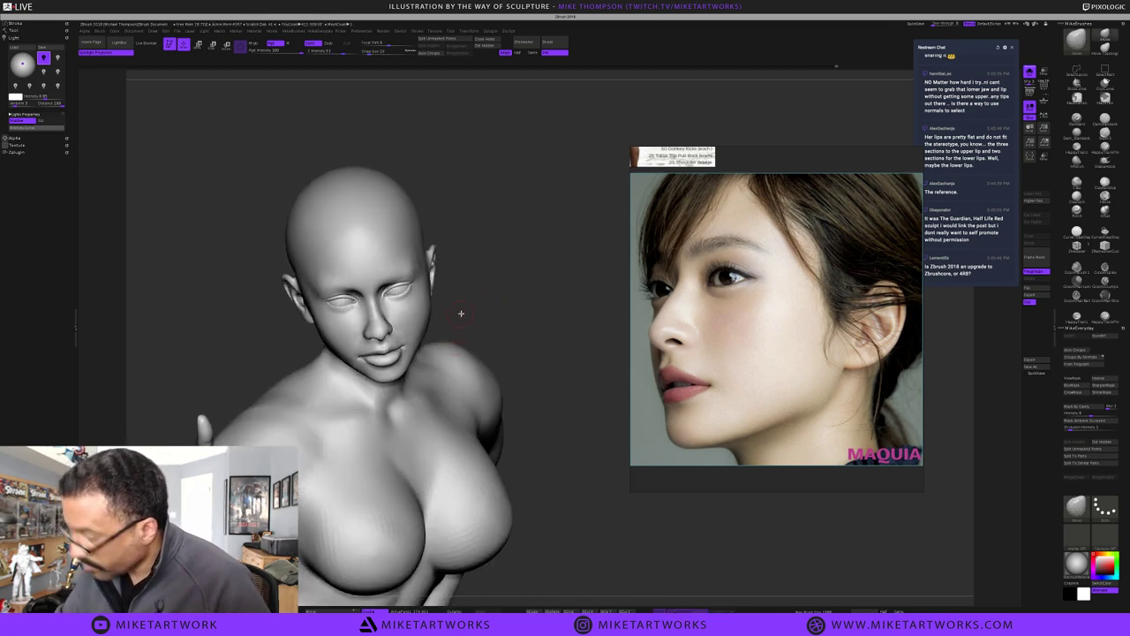
# Mask the head and body by topology with the gizmo, leaving the lower lip, chin and jaw unmasked
pyautogui.press('w')
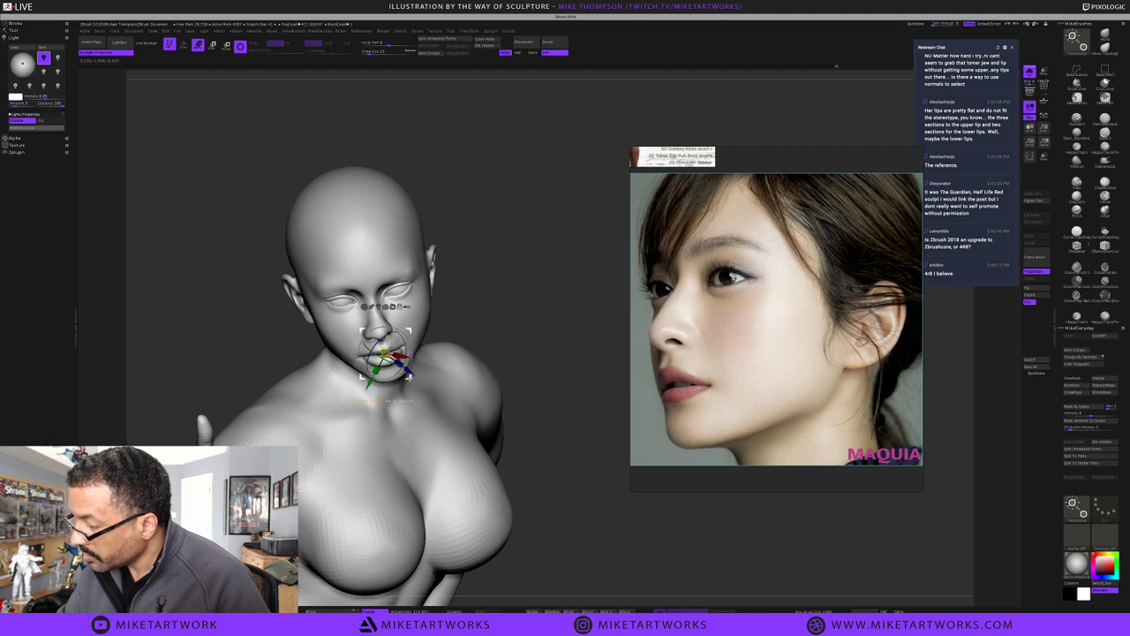
pyautogui.moveTo(408, 376)
pyautogui.keyDown('ctrl'); pyautogui.mouseDown()
pyautogui.moveTo(512, 309)
pyautogui.moveTo(477, 301)
pyautogui.mouseUp(); pyautogui.keyUp('ctrl')
pyautogui.press('q')
pyautogui.keyDown('ctrl'); pyautogui.click(410, 354); pyautogui.keyUp('ctrl')
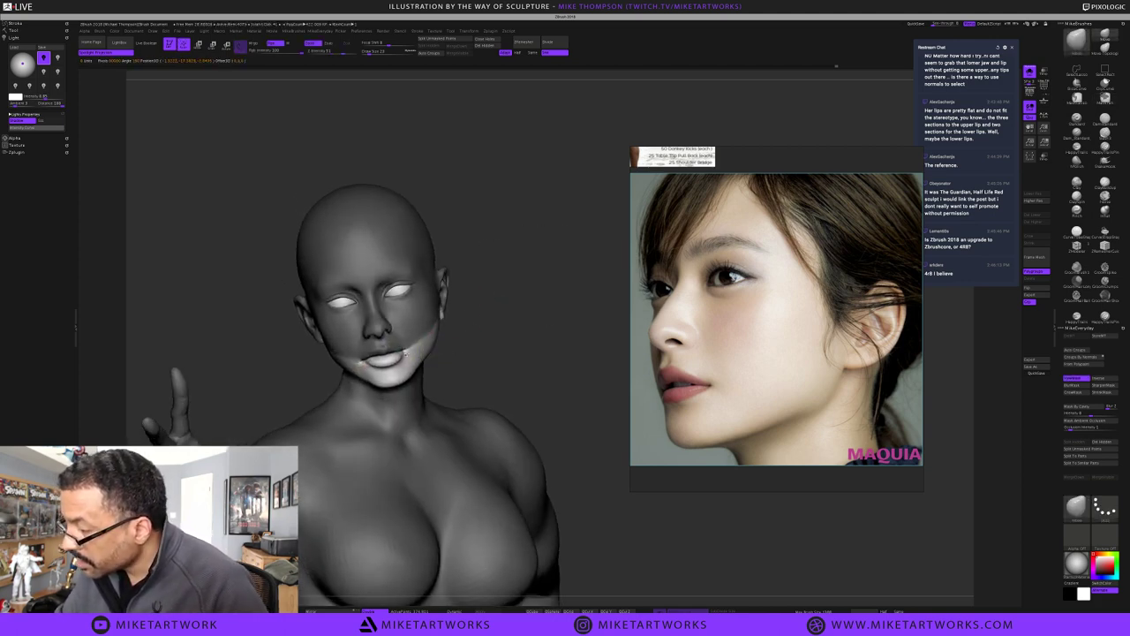
# Resize the brush and smooth the unmasked skin at the corner of the mouth
pyautogui.press('s')
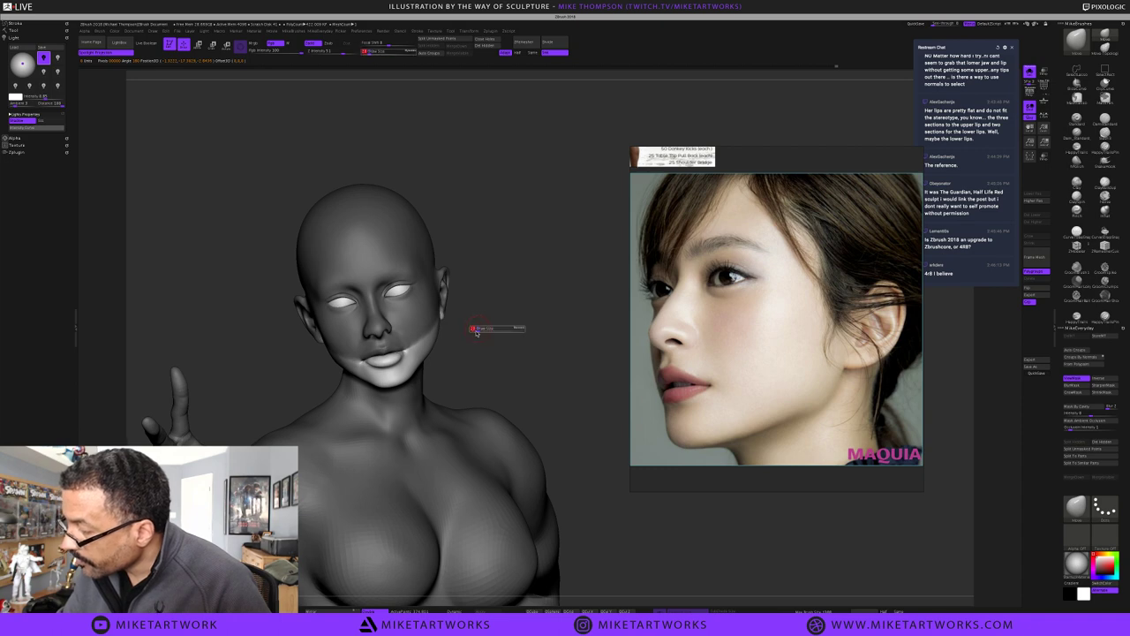
pyautogui.keyDown('ctrl'); pyautogui.click(472, 328); pyautogui.keyUp('ctrl')
pyautogui.moveTo(473, 329); pyautogui.dragTo(469, 329)
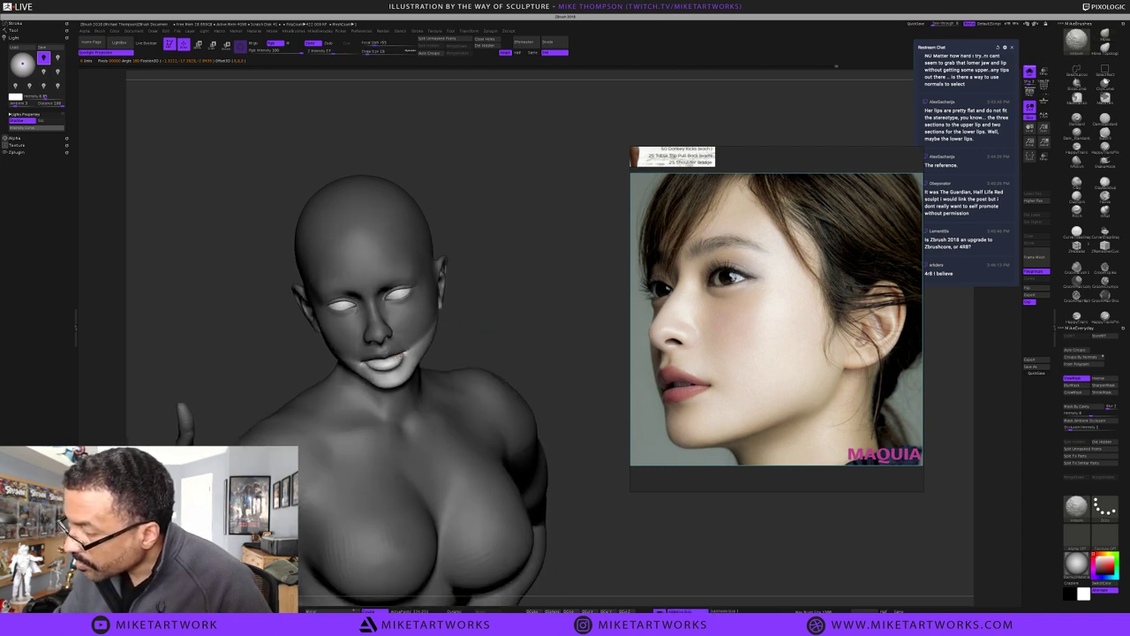
pyautogui.keyDown('shift'); pyautogui.moveTo(405, 355); pyautogui.dragTo(408, 353); pyautogui.keyUp('shift')
pyautogui.press('s')
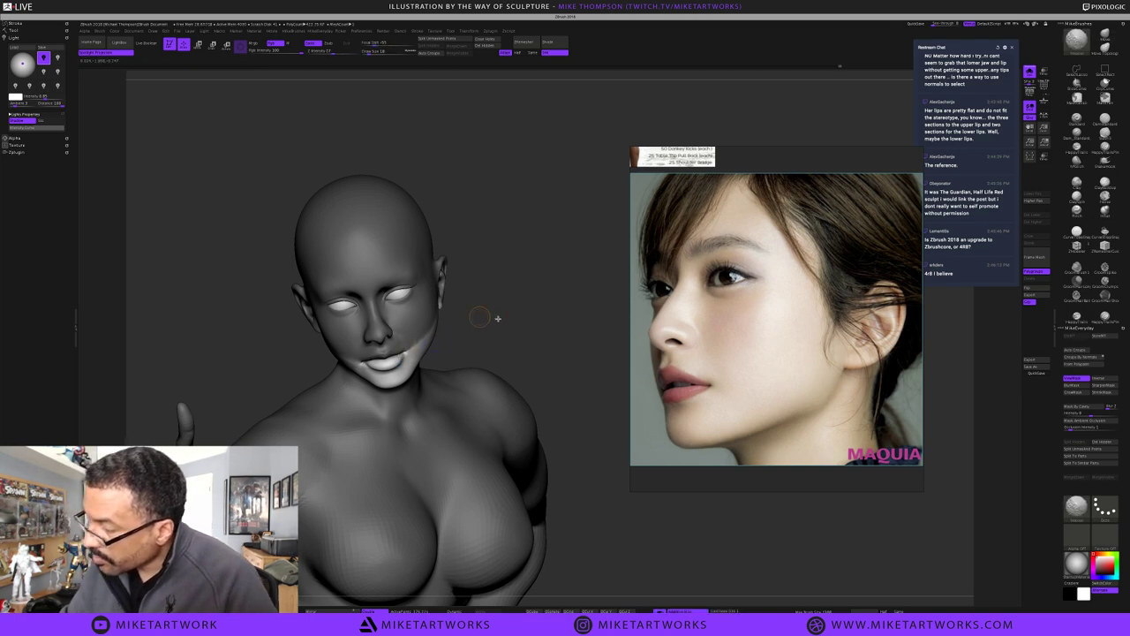
# Refine the mouth corner and lower lip with smoothing and small Move strokes from several angles, and clear the mask
pyautogui.moveTo(497, 320); pyautogui.dragTo(500, 305)
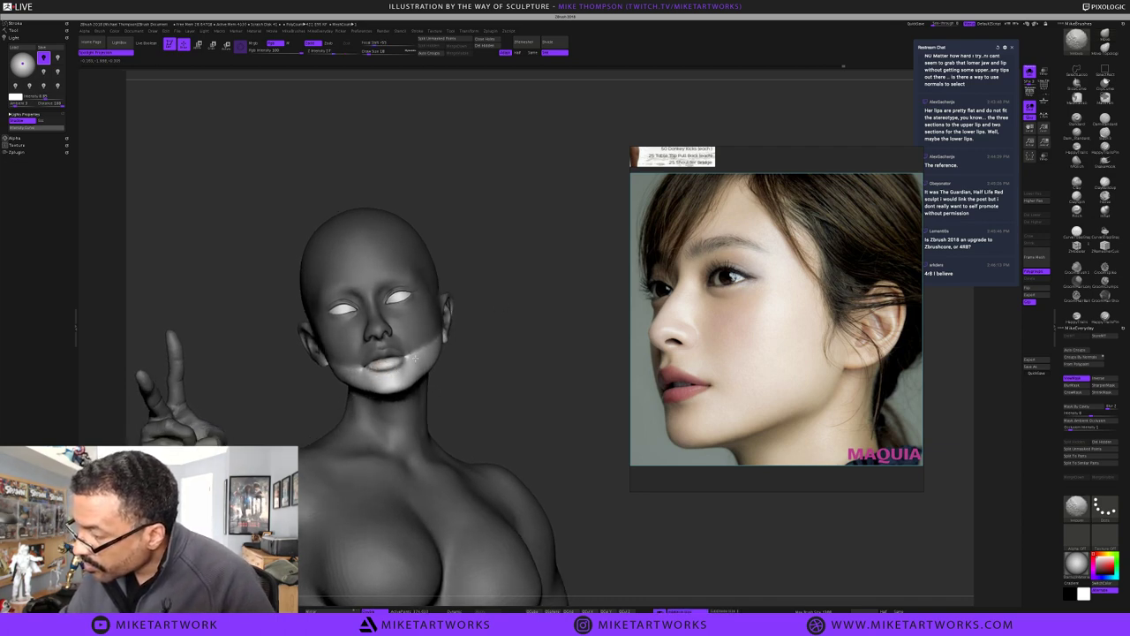
pyautogui.moveTo(522, 335); pyautogui.dragTo(532, 336)
pyautogui.moveTo(454, 335); pyautogui.dragTo(392, 352)
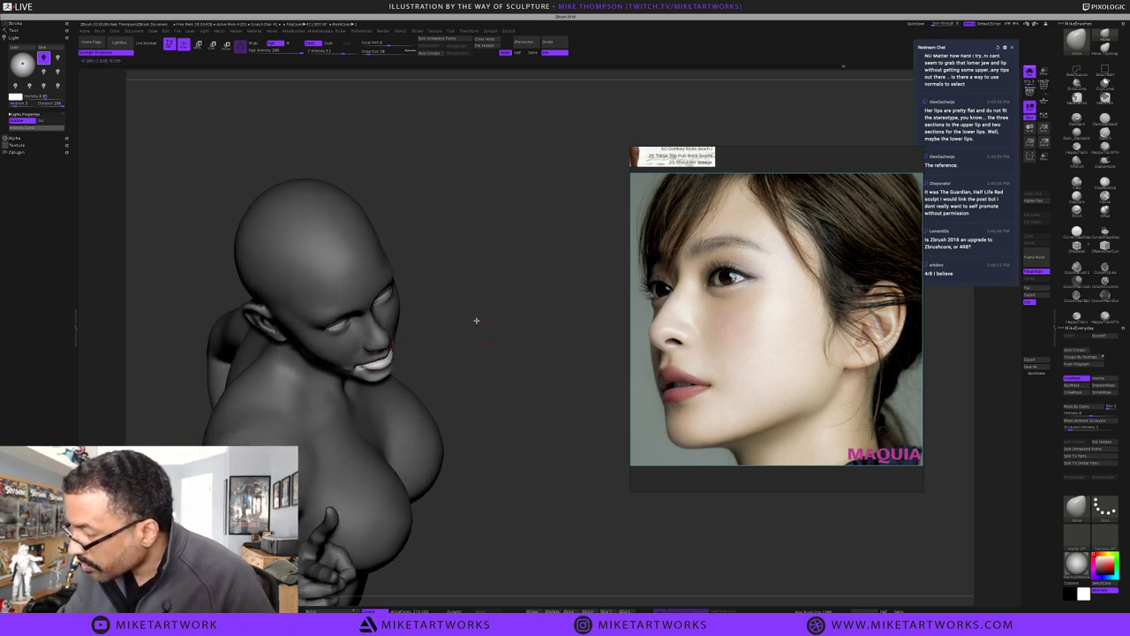
pyautogui.moveTo(474, 320); pyautogui.dragTo(394, 357)
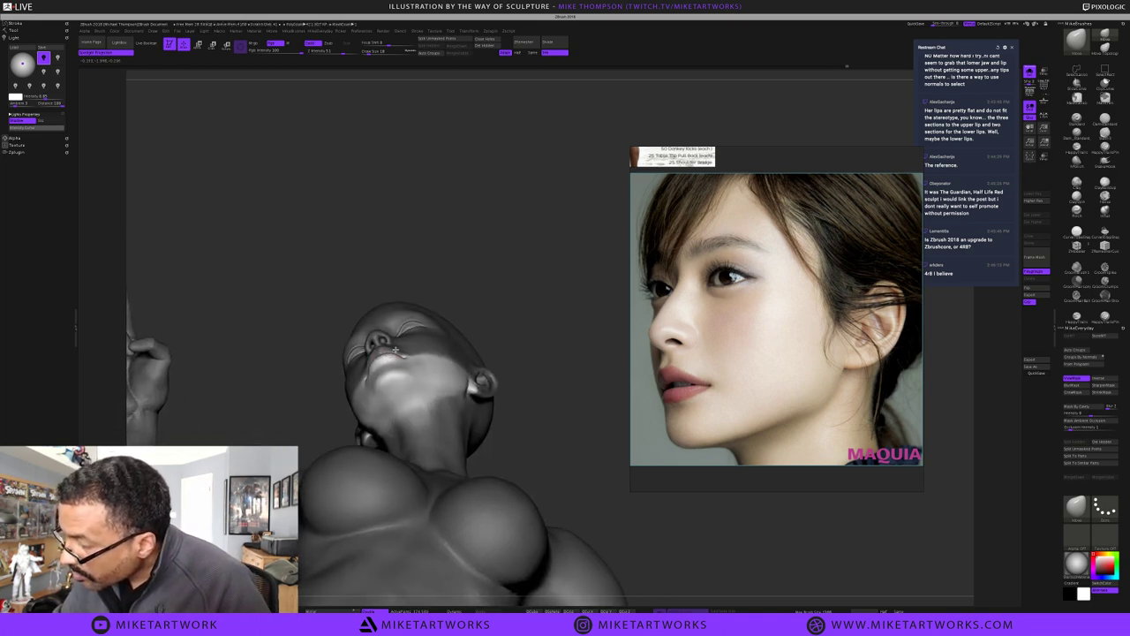
pyautogui.moveTo(543, 328); pyautogui.dragTo(398, 339)
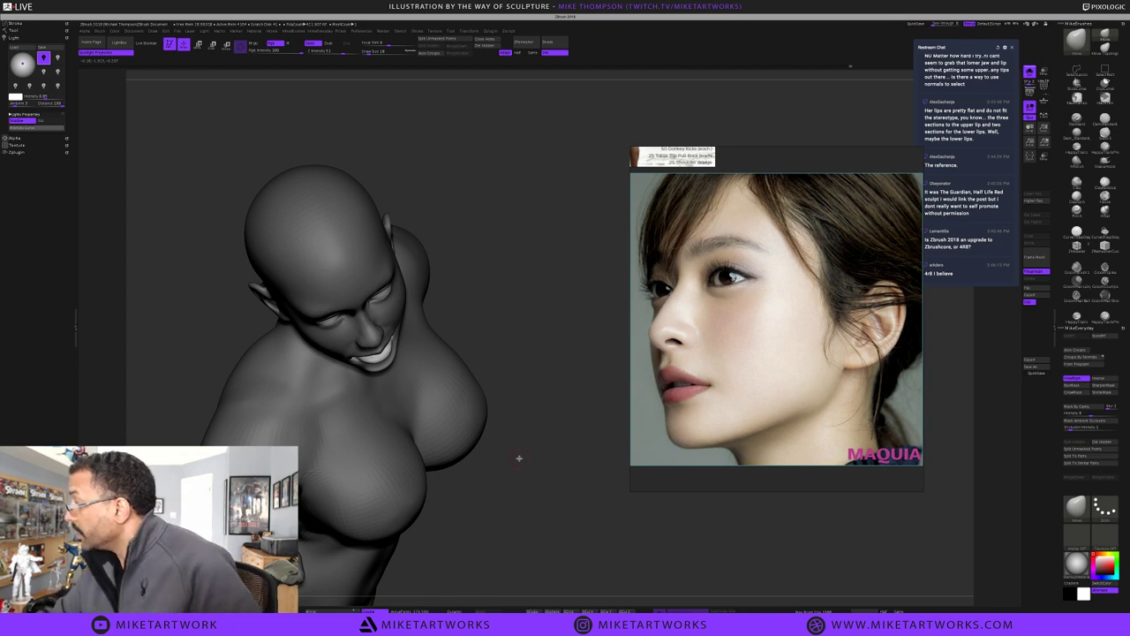
pyautogui.moveTo(519, 458); pyautogui.dragTo(532, 436)
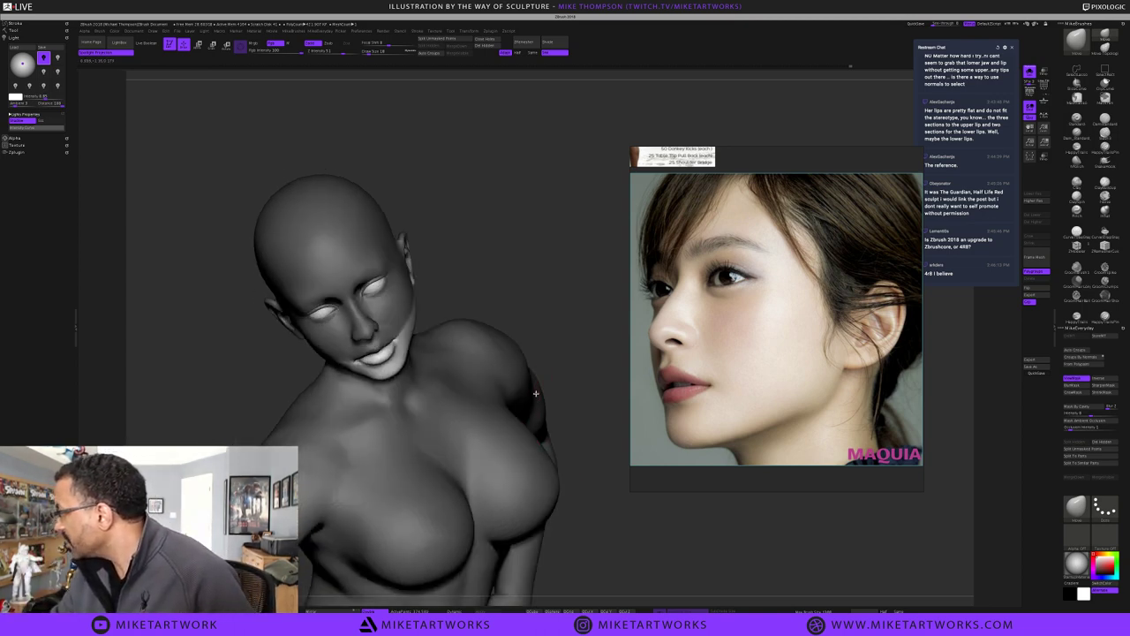
pyautogui.moveTo(590, 362)
pyautogui.keyDown('ctrl'); pyautogui.mouseDown()
pyautogui.moveTo(573, 356)
pyautogui.moveTo(575, 380)
pyautogui.moveTo(555, 295)
pyautogui.mouseUp(); pyautogui.keyUp('ctrl')
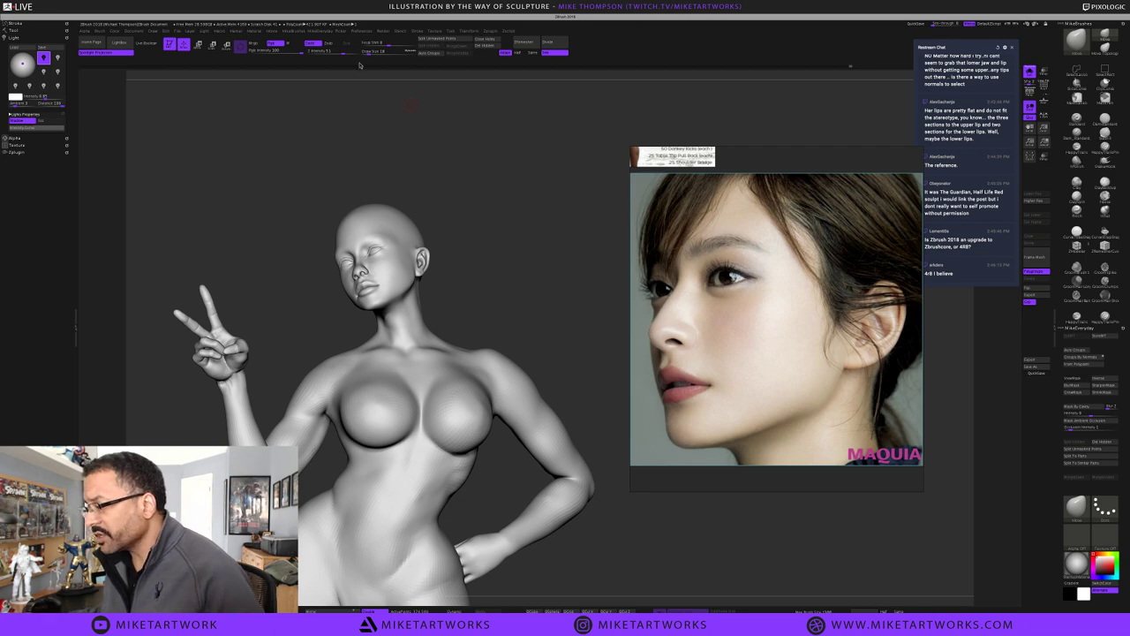
pyautogui.moveTo(480, 241); pyautogui.dragTo(535, 249)
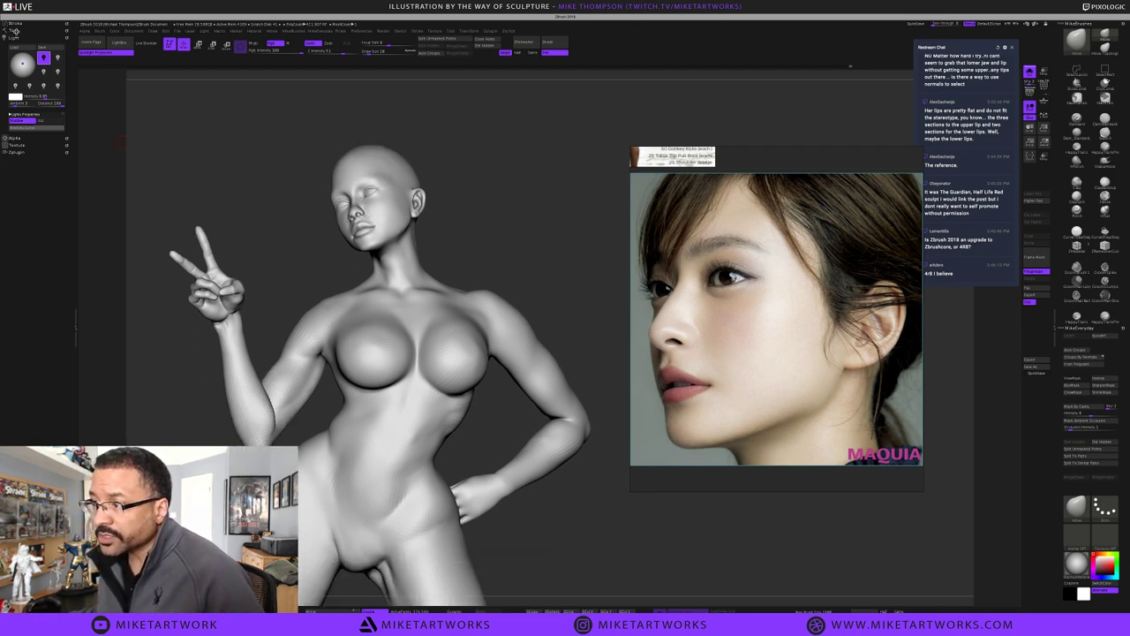
# Switch to the full costumed character tool and add the refined body to it as a new subtool
pyautogui.click(15, 30)
pyautogui.moveTo(41, 179)
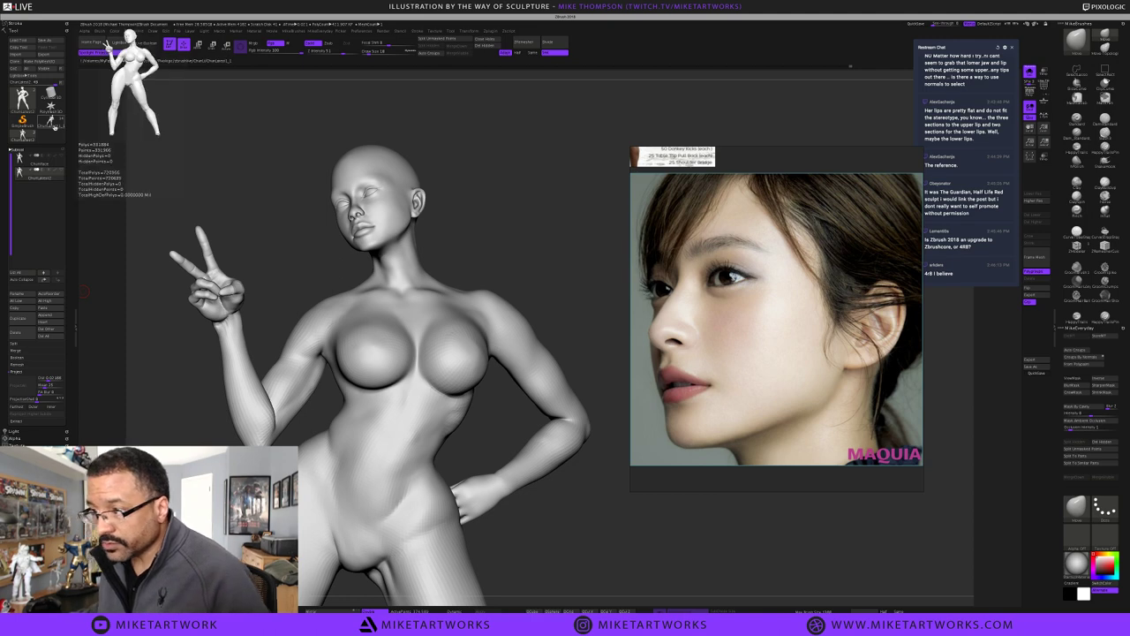
pyautogui.click(50, 130)
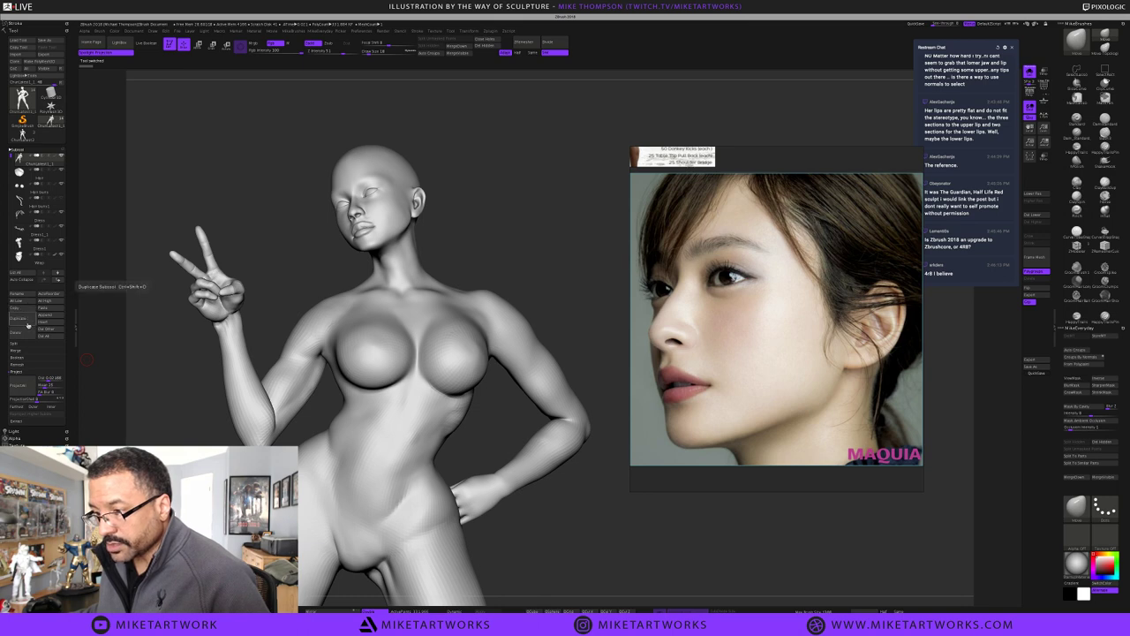
pyautogui.click(27, 325)
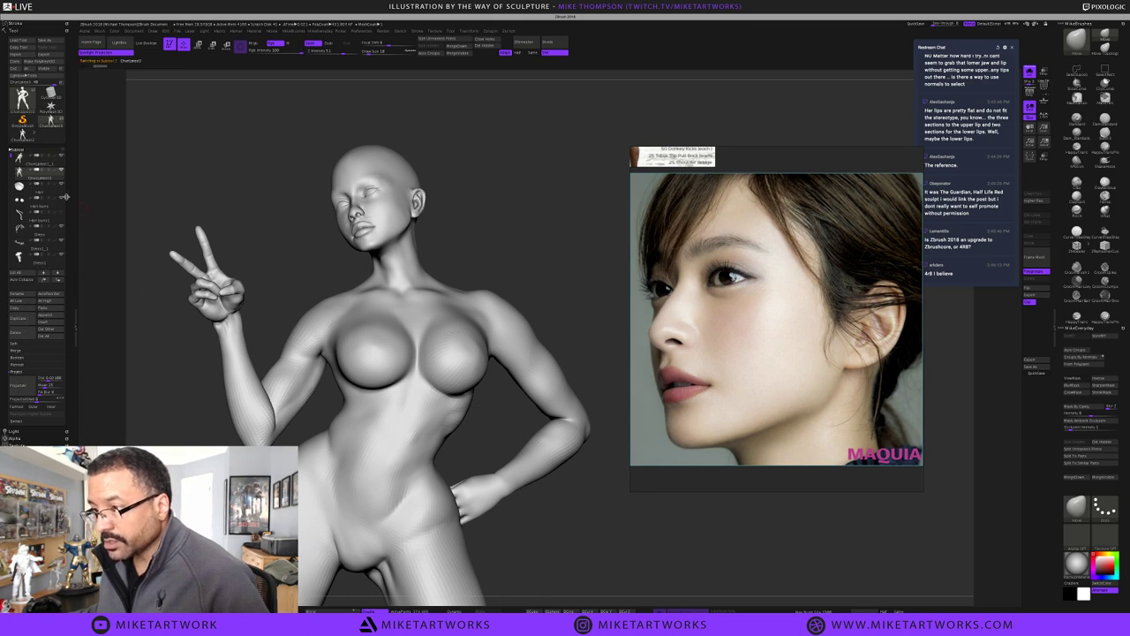
# Hide the old body subtool and turn off Solo so the whole costumed character is displayed
pyautogui.click(62, 157)
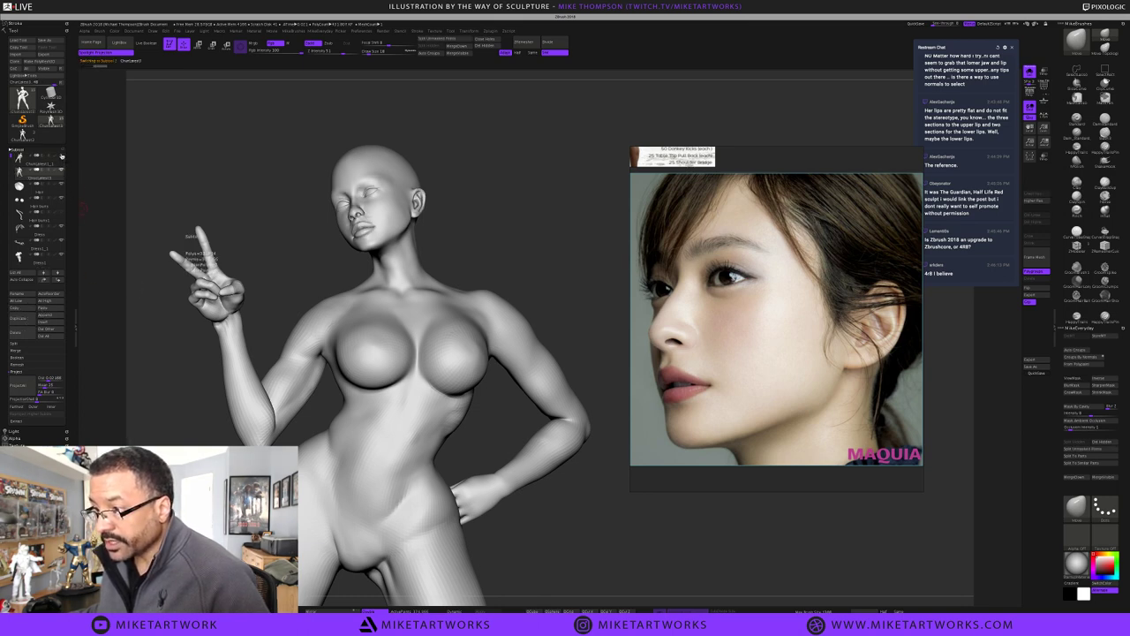
pyautogui.moveTo(196, 256); pyautogui.dragTo(200, 260)
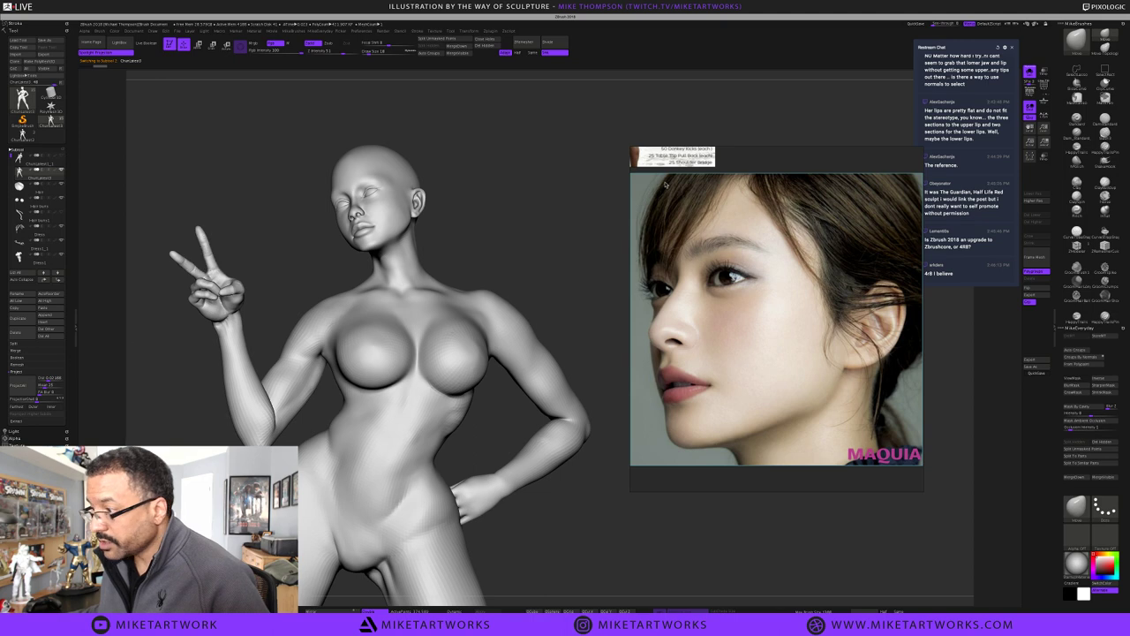
pyautogui.click(1029, 71)
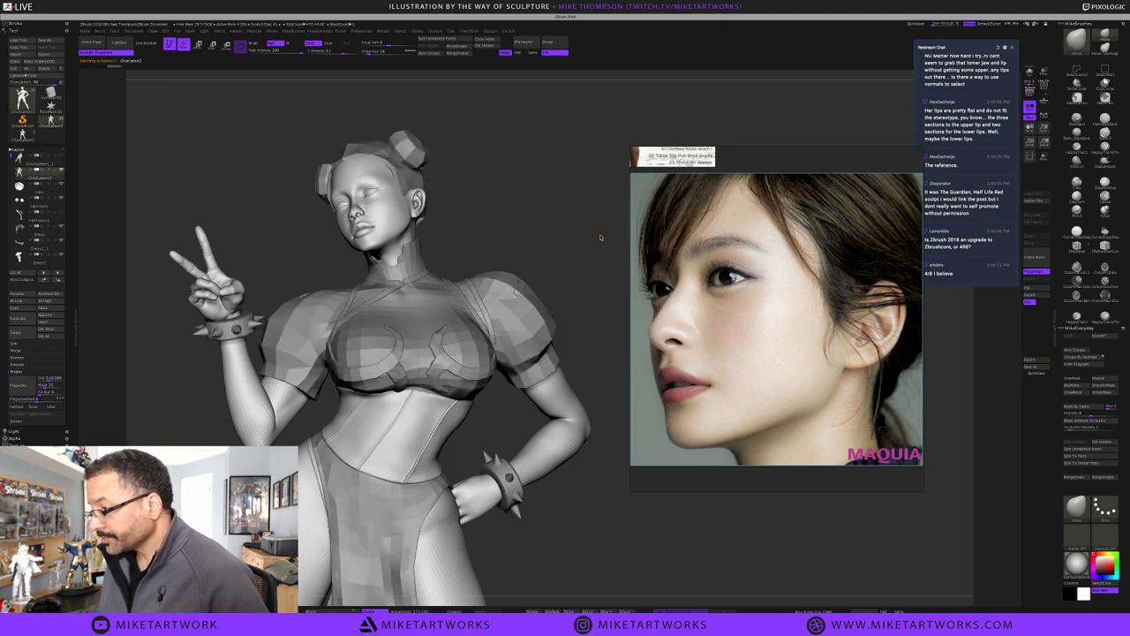
pyautogui.keyDown('alt'); pyautogui.moveTo(601, 238); pyautogui.dragTo(595, 224); pyautogui.keyUp('alt')
pyautogui.moveTo(593, 298)
pyautogui.keyDown('alt'); pyautogui.mouseDown()
pyautogui.moveTo(590, 223)
pyautogui.moveTo(602, 213)
pyautogui.moveTo(592, 188)
pyautogui.mouseUp(); pyautogui.keyUp('alt')
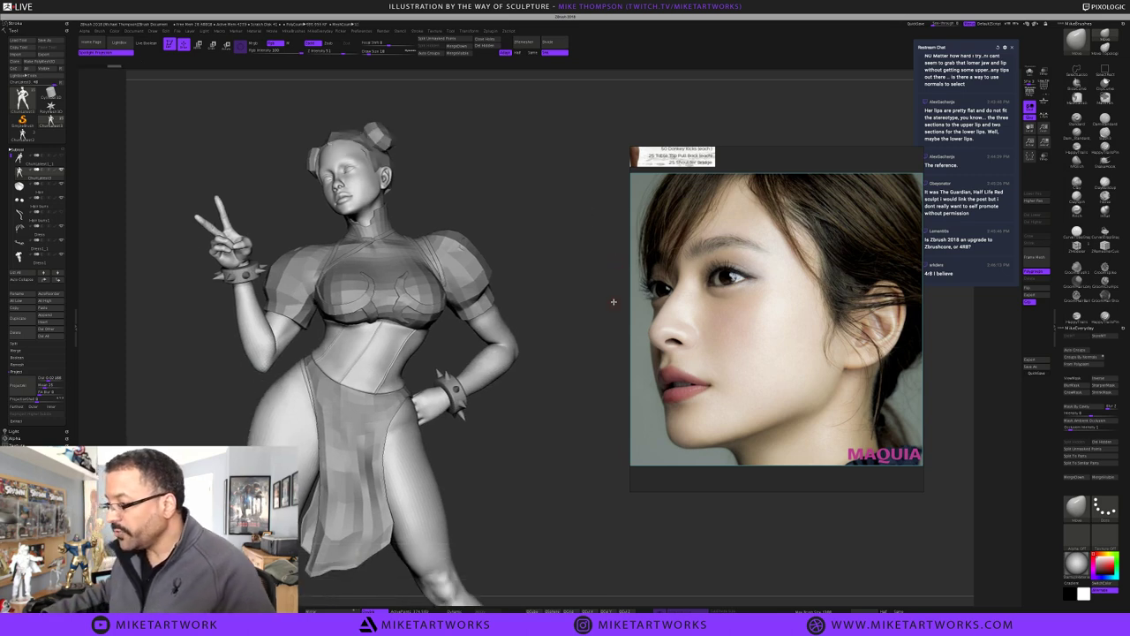
pyautogui.keyDown('alt'); pyautogui.moveTo(550, 399); pyautogui.dragTo(549, 483); pyautogui.keyUp('alt')
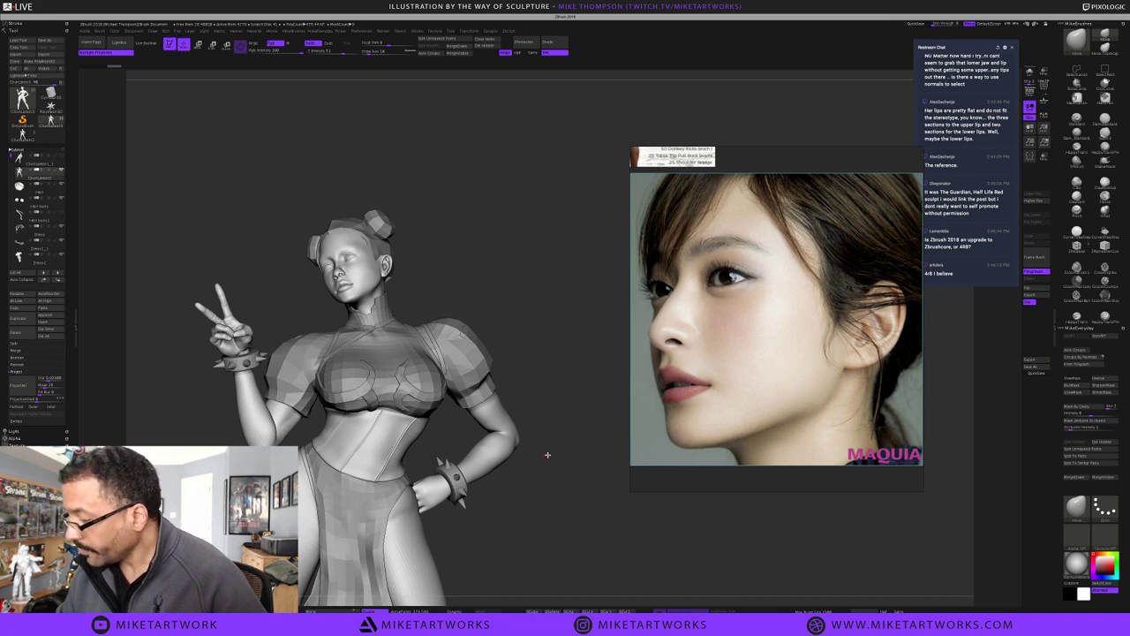
# Find the blue dress costume photos on the reference board and frame the hand-on-hip pose for comparison with the character
pyautogui.keyDown('alt'); pyautogui.click(383, 442); pyautogui.keyUp('alt')
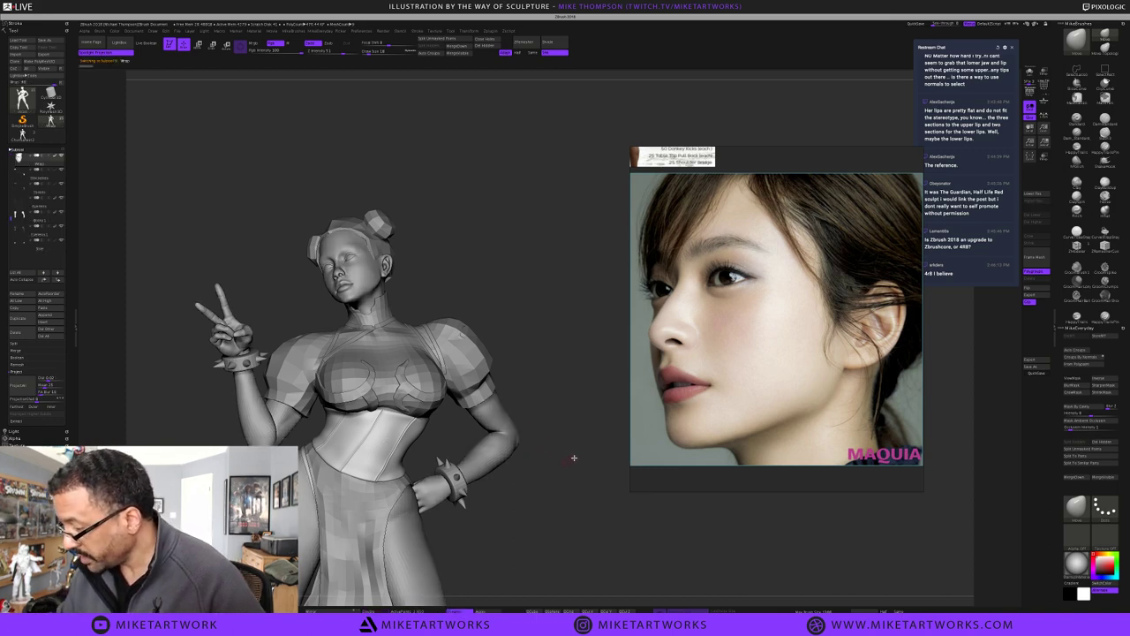
pyautogui.keyDown('alt'); pyautogui.moveTo(574, 458); pyautogui.dragTo(580, 476); pyautogui.keyUp('alt')
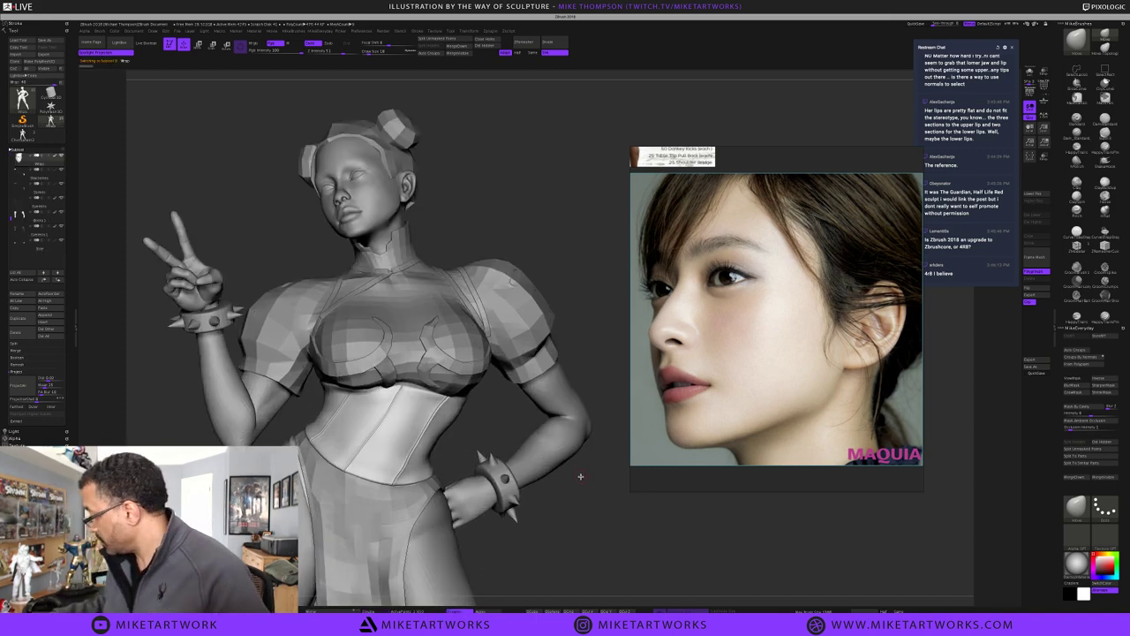
pyautogui.scroll(2, 719, 315)
pyautogui.scroll(-6, 759, 382)
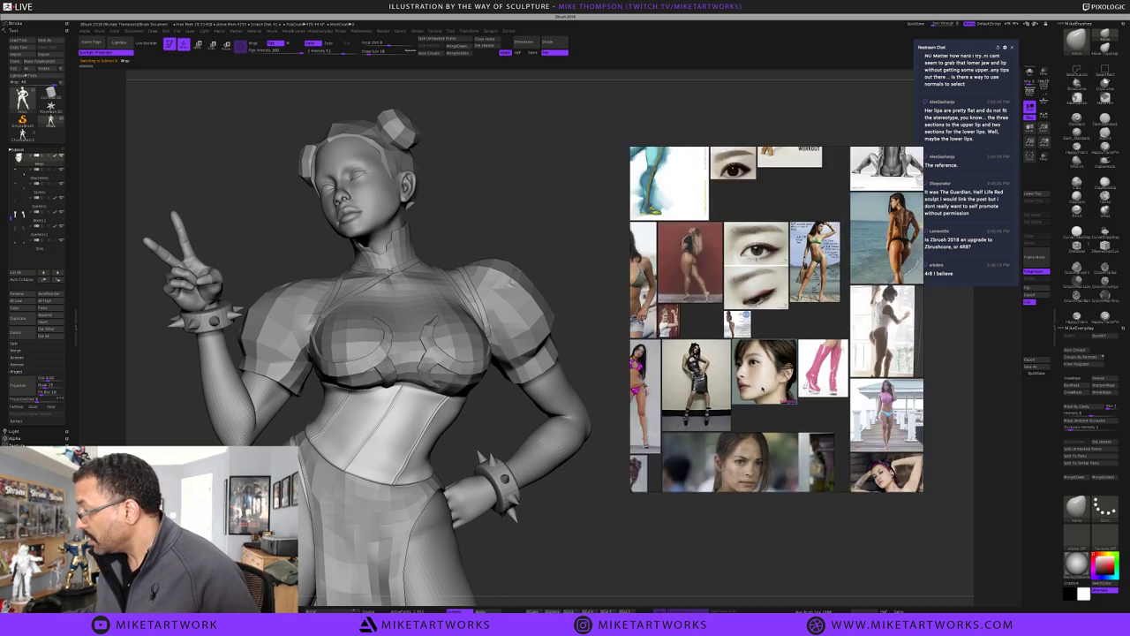
pyautogui.scroll(-6, 762, 389)
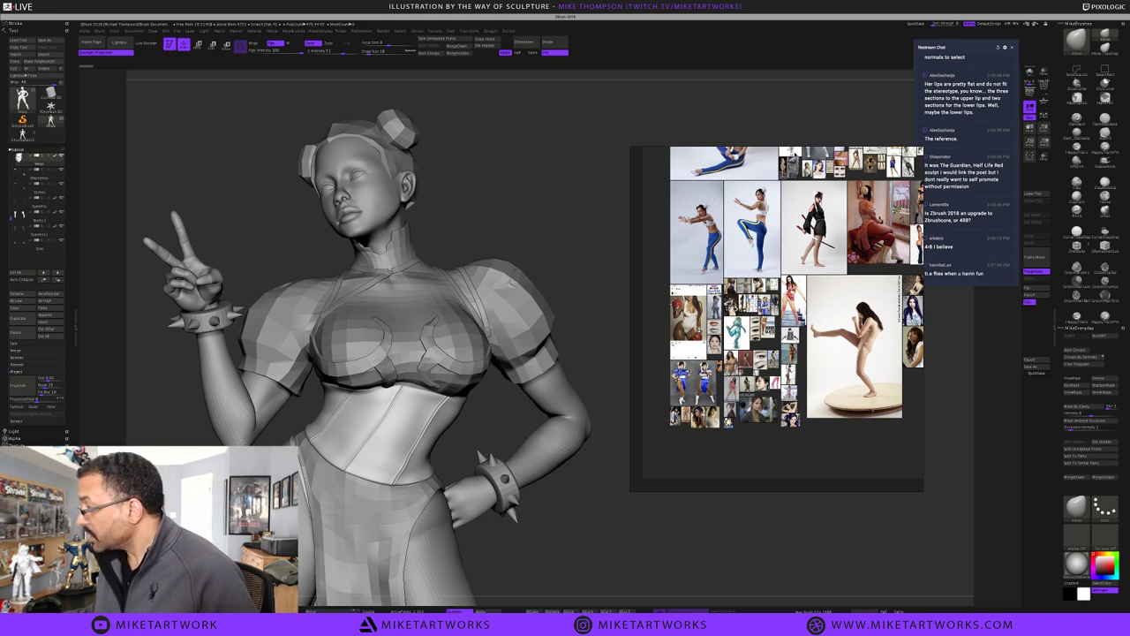
pyautogui.moveTo(256, 323); pyautogui.dragTo(370, 326, button='right')
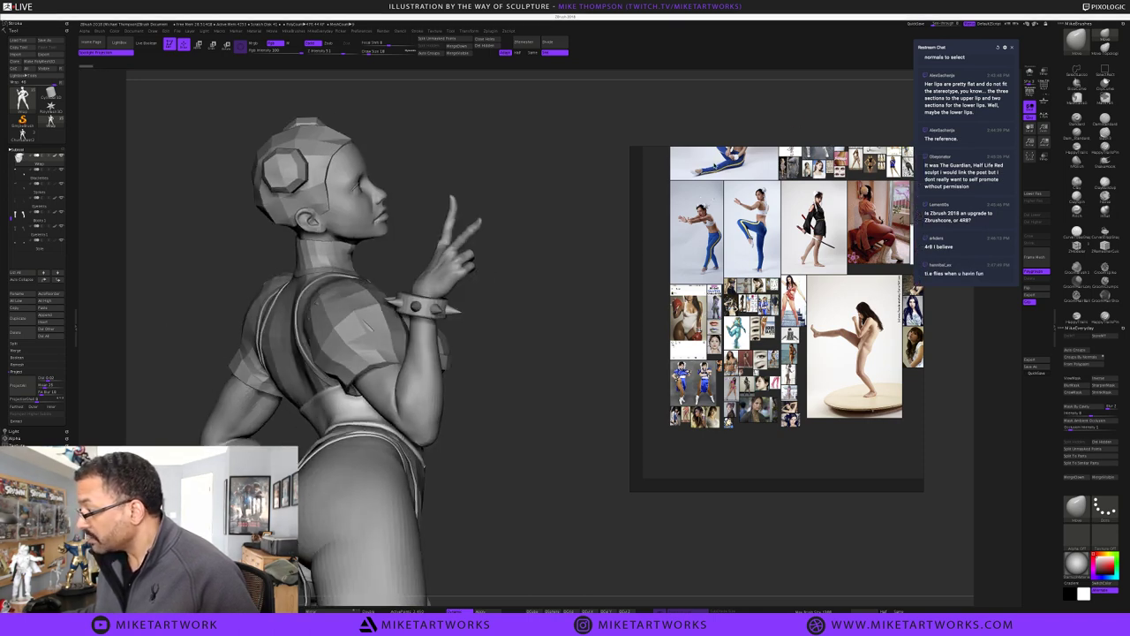
pyautogui.scroll(-4, 728, 262)
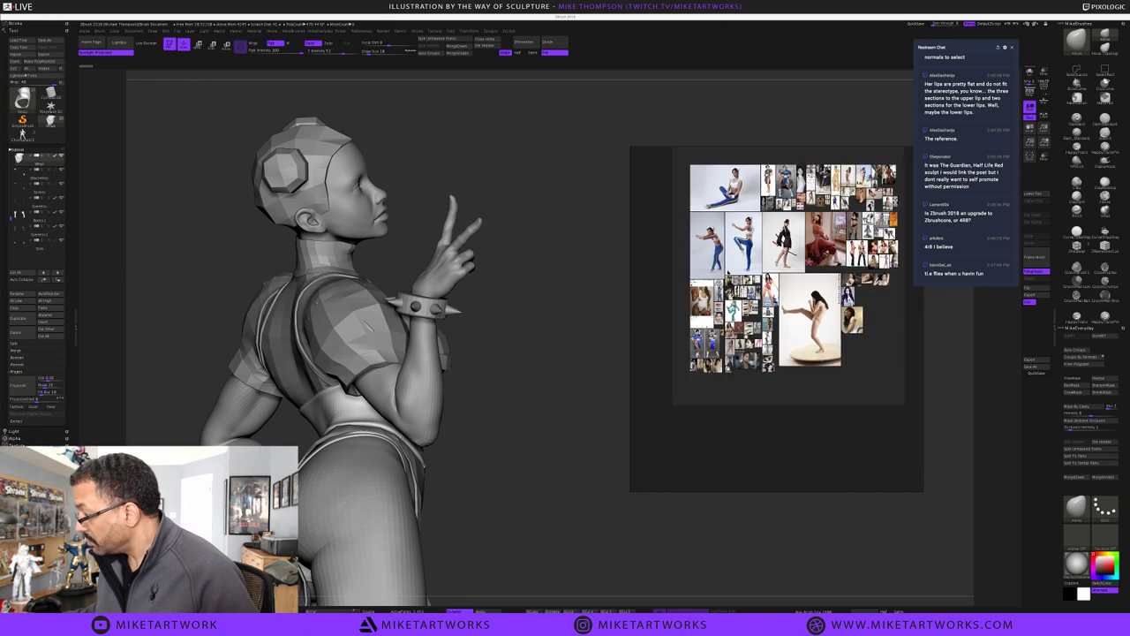
pyautogui.doubleClick(709, 328)
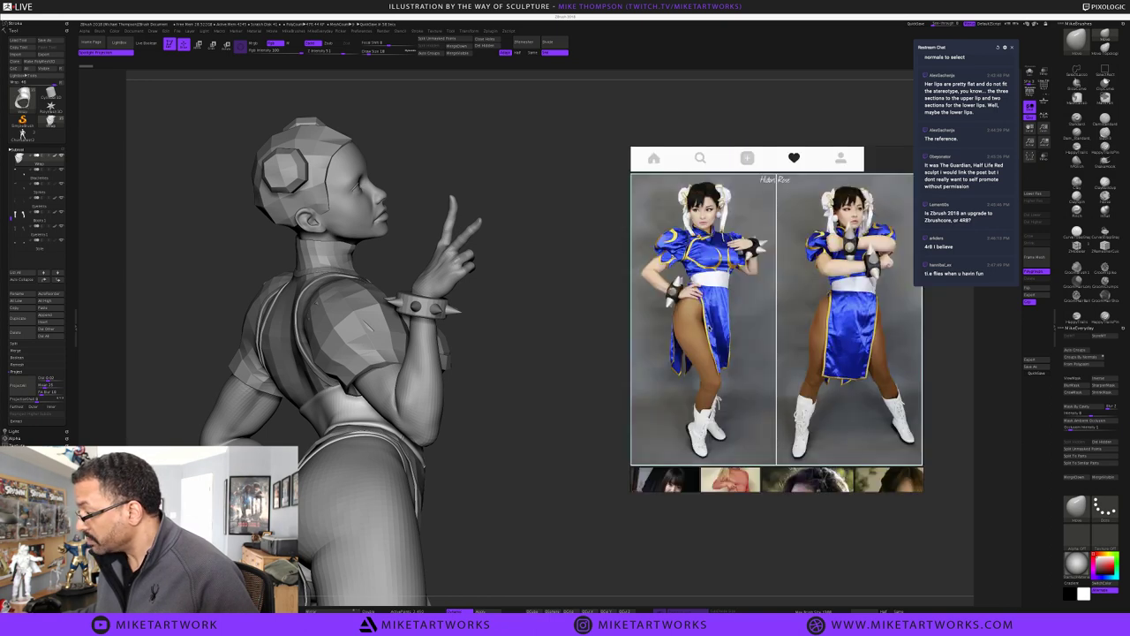
pyautogui.scroll(-4, 774, 304)
pyautogui.scroll(6, 778, 306)
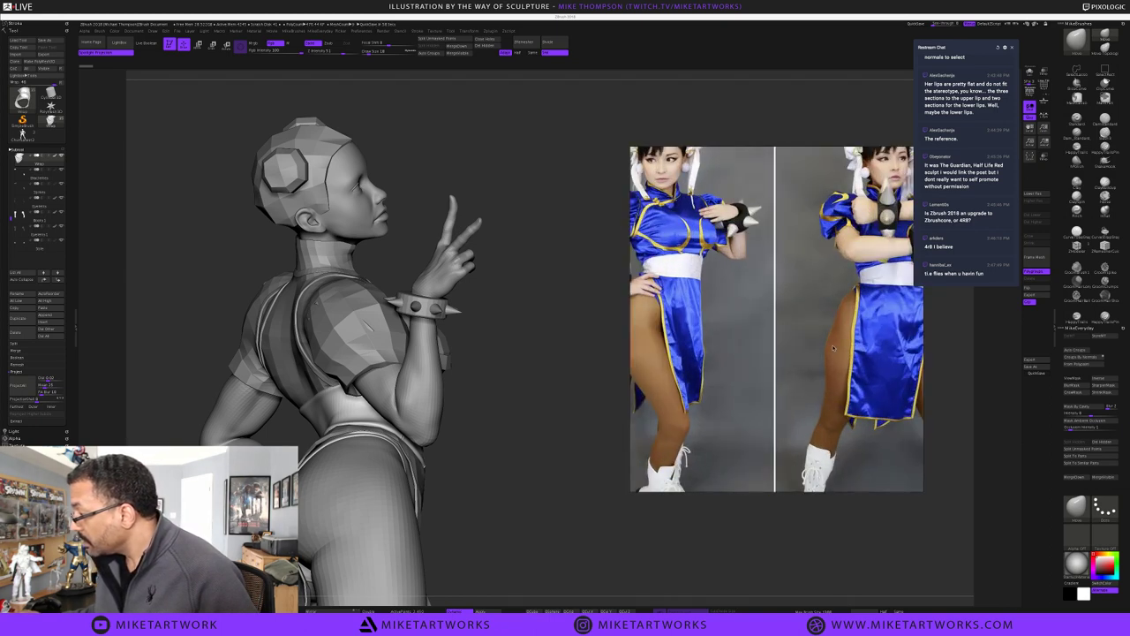
pyautogui.moveTo(833, 348); pyautogui.dragTo(851, 367, button='middle')
pyautogui.moveTo(723, 337); pyautogui.dragTo(733, 340, button='middle')
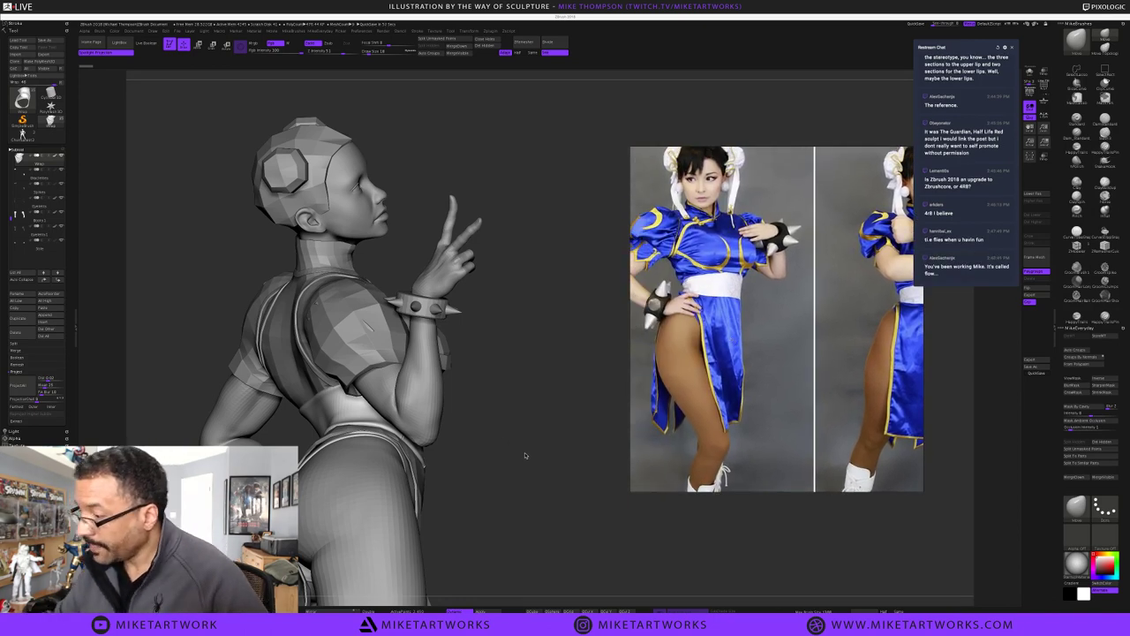
# Select the dress top, decline Dynamic Subdiv and subdivide its low-poly mesh until the cloth is smooth
pyautogui.moveTo(525, 456); pyautogui.dragTo(428, 313)
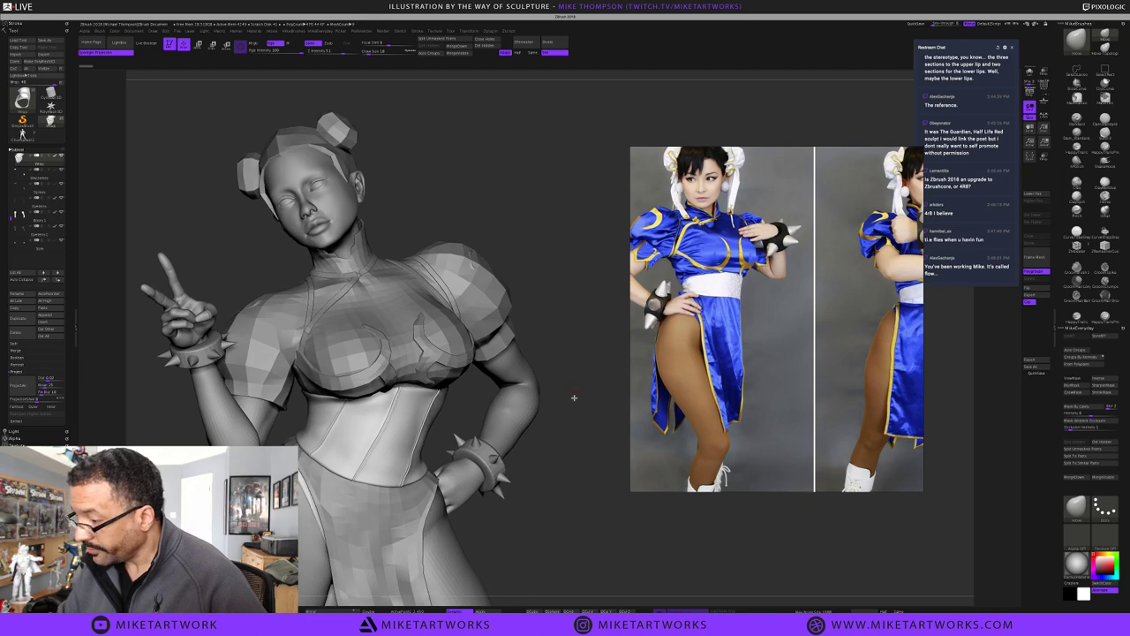
pyautogui.keyDown('alt'); pyautogui.click(424, 306); pyautogui.keyUp('alt')
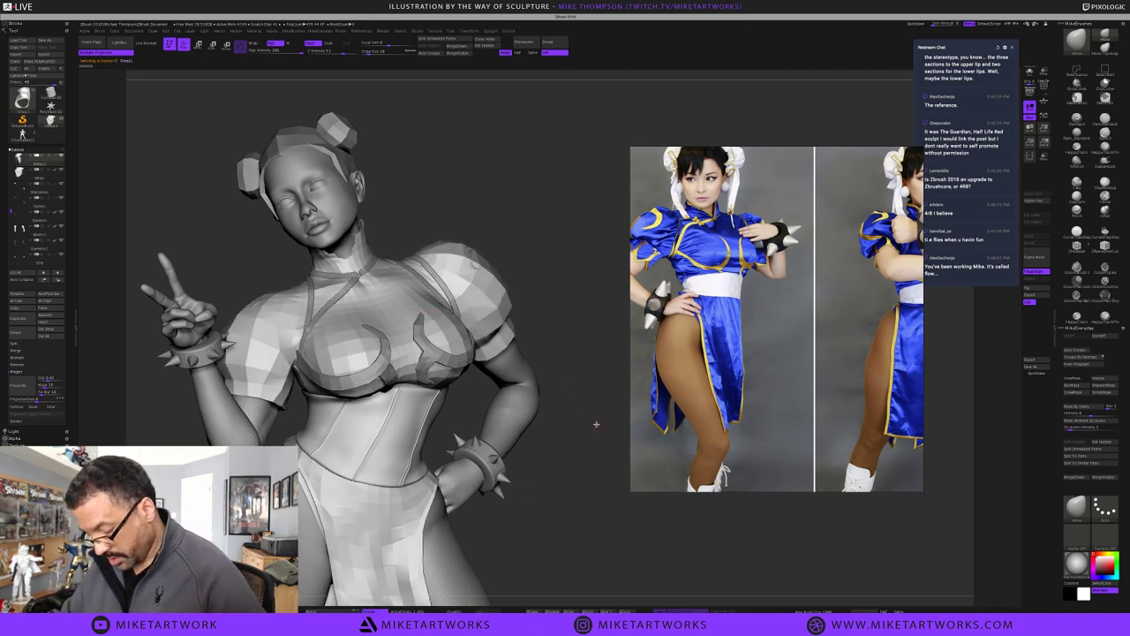
pyautogui.press('b')
pyautogui.press('i')
pyautogui.press('n')
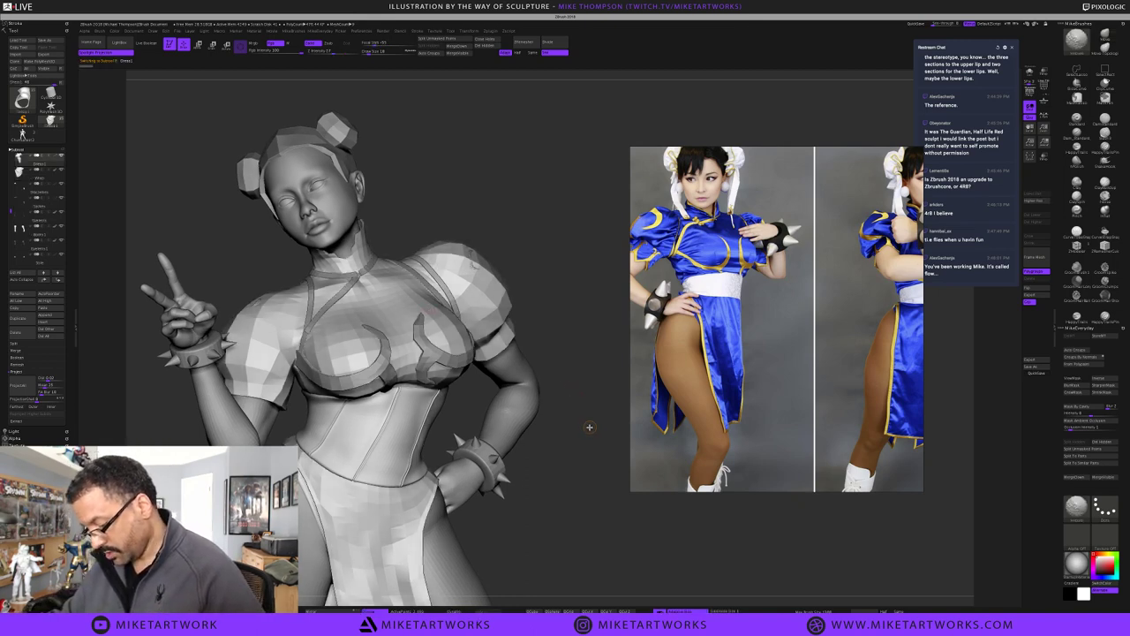
pyautogui.press('d')
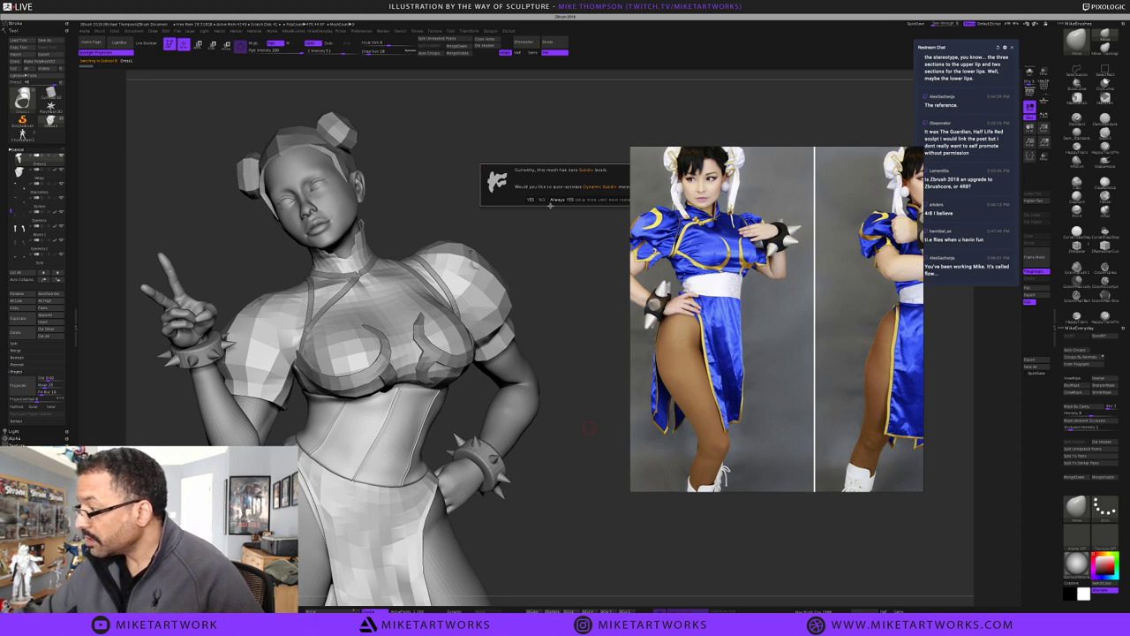
pyautogui.click(543, 199)
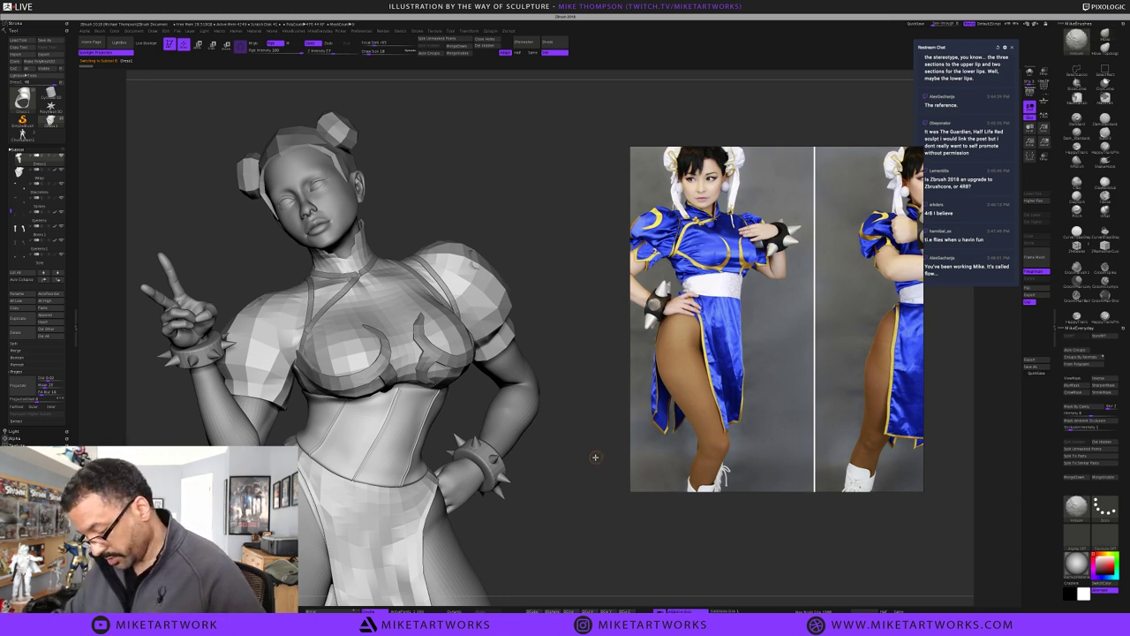
pyautogui.hotkey('ctrl', 'd')
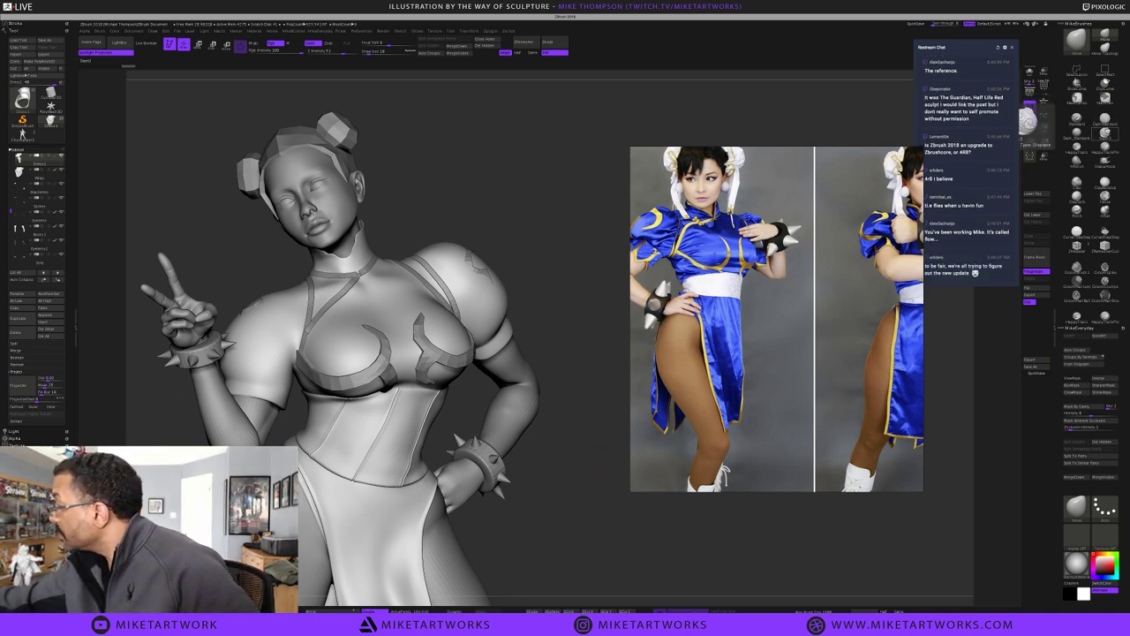
# Choose a sculpting brush, adjust its draw size, and sculpt and smooth fabric folds on the puffy sleeve beside the raised hand
pyautogui.click(1105, 120)
pyautogui.press('s')
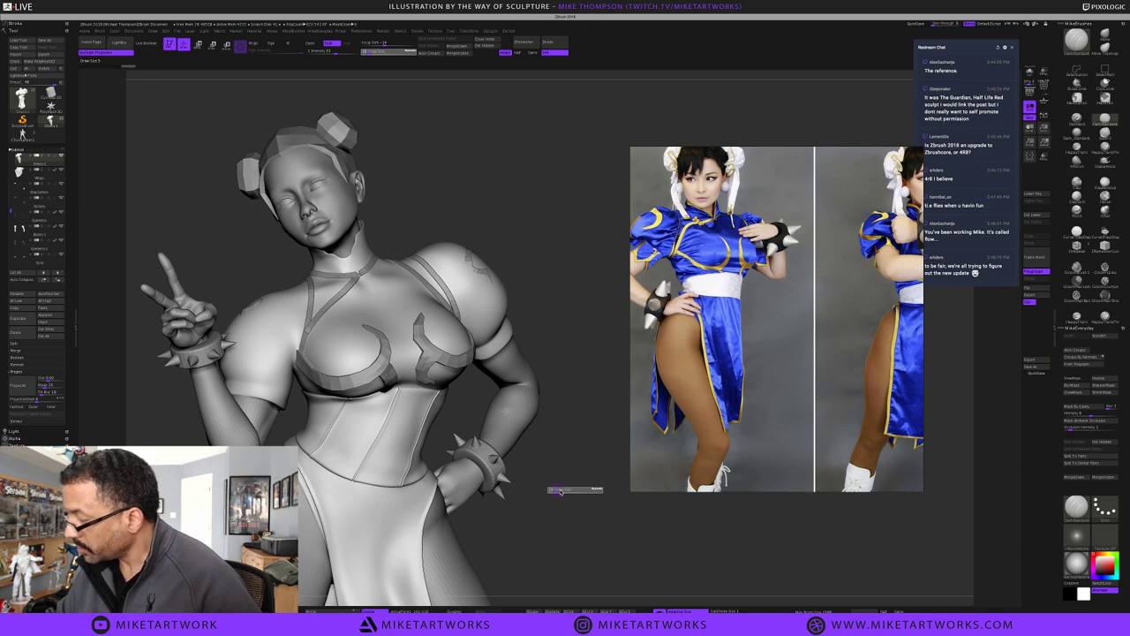
pyautogui.press('s')
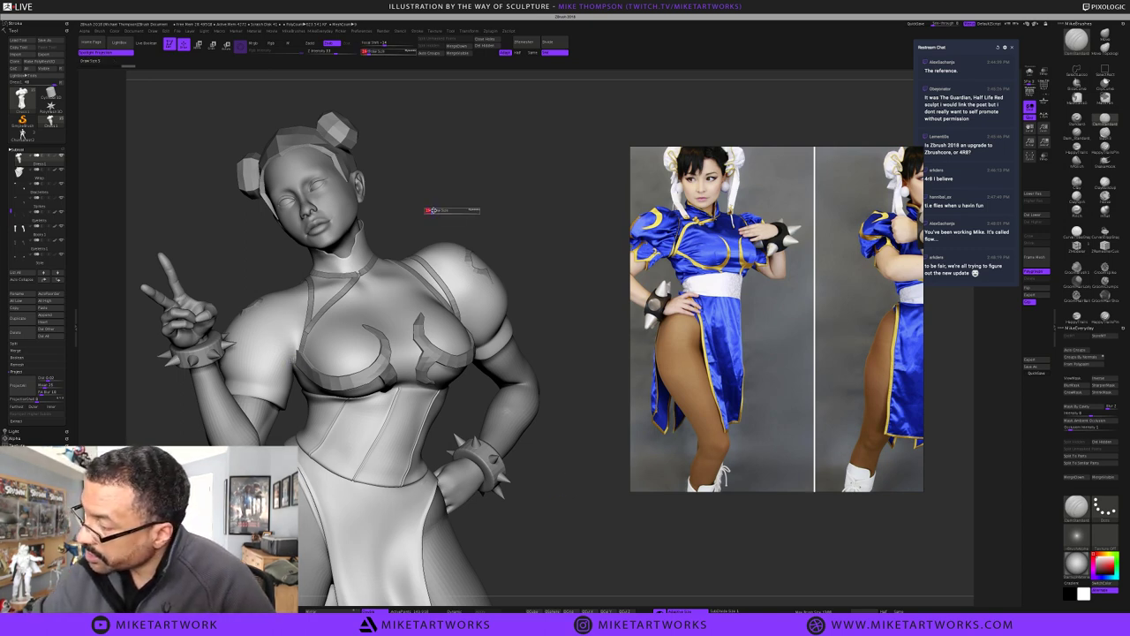
pyautogui.moveTo(433, 212); pyautogui.dragTo(442, 212)
pyautogui.press('s')
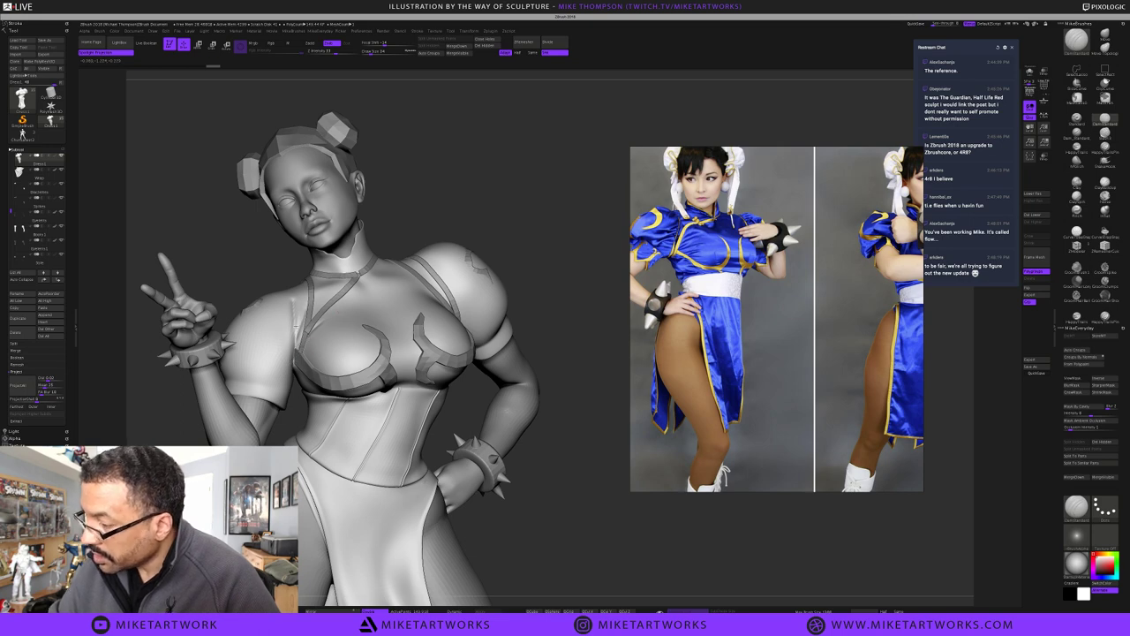
pyautogui.moveTo(537, 242); pyautogui.dragTo(541, 210)
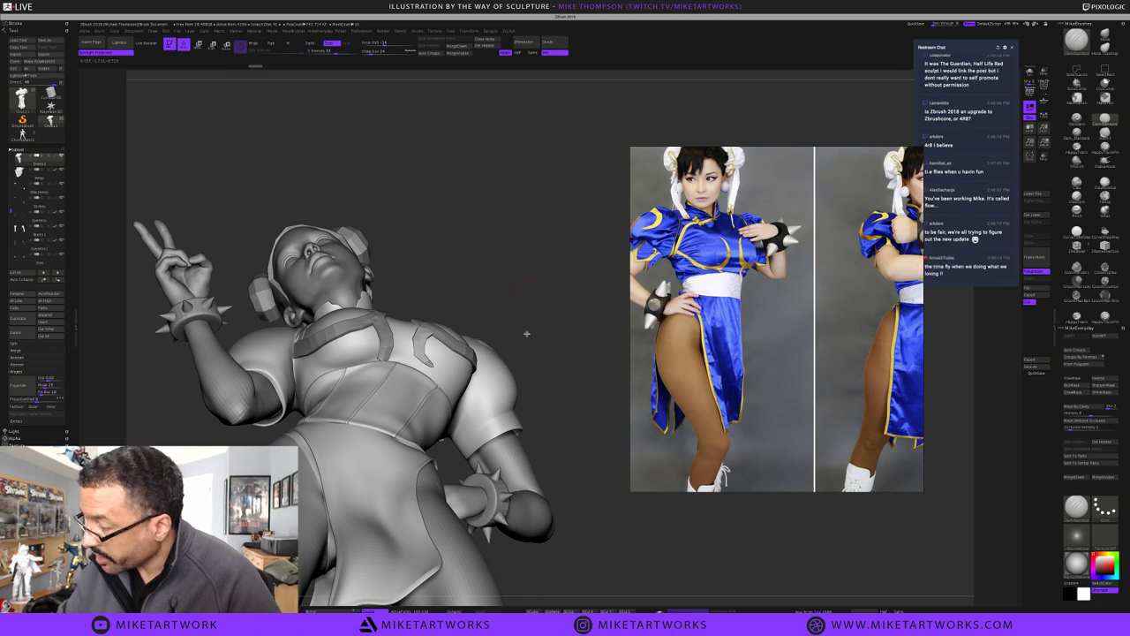
pyautogui.moveTo(527, 333); pyautogui.dragTo(512, 355)
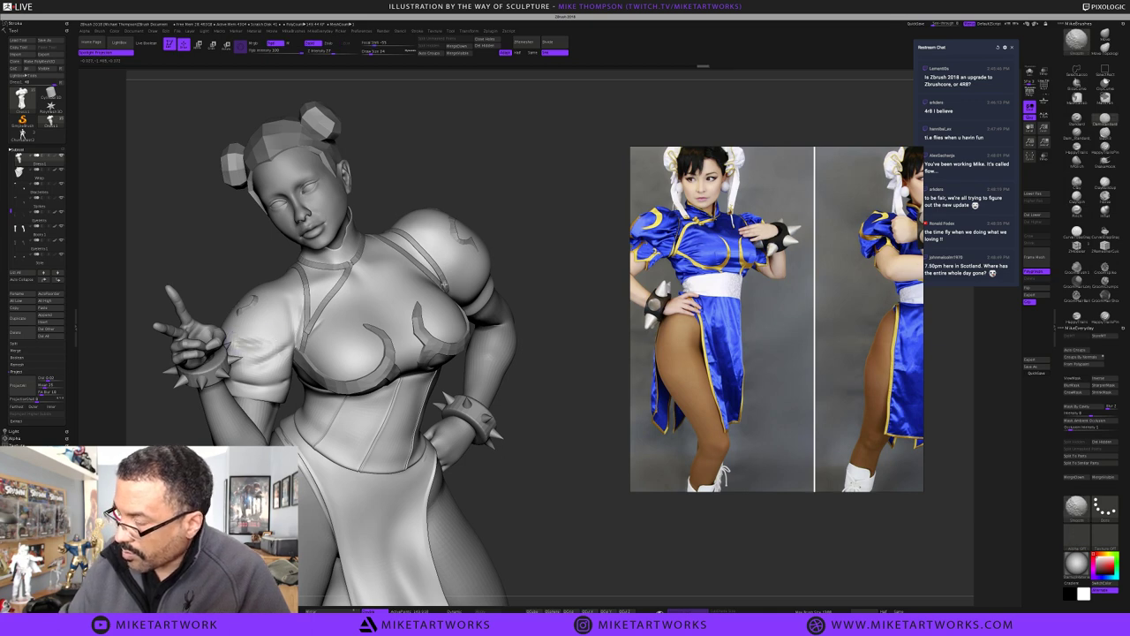
pyautogui.moveTo(550, 232); pyautogui.dragTo(562, 253)
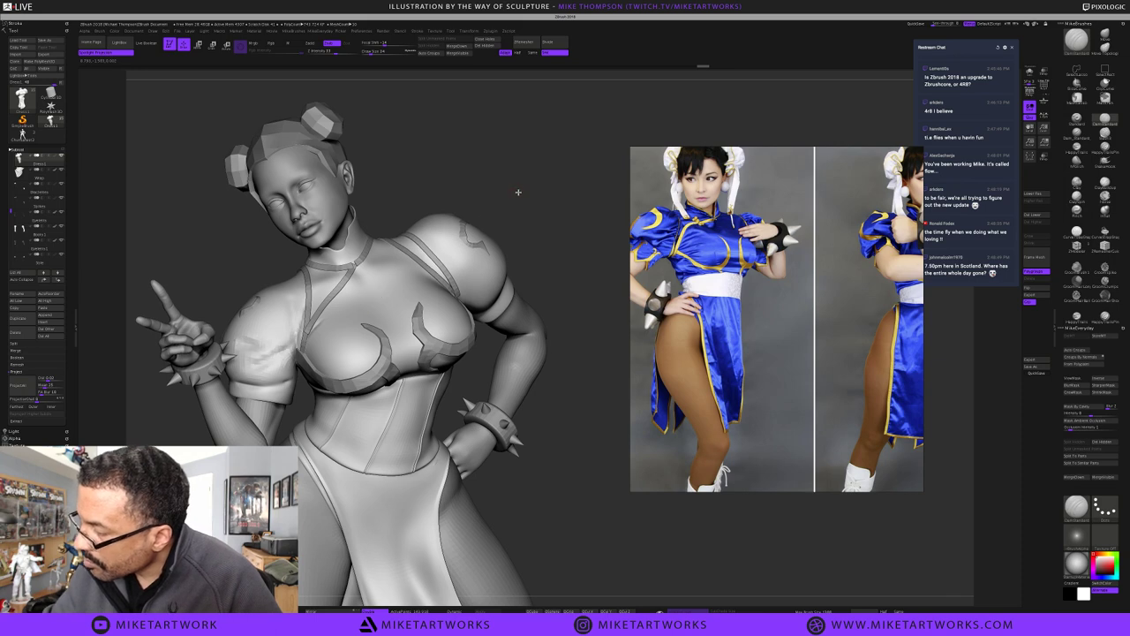
pyautogui.moveTo(519, 191); pyautogui.dragTo(552, 194)
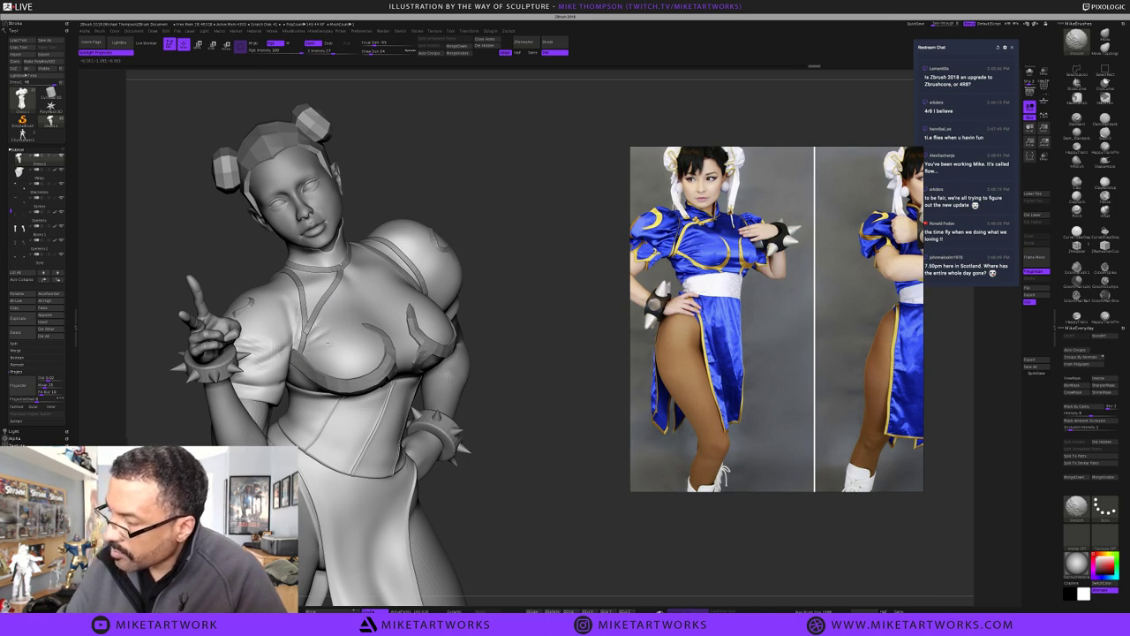
# Hide the collar and chest trim subtools so the dress top's cloth is uncovered for sculpting
pyautogui.moveTo(10, 210); pyautogui.dragTo(11, 158)
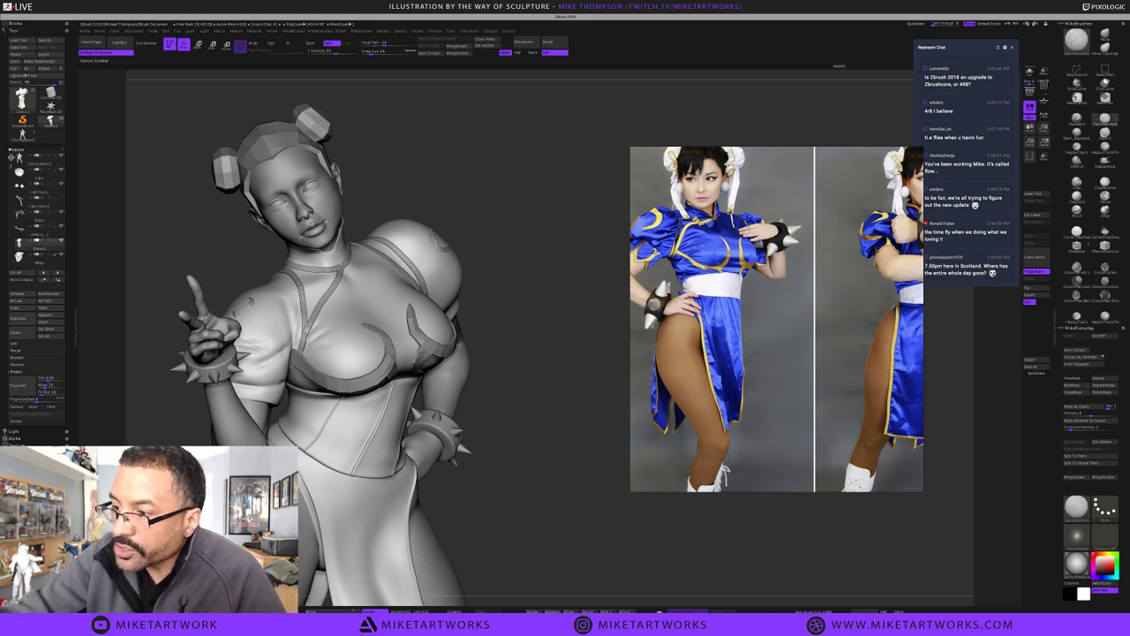
pyautogui.click(61, 216)
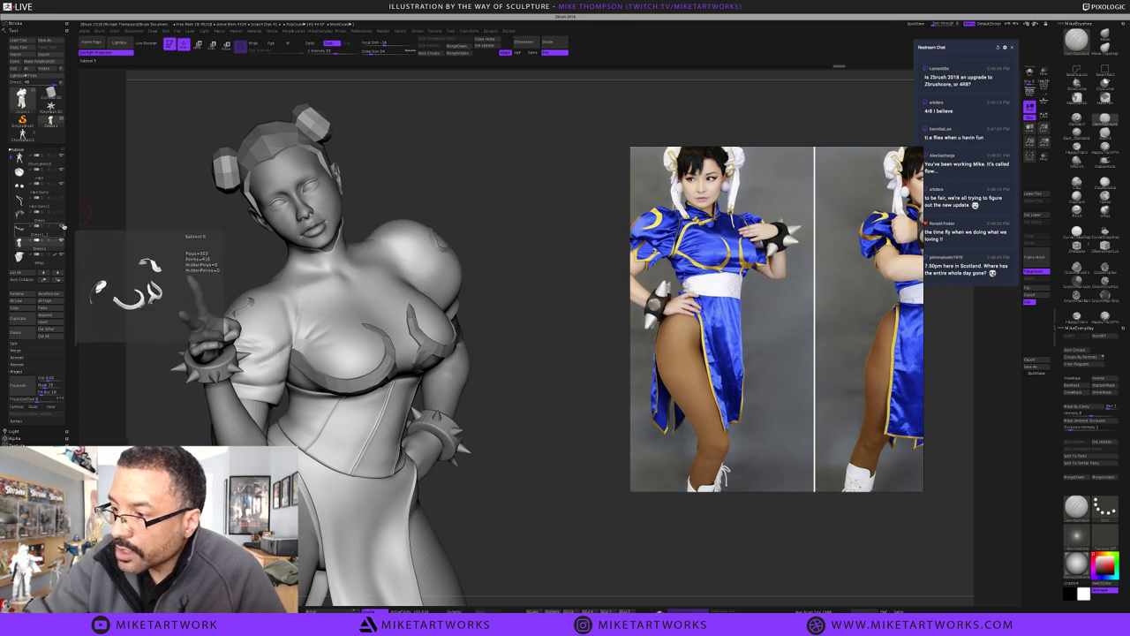
pyautogui.moveTo(558, 358); pyautogui.dragTo(559, 357)
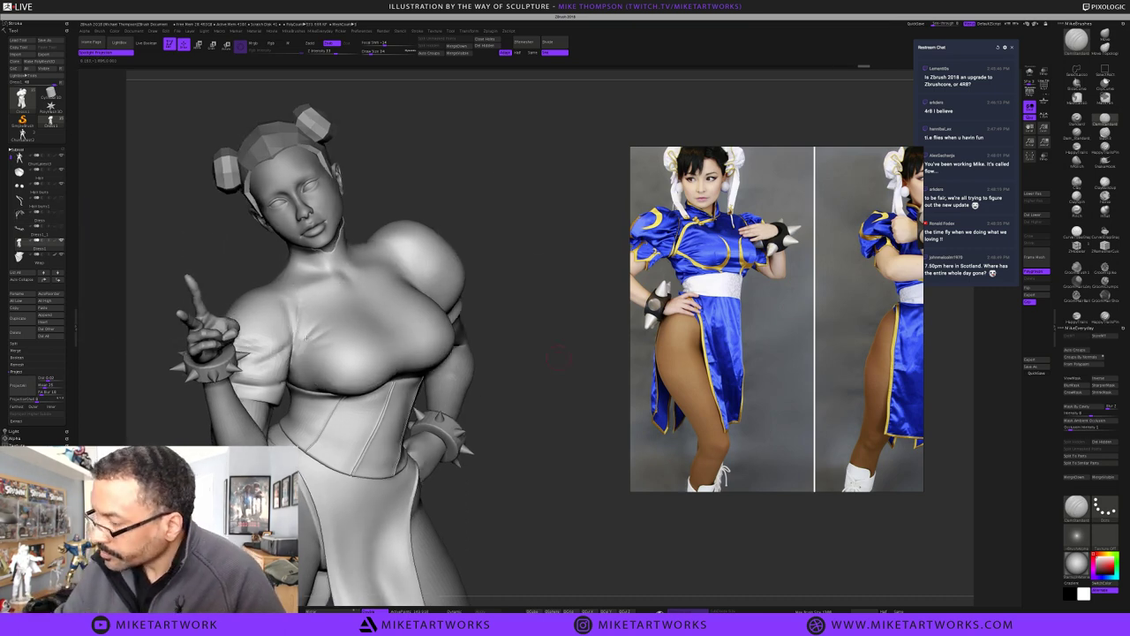
# Smooth the folds by the armpit of the raised arm and refine the dress cloth beneath the bust
pyautogui.moveTo(300, 351)
pyautogui.mouseDown()
pyautogui.moveTo(332, 325)
pyautogui.moveTo(319, 332)
pyautogui.mouseUp()
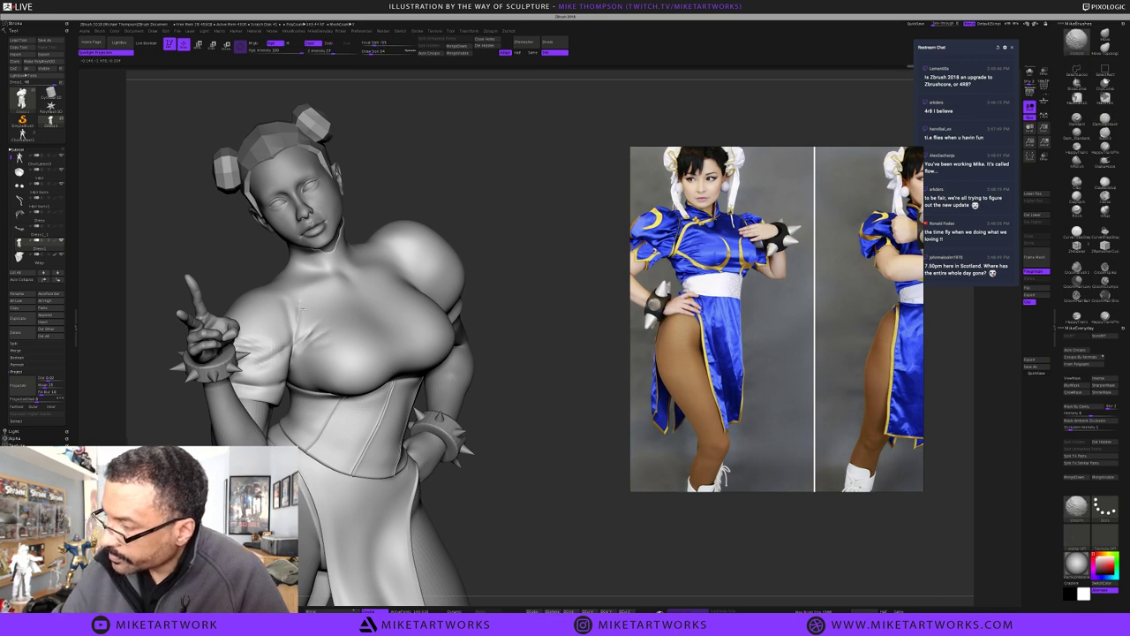
pyautogui.moveTo(562, 427)
pyautogui.mouseDown()
pyautogui.moveTo(595, 267)
pyautogui.moveTo(466, 351)
pyautogui.moveTo(471, 336)
pyautogui.mouseUp()
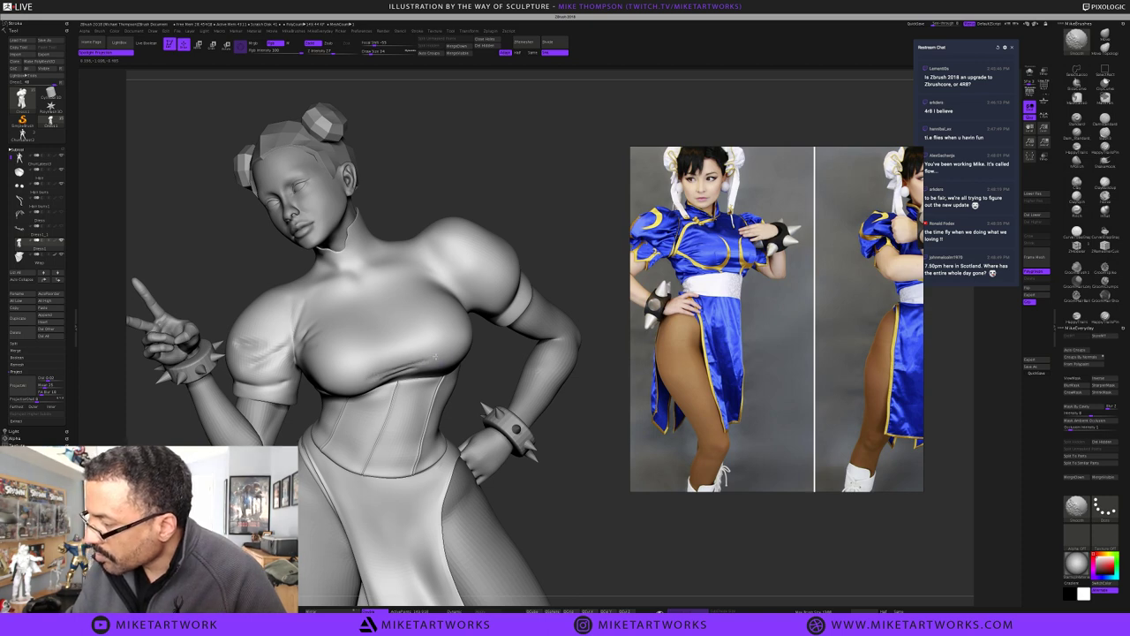
pyautogui.moveTo(568, 255); pyautogui.dragTo(537, 232)
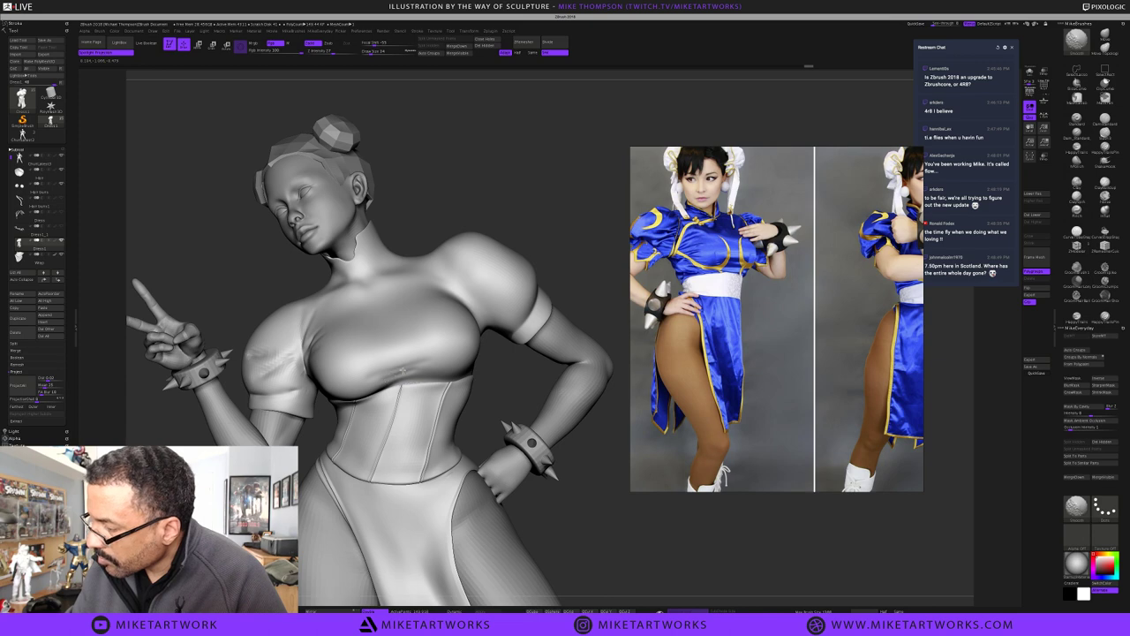
pyautogui.moveTo(413, 366); pyautogui.dragTo(382, 381)
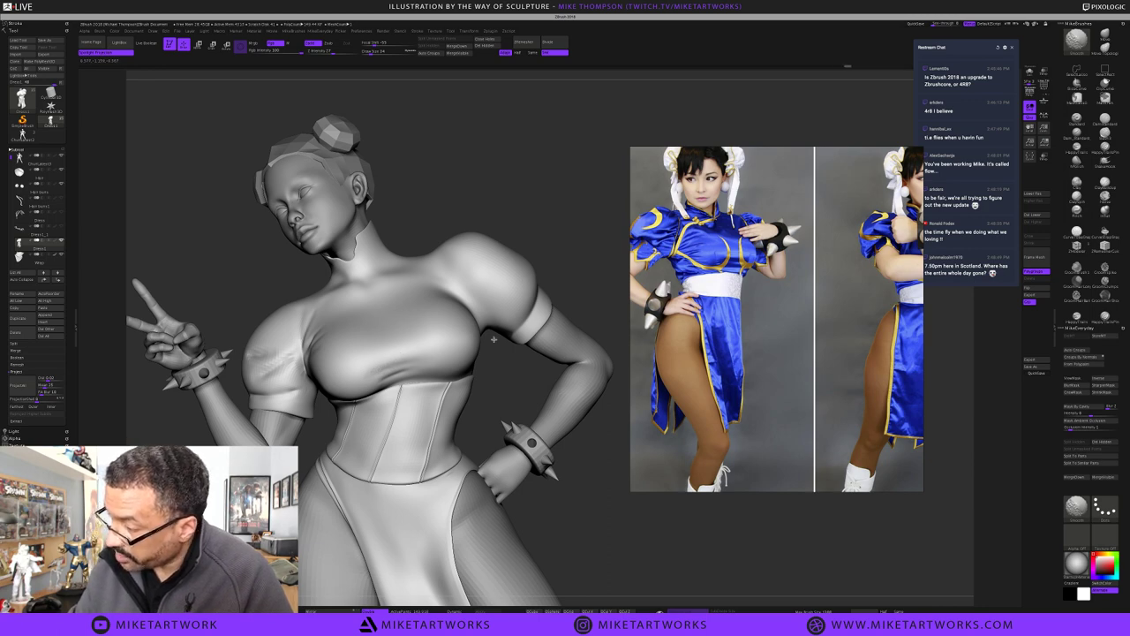
# Adjust the draw size, sculpt a tension crease beneath the bust near the raised arm, and smooth the surrounding cloth
pyautogui.moveTo(589, 247); pyautogui.dragTo(523, 311)
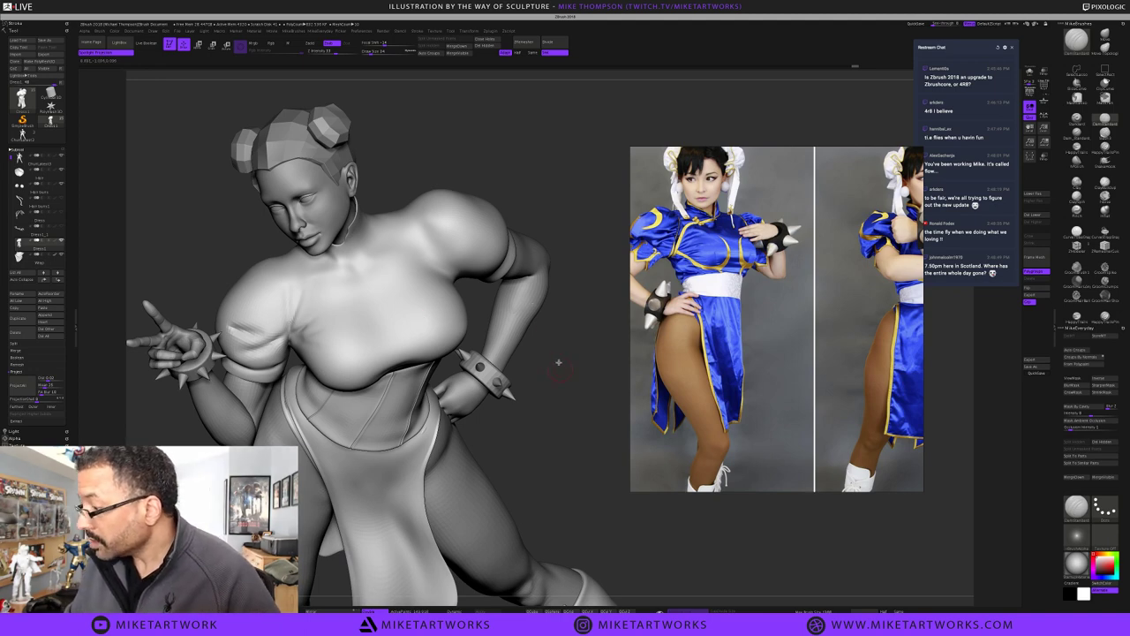
pyautogui.moveTo(560, 362); pyautogui.dragTo(566, 444)
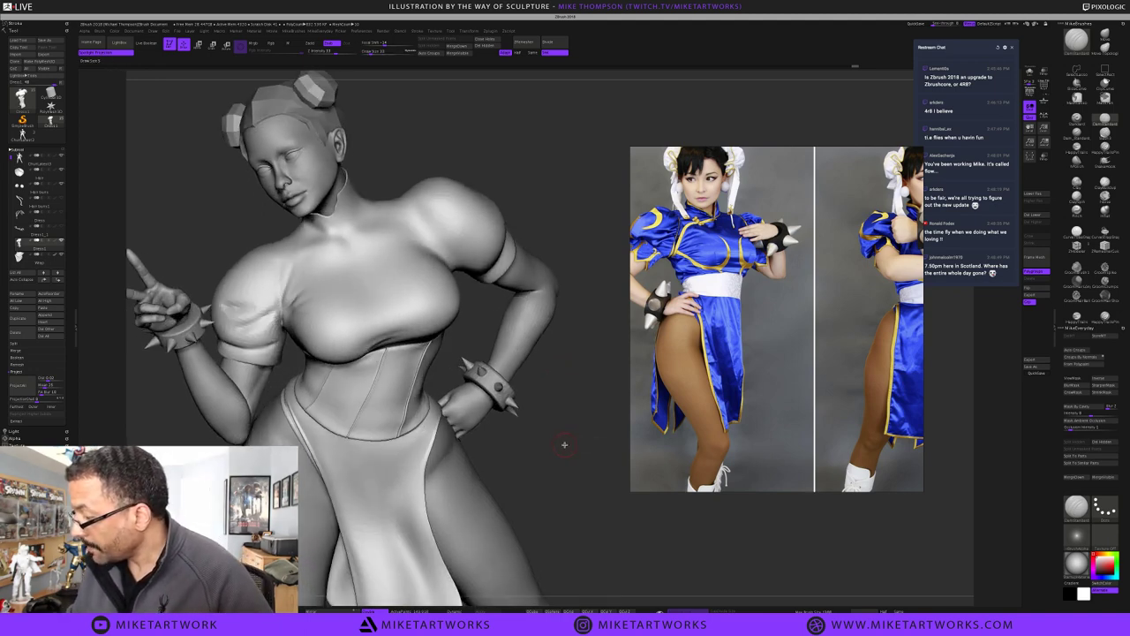
pyautogui.moveTo(577, 441); pyautogui.dragTo(601, 325)
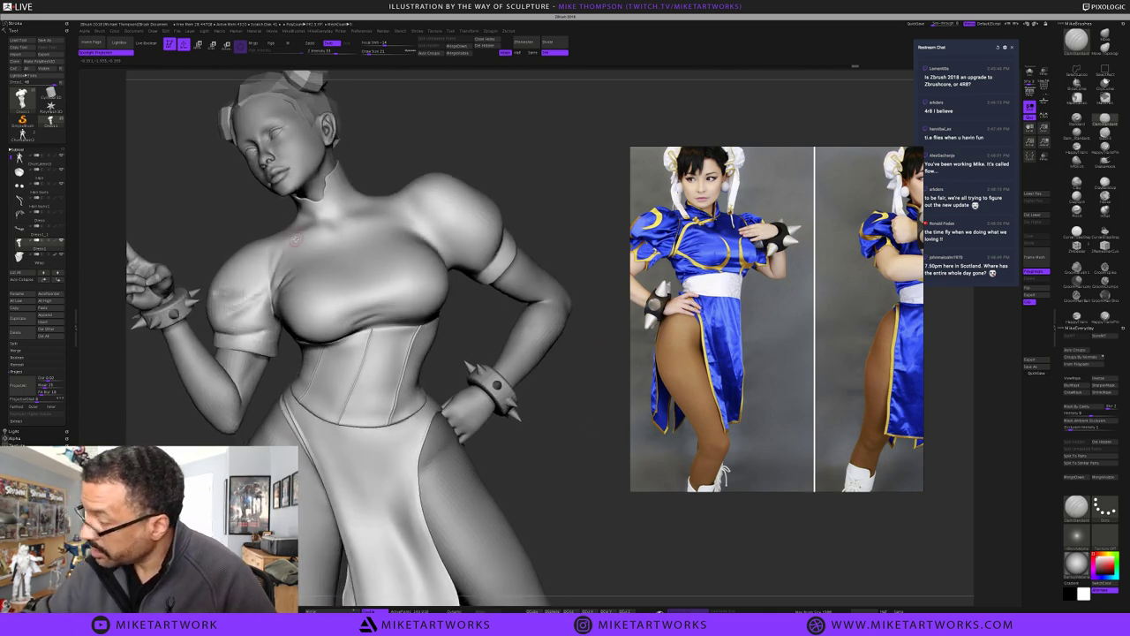
pyautogui.moveTo(513, 151); pyautogui.dragTo(515, 151)
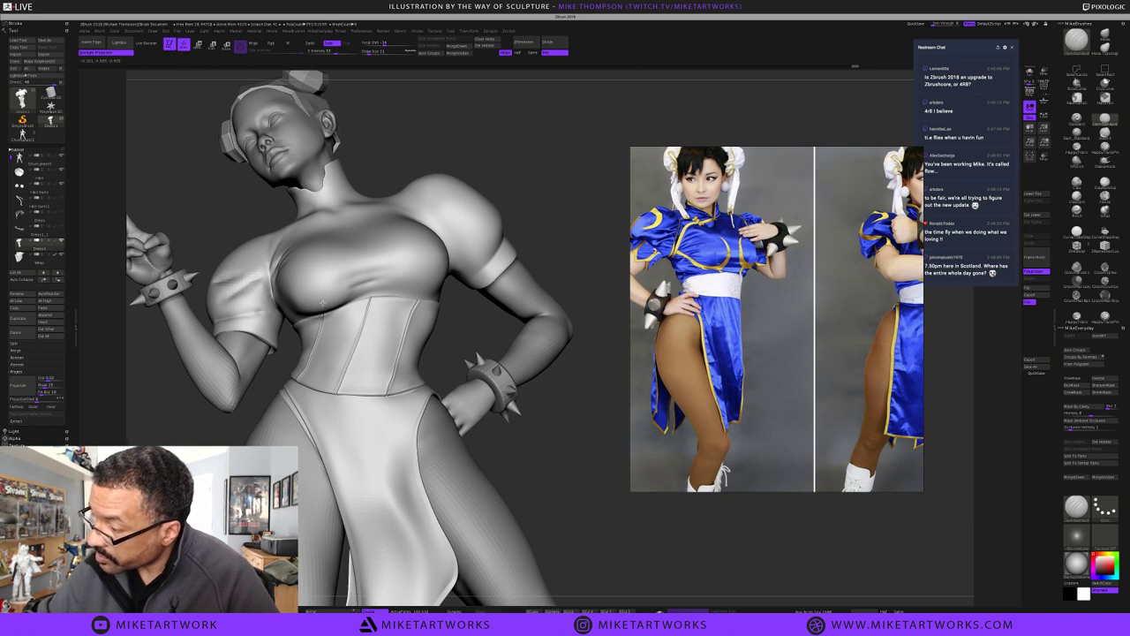
pyautogui.moveTo(311, 291); pyautogui.dragTo(307, 275)
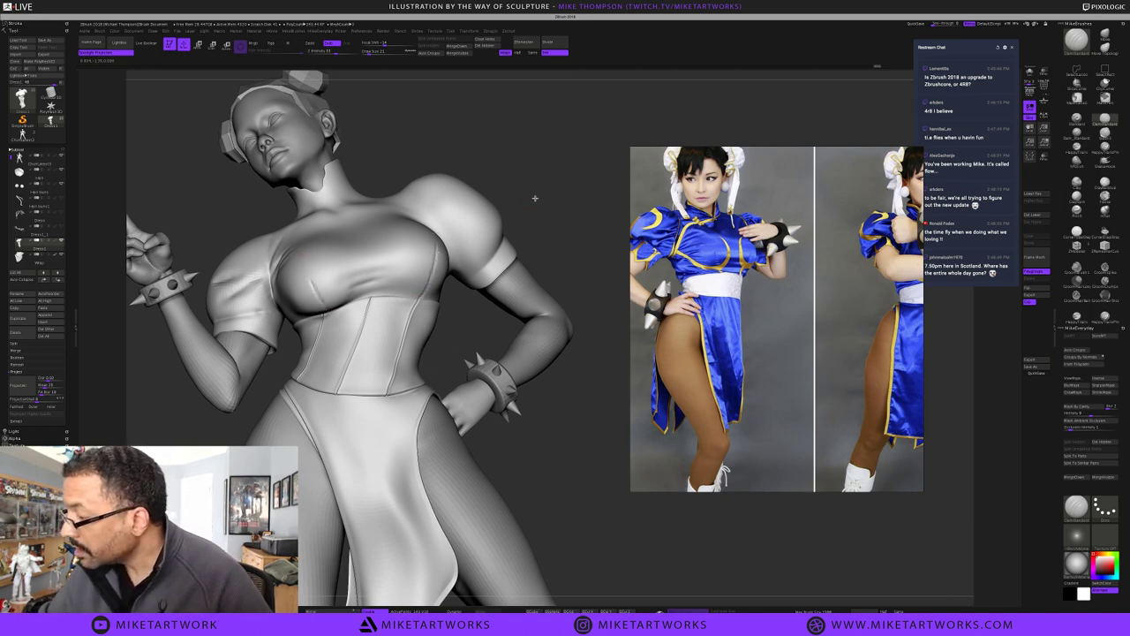
pyautogui.moveTo(534, 198); pyautogui.dragTo(526, 175)
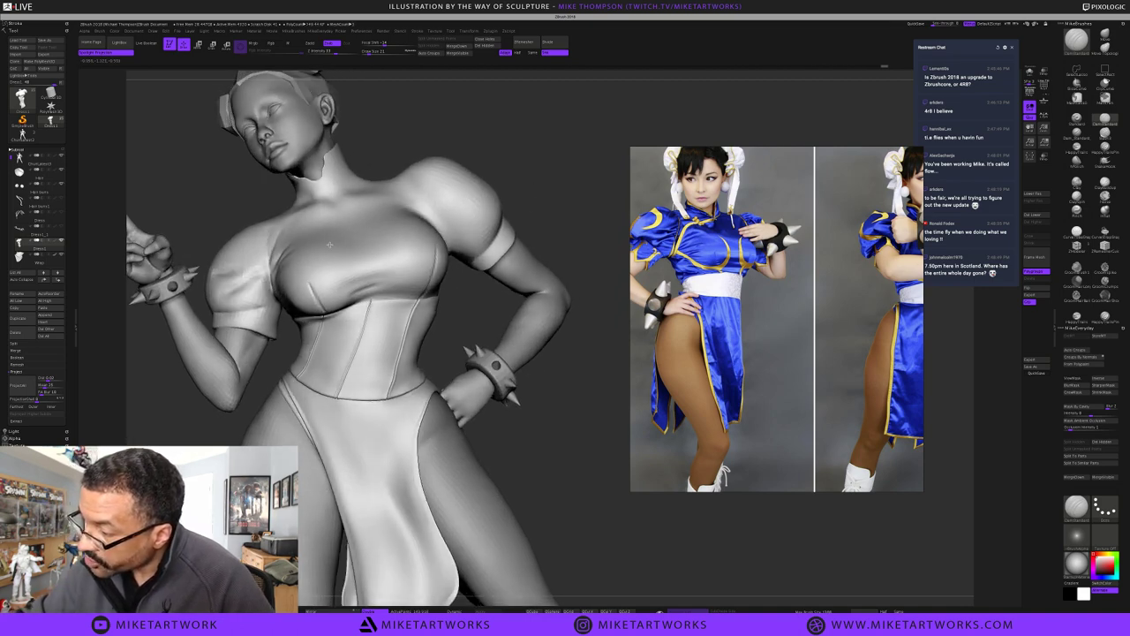
pyautogui.moveTo(583, 207); pyautogui.dragTo(437, 231)
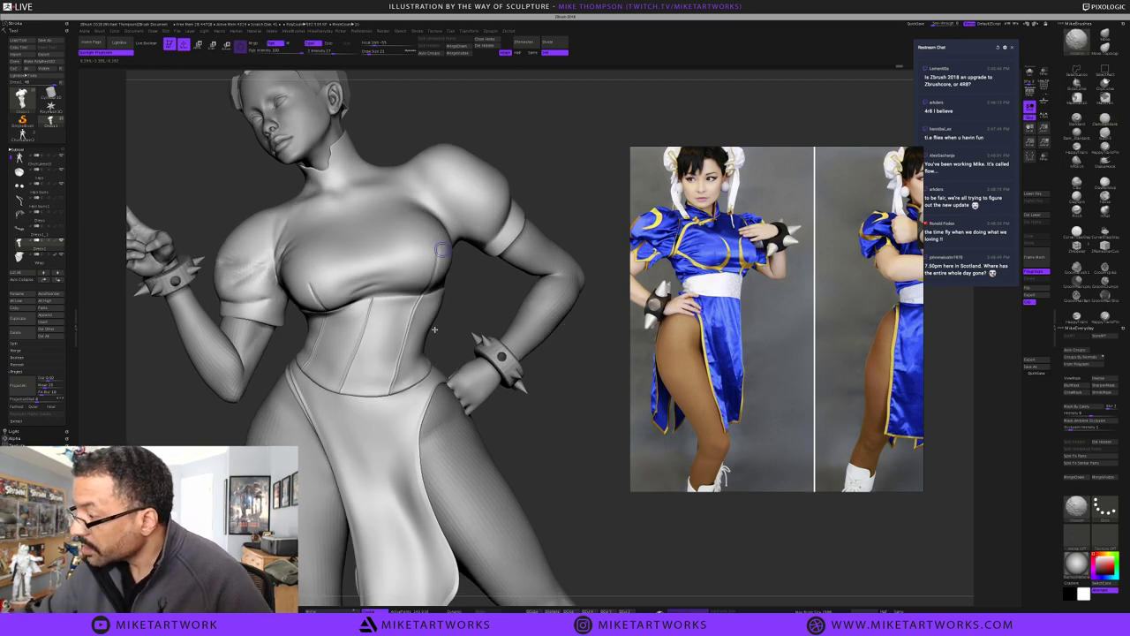
# Switch brushes, sharpen the crease beneath the bust and add a fold along its side facing the hand-on-hip arm
pyautogui.moveTo(588, 494); pyautogui.dragTo(593, 439)
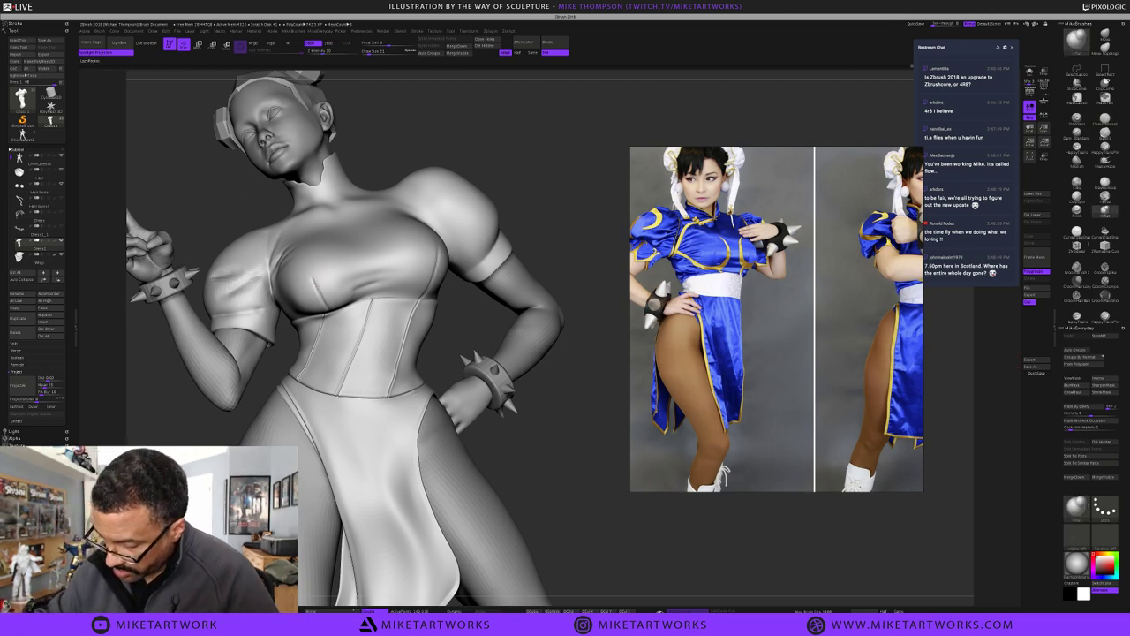
pyautogui.moveTo(312, 276); pyautogui.dragTo(323, 297)
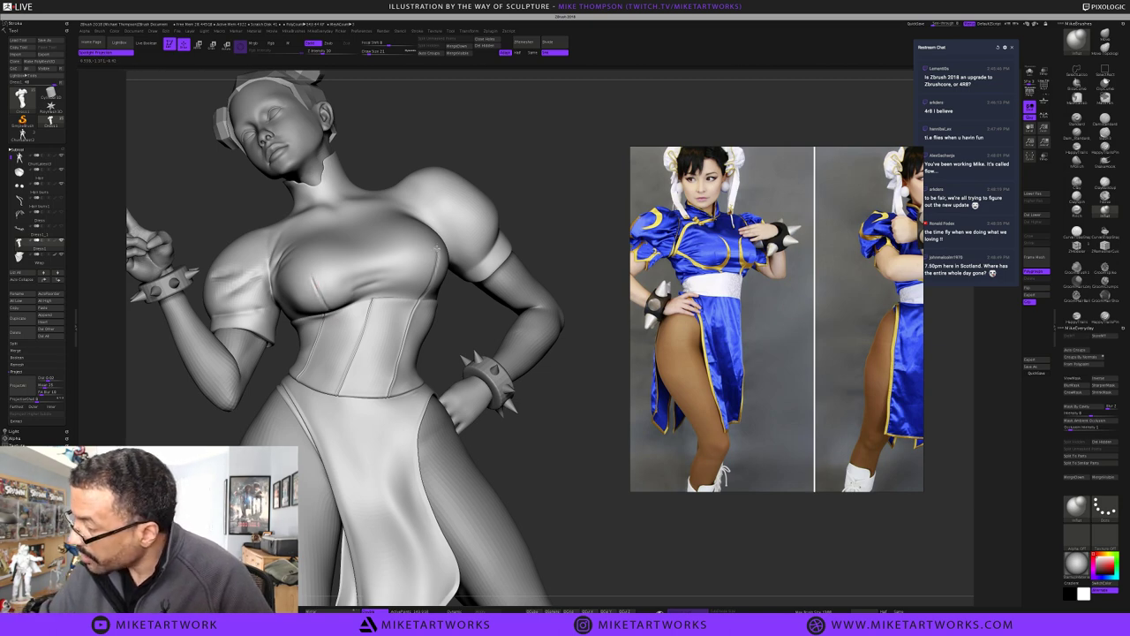
pyautogui.moveTo(440, 245)
pyautogui.mouseDown()
pyautogui.moveTo(425, 298)
pyautogui.moveTo(430, 286)
pyautogui.mouseUp()
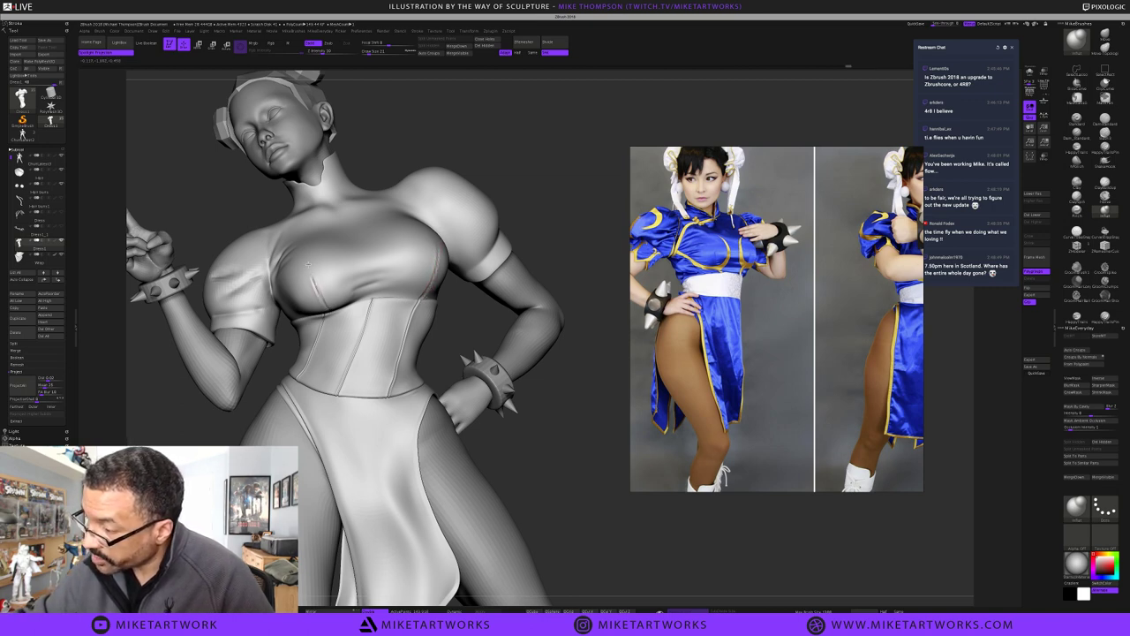
pyautogui.moveTo(331, 316); pyautogui.dragTo(329, 312)
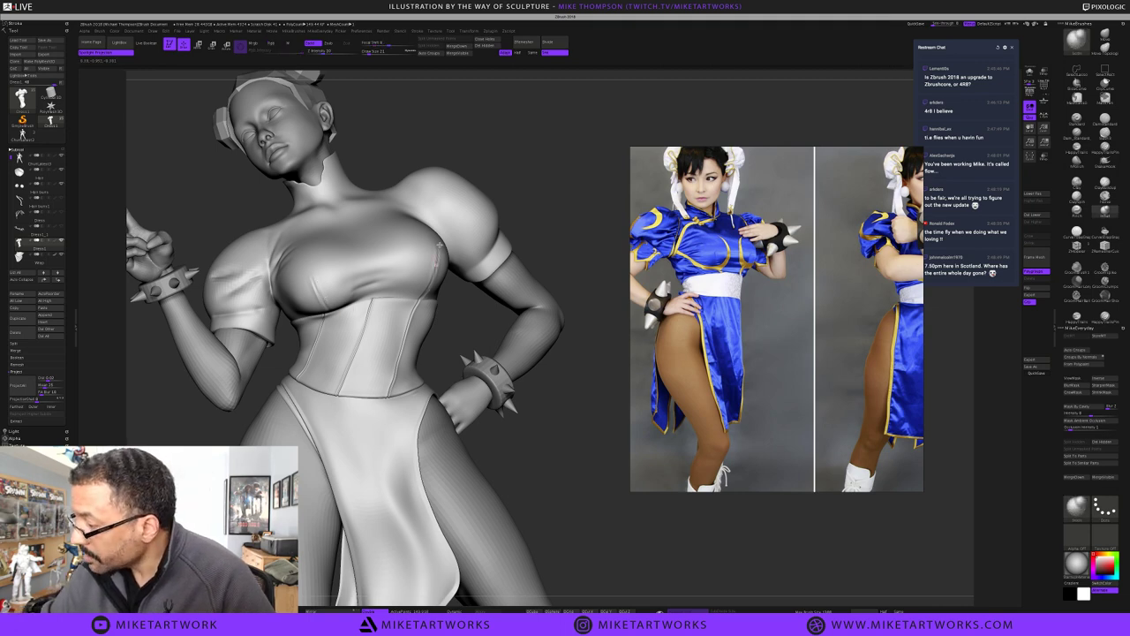
pyautogui.moveTo(530, 159); pyautogui.dragTo(526, 183)
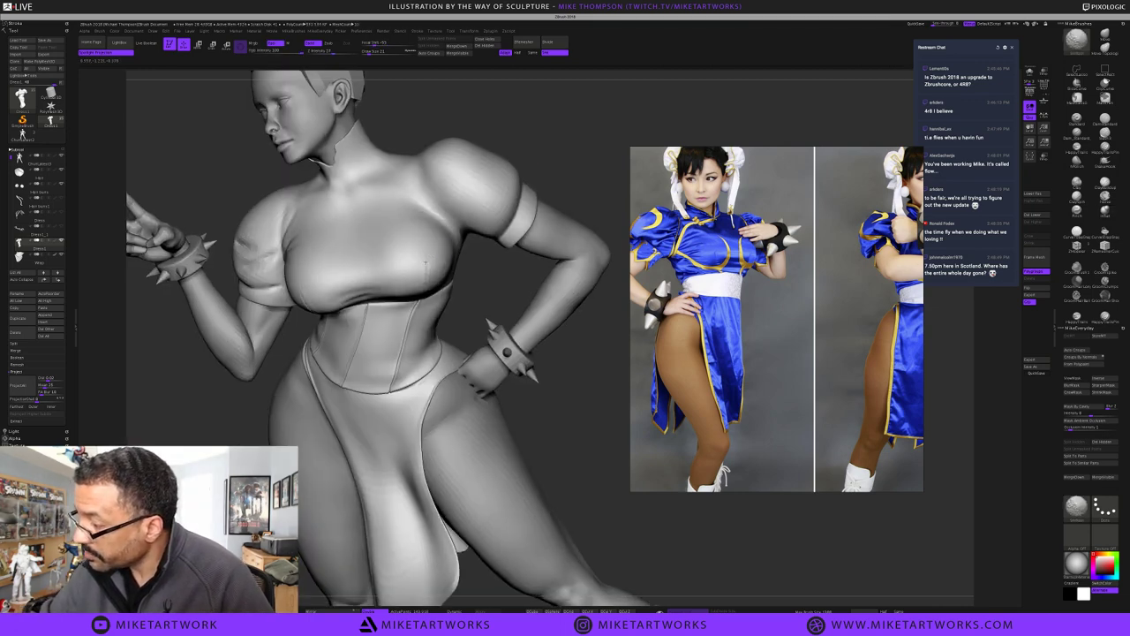
# Adjust the draw size, then define and soften the fabric folds on the puffy sleeve of the raised arm
pyautogui.moveTo(574, 418)
pyautogui.mouseDown()
pyautogui.moveTo(605, 472)
pyautogui.moveTo(587, 503)
pyautogui.moveTo(593, 495)
pyautogui.mouseUp()
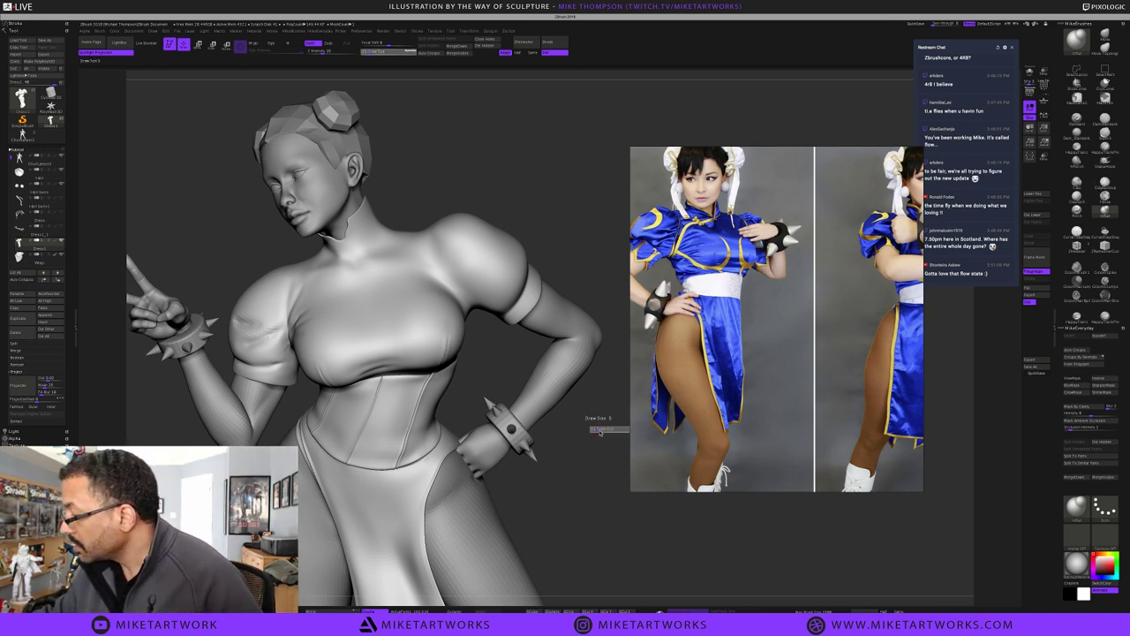
pyautogui.moveTo(599, 430); pyautogui.dragTo(244, 323)
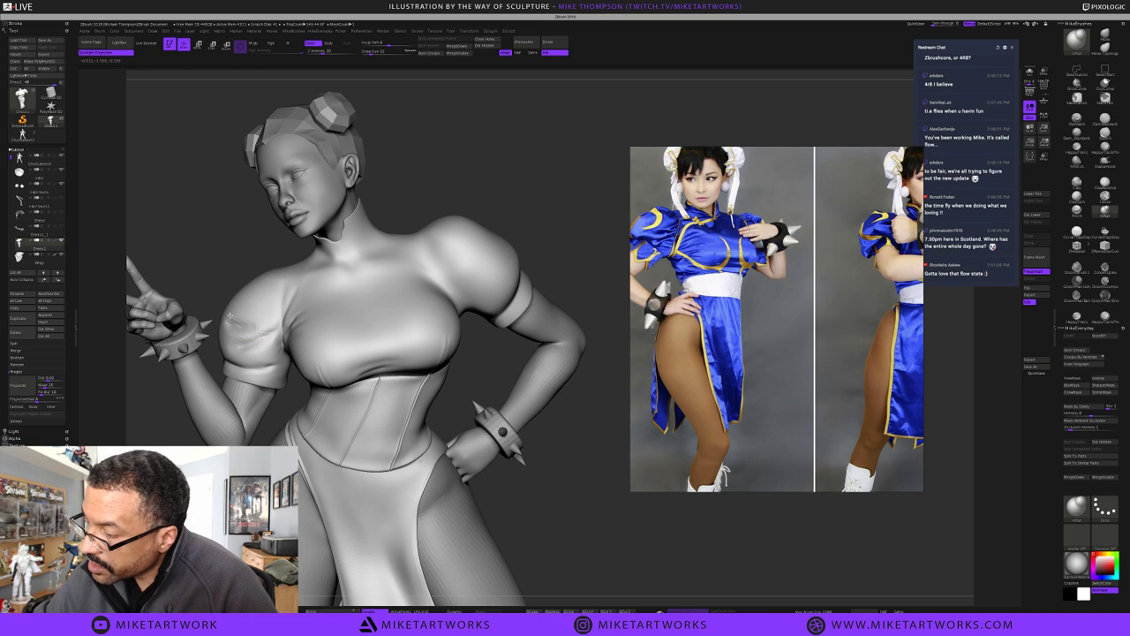
pyautogui.moveTo(268, 323); pyautogui.dragTo(237, 316)
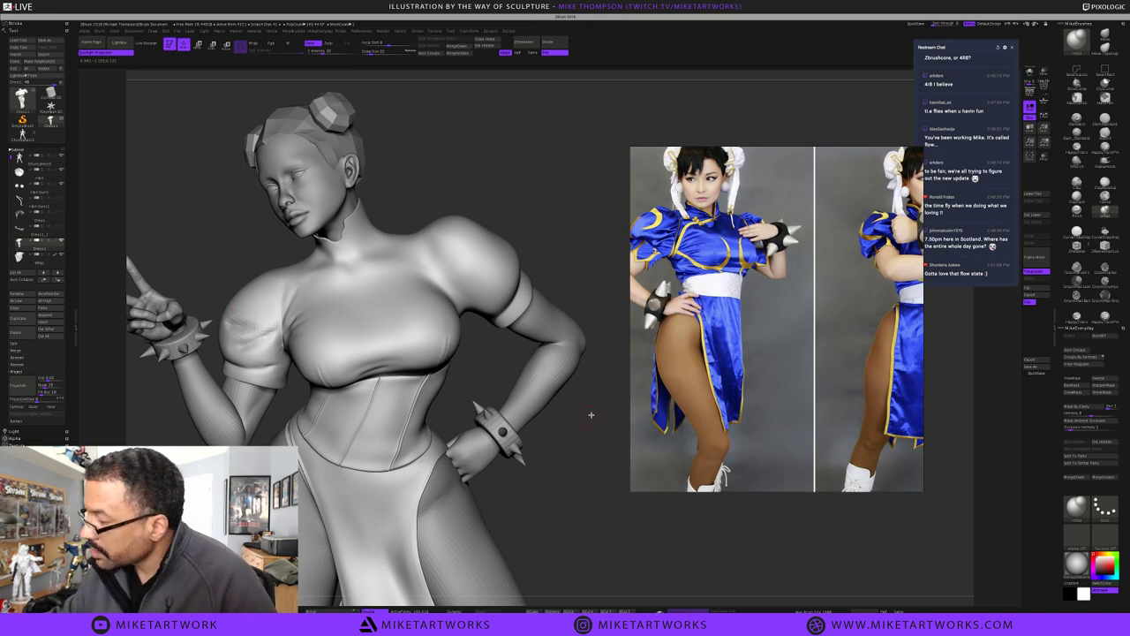
pyautogui.moveTo(485, 175); pyautogui.dragTo(445, 176)
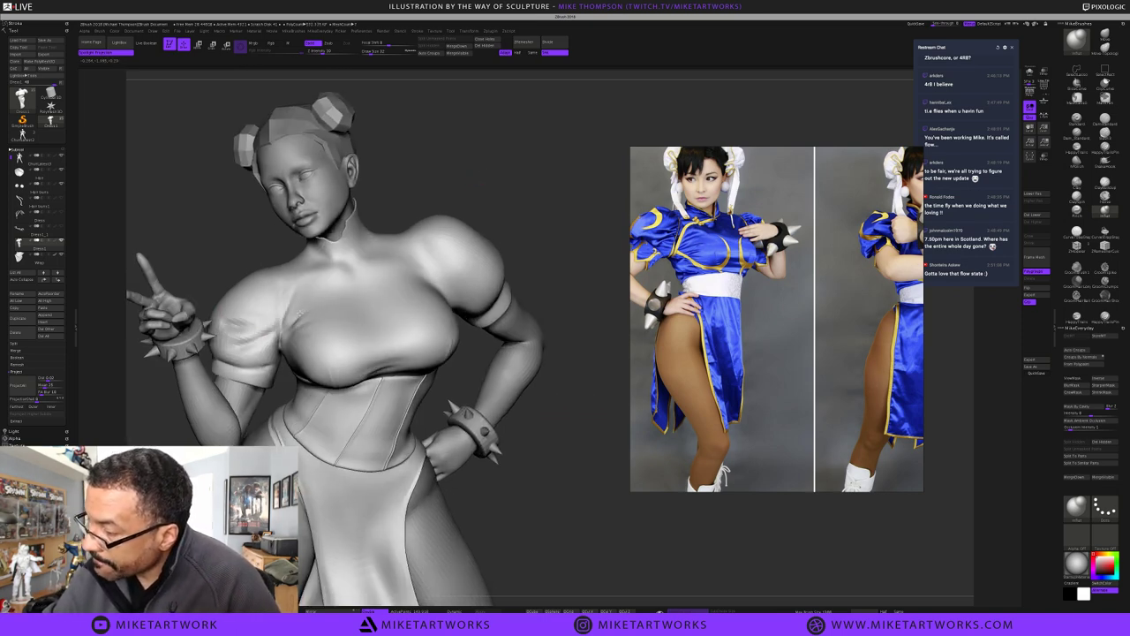
pyautogui.press('shift')
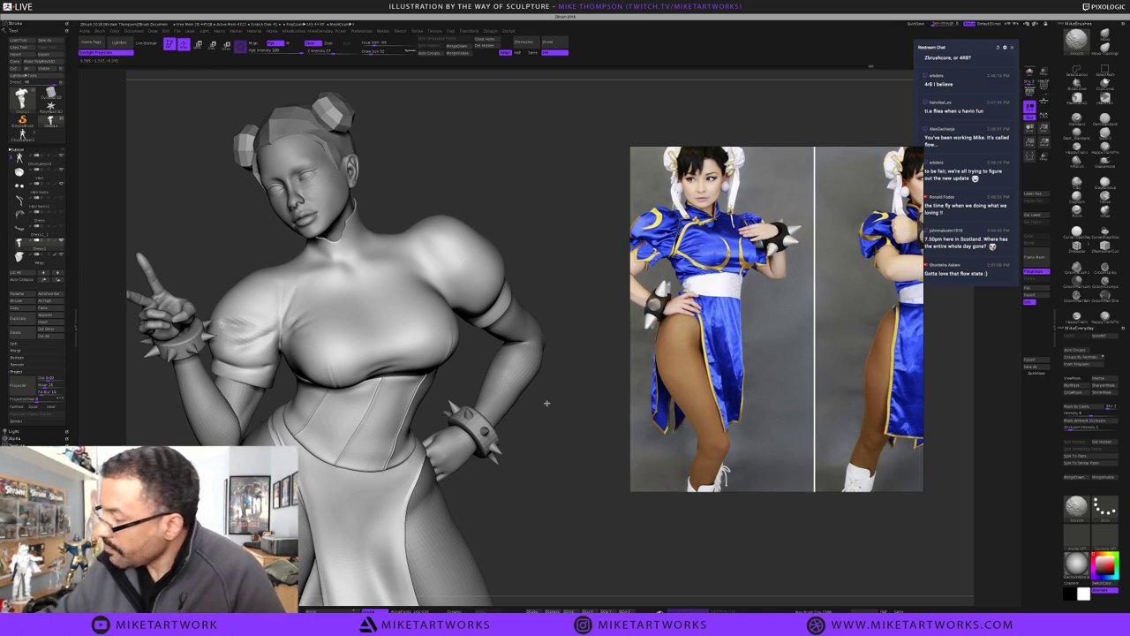
# Switch to a square-alpha clay brush, adjust its size, and sculpt and smooth folds radiating from the raised arm's armpit across the chest
pyautogui.press('s')
pyautogui.click(611, 519)
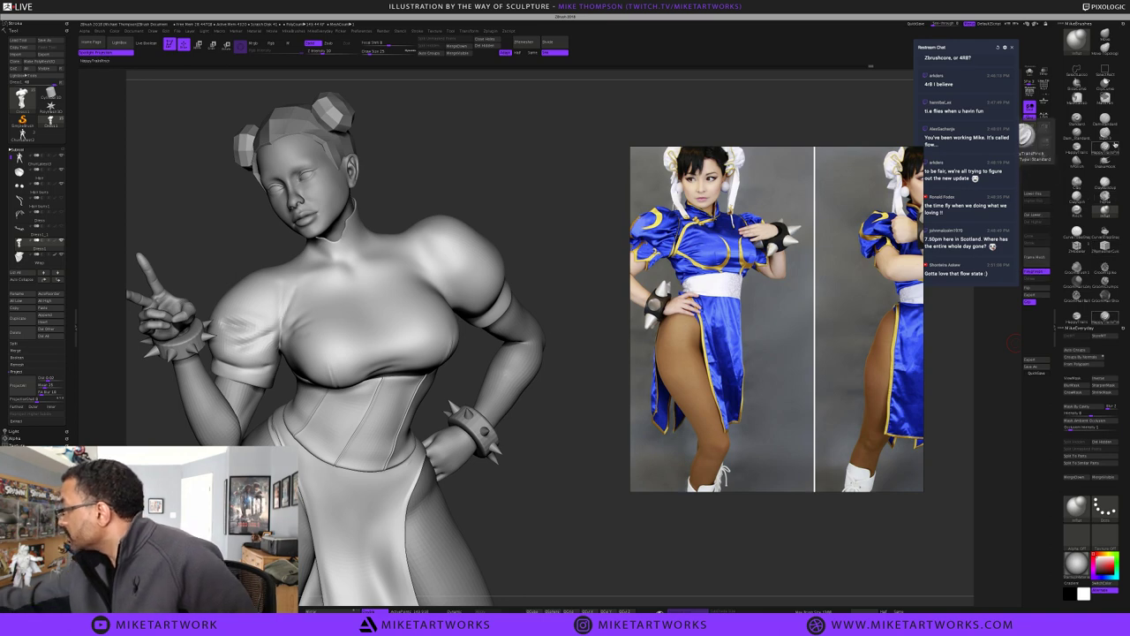
pyautogui.click(1078, 199)
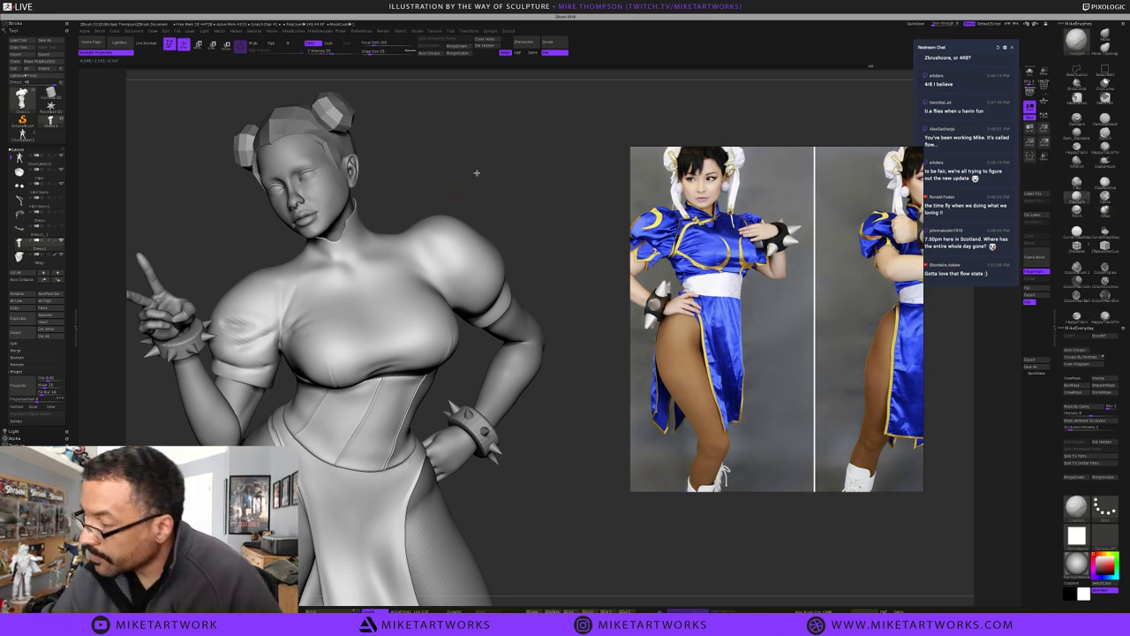
pyautogui.moveTo(477, 173)
pyautogui.mouseDown()
pyautogui.moveTo(281, 335)
pyautogui.moveTo(297, 310)
pyautogui.mouseUp()
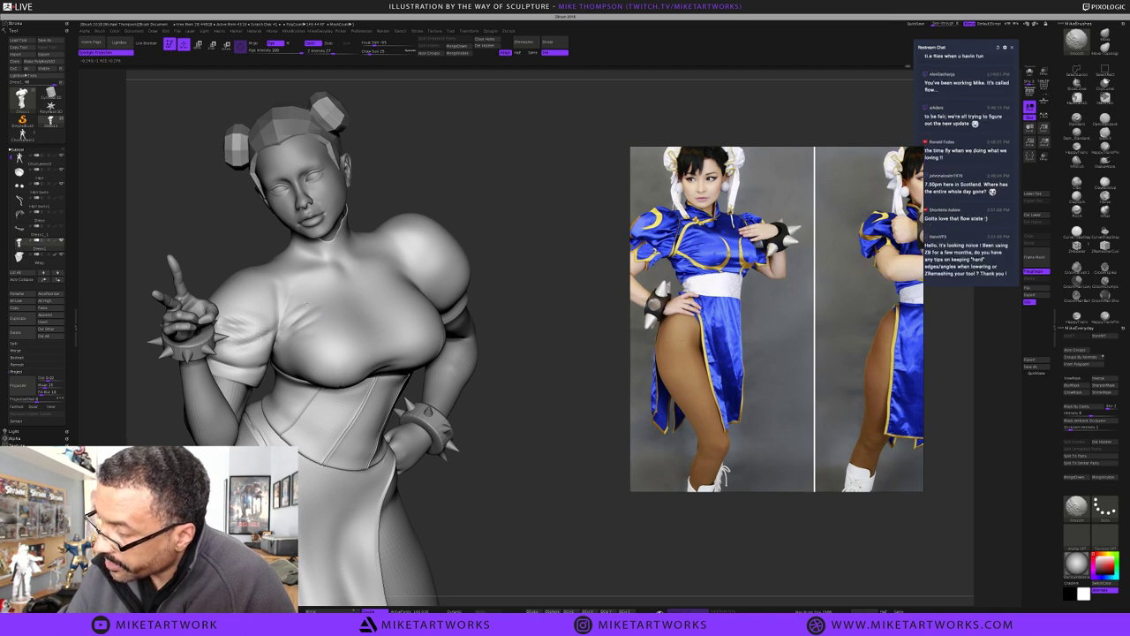
pyautogui.press('s')
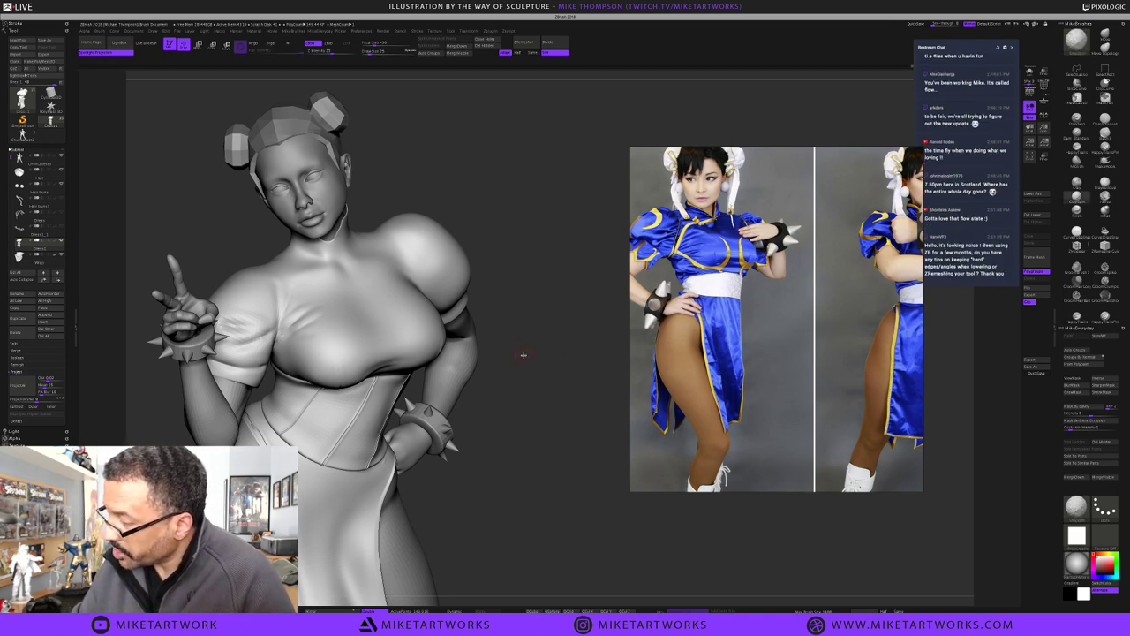
pyautogui.press('s')
pyautogui.click(522, 354)
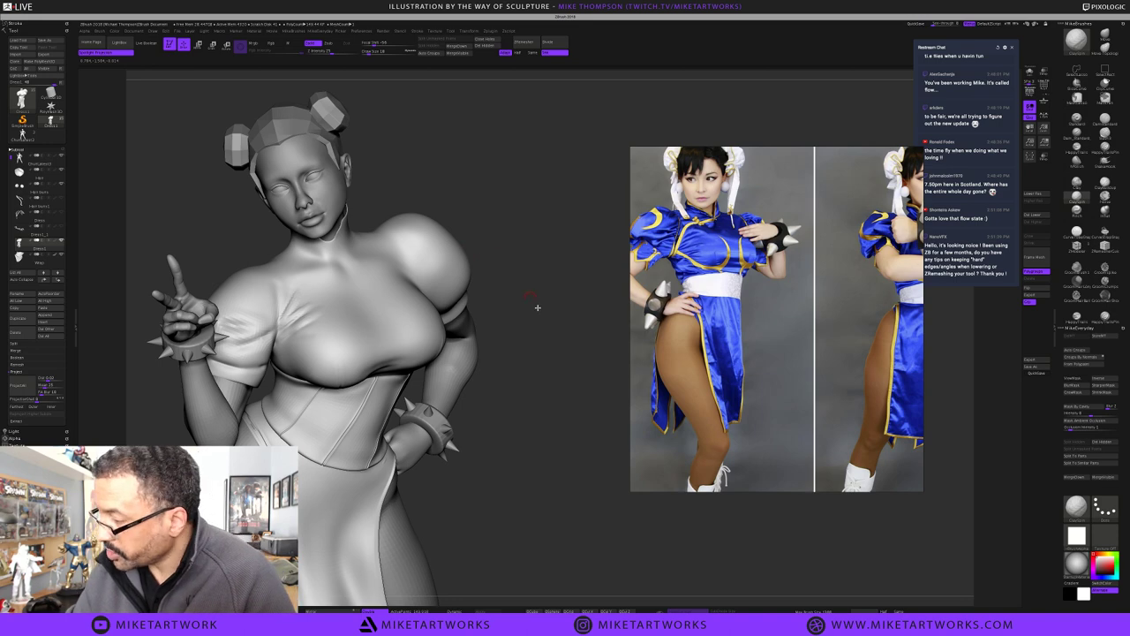
pyautogui.moveTo(501, 296); pyautogui.dragTo(462, 302)
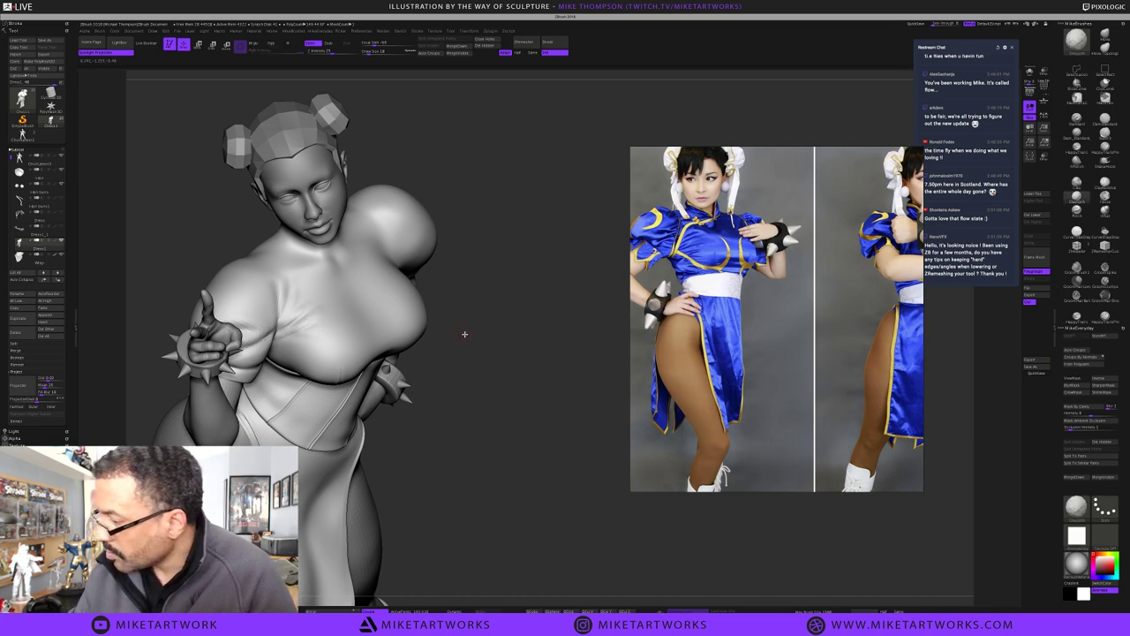
pyautogui.moveTo(464, 333); pyautogui.dragTo(485, 334)
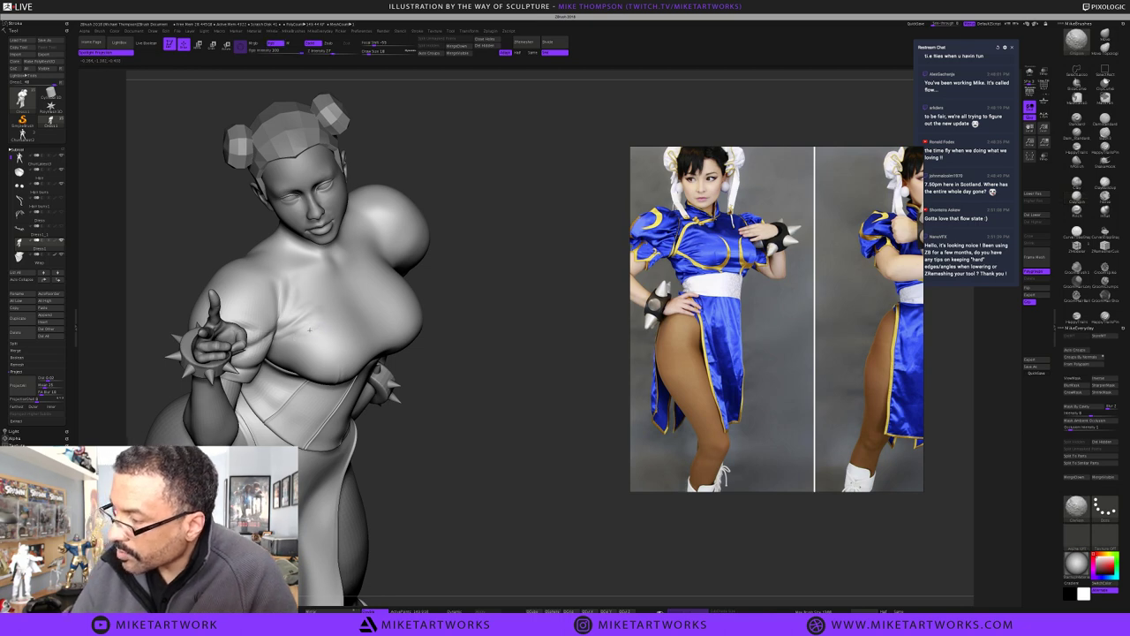
pyautogui.moveTo(482, 354)
pyautogui.mouseDown()
pyautogui.moveTo(558, 343)
pyautogui.moveTo(563, 283)
pyautogui.mouseUp()
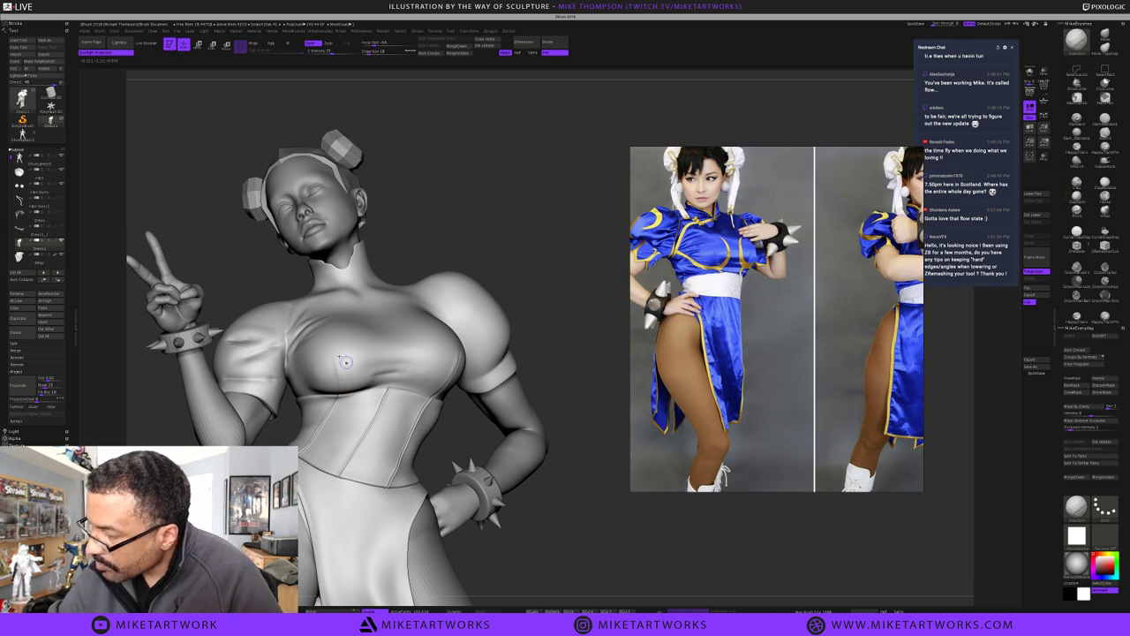
# Select the corset-like waist wrap subtool and zoom out the reference board to show the other photos
pyautogui.moveTo(554, 318)
pyautogui.mouseDown()
pyautogui.moveTo(557, 305)
pyautogui.moveTo(542, 323)
pyautogui.mouseUp()
pyautogui.keyDown('alt'); pyautogui.moveTo(559, 400); pyautogui.dragTo(563, 433); pyautogui.keyUp('alt')
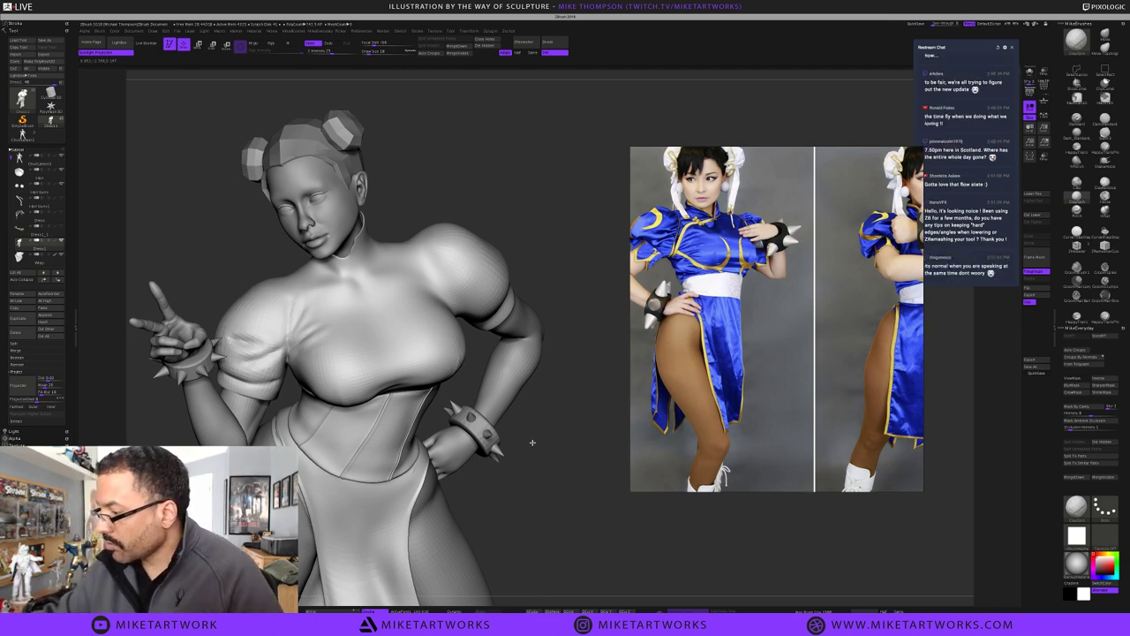
pyautogui.moveTo(563, 492)
pyautogui.mouseDown()
pyautogui.moveTo(559, 461)
pyautogui.moveTo(568, 496)
pyautogui.moveTo(574, 489)
pyautogui.mouseUp()
pyautogui.keyDown('alt'); pyautogui.click(412, 460); pyautogui.keyUp('alt')
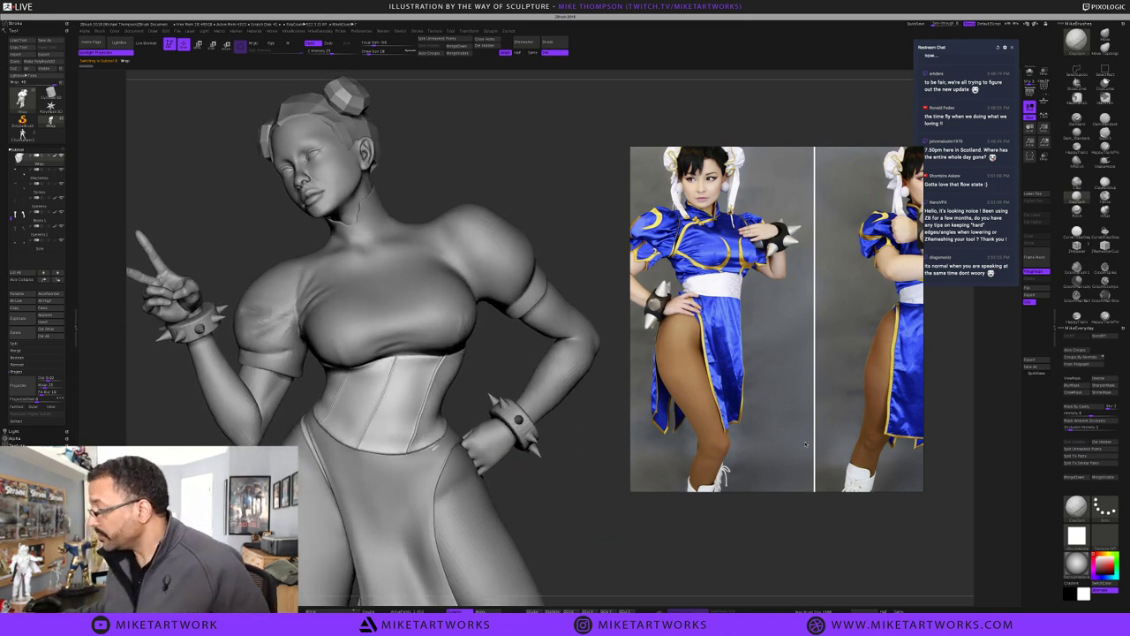
pyautogui.scroll(-4, 805, 444)
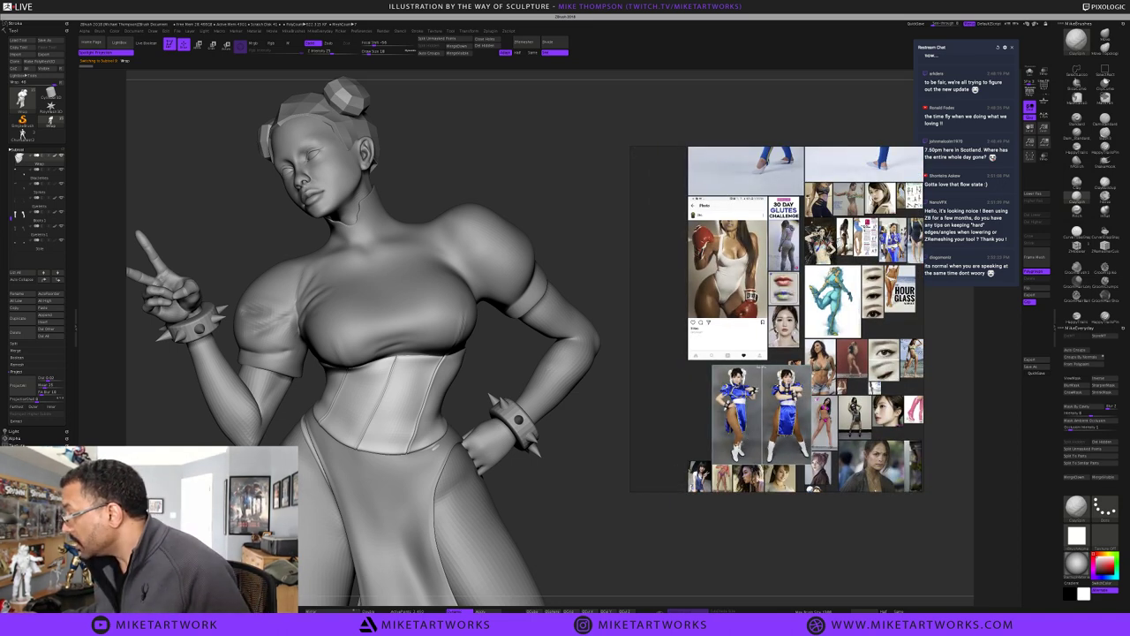
# Find the painted full-costume illustration on the reference board and frame its torso and waist wrap for comparison with the sculpt
pyautogui.moveTo(789, 388)
pyautogui.mouseDown()
pyautogui.moveTo(773, 429)
pyautogui.moveTo(779, 396)
pyautogui.mouseUp()
pyautogui.scroll(-5, 785, 397)
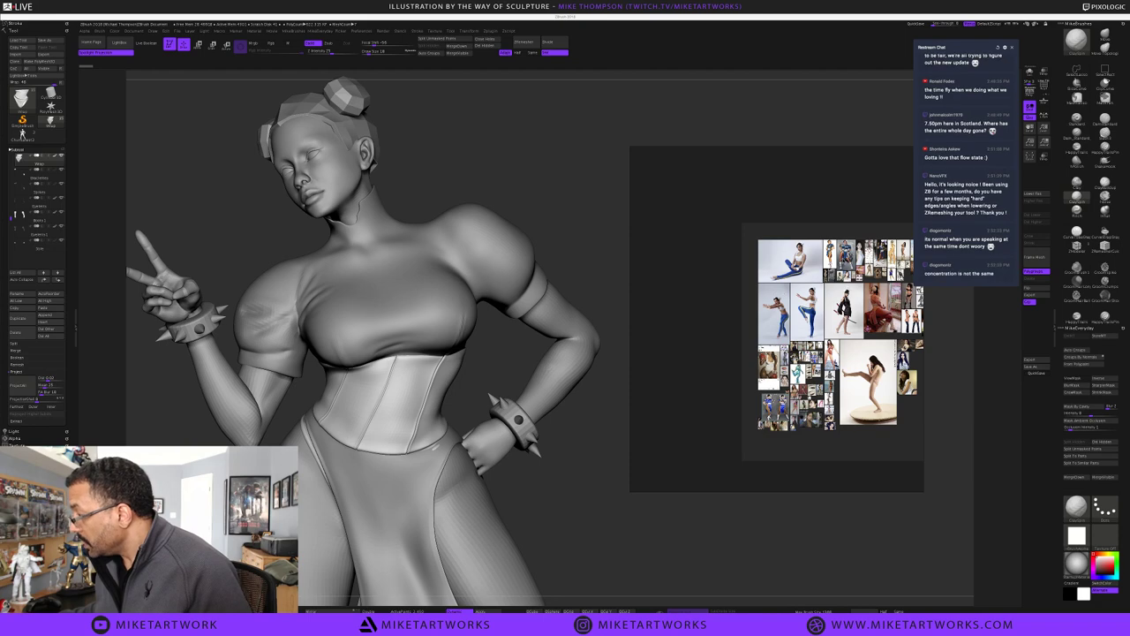
pyautogui.doubleClick(907, 380)
pyautogui.scroll(-5, 750, 296)
pyautogui.scroll(8, 785, 309)
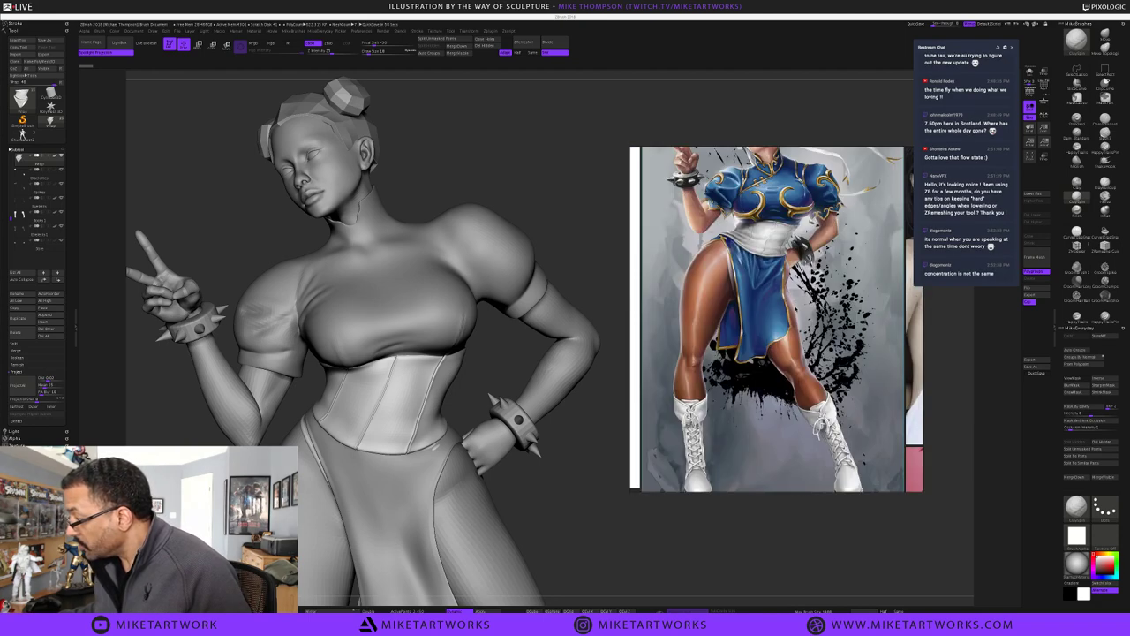
pyautogui.moveTo(812, 301); pyautogui.dragTo(818, 429, button='middle')
pyautogui.scroll(2, 752, 419)
pyautogui.scroll(-2, 752, 420)
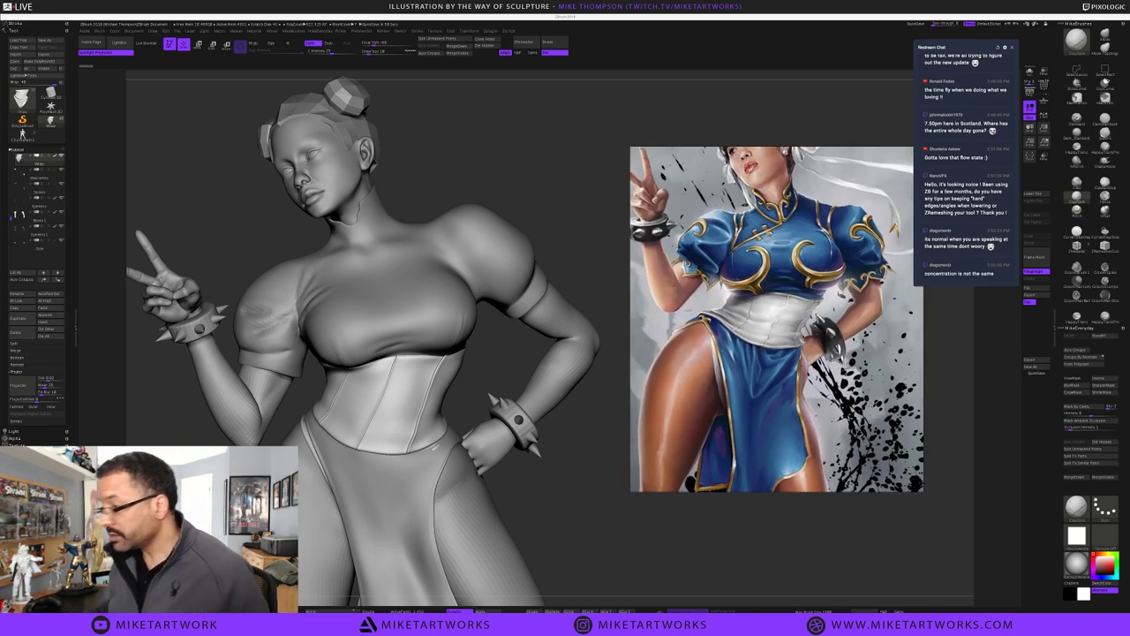
pyautogui.click(494, 258)
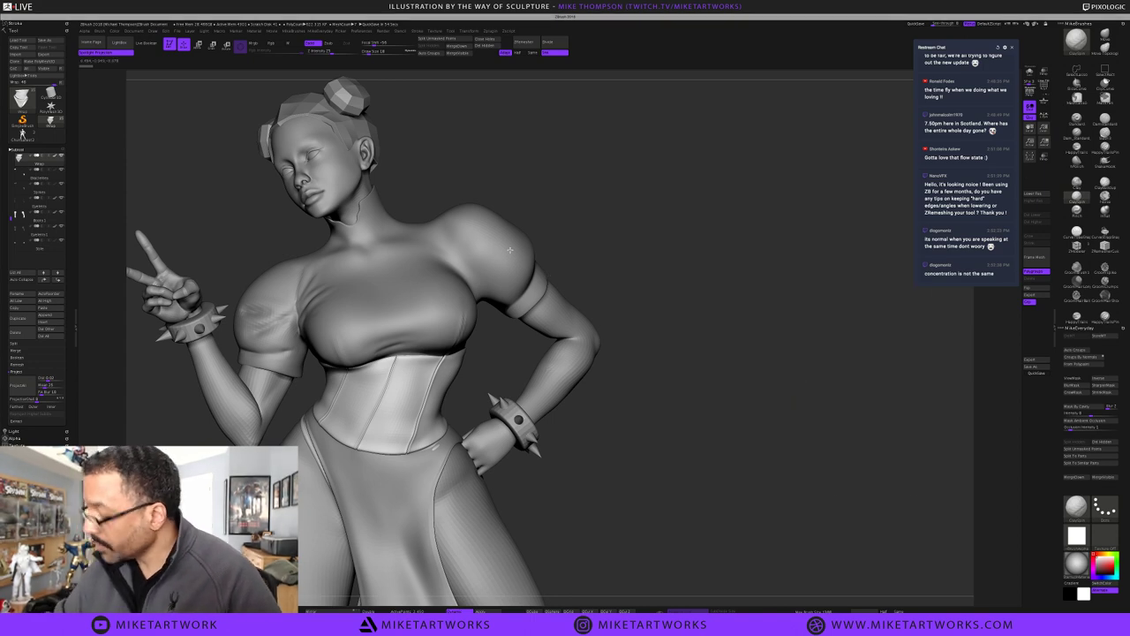
pyautogui.press('super+Tab')
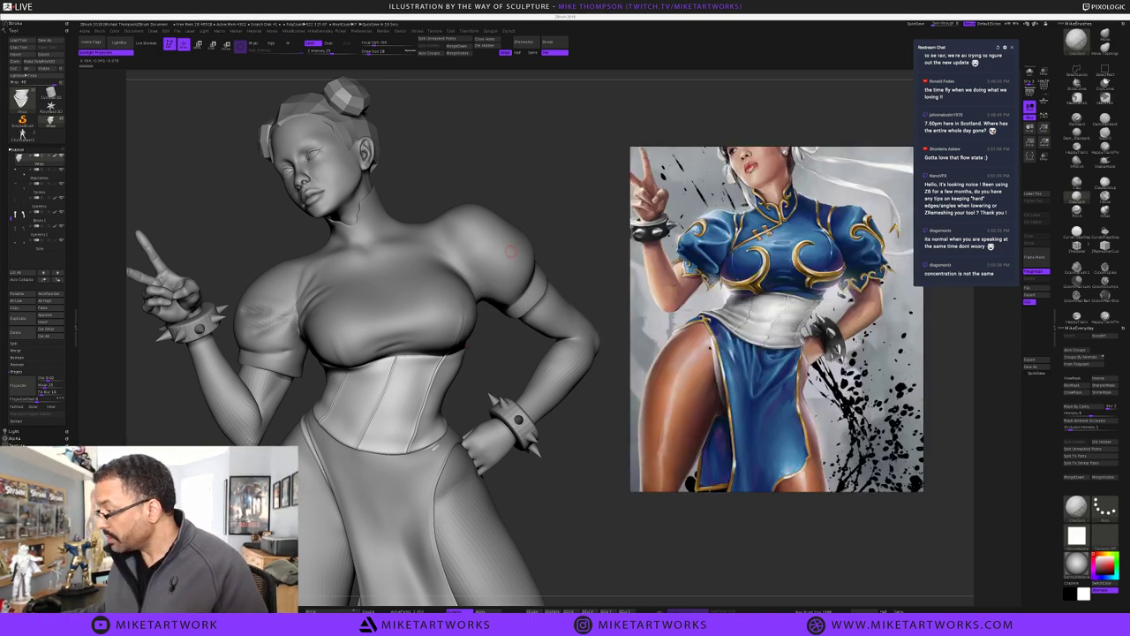
pyautogui.click(460, 188)
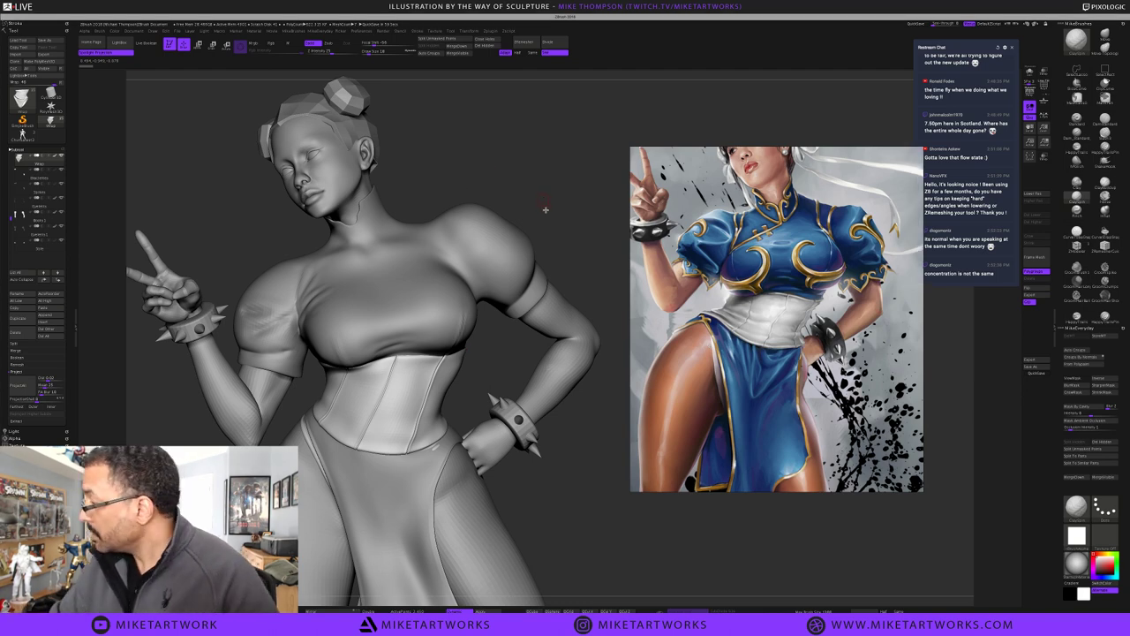
# Select the dress top subtool, adjust the draw size, and sculpt and smooth diagonal fabric folds across the centre of the upper chest
pyautogui.moveTo(460, 188); pyautogui.dragTo(550, 217)
pyautogui.press('s')
pyautogui.moveTo(560, 414); pyautogui.dragTo(565, 413)
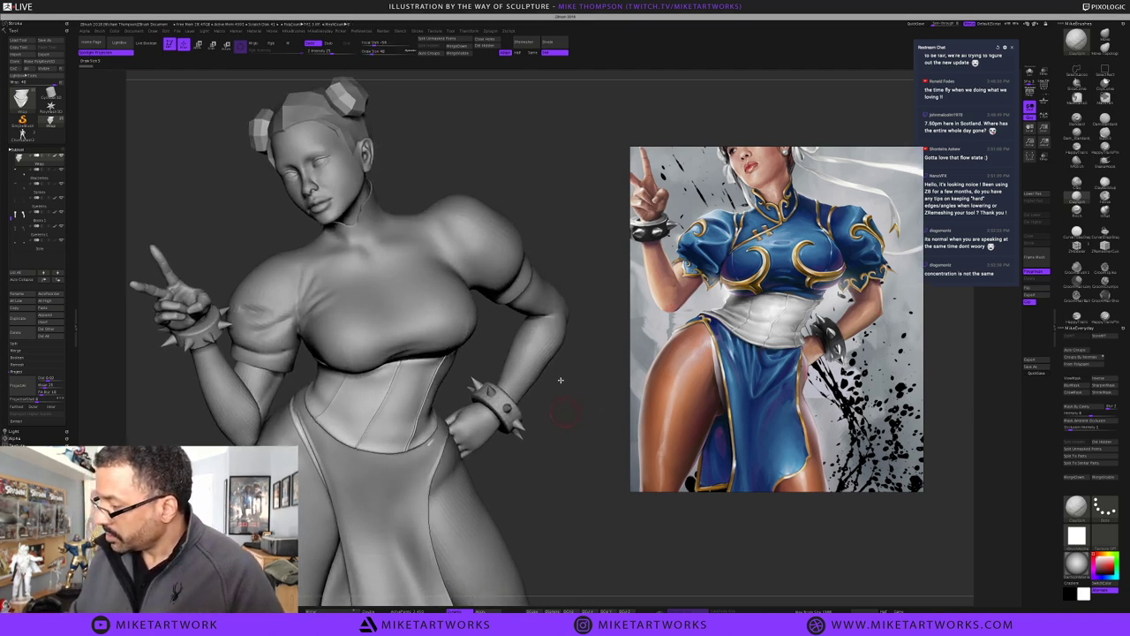
pyautogui.keyDown('alt'); pyautogui.click(421, 310); pyautogui.keyUp('alt')
pyautogui.moveTo(373, 295); pyautogui.dragTo(423, 280)
pyautogui.press('s')
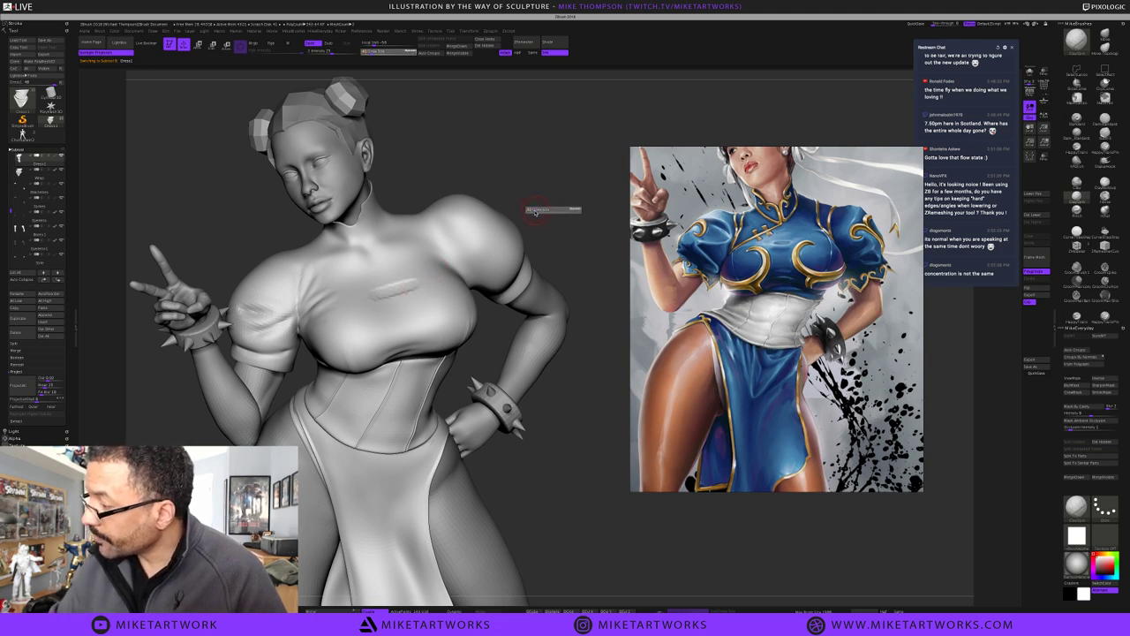
pyautogui.click(535, 213)
pyautogui.press('s')
pyautogui.click(537, 216)
pyautogui.moveTo(381, 301)
pyautogui.mouseDown()
pyautogui.moveTo(419, 293)
pyautogui.moveTo(415, 280)
pyautogui.mouseUp()
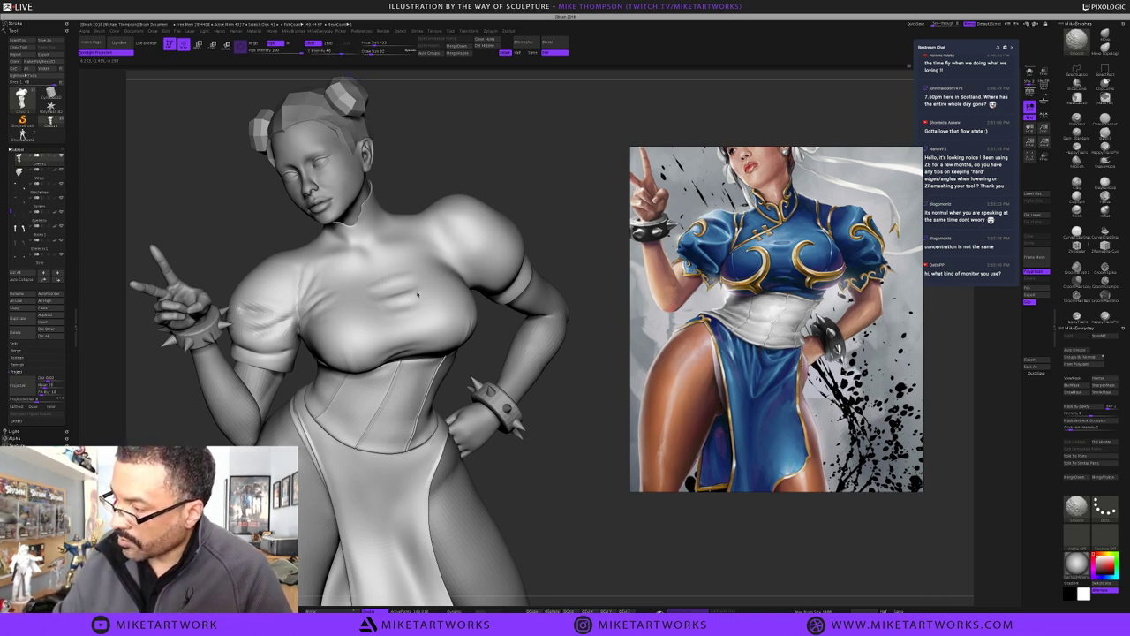
# Adjust the brush and sculpt tension folds under the bust on the side facing the hand-on-hip arm
pyautogui.moveTo(557, 232)
pyautogui.mouseDown()
pyautogui.moveTo(554, 199)
pyautogui.moveTo(583, 398)
pyautogui.mouseUp()
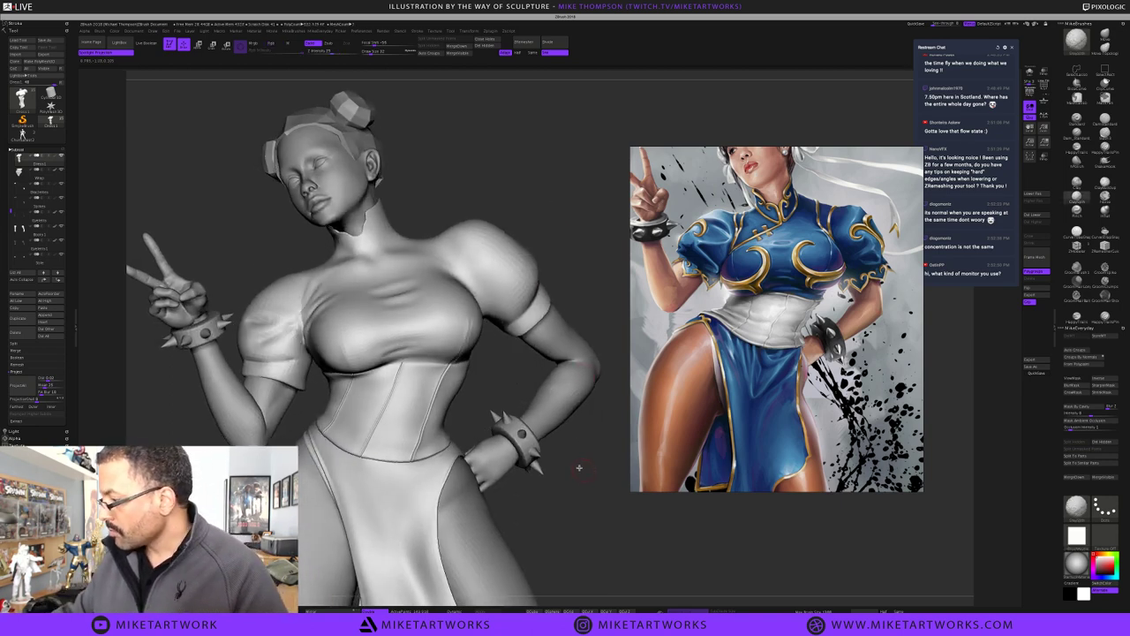
pyautogui.moveTo(578, 467); pyautogui.dragTo(587, 458)
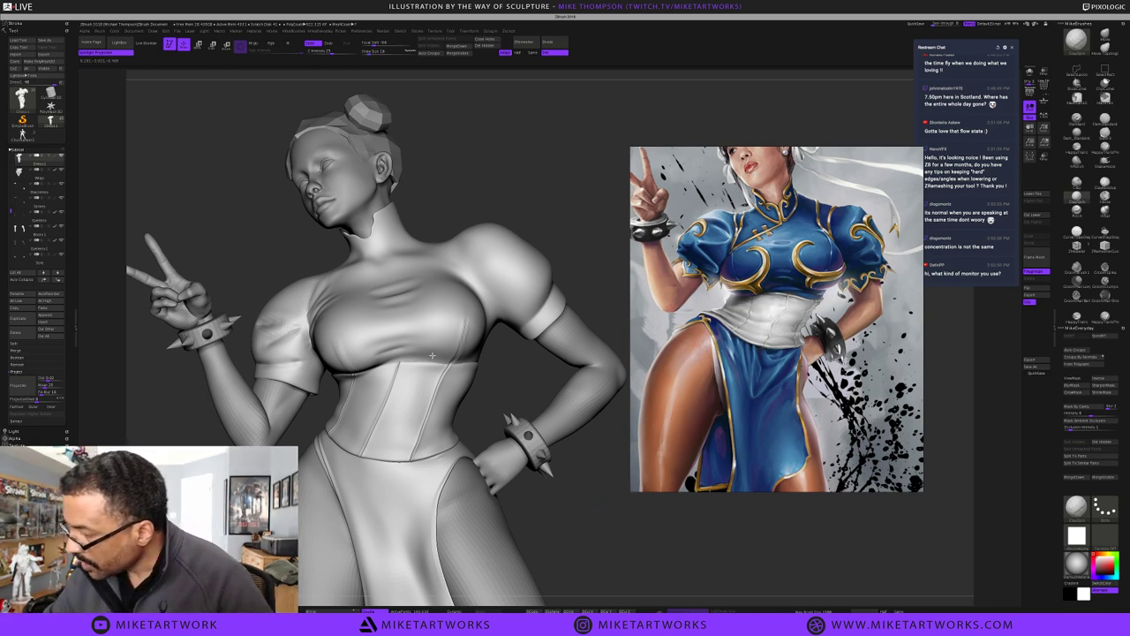
pyautogui.moveTo(416, 354); pyautogui.dragTo(467, 352)
pyautogui.press('ctrl')
pyautogui.press('h')
pyautogui.press('p')
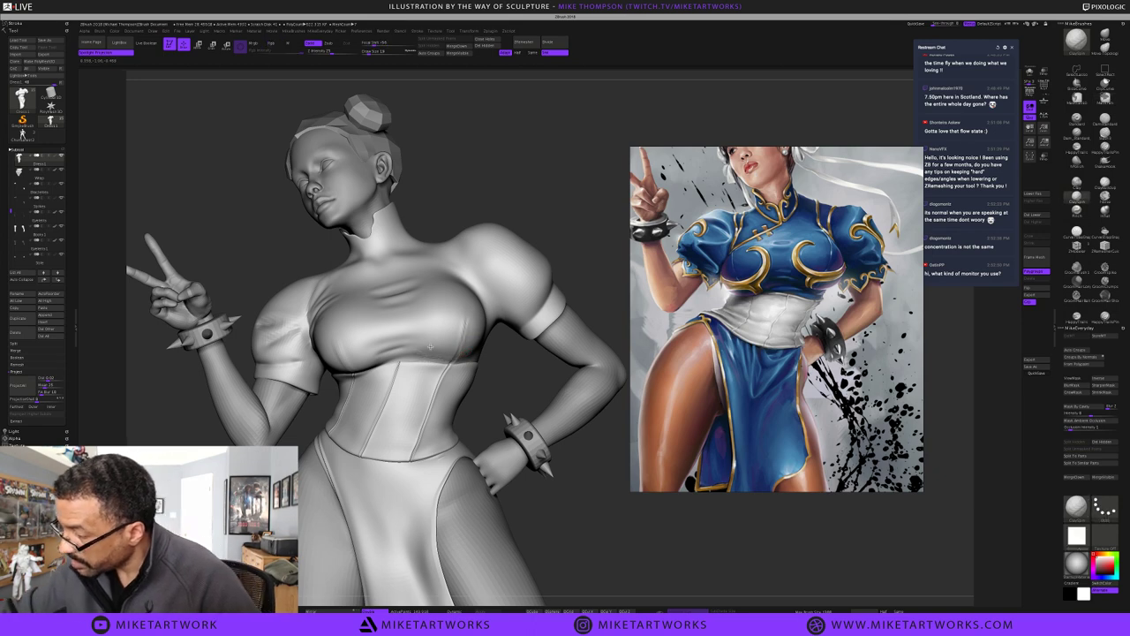
pyautogui.press('s')
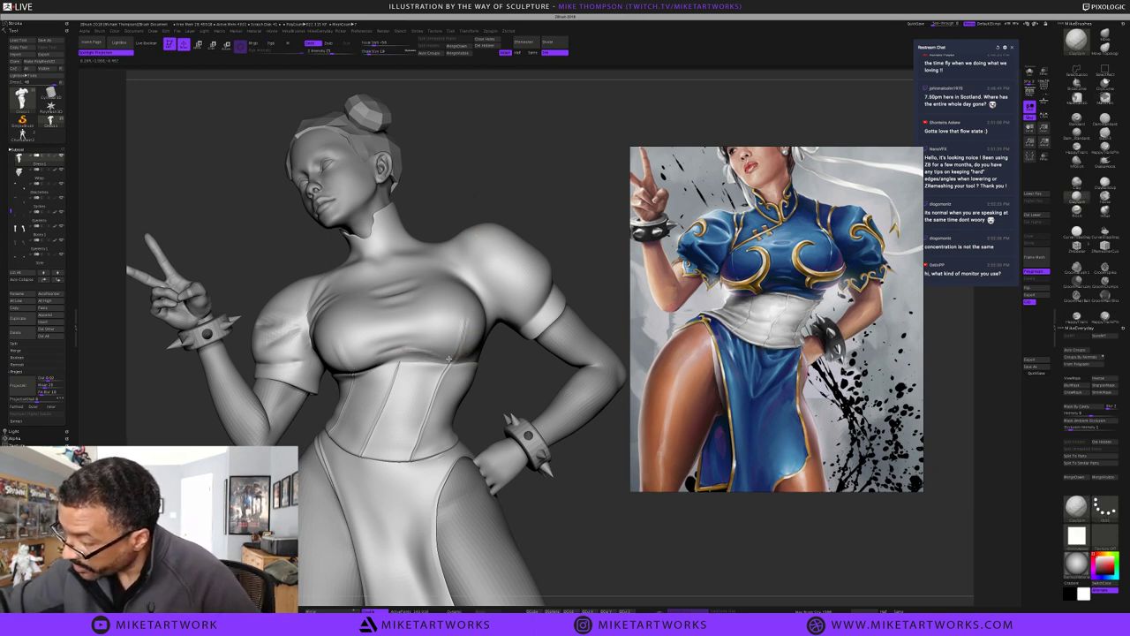
pyautogui.moveTo(422, 349); pyautogui.dragTo(455, 357)
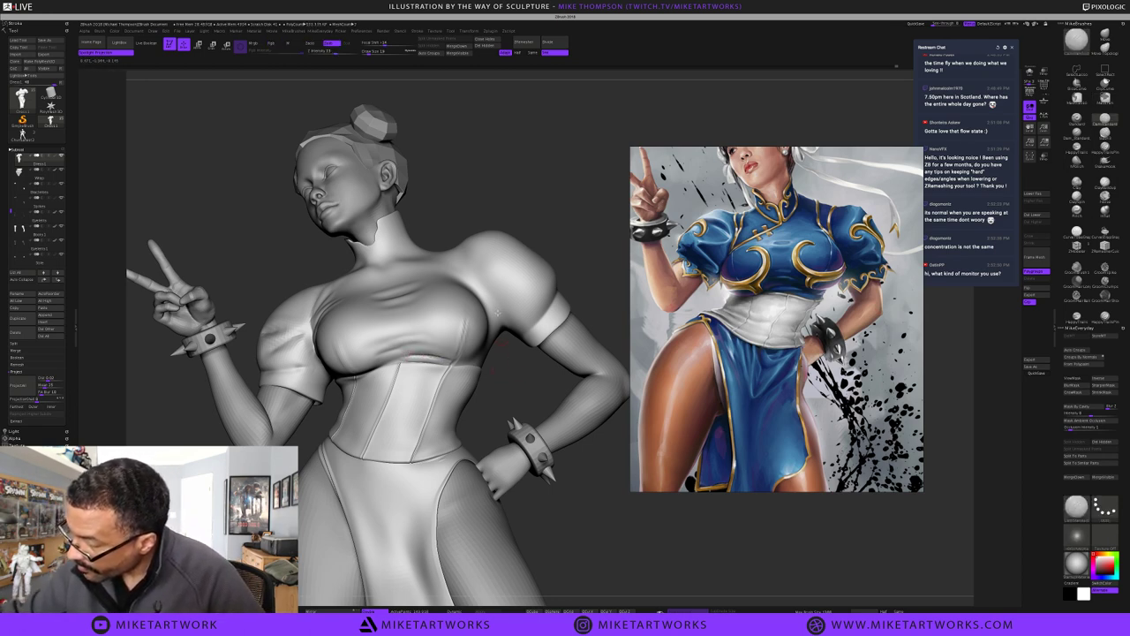
# Smooth the folds under the bust and refine the creases running up to the hand-on-hip arm's armpit
pyautogui.moveTo(575, 217); pyautogui.dragTo(565, 237)
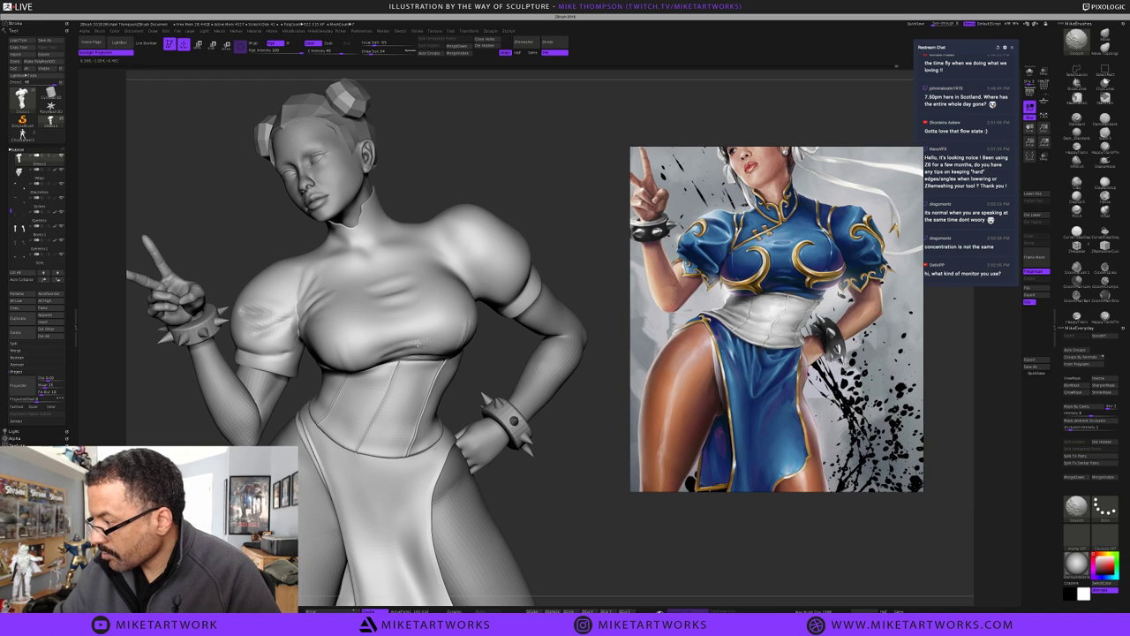
pyautogui.moveTo(417, 342); pyautogui.dragTo(477, 301)
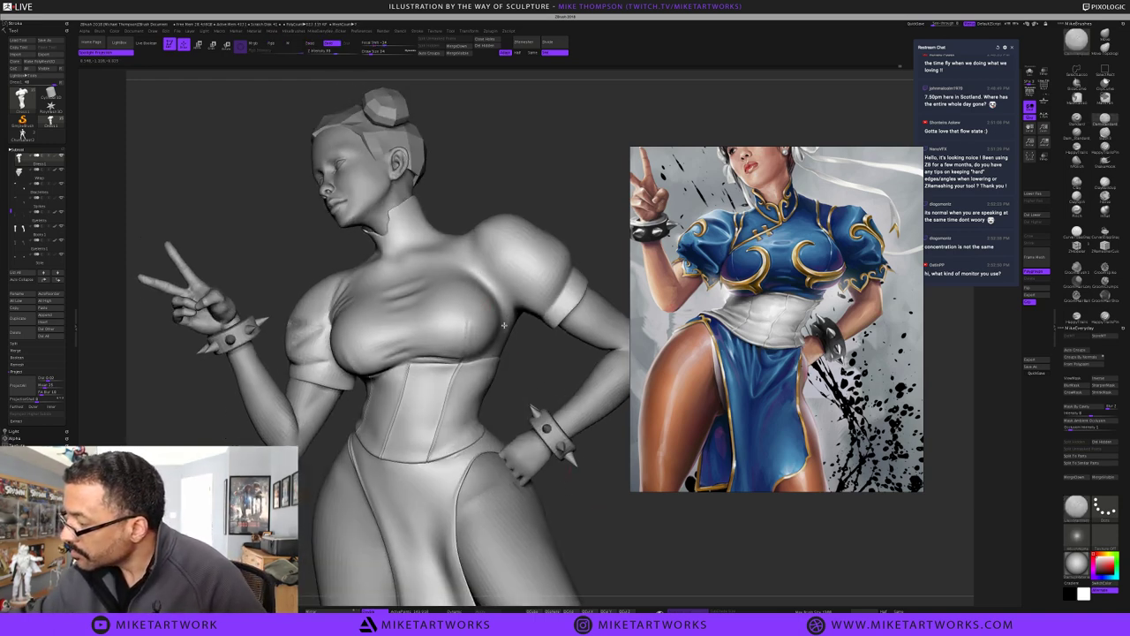
pyautogui.moveTo(565, 197)
pyautogui.mouseDown()
pyautogui.moveTo(537, 240)
pyautogui.moveTo(474, 254)
pyautogui.mouseUp()
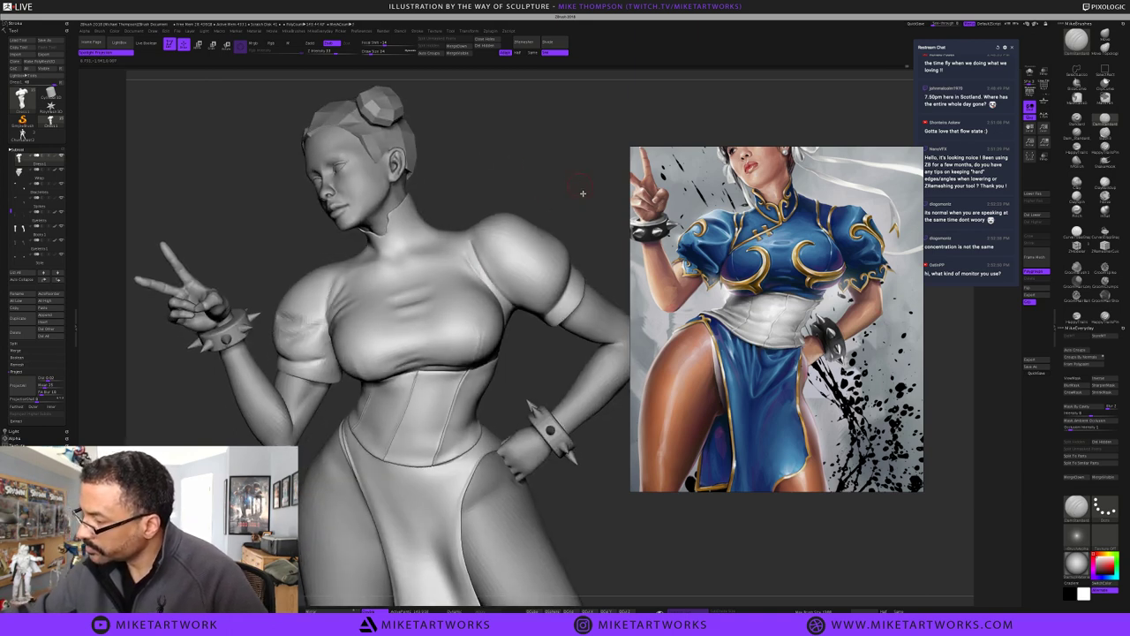
pyautogui.moveTo(583, 192)
pyautogui.mouseDown()
pyautogui.moveTo(569, 187)
pyautogui.moveTo(579, 175)
pyautogui.moveTo(481, 323)
pyautogui.mouseUp()
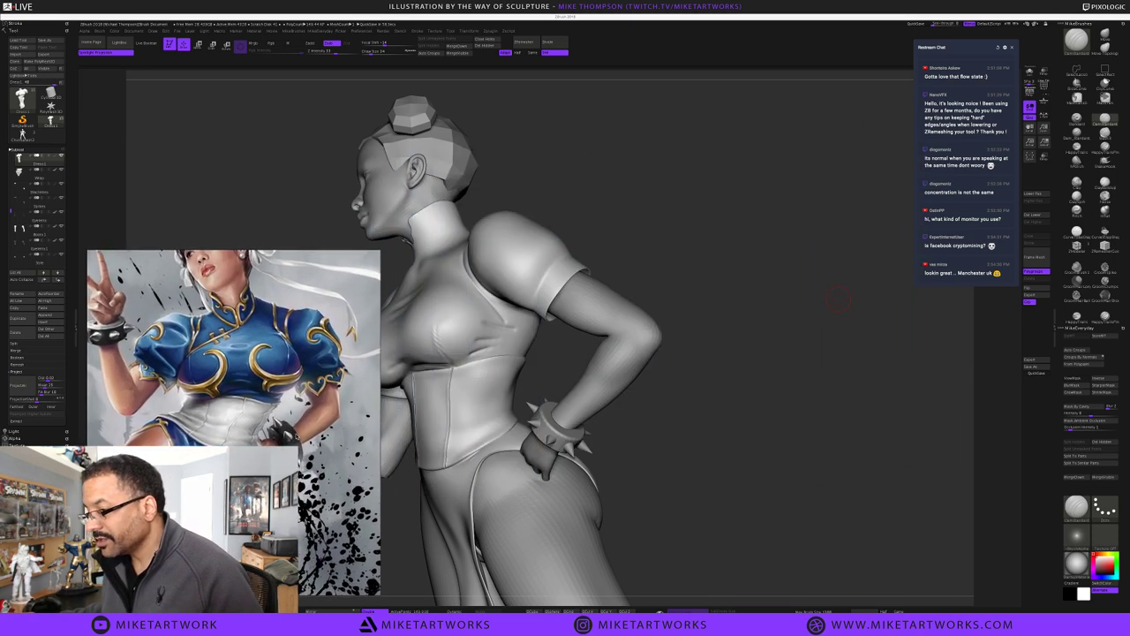
# Move the reference illustration to the raised-arm side of the figure and reposition the model clear of it
pyautogui.moveTo(297, 437); pyautogui.dragTo(311, 439)
pyautogui.click(741, 439)
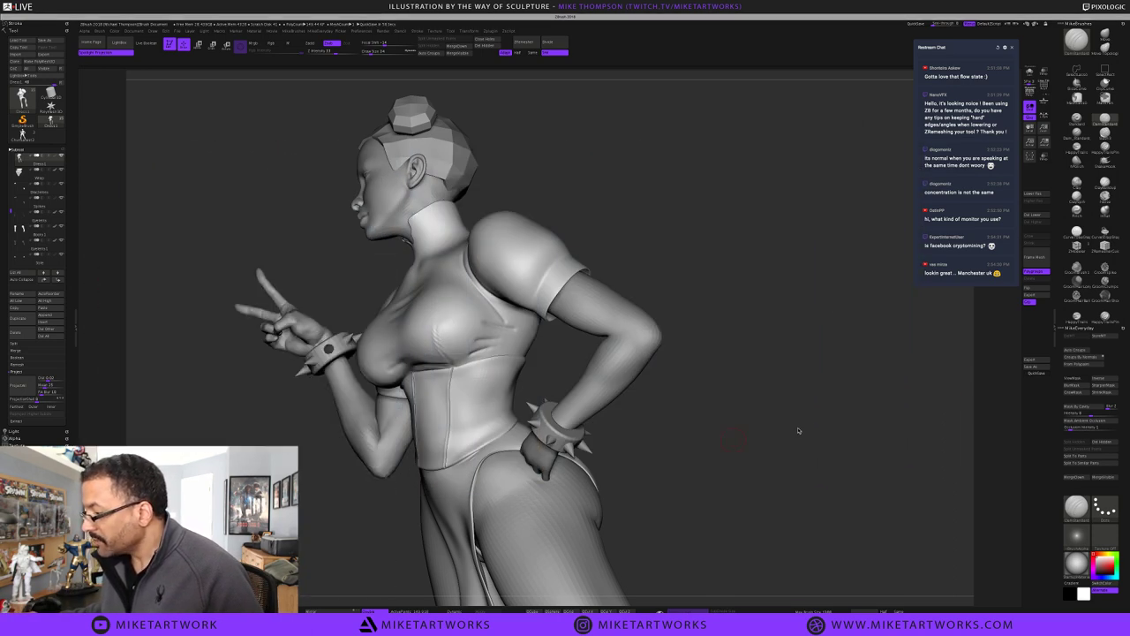
pyautogui.press('super+Tab')
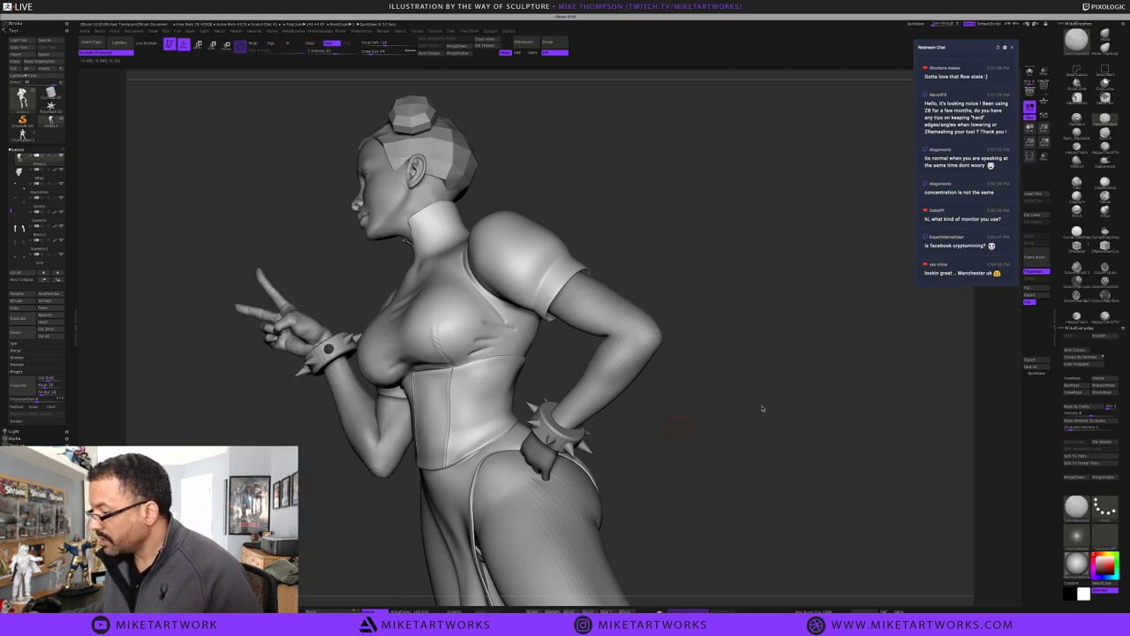
pyautogui.press('super+Tab')
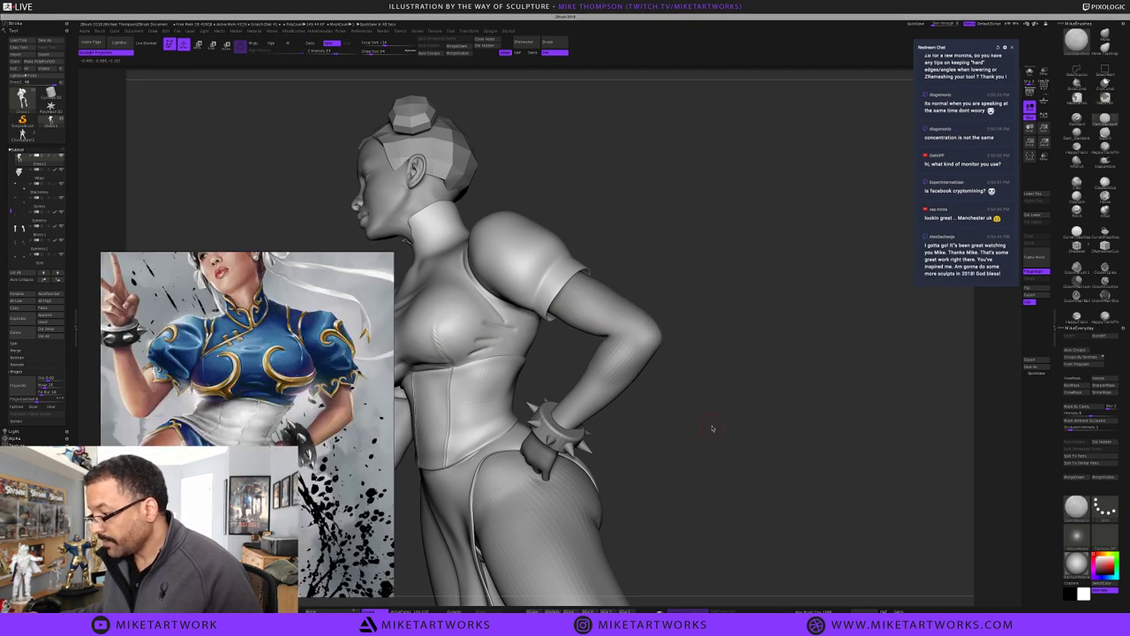
pyautogui.moveTo(688, 424)
pyautogui.keyDown('alt'); pyautogui.mouseDown()
pyautogui.moveTo(782, 421)
pyautogui.moveTo(806, 392)
pyautogui.mouseUp(); pyautogui.keyUp('alt')
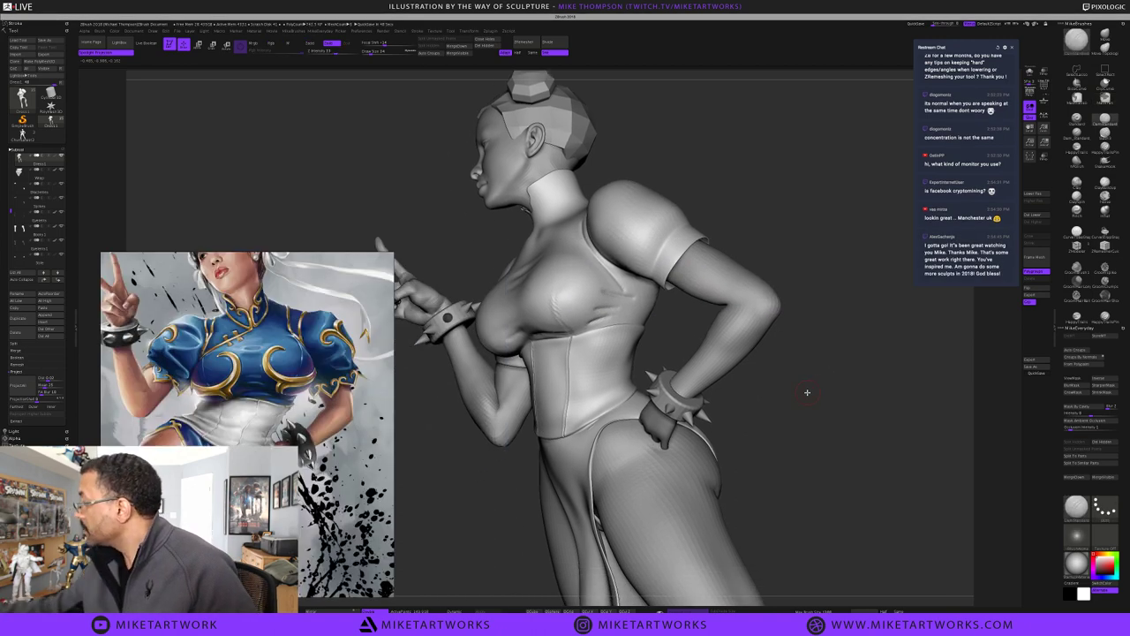
# Build up folds below the hand-on-hip arm's armpit with the Clay brush, smooth and sharpen them, and quick-save the project
pyautogui.click(1077, 184)
pyautogui.press('s')
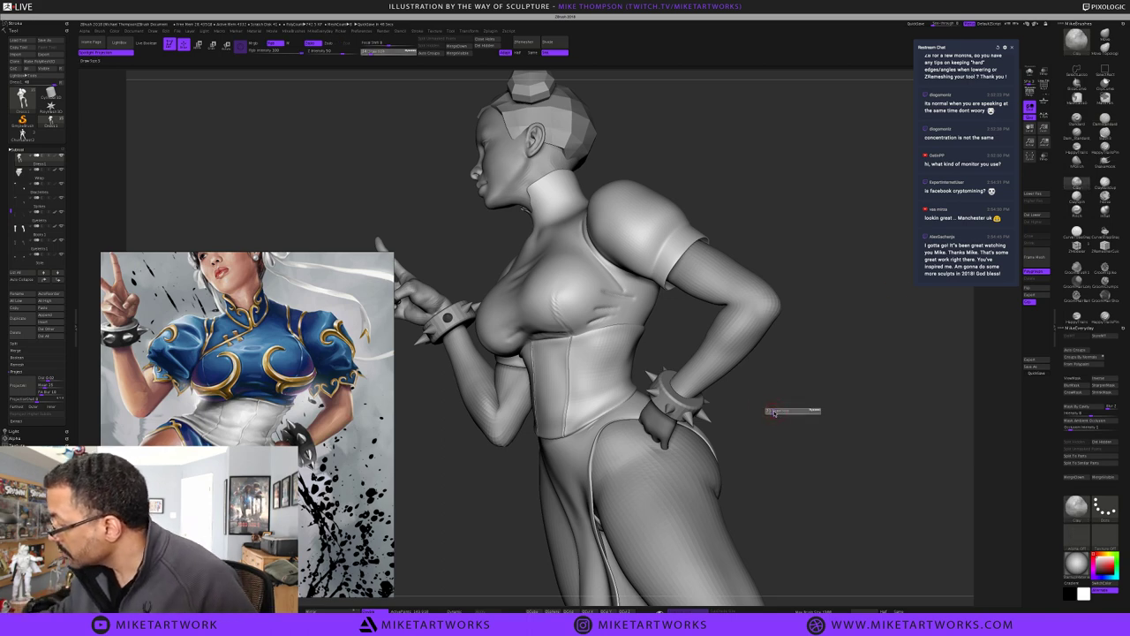
pyautogui.click(774, 411)
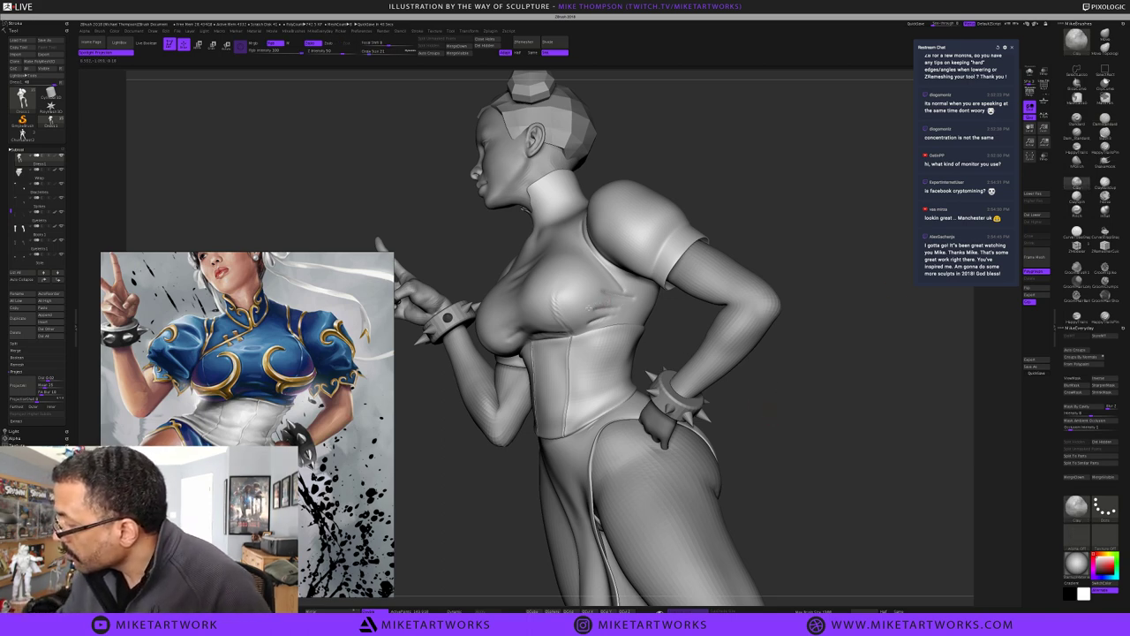
pyautogui.moveTo(588, 307); pyautogui.dragTo(619, 301)
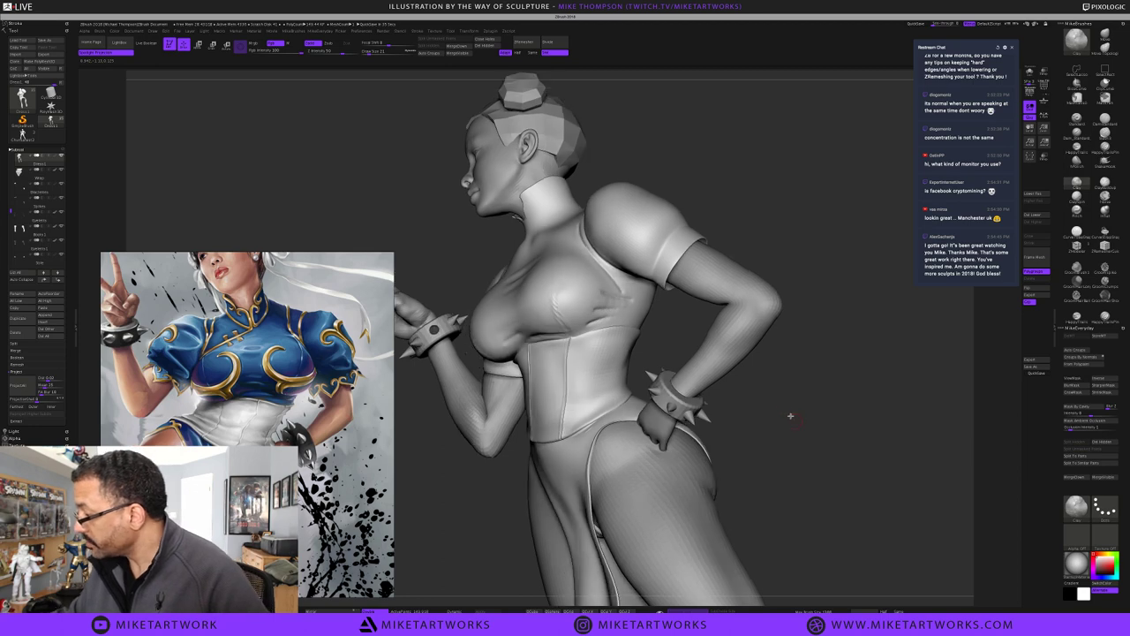
pyautogui.moveTo(791, 422); pyautogui.dragTo(778, 427)
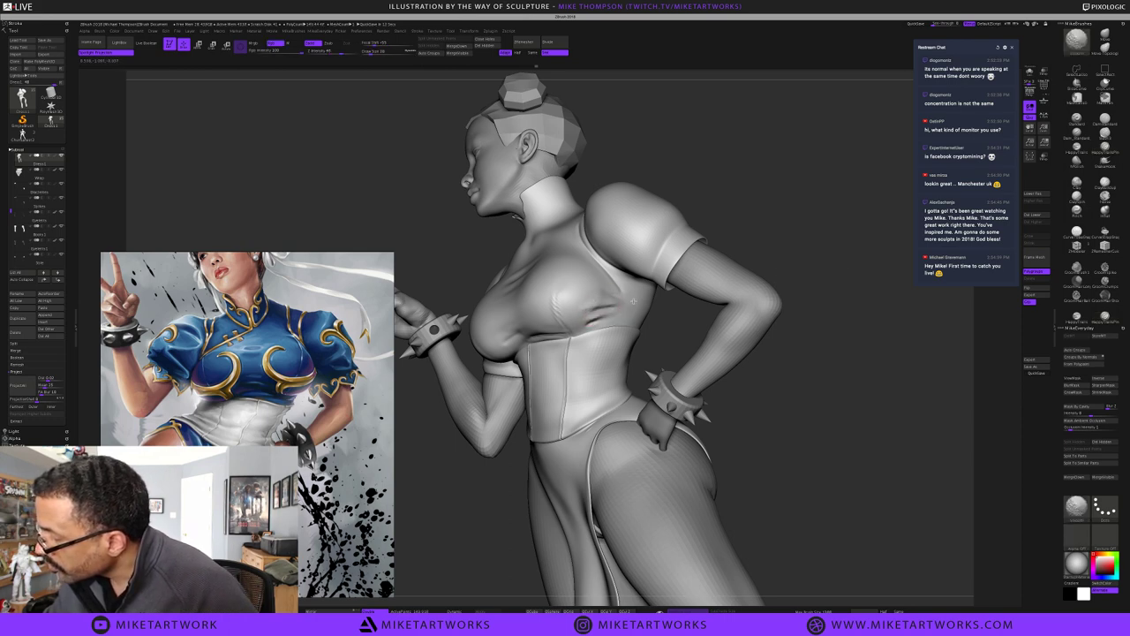
pyautogui.moveTo(608, 299)
pyautogui.keyDown('shift'); pyautogui.mouseDown()
pyautogui.moveTo(583, 313)
pyautogui.moveTo(630, 303)
pyautogui.mouseUp(); pyautogui.keyUp('shift')
pyautogui.press('1')
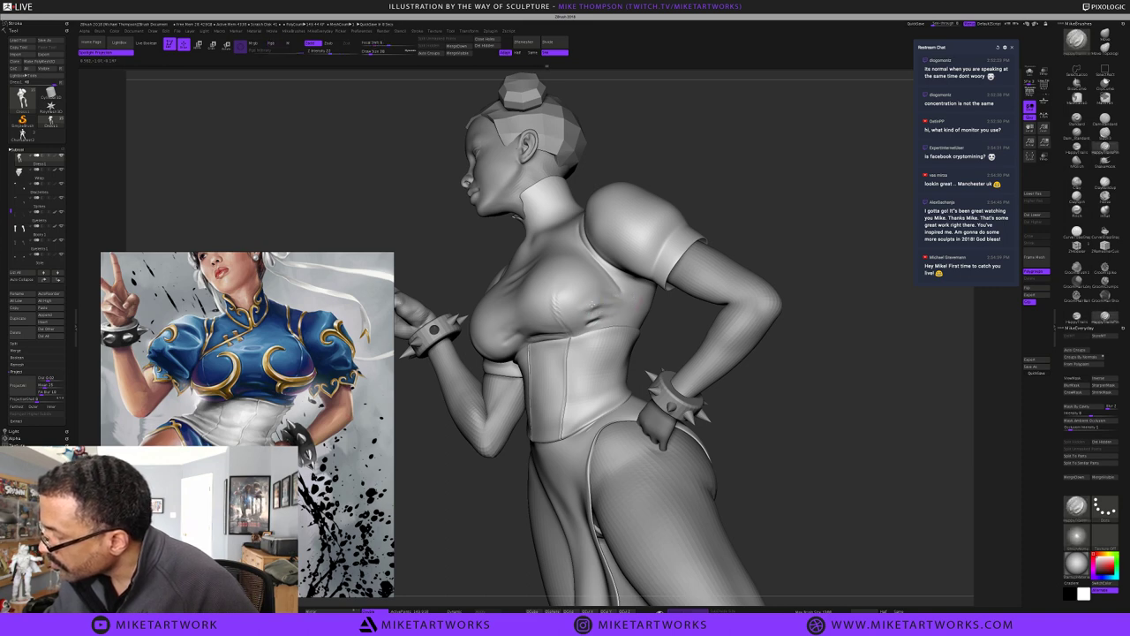
pyautogui.press('2')
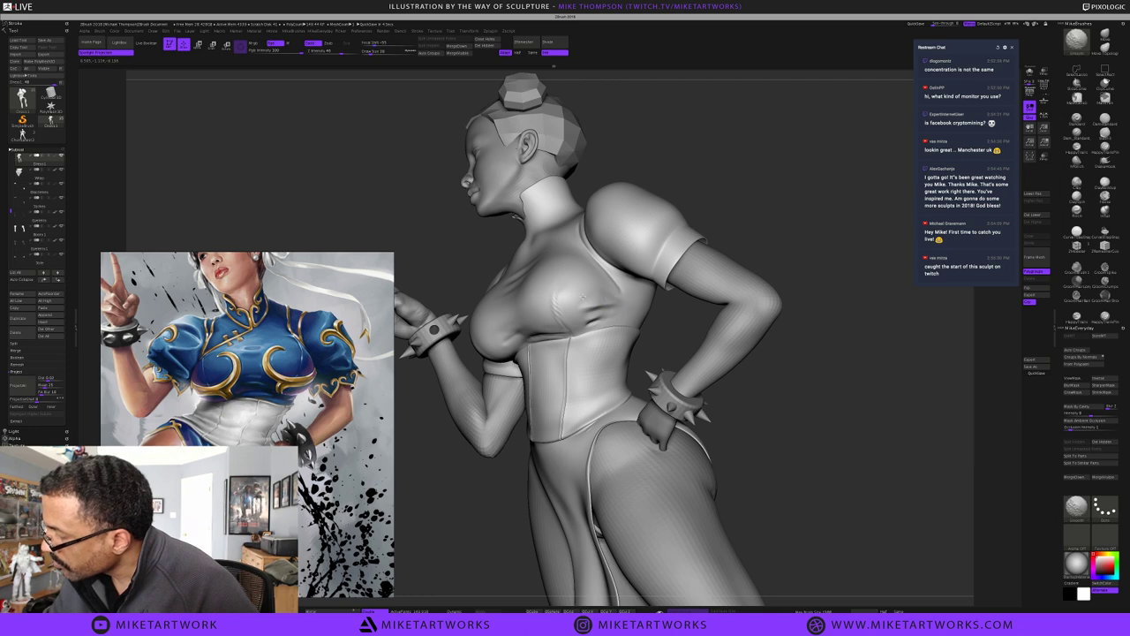
pyautogui.hotkey('ctrl', 's')
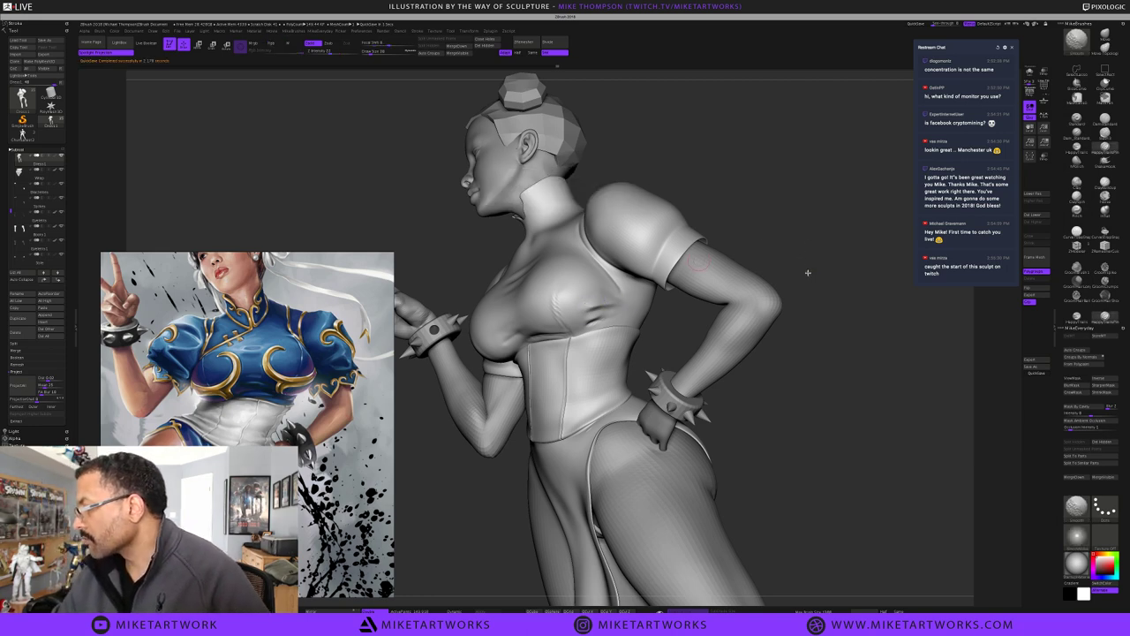
# Switch brushes and refine the crease along the side of the bust near the hand-on-hip arm
pyautogui.moveTo(807, 270); pyautogui.dragTo(594, 304)
pyautogui.moveTo(790, 255)
pyautogui.mouseDown()
pyautogui.moveTo(801, 241)
pyautogui.moveTo(788, 252)
pyautogui.mouseUp()
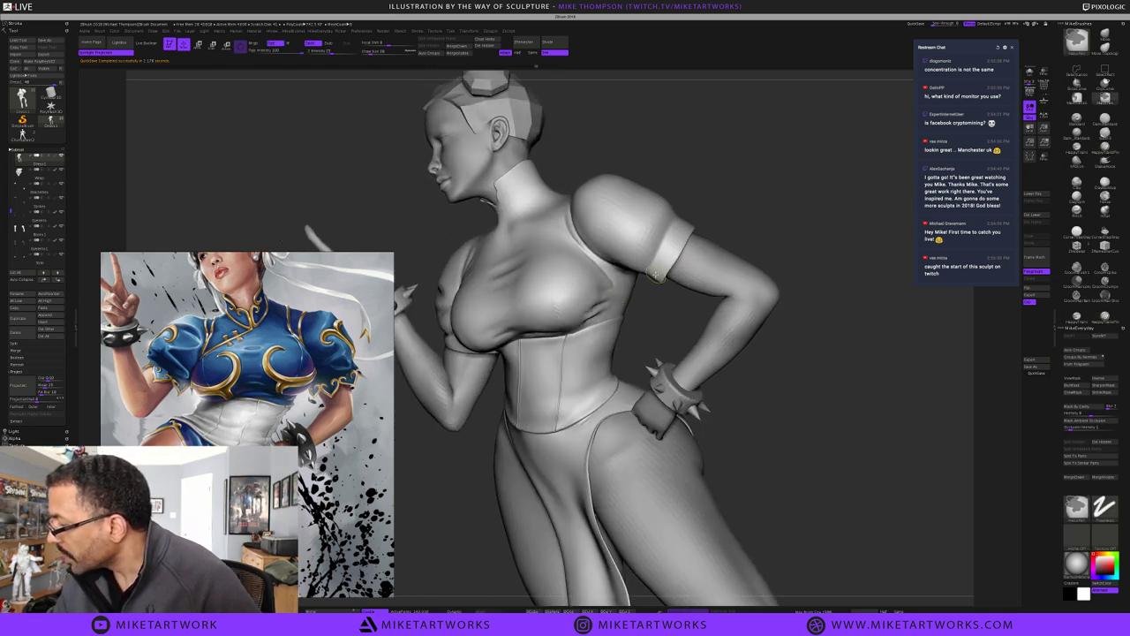
pyautogui.press('b')
pyautogui.press('s')
pyautogui.press('t')
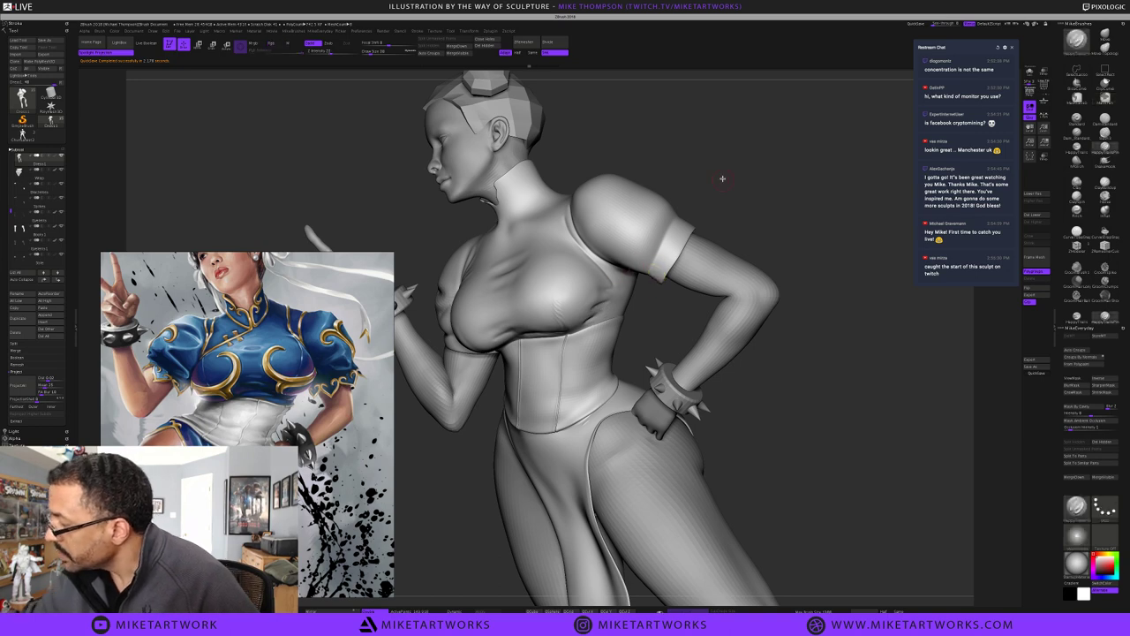
pyautogui.moveTo(723, 177)
pyautogui.mouseDown()
pyautogui.moveTo(709, 173)
pyautogui.moveTo(766, 282)
pyautogui.moveTo(784, 376)
pyautogui.mouseUp()
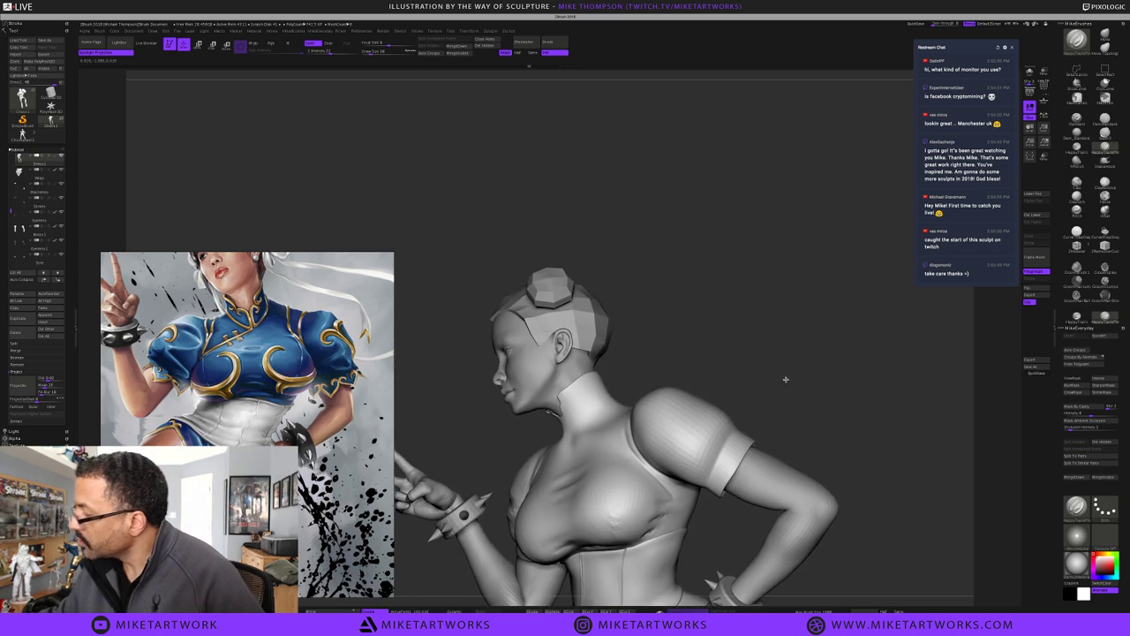
# Switch to the square-alpha clay brush and sculpt folds along the armhole seam from the hand-on-hip arm's shoulder toward the chest
pyautogui.click(1077, 198)
pyautogui.moveTo(715, 306)
pyautogui.mouseDown()
pyautogui.moveTo(721, 314)
pyautogui.moveTo(718, 303)
pyautogui.mouseUp()
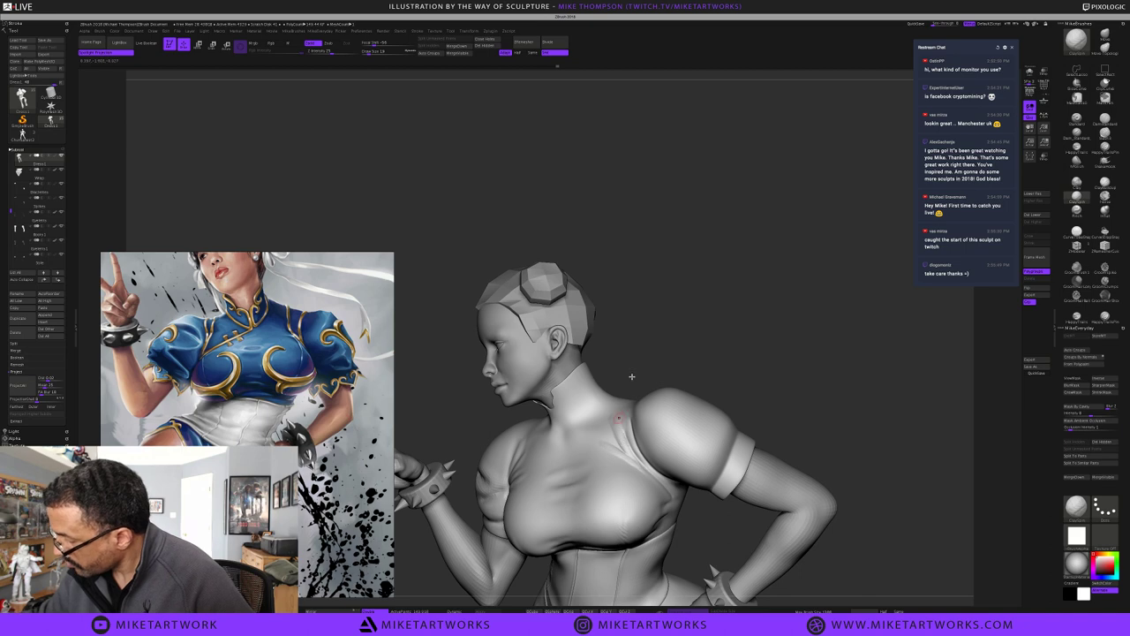
pyautogui.moveTo(735, 341); pyautogui.dragTo(737, 339)
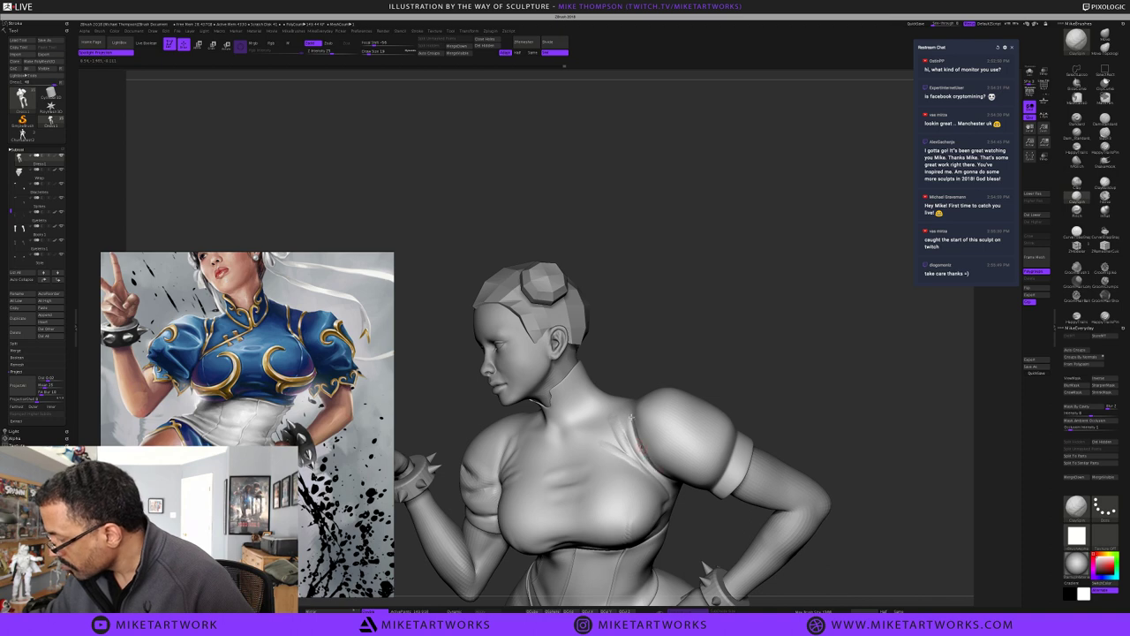
pyautogui.moveTo(708, 352); pyautogui.dragTo(636, 419)
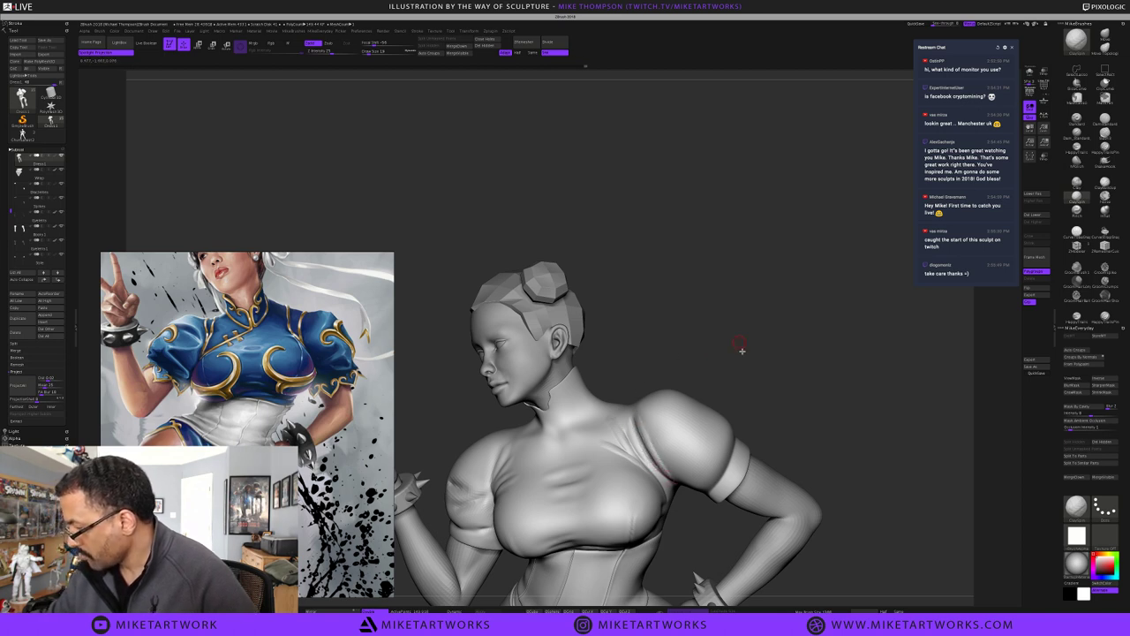
# Sculpt folds with the clay brush across the front of the hand-on-hip arm's puff sleeve, just above the cuff, and soften them
pyautogui.moveTo(741, 351)
pyautogui.mouseDown()
pyautogui.moveTo(785, 379)
pyautogui.moveTo(786, 368)
pyautogui.moveTo(669, 449)
pyautogui.moveTo(694, 438)
pyautogui.moveTo(697, 468)
pyautogui.moveTo(722, 456)
pyautogui.moveTo(689, 468)
pyautogui.moveTo(710, 459)
pyautogui.mouseUp()
pyautogui.press('s')
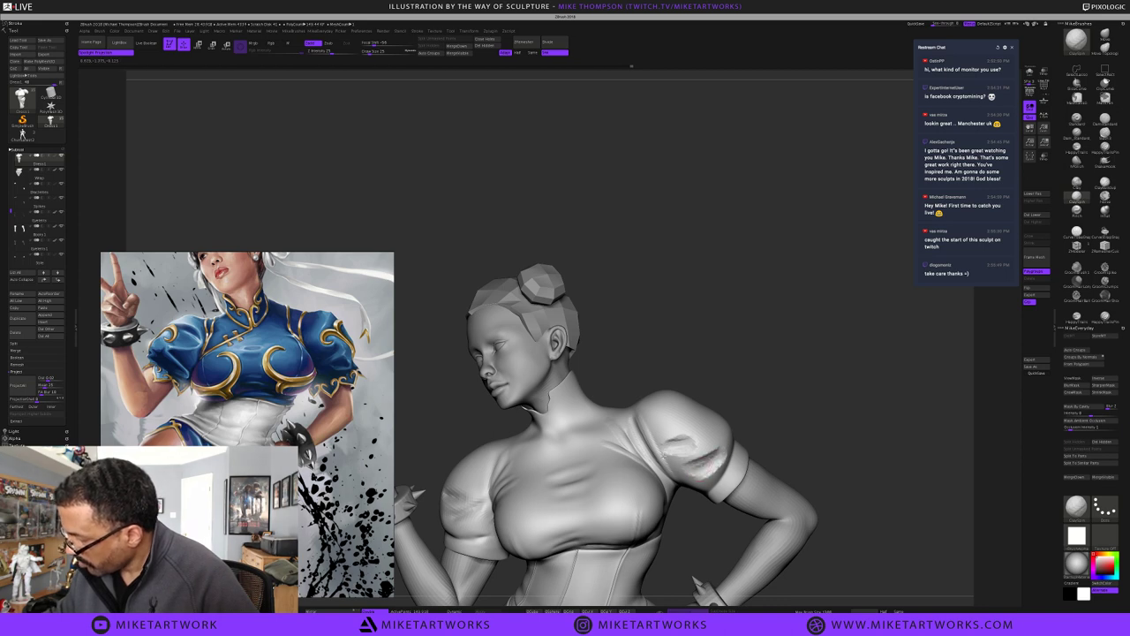
pyautogui.moveTo(666, 459)
pyautogui.mouseDown()
pyautogui.moveTo(715, 446)
pyautogui.moveTo(704, 478)
pyautogui.moveTo(724, 464)
pyautogui.mouseUp()
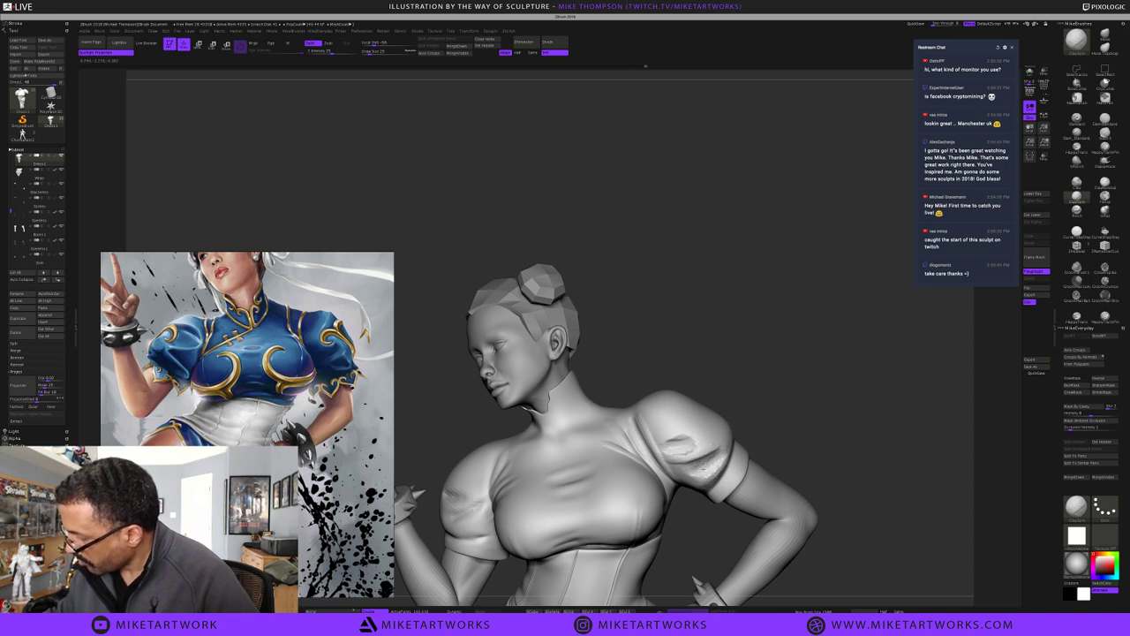
pyautogui.moveTo(784, 396); pyautogui.dragTo(757, 395)
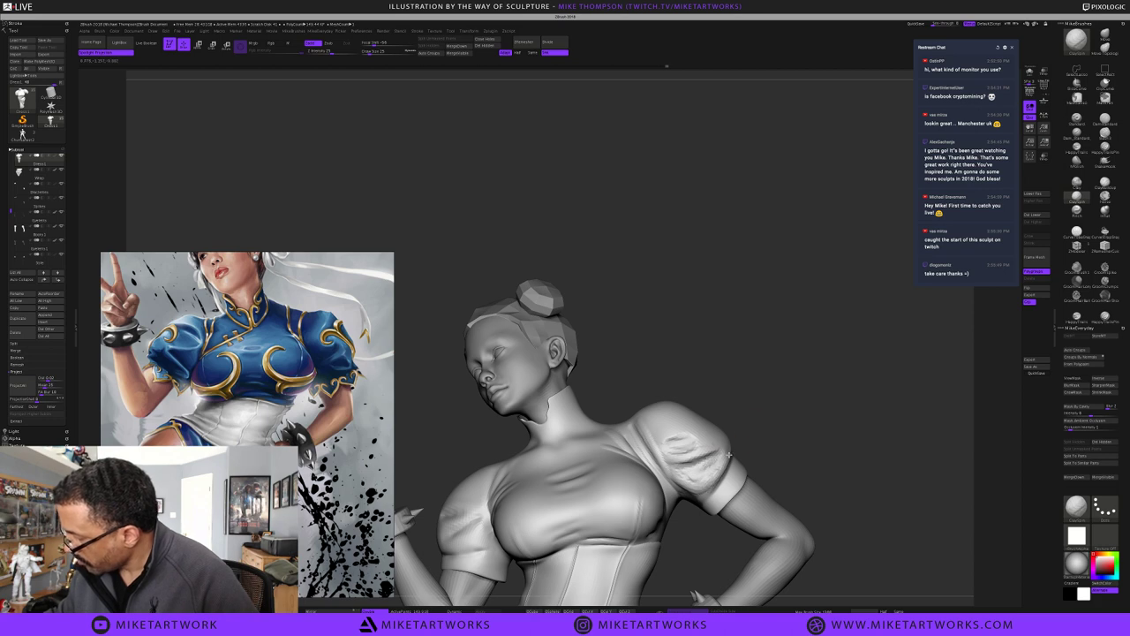
pyautogui.moveTo(802, 409)
pyautogui.mouseDown()
pyautogui.moveTo(790, 447)
pyautogui.moveTo(732, 446)
pyautogui.mouseUp()
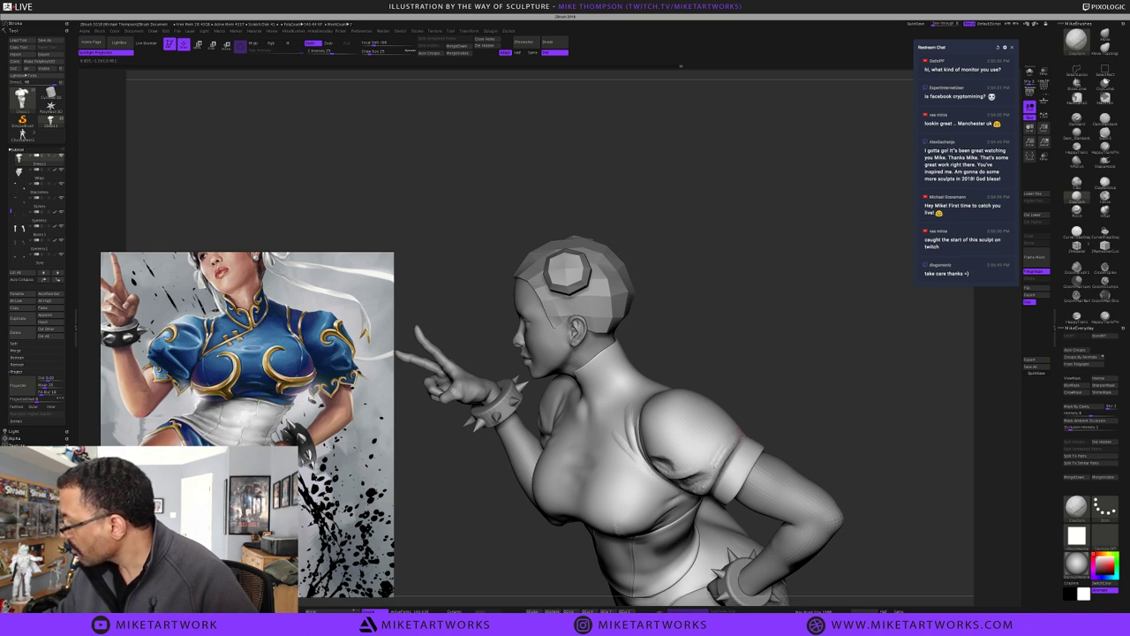
pyautogui.moveTo(815, 385)
pyautogui.mouseDown()
pyautogui.moveTo(808, 351)
pyautogui.moveTo(822, 355)
pyautogui.moveTo(793, 370)
pyautogui.moveTo(820, 369)
pyautogui.moveTo(795, 368)
pyautogui.mouseUp()
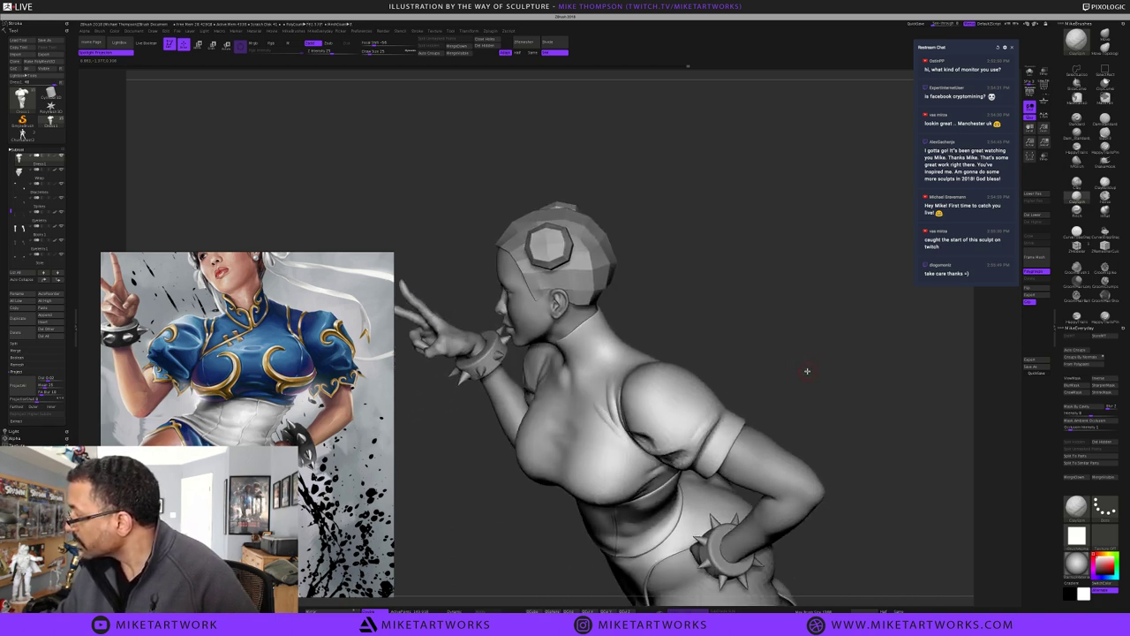
# Enlarge the clay brush, build up a bulging fold on the outer top of the hand-on-hip arm's puff sleeve, and smooth it
pyautogui.press('s')
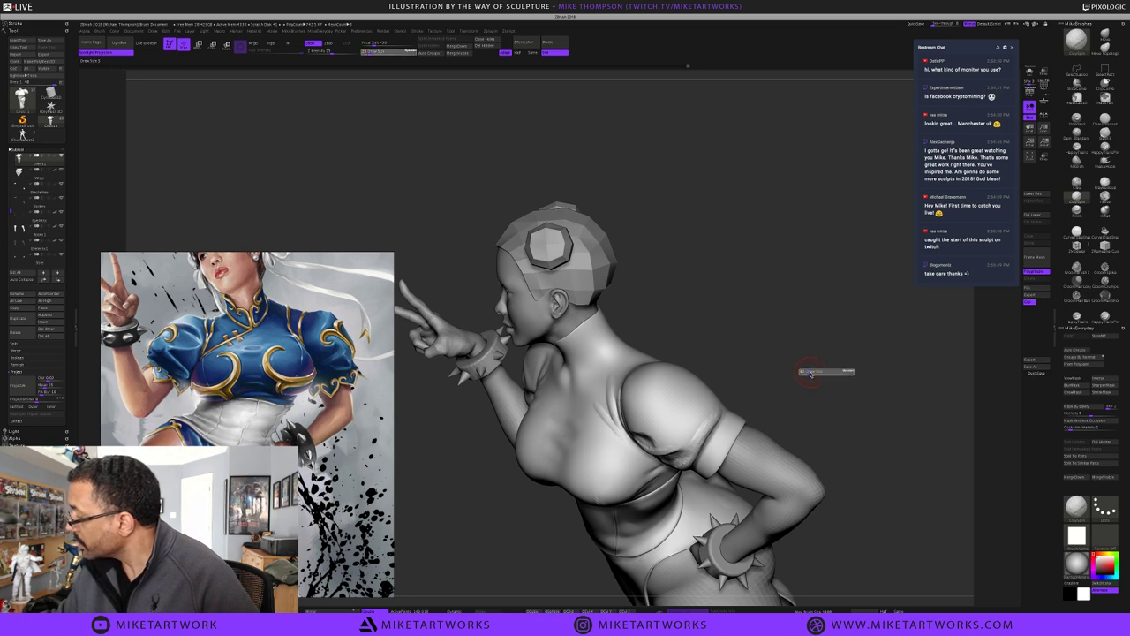
pyautogui.moveTo(810, 374); pyautogui.dragTo(802, 374)
pyautogui.press('s')
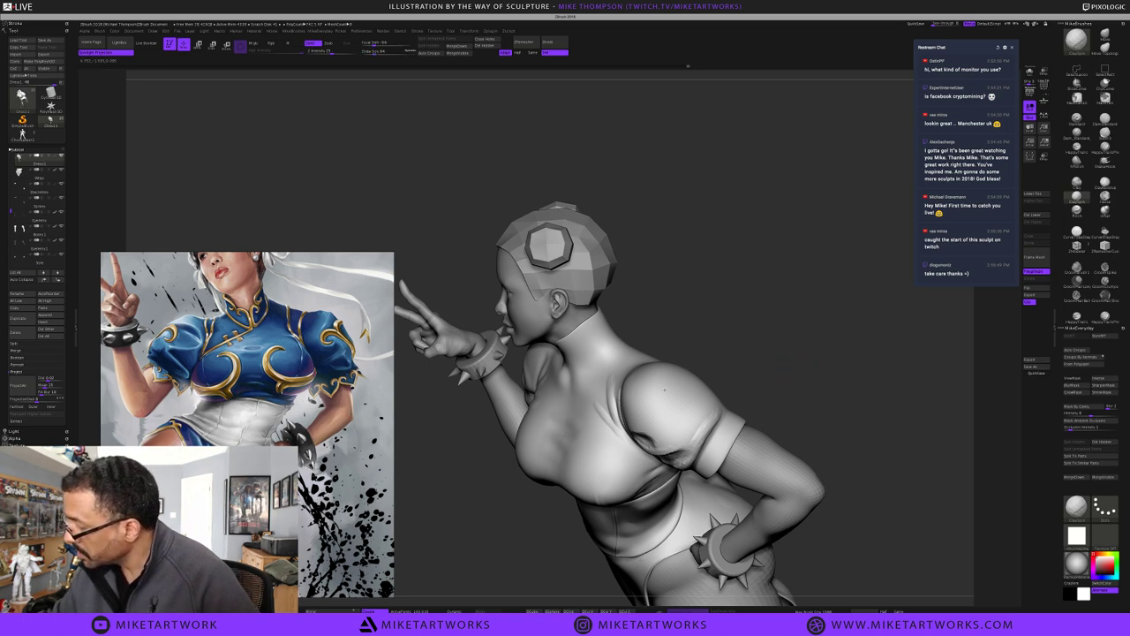
pyautogui.moveTo(669, 381)
pyautogui.mouseDown()
pyautogui.moveTo(648, 429)
pyautogui.moveTo(656, 432)
pyautogui.moveTo(673, 393)
pyautogui.mouseUp()
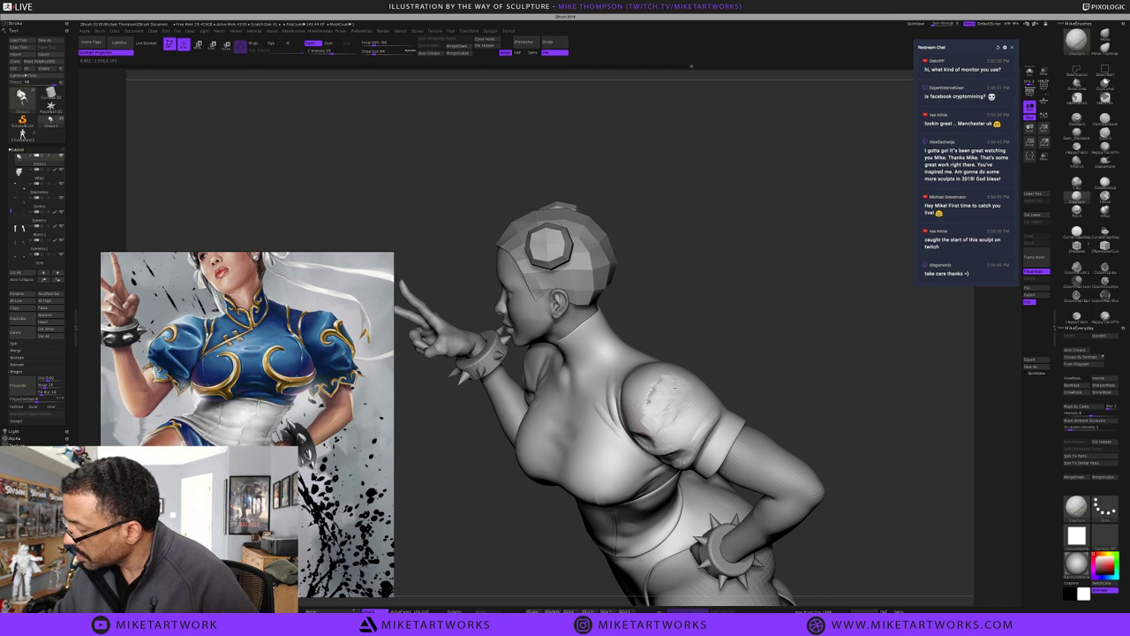
pyautogui.moveTo(766, 361); pyautogui.dragTo(750, 353)
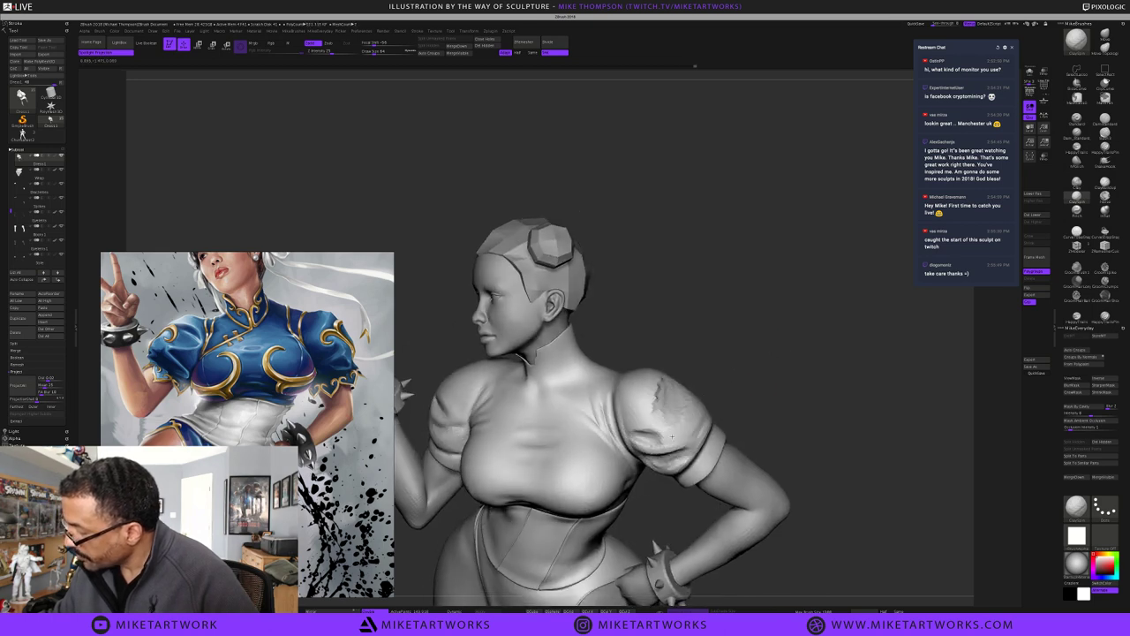
pyautogui.moveTo(771, 353); pyautogui.dragTo(756, 396)
pyautogui.moveTo(678, 357)
pyautogui.mouseDown()
pyautogui.moveTo(708, 373)
pyautogui.moveTo(677, 376)
pyautogui.moveTo(696, 365)
pyautogui.moveTo(674, 393)
pyautogui.mouseUp()
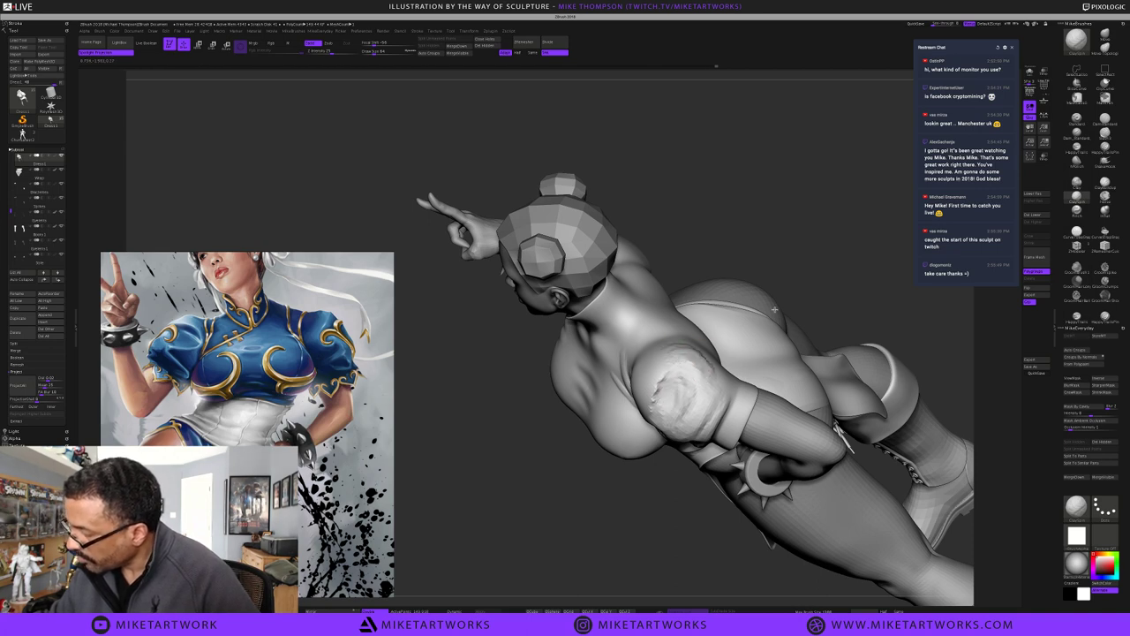
pyautogui.moveTo(775, 309)
pyautogui.mouseDown()
pyautogui.moveTo(658, 398)
pyautogui.moveTo(700, 428)
pyautogui.moveTo(693, 435)
pyautogui.mouseUp()
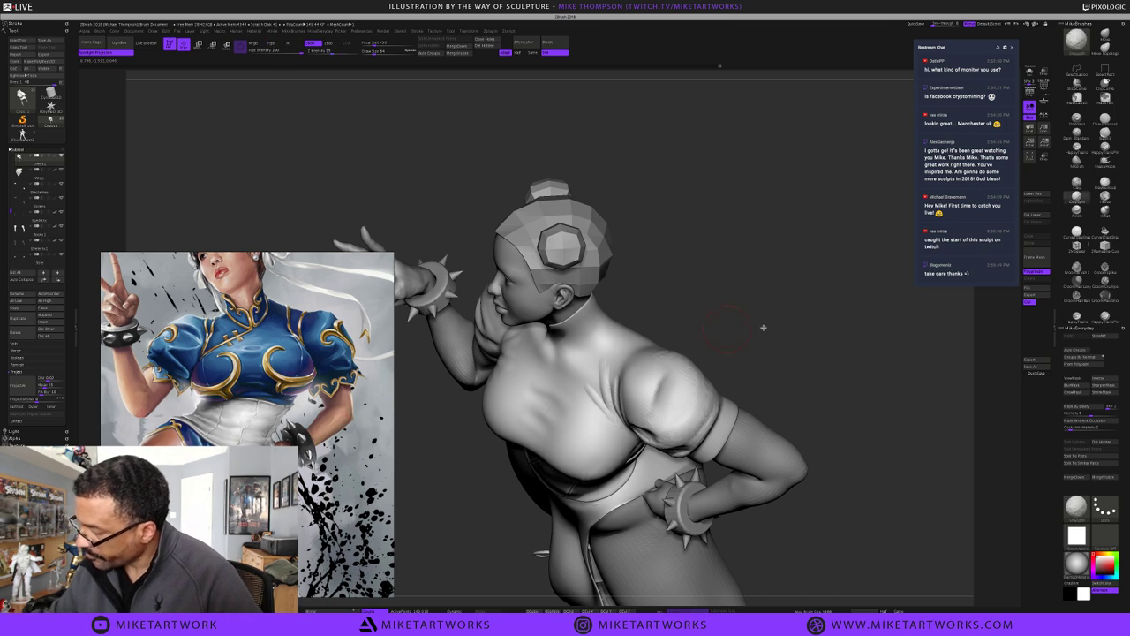
pyautogui.moveTo(763, 327); pyautogui.dragTo(774, 292)
pyautogui.moveTo(637, 431)
pyautogui.keyDown('shift'); pyautogui.mouseDown()
pyautogui.moveTo(652, 432)
pyautogui.moveTo(634, 431)
pyautogui.moveTo(655, 459)
pyautogui.moveTo(645, 459)
pyautogui.mouseUp(); pyautogui.keyUp('shift')
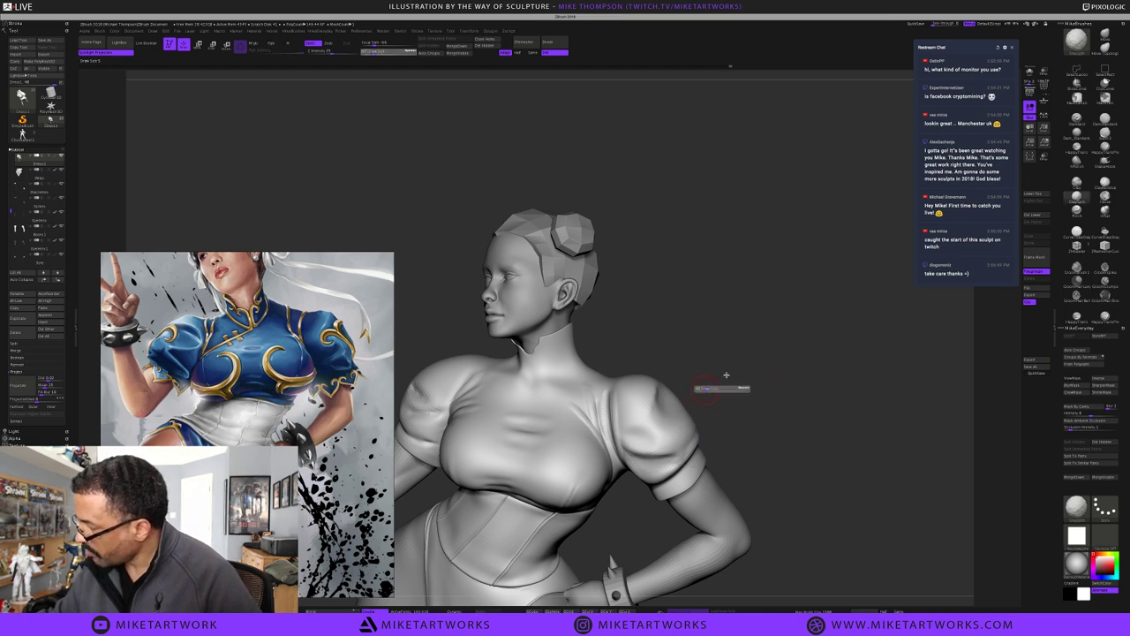
# Reduce the brush size, soften the top of the same puff sleeve, and add clay strokes along its armhole seam
pyautogui.moveTo(726, 384); pyautogui.dragTo(654, 400)
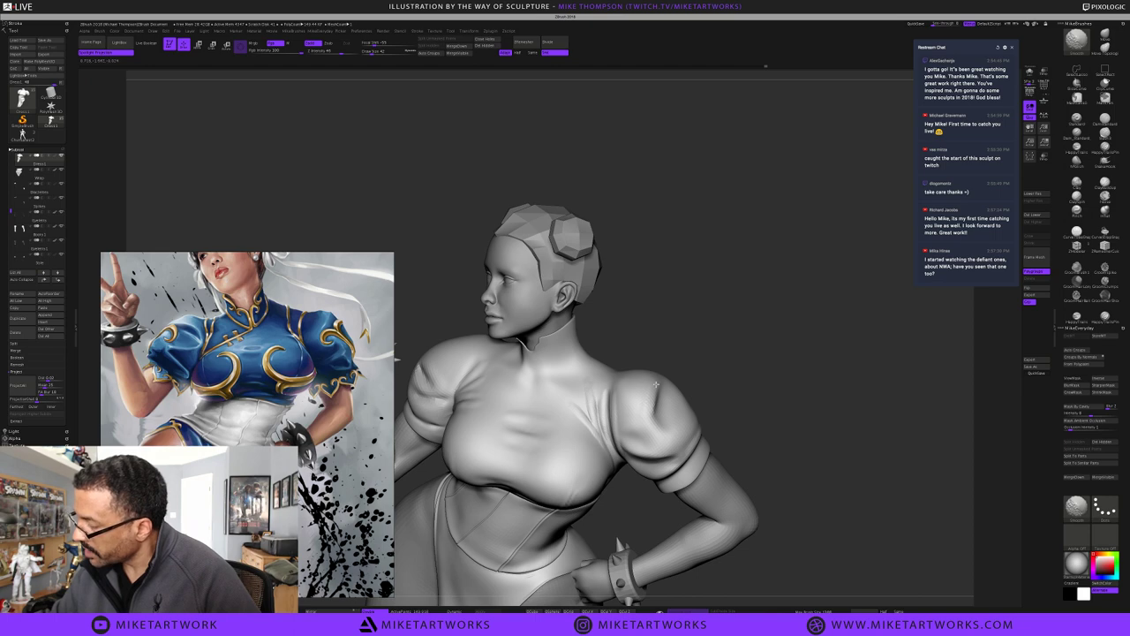
pyautogui.moveTo(762, 353); pyautogui.dragTo(755, 386)
pyautogui.moveTo(664, 400); pyautogui.dragTo(676, 382)
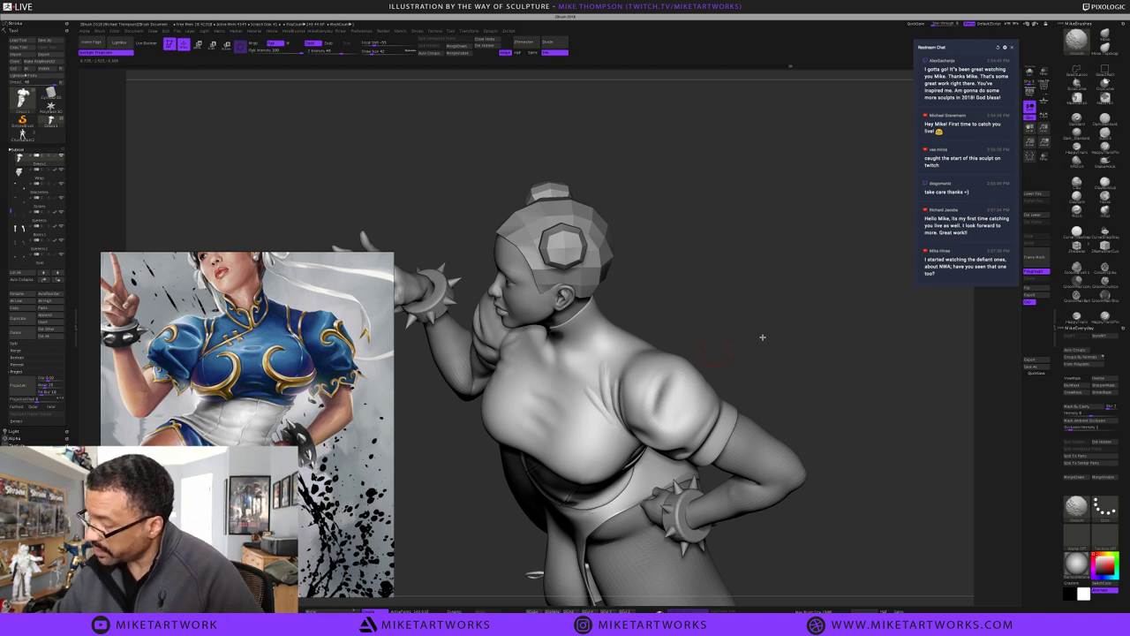
pyautogui.moveTo(763, 337)
pyautogui.mouseDown()
pyautogui.moveTo(782, 346)
pyautogui.moveTo(605, 405)
pyautogui.mouseUp()
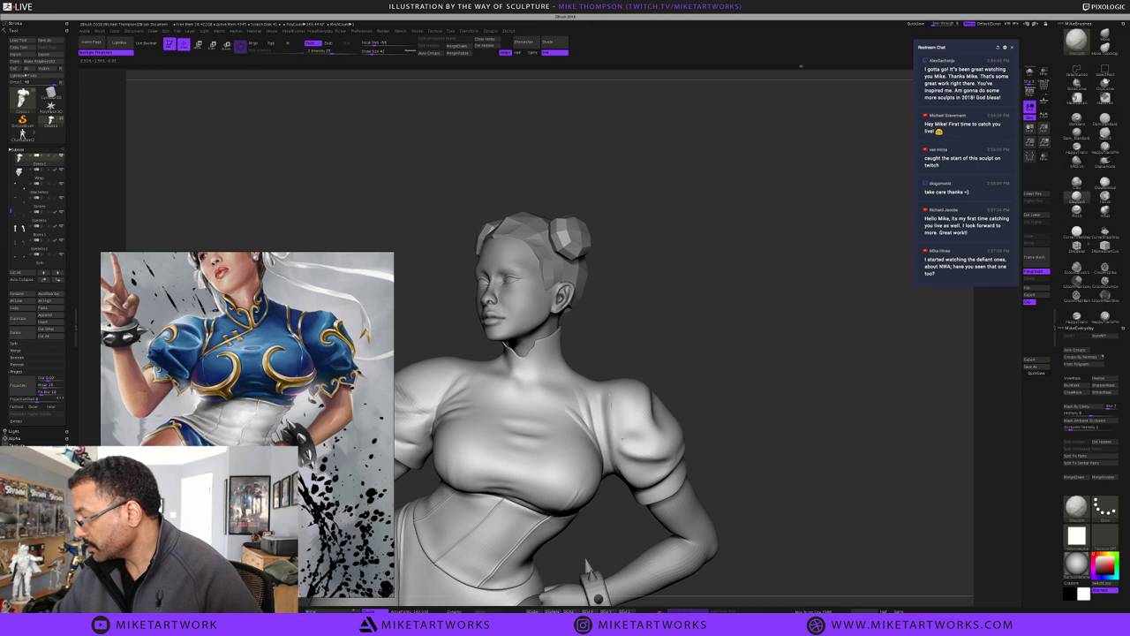
pyautogui.moveTo(619, 406); pyautogui.dragTo(617, 431)
pyautogui.moveTo(612, 392); pyautogui.dragTo(616, 434)
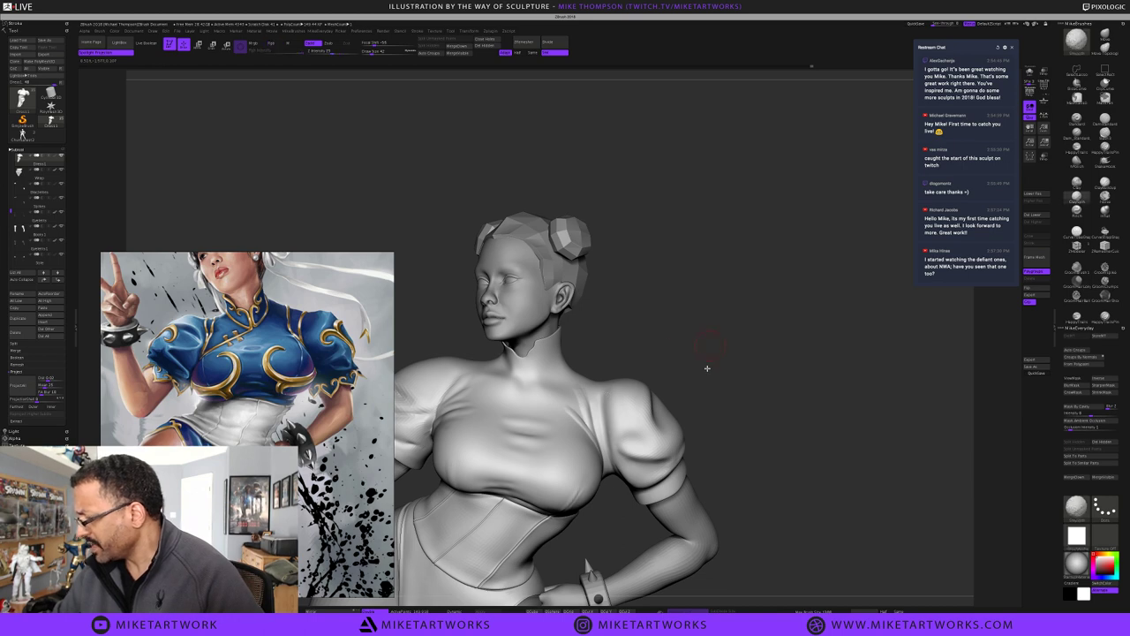
# Smooth the dress top beside the hand-on-hip arm's shoulder and sculpt subtle tension folds running from there onto the upper chest
pyautogui.moveTo(707, 369); pyautogui.dragTo(656, 355)
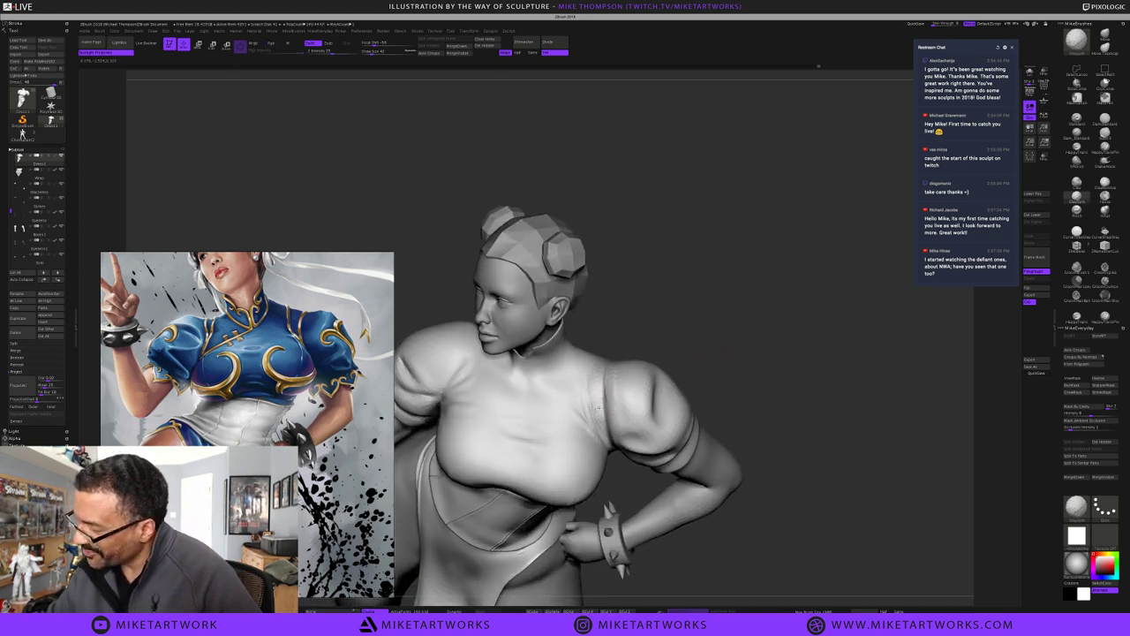
pyautogui.press('shift')
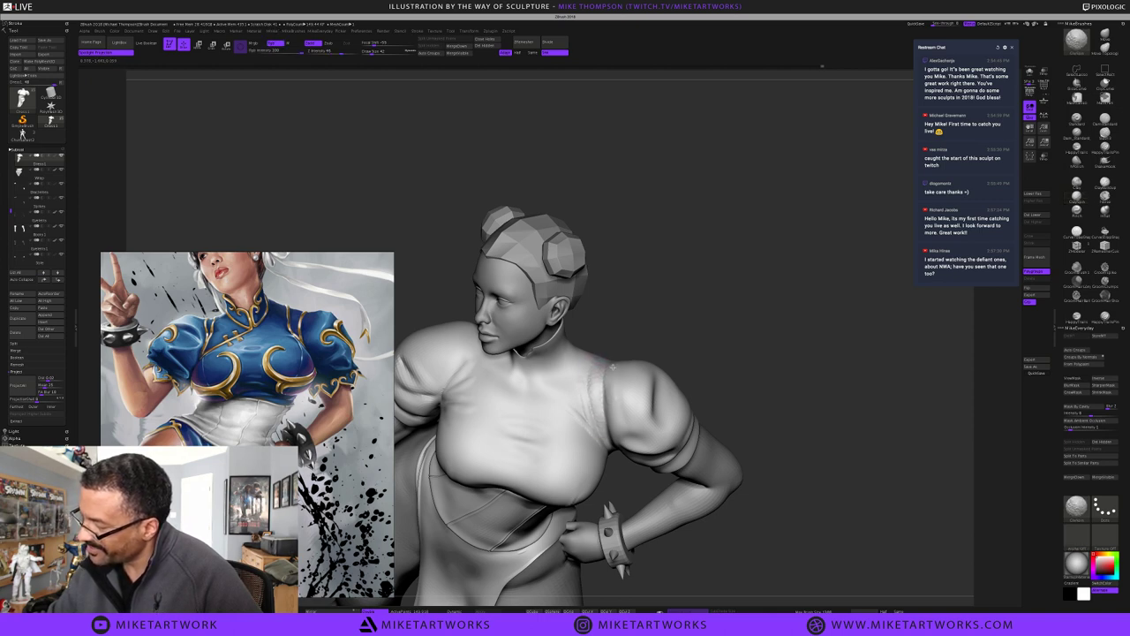
pyautogui.keyDown('shift'); pyautogui.moveTo(598, 362); pyautogui.dragTo(596, 372); pyautogui.keyUp('shift')
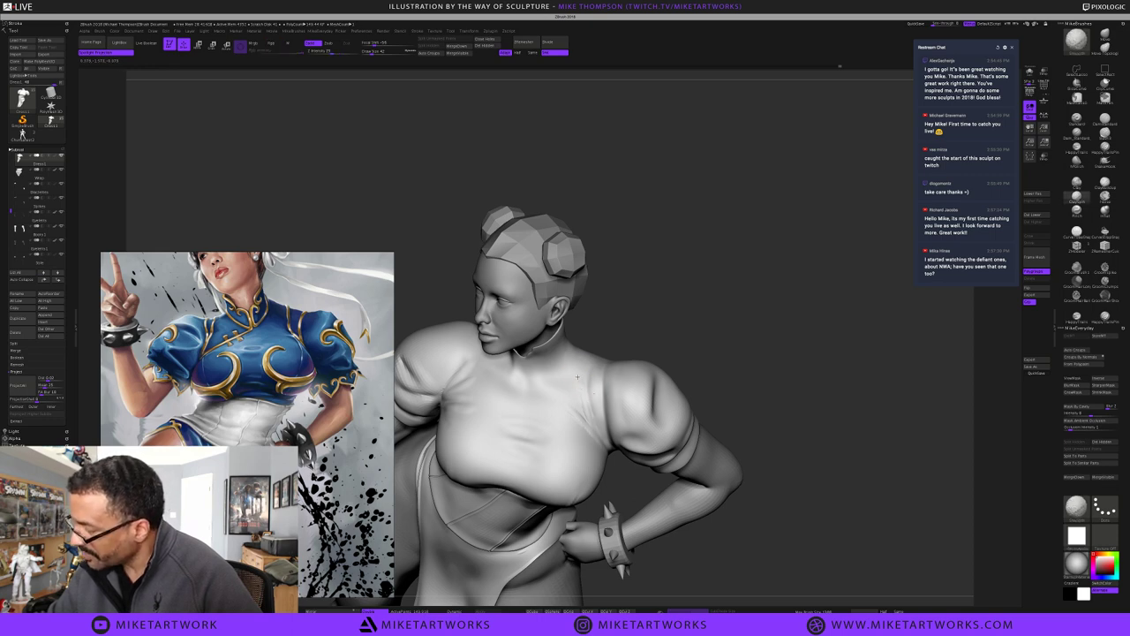
pyautogui.moveTo(576, 380); pyautogui.dragTo(584, 396)
pyautogui.press('shift')
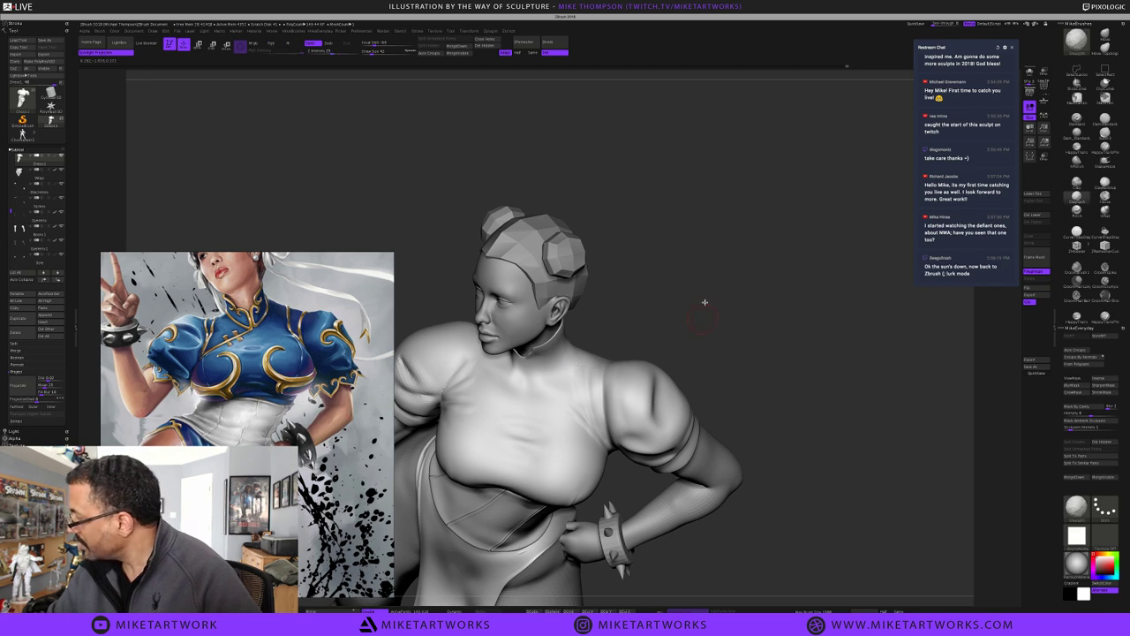
pyautogui.moveTo(704, 320); pyautogui.dragTo(587, 380)
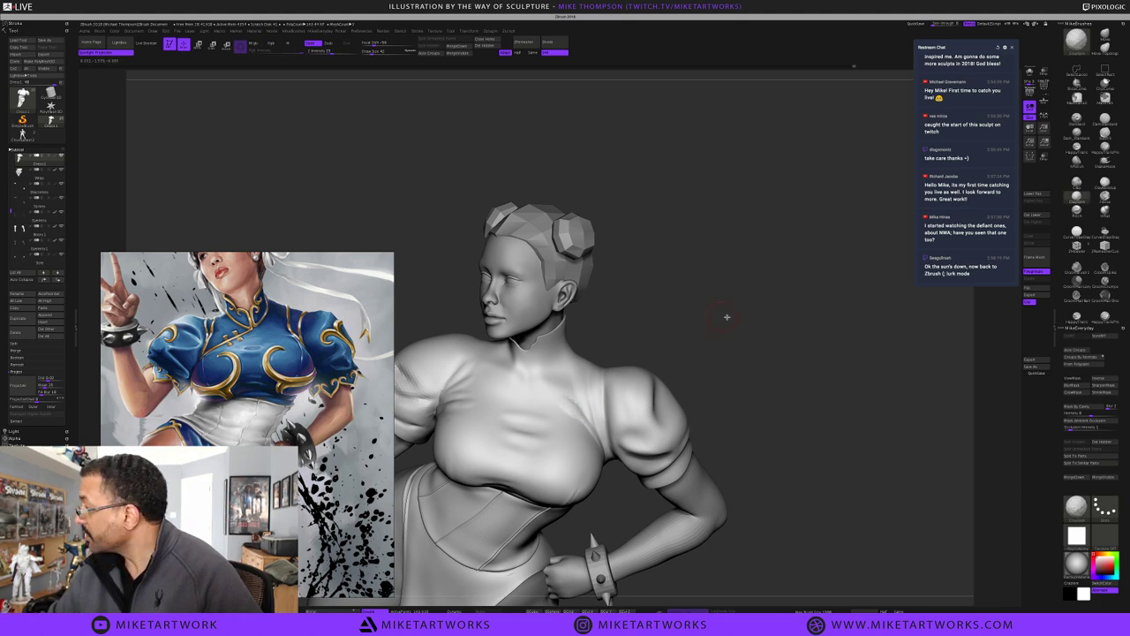
# Shrink the brush and sculpt small pinched folds on the front of the hand-on-hip sleeve next to the armhole, smoothing their edges
pyautogui.moveTo(726, 316)
pyautogui.mouseDown()
pyautogui.moveTo(756, 298)
pyautogui.moveTo(779, 308)
pyautogui.moveTo(671, 317)
pyautogui.moveTo(682, 330)
pyautogui.moveTo(732, 271)
pyautogui.moveTo(695, 291)
pyautogui.moveTo(792, 345)
pyautogui.moveTo(789, 320)
pyautogui.moveTo(755, 356)
pyautogui.mouseUp()
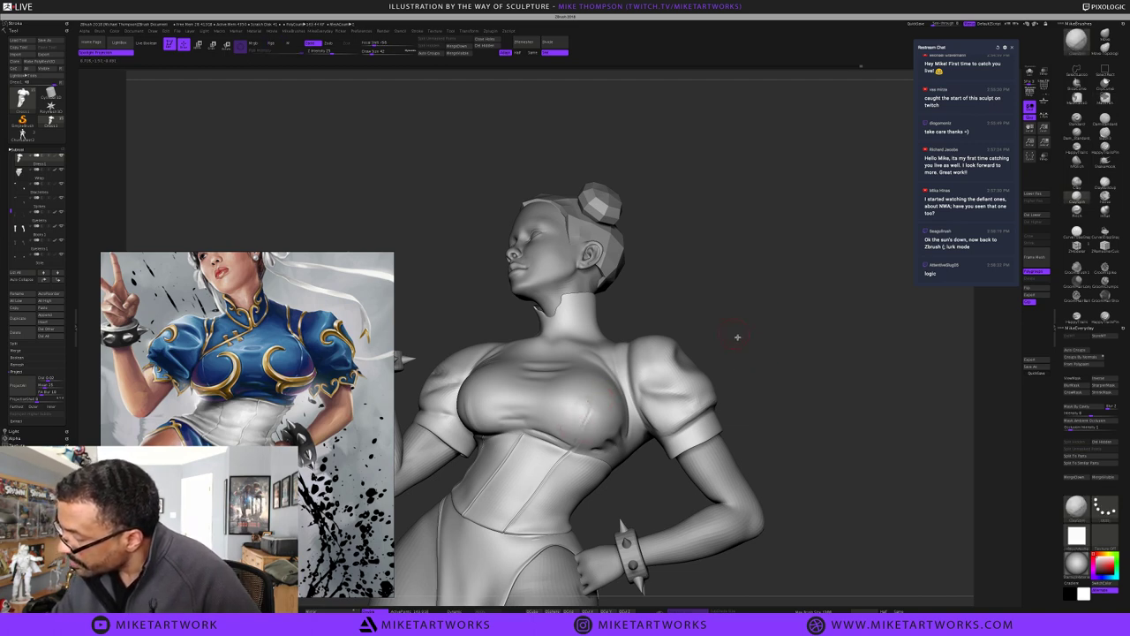
pyautogui.moveTo(737, 337); pyautogui.dragTo(713, 352)
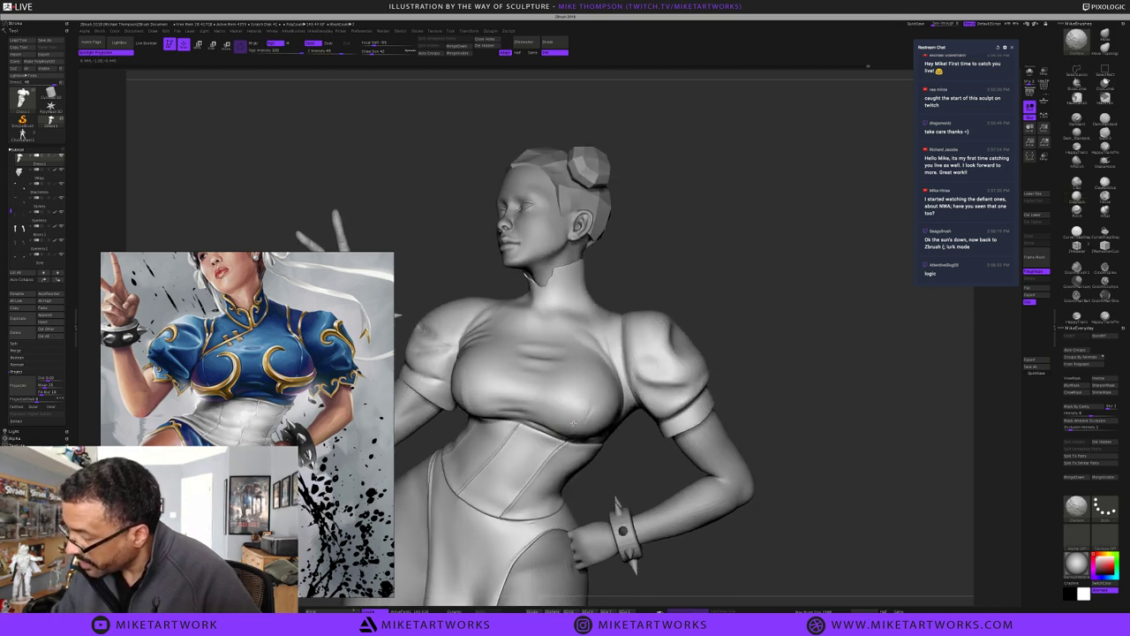
pyautogui.moveTo(769, 343)
pyautogui.mouseDown()
pyautogui.moveTo(767, 332)
pyautogui.moveTo(739, 356)
pyautogui.mouseUp()
pyautogui.press('s')
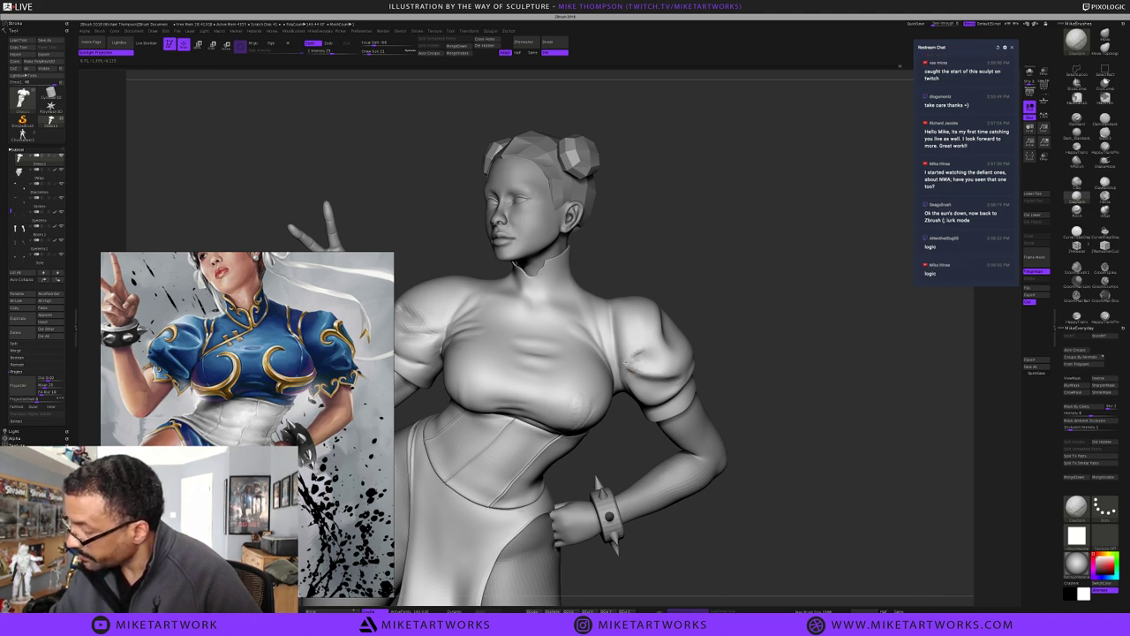
pyautogui.keyDown('shift'); pyautogui.moveTo(641, 350); pyautogui.dragTo(638, 362); pyautogui.keyUp('shift')
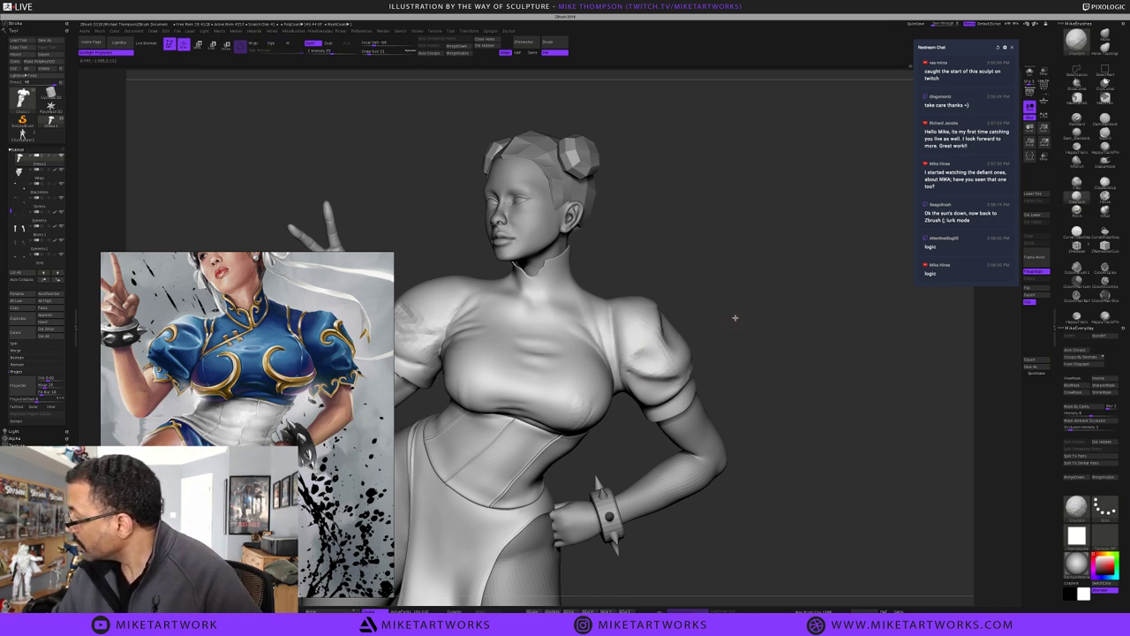
pyautogui.moveTo(734, 318); pyautogui.dragTo(684, 334)
pyautogui.keyDown('shift'); pyautogui.moveTo(623, 367); pyautogui.dragTo(620, 370); pyautogui.keyUp('shift')
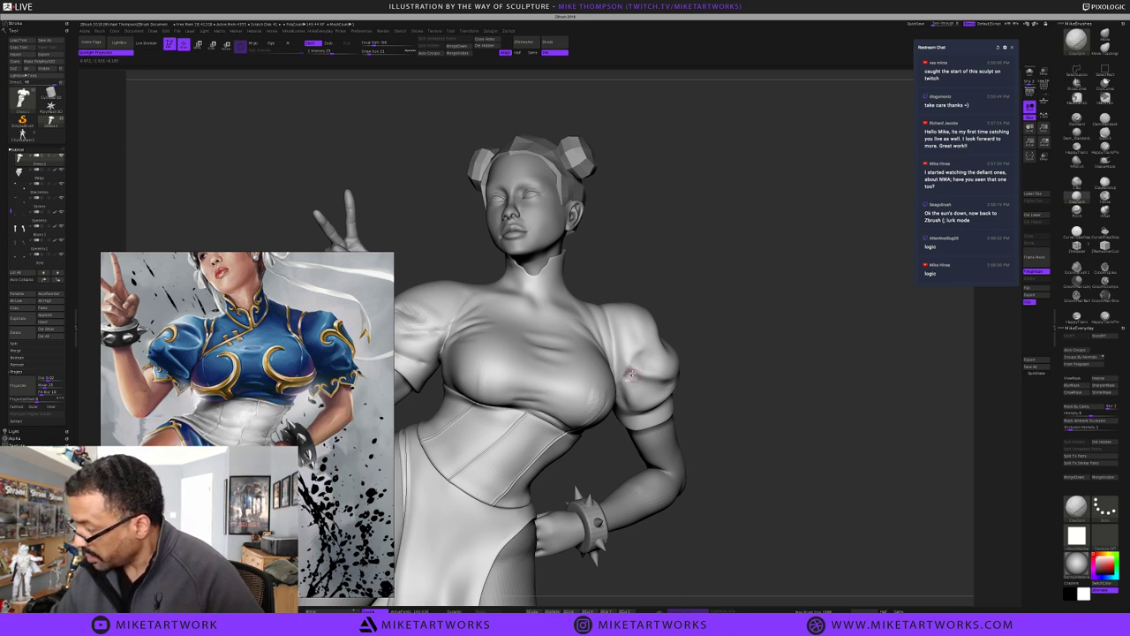
pyautogui.press('shift')
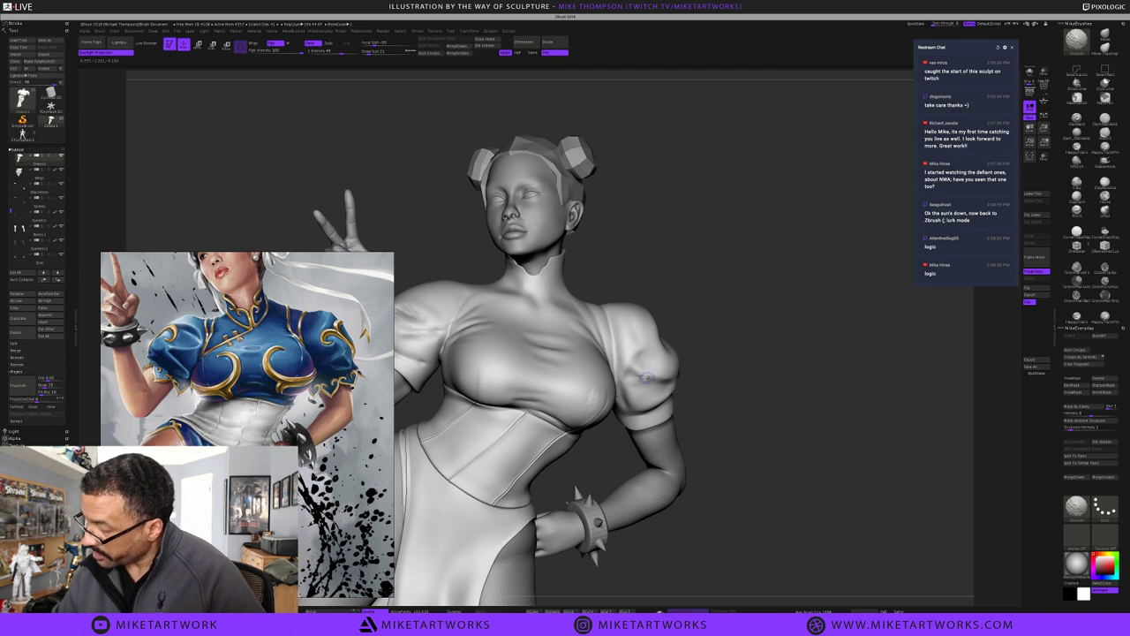
# Sculpt a horizontal crease across the lower part of the hand-on-hip puff sleeve and blend it with smoothing strokes
pyautogui.moveTo(785, 323); pyautogui.dragTo(654, 381)
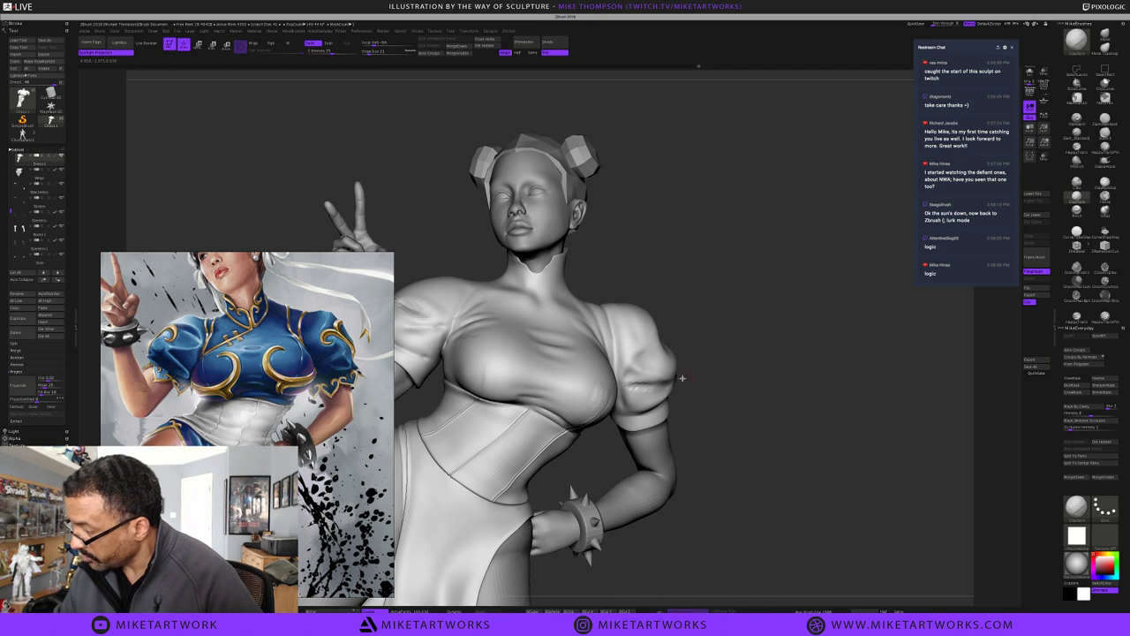
pyautogui.moveTo(673, 380); pyautogui.dragTo(642, 382)
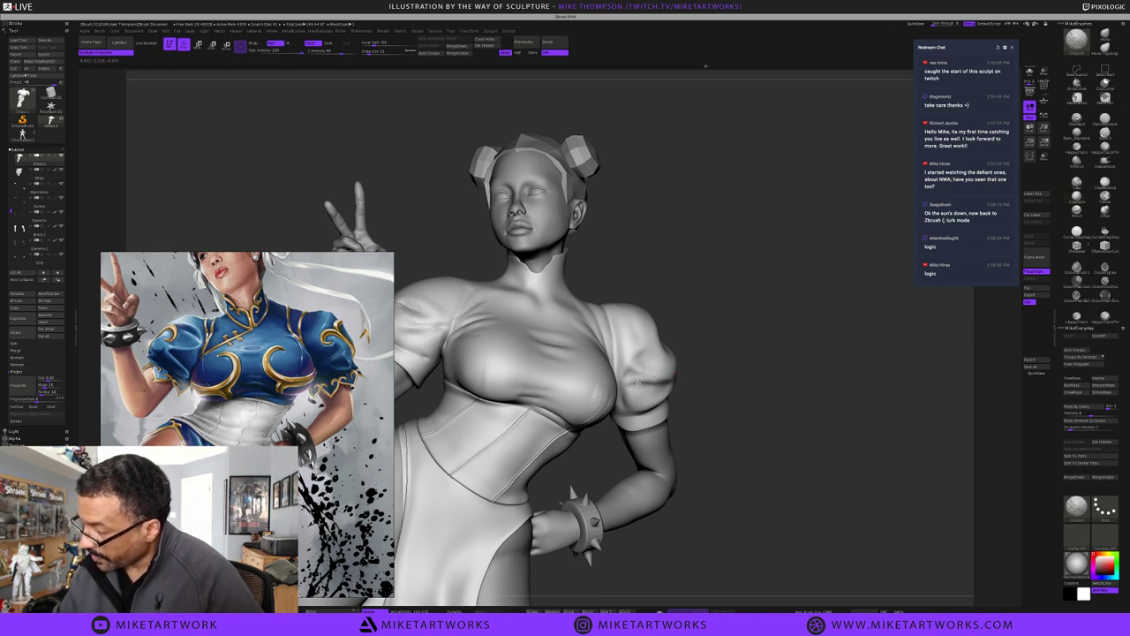
pyautogui.moveTo(729, 353); pyautogui.dragTo(611, 391)
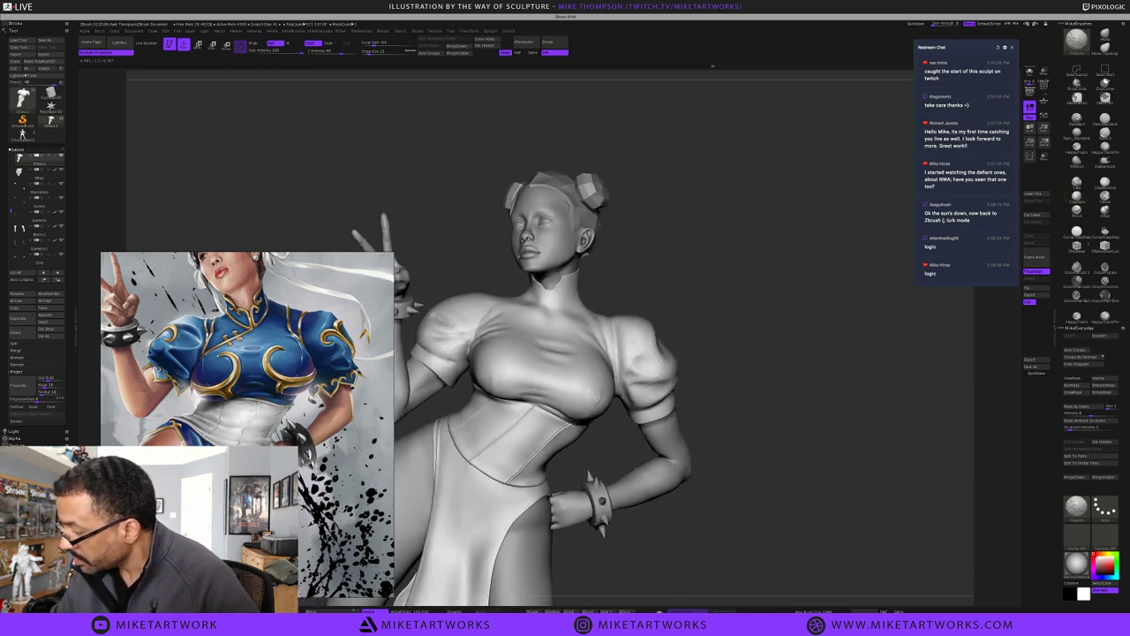
pyautogui.moveTo(716, 336); pyautogui.dragTo(524, 392)
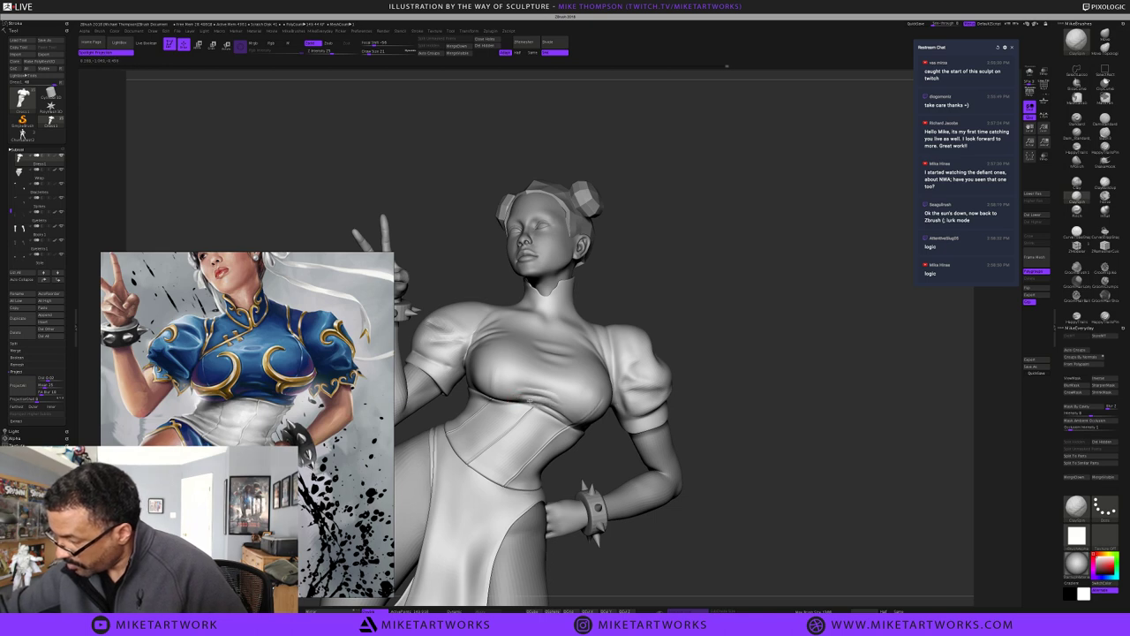
pyautogui.press('shift')
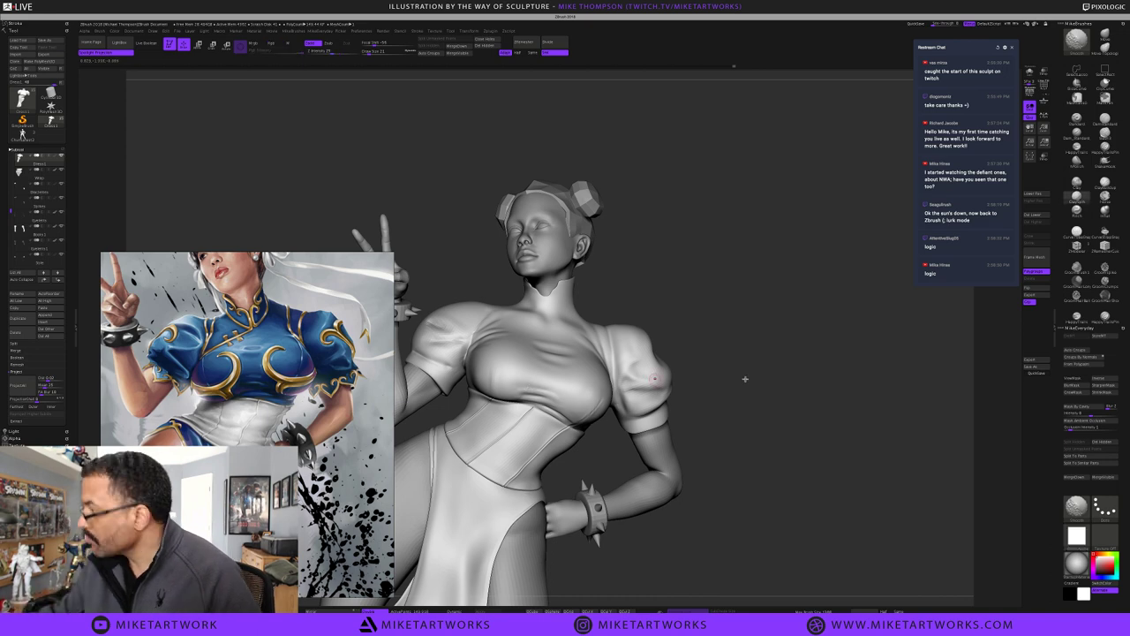
# Bring more of the figure into view and turn on the visibility of the long hair ribbons subtool
pyautogui.moveTo(742, 378); pyautogui.dragTo(756, 406)
pyautogui.moveTo(792, 440); pyautogui.dragTo(877, 401)
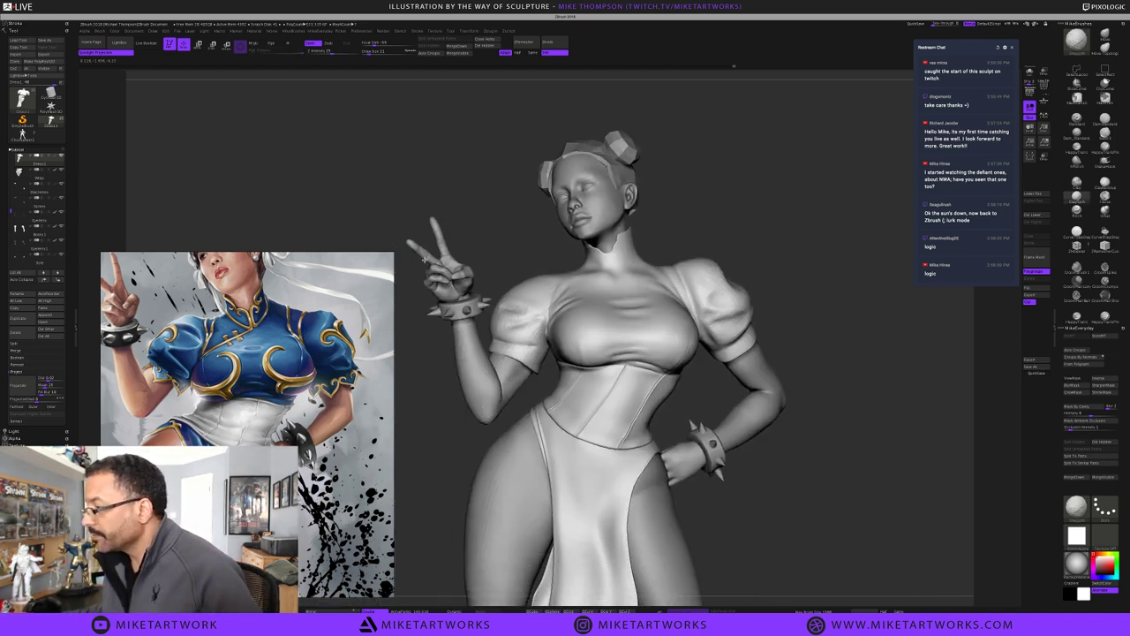
pyautogui.moveTo(11, 211); pyautogui.dragTo(10, 162)
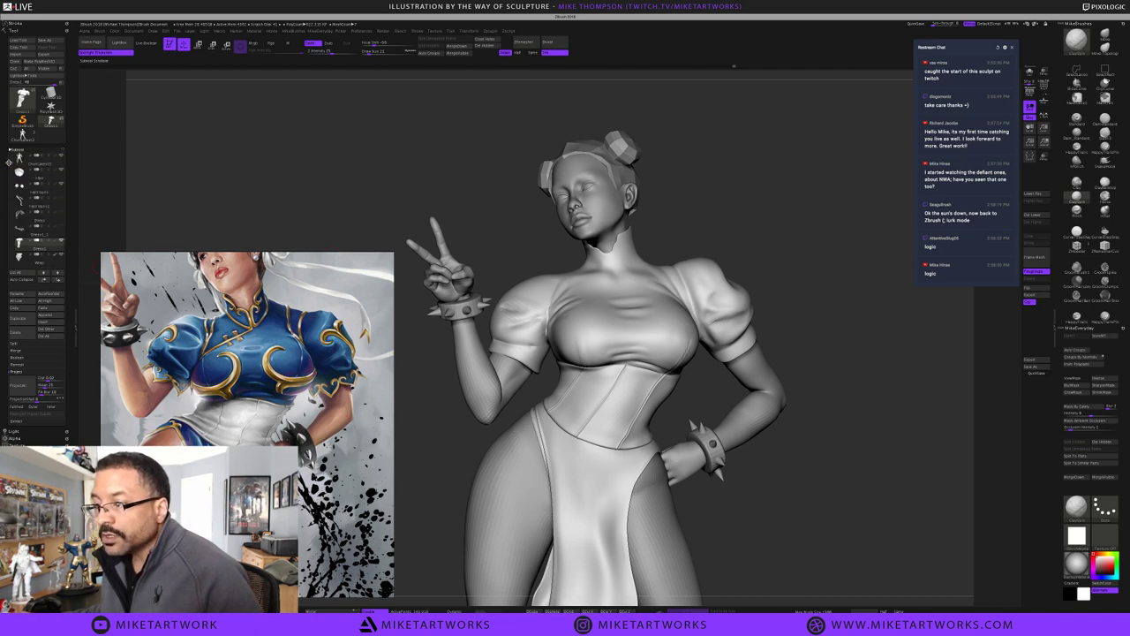
pyautogui.click(62, 201)
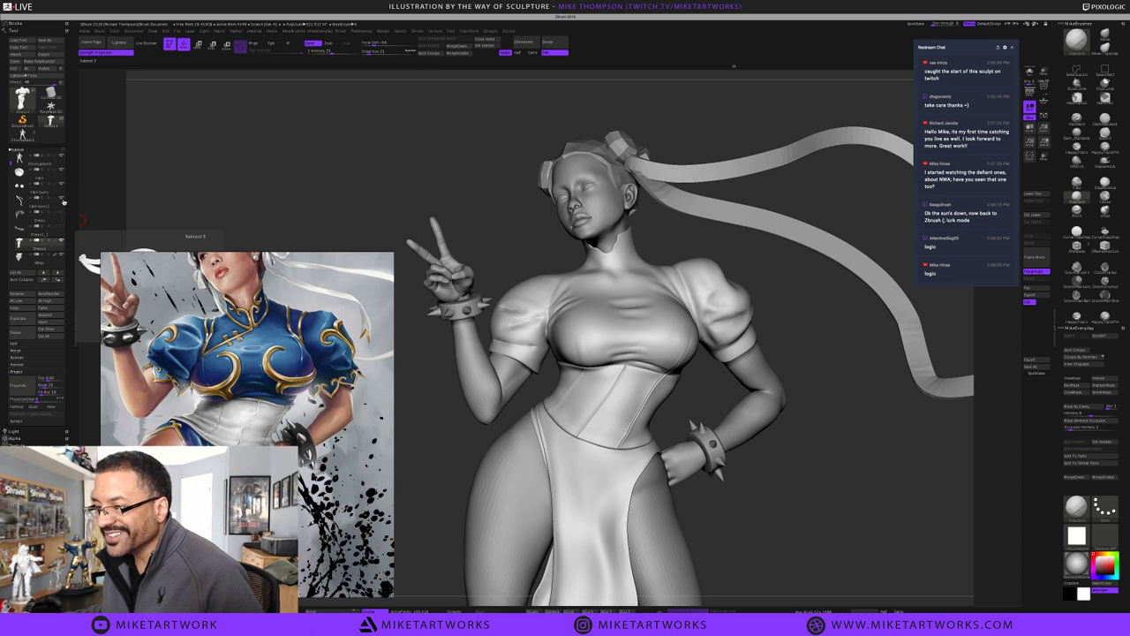
# Turn on the visibility of the dress's decorative trim subtool and bring the full figure into view
pyautogui.click(63, 220)
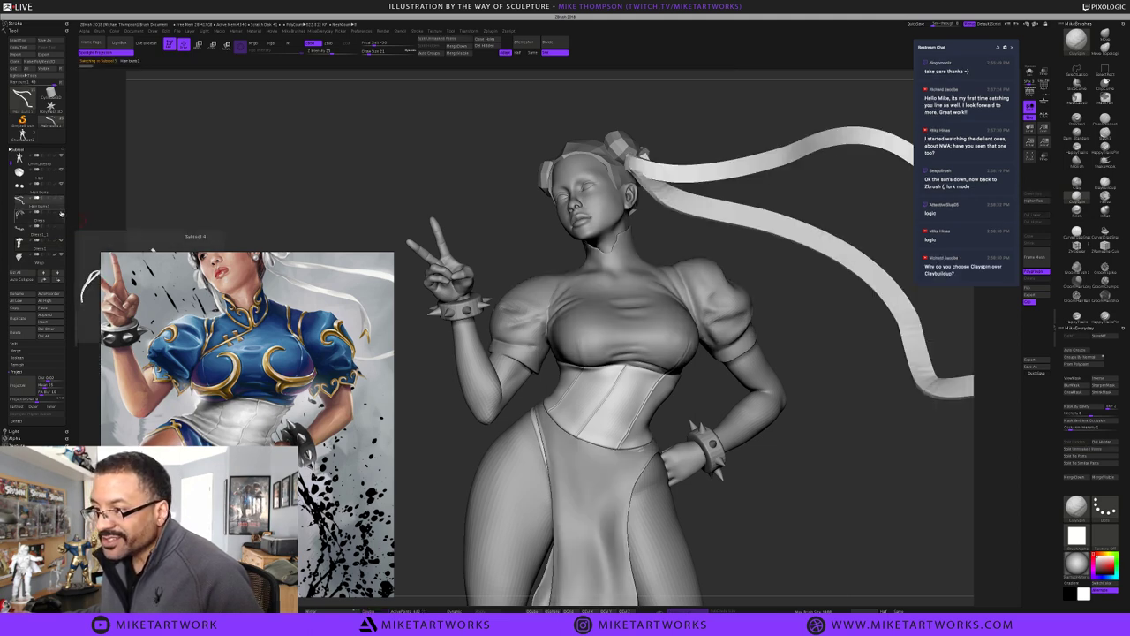
pyautogui.click(60, 229)
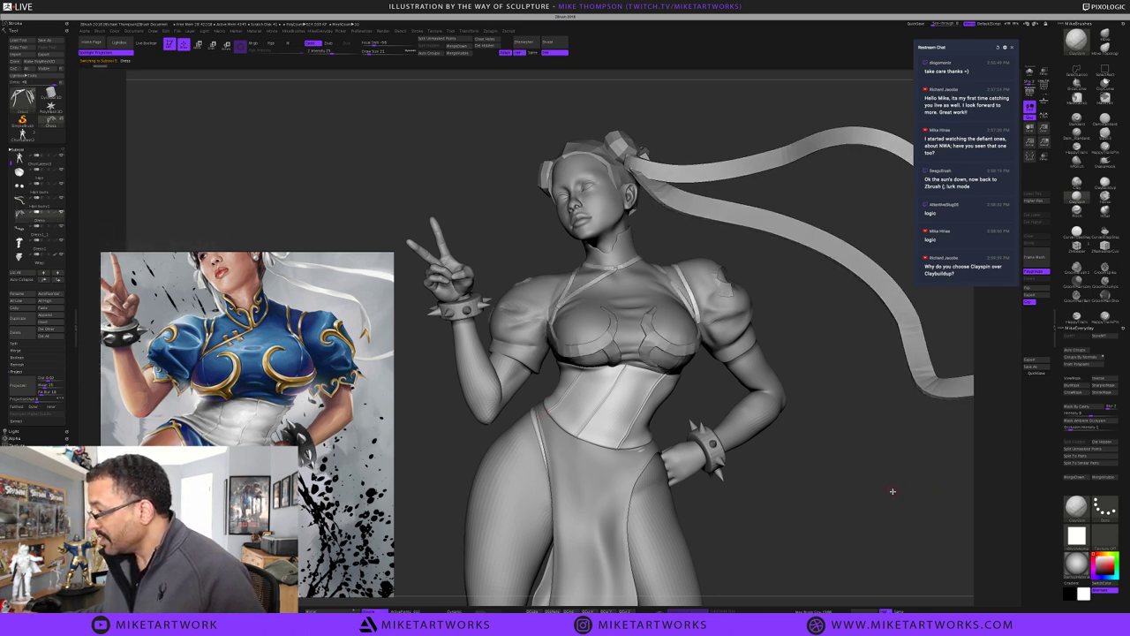
pyautogui.keyDown('alt'); pyautogui.moveTo(892, 491); pyautogui.dragTo(878, 466); pyautogui.keyUp('alt')
pyautogui.keyDown('alt'); pyautogui.moveTo(877, 506); pyautogui.dragTo(857, 421, button='right'); pyautogui.keyUp('alt')
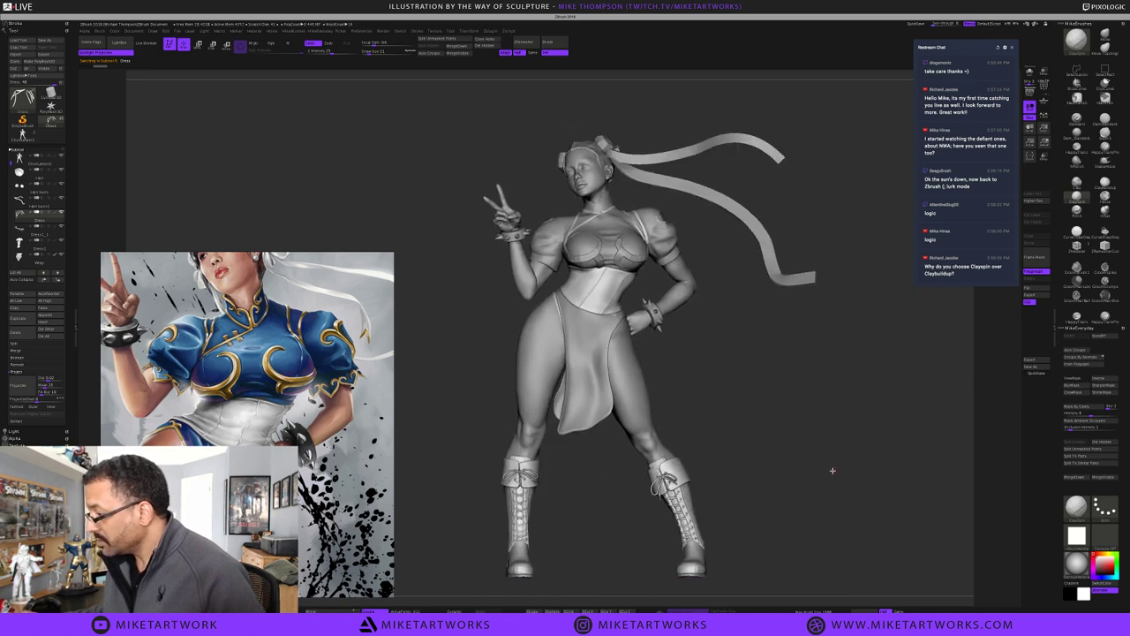
# Select the dress subtool from the figure's back and display its wireframe with polygroup colors
pyautogui.keyDown('alt'); pyautogui.click(638, 370); pyautogui.keyUp('alt')
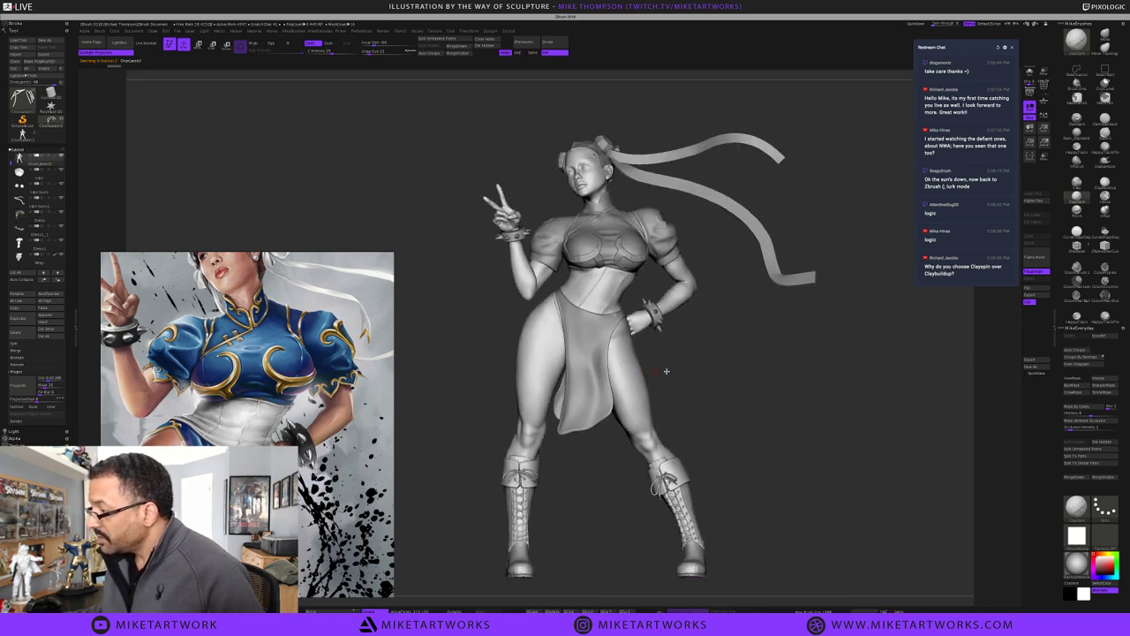
pyautogui.keyDown('alt'); pyautogui.moveTo(746, 383); pyautogui.dragTo(788, 407); pyautogui.keyUp('alt')
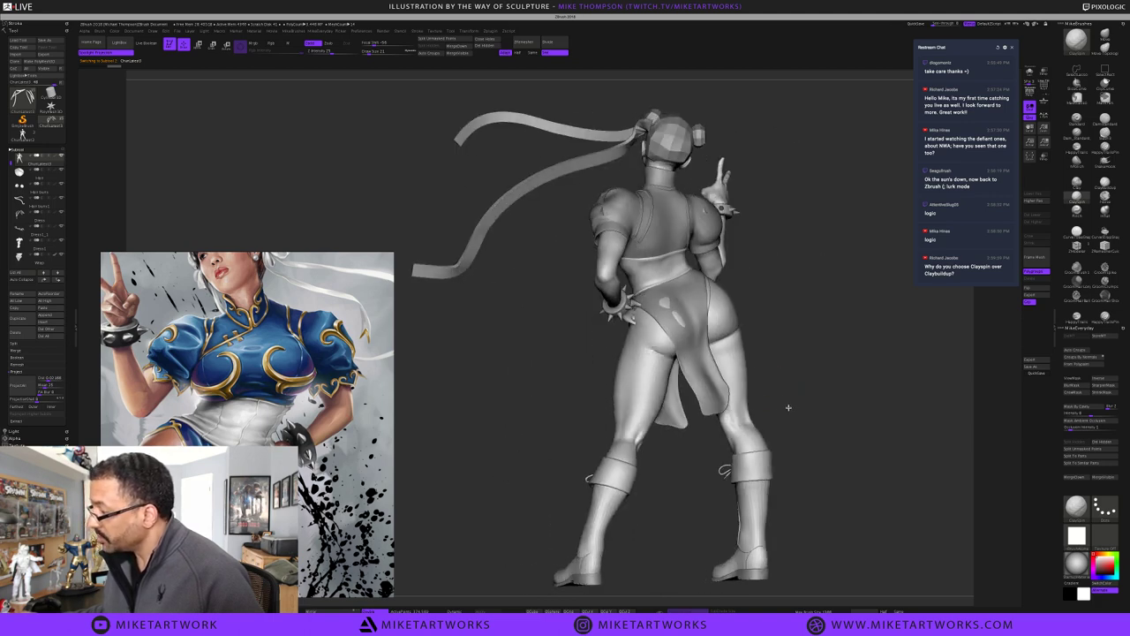
pyautogui.keyDown('alt'); pyautogui.click(694, 378); pyautogui.keyUp('alt')
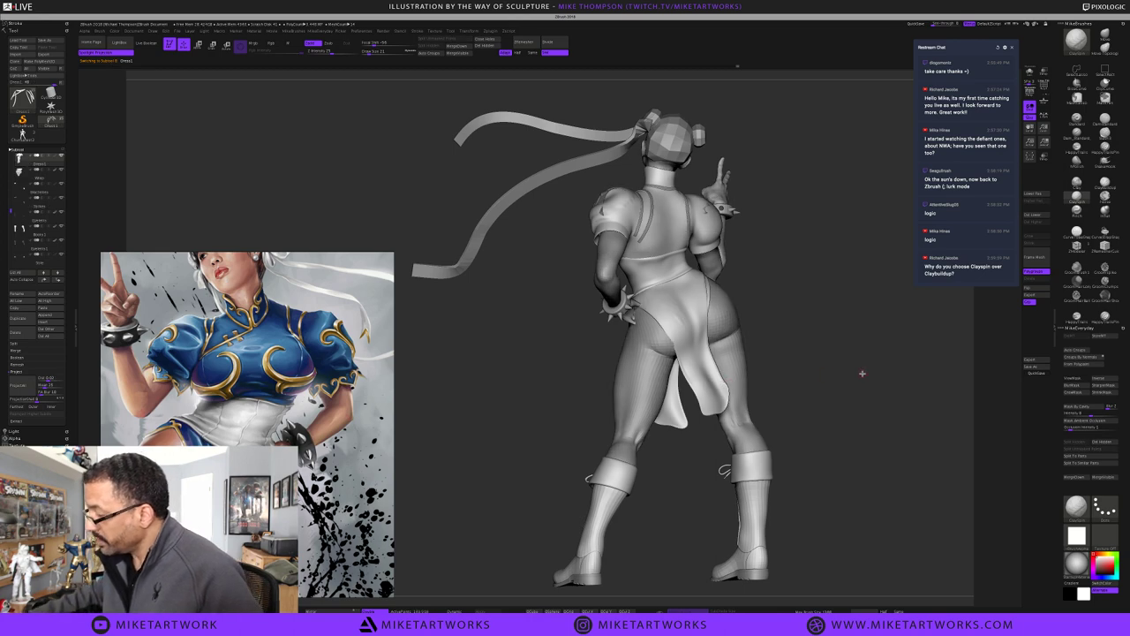
pyautogui.press('space')
pyautogui.click(823, 487)
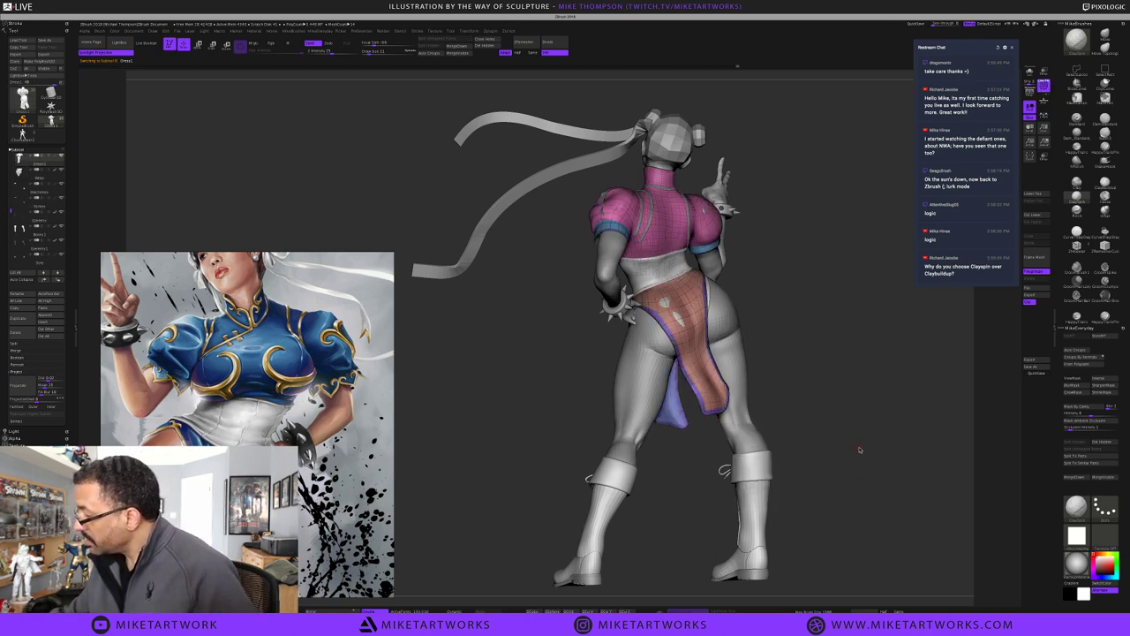
# Enlarge the Move brush and pull the back skirt panel outward over the buttocks to cover the body poking through
pyautogui.press('s')
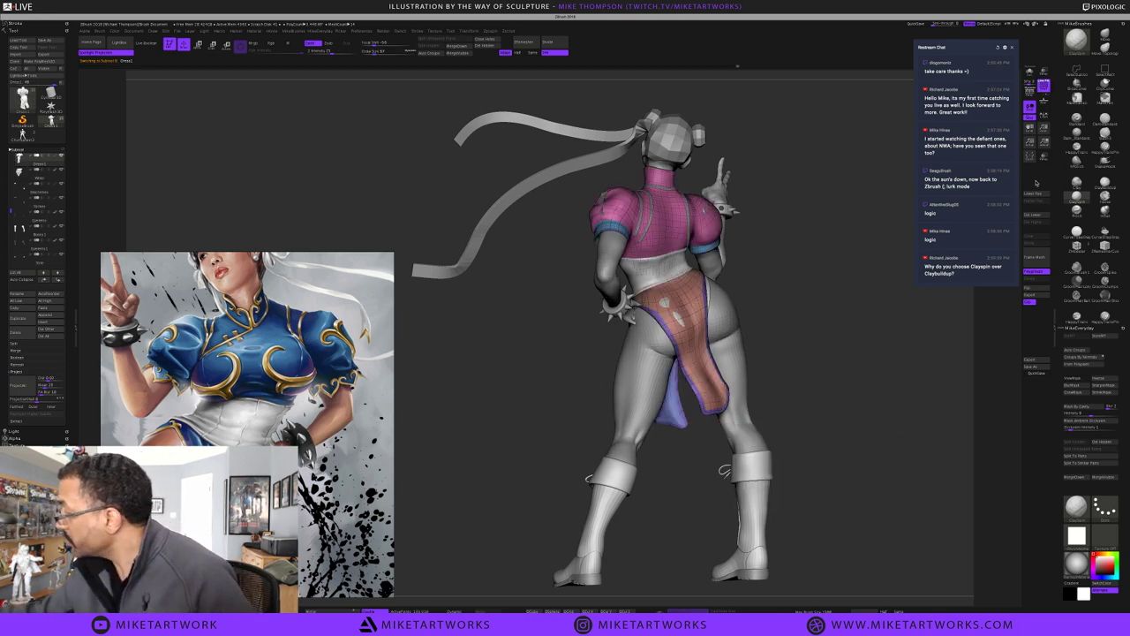
pyautogui.press('s')
pyautogui.moveTo(815, 363); pyautogui.dragTo(819, 362)
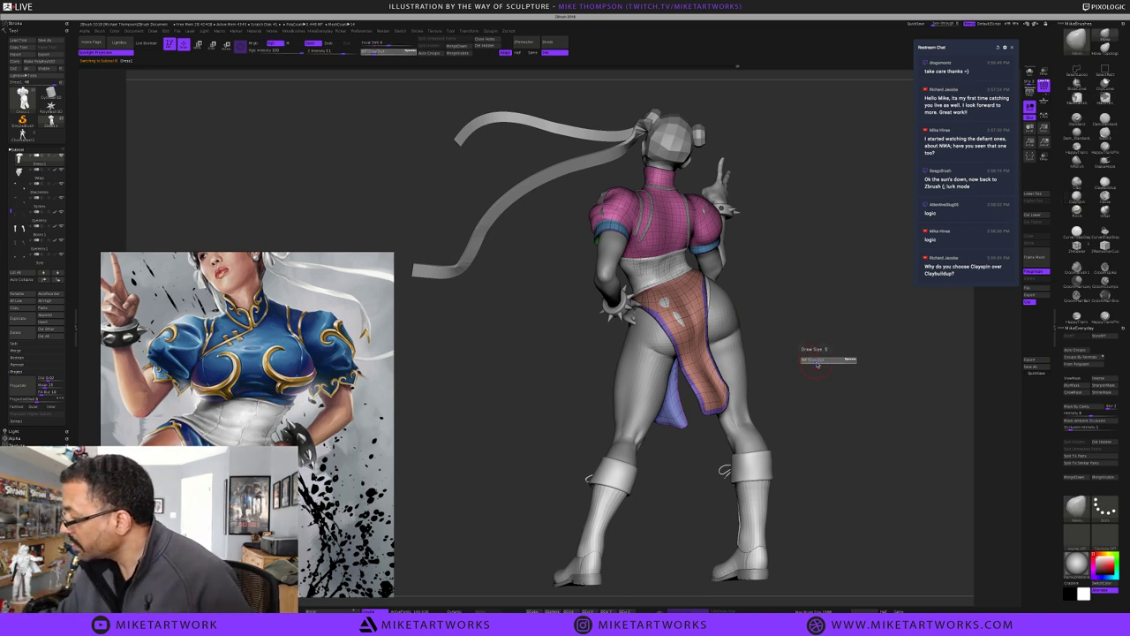
pyautogui.moveTo(679, 317); pyautogui.dragTo(685, 323)
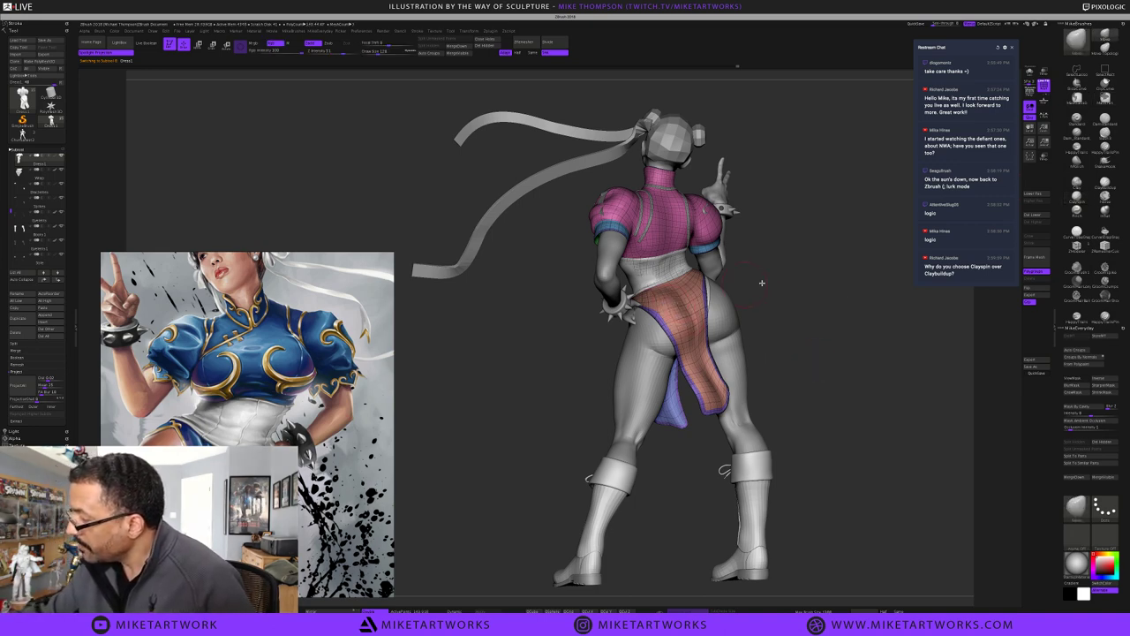
# Hide the dress's wireframe and polygroup colors, and check the whole figure from the side and front
pyautogui.moveTo(885, 418); pyautogui.dragTo(873, 408)
pyautogui.rightClick(847, 444)
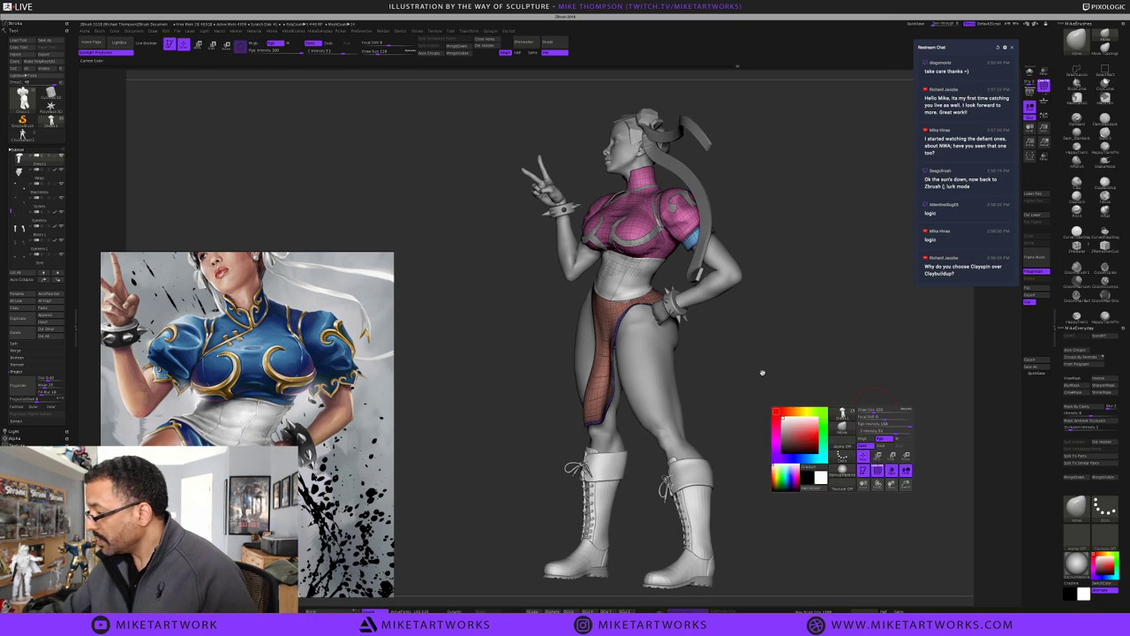
pyautogui.rightClick(764, 459)
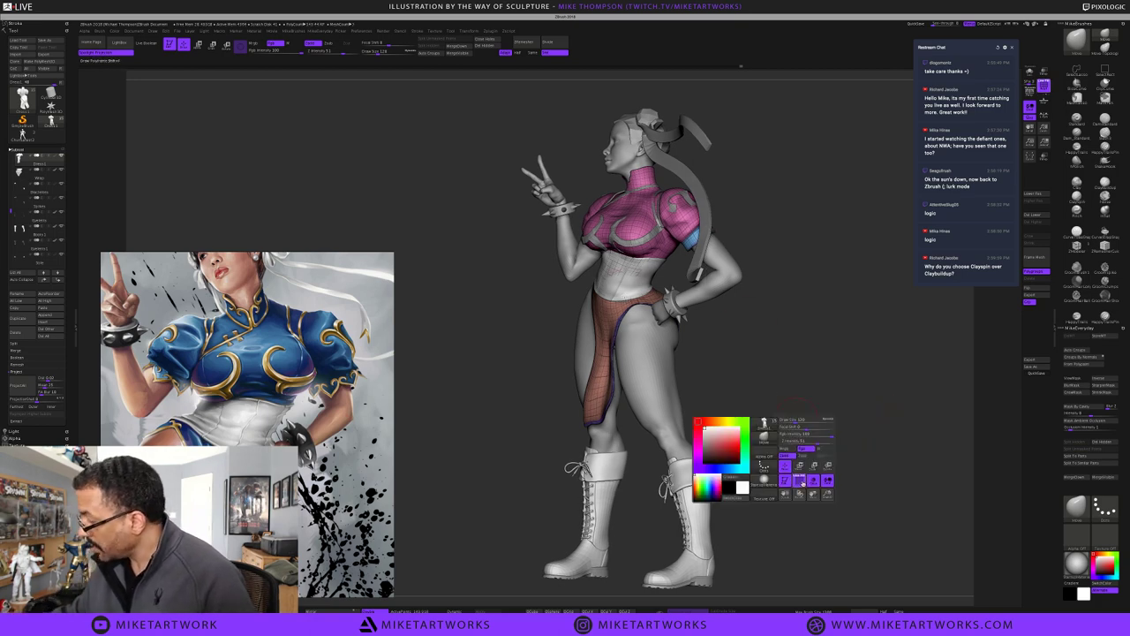
pyautogui.hotkey('shift', 'f')
pyautogui.moveTo(868, 457)
pyautogui.mouseDown()
pyautogui.moveTo(881, 455)
pyautogui.moveTo(833, 476)
pyautogui.moveTo(847, 456)
pyautogui.mouseUp()
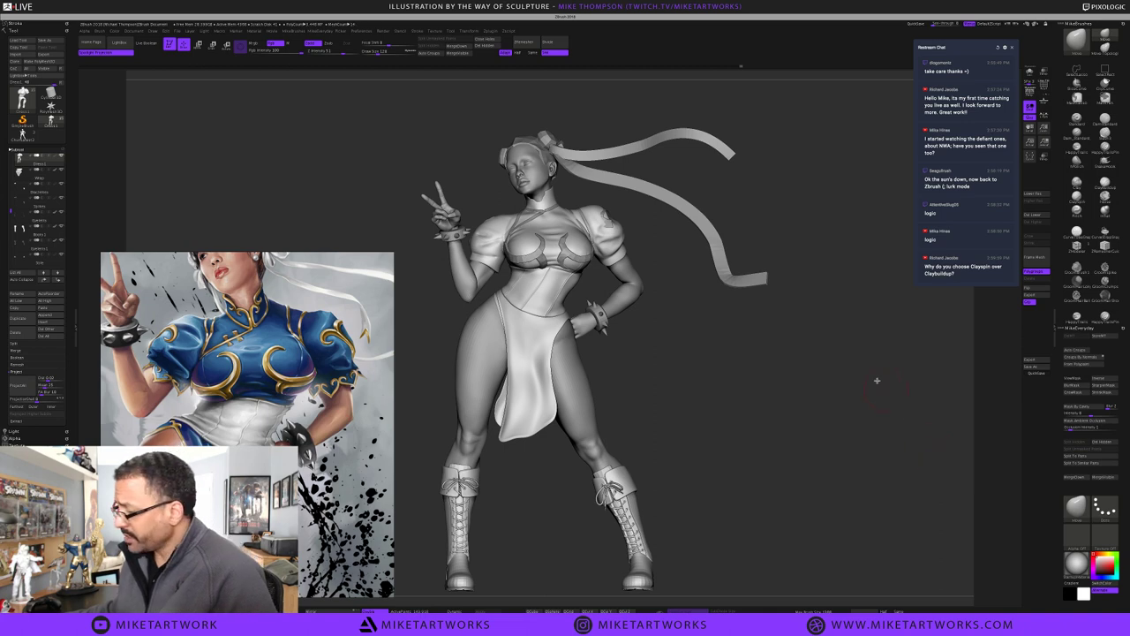
pyautogui.moveTo(743, 434); pyautogui.dragTo(784, 457)
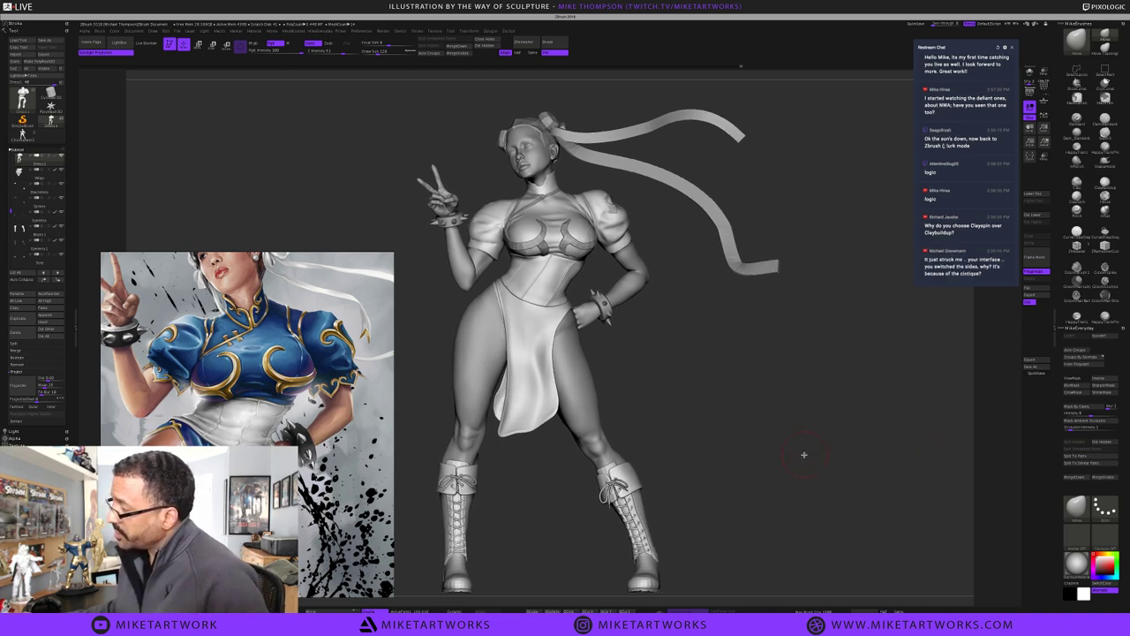